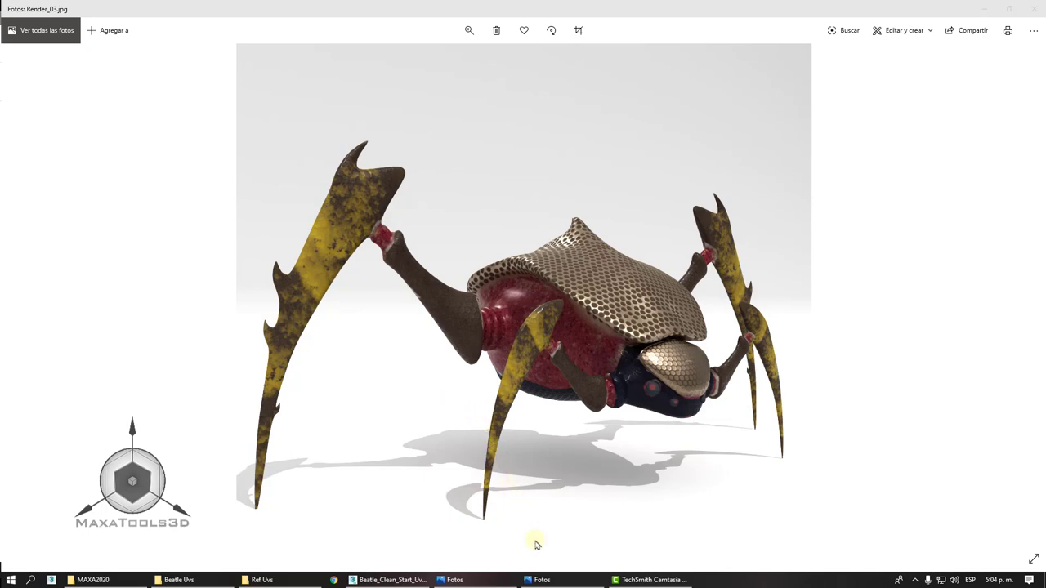
# - Switch Photos to the pizza-box die-cut unwrap reference image
pyautogui.click(544, 580)
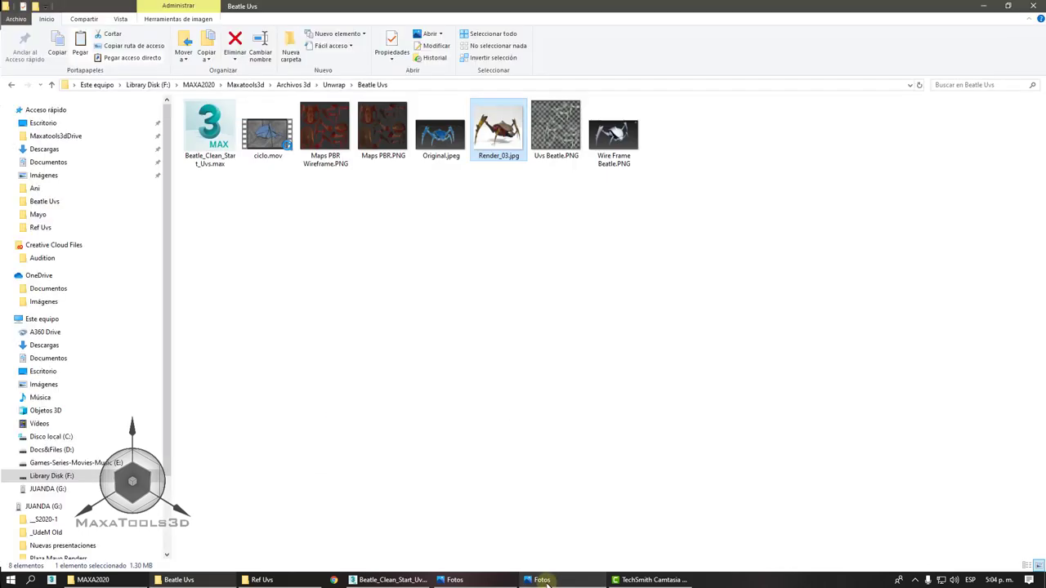
pyautogui.click(545, 583)
pyautogui.click(486, 581)
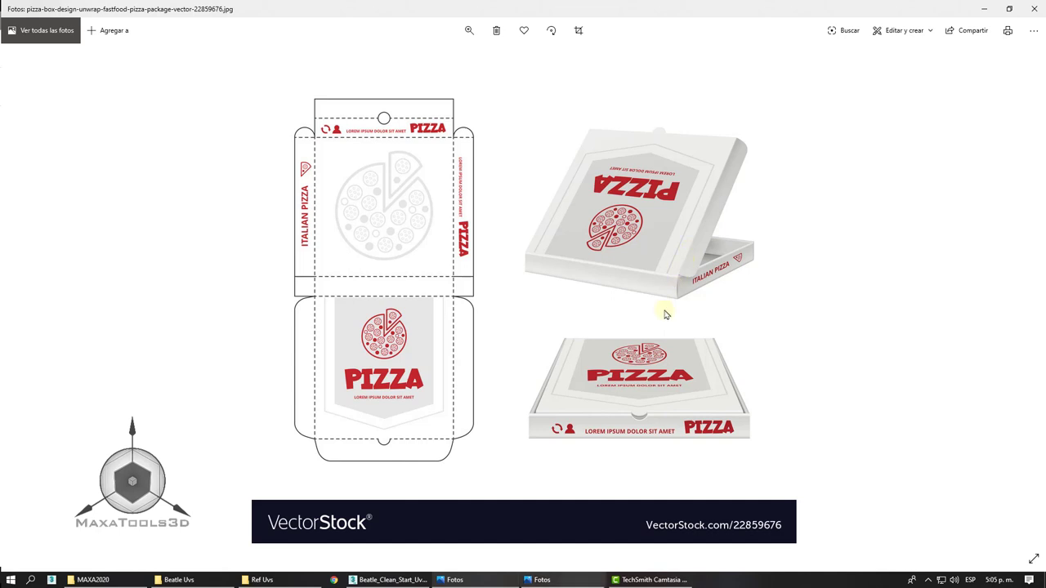
# - Flip between the beetle render and pizza-box unwrap, then advance to Uvs Beatle.PNG
pyautogui.click(548, 580)
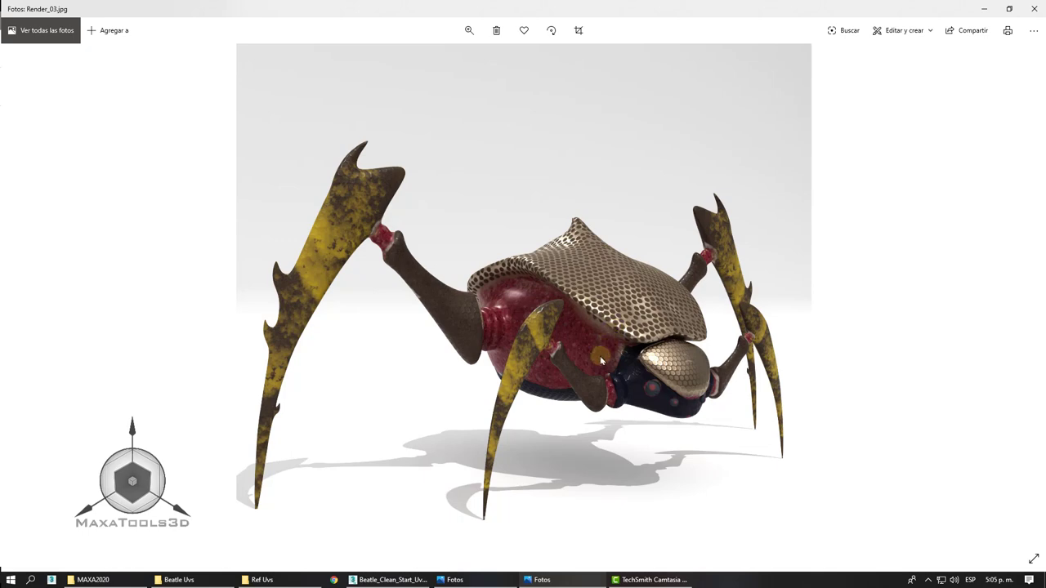
pyautogui.click(496, 580)
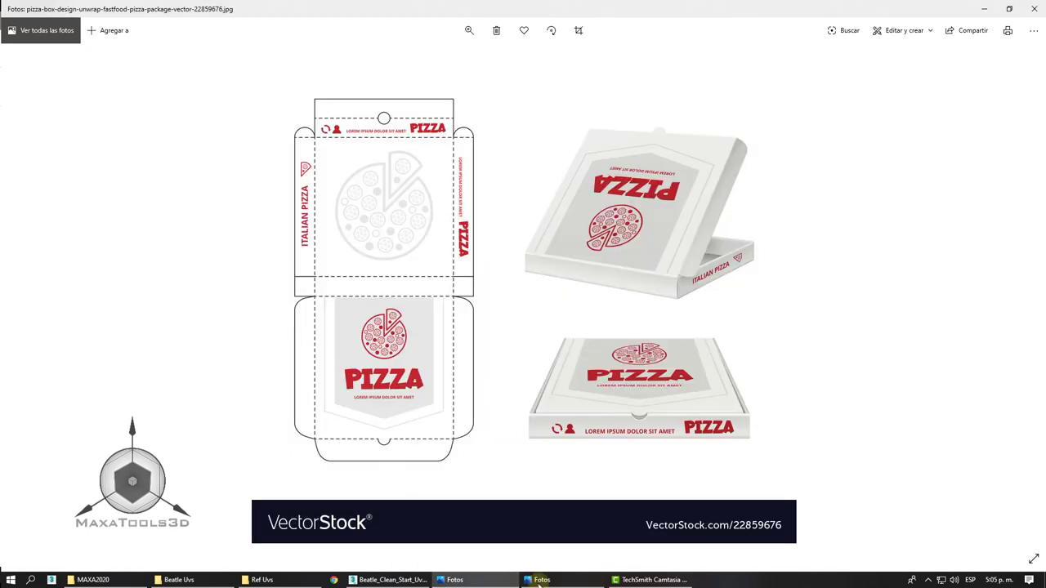
pyautogui.click(496, 580)
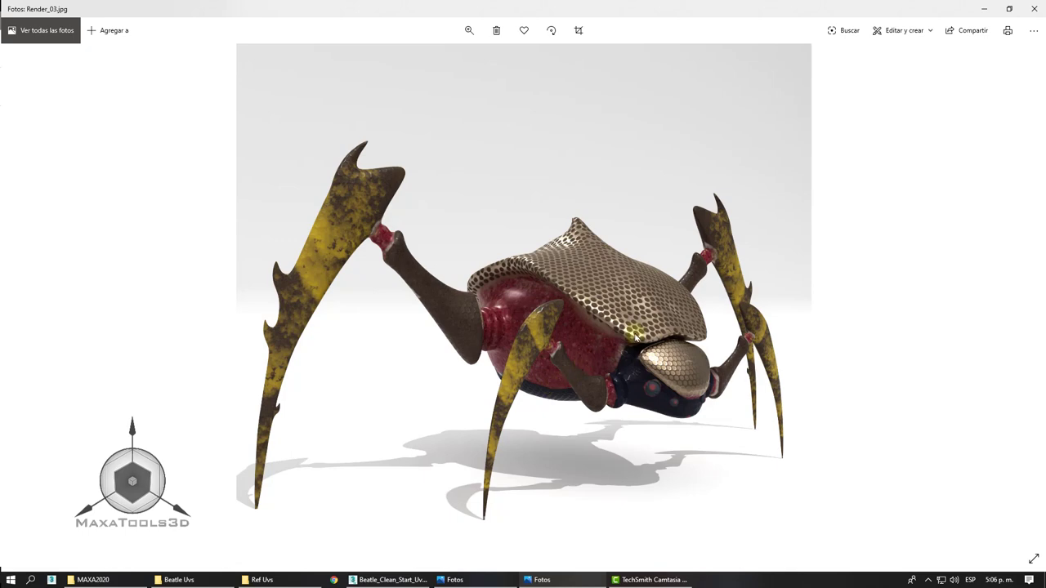
pyautogui.press('Right')
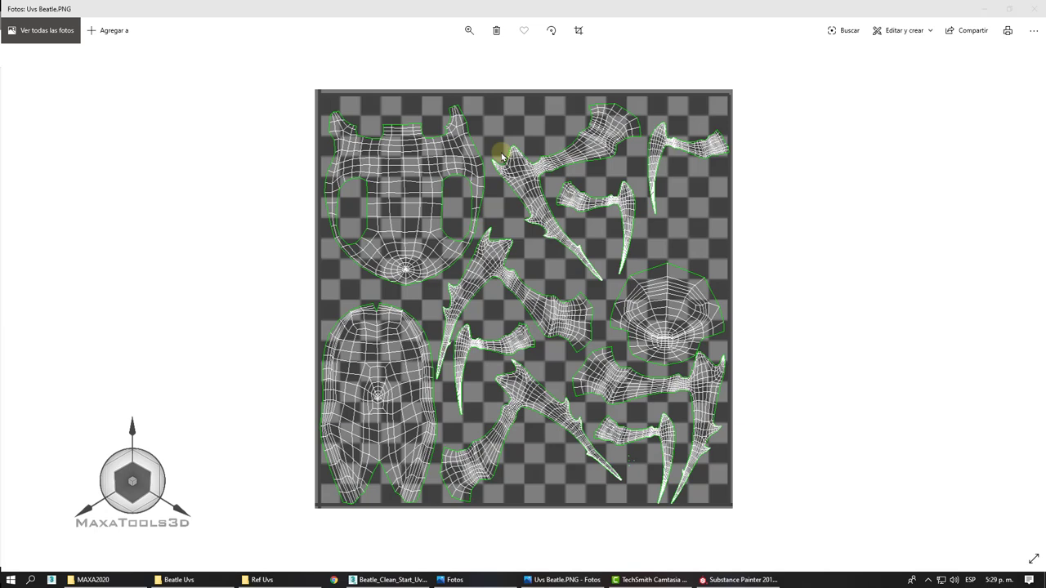
# - Leave the Uvs Beatle.PNG image and switch to the Beetle_Clean_Start project in Substance Painter
pyautogui.click(533, 323)
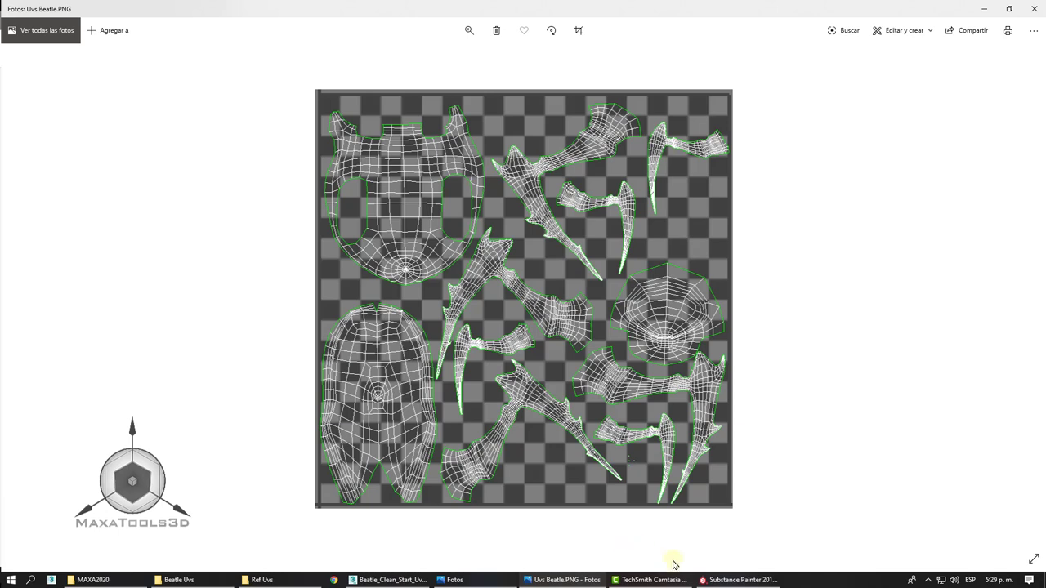
pyautogui.click(736, 580)
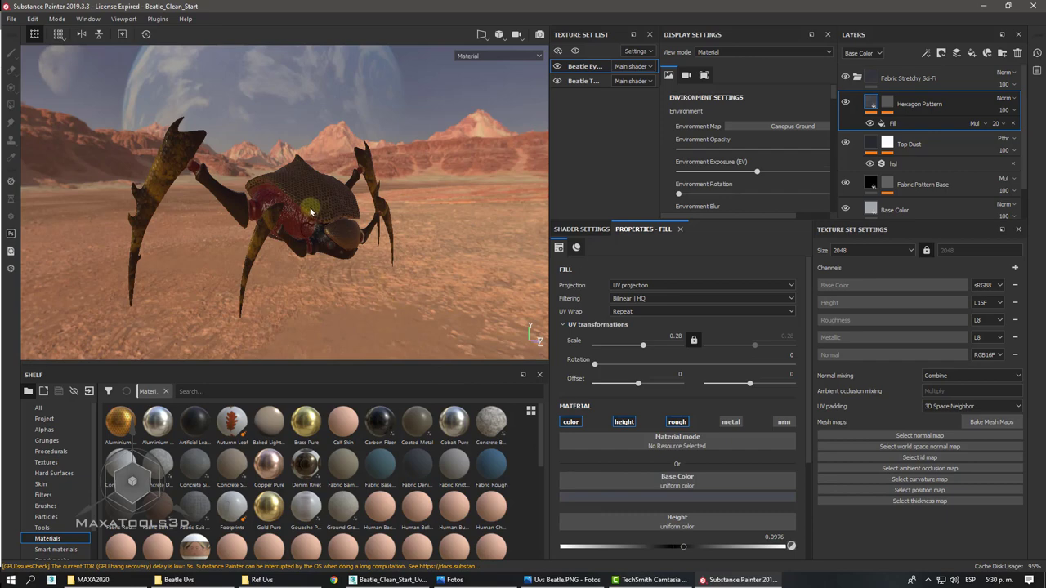
pyautogui.moveTo(311, 213)
pyautogui.keyDown('alt'); pyautogui.mouseDown()
pyautogui.moveTo(288, 214)
pyautogui.moveTo(303, 205)
pyautogui.moveTo(309, 235)
pyautogui.mouseUp(); pyautogui.keyUp('alt')
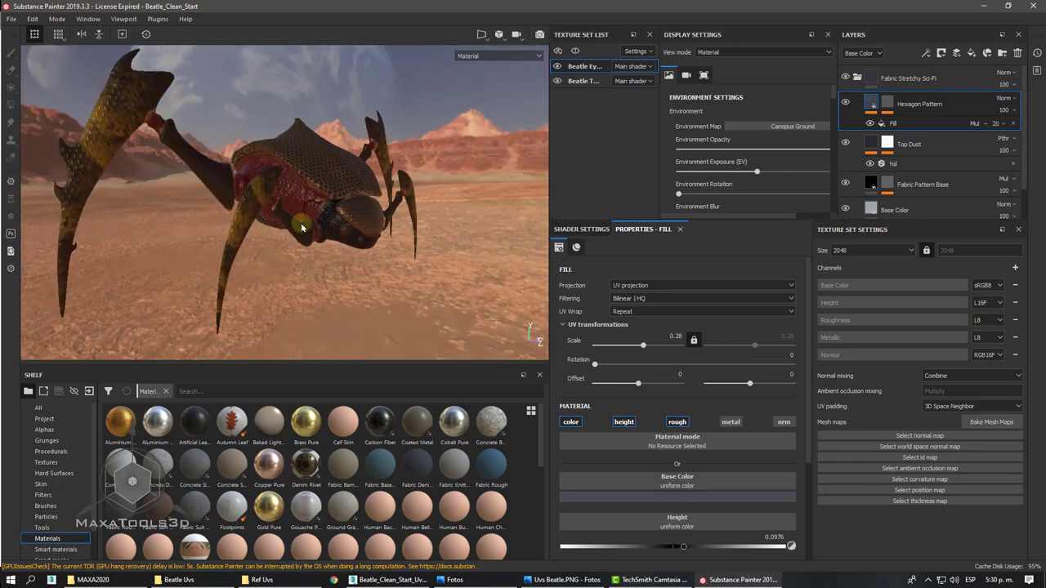
pyautogui.keyDown('alt'); pyautogui.moveTo(309, 235); pyautogui.dragTo(313, 242, button='middle'); pyautogui.keyUp('alt')
pyautogui.moveTo(313, 242)
pyautogui.keyDown('alt'); pyautogui.mouseDown()
pyautogui.moveTo(290, 250)
pyautogui.moveTo(320, 223)
pyautogui.mouseUp(); pyautogui.keyUp('alt')
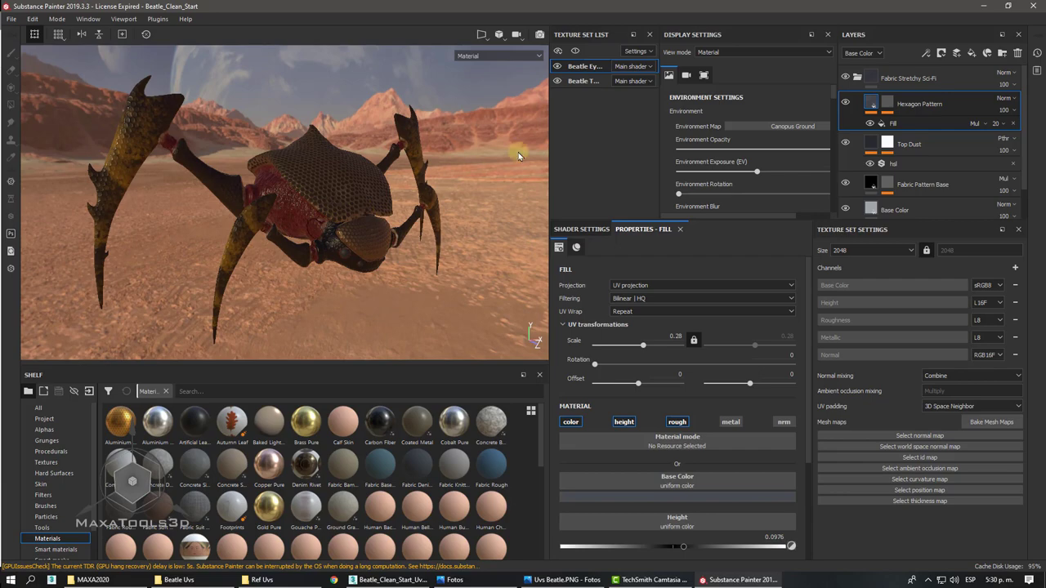
pyautogui.moveTo(518, 152)
pyautogui.keyDown('alt'); pyautogui.mouseDown()
pyautogui.moveTo(292, 170)
pyautogui.moveTo(299, 192)
pyautogui.mouseUp(); pyautogui.keyUp('alt')
pyautogui.keyDown('alt'); pyautogui.moveTo(299, 234); pyautogui.dragTo(327, 226); pyautogui.keyUp('alt')
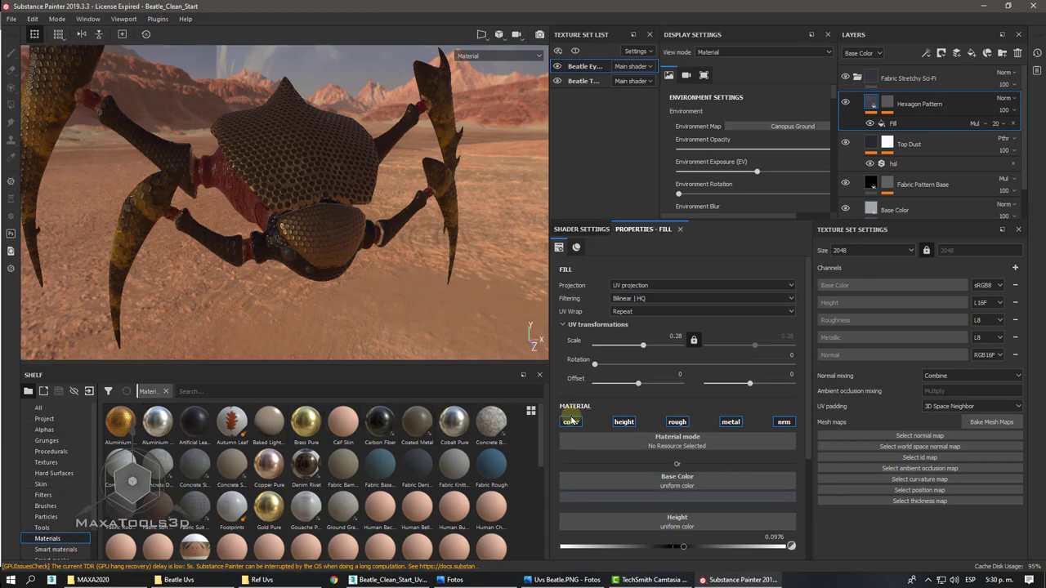
pyautogui.scroll(-1, 572, 419)
pyautogui.scroll(1, 572, 417)
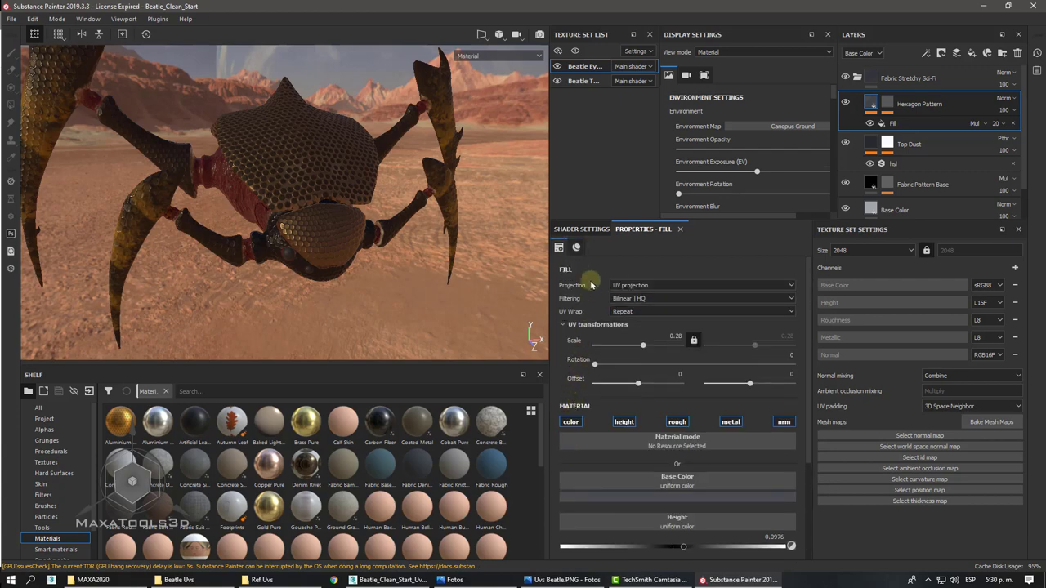
pyautogui.click(595, 229)
pyautogui.click(646, 230)
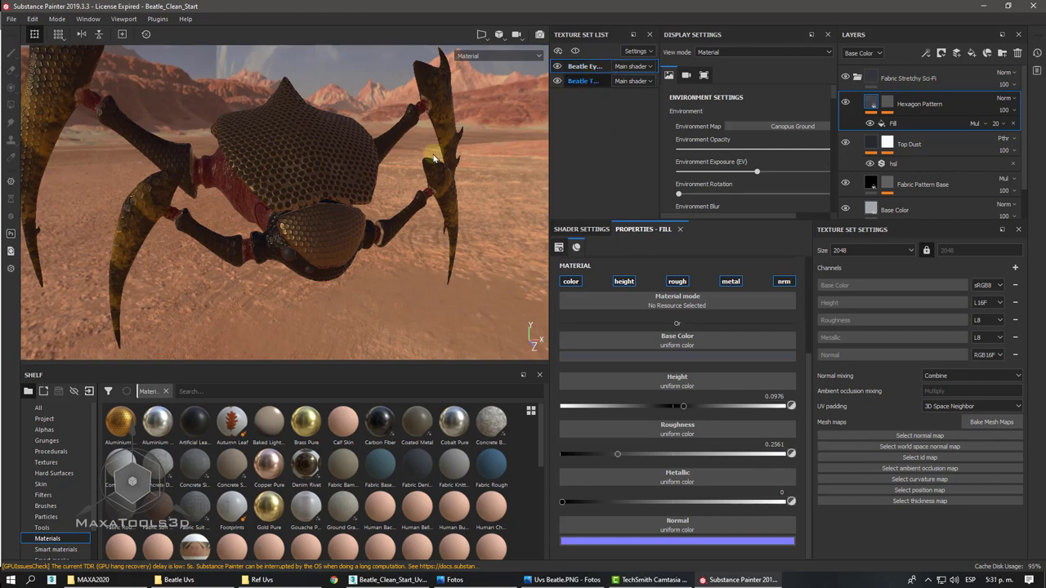
# - Select the paint brush and split the viewport into 3D model and 2D UV views
pyautogui.press('1')
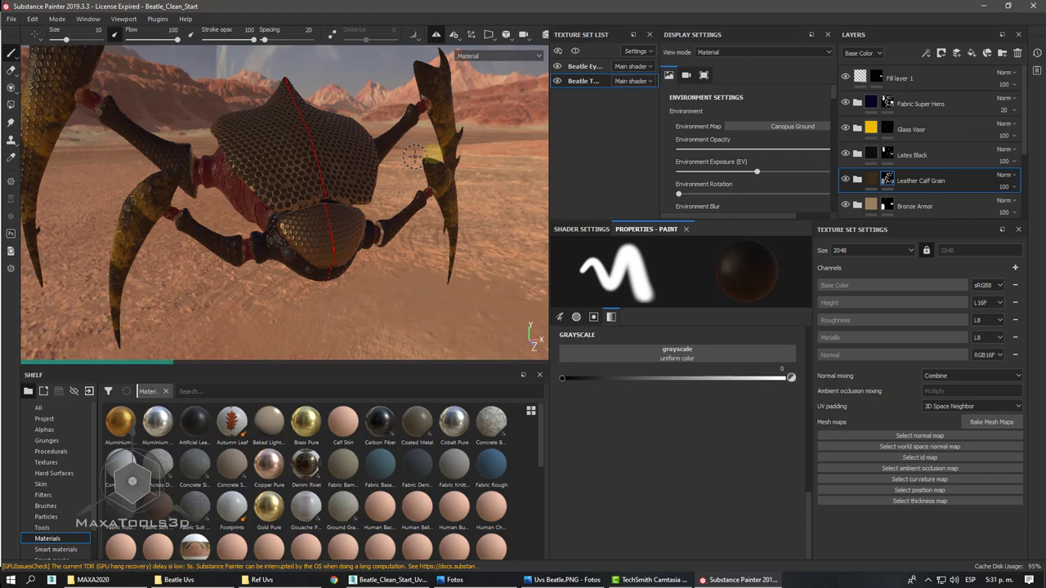
pyautogui.press('F3')
pyautogui.press('F2')
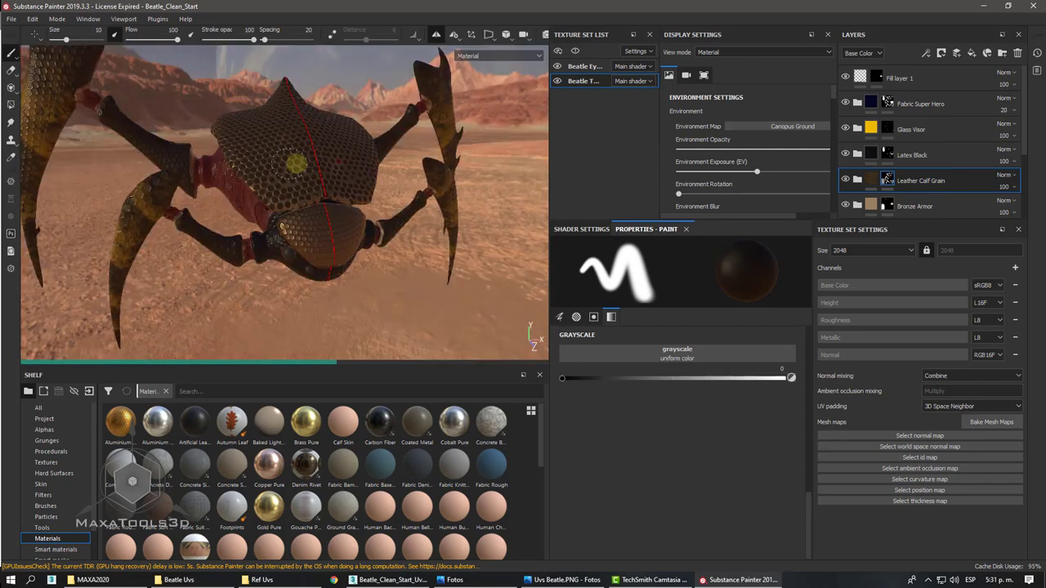
pyautogui.press('F1')
pyautogui.press('f')
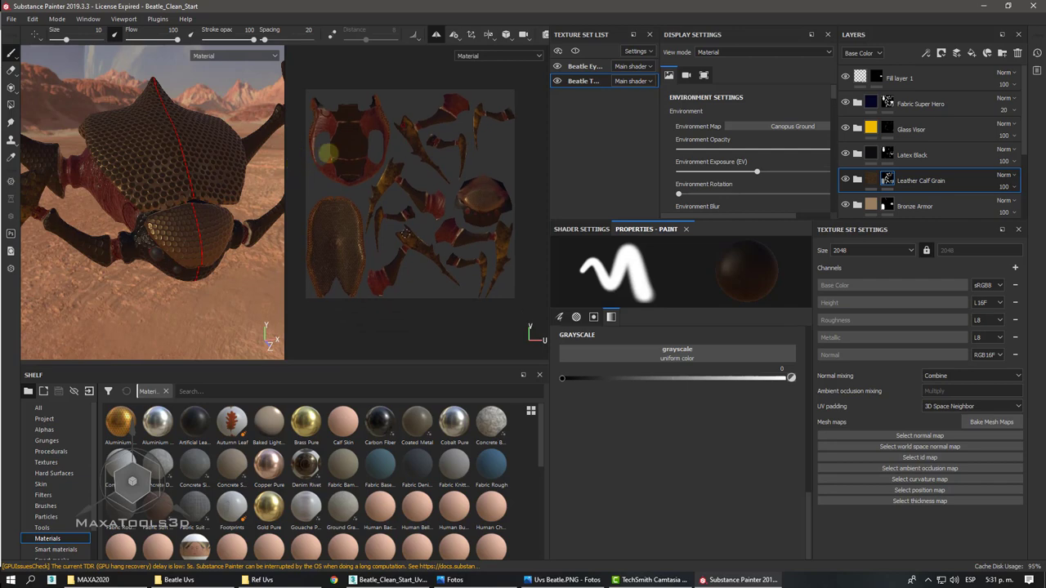
# - Switch to the eye texture set, frame the eye, and select the Fabric Stretchy Sci-Fi layer
pyautogui.click(589, 68)
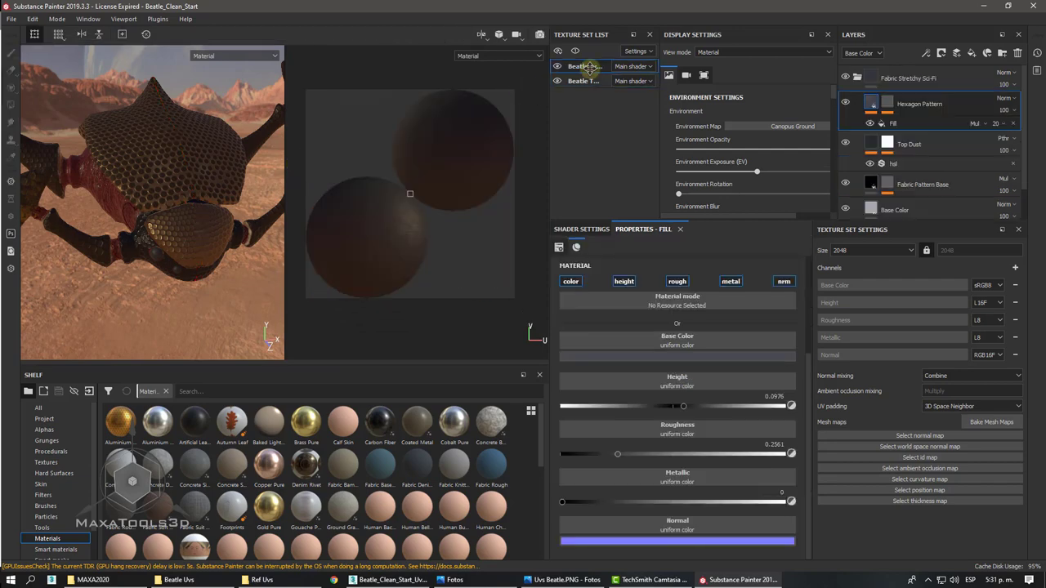
pyautogui.press('f')
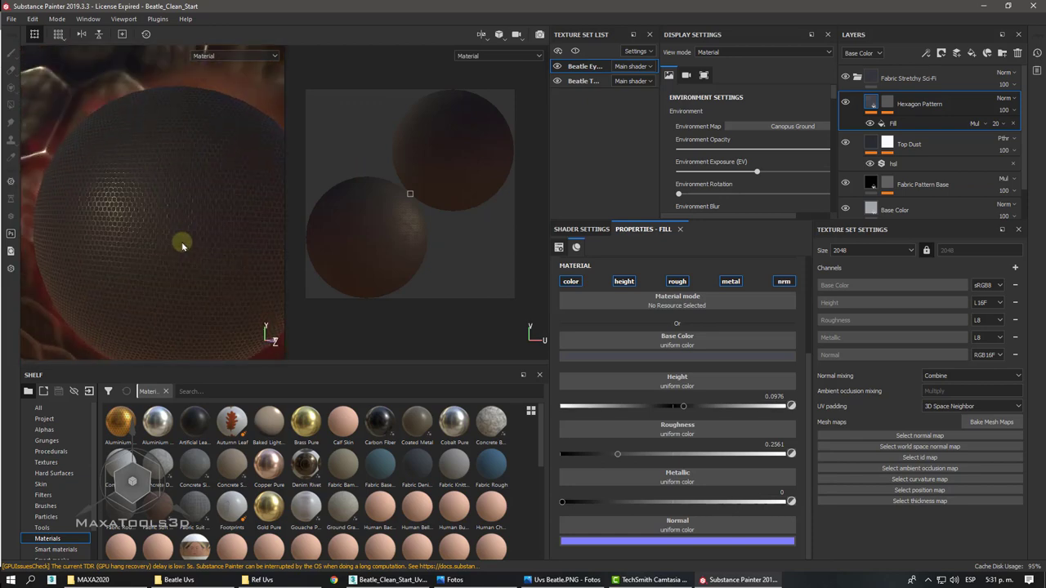
pyautogui.keyDown('alt'); pyautogui.moveTo(158, 191); pyautogui.dragTo(141, 195); pyautogui.keyUp('alt')
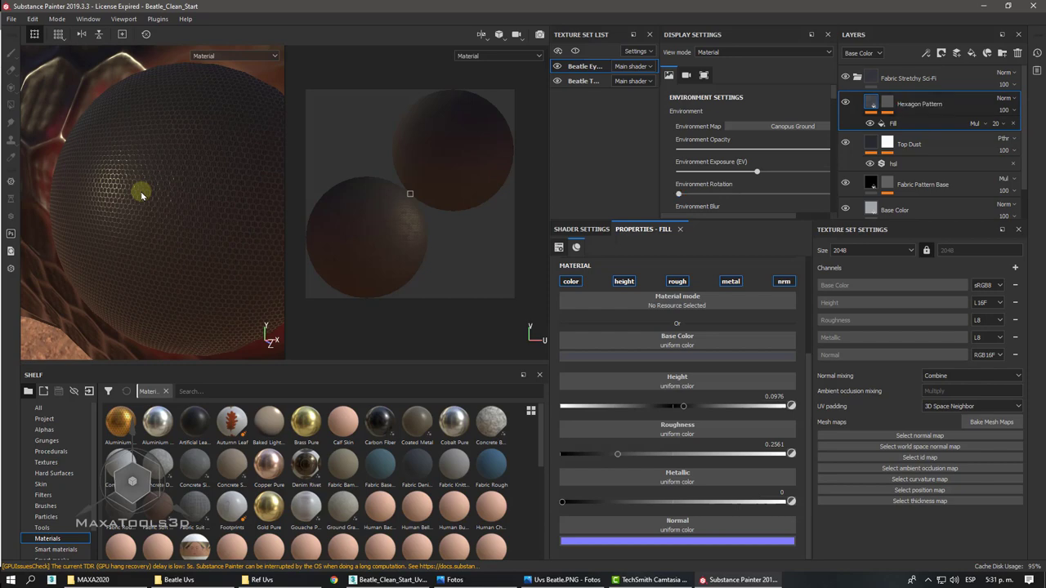
pyautogui.click(924, 79)
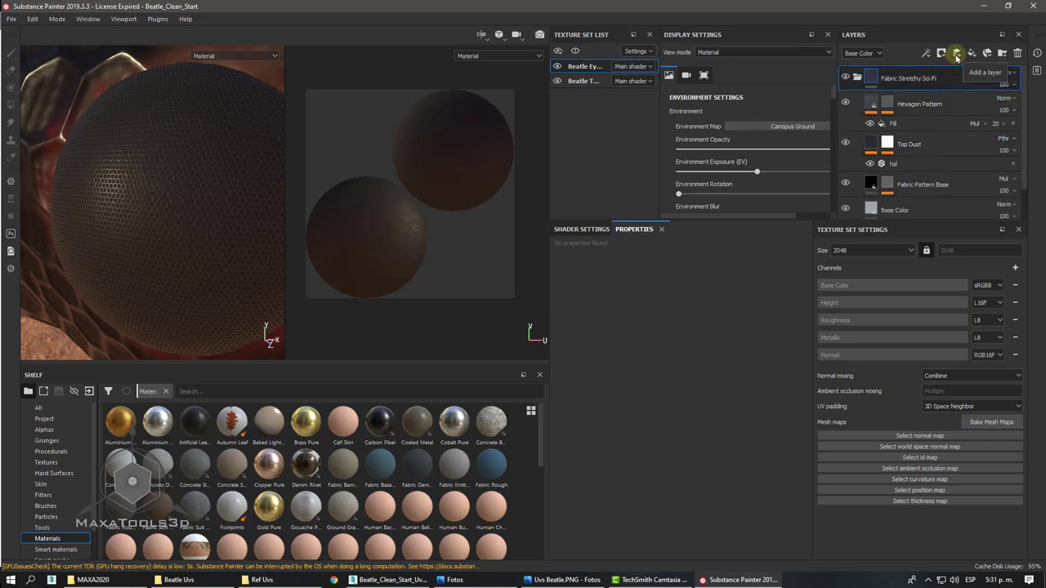
# - Add a new paint layer with height, roughness, metallic and normal channels disabled
pyautogui.click(957, 58)
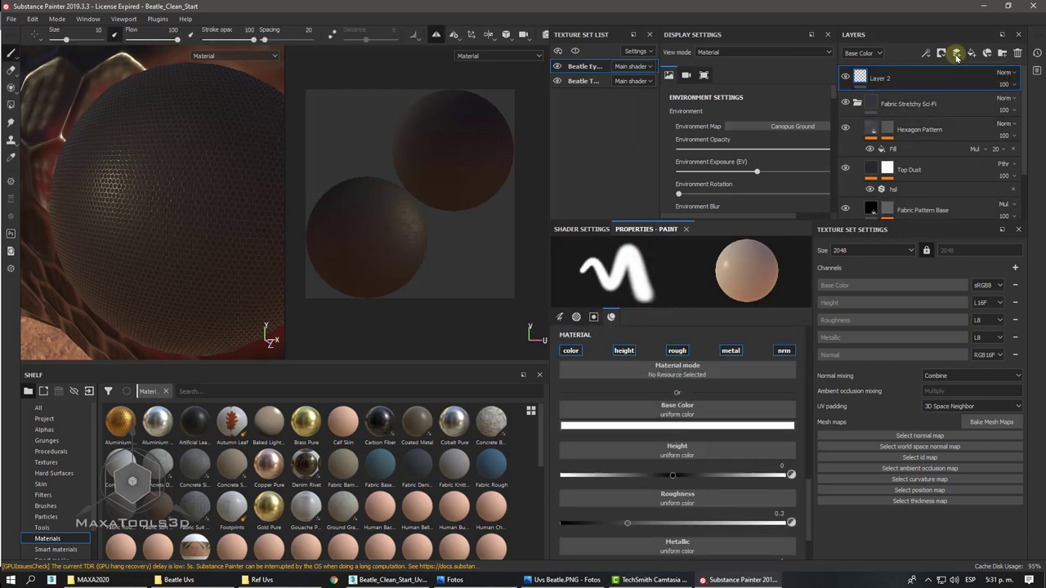
pyautogui.click(624, 351)
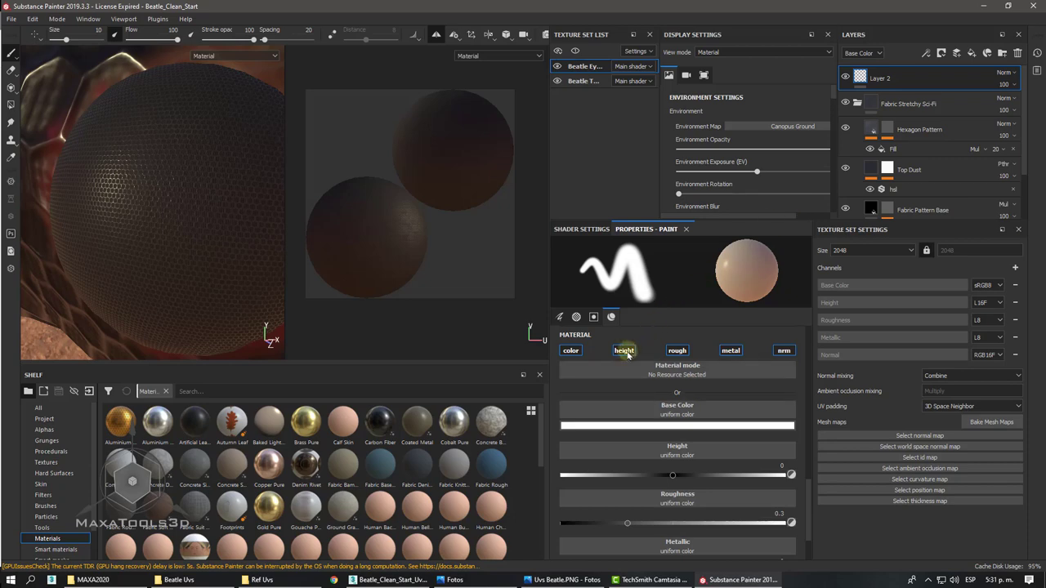
pyautogui.click(676, 351)
pyautogui.click(730, 351)
pyautogui.click(783, 351)
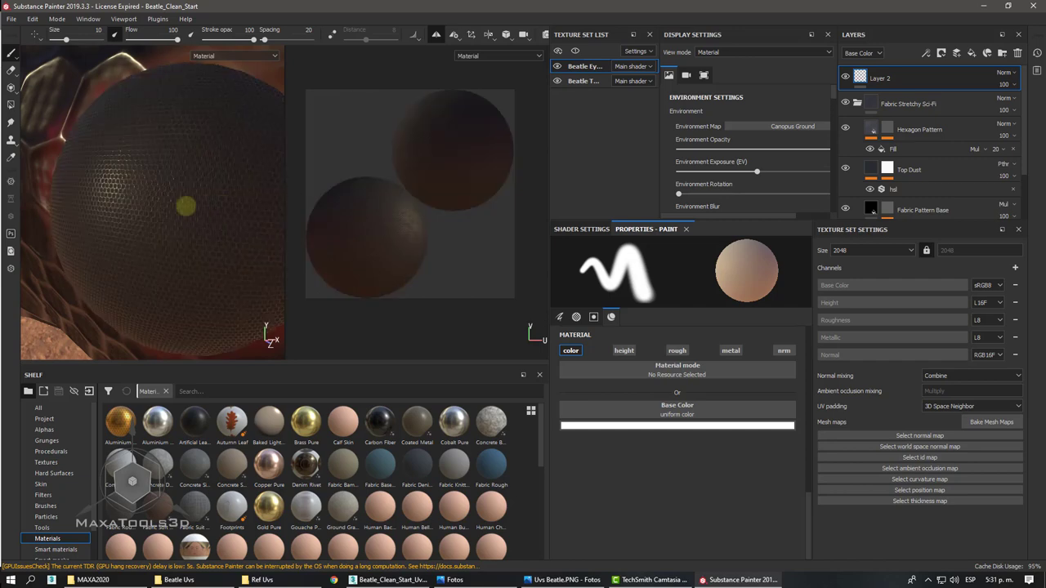
# - Shrink the brush to 0.18 and paint a white highlight patch on the eye, redoing it once
pyautogui.moveTo(64, 40); pyautogui.dragTo(53, 41)
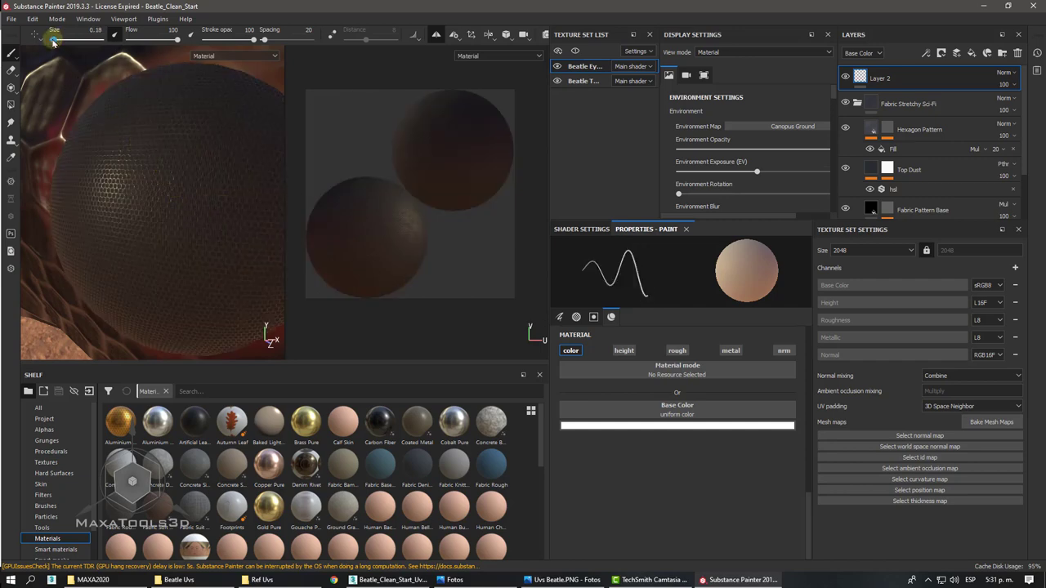
pyautogui.moveTo(188, 184)
pyautogui.mouseDown()
pyautogui.moveTo(147, 203)
pyautogui.moveTo(155, 237)
pyautogui.moveTo(225, 253)
pyautogui.moveTo(134, 226)
pyautogui.moveTo(130, 172)
pyautogui.moveTo(164, 176)
pyautogui.mouseUp()
pyautogui.hotkey('ctrl', 'z')
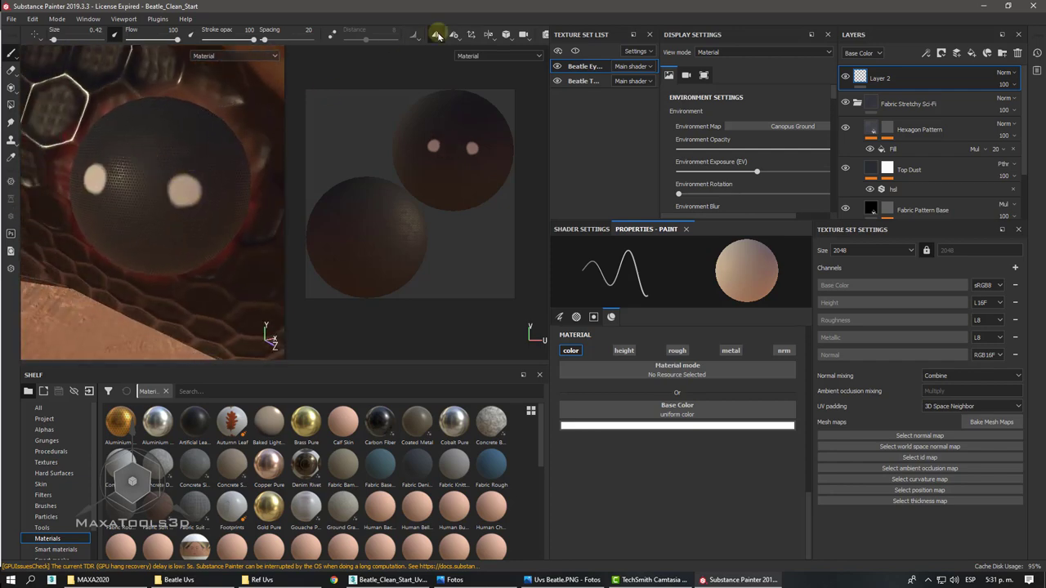
pyautogui.hotkey('ctrl', 'z')
pyautogui.moveTo(145, 192)
pyautogui.mouseDown()
pyautogui.moveTo(156, 184)
pyautogui.moveTo(156, 204)
pyautogui.moveTo(163, 172)
pyautogui.moveTo(90, 187)
pyautogui.moveTo(164, 184)
pyautogui.moveTo(133, 172)
pyautogui.mouseUp()
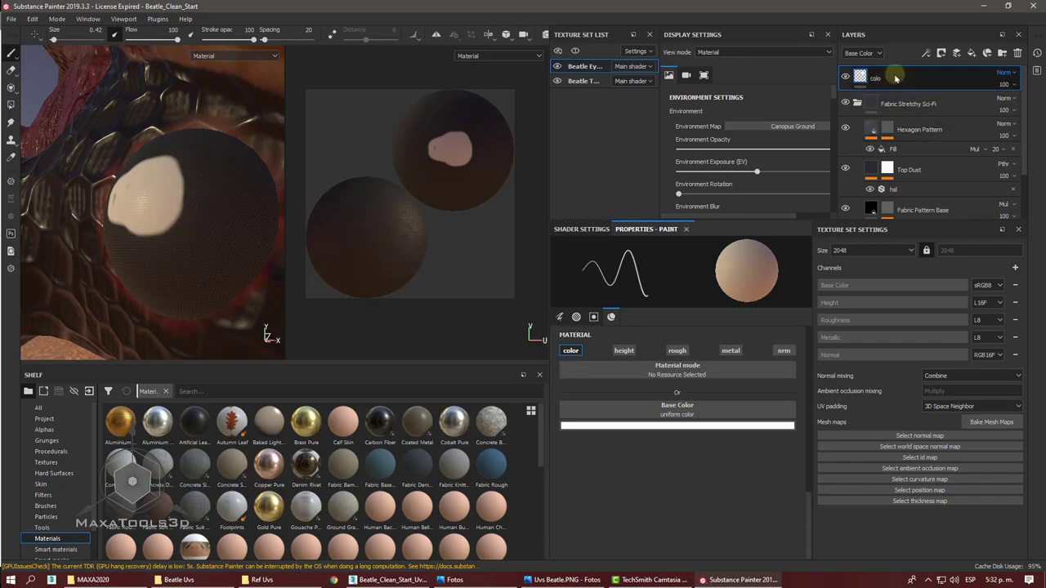
# - Add a paint layer named 'rel' that paints height and normals instead of colour
pyautogui.click(957, 54)
pyautogui.write('rel')
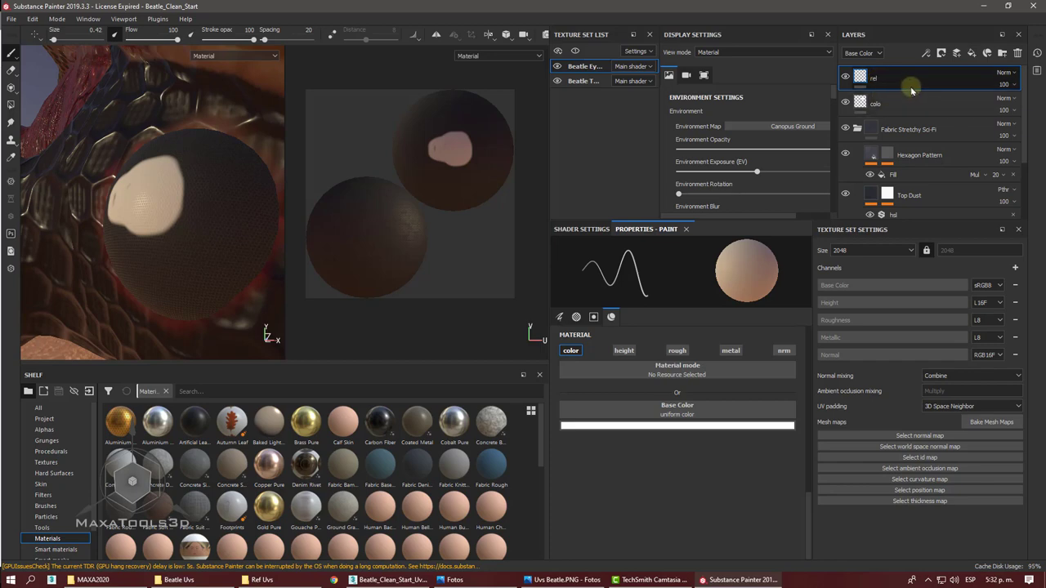
pyautogui.press('Return')
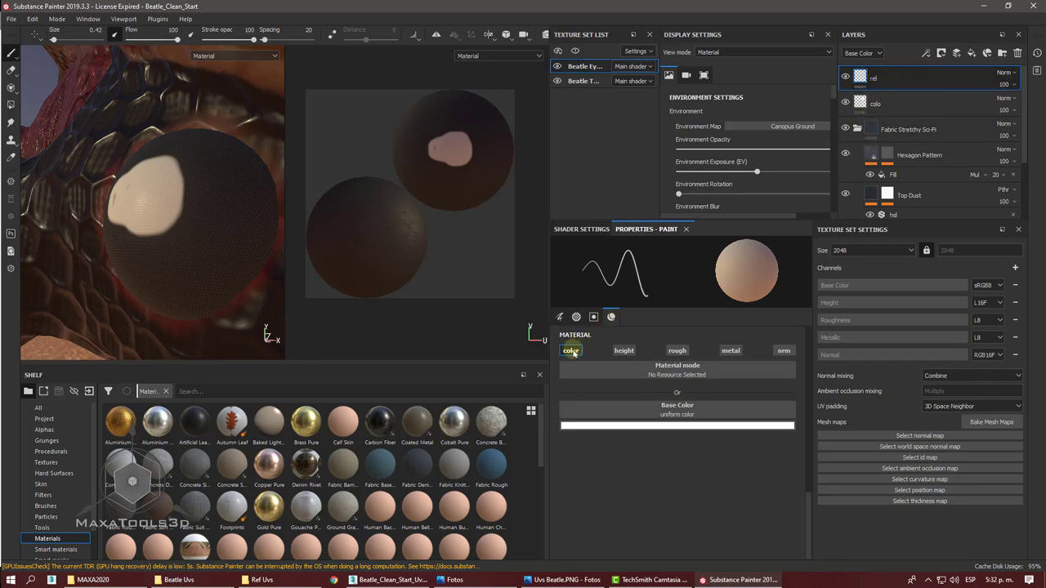
pyautogui.click(571, 351)
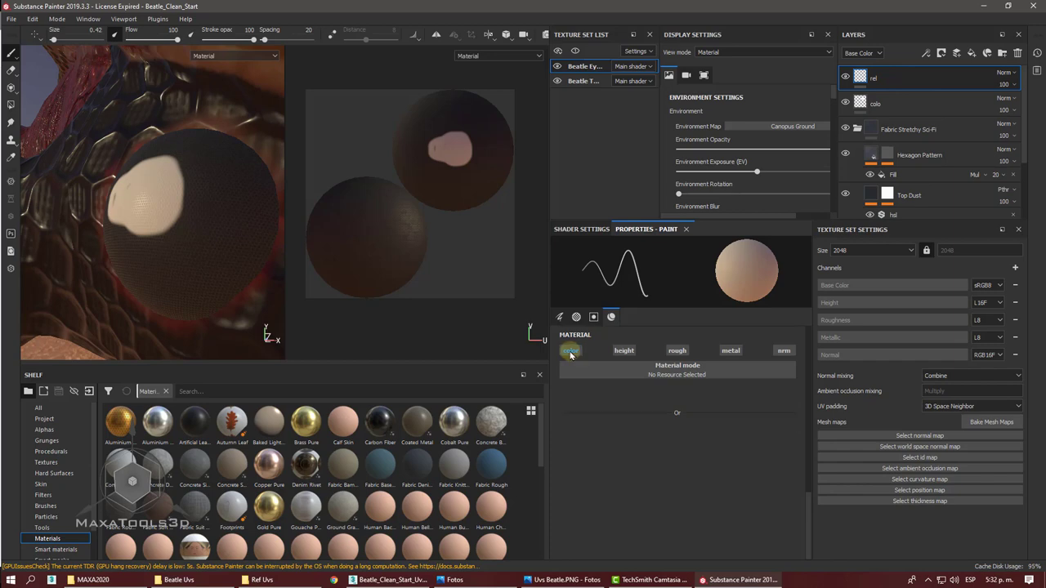
pyautogui.click(783, 350)
pyautogui.click(622, 351)
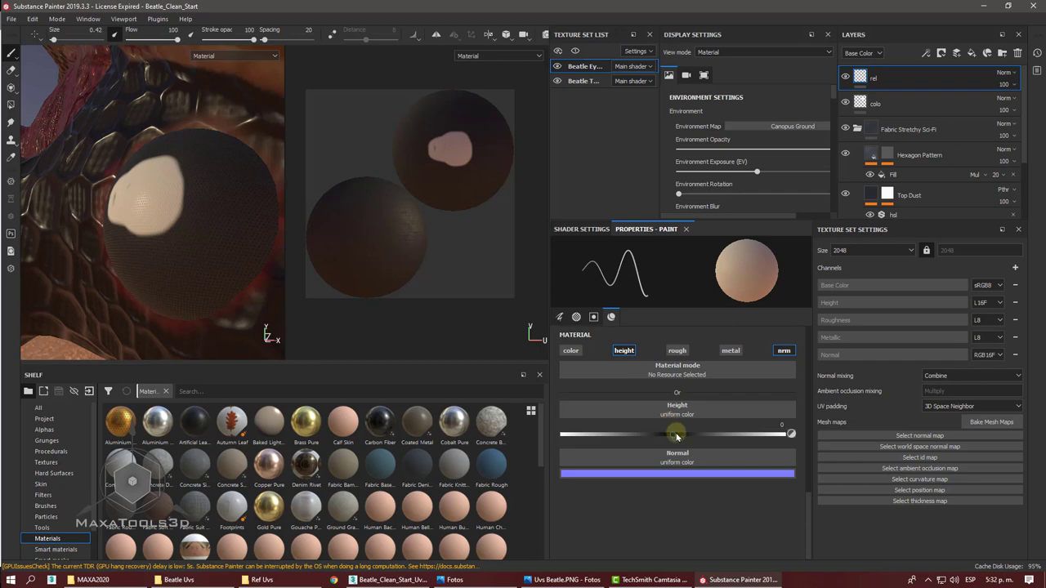
# - Set the paint height to about 0.58 and enable the metallic channel
pyautogui.moveTo(672, 434)
pyautogui.mouseDown()
pyautogui.moveTo(771, 436)
pyautogui.moveTo(735, 441)
pyautogui.mouseUp()
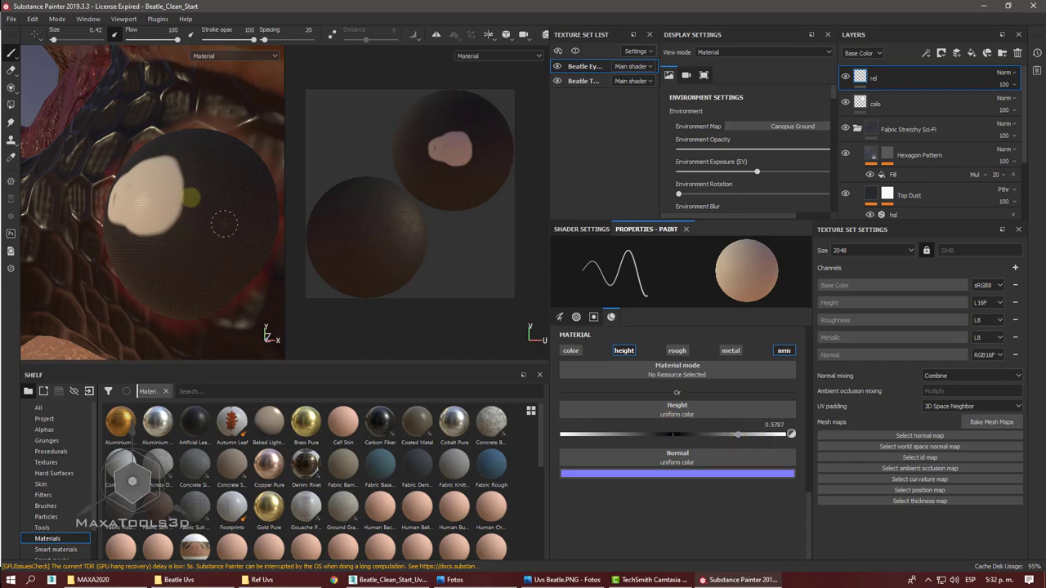
pyautogui.keyDown('alt'); pyautogui.moveTo(191, 196); pyautogui.dragTo(168, 188); pyautogui.keyUp('alt')
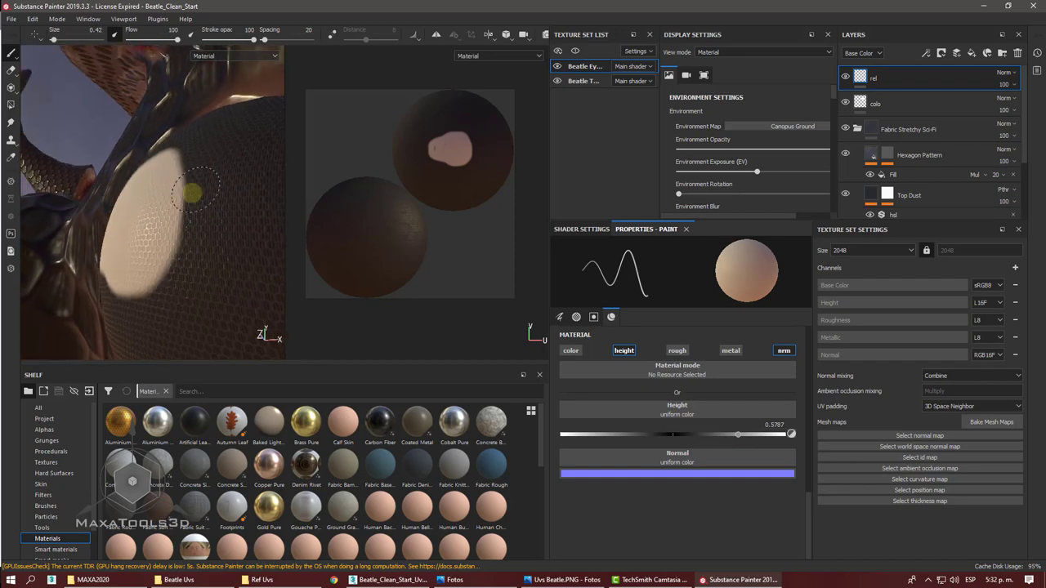
pyautogui.moveTo(173, 244)
pyautogui.keyDown('alt'); pyautogui.mouseDown()
pyautogui.moveTo(169, 232)
pyautogui.moveTo(250, 256)
pyautogui.moveTo(104, 184)
pyautogui.mouseUp(); pyautogui.keyUp('alt')
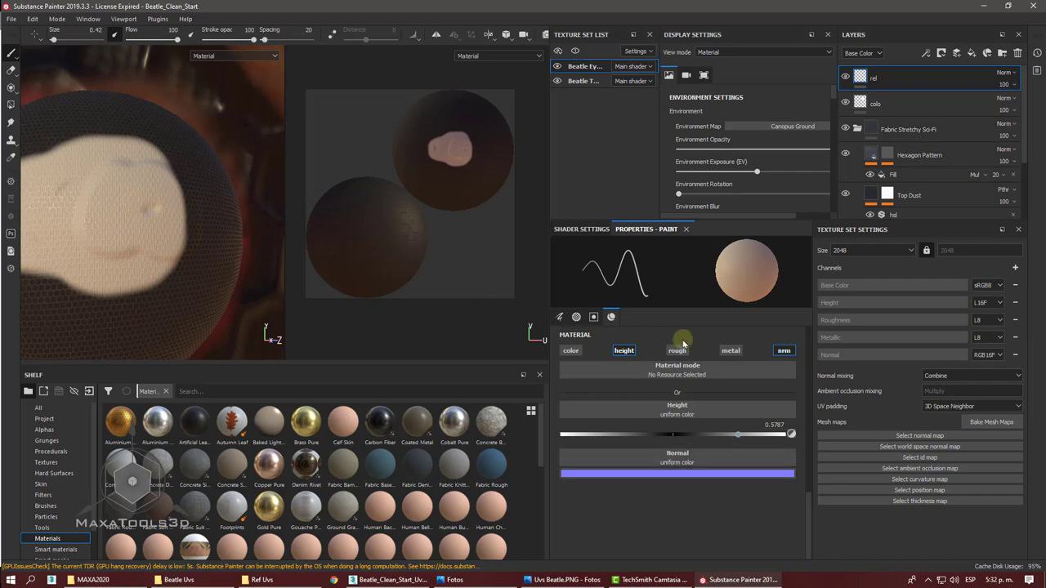
pyautogui.click(731, 351)
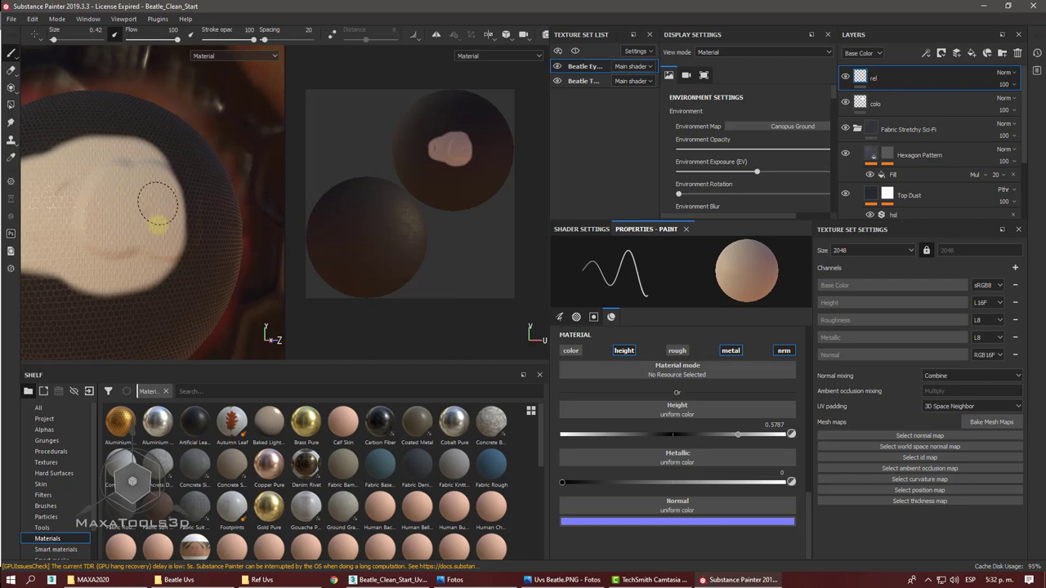
pyautogui.moveTo(149, 252)
pyautogui.keyDown('alt'); pyautogui.mouseDown()
pyautogui.moveTo(204, 214)
pyautogui.moveTo(163, 210)
pyautogui.mouseUp(); pyautogui.keyUp('alt')
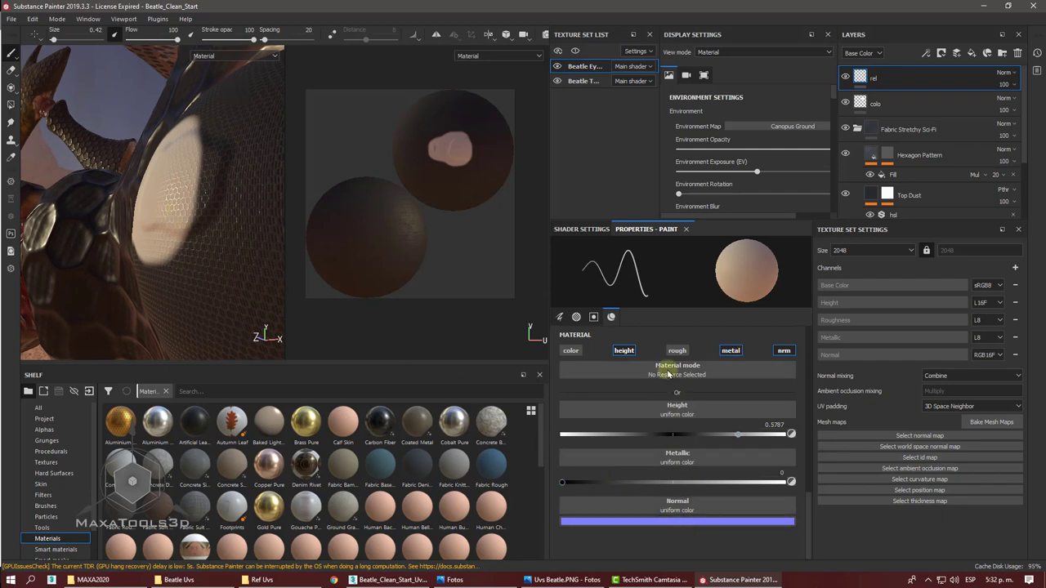
# - Paint the eye with height 0.92, roughness 0.22, metallic 0.94, then minimize Painter to show the UV image
pyautogui.scroll(3, 667, 372)
pyautogui.scroll(-1, 667, 371)
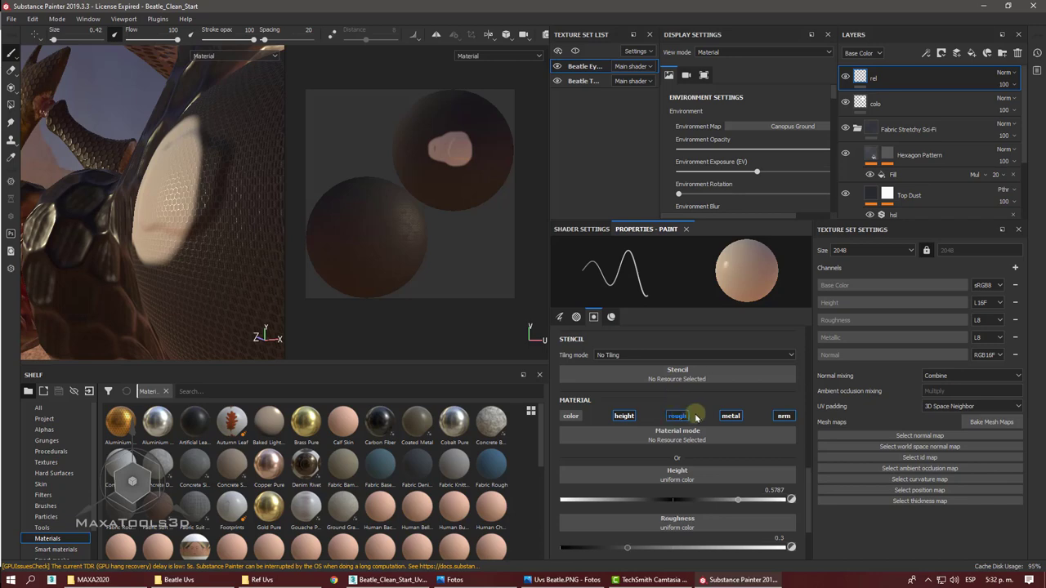
pyautogui.scroll(-1, 690, 411)
pyautogui.scroll(-1, 694, 412)
pyautogui.moveTo(725, 435); pyautogui.dragTo(777, 440)
pyautogui.moveTo(626, 482); pyautogui.dragTo(611, 482)
pyautogui.moveTo(572, 530); pyautogui.dragTo(771, 536)
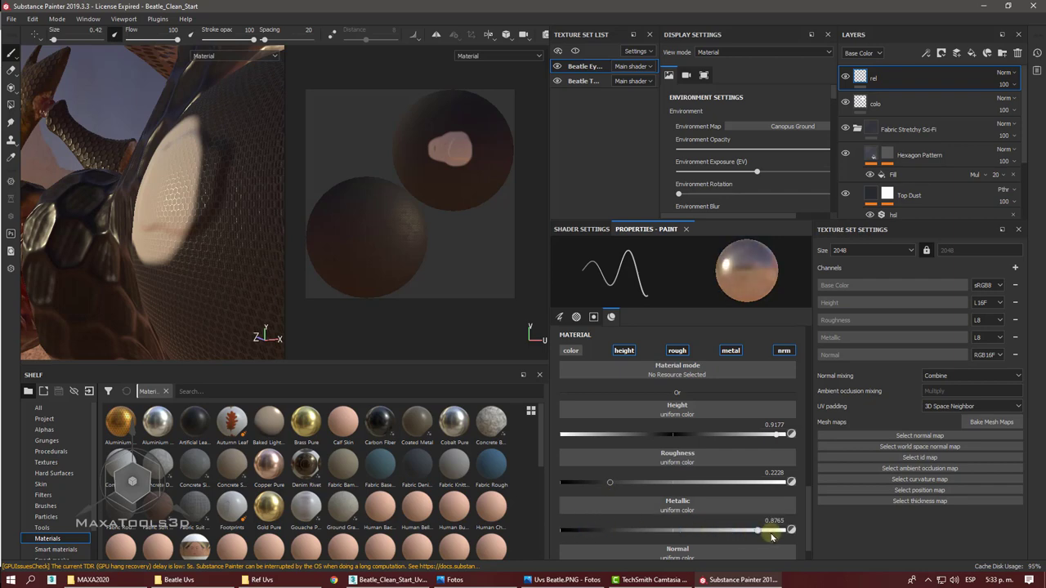
pyautogui.moveTo(183, 212)
pyautogui.mouseDown()
pyautogui.moveTo(204, 206)
pyautogui.moveTo(188, 205)
pyautogui.moveTo(196, 188)
pyautogui.moveTo(210, 195)
pyautogui.moveTo(168, 224)
pyautogui.moveTo(210, 234)
pyautogui.moveTo(234, 221)
pyautogui.moveTo(212, 246)
pyautogui.moveTo(167, 222)
pyautogui.moveTo(163, 245)
pyautogui.moveTo(187, 259)
pyautogui.moveTo(203, 292)
pyautogui.moveTo(208, 243)
pyautogui.moveTo(170, 241)
pyautogui.mouseUp()
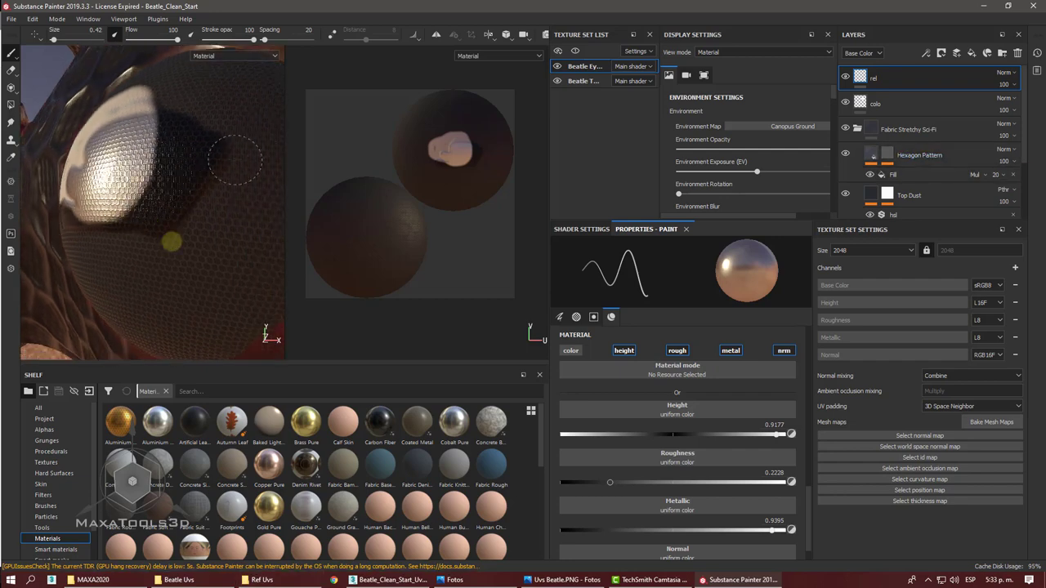
pyautogui.click(988, 5)
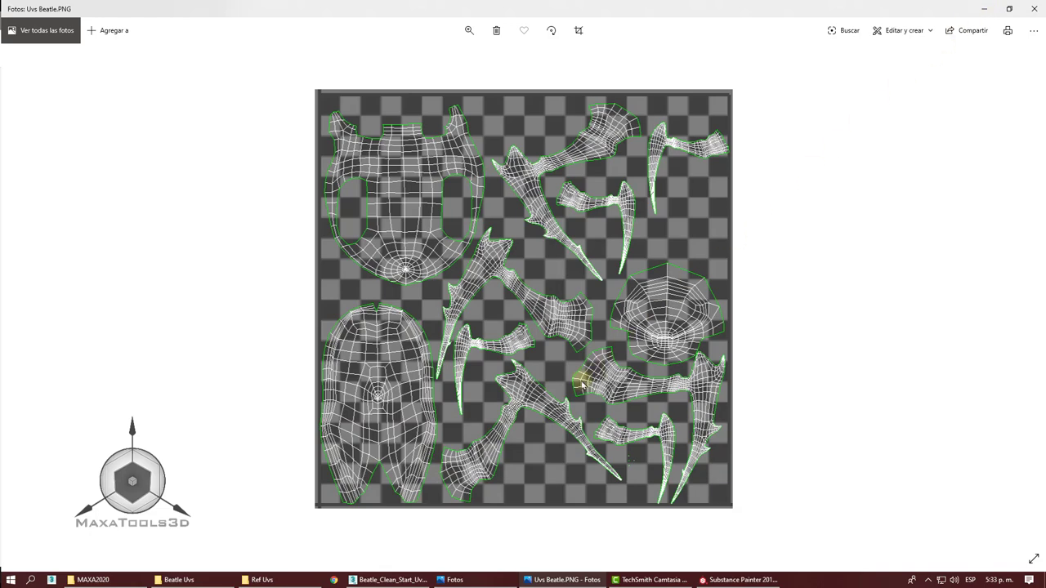
# - Close both Photos images, open Render_03.jpg from the Beatle Uvs folder, and return to Substance Painter
pyautogui.click(551, 584)
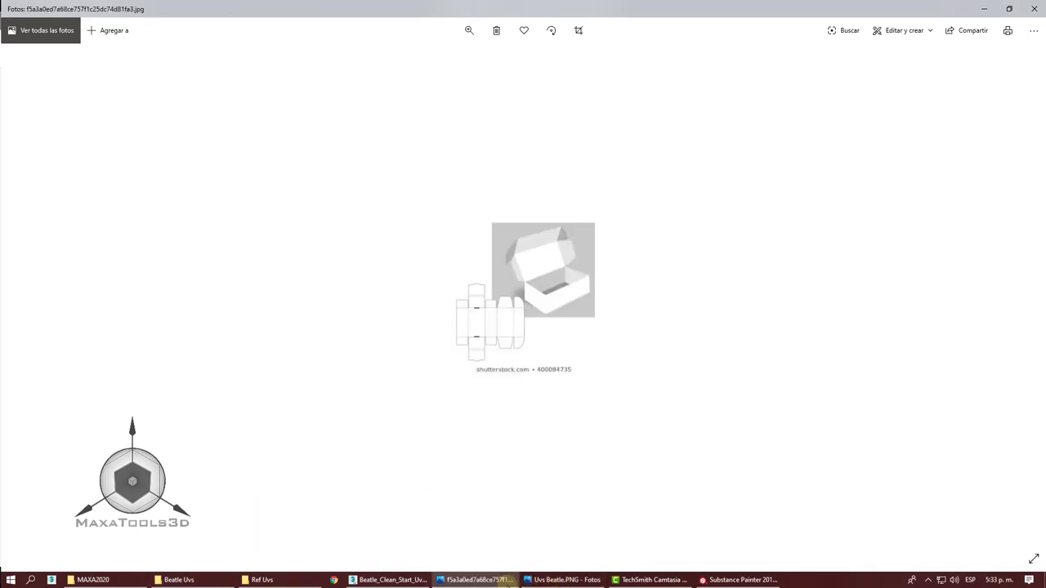
pyautogui.click(496, 582)
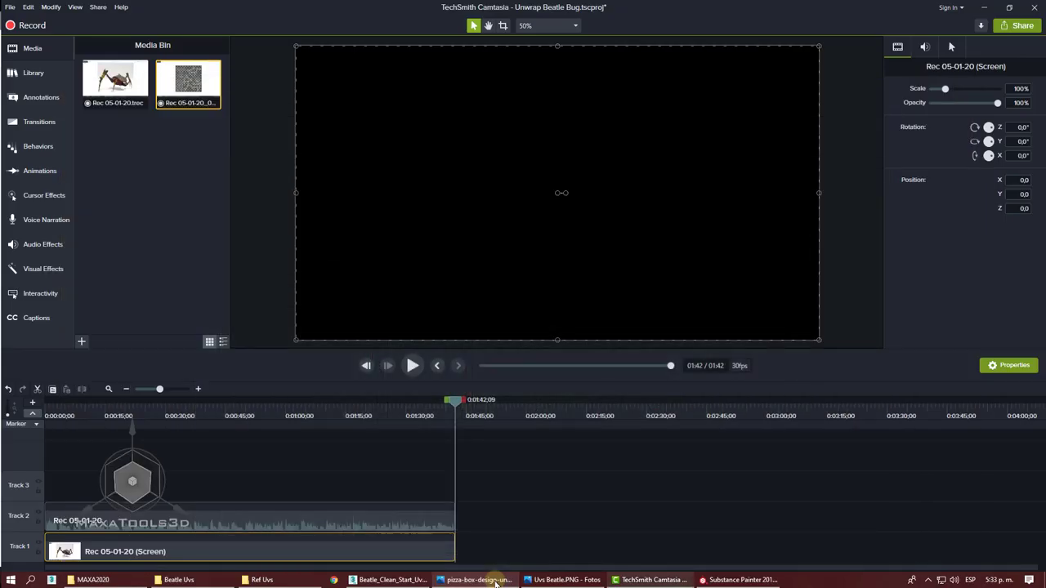
pyautogui.click(187, 581)
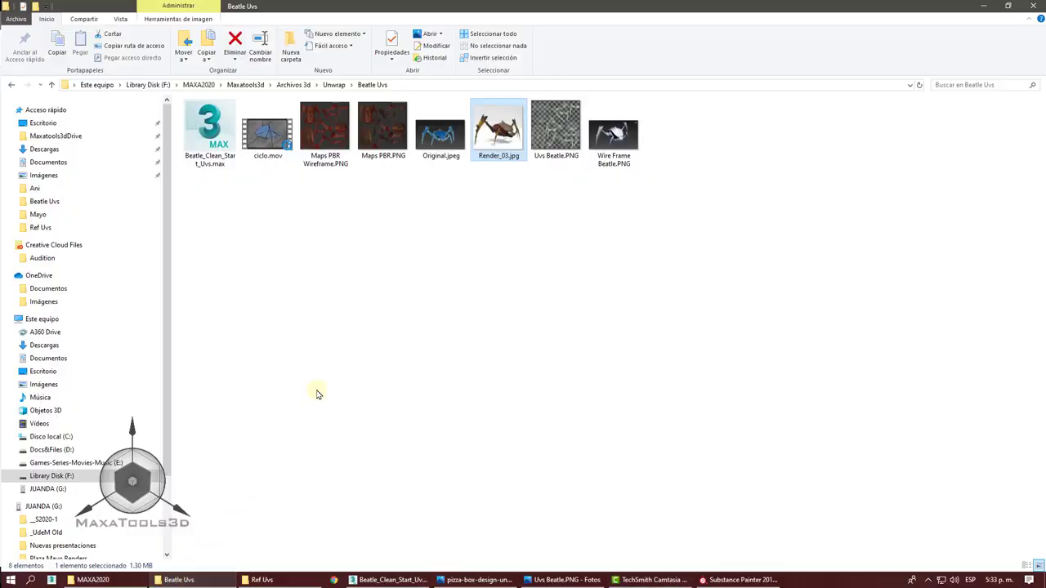
pyautogui.doubleClick(491, 147)
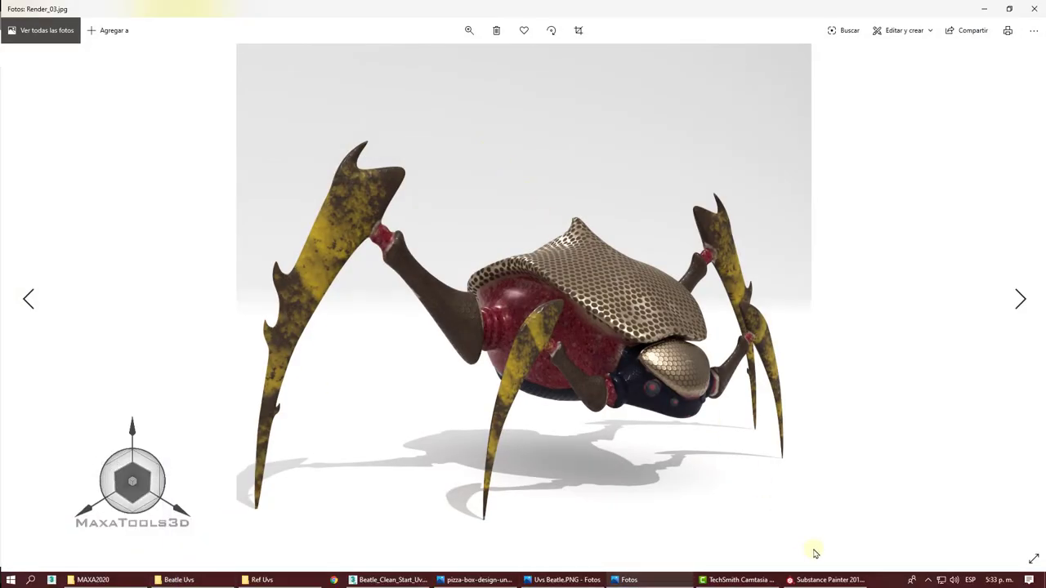
pyautogui.click(825, 581)
pyautogui.scroll(-3, 245, 211)
# - Select the rel and colo layers together and delete them
pyautogui.scroll(-3, 233, 211)
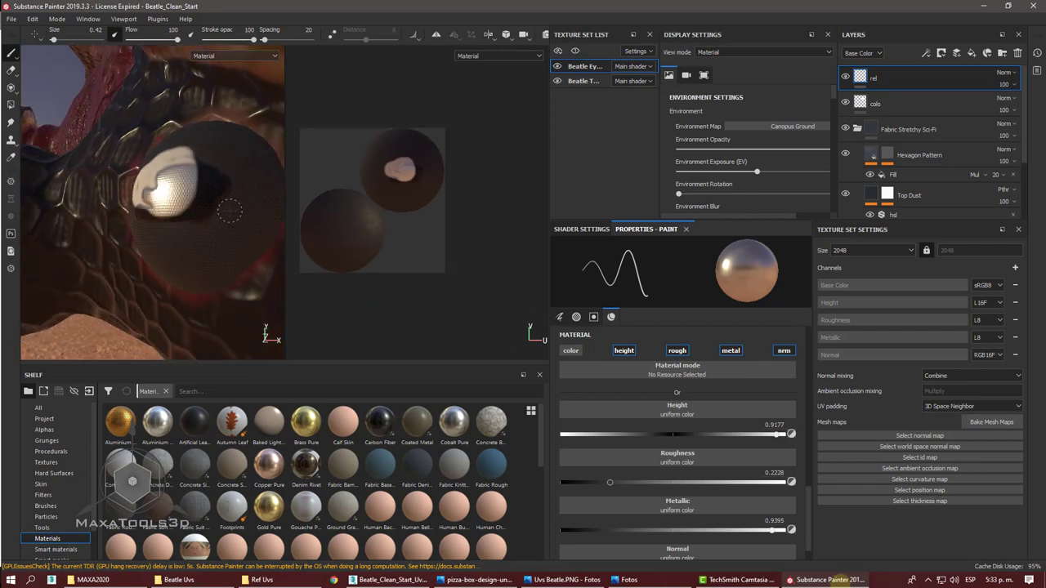
pyautogui.scroll(-2, 230, 205)
pyautogui.keyDown('ctrl'); pyautogui.click(889, 106); pyautogui.keyUp('ctrl')
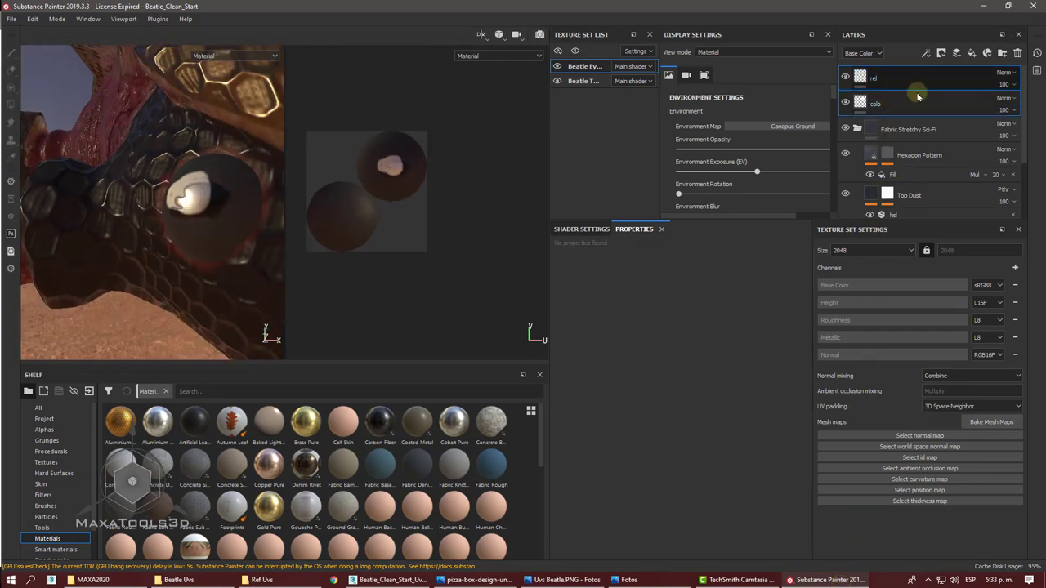
pyautogui.click(1018, 54)
# - Inspect the honeycomb shell up close, then bring the Render_03.jpg render back up
pyautogui.scroll(-2, 221, 187)
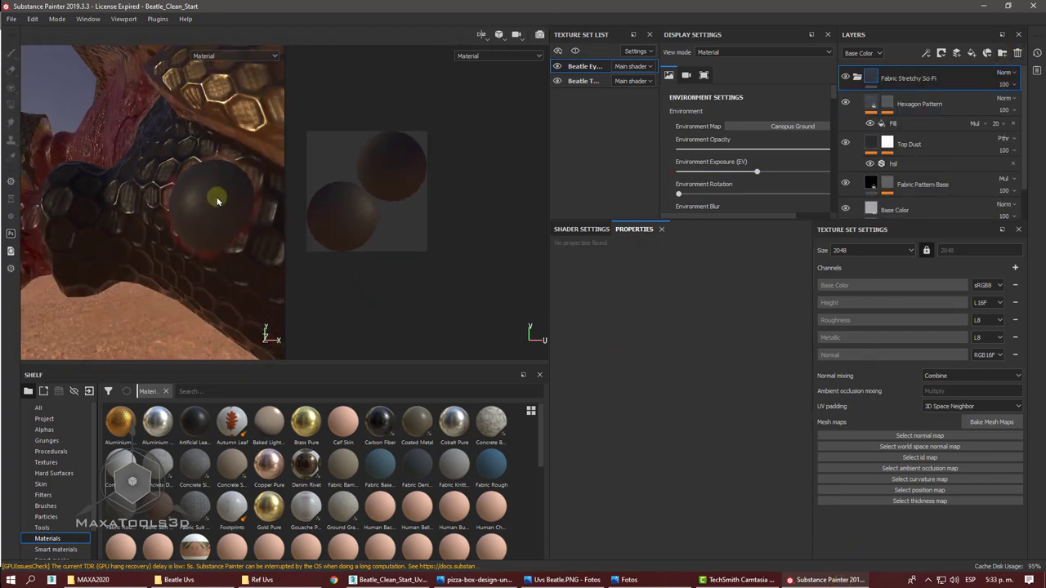
pyautogui.scroll(-3, 217, 196)
pyautogui.scroll(-3, 217, 201)
pyautogui.moveTo(217, 200)
pyautogui.keyDown('alt'); pyautogui.mouseDown()
pyautogui.moveTo(149, 204)
pyautogui.moveTo(143, 158)
pyautogui.moveTo(184, 184)
pyautogui.mouseUp(); pyautogui.keyUp('alt')
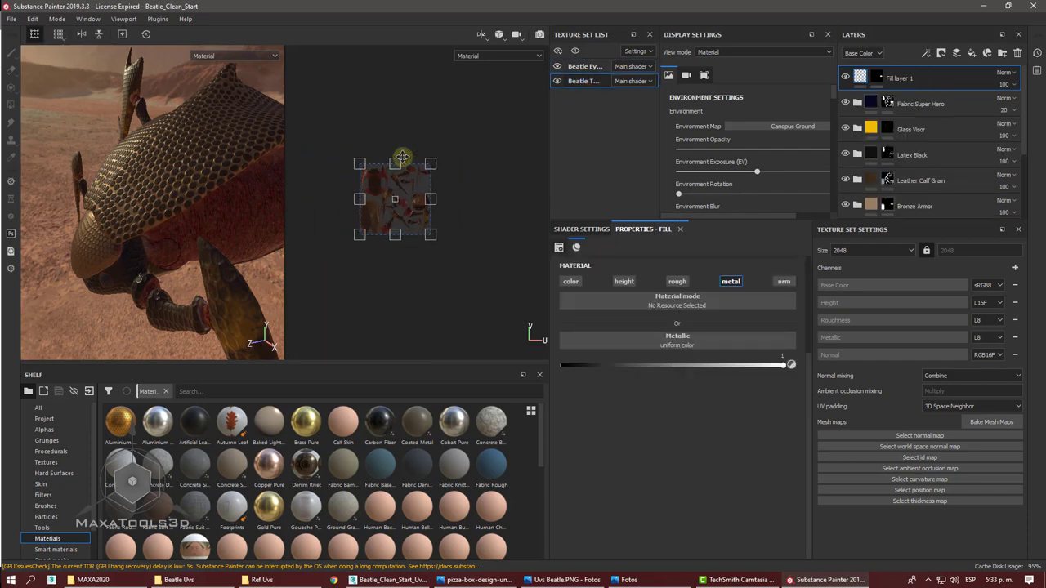
pyautogui.scroll(5, 402, 156)
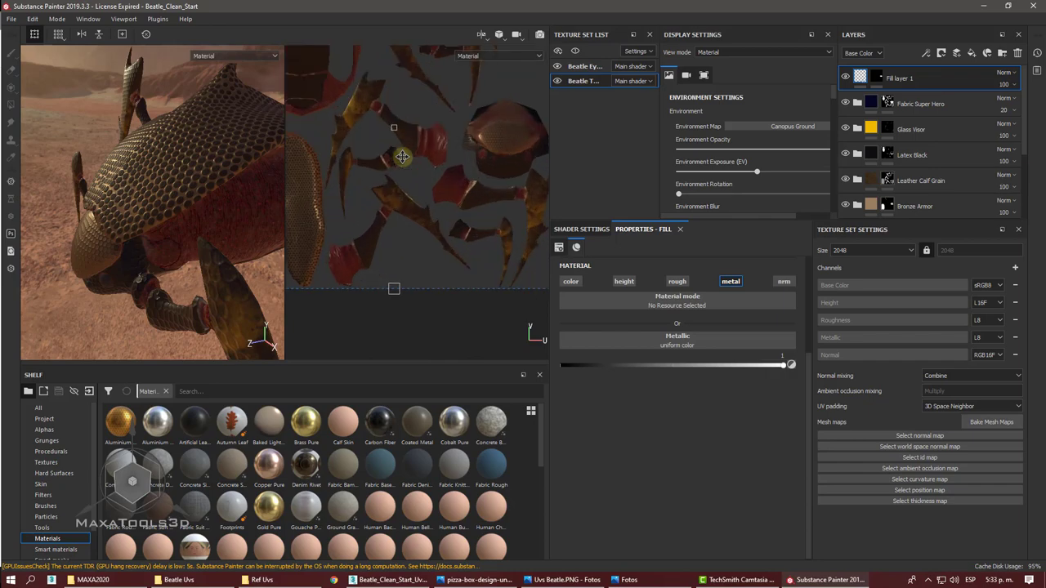
pyautogui.click(639, 582)
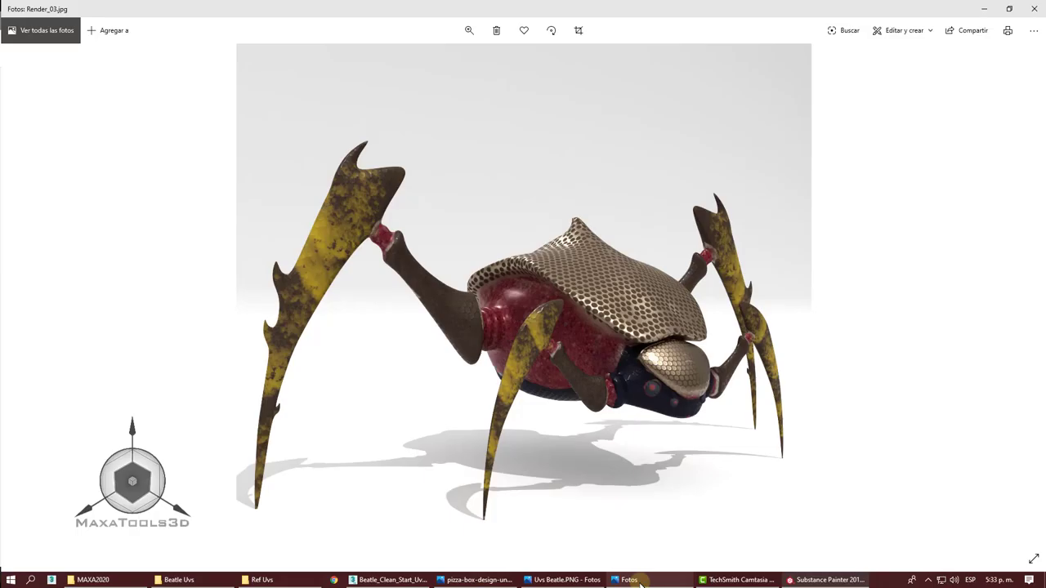
# - Compare Uvs Beatle.PNG with Render_03.jpg, then minimize Photos and switch to the Beetle_Clean_Start_Uvs.max scene
pyautogui.click(550, 582)
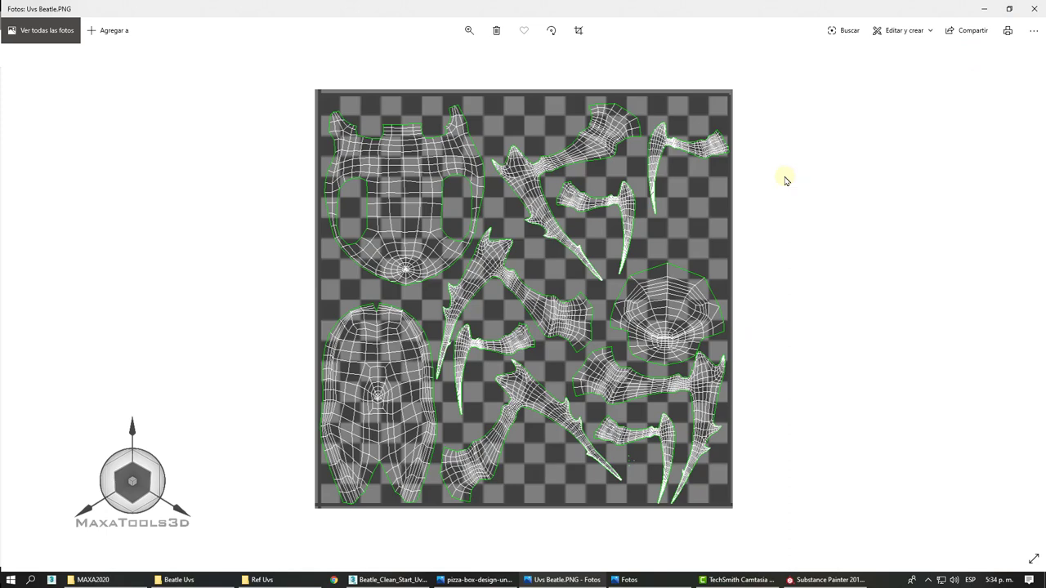
pyautogui.press('Left')
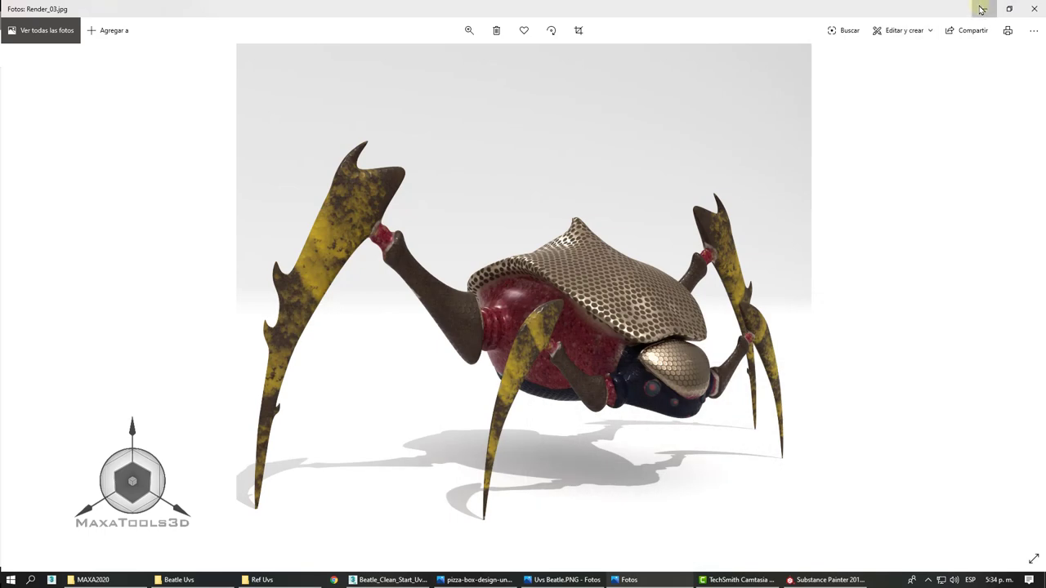
pyautogui.click(982, 7)
pyautogui.click(388, 579)
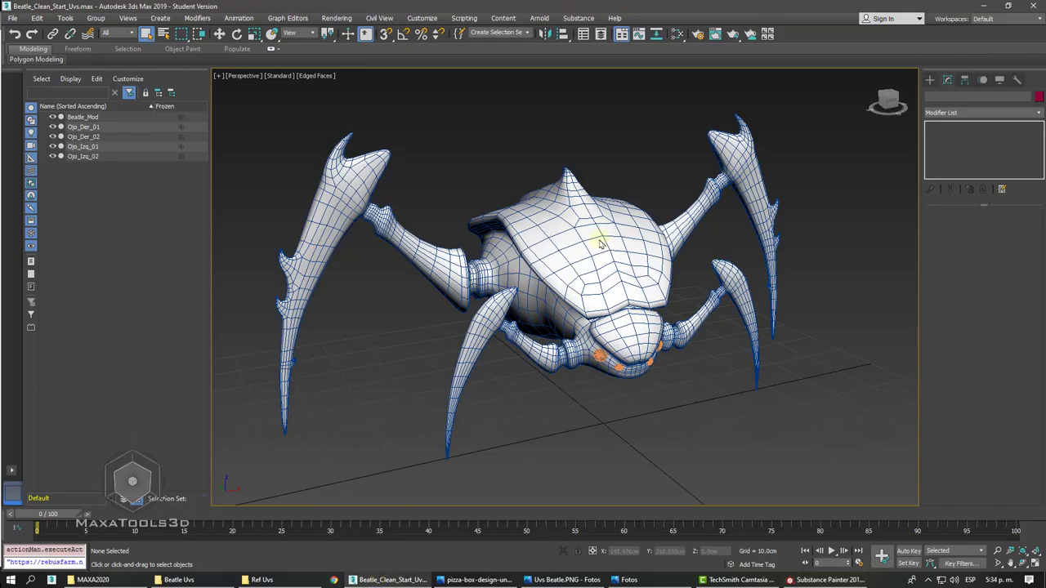
# - Orbit around the beetle, select it with the Move tool, then bring up the Beatle Uvs folder
pyautogui.keyDown('alt'); pyautogui.moveTo(607, 226); pyautogui.dragTo(591, 234, button='middle'); pyautogui.keyUp('alt')
pyautogui.click(591, 234)
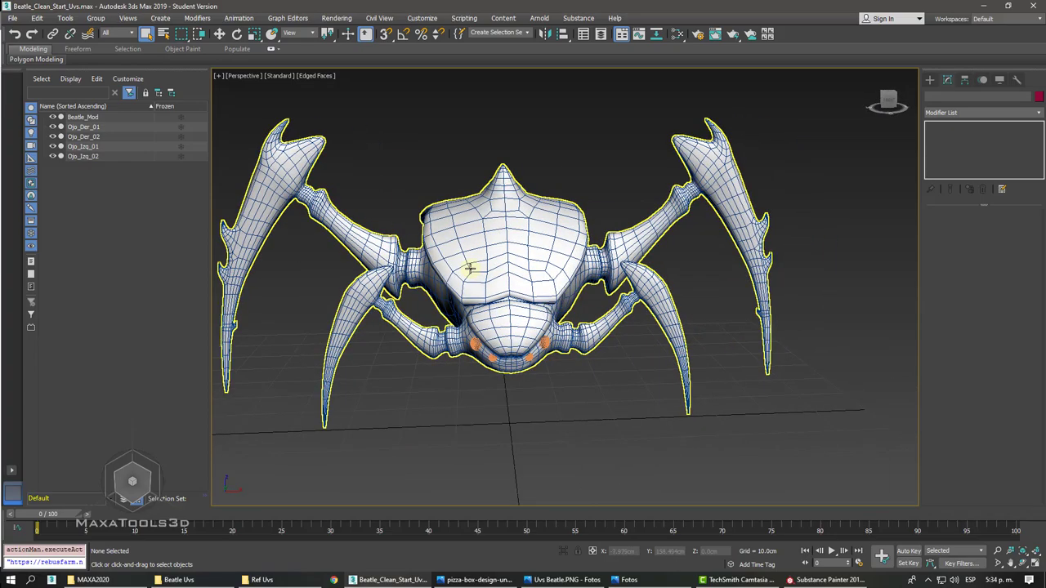
pyautogui.rightClick(468, 265)
pyautogui.click(482, 278)
pyautogui.scroll(5, 485, 276)
pyautogui.keyDown('alt'); pyautogui.moveTo(485, 275); pyautogui.dragTo(487, 280, button='middle'); pyautogui.keyUp('alt')
pyautogui.click(197, 579)
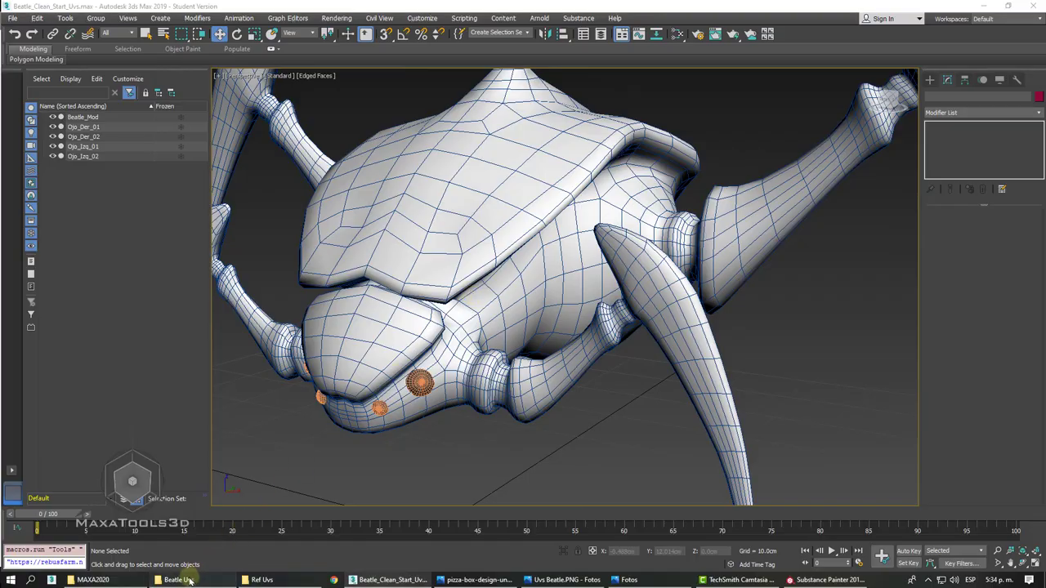
# - Open Original.jpeg in Photos and zoom in closely on the beetle's head
pyautogui.click(422, 345)
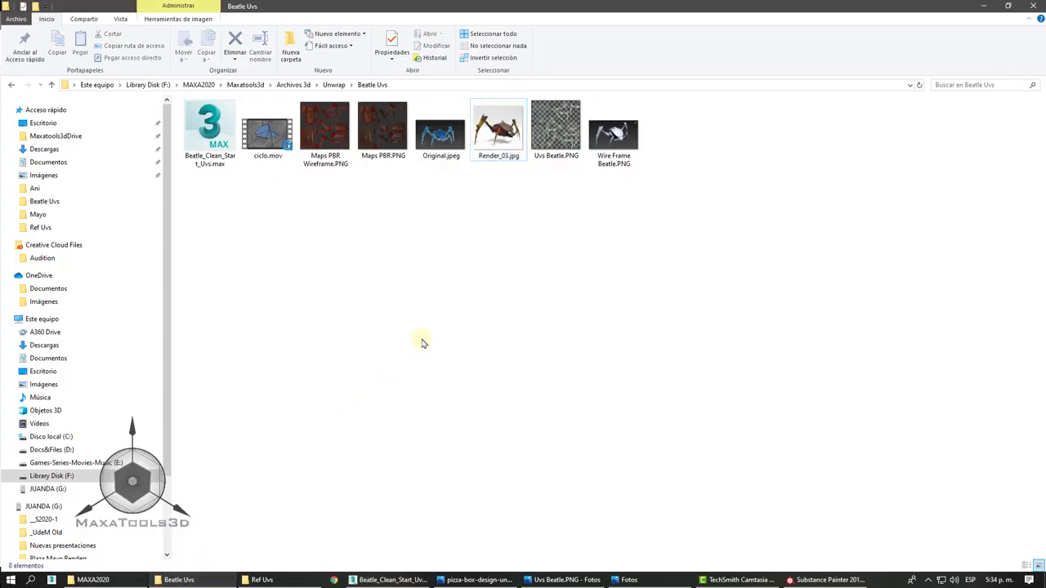
pyautogui.doubleClick(427, 161)
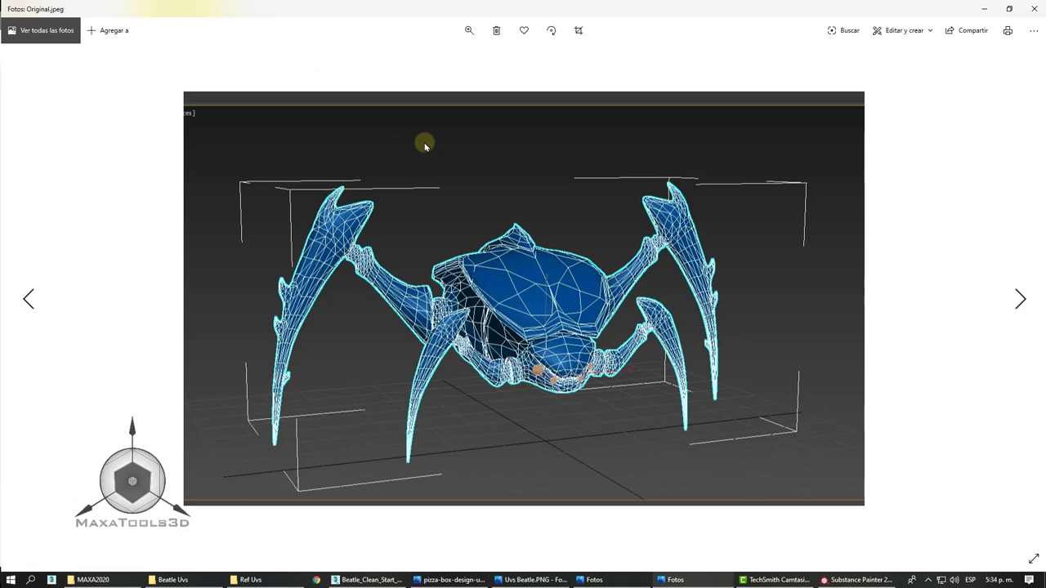
pyautogui.click(468, 33)
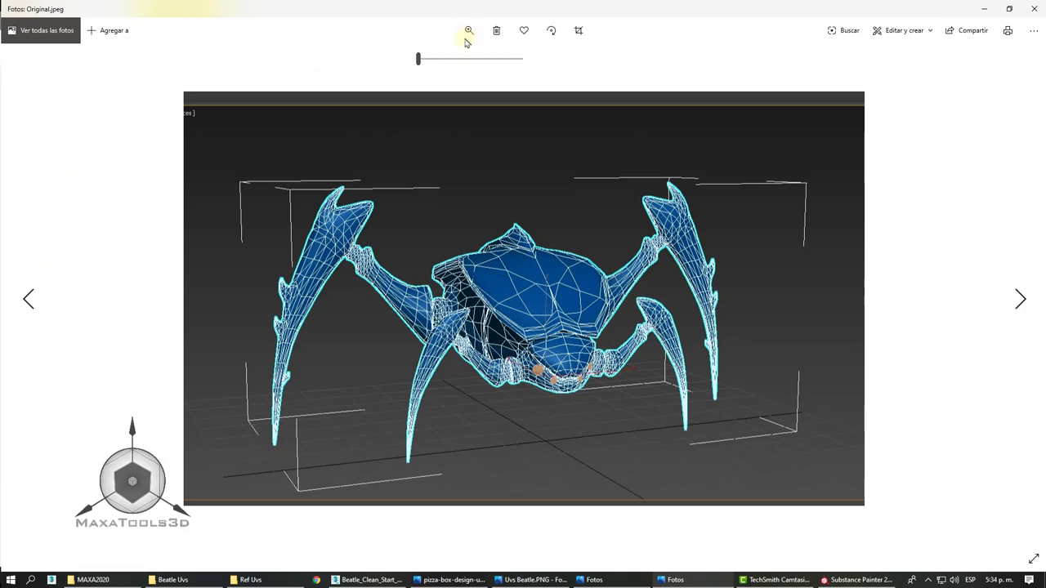
pyautogui.moveTo(447, 58); pyautogui.dragTo(464, 58)
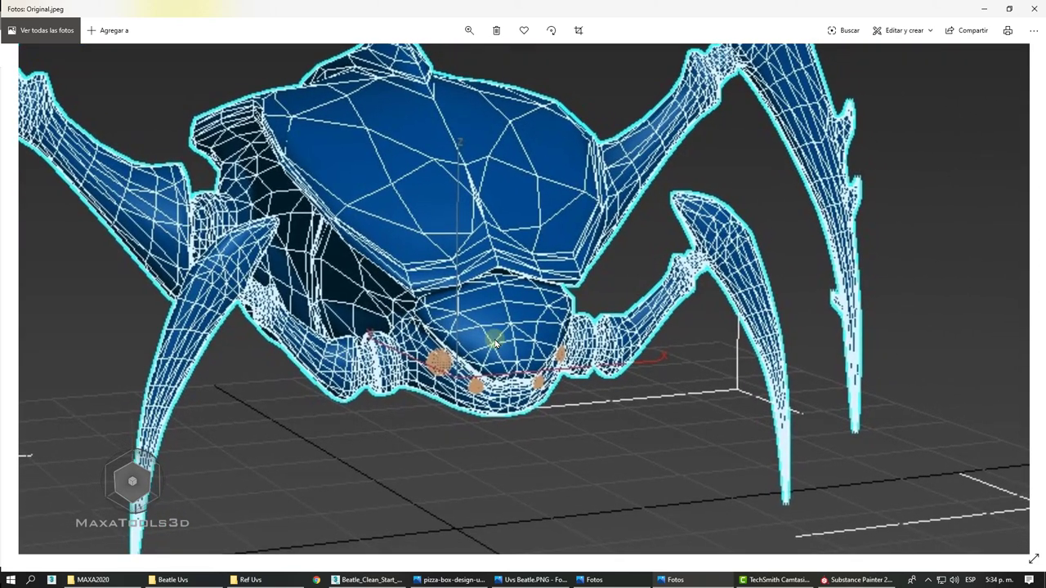
# - Fit the photo to the window and step to Wire Frame Beatle.PNG
pyautogui.click(469, 30)
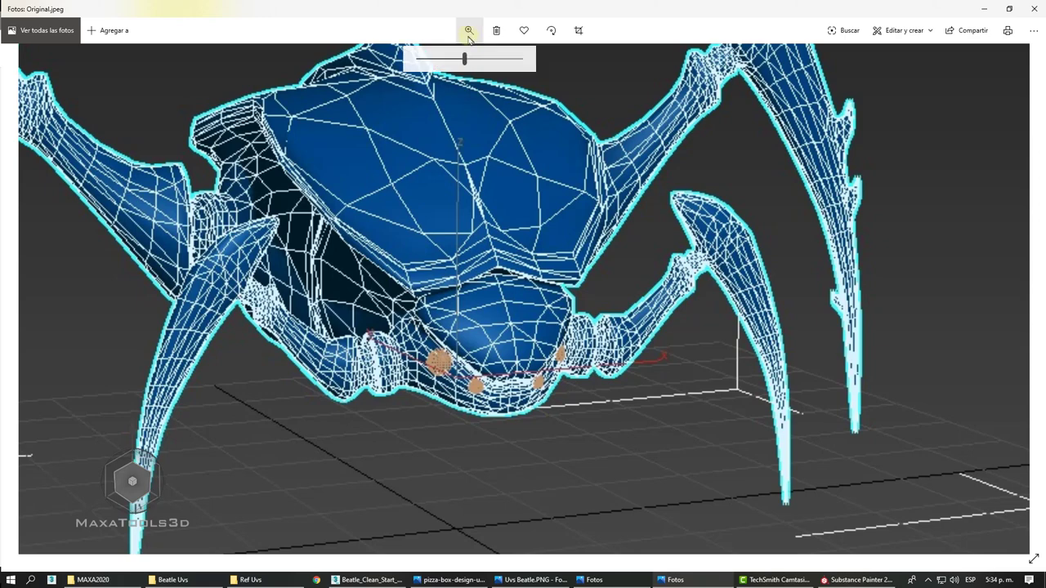
pyautogui.moveTo(462, 58); pyautogui.dragTo(413, 61)
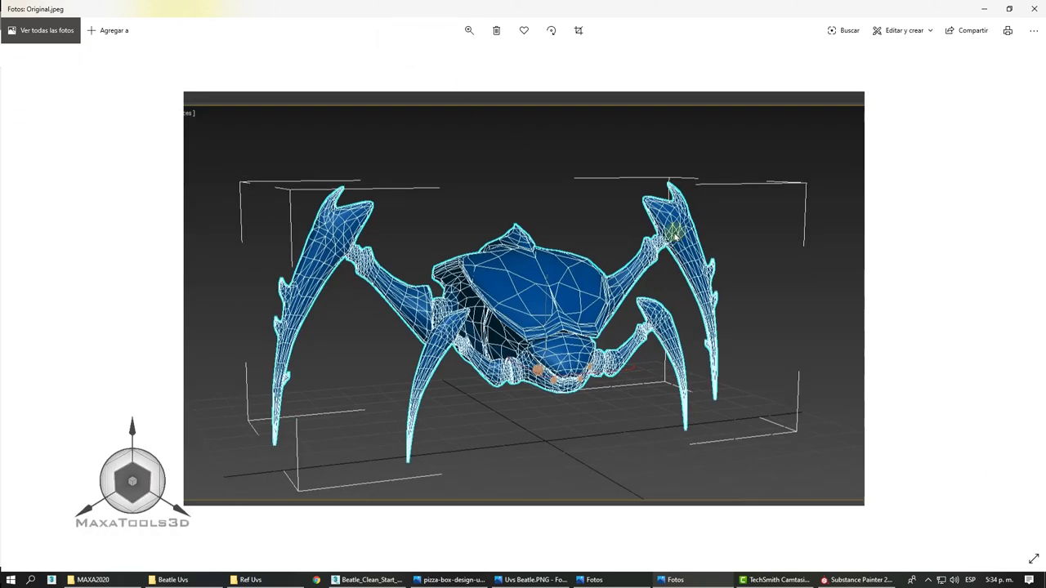
pyautogui.press('Right')
pyautogui.press('Right')
pyautogui.press('Right')
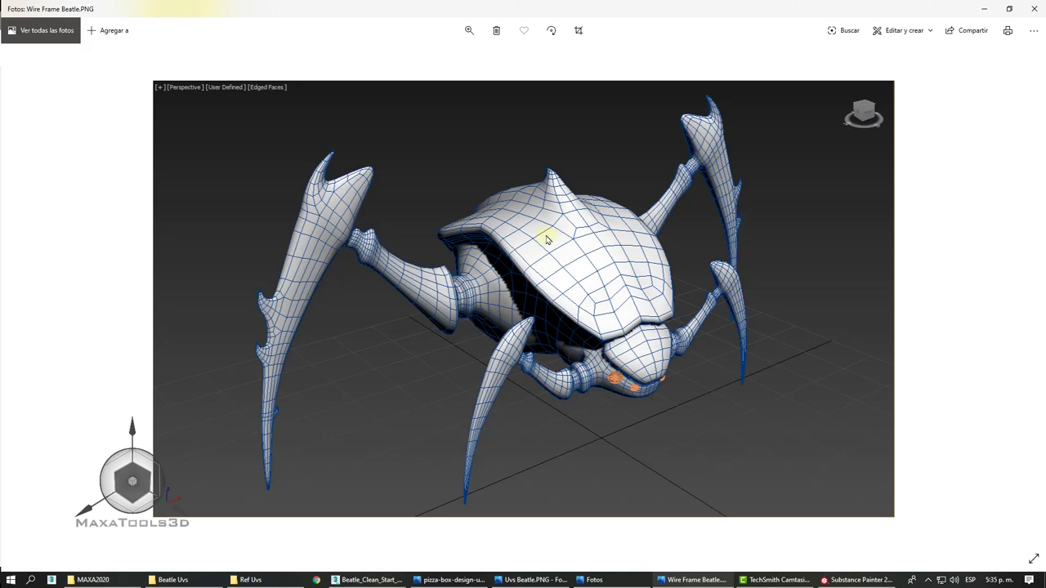
# - Back in 3ds Max, select Beetle_Mod and isolate it with Alt+Q, hiding the eye spheres
pyautogui.click(374, 583)
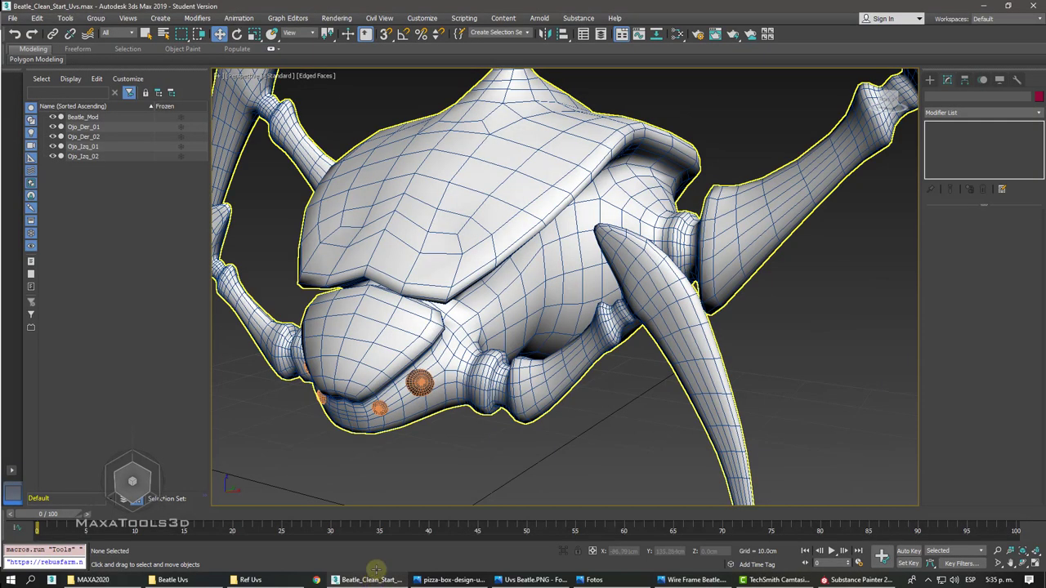
pyautogui.scroll(-5, 403, 491)
pyautogui.moveTo(456, 334)
pyautogui.keyDown('alt'); pyautogui.mouseDown(button='middle')
pyautogui.moveTo(486, 242)
pyautogui.moveTo(497, 266)
pyautogui.mouseUp(button='middle'); pyautogui.keyUp('alt')
pyautogui.click(486, 242)
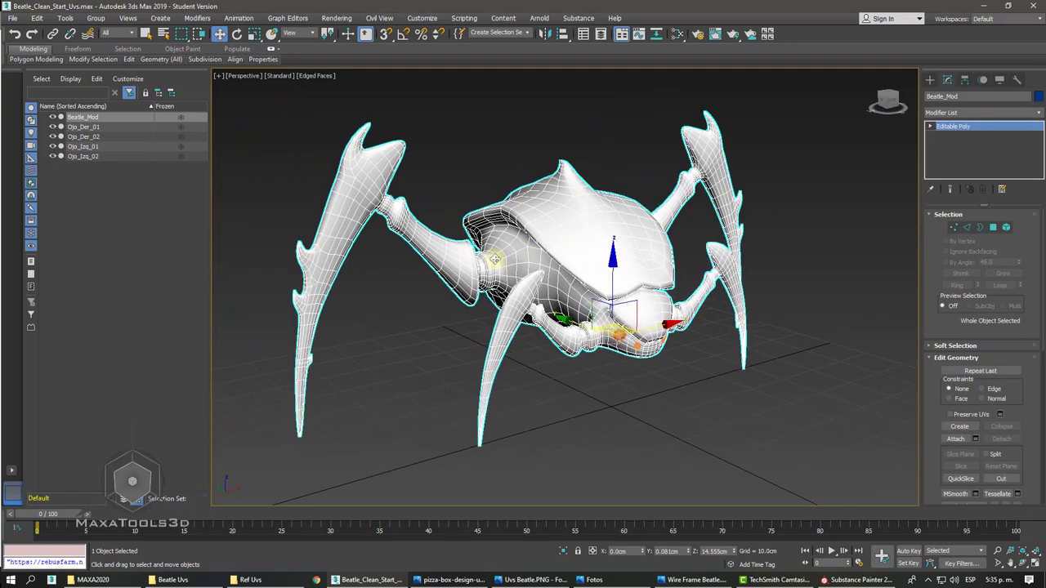
pyautogui.hotkey('alt', 'q')
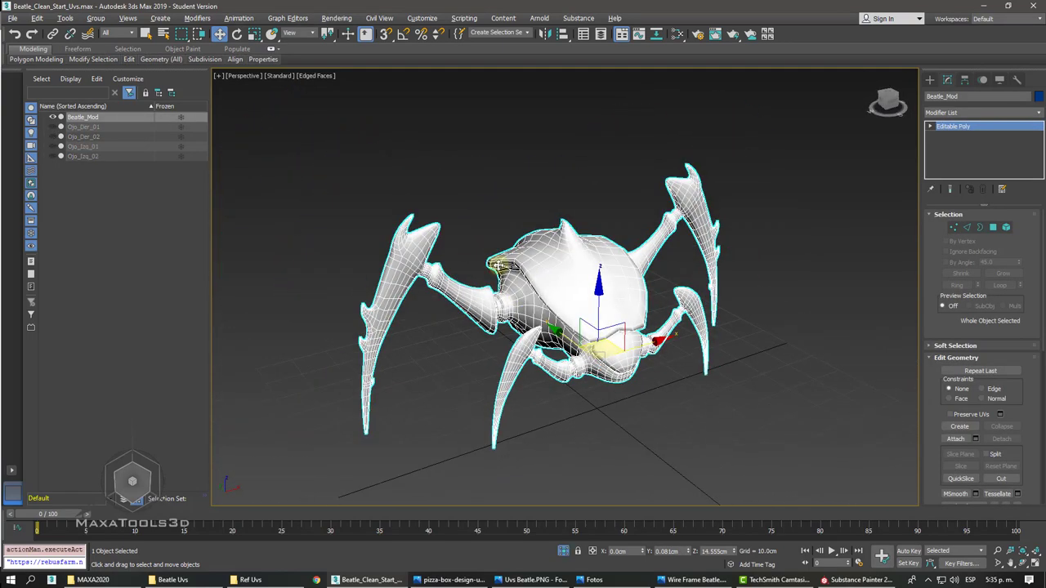
pyautogui.moveTo(498, 266)
pyautogui.keyDown('alt'); pyautogui.mouseDown(button='middle')
pyautogui.moveTo(508, 250)
pyautogui.moveTo(546, 245)
pyautogui.mouseUp(button='middle'); pyautogui.keyUp('alt')
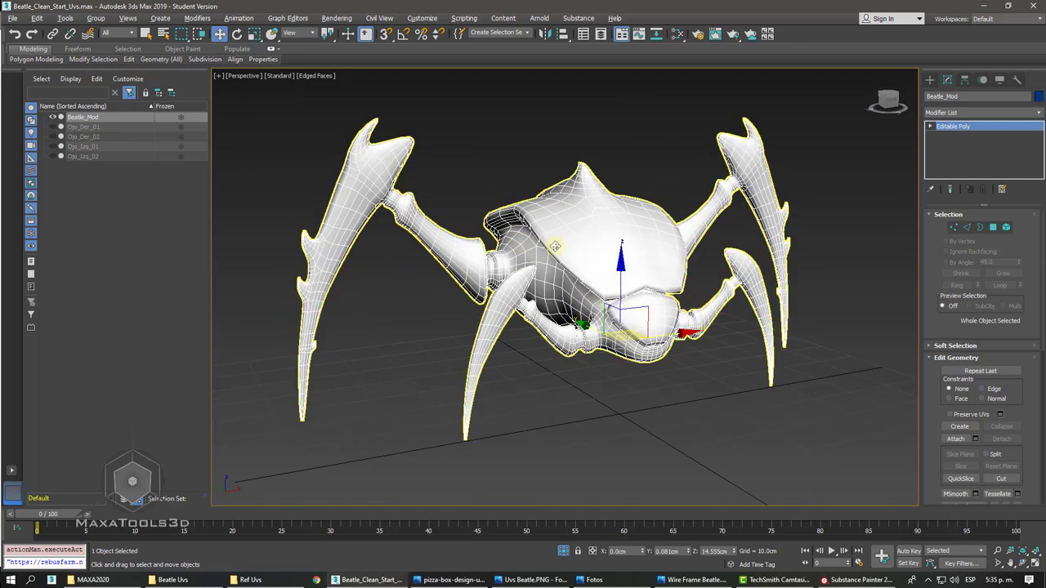
pyautogui.scroll(1, 555, 247)
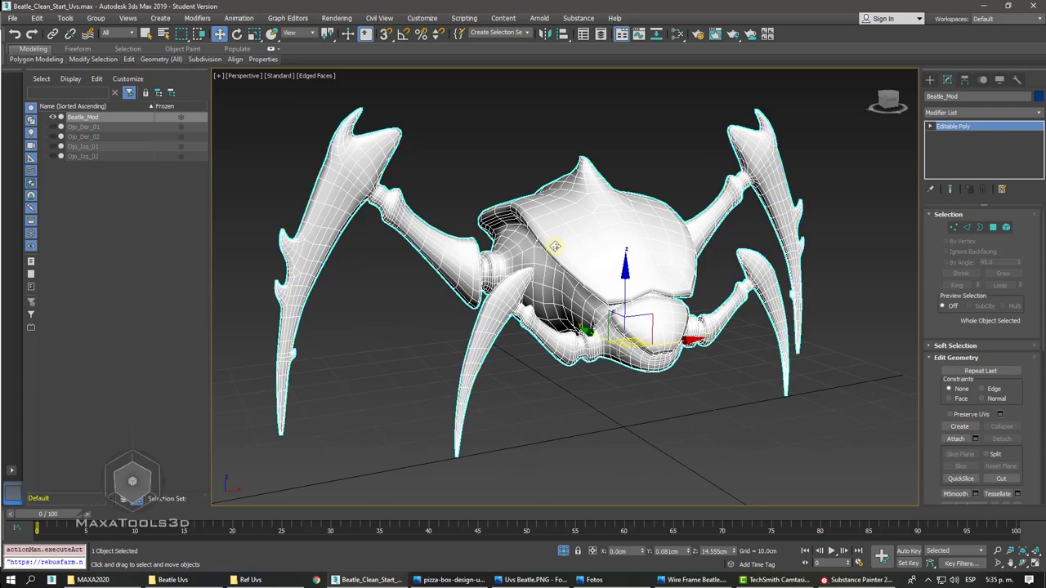
# - Preview TurboSmooth on Beetle_Mod with raised iterations, then delete it from the stack
pyautogui.click(972, 113)
pyautogui.press('t')
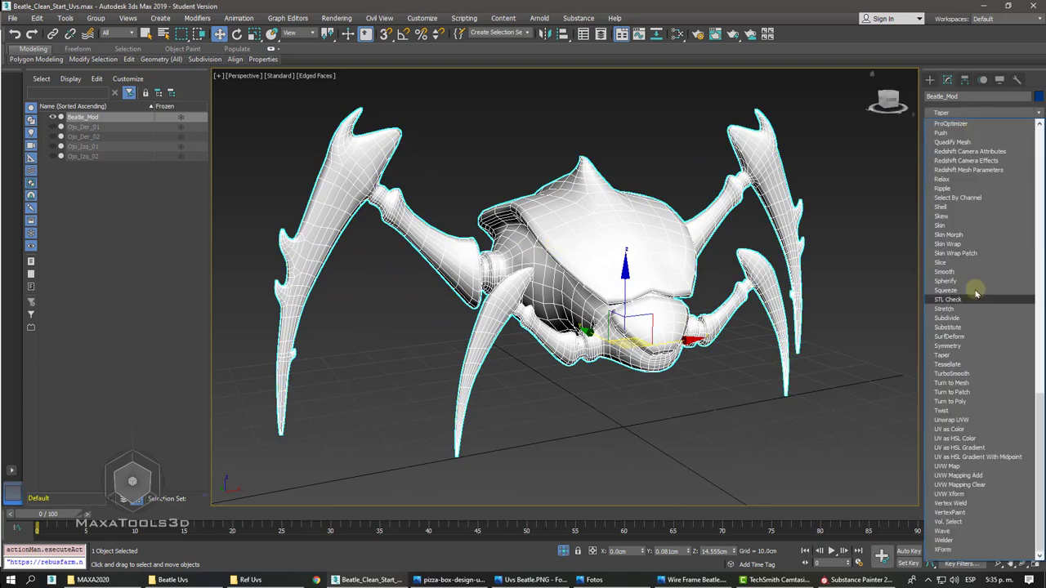
pyautogui.click(952, 373)
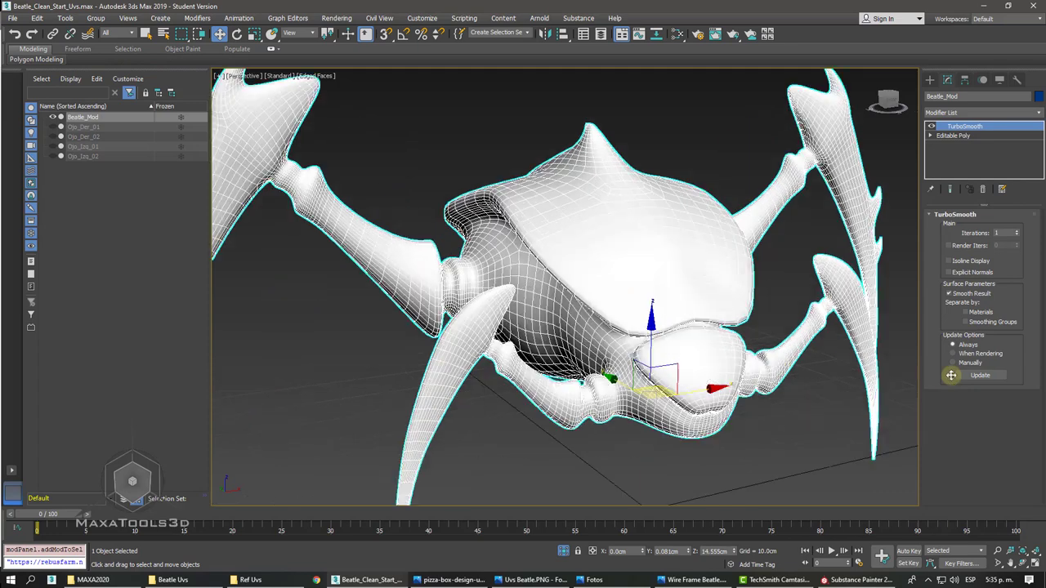
pyautogui.press('F4')
pyautogui.click(1018, 233)
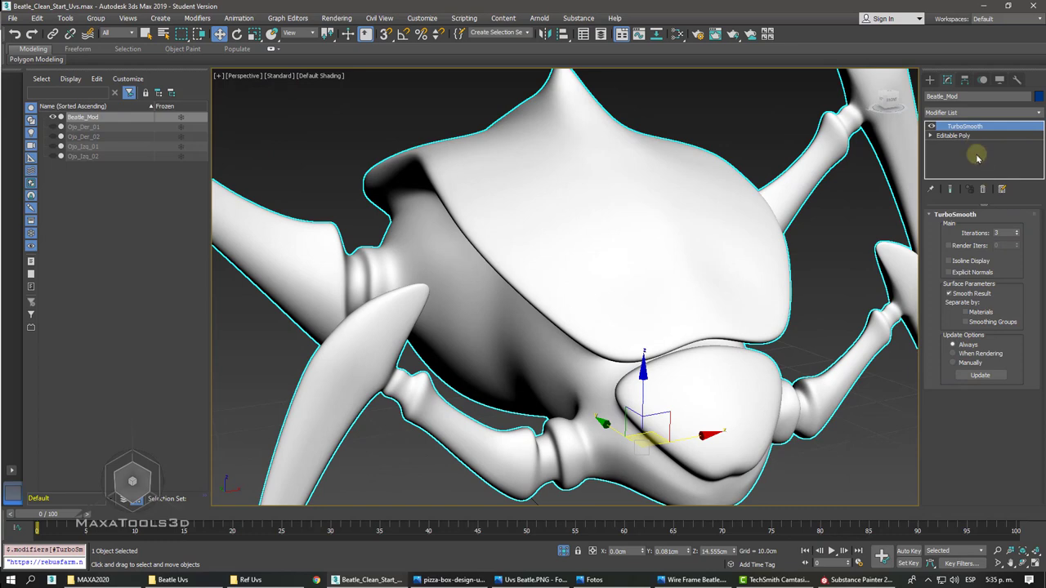
pyautogui.click(982, 189)
pyautogui.click(964, 112)
pyautogui.write('o')
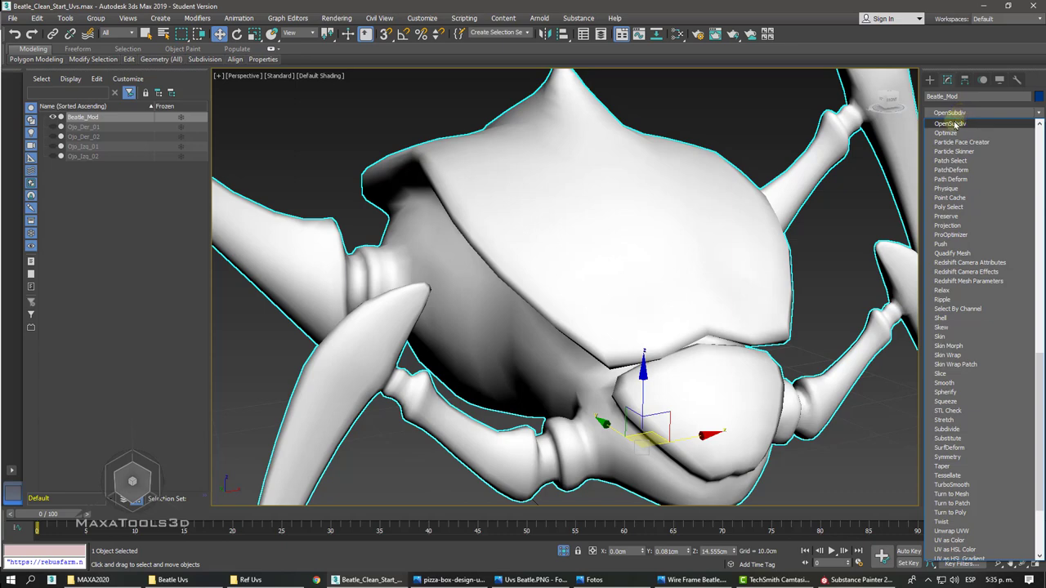
pyautogui.click(951, 123)
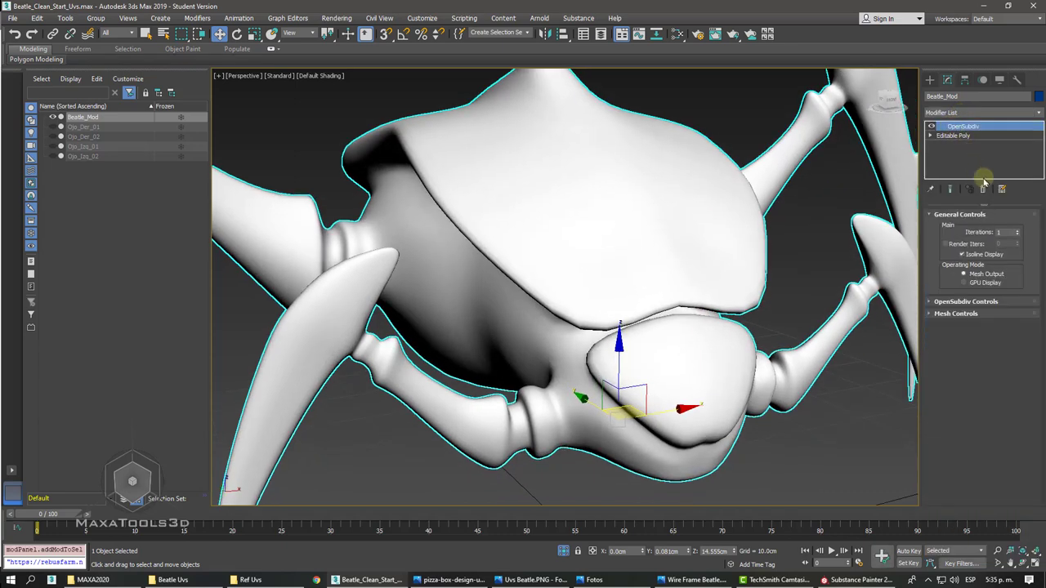
pyautogui.click(1016, 234)
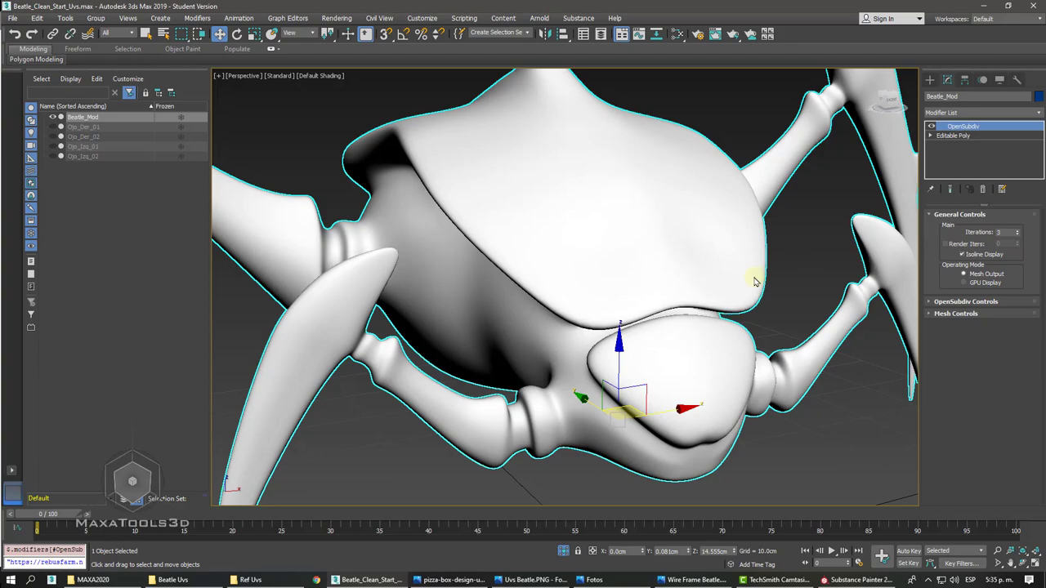
pyautogui.moveTo(755, 281)
pyautogui.keyDown('alt'); pyautogui.mouseDown(button='middle')
pyautogui.moveTo(684, 277)
pyautogui.moveTo(715, 274)
pyautogui.mouseUp(button='middle'); pyautogui.keyUp('alt')
pyautogui.press('F4')
pyautogui.scroll(5, 753, 277)
pyautogui.scroll(-5, 715, 273)
pyautogui.moveTo(507, 252)
pyautogui.keyDown('alt'); pyautogui.mouseDown(button='middle')
pyautogui.moveTo(474, 250)
pyautogui.moveTo(661, 214)
pyautogui.moveTo(605, 211)
pyautogui.mouseUp(button='middle'); pyautogui.keyUp('alt')
pyautogui.scroll(3, 605, 211)
pyautogui.scroll(2, 605, 212)
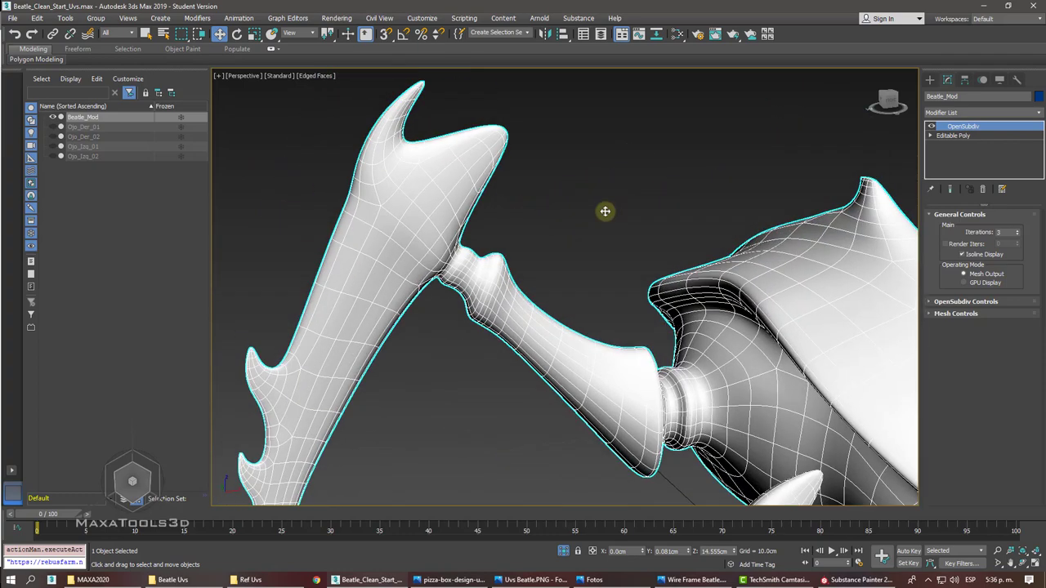
pyautogui.scroll(3, 605, 212)
pyautogui.scroll(2, 605, 212)
pyautogui.scroll(-4, 605, 212)
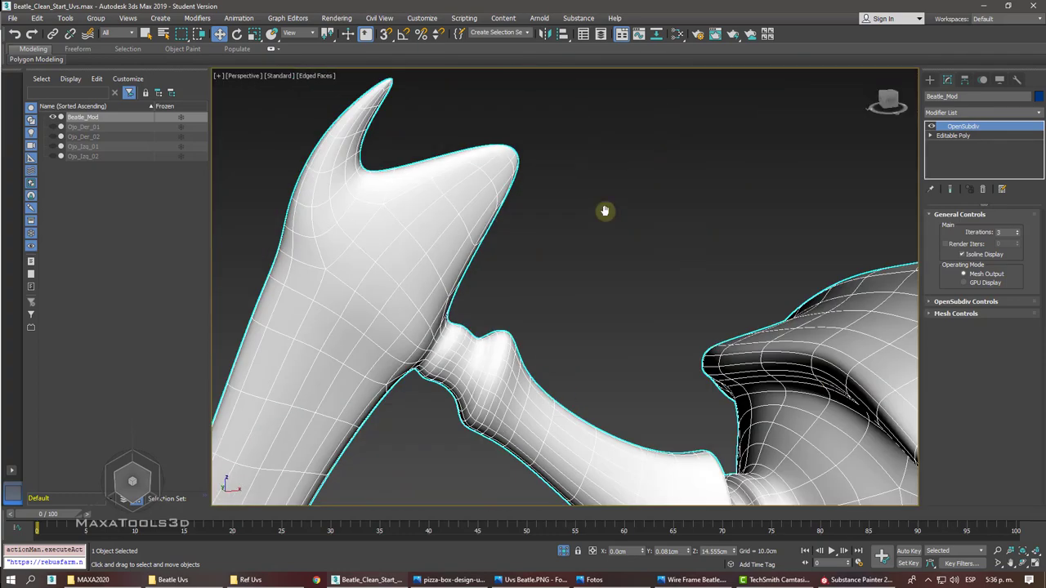
pyautogui.scroll(-2, 604, 212)
pyautogui.scroll(3, 553, 207)
pyautogui.scroll(1, 414, 207)
pyautogui.scroll(-2, 408, 207)
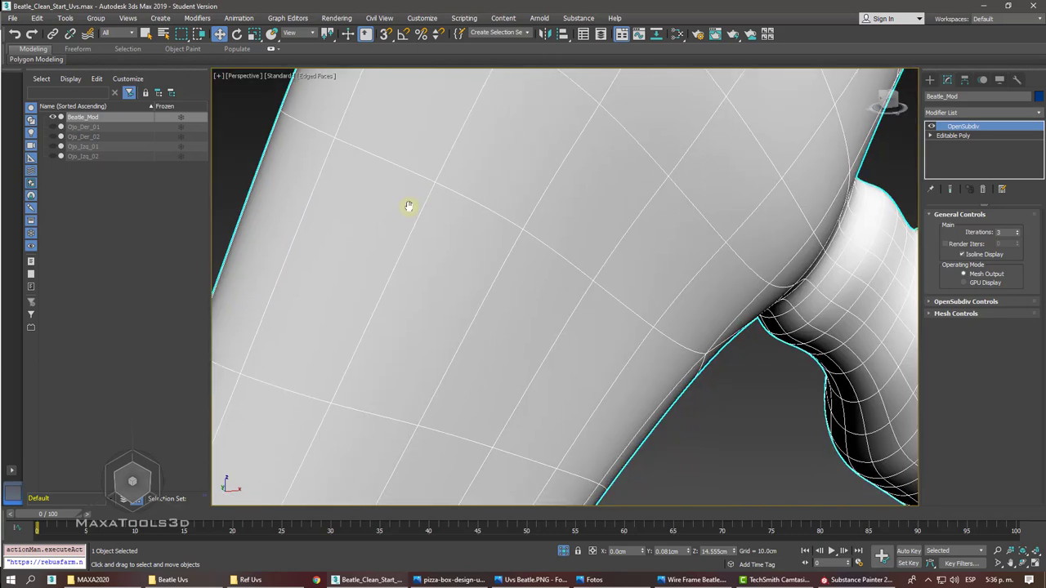
pyautogui.scroll(2, 410, 206)
pyautogui.scroll(-2, 409, 207)
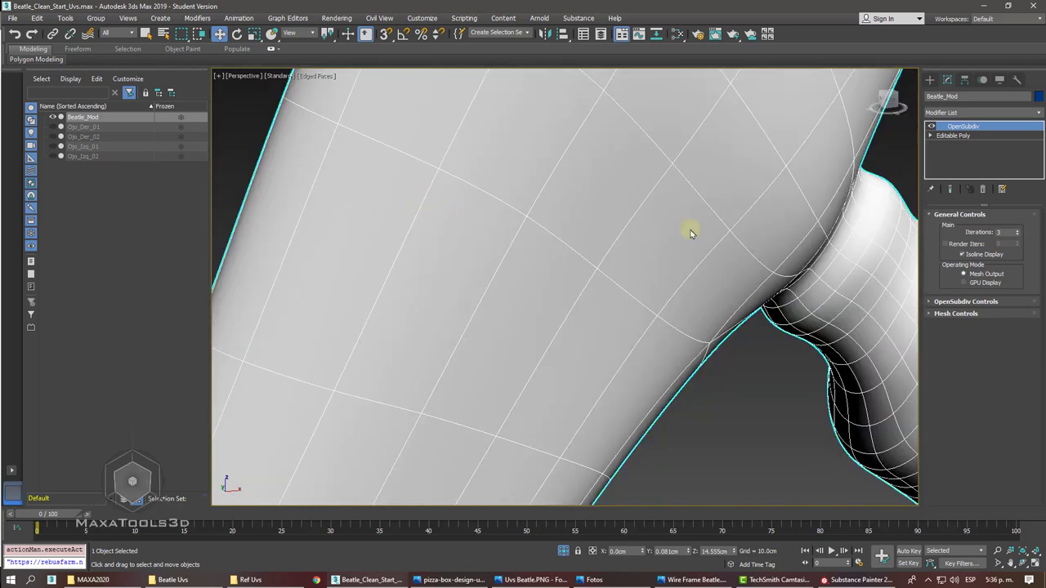
pyautogui.click(972, 256)
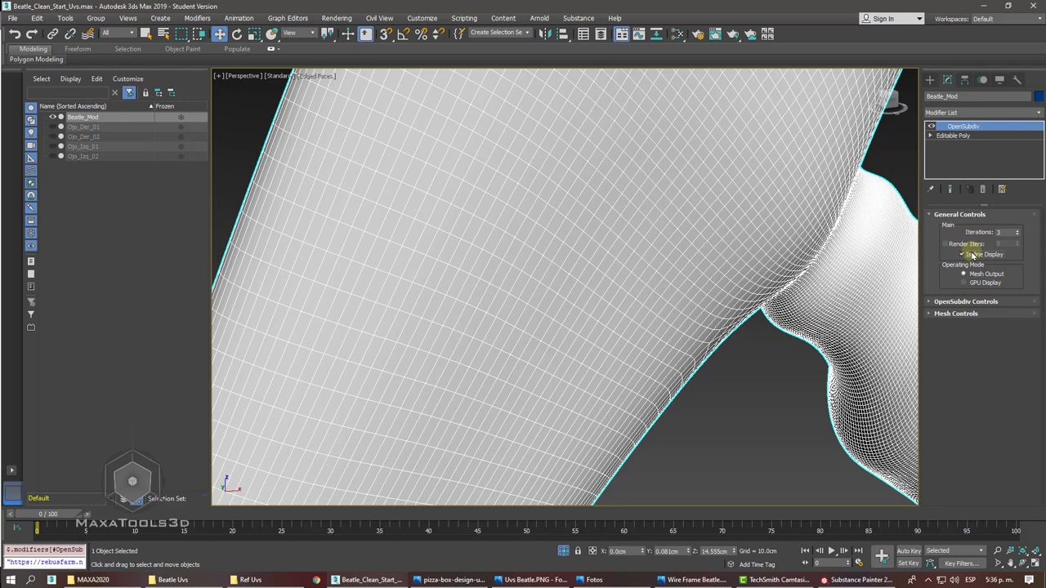
pyautogui.click(972, 256)
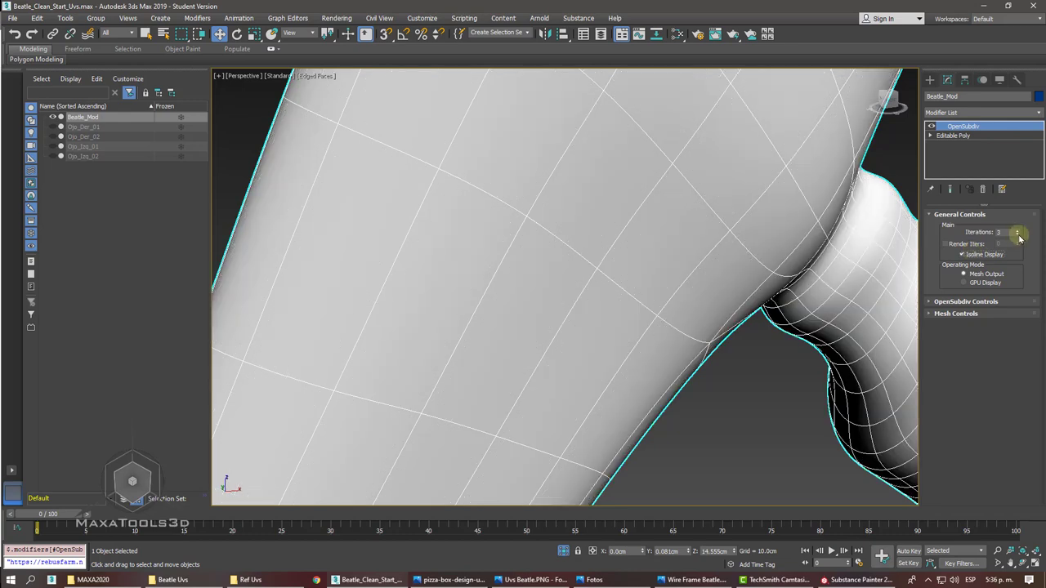
pyautogui.click(1018, 235)
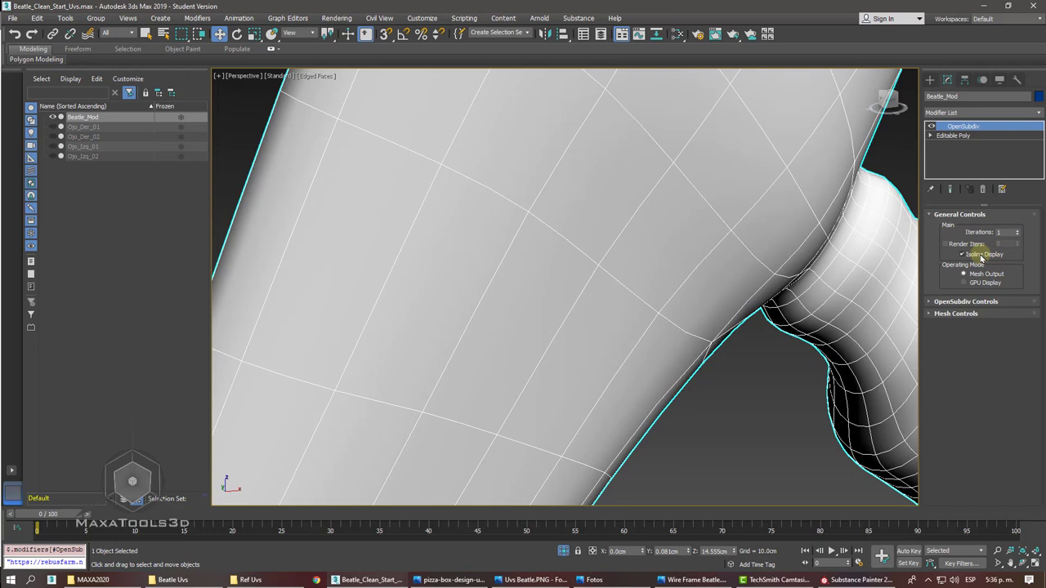
pyautogui.click(981, 258)
pyautogui.click(981, 258)
pyautogui.click(982, 258)
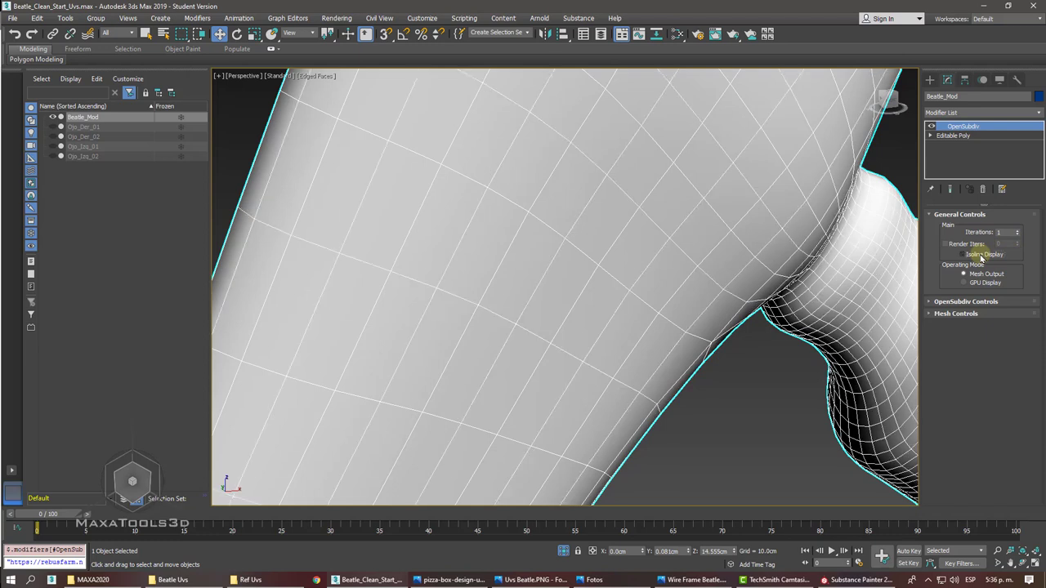
pyautogui.click(982, 257)
pyautogui.click(981, 257)
pyautogui.click(982, 258)
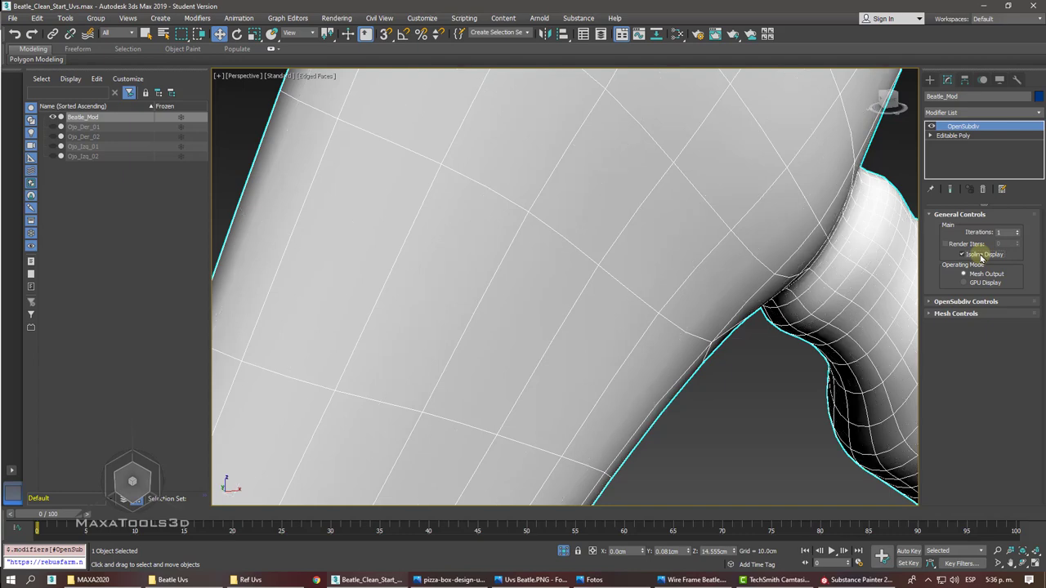
pyautogui.click(981, 258)
pyautogui.click(981, 257)
pyautogui.click(981, 257)
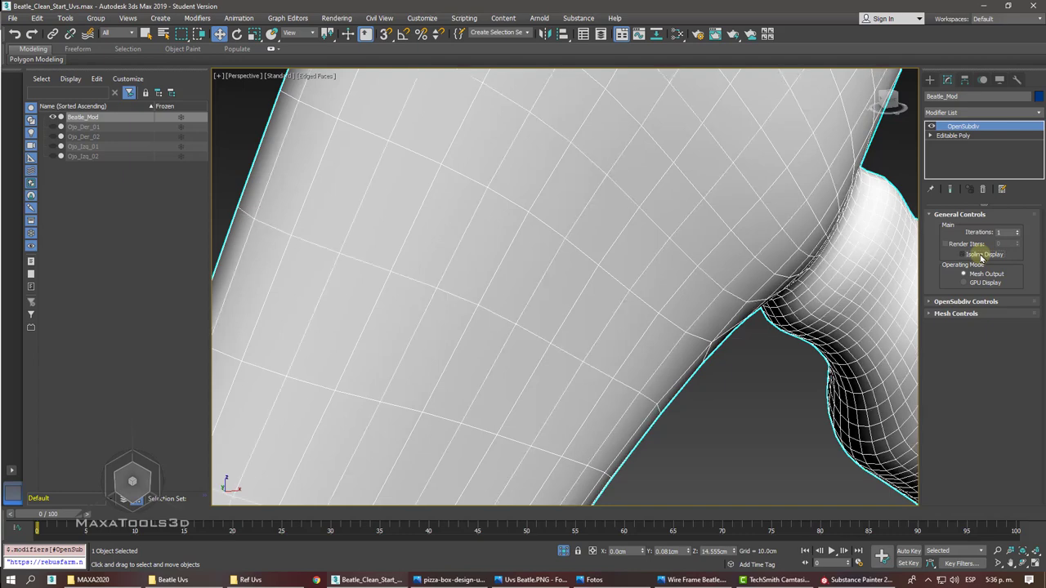
pyautogui.click(981, 257)
pyautogui.click(981, 257)
pyautogui.click(982, 258)
pyautogui.click(981, 254)
pyautogui.click(984, 188)
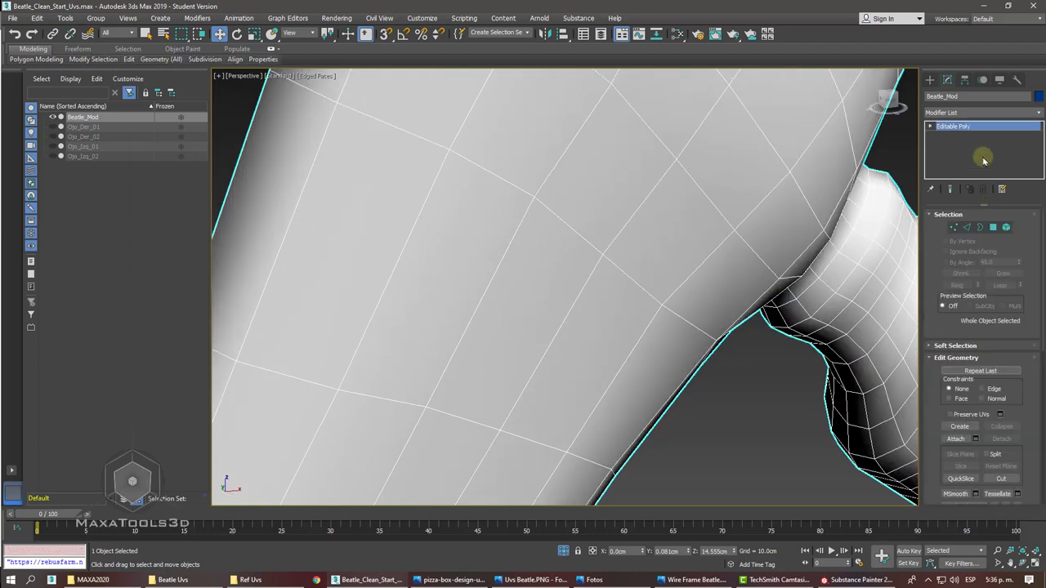
pyautogui.click(982, 113)
pyautogui.scroll(-10, 981, 245)
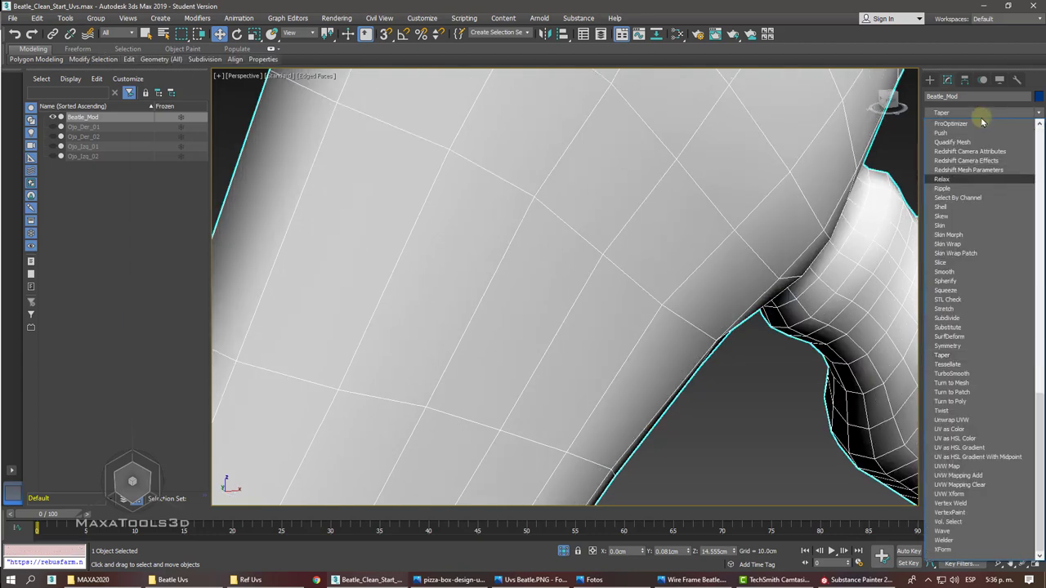
pyautogui.click(986, 373)
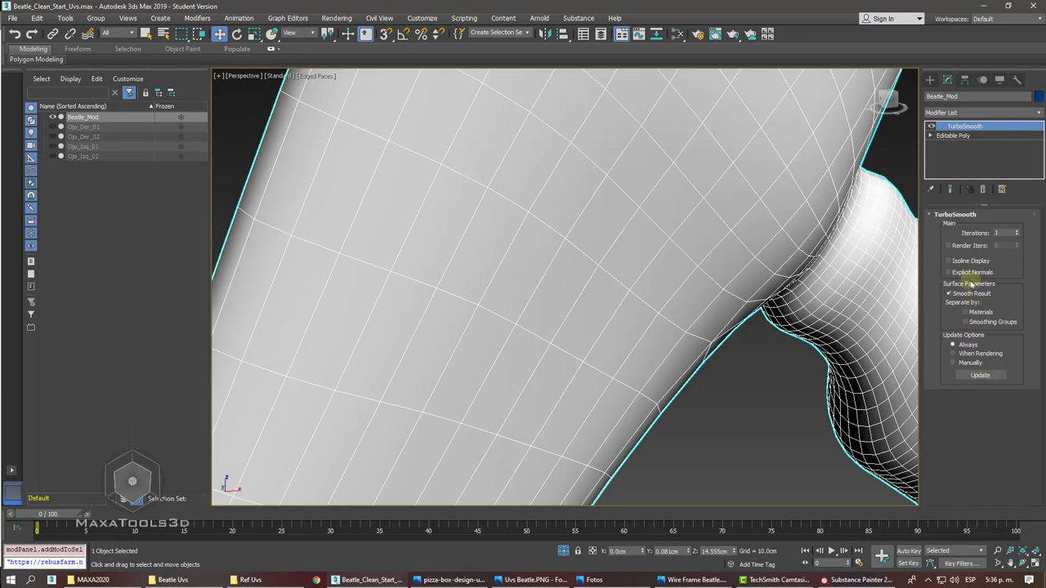
pyautogui.click(968, 262)
pyautogui.click(967, 261)
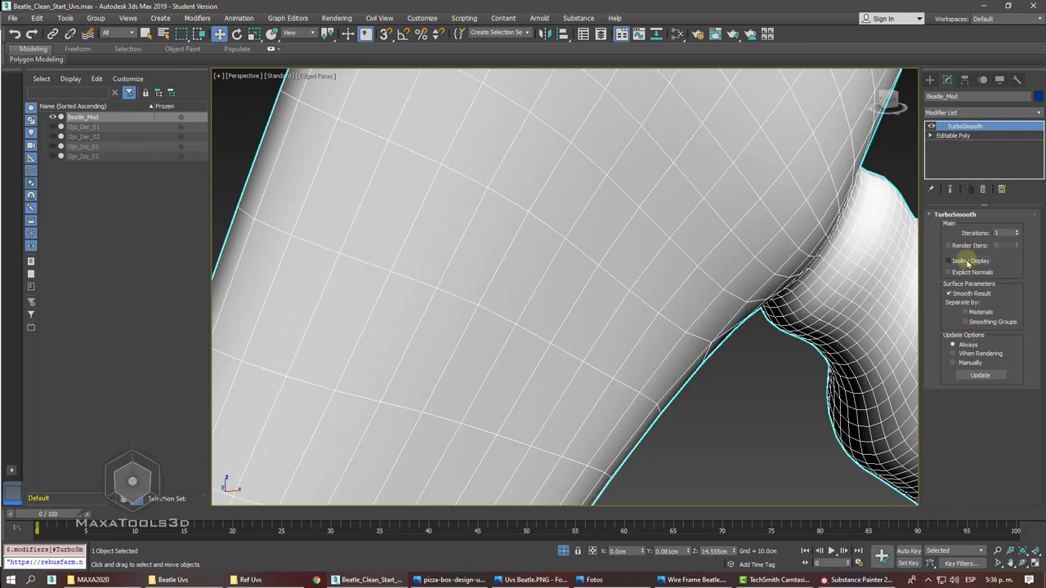
pyautogui.click(968, 261)
pyautogui.press('z')
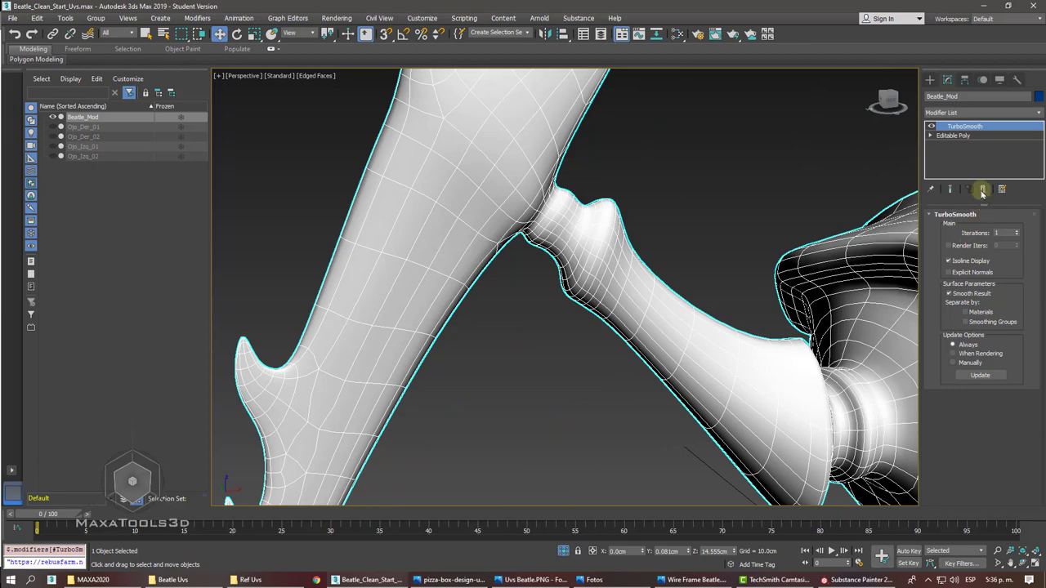
pyautogui.click(984, 190)
pyautogui.press('z')
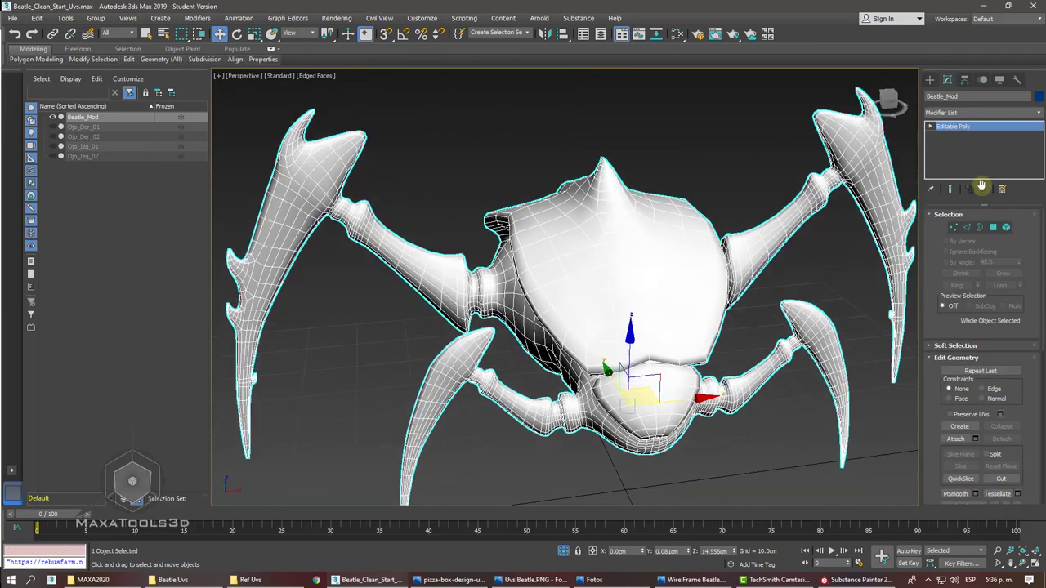
# - Switch Beetle_Mod to Polygon level and select all its polygons
pyautogui.click(930, 126)
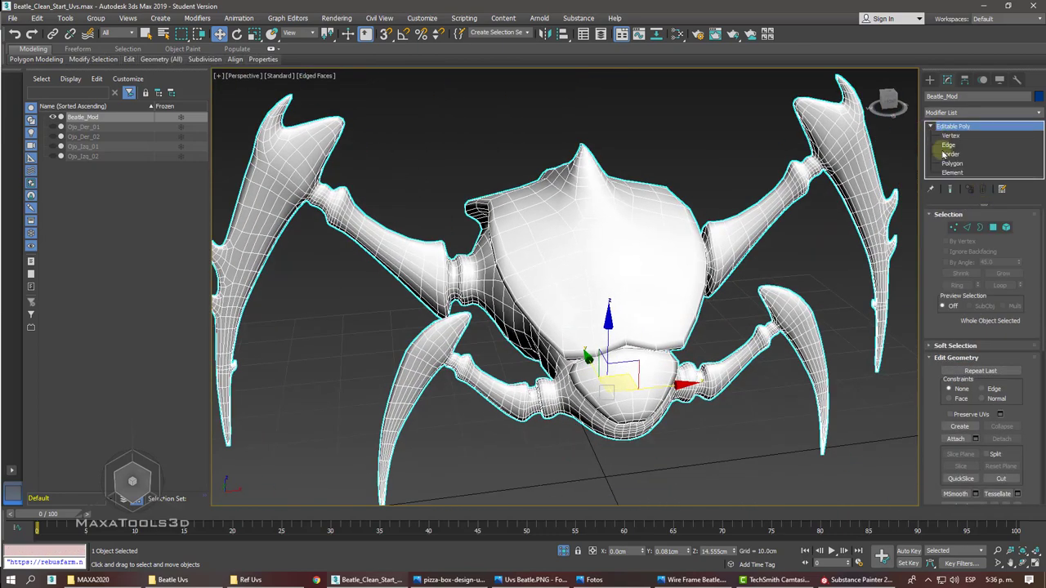
pyautogui.click(952, 163)
pyautogui.hotkey('ctrl', 'a')
pyautogui.moveTo(621, 245)
pyautogui.keyDown('alt'); pyautogui.mouseDown(button='middle')
pyautogui.moveTo(645, 235)
pyautogui.moveTo(610, 219)
pyautogui.mouseUp(button='middle'); pyautogui.keyUp('alt')
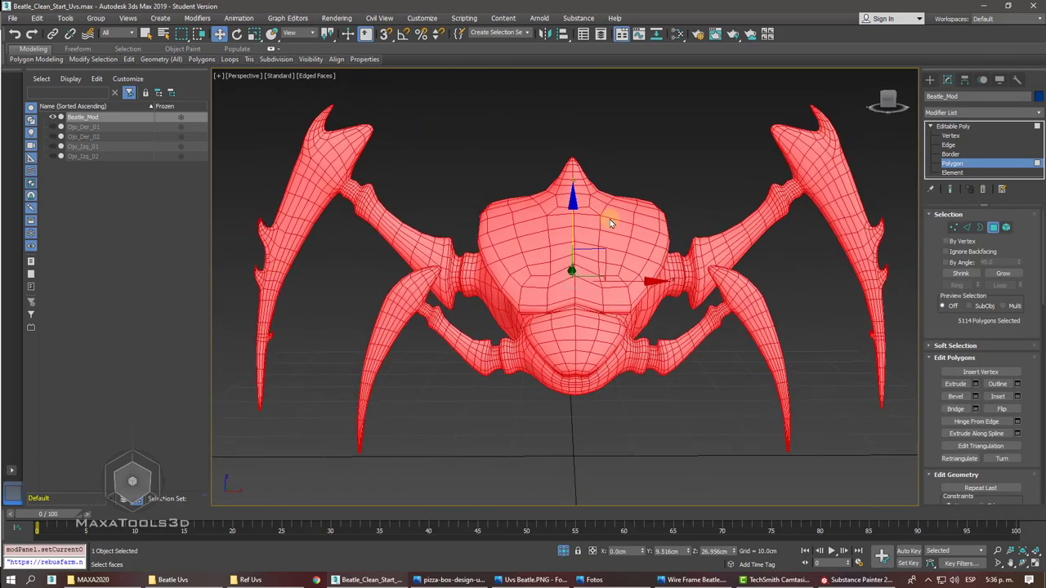
# - Deselect all polygons, orbit above the beetle, and show the ribbon's Selection tools
pyautogui.click(651, 113)
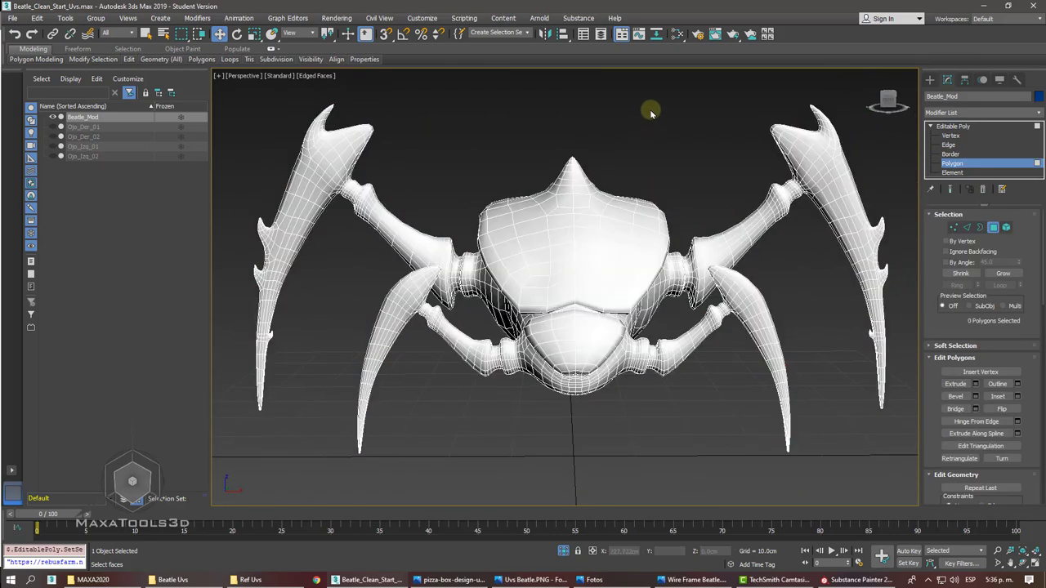
pyautogui.moveTo(651, 108)
pyautogui.keyDown('alt'); pyautogui.mouseDown(button='middle')
pyautogui.moveTo(565, 263)
pyautogui.moveTo(556, 262)
pyautogui.moveTo(565, 264)
pyautogui.mouseUp(button='middle'); pyautogui.keyUp('alt')
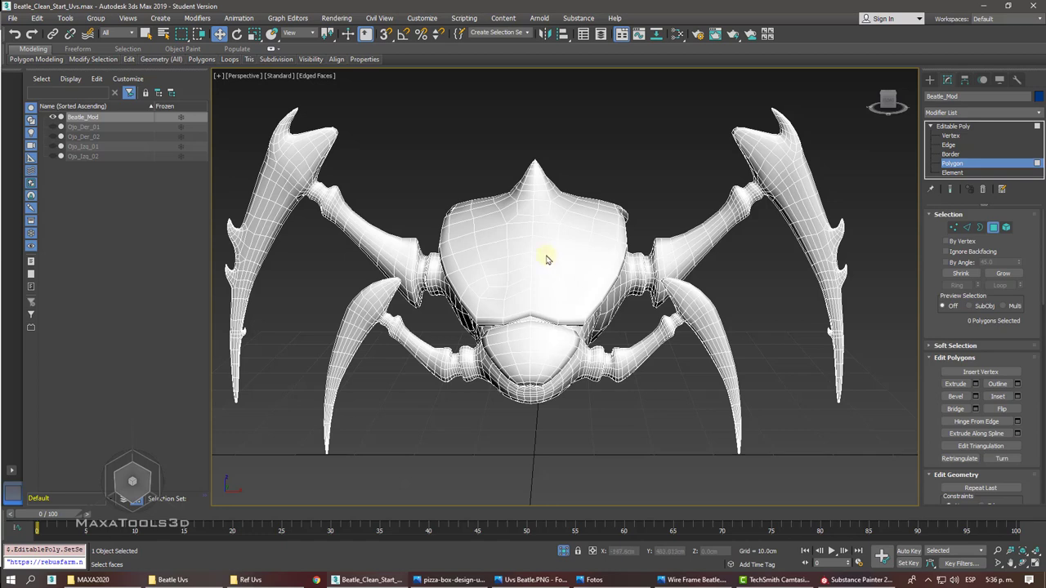
pyautogui.click(126, 50)
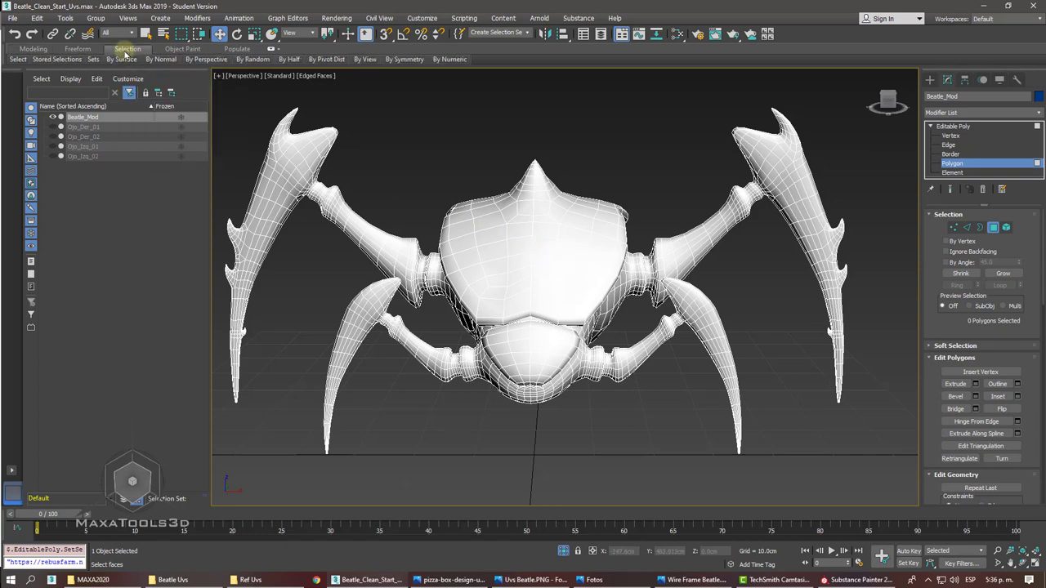
# - Select all non-quad polygons and switch the viewport to wireframe
pyautogui.click(23, 61)
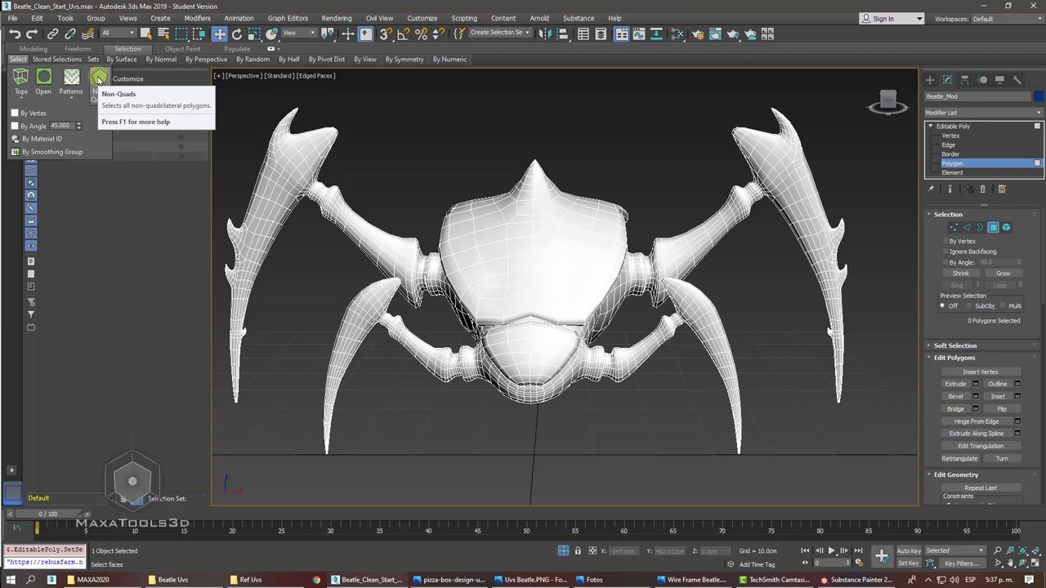
pyautogui.click(99, 79)
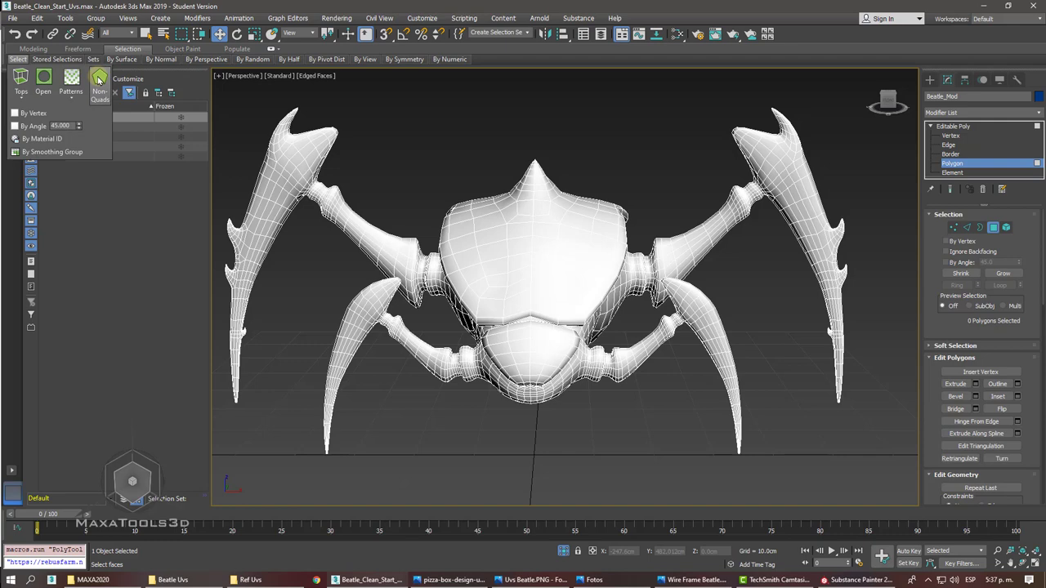
pyautogui.press('F3')
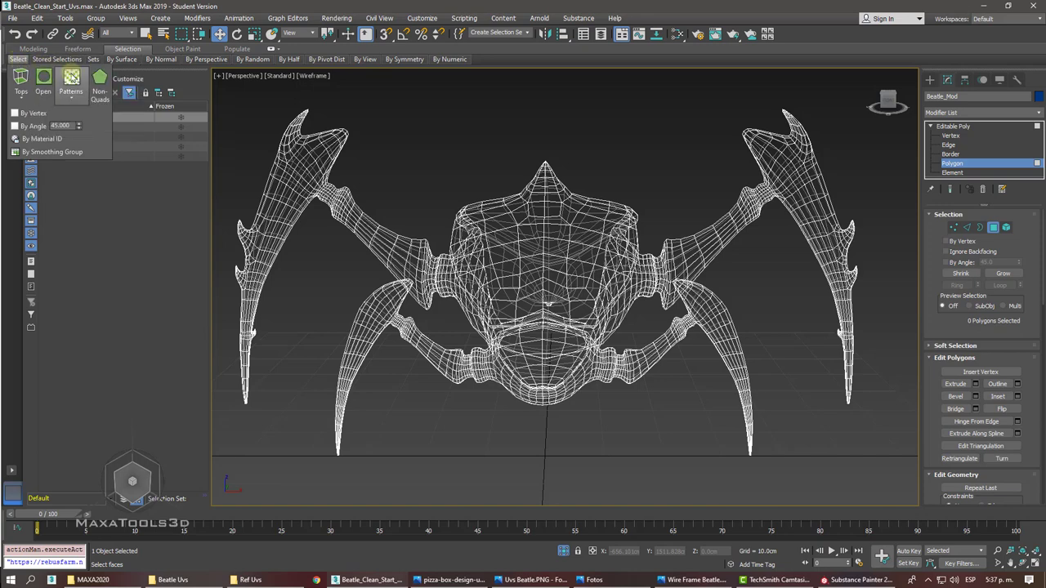
# - Select the open polygons on both legs, zoom onto the left leg, and switch to Vertex level
pyautogui.click(99, 79)
pyautogui.click(42, 83)
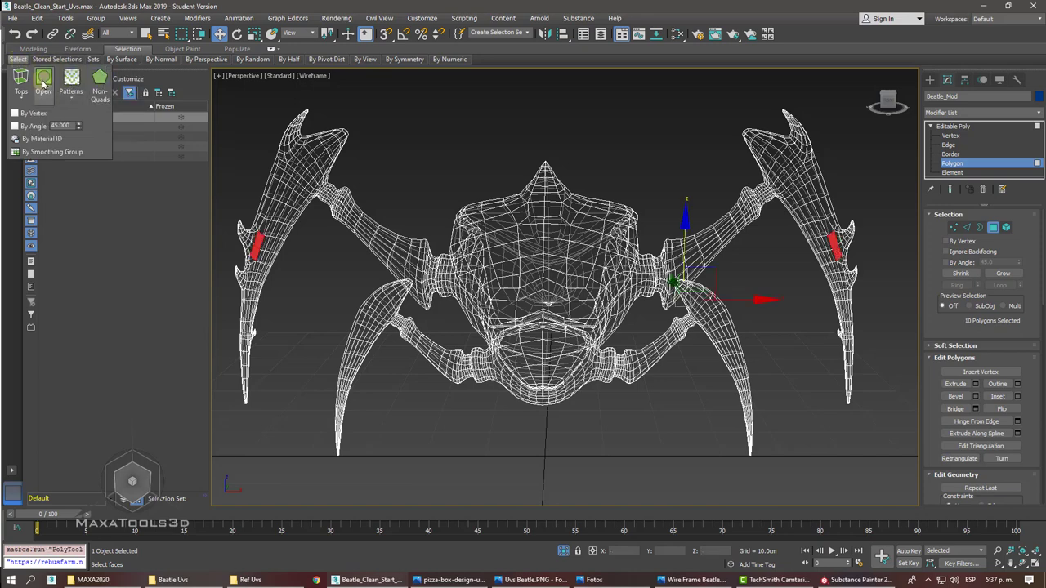
pyautogui.scroll(2, 245, 224)
pyautogui.scroll(5, 262, 235)
pyautogui.scroll(2, 262, 235)
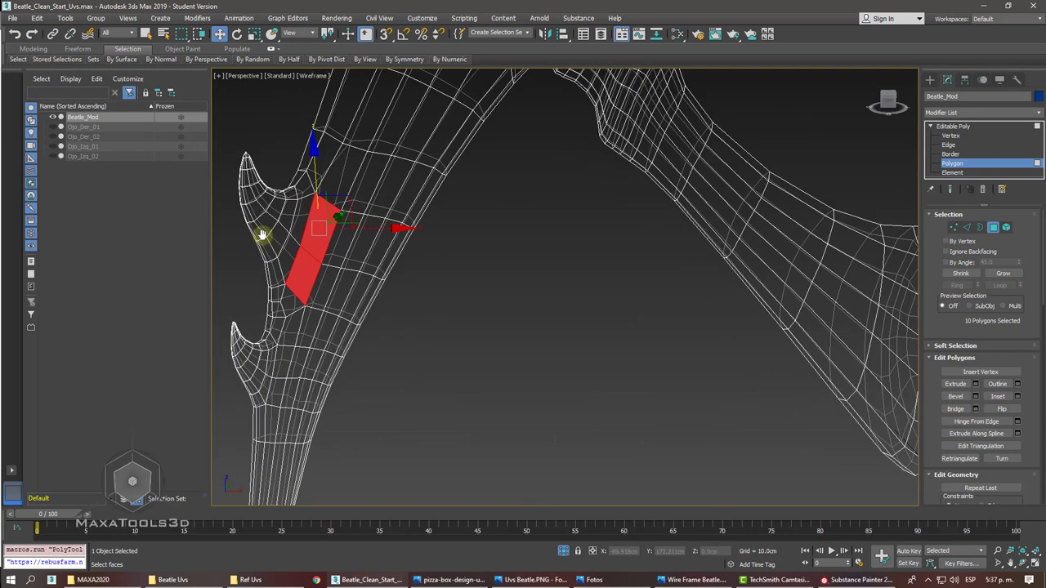
pyautogui.scroll(3, 298, 237)
pyautogui.moveTo(298, 237)
pyautogui.mouseDown(button='middle')
pyautogui.moveTo(409, 232)
pyautogui.moveTo(381, 223)
pyautogui.mouseUp(button='middle')
pyautogui.scroll(-4, 424, 228)
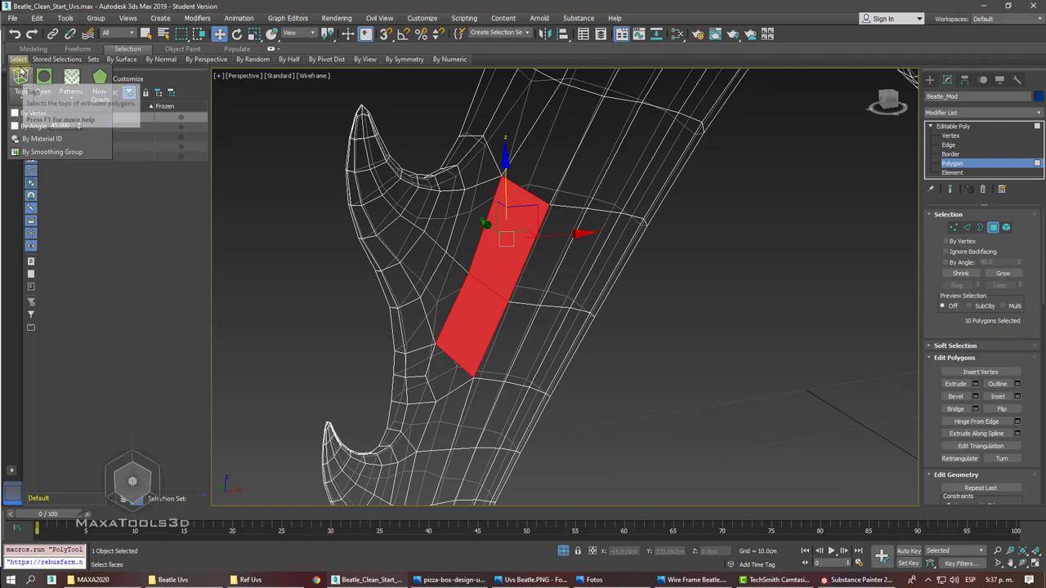
pyautogui.click(961, 135)
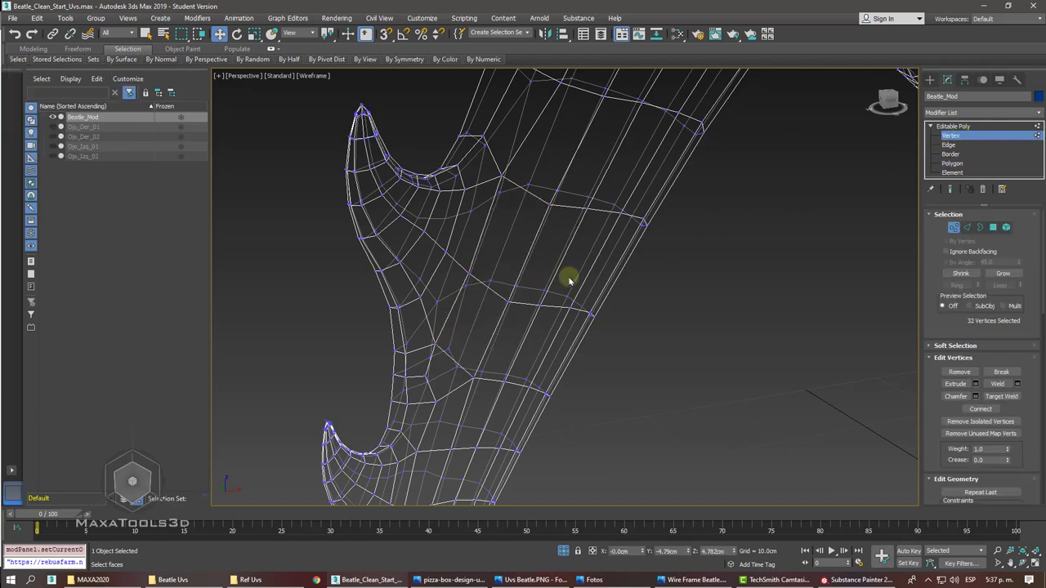
# - Select a vertex on the left leg's flawed patch, zoom in, and nudge it
pyautogui.click(504, 298)
pyautogui.keyDown('alt'); pyautogui.moveTo(504, 298); pyautogui.dragTo(570, 308, button='middle'); pyautogui.keyUp('alt')
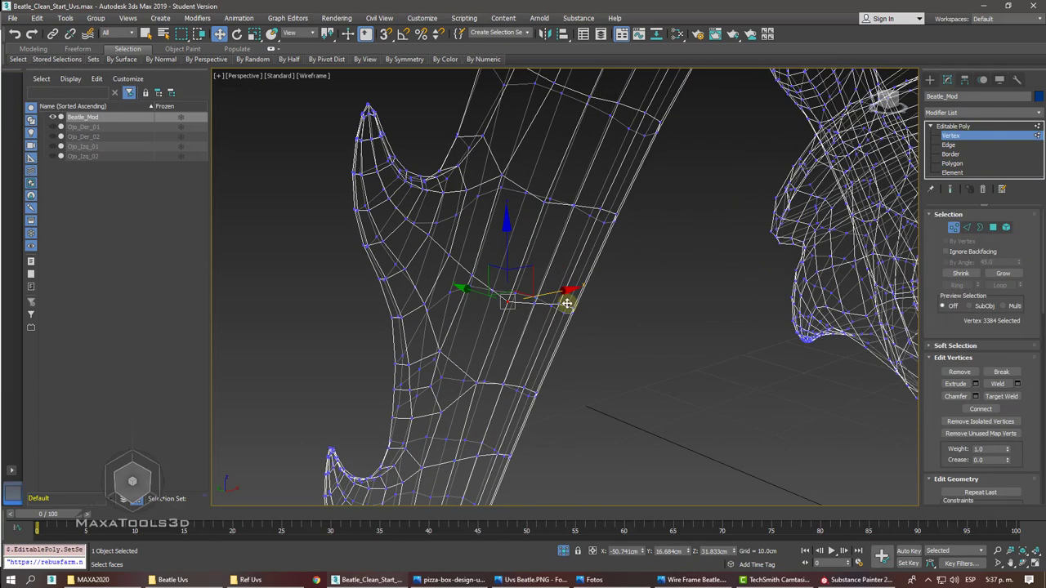
pyautogui.press('F3')
pyautogui.scroll(2, 531, 298)
pyautogui.scroll(2, 514, 292)
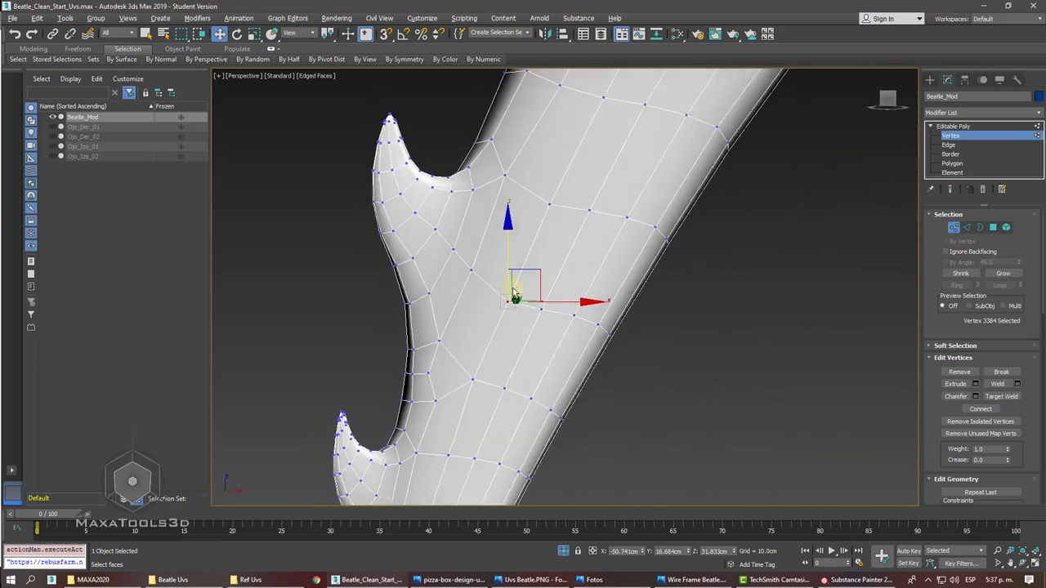
pyautogui.scroll(2, 512, 288)
pyautogui.keyDown('alt'); pyautogui.moveTo(512, 288); pyautogui.dragTo(512, 286, button='middle'); pyautogui.keyUp('alt')
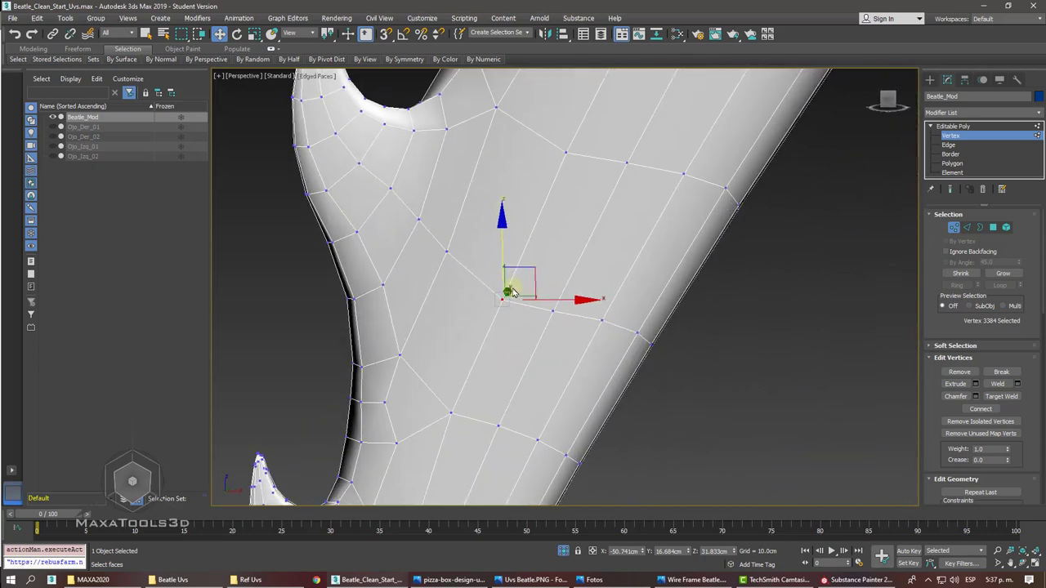
pyautogui.moveTo(529, 267); pyautogui.dragTo(512, 272)
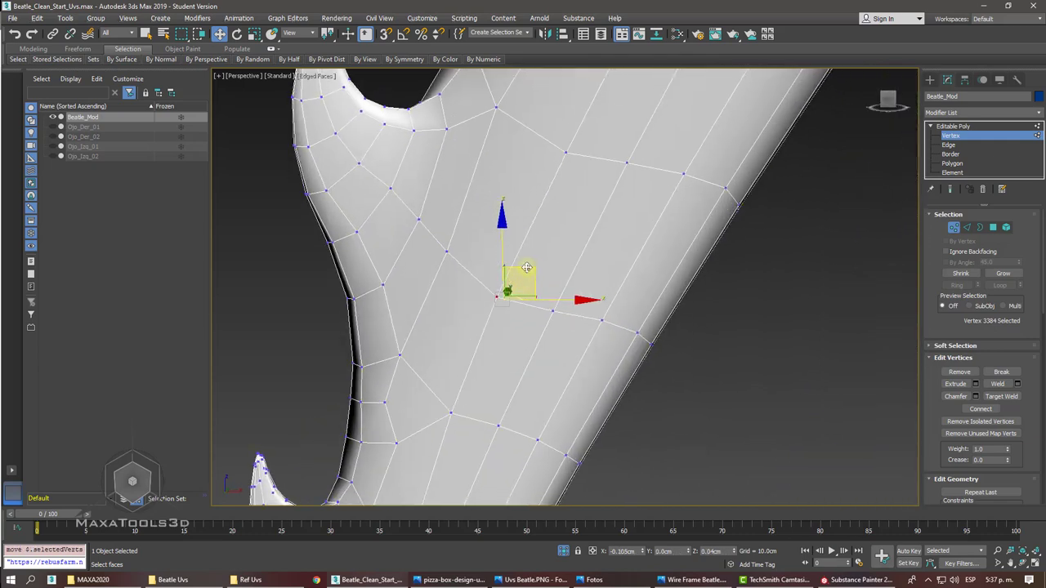
# - Test-move the patch's top, lower-left and bottom vertices, undoing each move
pyautogui.click(448, 254)
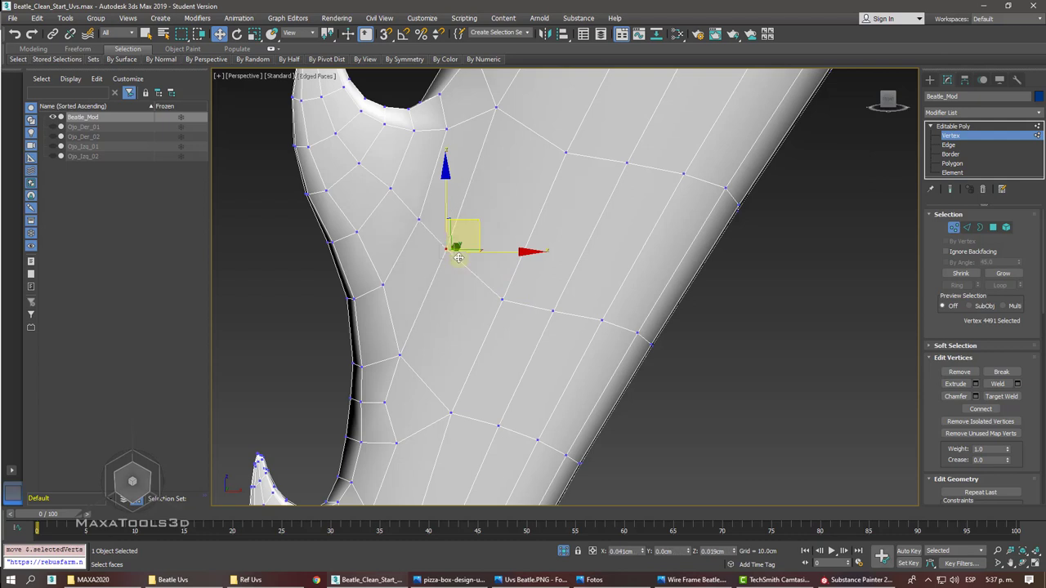
pyautogui.click(567, 154)
pyautogui.moveTo(495, 107); pyautogui.dragTo(479, 116)
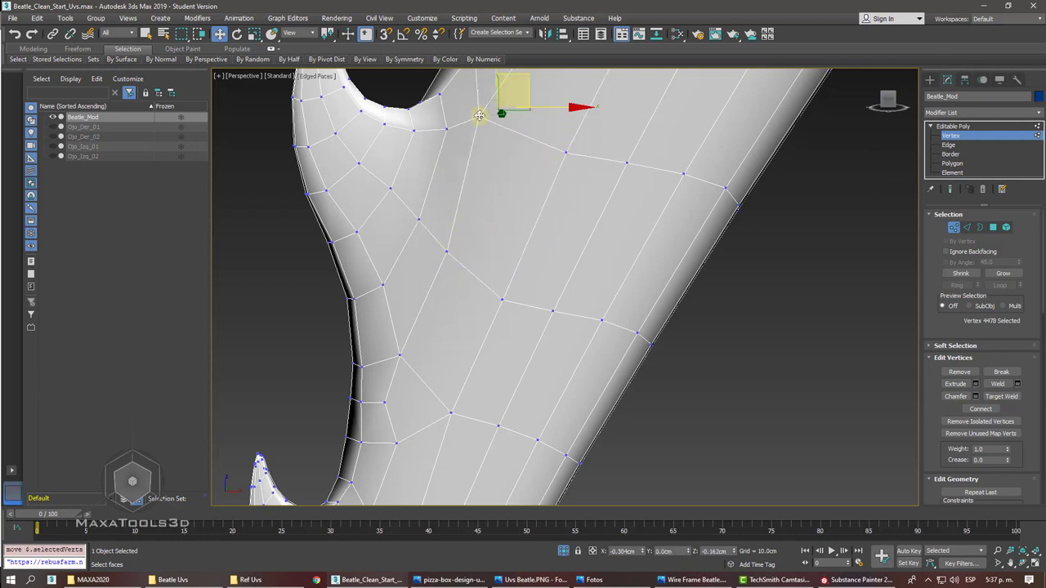
pyautogui.hotkey('ctrl', 'z')
pyautogui.click(399, 354)
pyautogui.moveTo(400, 353); pyautogui.dragTo(387, 344)
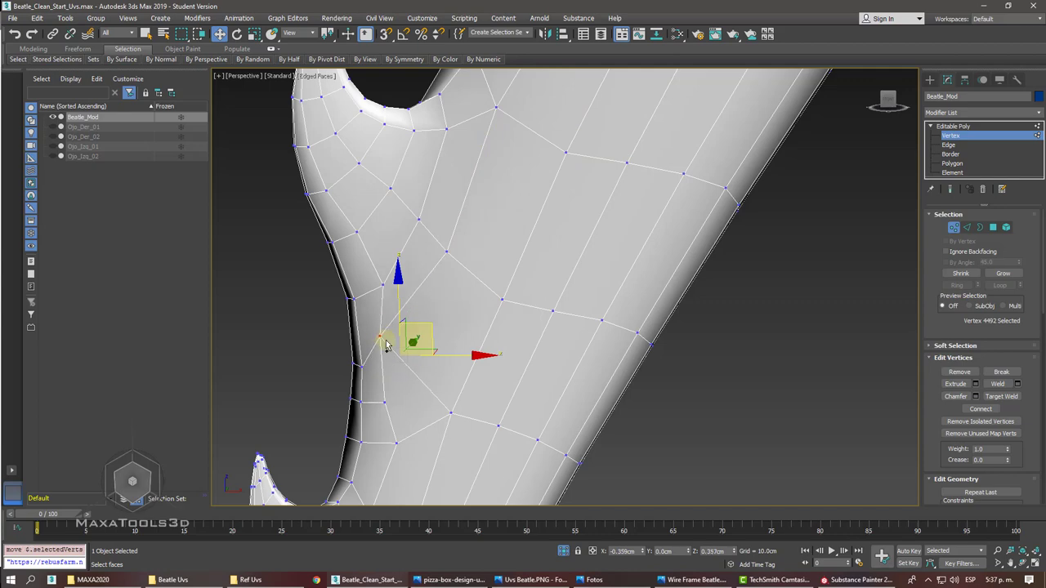
pyautogui.hotkey('ctrl', 'z')
pyautogui.click(450, 412)
pyautogui.moveTo(450, 413); pyautogui.dragTo(422, 408)
pyautogui.hotkey('ctrl', 'z')
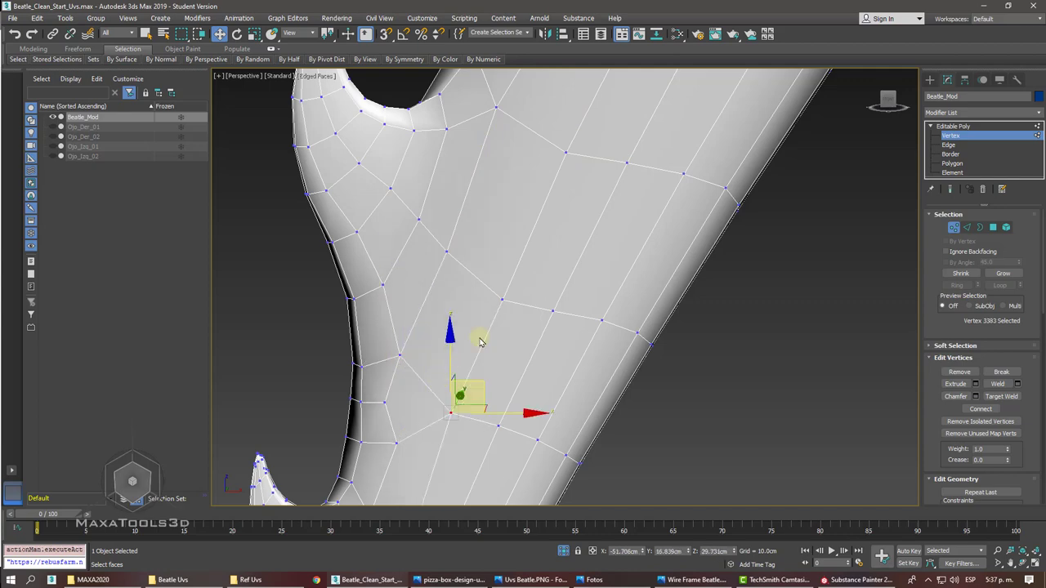
# - Select the patch's central vertex, orbit around it, and return to Polygon level
pyautogui.click(480, 342)
pyautogui.click(448, 253)
pyautogui.keyDown('alt'); pyautogui.moveTo(448, 252); pyautogui.dragTo(451, 252, button='middle'); pyautogui.keyUp('alt')
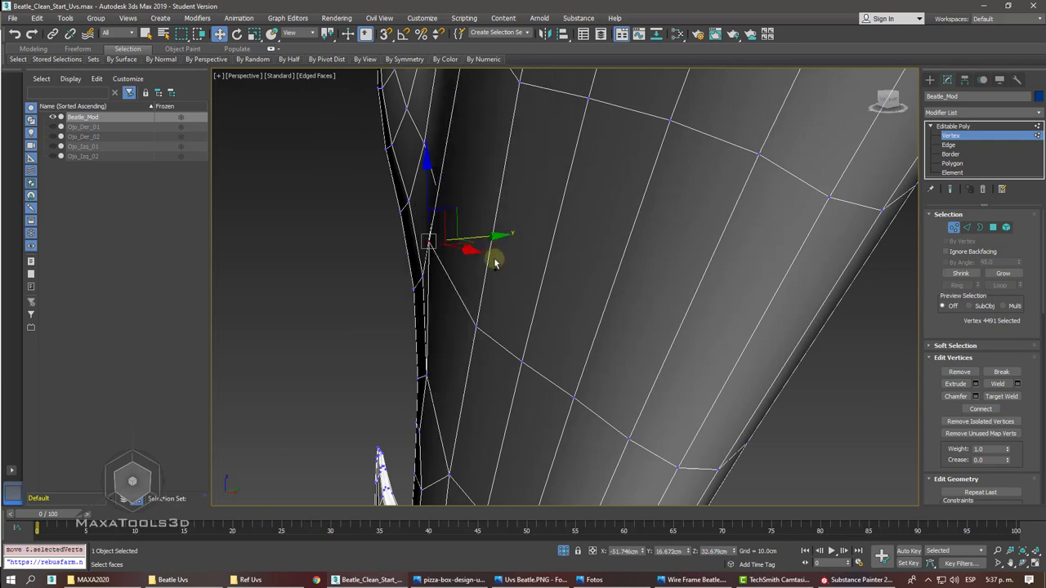
pyautogui.click(474, 331)
pyautogui.keyDown('alt'); pyautogui.moveTo(474, 331); pyautogui.dragTo(558, 343, button='middle'); pyautogui.keyUp('alt')
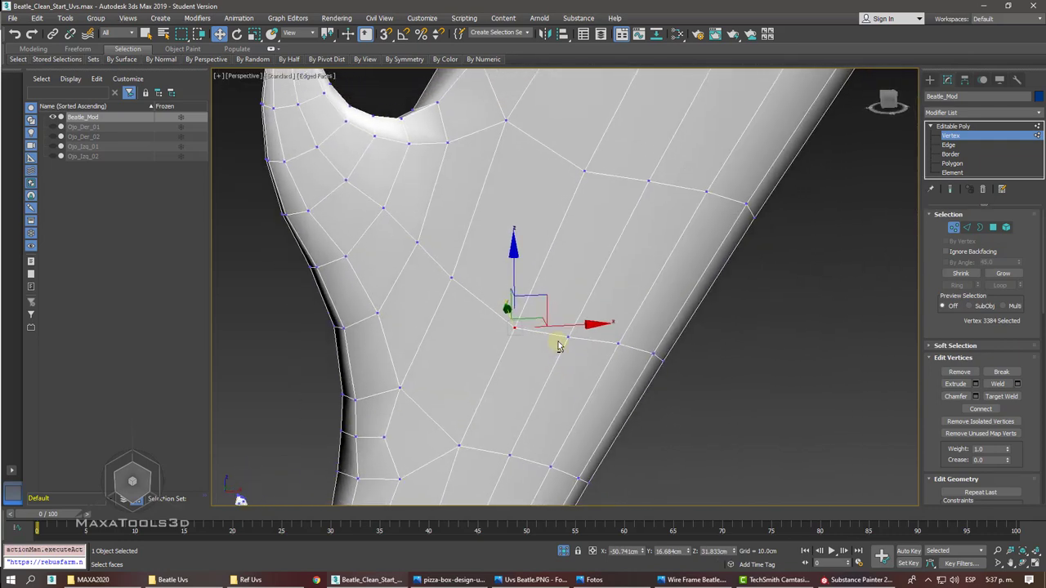
pyautogui.click(952, 164)
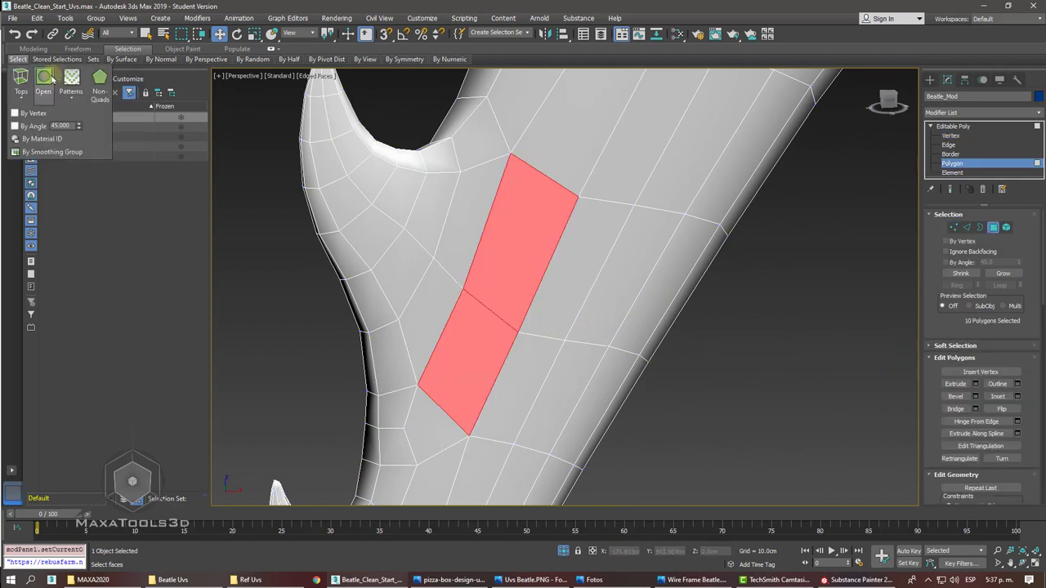
# - At Vertex level, trial box-selecting the upper-leg vertices in wireframe, then clear the selection
pyautogui.click(768, 300)
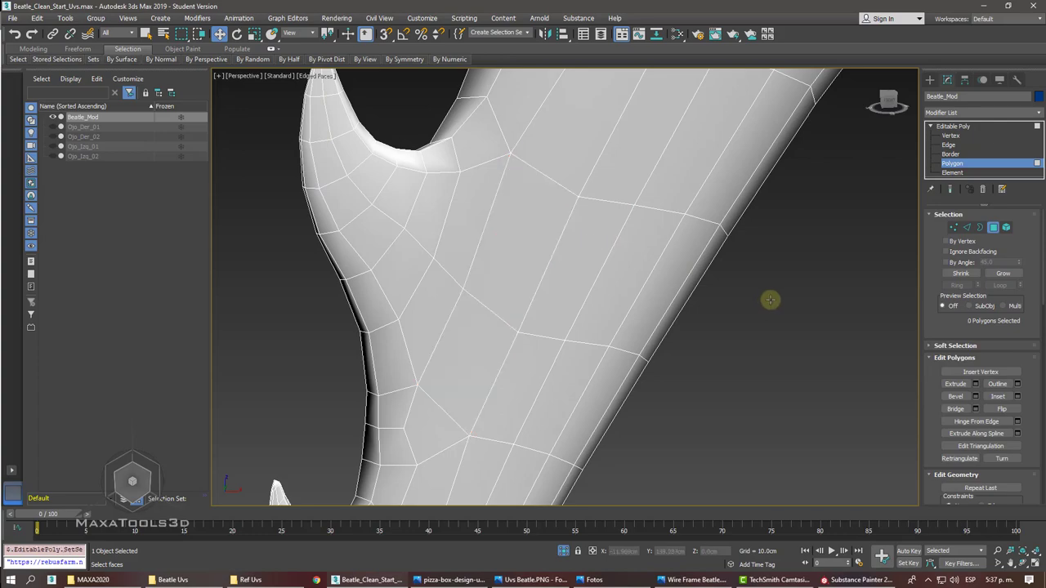
pyautogui.click(954, 136)
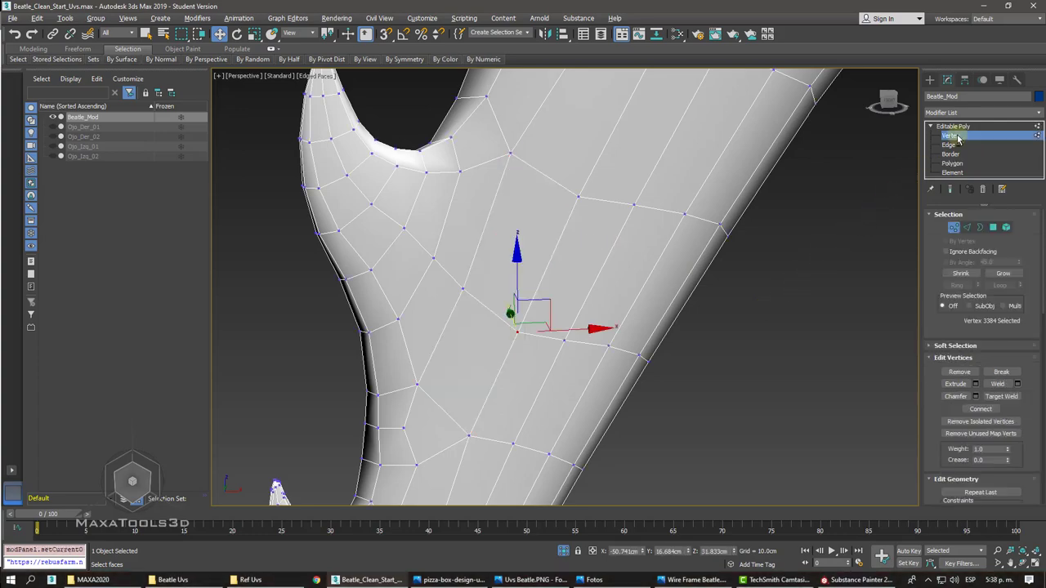
pyautogui.scroll(-3, 794, 205)
pyautogui.moveTo(794, 205)
pyautogui.keyDown('alt'); pyautogui.mouseDown(button='middle')
pyautogui.moveTo(581, 297)
pyautogui.moveTo(562, 273)
pyautogui.mouseUp(button='middle'); pyautogui.keyUp('alt')
pyautogui.press('F3')
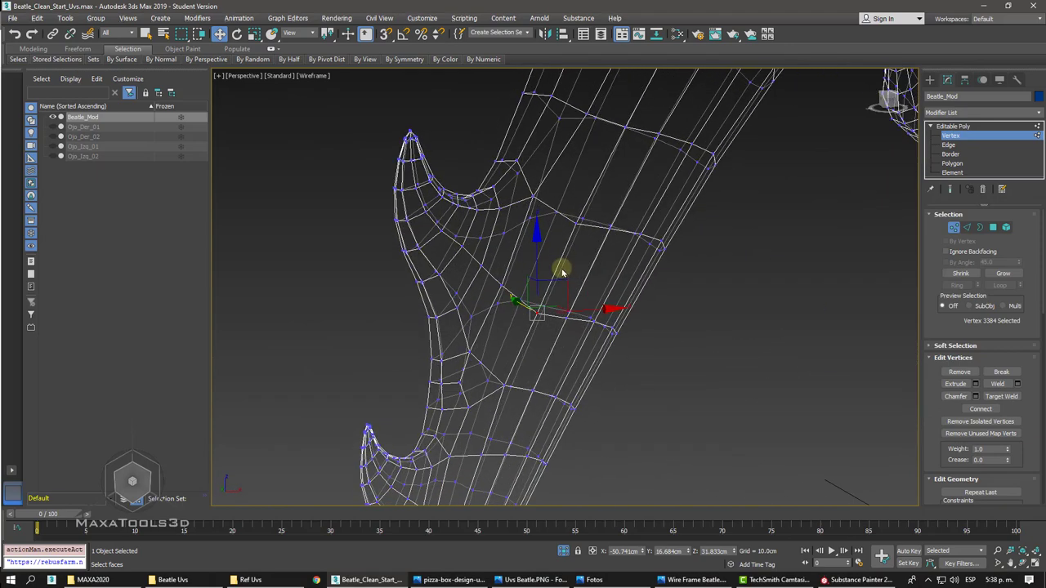
pyautogui.moveTo(292, 145)
pyautogui.mouseDown()
pyautogui.moveTo(619, 355)
pyautogui.moveTo(724, 403)
pyautogui.moveTo(724, 430)
pyautogui.mouseUp()
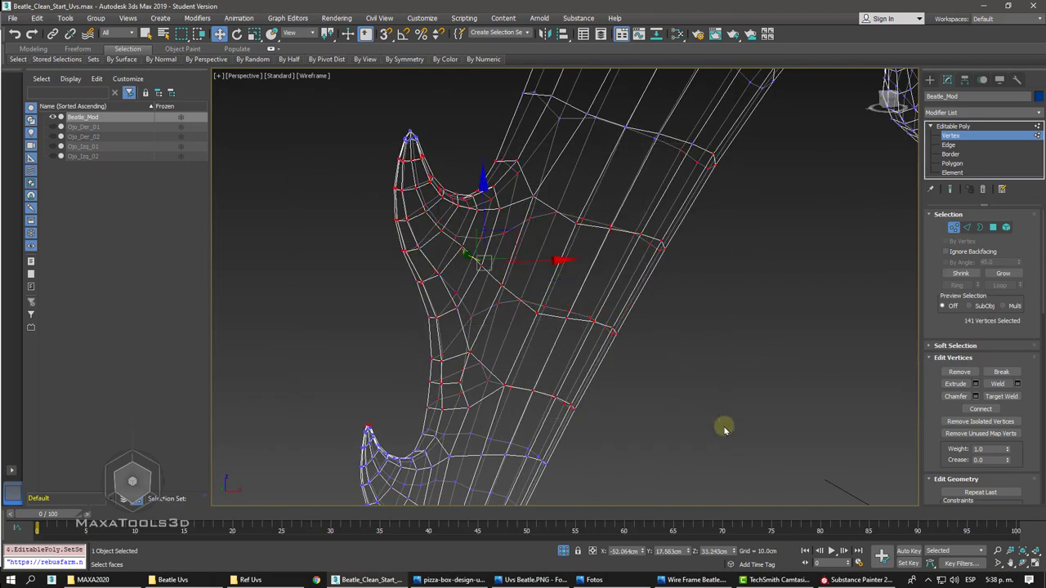
pyautogui.keyDown('alt'); pyautogui.moveTo(725, 429); pyautogui.dragTo(395, 402, button='middle'); pyautogui.keyUp('alt')
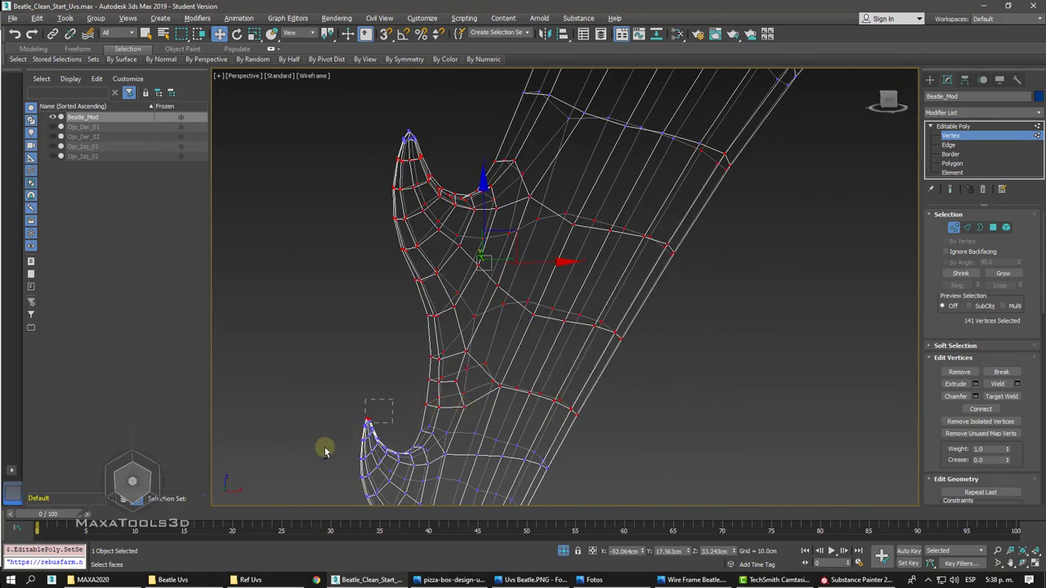
pyautogui.keyDown('alt'); pyautogui.moveTo(392, 401); pyautogui.dragTo(324, 450); pyautogui.keyUp('alt')
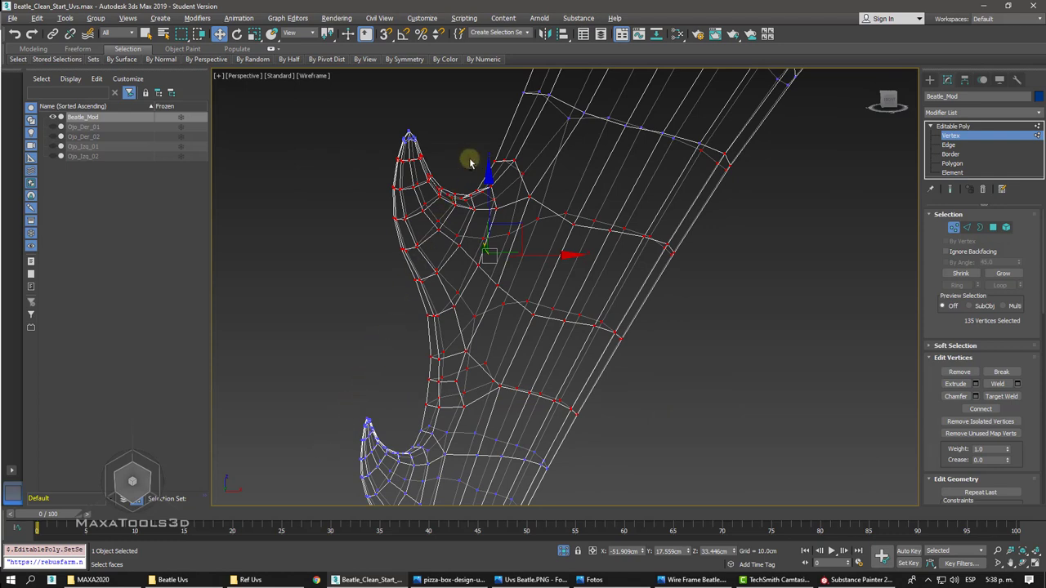
pyautogui.keyDown('alt'); pyautogui.moveTo(470, 166); pyautogui.dragTo(283, 313); pyautogui.keyUp('alt')
pyautogui.moveTo(439, 121); pyautogui.dragTo(321, 236)
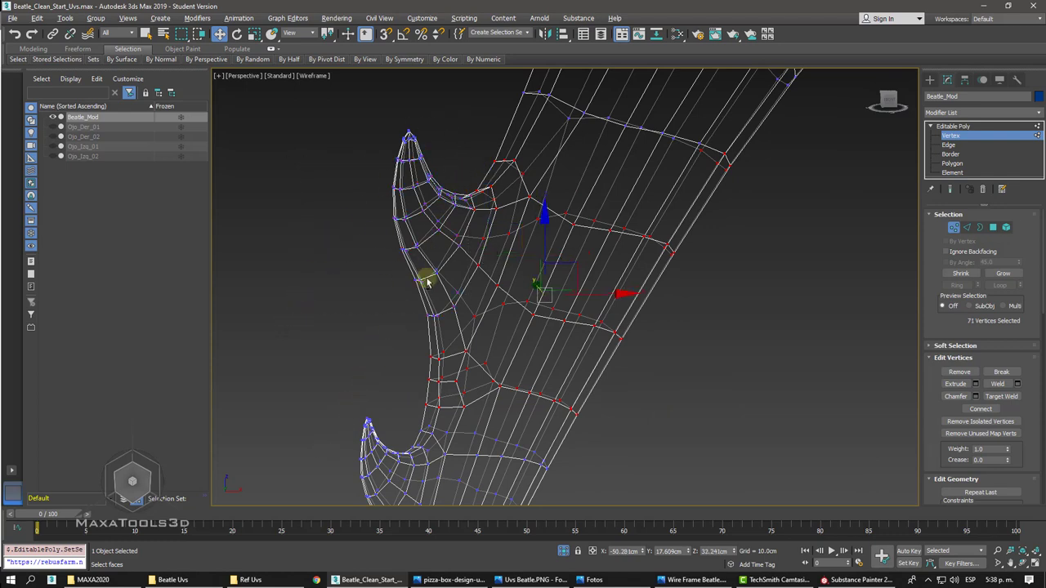
pyautogui.click(728, 401)
pyautogui.press('F3')
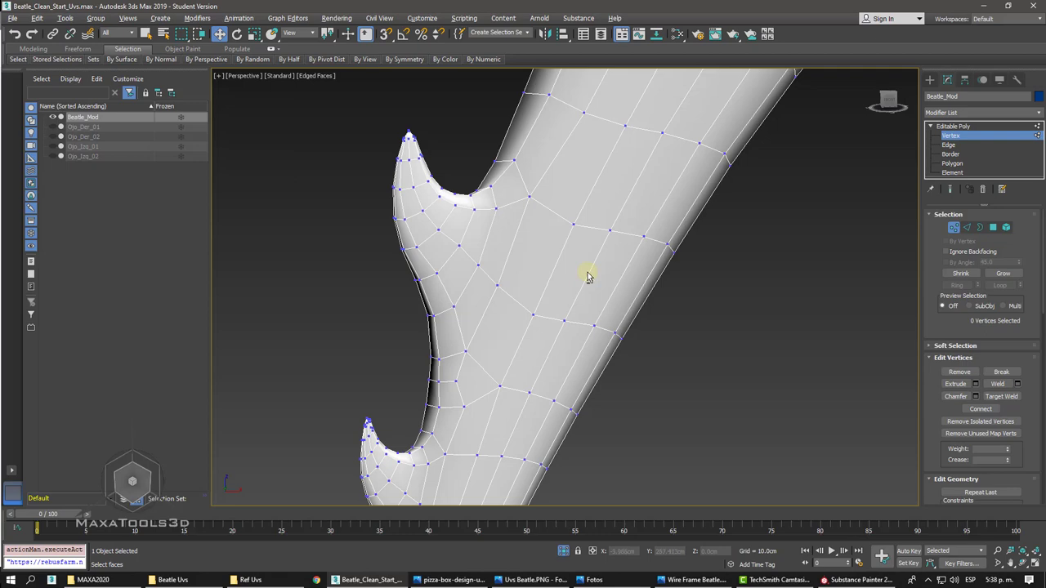
# - Select the cluster of nine leg vertices below the horn one by one
pyautogui.scroll(2, 587, 277)
pyautogui.click(545, 233)
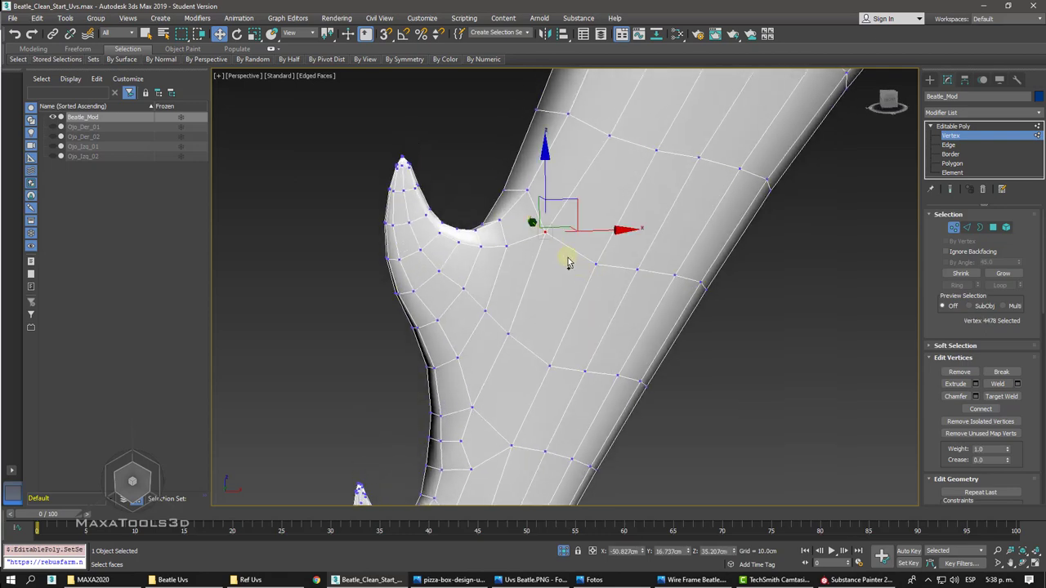
pyautogui.moveTo(570, 262)
pyautogui.keyDown('alt'); pyautogui.mouseDown(button='middle')
pyautogui.moveTo(502, 253)
pyautogui.moveTo(569, 261)
pyautogui.mouseUp(button='middle'); pyautogui.keyUp('alt')
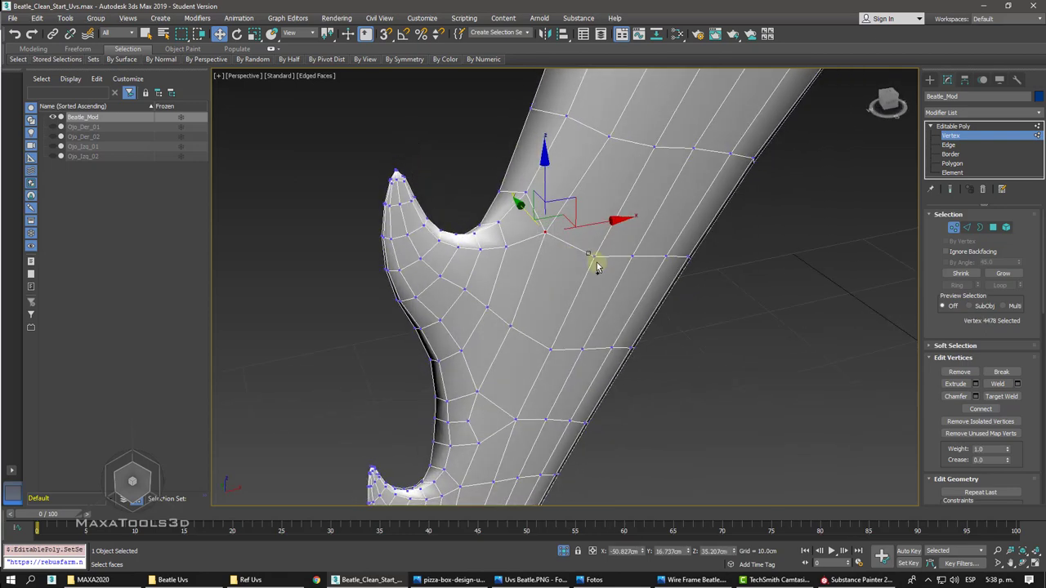
pyautogui.keyDown('ctrl'); pyautogui.click(597, 263); pyautogui.keyUp('ctrl')
pyautogui.keyDown('ctrl'); pyautogui.click(634, 269); pyautogui.keyUp('ctrl')
pyautogui.keyDown('ctrl'); pyautogui.click(581, 354); pyautogui.keyUp('ctrl')
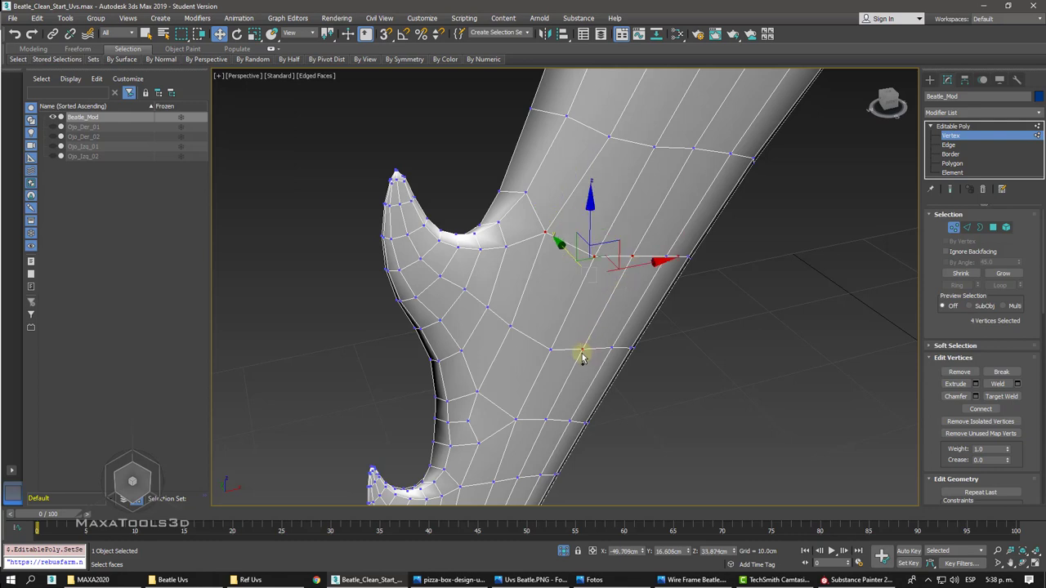
pyautogui.keyDown('ctrl'); pyautogui.click(553, 351); pyautogui.keyUp('ctrl')
pyautogui.keyDown('ctrl'); pyautogui.click(510, 328); pyautogui.keyUp('ctrl')
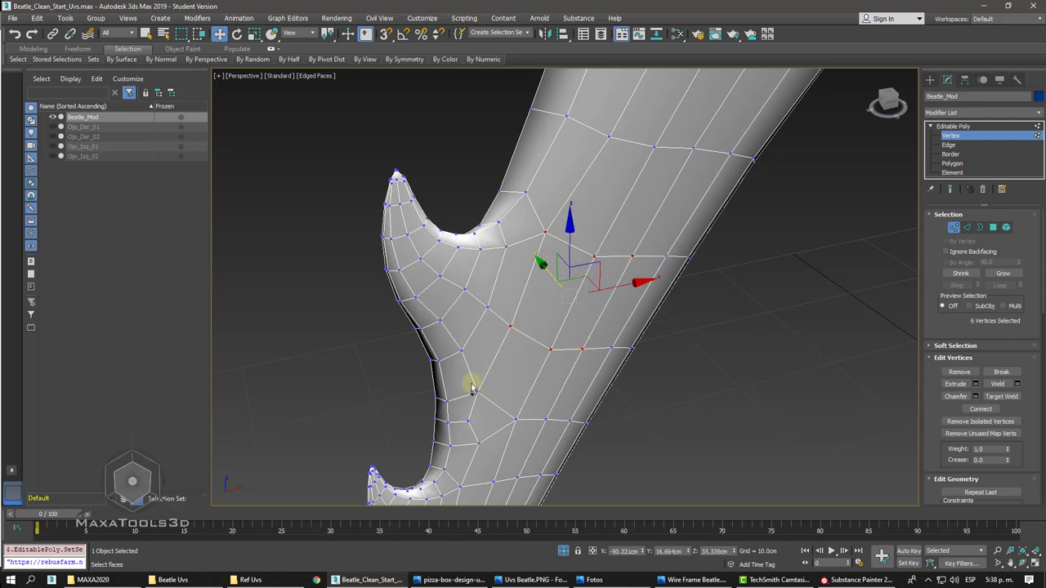
pyautogui.keyDown('ctrl'); pyautogui.click(478, 391); pyautogui.keyUp('ctrl')
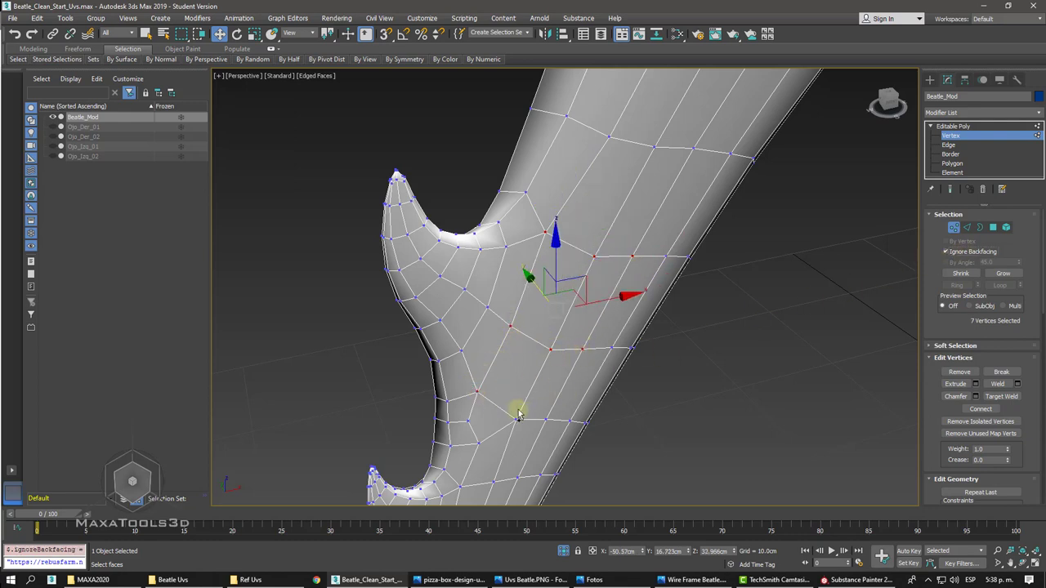
pyautogui.keyDown('ctrl'); pyautogui.click(517, 419); pyautogui.keyUp('ctrl')
pyautogui.keyDown('ctrl'); pyautogui.click(545, 420); pyautogui.keyUp('ctrl')
# - Check the selection in wireframe, weld it with a 0.1cm threshold, and return to Polygon level
pyautogui.press('F3')
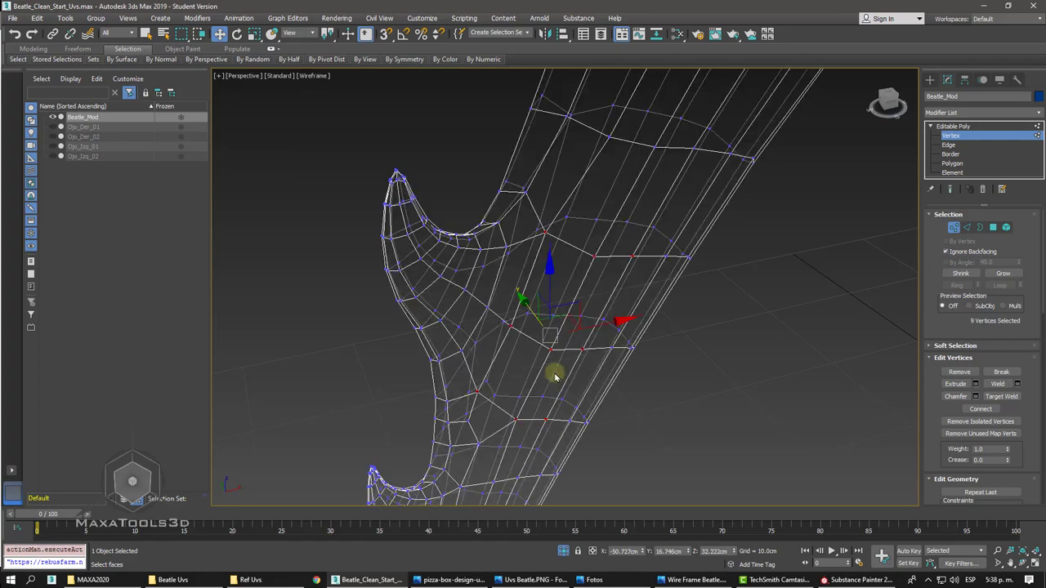
pyautogui.keyDown('alt'); pyautogui.moveTo(555, 377); pyautogui.dragTo(555, 377, button='middle'); pyautogui.keyUp('alt')
pyautogui.scroll(3, 556, 377)
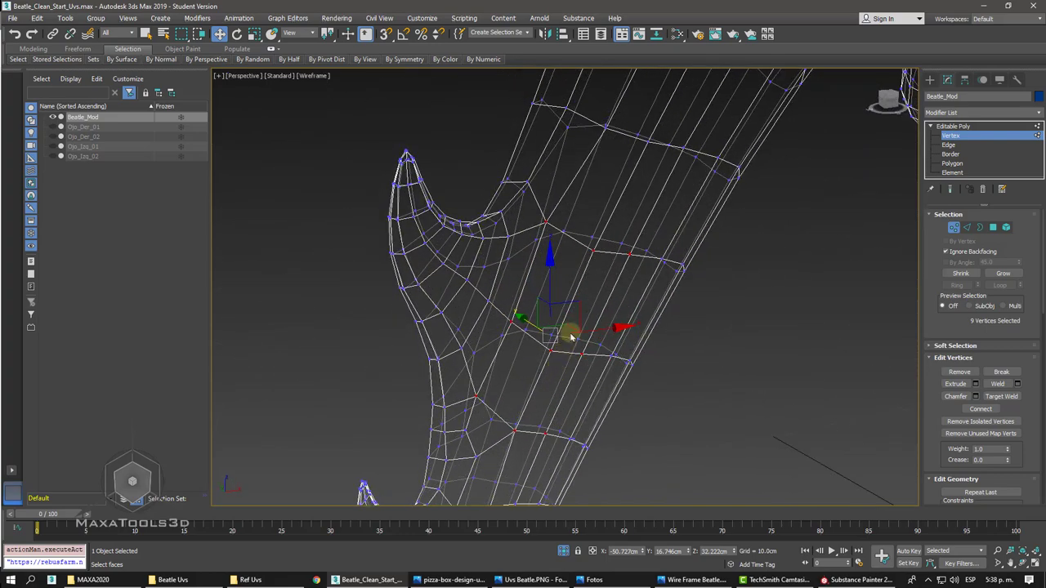
pyautogui.moveTo(571, 336)
pyautogui.keyDown('alt'); pyautogui.mouseDown(button='middle')
pyautogui.moveTo(572, 321)
pyautogui.moveTo(591, 324)
pyautogui.mouseUp(button='middle'); pyautogui.keyUp('alt')
pyautogui.press('F3')
pyautogui.press('F3')
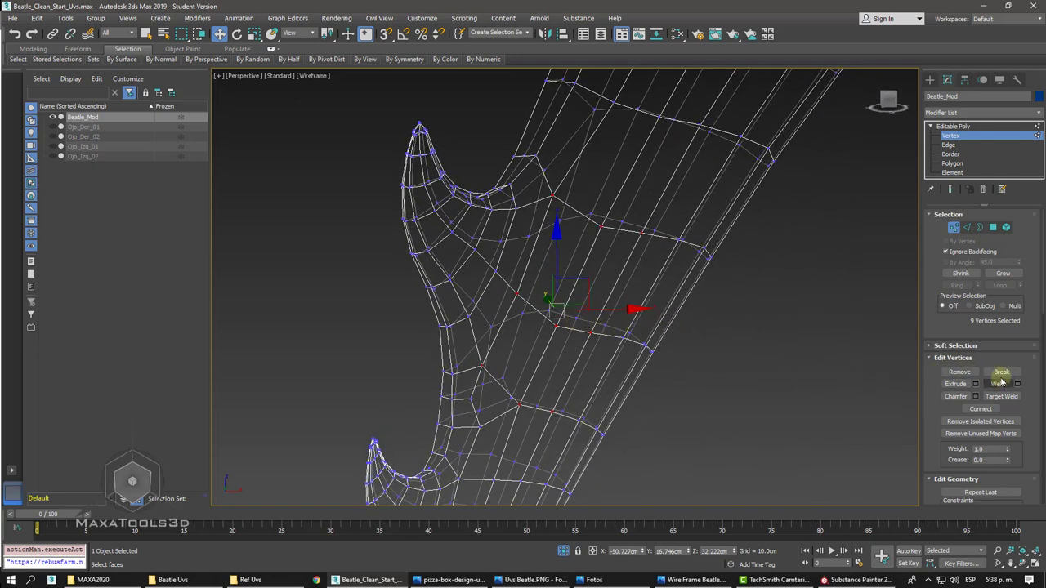
pyautogui.click(1018, 383)
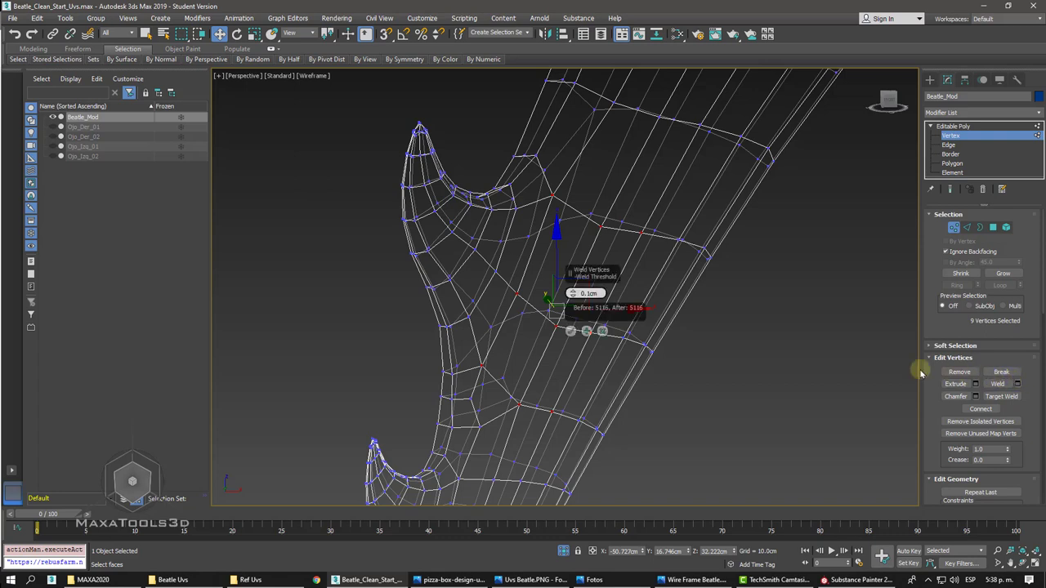
pyautogui.click(571, 331)
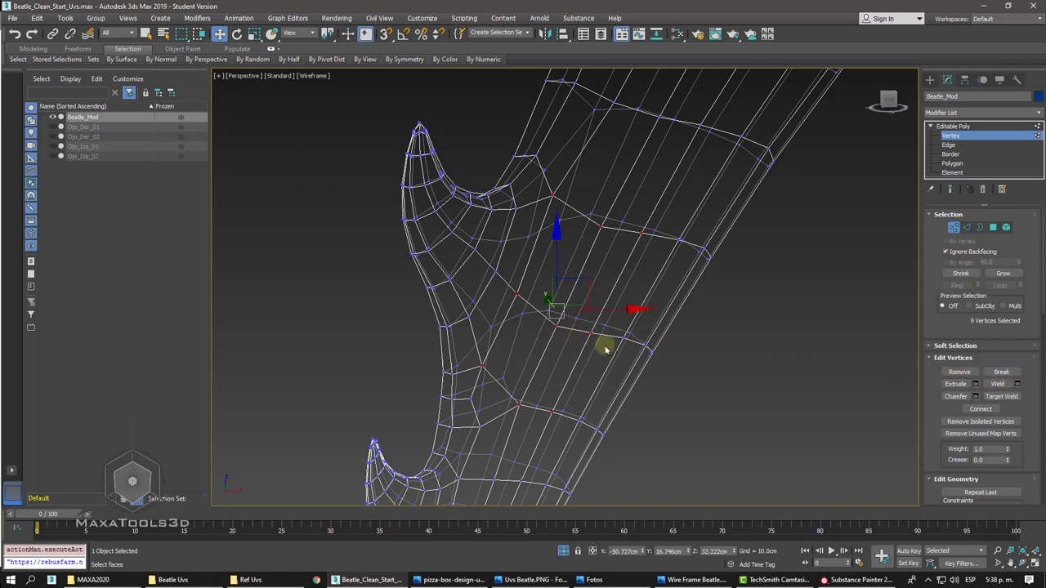
pyautogui.click(672, 381)
pyautogui.click(966, 165)
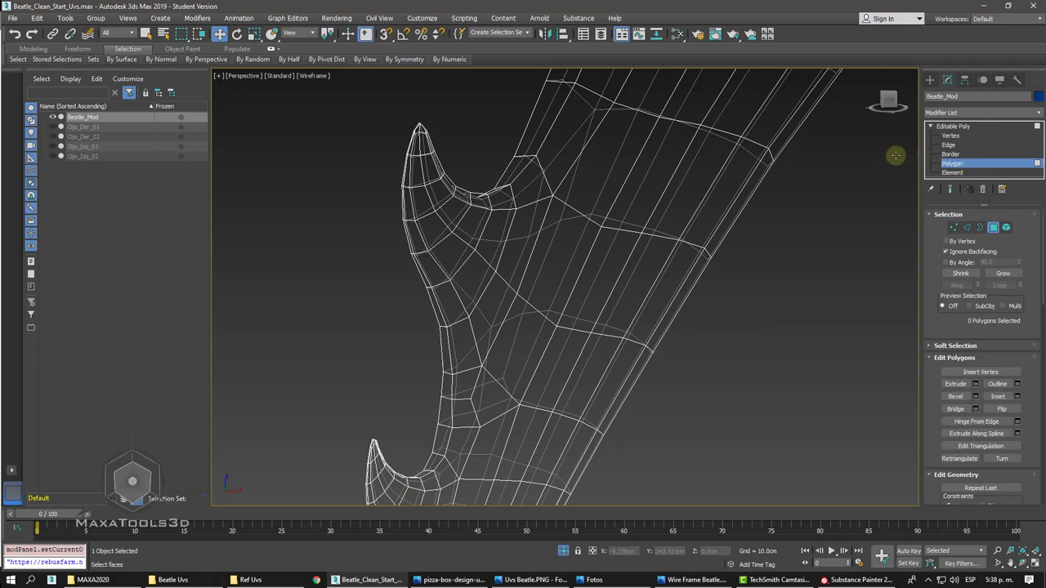
# - Select the leg's strip of open faces and delete them, leaving a hole
pyautogui.moveTo(630, 125); pyautogui.dragTo(575, 119, button='middle')
pyautogui.click(57, 59)
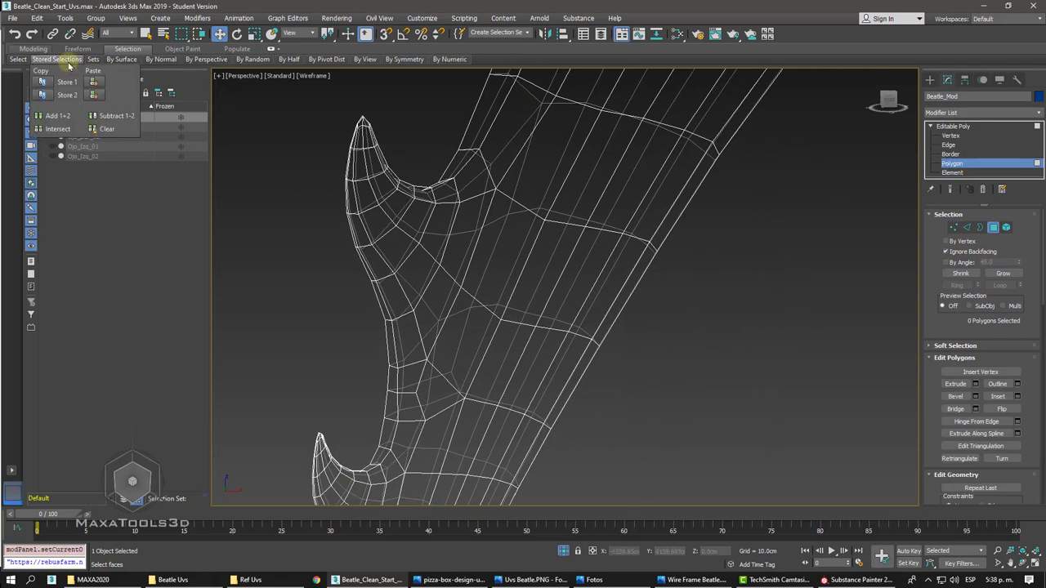
pyautogui.click(18, 59)
pyautogui.click(42, 80)
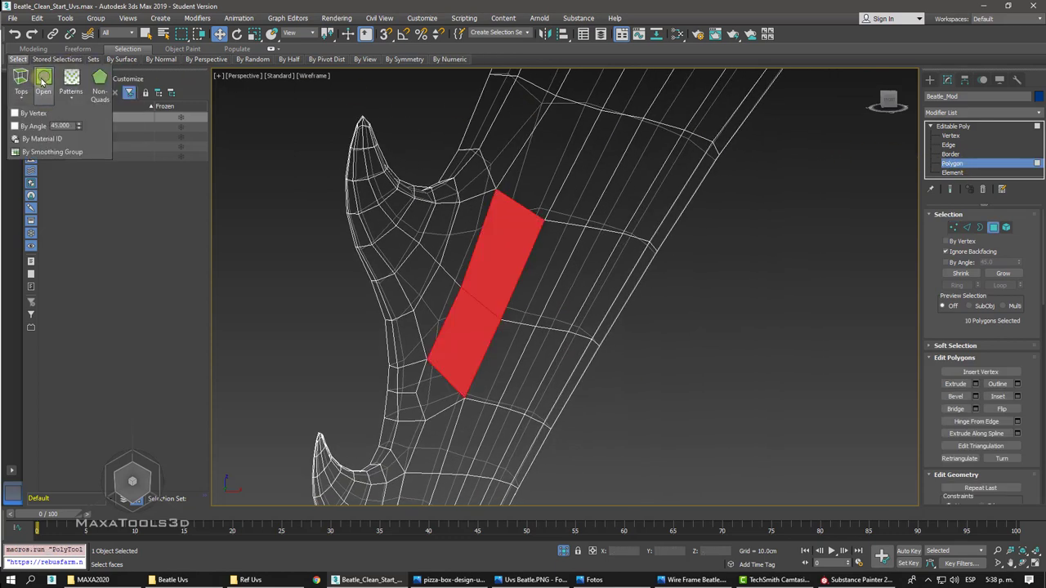
pyautogui.click(727, 299)
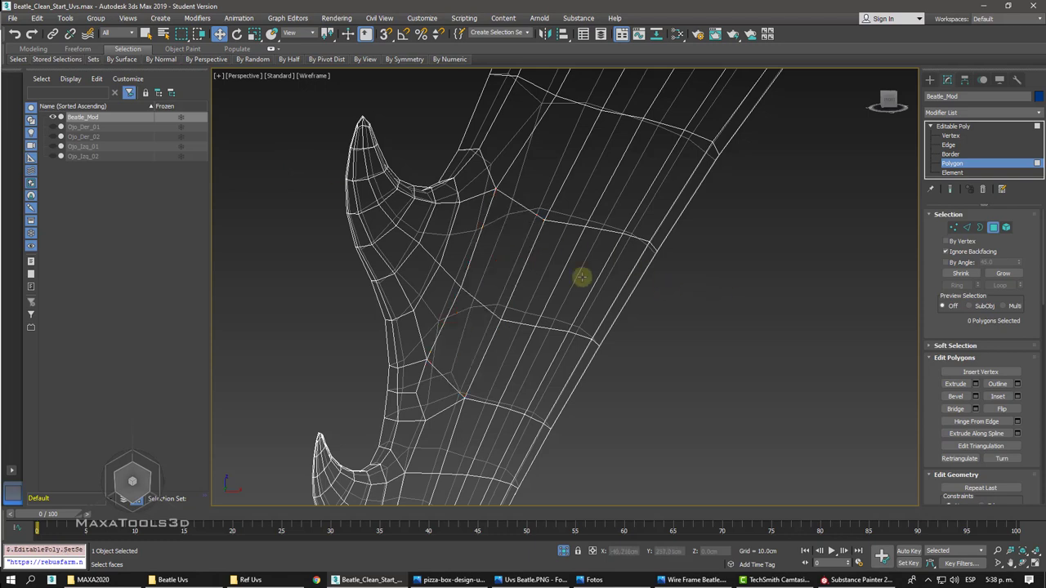
pyautogui.click(499, 267)
pyautogui.press('Delete')
pyautogui.click(472, 325)
pyautogui.press('Delete')
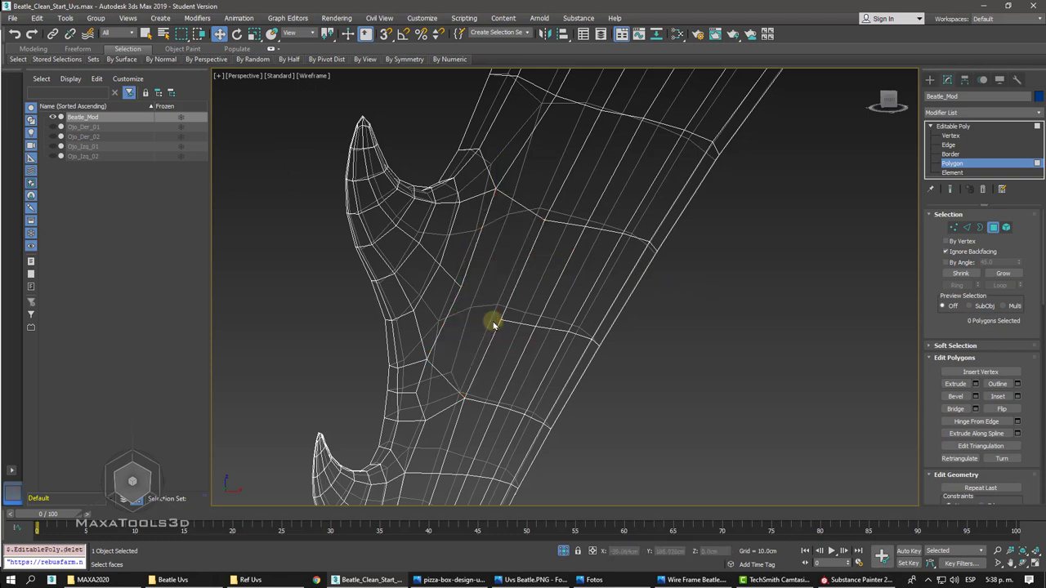
pyautogui.press('F3')
# - Bridge two pairs of opposite border edges to close the hole, then reselect open polygons
pyautogui.click(950, 145)
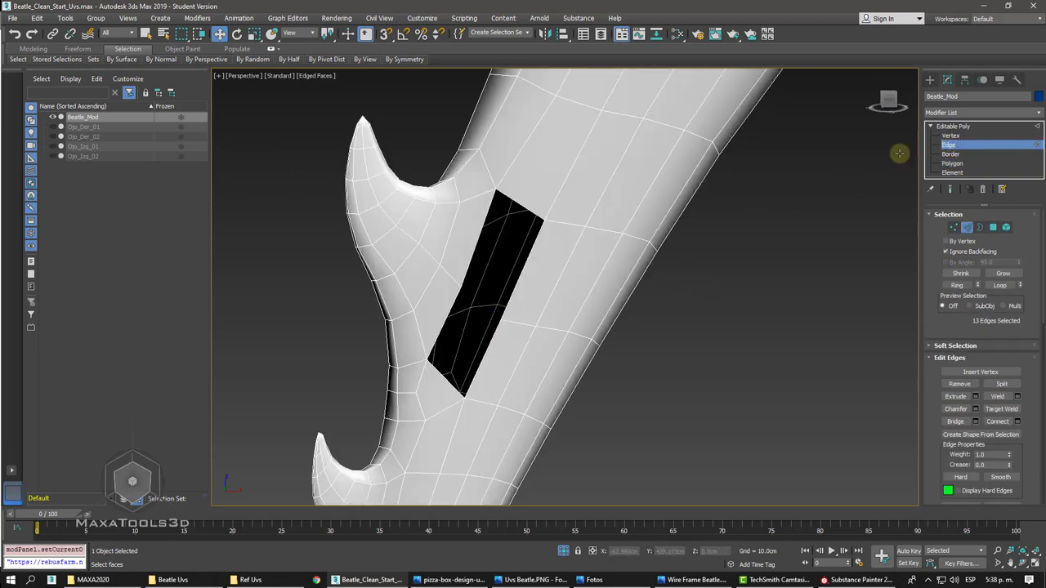
pyautogui.click(475, 244)
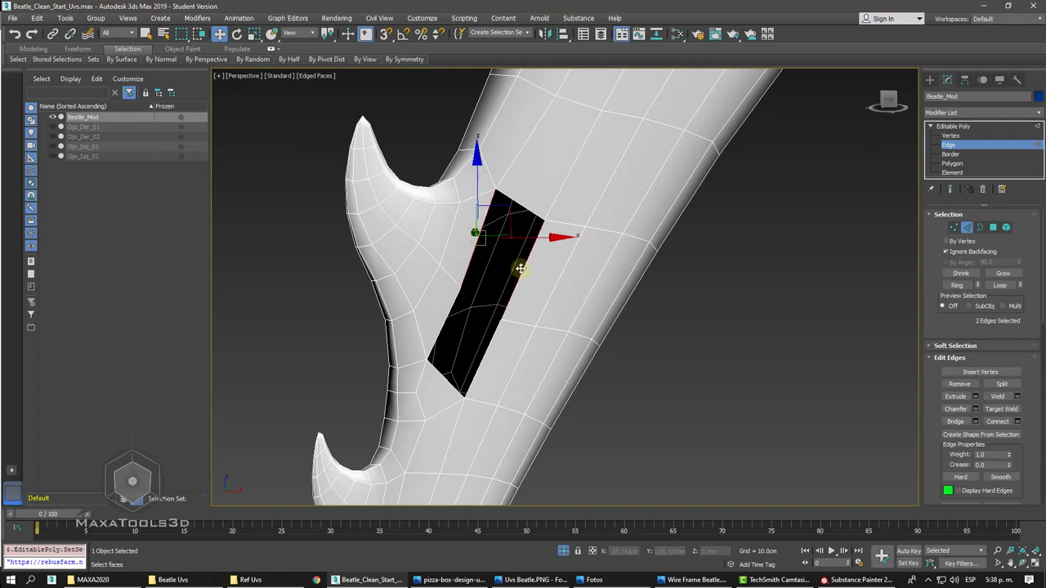
pyautogui.click(956, 421)
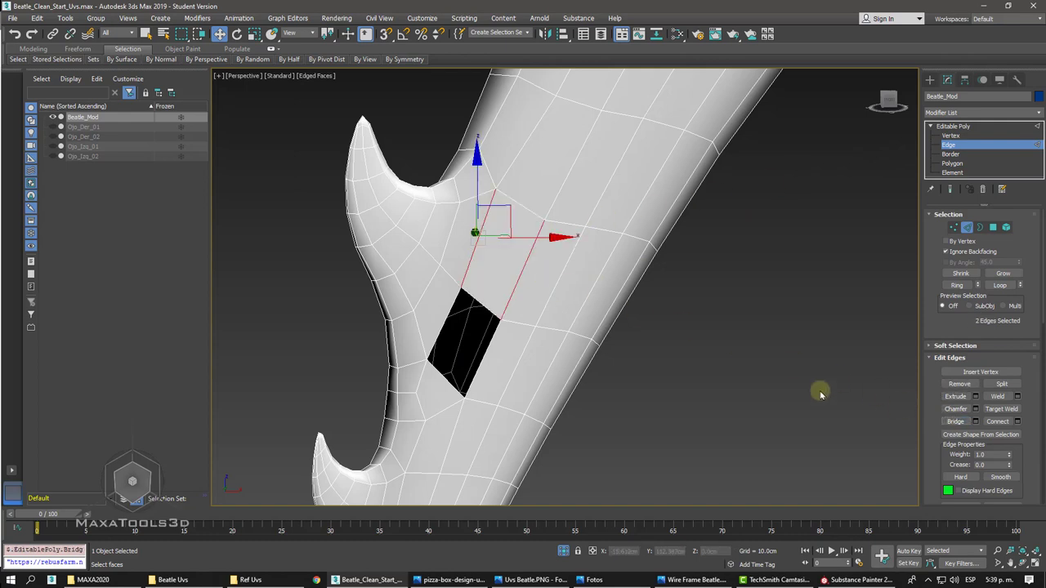
pyautogui.click(449, 310)
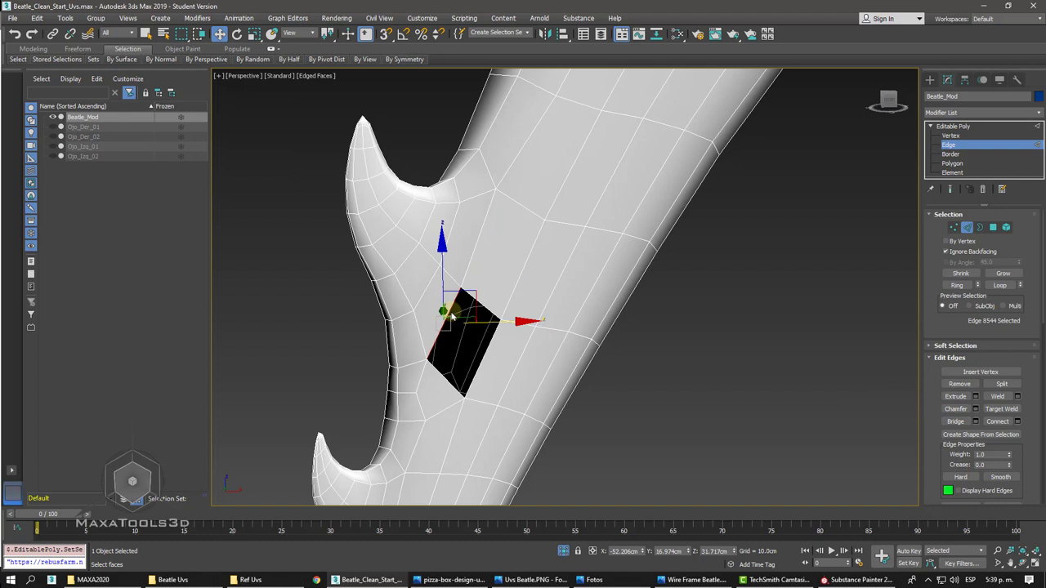
pyautogui.keyDown('ctrl'); pyautogui.click(480, 350); pyautogui.keyUp('ctrl')
pyautogui.click(955, 422)
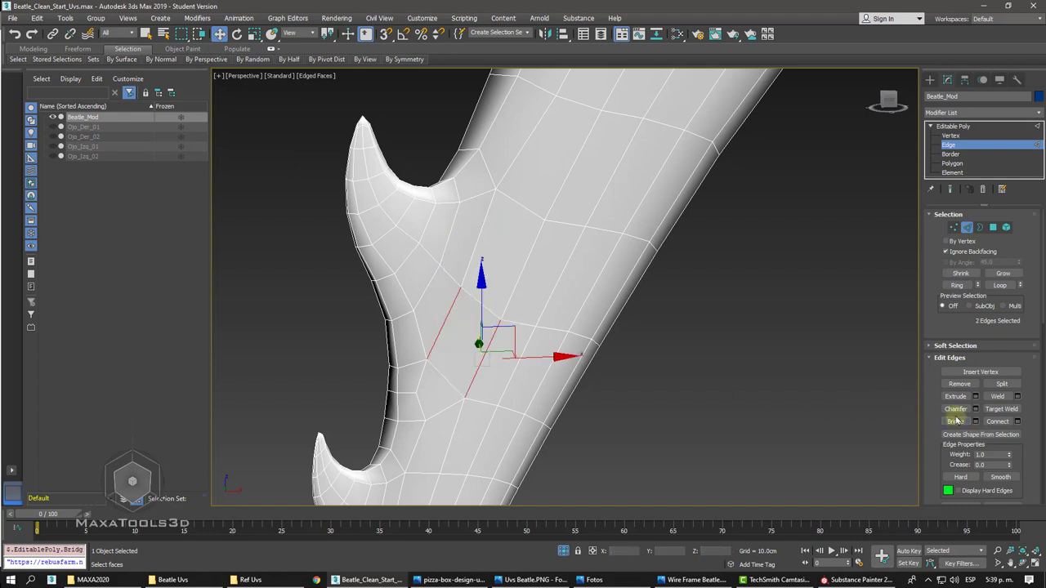
pyautogui.click(952, 164)
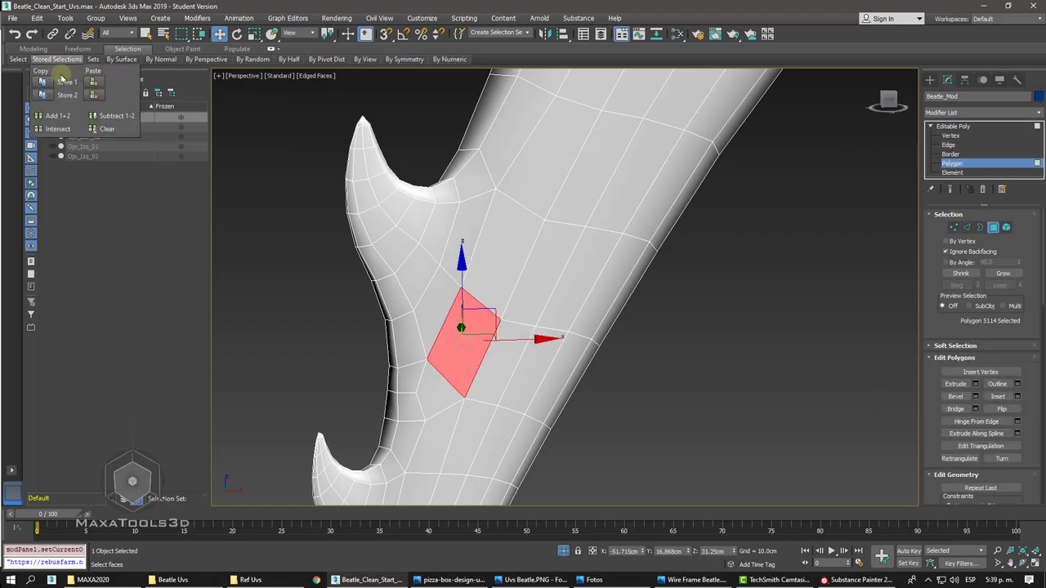
pyautogui.click(43, 76)
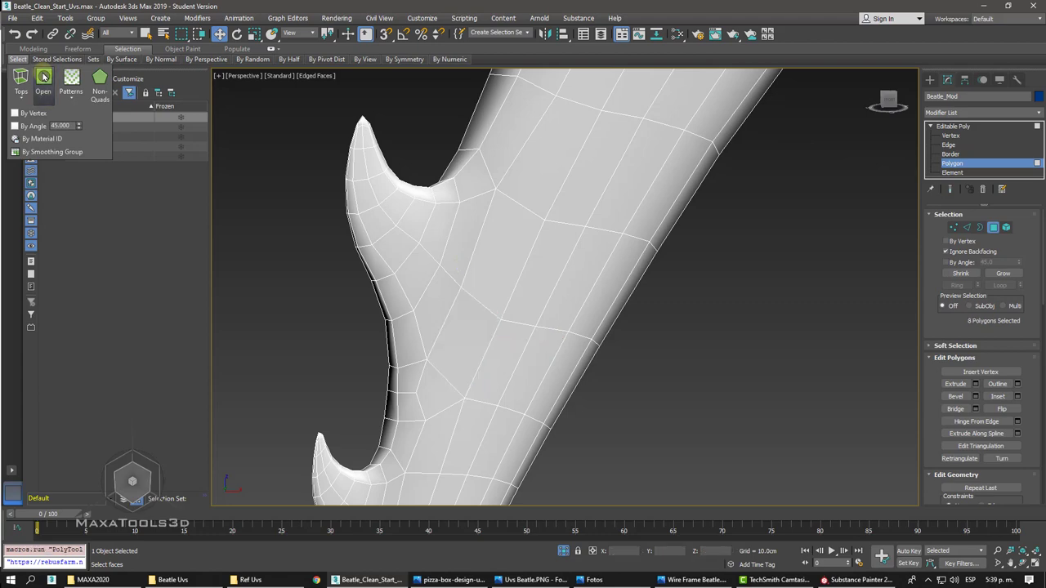
# - Delete two faces on the other leg to enlarge the hole
pyautogui.press('z')
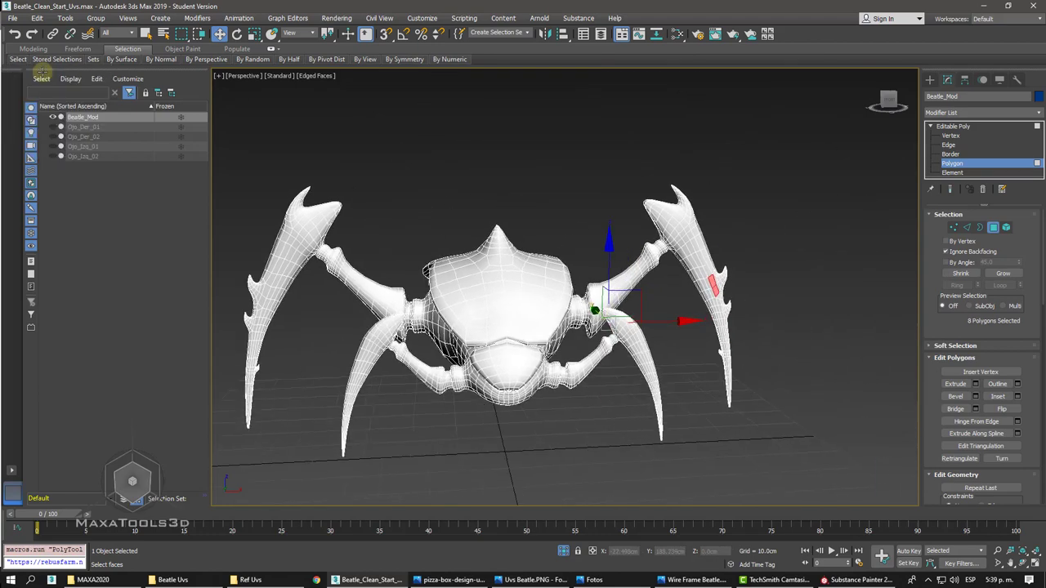
pyautogui.press('z')
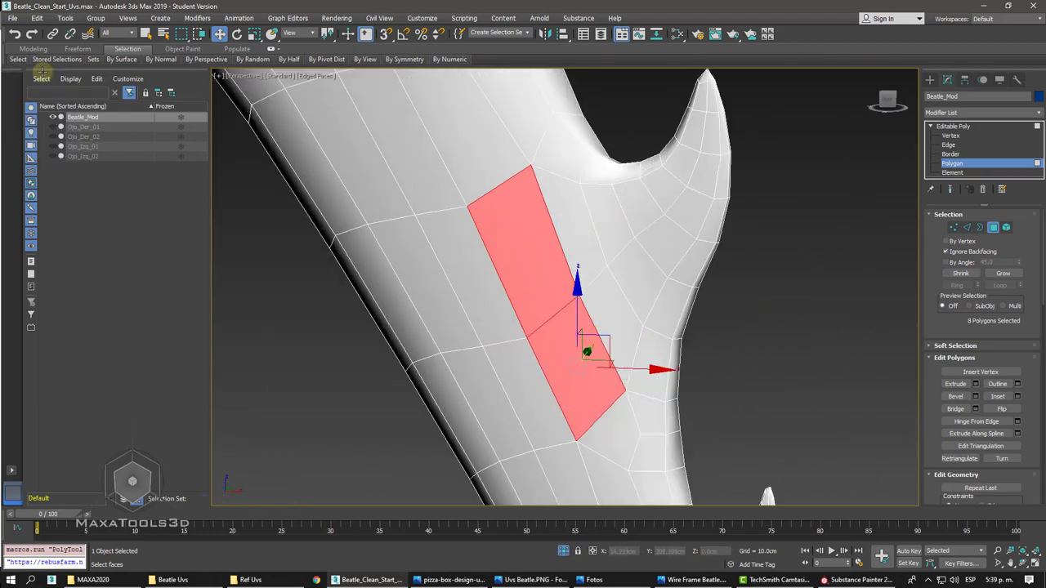
pyautogui.click(738, 335)
pyautogui.click(498, 276)
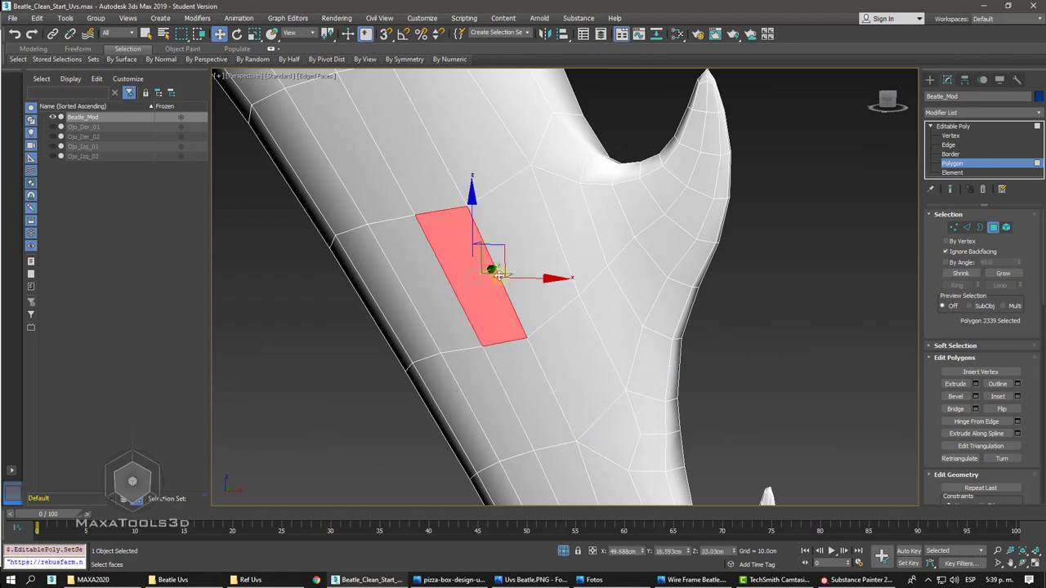
pyautogui.press('Delete')
pyautogui.click(570, 352)
pyautogui.press('Delete')
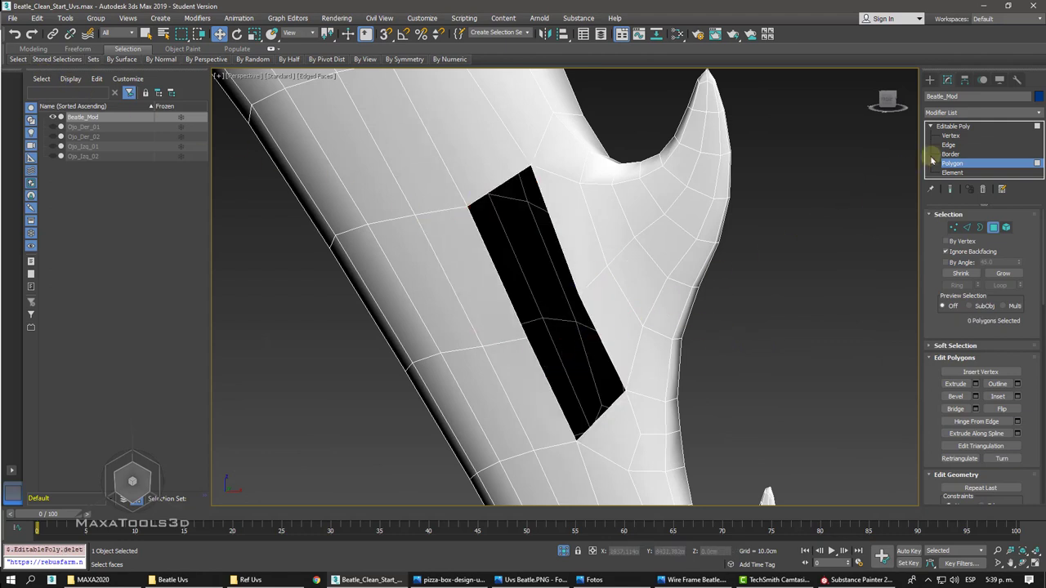
# - Bridge the hole's border edges twice to close the open strip on the leg
pyautogui.click(948, 144)
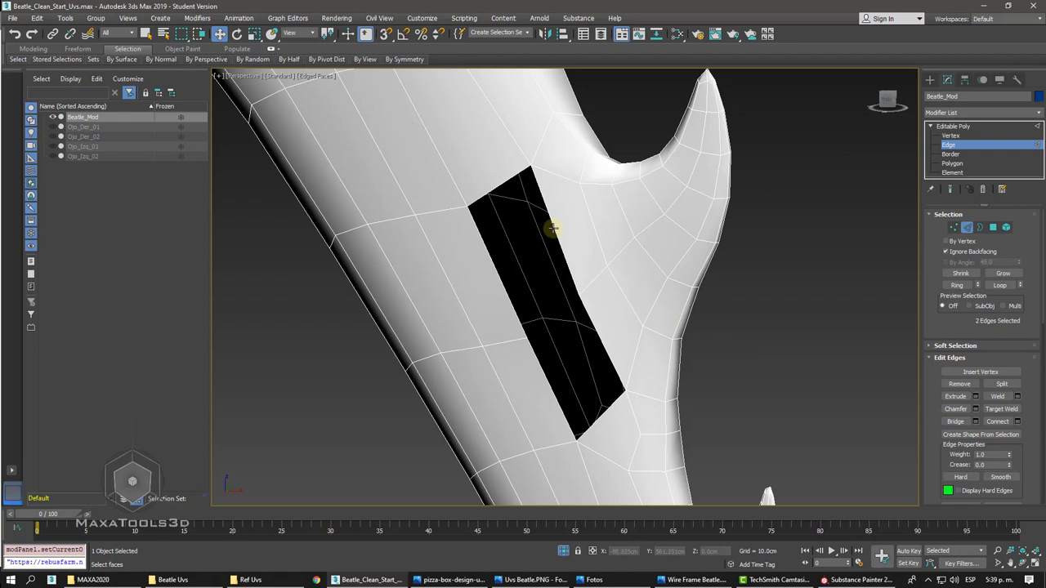
pyautogui.click(552, 230)
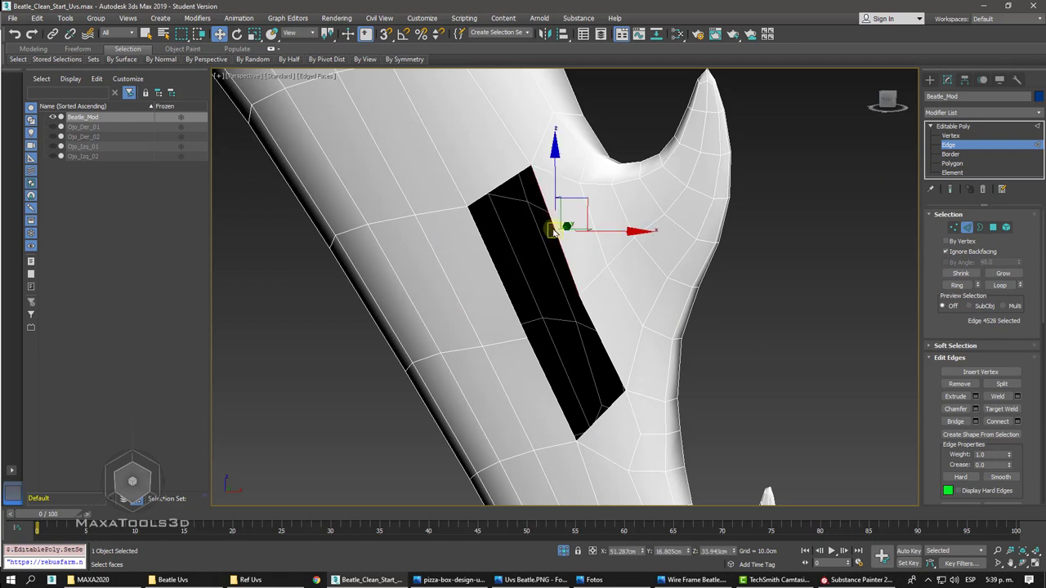
pyautogui.keyDown('ctrl'); pyautogui.click(496, 264); pyautogui.keyUp('ctrl')
pyautogui.click(955, 421)
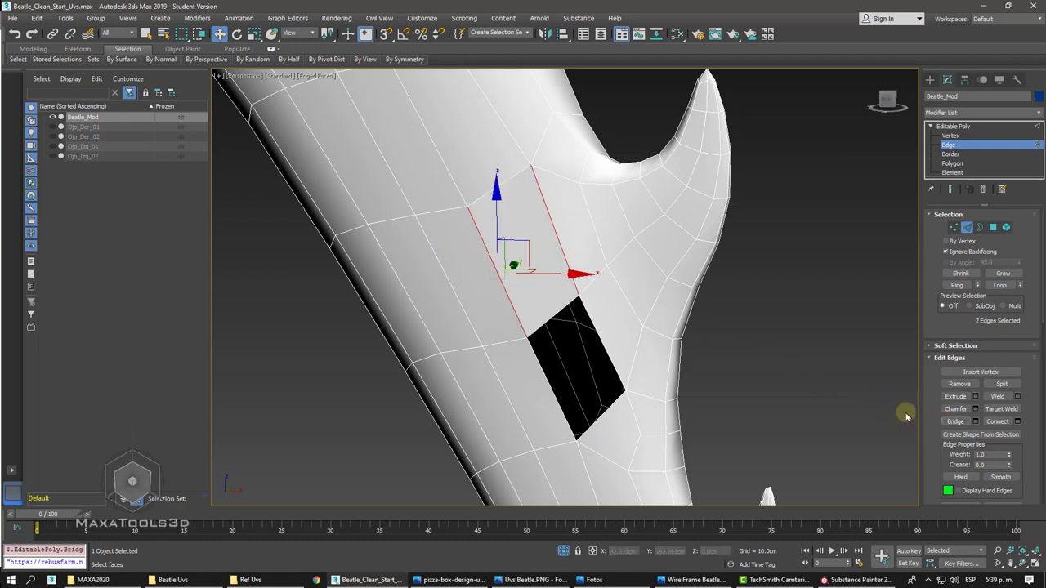
pyautogui.click(600, 345)
pyautogui.keyDown('ctrl'); pyautogui.click(540, 366); pyautogui.keyUp('ctrl')
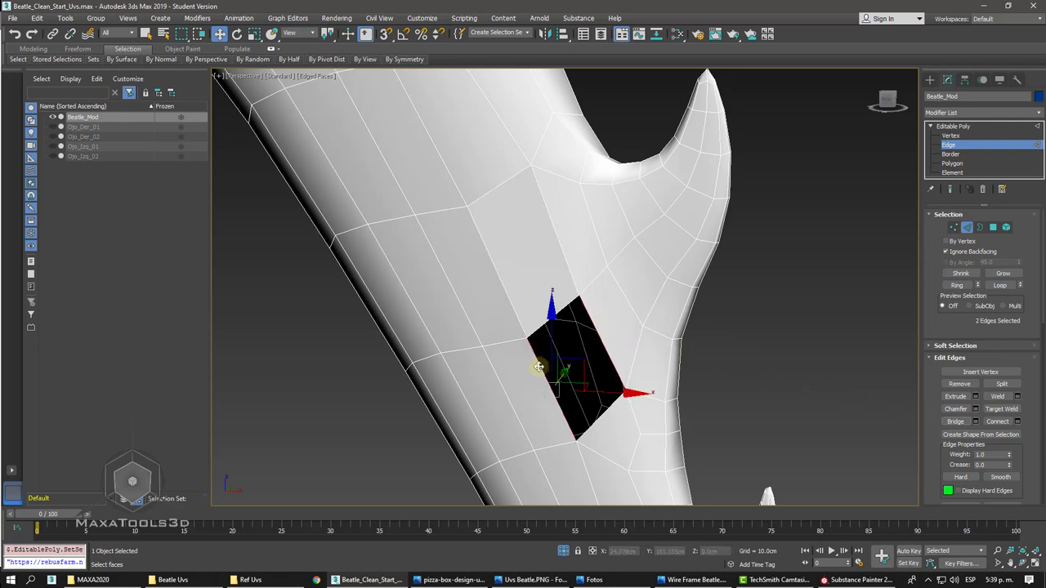
pyautogui.click(953, 421)
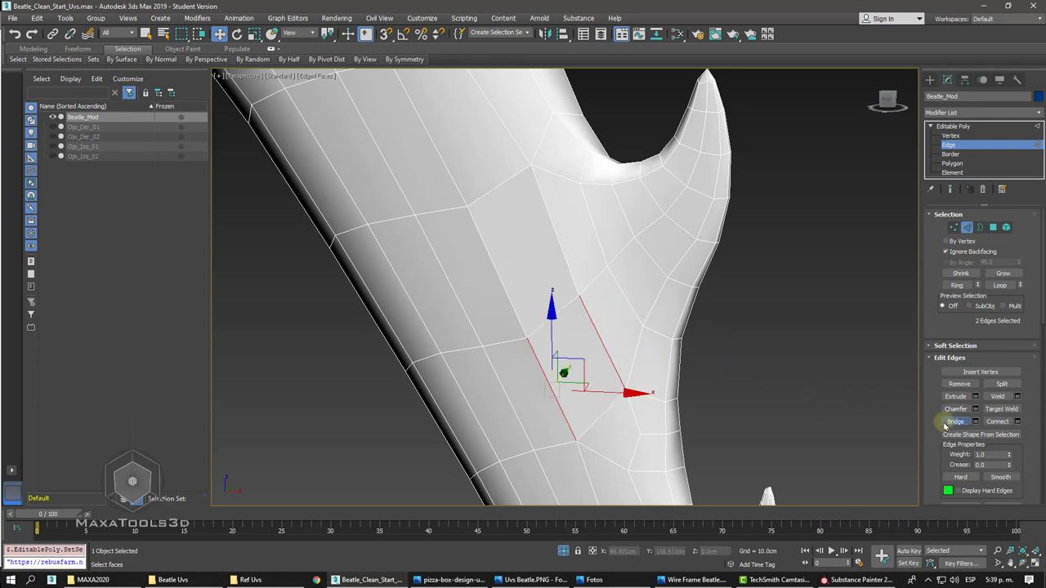
# - Select the bridged leg polygon, then clear the selection and zoom out
pyautogui.click(952, 163)
pyautogui.click(604, 352)
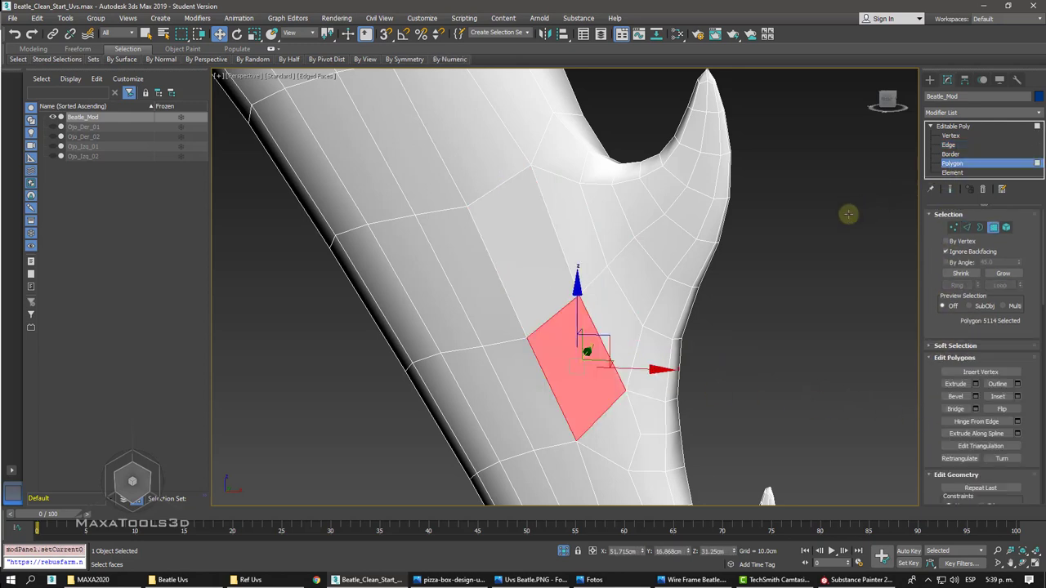
pyautogui.scroll(-5, 785, 249)
pyautogui.click(618, 311)
pyautogui.scroll(-5, 618, 311)
# - Turn off Edged Faces and return to object level with the whole beetle framed
pyautogui.press('F4')
pyautogui.scroll(-2, 618, 310)
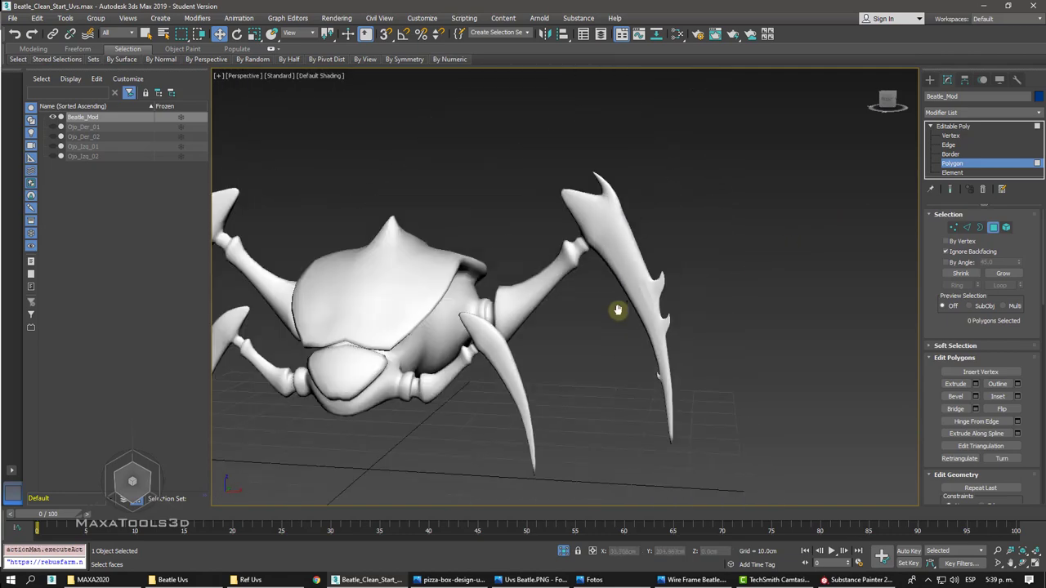
pyautogui.moveTo(618, 315)
pyautogui.keyDown('alt'); pyautogui.mouseDown(button='middle')
pyautogui.moveTo(619, 304)
pyautogui.moveTo(619, 315)
pyautogui.mouseUp(button='middle'); pyautogui.keyUp('alt')
pyautogui.scroll(5, 619, 314)
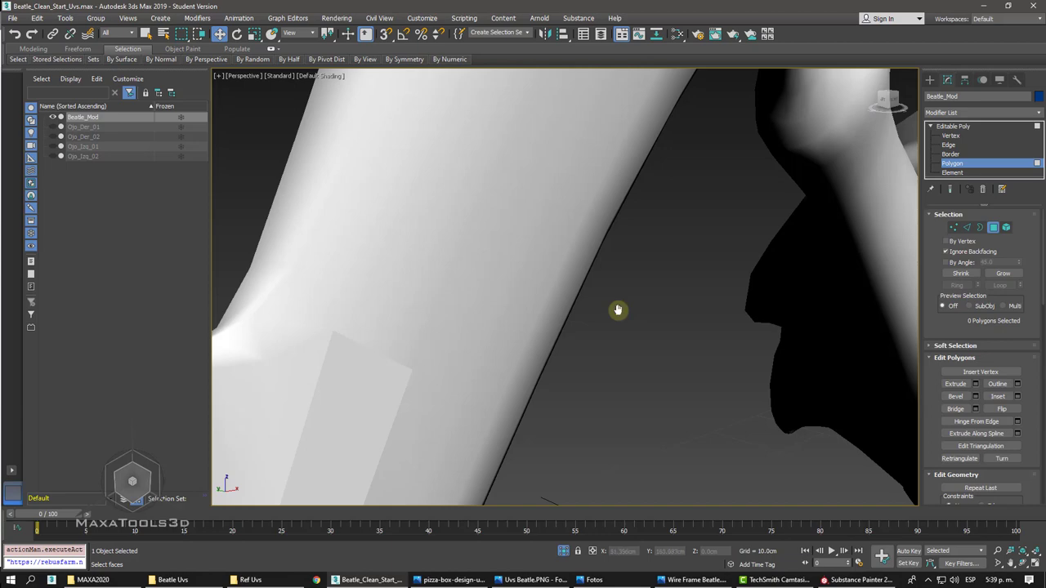
pyautogui.scroll(-2, 617, 310)
pyautogui.scroll(-3, 618, 310)
pyautogui.scroll(-3, 618, 309)
pyautogui.scroll(-1, 618, 309)
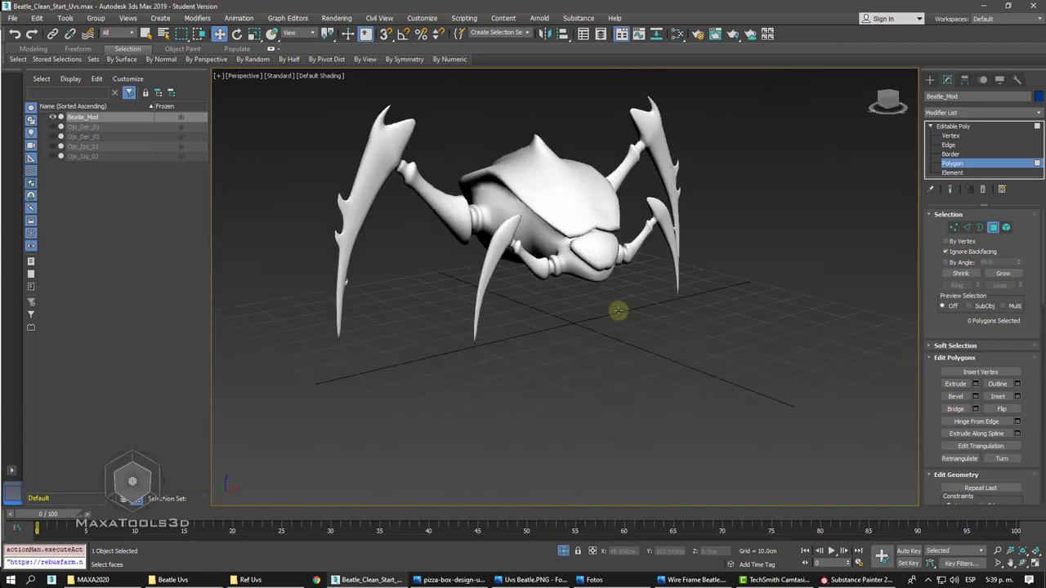
pyautogui.scroll(1, 618, 310)
pyautogui.scroll(3, 620, 311)
pyautogui.scroll(1, 619, 311)
pyautogui.click(977, 126)
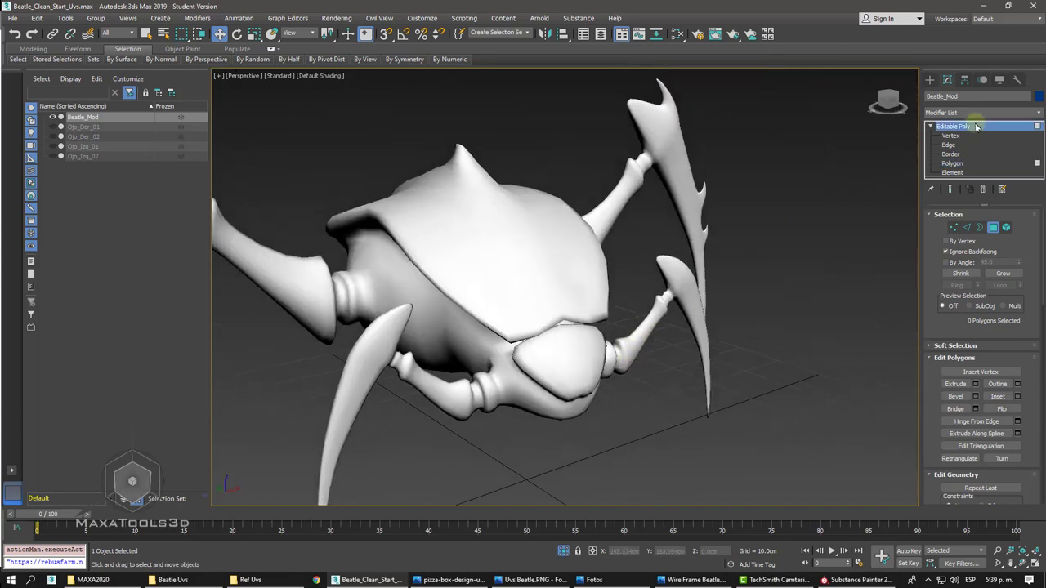
pyautogui.press('z')
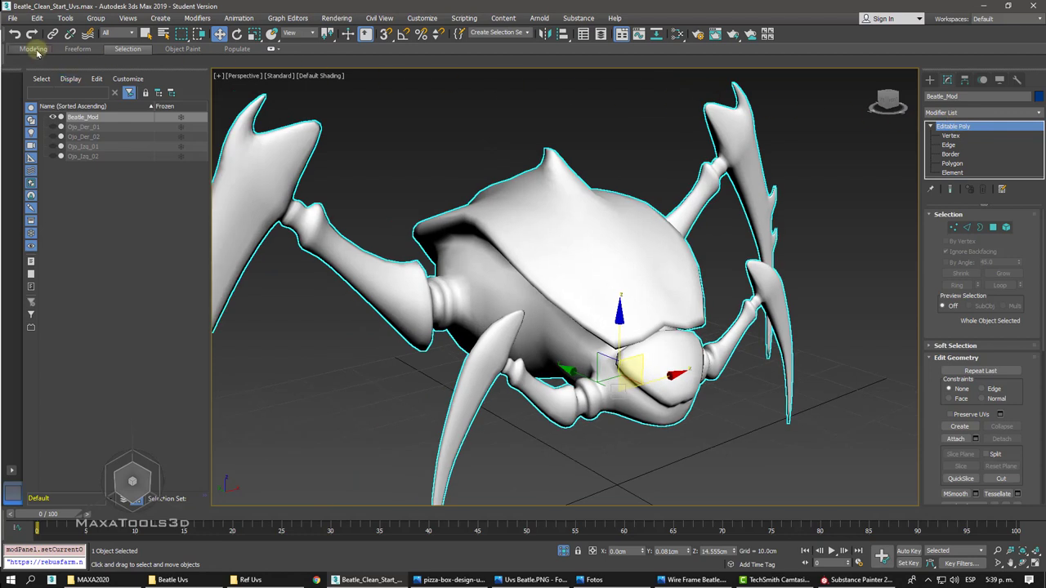
# - Apply Smooth to the entire beetle from the Modeling ribbon's Properties panel
pyautogui.click(34, 49)
pyautogui.click(263, 60)
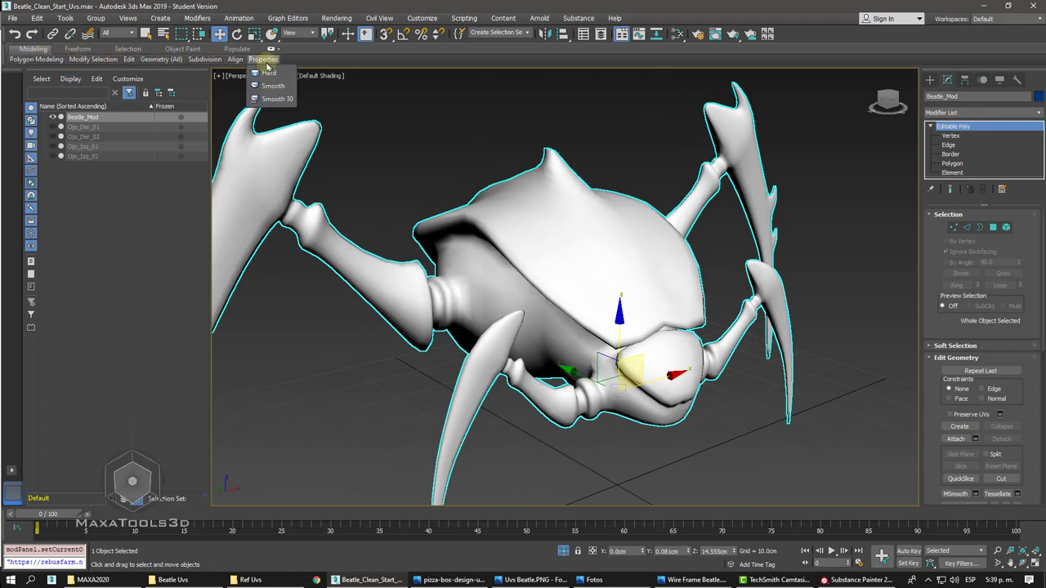
pyautogui.click(266, 86)
pyautogui.click(265, 78)
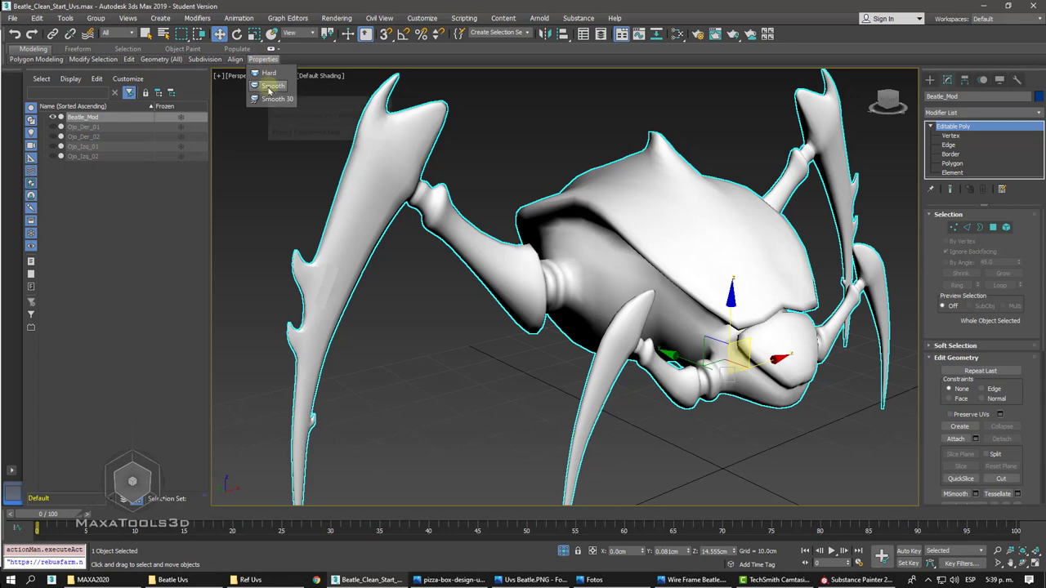
pyautogui.click(426, 366)
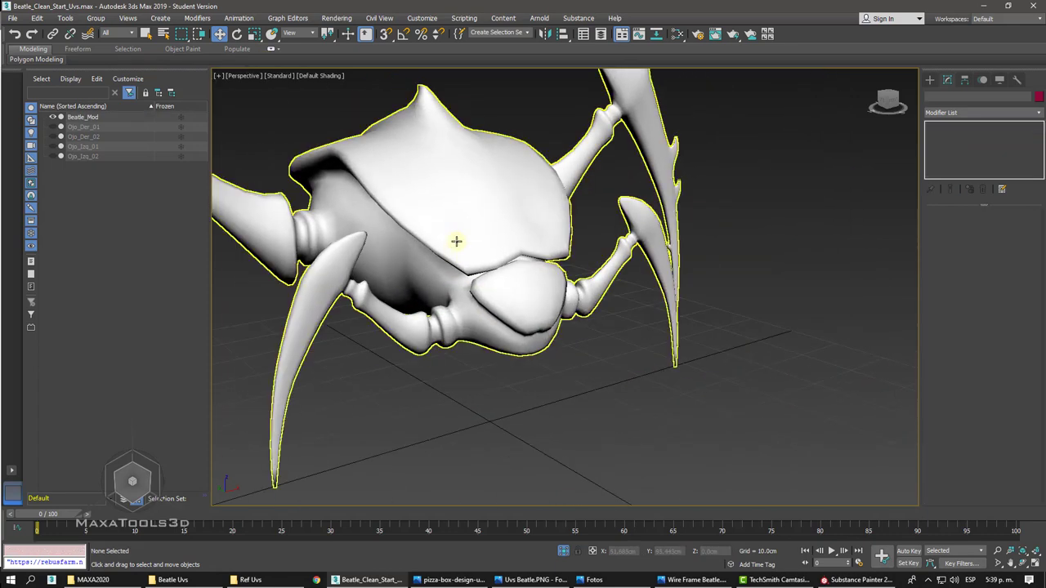
pyautogui.click(459, 240)
# - At Polygon level, assign smoothing group 1 and select all the beetle's polygons
pyautogui.click(953, 163)
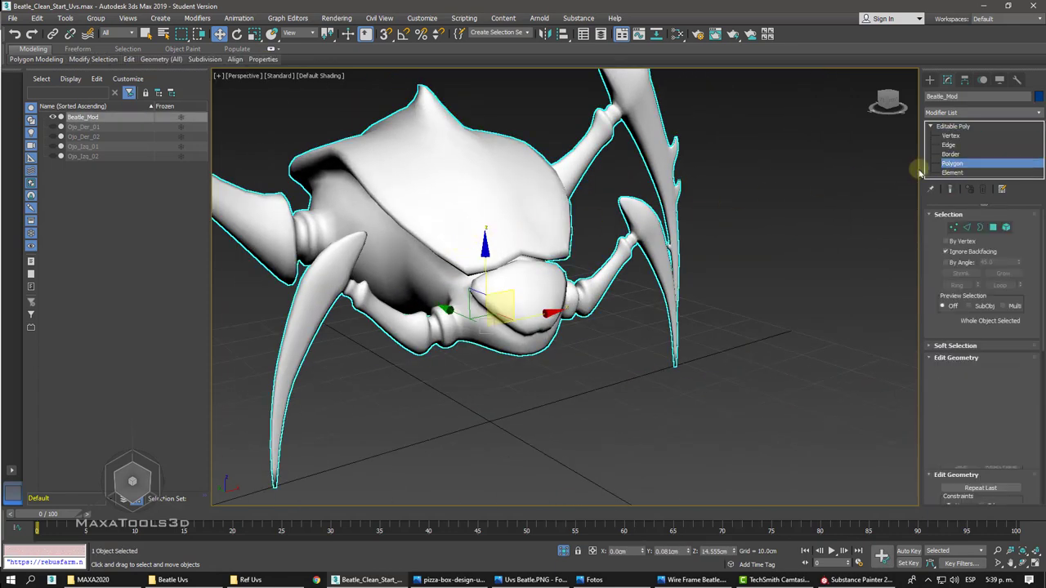
pyautogui.click(473, 223)
pyautogui.moveTo(933, 325); pyautogui.dragTo(894, 42)
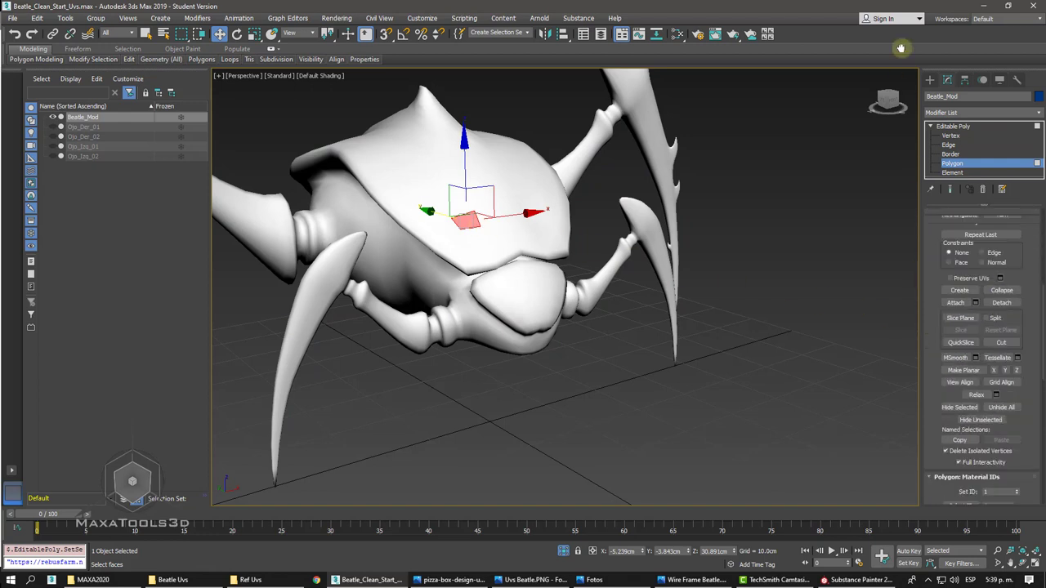
pyautogui.moveTo(947, 381); pyautogui.dragTo(895, 174)
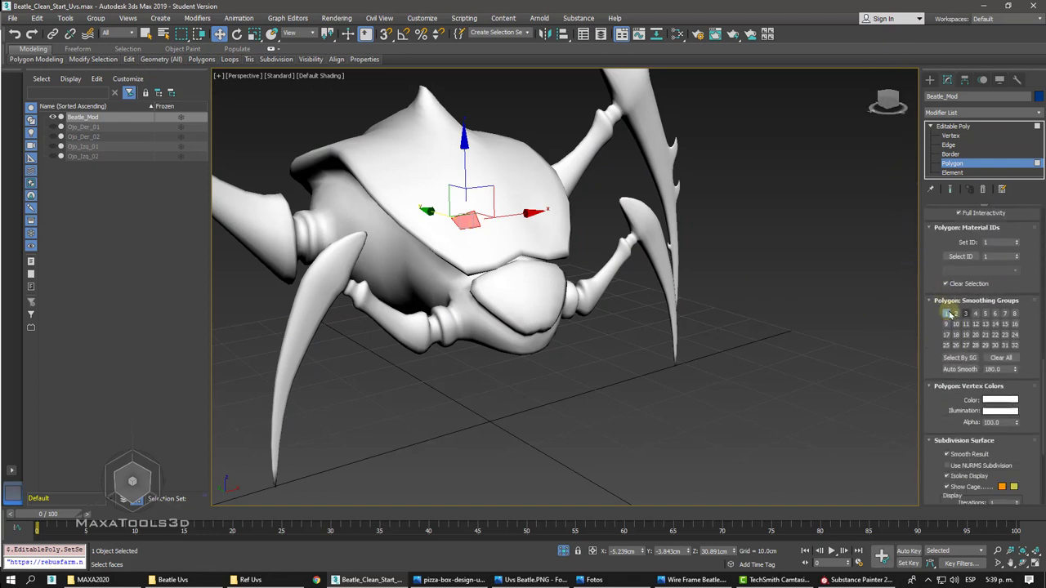
pyautogui.click(948, 314)
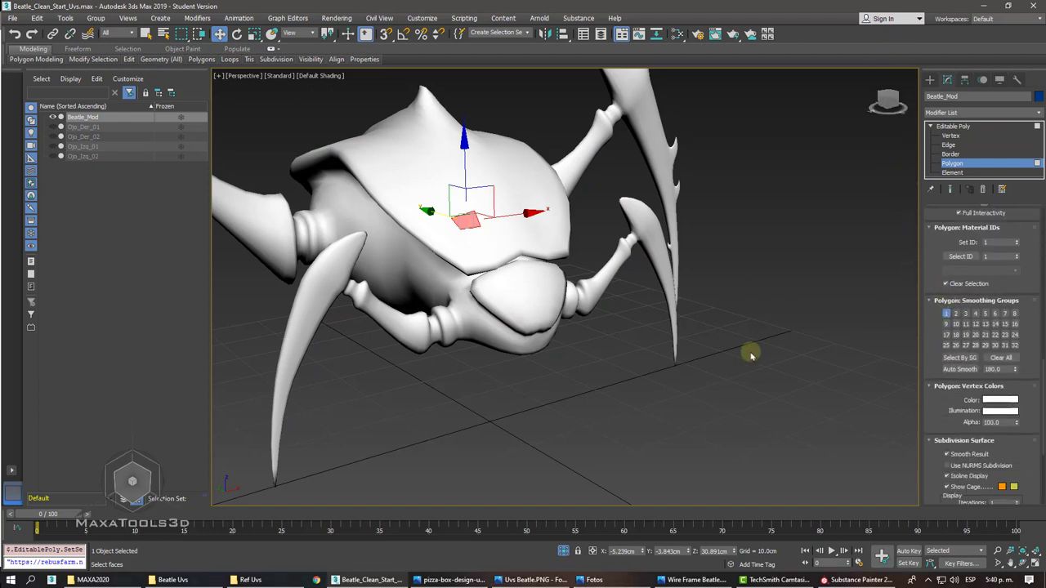
pyautogui.hotkey('ctrl', 'a')
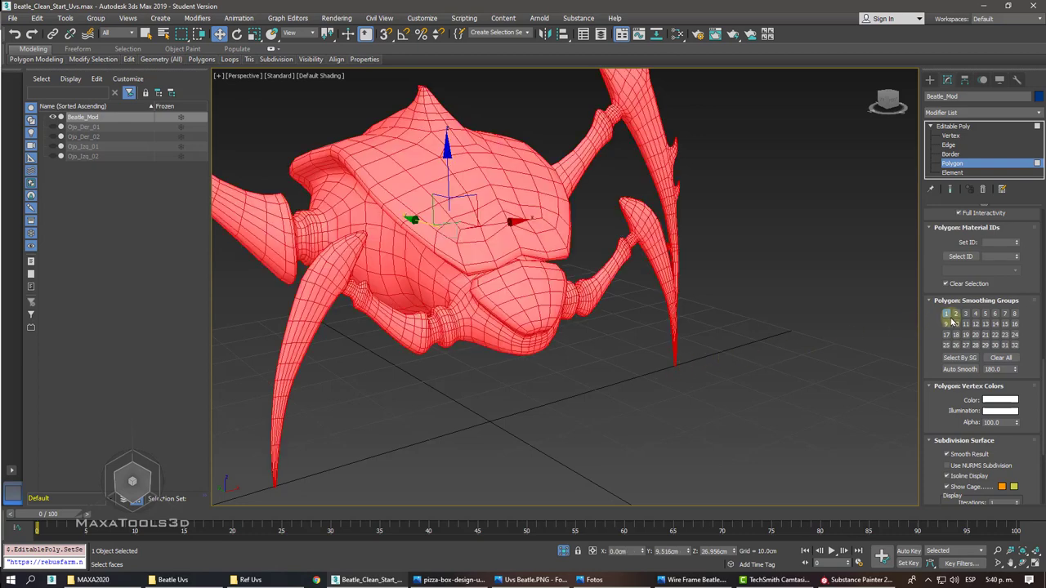
# - Inspect the shell-edge polygons by selecting adjacent faces around the head
pyautogui.click(673, 392)
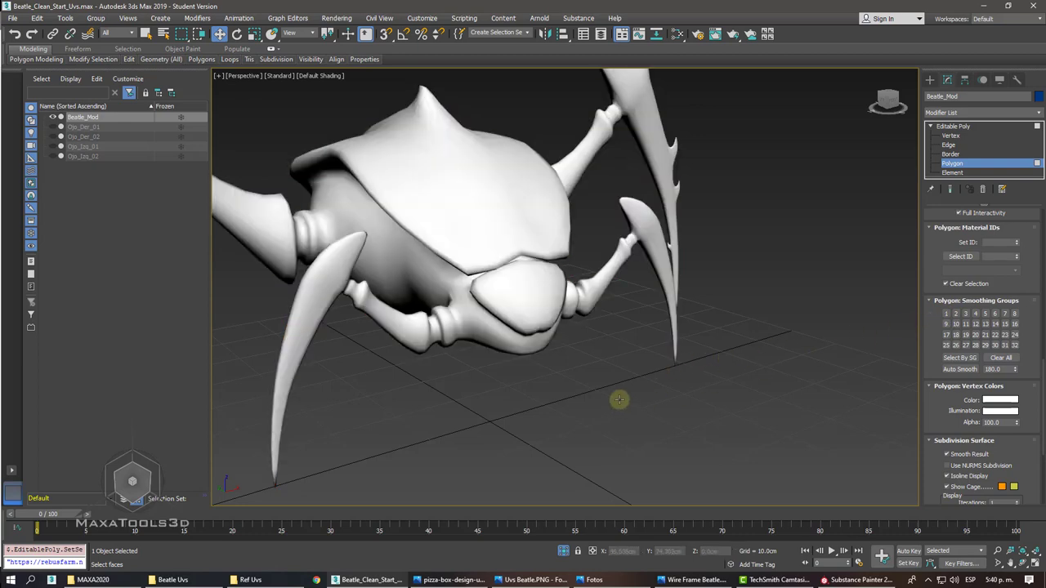
pyautogui.scroll(5, 471, 243)
pyautogui.click(474, 239)
pyautogui.keyDown('ctrl'); pyautogui.click(524, 226); pyautogui.keyUp('ctrl')
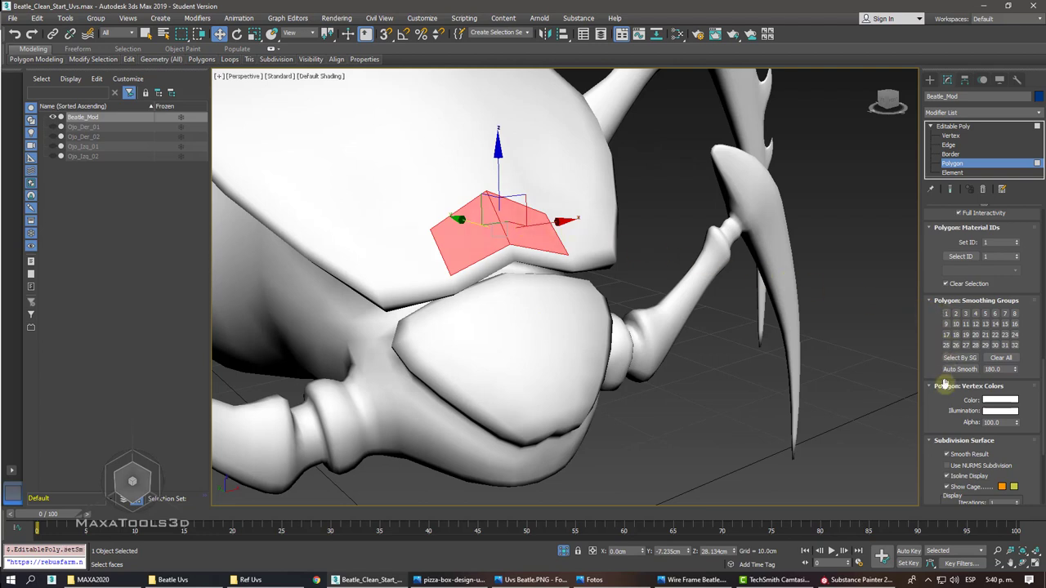
pyautogui.click(741, 434)
pyautogui.keyDown('alt'); pyautogui.moveTo(740, 434); pyautogui.dragTo(519, 263, button='middle'); pyautogui.keyUp('alt')
pyautogui.click(518, 263)
# - Check the shell rim with edge lines toggled on and off, then return to Editable Poly
pyautogui.press('F4')
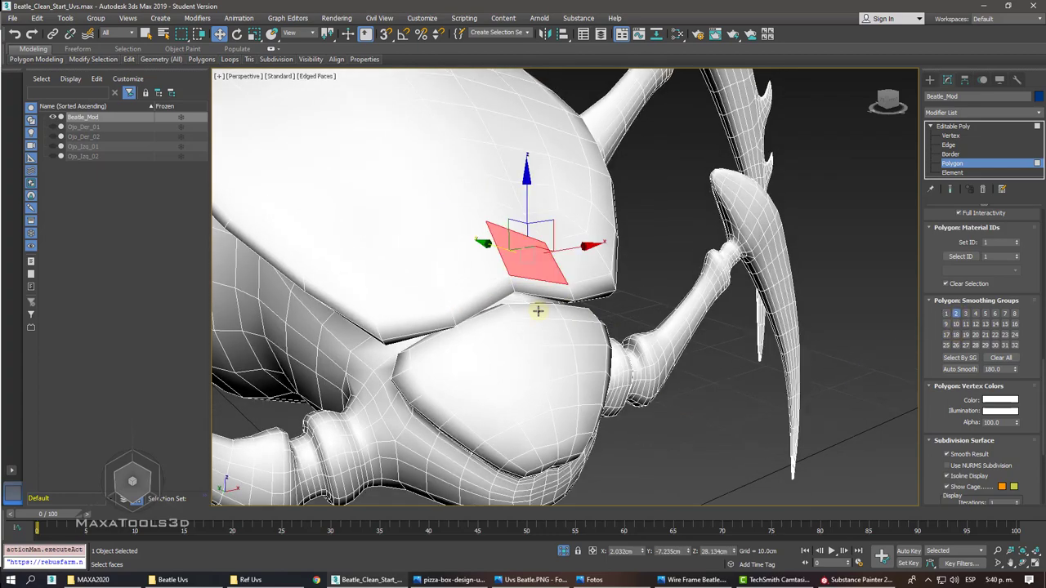
pyautogui.keyDown('alt'); pyautogui.moveTo(537, 308); pyautogui.dragTo(494, 262, button='middle'); pyautogui.keyUp('alt')
pyautogui.press('F4')
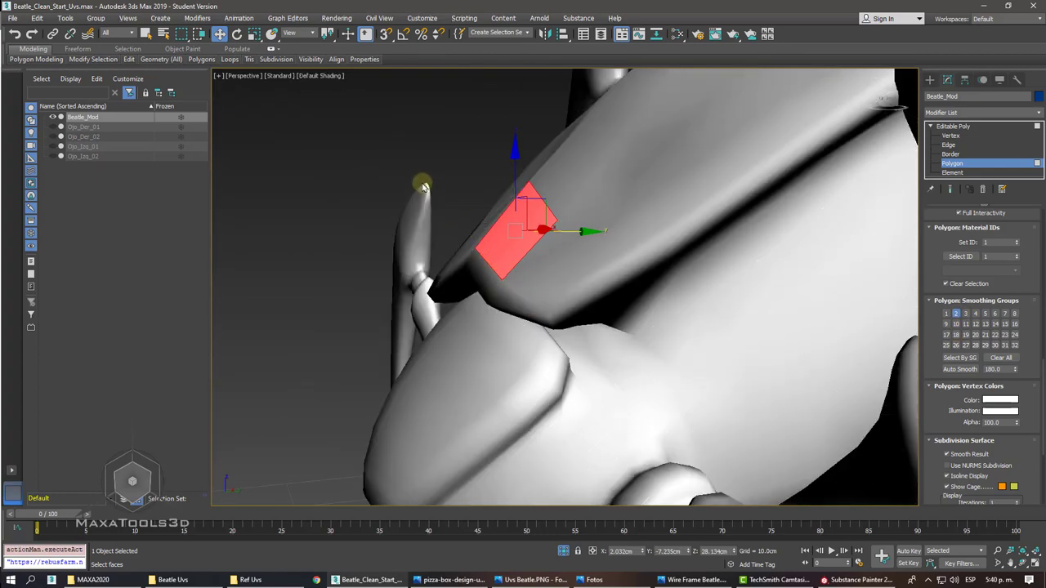
pyautogui.click(420, 184)
pyautogui.keyDown('alt'); pyautogui.moveTo(420, 184); pyautogui.dragTo(420, 180, button='middle'); pyautogui.keyUp('alt')
pyautogui.scroll(-1, 420, 182)
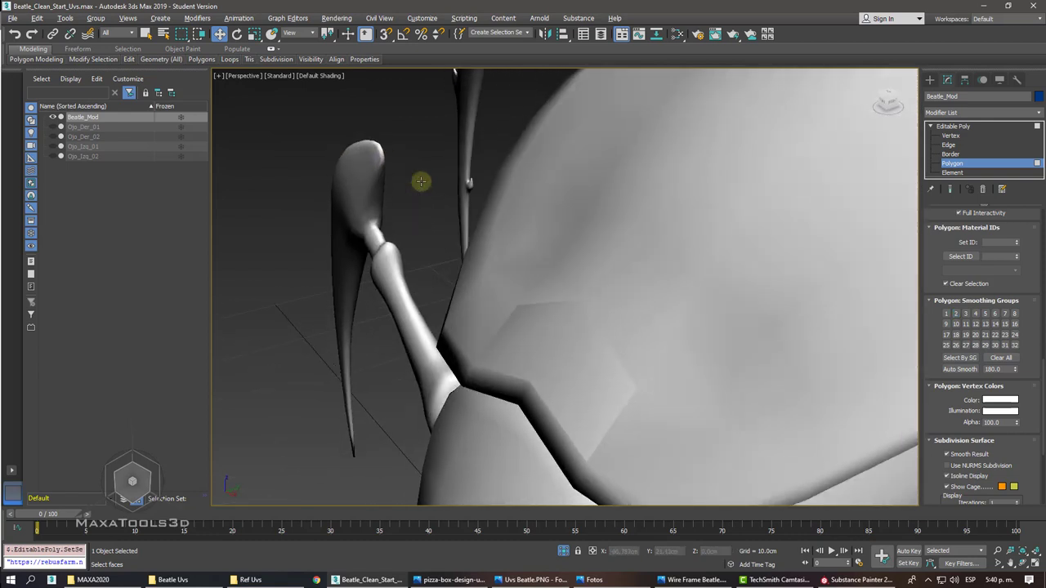
pyautogui.scroll(2, 455, 322)
pyautogui.scroll(2, 455, 330)
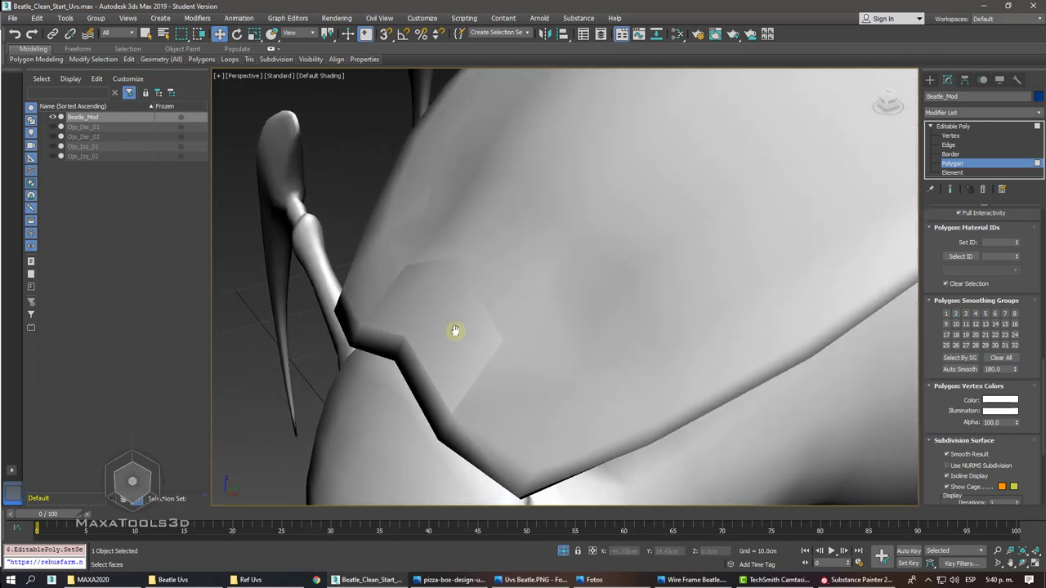
pyautogui.doubleClick(455, 330)
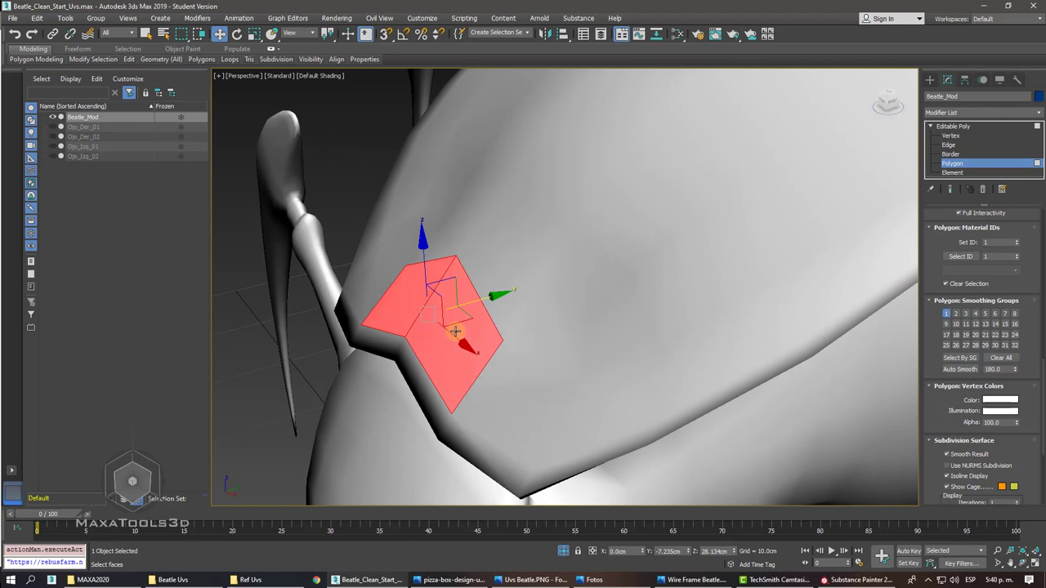
pyautogui.scroll(-3, 455, 330)
pyautogui.click(953, 126)
# - Switch to Front view and End Isolate so the four eye objects reappear
pyautogui.click(869, 85)
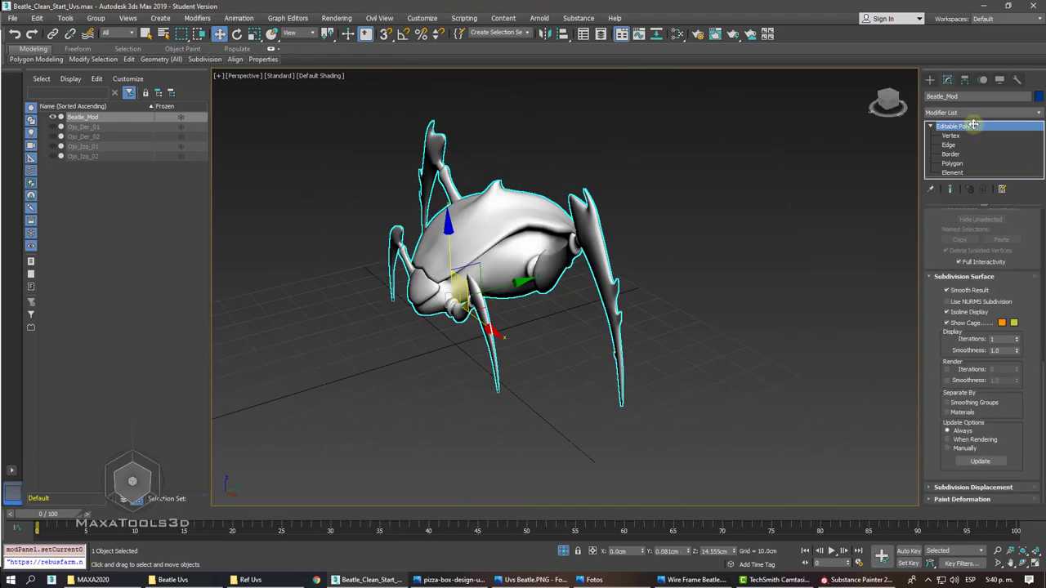
pyautogui.keyDown('alt'); pyautogui.moveTo(664, 250); pyautogui.dragTo(517, 307, button='middle'); pyautogui.keyUp('alt')
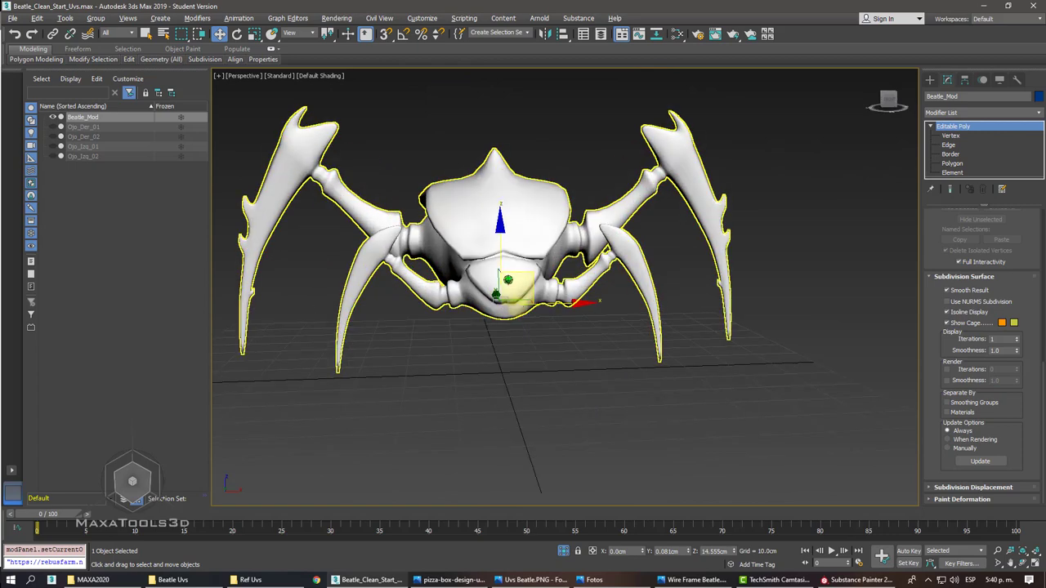
pyautogui.keyDown('alt'); pyautogui.moveTo(517, 306); pyautogui.dragTo(509, 302, button='middle'); pyautogui.keyUp('alt')
pyautogui.scroll(2, 509, 303)
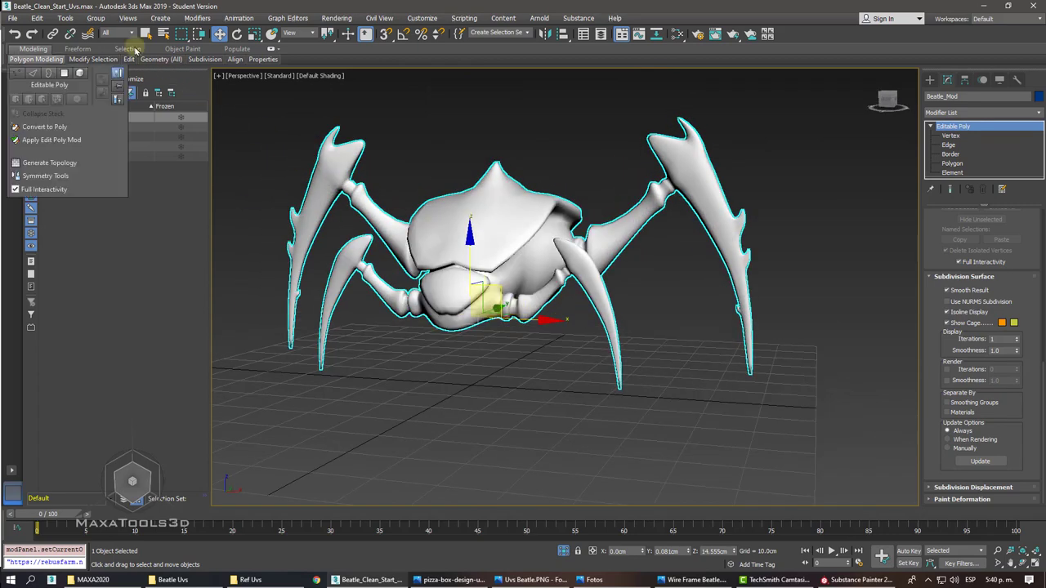
pyautogui.click(133, 49)
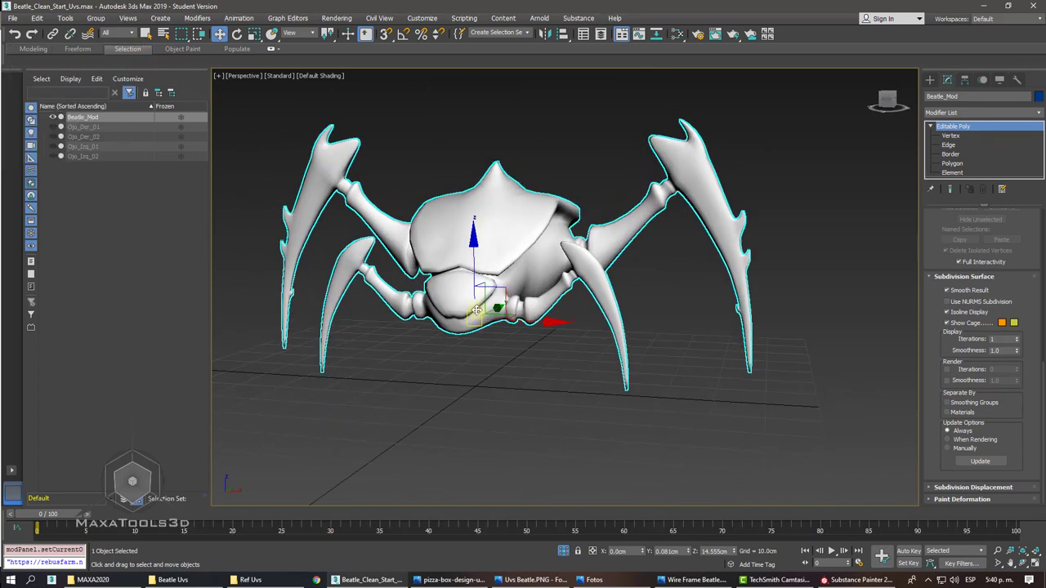
pyautogui.press('f')
pyautogui.press('z')
pyautogui.click(563, 393)
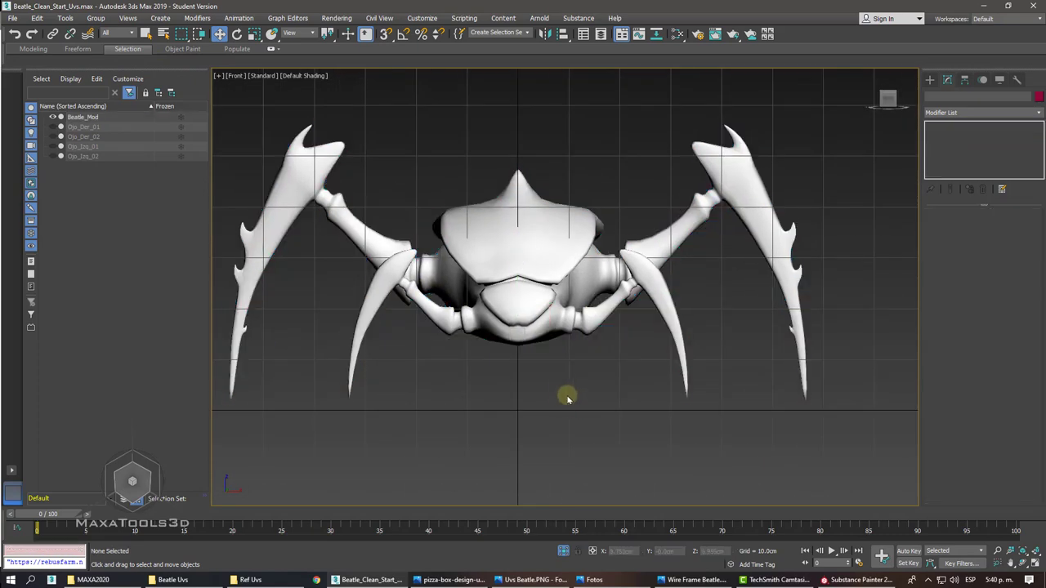
pyautogui.rightClick(563, 380)
pyautogui.press('Escape')
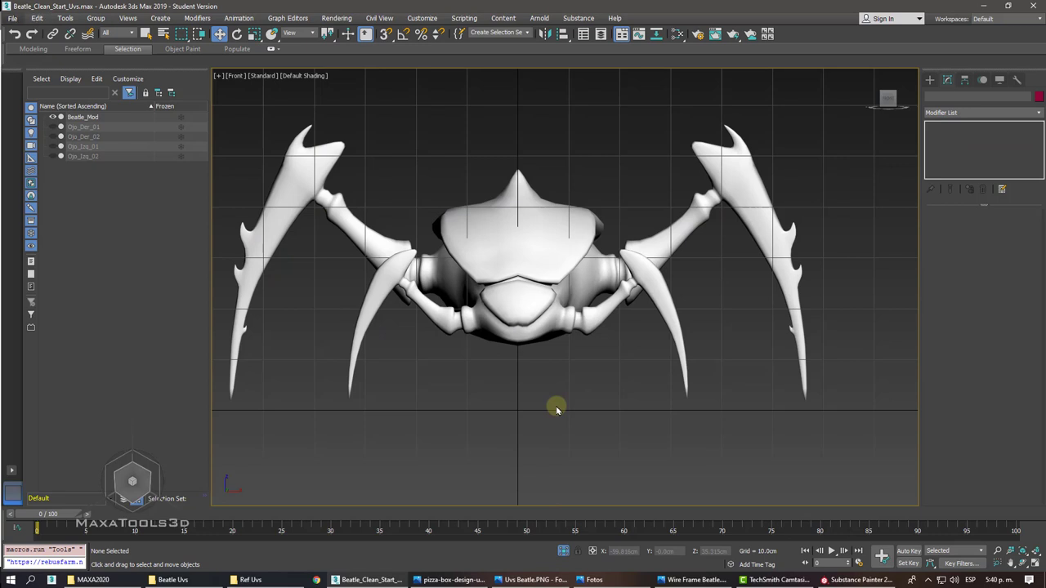
pyautogui.click(562, 550)
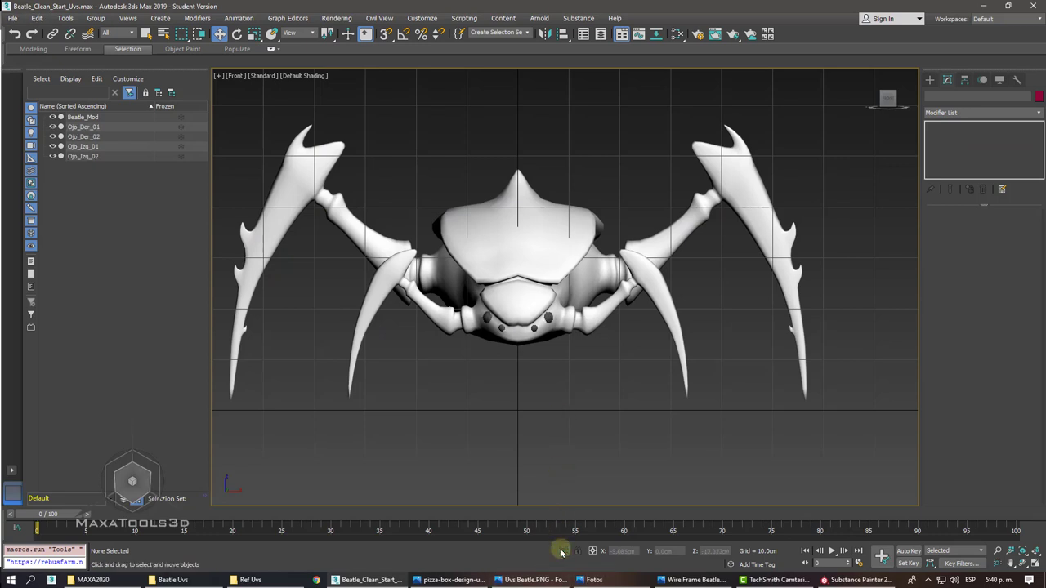
# - Save Beetle_Clean_Start_Uvs.max and select the right eye object Ojo_Der_01
pyautogui.click(12, 18)
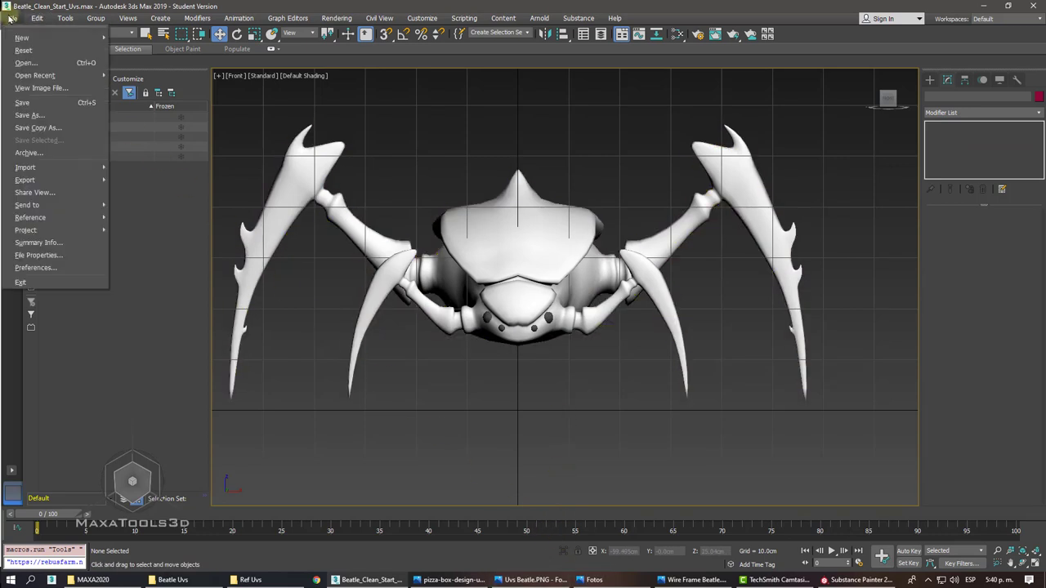
pyautogui.click(28, 104)
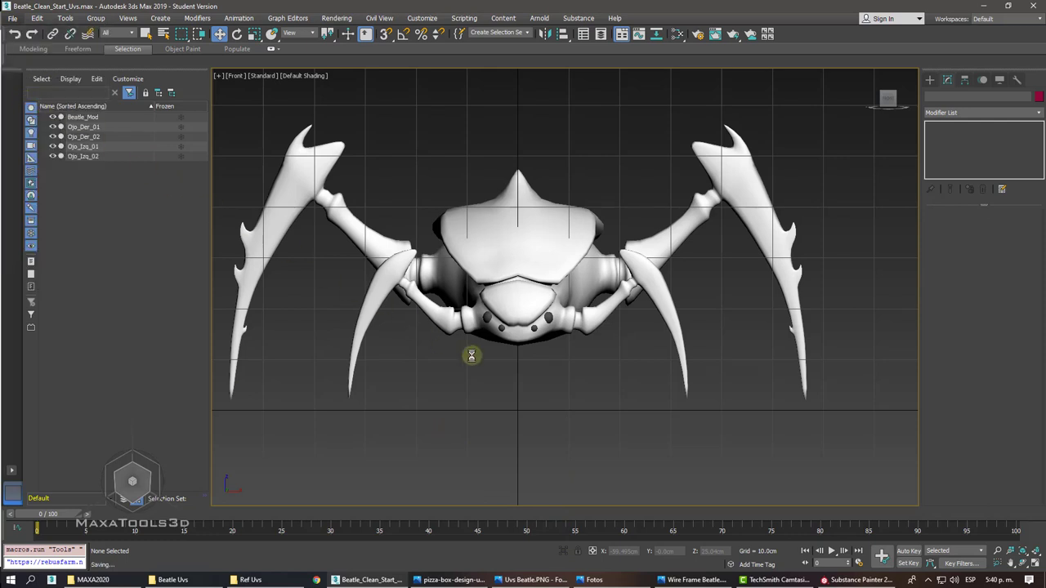
pyautogui.click(487, 317)
# - Isolate Ojo_Der_01 with Alt+Q and add an Unwrap UVW modifier to it
pyautogui.press('p')
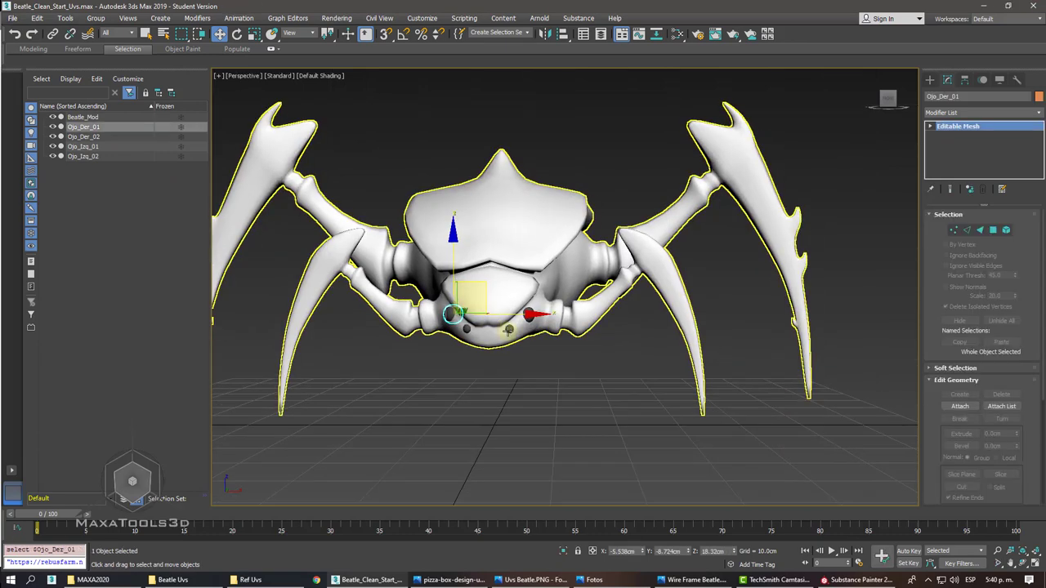
pyautogui.hotkey('alt', 'q')
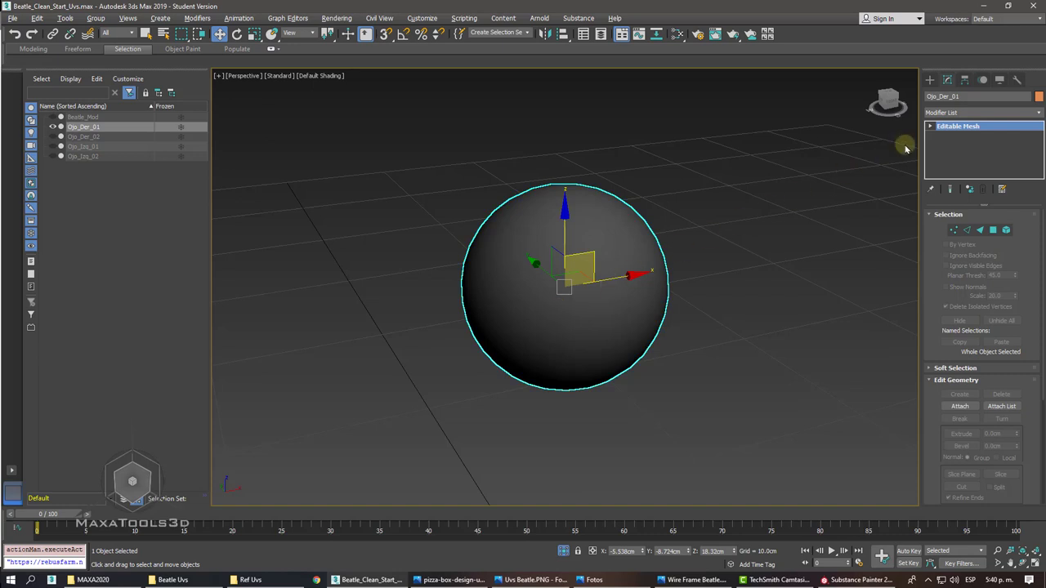
pyautogui.click(971, 118)
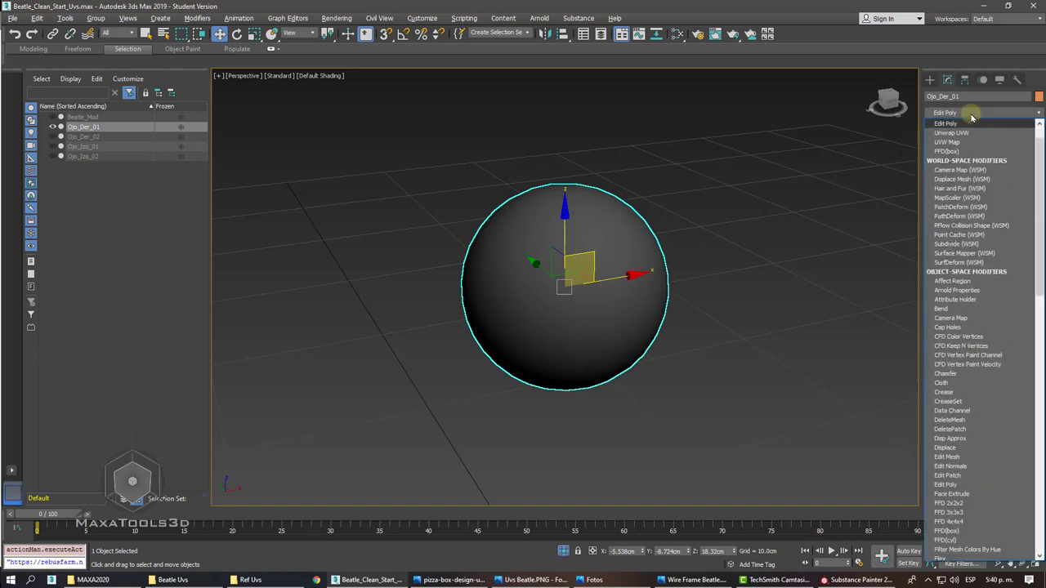
pyautogui.press('u')
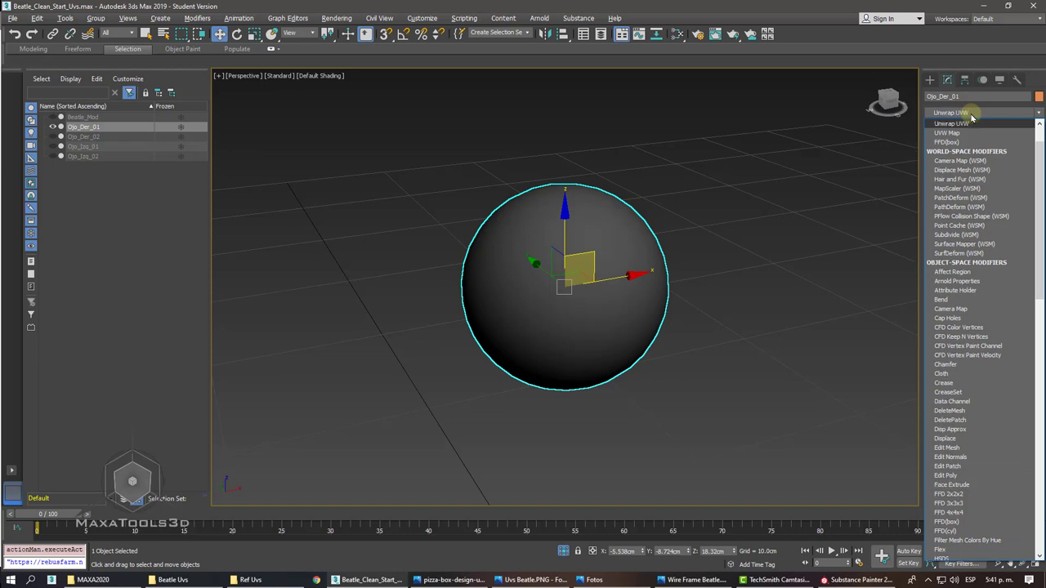
pyautogui.scroll(1, 971, 122)
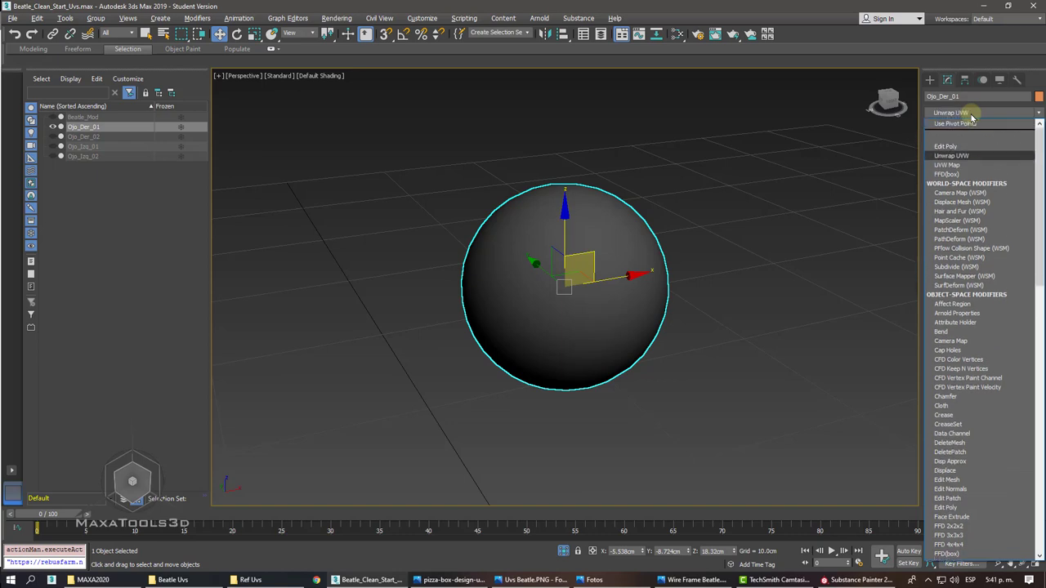
pyautogui.click(787, 238)
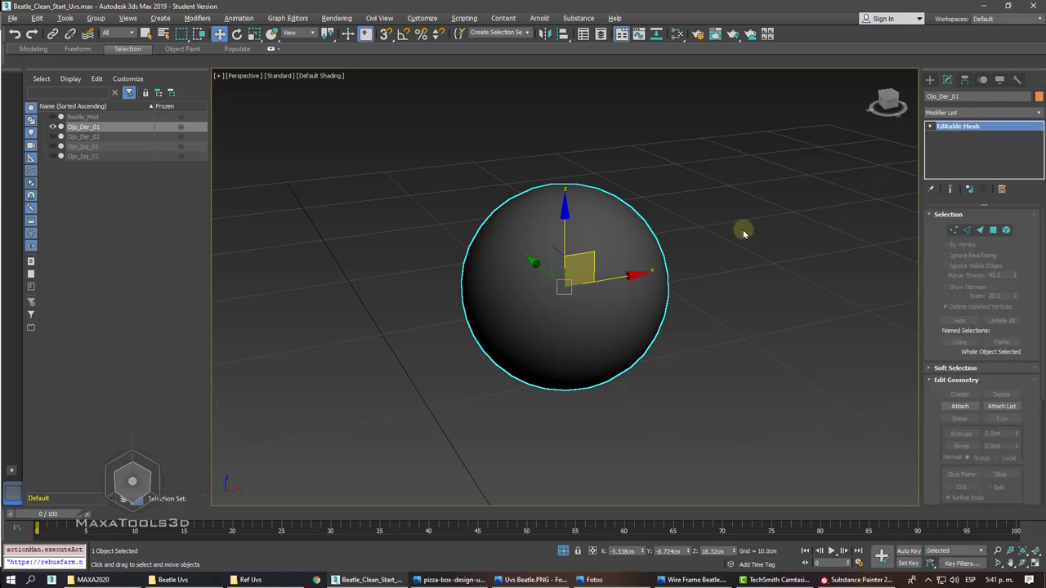
pyautogui.write('x')
pyautogui.write('un')
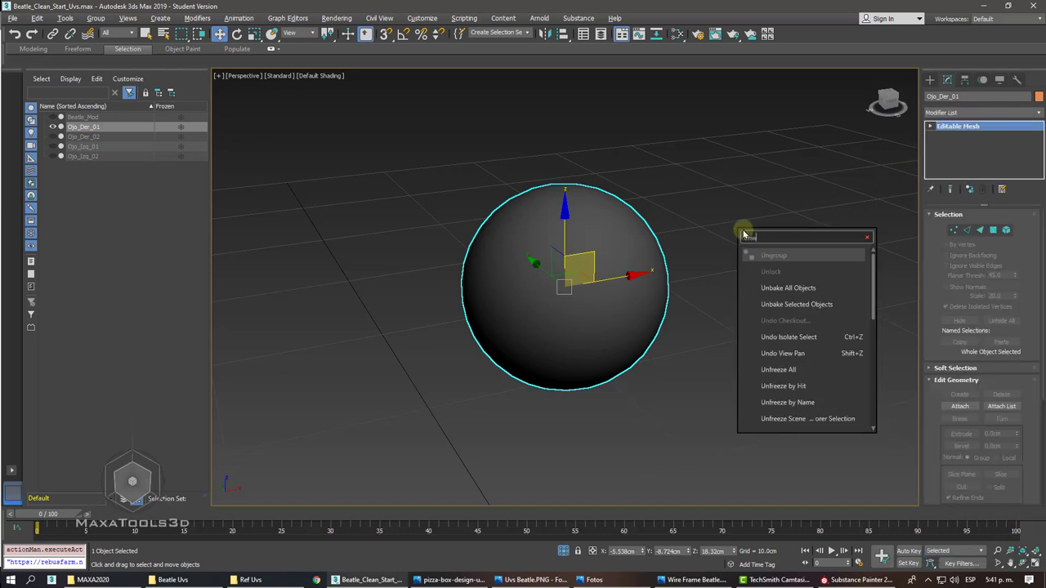
pyautogui.write('r')
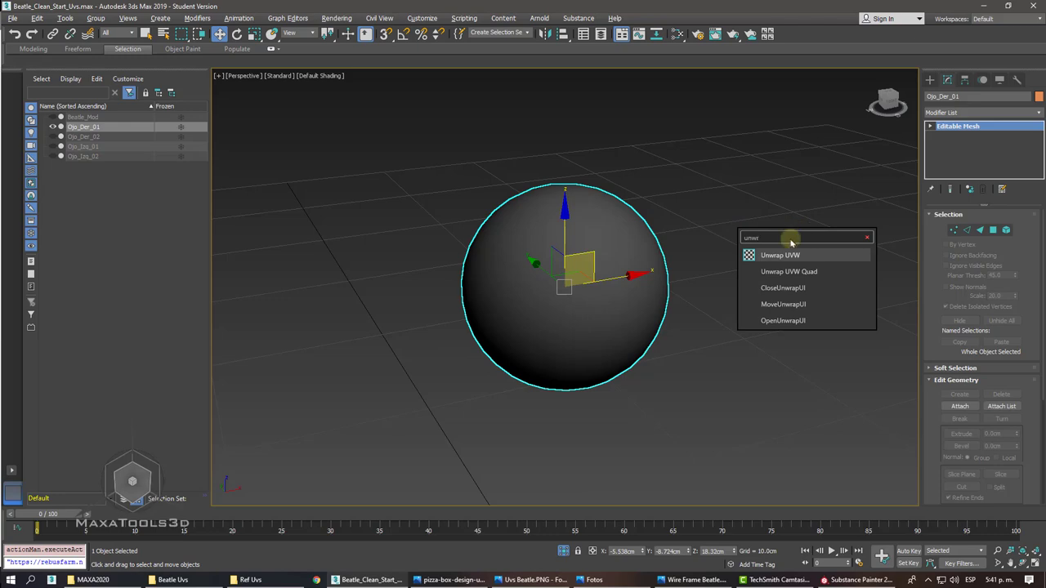
pyautogui.click(778, 254)
# - Activate the Unwrap UVW modifier and turn off the Map Seams display
pyautogui.keyDown('alt'); pyautogui.moveTo(779, 253); pyautogui.dragTo(790, 171, button='middle'); pyautogui.keyUp('alt')
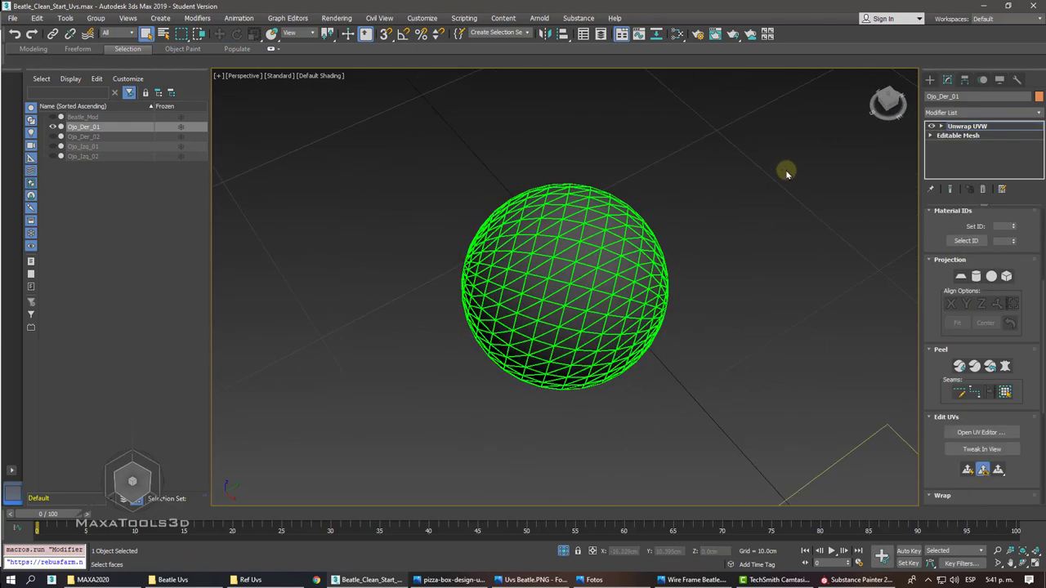
pyautogui.click(941, 127)
pyautogui.click(952, 128)
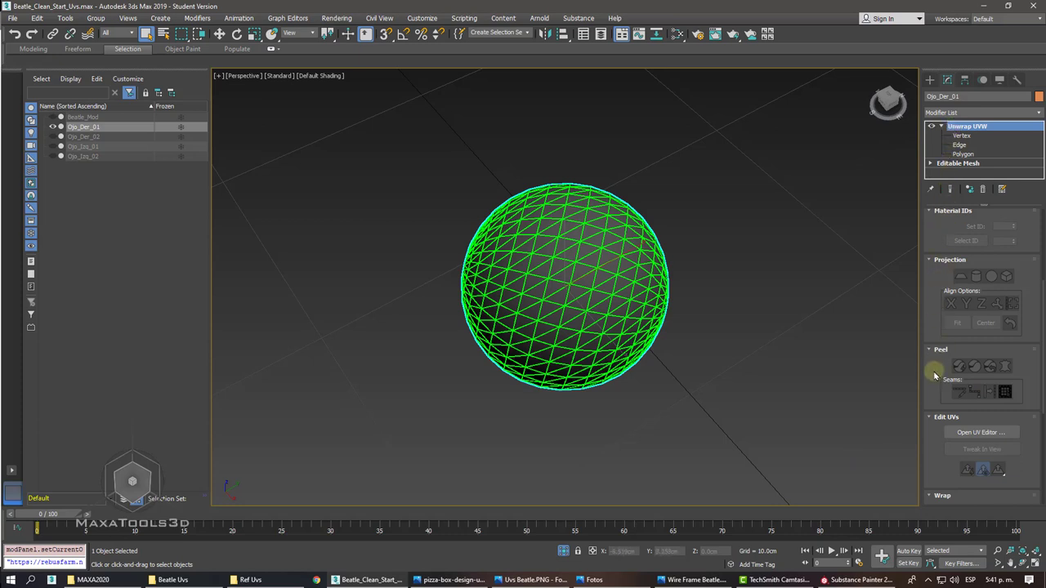
pyautogui.moveTo(934, 363); pyautogui.dragTo(914, 130)
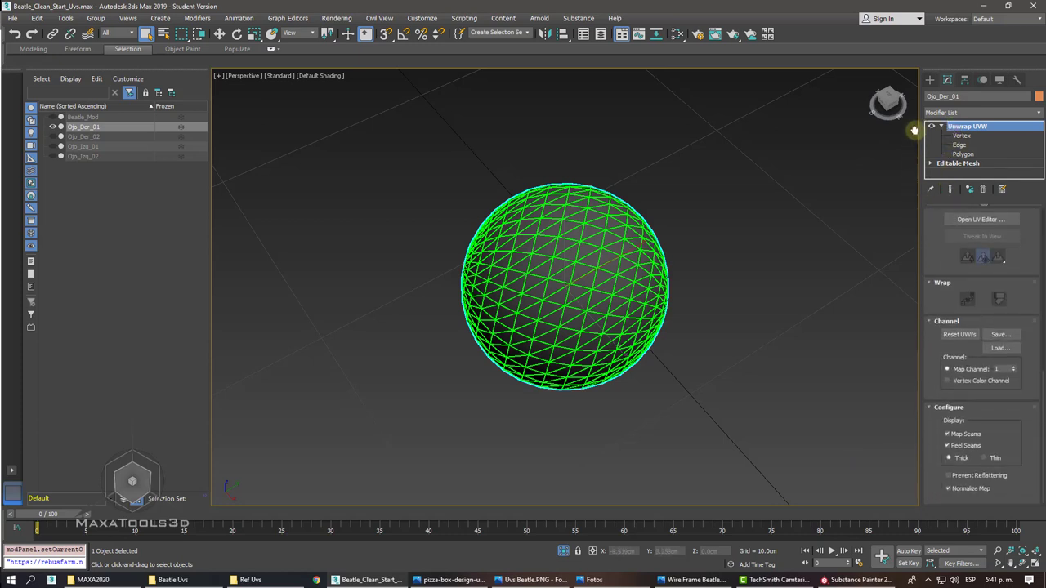
pyautogui.click(948, 434)
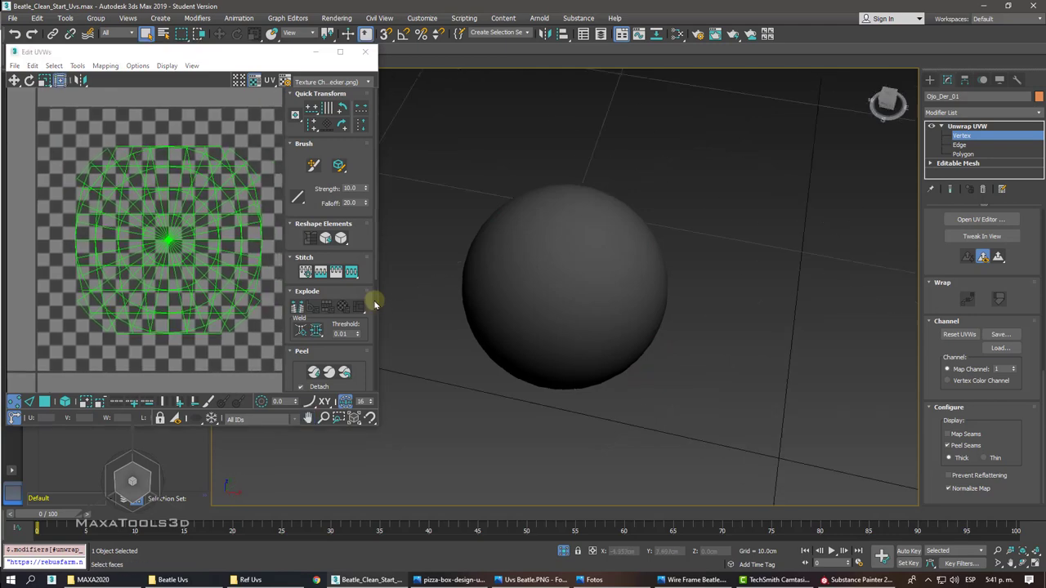
# - Exit isolation, switch to wireframe, and select a vertical edge loop on Ojo_Der_01 at Edge level
pyautogui.press('F4')
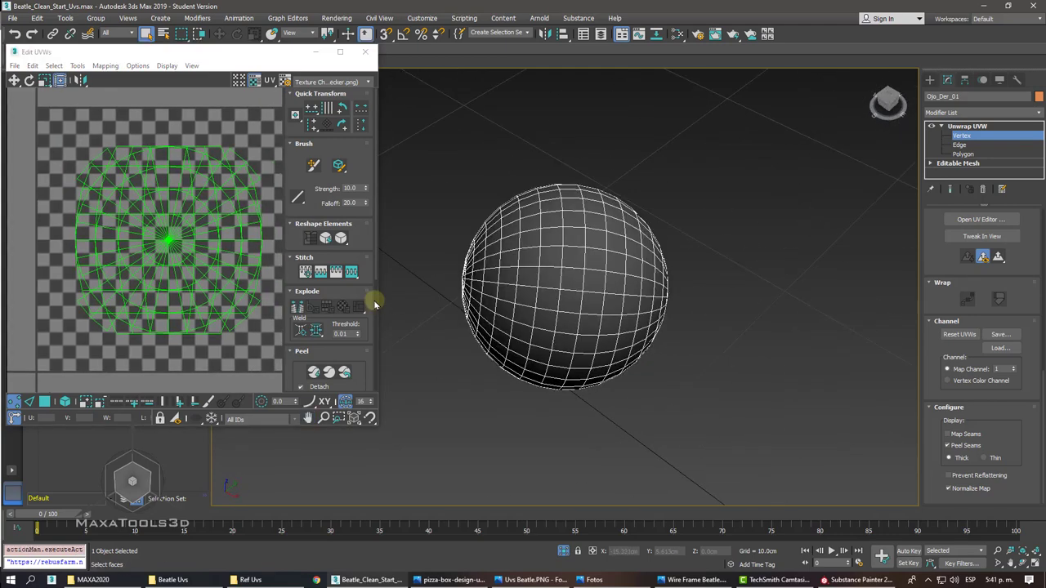
pyautogui.click(564, 551)
pyautogui.press('z')
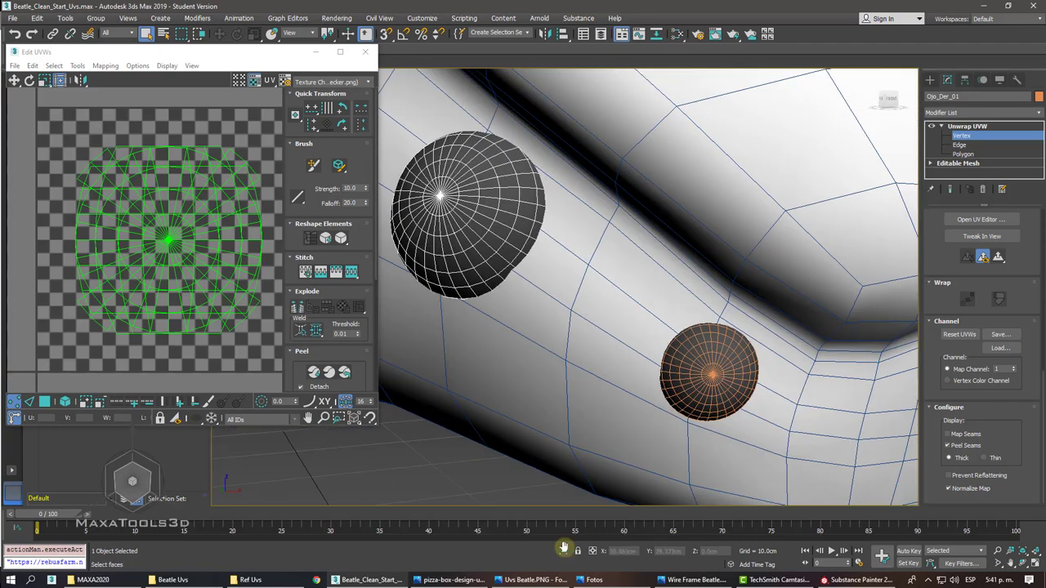
pyautogui.keyDown('alt'); pyautogui.moveTo(540, 425); pyautogui.dragTo(516, 275, button='middle'); pyautogui.keyUp('alt')
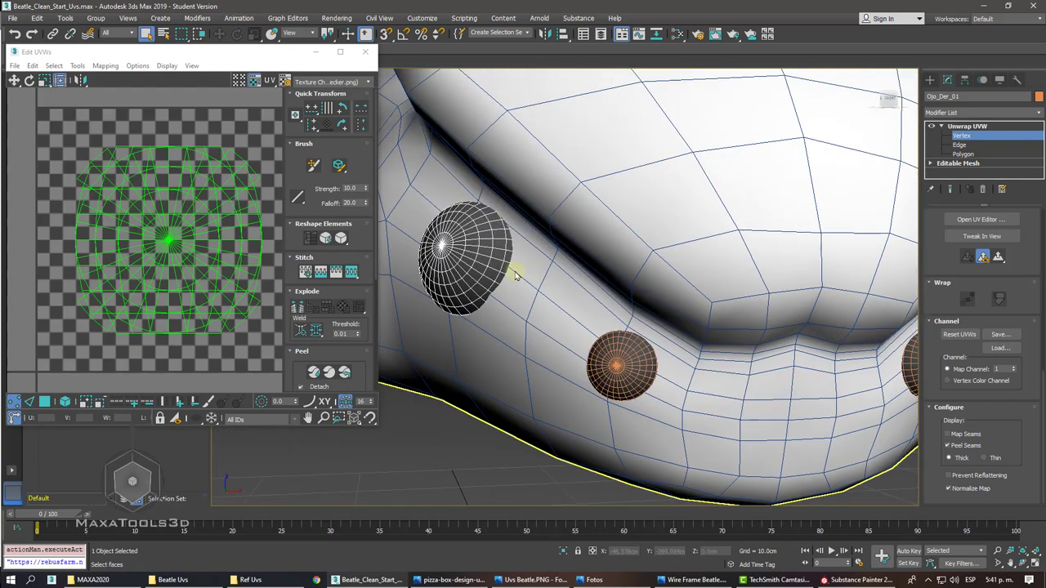
pyautogui.press('F3')
pyautogui.scroll(3, 516, 275)
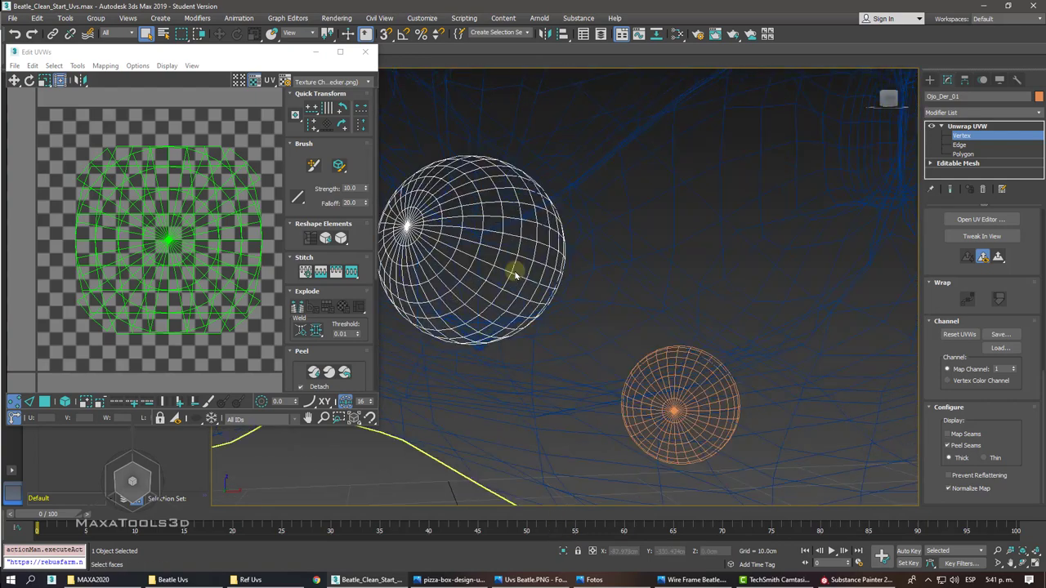
pyautogui.click(961, 145)
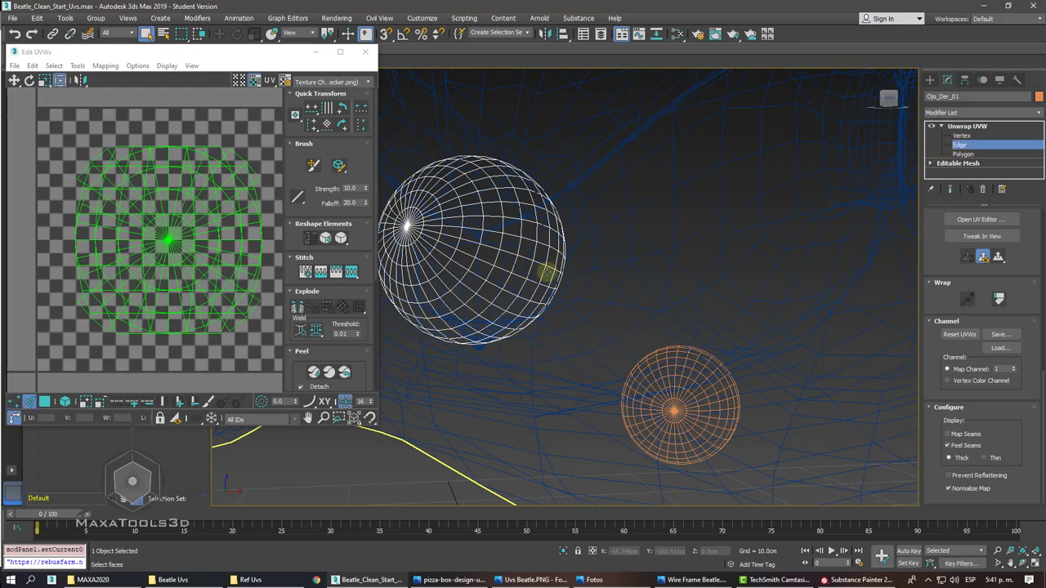
pyautogui.doubleClick(541, 272)
pyautogui.keyDown('alt'); pyautogui.moveTo(542, 272); pyautogui.dragTo(543, 273, button='middle'); pyautogui.keyUp('alt')
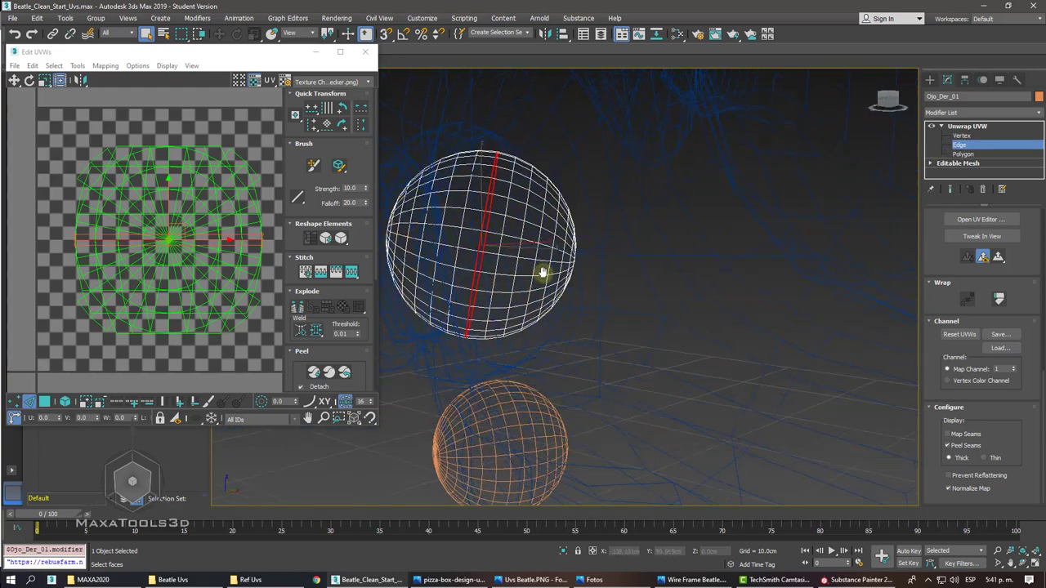
pyautogui.scroll(2, 981, 250)
# - Convert the selected vertical edge loop into a seam with Convert Edge Selection To Seams
pyautogui.click(984, 255)
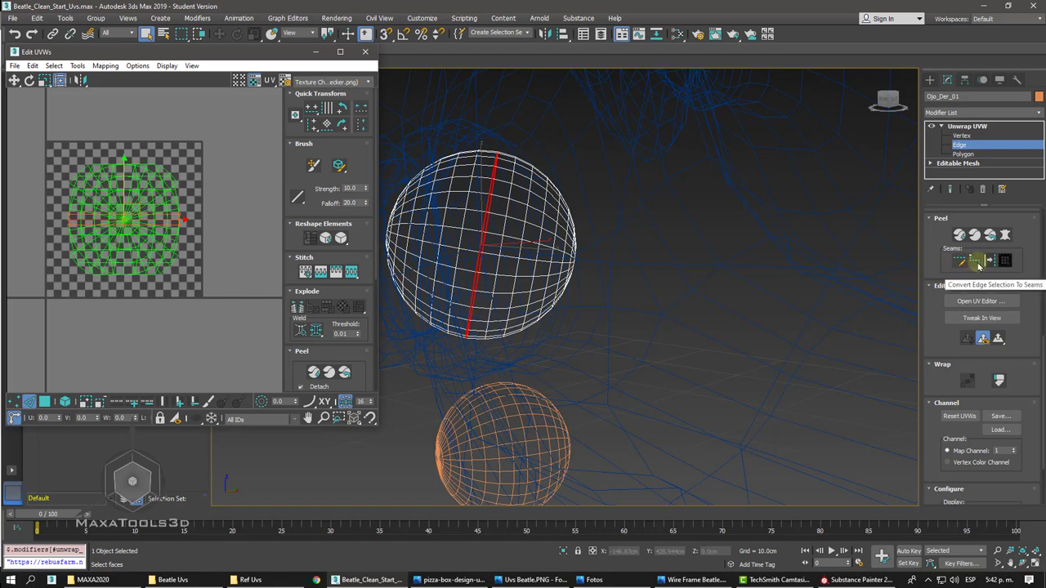
pyautogui.click(988, 261)
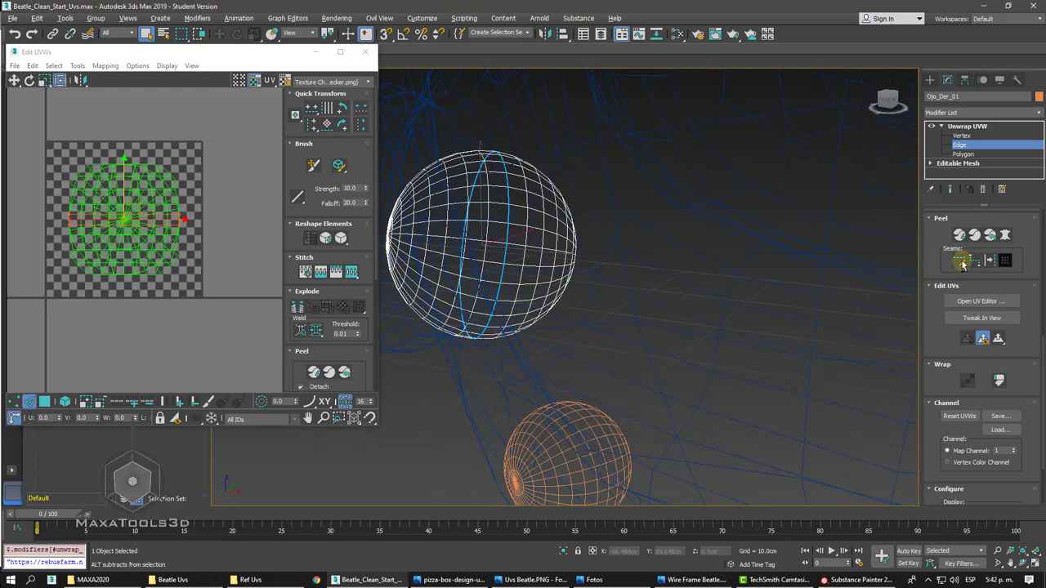
pyautogui.moveTo(572, 246)
pyautogui.keyDown('alt'); pyautogui.mouseDown(button='middle')
pyautogui.moveTo(624, 236)
pyautogui.moveTo(518, 231)
pyautogui.moveTo(553, 237)
pyautogui.mouseUp(button='middle'); pyautogui.keyUp('alt')
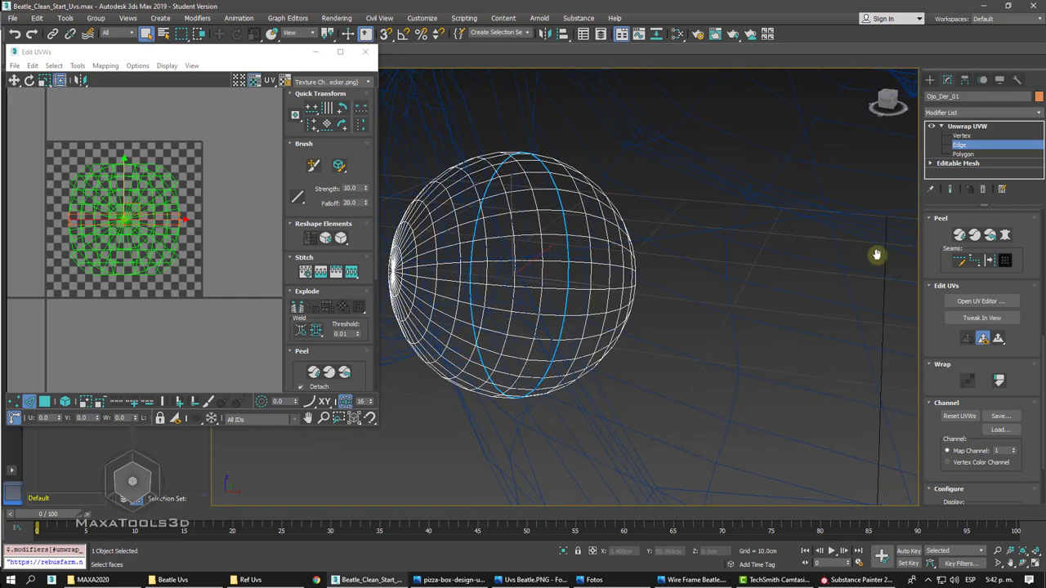
# - At Polygon level, pick a face on the eye sphere and expand the selection to the seam
pyautogui.click(965, 154)
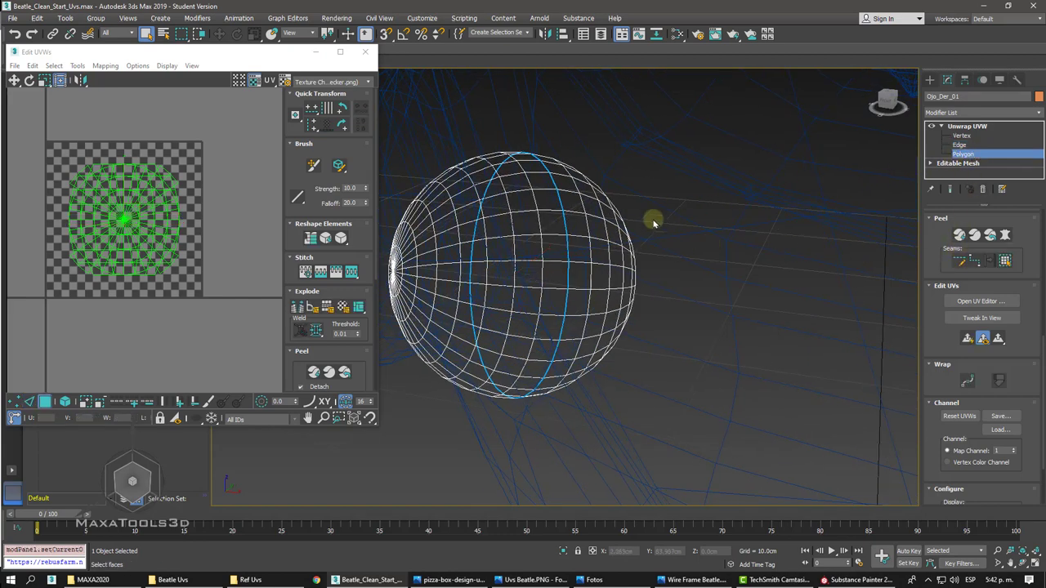
pyautogui.click(463, 257)
pyautogui.moveTo(463, 257)
pyautogui.keyDown('alt'); pyautogui.mouseDown(button='middle')
pyautogui.moveTo(623, 275)
pyautogui.moveTo(525, 269)
pyautogui.mouseUp(button='middle'); pyautogui.keyUp('alt')
pyautogui.click(622, 274)
pyautogui.click(485, 266)
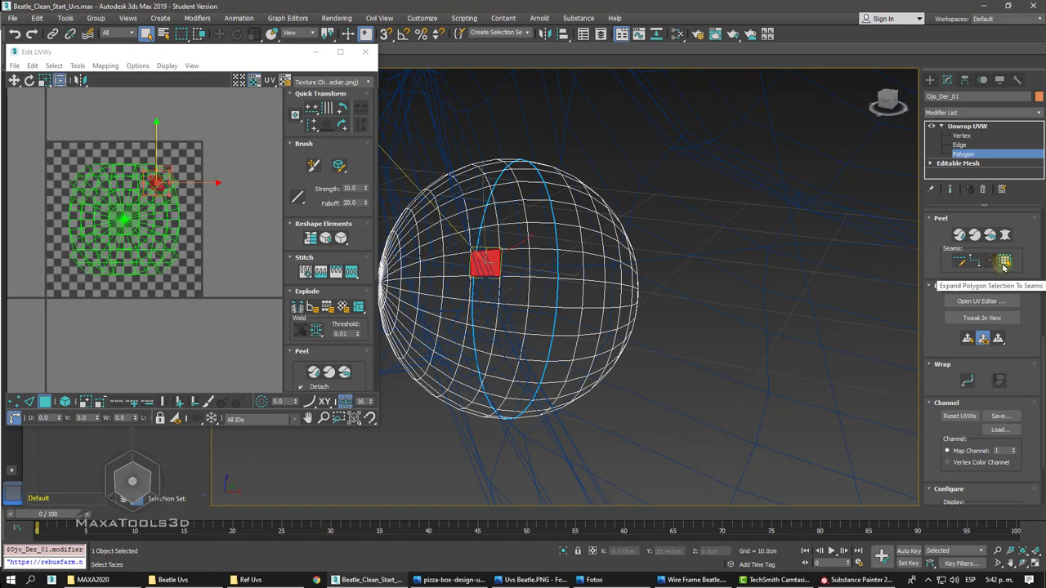
pyautogui.click(1004, 261)
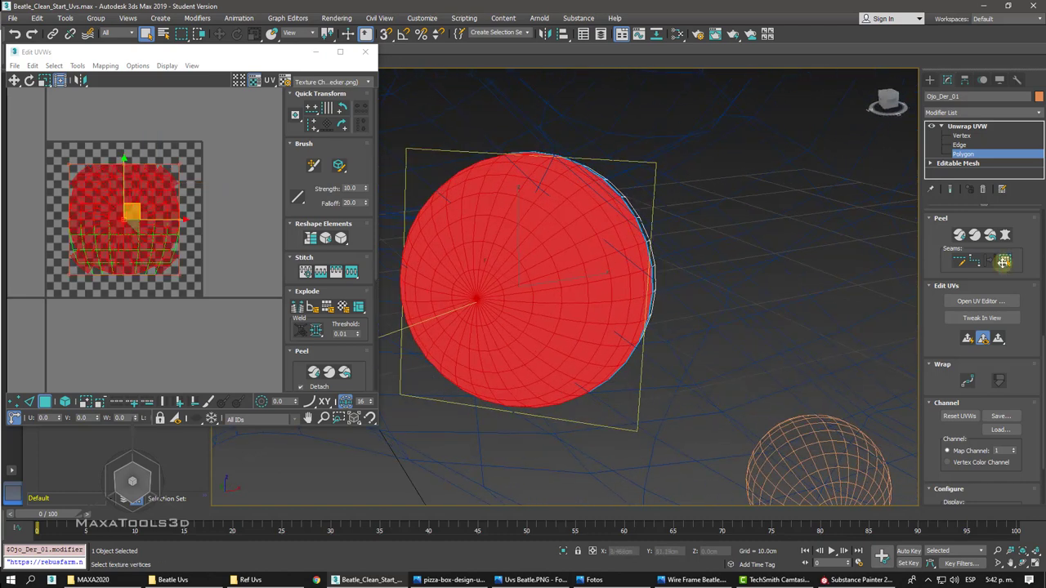
# - Quick Peel the selected hemisphere into one flattened UV shell and reselect its faces
pyautogui.click(959, 234)
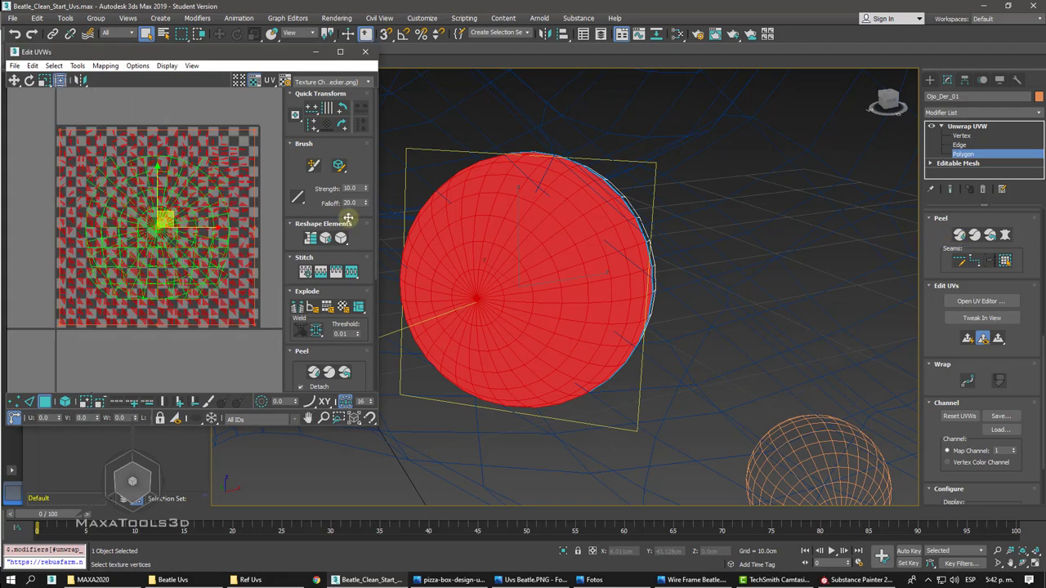
pyautogui.click(183, 332)
pyautogui.scroll(3, 185, 333)
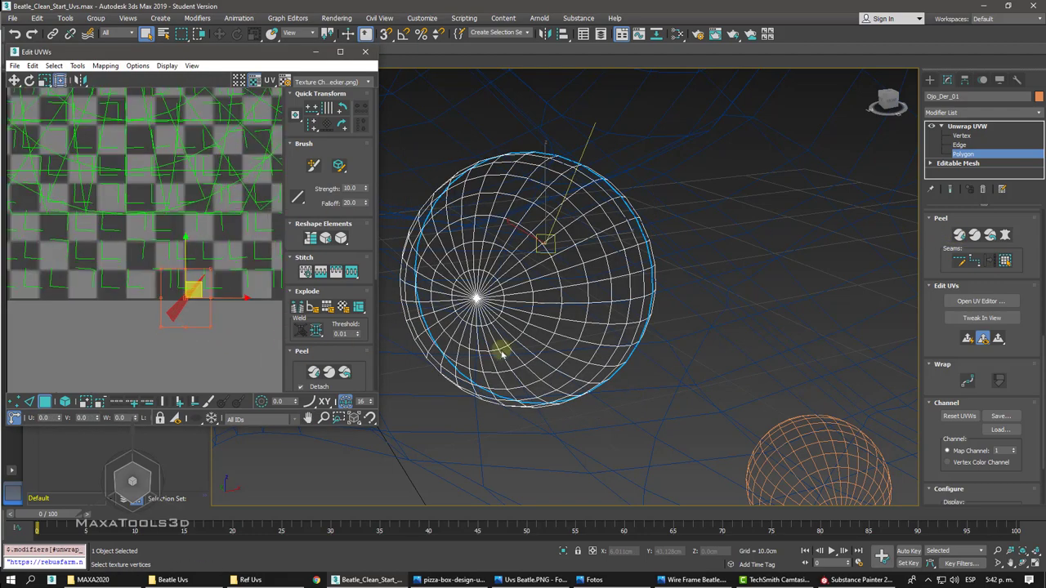
pyautogui.scroll(-3, 565, 352)
pyautogui.scroll(3, 568, 353)
pyautogui.click(568, 353)
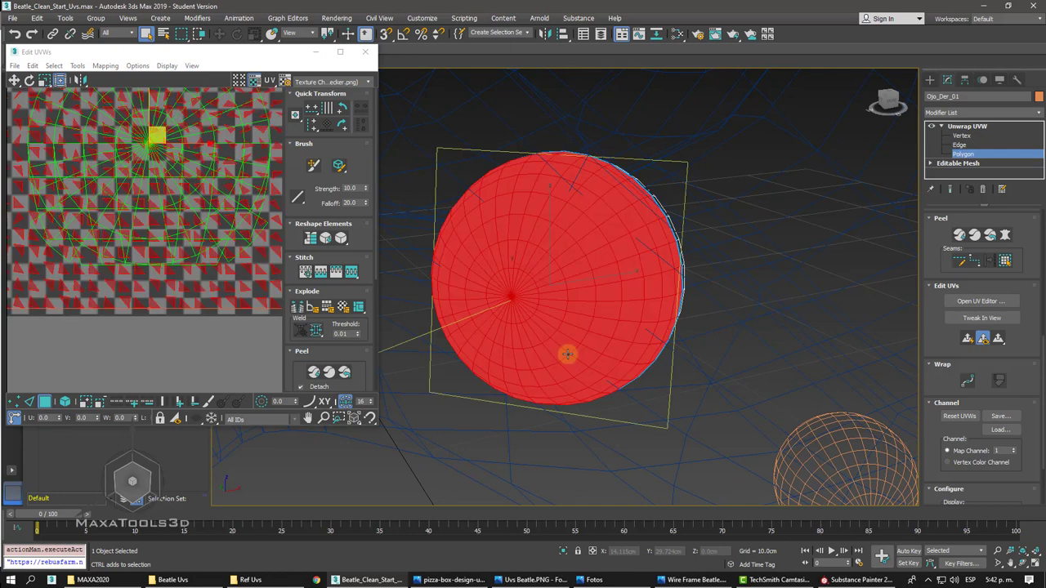
pyautogui.scroll(-3, 568, 353)
pyautogui.scroll(-2, 568, 353)
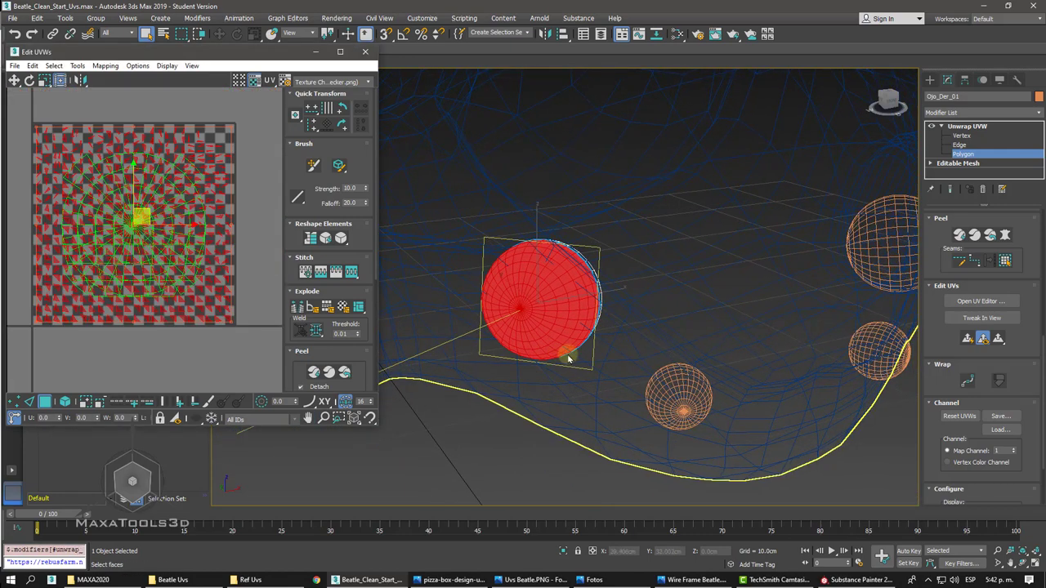
pyautogui.keyDown('alt'); pyautogui.moveTo(569, 358); pyautogui.dragTo(572, 354, button='middle'); pyautogui.keyUp('alt')
# - Run Start Pelt and Start Relax several times in the Pelt Map dialog, then Commit
pyautogui.click(1005, 235)
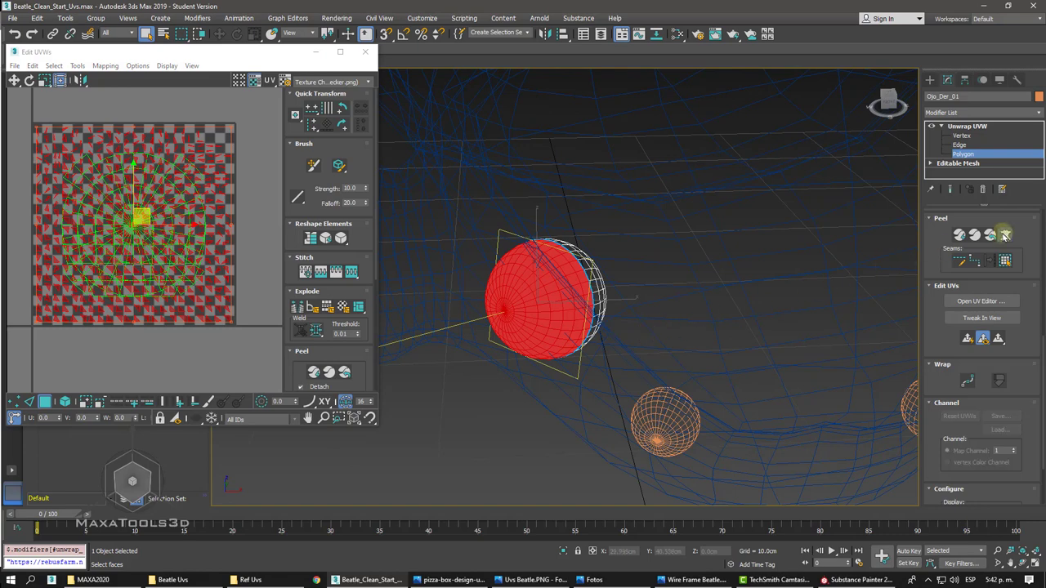
pyautogui.click(501, 180)
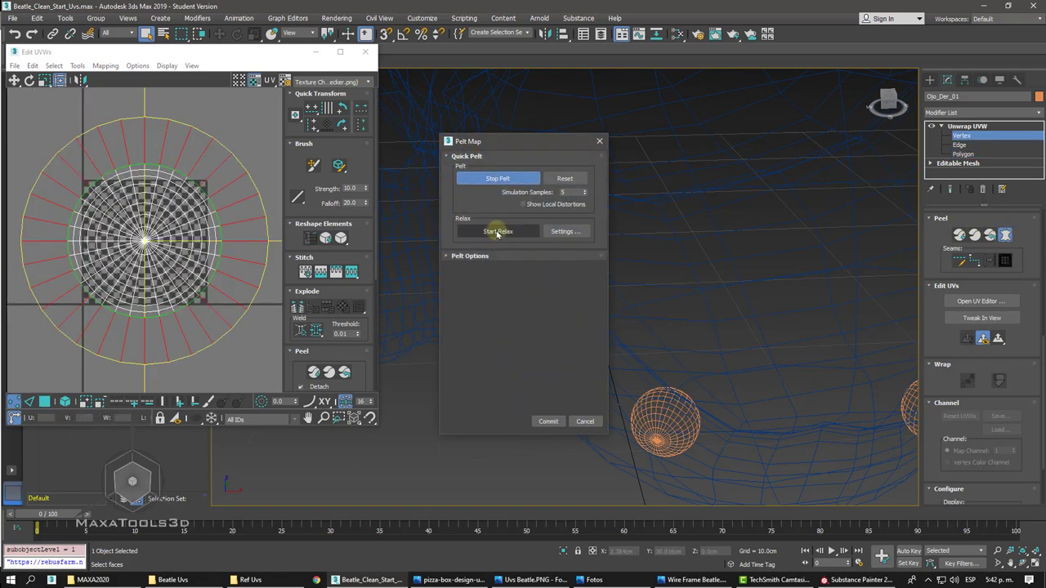
pyautogui.click(498, 231)
pyautogui.click(498, 231)
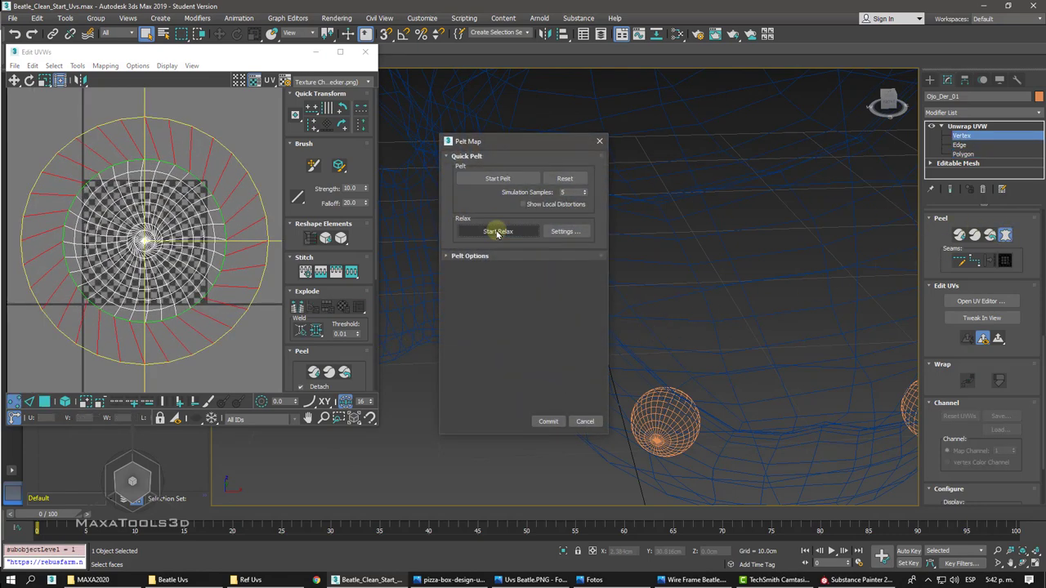
pyautogui.click(497, 178)
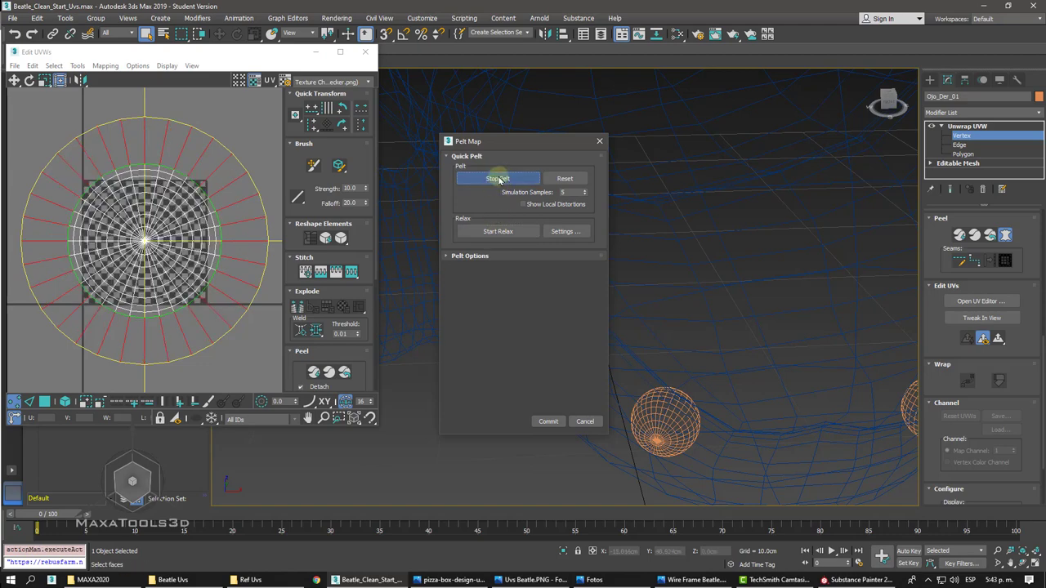
pyautogui.click(500, 180)
pyautogui.click(498, 231)
pyautogui.click(498, 232)
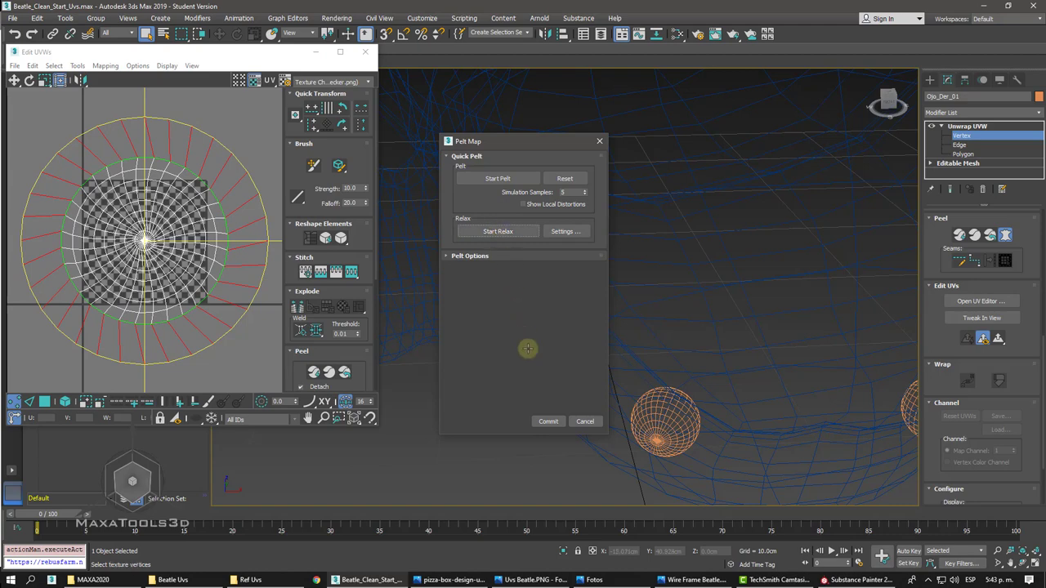
pyautogui.click(546, 421)
# - Move the red UV shell aside, select a polygon on the eye sphere, and exit Polygon level
pyautogui.scroll(-2, 156, 173)
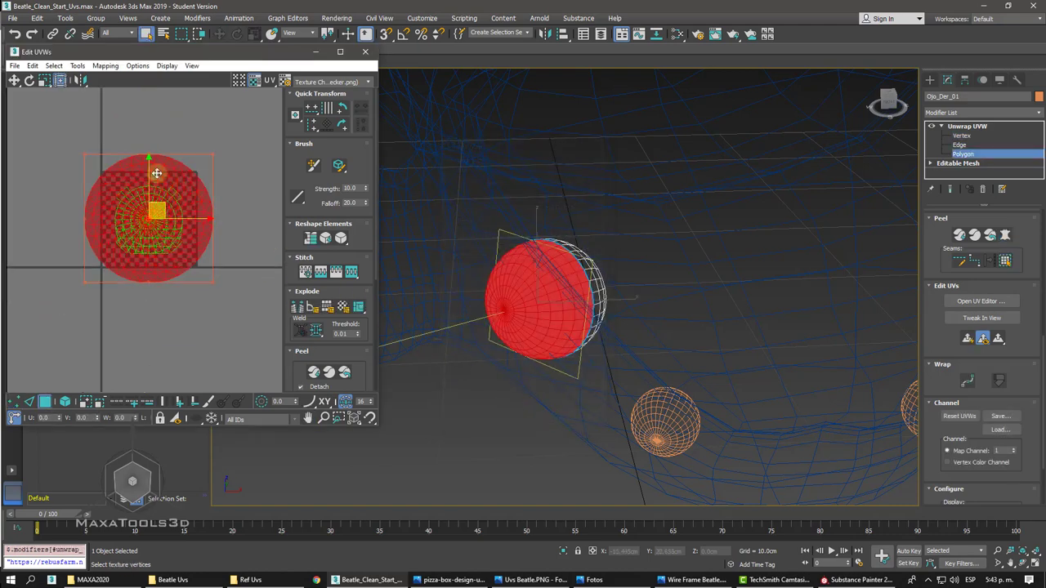
pyautogui.moveTo(156, 173); pyautogui.dragTo(244, 173)
pyautogui.moveTo(245, 245); pyautogui.dragTo(217, 227, button='middle')
pyautogui.keyDown('alt'); pyautogui.moveTo(531, 310); pyautogui.dragTo(585, 306, button='middle'); pyautogui.keyUp('alt')
pyautogui.click(579, 301)
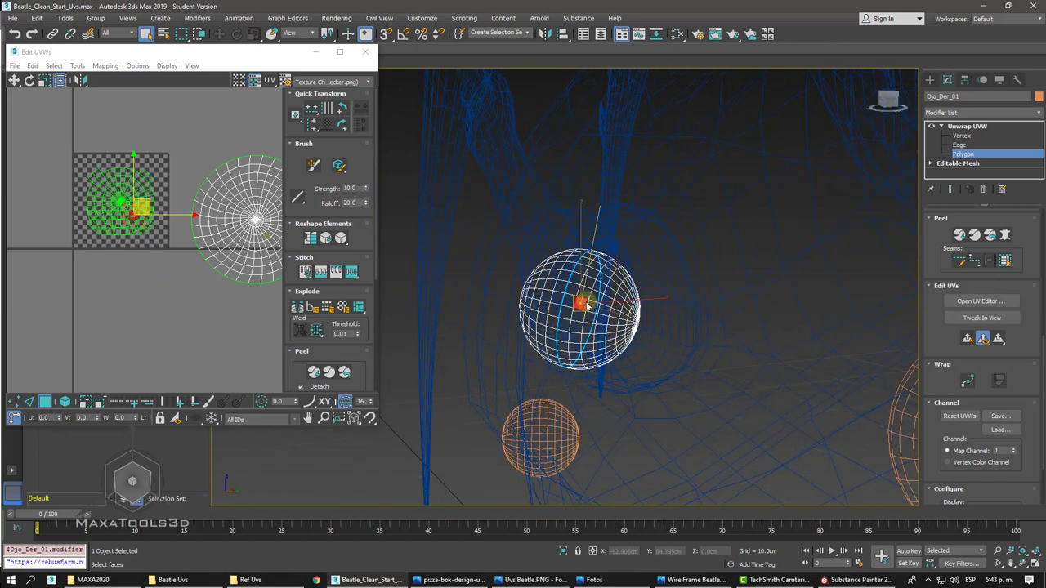
pyautogui.scroll(3, 585, 303)
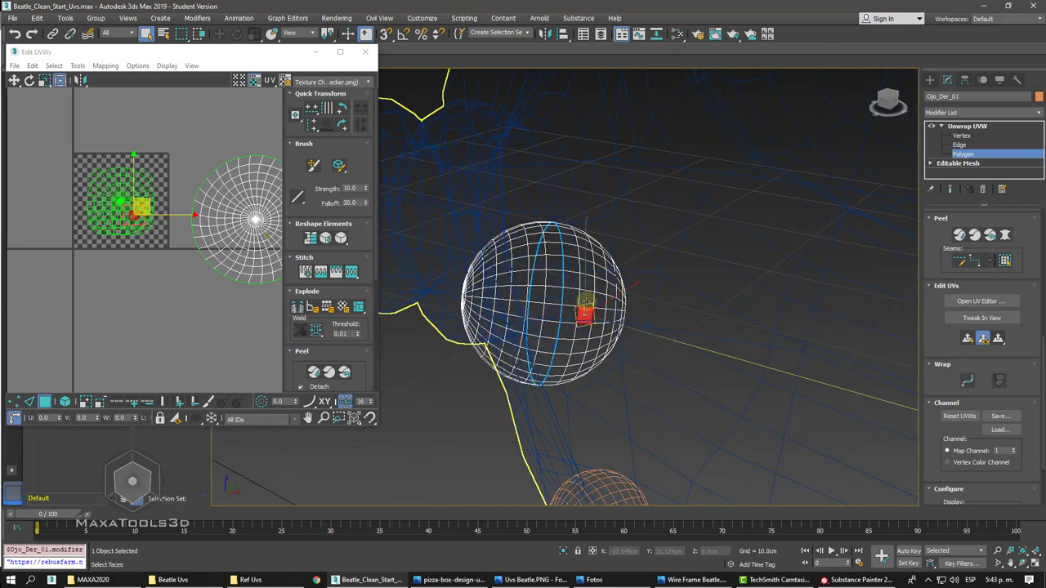
pyautogui.scroll(6, 586, 304)
pyautogui.scroll(-9, 586, 305)
pyautogui.scroll(9, 586, 305)
pyautogui.scroll(-9, 586, 305)
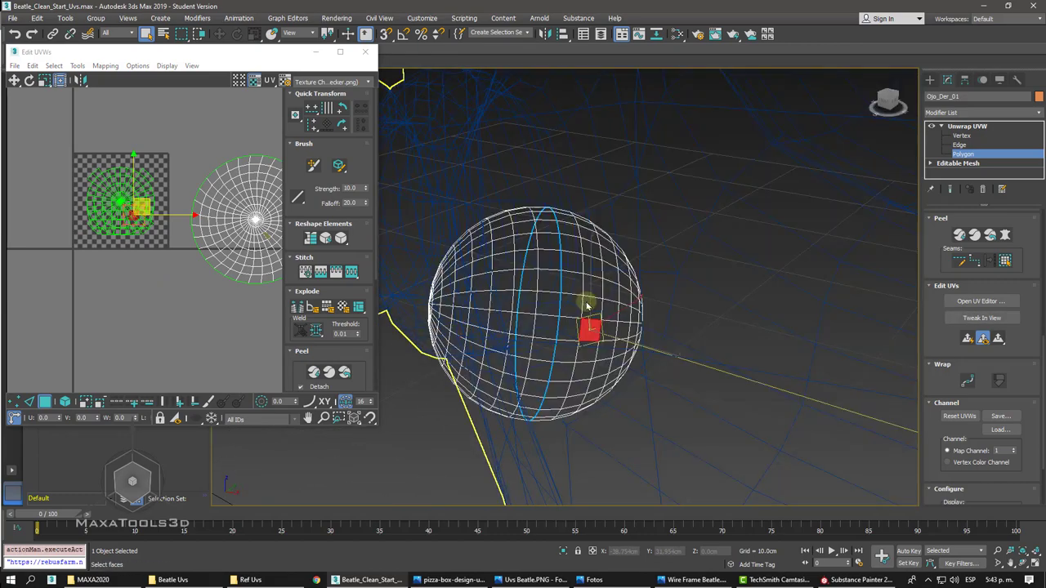
pyautogui.keyDown('alt'); pyautogui.moveTo(586, 303); pyautogui.dragTo(586, 303, button='middle'); pyautogui.keyUp('alt')
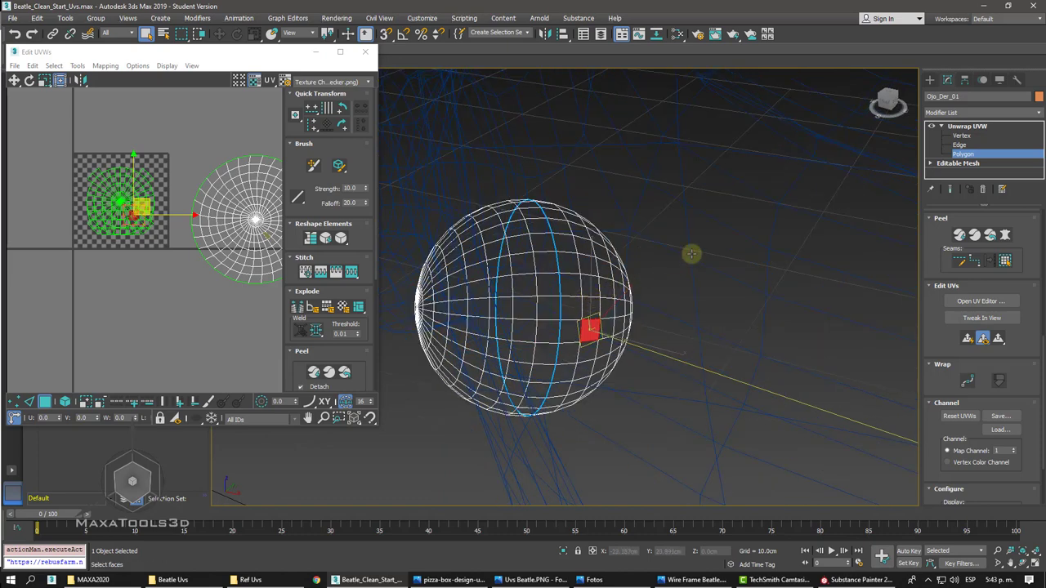
pyautogui.keyDown('alt'); pyautogui.moveTo(853, 183); pyautogui.dragTo(964, 131, button='middle'); pyautogui.keyUp('alt')
pyautogui.click(966, 126)
# - Rotate the eye sphere, select one half of its polygons, convert them to seams and Quick Peel
pyautogui.rightClick(561, 278)
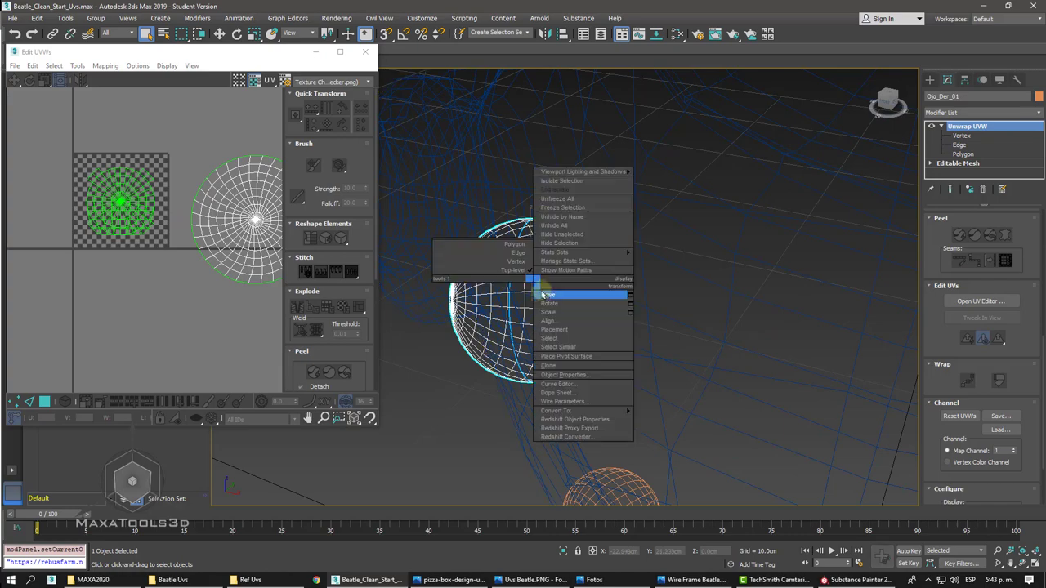
pyautogui.click(584, 294)
pyautogui.moveTo(556, 299)
pyautogui.mouseDown()
pyautogui.moveTo(532, 296)
pyautogui.moveTo(561, 296)
pyautogui.moveTo(535, 280)
pyautogui.moveTo(532, 298)
pyautogui.mouseUp()
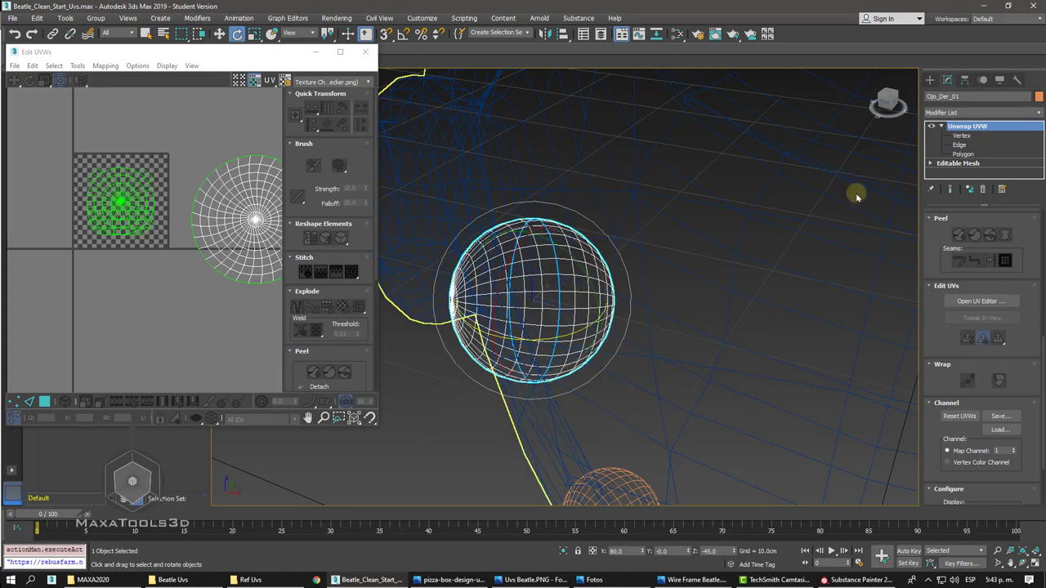
pyautogui.click(962, 154)
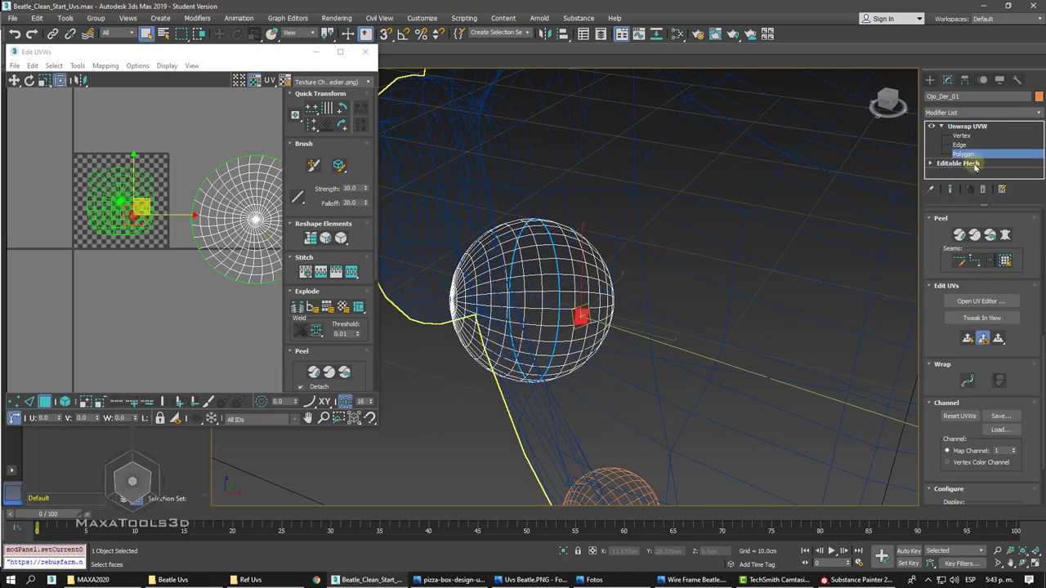
pyautogui.click(1008, 261)
pyautogui.click(958, 234)
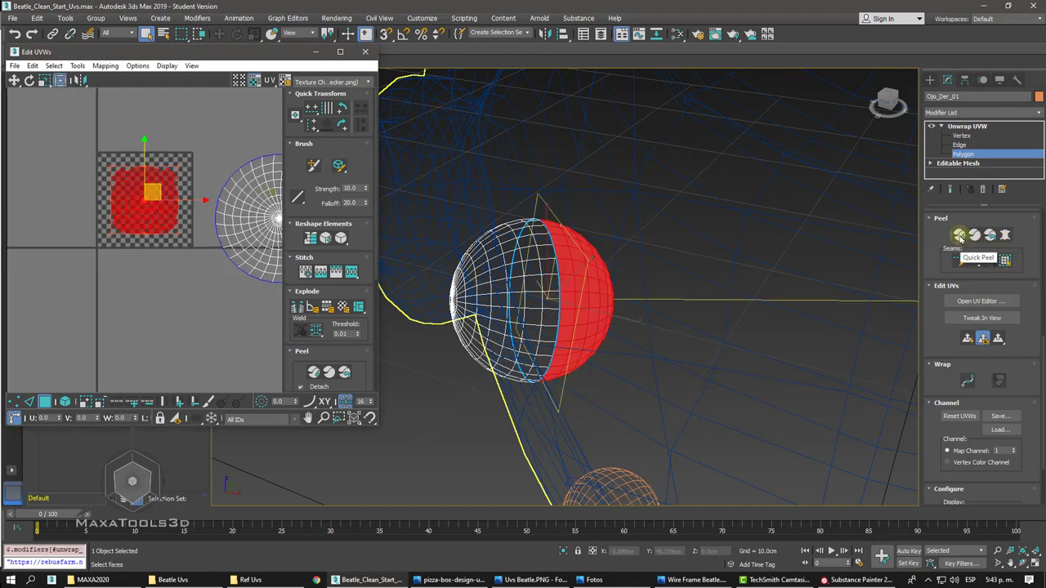
pyautogui.click(960, 237)
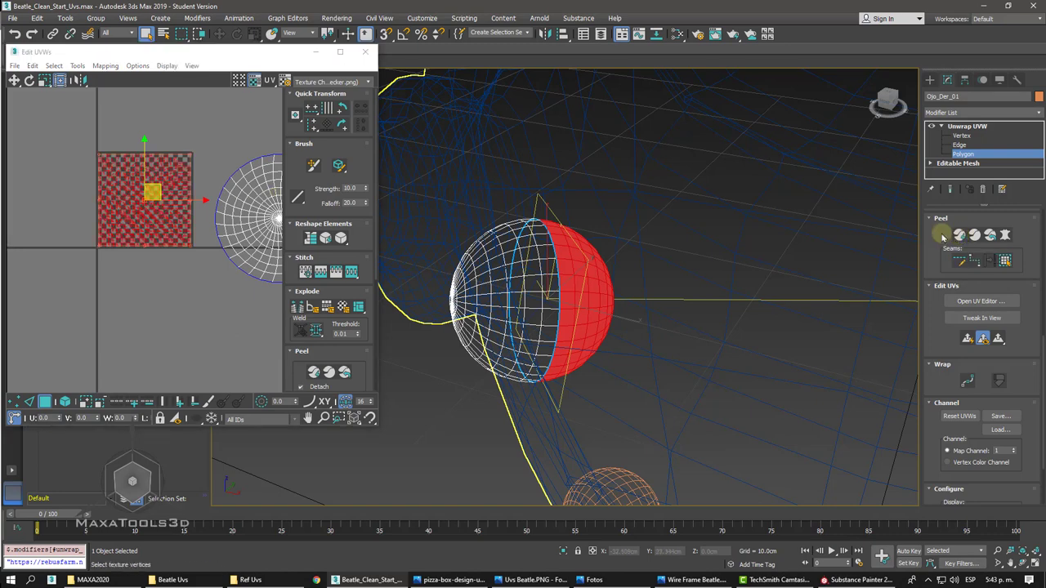
# - Apply a Planar projection to the selected hemisphere to flatten its UVs
pyautogui.scroll(5, 182, 159)
pyautogui.scroll(2, 182, 159)
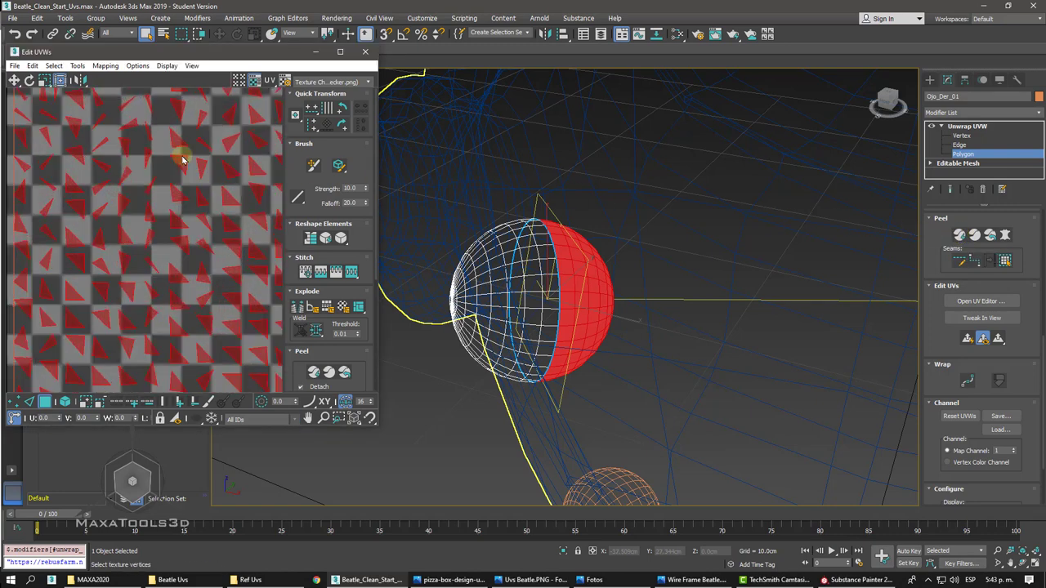
pyautogui.scroll(-4, 181, 154)
pyautogui.scroll(-3, 204, 157)
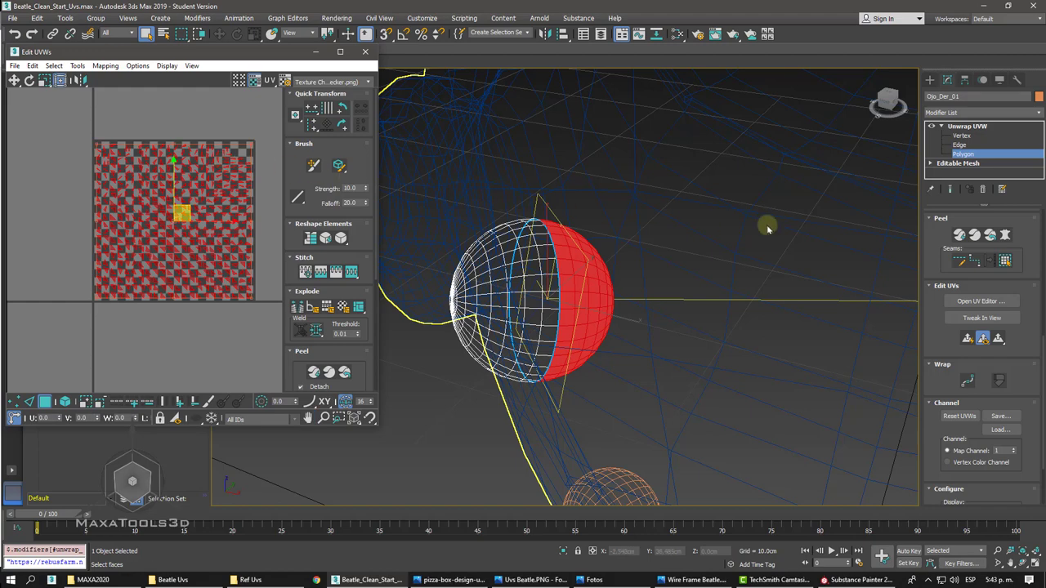
pyautogui.scroll(2, 938, 270)
pyautogui.scroll(2, 944, 292)
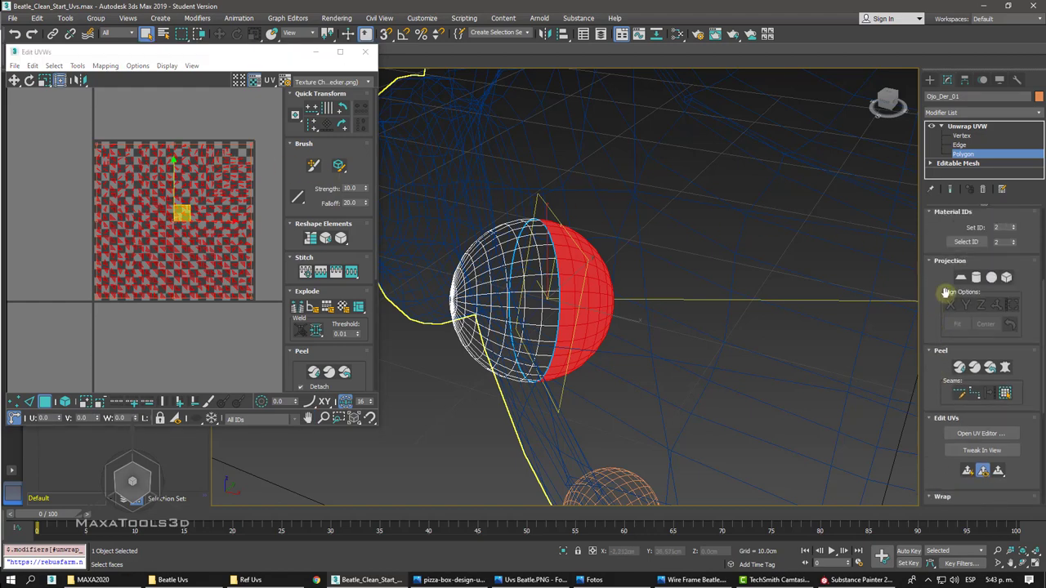
pyautogui.click(962, 278)
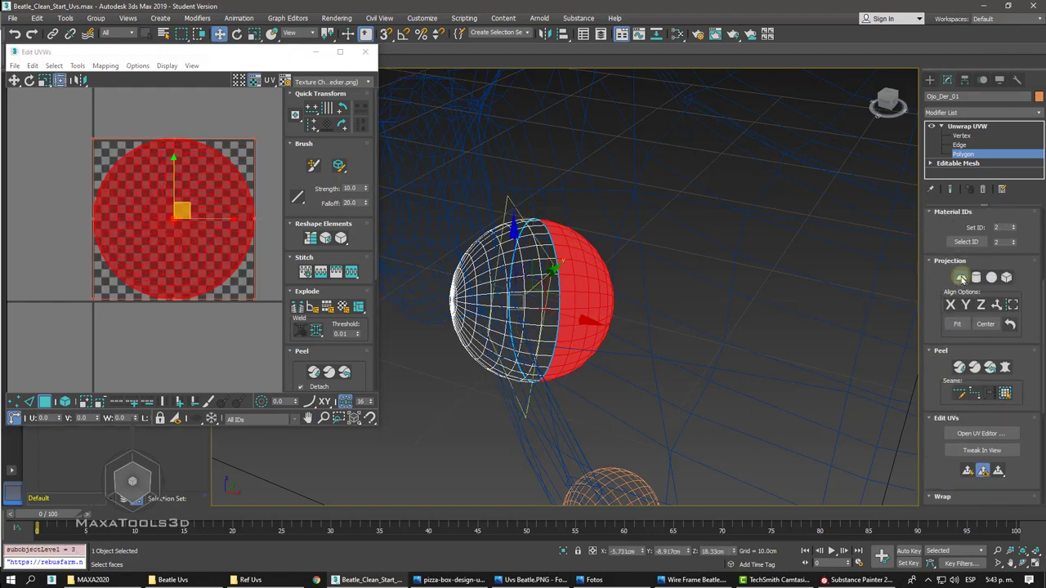
pyautogui.click(960, 367)
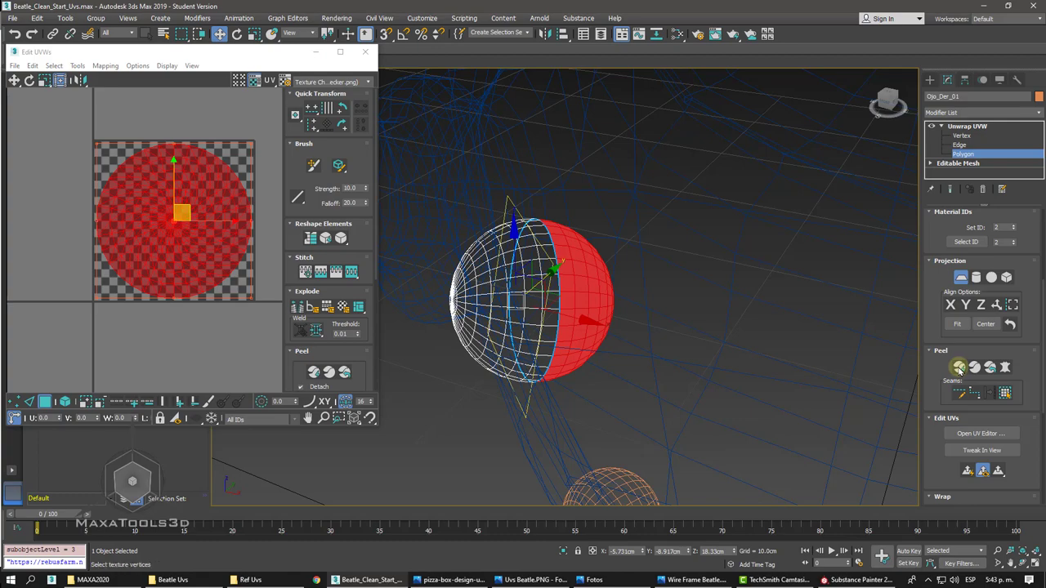
pyautogui.keyDown('alt'); pyautogui.moveTo(960, 367); pyautogui.dragTo(959, 368, button='middle'); pyautogui.keyUp('alt')
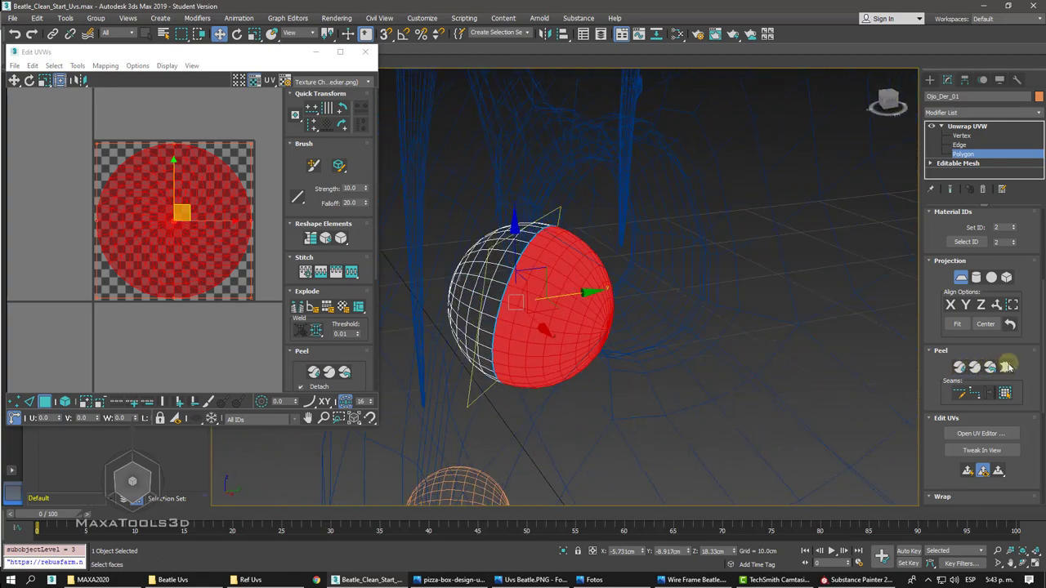
# - Pelt map the hemisphere with Start Pelt and Commit, then move its island to the right
pyautogui.click(1006, 367)
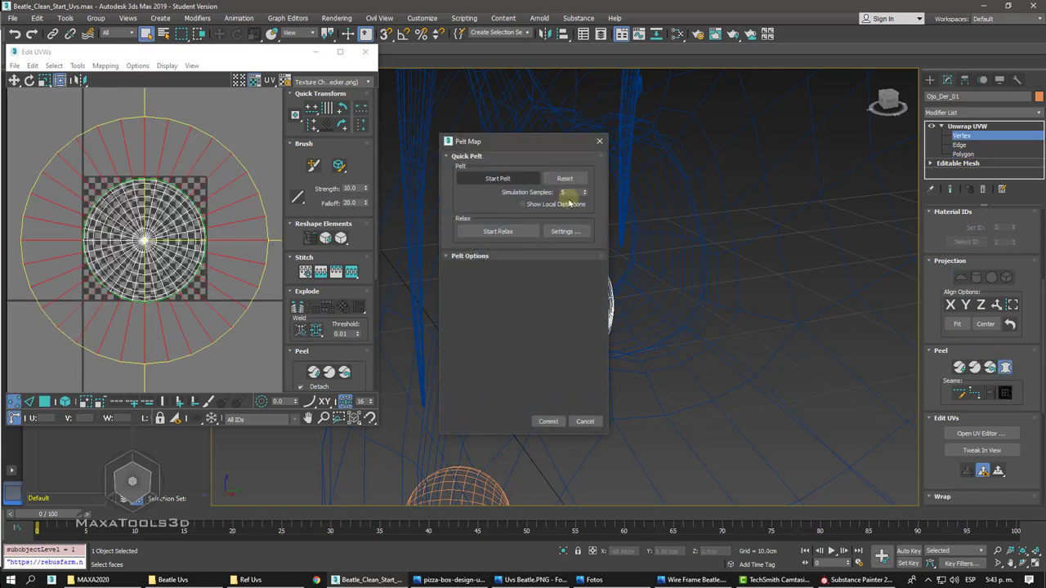
pyautogui.click(520, 179)
pyautogui.click(520, 180)
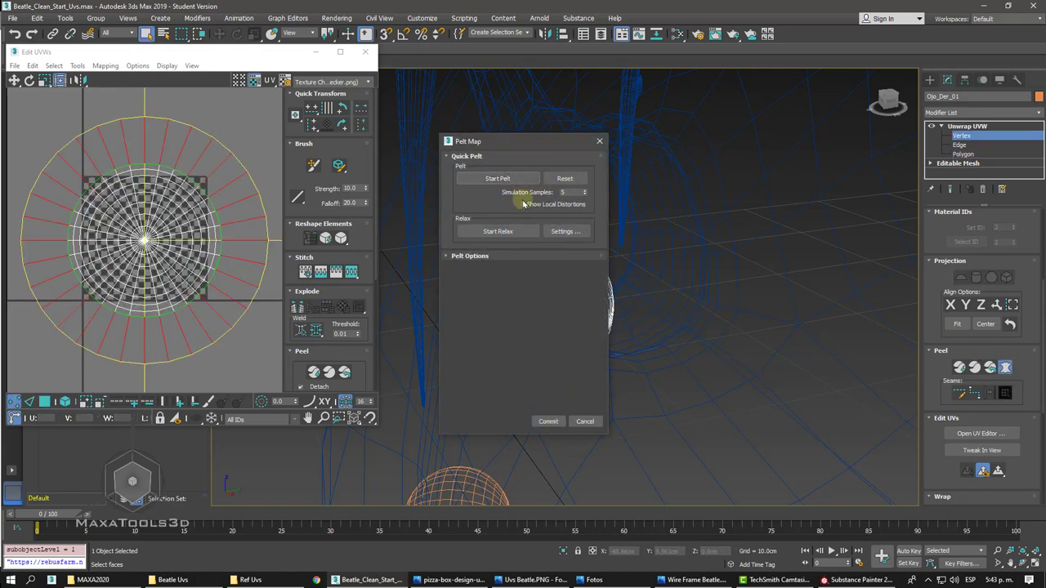
pyautogui.click(548, 421)
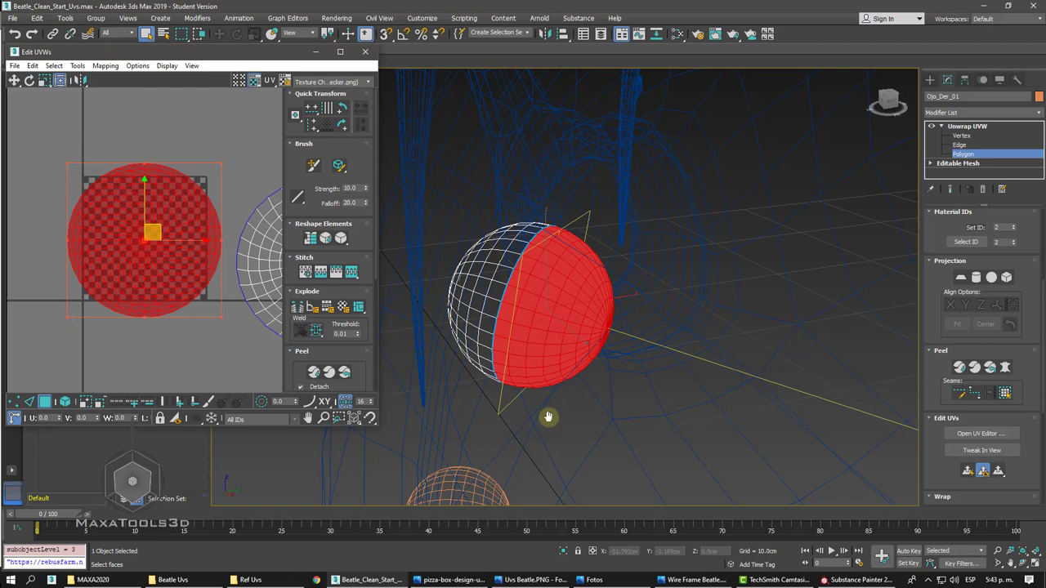
pyautogui.scroll(-3, 138, 208)
pyautogui.moveTo(140, 206); pyautogui.dragTo(233, 214)
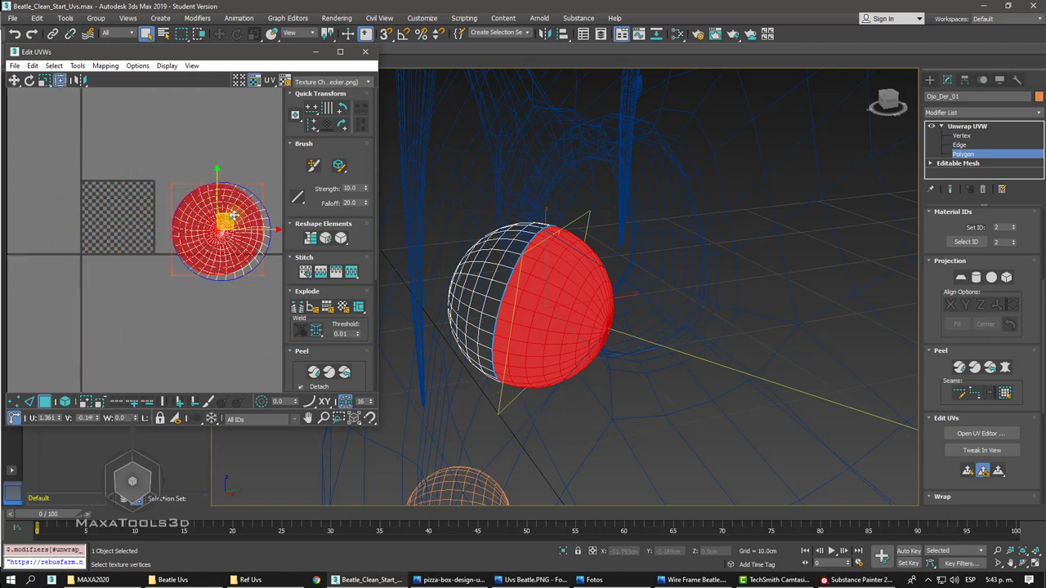
# - Select the pelted UV circle, move it onto the checker tile and scale it down to fit
pyautogui.click(262, 314)
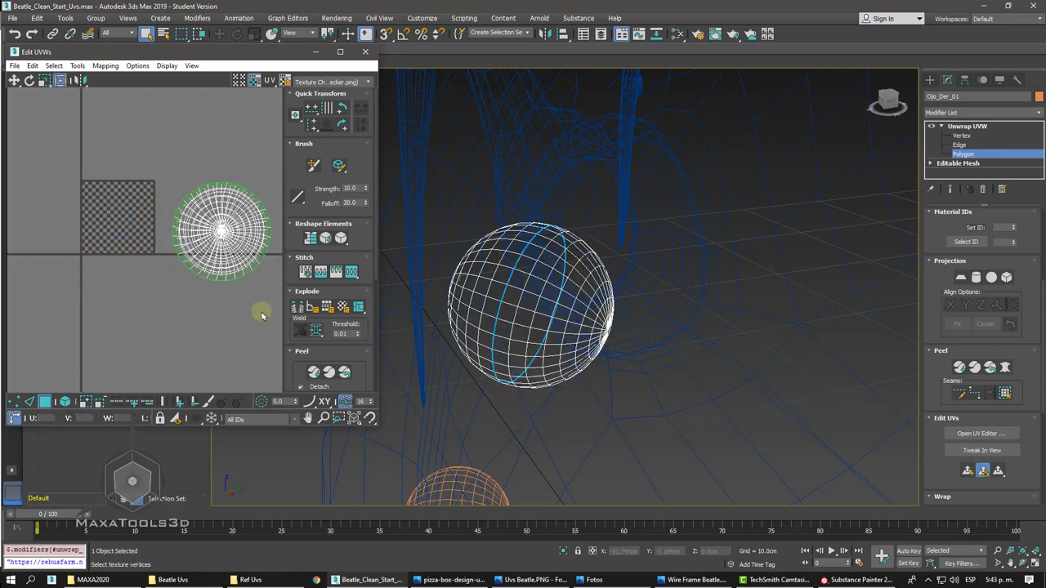
pyautogui.moveTo(245, 278); pyautogui.dragTo(181, 182)
pyautogui.moveTo(233, 216)
pyautogui.mouseDown()
pyautogui.moveTo(137, 196)
pyautogui.moveTo(130, 206)
pyautogui.mouseUp()
pyautogui.rightClick(128, 205)
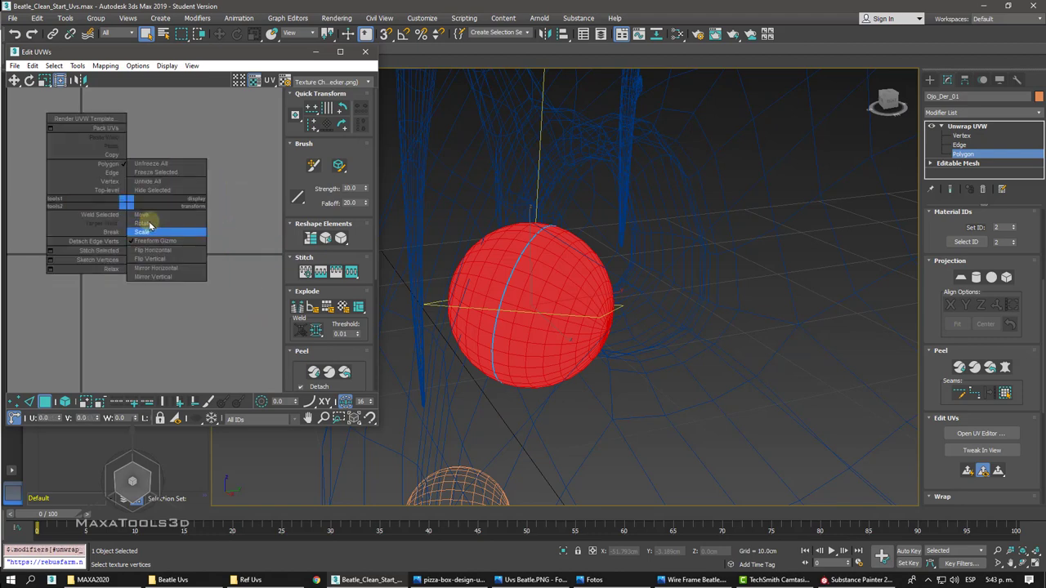
pyautogui.click(143, 232)
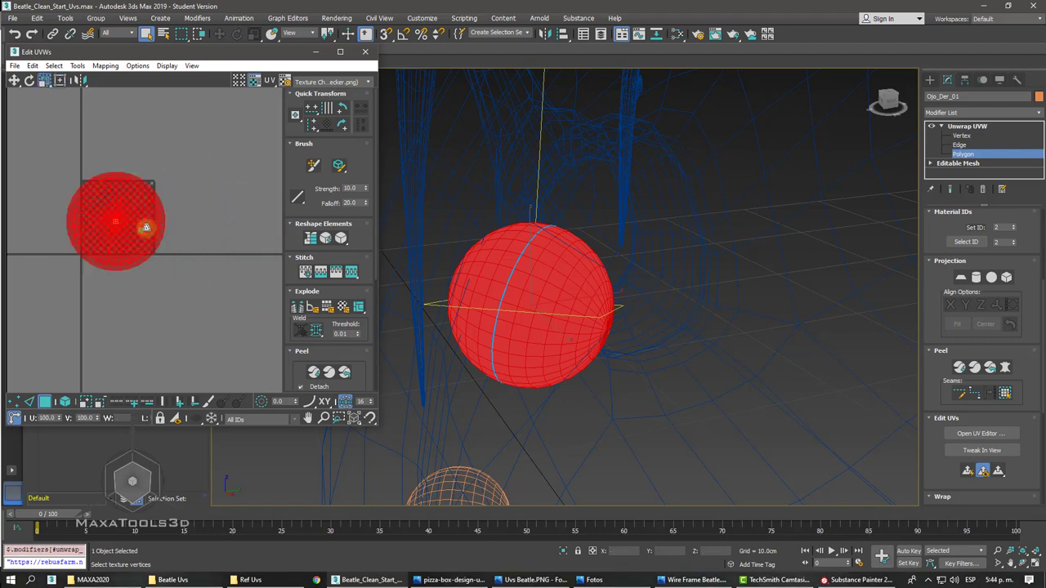
pyautogui.moveTo(117, 212); pyautogui.dragTo(106, 249)
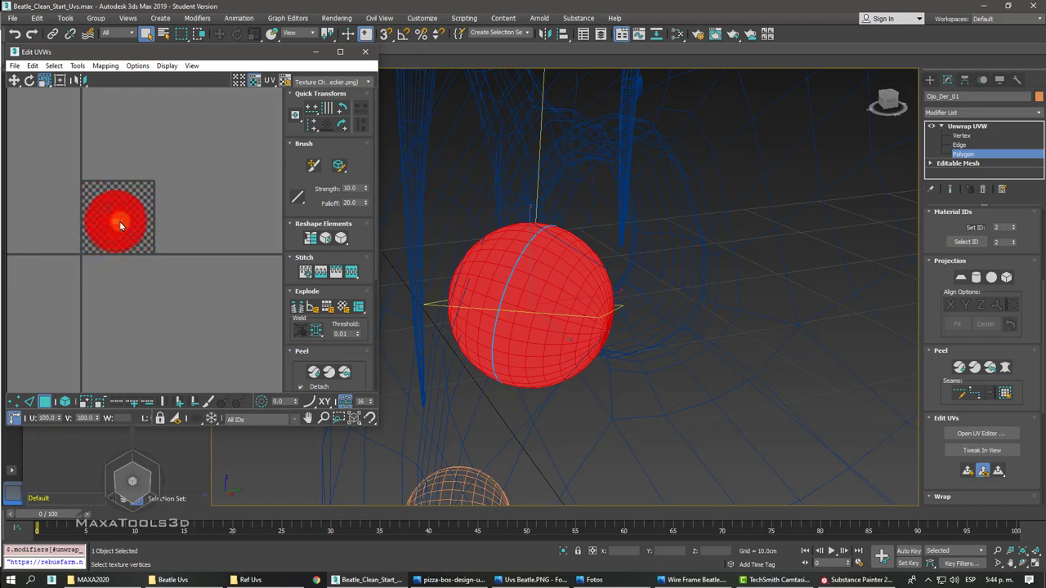
pyautogui.press('w')
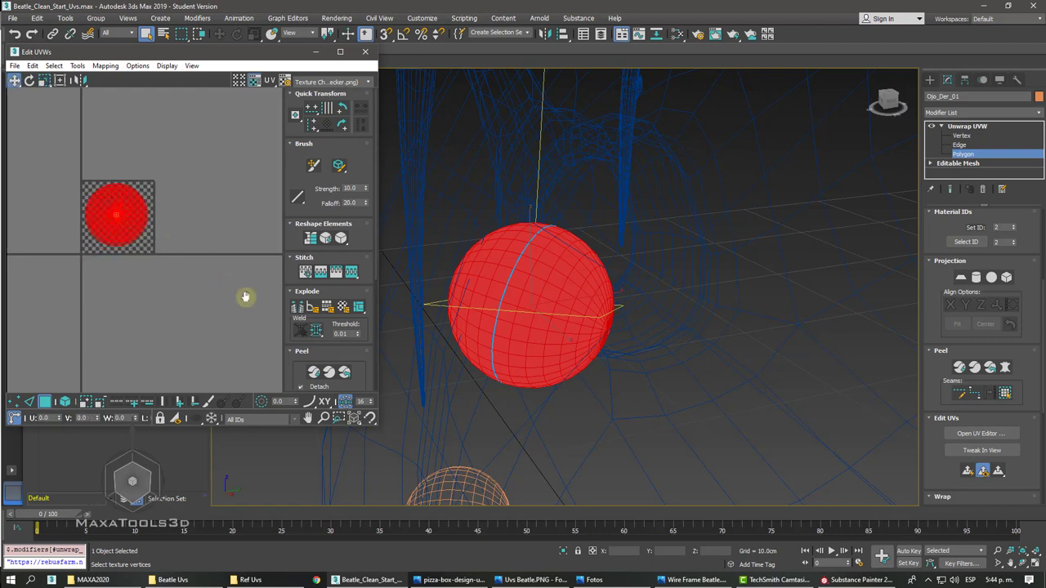
pyautogui.moveTo(291, 325); pyautogui.dragTo(288, 92)
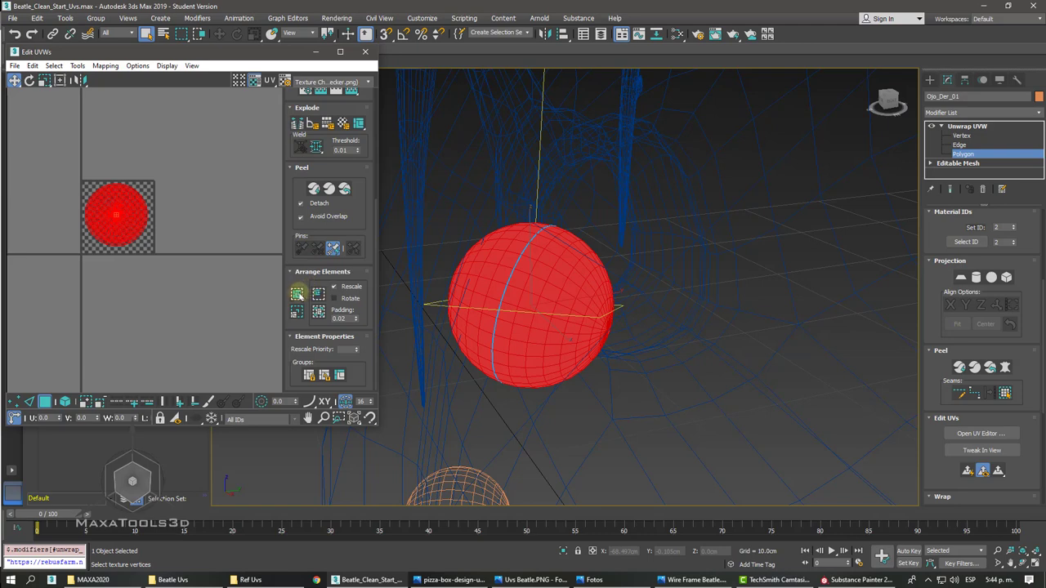
# - Repack the eye UVs with Pack Custom into two circular islands
pyautogui.click(298, 296)
pyautogui.click(105, 286)
pyautogui.scroll(5, 105, 290)
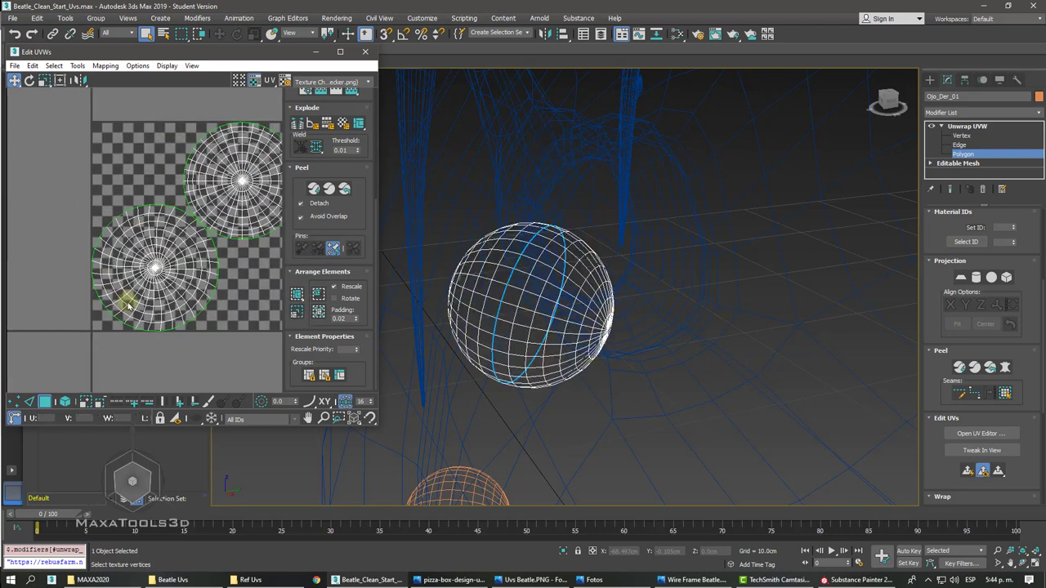
# - Select the lower faces of the left UV circle, zoom the view to them, then clear the selection
pyautogui.moveTo(105, 290); pyautogui.dragTo(187, 338, button='middle')
pyautogui.moveTo(187, 339); pyautogui.dragTo(94, 275)
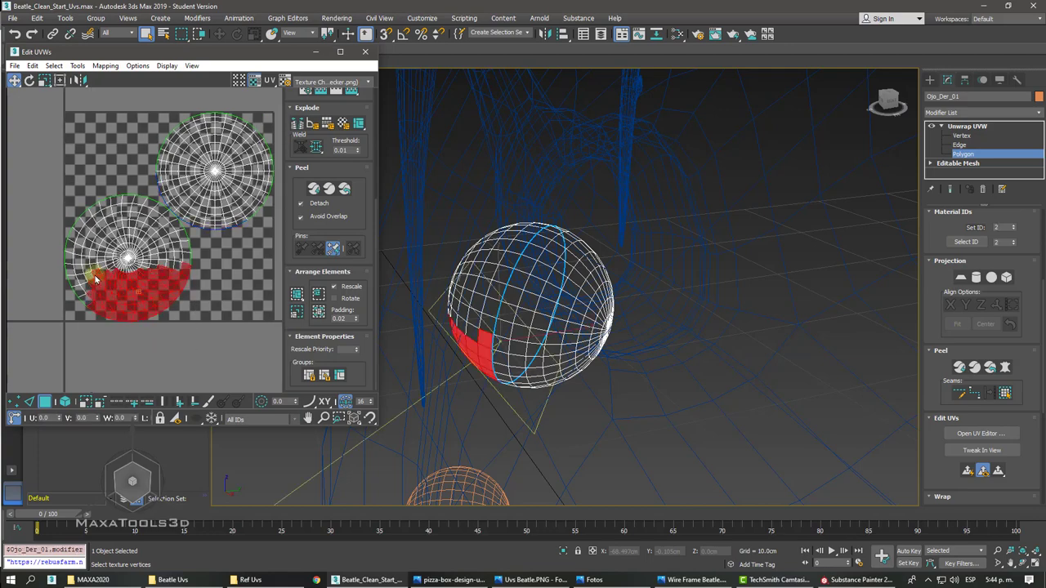
pyautogui.press('z')
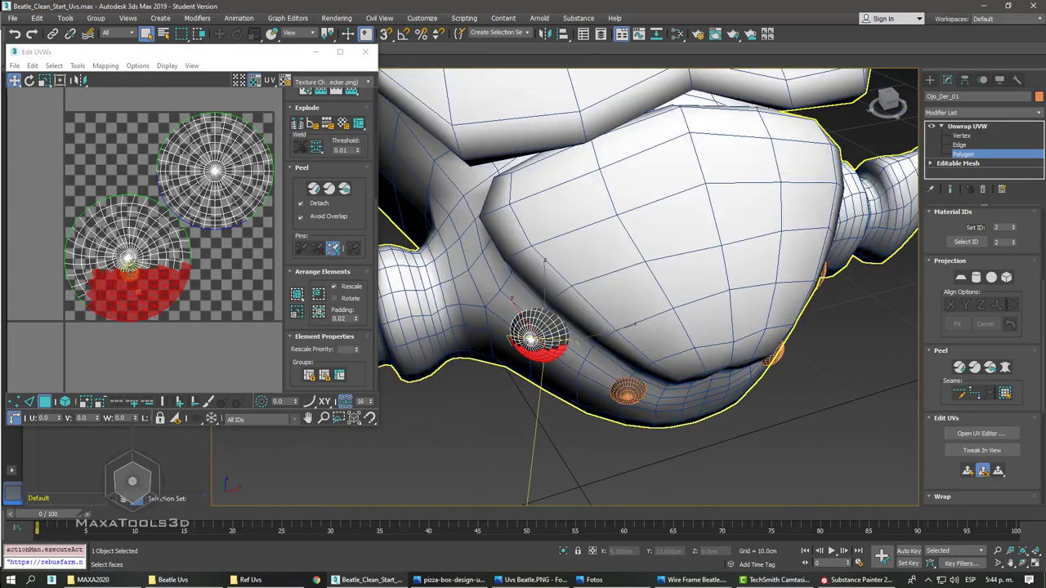
pyautogui.click(242, 263)
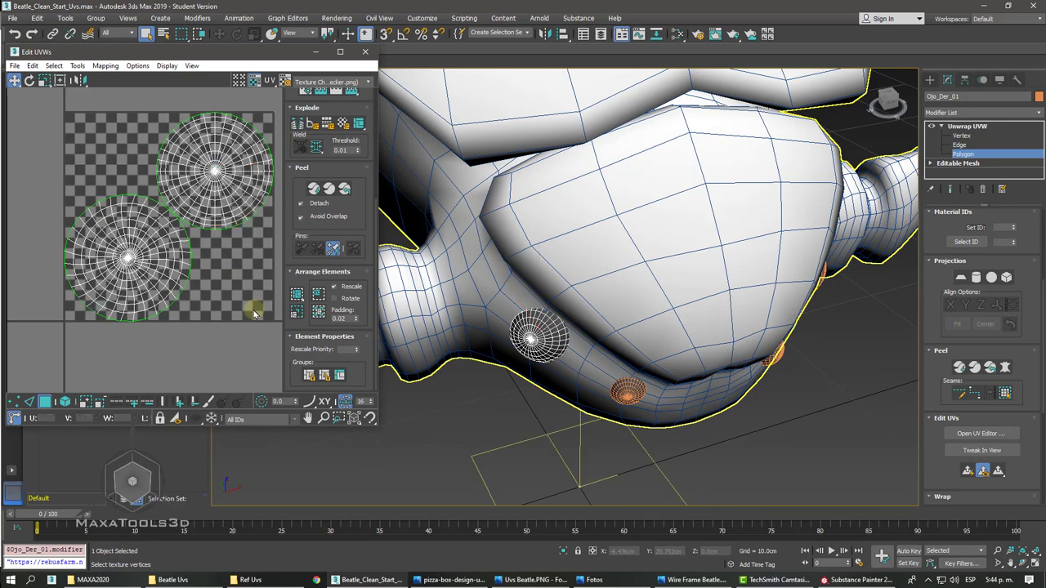
# - Zoom and pan the viewport to reframe the eye
pyautogui.scroll(2, 254, 309)
pyautogui.scroll(1, 252, 308)
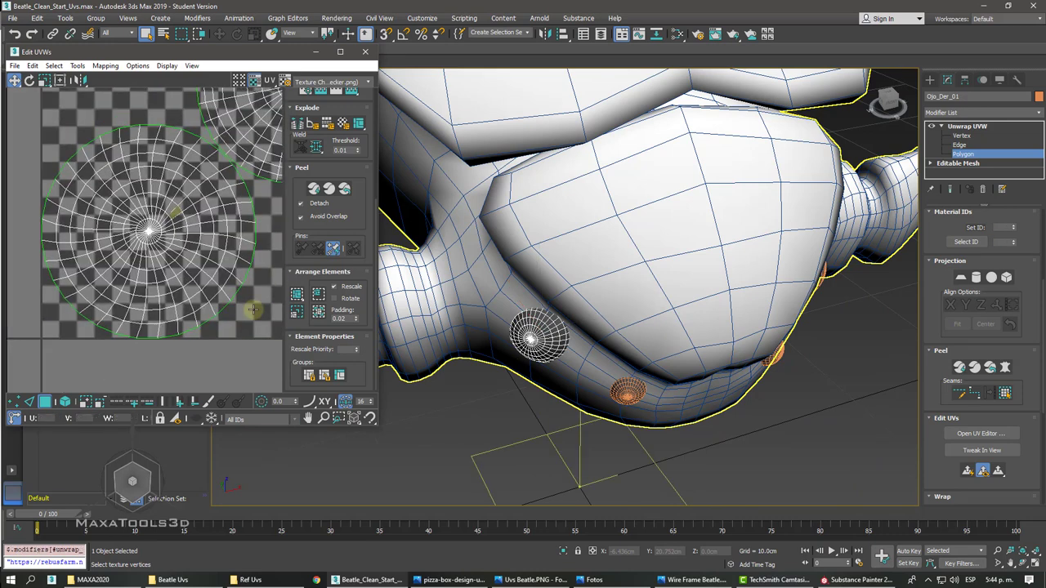
pyautogui.scroll(2, 250, 307)
pyautogui.scroll(1, 245, 307)
pyautogui.scroll(-2, 128, 260)
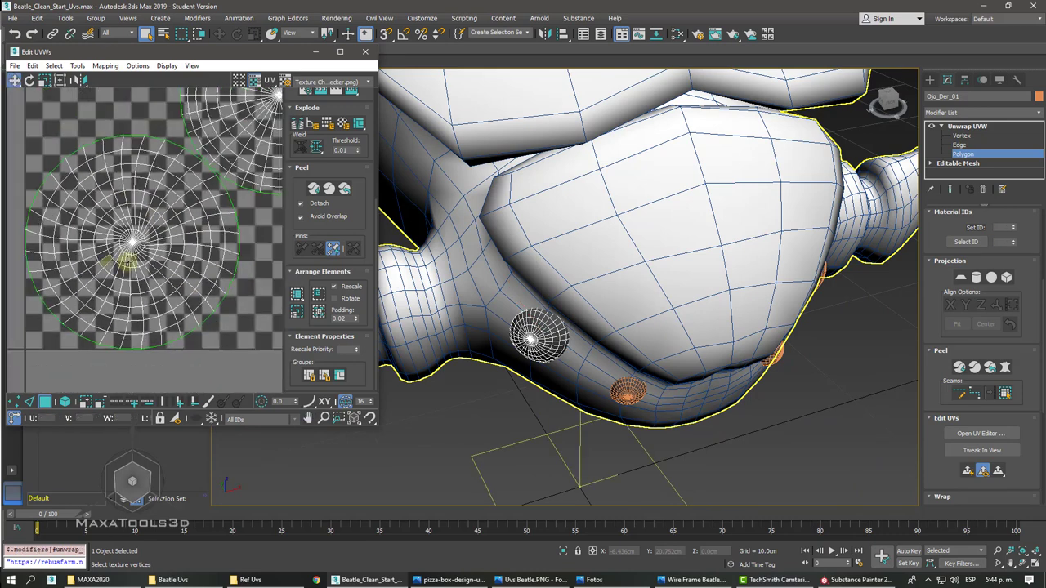
pyautogui.scroll(1, 128, 260)
pyautogui.scroll(1, 128, 260)
pyautogui.scroll(1, 128, 260)
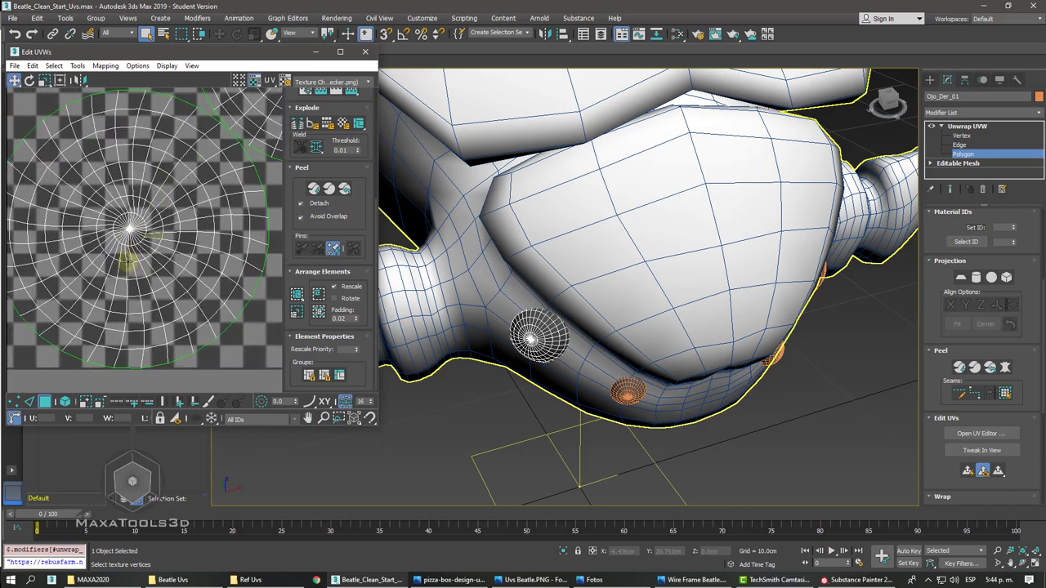
pyautogui.scroll(-2, 129, 260)
pyautogui.scroll(-1, 127, 259)
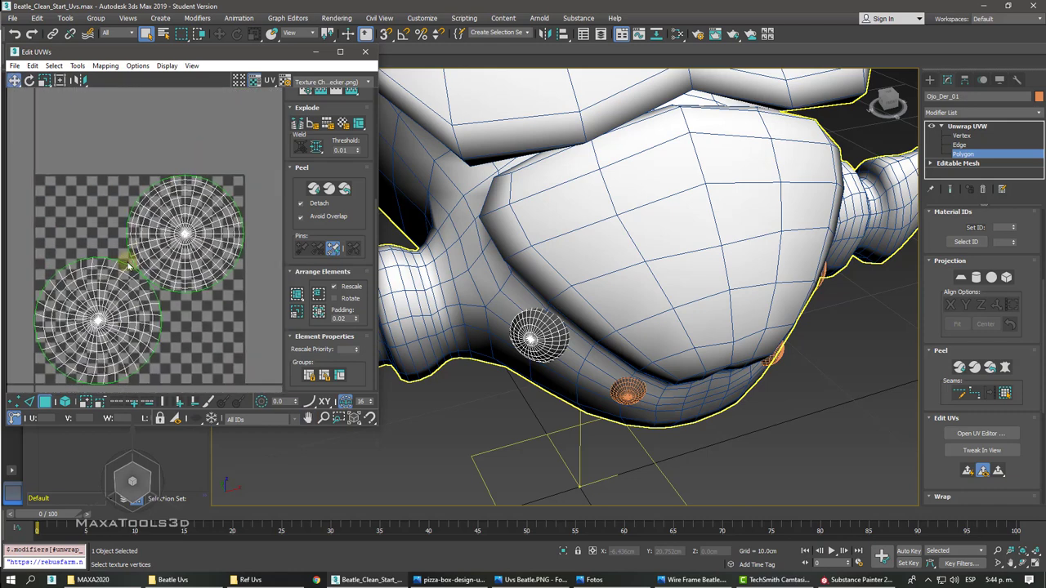
pyautogui.moveTo(654, 286); pyautogui.dragTo(633, 264, button='middle')
# - Select the second eye, Ojo_Der_02, and inspect its UV layout in the UV editor
pyautogui.click(967, 126)
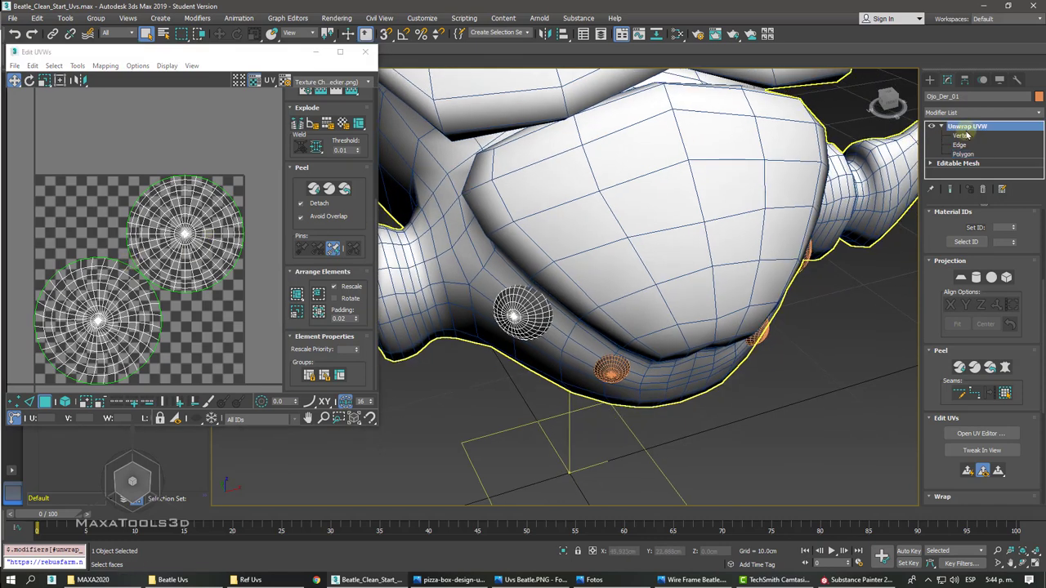
pyautogui.click(824, 403)
pyautogui.click(612, 366)
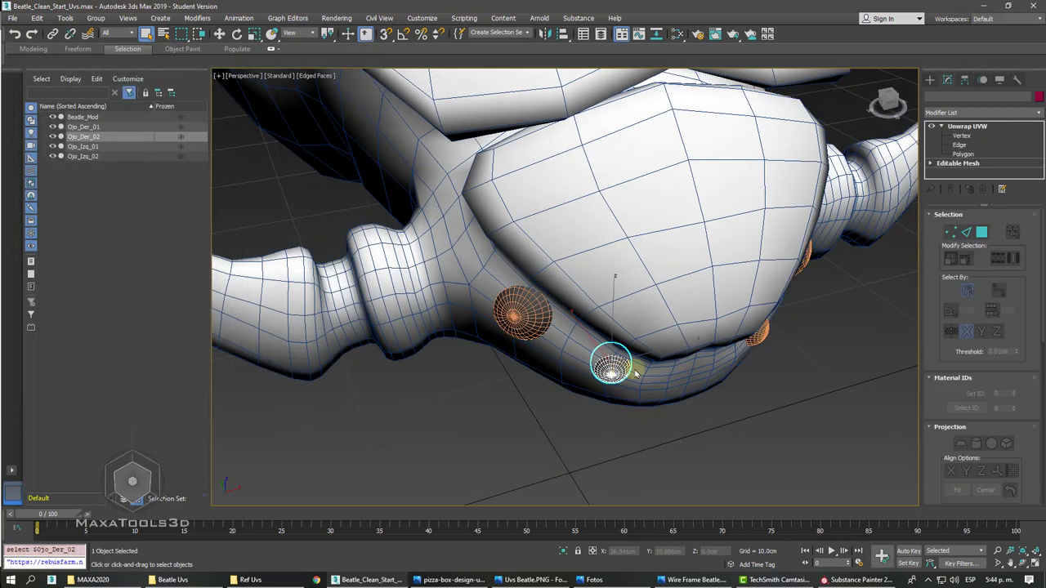
pyautogui.scroll(-4, 935, 351)
pyautogui.scroll(-1, 937, 319)
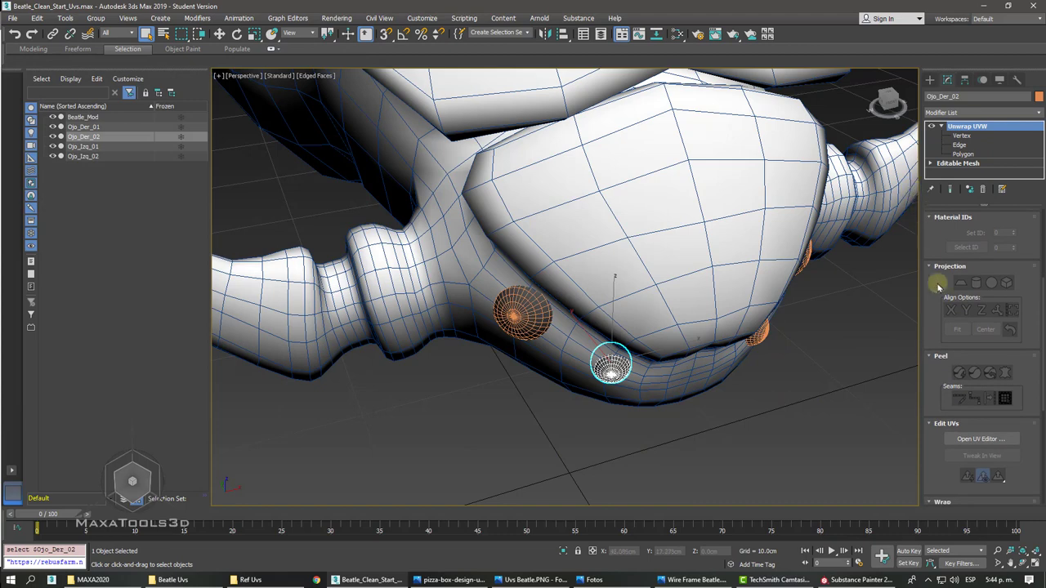
pyautogui.click(983, 440)
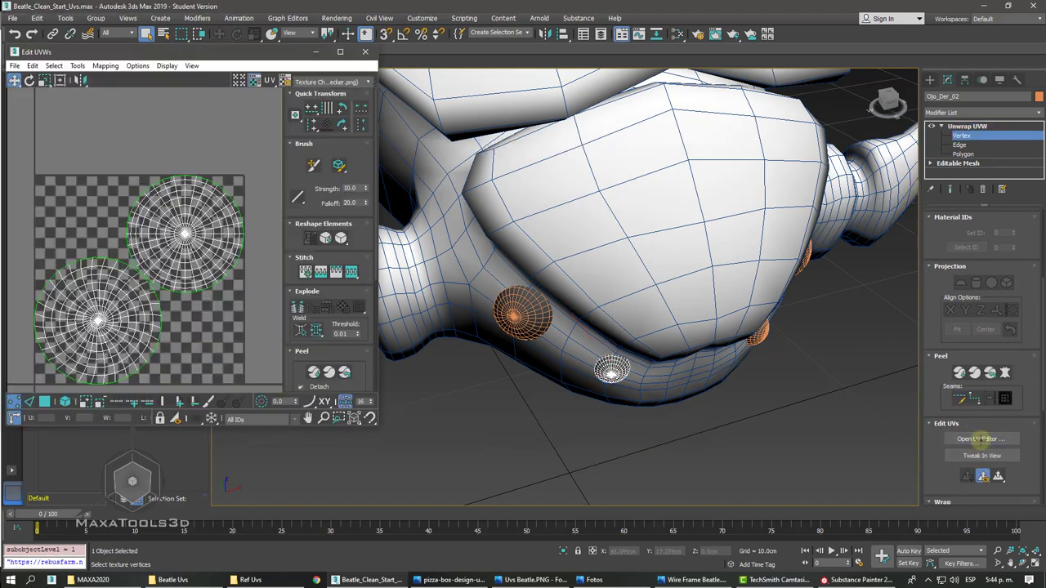
pyautogui.click(365, 51)
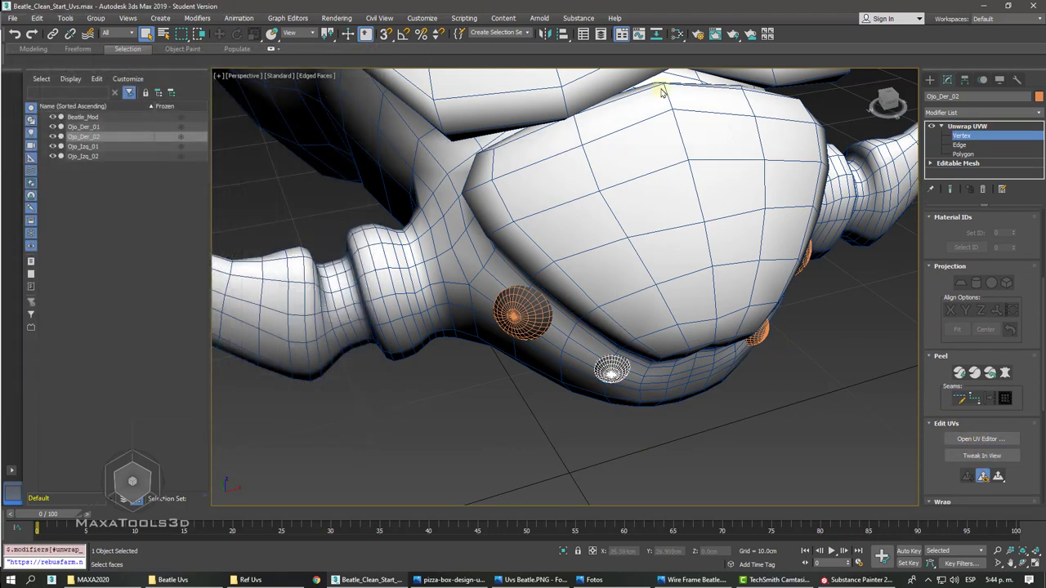
# - Exit the sub-object level, deselect the eye, and orbit out to the whole beetle
pyautogui.click(966, 125)
pyautogui.click(822, 369)
pyautogui.scroll(-3, 822, 368)
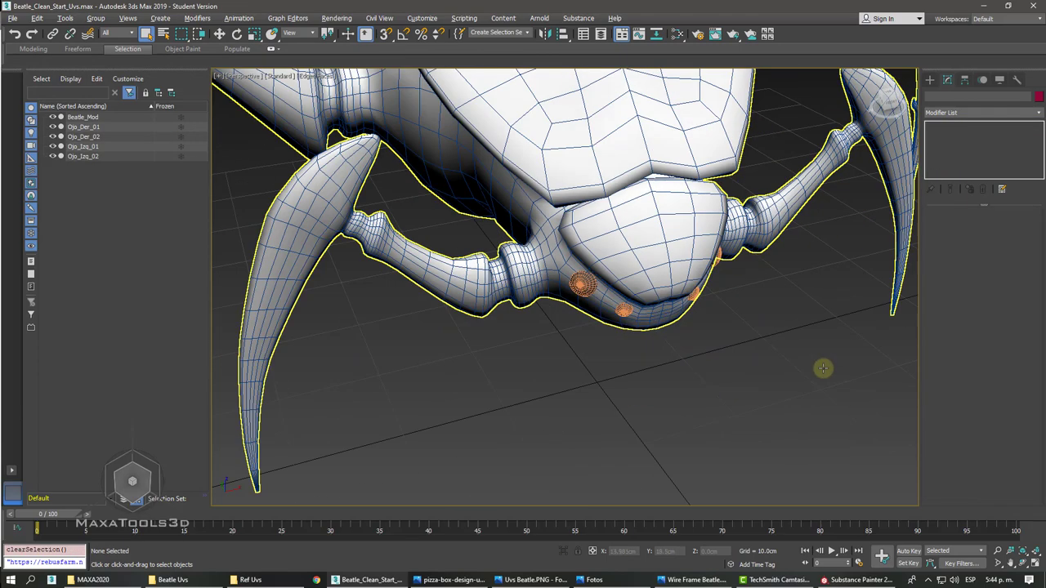
pyautogui.keyDown('alt'); pyautogui.moveTo(822, 368); pyautogui.dragTo(748, 199, button='middle'); pyautogui.keyUp('alt')
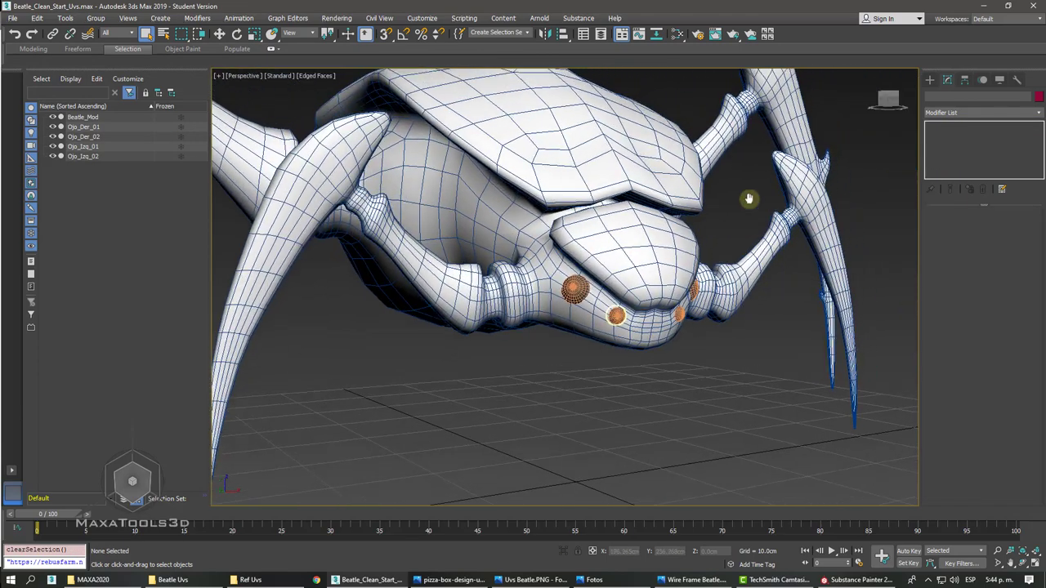
# - Open the Slate Material Editor beside the beetle and arrange the Beatle Eyeball node
pyautogui.click(678, 33)
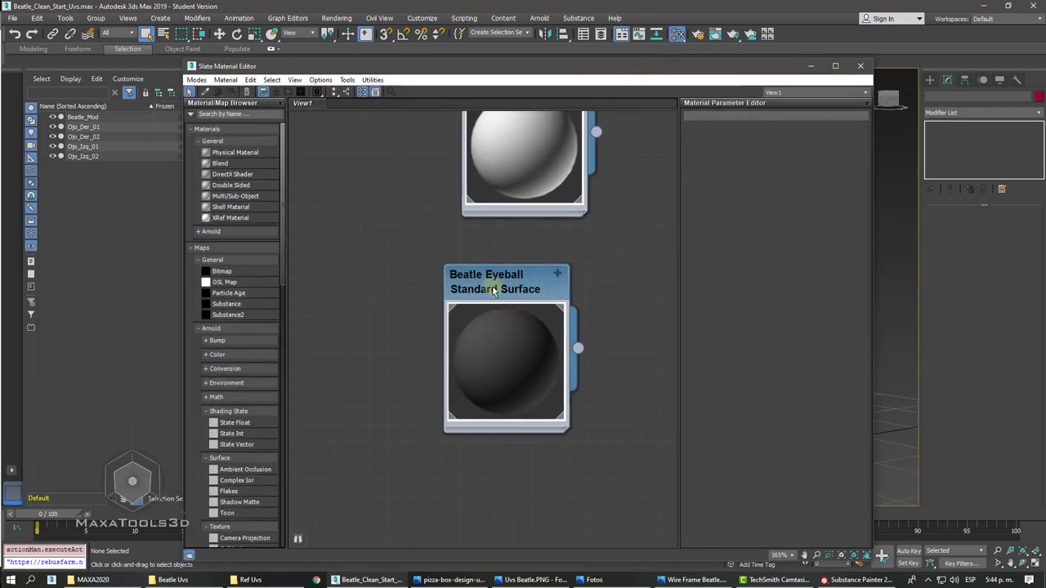
pyautogui.moveTo(518, 262); pyautogui.dragTo(580, 246)
pyautogui.moveTo(573, 69); pyautogui.dragTo(184, 96)
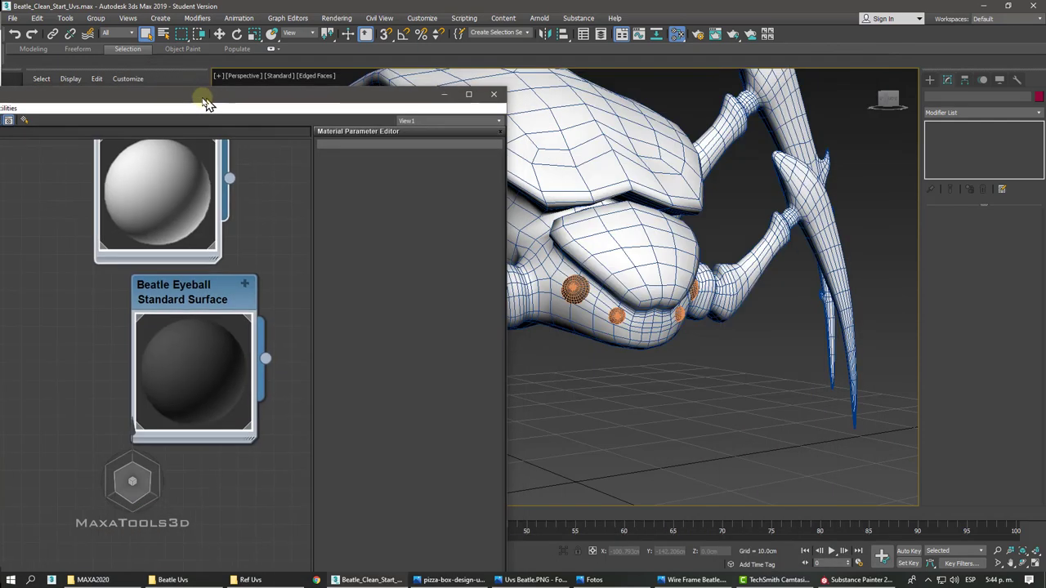
pyautogui.click(575, 288)
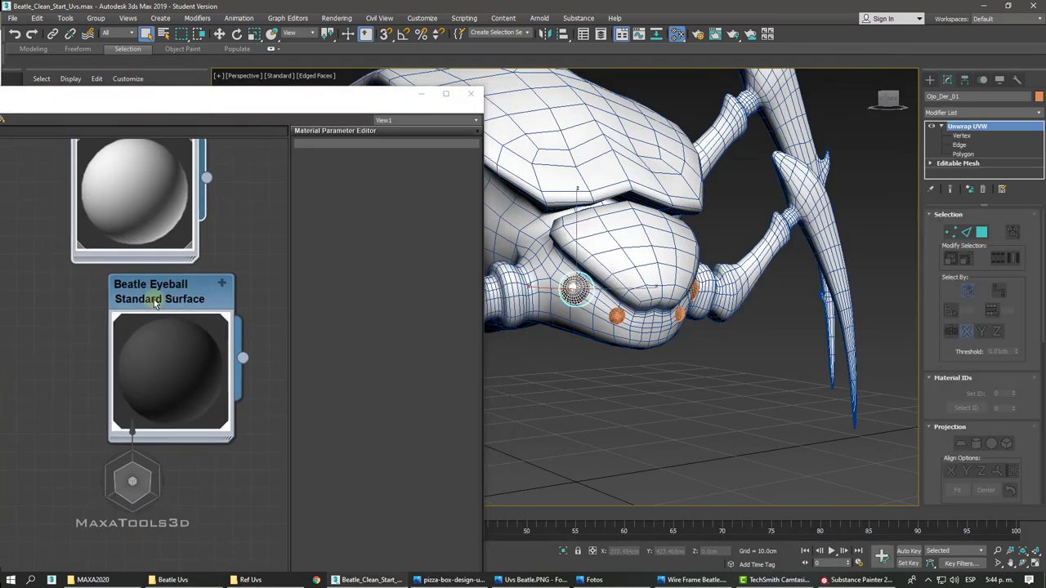
pyautogui.moveTo(155, 306); pyautogui.dragTo(144, 326)
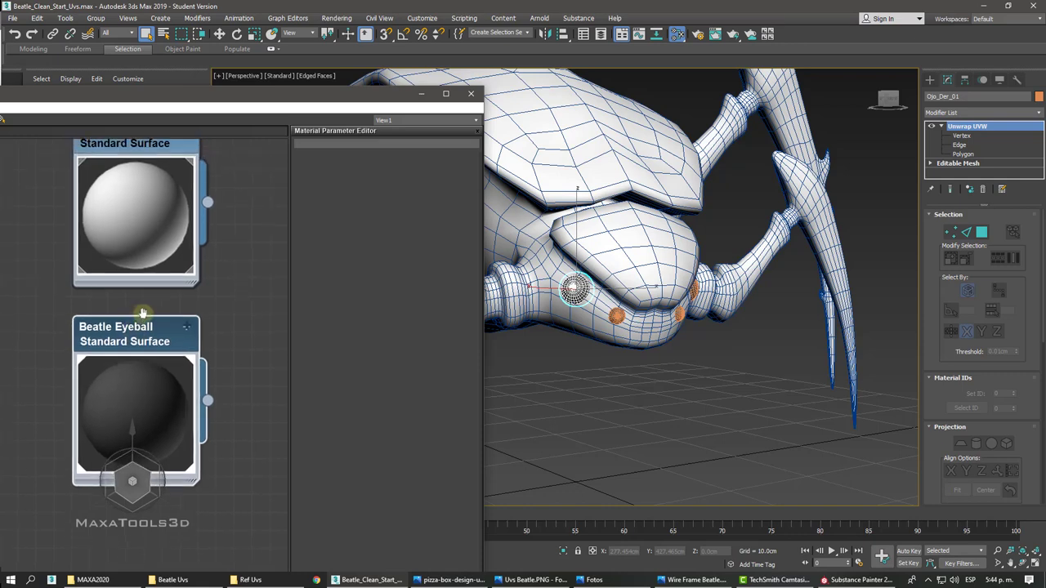
# - Apply the Beatle Texture material to the beetle body, then switch to Substance Painter
pyautogui.scroll(3, 163, 308)
pyautogui.click(164, 309)
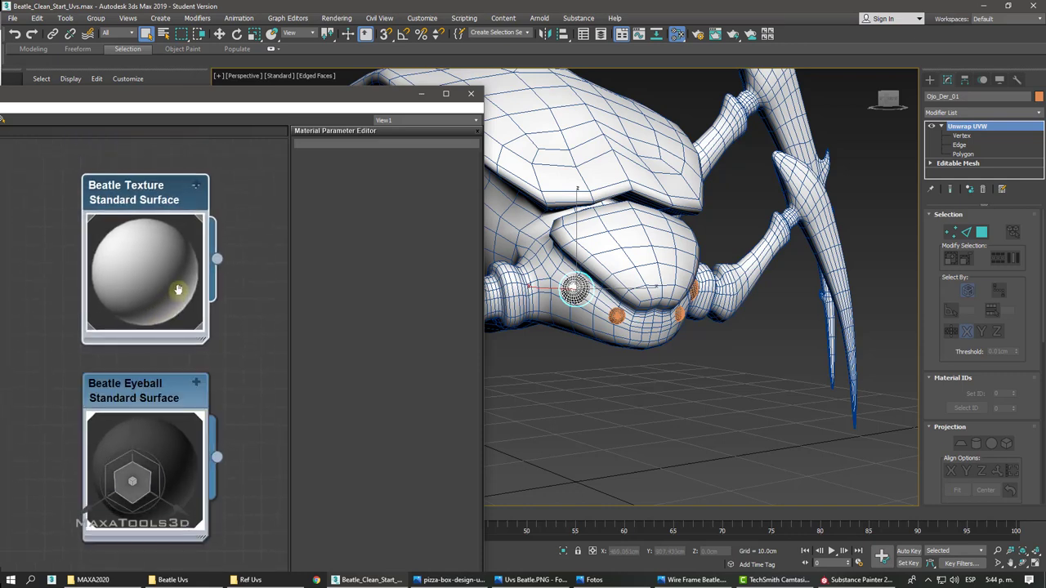
pyautogui.scroll(-1, 179, 291)
pyautogui.scroll(-1, 179, 291)
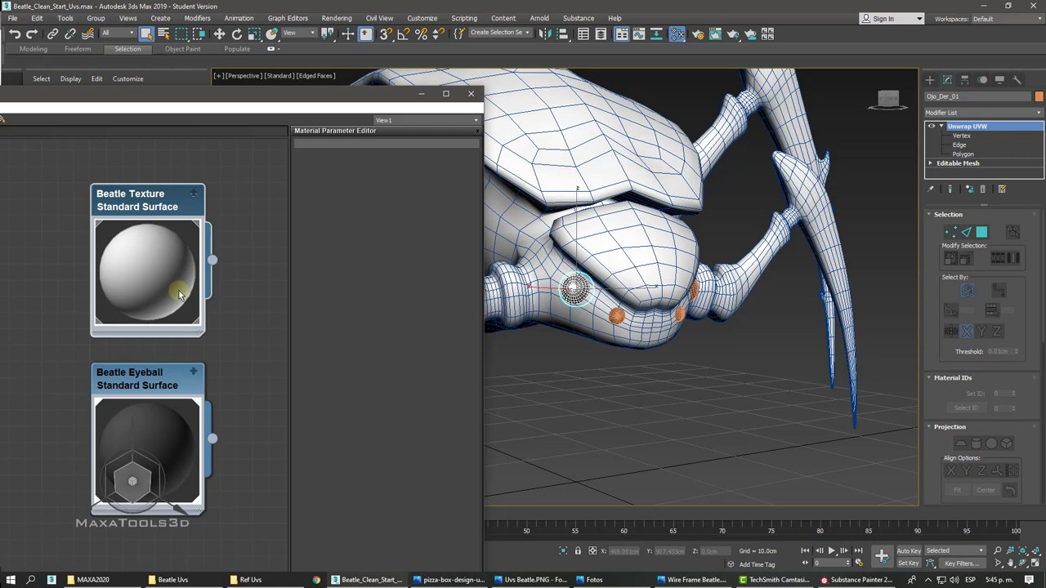
pyautogui.moveTo(179, 291); pyautogui.dragTo(178, 290)
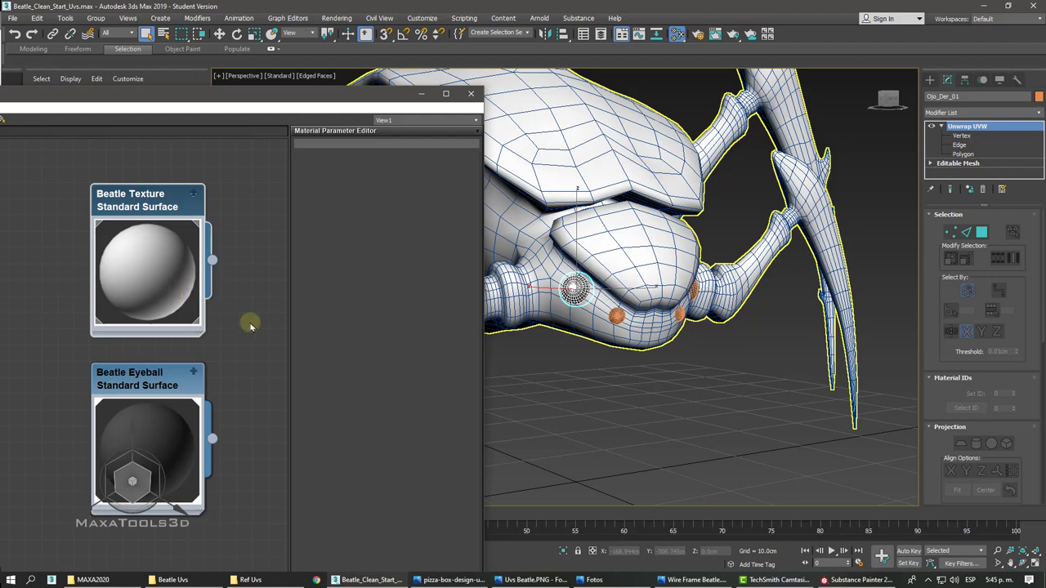
pyautogui.click(833, 579)
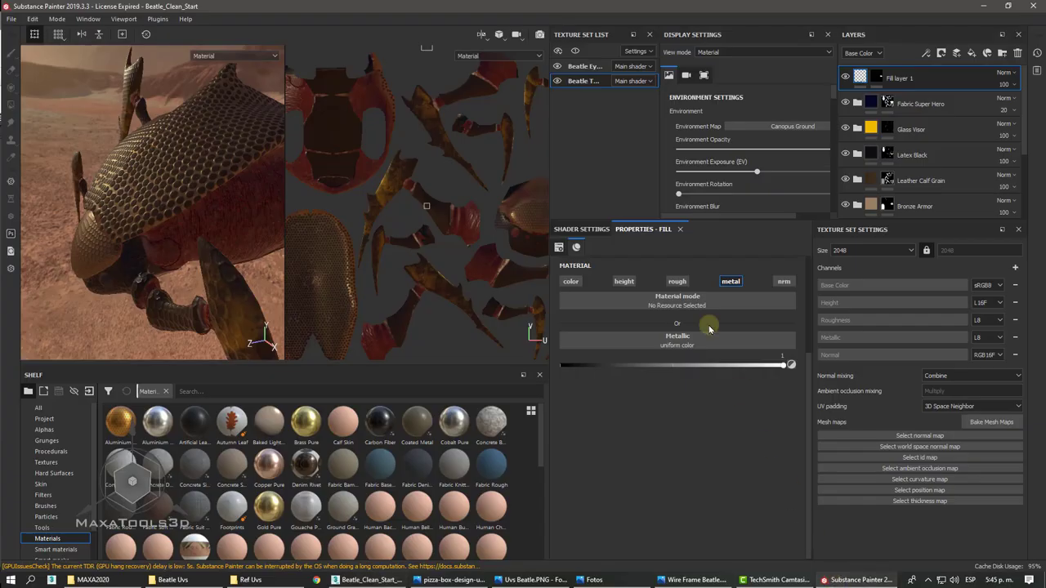
# - View the eyeball and body texture sets in turn, close the File menu unused, then minimize Substance Painter
pyautogui.click(581, 71)
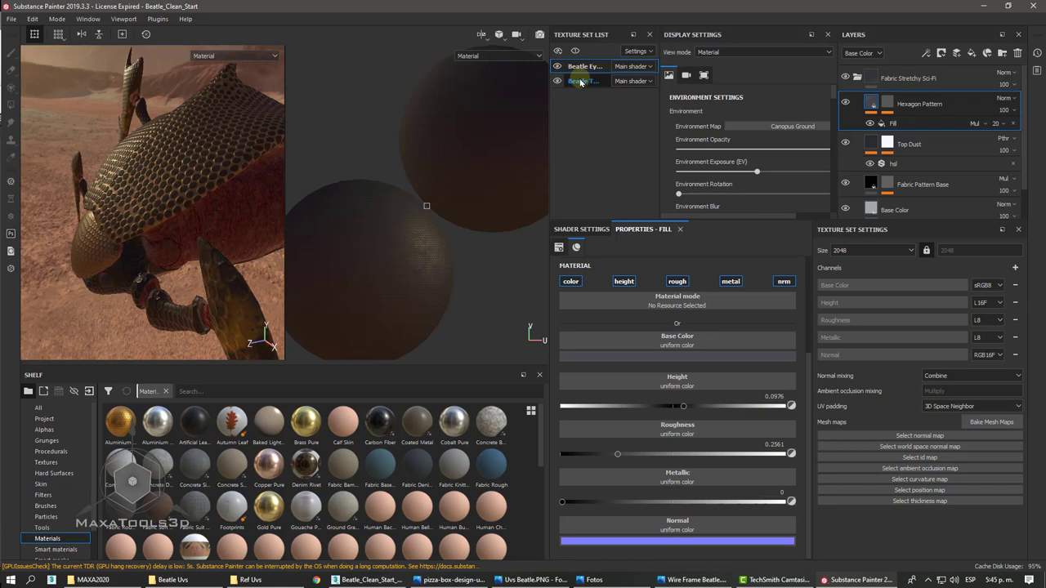
pyautogui.click(580, 81)
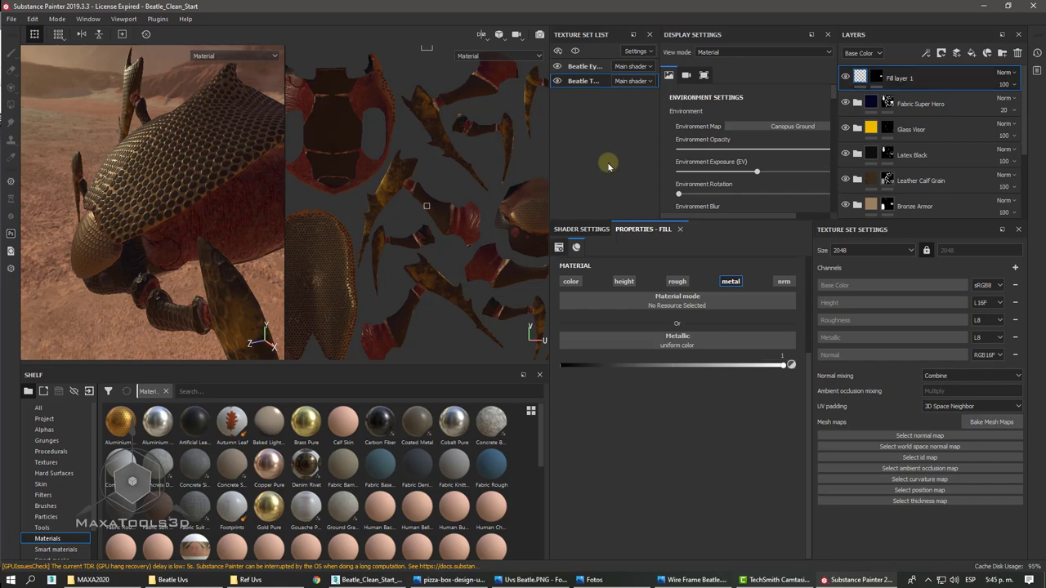
pyautogui.click(11, 19)
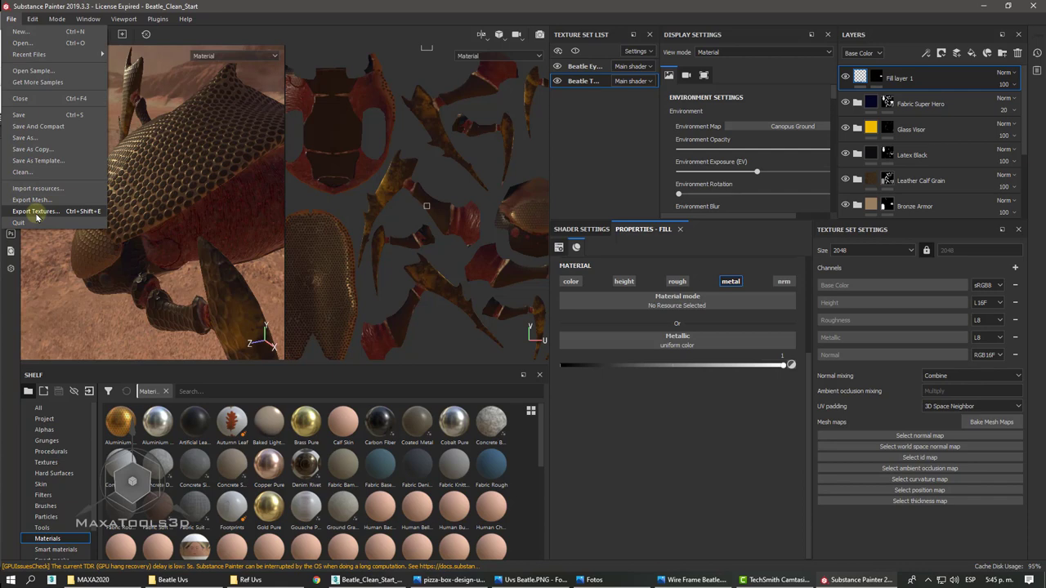
pyautogui.click(379, 4)
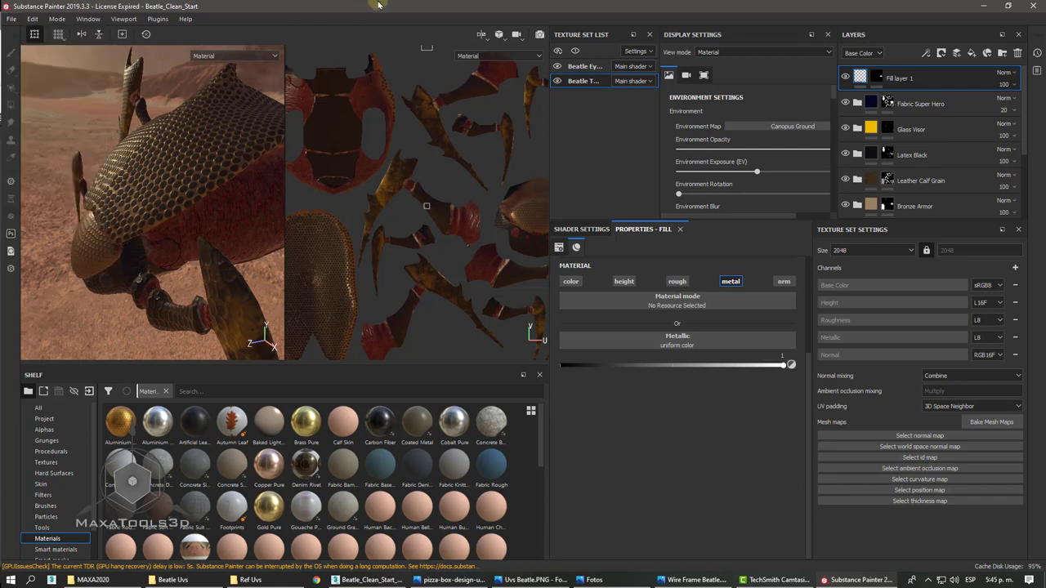
pyautogui.click(984, 5)
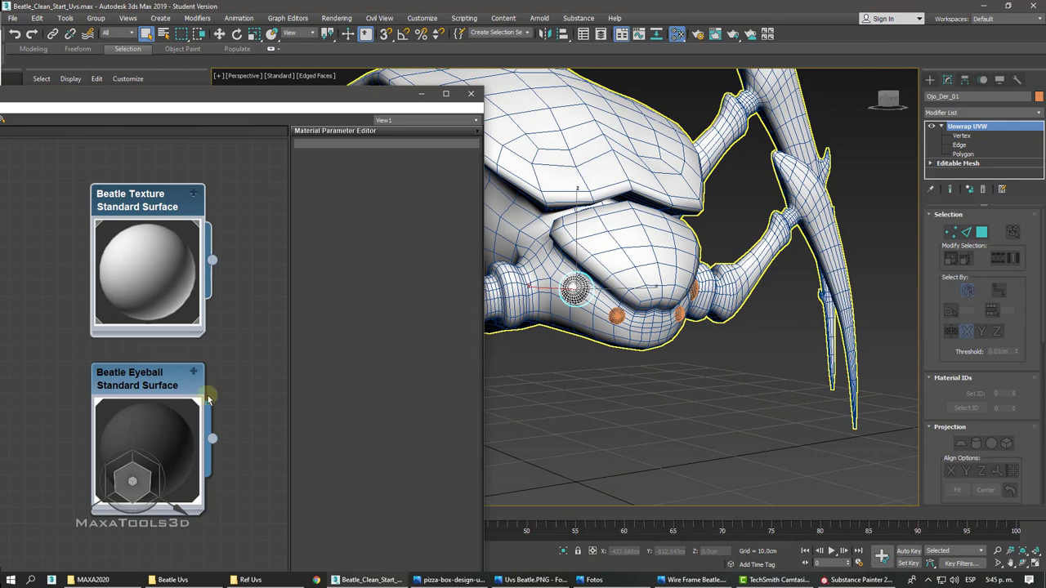
# - Rearrange the Beatle Eyeball and Beatle Texture nodes in the material node view
pyautogui.moveTo(208, 398); pyautogui.dragTo(304, 412)
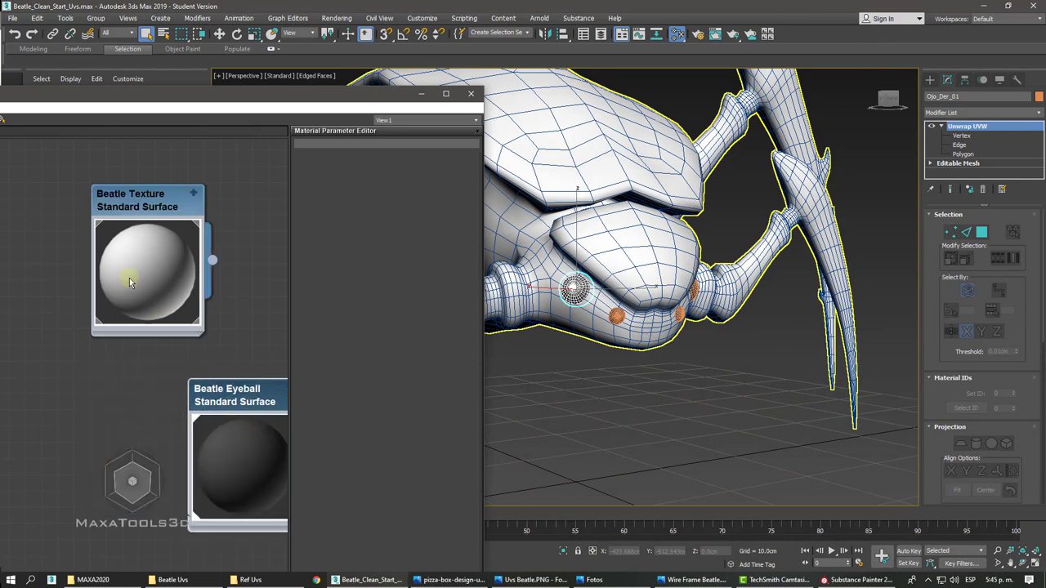
pyautogui.moveTo(129, 278); pyautogui.dragTo(91, 276)
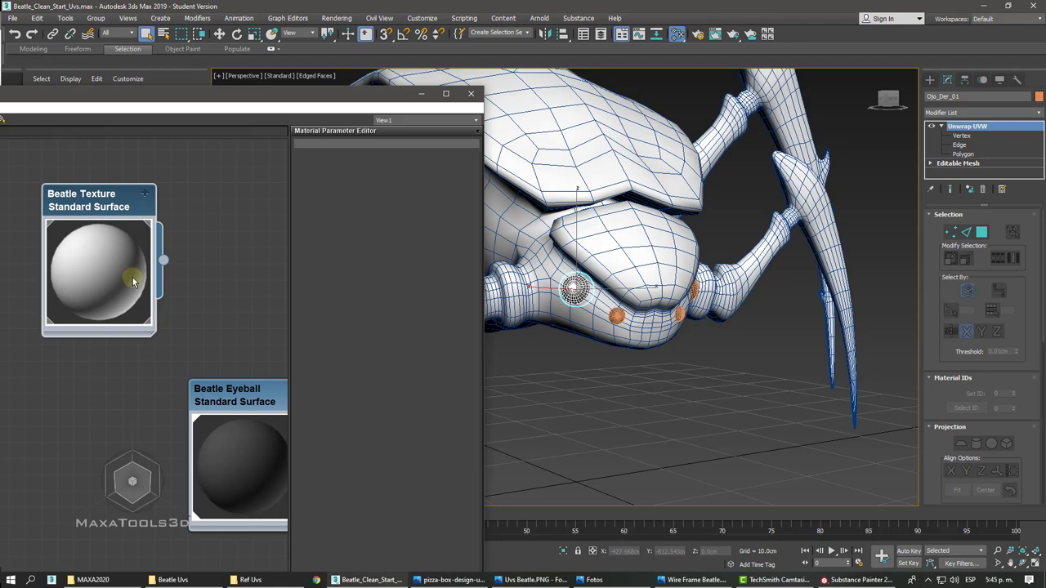
pyautogui.moveTo(133, 277); pyautogui.dragTo(211, 257, button='middle')
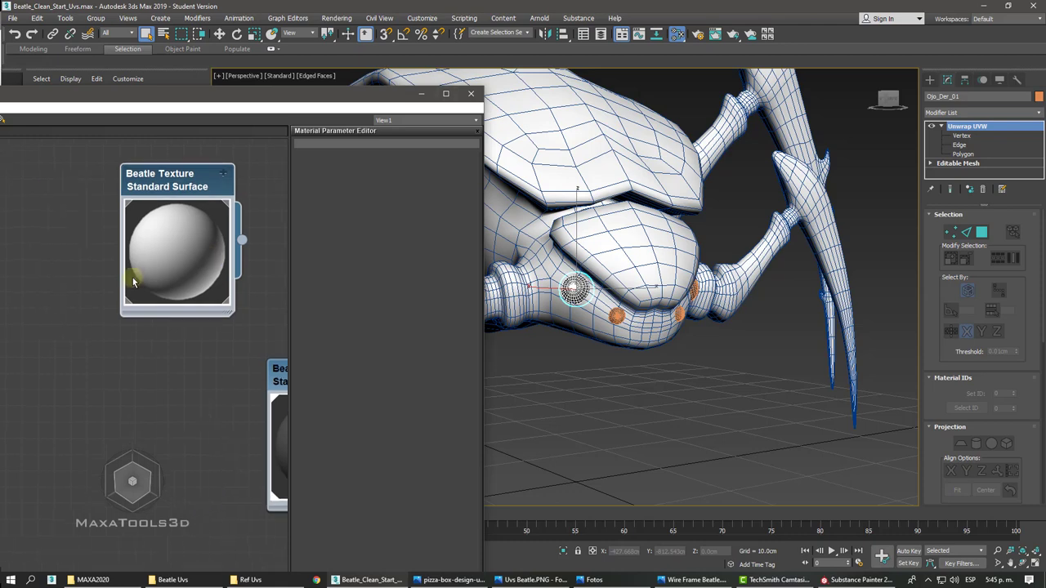
pyautogui.click(930, 79)
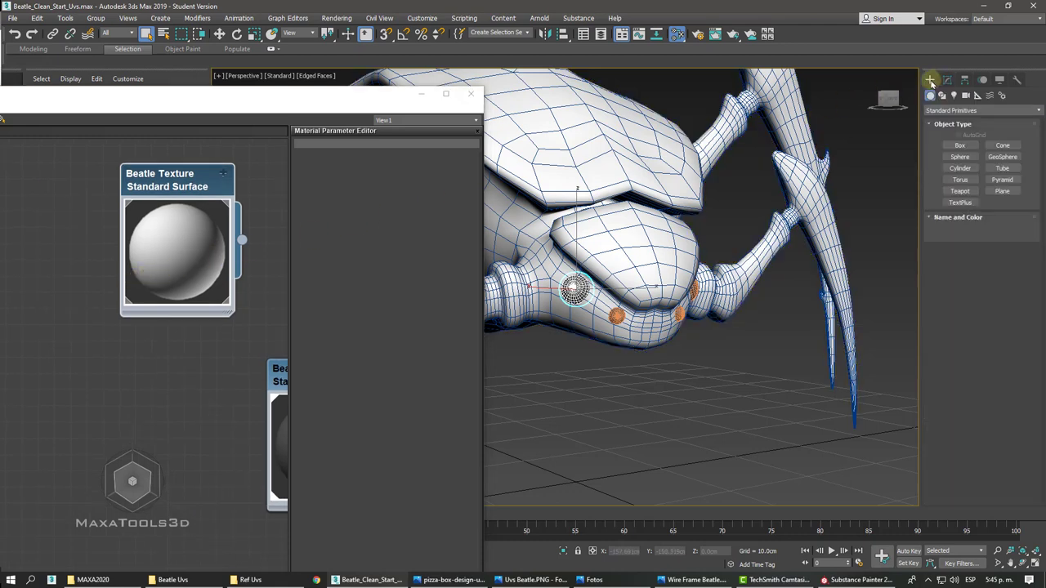
# - Select and deselect the beetle body in the viewport several times
pyautogui.click(590, 155)
pyautogui.moveTo(181, 186); pyautogui.dragTo(174, 191)
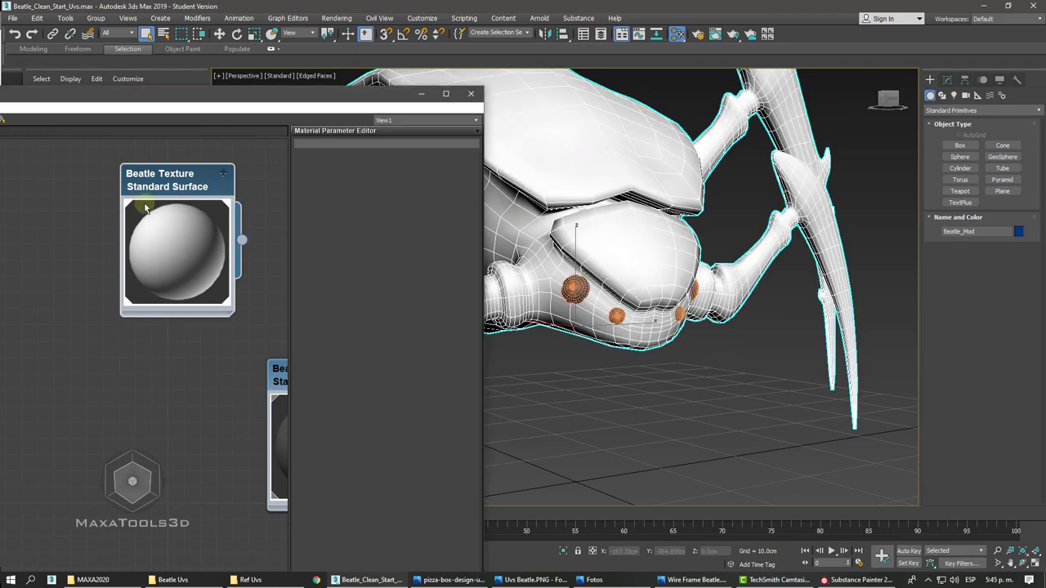
pyautogui.scroll(2, 144, 209)
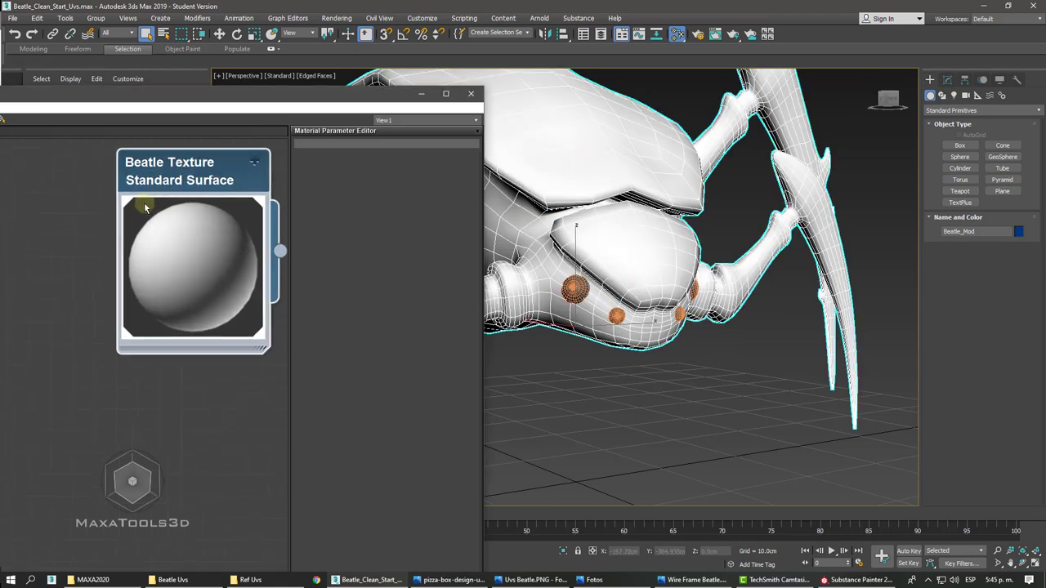
pyautogui.click(571, 395)
pyautogui.click(590, 205)
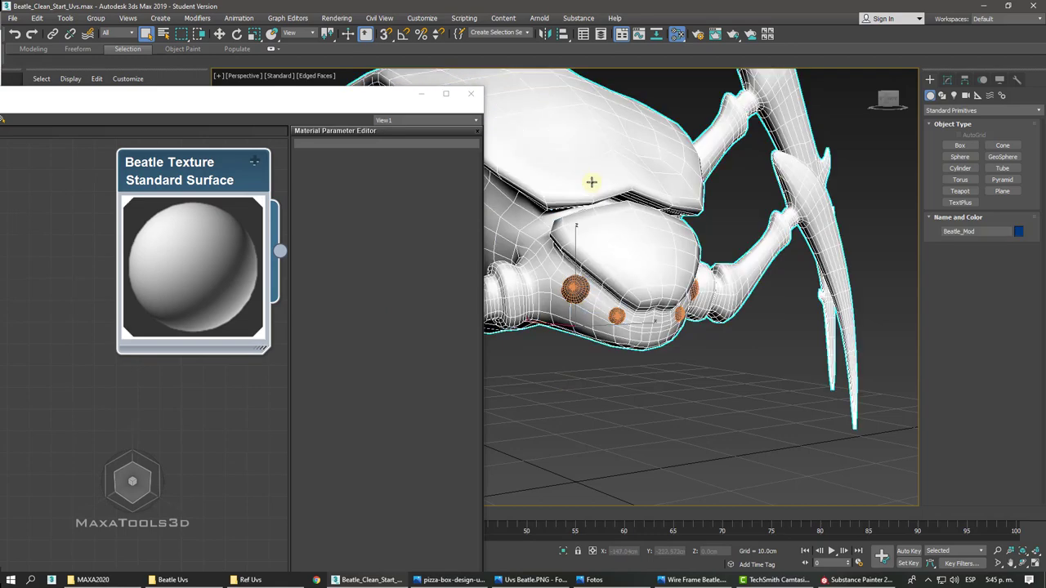
pyautogui.scroll(3, 581, 237)
pyautogui.click(572, 422)
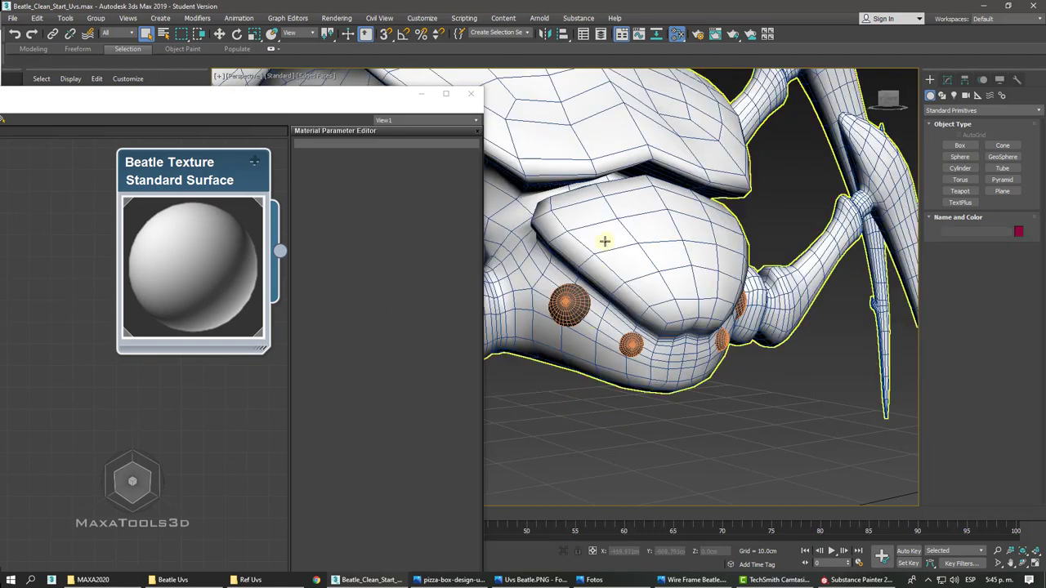
pyautogui.click(603, 240)
pyautogui.click(594, 409)
pyautogui.click(609, 236)
pyautogui.click(562, 402)
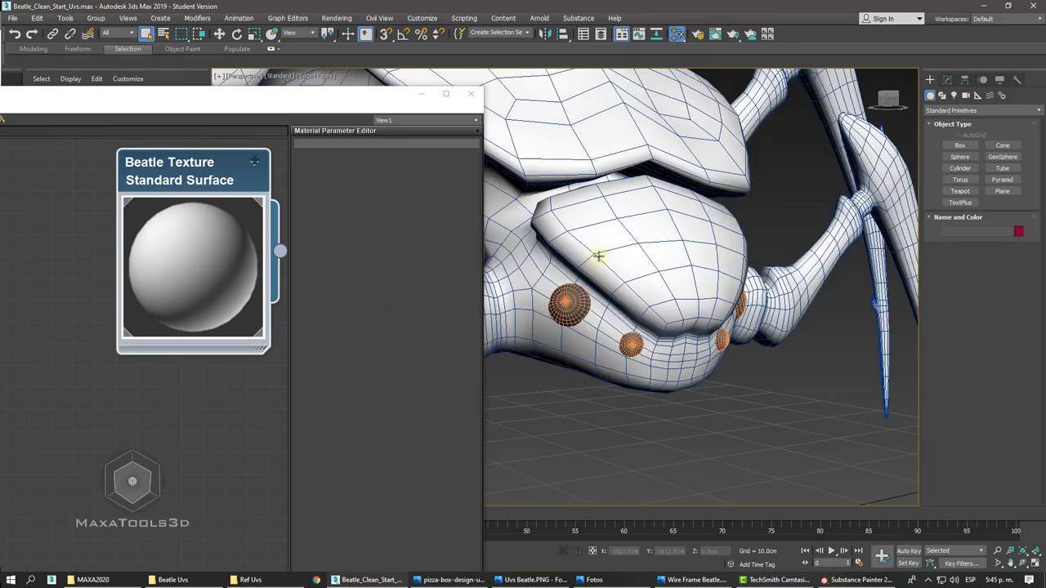
pyautogui.click(602, 248)
pyautogui.click(569, 396)
# - Create a new Physical Material node, expand its sphere preview, and close the material editor
pyautogui.moveTo(263, 210); pyautogui.dragTo(256, 209, button='middle')
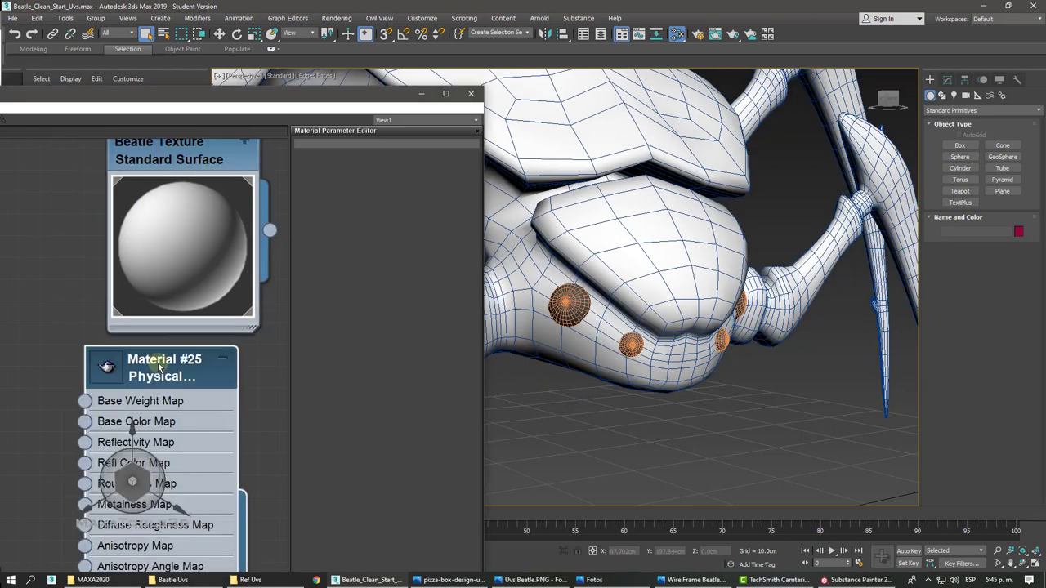
pyautogui.click(106, 368)
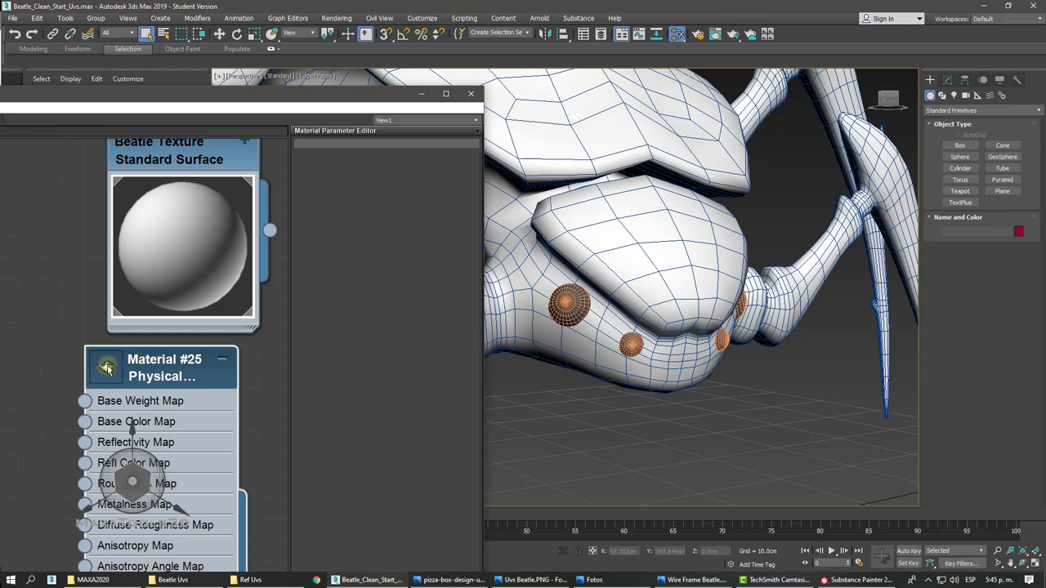
pyautogui.click(178, 373)
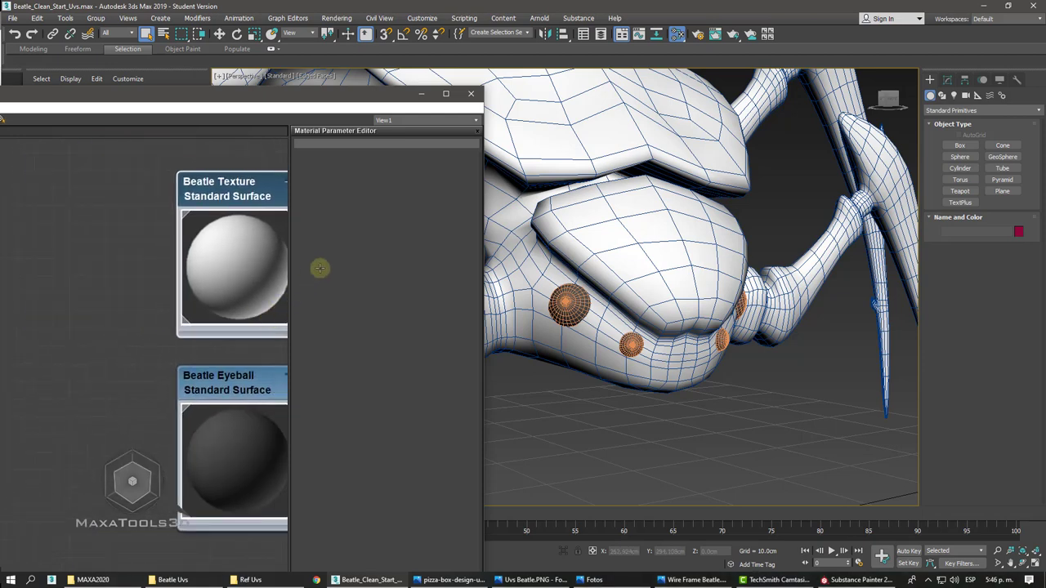
pyautogui.click(473, 93)
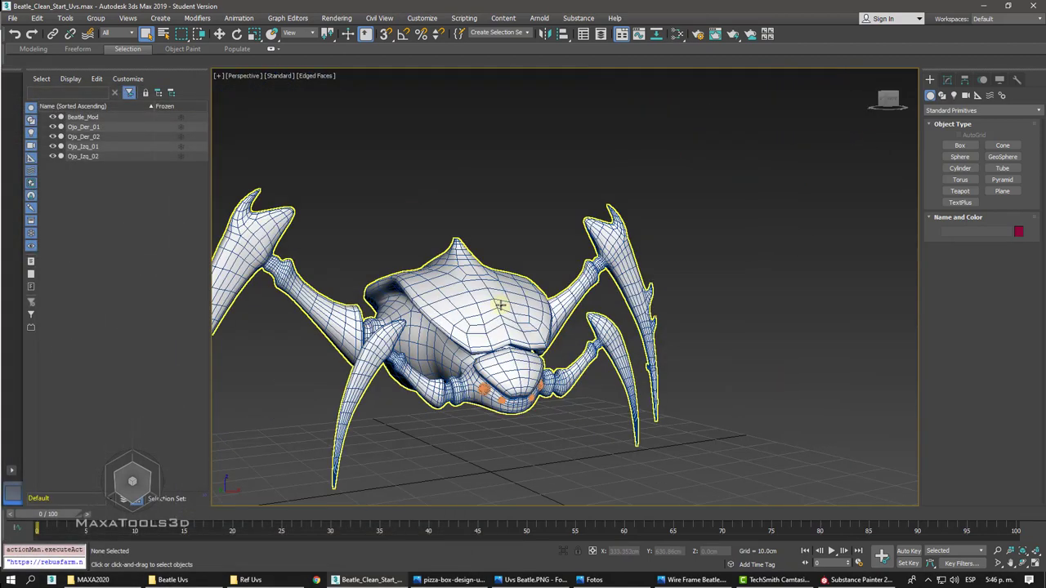
# - Select Beatle_Mod, orbit to a front view, and isolate it with Alt+Q
pyautogui.click(490, 245)
pyautogui.click(946, 81)
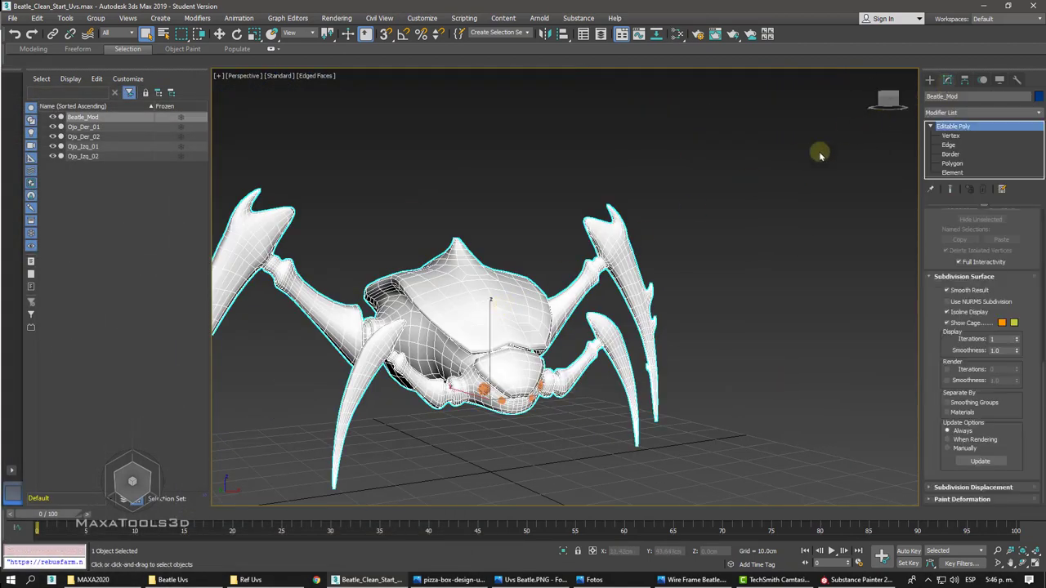
pyautogui.moveTo(823, 154)
pyautogui.keyDown('alt'); pyautogui.mouseDown(button='middle')
pyautogui.moveTo(488, 319)
pyautogui.moveTo(477, 335)
pyautogui.moveTo(580, 297)
pyautogui.mouseUp(button='middle'); pyautogui.keyUp('alt')
pyautogui.hotkey('alt', 'q')
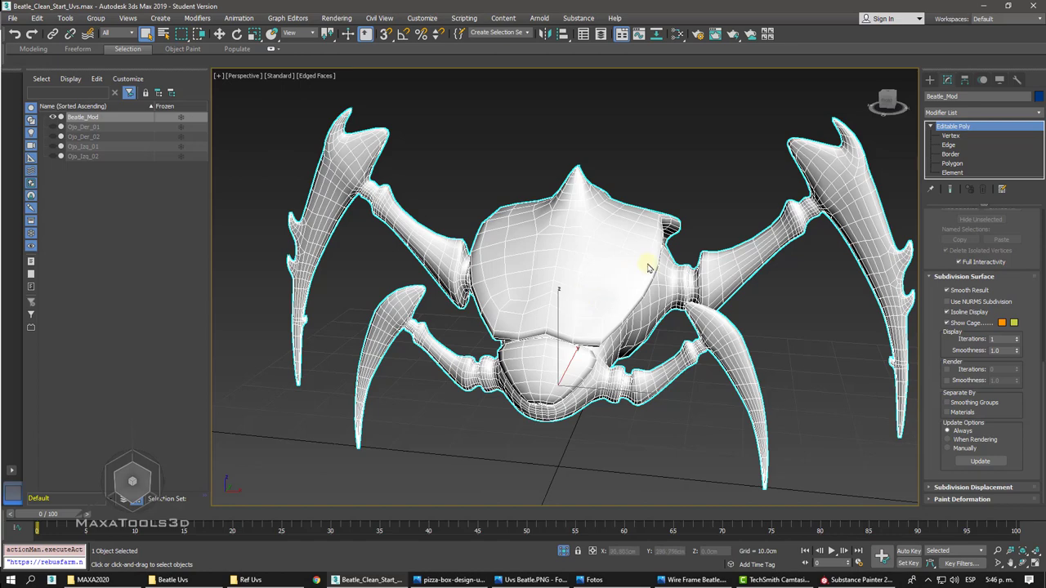
# - Add a UVW Map modifier to Beatle_Mod, then delete it again
pyautogui.click(952, 112)
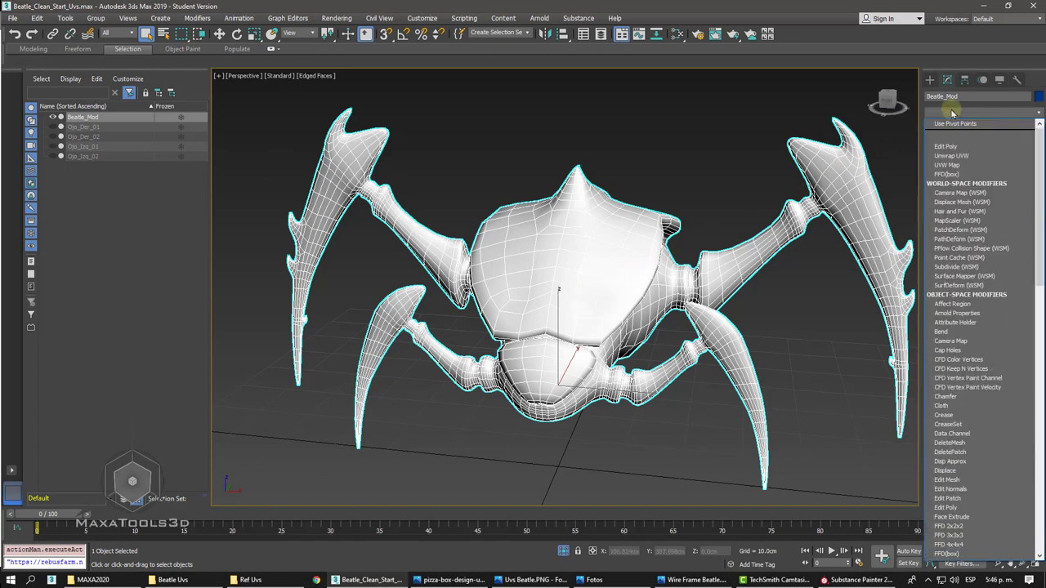
pyautogui.click(949, 164)
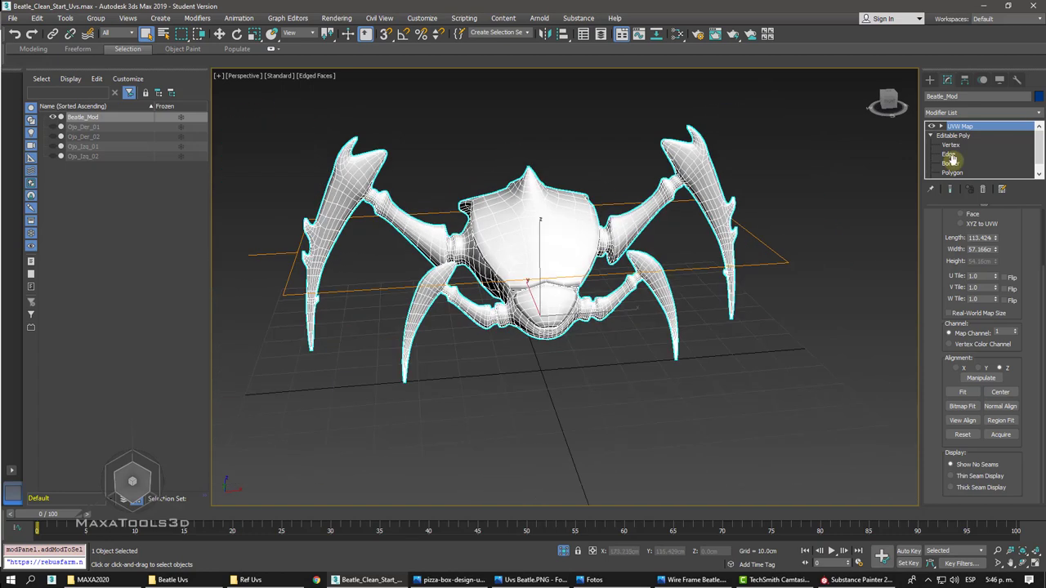
pyautogui.click(983, 189)
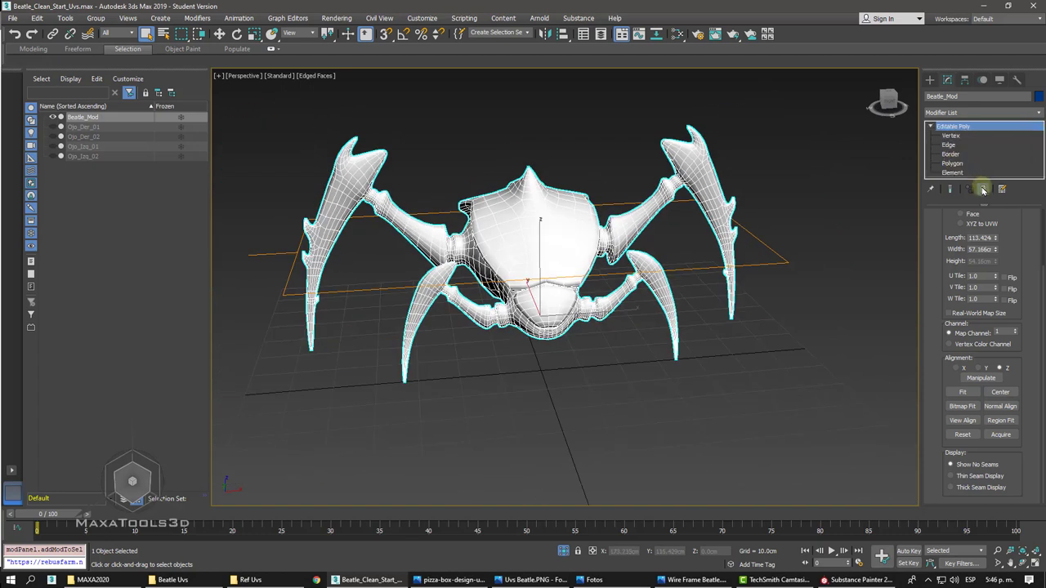
pyautogui.click(971, 114)
# - Add an Unwrap UVW modifier to Beatle_Mod and clear the existing polygon selection
pyautogui.write('u')
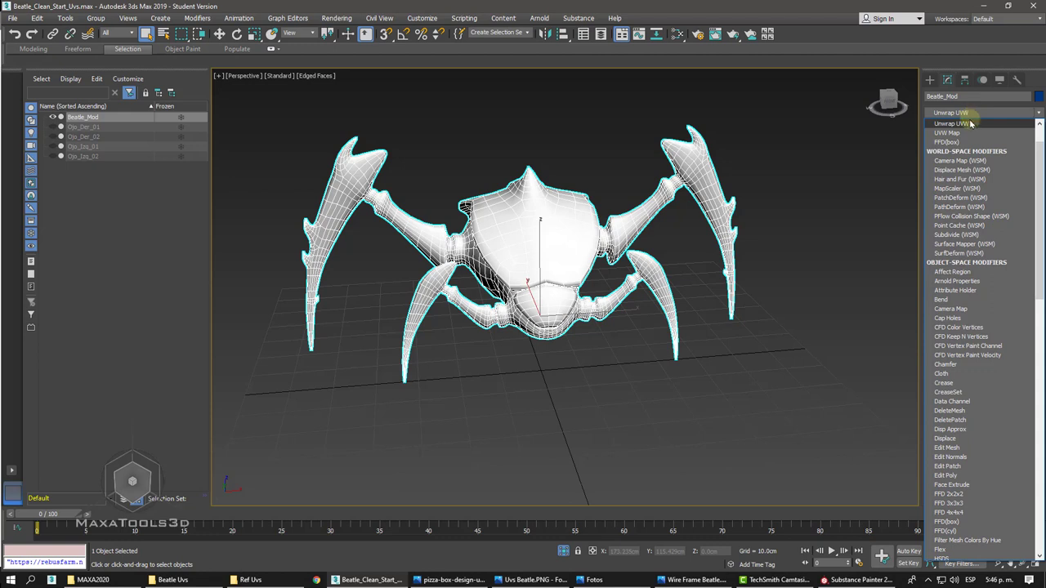
pyautogui.click(970, 126)
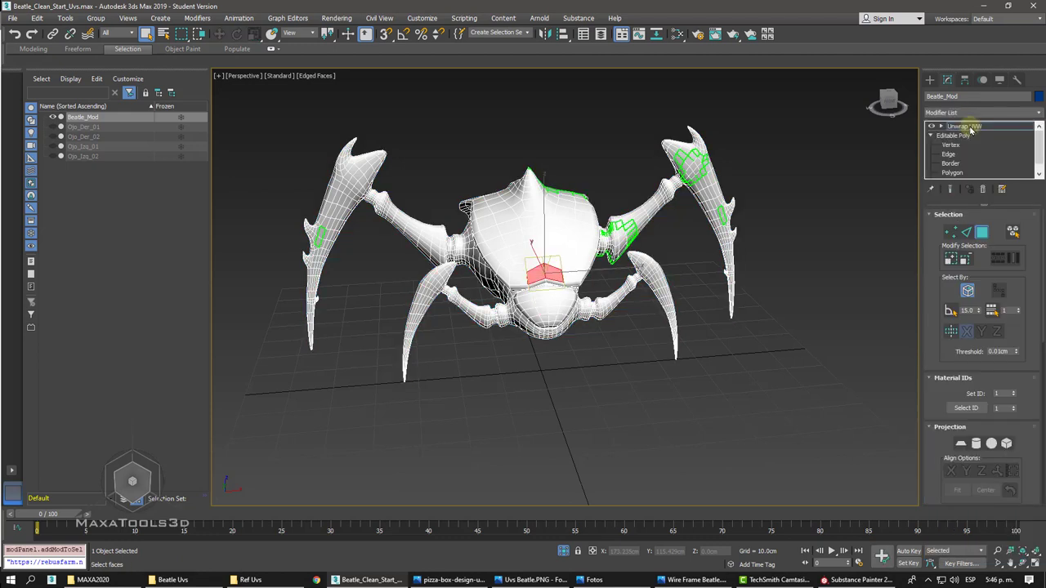
pyautogui.click(931, 134)
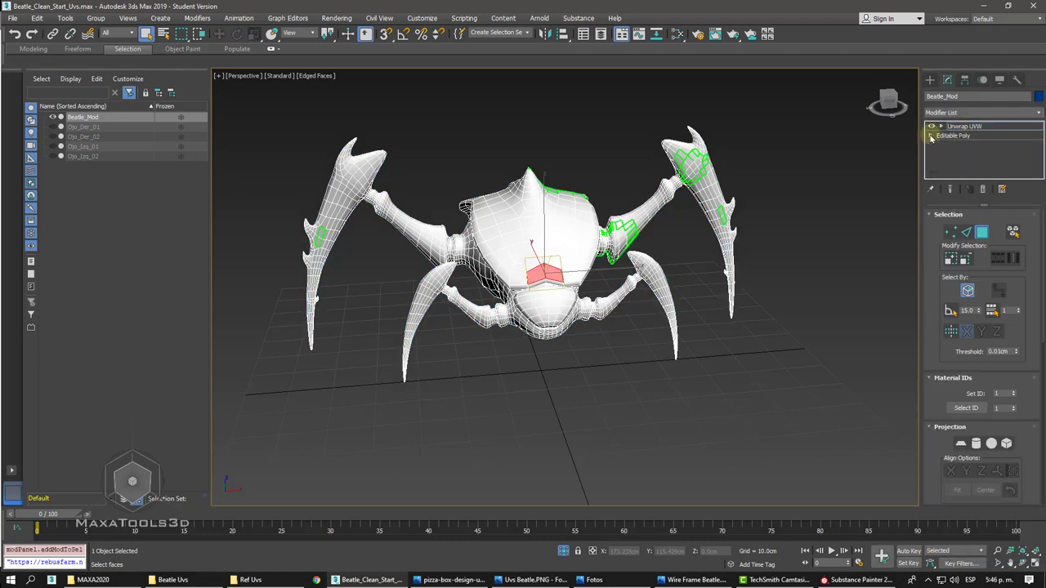
pyautogui.click(668, 350)
pyautogui.scroll(5, 659, 352)
pyautogui.scroll(-5, 719, 305)
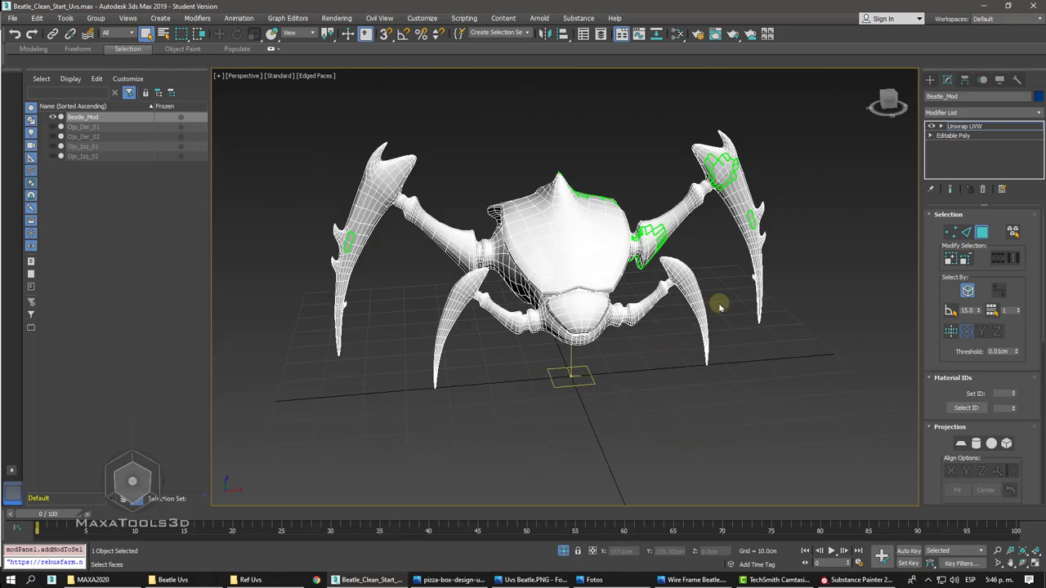
pyautogui.click(941, 126)
pyautogui.click(958, 136)
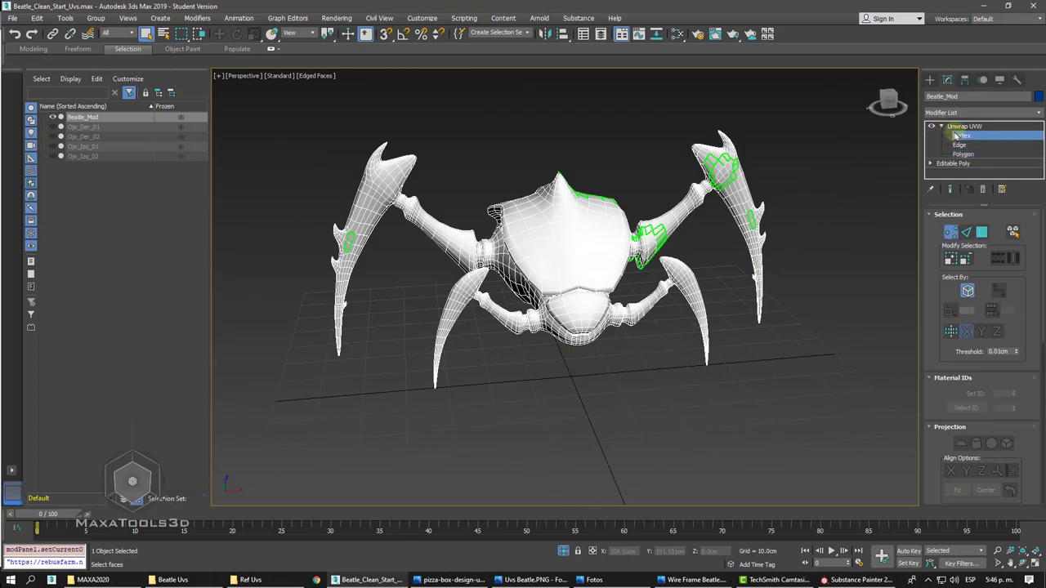
pyautogui.click(962, 126)
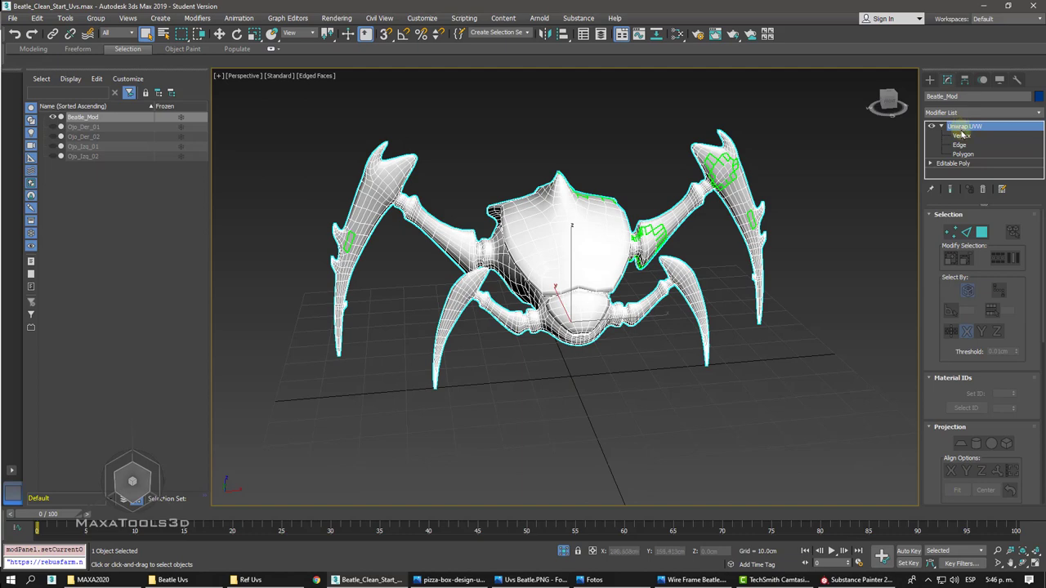
# - Inspect the beetle in wireframe, then orbit to a shaded straight front view
pyautogui.press('z')
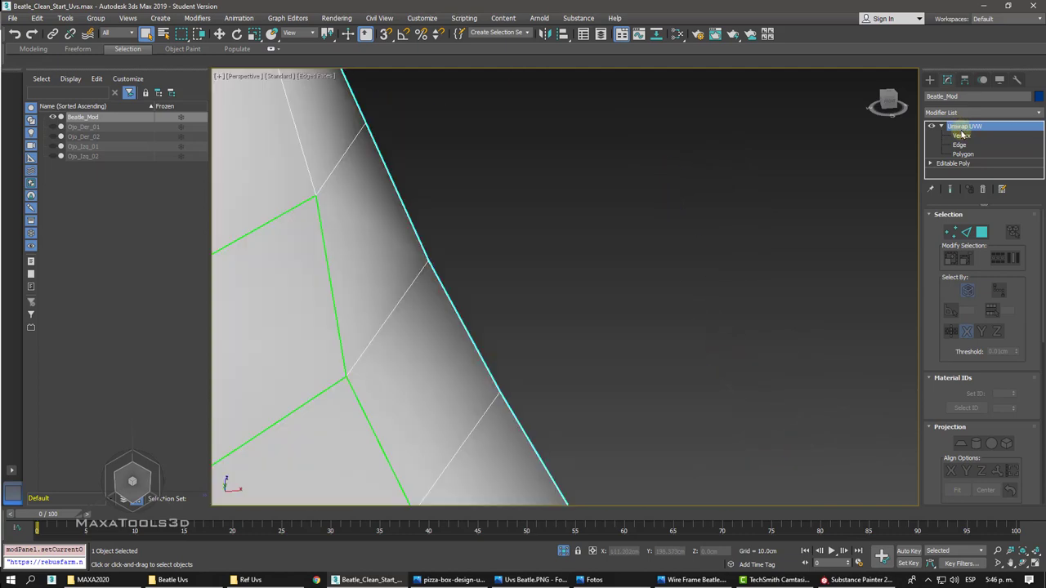
pyautogui.press('F3')
pyautogui.press('F3')
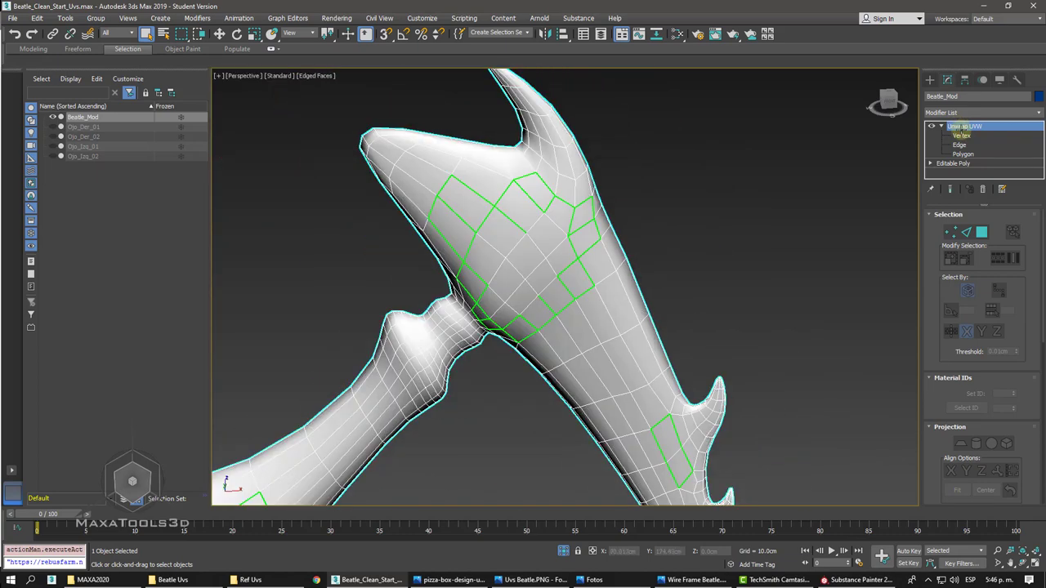
pyautogui.press('F3')
pyautogui.press('z')
pyautogui.keyDown('alt'); pyautogui.moveTo(800, 174); pyautogui.dragTo(593, 239, button='middle'); pyautogui.keyUp('alt')
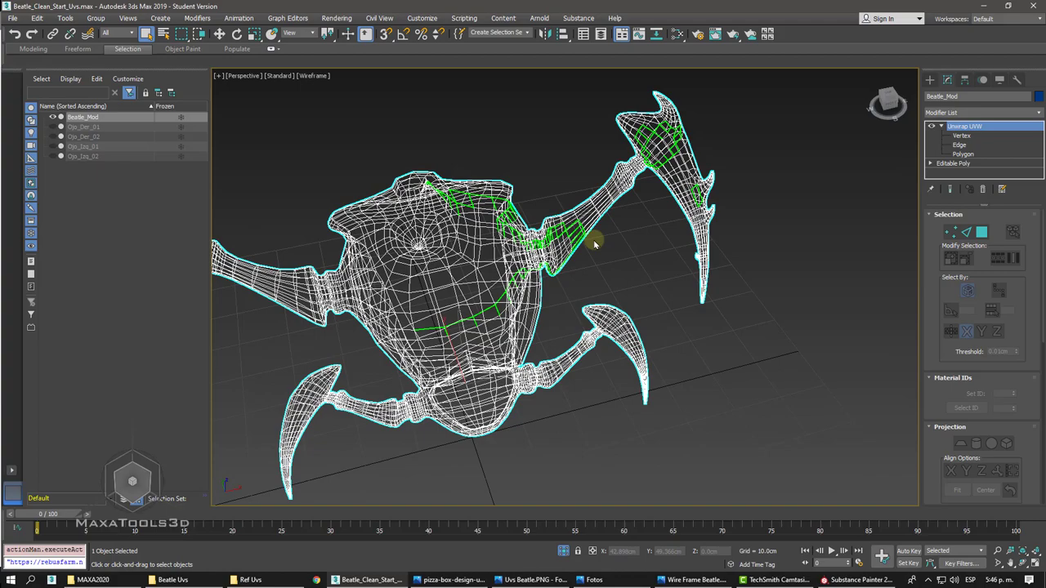
pyautogui.moveTo(593, 239)
pyautogui.keyDown('alt'); pyautogui.mouseDown(button='middle')
pyautogui.moveTo(512, 213)
pyautogui.moveTo(494, 232)
pyautogui.mouseUp(button='middle'); pyautogui.keyUp('alt')
pyautogui.press('F3')
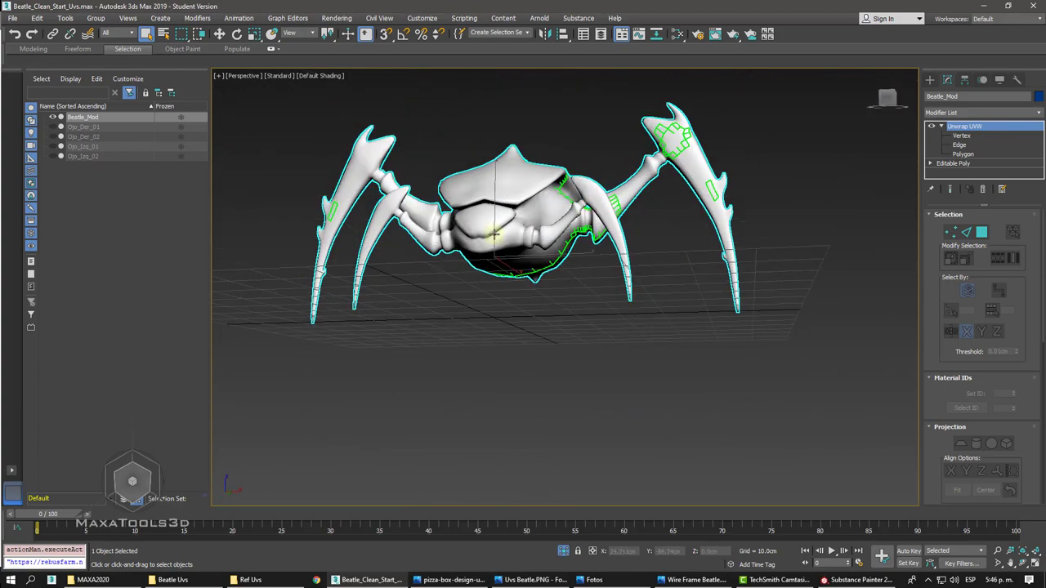
pyautogui.keyDown('alt'); pyautogui.moveTo(494, 233); pyautogui.dragTo(817, 278, button='middle'); pyautogui.keyUp('alt')
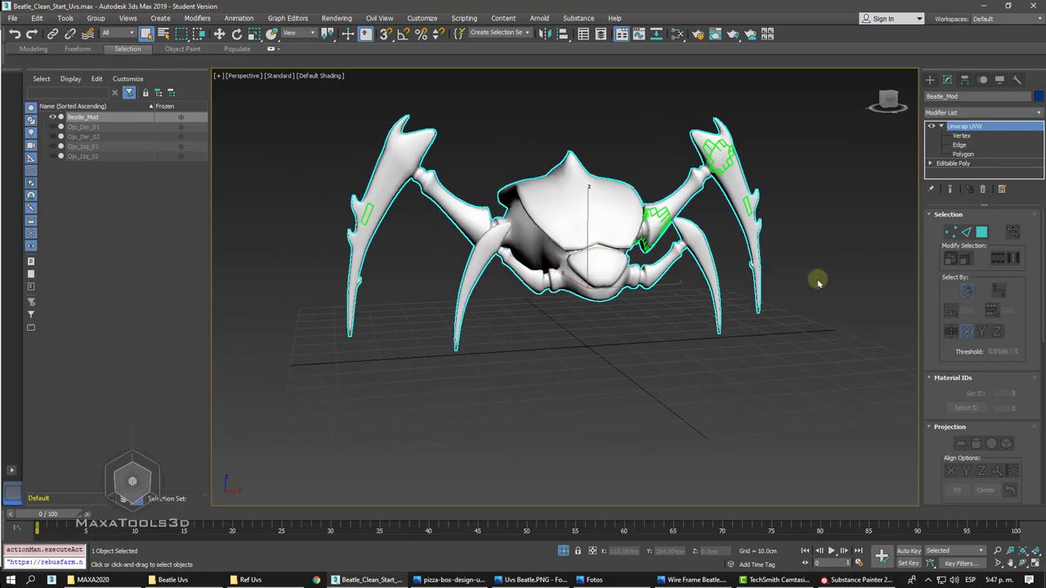
pyautogui.scroll(-5, 937, 299)
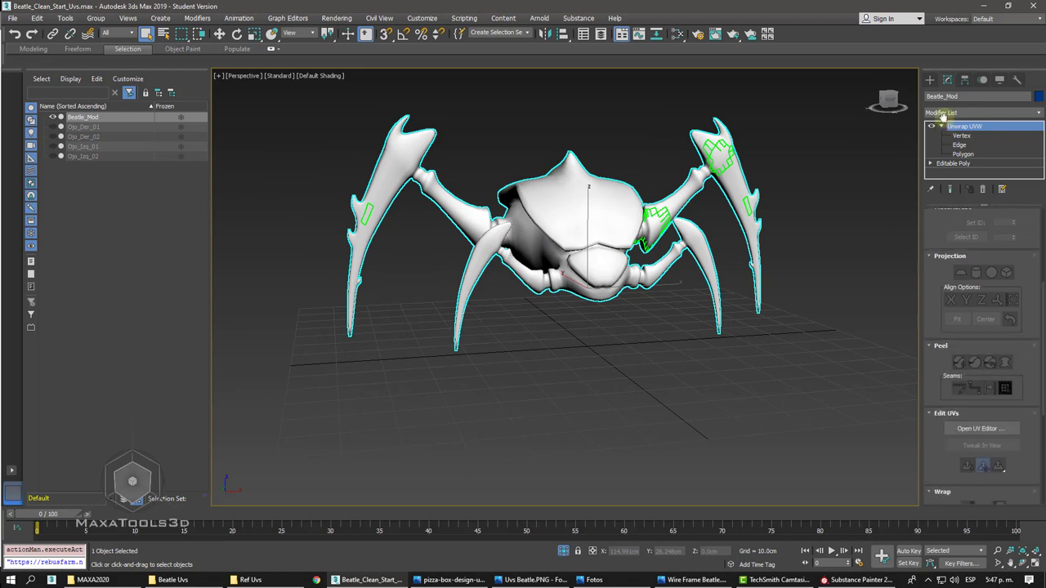
pyautogui.scroll(-3, 937, 448)
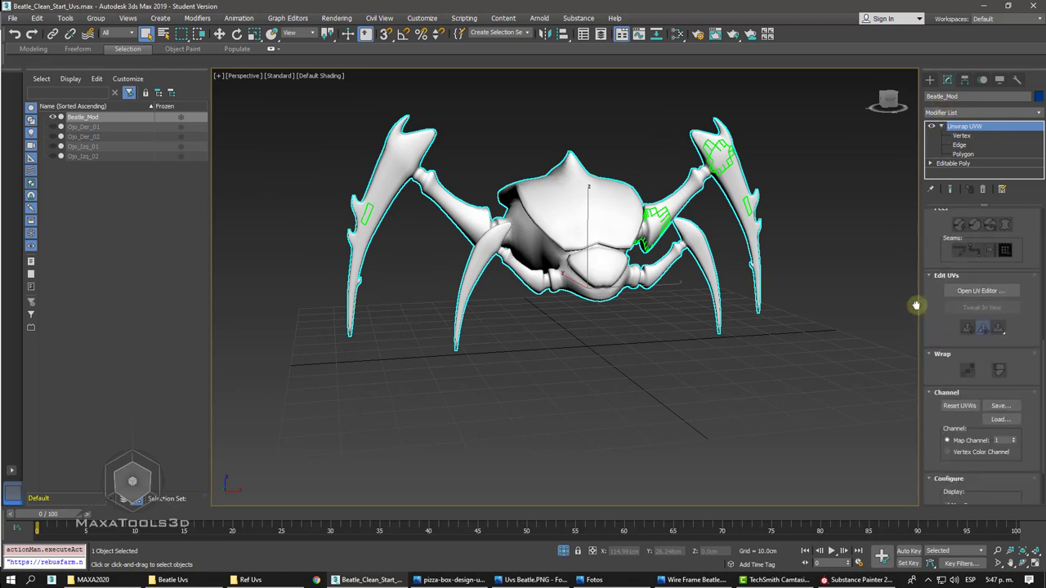
pyautogui.scroll(-2, 937, 441)
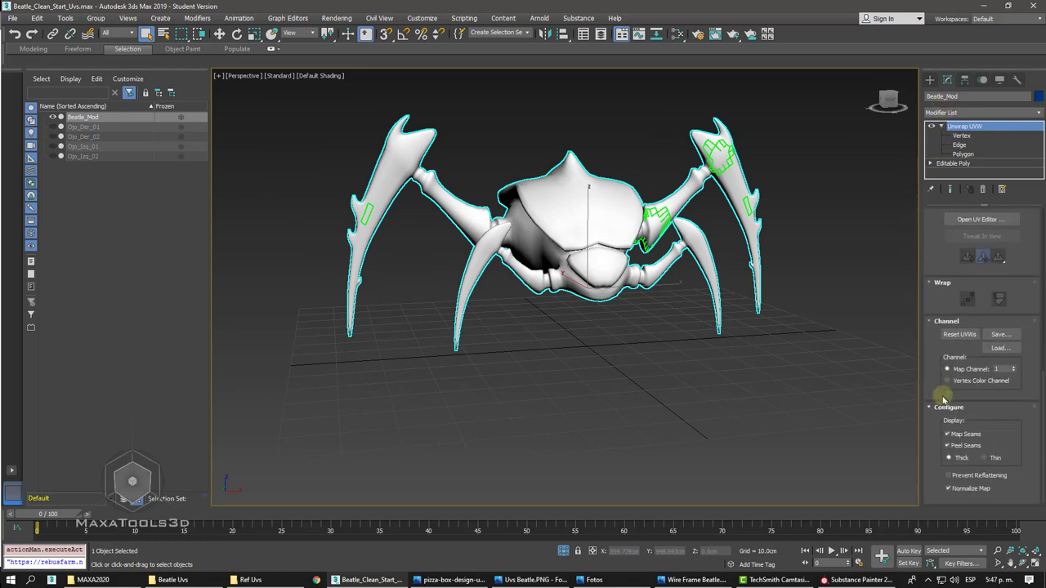
# - Toggle Map Seams off and back on, then set Unwrap UVW to Polygon level
pyautogui.click(975, 439)
pyautogui.click(975, 439)
pyautogui.moveTo(939, 253); pyautogui.dragTo(940, 545)
pyautogui.click(973, 155)
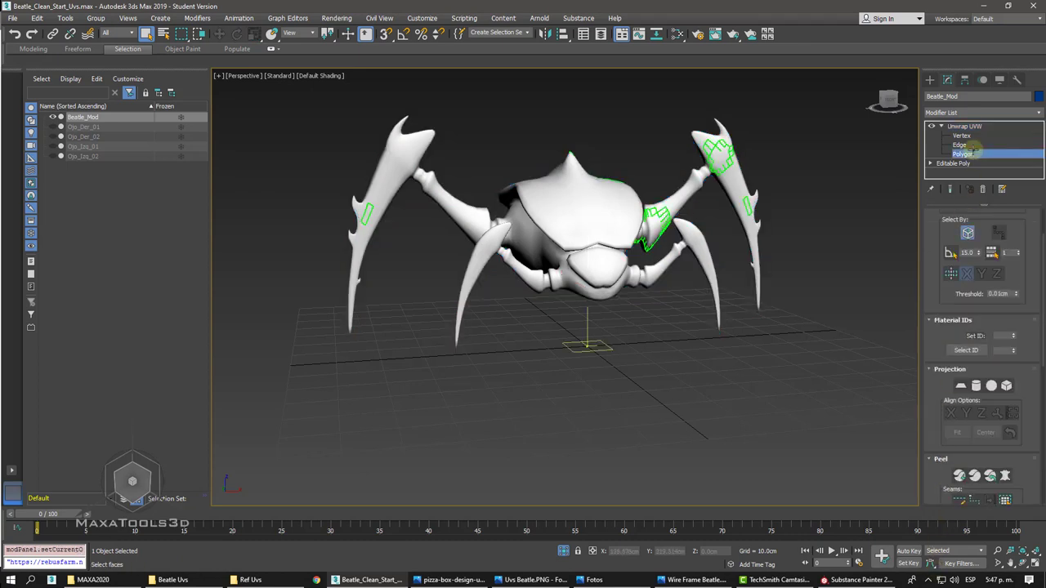
# - Select all beetle faces with Ctrl+A and apply a Planar projection
pyautogui.hotkey('ctrl', 'a')
pyautogui.scroll(2, 928, 261)
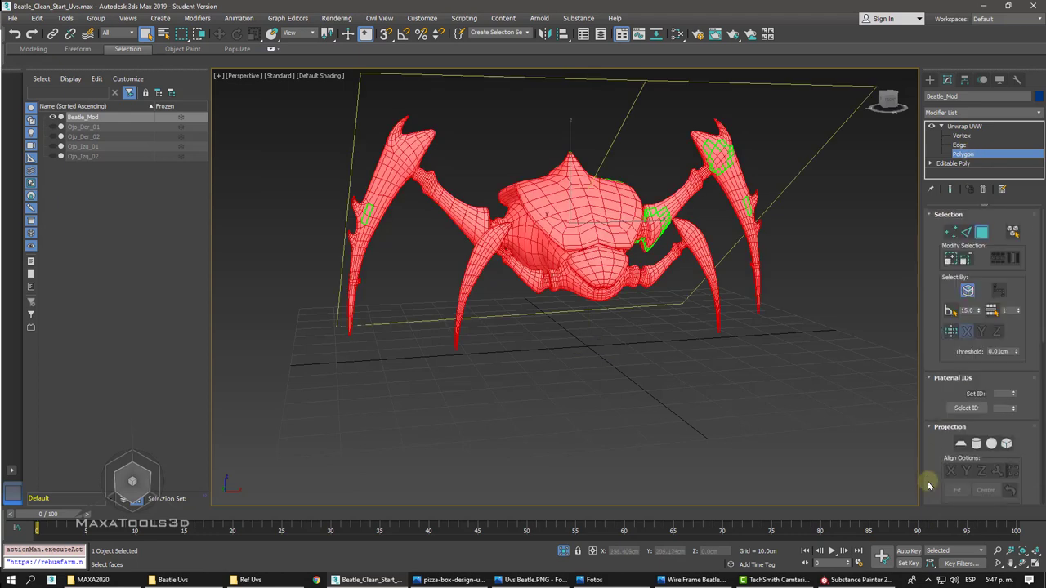
pyautogui.moveTo(939, 409); pyautogui.dragTo(927, 209)
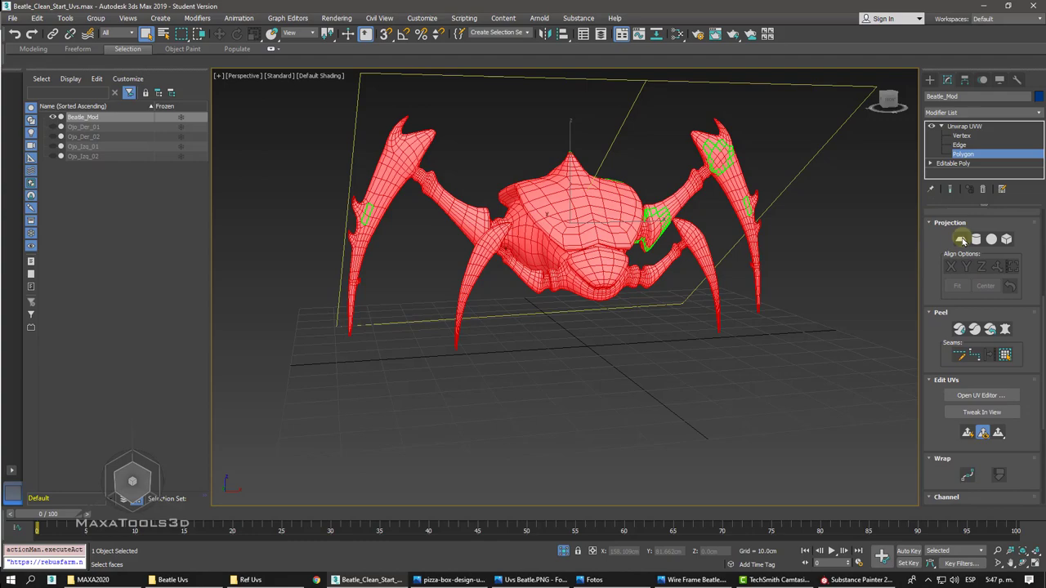
pyautogui.click(962, 239)
pyautogui.moveTo(817, 269)
pyautogui.keyDown('alt'); pyautogui.mouseDown(button='middle')
pyautogui.moveTo(869, 275)
pyautogui.moveTo(718, 340)
pyautogui.mouseUp(button='middle'); pyautogui.keyUp('alt')
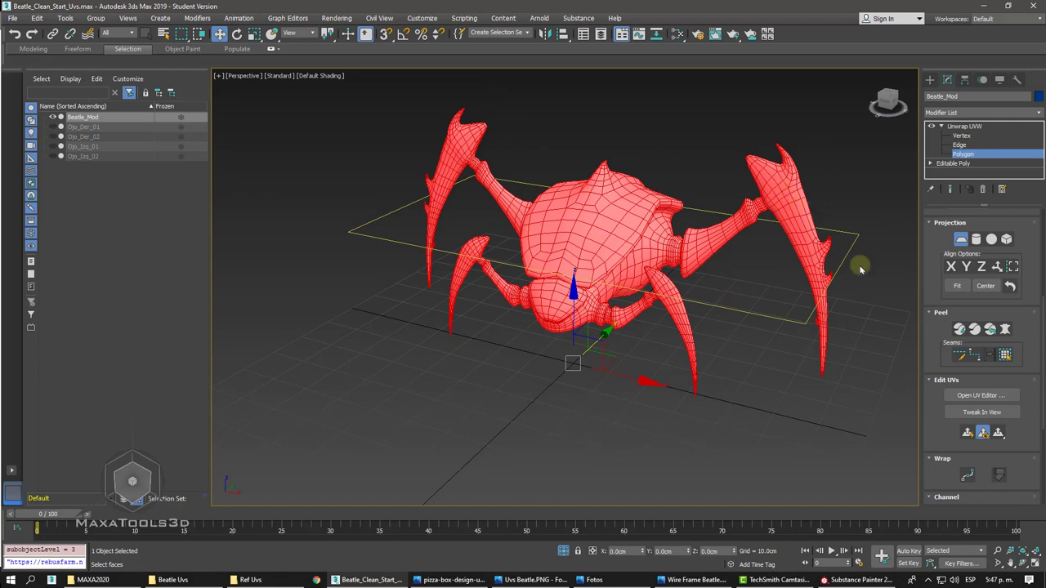
# - Try opening the UV editor and scroll through the Unwrap UVW rollouts
pyautogui.click(993, 399)
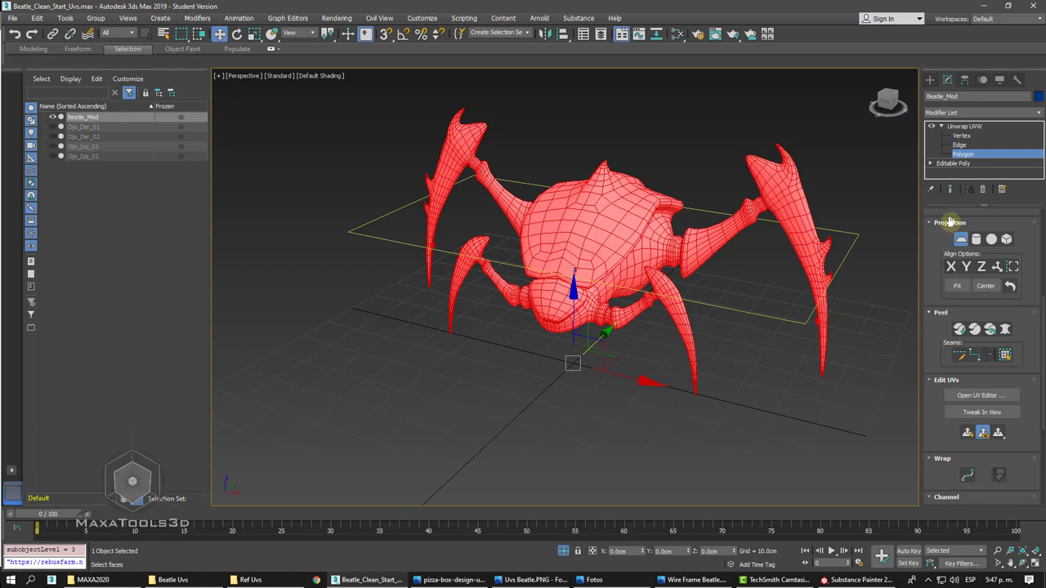
pyautogui.moveTo(941, 443); pyautogui.dragTo(940, 310)
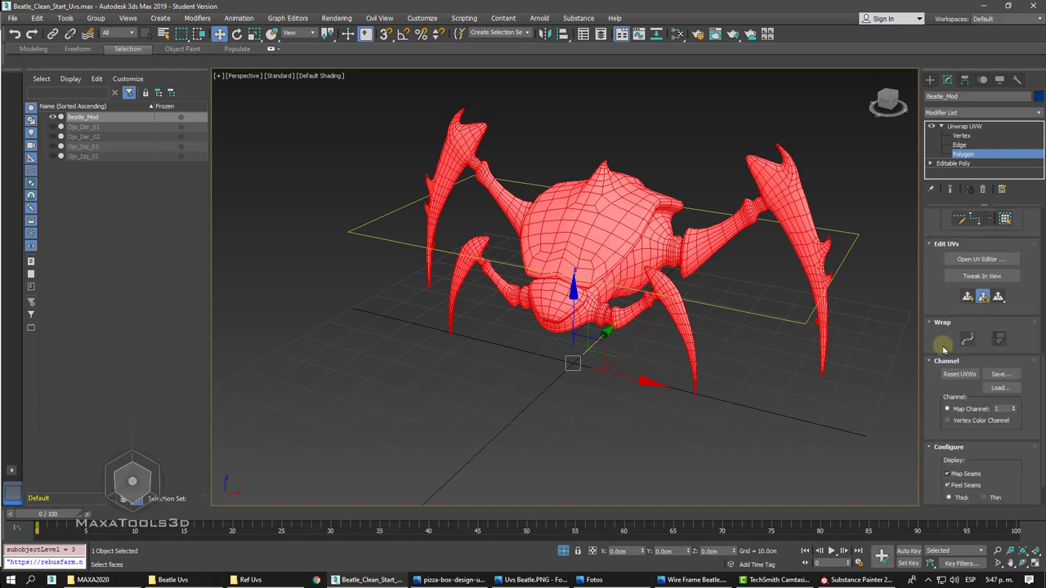
pyautogui.scroll(2, 948, 447)
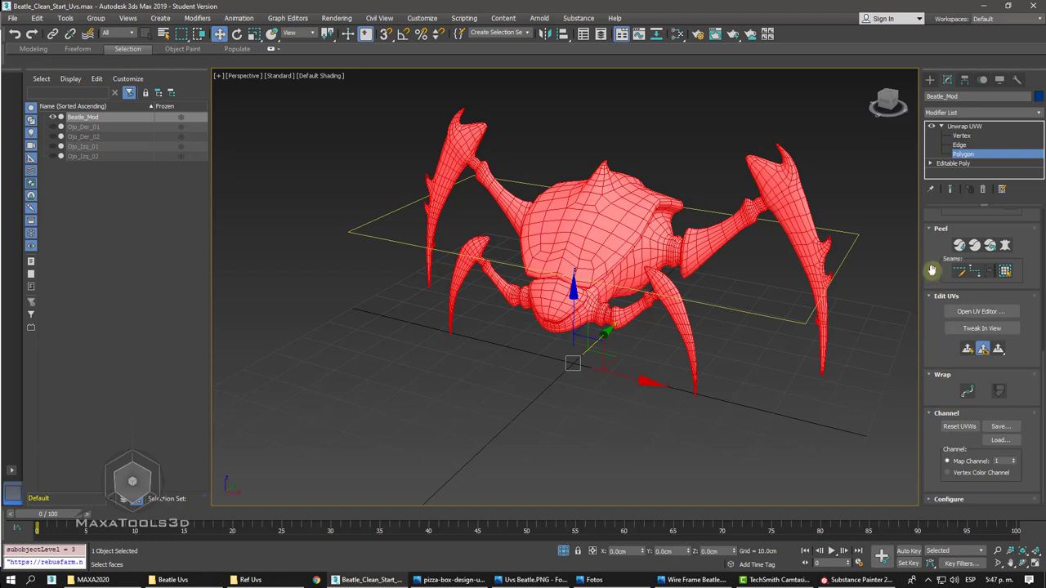
pyautogui.moveTo(932, 270); pyautogui.dragTo(935, 356)
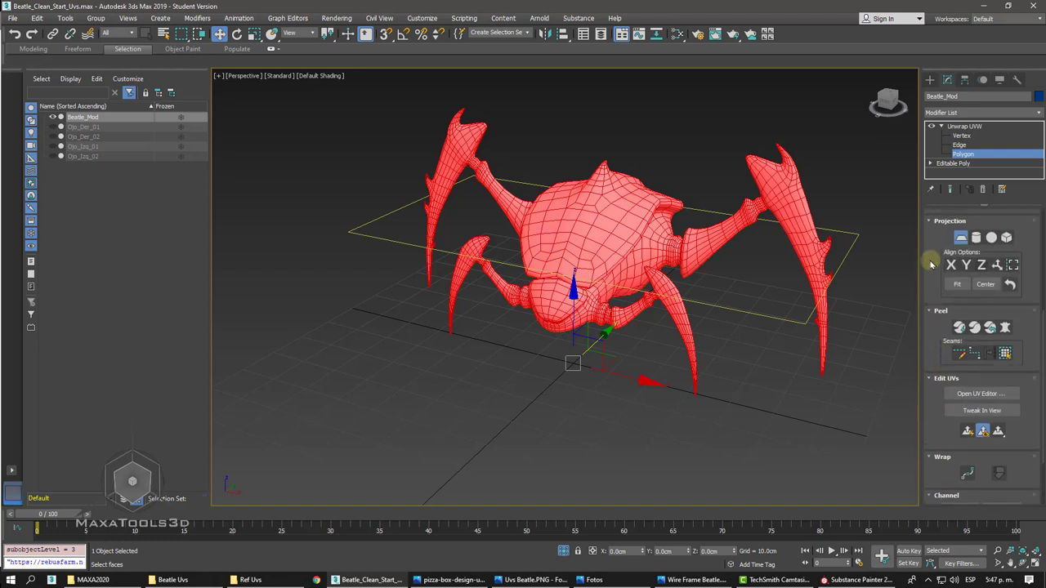
pyautogui.moveTo(932, 263)
pyautogui.mouseDown()
pyautogui.moveTo(926, 474)
pyautogui.moveTo(946, 255)
pyautogui.mouseUp()
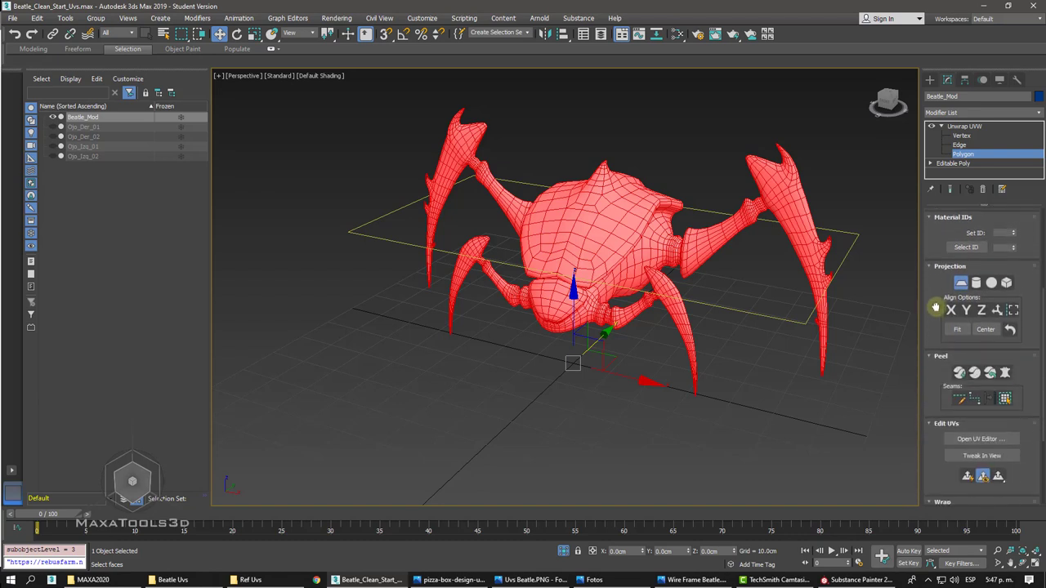
# - Return Unwrap UVW to Polygon level and open the UV editor with face selection mode
pyautogui.click(963, 127)
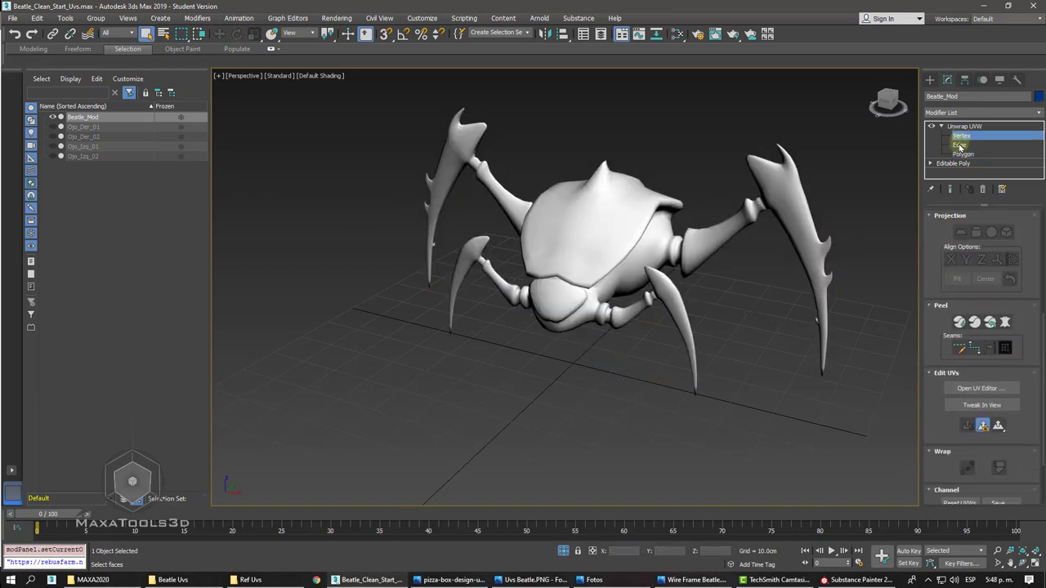
pyautogui.click(959, 145)
pyautogui.click(961, 136)
pyautogui.click(961, 135)
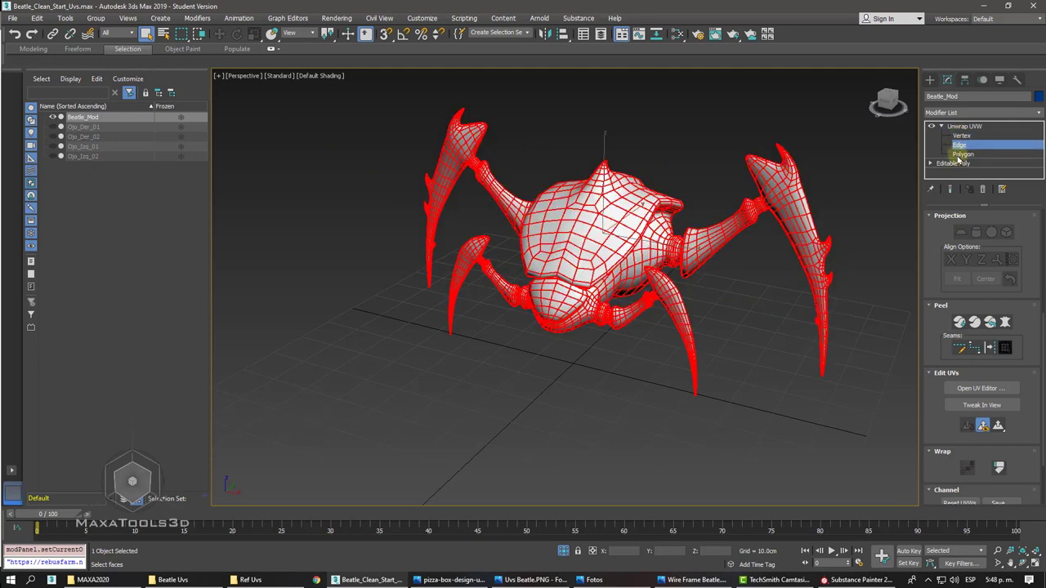
pyautogui.click(962, 155)
pyautogui.click(994, 388)
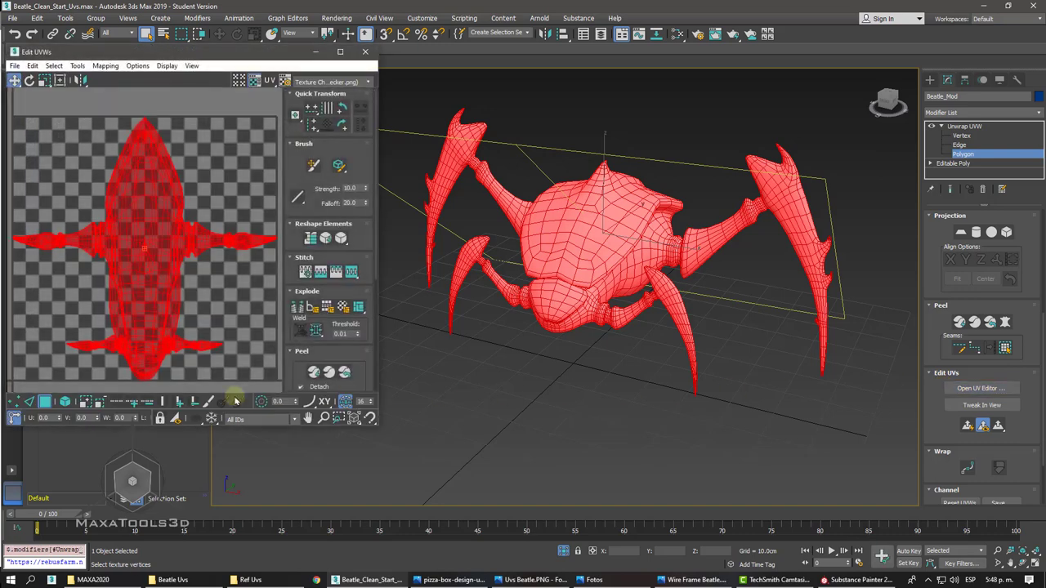
pyautogui.click(19, 402)
pyautogui.click(30, 402)
pyautogui.click(45, 402)
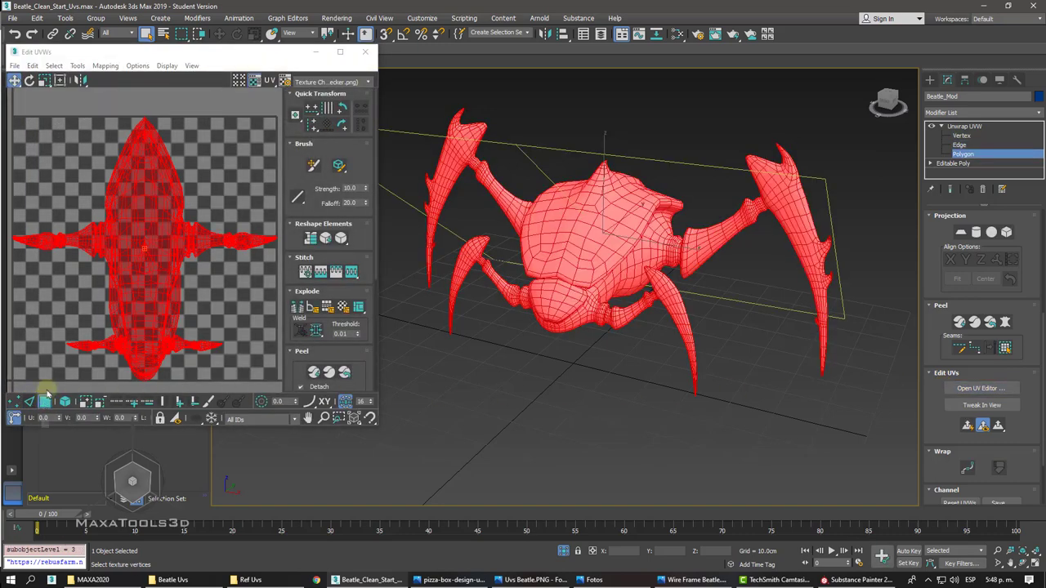
# - Enlarge the Edit UVWs window, fit the checker map to view, pan, and clear the face selection
pyautogui.moveTo(186, 53); pyautogui.dragTo(340, 29)
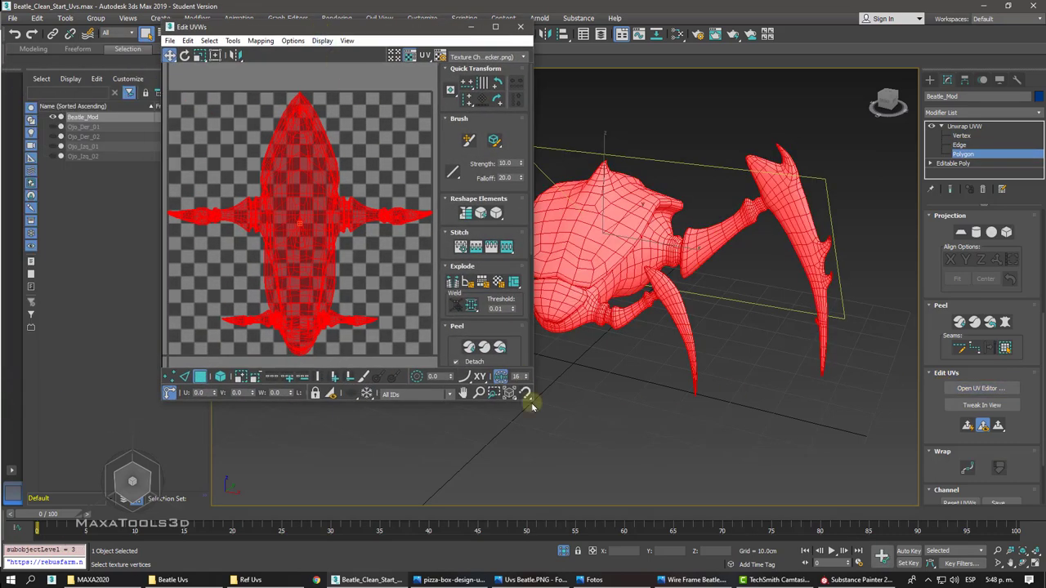
pyautogui.moveTo(531, 406); pyautogui.dragTo(598, 486)
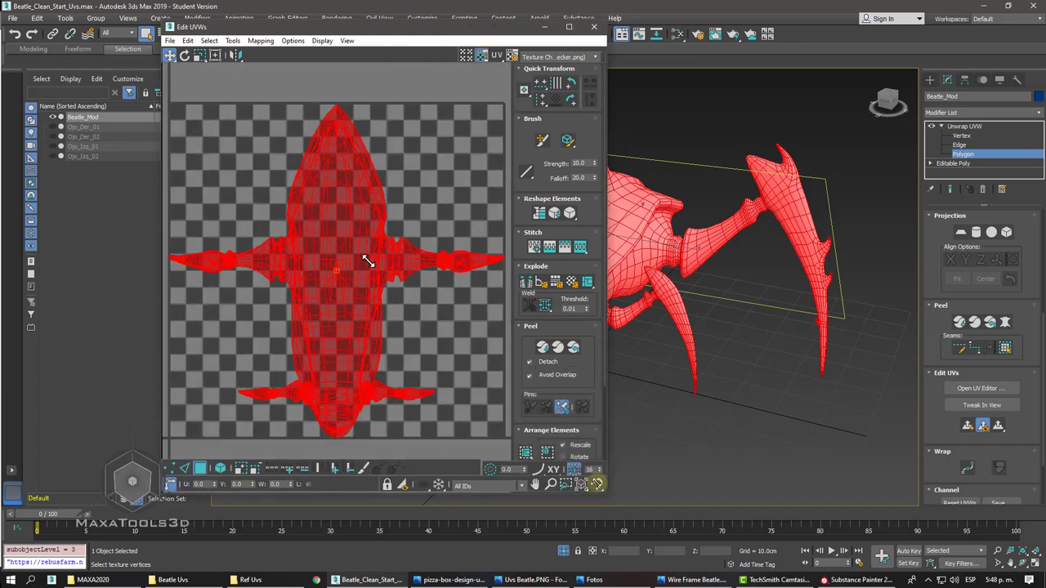
pyautogui.click(597, 483)
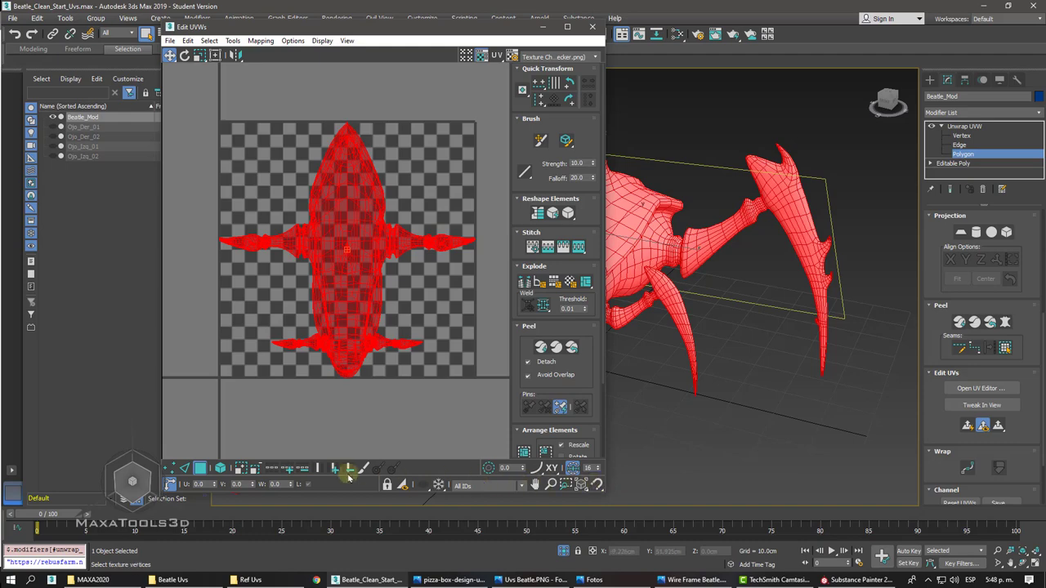
pyautogui.click(237, 469)
pyautogui.moveTo(258, 228); pyautogui.dragTo(258, 228, button='middle')
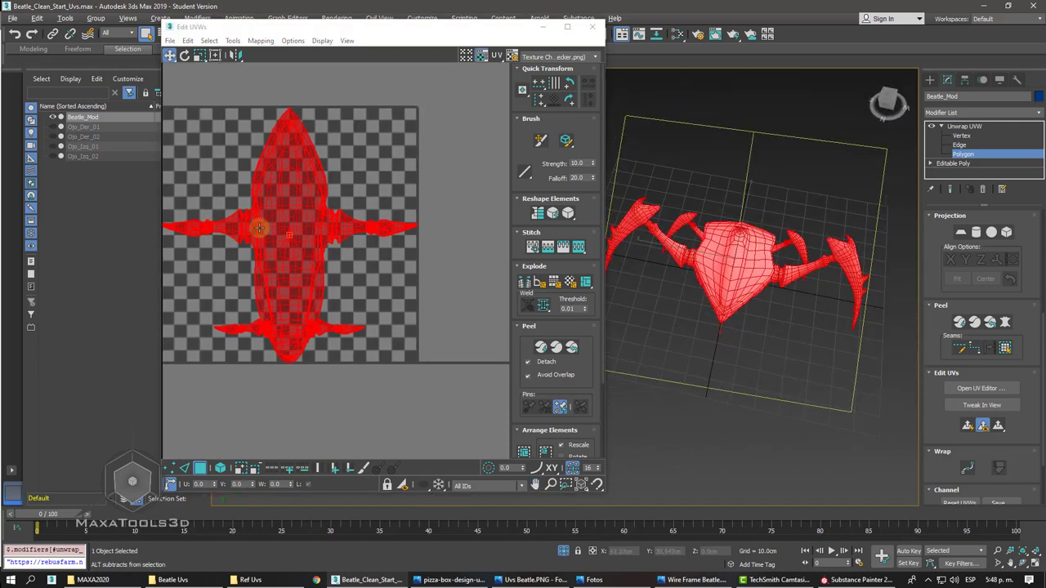
pyautogui.moveTo(258, 227); pyautogui.dragTo(259, 227, button='middle')
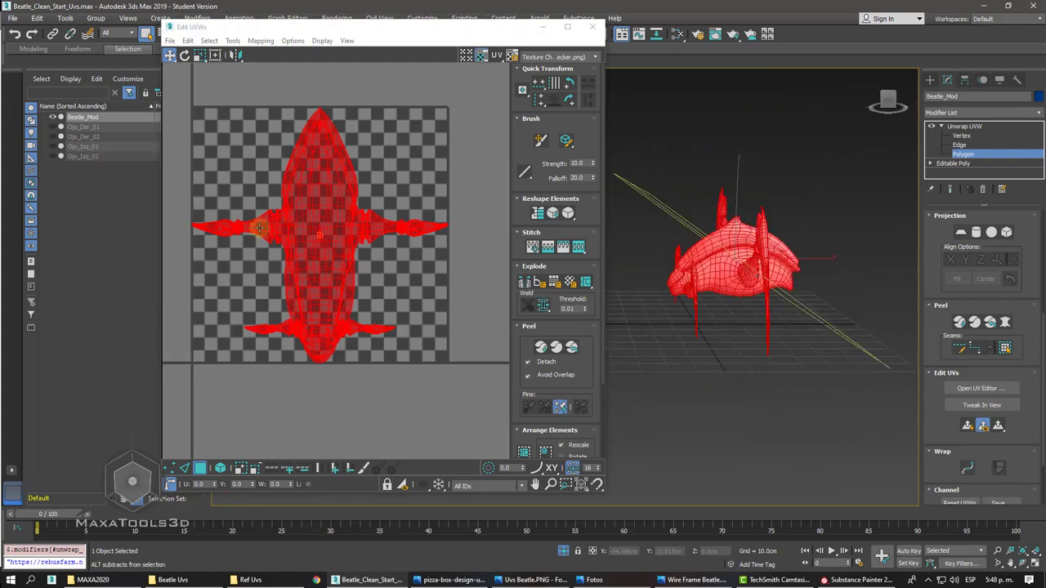
pyautogui.moveTo(258, 228); pyautogui.dragTo(260, 230, button='middle')
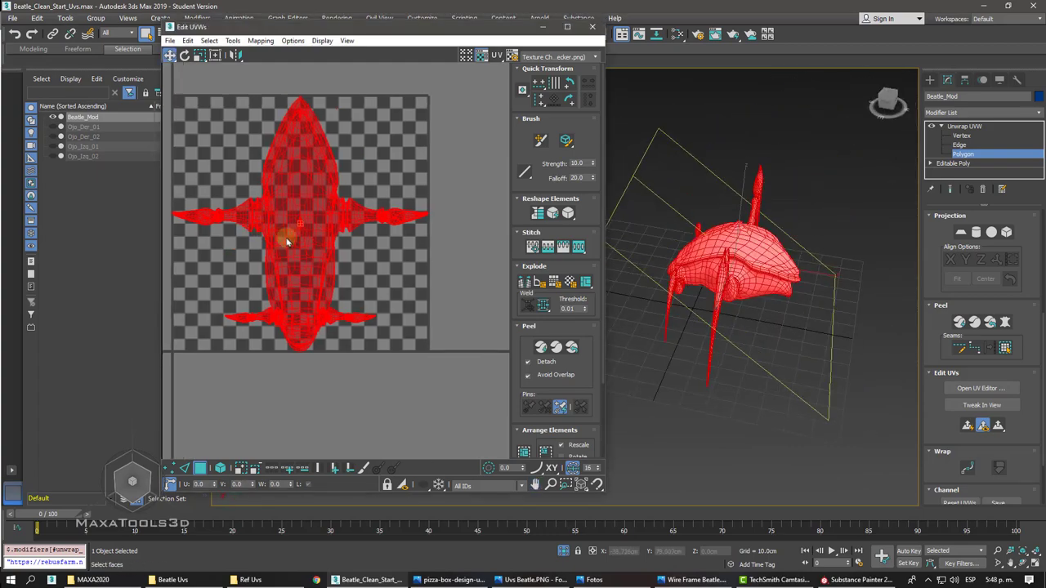
pyautogui.click(746, 402)
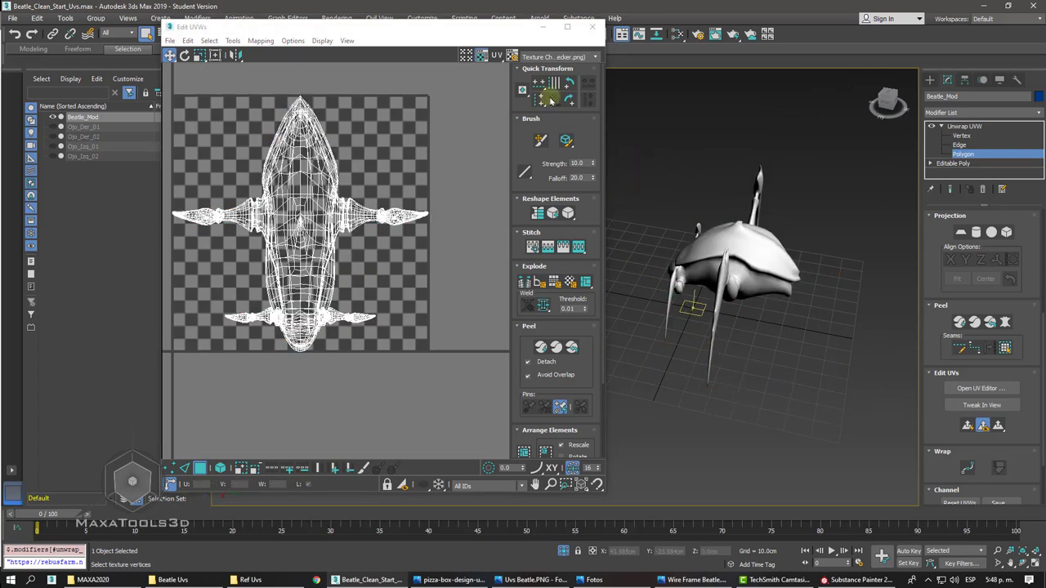
pyautogui.moveTo(511, 34); pyautogui.dragTo(377, 42)
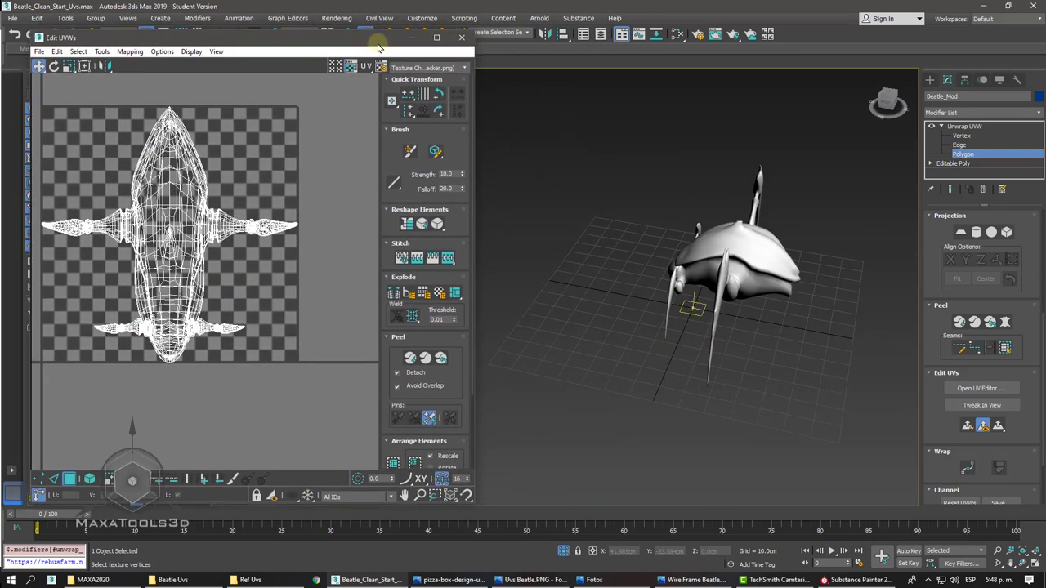
pyautogui.keyDown('alt'); pyautogui.moveTo(572, 188); pyautogui.dragTo(631, 163, button='middle'); pyautogui.keyUp('alt')
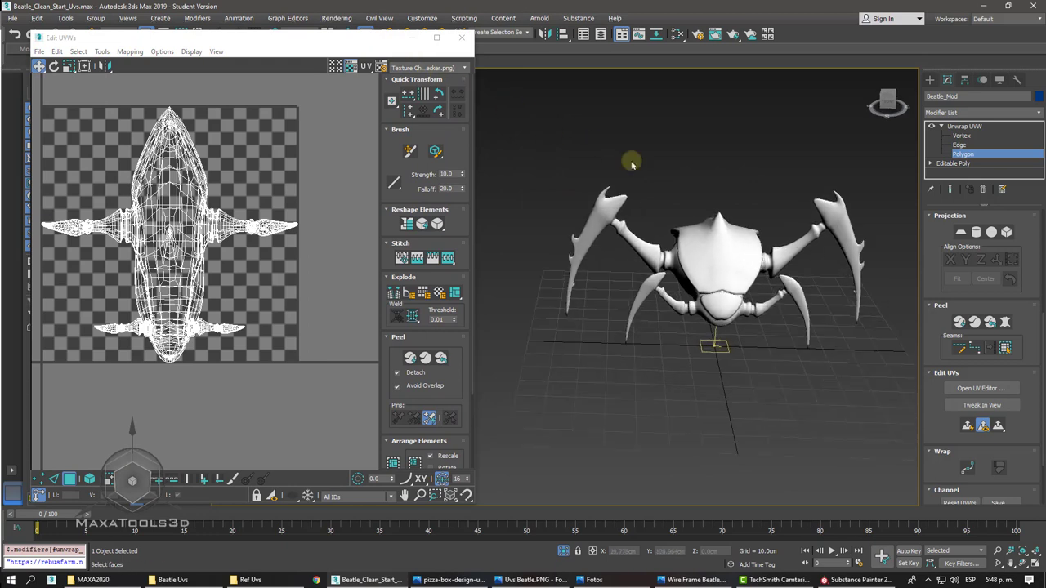
pyautogui.keyDown('alt'); pyautogui.moveTo(714, 198); pyautogui.dragTo(725, 208, button='middle'); pyautogui.keyUp('alt')
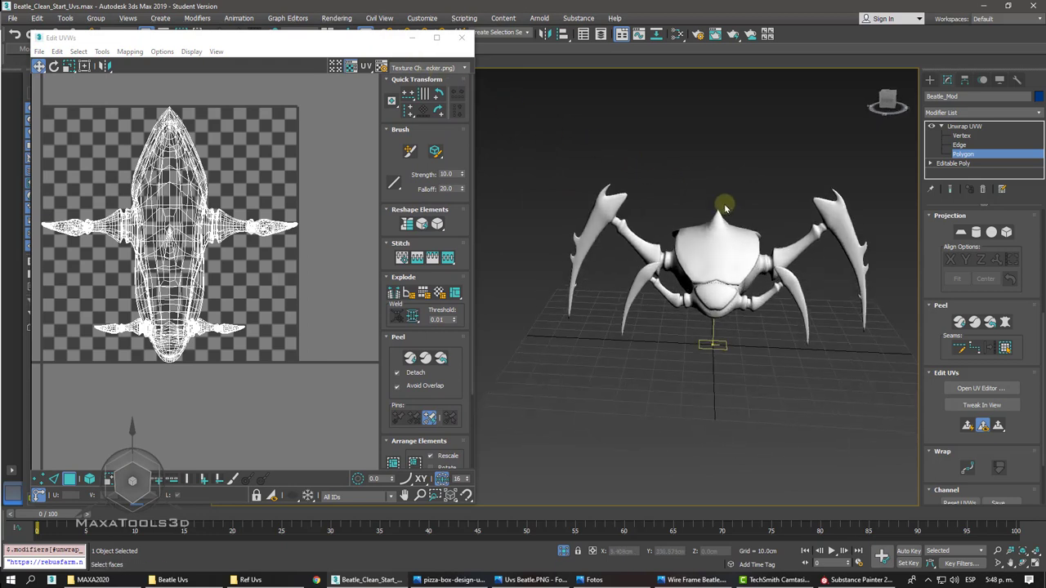
pyautogui.scroll(5, 725, 205)
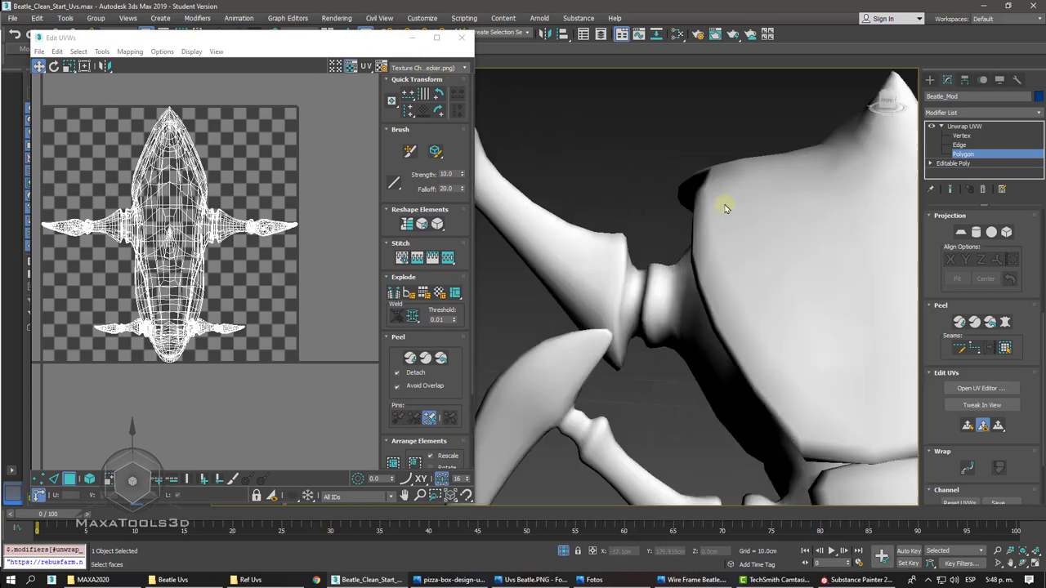
pyautogui.scroll(-2, 725, 206)
pyautogui.keyDown('alt'); pyautogui.moveTo(725, 205); pyautogui.dragTo(724, 203, button='middle'); pyautogui.keyUp('alt')
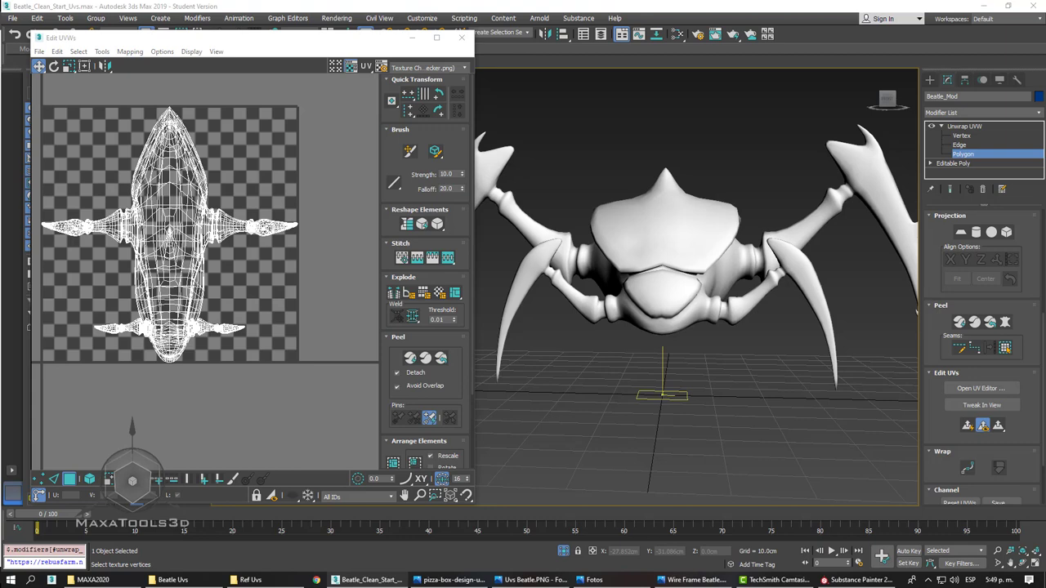
pyautogui.hotkey('alt', 'Tab')
pyautogui.doubleClick(382, 10)
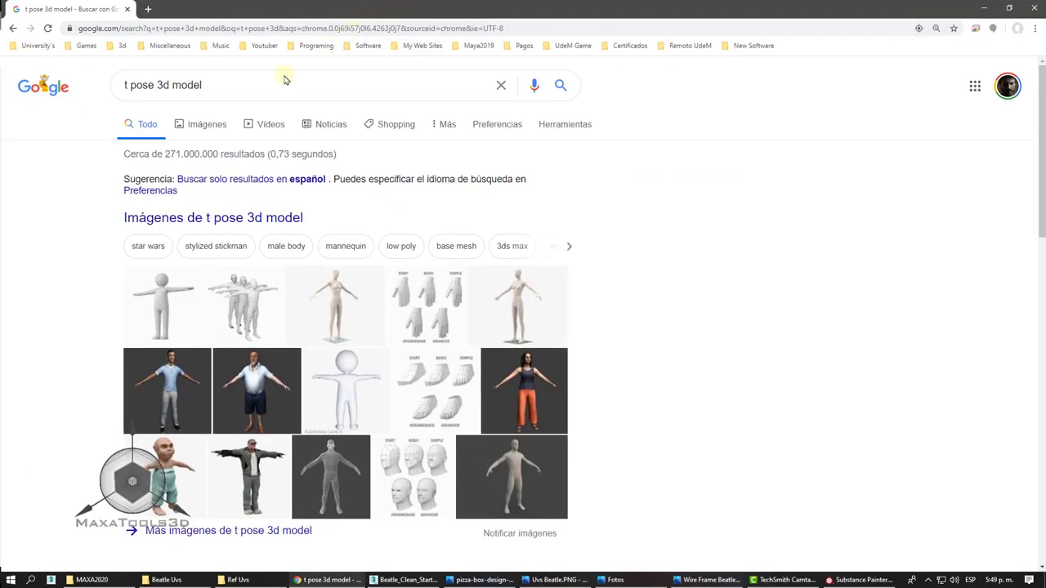
pyautogui.click(208, 127)
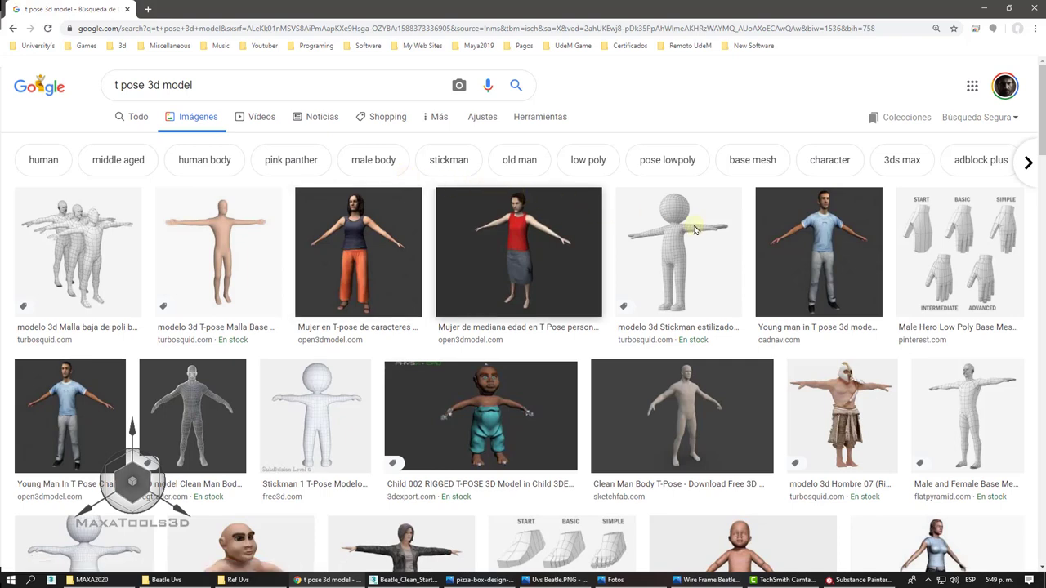
pyautogui.click(404, 579)
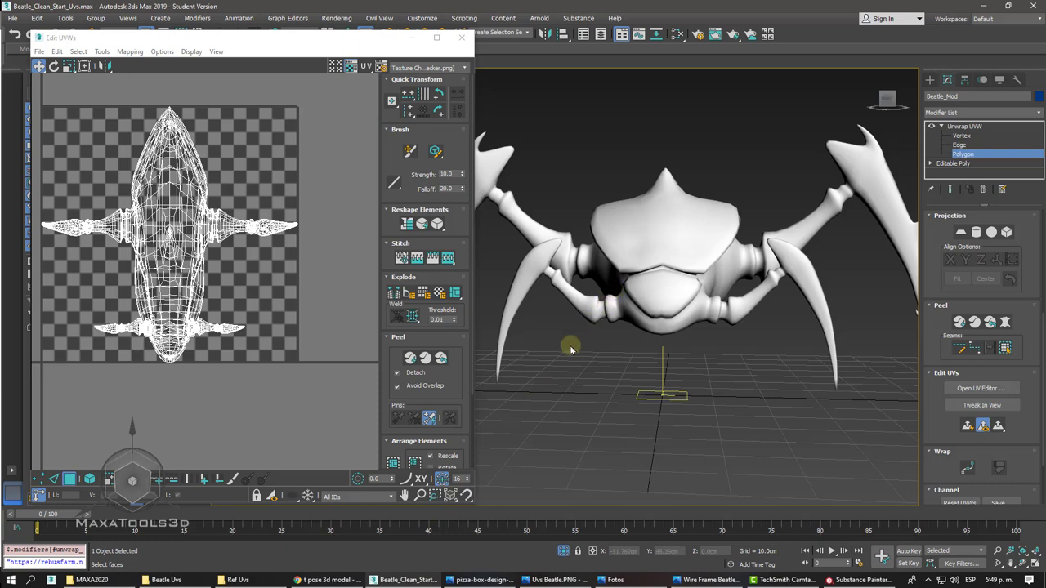
# - Orbit around the beetle, then preview the low-poly TurboSquid T-pose mesh in Chrome's image results
pyautogui.keyDown('alt'); pyautogui.moveTo(570, 345); pyautogui.dragTo(698, 330, button='middle'); pyautogui.keyUp('alt')
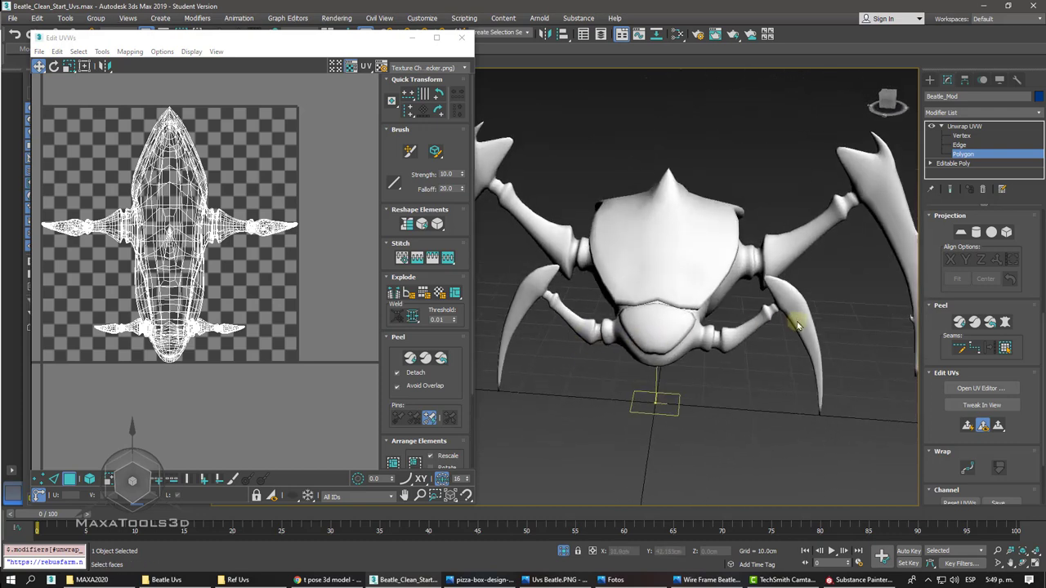
pyautogui.keyDown('alt'); pyautogui.moveTo(806, 325); pyautogui.dragTo(798, 325, button='middle'); pyautogui.keyUp('alt')
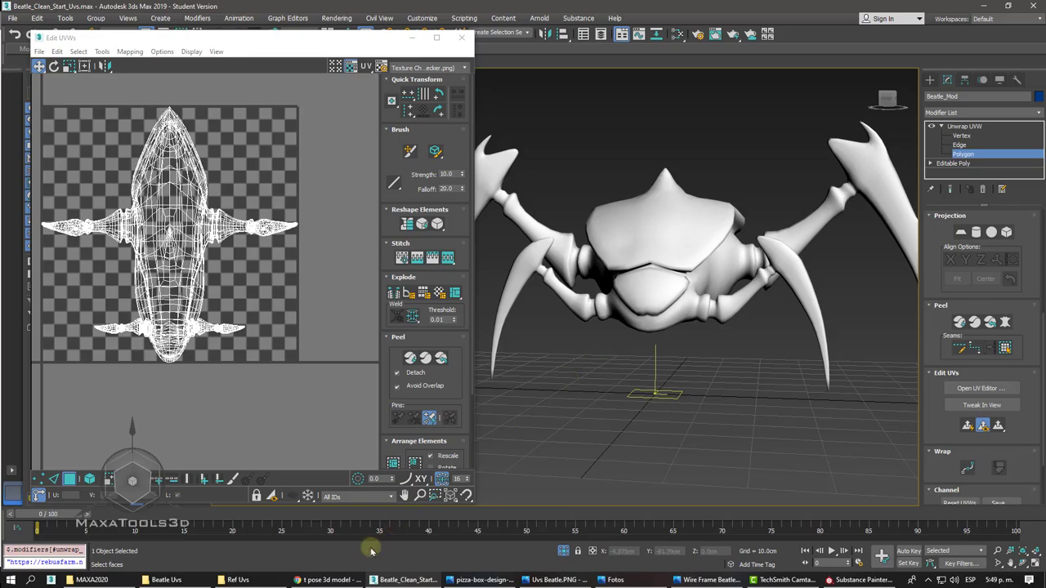
pyautogui.click(327, 580)
pyautogui.click(77, 249)
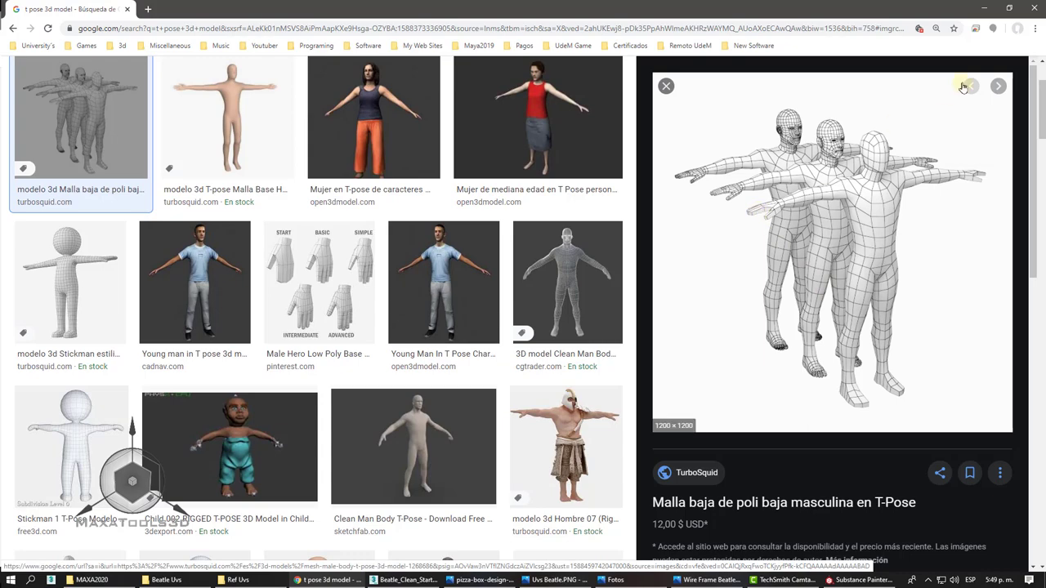
# - Minimize the Chrome T-pose references and orbit back around the beetle in 3ds Max
pyautogui.click(983, 13)
pyautogui.keyDown('alt'); pyautogui.moveTo(759, 175); pyautogui.dragTo(722, 199, button='middle'); pyautogui.keyUp('alt')
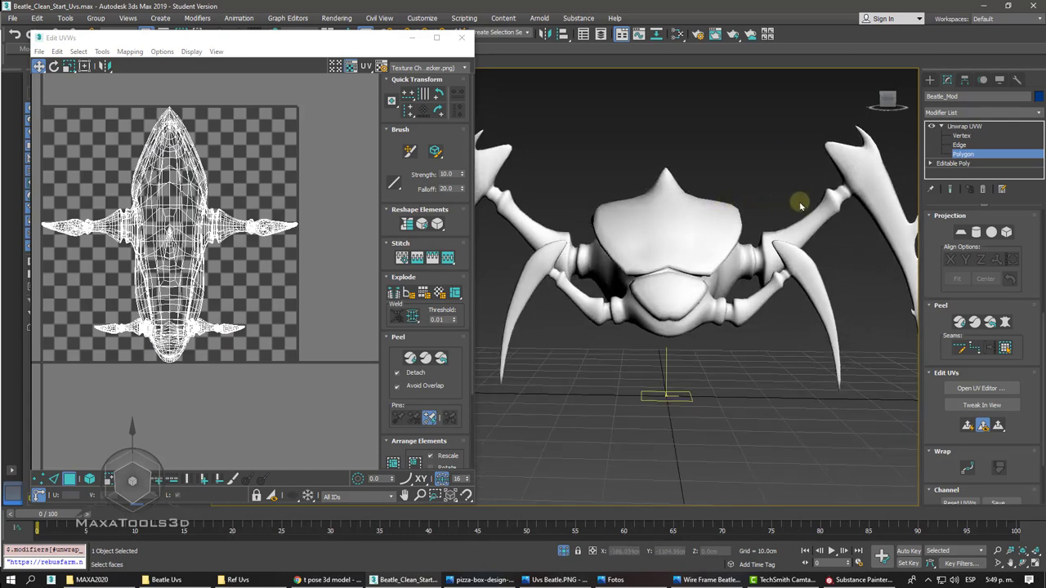
pyautogui.scroll(2, 799, 201)
pyautogui.scroll(5, 799, 201)
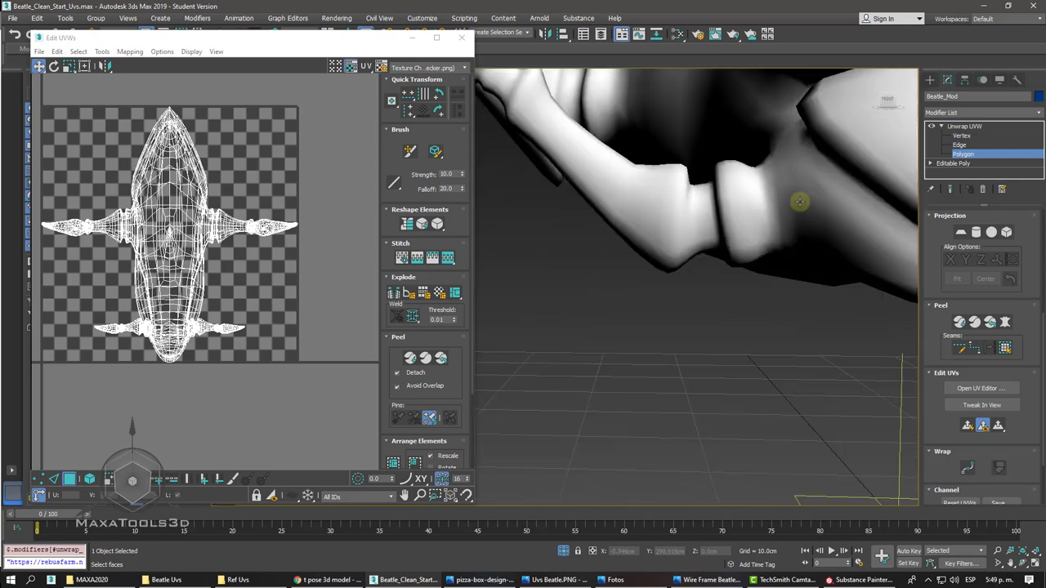
pyautogui.moveTo(800, 201)
pyautogui.keyDown('alt'); pyautogui.mouseDown(button='middle')
pyautogui.moveTo(654, 250)
pyautogui.moveTo(743, 215)
pyautogui.mouseUp(button='middle'); pyautogui.keyUp('alt')
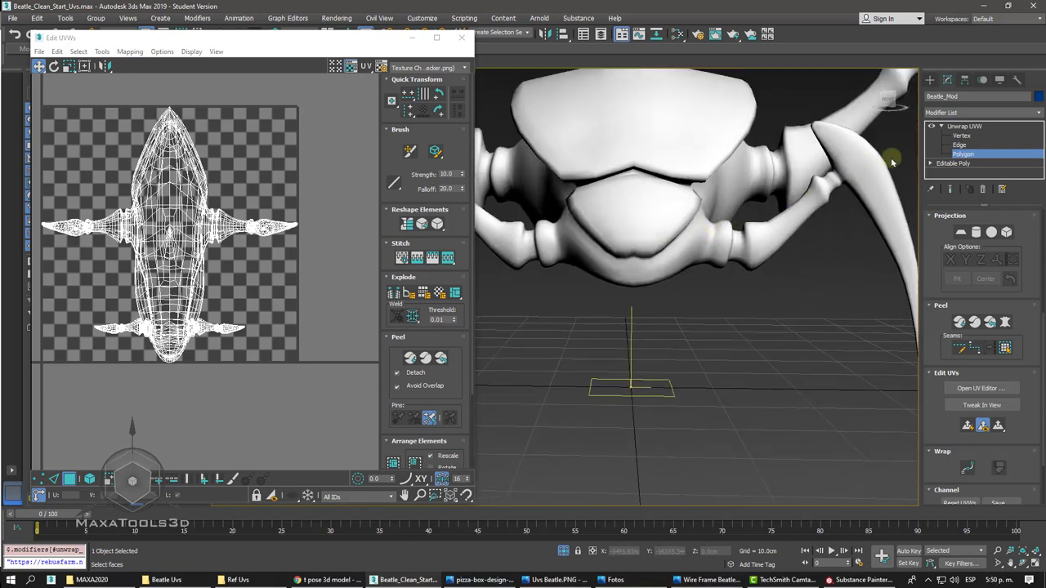
# - Delete the Unwrap UVW modifier and switch Editable Poly to Polygon level
pyautogui.click(979, 127)
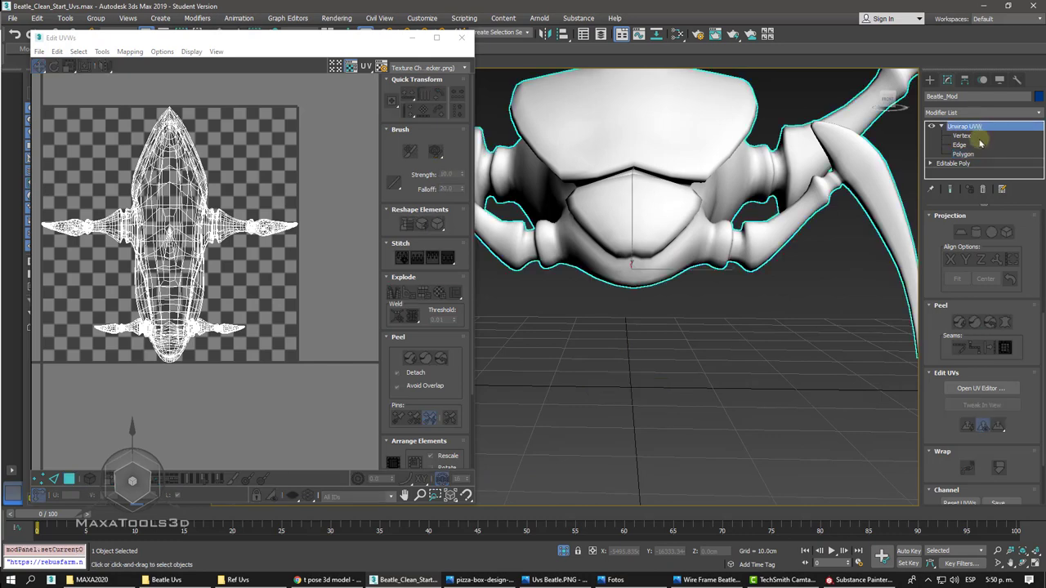
pyautogui.click(982, 189)
pyautogui.click(930, 126)
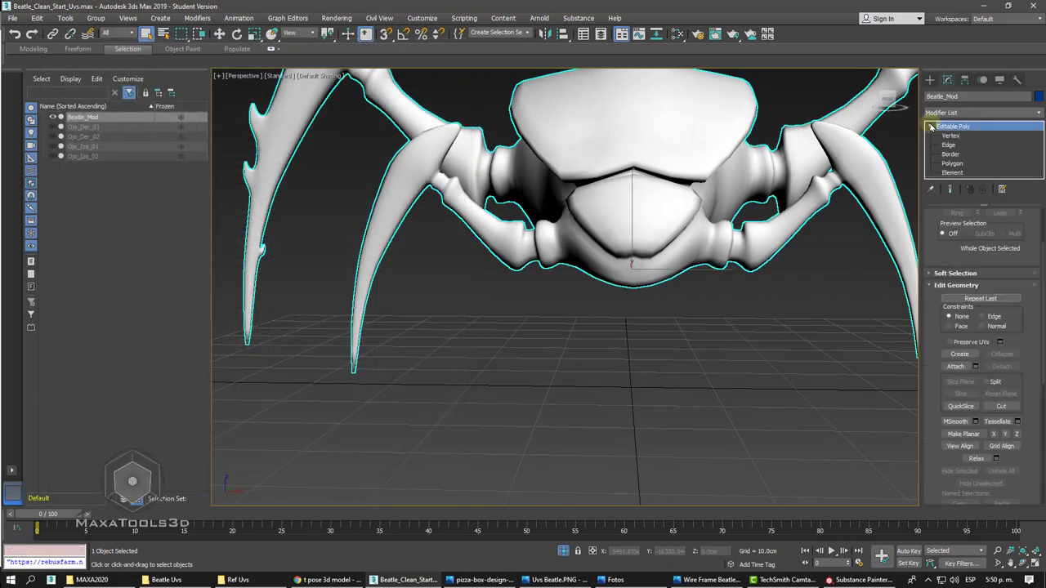
pyautogui.click(953, 163)
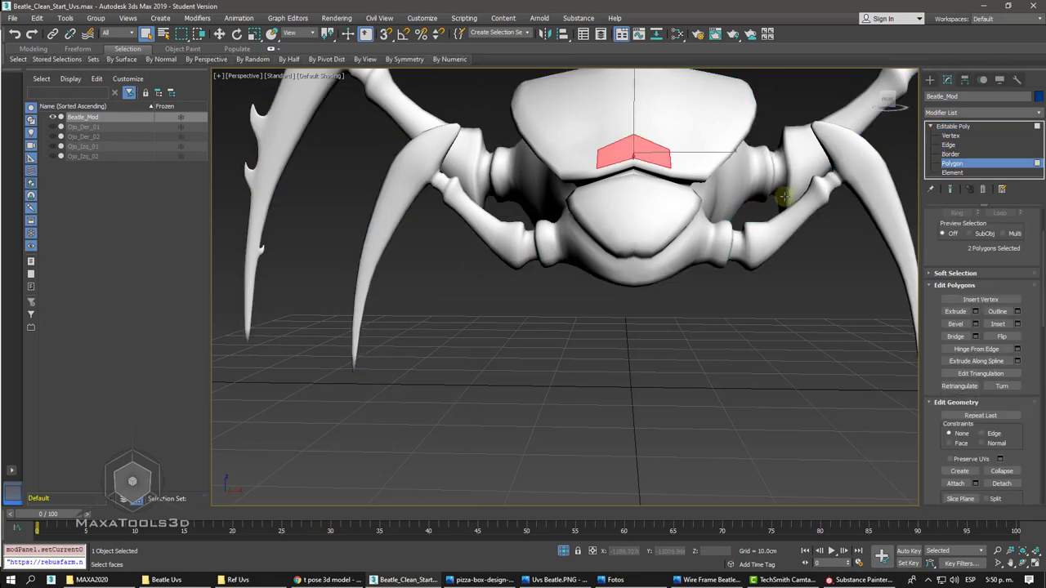
# - In Front view with wireframe shown, box-select the 1307 polygons of the right half
pyautogui.scroll(-2, 674, 219)
pyautogui.scroll(-1, 674, 219)
pyautogui.press('f')
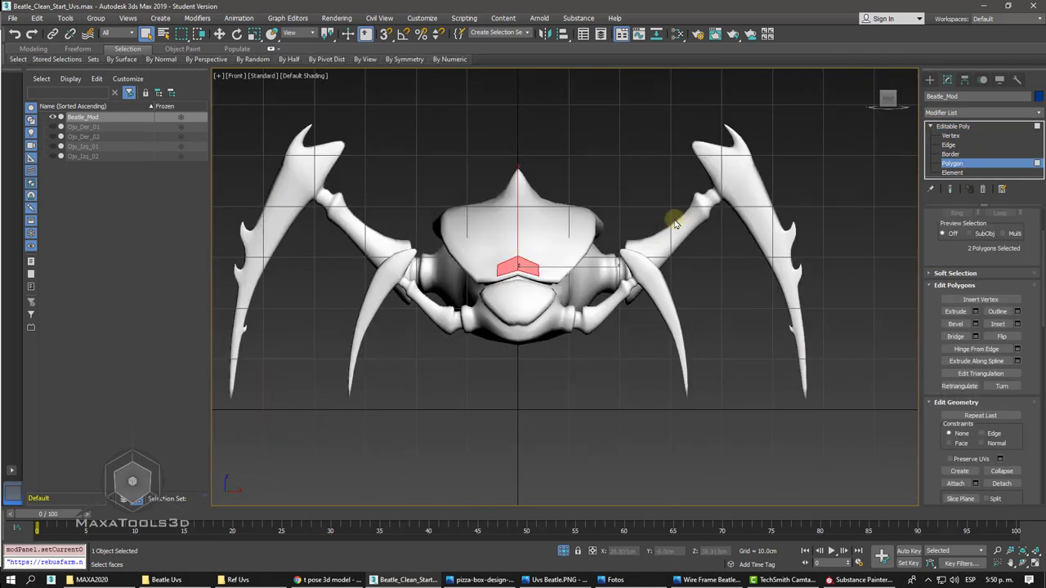
pyautogui.scroll(1, 675, 222)
pyautogui.press('F4')
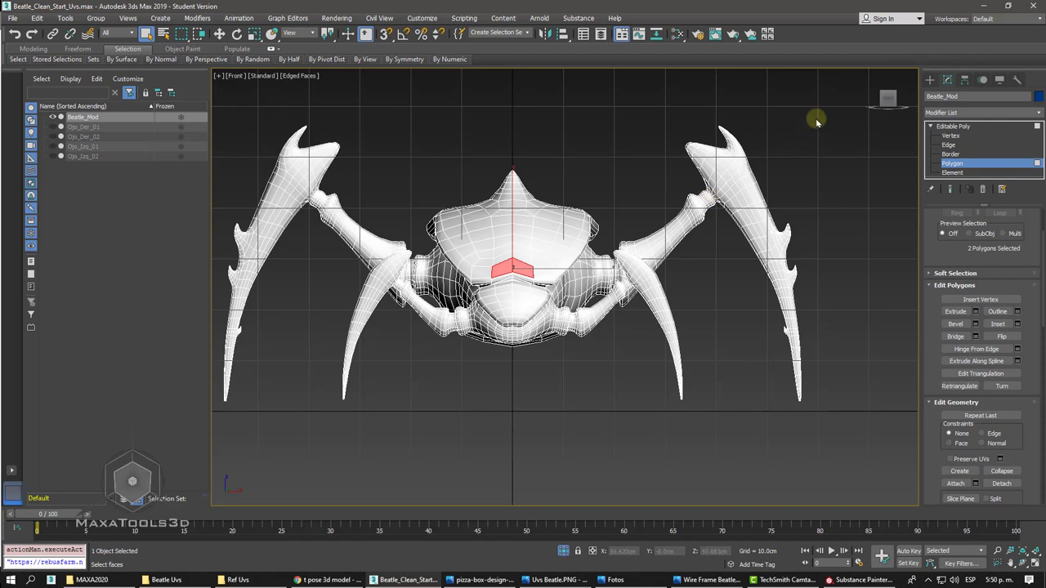
pyautogui.click(816, 121)
pyautogui.moveTo(817, 117); pyautogui.dragTo(768, 129, button='middle')
pyautogui.moveTo(842, 84); pyautogui.dragTo(467, 404)
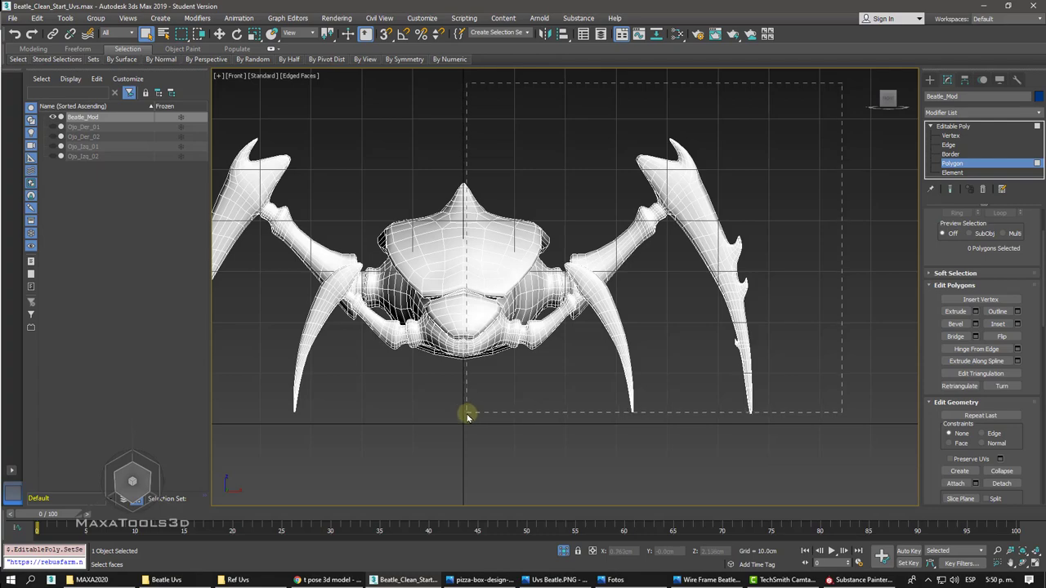
pyautogui.moveTo(466, 415); pyautogui.dragTo(465, 416)
pyautogui.scroll(4, 466, 415)
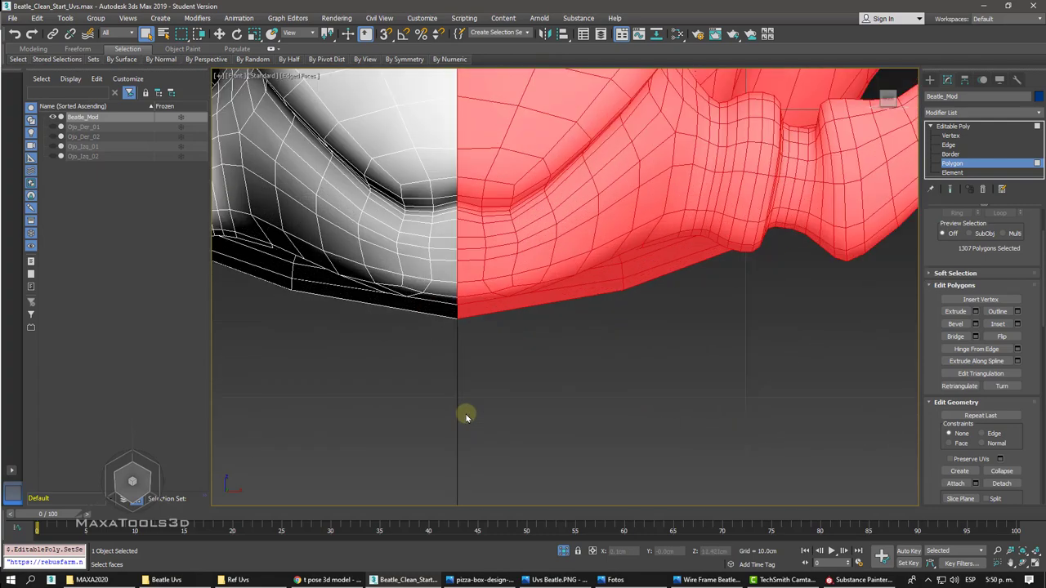
pyautogui.scroll(2, 466, 415)
pyautogui.scroll(-2, 465, 415)
pyautogui.scroll(-3, 465, 414)
pyautogui.scroll(1, 465, 414)
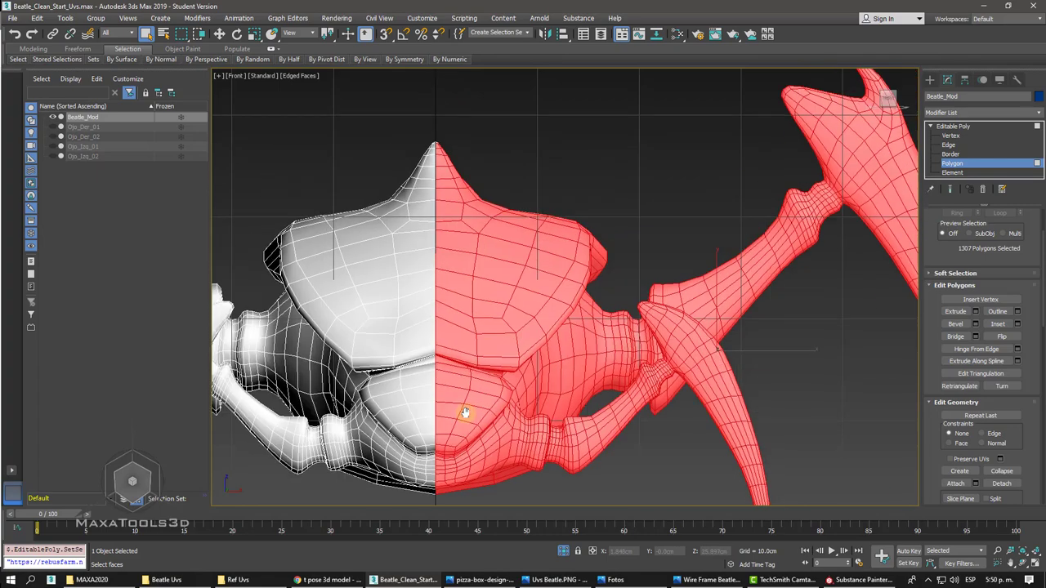
pyautogui.scroll(2, 465, 414)
pyautogui.scroll(3, 465, 415)
pyautogui.scroll(-2, 465, 413)
pyautogui.scroll(4, 465, 413)
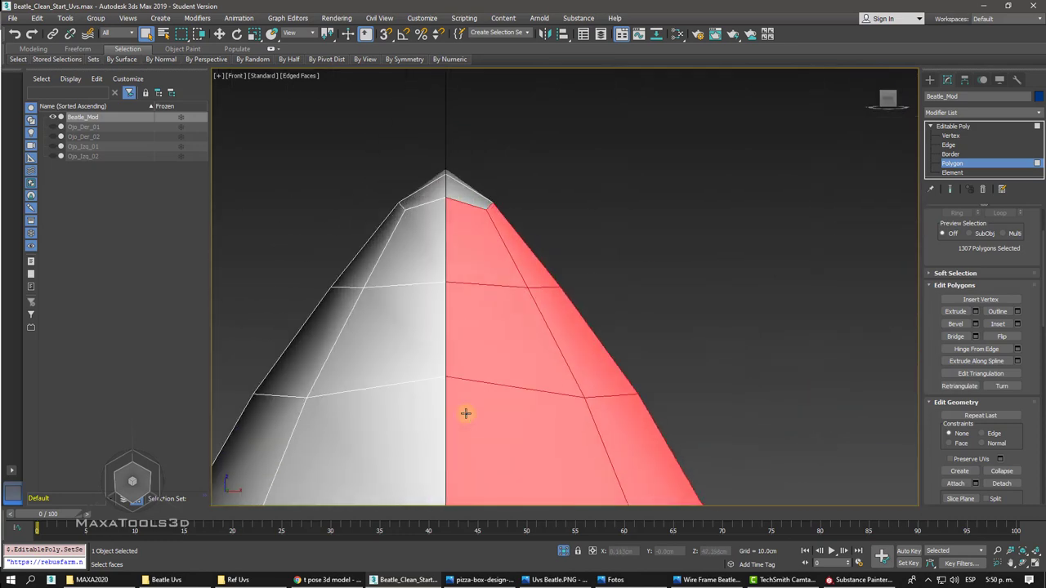
# - Delete the selected right-half polygons, leaving that side hollow
pyautogui.press('Delete')
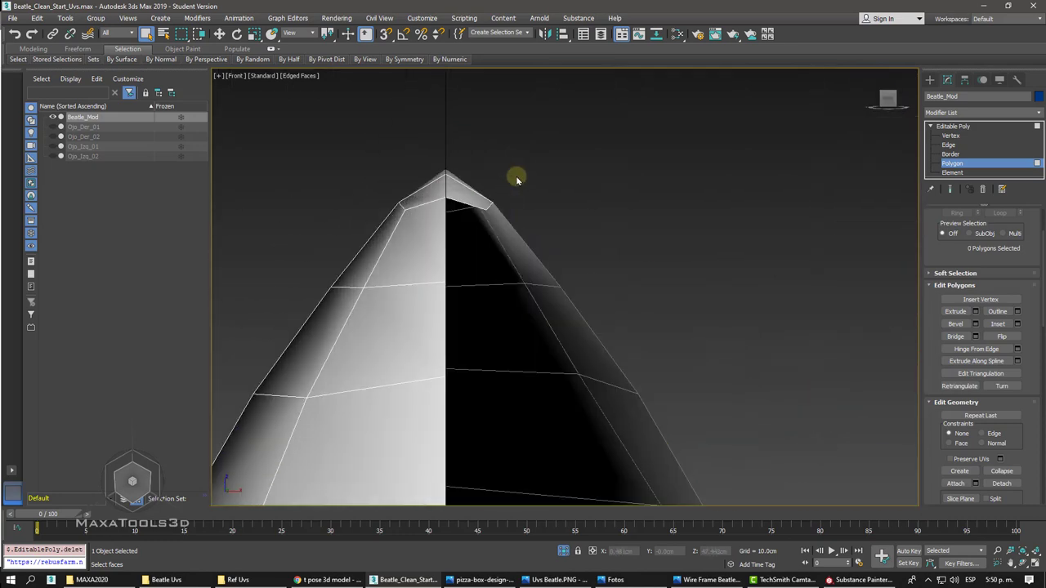
pyautogui.scroll(-1, 517, 180)
pyautogui.scroll(-2, 493, 187)
pyautogui.scroll(-1, 465, 205)
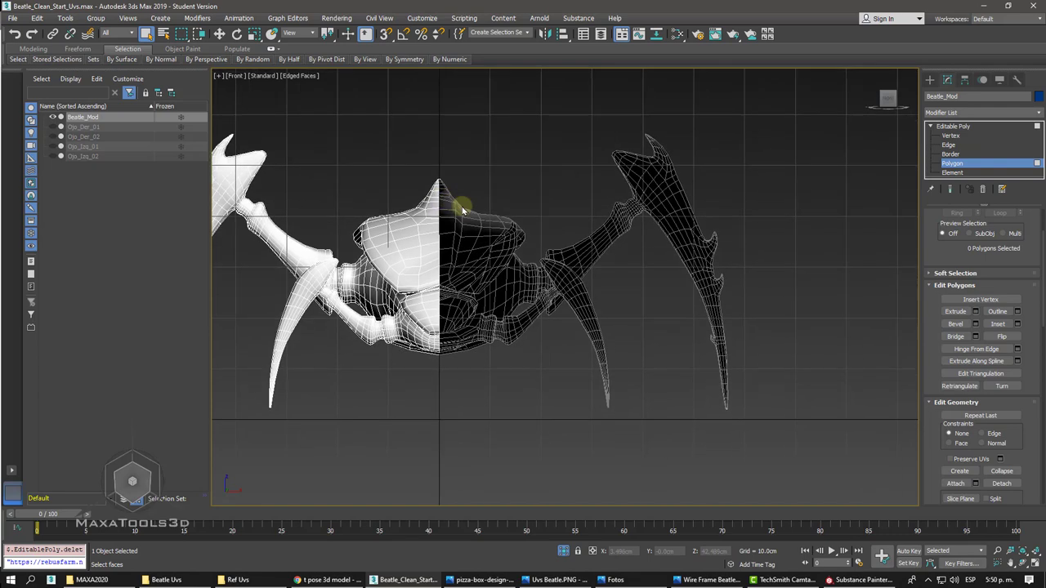
pyautogui.scroll(3, 462, 211)
pyautogui.scroll(1, 462, 206)
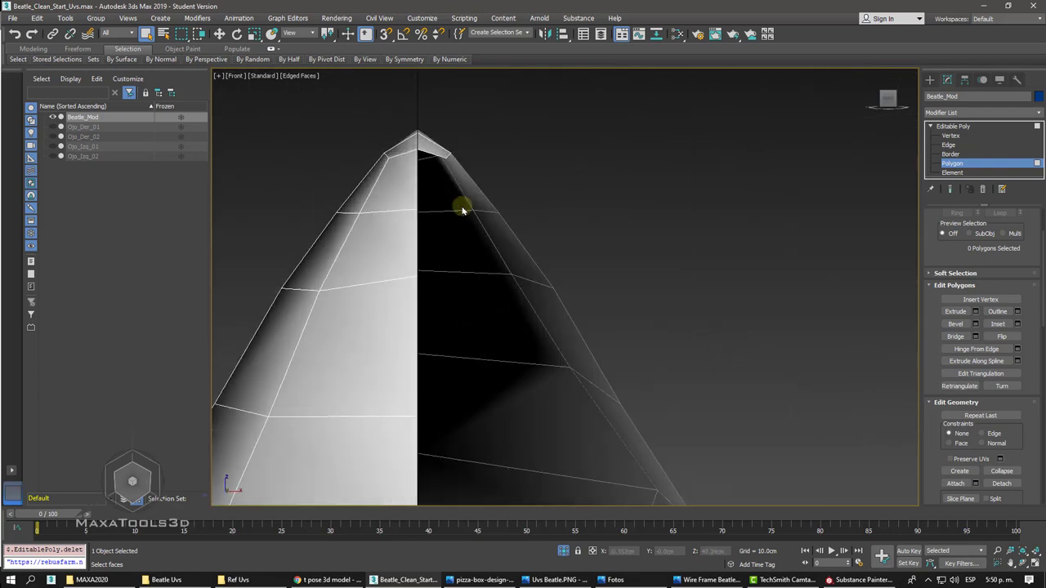
pyautogui.scroll(1, 463, 206)
pyautogui.scroll(-2, 462, 206)
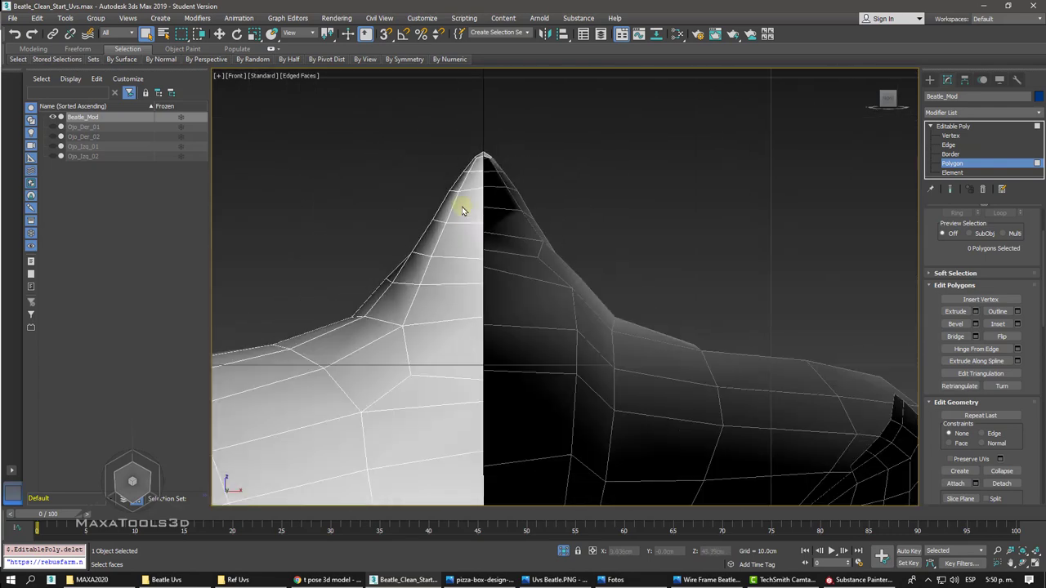
pyautogui.scroll(-2, 460, 205)
pyautogui.scroll(-1, 460, 205)
pyautogui.scroll(3, 936, 327)
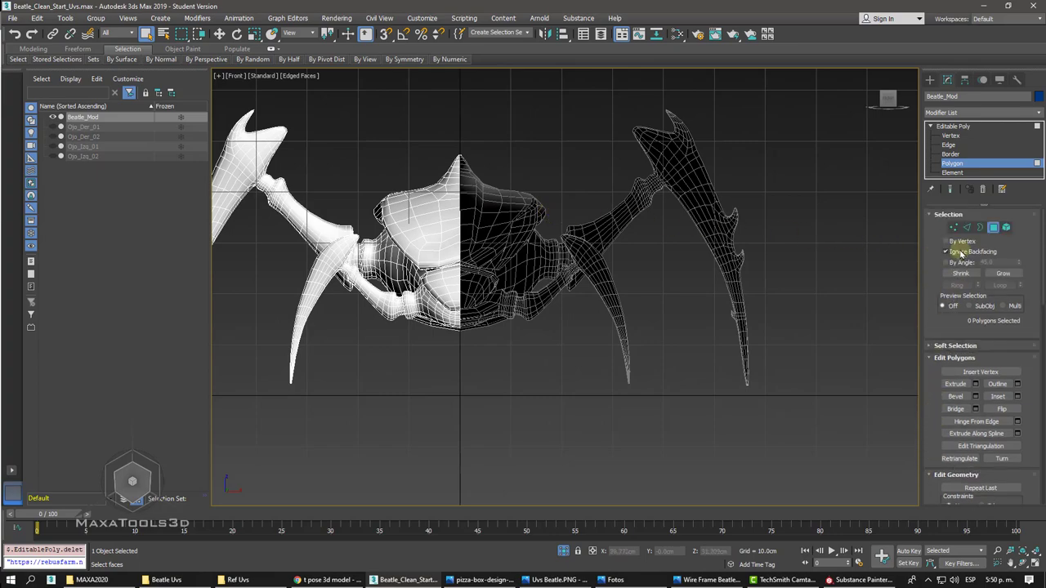
# - Inspect the hollowed right side and select its leftover polygons
pyautogui.keyDown('alt'); pyautogui.moveTo(961, 254); pyautogui.dragTo(448, 309, button='middle'); pyautogui.keyUp('alt')
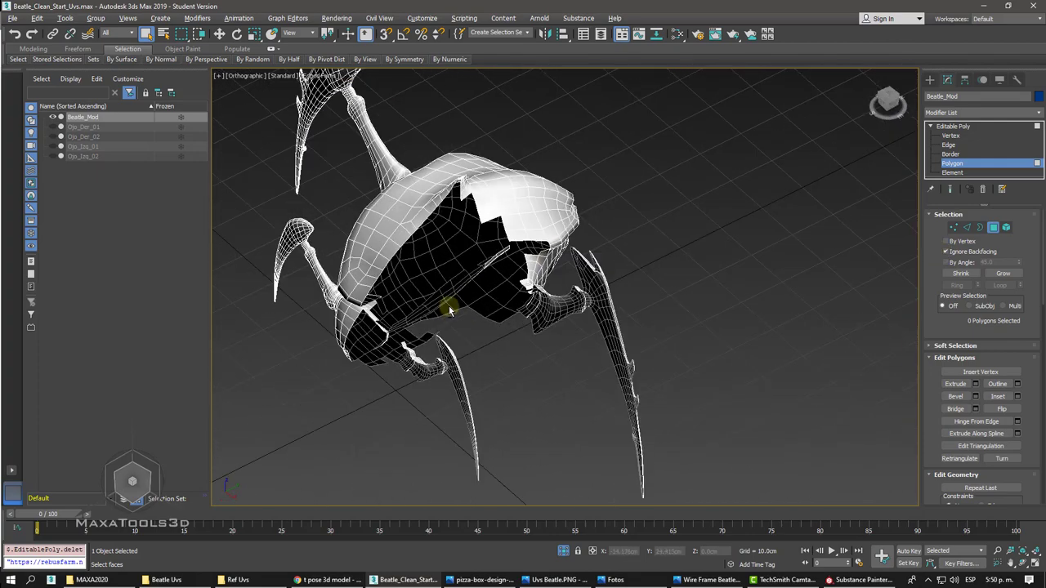
pyautogui.doubleClick(449, 305)
pyautogui.keyDown('alt'); pyautogui.moveTo(495, 276); pyautogui.dragTo(495, 275, button='middle'); pyautogui.keyUp('alt')
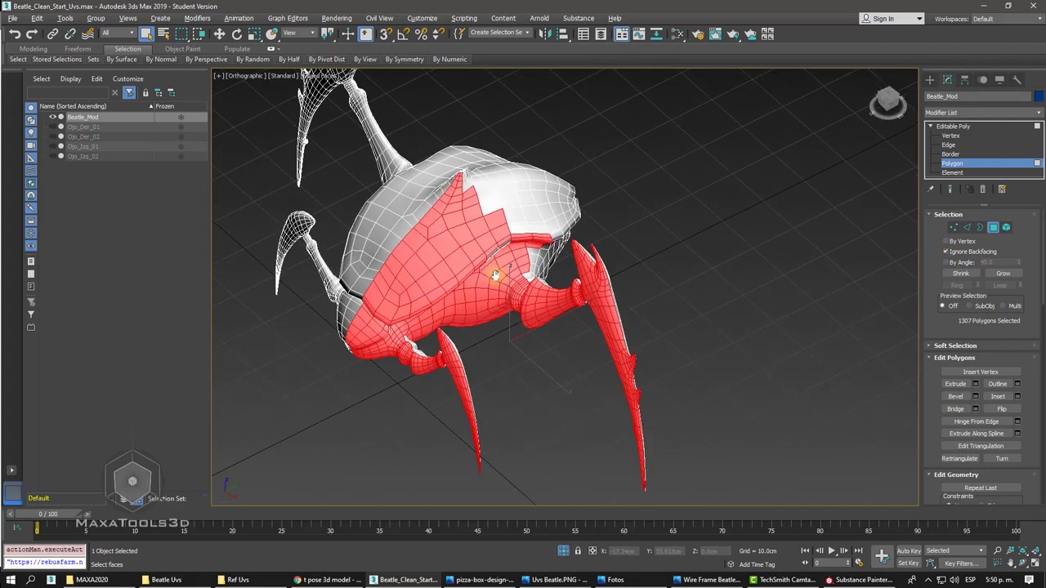
# - From the Front view, box-select the entire right half including hidden faces
pyautogui.press('f')
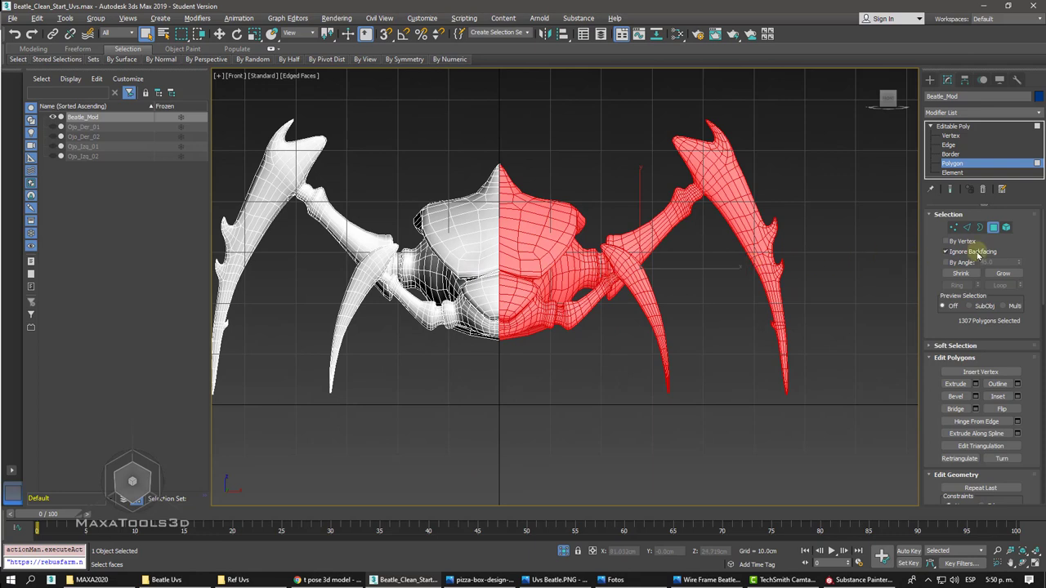
pyautogui.click(784, 128)
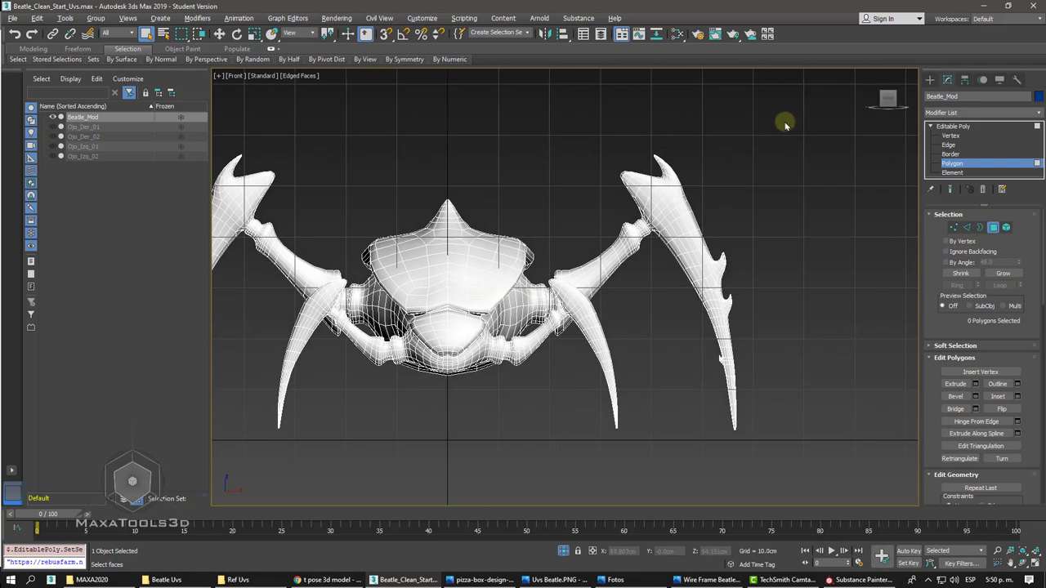
pyautogui.moveTo(787, 107)
pyautogui.mouseDown()
pyautogui.moveTo(462, 498)
pyautogui.moveTo(448, 496)
pyautogui.mouseUp()
pyautogui.scroll(5, 448, 496)
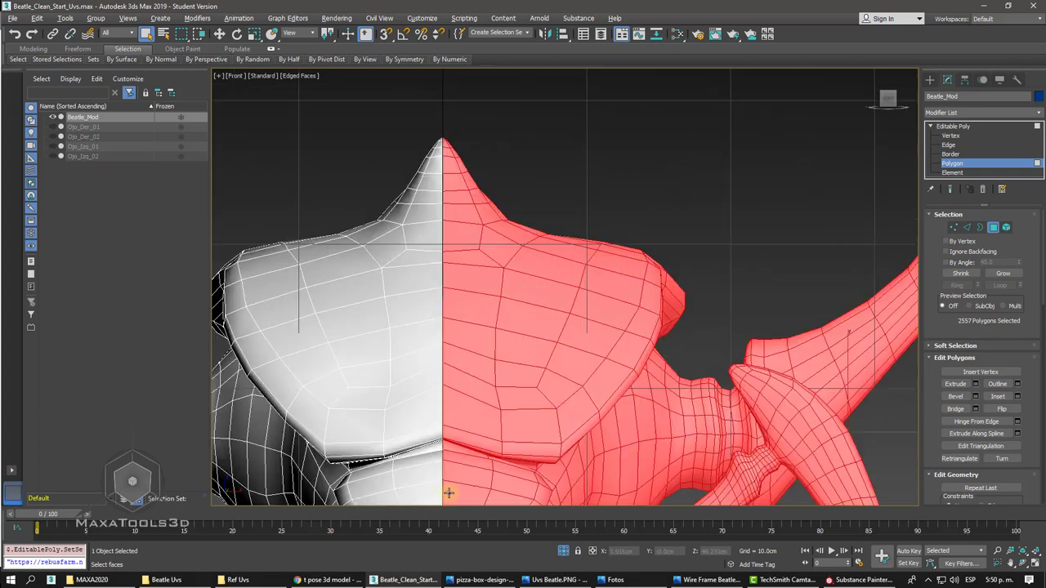
pyautogui.scroll(5, 448, 496)
pyautogui.scroll(4, 449, 496)
pyautogui.scroll(-2, 448, 497)
pyautogui.scroll(-2, 449, 496)
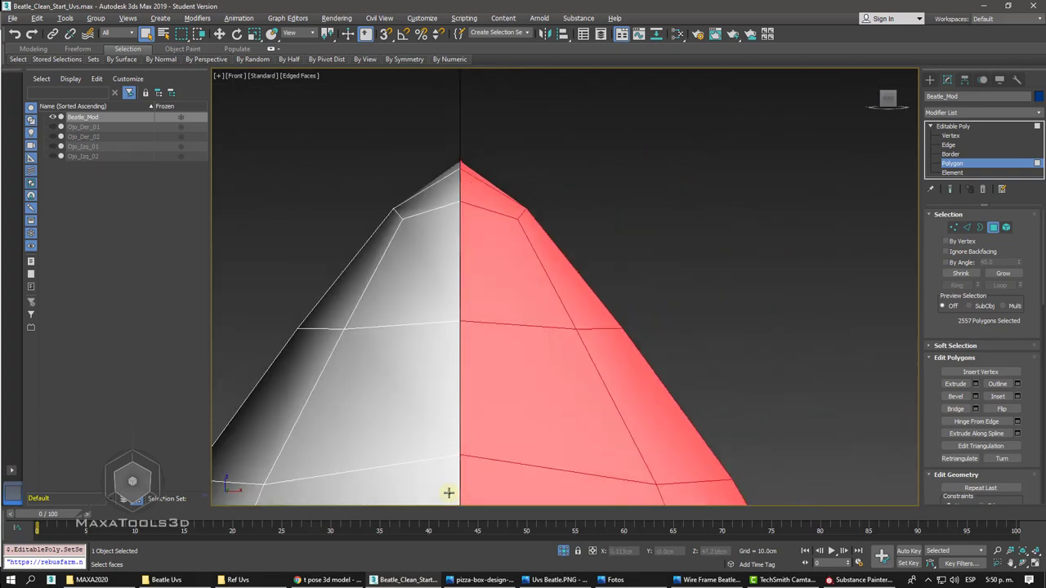
pyautogui.scroll(-2, 448, 496)
pyautogui.scroll(-3, 448, 495)
pyautogui.scroll(2, 449, 494)
pyautogui.scroll(3, 449, 493)
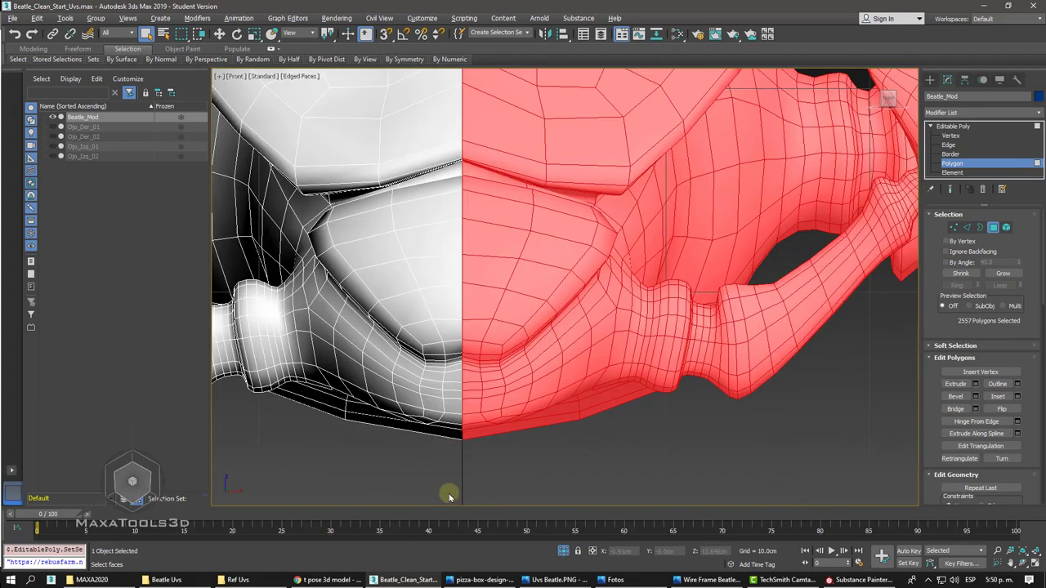
pyautogui.scroll(-2, 449, 493)
pyautogui.scroll(-3, 448, 494)
# - Check the selection in Perspective and delete the 2557 polygons of that half
pyautogui.press('p')
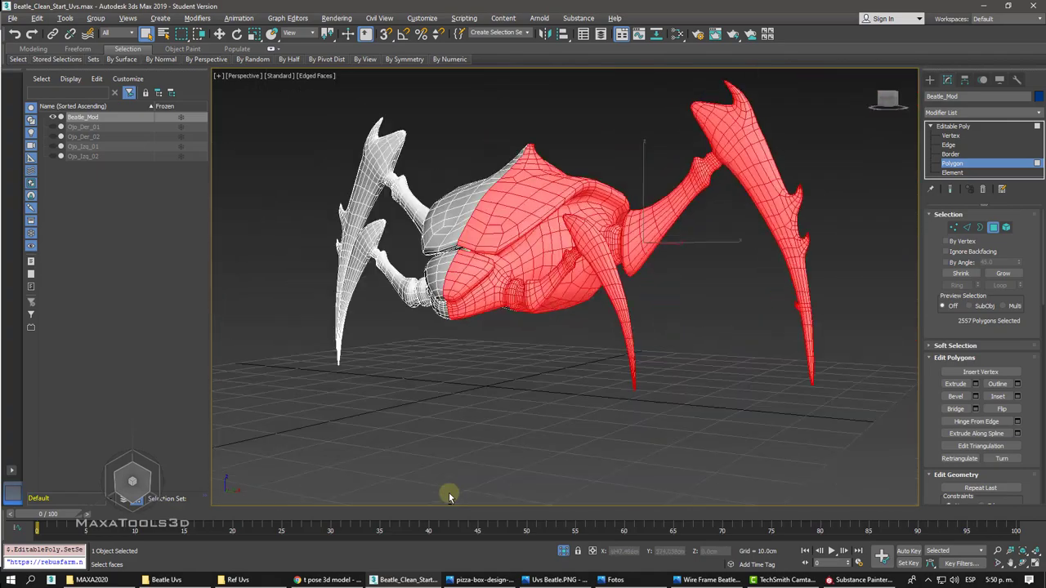
pyautogui.keyDown('alt'); pyautogui.moveTo(449, 494); pyautogui.dragTo(449, 493, button='middle'); pyautogui.keyUp('alt')
pyautogui.scroll(3, 448, 494)
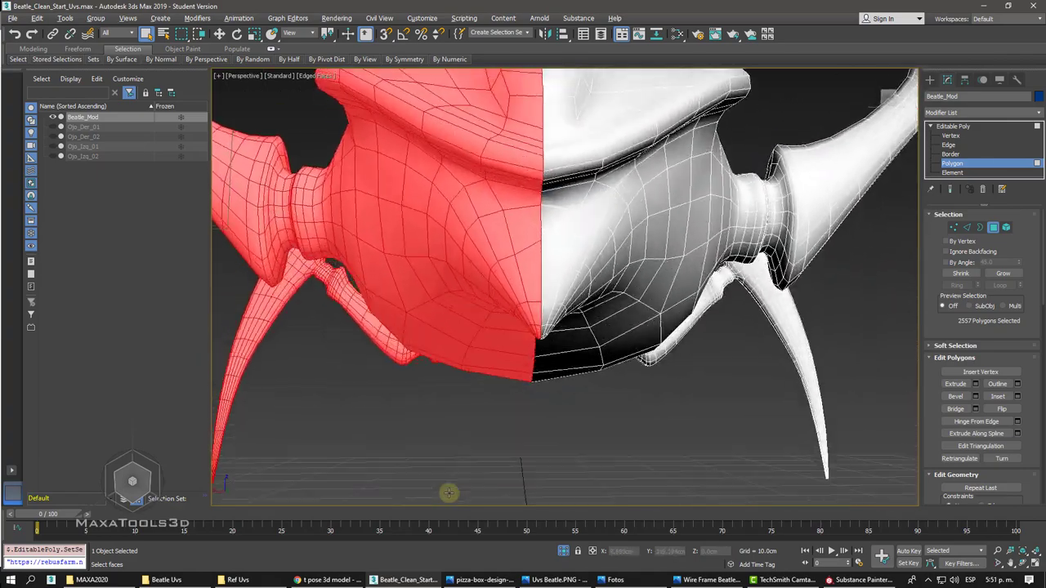
pyautogui.scroll(2, 449, 493)
pyautogui.scroll(3, 448, 494)
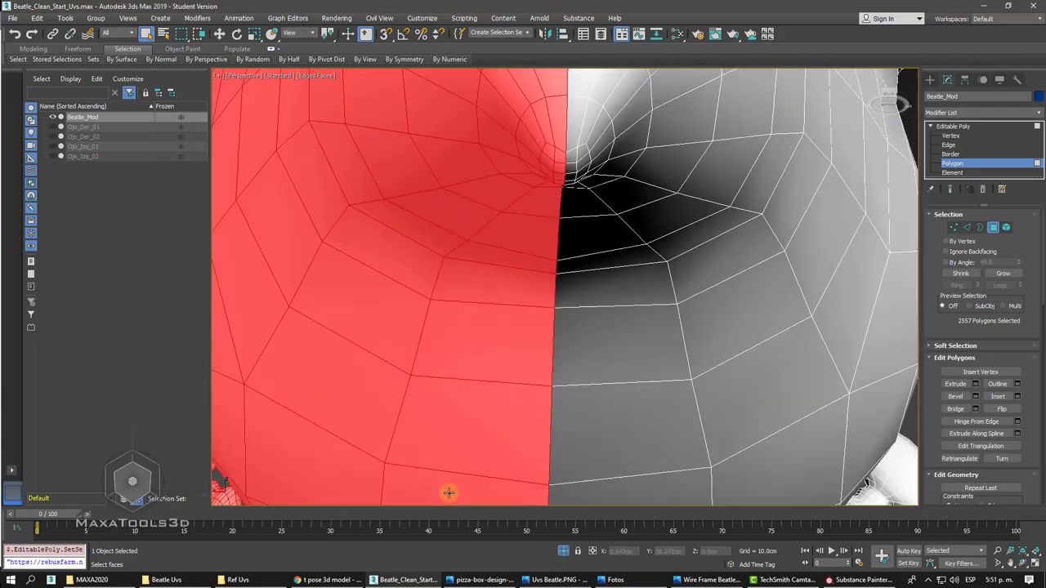
pyautogui.scroll(-5, 448, 493)
pyautogui.moveTo(444, 491)
pyautogui.keyDown('alt'); pyautogui.mouseDown(button='middle')
pyautogui.moveTo(490, 304)
pyautogui.moveTo(444, 219)
pyautogui.mouseUp(button='middle'); pyautogui.keyUp('alt')
pyautogui.press('Delete')
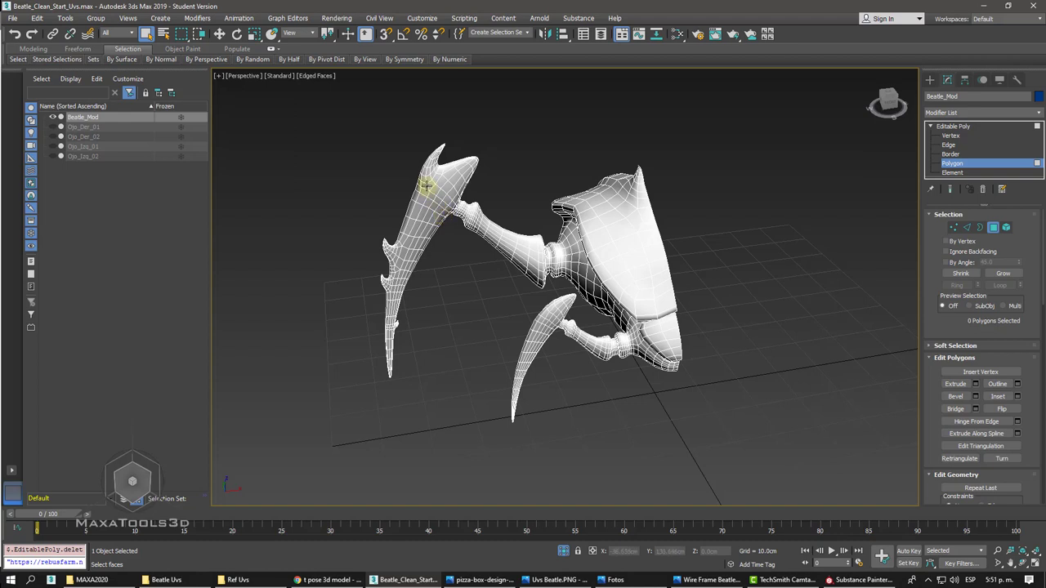
# - Leave sub-object mode and add an Unwrap UVW modifier above Editable Poly
pyautogui.click(950, 129)
pyautogui.click(930, 126)
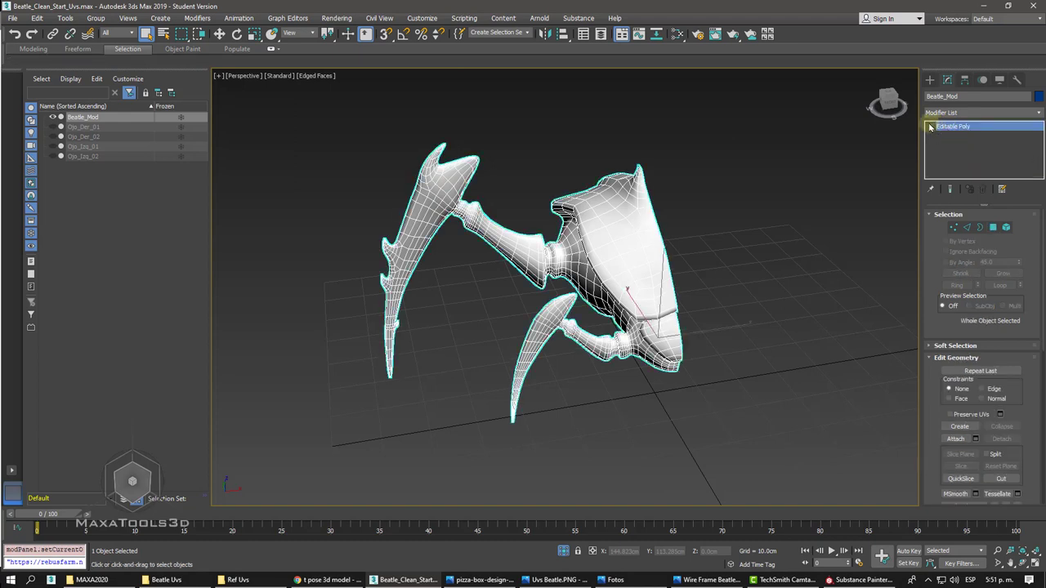
pyautogui.click(957, 115)
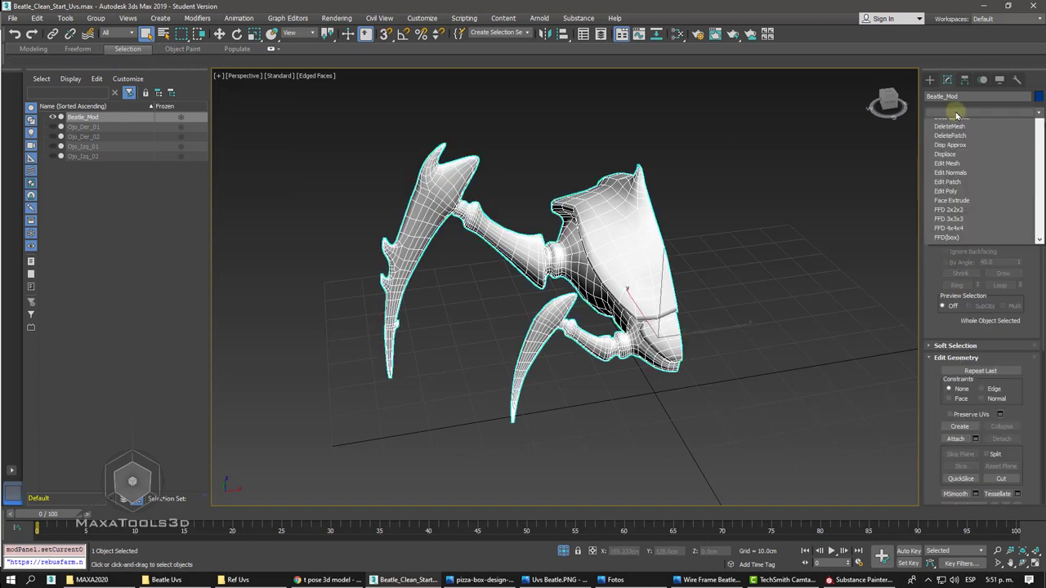
pyautogui.scroll(-10, 957, 115)
pyautogui.scroll(-10, 957, 115)
pyautogui.press('Up')
pyautogui.press('Up')
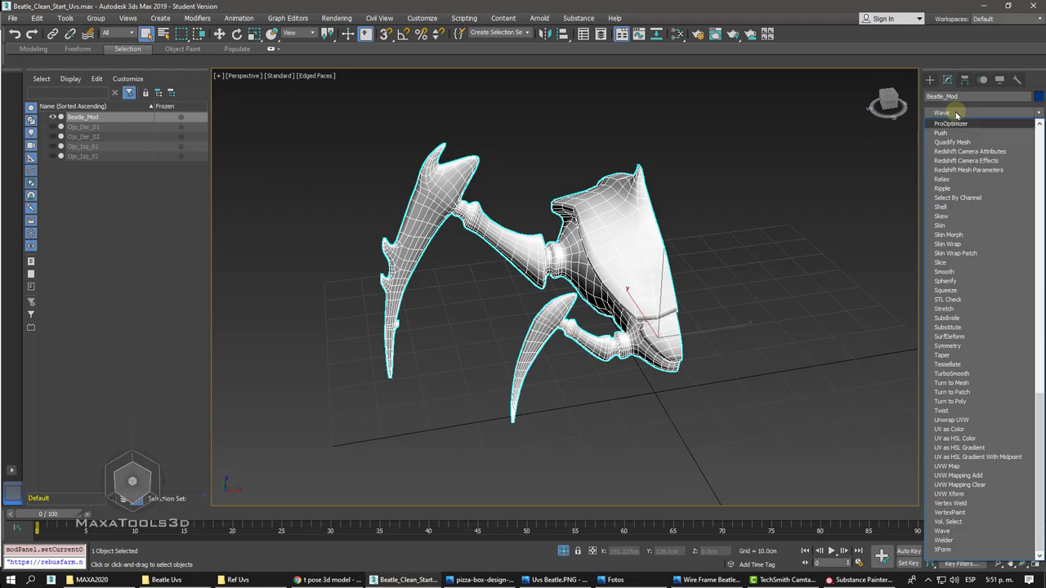
pyautogui.press('Up')
pyautogui.press('Up')
pyautogui.press('Up')
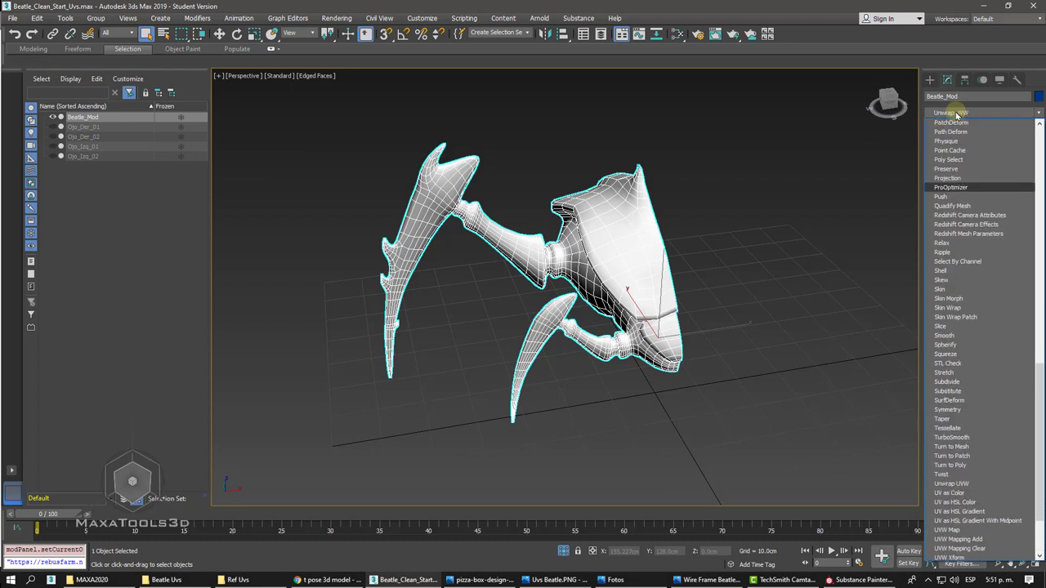
pyautogui.press('Up')
pyautogui.press('Up')
pyautogui.press('Up')
pyautogui.scroll(10, 957, 115)
pyautogui.scroll(10, 957, 115)
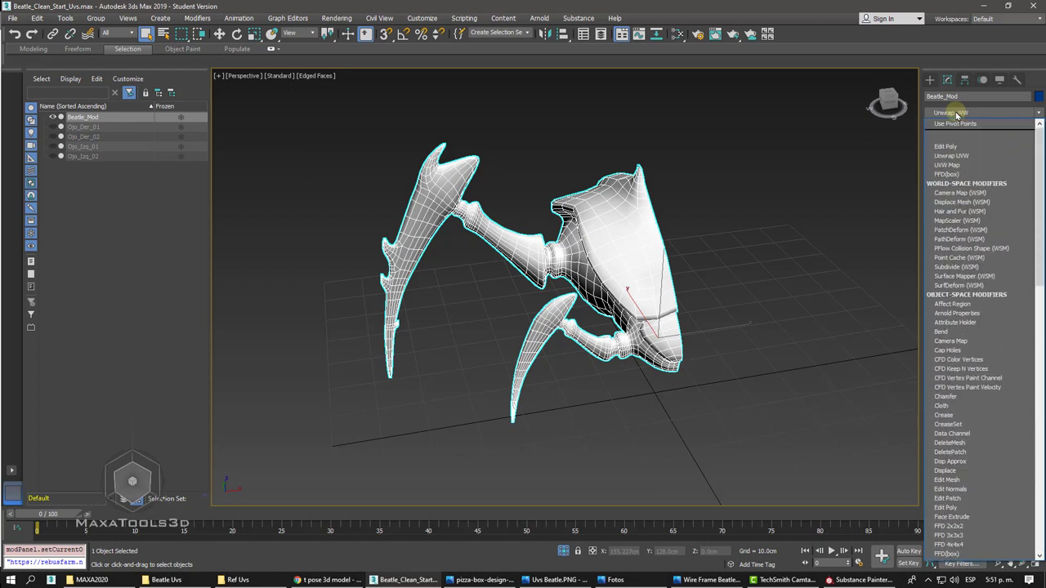
pyautogui.click(954, 156)
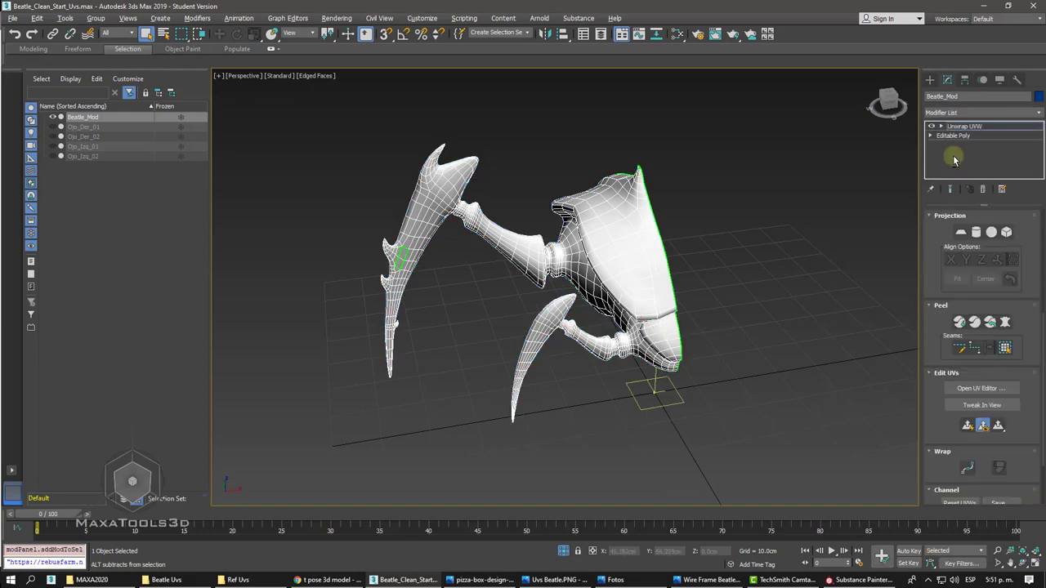
# - Switch the unwrap to Polygon level and select every face with Ctrl+A
pyautogui.press('z')
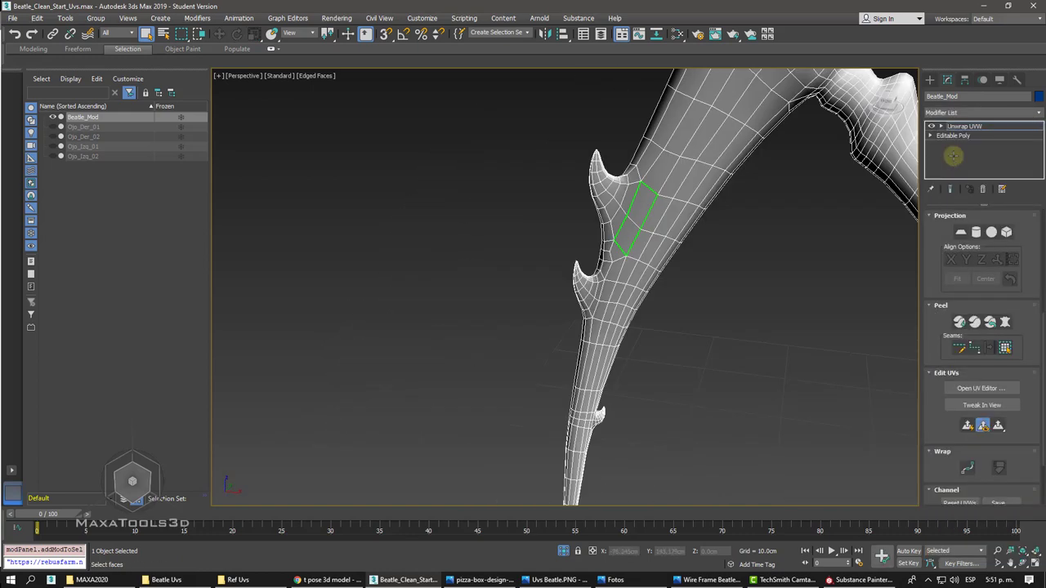
pyautogui.press('z')
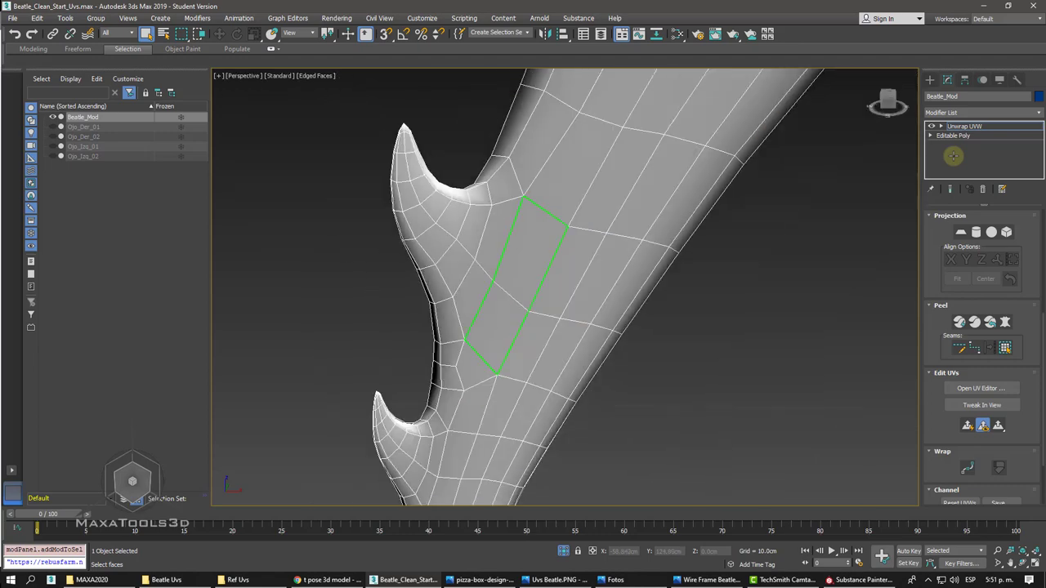
pyautogui.hotkey('shift', 'z')
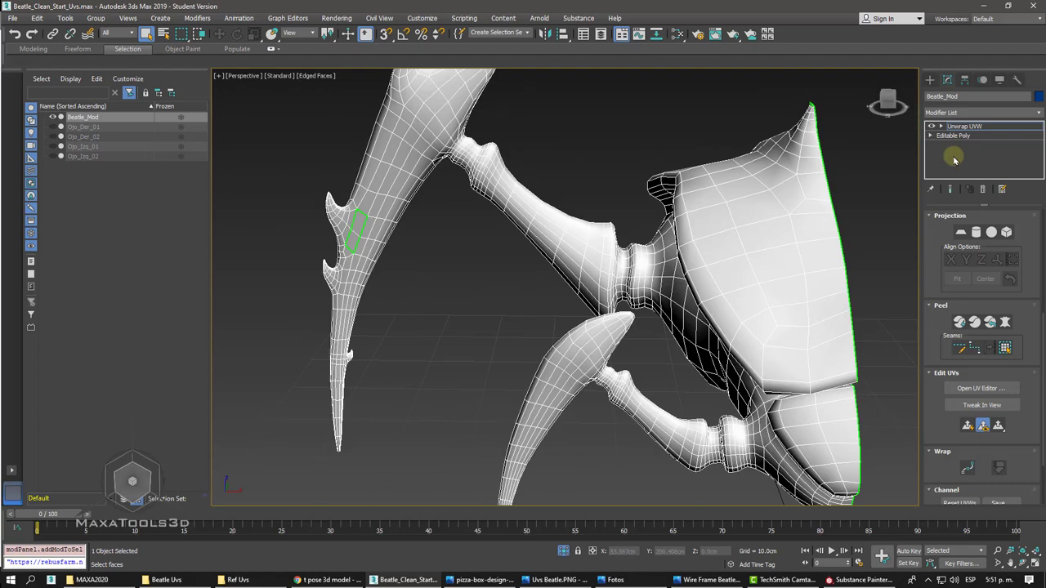
pyautogui.hotkey('shift', 'z')
pyautogui.click(939, 128)
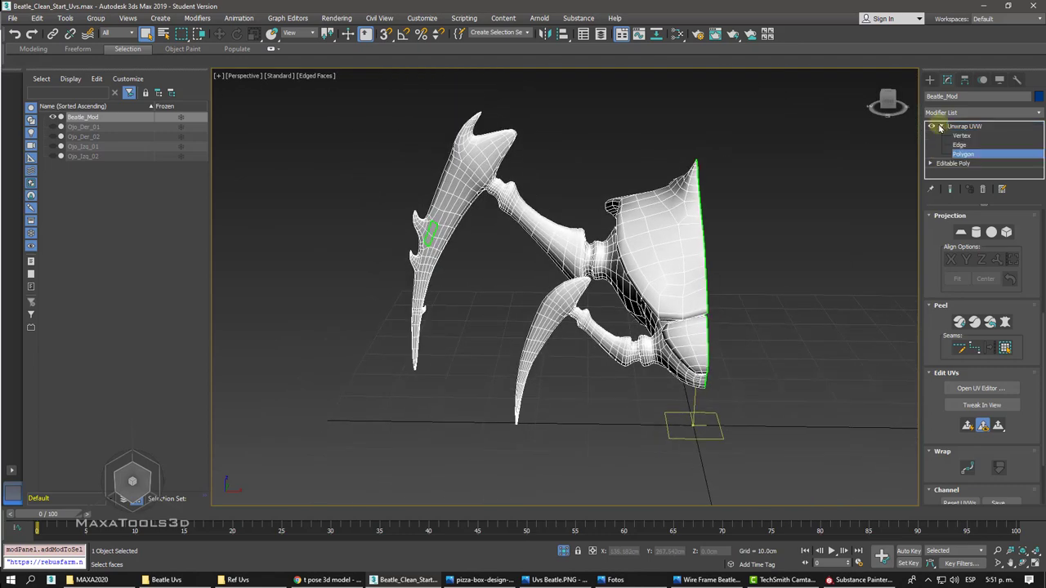
pyautogui.hotkey('shift', 'z')
pyautogui.hotkey('ctrl', 'a')
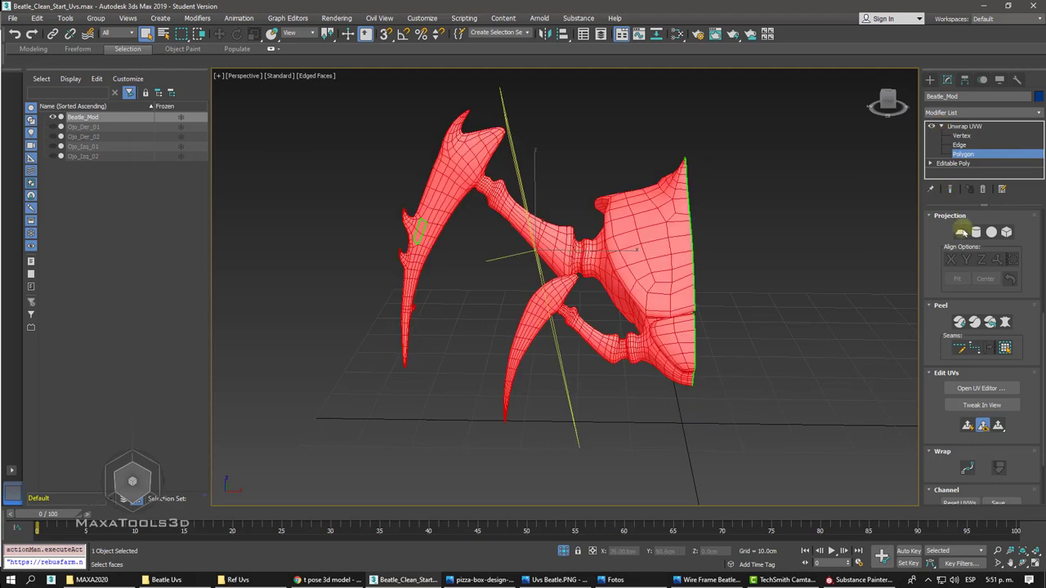
# - Apply a Planar Map projection to all selected faces of the half beetle
pyautogui.click(962, 233)
pyautogui.hotkey('shift', 'z')
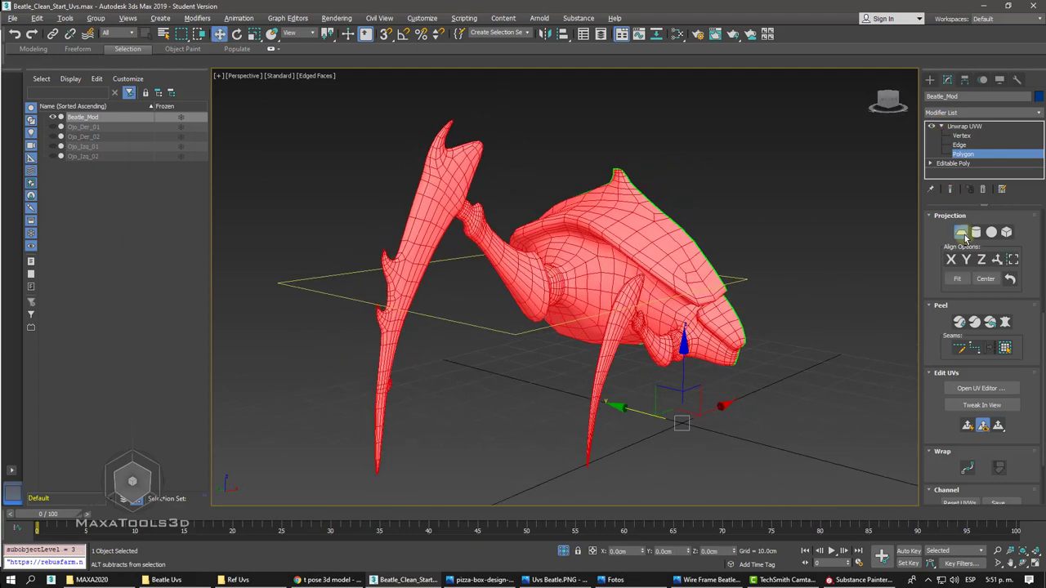
pyautogui.hotkey('shift', 'z')
pyautogui.hotkey('shift', 'z')
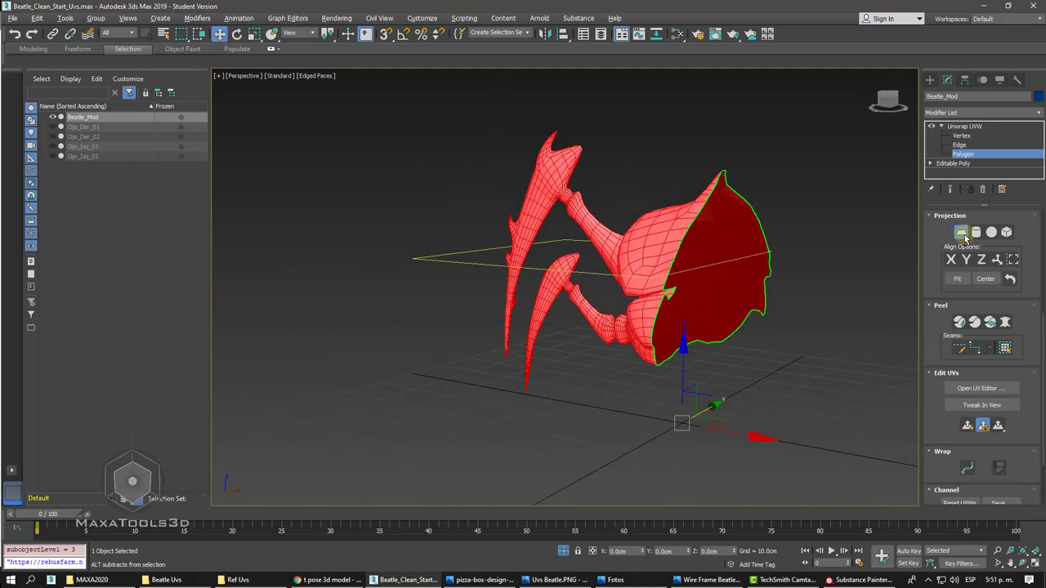
pyautogui.hotkey('shift', 'z')
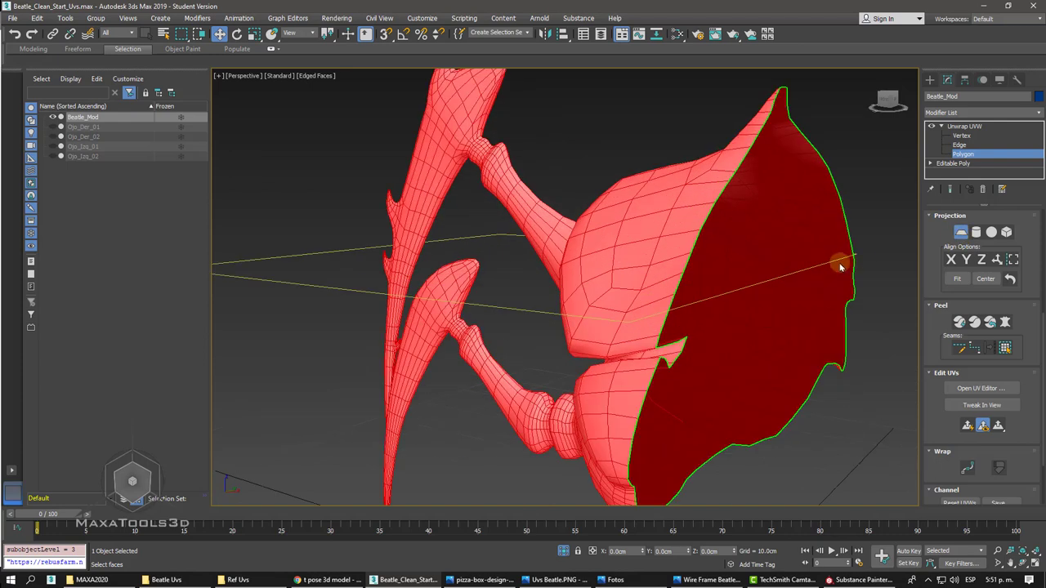
pyautogui.scroll(-3, 946, 392)
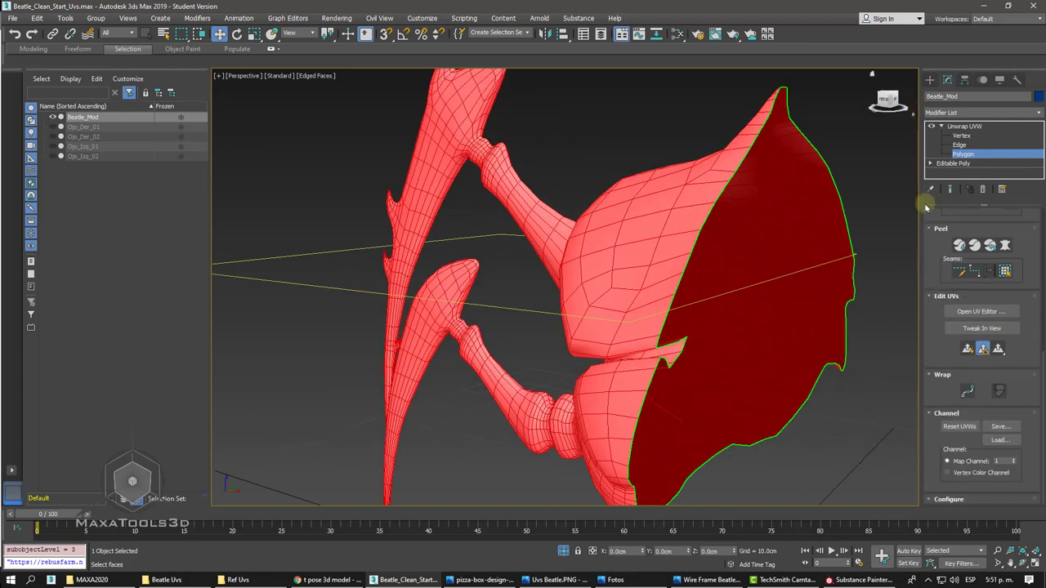
# - Turn off Map Seams display, switch to Vertex level and open the UV editor
pyautogui.click(955, 500)
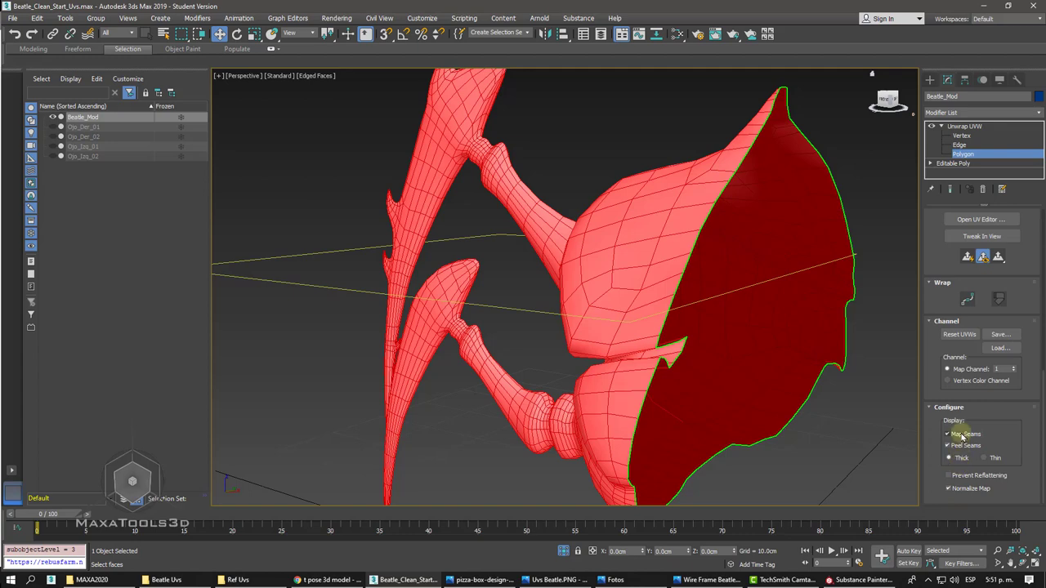
pyautogui.click(948, 434)
pyautogui.scroll(-3, 824, 181)
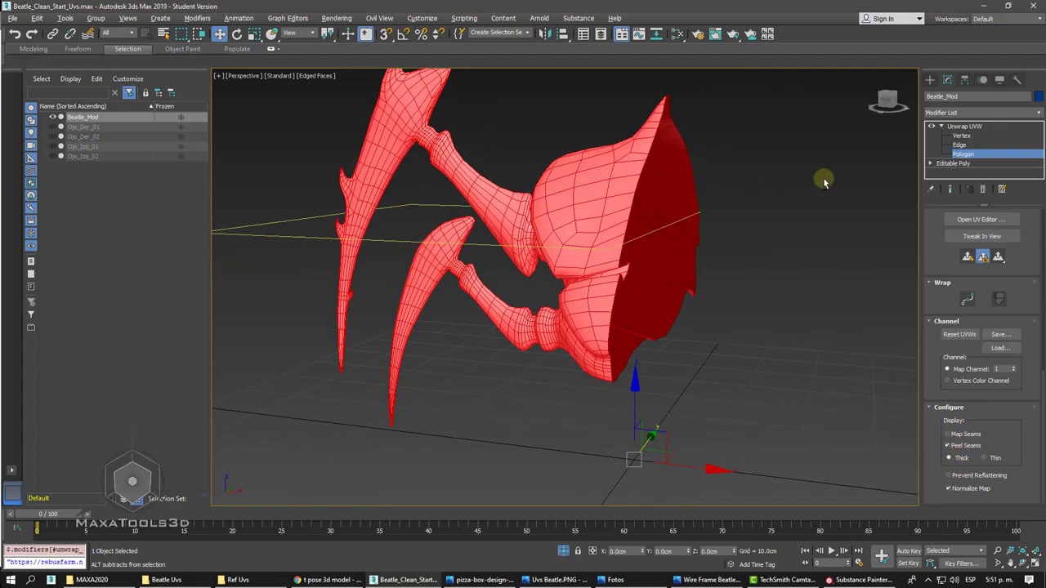
pyautogui.click(961, 136)
pyautogui.click(968, 221)
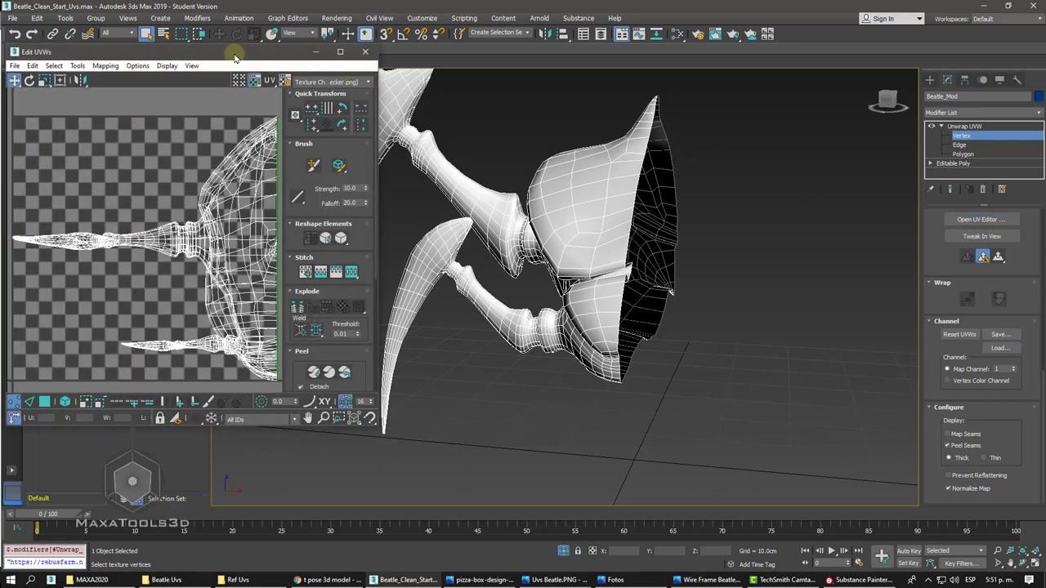
# - Nudge the Edit UVWs window into place and set Unwrap UVW to Edge level
pyautogui.moveTo(235, 57); pyautogui.dragTo(245, 47)
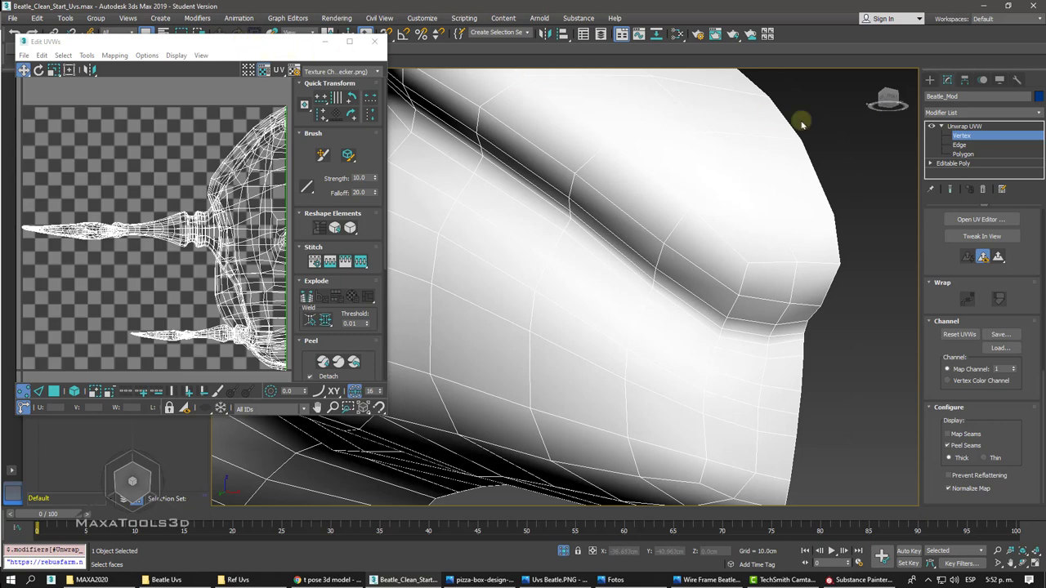
pyautogui.click(960, 145)
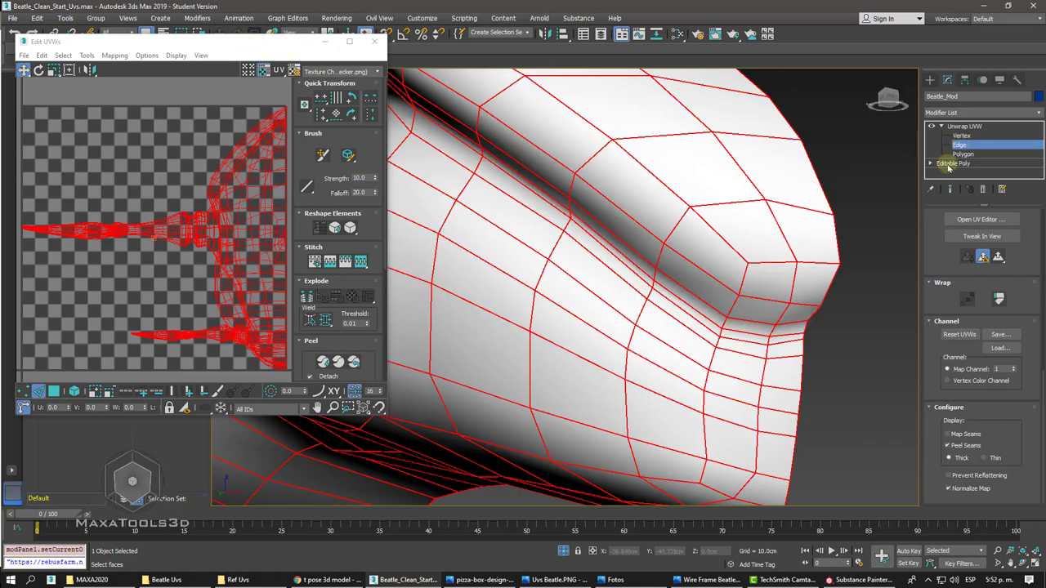
# - Try selecting the edge loop along the fender crease and orbit to inspect the seam
pyautogui.doubleClick(789, 333)
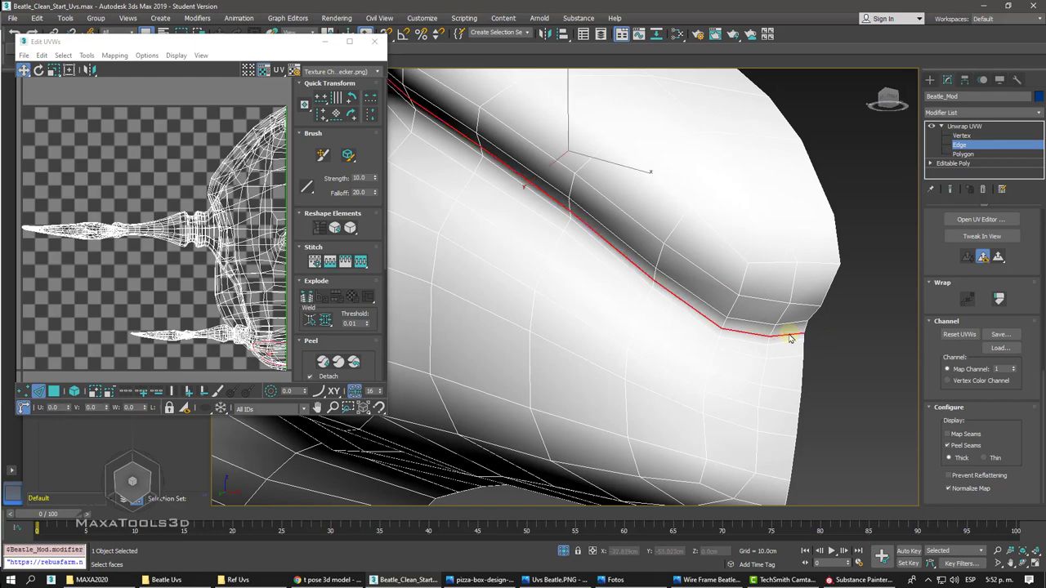
pyautogui.moveTo(790, 329)
pyautogui.mouseDown(button='middle')
pyautogui.moveTo(604, 305)
pyautogui.moveTo(545, 220)
pyautogui.moveTo(731, 390)
pyautogui.moveTo(717, 360)
pyautogui.mouseUp(button='middle')
pyautogui.doubleClick(729, 385)
pyautogui.moveTo(682, 266)
pyautogui.keyDown('alt'); pyautogui.mouseDown(button='middle')
pyautogui.moveTo(489, 306)
pyautogui.moveTo(485, 141)
pyautogui.mouseUp(button='middle'); pyautogui.keyUp('alt')
pyautogui.scroll(2, 485, 140)
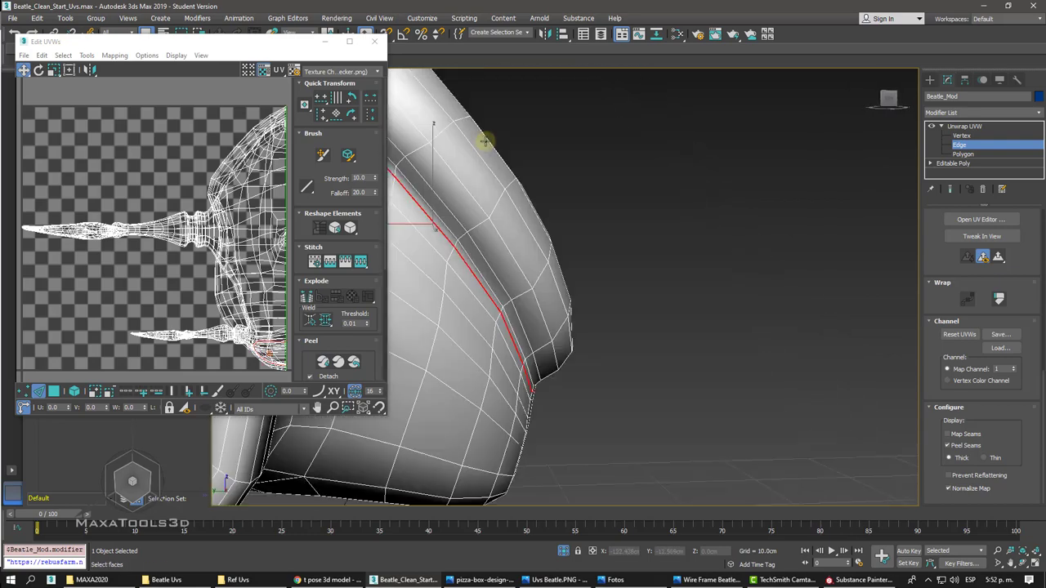
pyautogui.scroll(-3, 486, 141)
pyautogui.scroll(-2, 486, 140)
pyautogui.moveTo(485, 141)
pyautogui.keyDown('alt'); pyautogui.mouseDown(button='middle')
pyautogui.moveTo(572, 148)
pyautogui.moveTo(556, 143)
pyautogui.mouseUp(button='middle'); pyautogui.keyUp('alt')
# - Clear the selection and pick individual edges along the fender crease
pyautogui.click(964, 147)
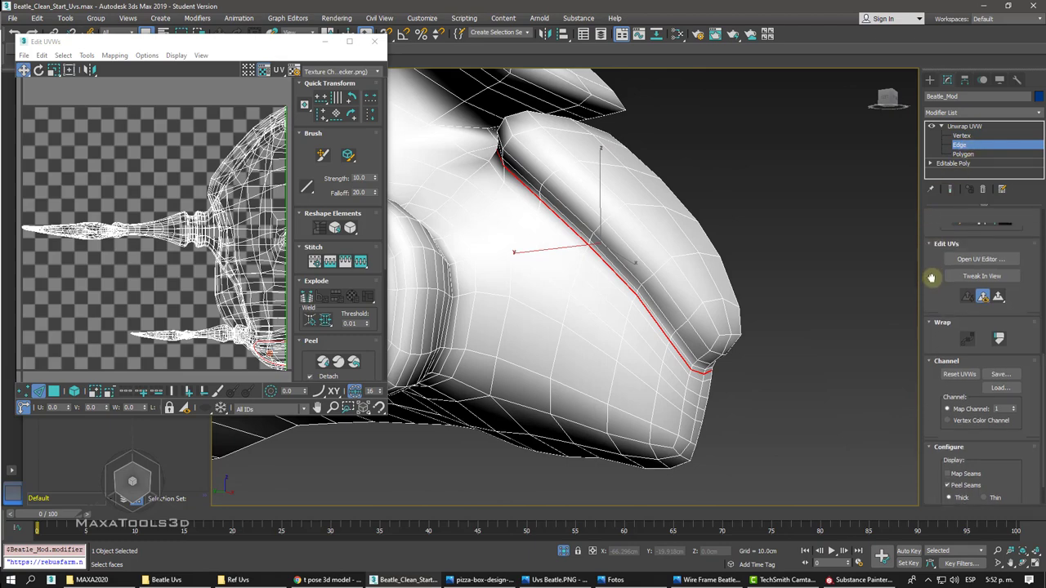
pyautogui.doubleClick(649, 309)
pyautogui.scroll(2, 650, 311)
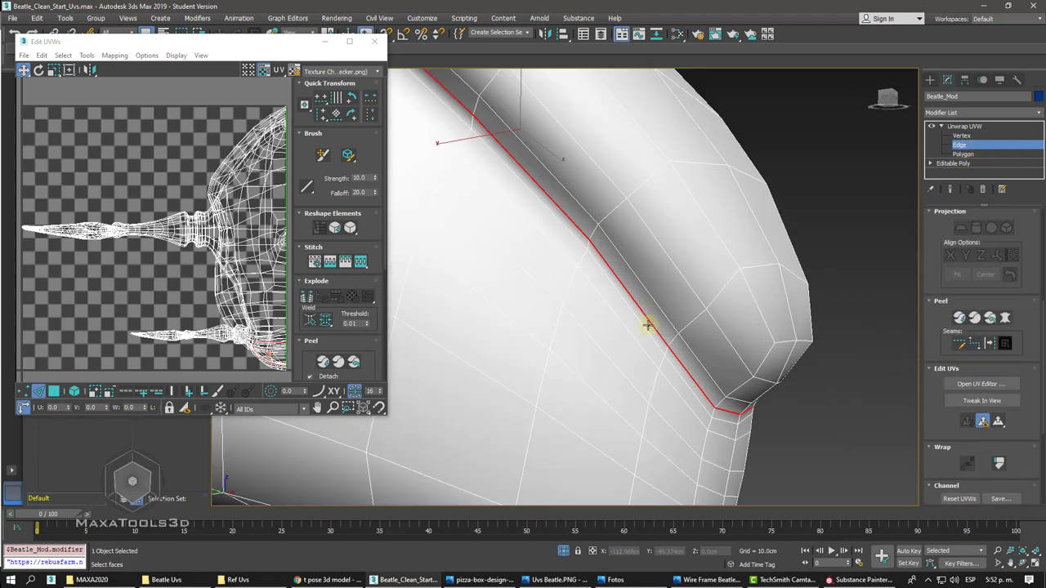
pyautogui.scroll(2, 649, 327)
pyautogui.click(660, 351)
pyautogui.keyDown('ctrl'); pyautogui.click(679, 378); pyautogui.keyUp('ctrl')
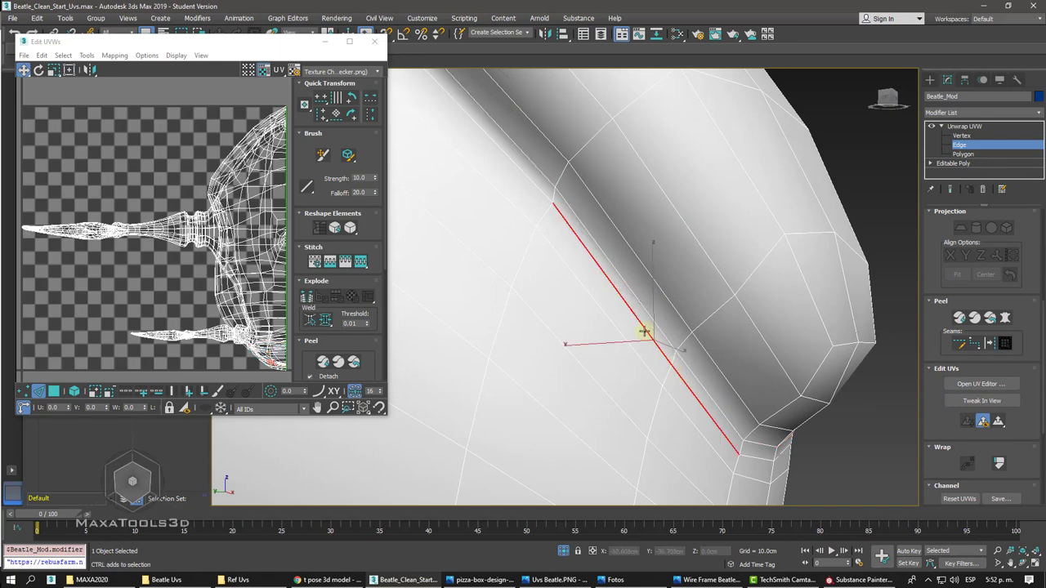
pyautogui.scroll(2, 537, 187)
pyautogui.scroll(1, 531, 181)
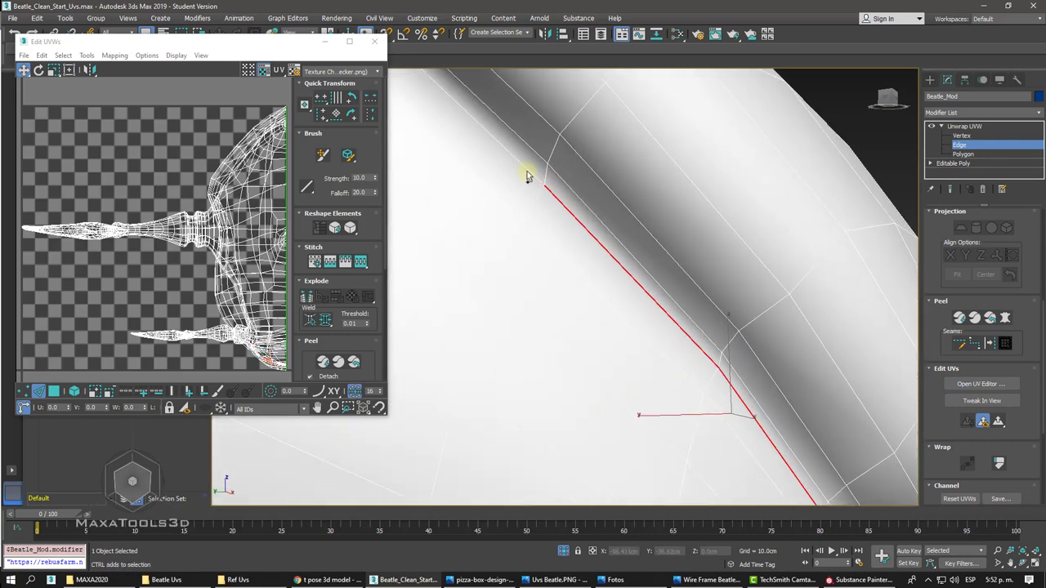
pyautogui.scroll(-3, 526, 169)
pyautogui.scroll(2, 527, 169)
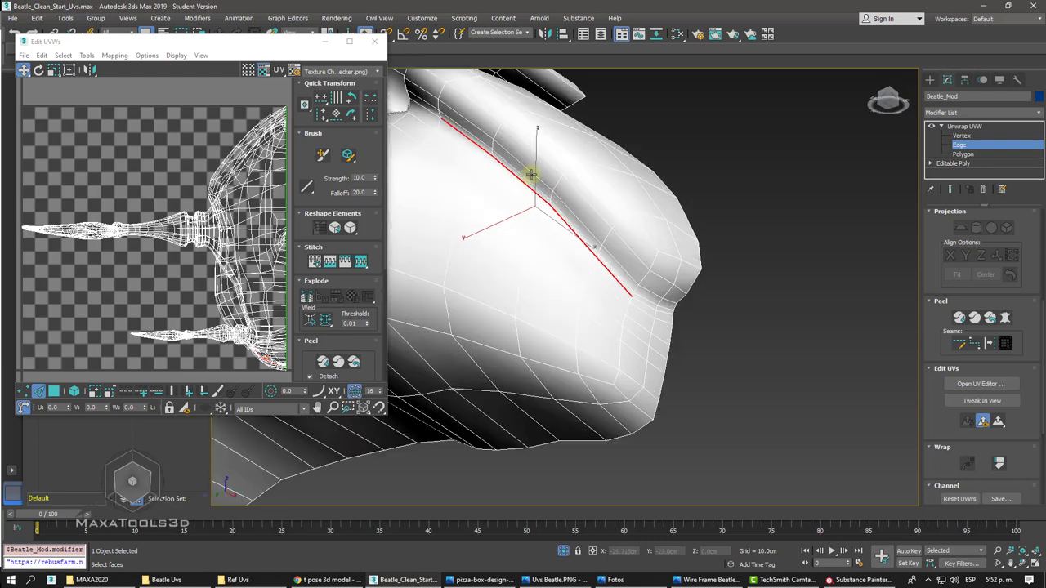
pyautogui.scroll(2, 635, 273)
pyautogui.scroll(1, 649, 306)
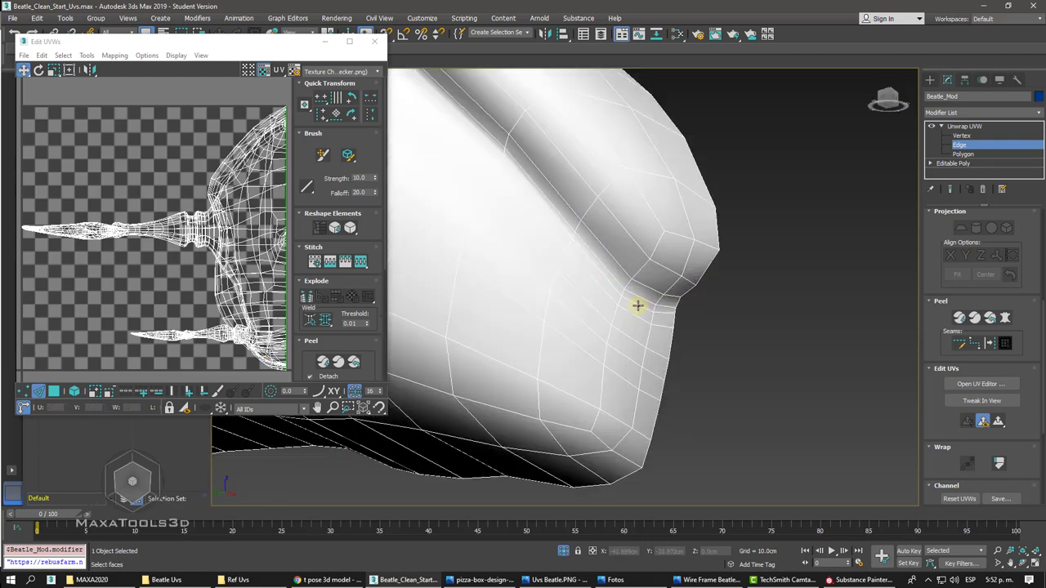
# - Pick one edge on the head shell's lower rim and extend it with Loop
pyautogui.click(637, 305)
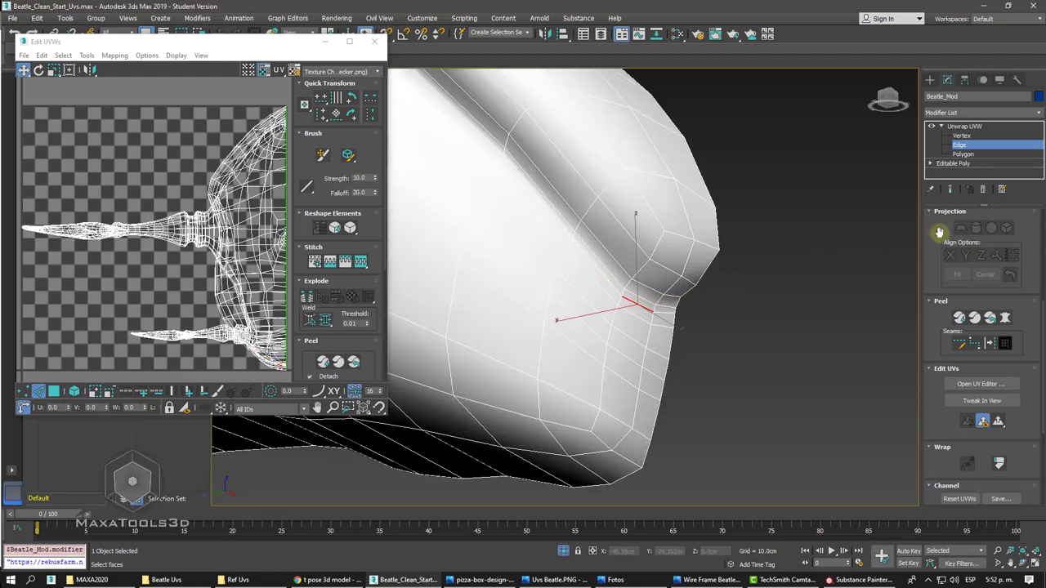
pyautogui.moveTo(940, 233)
pyautogui.mouseDown()
pyautogui.moveTo(915, 348)
pyautogui.moveTo(907, 507)
pyautogui.mouseUp()
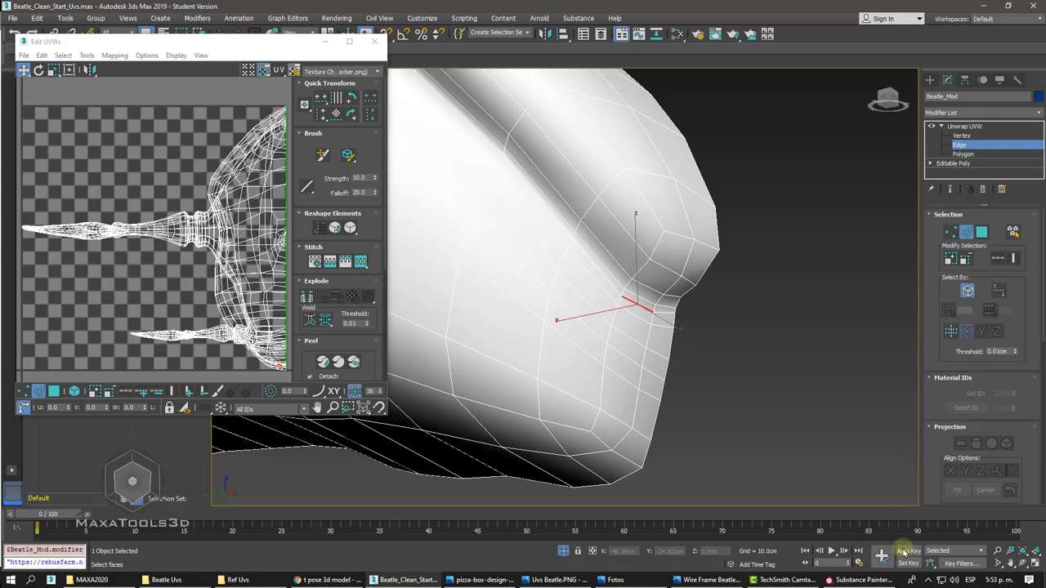
pyautogui.click(996, 259)
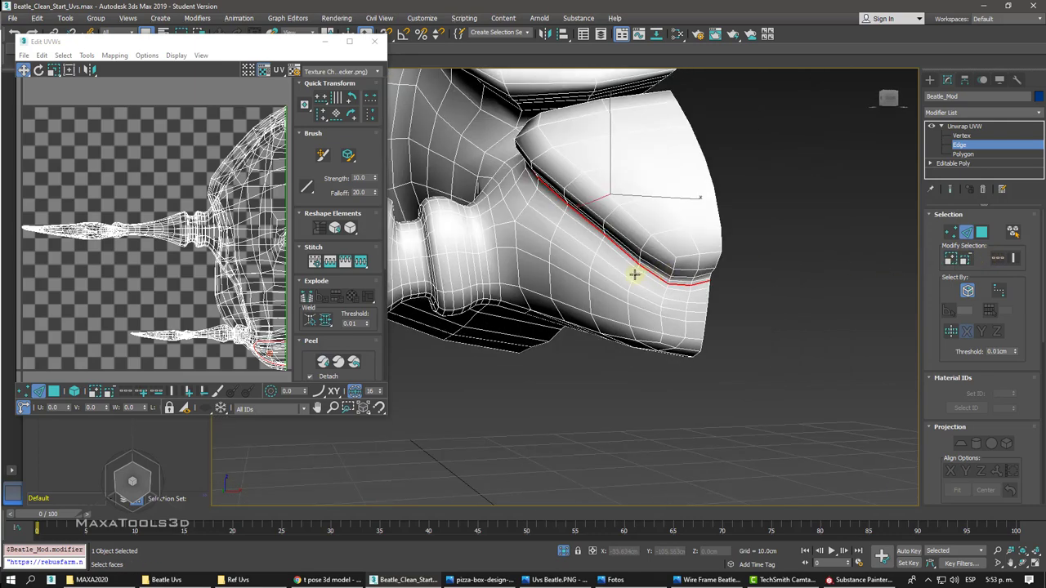
pyautogui.scroll(3, 635, 278)
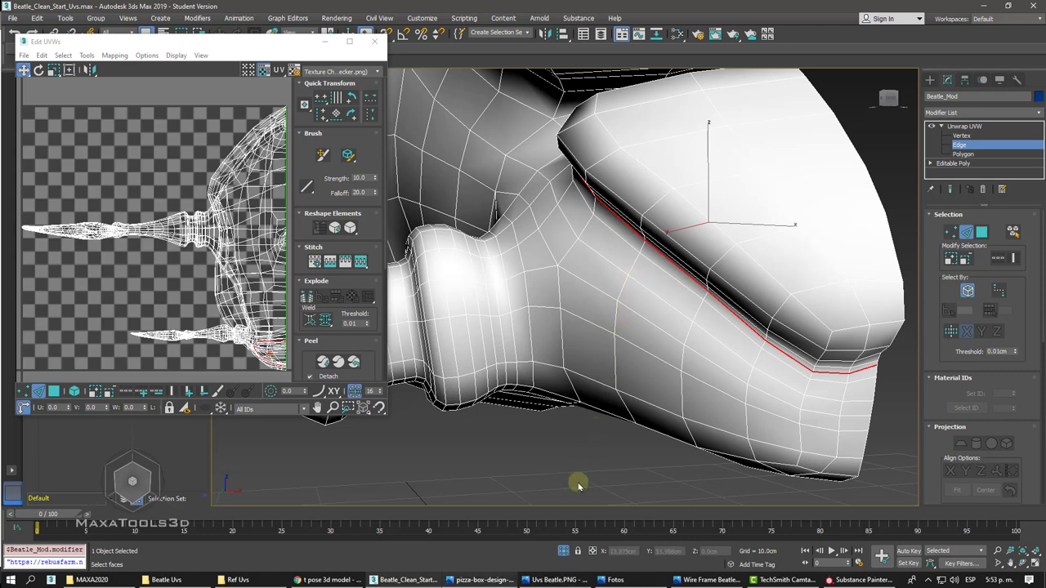
# - View Uvs Beatle.PNG, the texture maps and Original.jpeg in Photos, then minimize it
pyautogui.click(552, 580)
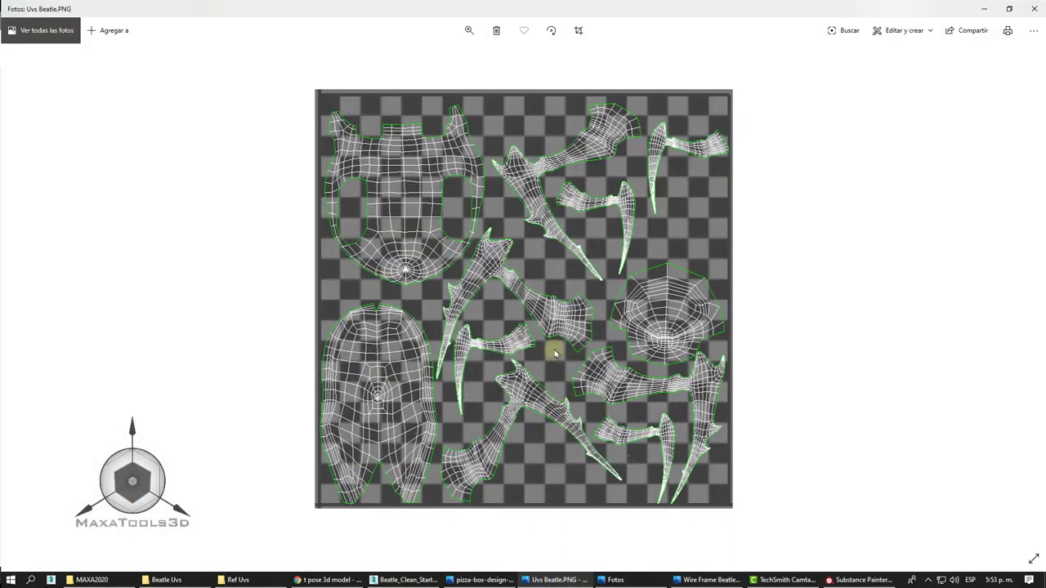
pyautogui.press('Right')
pyautogui.press('Right')
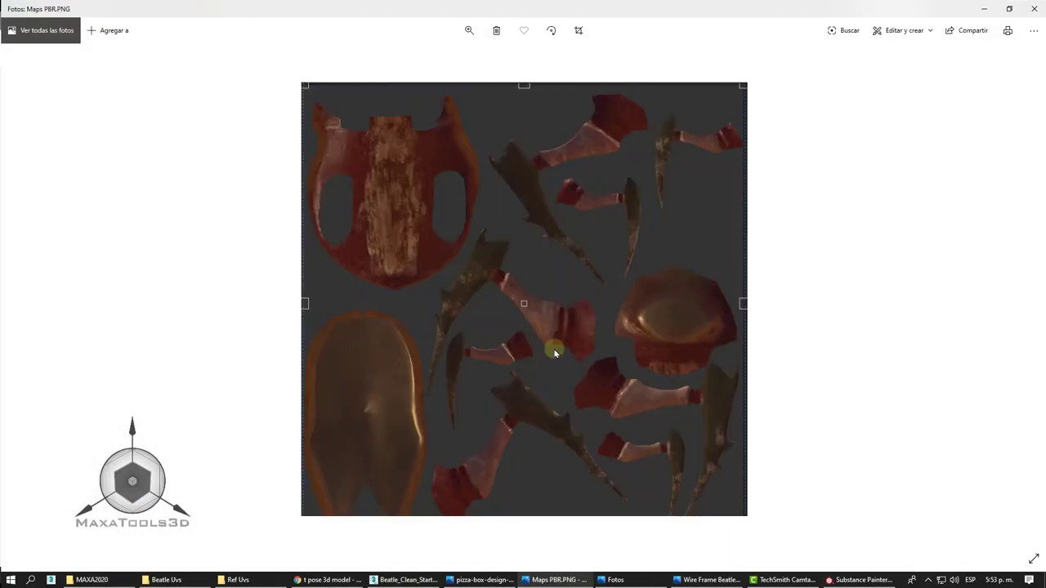
pyautogui.press('Right')
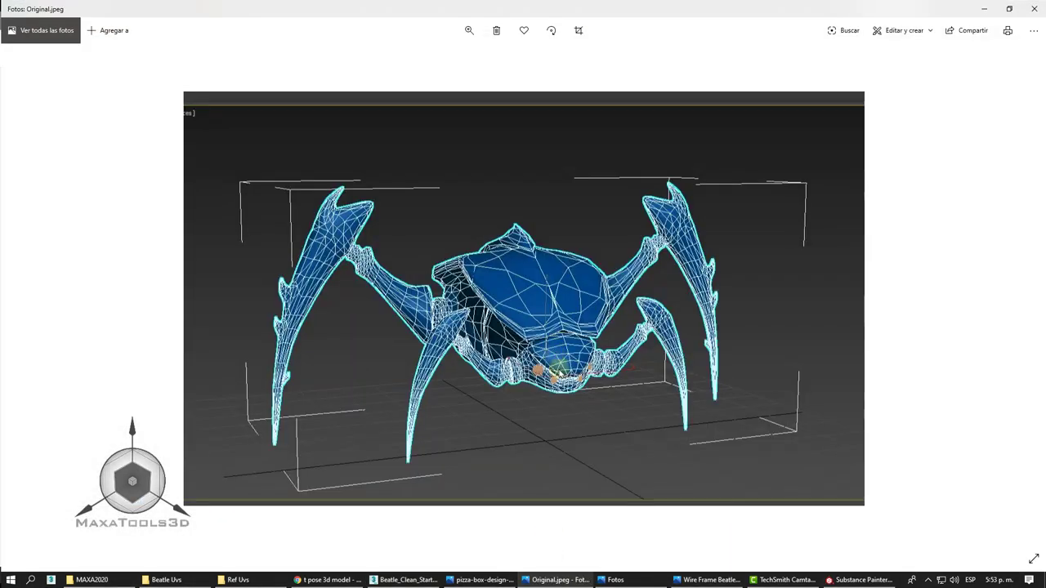
pyautogui.scroll(1, 562, 380)
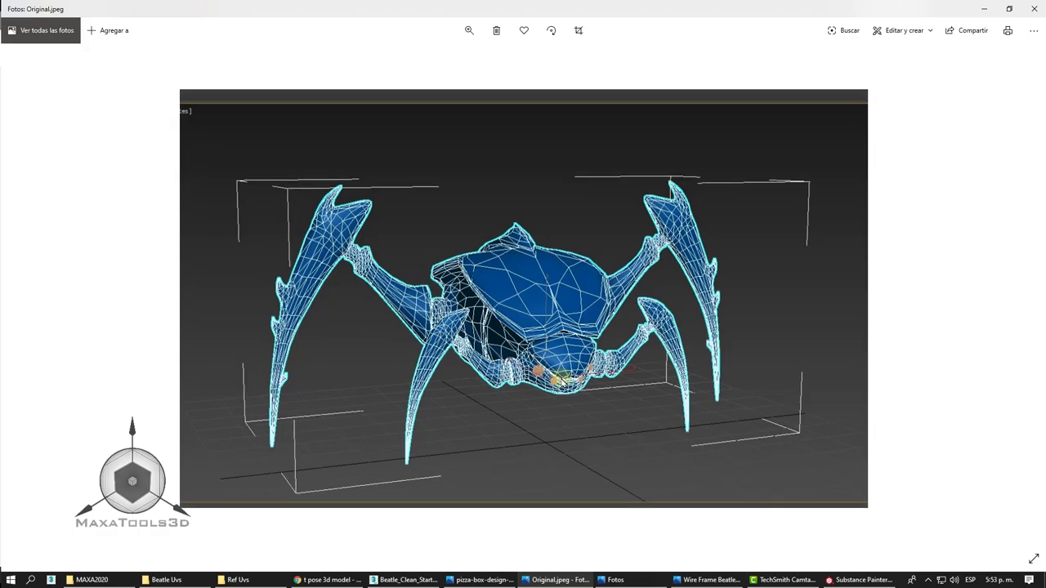
pyautogui.scroll(2, 562, 380)
pyautogui.scroll(2, 561, 382)
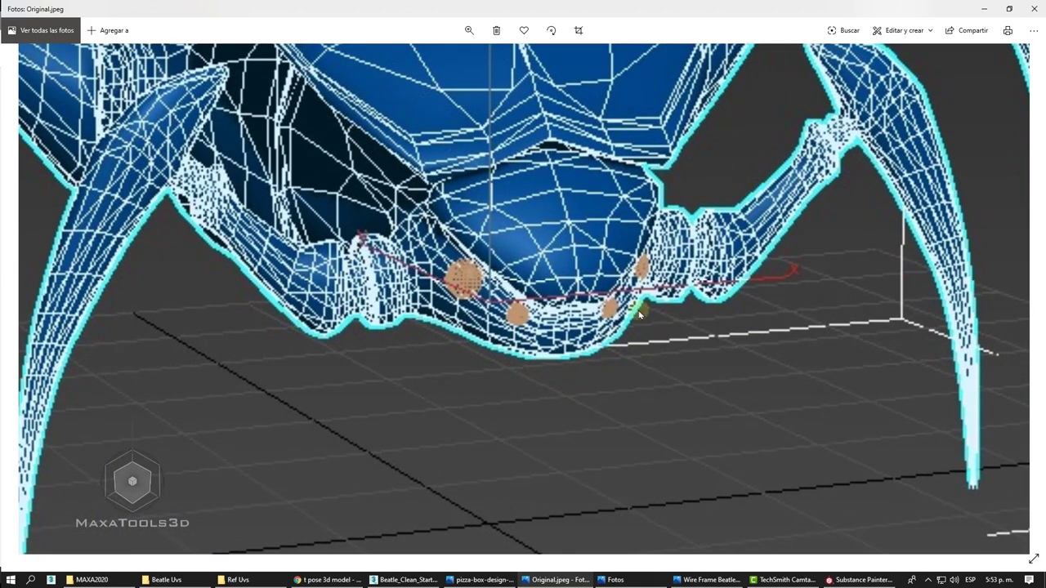
pyautogui.click(991, 5)
pyautogui.moveTo(719, 212)
pyautogui.keyDown('alt'); pyautogui.mouseDown(button='middle')
pyautogui.moveTo(621, 266)
pyautogui.moveTo(630, 273)
pyautogui.mouseUp(button='middle'); pyautogui.keyUp('alt')
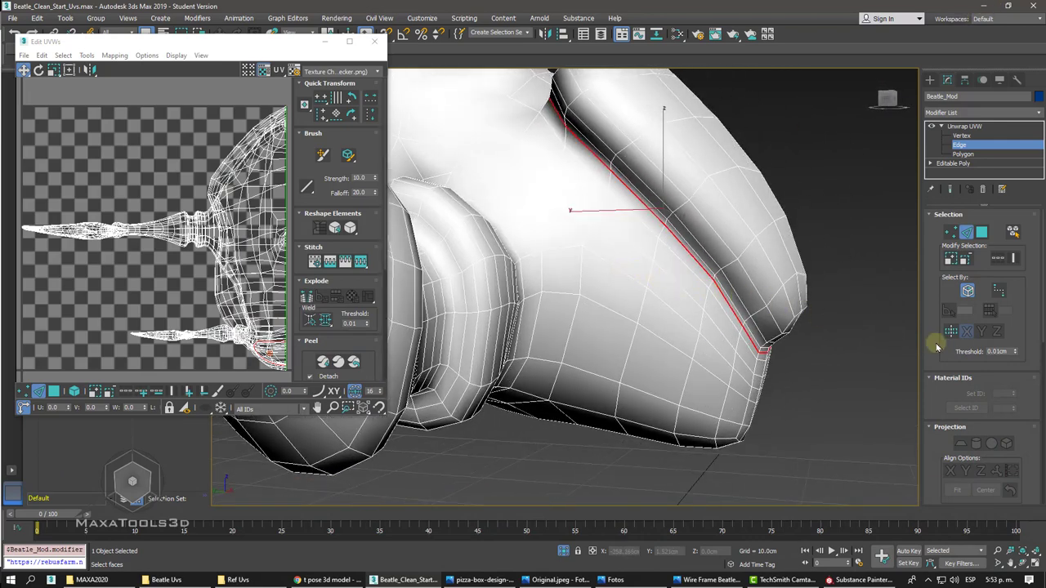
# - Convert the selected rim edge loop into a UV seam with Peel's Convert Edge Selection To Seams
pyautogui.moveTo(930, 338); pyautogui.dragTo(906, 37)
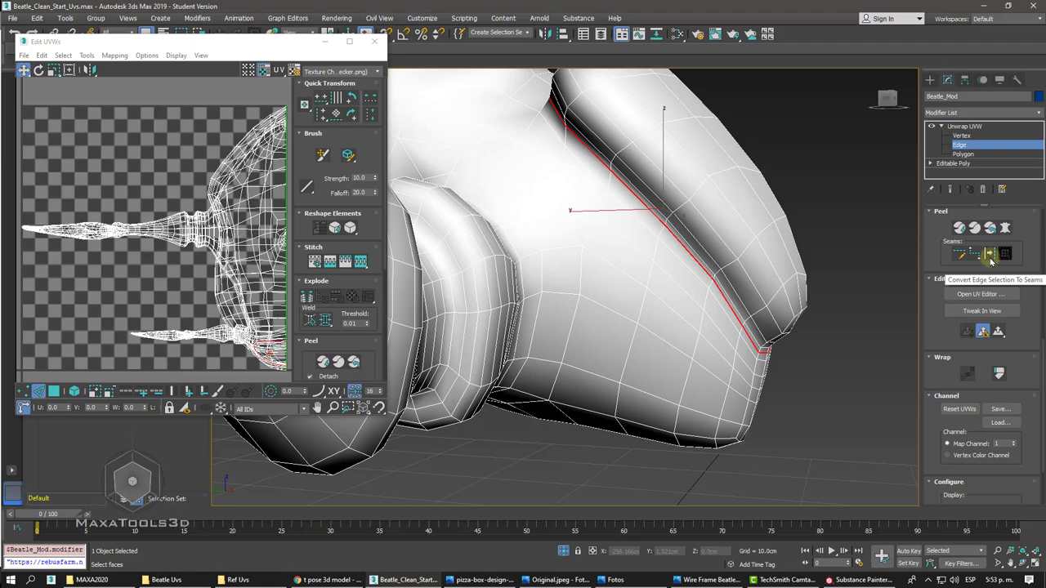
pyautogui.click(991, 259)
pyautogui.moveTo(817, 295)
pyautogui.keyDown('alt'); pyautogui.mouseDown(button='middle')
pyautogui.moveTo(791, 233)
pyautogui.moveTo(694, 229)
pyautogui.mouseUp(button='middle'); pyautogui.keyUp('alt')
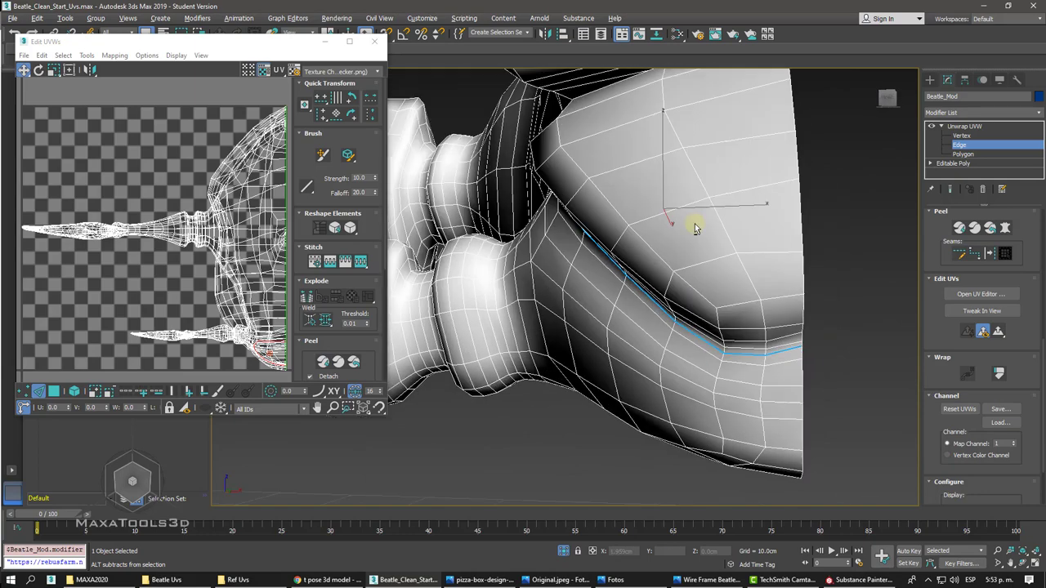
pyautogui.scroll(-2, 695, 228)
pyautogui.scroll(-2, 699, 232)
pyautogui.scroll(-1, 700, 234)
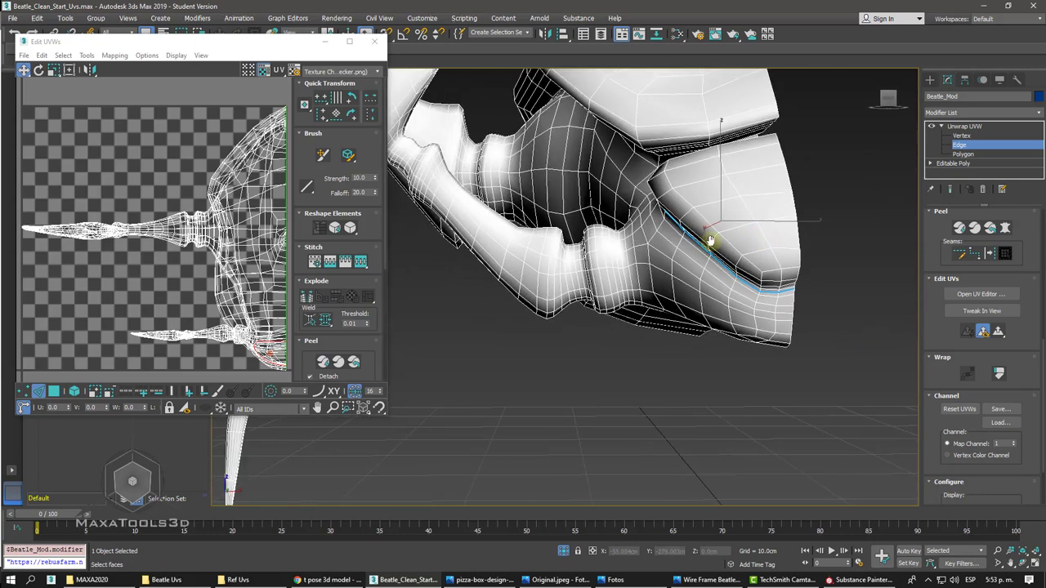
pyautogui.scroll(-3, 707, 237)
pyautogui.scroll(2, 711, 239)
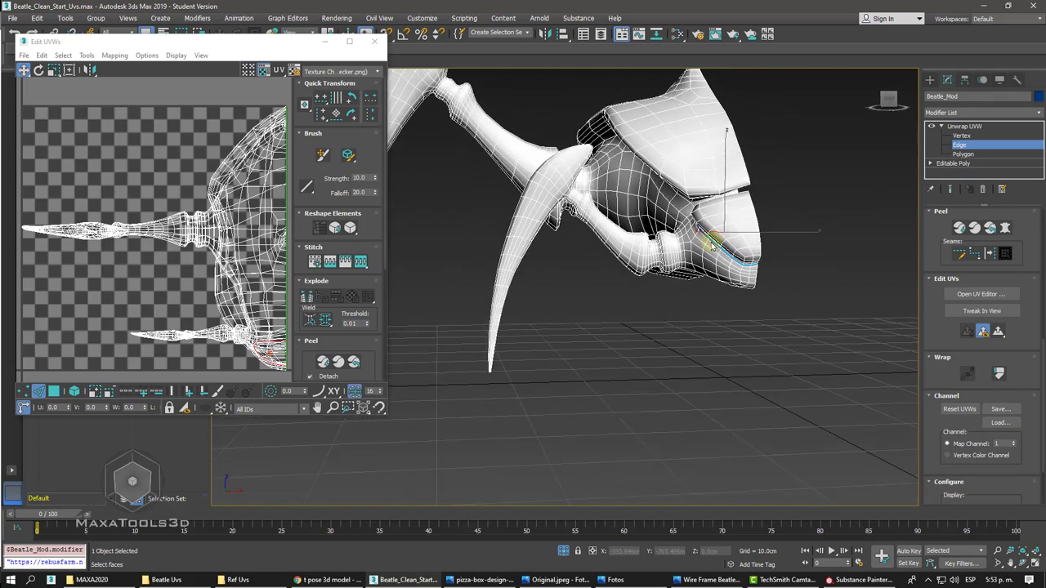
# - Switch to Polygon level and select one face on the front head piece
pyautogui.click(962, 154)
pyautogui.click(826, 217)
pyautogui.click(741, 214)
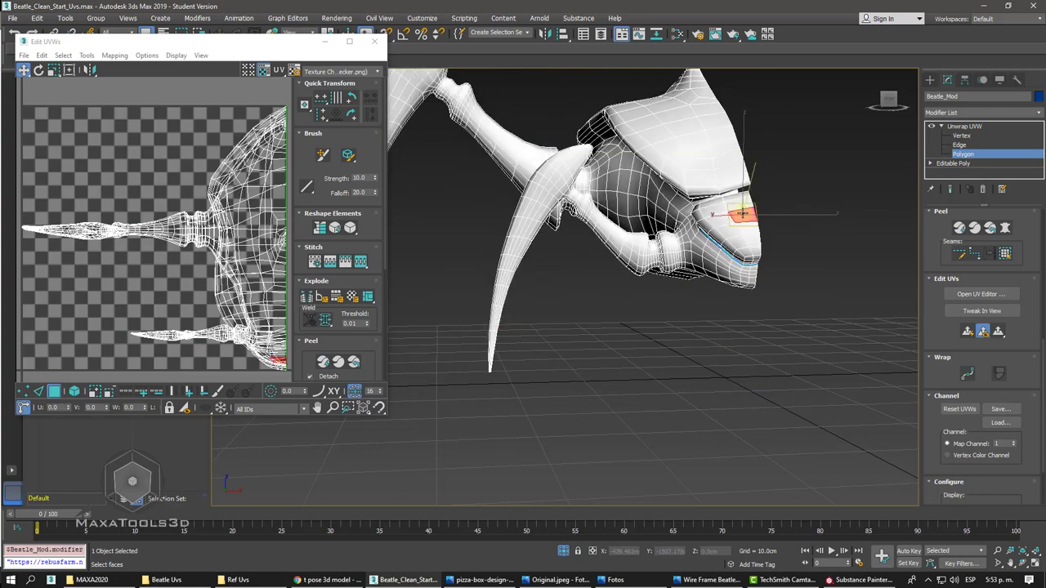
pyautogui.scroll(3, 740, 219)
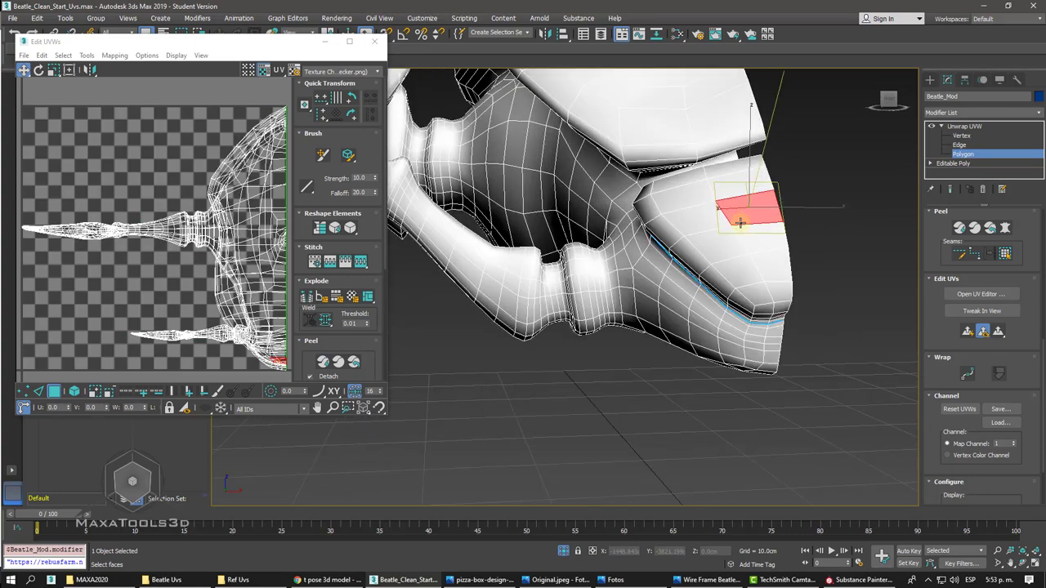
pyautogui.keyDown('alt'); pyautogui.moveTo(741, 219); pyautogui.dragTo(738, 237, button='middle'); pyautogui.keyUp('alt')
pyautogui.scroll(2, 748, 235)
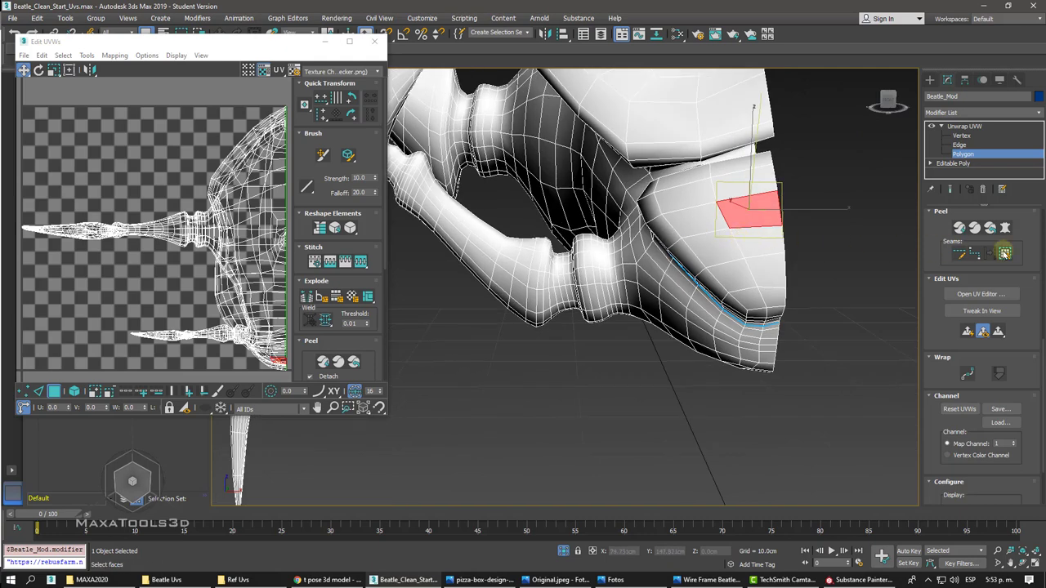
# - Grow the selection to the seam-bounded side plate, peel it, and move the island left
pyautogui.click(1004, 254)
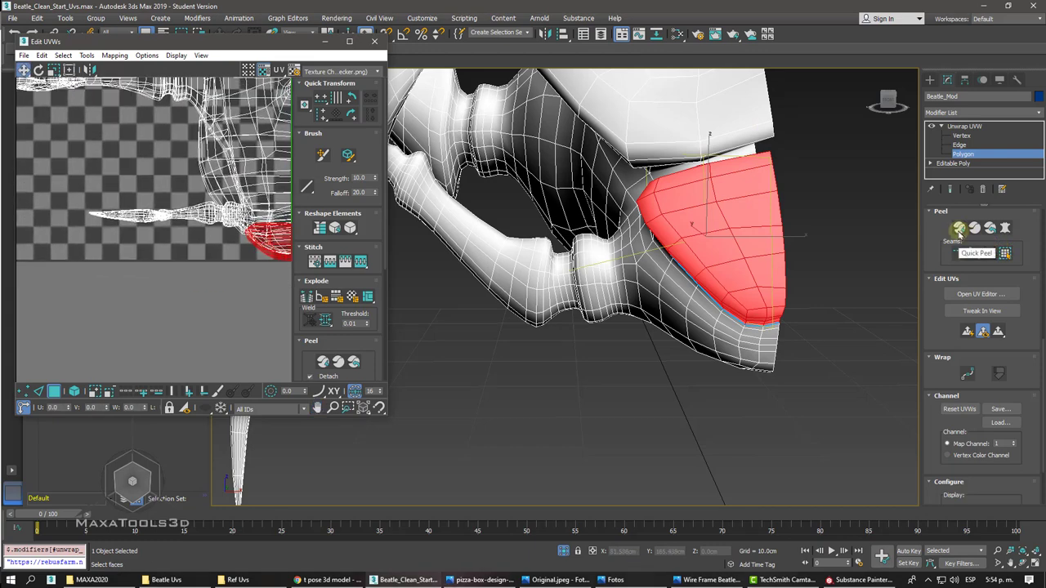
pyautogui.click(959, 229)
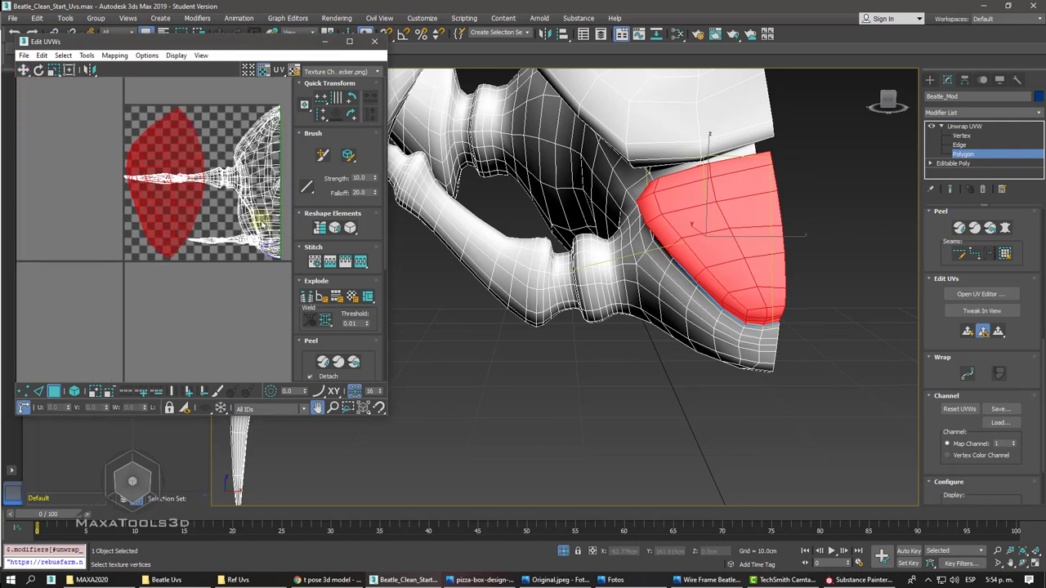
pyautogui.moveTo(174, 221); pyautogui.dragTo(93, 295)
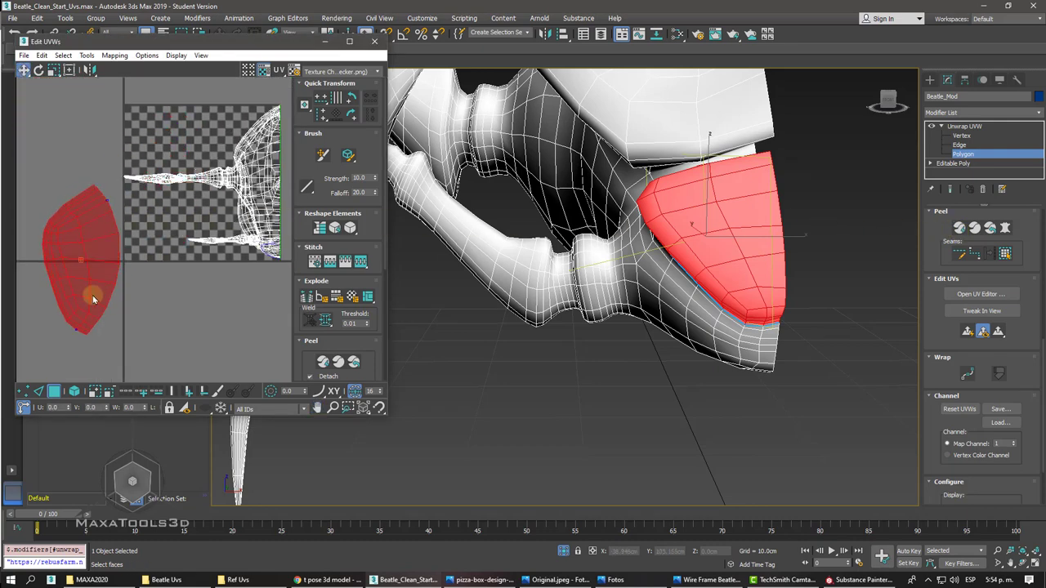
pyautogui.moveTo(129, 242); pyautogui.dragTo(155, 242, button='middle')
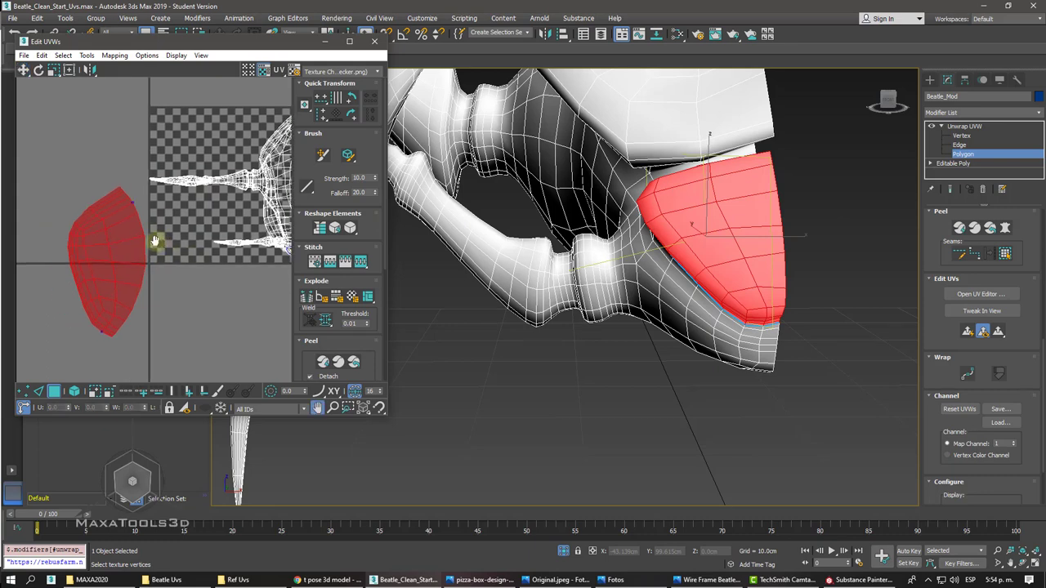
pyautogui.rightClick(154, 242)
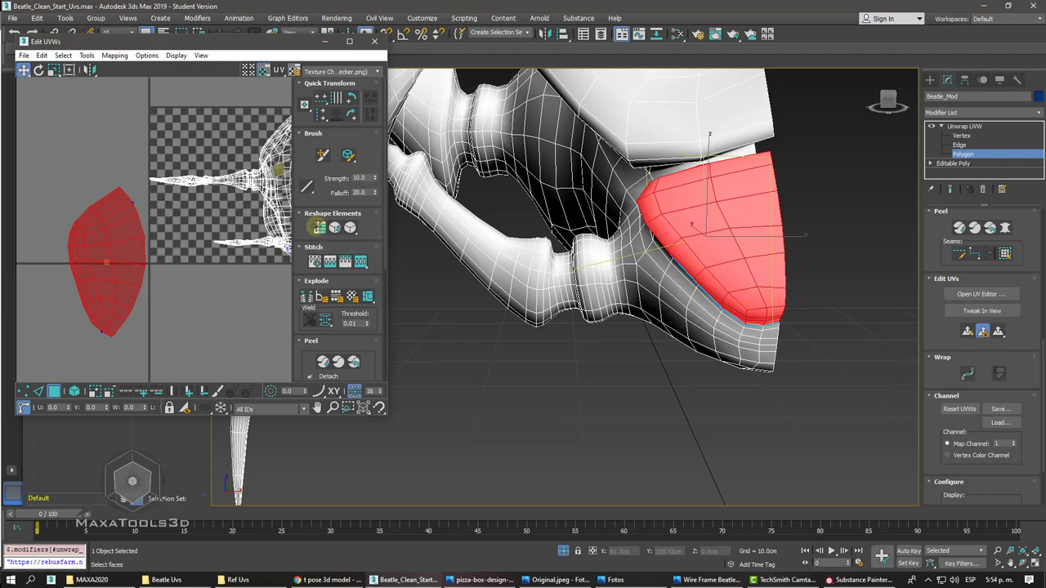
# - Relax the side plate island until flat, undoing two attempts to straighten it into a grid
pyautogui.click(317, 228)
pyautogui.click(321, 231)
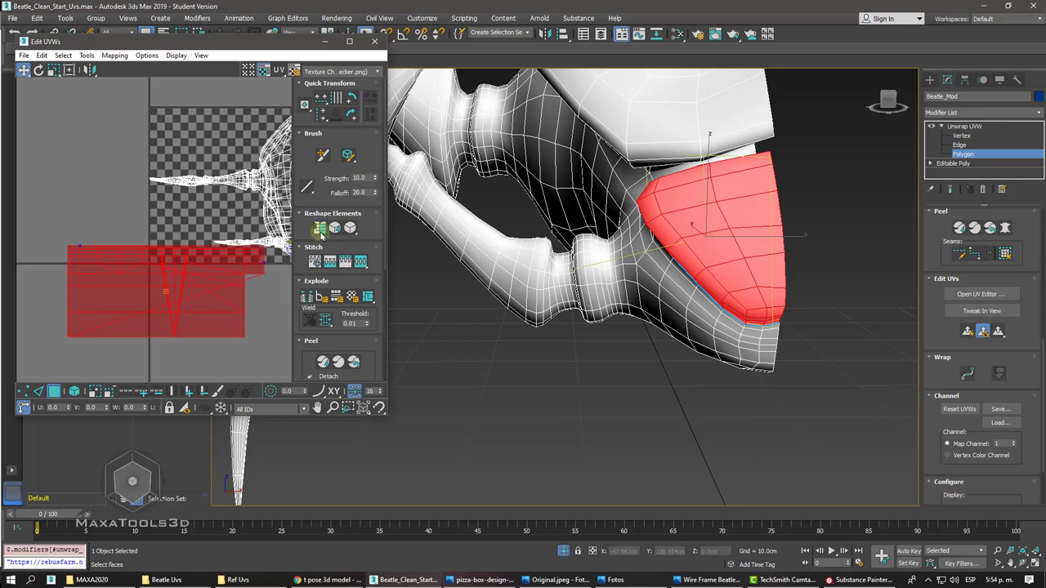
pyautogui.hotkey('ctrl', 'z')
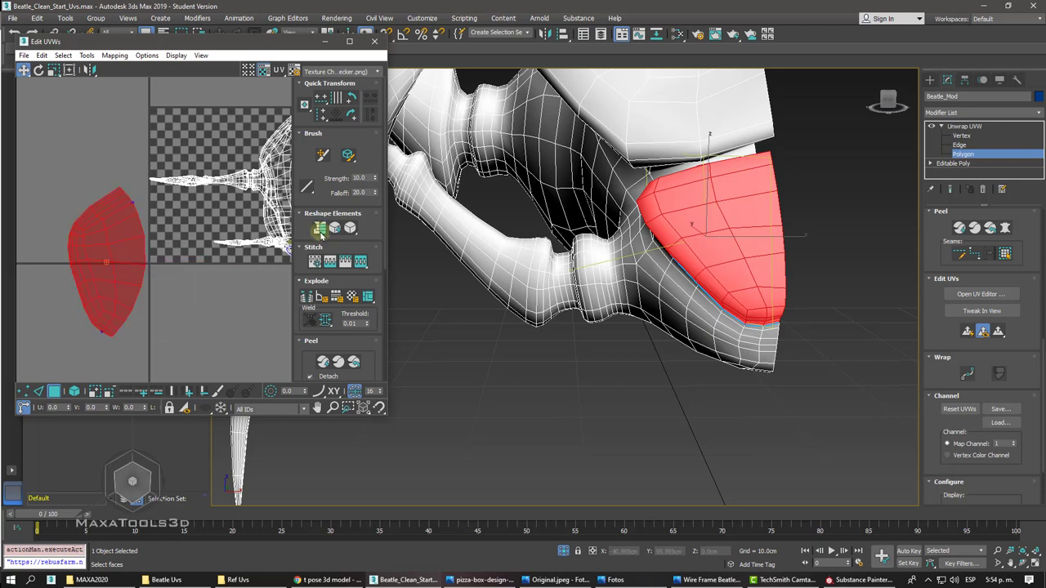
pyautogui.click(322, 231)
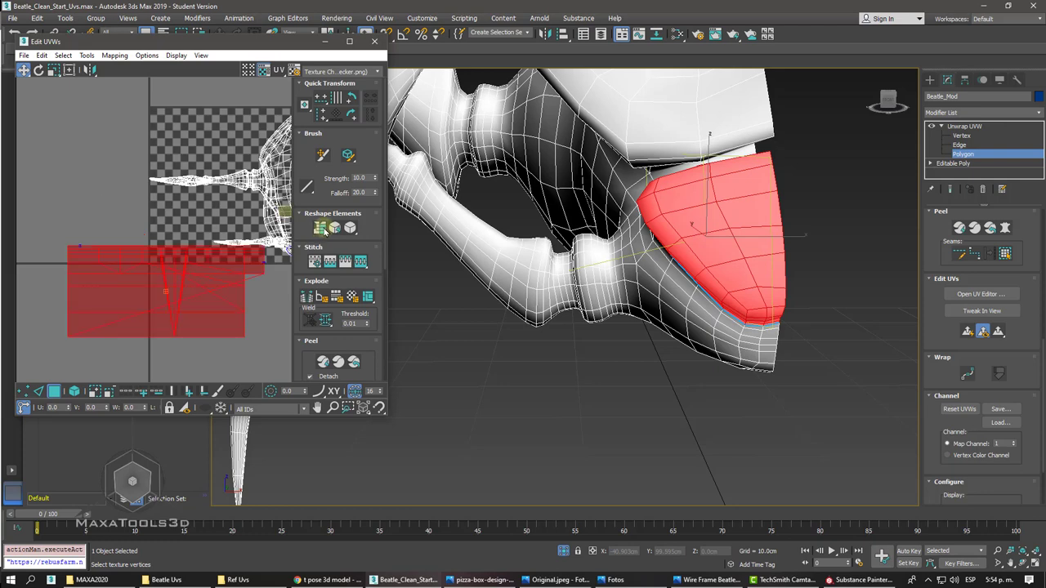
pyautogui.hotkey('ctrl', 'z')
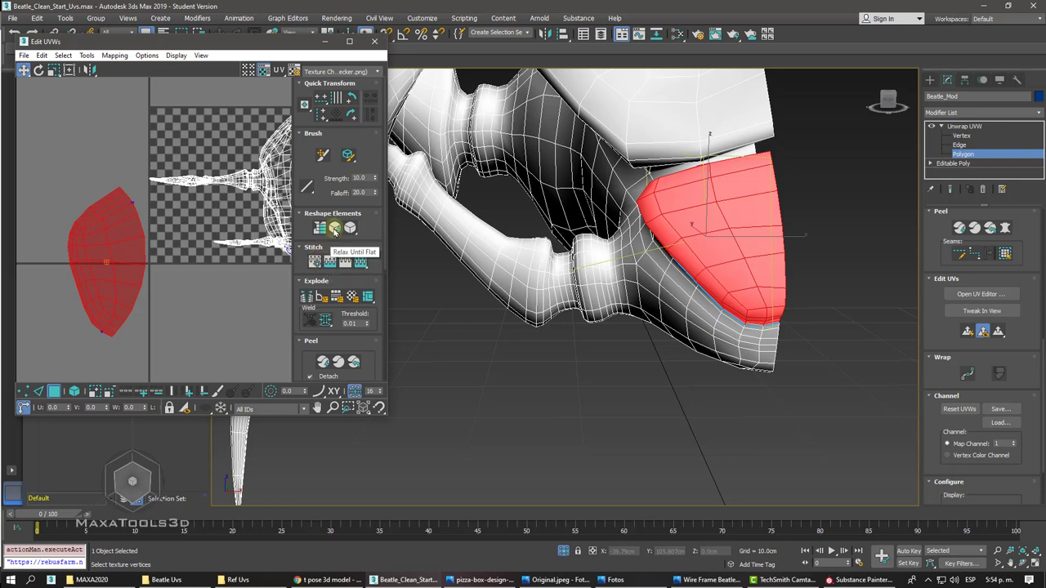
pyautogui.click(335, 231)
pyautogui.click(334, 231)
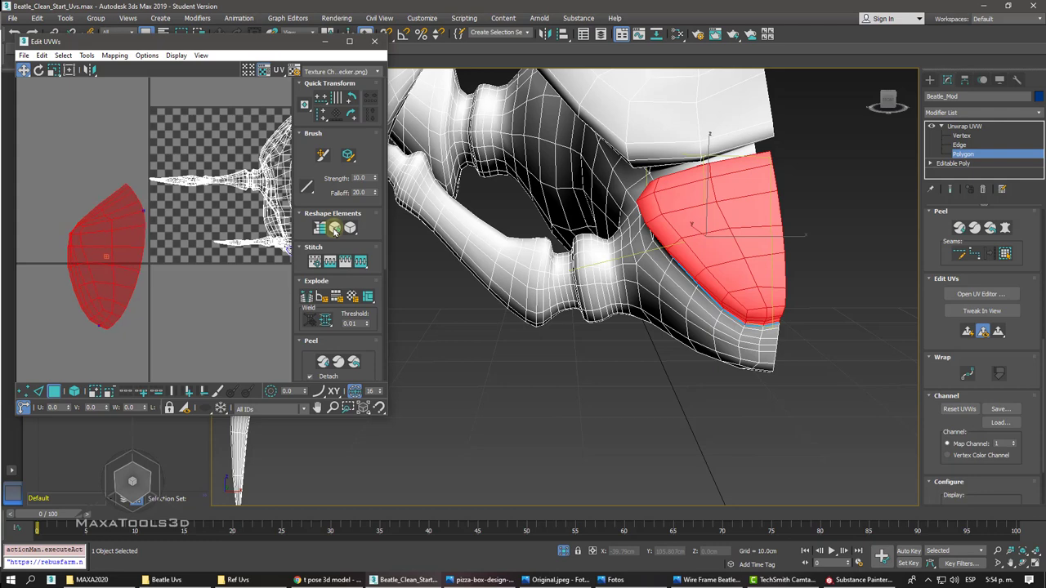
pyautogui.click(334, 231)
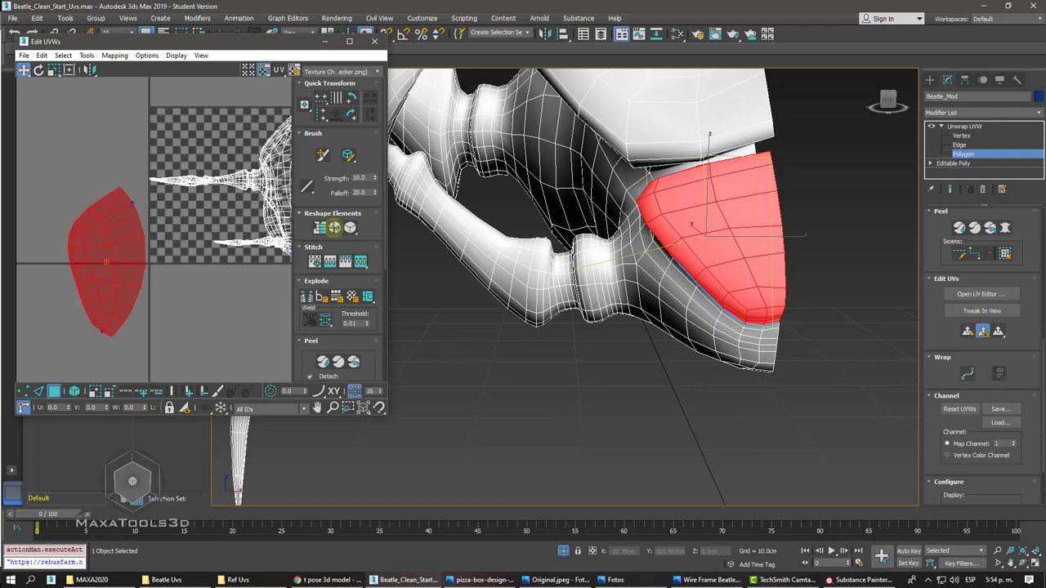
# - Run Tools > Relax on the side plate island with Start Relax, then close the Relax Tool
pyautogui.click(86, 54)
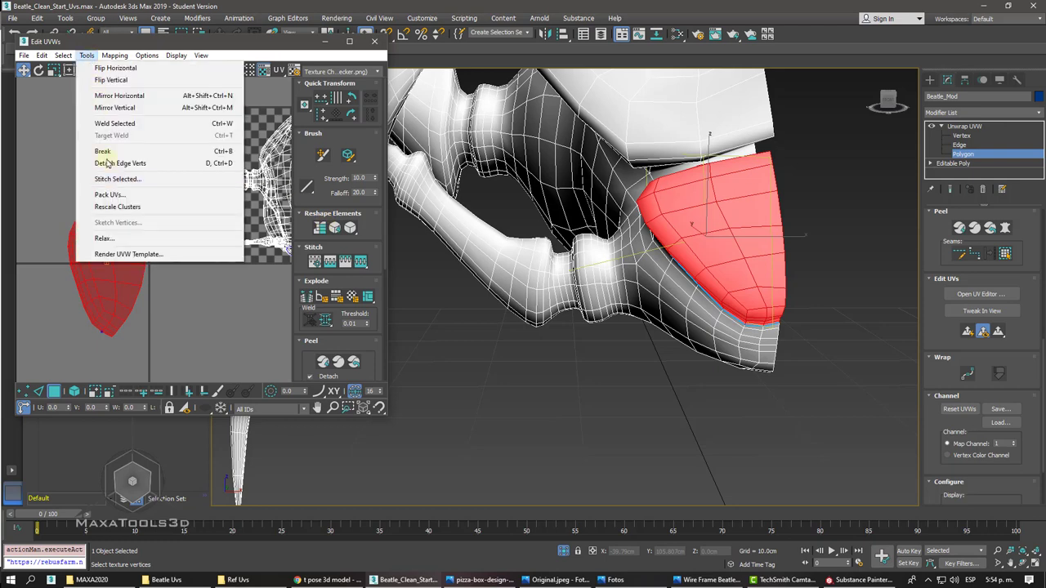
pyautogui.click(115, 237)
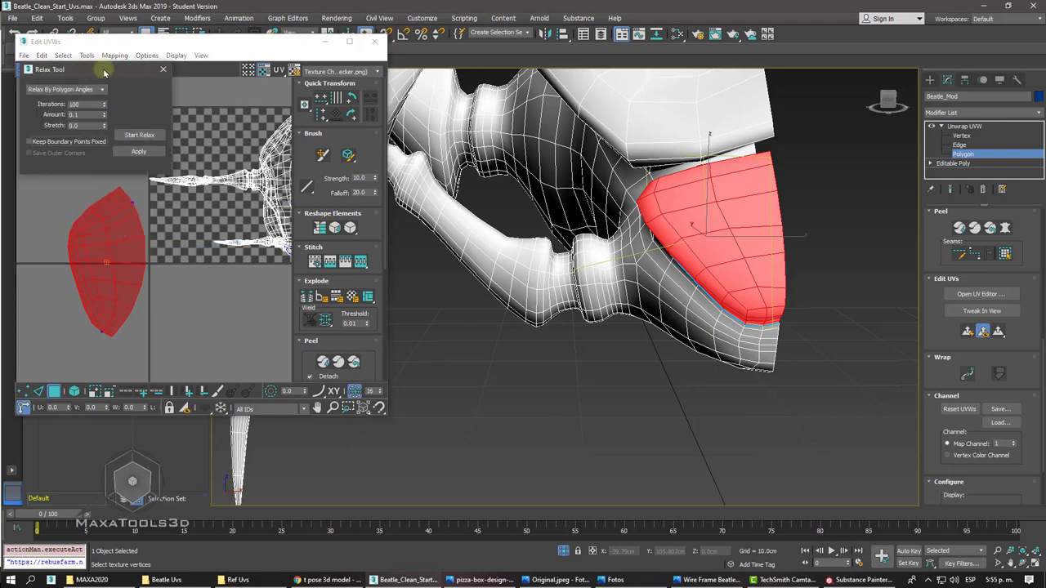
pyautogui.moveTo(104, 73); pyautogui.dragTo(561, 113)
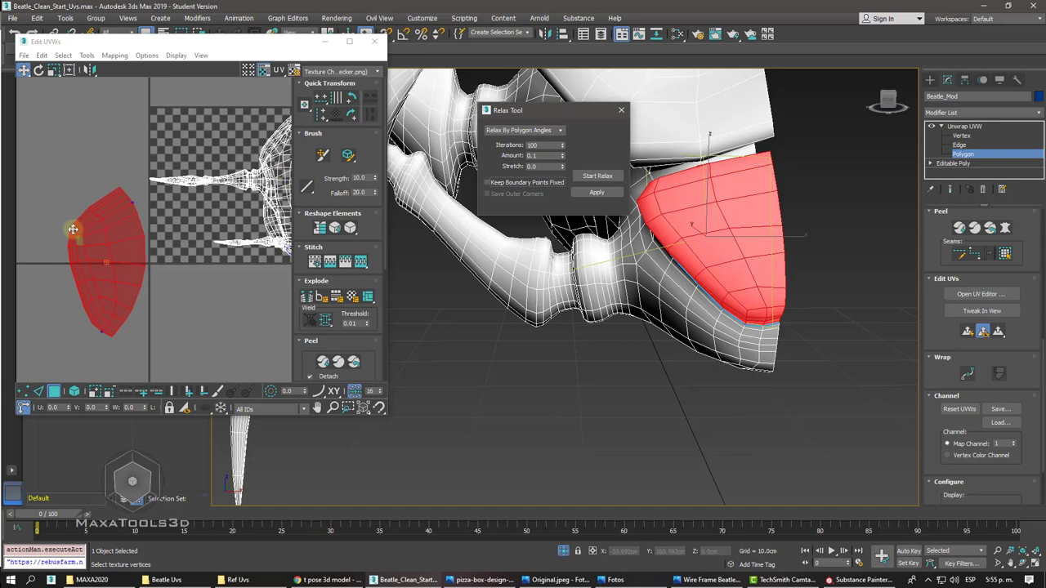
pyautogui.click(596, 176)
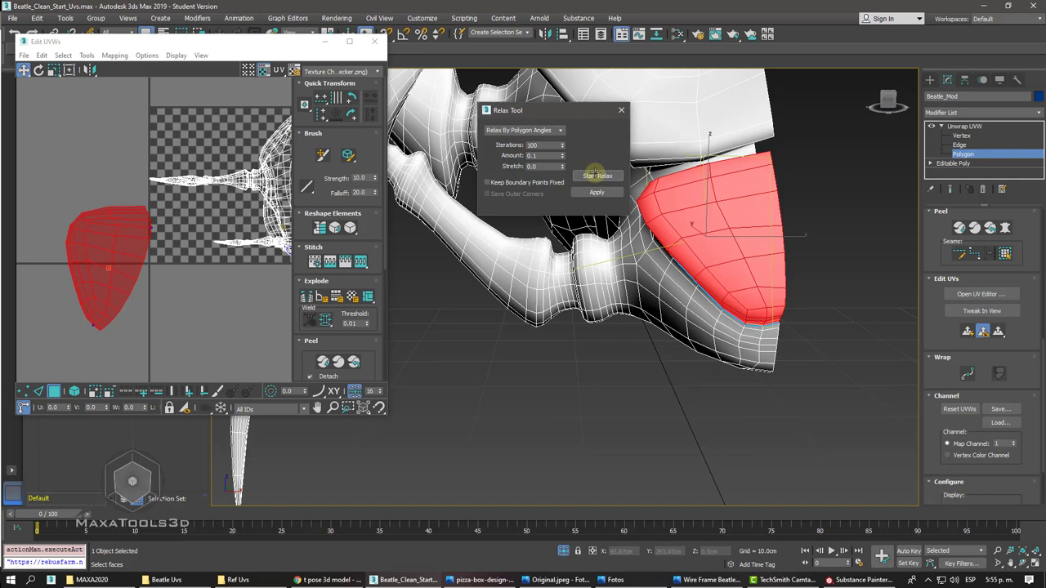
pyautogui.click(620, 109)
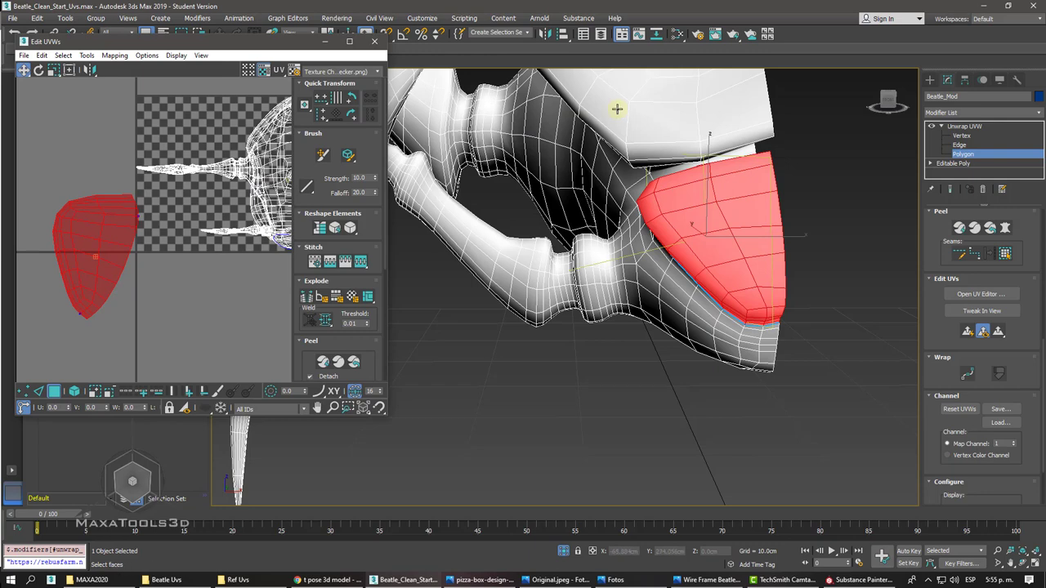
# - Display CheckerPattern on the beetle and drag the side plate island onto the checker tile
pyautogui.click(374, 72)
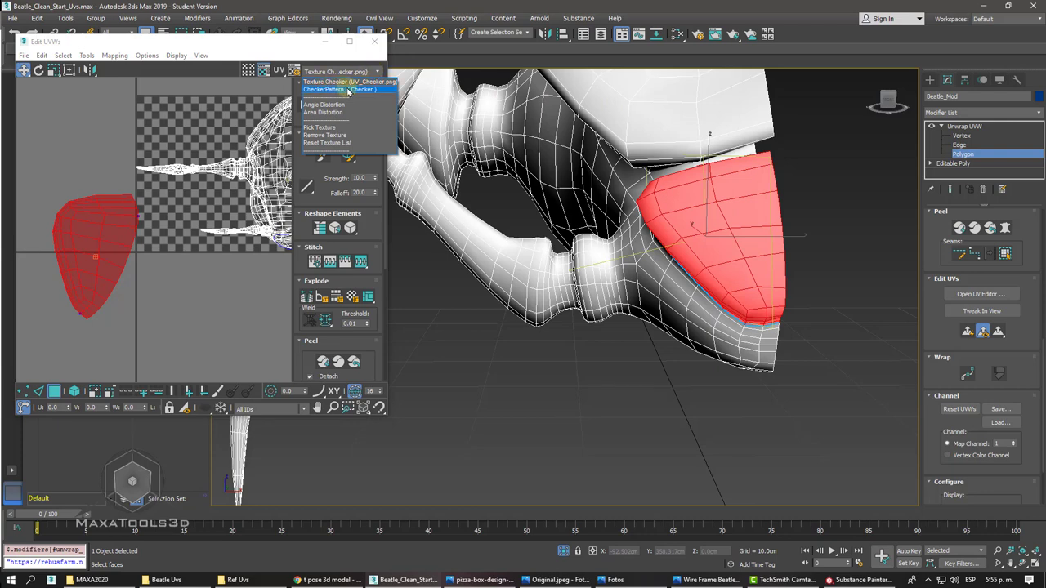
pyautogui.click(347, 89)
pyautogui.keyDown('alt'); pyautogui.moveTo(654, 246); pyautogui.dragTo(605, 245, button='middle'); pyautogui.keyUp('alt')
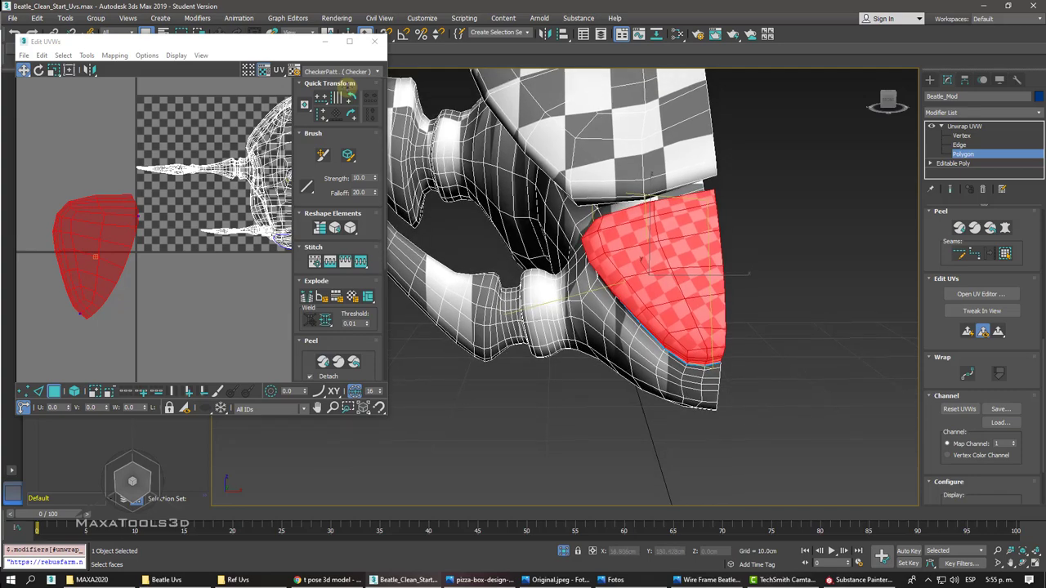
pyautogui.moveTo(572, 286)
pyautogui.keyDown('alt'); pyautogui.mouseDown(button='middle')
pyautogui.moveTo(637, 278)
pyautogui.moveTo(589, 270)
pyautogui.moveTo(560, 172)
pyautogui.moveTo(506, 73)
pyautogui.mouseUp(button='middle'); pyautogui.keyUp('alt')
pyautogui.press('z')
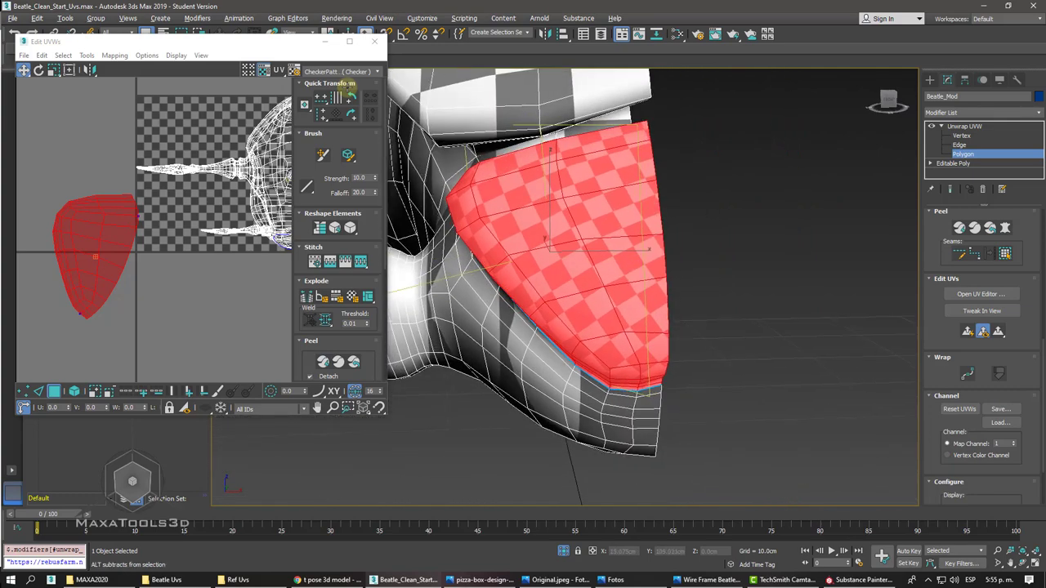
pyautogui.moveTo(121, 237); pyautogui.dragTo(51, 245, button='middle')
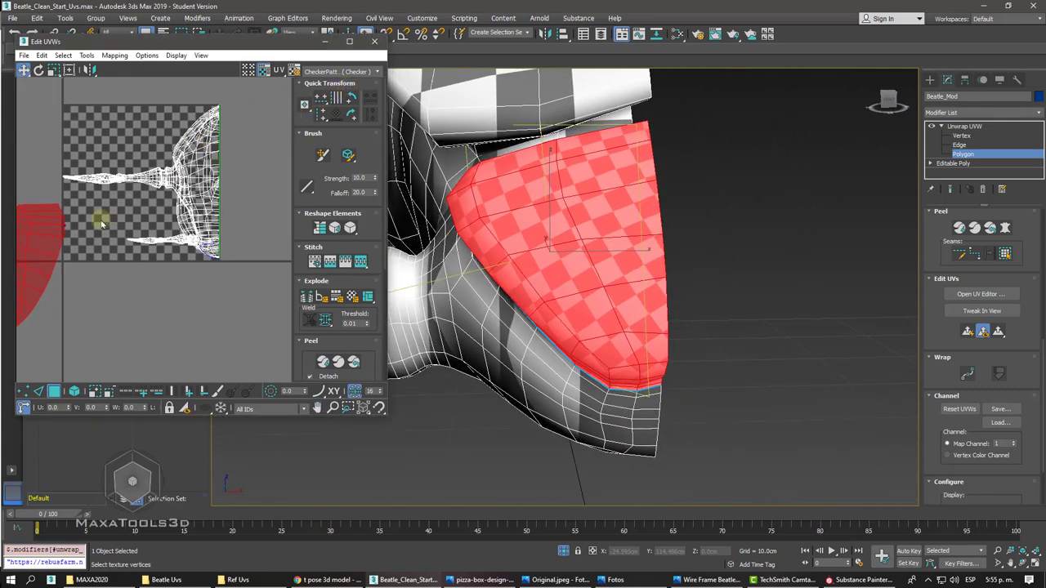
pyautogui.moveTo(52, 243)
pyautogui.mouseDown()
pyautogui.moveTo(106, 207)
pyautogui.moveTo(120, 176)
pyautogui.mouseUp()
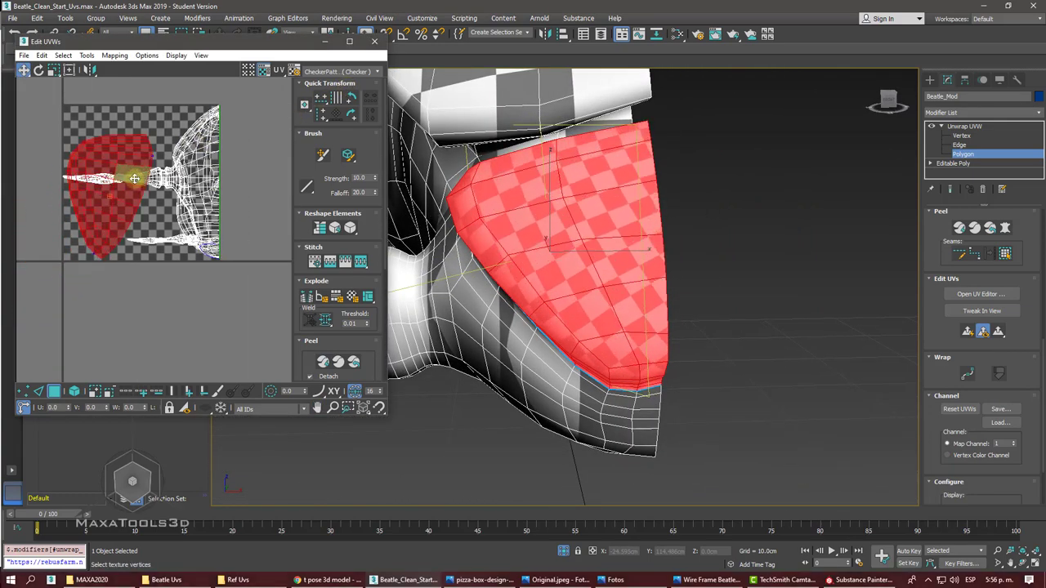
# - Scale the side plate island down so its checkers match the head's
pyautogui.moveTo(120, 175); pyautogui.dragTo(131, 180, button='middle')
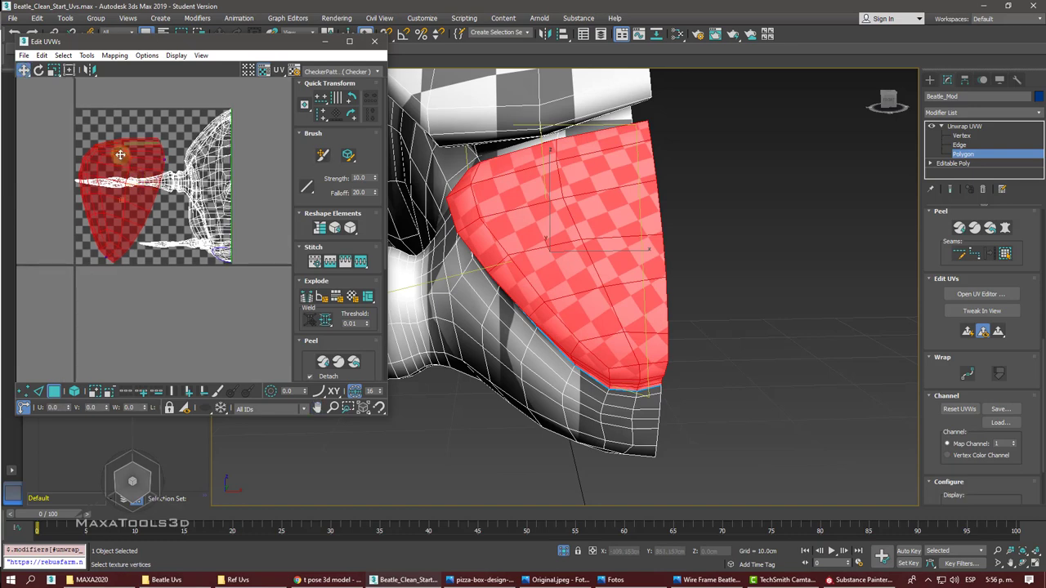
pyautogui.click(54, 70)
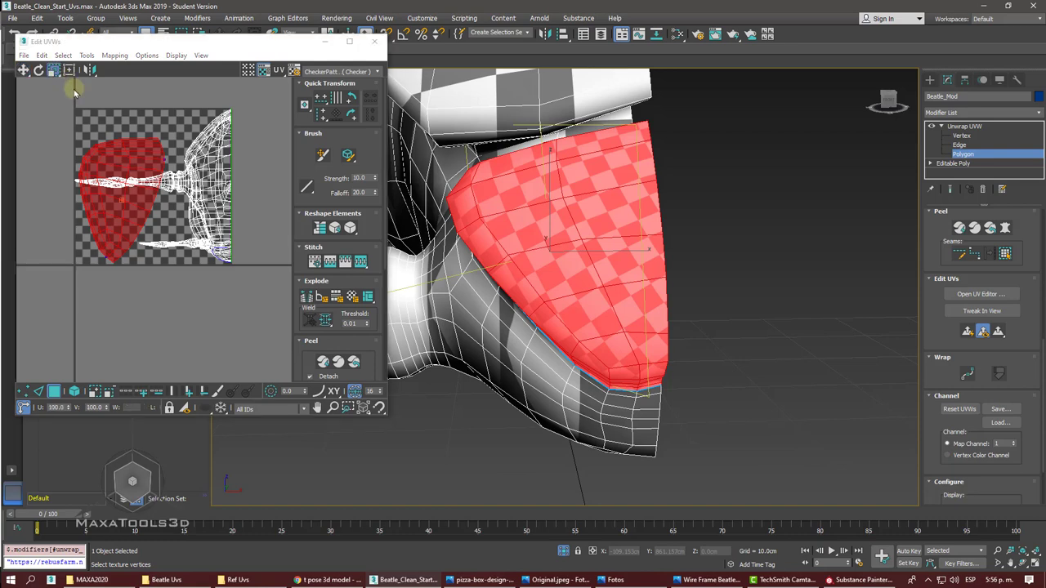
pyautogui.moveTo(133, 149)
pyautogui.mouseDown()
pyautogui.moveTo(87, 316)
pyautogui.moveTo(92, 304)
pyautogui.mouseUp()
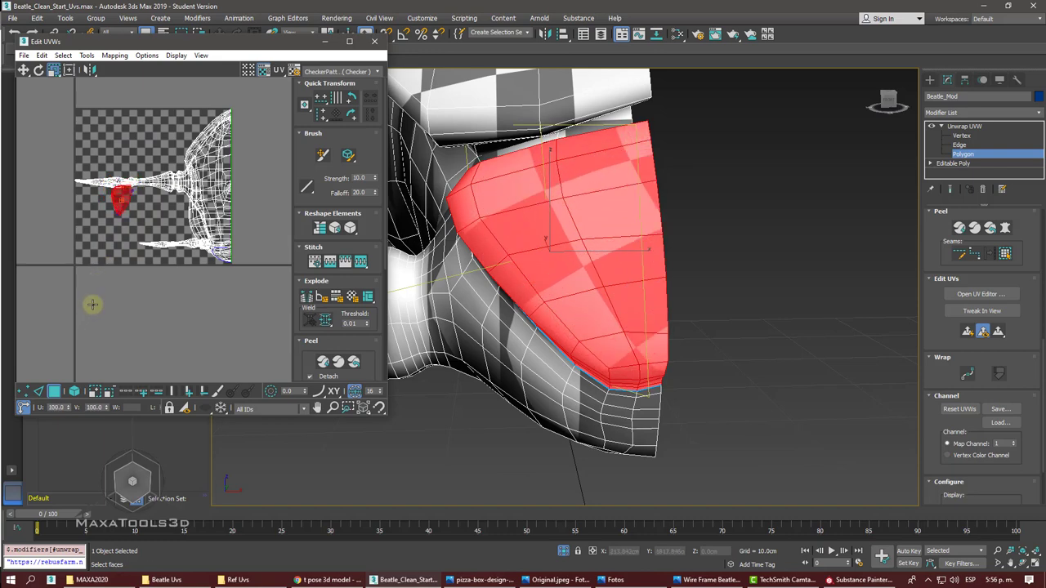
pyautogui.press('z')
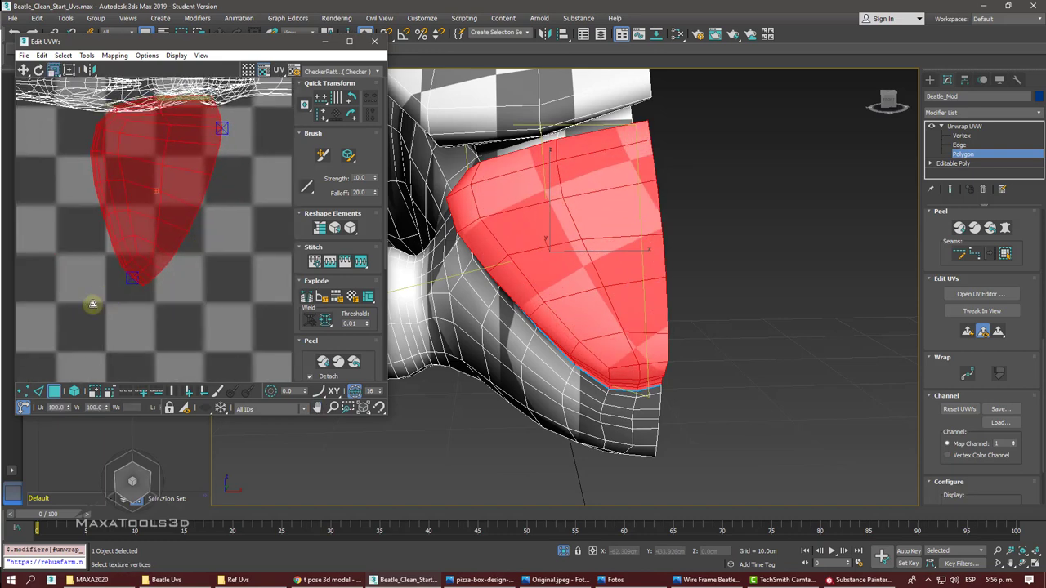
# - Move the shrunk island to the left of the 0–1 tile and check the model
pyautogui.click(143, 198)
pyautogui.click(24, 69)
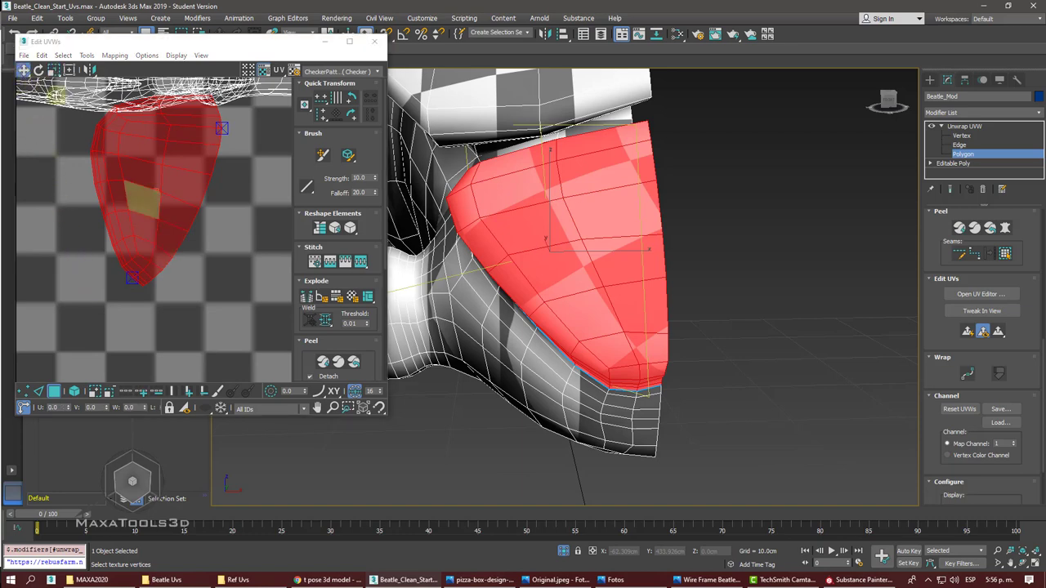
pyautogui.scroll(-3, 164, 164)
pyautogui.moveTo(169, 163); pyautogui.dragTo(105, 226)
pyautogui.scroll(-3, 165, 202)
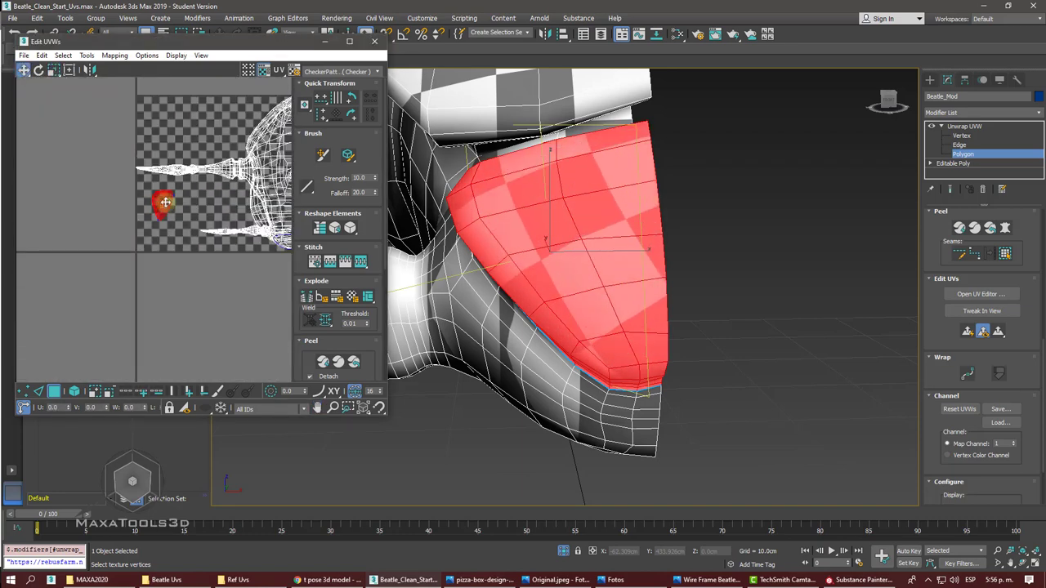
pyautogui.scroll(-1, 165, 202)
pyautogui.moveTo(165, 202); pyautogui.dragTo(112, 200)
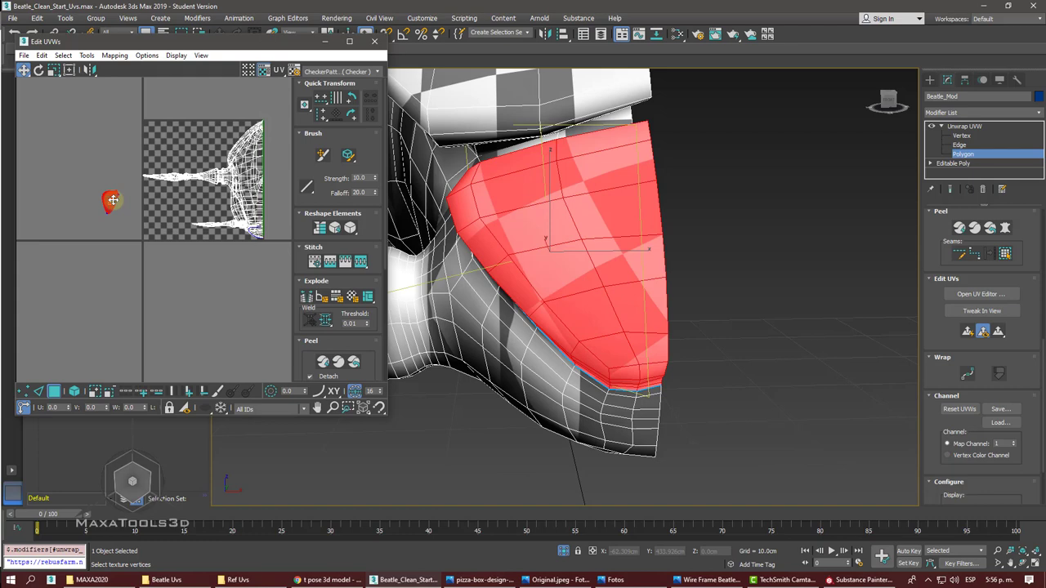
pyautogui.keyDown('alt'); pyautogui.moveTo(572, 245); pyautogui.dragTo(113, 199, button='middle'); pyautogui.keyUp('alt')
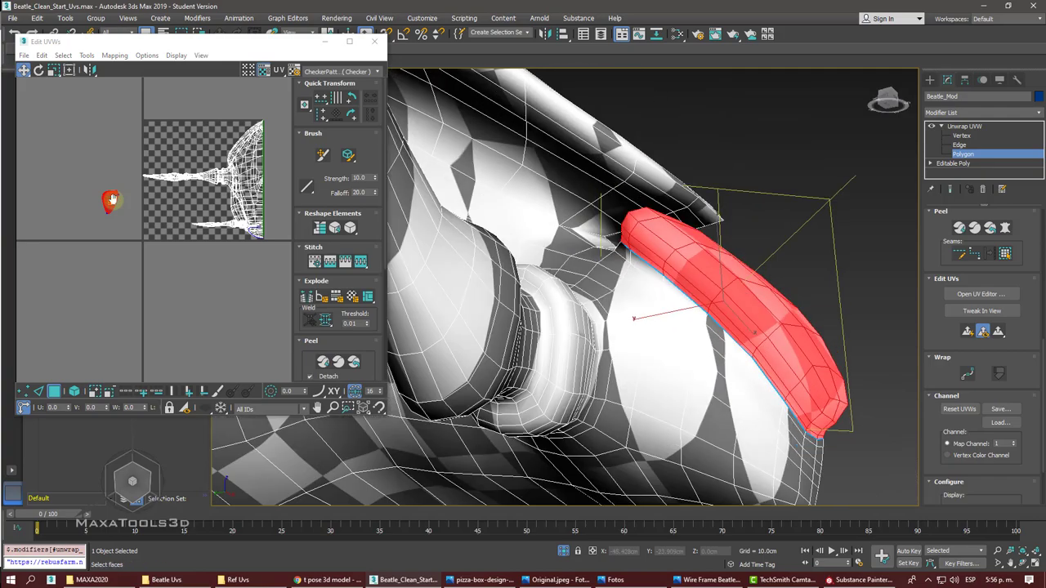
pyautogui.keyDown('alt'); pyautogui.moveTo(621, 269); pyautogui.dragTo(727, 158, button='middle'); pyautogui.keyUp('alt')
# - At Edge level, select an edge loop along the shell side and trim its lower segments
pyautogui.click(958, 144)
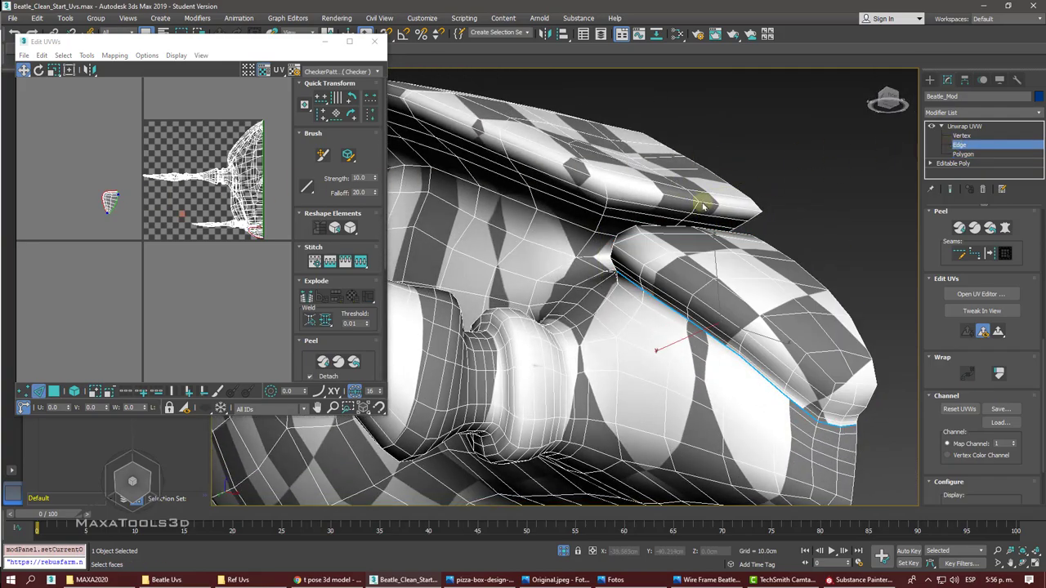
pyautogui.doubleClick(585, 231)
pyautogui.moveTo(585, 232)
pyautogui.keyDown('alt'); pyautogui.mouseDown(button='middle')
pyautogui.moveTo(526, 270)
pyautogui.moveTo(527, 279)
pyautogui.moveTo(519, 270)
pyautogui.moveTo(527, 280)
pyautogui.moveTo(651, 234)
pyautogui.moveTo(635, 286)
pyautogui.moveTo(643, 297)
pyautogui.mouseUp(button='middle'); pyautogui.keyUp('alt')
pyautogui.scroll(5, 585, 231)
pyautogui.doubleClick(527, 275)
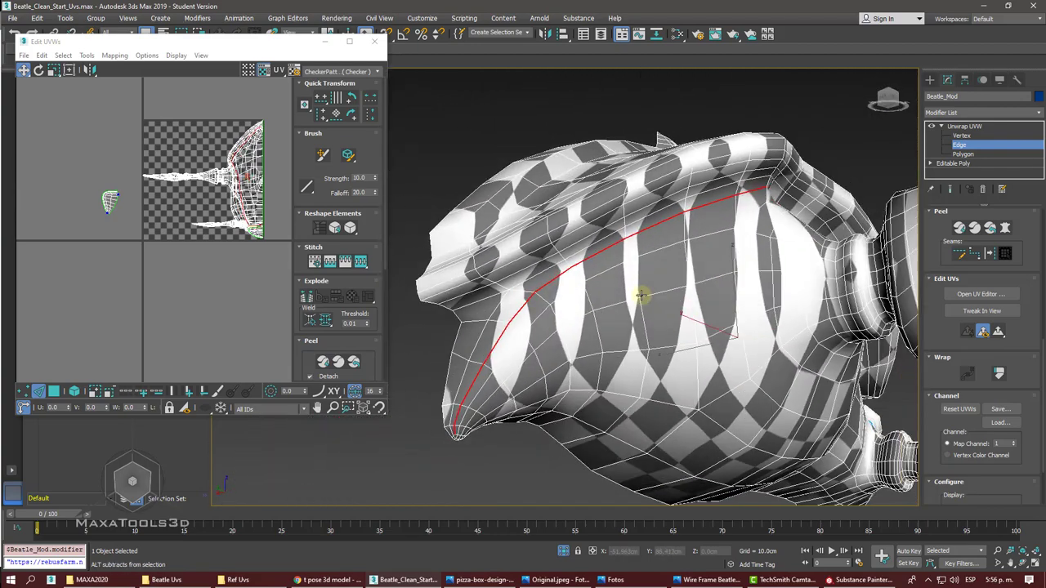
pyautogui.keyDown('alt'); pyautogui.moveTo(498, 452); pyautogui.dragTo(421, 398); pyautogui.keyUp('alt')
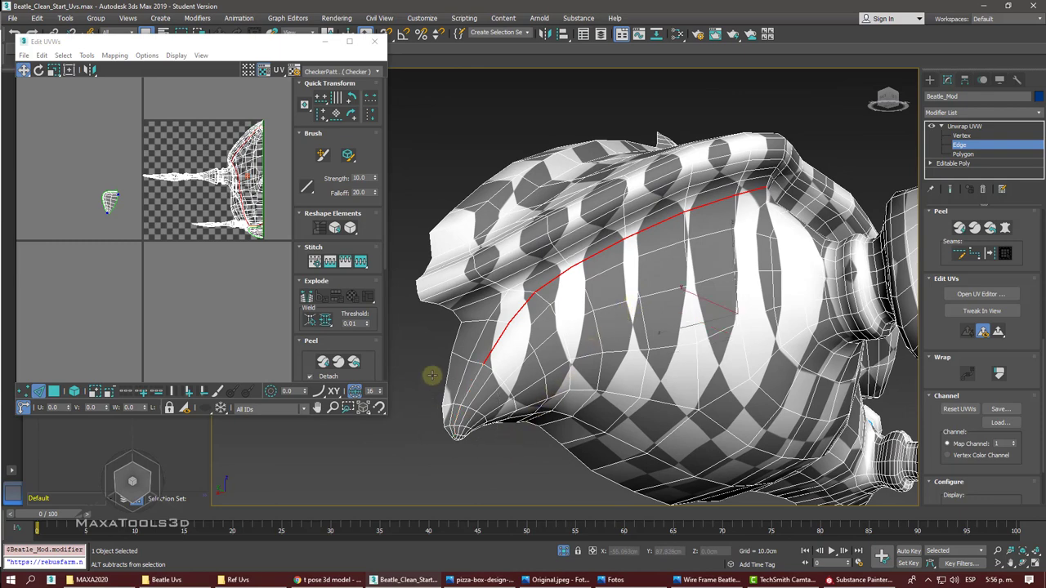
pyautogui.keyDown('alt'); pyautogui.click(500, 337); pyautogui.keyUp('alt')
pyautogui.keyDown('alt'); pyautogui.click(508, 317); pyautogui.keyUp('alt')
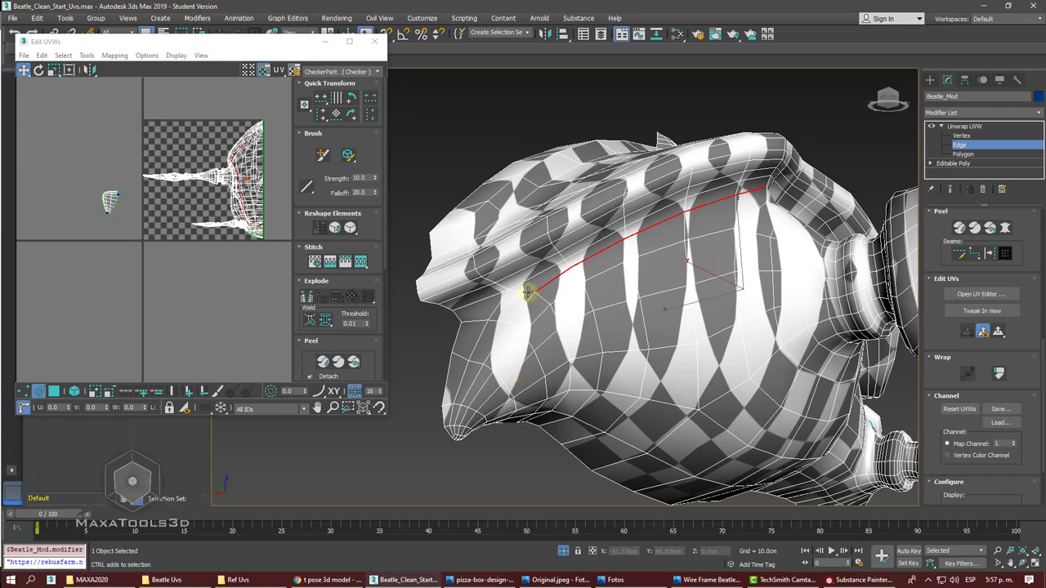
pyautogui.keyDown('alt'); pyautogui.moveTo(532, 334); pyautogui.dragTo(466, 358, button='middle'); pyautogui.keyUp('alt')
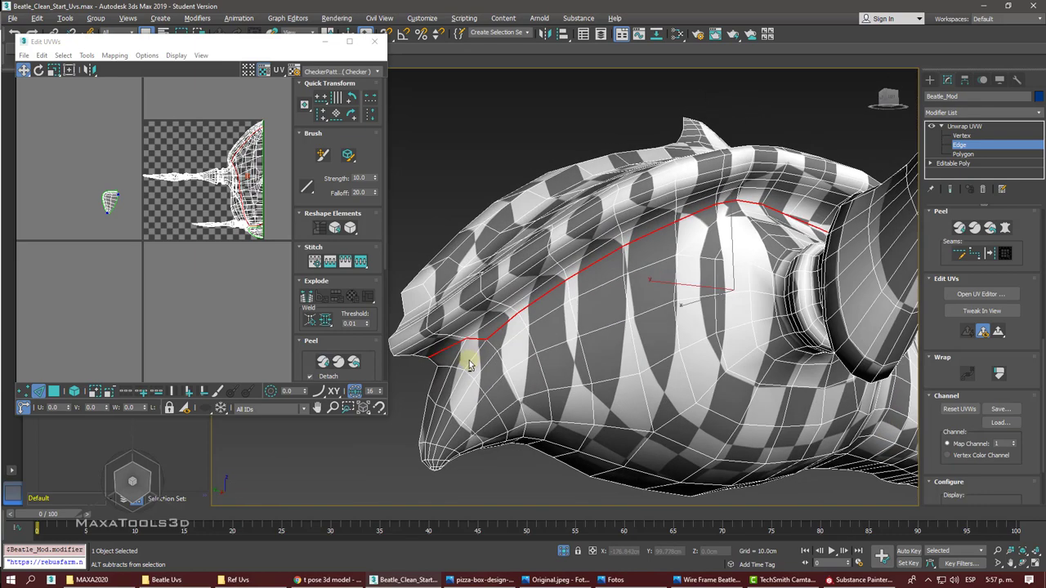
# - Select the long edge loop across the shell and convert it to a UV seam
pyautogui.click(449, 344)
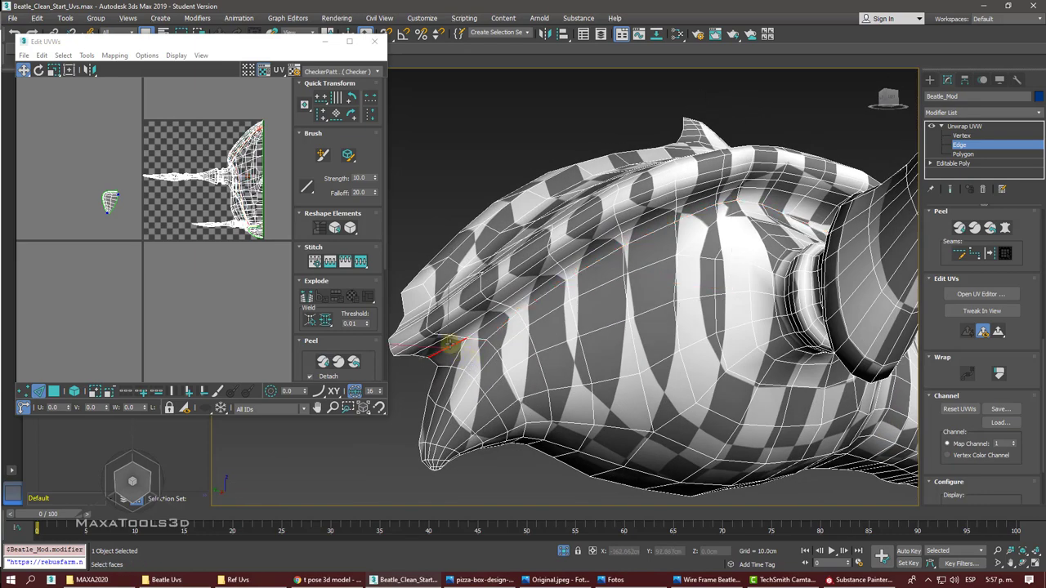
pyautogui.doubleClick(476, 330)
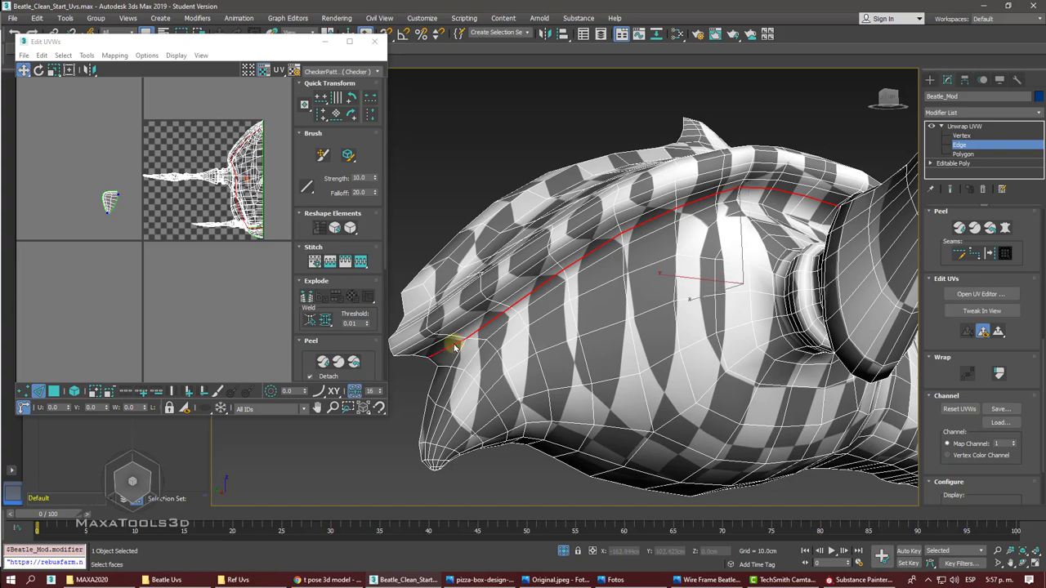
pyautogui.moveTo(446, 346)
pyautogui.keyDown('alt'); pyautogui.mouseDown(button='middle')
pyautogui.moveTo(532, 318)
pyautogui.moveTo(704, 293)
pyautogui.moveTo(621, 308)
pyautogui.moveTo(613, 287)
pyautogui.moveTo(596, 292)
pyautogui.moveTo(605, 295)
pyautogui.mouseUp(button='middle'); pyautogui.keyUp('alt')
pyautogui.scroll(3, 650, 301)
pyautogui.scroll(1, 654, 299)
pyautogui.scroll(-4, 623, 299)
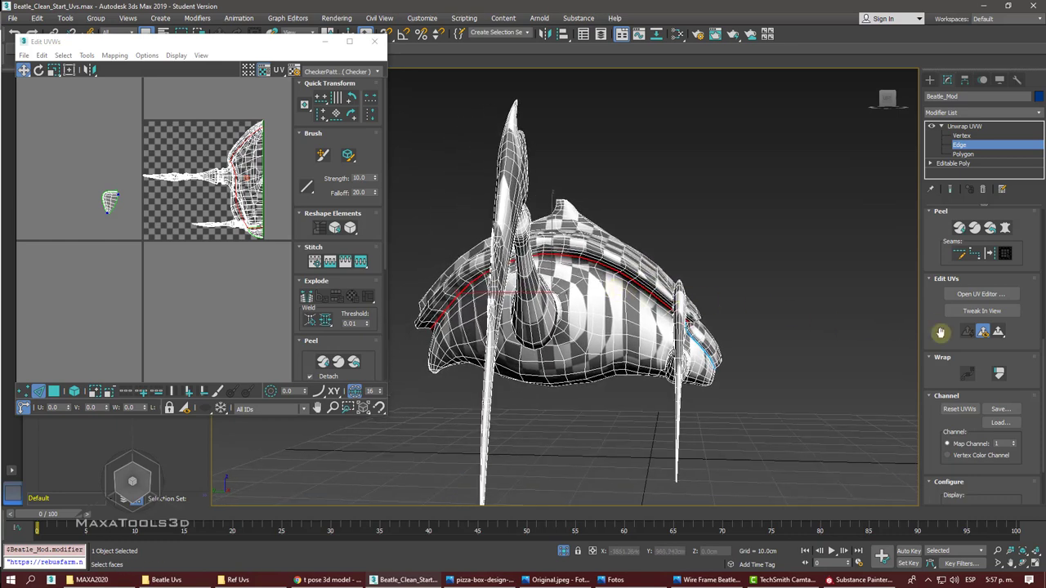
pyautogui.scroll(-2, 937, 315)
pyautogui.scroll(1, 937, 316)
pyautogui.scroll(1, 941, 245)
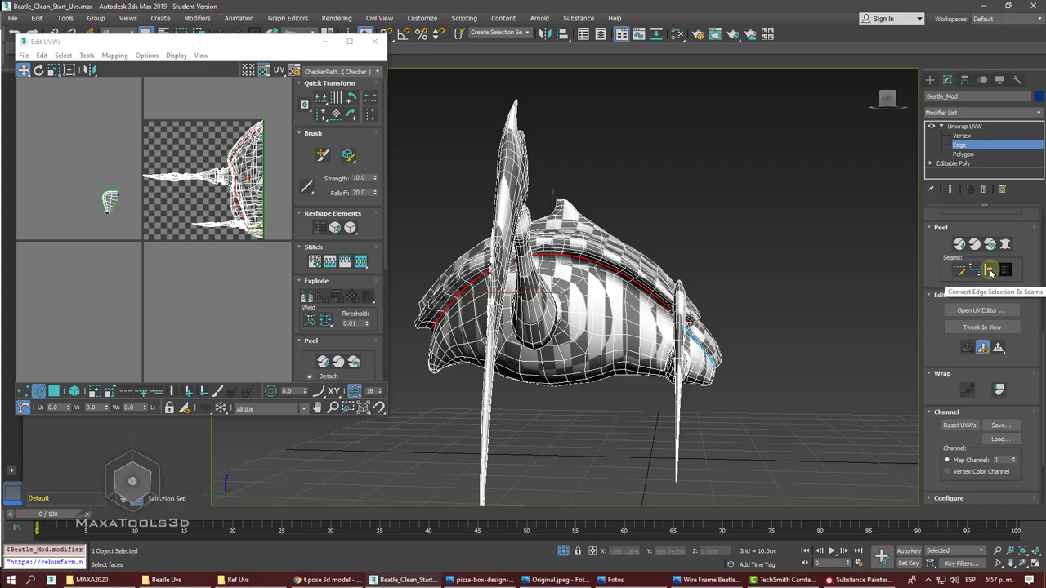
pyautogui.click(991, 272)
pyautogui.moveTo(621, 270)
pyautogui.keyDown('alt'); pyautogui.mouseDown(button='middle')
pyautogui.moveTo(678, 245)
pyautogui.moveTo(626, 233)
pyautogui.moveTo(640, 243)
pyautogui.mouseUp(button='middle'); pyautogui.keyUp('alt')
pyautogui.scroll(5, 677, 245)
pyautogui.scroll(2, 630, 251)
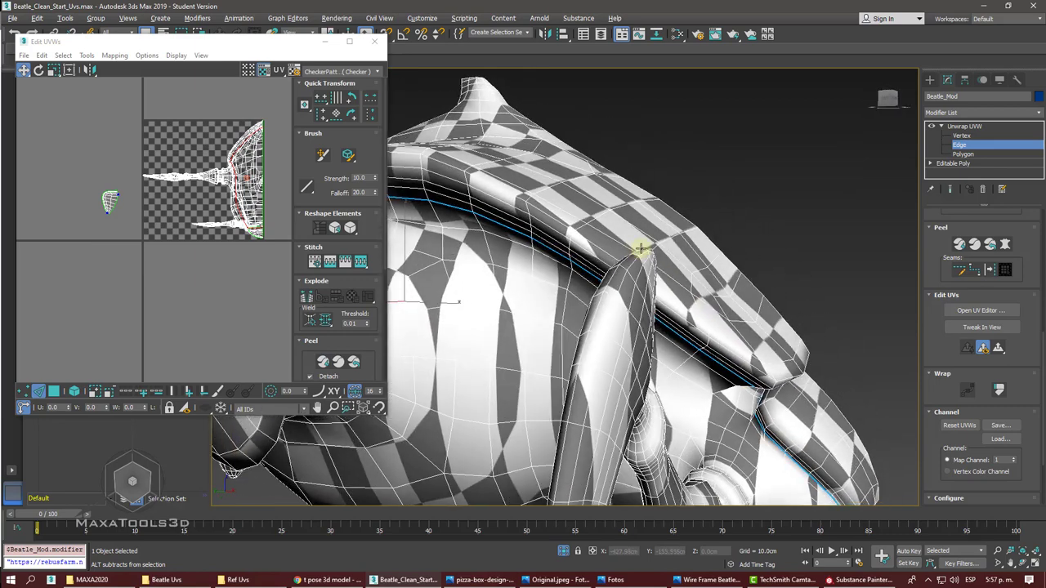
# - Pick a head-shell face, expand the selection to its seams, inspect it, then clear it
pyautogui.click(966, 154)
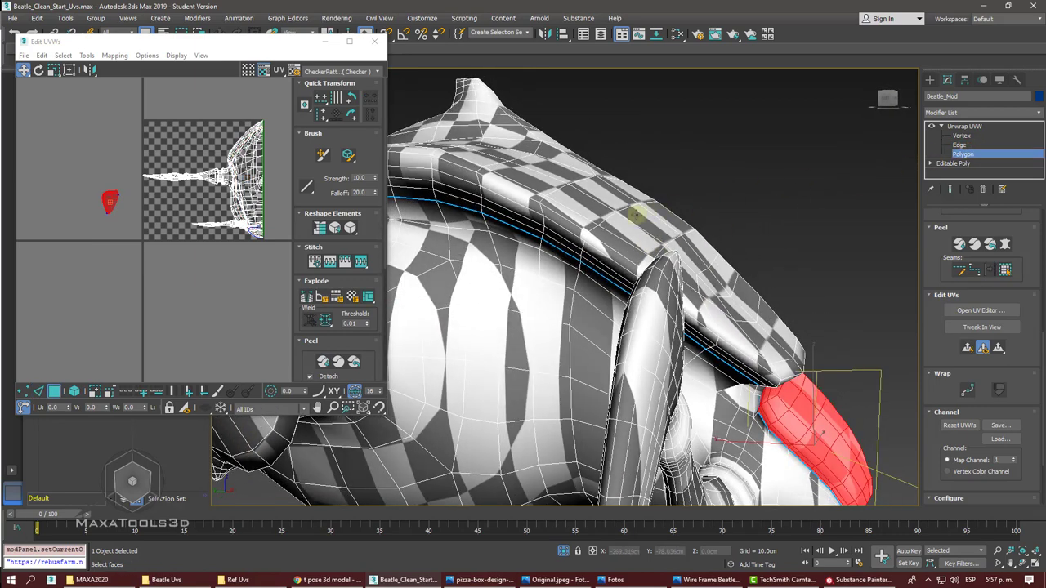
pyautogui.click(636, 215)
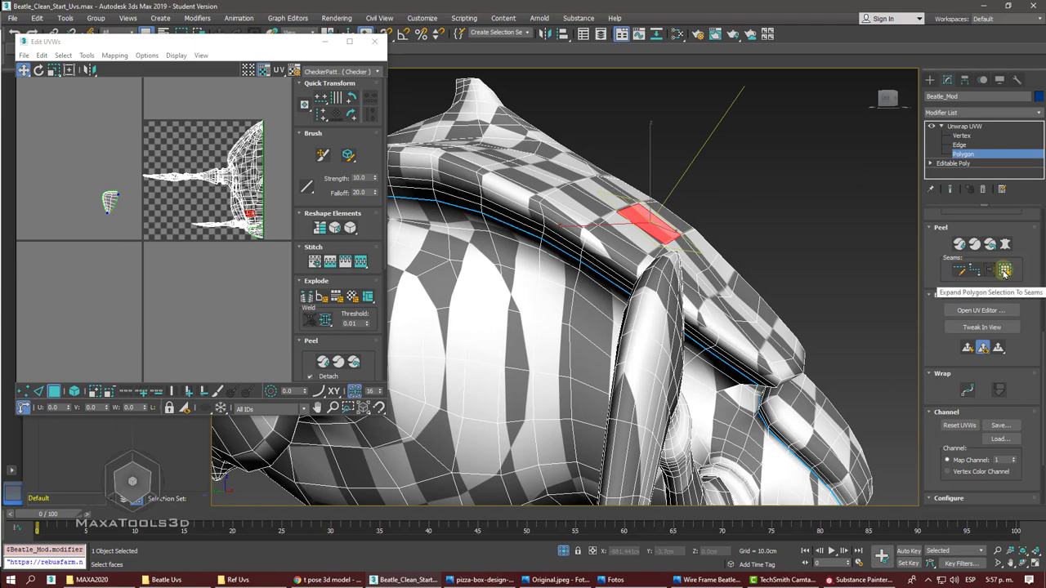
pyautogui.click(1005, 272)
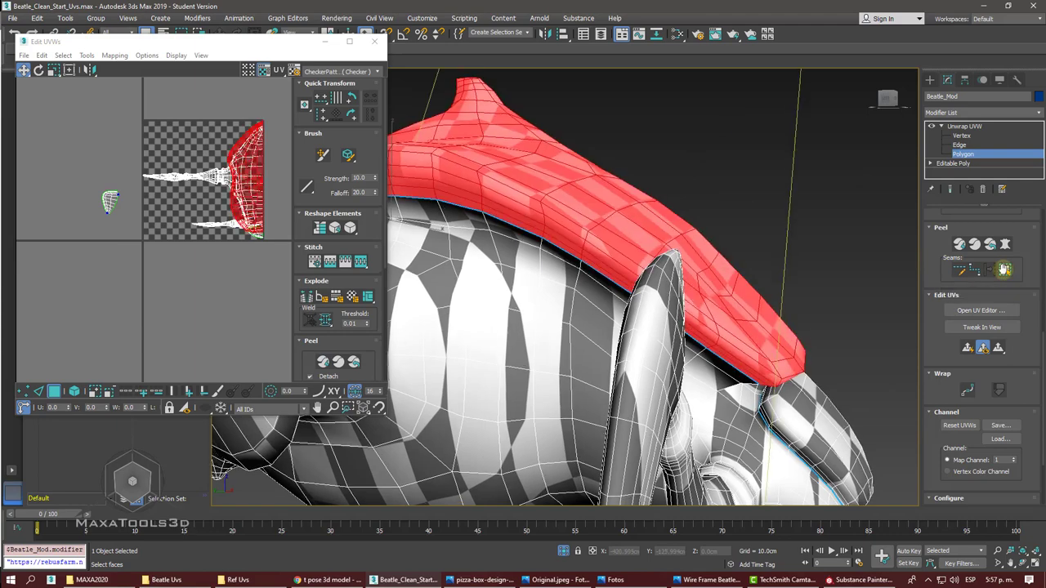
pyautogui.press('Home')
pyautogui.keyDown('alt'); pyautogui.moveTo(572, 286); pyautogui.dragTo(457, 286, button='middle'); pyautogui.keyUp('alt')
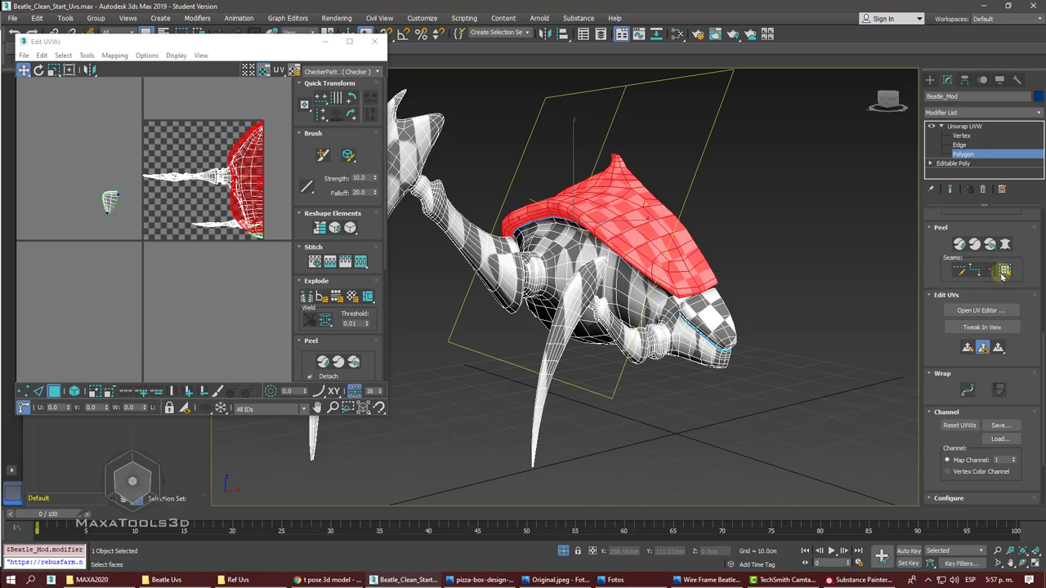
pyautogui.keyDown('alt'); pyautogui.moveTo(883, 232); pyautogui.dragTo(764, 196, button='middle'); pyautogui.keyUp('alt')
pyautogui.click(764, 193)
pyautogui.scroll(5, 764, 194)
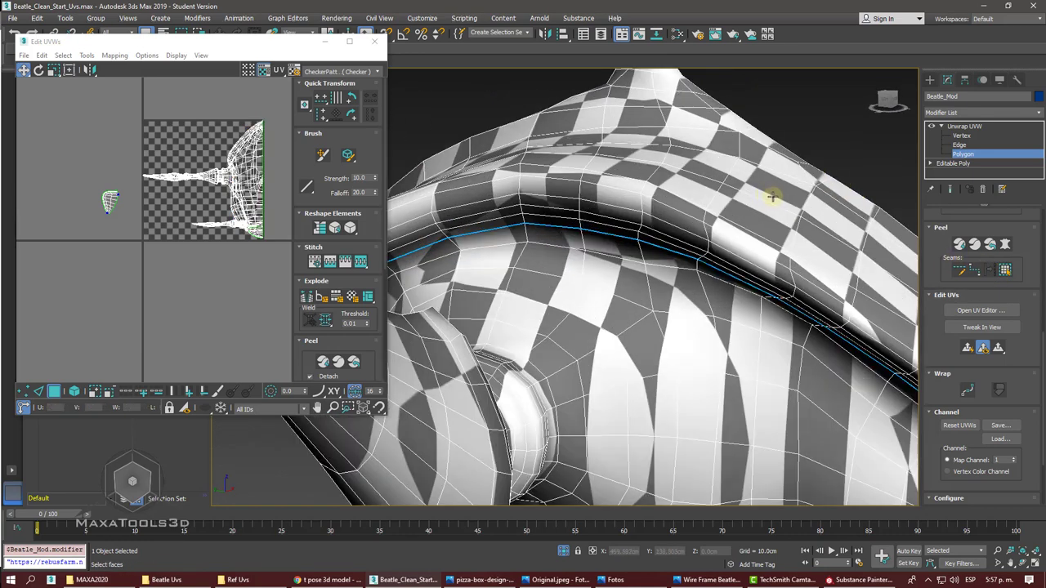
# - Turn on seam editing and expand a face on top of the shell out to the seams
pyautogui.click(959, 271)
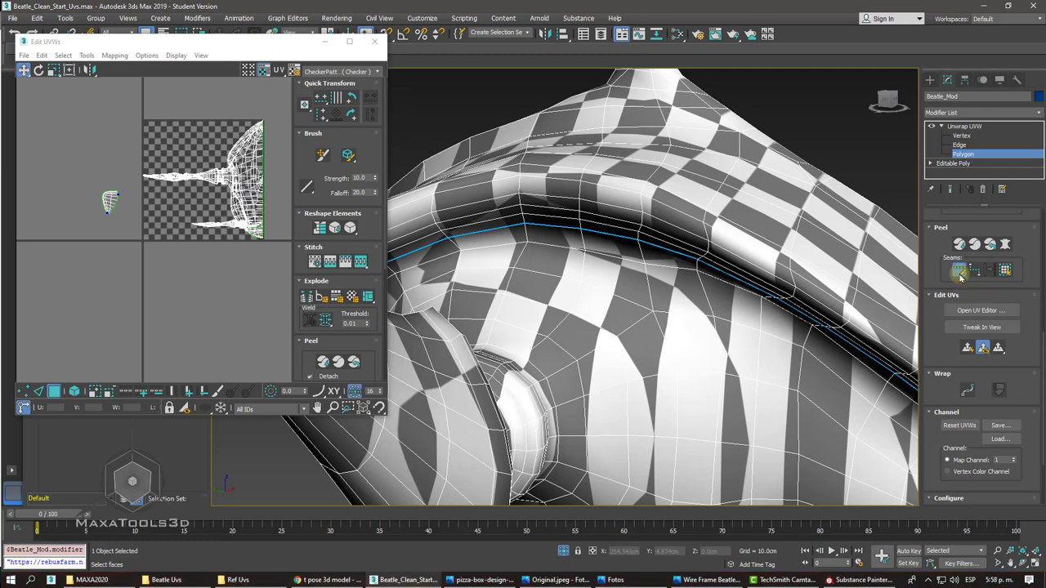
pyautogui.scroll(2, 565, 239)
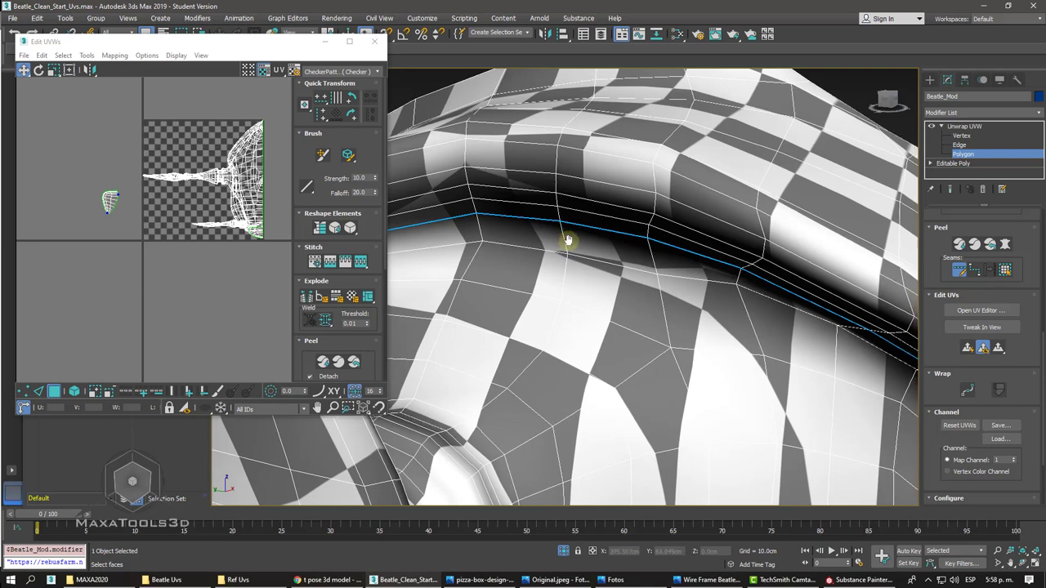
pyautogui.scroll(-3, 569, 244)
pyautogui.keyDown('alt'); pyautogui.moveTo(570, 243); pyautogui.dragTo(567, 241, button='middle'); pyautogui.keyUp('alt')
pyautogui.scroll(5, 567, 240)
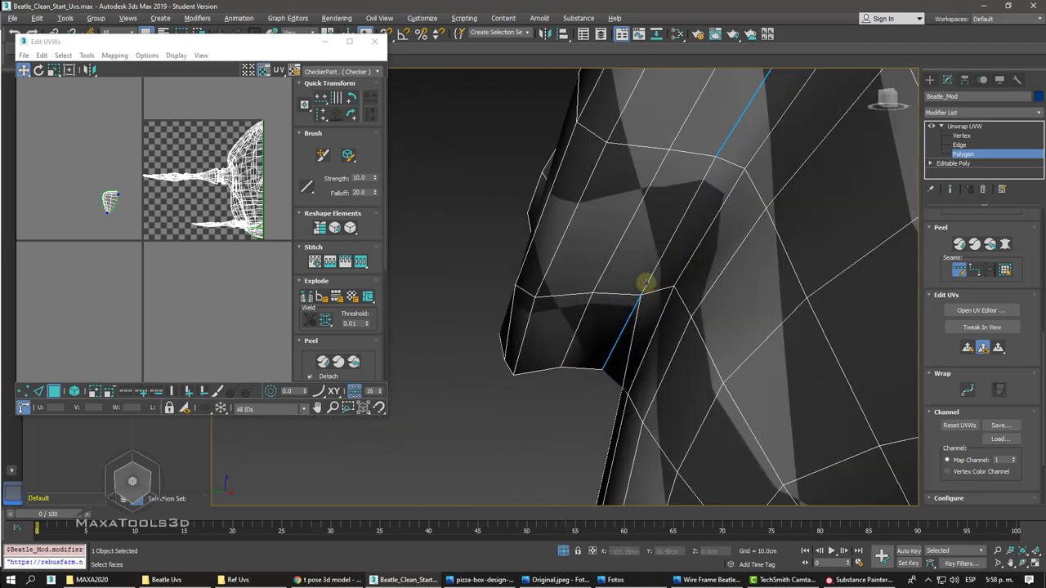
pyautogui.scroll(-3, 646, 283)
pyautogui.scroll(-3, 642, 280)
pyautogui.scroll(-3, 642, 280)
pyautogui.scroll(-1, 642, 281)
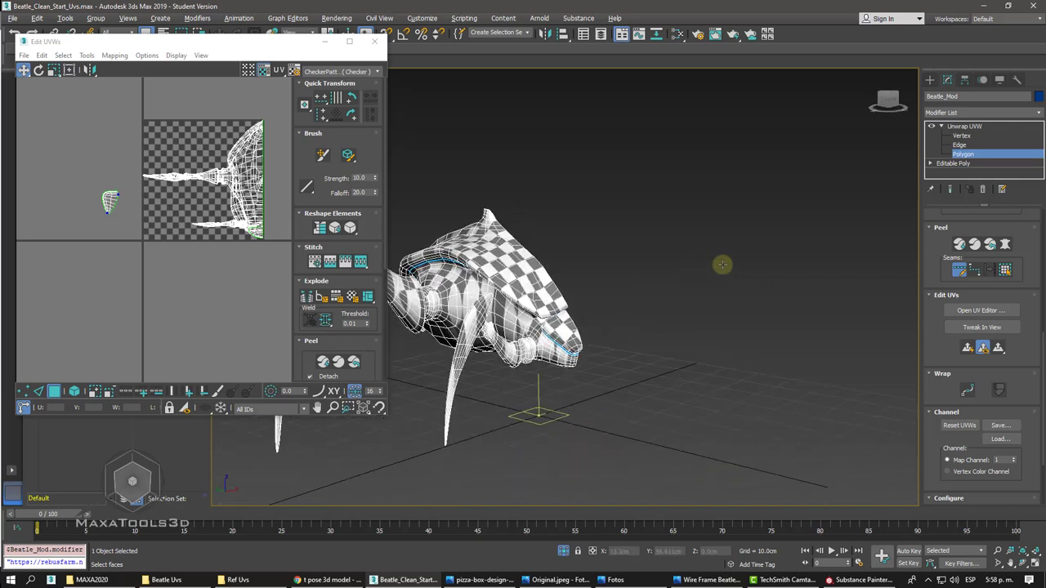
pyautogui.rightClick(841, 237)
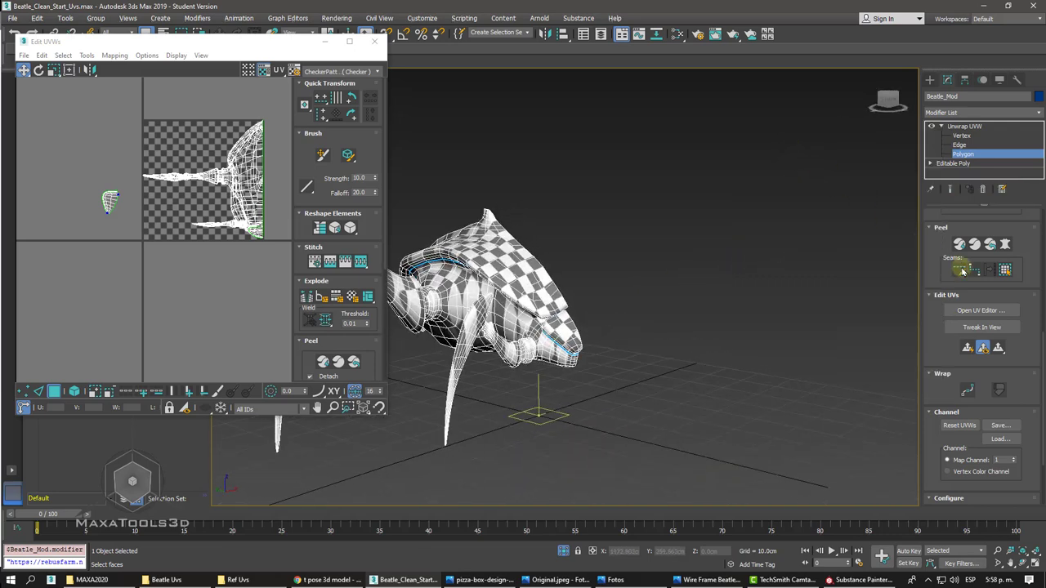
pyautogui.scroll(5, 679, 243)
pyautogui.click(575, 234)
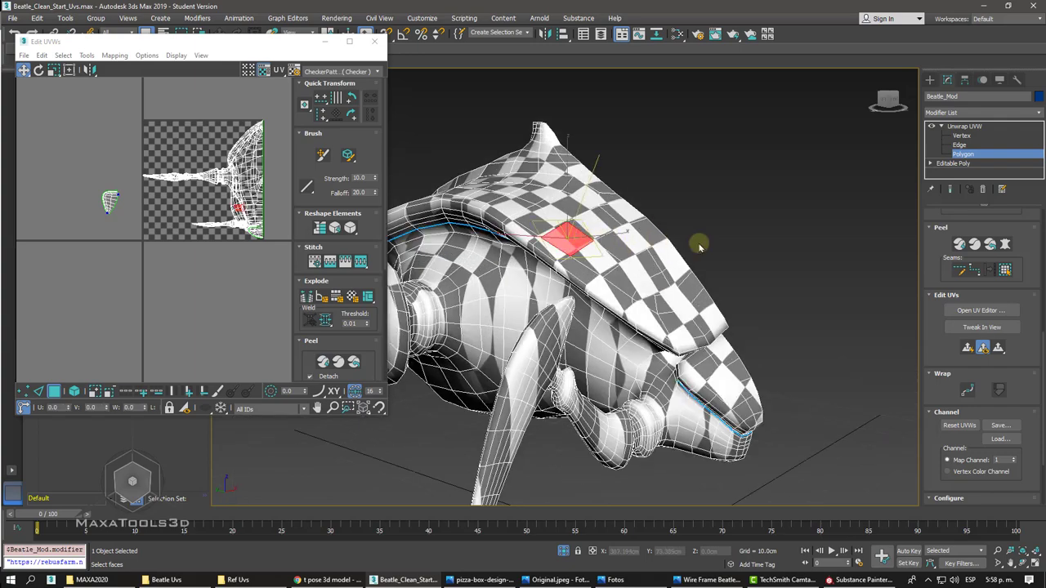
pyautogui.click(1006, 269)
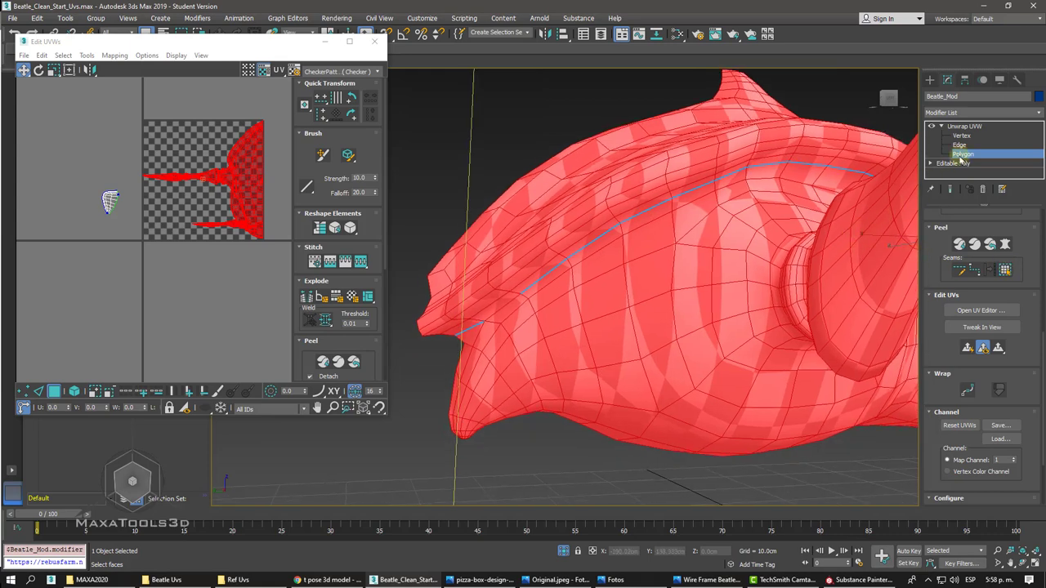
# - Toggle Edge and Polygon levels and reselect the upper shell region up to its seam
pyautogui.click(960, 145)
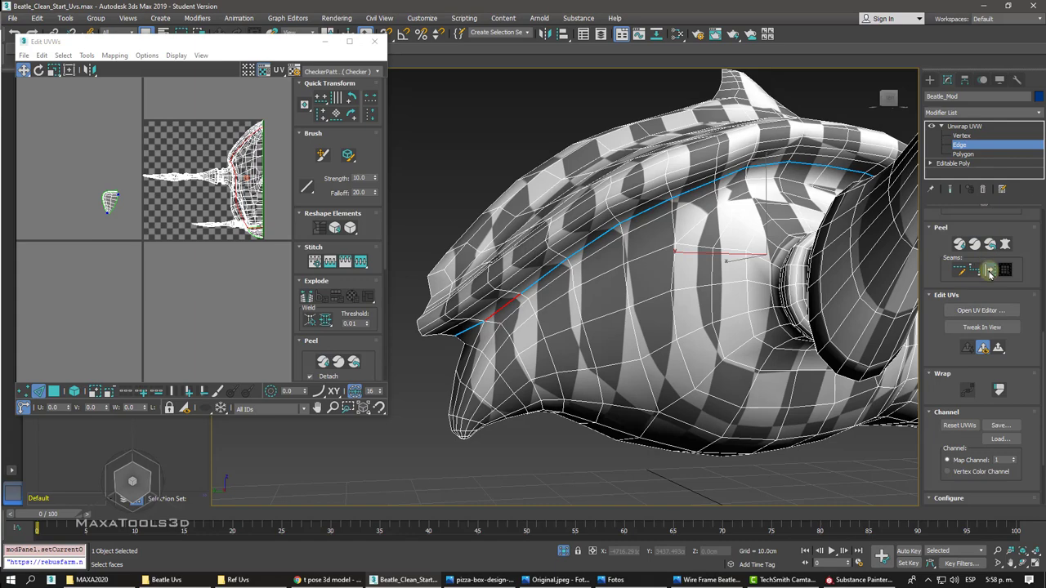
pyautogui.click(963, 154)
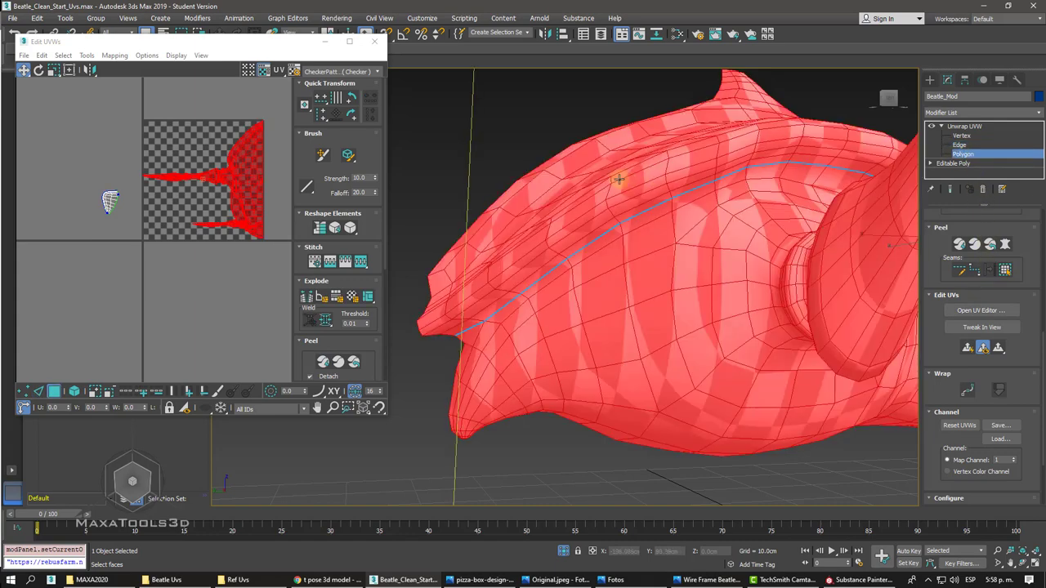
pyautogui.click(620, 179)
pyautogui.click(1004, 268)
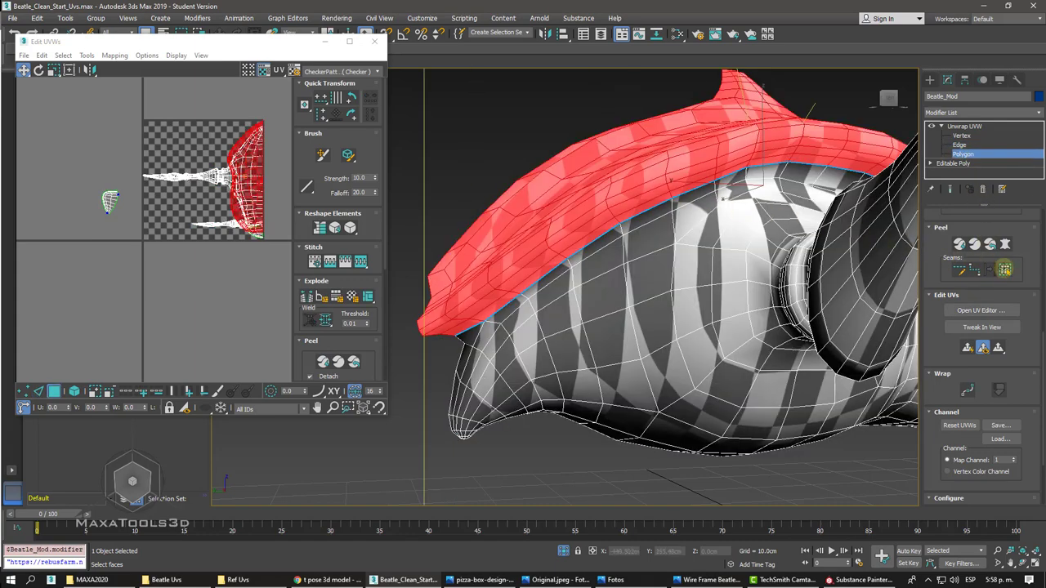
# - Quick Peel the selected upper shell into a flat UV island
pyautogui.keyDown('alt'); pyautogui.moveTo(1005, 269); pyautogui.dragTo(467, 216, button='middle'); pyautogui.keyUp('alt')
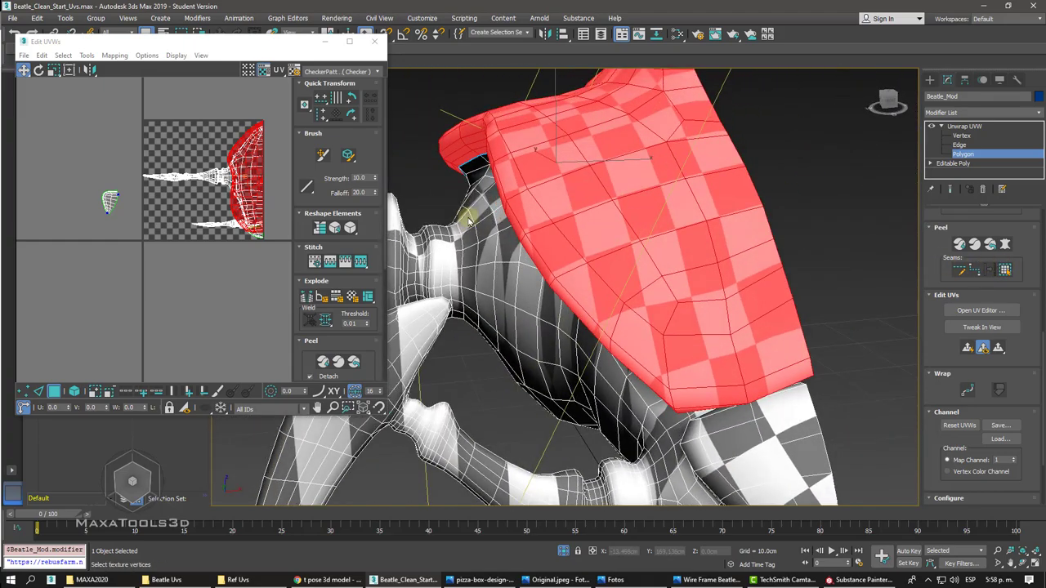
pyautogui.scroll(5, 212, 177)
pyautogui.scroll(-2, 250, 183)
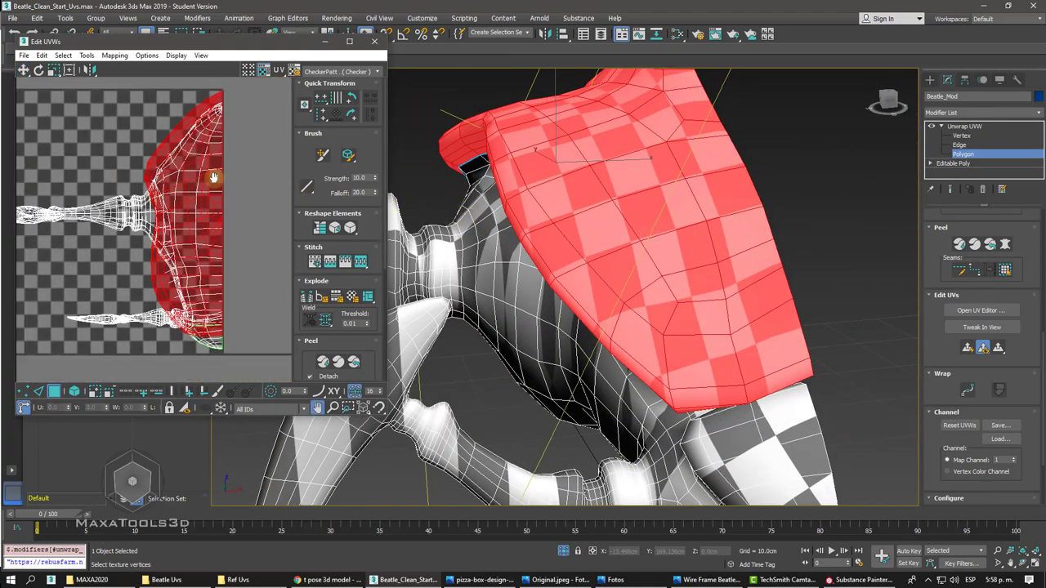
pyautogui.scroll(-2, 213, 177)
pyautogui.scroll(-1, 214, 178)
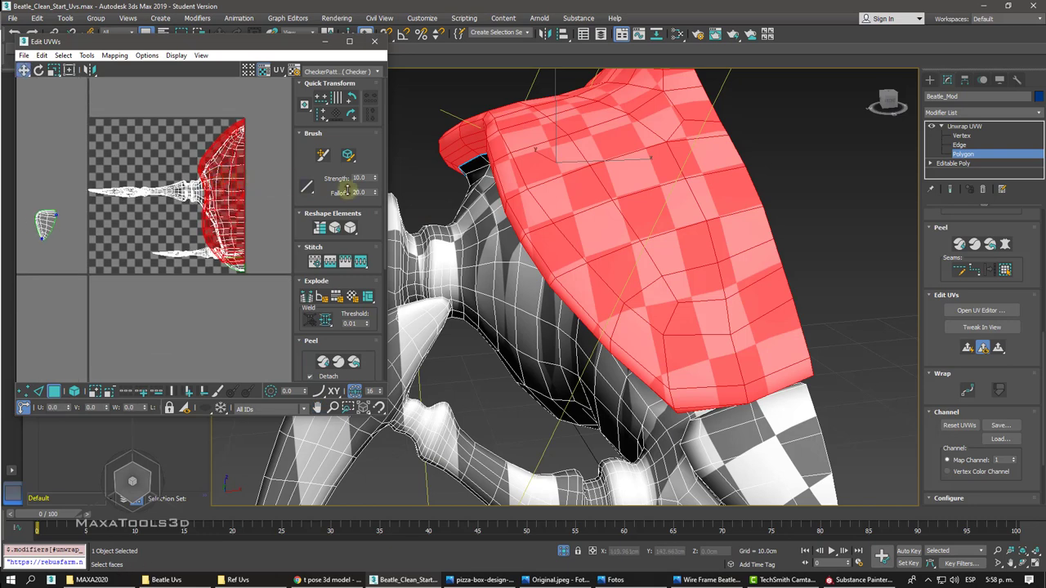
pyautogui.click(958, 243)
# - Move the peeled shell island to the left of the checker tile
pyautogui.moveTo(222, 166); pyautogui.dragTo(288, 165, button='middle')
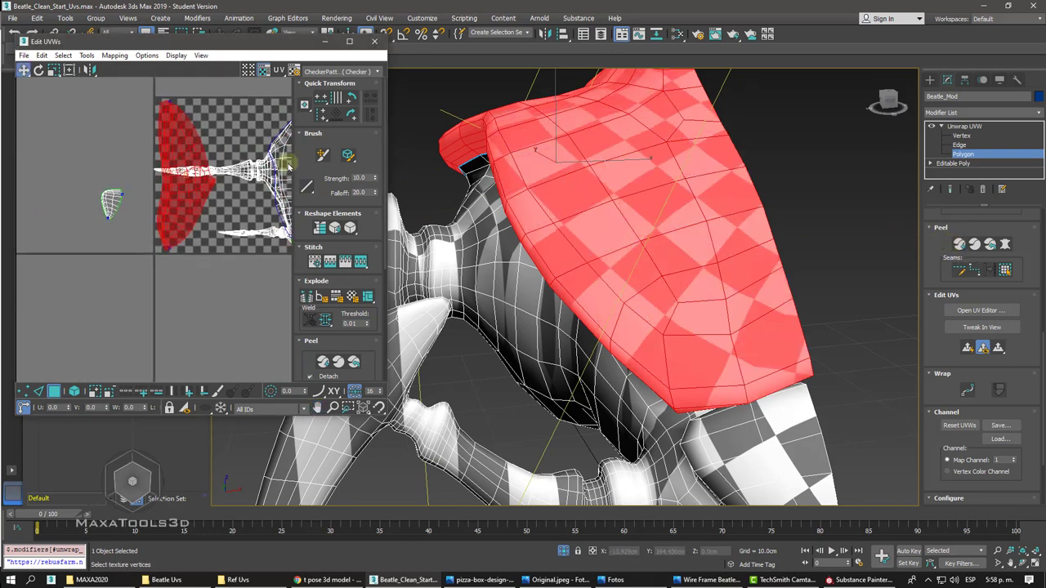
pyautogui.moveTo(168, 147); pyautogui.dragTo(63, 147)
pyautogui.moveTo(113, 168); pyautogui.dragTo(125, 174, button='middle')
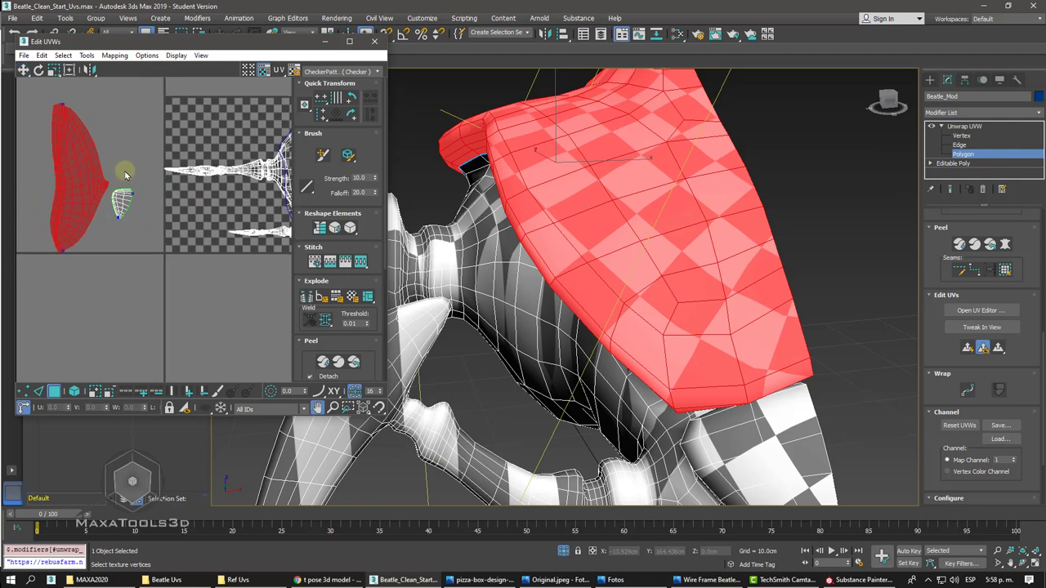
pyautogui.scroll(1, 125, 174)
pyautogui.scroll(1, 127, 173)
pyautogui.scroll(1, 127, 173)
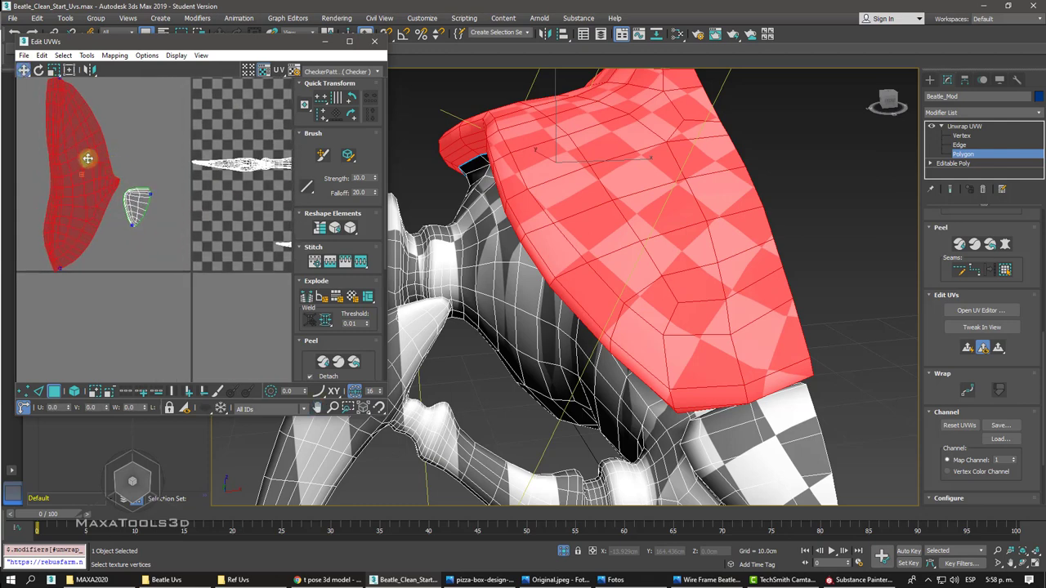
pyautogui.moveTo(88, 159)
pyautogui.mouseDown()
pyautogui.moveTo(89, 170)
pyautogui.moveTo(70, 159)
pyautogui.mouseUp()
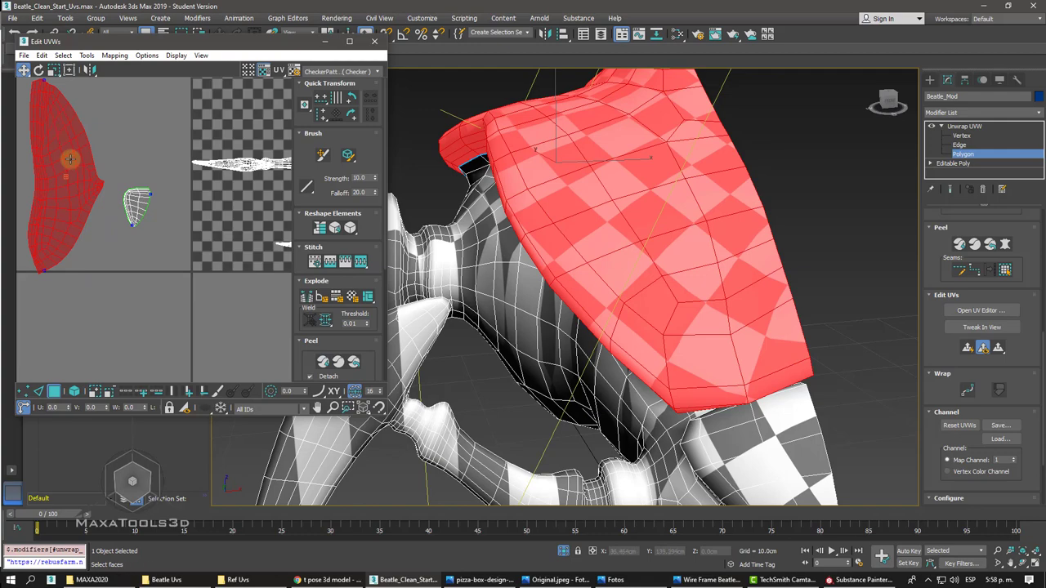
pyautogui.scroll(-4, 564, 286)
pyautogui.moveTo(564, 286)
pyautogui.keyDown('alt'); pyautogui.mouseDown(button='middle')
pyautogui.moveTo(621, 270)
pyautogui.moveTo(588, 212)
pyautogui.moveTo(605, 228)
pyautogui.moveTo(589, 237)
pyautogui.moveTo(515, 216)
pyautogui.moveTo(451, 164)
pyautogui.moveTo(621, 162)
pyautogui.mouseUp(button='middle'); pyautogui.keyUp('alt')
pyautogui.scroll(3, 621, 246)
pyautogui.scroll(-2, 621, 245)
# - At Edge level, trace seam edges down the body side and around the leg joint
pyautogui.click(960, 145)
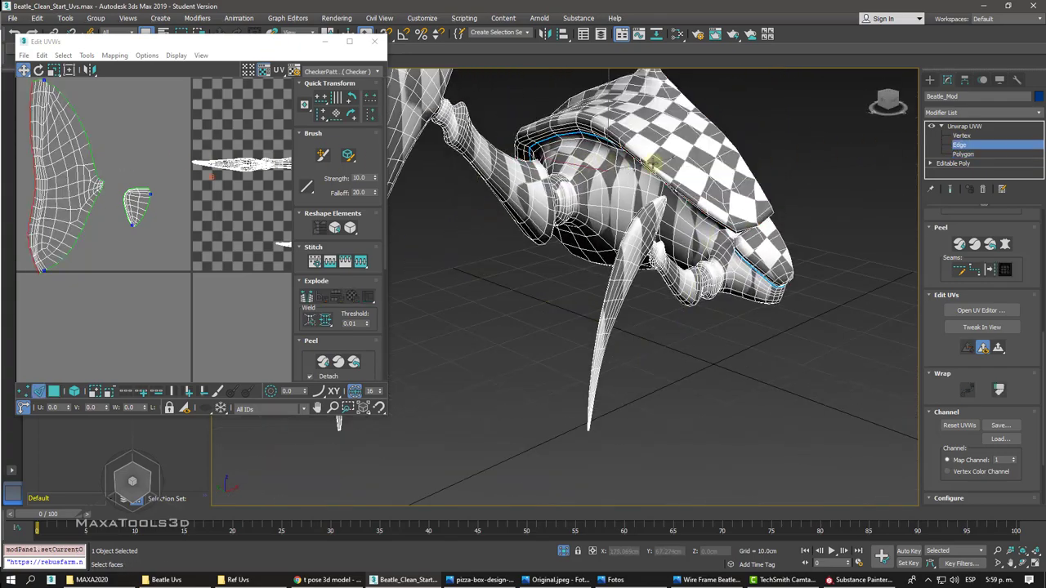
pyautogui.scroll(2, 646, 165)
pyautogui.scroll(4, 620, 169)
pyautogui.moveTo(599, 166)
pyautogui.keyDown('alt'); pyautogui.mouseDown(button='middle')
pyautogui.moveTo(686, 145)
pyautogui.moveTo(670, 163)
pyautogui.moveTo(656, 160)
pyautogui.mouseUp(button='middle'); pyautogui.keyUp('alt')
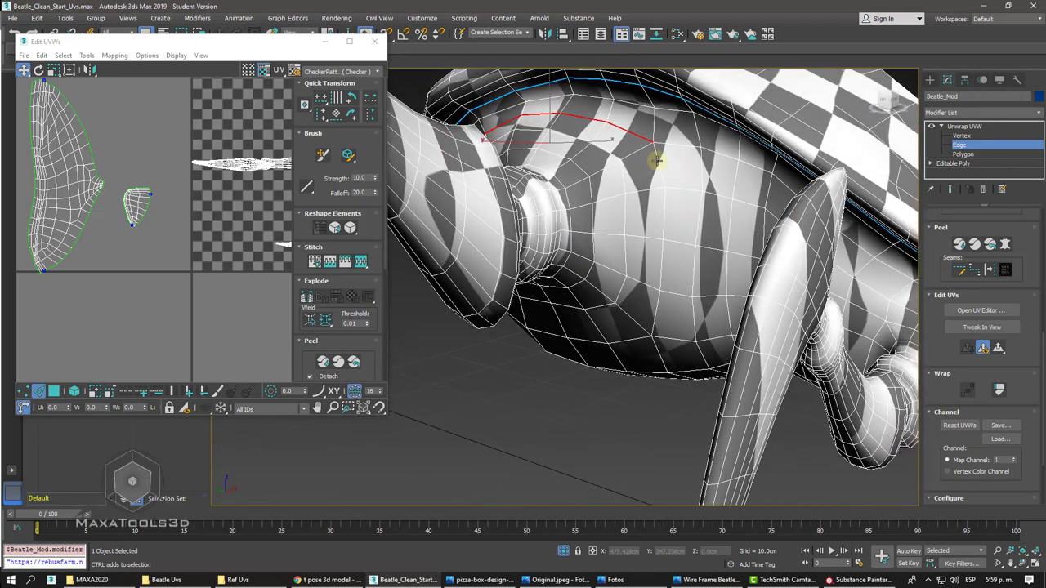
pyautogui.click(657, 161)
pyautogui.keyDown('alt'); pyautogui.moveTo(656, 160); pyautogui.dragTo(659, 166, button='middle'); pyautogui.keyUp('alt')
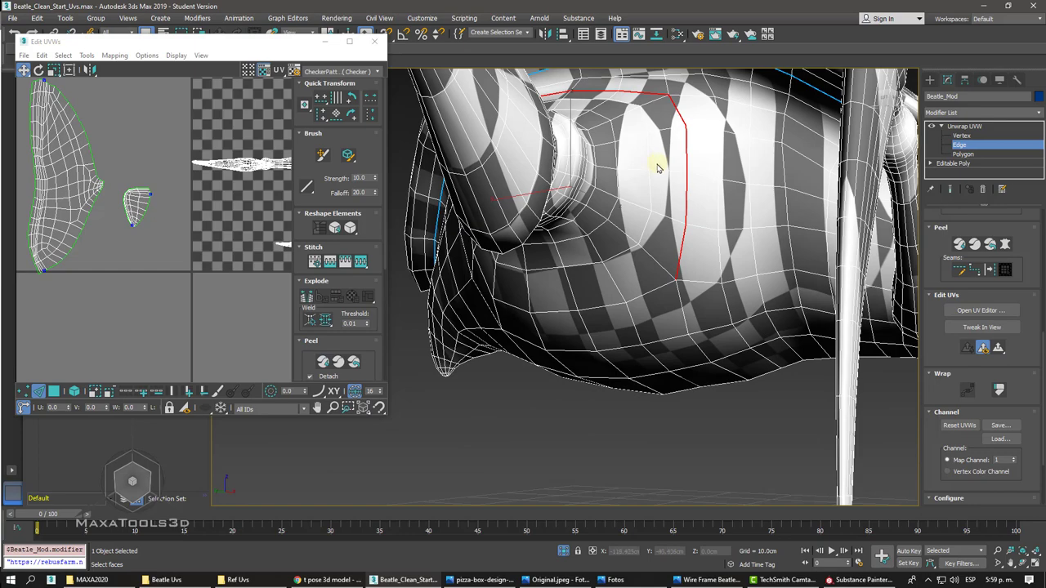
pyautogui.click(651, 291)
pyautogui.keyDown('alt'); pyautogui.moveTo(651, 291); pyautogui.dragTo(690, 293, button='middle'); pyautogui.keyUp('alt')
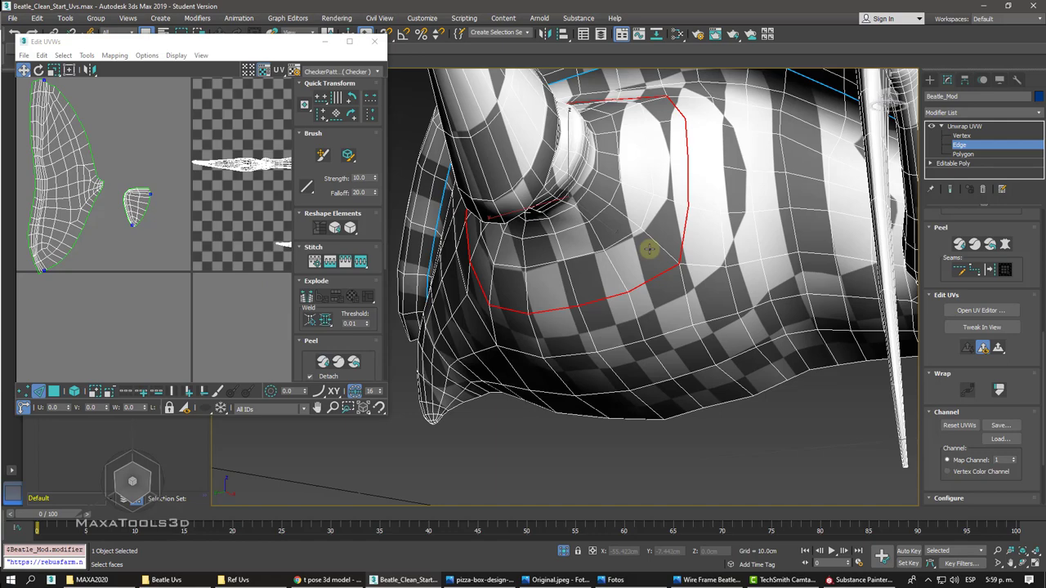
# - Convert the selected edge loop around the first leg socket into a seam
pyautogui.keyDown('alt'); pyautogui.moveTo(495, 268); pyautogui.dragTo(498, 273, button='middle'); pyautogui.keyUp('alt')
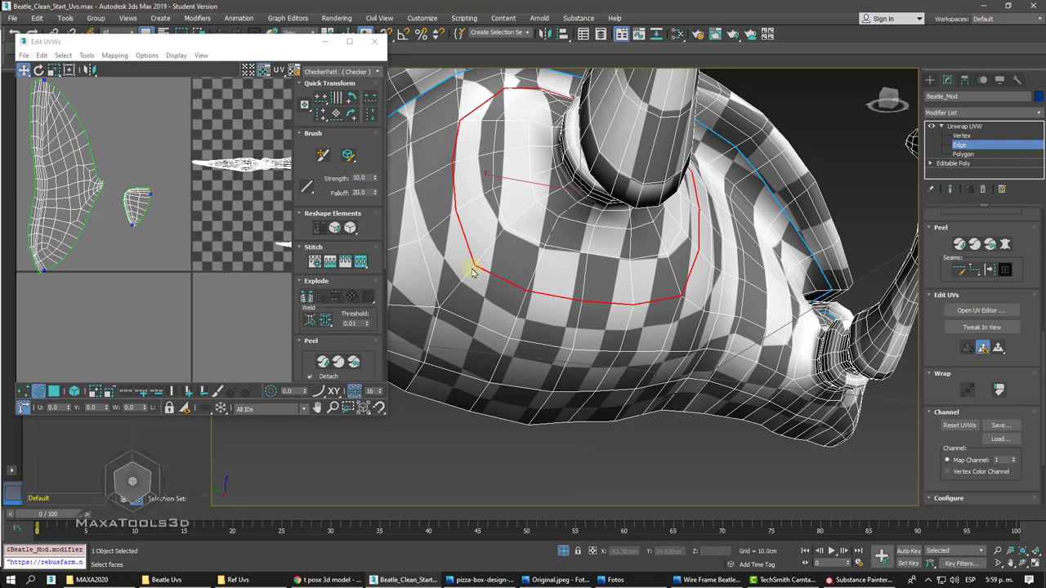
pyautogui.keyDown('alt'); pyautogui.moveTo(471, 268); pyautogui.dragTo(472, 271, button='middle'); pyautogui.keyUp('alt')
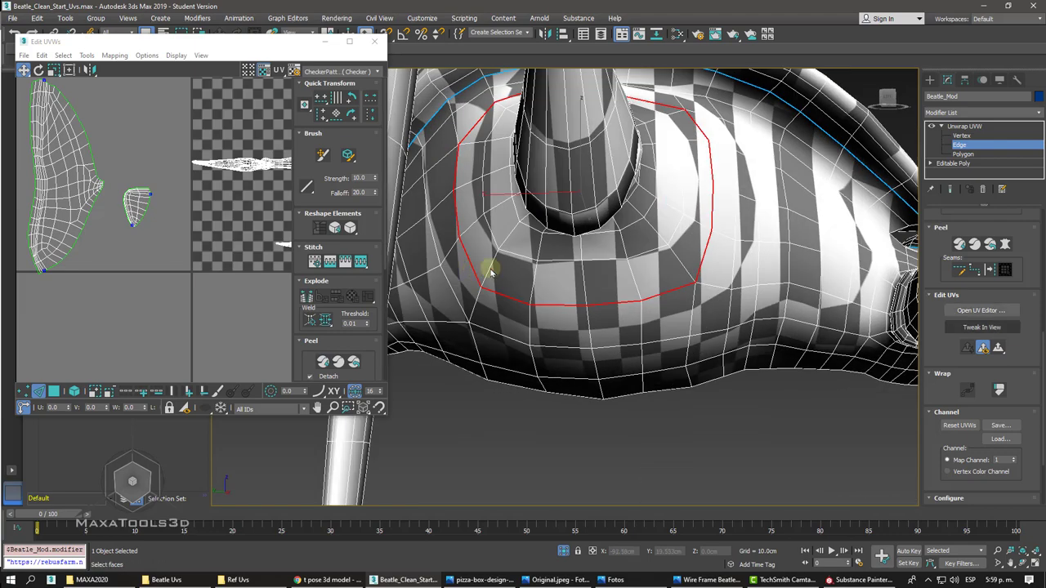
pyautogui.click(983, 270)
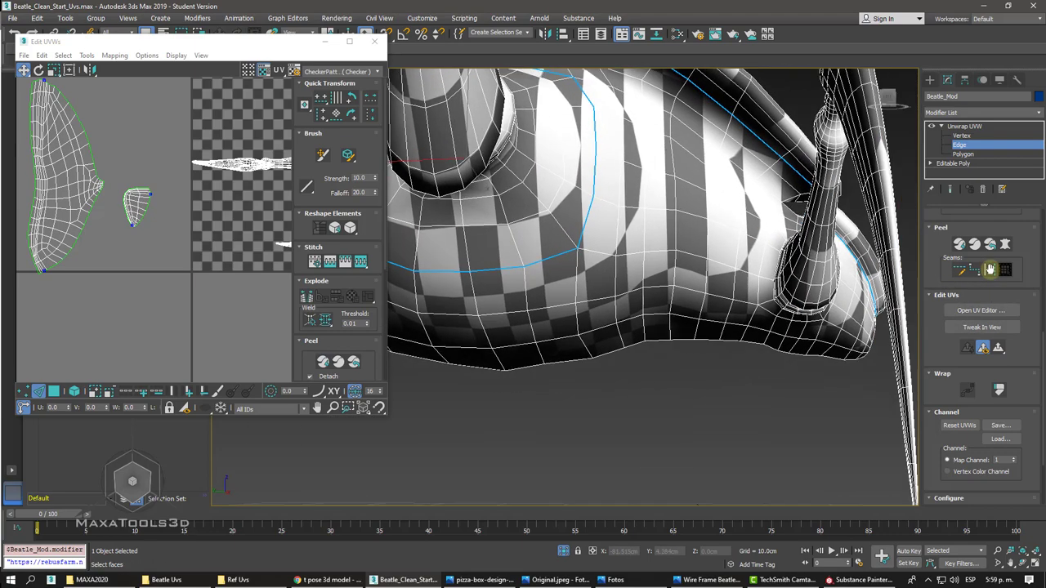
# - Select the edges around another leg base and turn them into a seam loop
pyautogui.scroll(2, 828, 267)
pyautogui.click(780, 274)
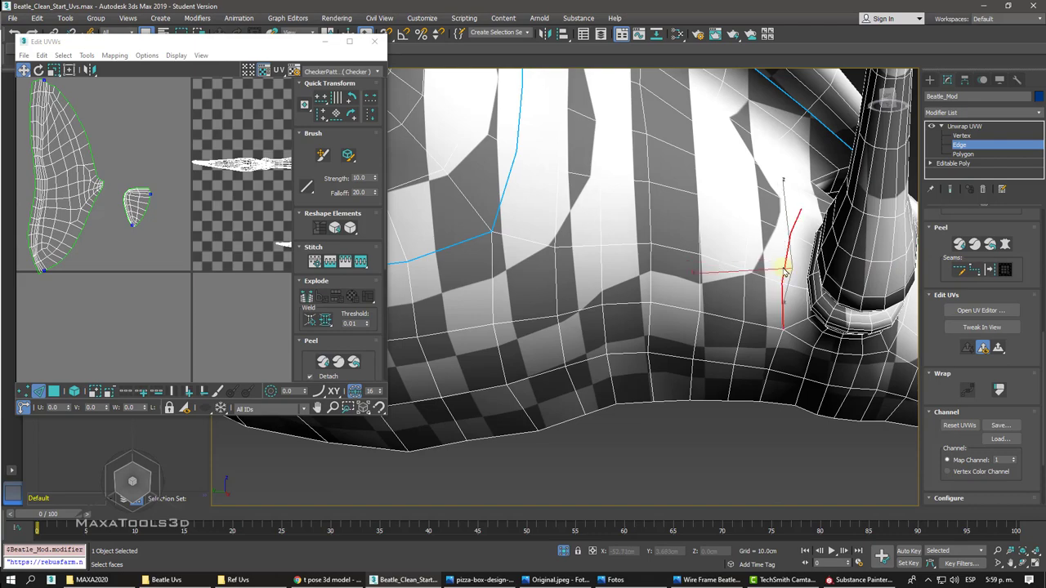
pyautogui.keyDown('ctrl'); pyautogui.click(796, 339); pyautogui.keyUp('ctrl')
pyautogui.keyDown('alt'); pyautogui.moveTo(801, 344); pyautogui.dragTo(803, 291, button='middle'); pyautogui.keyUp('alt')
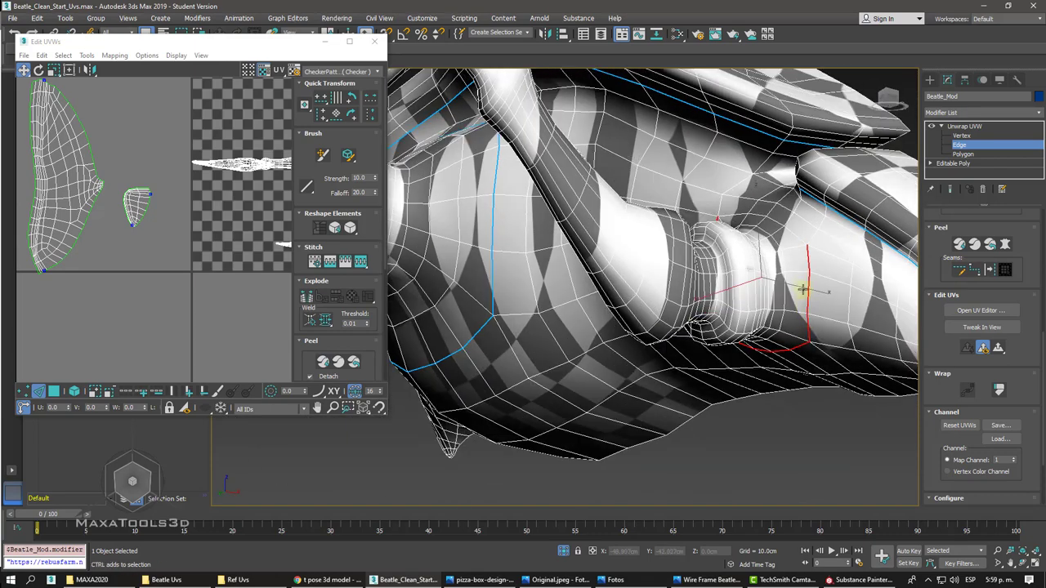
pyautogui.keyDown('alt'); pyautogui.moveTo(795, 237); pyautogui.dragTo(817, 241, button='middle'); pyautogui.keyUp('alt')
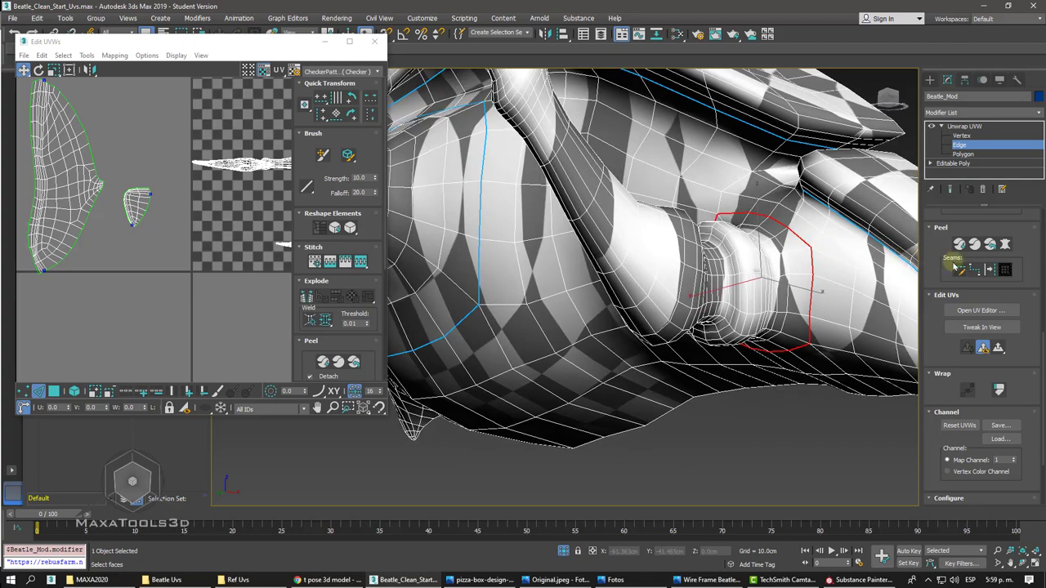
pyautogui.click(989, 269)
pyautogui.moveTo(736, 237)
pyautogui.keyDown('alt'); pyautogui.mouseDown(button='middle')
pyautogui.moveTo(708, 245)
pyautogui.moveTo(701, 233)
pyautogui.moveTo(711, 234)
pyautogui.mouseUp(button='middle'); pyautogui.keyUp('alt')
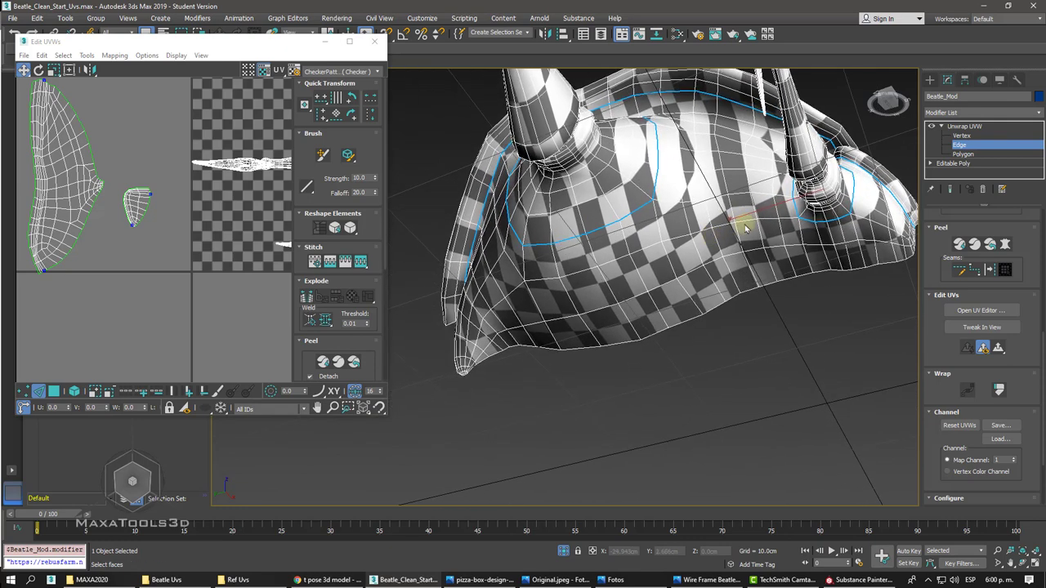
# - Select a polygon on the body's underside and expand the selection out to the leg seams
pyautogui.click(963, 154)
pyautogui.click(695, 275)
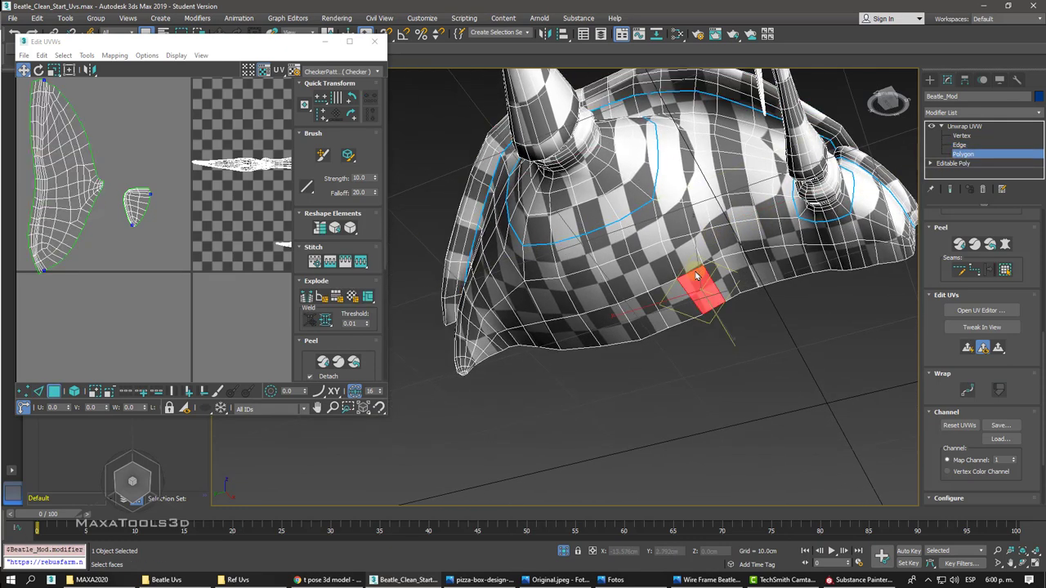
pyautogui.click(1005, 270)
pyautogui.keyDown('alt'); pyautogui.moveTo(818, 270); pyautogui.dragTo(915, 258, button='middle'); pyautogui.keyUp('alt')
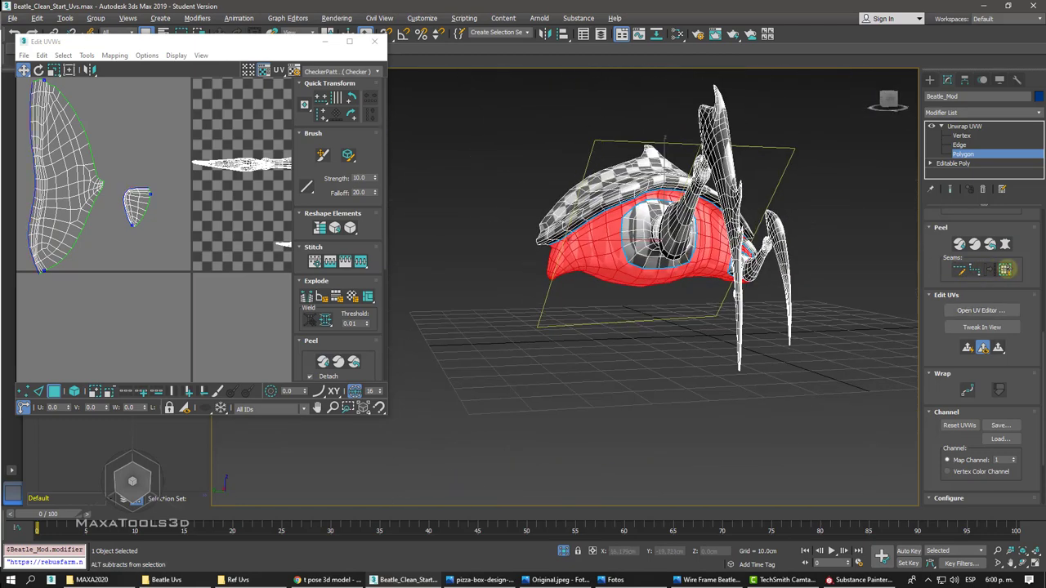
pyautogui.scroll(2, 276, 191)
pyautogui.scroll(-1, 157, 180)
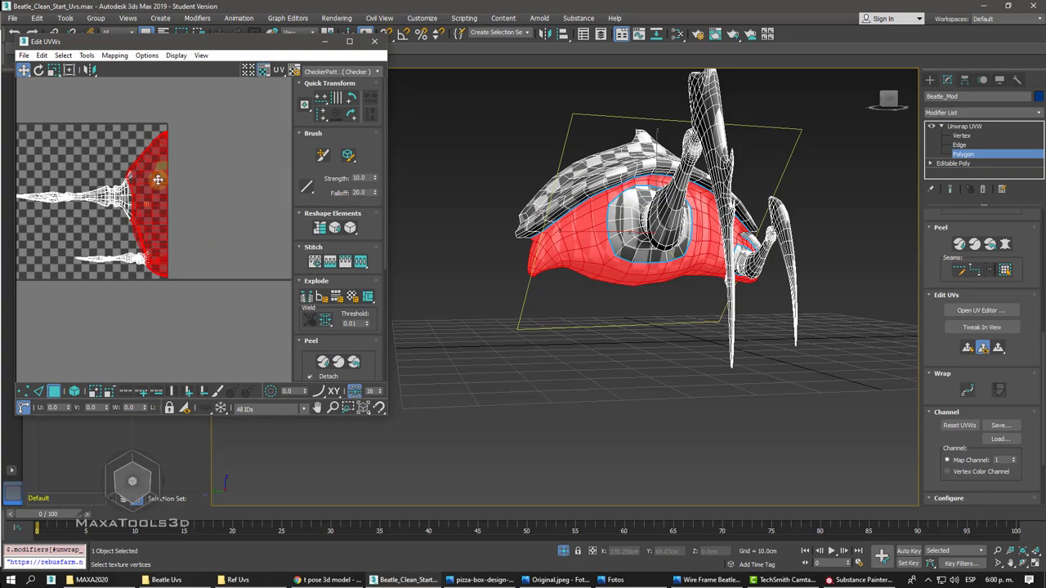
pyautogui.click(835, 580)
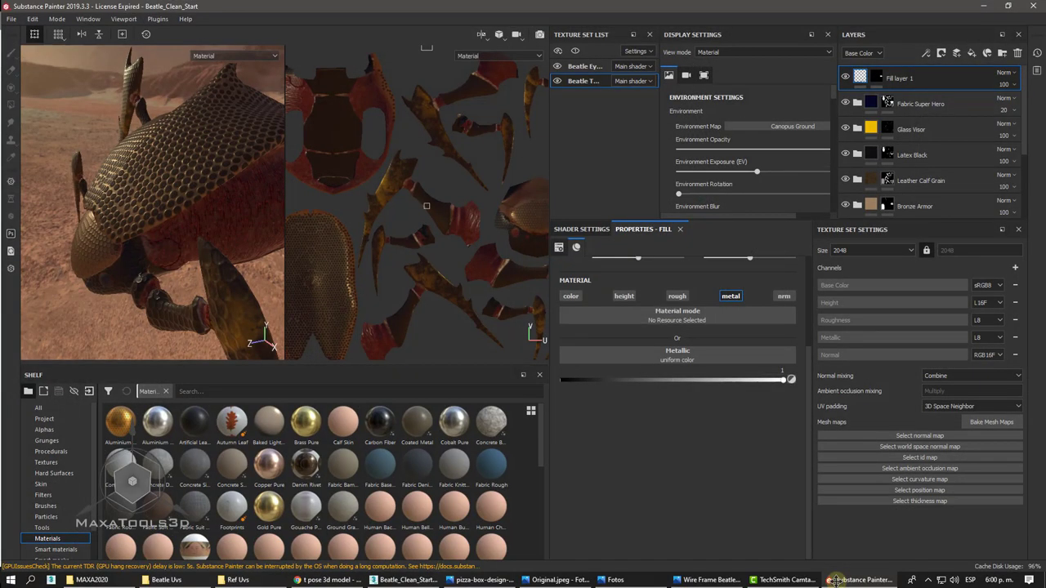
pyautogui.click(983, 6)
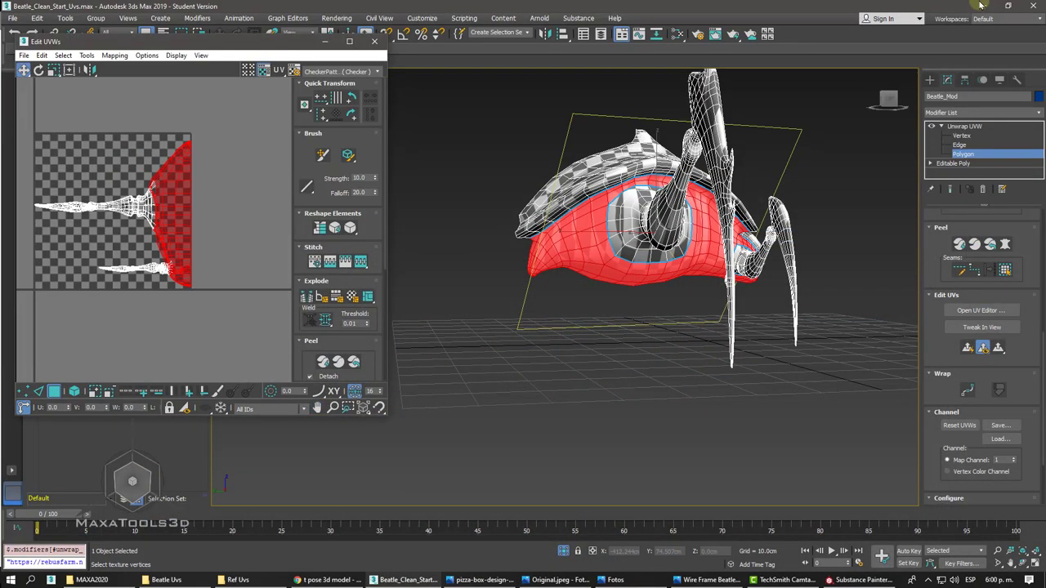
# - Quick Peel the selected body section and move its island right of the leg islands
pyautogui.keyDown('alt'); pyautogui.moveTo(557, 226); pyautogui.dragTo(567, 193, button='middle'); pyautogui.keyUp('alt')
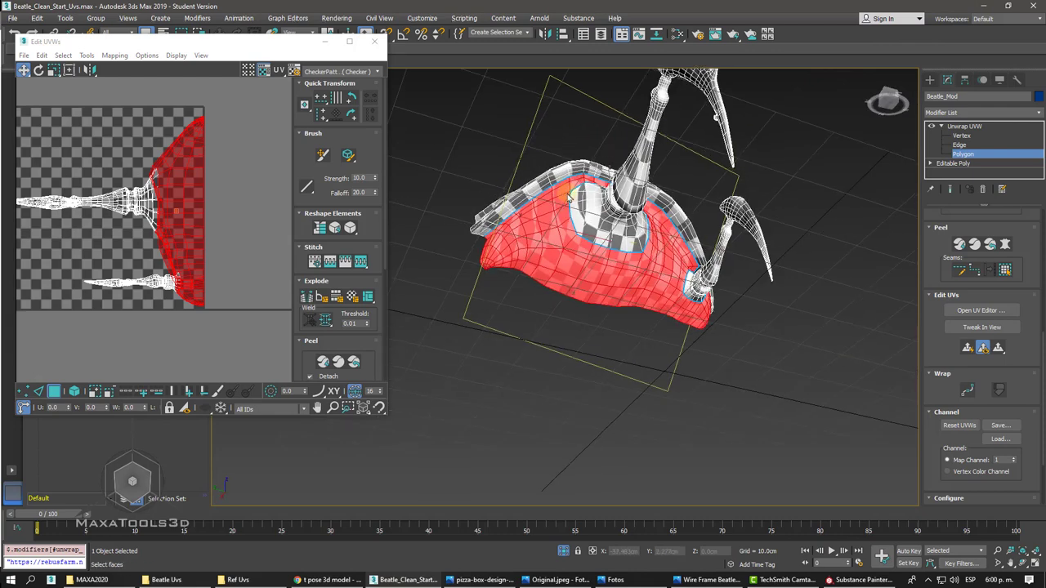
pyautogui.click(959, 243)
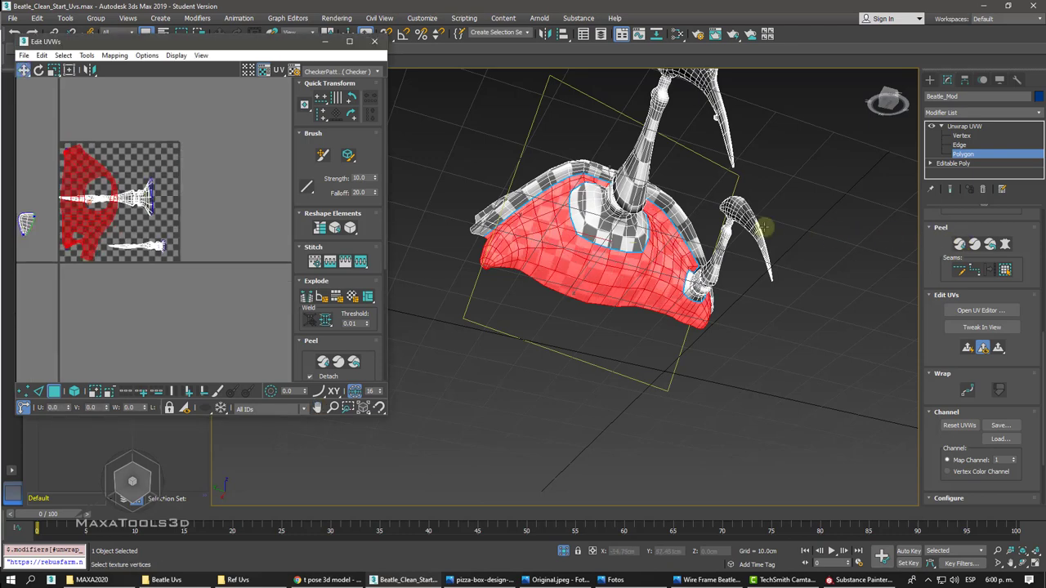
pyautogui.moveTo(79, 174); pyautogui.dragTo(223, 183)
pyautogui.scroll(2, 223, 183)
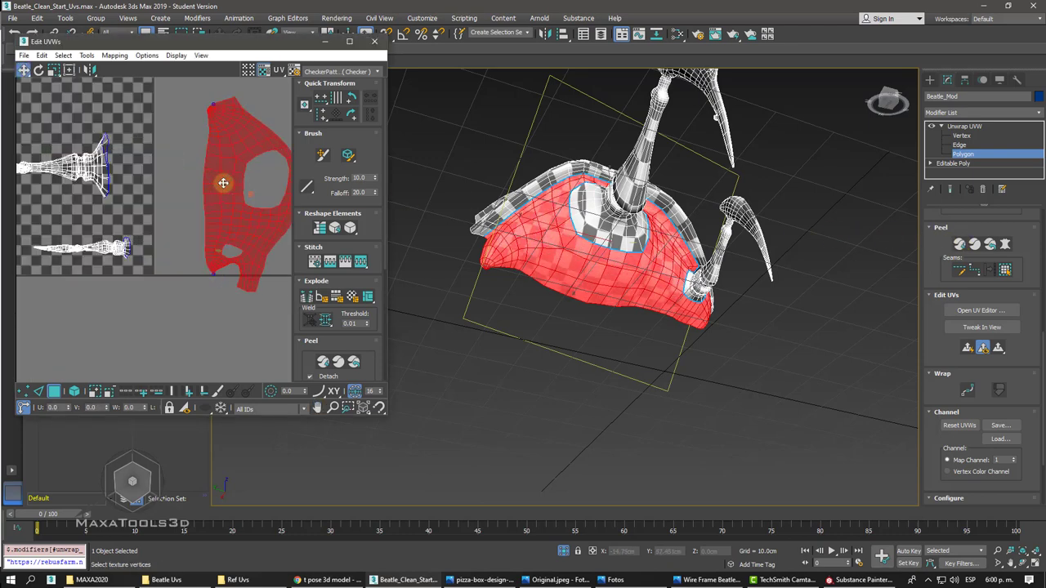
pyautogui.scroll(3, 223, 183)
pyautogui.keyDown('alt'); pyautogui.moveTo(225, 187); pyautogui.dragTo(222, 183, button='middle'); pyautogui.keyUp('alt')
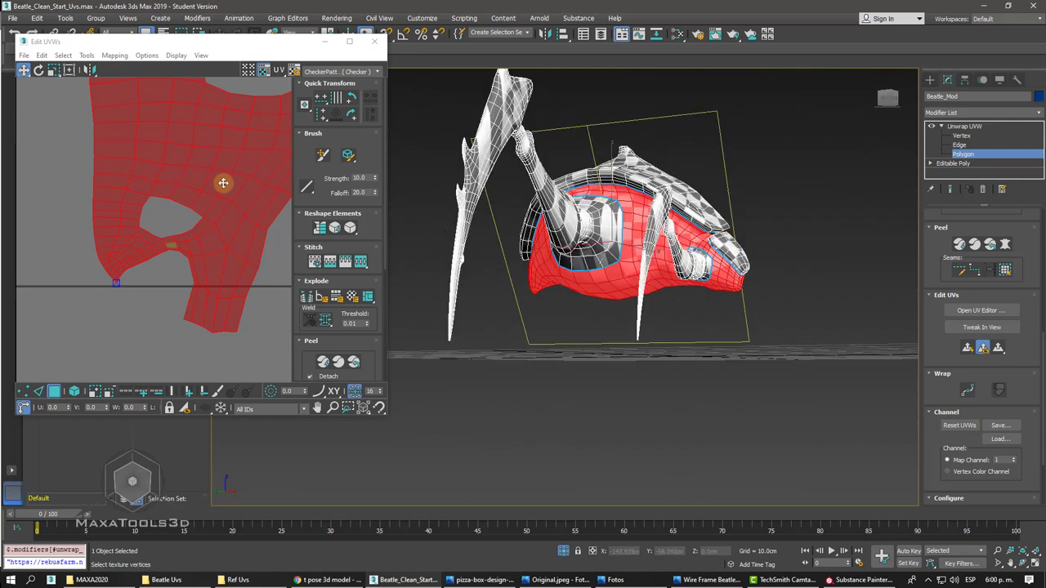
# - Select the distorted bottom-edge faces plus two neighbours and Quick Peel them flat
pyautogui.click(175, 350)
pyautogui.moveTo(253, 347); pyautogui.dragTo(158, 319)
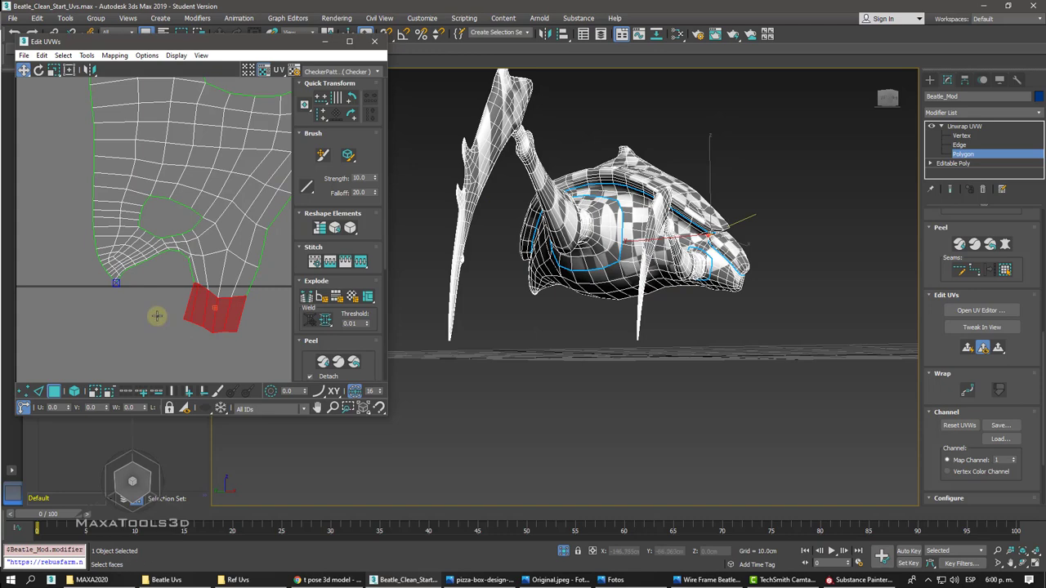
pyautogui.press('z')
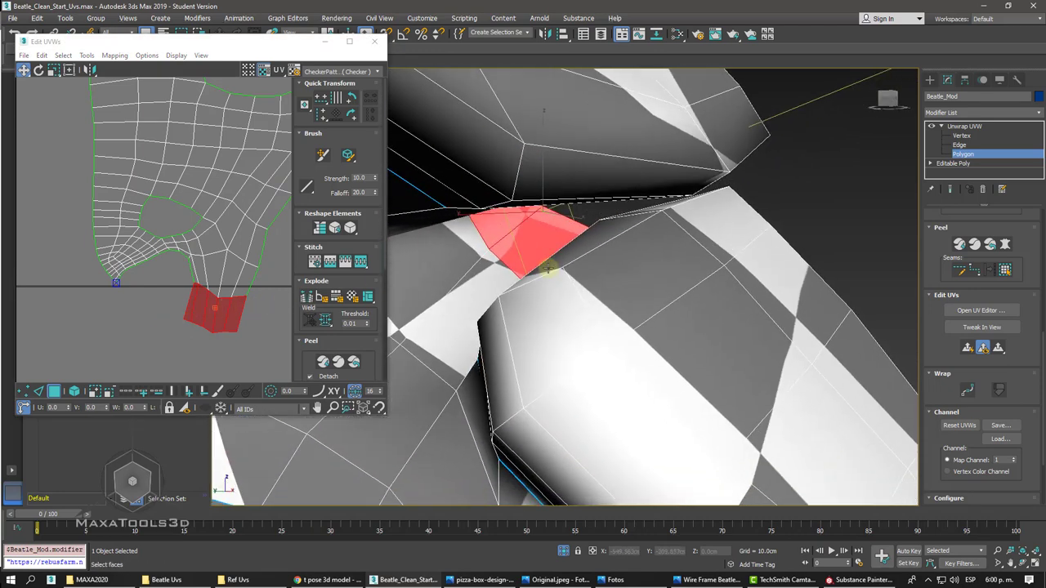
pyautogui.scroll(-2, 548, 268)
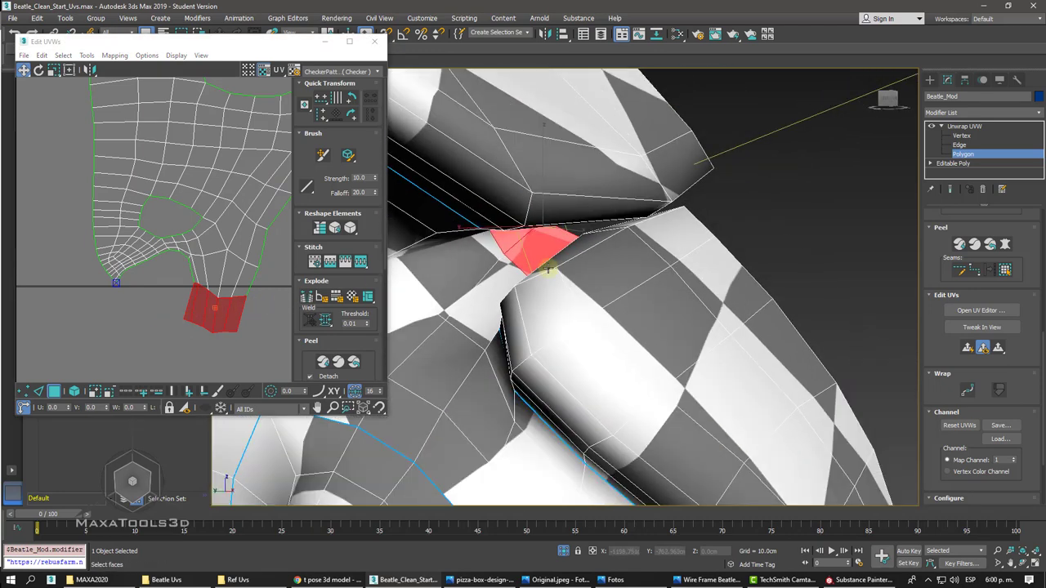
pyautogui.keyDown('ctrl'); pyautogui.click(474, 254); pyautogui.keyUp('ctrl')
pyautogui.keyDown('ctrl'); pyautogui.click(492, 288); pyautogui.keyUp('ctrl')
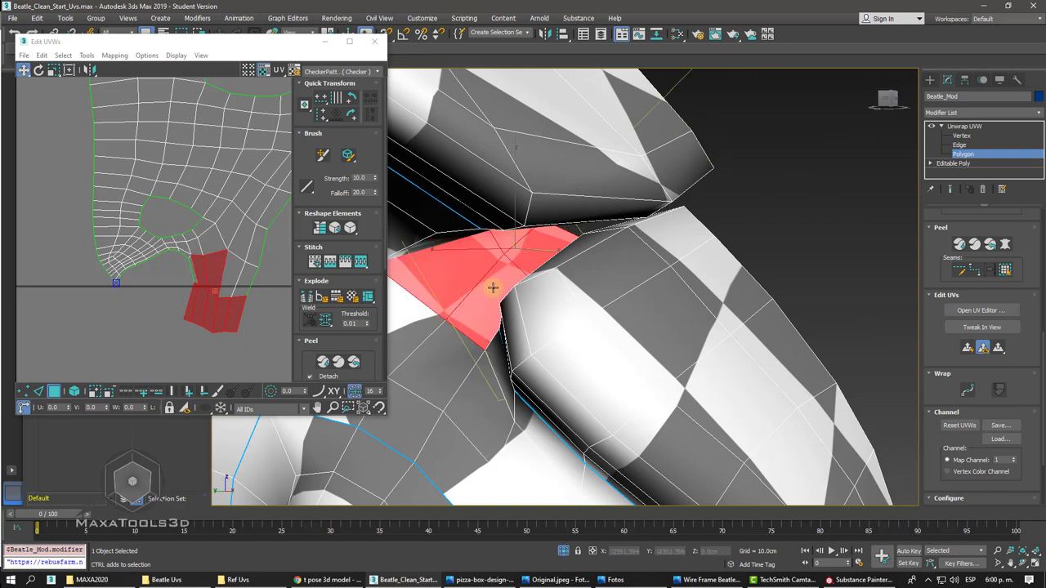
pyautogui.click(187, 277)
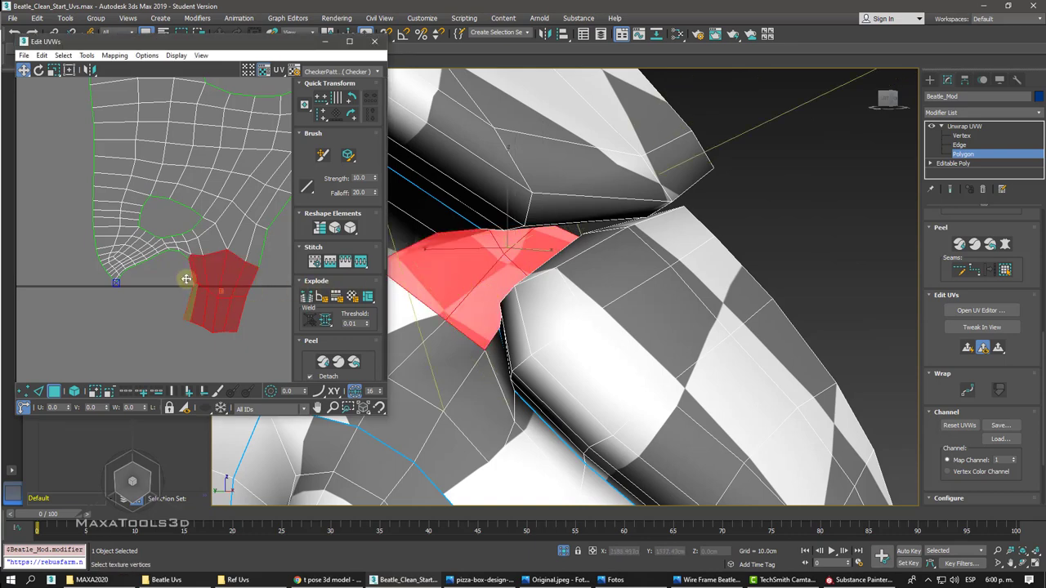
# - Clear the face selection and frame the whole model
pyautogui.scroll(-2, 171, 274)
pyautogui.scroll(-1, 151, 262)
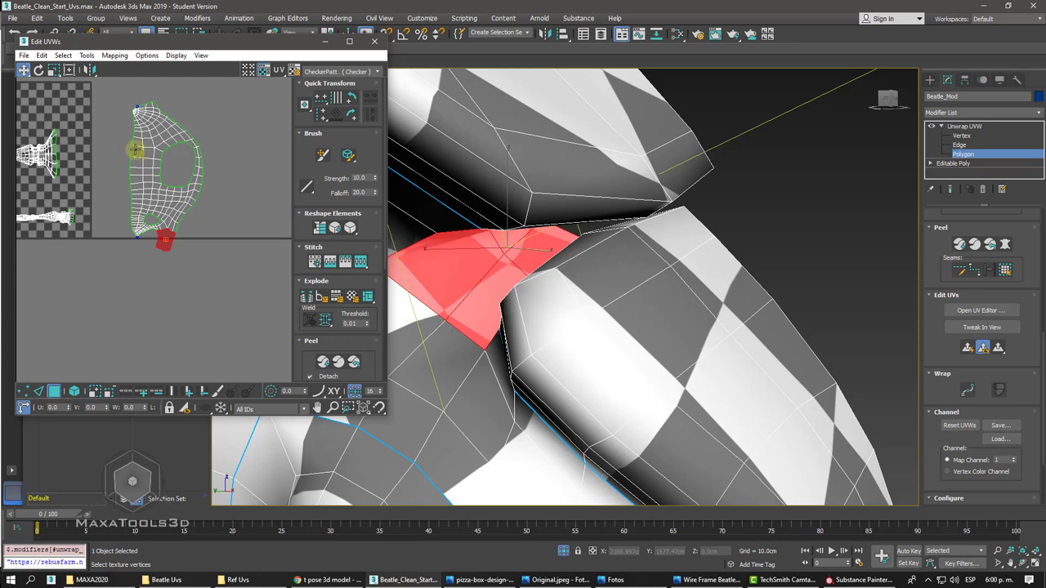
pyautogui.hotkey('ctrl', 'd')
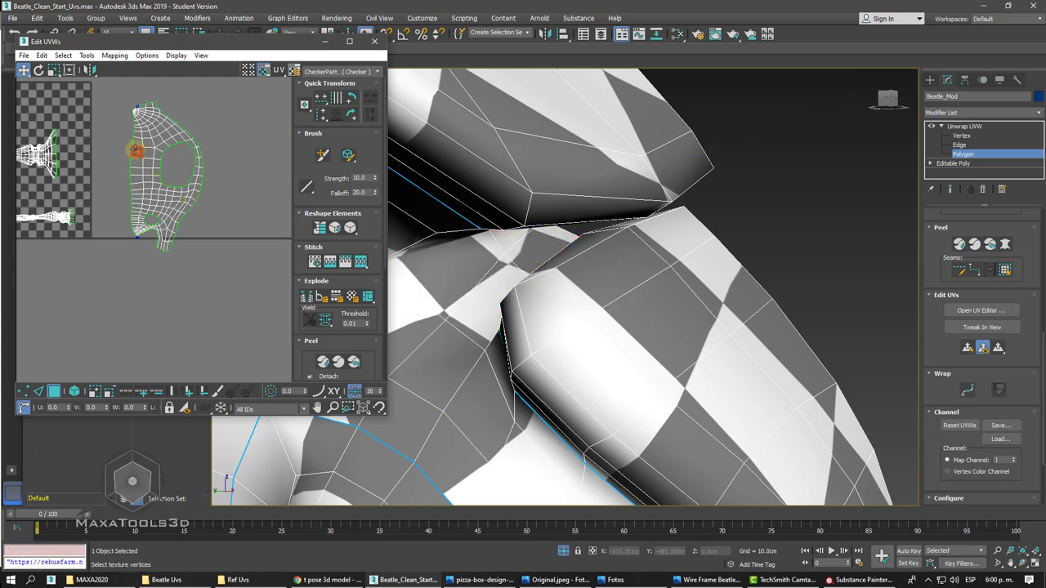
pyautogui.press('z')
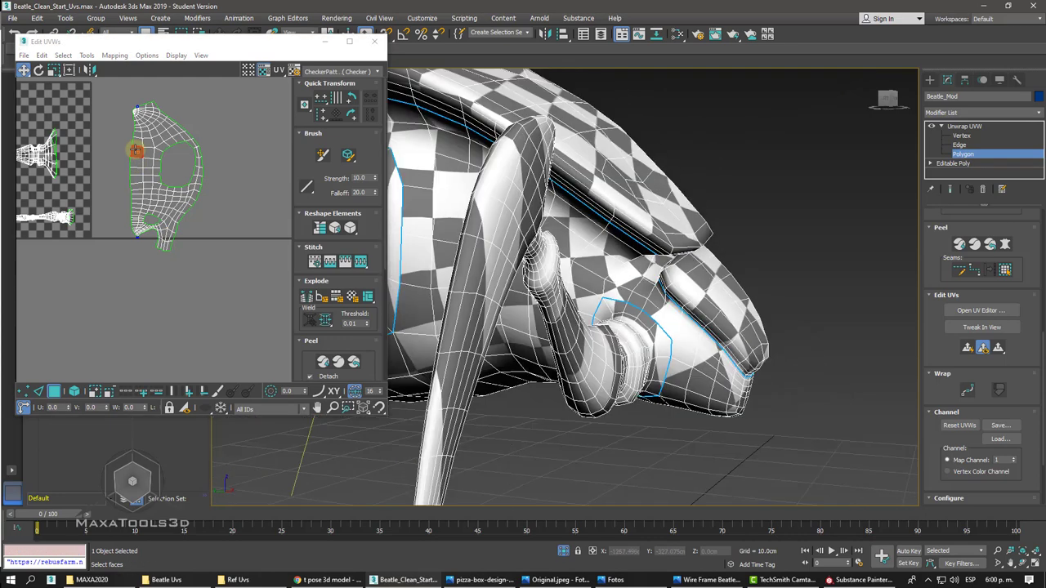
pyautogui.scroll(2, 137, 153)
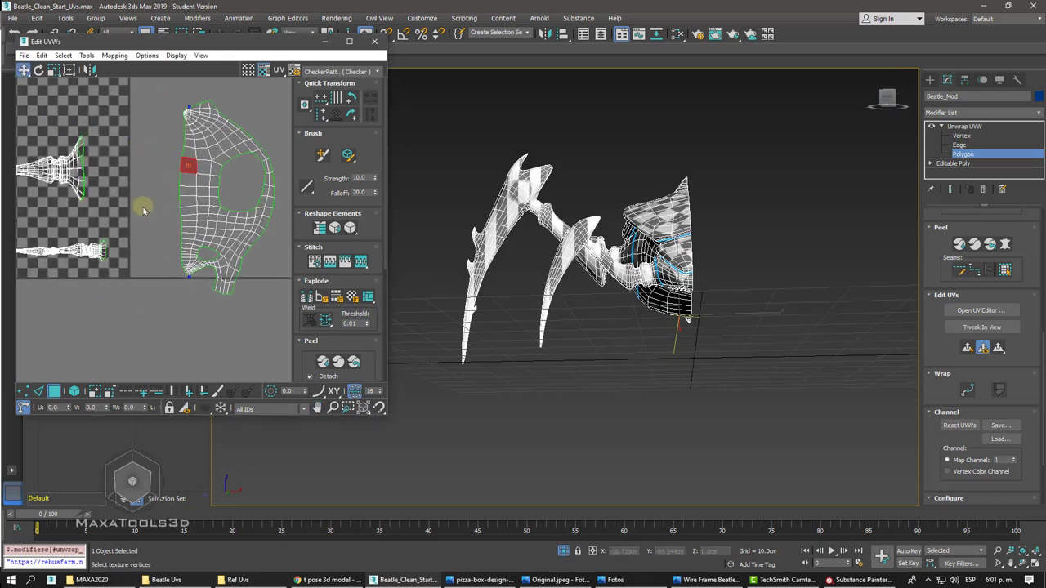
# - Clear the UV selection and zoom out to show the whole shell and all its UV islands
pyautogui.click(155, 303)
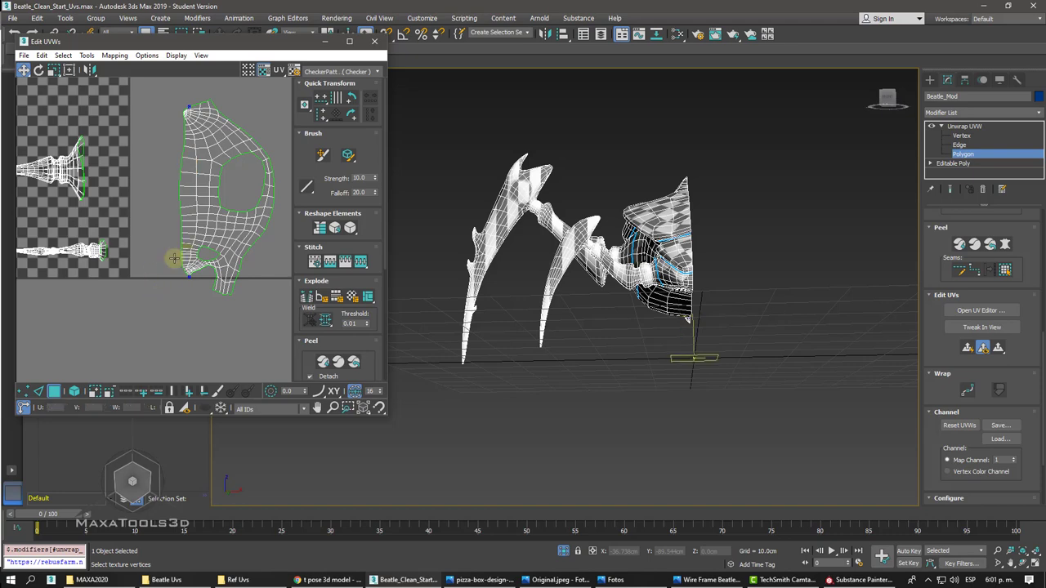
pyautogui.scroll(3, 174, 259)
pyautogui.scroll(3, 172, 256)
pyautogui.scroll(1, 170, 255)
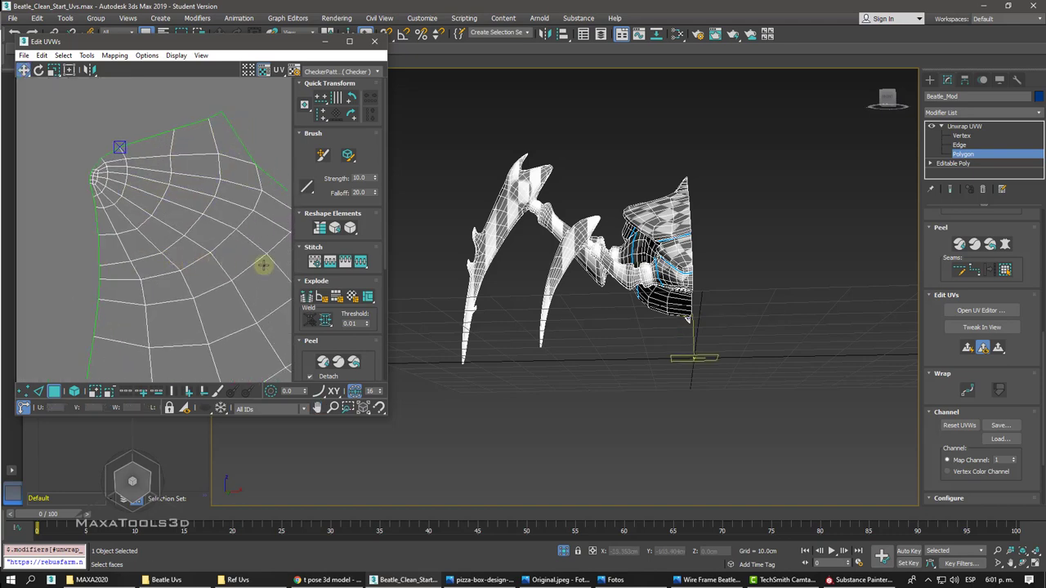
pyautogui.moveTo(540, 286)
pyautogui.keyDown('alt'); pyautogui.mouseDown(button='middle')
pyautogui.moveTo(575, 287)
pyautogui.moveTo(567, 301)
pyautogui.mouseUp(button='middle'); pyautogui.keyUp('alt')
pyautogui.scroll(2, 575, 287)
pyautogui.scroll(2, 576, 287)
pyautogui.scroll(3, 575, 288)
pyautogui.scroll(-2, 575, 287)
pyautogui.scroll(3, 575, 288)
pyautogui.scroll(-4, 575, 288)
pyautogui.scroll(3, 573, 292)
pyautogui.scroll(2, 567, 301)
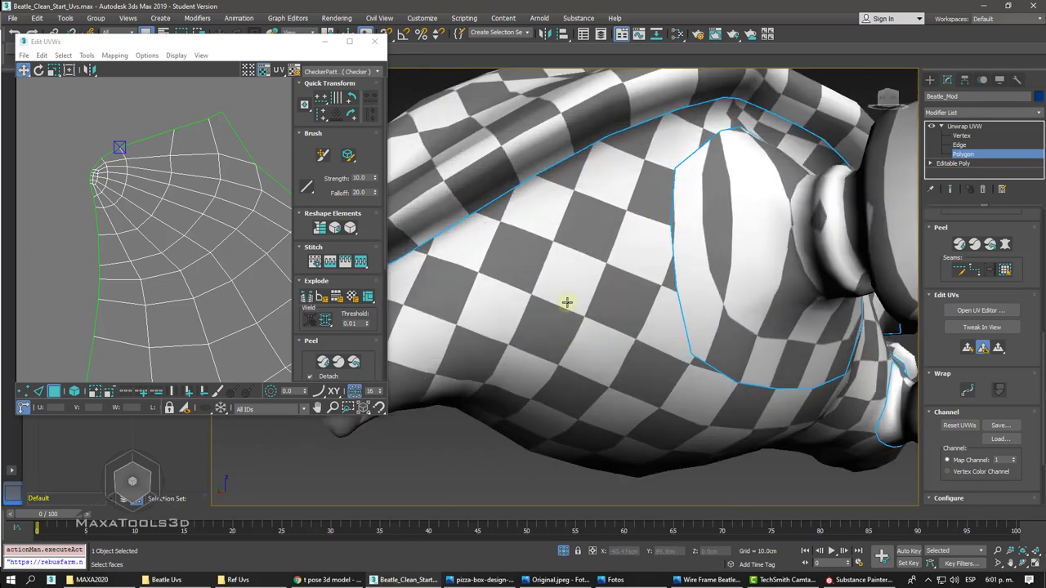
pyautogui.scroll(2, 567, 302)
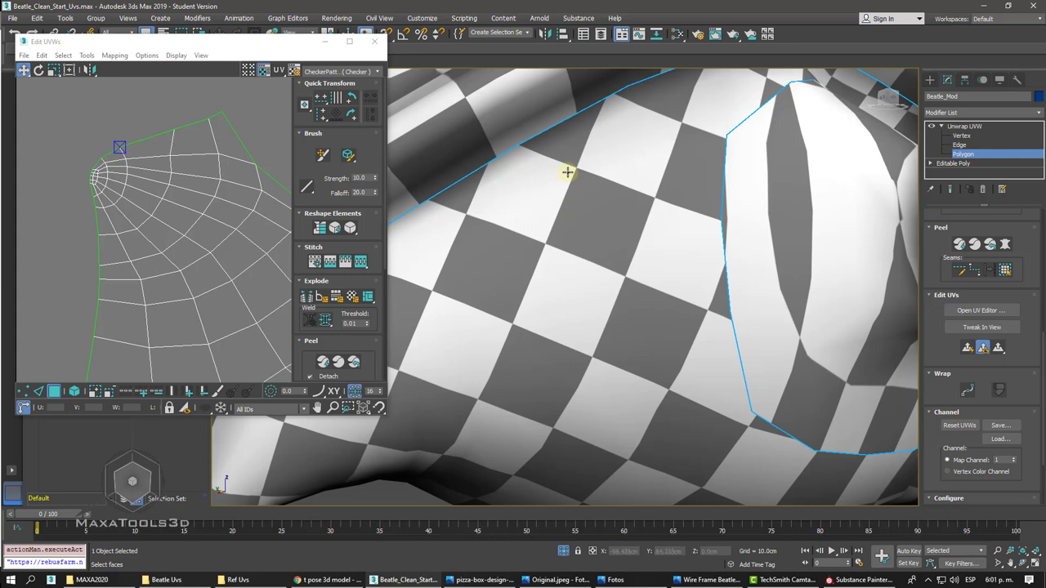
pyautogui.scroll(-5, 568, 172)
pyautogui.keyDown('alt'); pyautogui.moveTo(567, 171); pyautogui.dragTo(567, 171, button='middle'); pyautogui.keyUp('alt')
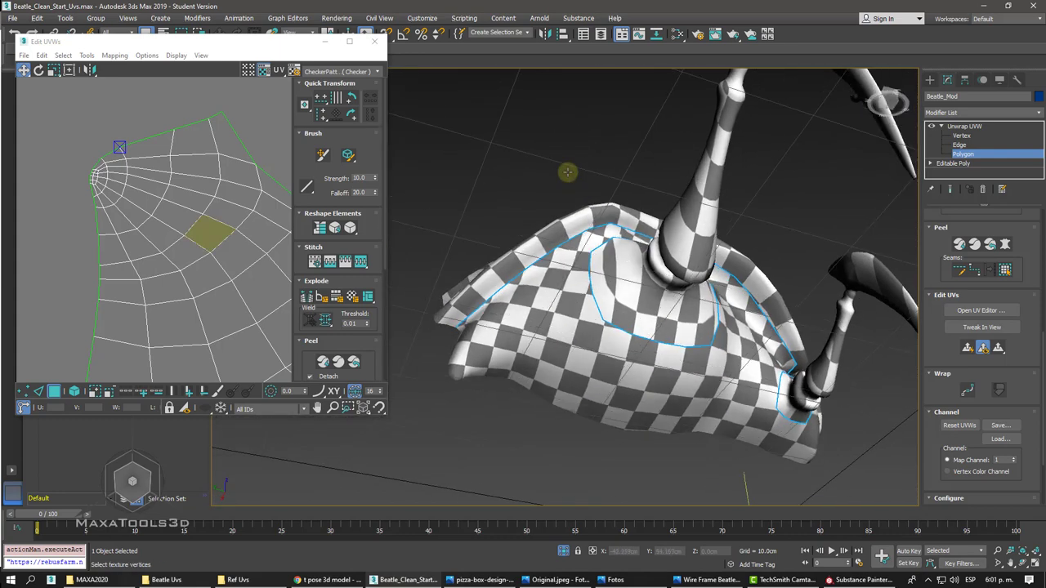
pyautogui.scroll(-2, 567, 171)
pyautogui.scroll(-2, 567, 172)
pyautogui.scroll(-1, 567, 171)
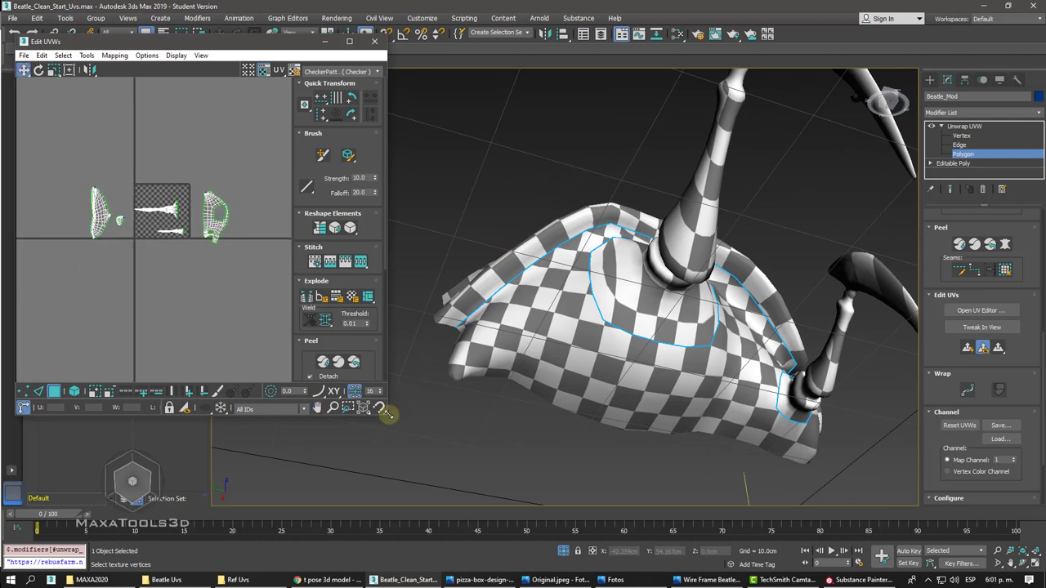
# - Enlarge the UV editor and move the right shell island up and to the right
pyautogui.moveTo(386, 414); pyautogui.dragTo(485, 482)
pyautogui.scroll(1, 486, 482)
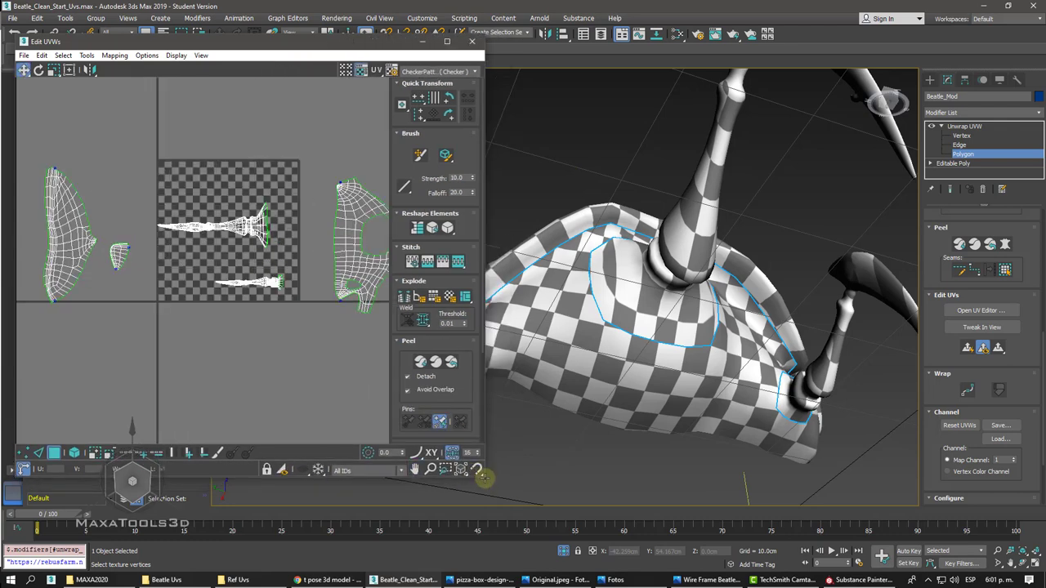
pyautogui.scroll(1, 486, 482)
pyautogui.scroll(1, 486, 482)
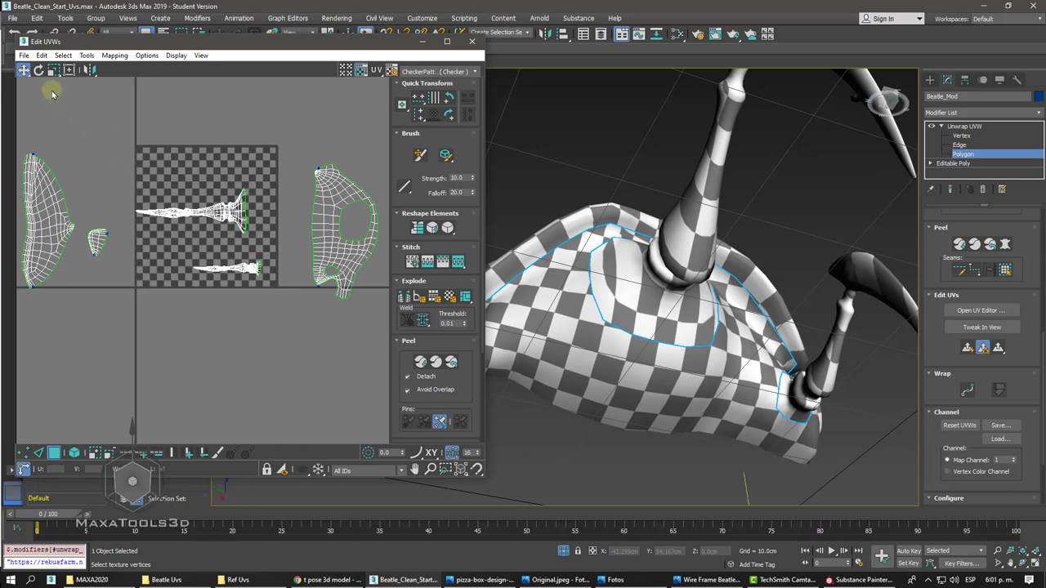
pyautogui.click(24, 70)
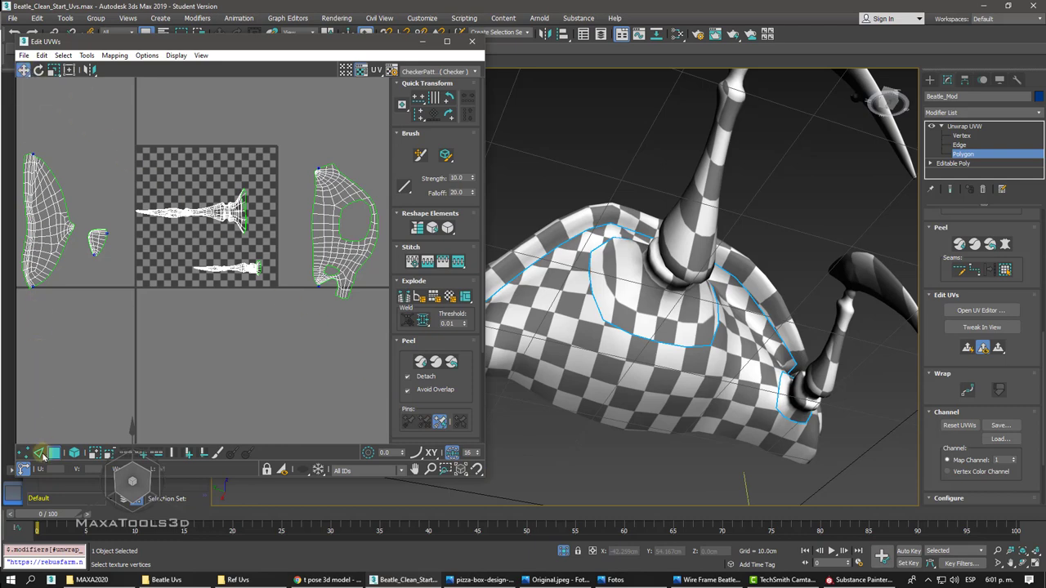
pyautogui.click(318, 210)
pyautogui.click(38, 451)
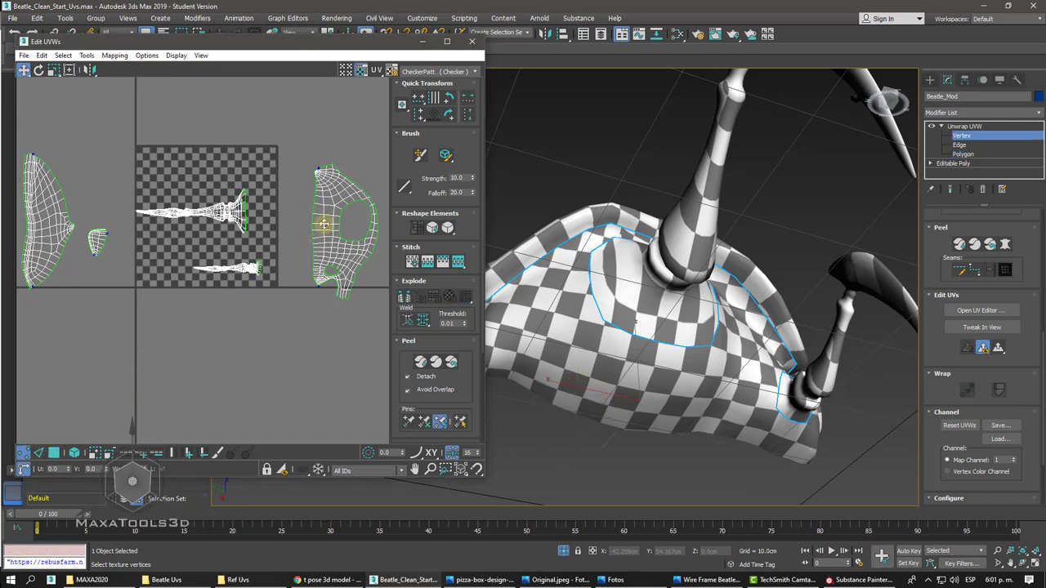
pyautogui.moveTo(324, 223); pyautogui.dragTo(250, 234)
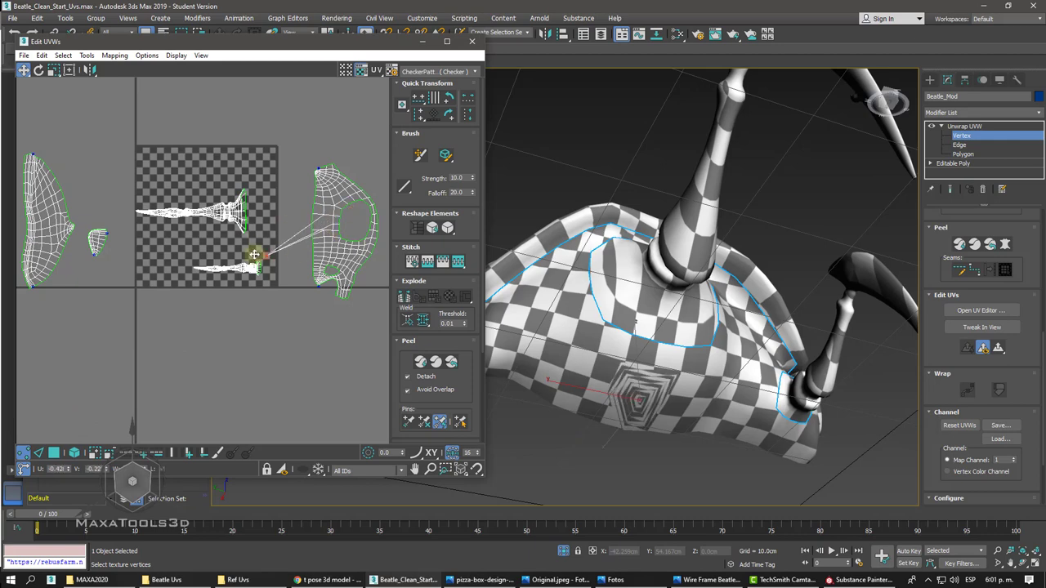
pyautogui.scroll(-2, 237, 204)
pyautogui.hotkey('ctrl', 'z')
pyautogui.moveTo(232, 181); pyautogui.dragTo(325, 318)
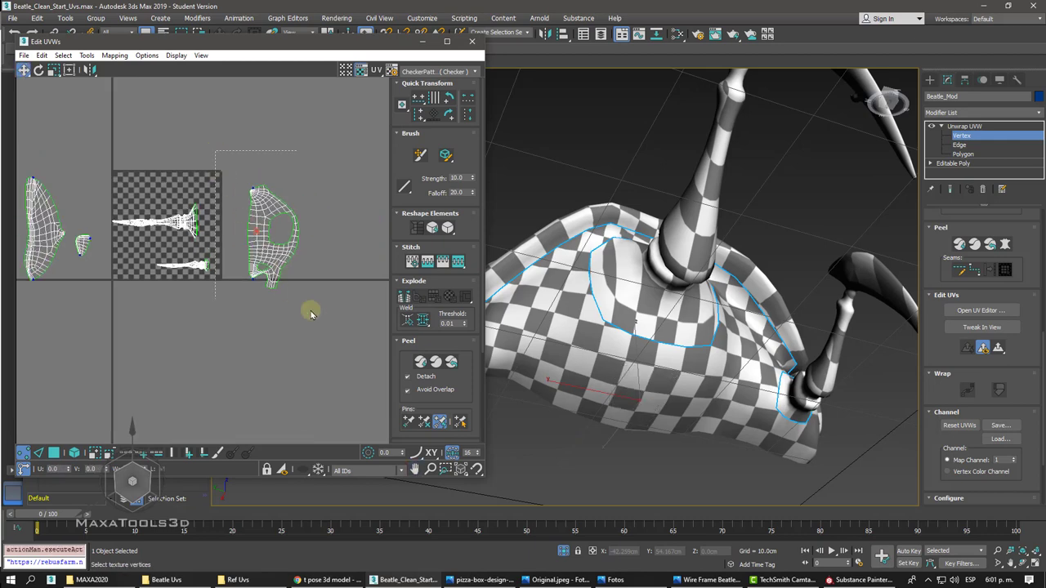
pyautogui.moveTo(258, 237); pyautogui.dragTo(272, 218)
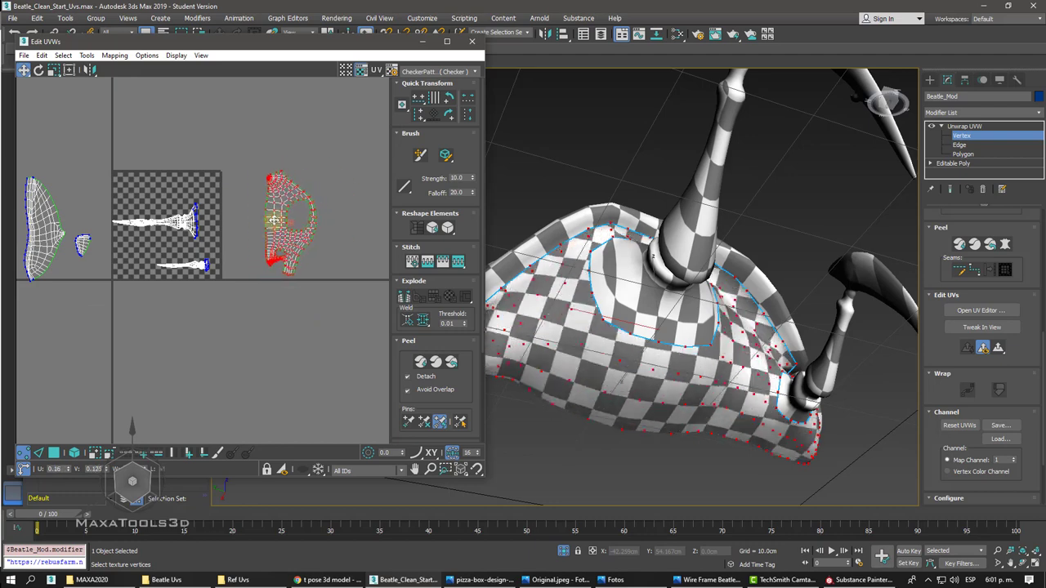
pyautogui.click(249, 322)
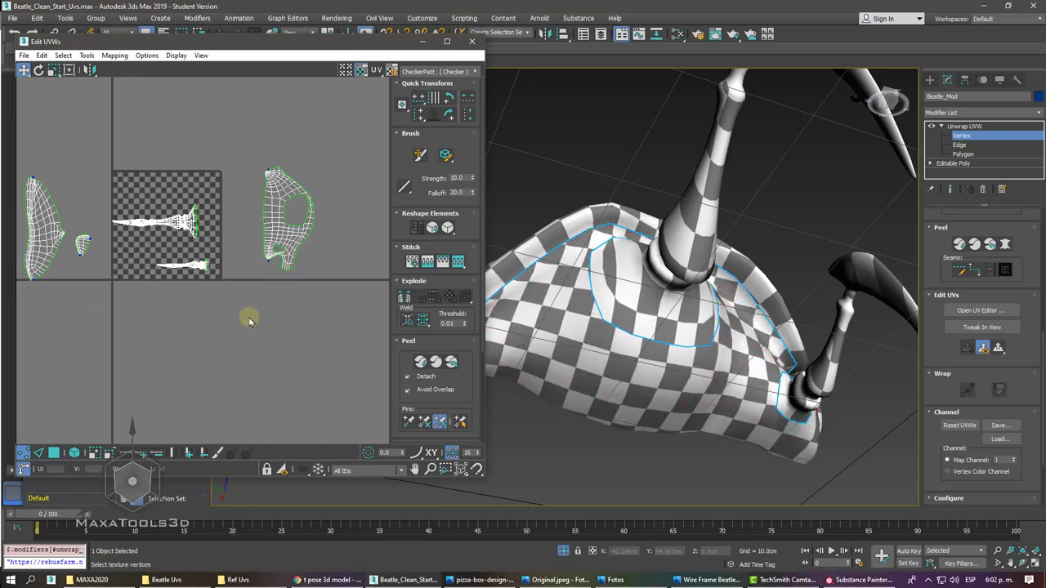
# - Enable Select By Element and move the large shell island to the top-left of UV space
pyautogui.click(74, 454)
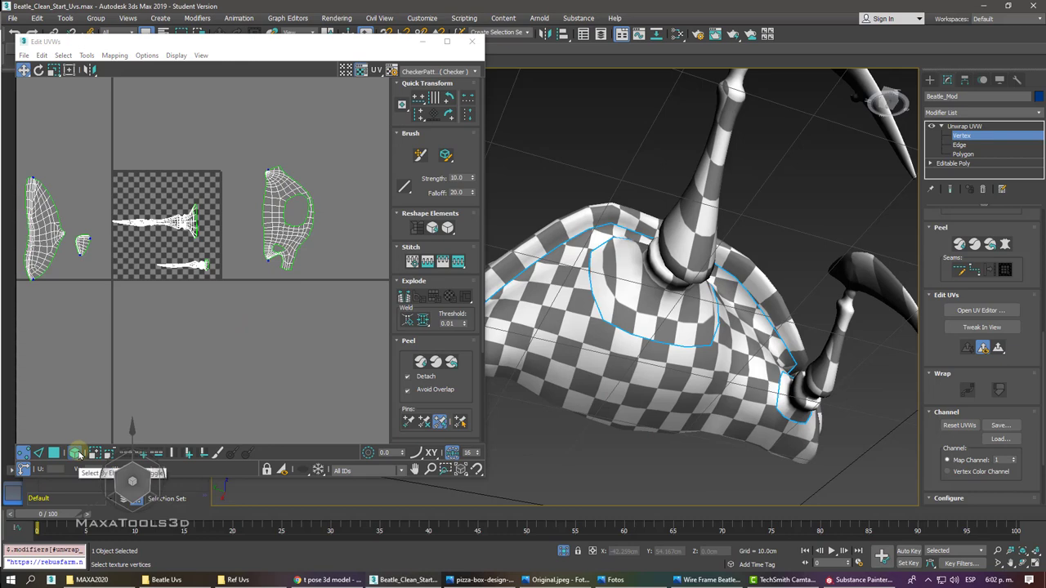
pyautogui.click(75, 454)
pyautogui.click(278, 212)
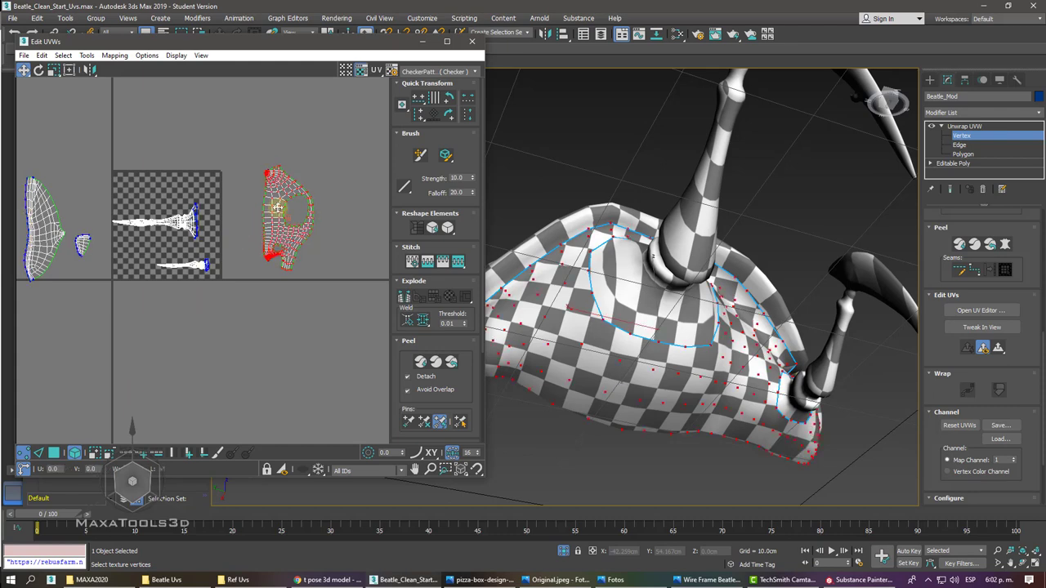
pyautogui.click(59, 455)
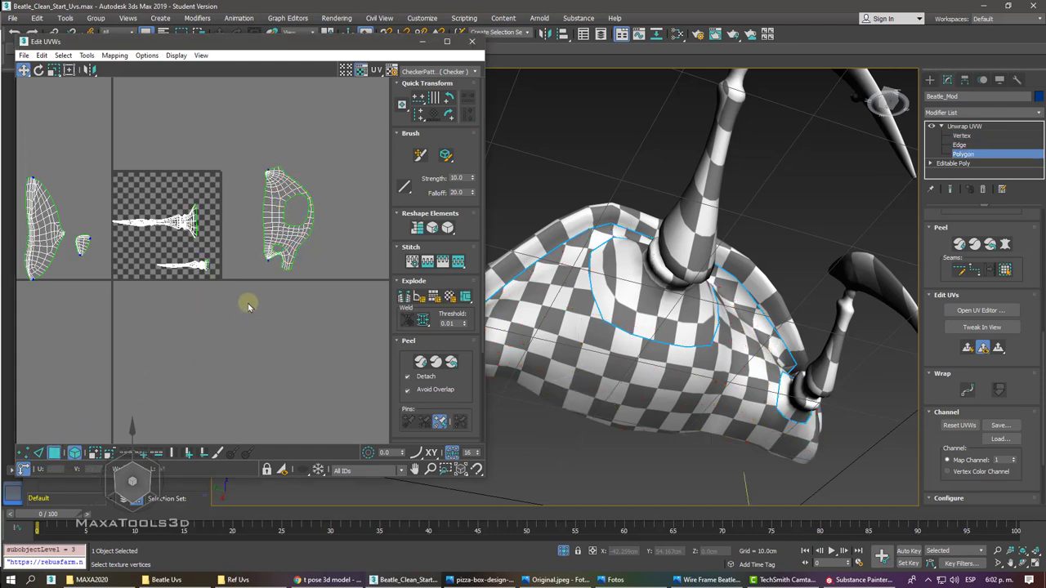
pyautogui.click(275, 208)
pyautogui.moveTo(275, 211); pyautogui.dragTo(322, 200, button='middle')
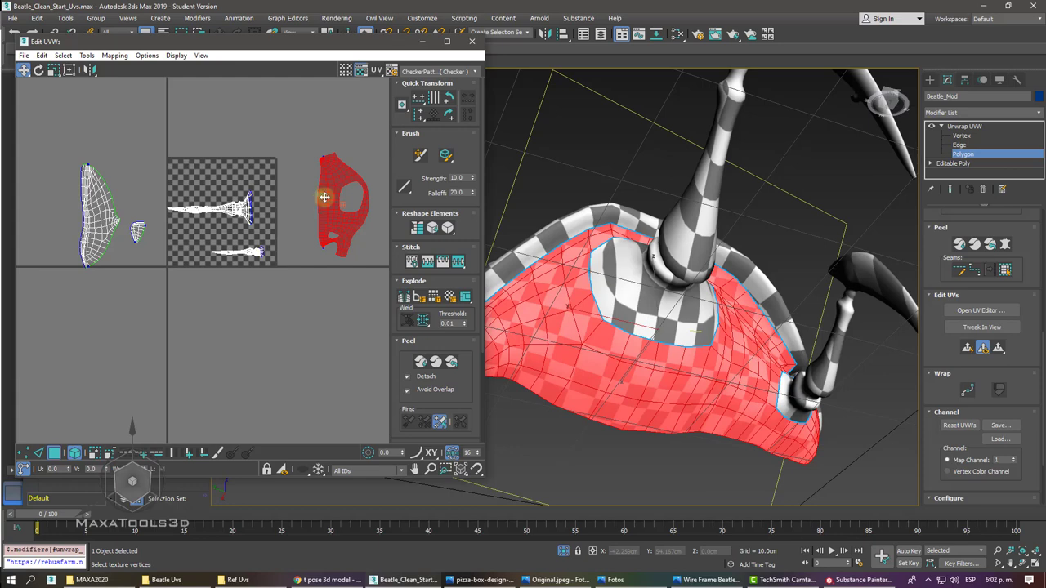
pyautogui.moveTo(322, 196); pyautogui.dragTo(29, 207)
pyautogui.moveTo(29, 207); pyautogui.dragTo(157, 208, button='middle')
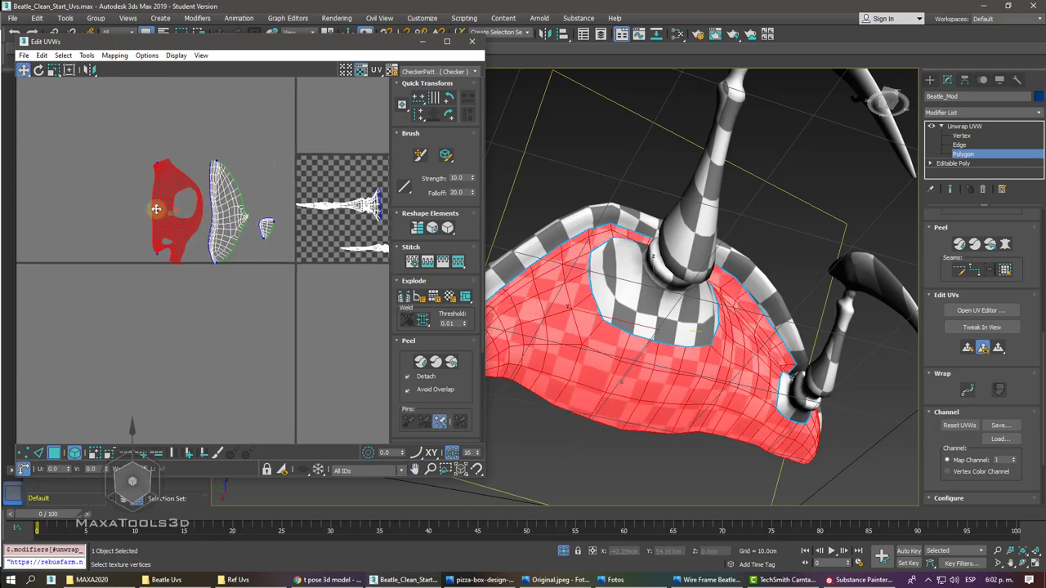
pyautogui.moveTo(159, 208); pyautogui.dragTo(224, 103)
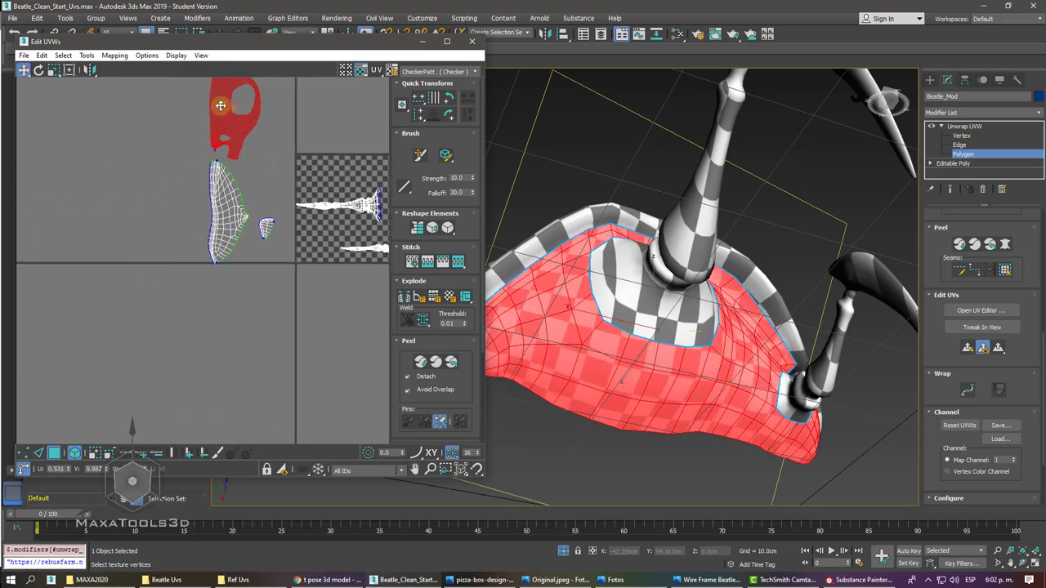
# - Rotate the small island about -170° and line it up beneath the other shell islands
pyautogui.moveTo(264, 227); pyautogui.dragTo(165, 267)
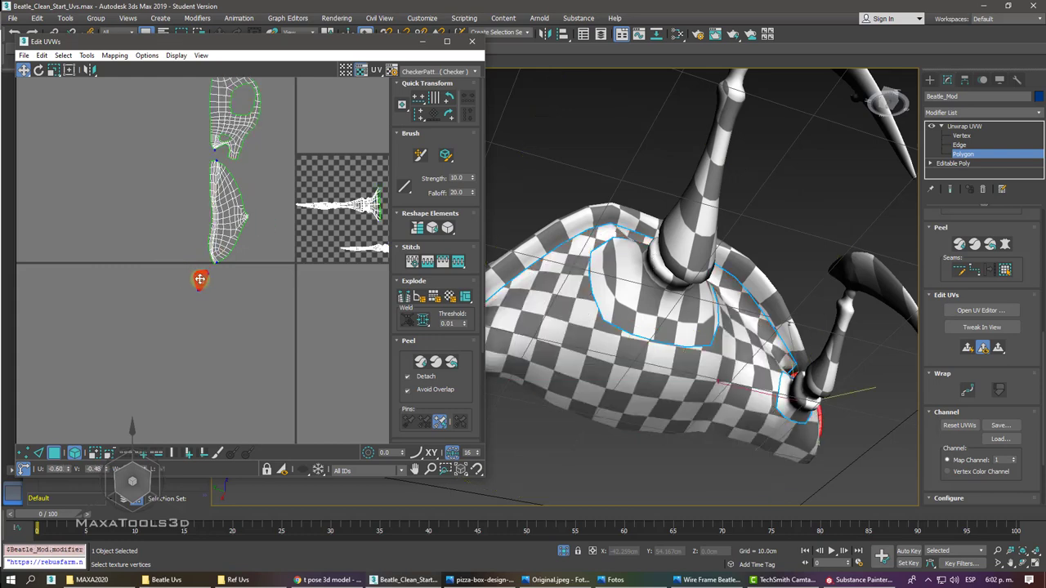
pyautogui.rightClick(202, 278)
pyautogui.click(217, 289)
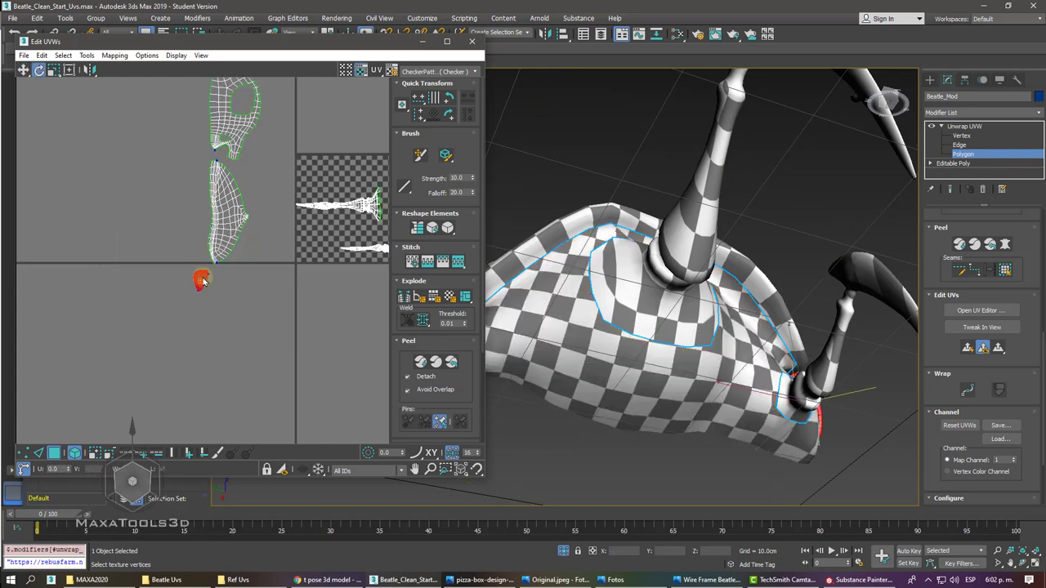
pyautogui.moveTo(202, 278); pyautogui.dragTo(190, 332)
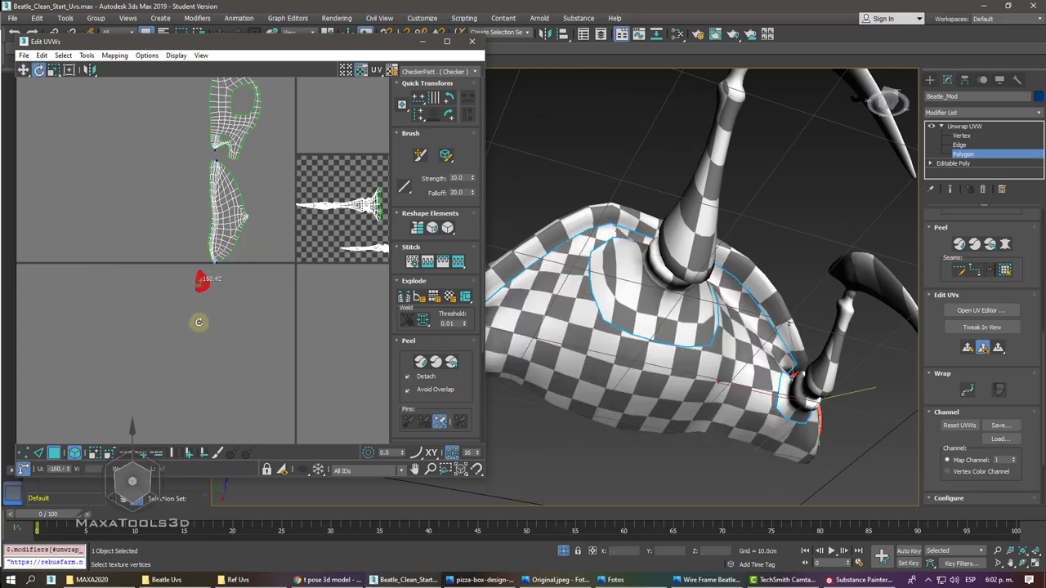
pyautogui.rightClick(205, 282)
pyautogui.click(211, 290)
pyautogui.scroll(3, 208, 282)
pyautogui.scroll(2, 221, 277)
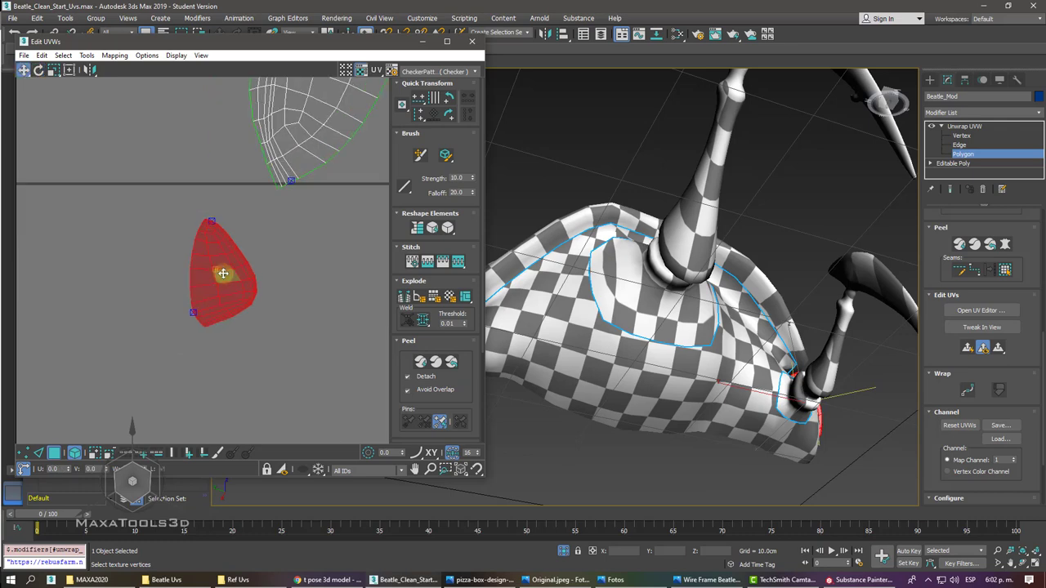
pyautogui.moveTo(223, 274); pyautogui.dragTo(273, 290)
pyautogui.click(212, 200)
pyautogui.scroll(-3, 213, 200)
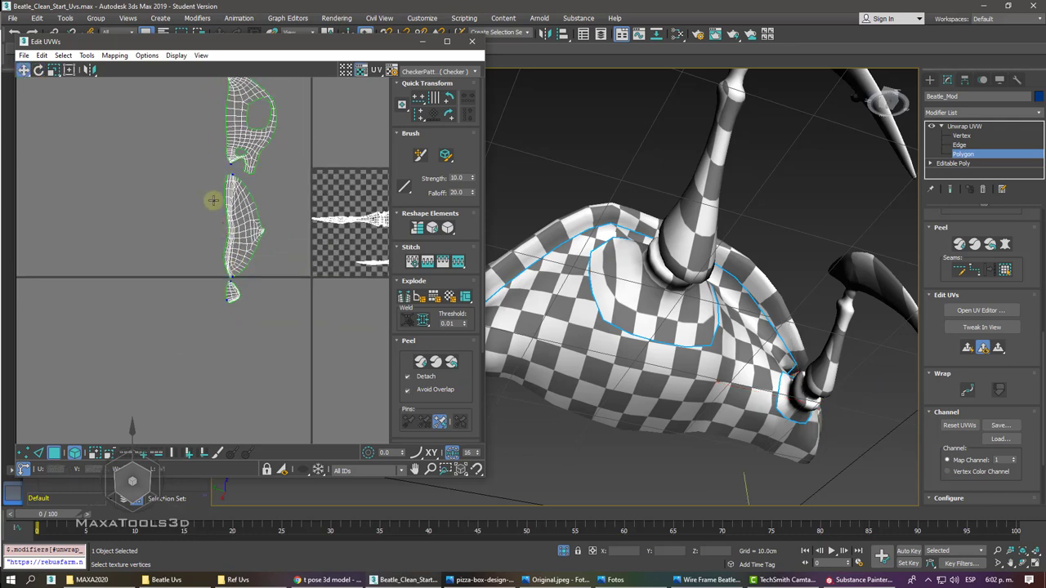
pyautogui.moveTo(180, 112); pyautogui.dragTo(255, 374)
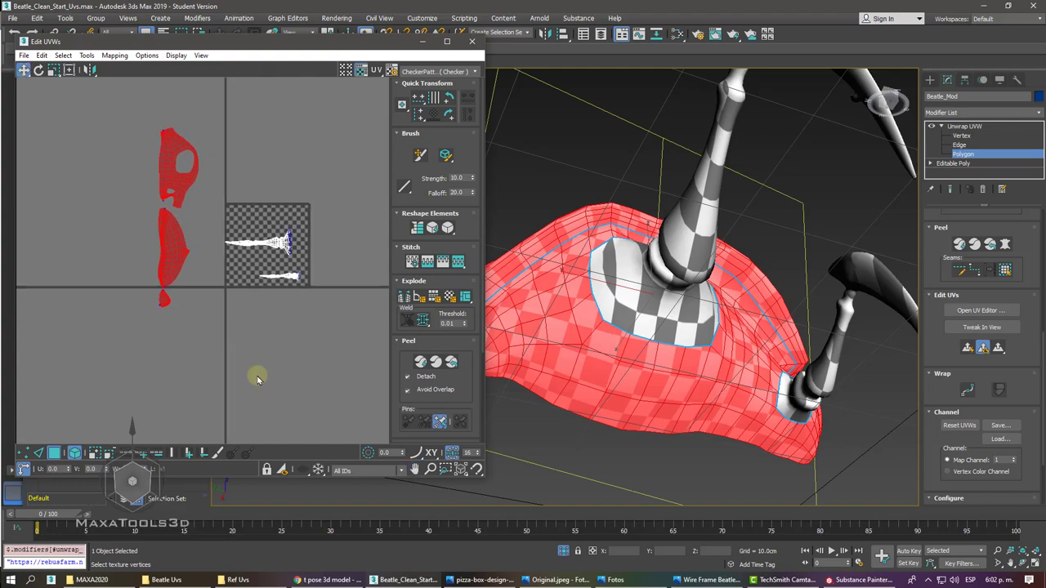
pyautogui.scroll(3, 256, 378)
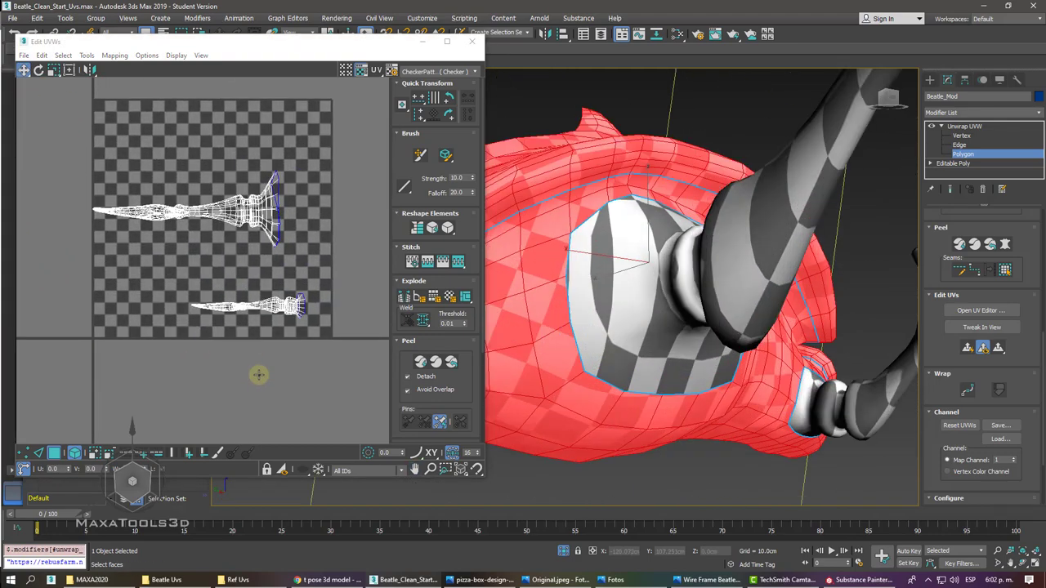
# - At Edge level with wireframe shown, select the edge loop around the leg joint
pyautogui.click(962, 145)
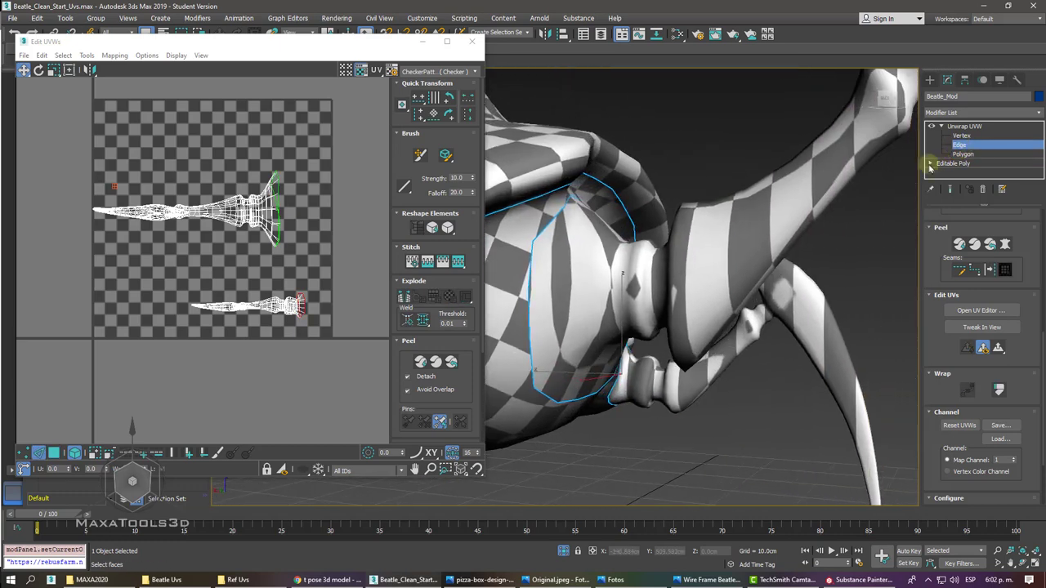
pyautogui.keyDown('alt'); pyautogui.moveTo(654, 299); pyautogui.dragTo(598, 322, button='middle'); pyautogui.keyUp('alt')
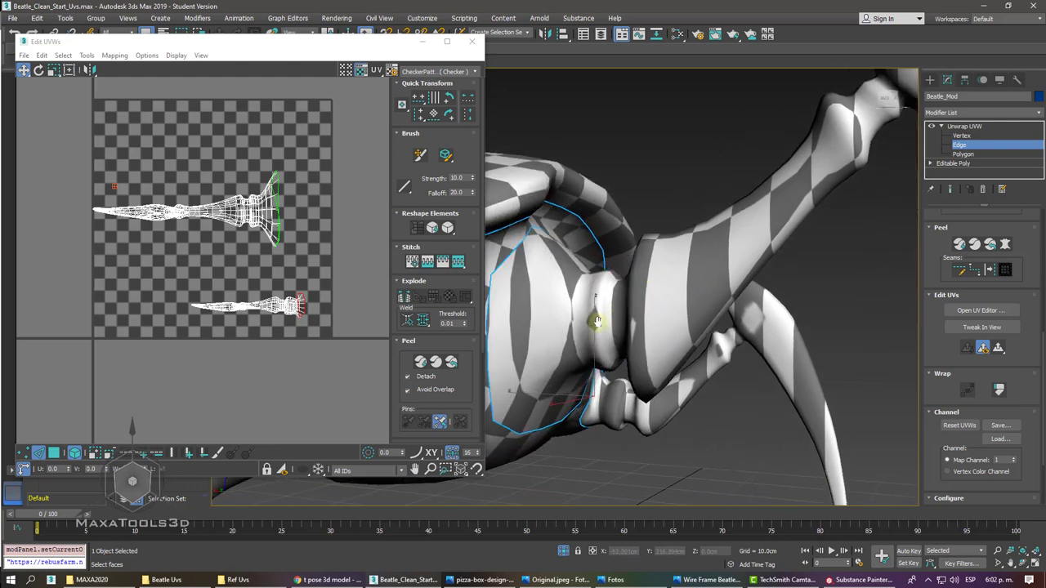
pyautogui.moveTo(597, 322)
pyautogui.keyDown('alt'); pyautogui.mouseDown(button='middle')
pyautogui.moveTo(738, 287)
pyautogui.moveTo(727, 317)
pyautogui.mouseUp(button='middle'); pyautogui.keyUp('alt')
pyautogui.scroll(5, 599, 323)
pyautogui.press('F4')
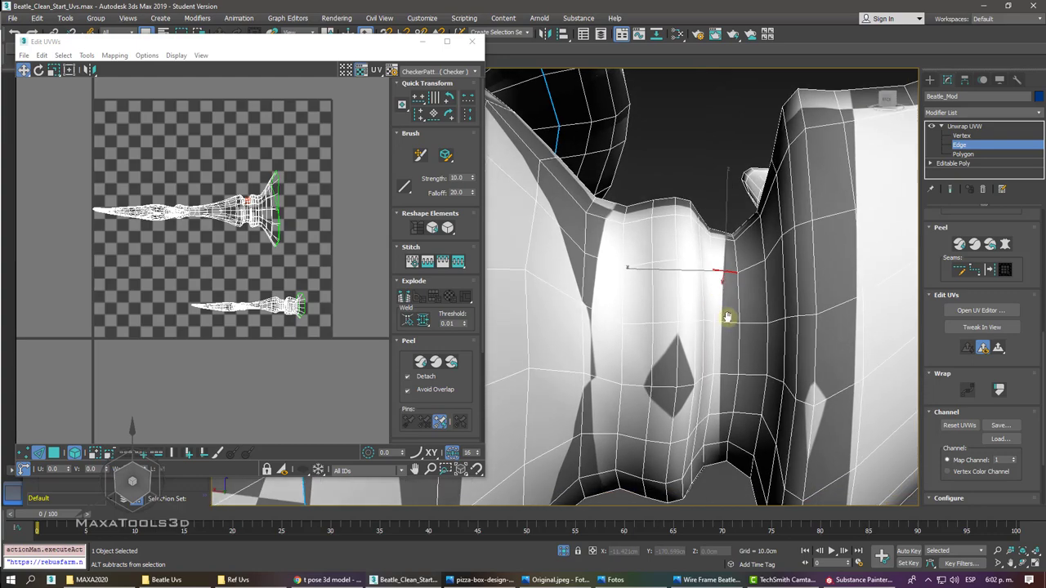
pyautogui.moveTo(727, 317)
pyautogui.keyDown('alt'); pyautogui.mouseDown(button='middle')
pyautogui.moveTo(761, 289)
pyautogui.moveTo(737, 364)
pyautogui.mouseUp(button='middle'); pyautogui.keyUp('alt')
pyautogui.doubleClick(759, 291)
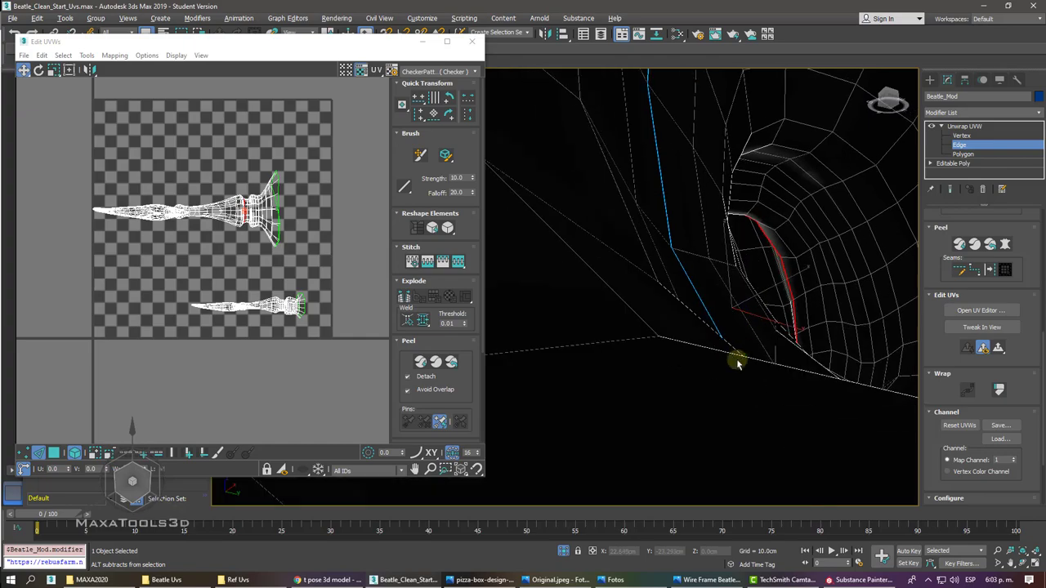
pyautogui.scroll(-3, 736, 364)
pyautogui.scroll(3, 736, 365)
pyautogui.scroll(-3, 736, 365)
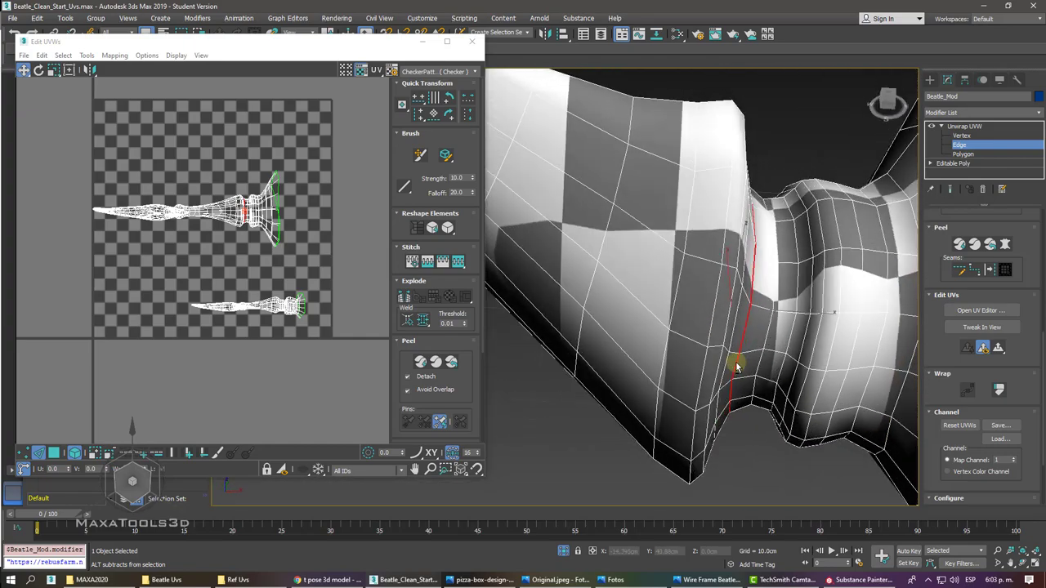
pyautogui.scroll(3, 736, 368)
pyautogui.scroll(2, 734, 362)
pyautogui.scroll(-4, 738, 367)
pyautogui.keyDown('alt'); pyautogui.moveTo(738, 367); pyautogui.dragTo(607, 327, button='middle'); pyautogui.keyUp('alt')
pyautogui.scroll(-3, 607, 327)
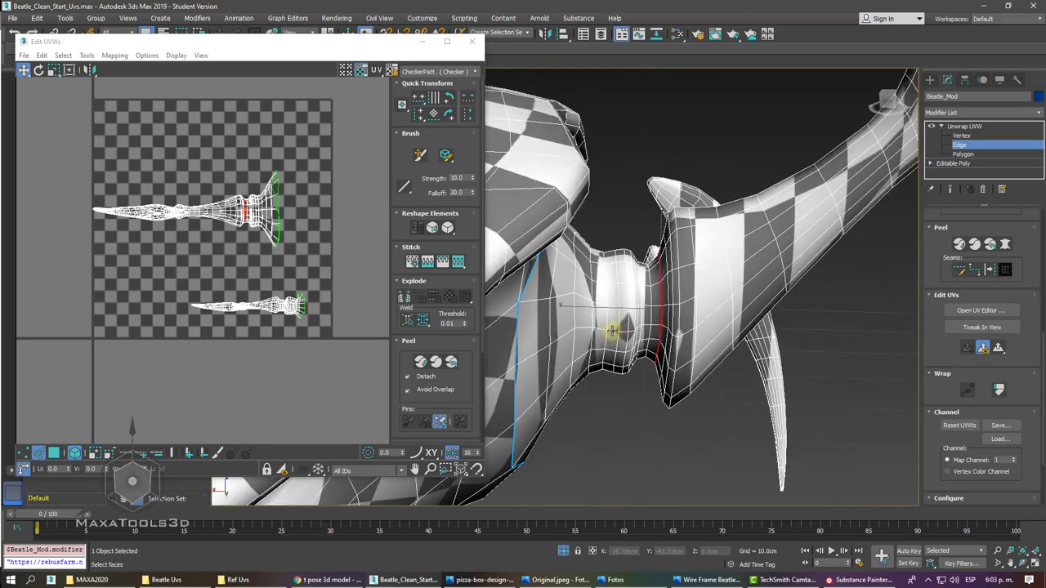
# - Start a Point-to-Point seam and place its next point along the leg
pyautogui.click(989, 268)
pyautogui.keyDown('alt'); pyautogui.moveTo(736, 343); pyautogui.dragTo(691, 335, button='middle'); pyautogui.keyUp('alt')
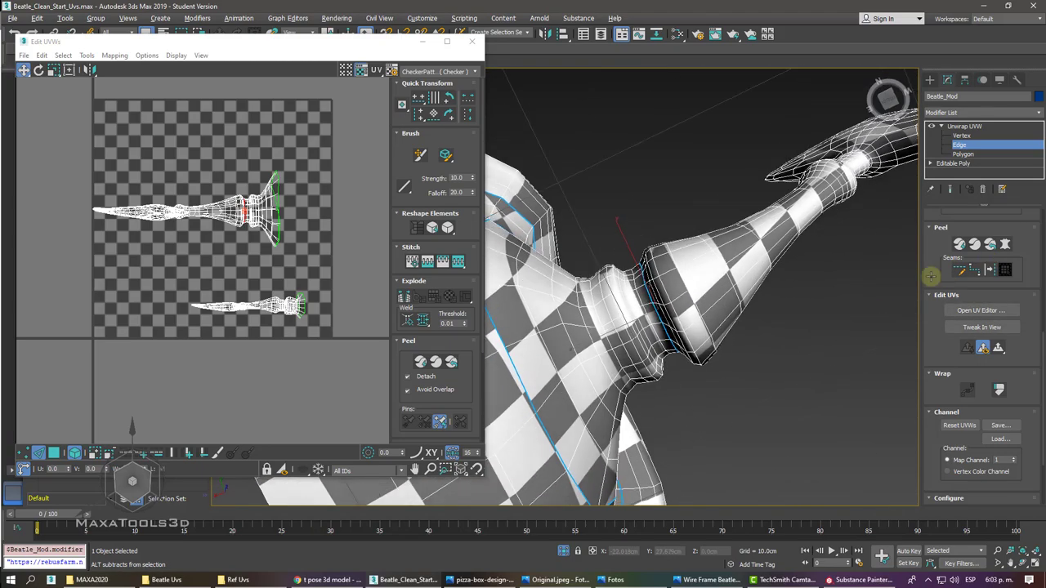
pyautogui.scroll(3, 666, 349)
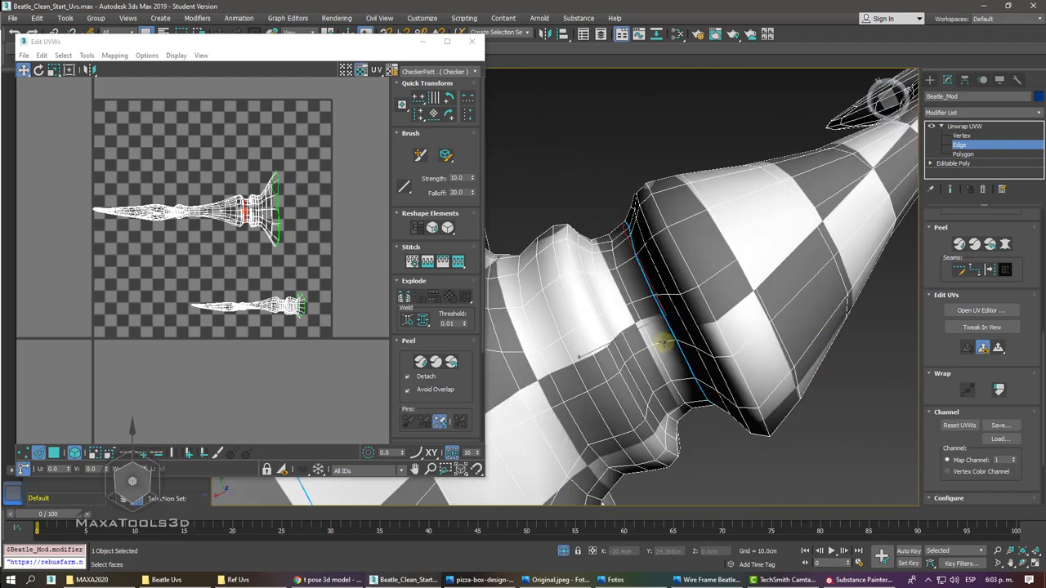
pyautogui.click(663, 342)
# - Orbit and zoom the viewport to frame the end cap of the claw tip
pyautogui.scroll(-4, 658, 335)
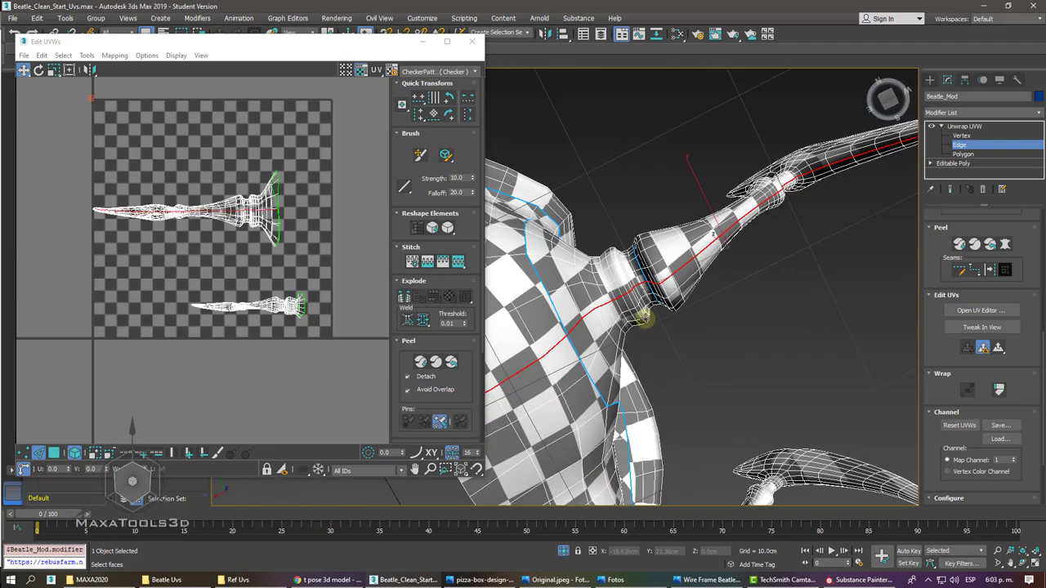
pyautogui.keyDown('alt'); pyautogui.moveTo(642, 316); pyautogui.dragTo(644, 320, button='middle'); pyautogui.keyUp('alt')
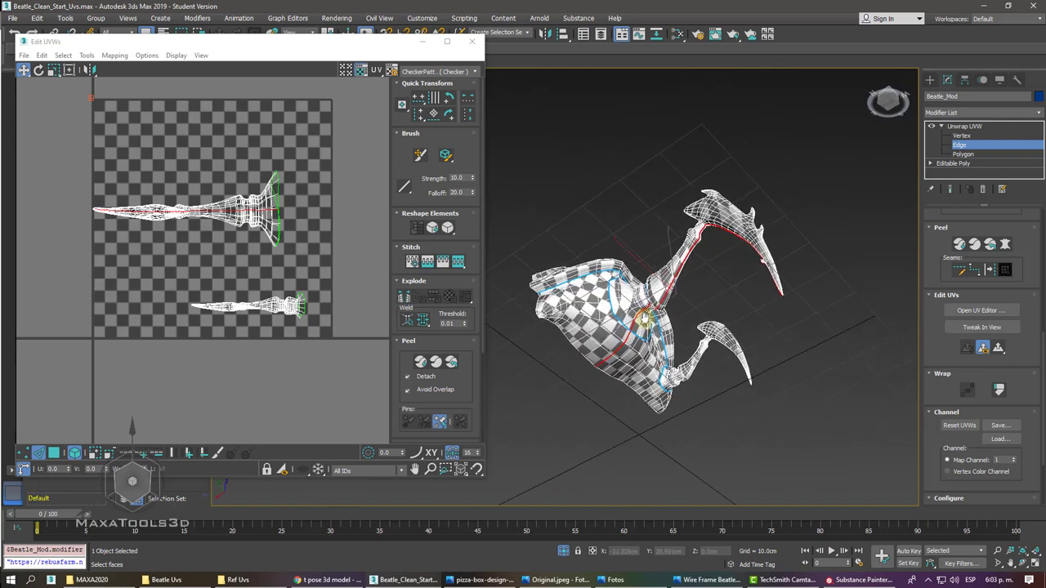
pyautogui.scroll(5, 644, 320)
pyautogui.scroll(2, 644, 320)
pyautogui.scroll(3, 644, 319)
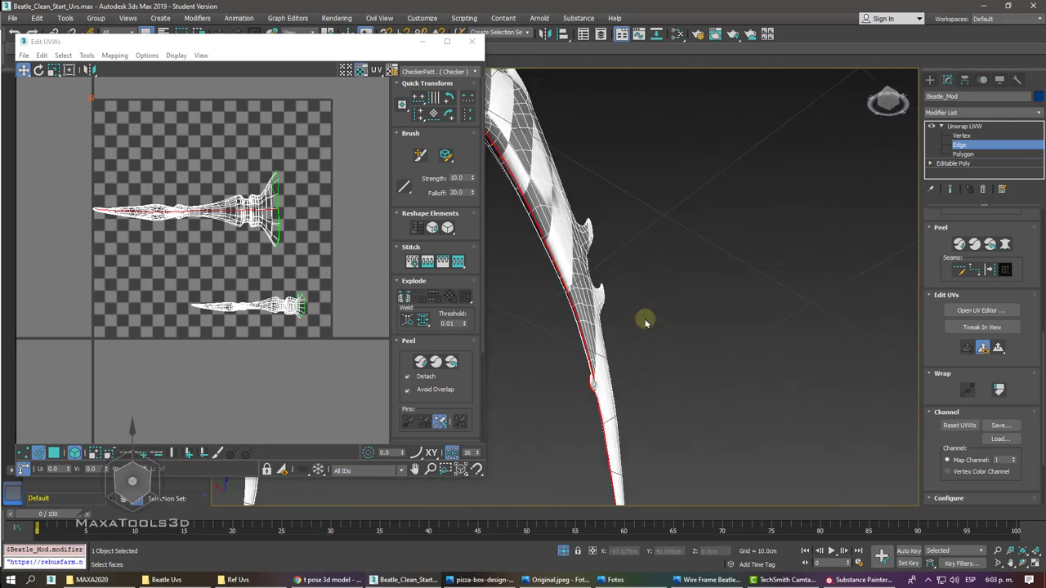
pyautogui.scroll(3, 645, 321)
pyautogui.scroll(2, 646, 323)
pyautogui.scroll(-3, 645, 322)
pyautogui.keyDown('alt'); pyautogui.moveTo(642, 322); pyautogui.dragTo(668, 343, button='middle'); pyautogui.keyUp('alt')
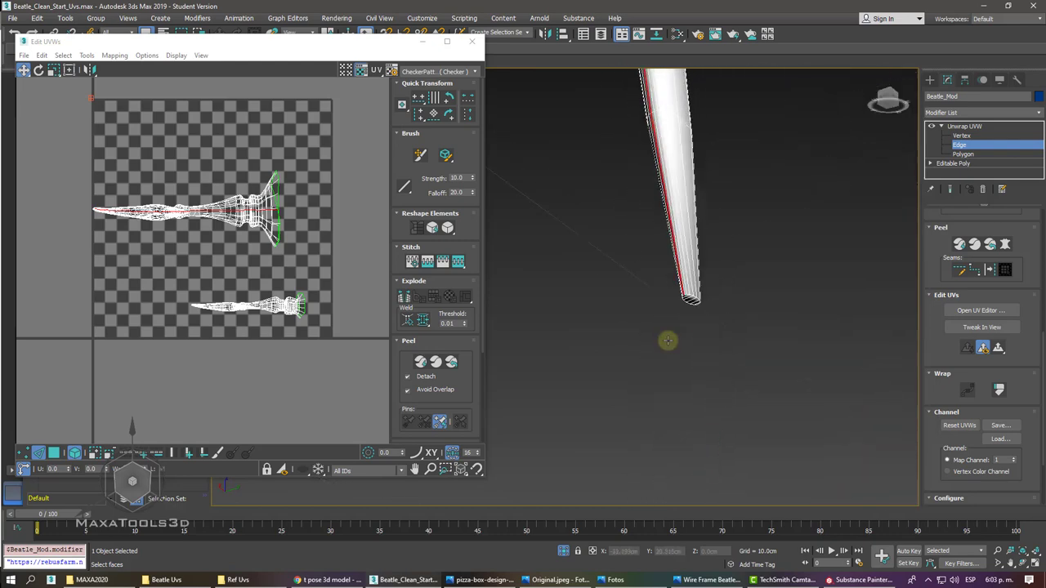
pyautogui.scroll(2, 668, 343)
pyautogui.scroll(3, 663, 303)
pyautogui.scroll(-5, 652, 277)
pyautogui.keyDown('alt'); pyautogui.moveTo(649, 269); pyautogui.dragTo(652, 271, button='middle'); pyautogui.keyUp('alt')
pyautogui.scroll(1, 652, 271)
pyautogui.scroll(2, 651, 271)
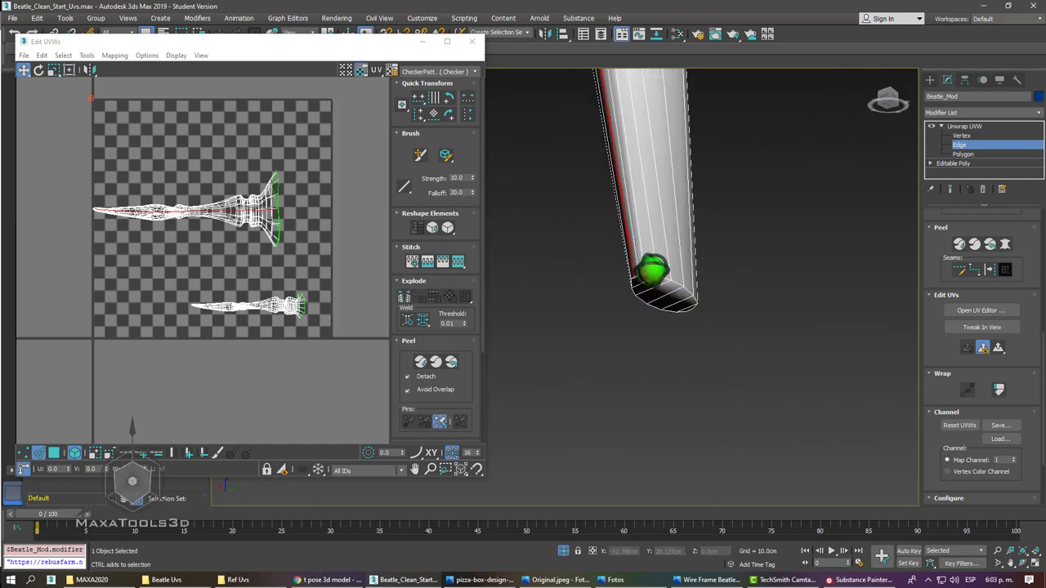
pyautogui.scroll(3, 651, 272)
pyautogui.scroll(2, 652, 272)
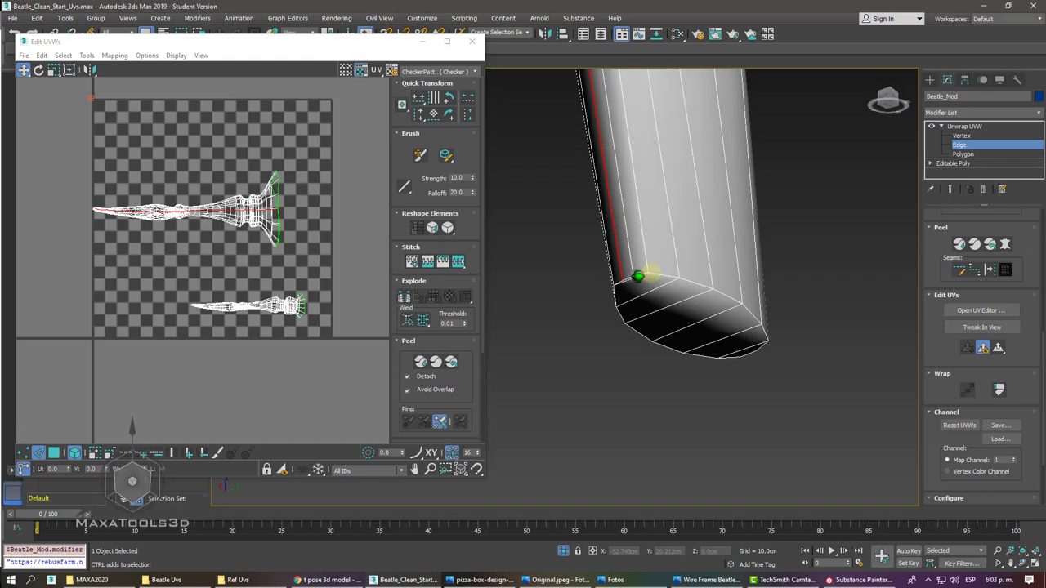
pyautogui.keyDown('alt'); pyautogui.moveTo(652, 272); pyautogui.dragTo(650, 271, button='middle'); pyautogui.keyUp('alt')
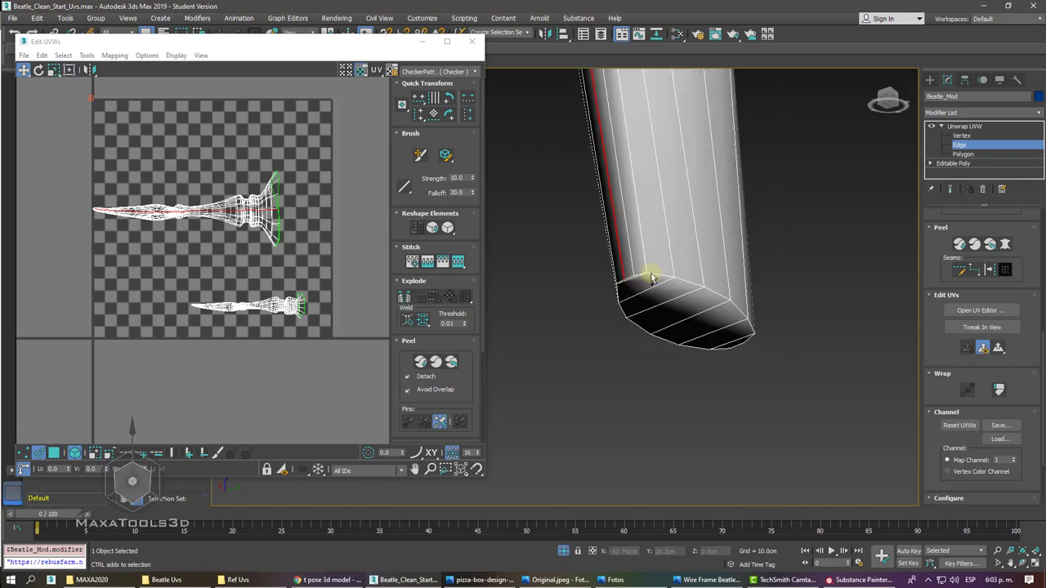
# - Zoom in closer on the claw tip with the Zoom tool, then close the Edit UVWs window
pyautogui.click(997, 549)
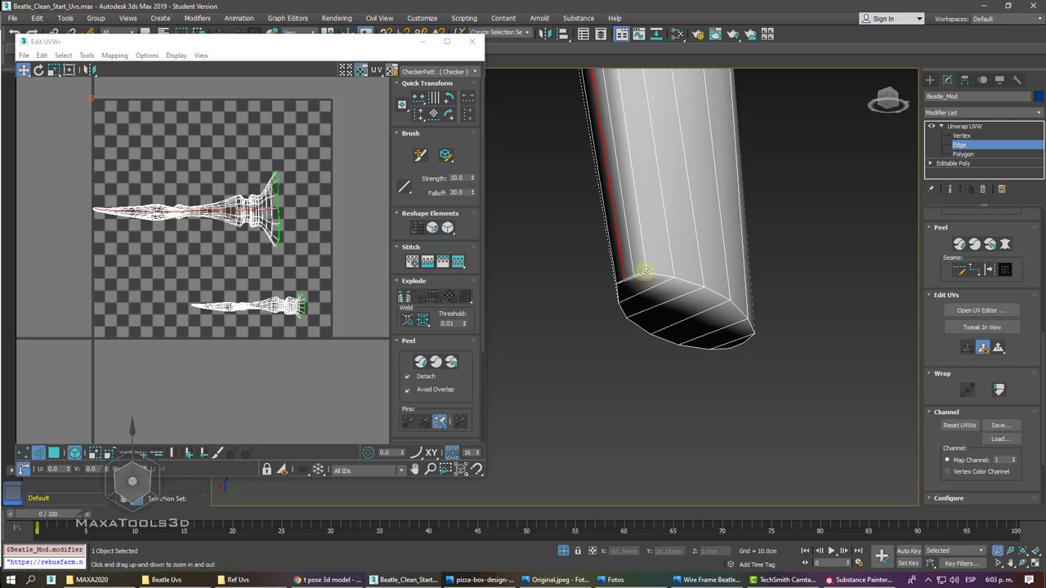
pyautogui.scroll(1, 645, 270)
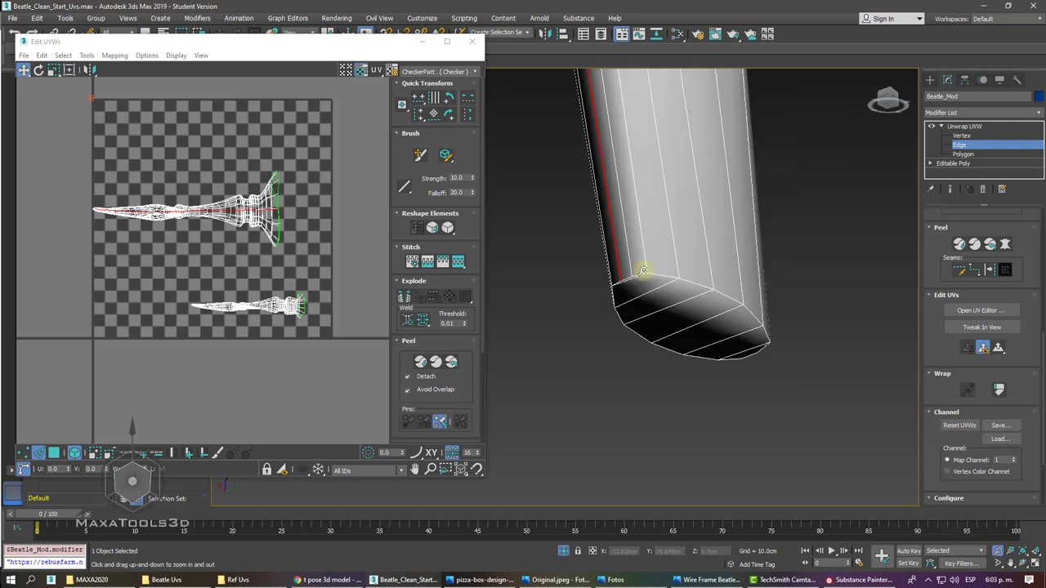
pyautogui.rightClick(711, 281)
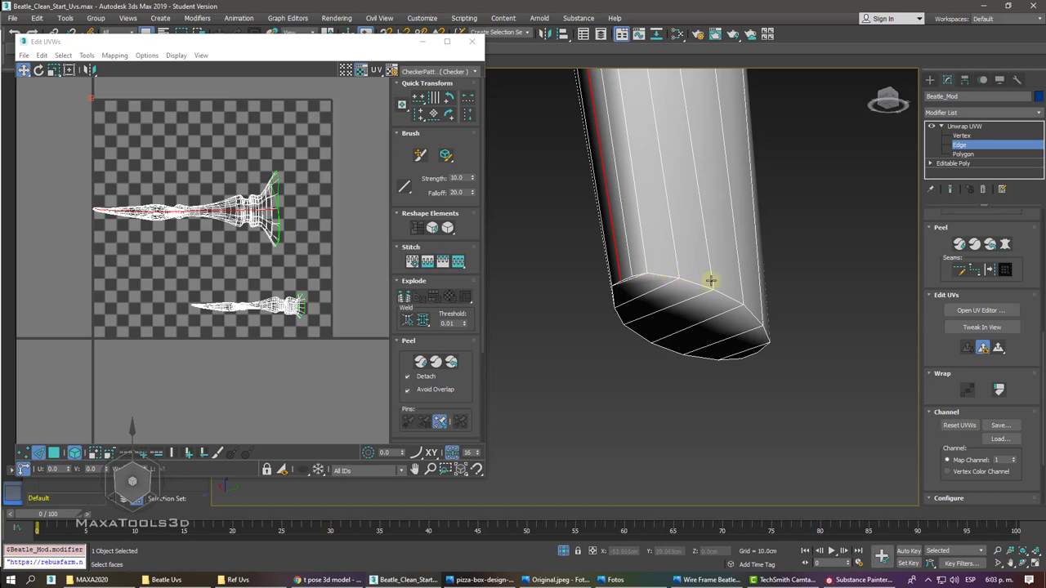
pyautogui.click(998, 550)
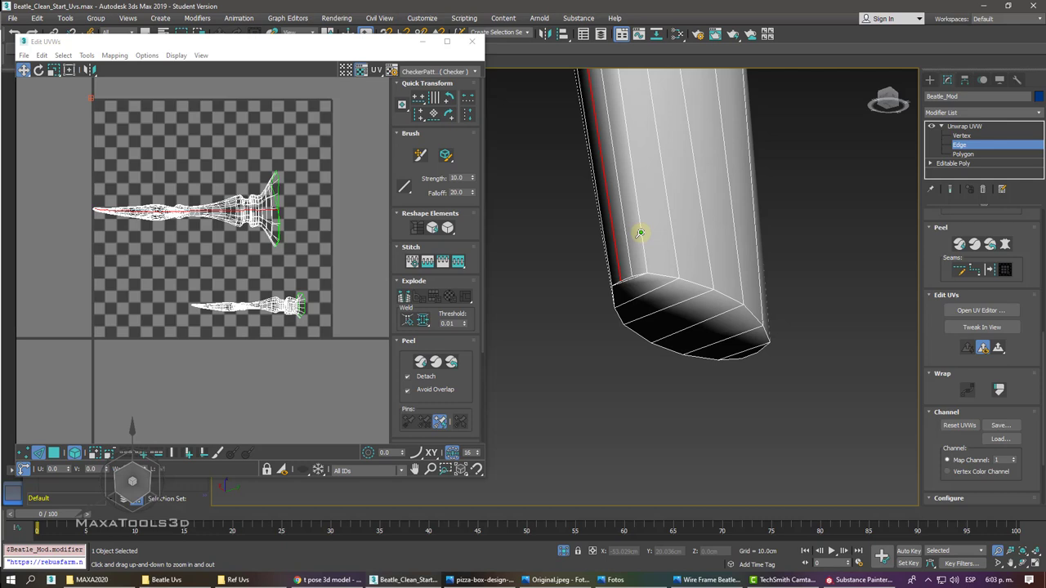
pyautogui.scroll(3, 638, 232)
pyautogui.scroll(-3, 638, 232)
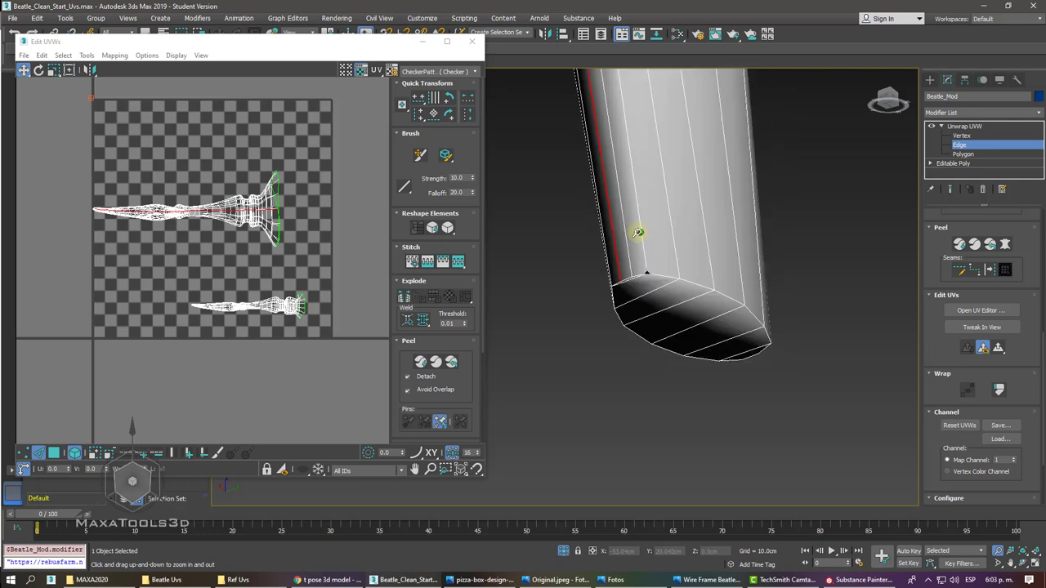
pyautogui.moveTo(639, 232); pyautogui.dragTo(646, 270)
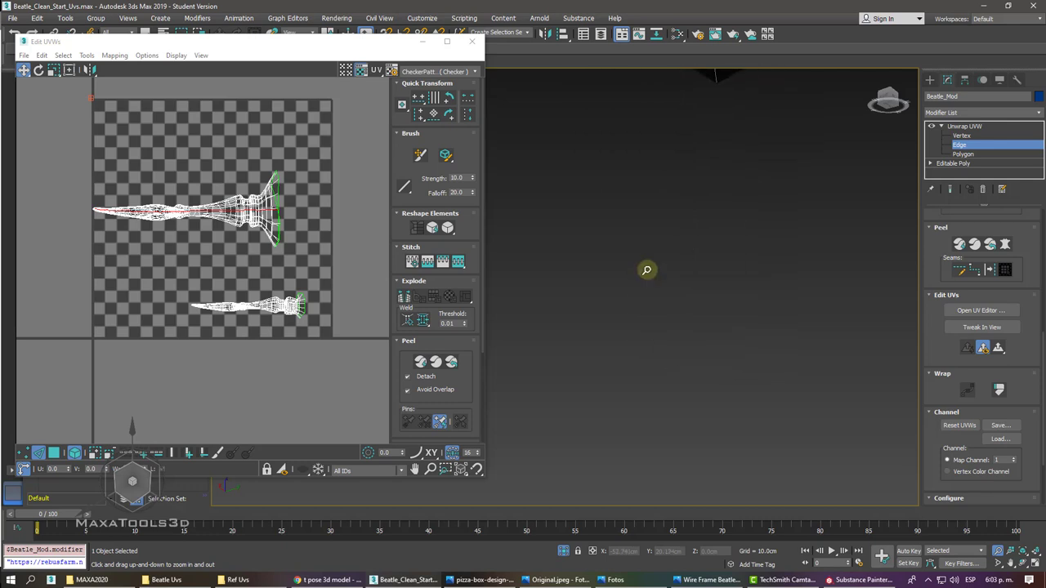
pyautogui.scroll(-2, 646, 270)
pyautogui.scroll(2, 638, 270)
pyautogui.scroll(-1, 638, 271)
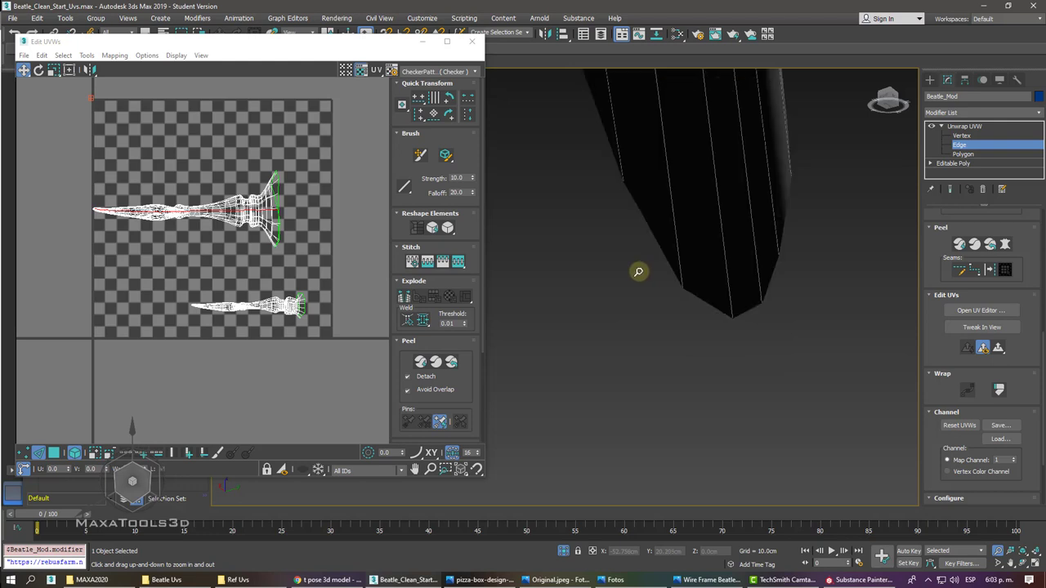
pyautogui.scroll(1, 635, 272)
pyautogui.moveTo(634, 272); pyautogui.dragTo(642, 273)
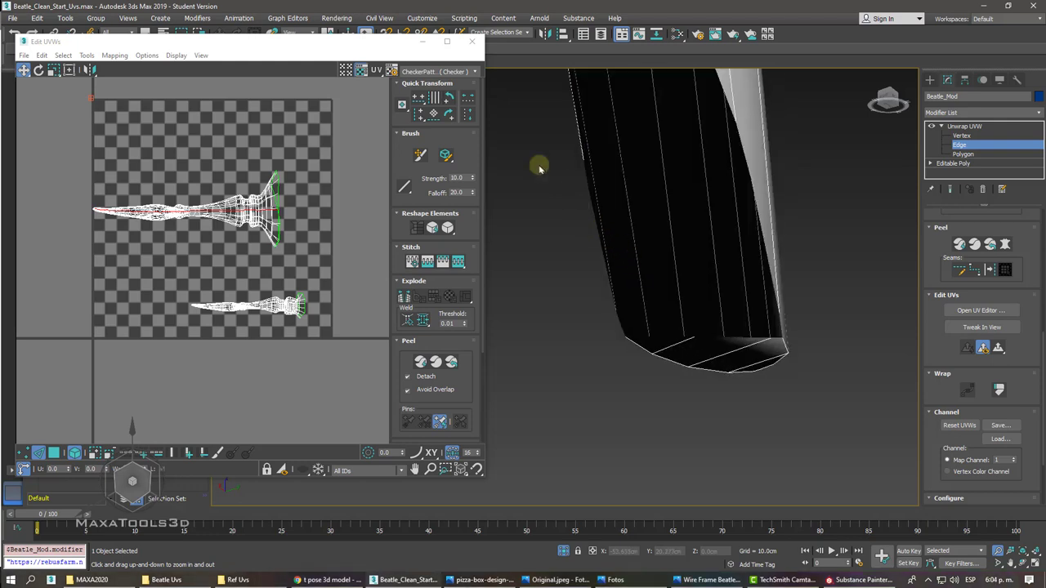
pyautogui.click(422, 42)
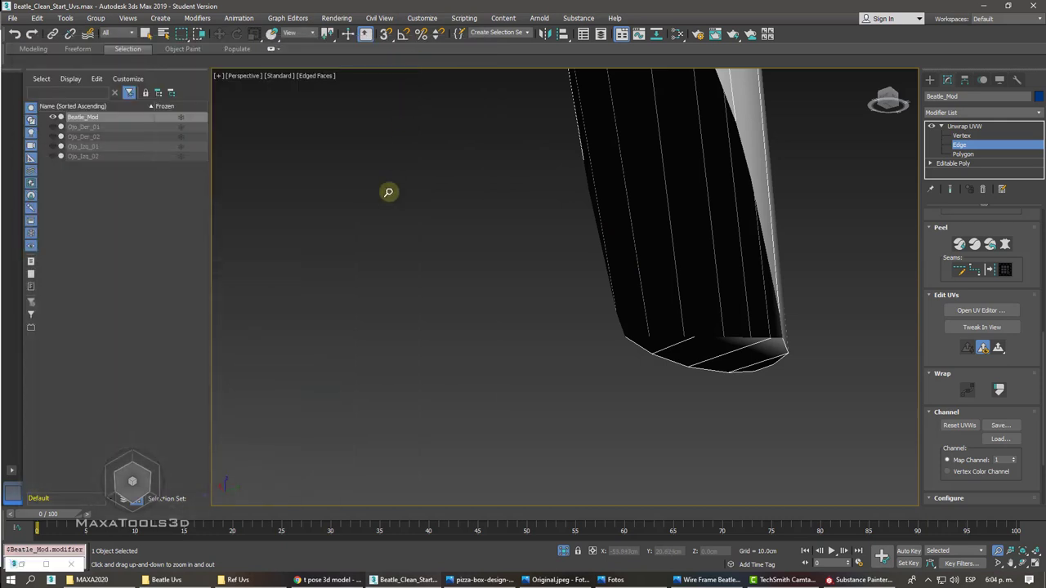
# - Turn on Viewport Clipping and adjust the clip range so the claw end displays fully
pyautogui.click(218, 76)
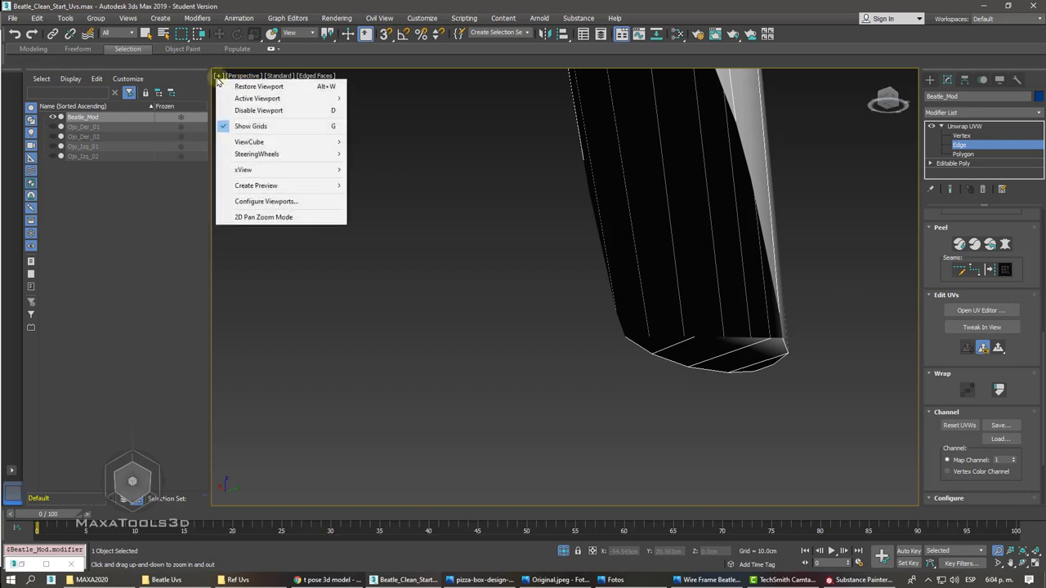
pyautogui.click(244, 76)
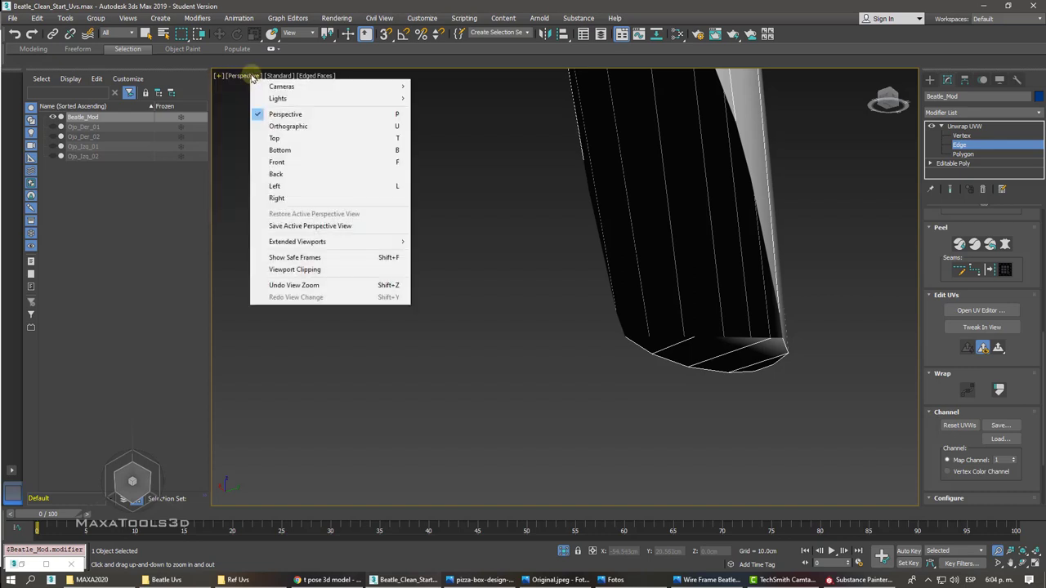
pyautogui.click(288, 271)
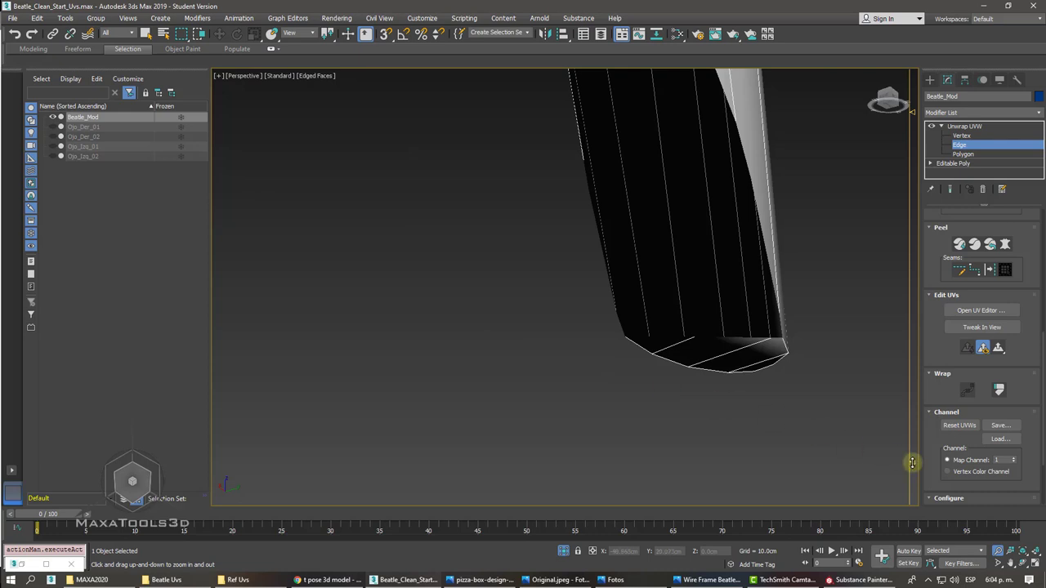
pyautogui.moveTo(912, 461); pyautogui.dragTo(912, 468)
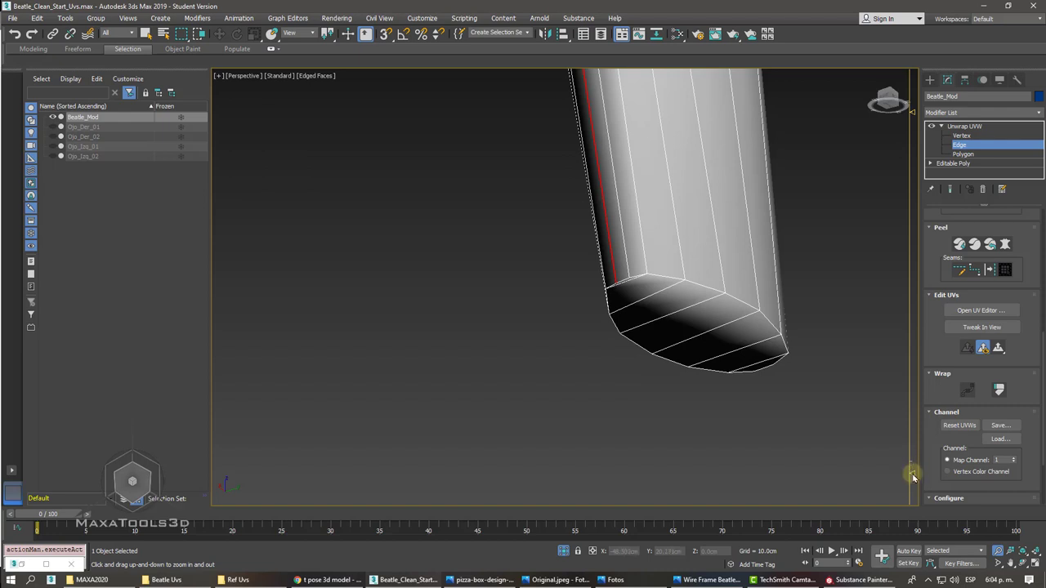
pyautogui.scroll(3, 687, 293)
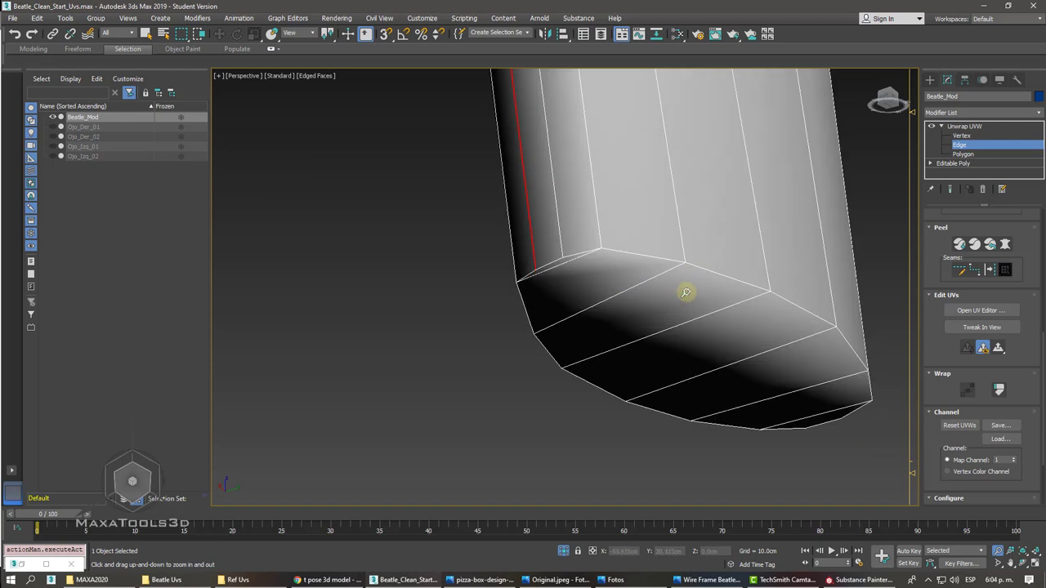
pyautogui.press('Escape')
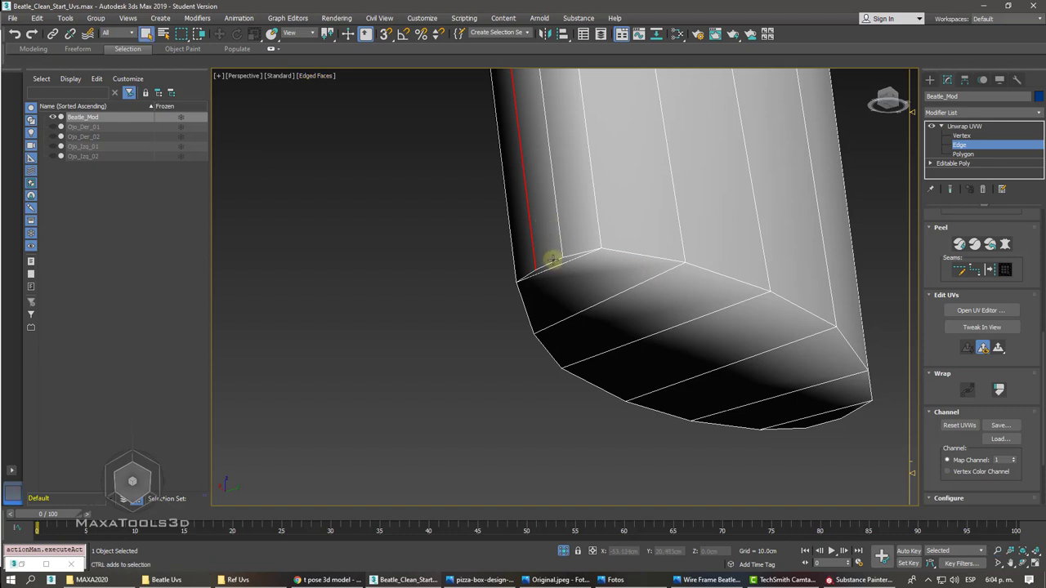
# - Select the upper and lower edge loops around the claw tip's end-cap rim, minus the short corner edge
pyautogui.keyDown('ctrl'); pyautogui.click(564, 254); pyautogui.keyUp('ctrl')
pyautogui.keyDown('ctrl'); pyautogui.click(619, 251); pyautogui.keyUp('ctrl')
pyautogui.keyDown('ctrl'); pyautogui.doubleClick(618, 251); pyautogui.keyUp('ctrl')
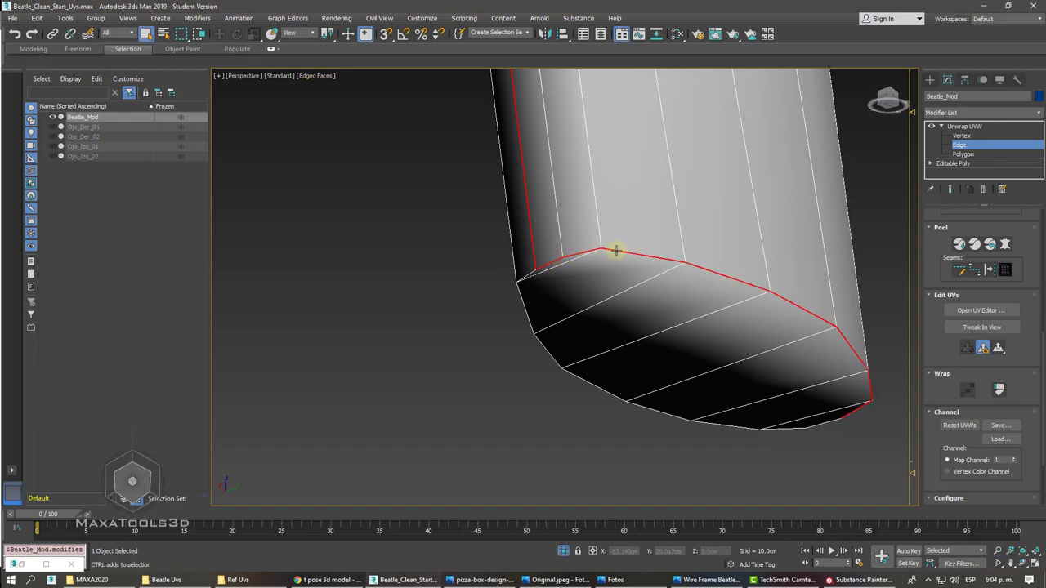
pyautogui.keyDown('alt'); pyautogui.click(531, 274); pyautogui.keyUp('alt')
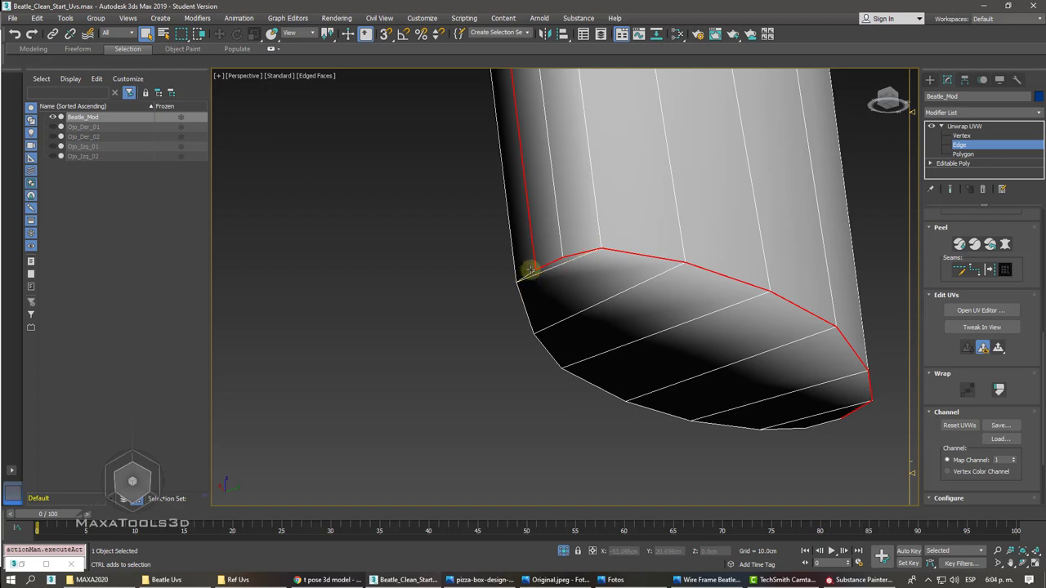
pyautogui.keyDown('ctrl'); pyautogui.doubleClick(527, 315); pyautogui.keyUp('ctrl')
pyautogui.keyDown('alt'); pyautogui.moveTo(528, 315); pyautogui.dragTo(724, 368, button='middle'); pyautogui.keyUp('alt')
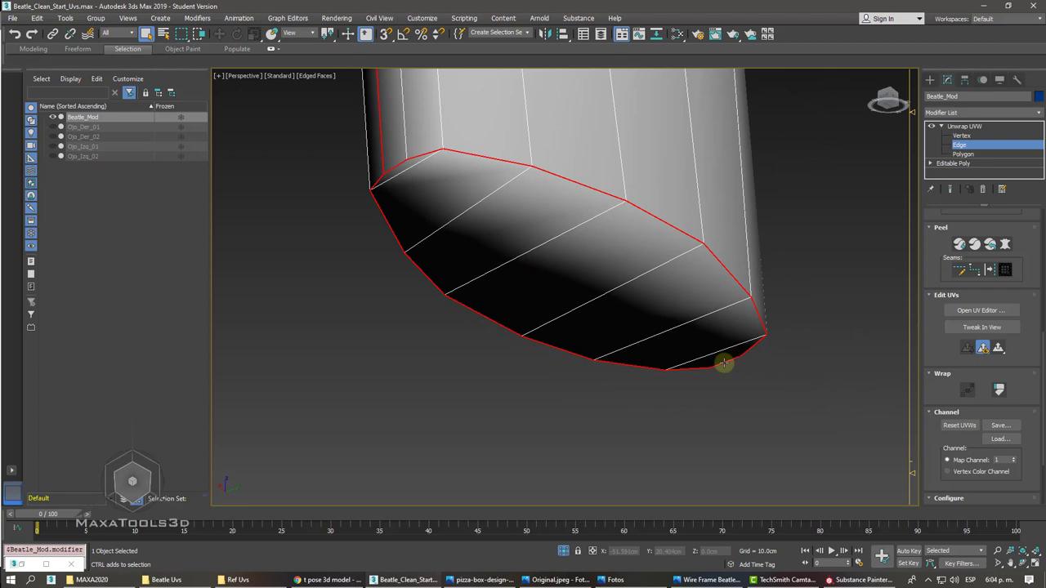
pyautogui.scroll(-5, 588, 315)
pyautogui.scroll(-5, 562, 307)
# - Orbit and zoom around the beetle to view the leg and claw from the side
pyautogui.scroll(-5, 562, 307)
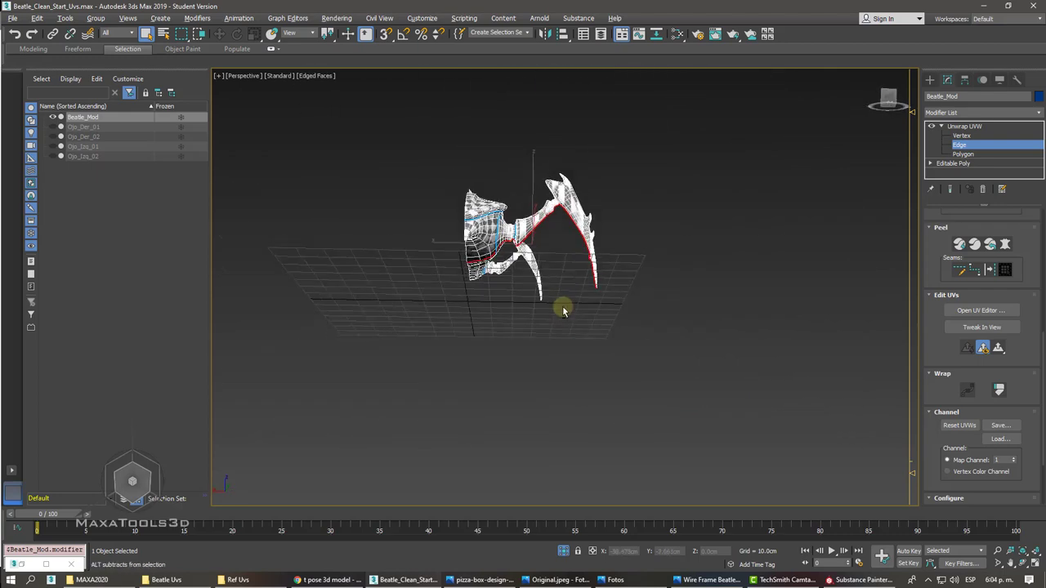
pyautogui.keyDown('alt'); pyautogui.moveTo(562, 307); pyautogui.dragTo(562, 307, button='middle'); pyautogui.keyUp('alt')
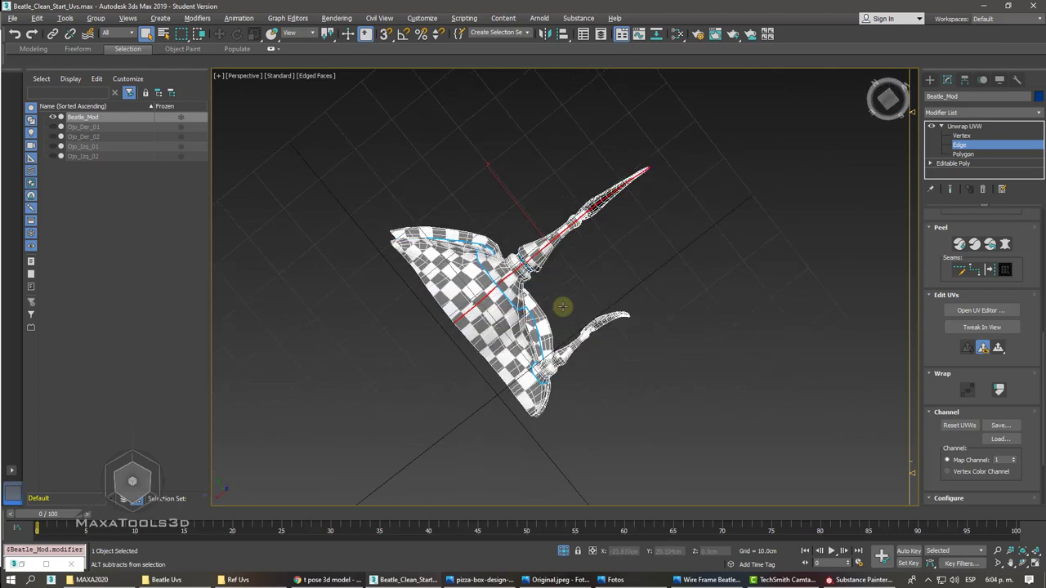
pyautogui.scroll(5, 562, 307)
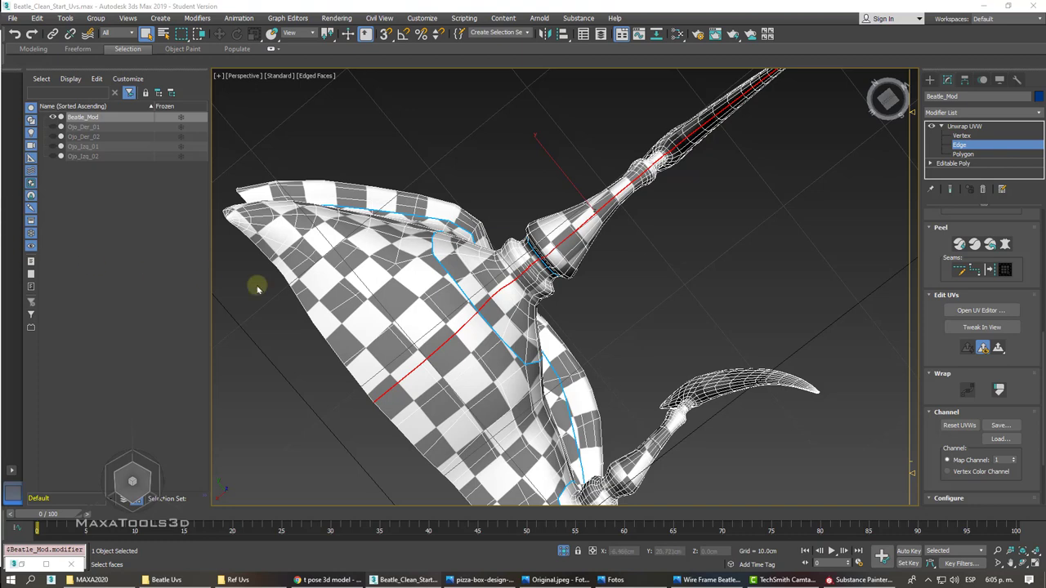
pyautogui.scroll(-2, 465, 318)
pyautogui.scroll(-1, 465, 317)
pyautogui.scroll(-4, 466, 317)
pyautogui.keyDown('alt'); pyautogui.moveTo(465, 317); pyautogui.dragTo(468, 389, button='middle'); pyautogui.keyUp('alt')
pyautogui.scroll(2, 469, 389)
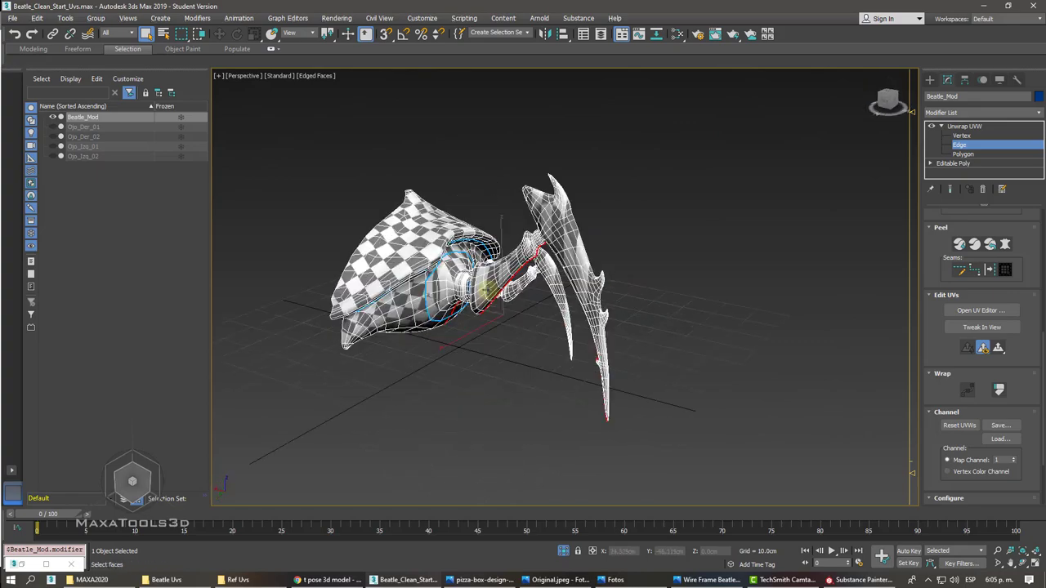
pyautogui.scroll(2, 474, 359)
pyautogui.scroll(3, 480, 327)
pyautogui.scroll(3, 486, 291)
pyautogui.keyDown('alt'); pyautogui.moveTo(486, 290); pyautogui.dragTo(486, 290, button='middle'); pyautogui.keyUp('alt')
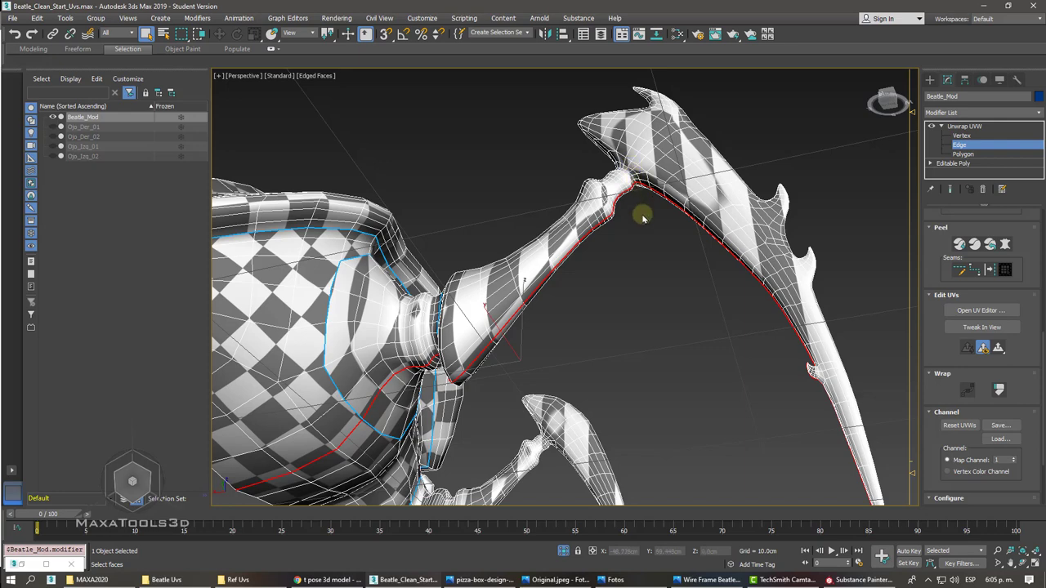
pyautogui.keyDown('alt'); pyautogui.moveTo(644, 218); pyautogui.dragTo(576, 245, button='middle'); pyautogui.keyUp('alt')
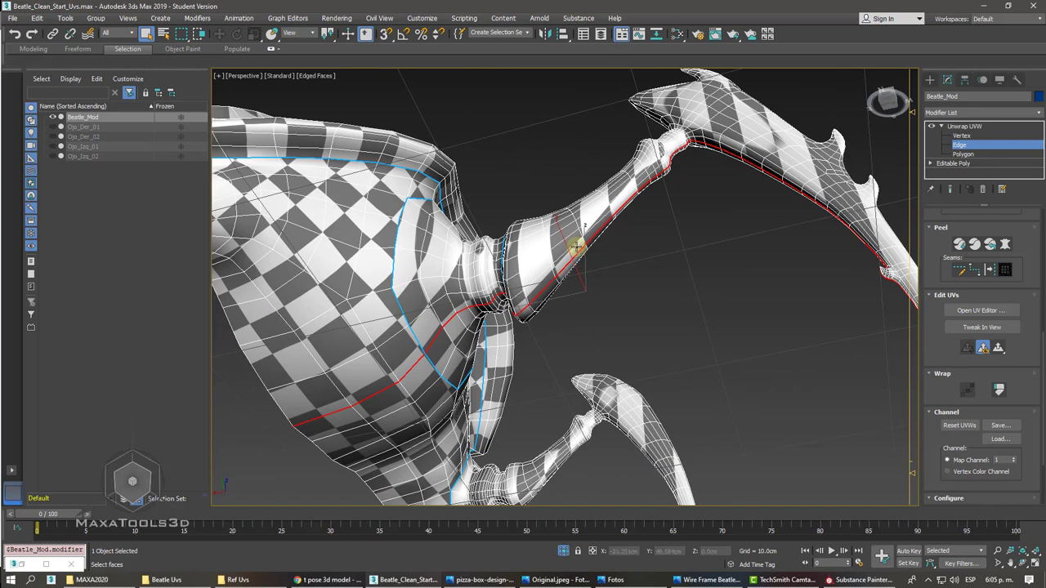
pyautogui.keyDown('alt'); pyautogui.moveTo(573, 240); pyautogui.dragTo(502, 289, button='middle'); pyautogui.keyUp('alt')
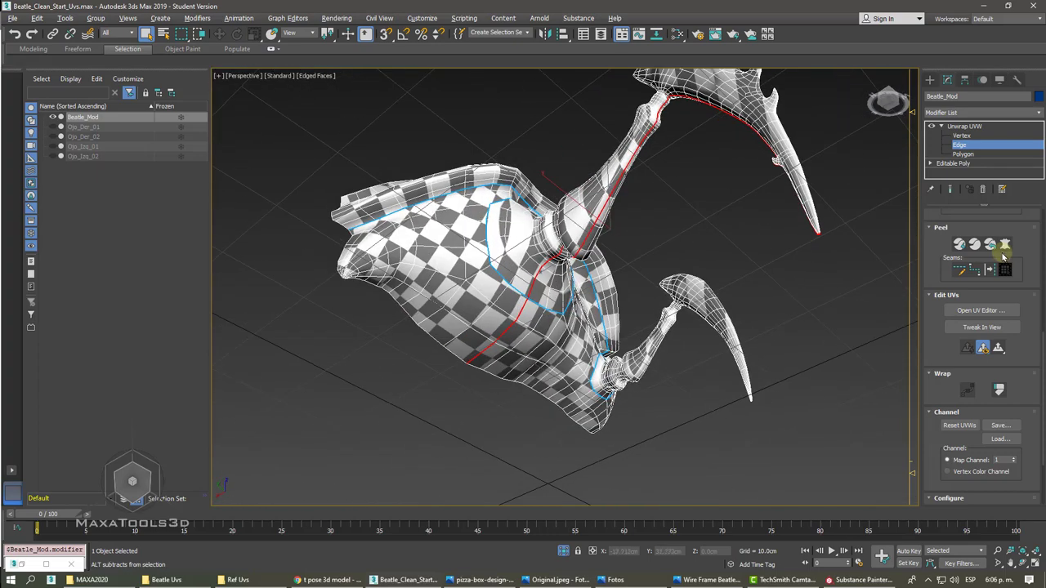
# - Trim stray edges from the leg-to-claw edge path and convert it into UV seams
pyautogui.keyDown('alt'); pyautogui.moveTo(864, 297); pyautogui.dragTo(572, 396, button='middle'); pyautogui.keyUp('alt')
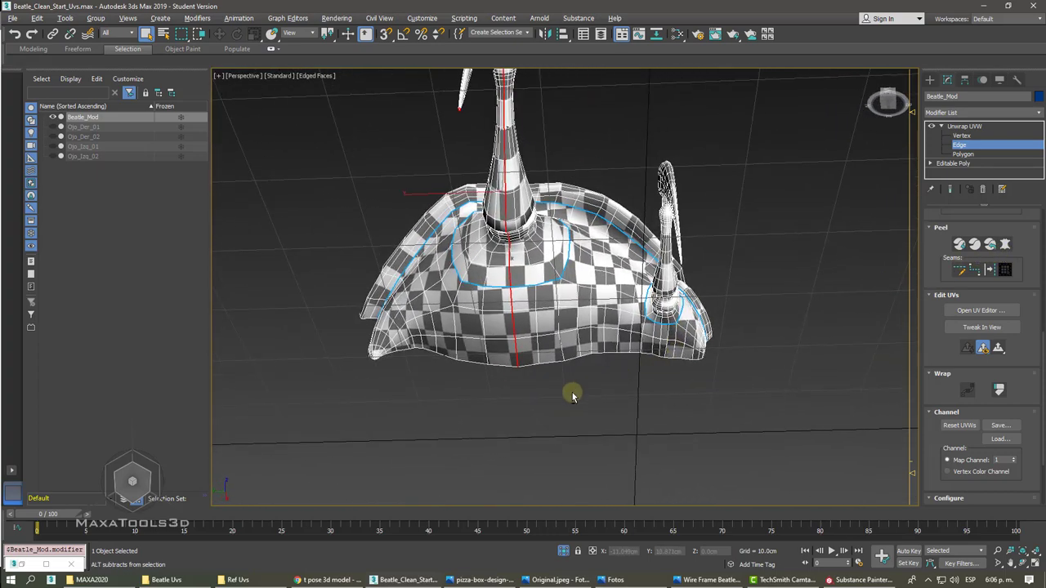
pyautogui.moveTo(571, 391); pyautogui.dragTo(493, 314)
pyautogui.keyDown('alt'); pyautogui.moveTo(483, 310); pyautogui.dragTo(600, 279, button='middle'); pyautogui.keyUp('alt')
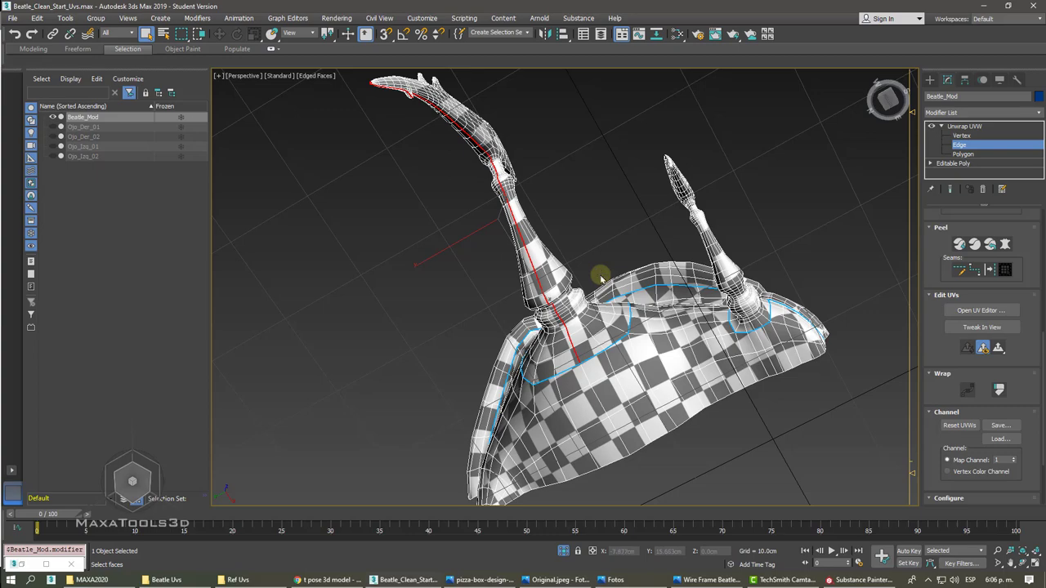
pyautogui.click(989, 270)
pyautogui.keyDown('alt'); pyautogui.moveTo(989, 270); pyautogui.dragTo(989, 266, button='middle'); pyautogui.keyUp('alt')
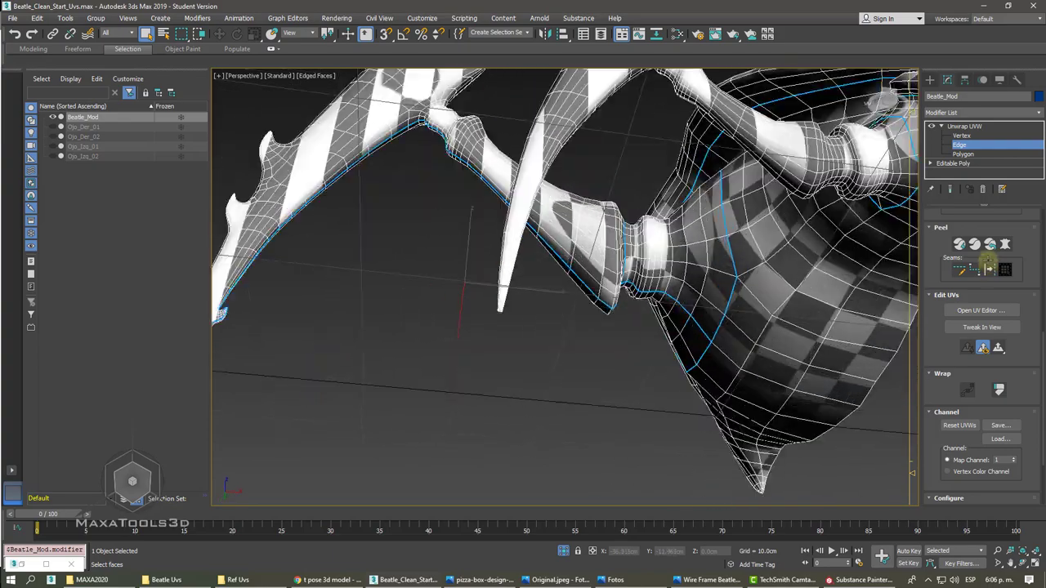
# - Expand a leg-base face to its seam-bounded patch, Quick Peel it in the UV Editor, and move the island right
pyautogui.click(971, 154)
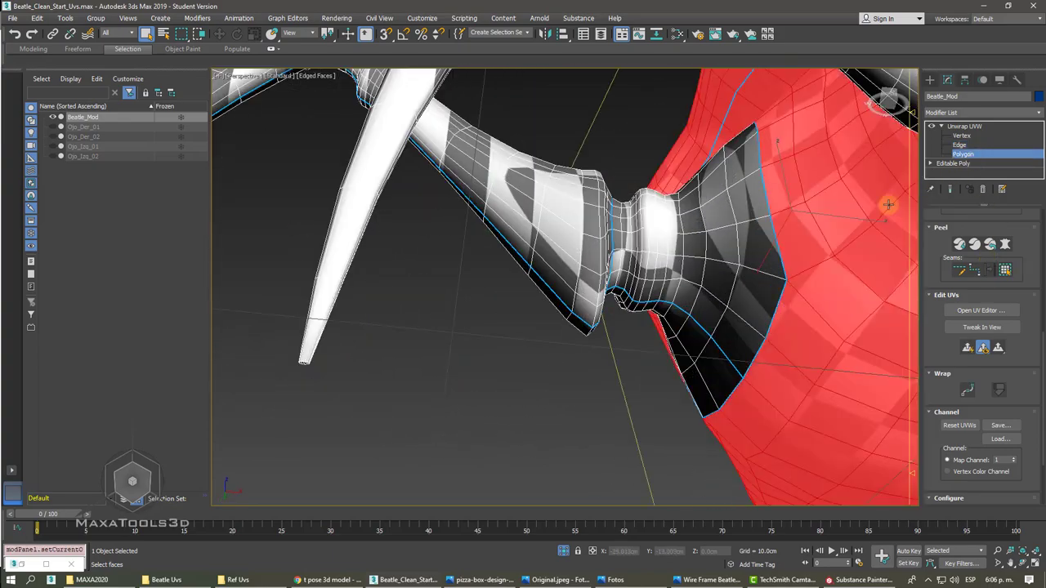
pyautogui.click(738, 282)
pyautogui.click(1005, 268)
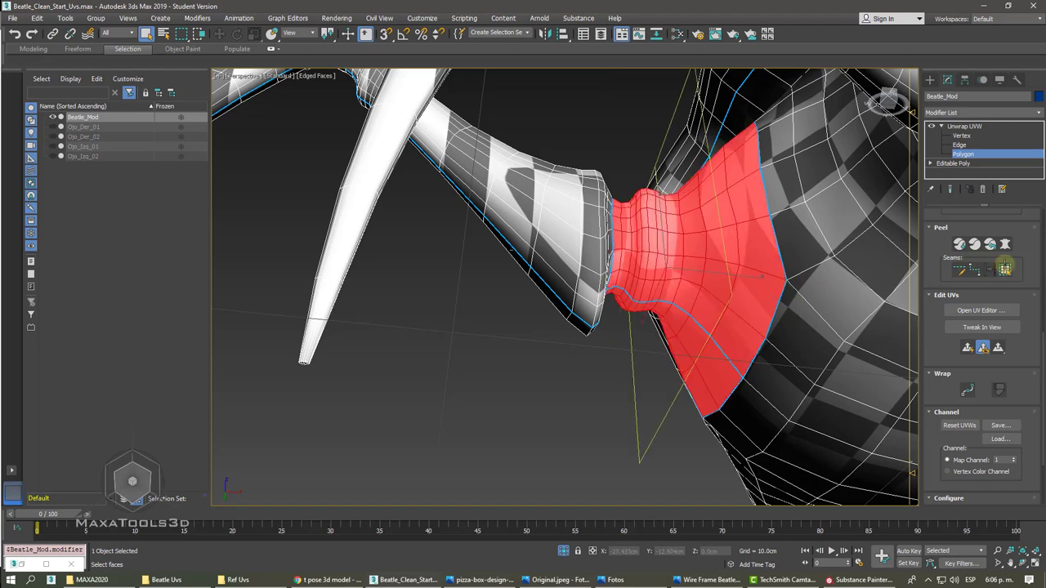
pyautogui.keyDown('alt'); pyautogui.moveTo(564, 286); pyautogui.dragTo(588, 282, button='middle'); pyautogui.keyUp('alt')
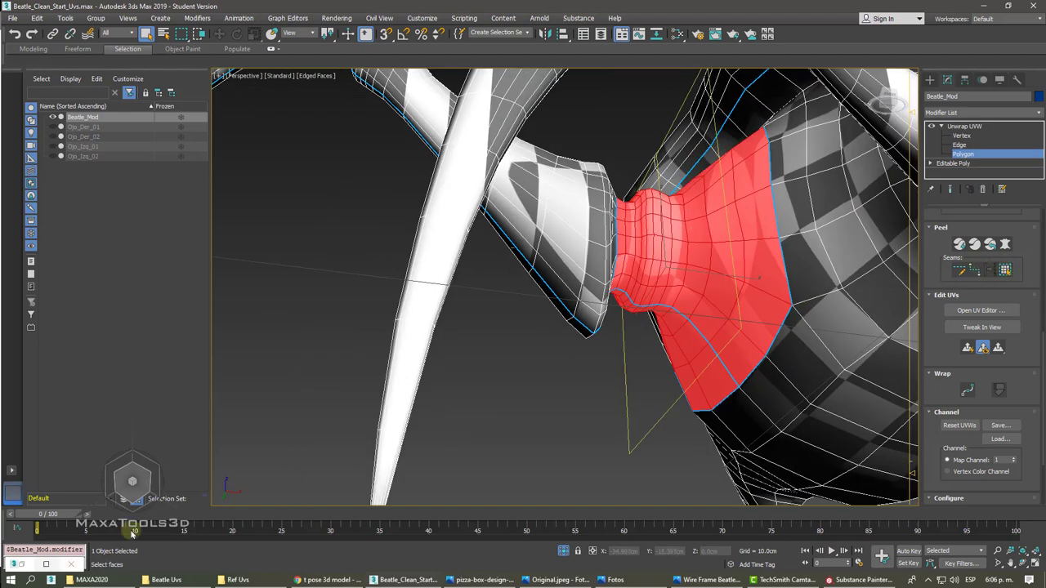
pyautogui.hotkey('ctrl', 'e')
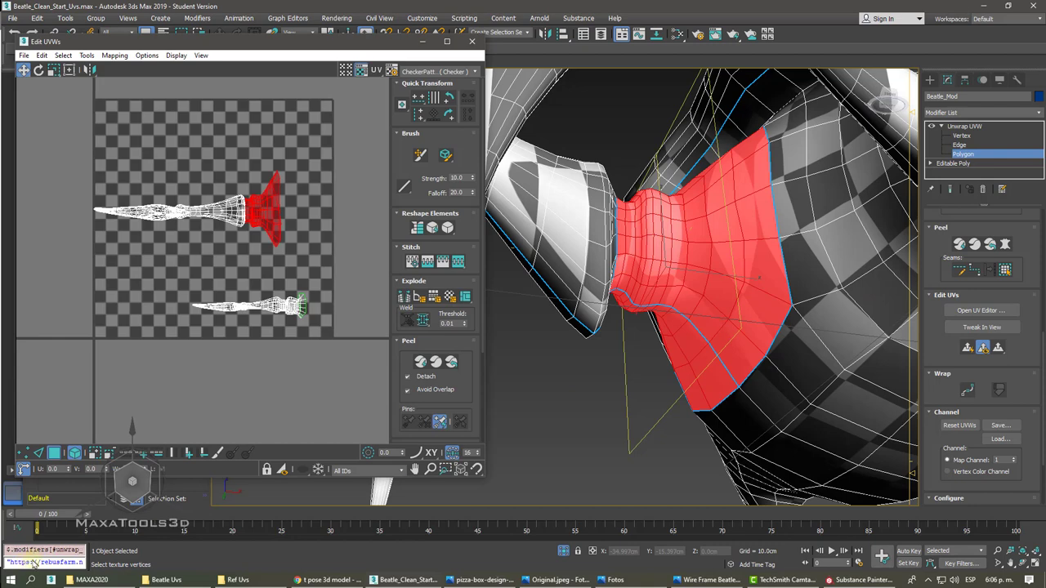
pyautogui.click(960, 243)
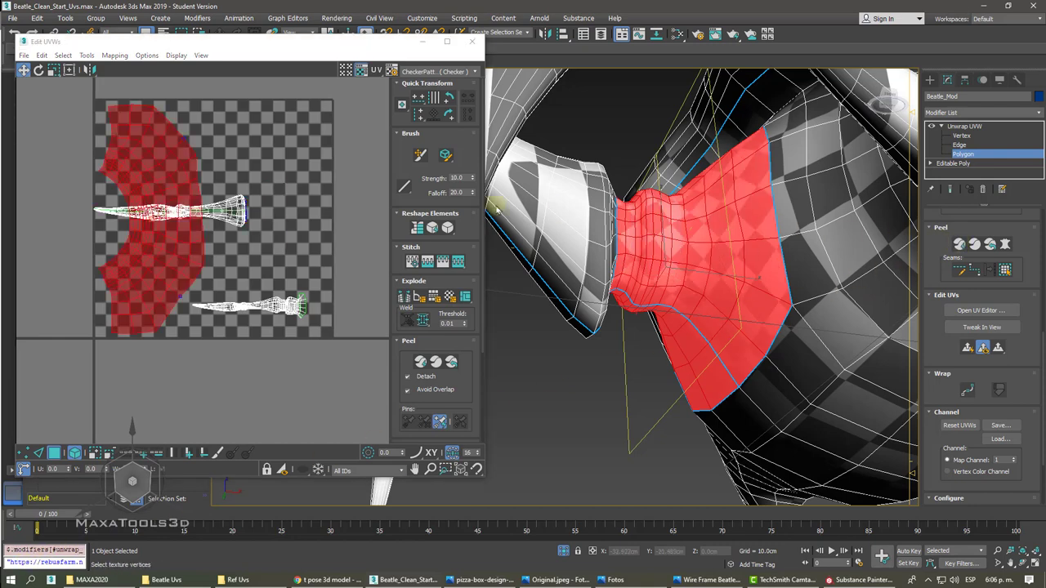
pyautogui.moveTo(149, 176); pyautogui.dragTo(356, 168)
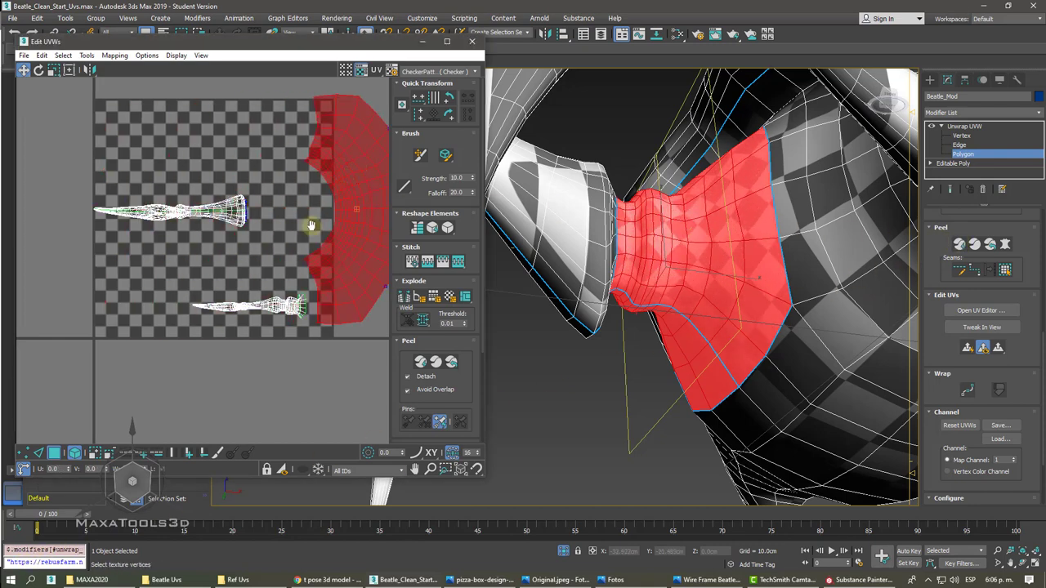
pyautogui.moveTo(311, 225); pyautogui.dragTo(310, 225, button='middle')
# - Try an edge selection near the leg base, then clear the edge selection
pyautogui.click(369, 220)
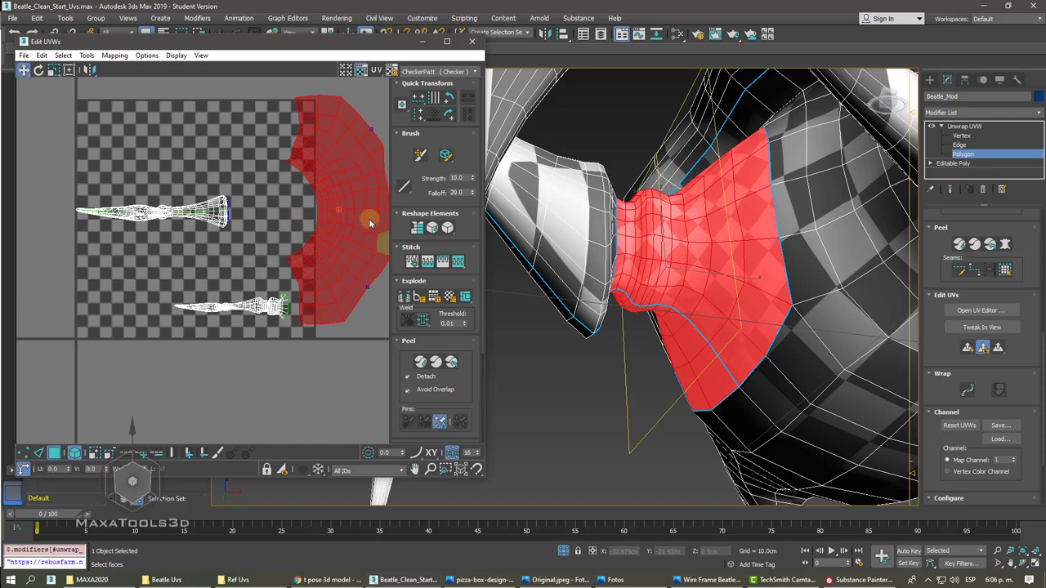
pyautogui.click(962, 145)
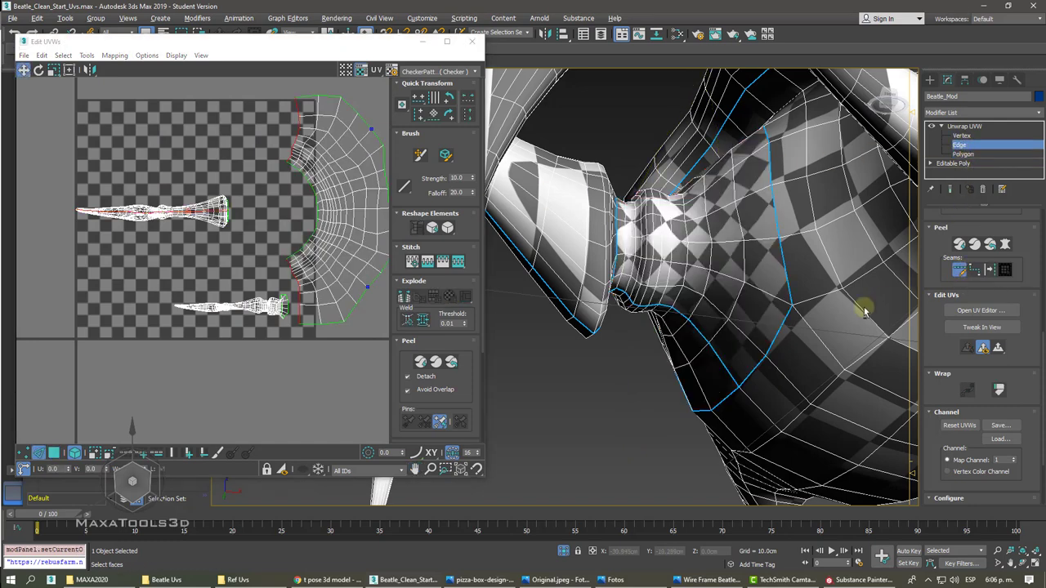
pyautogui.click(712, 354)
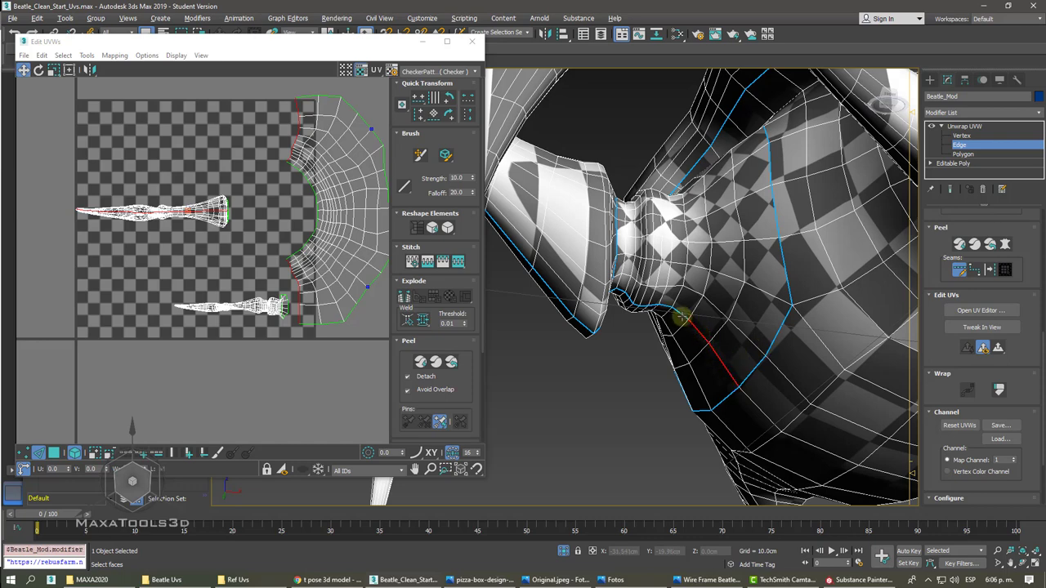
pyautogui.rightClick(660, 331)
pyautogui.rightClick(666, 342)
pyautogui.rightClick(669, 344)
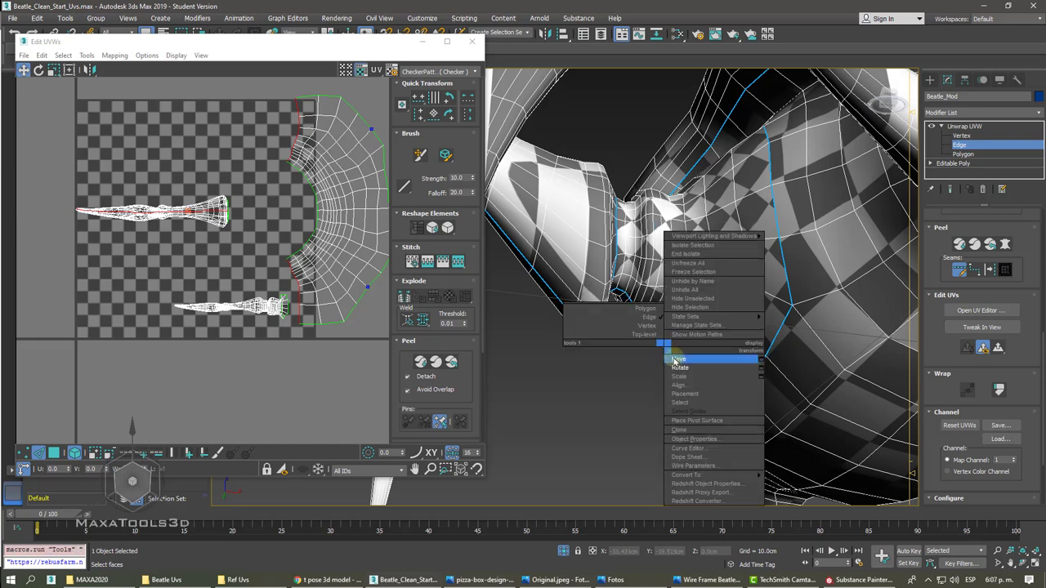
pyautogui.click(675, 361)
pyautogui.click(638, 359)
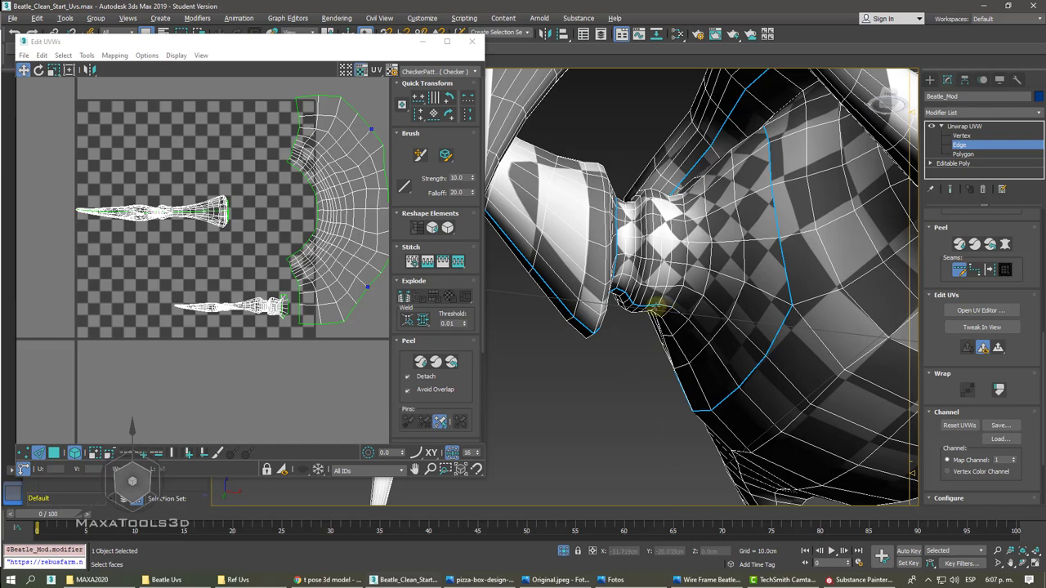
# - Back at Polygon level, re-peel the selected patch beside the leg
pyautogui.scroll(3, 643, 306)
pyautogui.scroll(3, 642, 301)
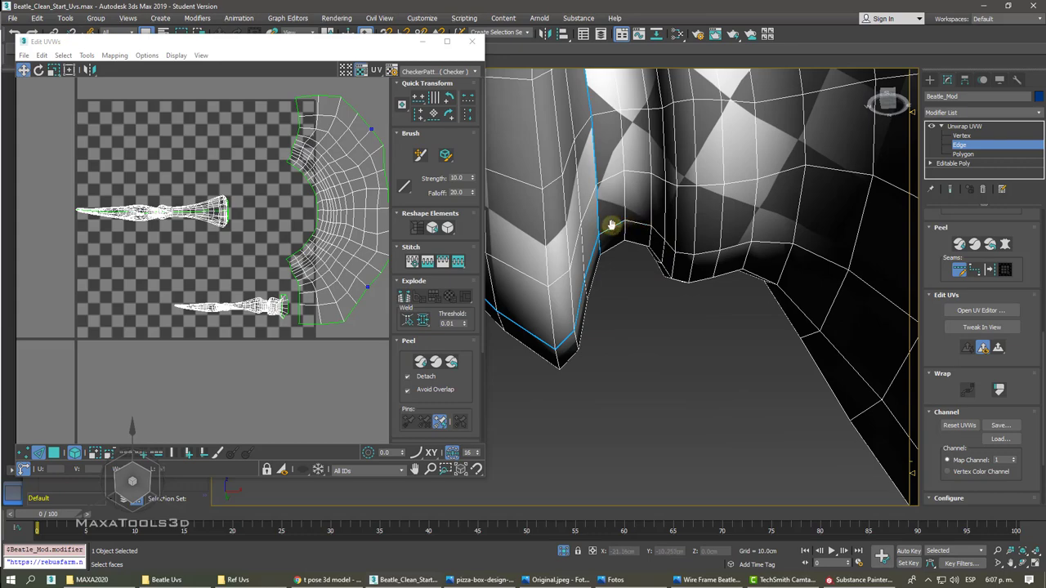
pyautogui.scroll(-5, 611, 225)
pyautogui.keyDown('alt'); pyautogui.moveTo(611, 225); pyautogui.dragTo(894, 191, button='middle'); pyautogui.keyUp('alt')
pyautogui.click(973, 155)
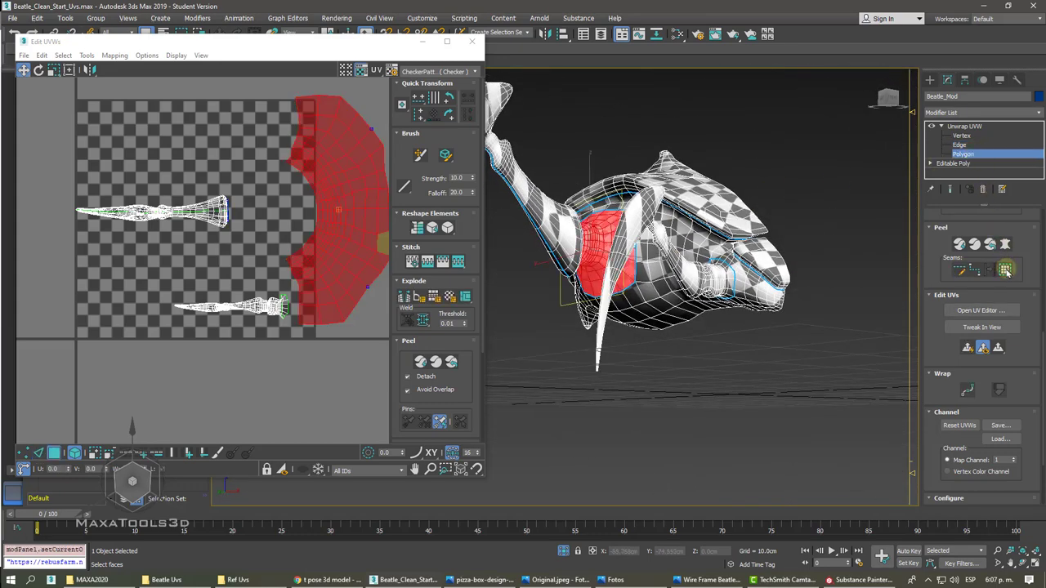
pyautogui.click(958, 246)
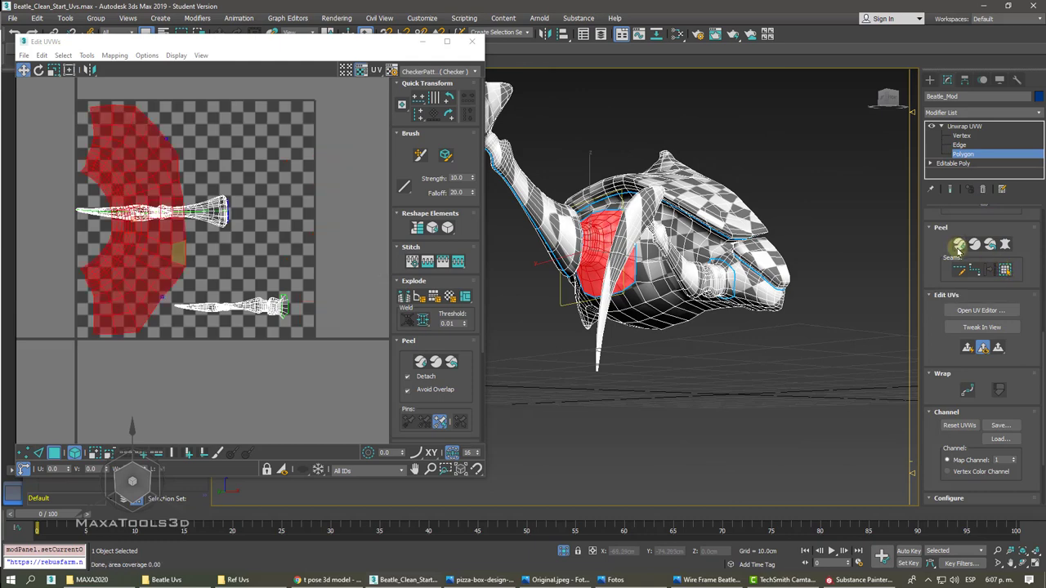
pyautogui.keyDown('alt'); pyautogui.moveTo(884, 281); pyautogui.dragTo(689, 367, button='middle'); pyautogui.keyUp('alt')
# - Select the body patch by expanding one face to its seams and open Pelt Map
pyautogui.scroll(5, 689, 367)
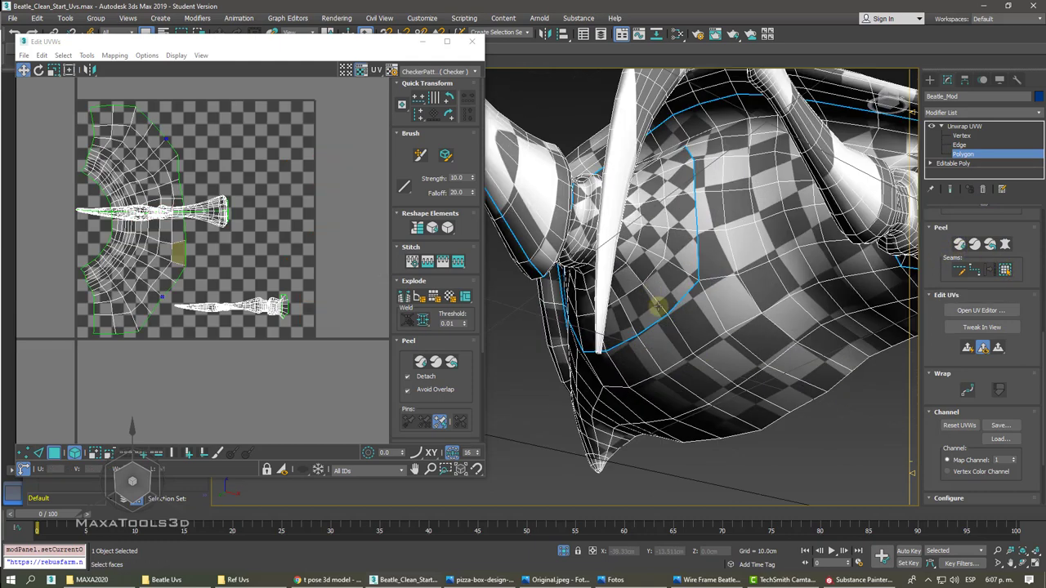
pyautogui.click(652, 288)
pyautogui.click(1005, 271)
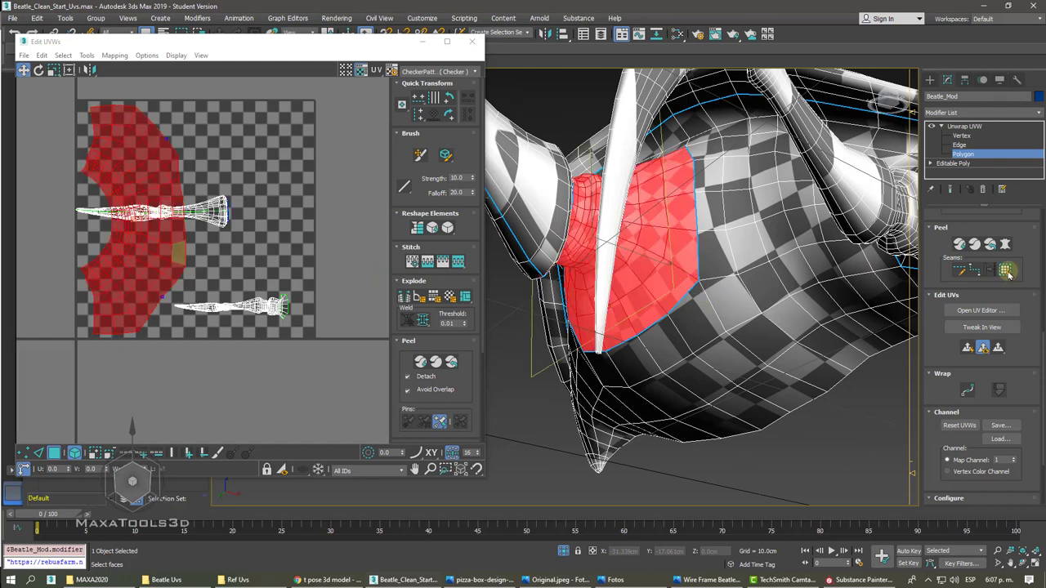
pyautogui.click(1005, 245)
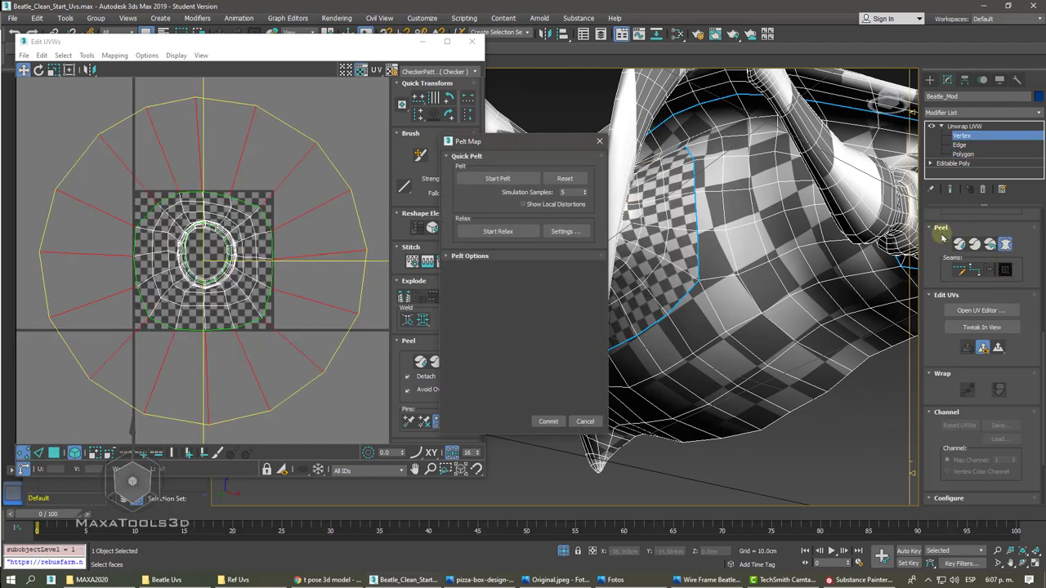
# - Run the pelt simulation until the patch lies flat, commit it, then switch to Edge level
pyautogui.click(523, 179)
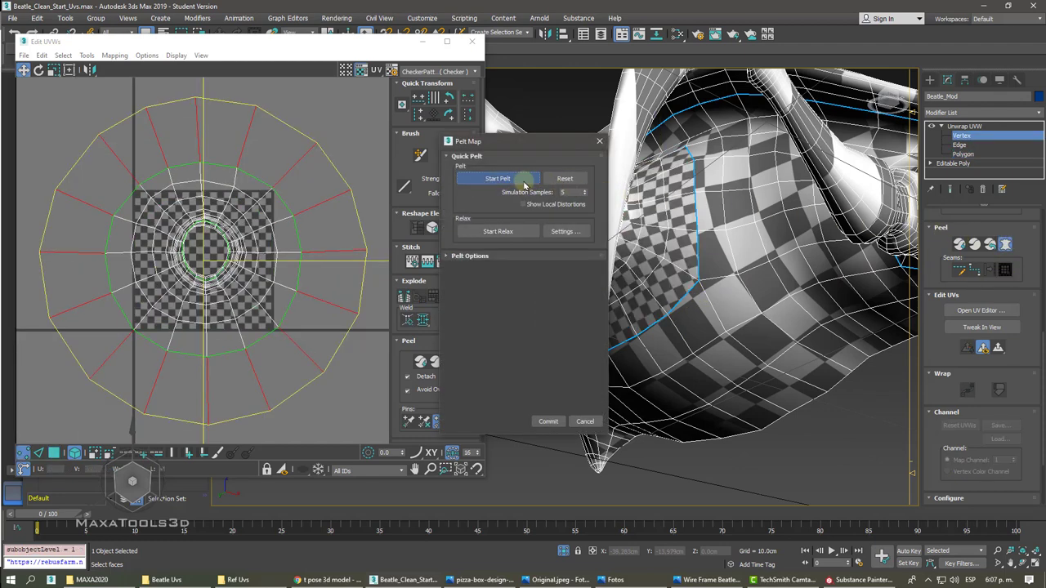
pyautogui.click(530, 179)
pyautogui.click(516, 180)
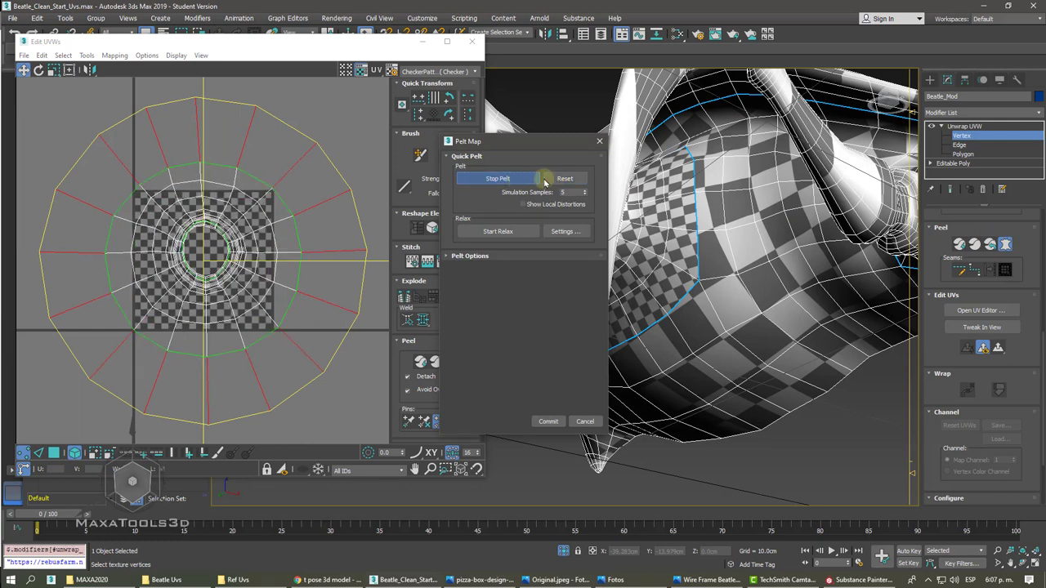
pyautogui.click(556, 179)
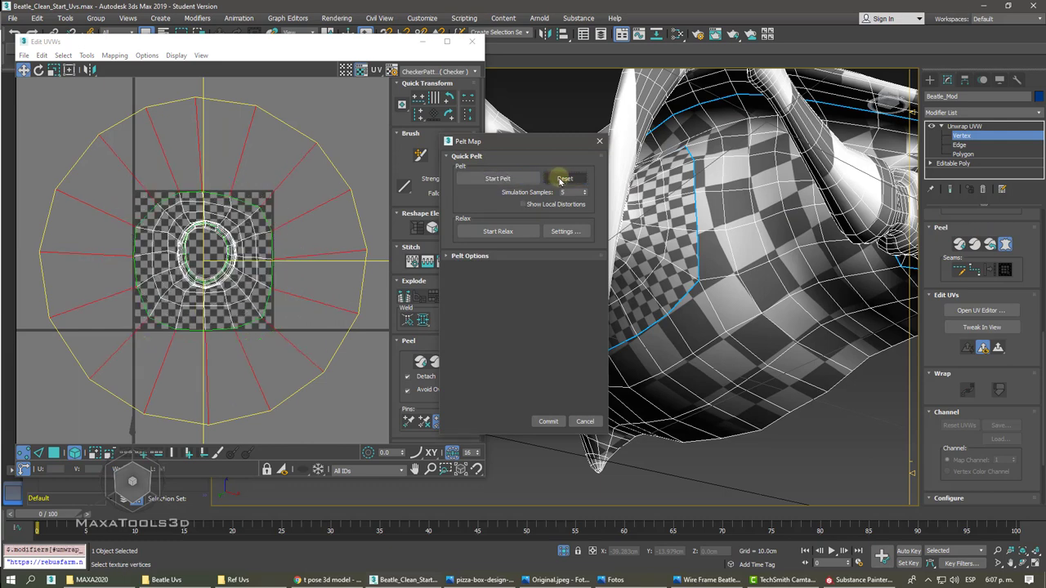
pyautogui.click(523, 178)
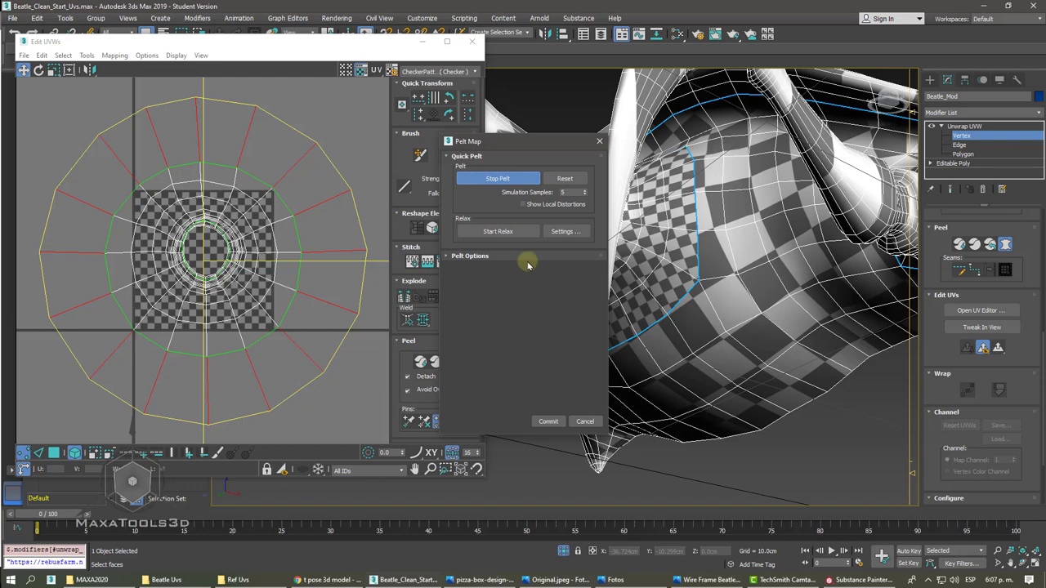
pyautogui.click(599, 141)
pyautogui.keyDown('alt'); pyautogui.moveTo(735, 213); pyautogui.dragTo(858, 148, button='middle'); pyautogui.keyUp('alt')
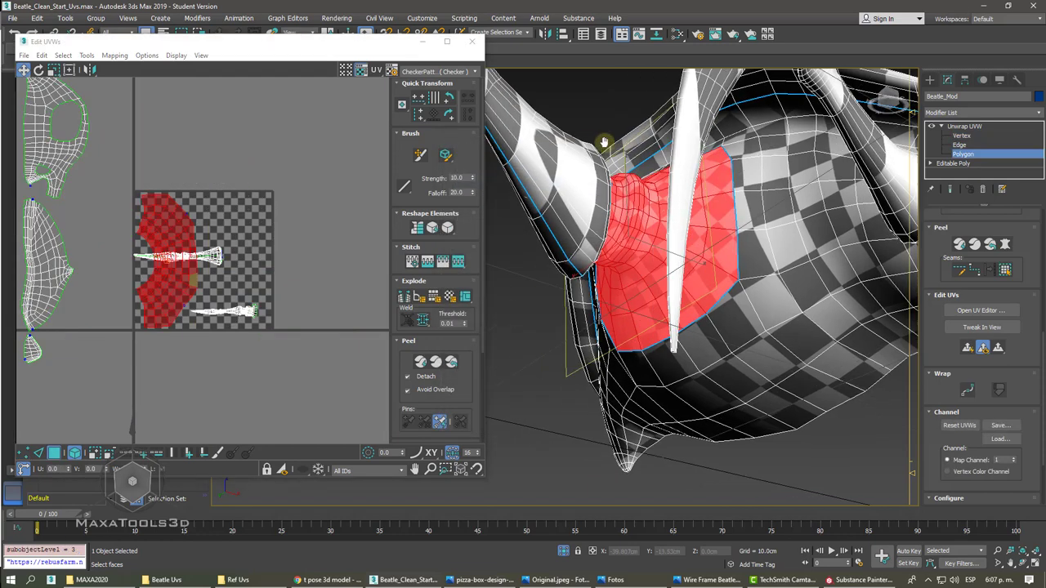
pyautogui.click(958, 145)
# - Cut a Point-to-Point seam across the neck to the existing vertical seam
pyautogui.keyDown('alt'); pyautogui.moveTo(801, 245); pyautogui.dragTo(760, 211, button='middle'); pyautogui.keyUp('alt')
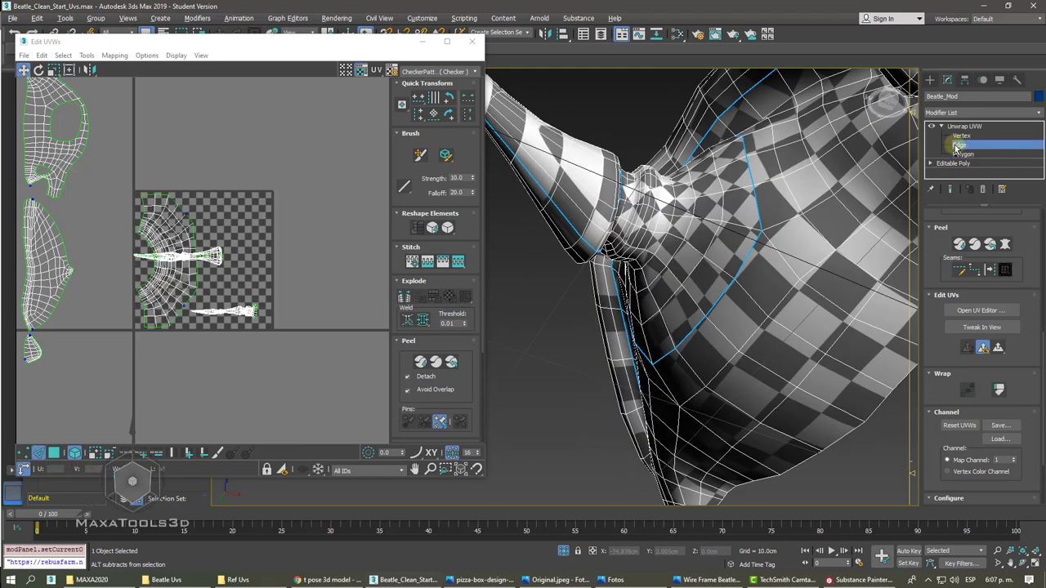
pyautogui.doubleClick(739, 219)
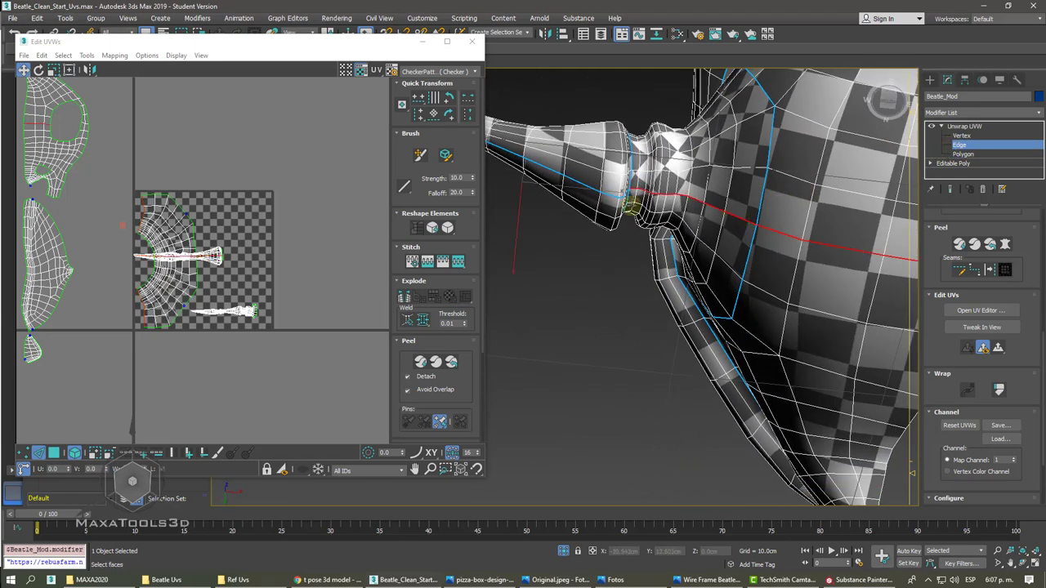
pyautogui.scroll(3, 629, 204)
pyautogui.click(625, 161)
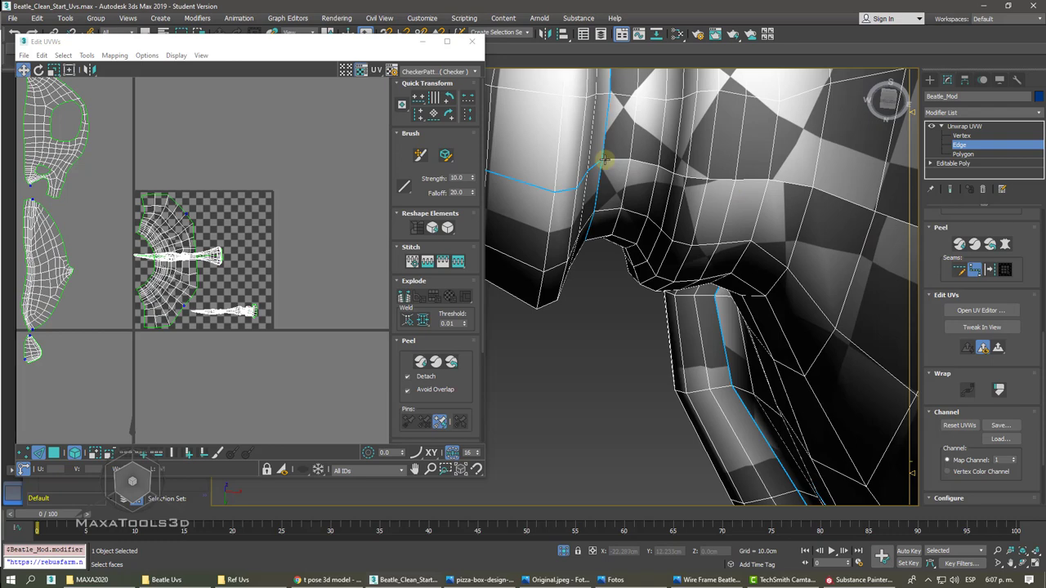
pyautogui.keyDown('alt'); pyautogui.moveTo(603, 161); pyautogui.dragTo(605, 163, button='middle'); pyautogui.keyUp('alt')
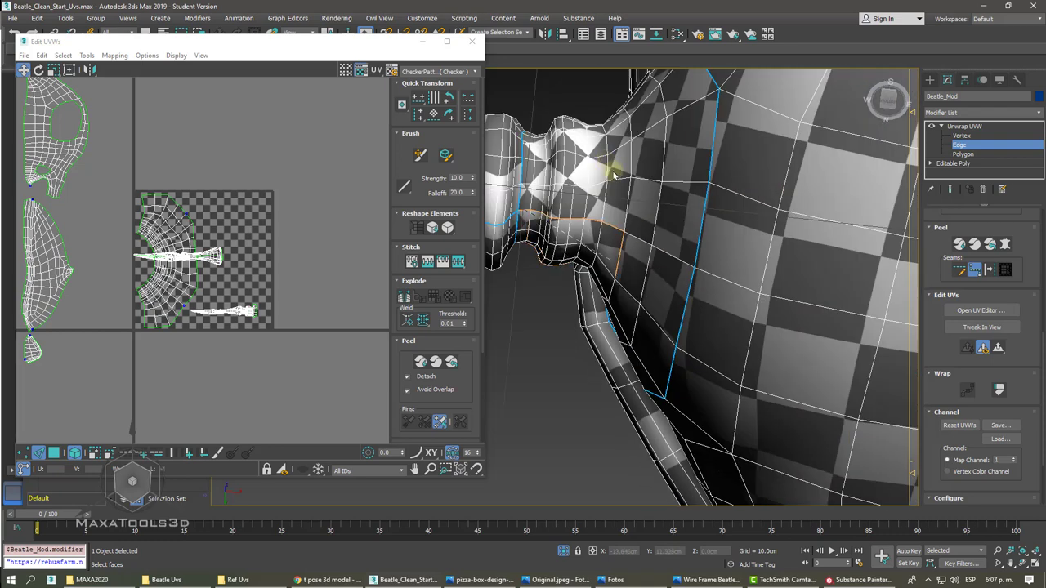
pyautogui.click(669, 250)
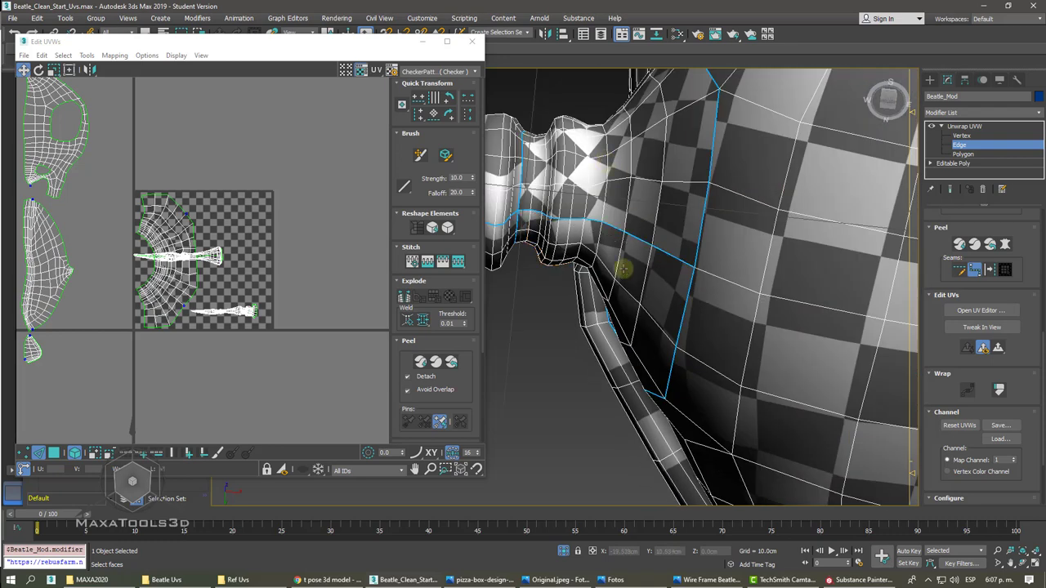
pyautogui.keyDown('alt'); pyautogui.moveTo(623, 272); pyautogui.dragTo(695, 240, button='middle'); pyautogui.keyUp('alt')
# - Select the seam-bounded neck region as polygons and trial a pelt, cancelling the result
pyautogui.click(963, 154)
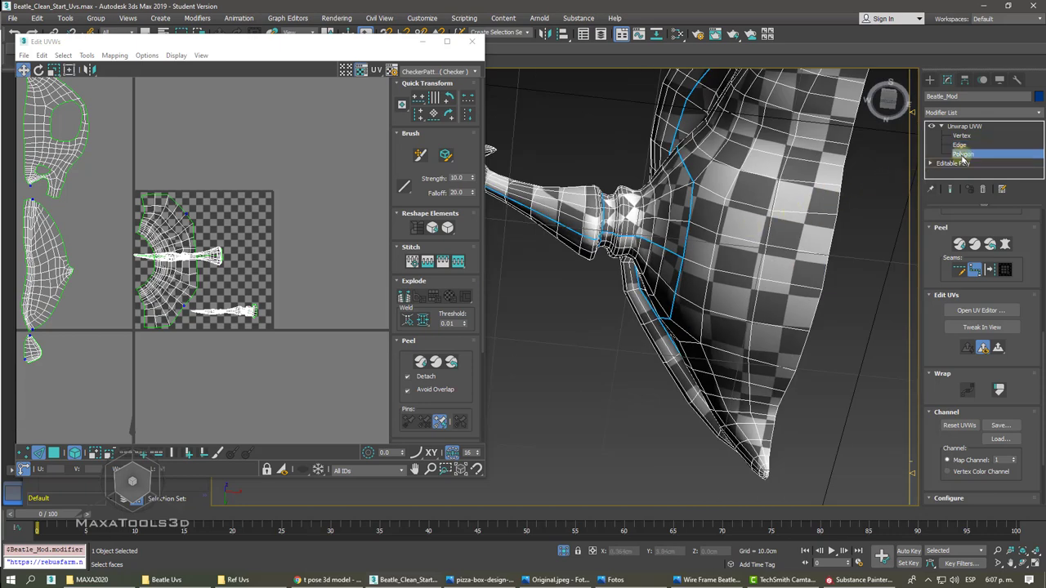
pyautogui.click(675, 228)
pyautogui.click(1004, 269)
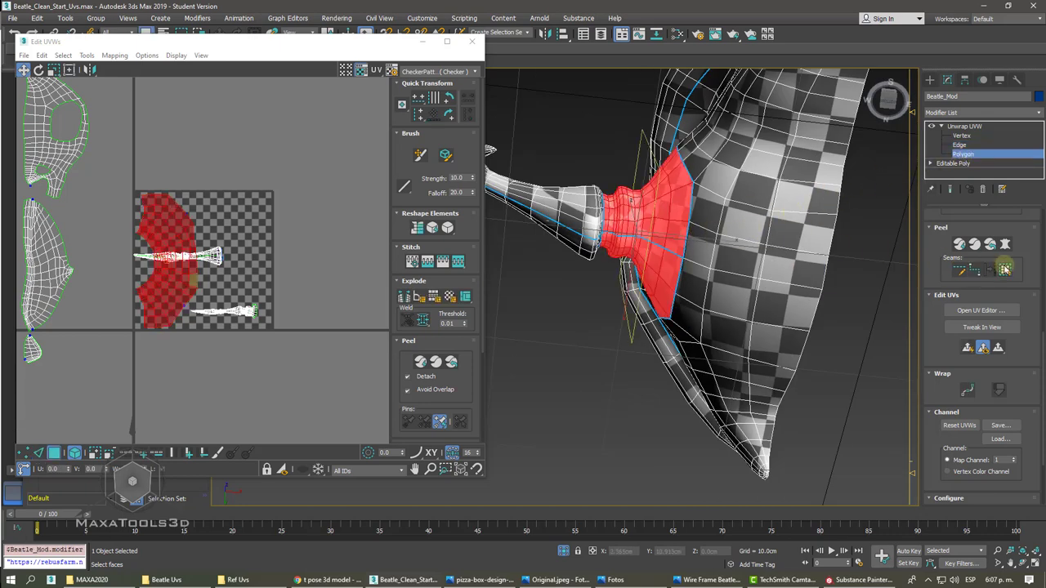
pyautogui.click(1006, 245)
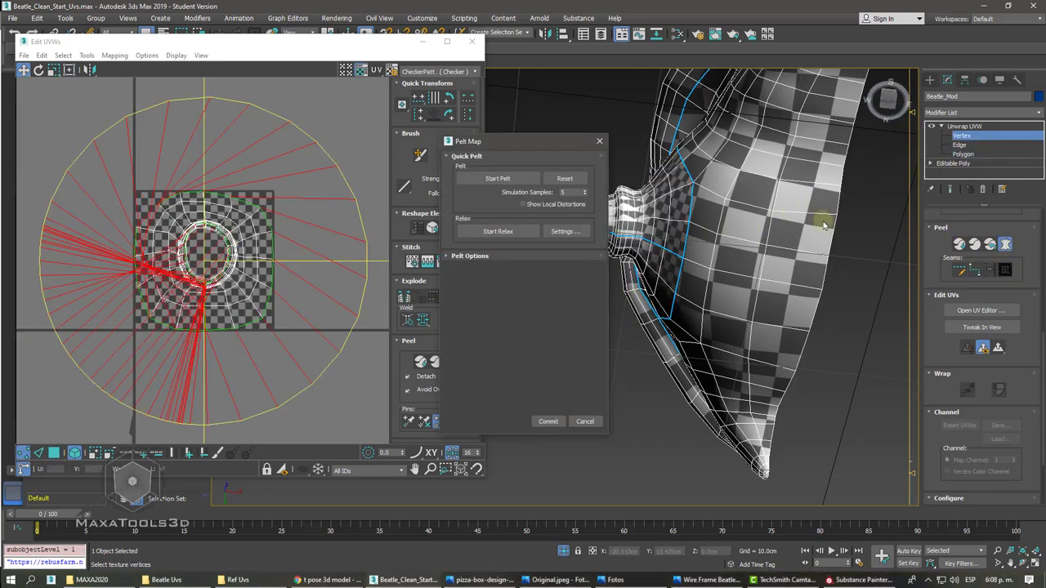
pyautogui.click(520, 181)
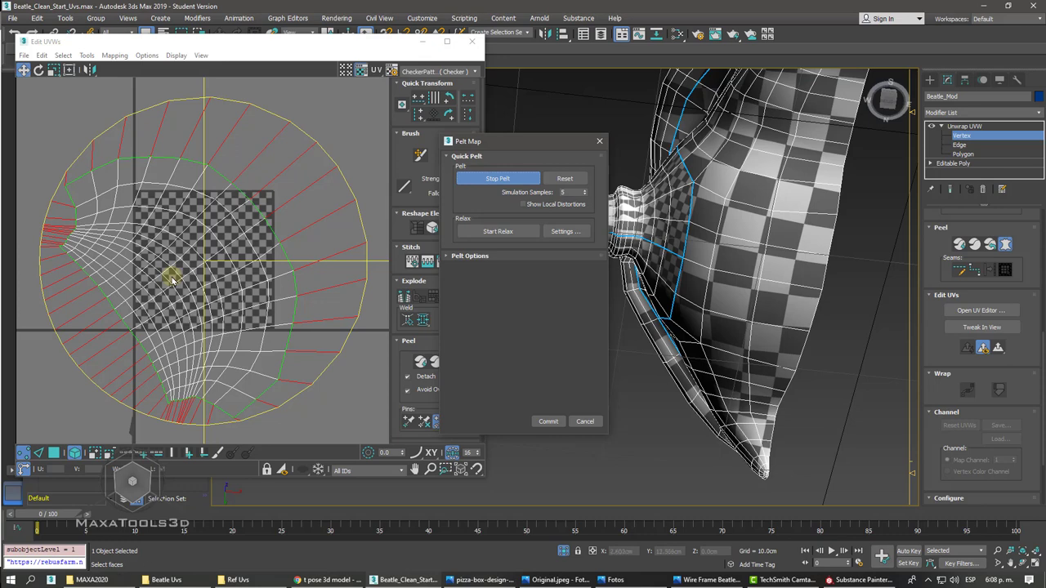
pyautogui.click(585, 420)
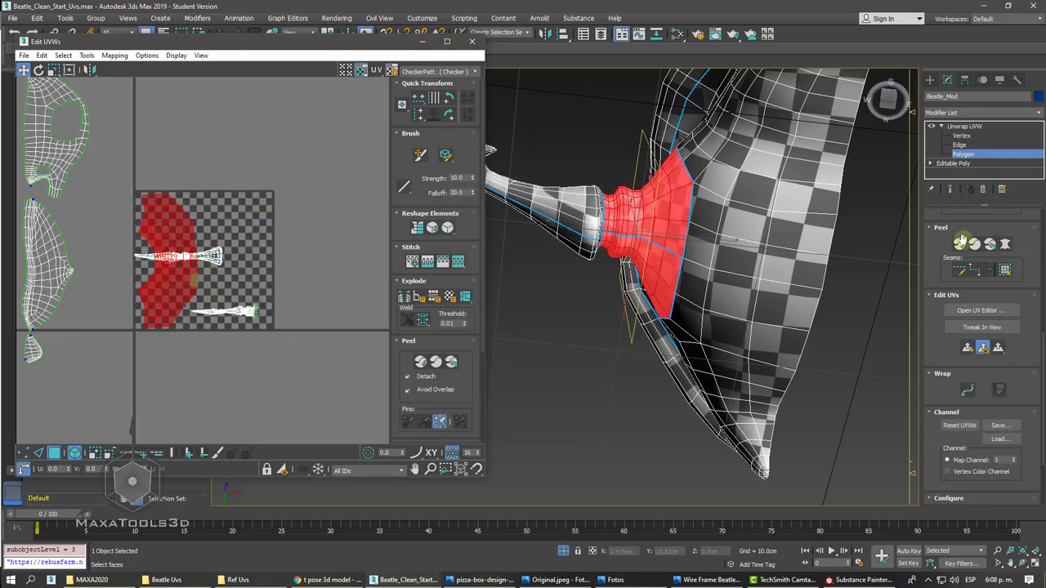
# - Quick Peel the neck faces, move the island right, then pelt, relax and commit it
pyautogui.click(964, 243)
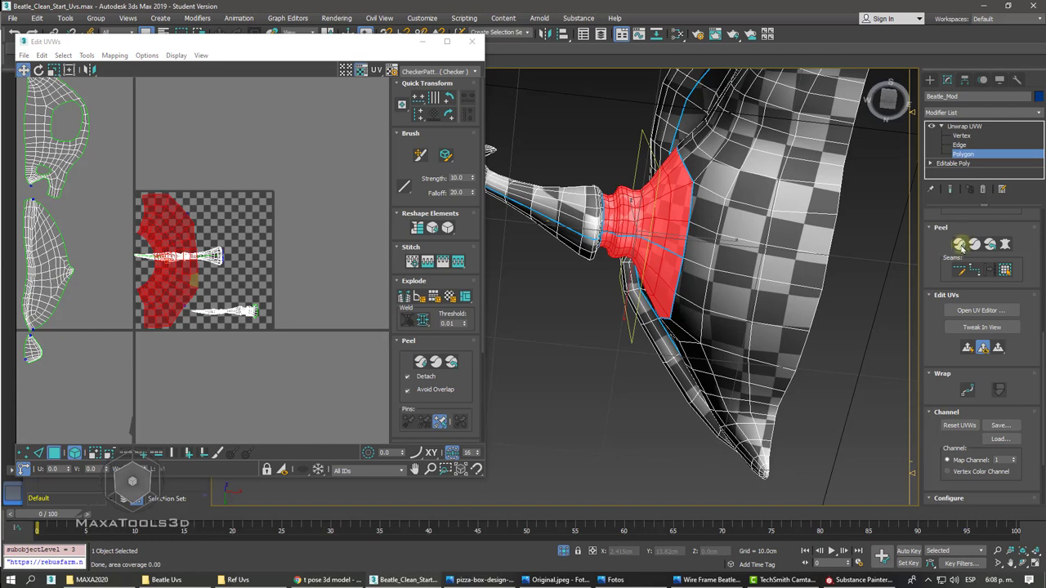
pyautogui.moveTo(171, 222); pyautogui.dragTo(307, 196)
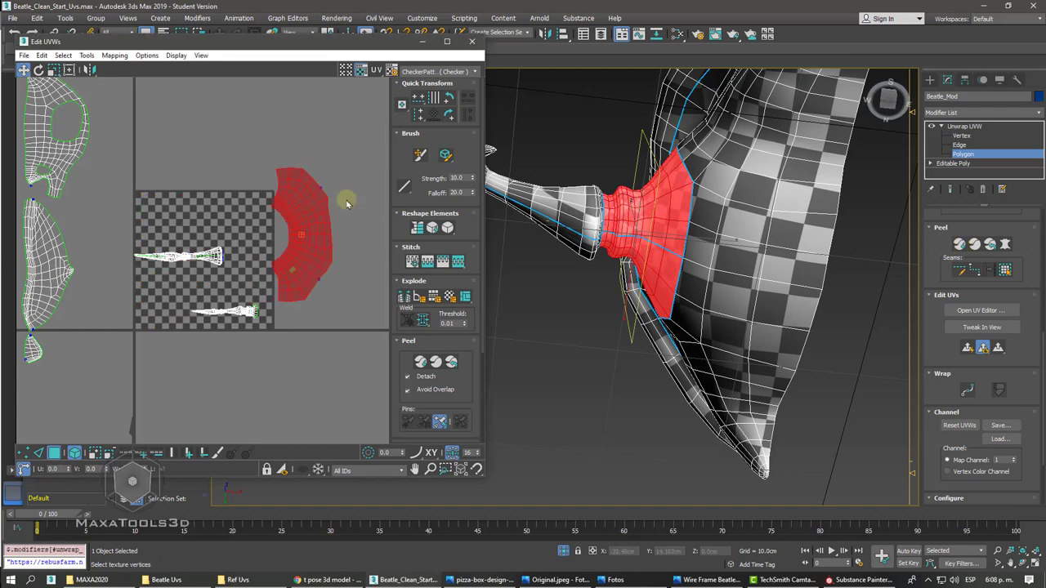
pyautogui.click(1005, 245)
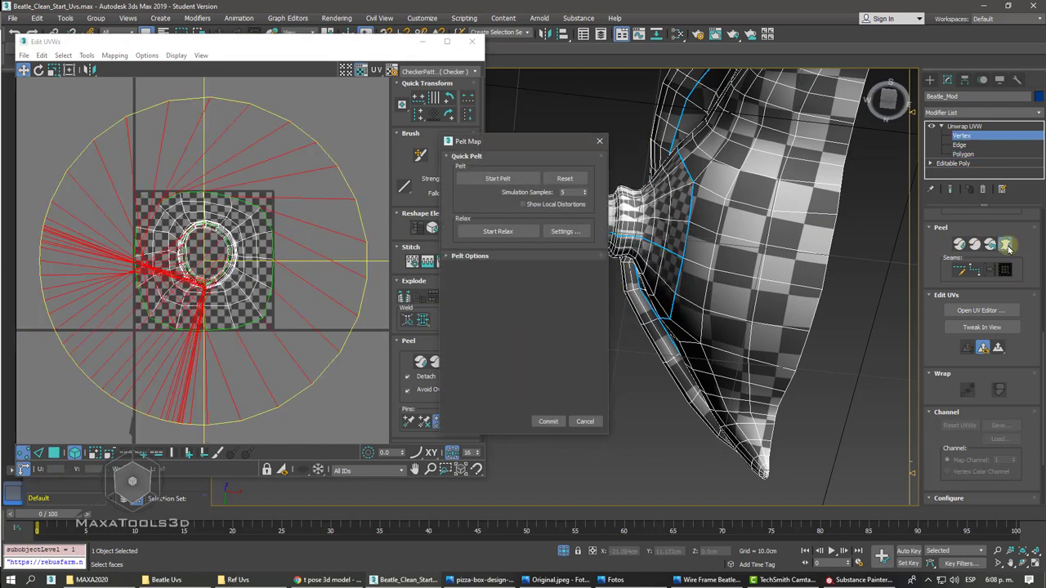
pyautogui.click(472, 185)
pyautogui.click(472, 182)
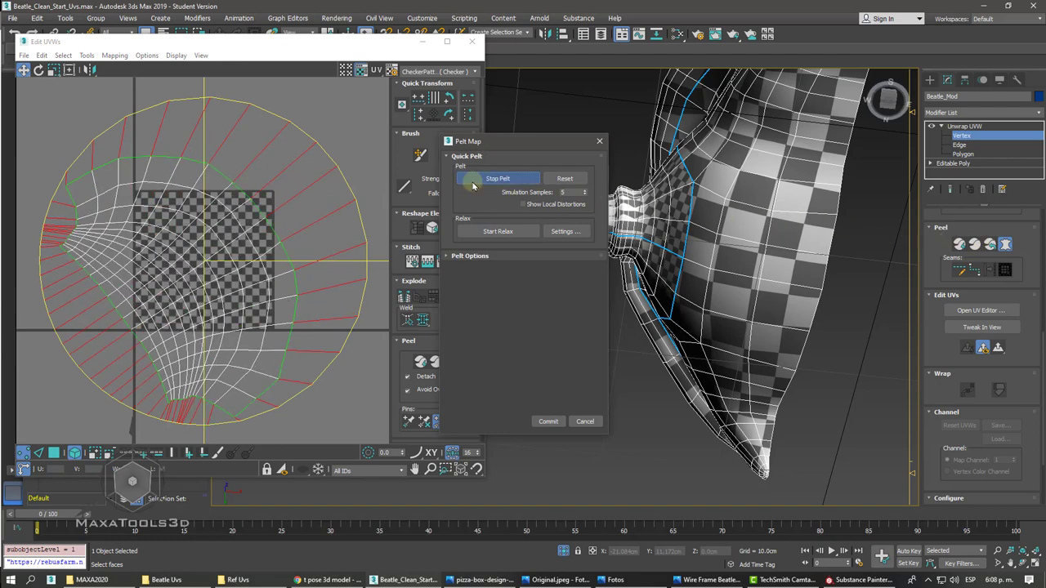
pyautogui.click(478, 232)
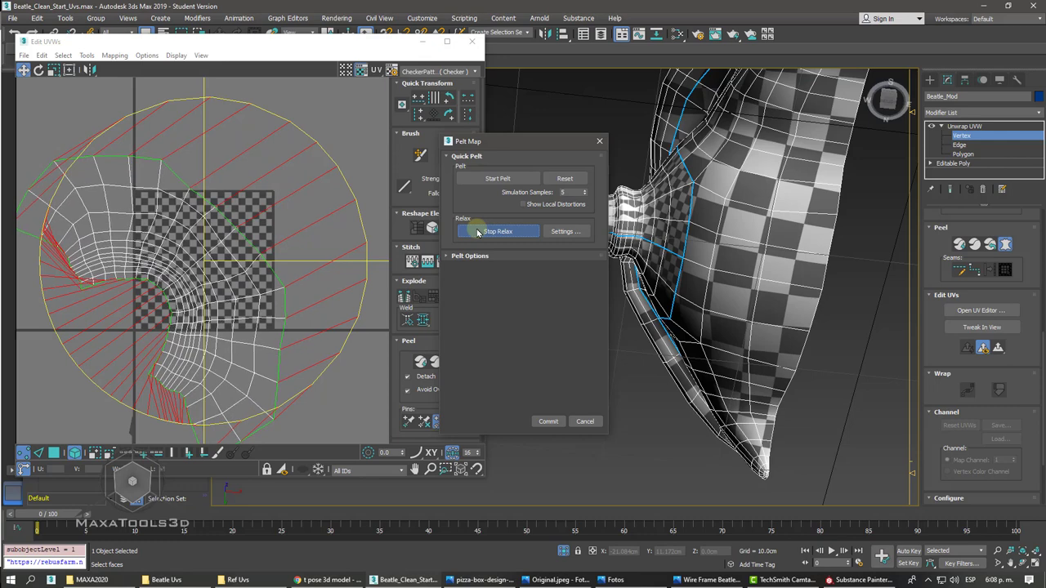
pyautogui.click(478, 232)
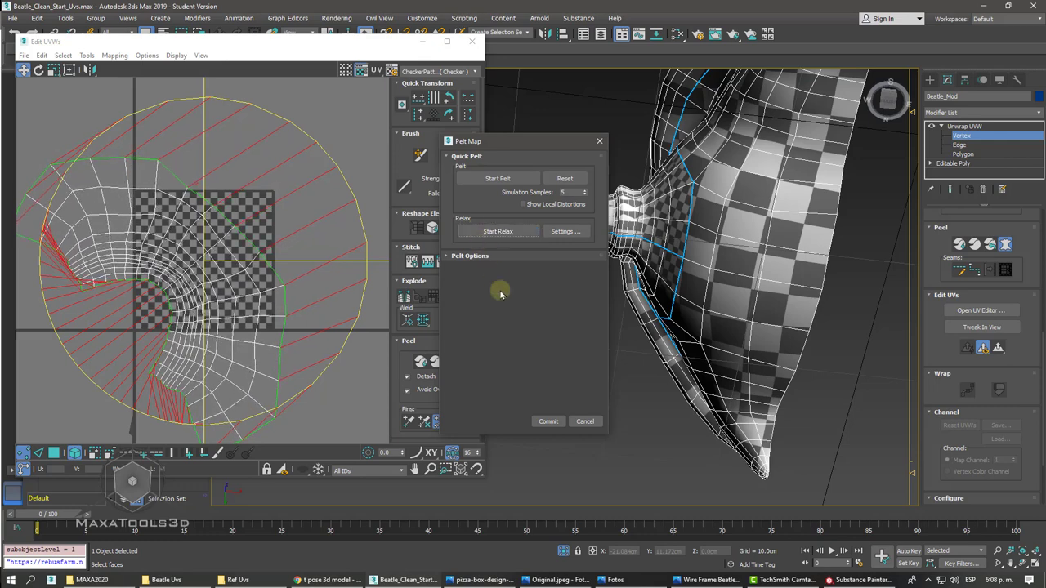
pyautogui.click(548, 421)
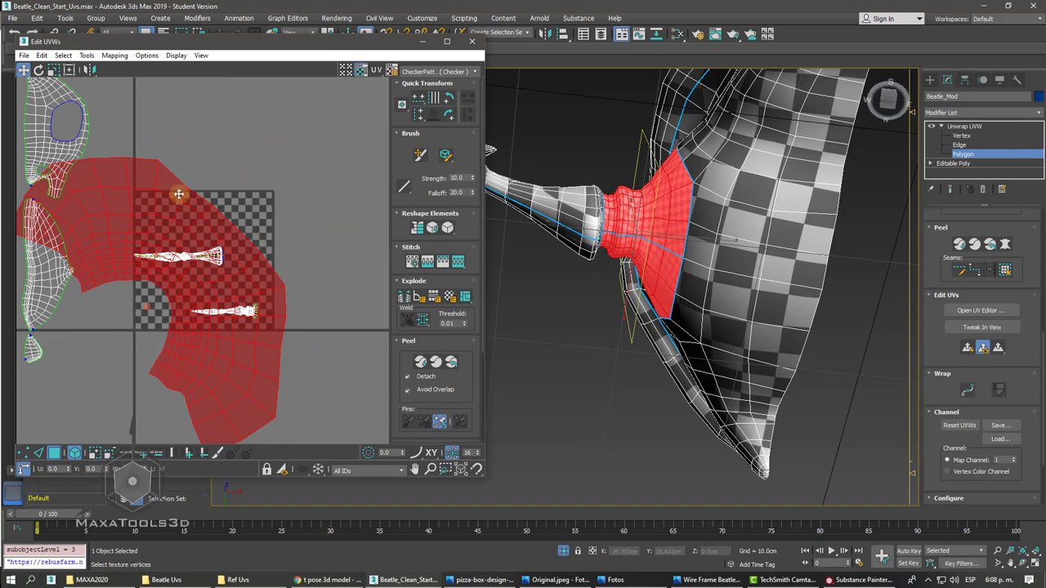
# - Move and rotate the neck UV island up and to the left
pyautogui.moveTo(176, 197)
pyautogui.mouseDown()
pyautogui.moveTo(269, 135)
pyautogui.moveTo(322, 187)
pyautogui.mouseUp()
pyautogui.rightClick(267, 145)
pyautogui.click(304, 166)
pyautogui.rightClick(323, 192)
pyautogui.click(334, 204)
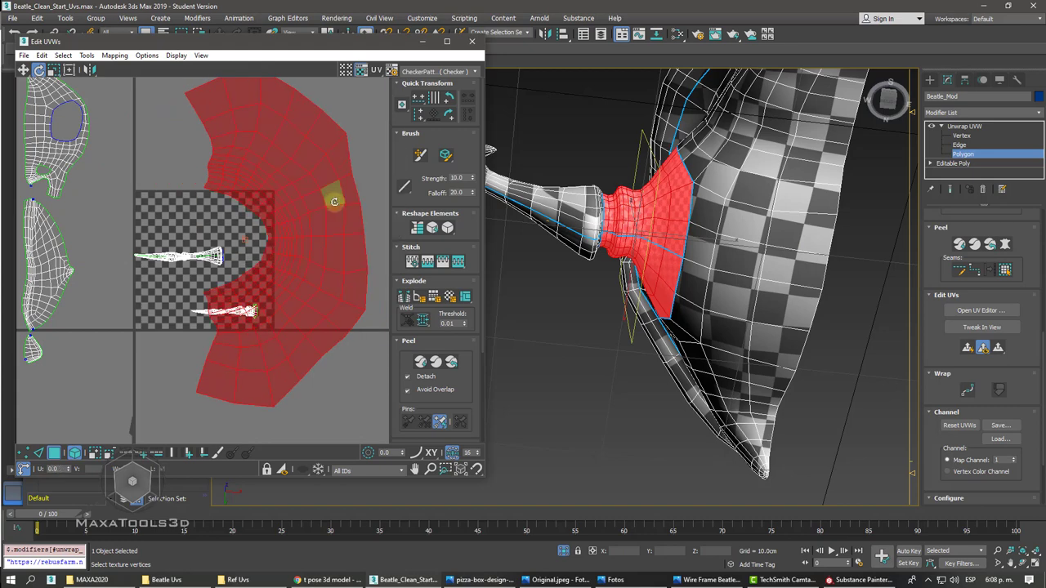
pyautogui.rightClick(331, 200)
pyautogui.click(340, 210)
pyautogui.moveTo(280, 182); pyautogui.dragTo(188, 108)
pyautogui.moveTo(187, 109); pyautogui.dragTo(201, 137, button='middle')
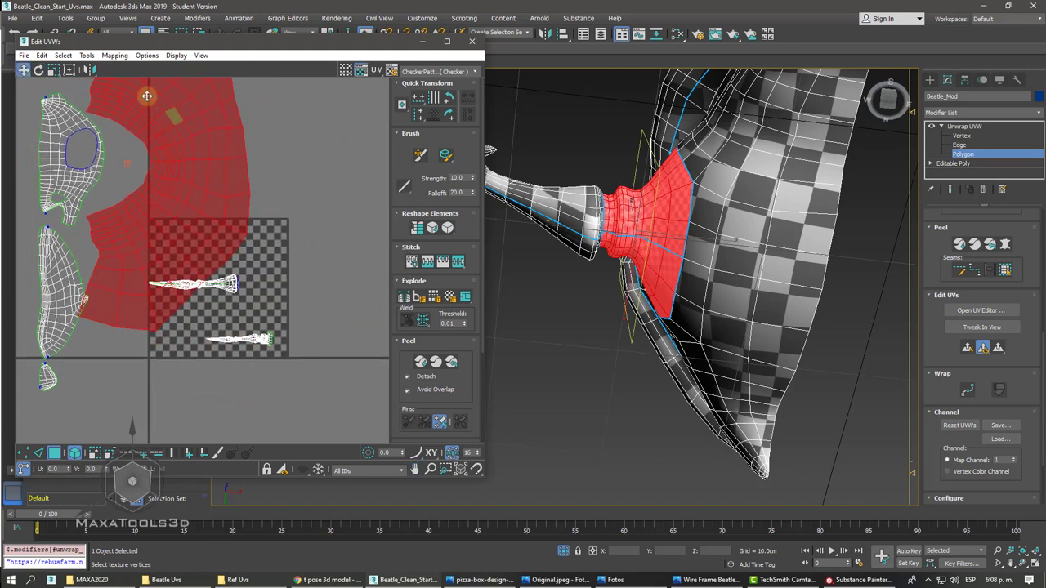
# - Scale the neck island down to a small crescent and place it beside the left island
pyautogui.click(53, 70)
pyautogui.moveTo(196, 129); pyautogui.dragTo(190, 223)
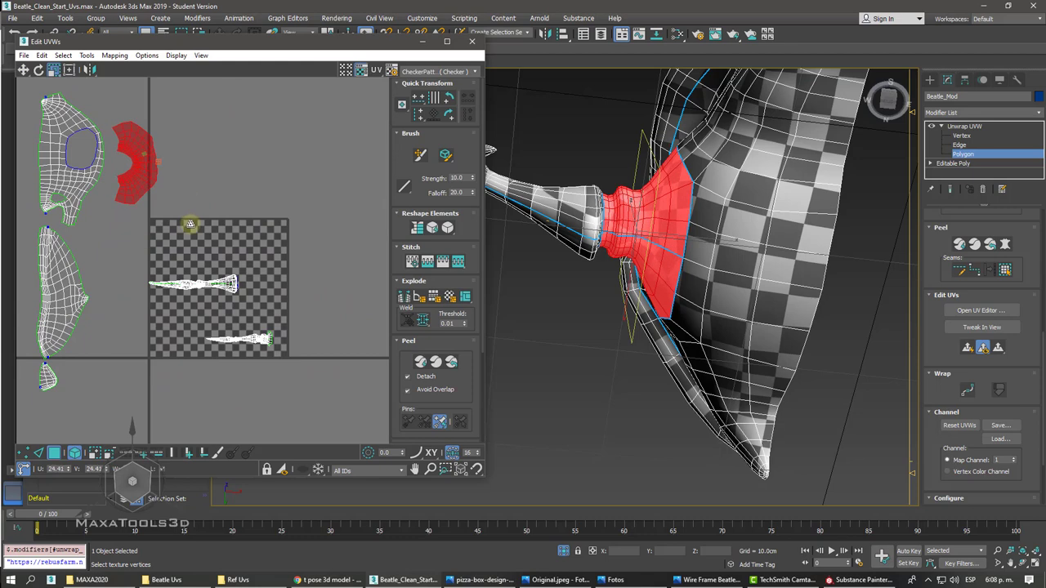
pyautogui.press('w')
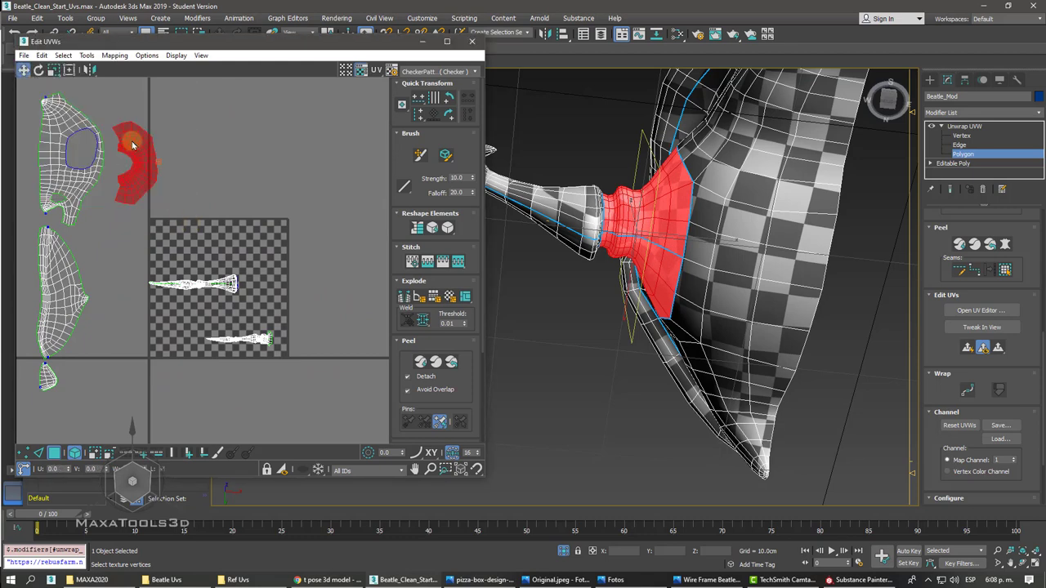
pyautogui.scroll(2, 130, 141)
pyautogui.moveTo(143, 152); pyautogui.dragTo(212, 219, button='middle')
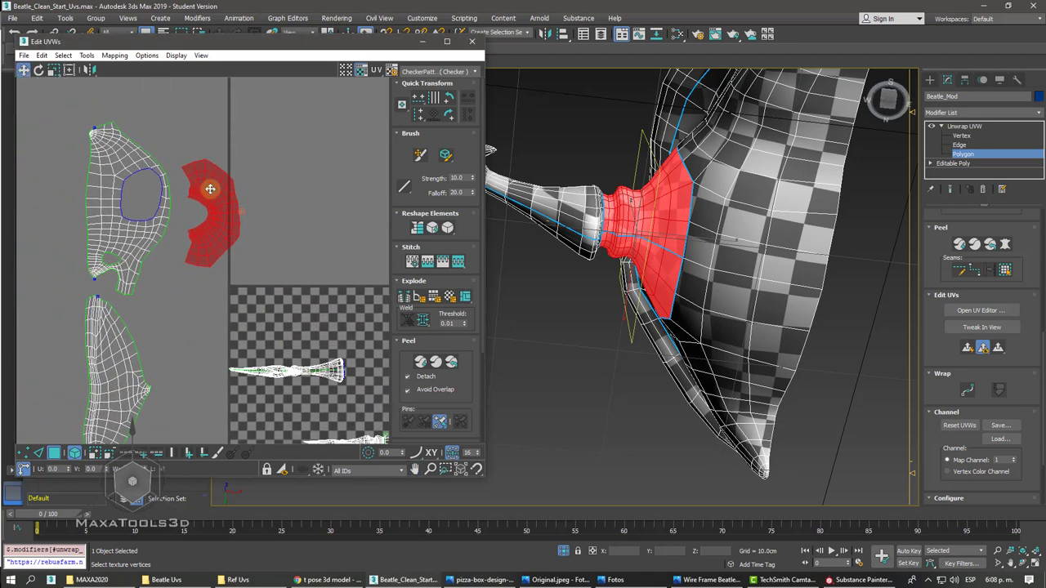
pyautogui.moveTo(211, 190); pyautogui.dragTo(193, 174)
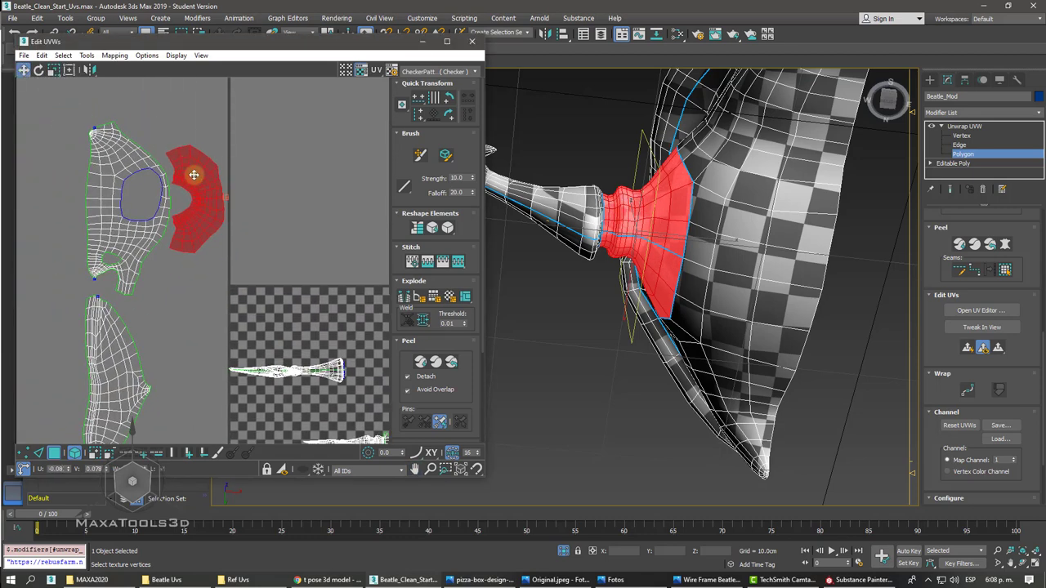
pyautogui.click(129, 165)
pyautogui.click(198, 181)
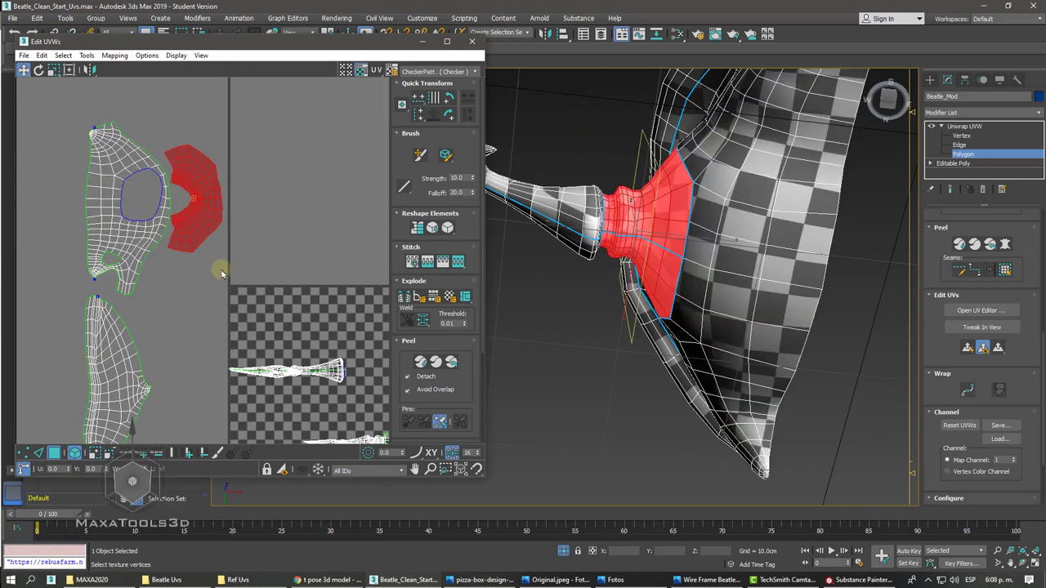
# - Select a single face on the claw segment
pyautogui.scroll(-3, 226, 285)
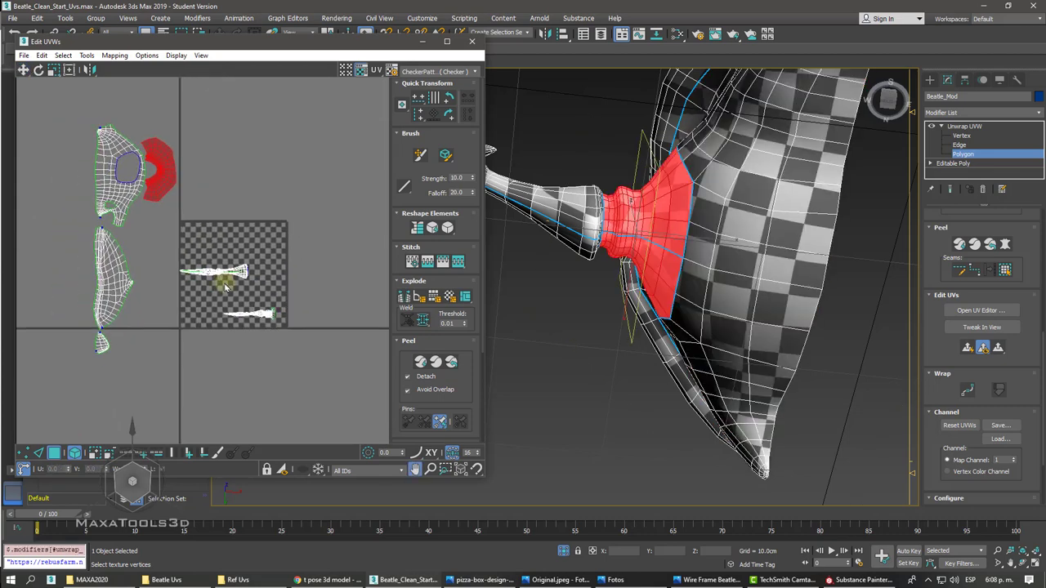
pyautogui.moveTo(572, 245)
pyautogui.keyDown('alt'); pyautogui.mouseDown(button='middle')
pyautogui.moveTo(604, 228)
pyautogui.moveTo(698, 228)
pyautogui.mouseUp(button='middle'); pyautogui.keyUp('alt')
pyautogui.click(603, 220)
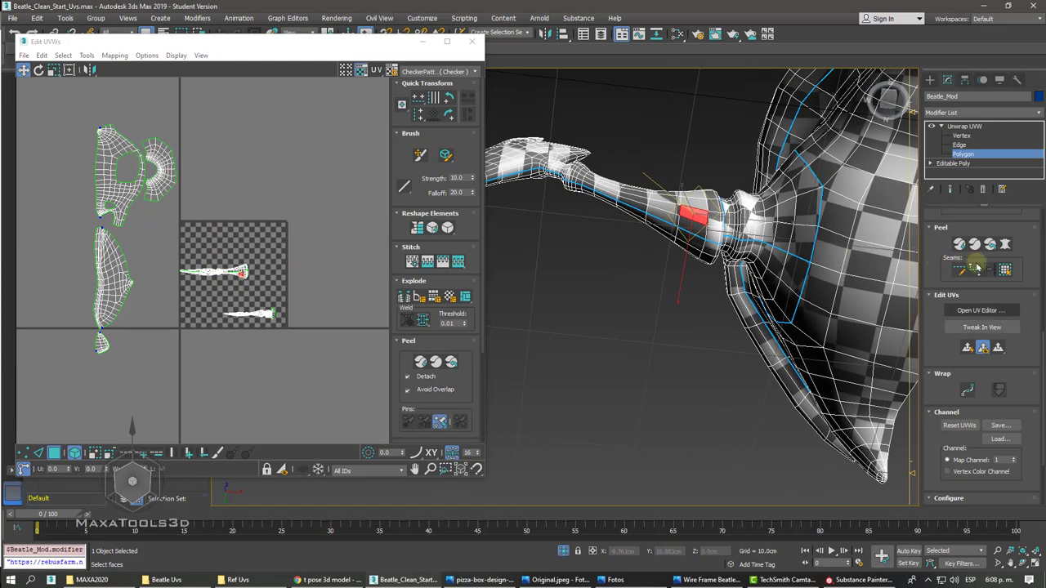
# - Expand the selection to the seam-bounded claw region, quick-peel it, and zoom around the island
pyautogui.click(1005, 270)
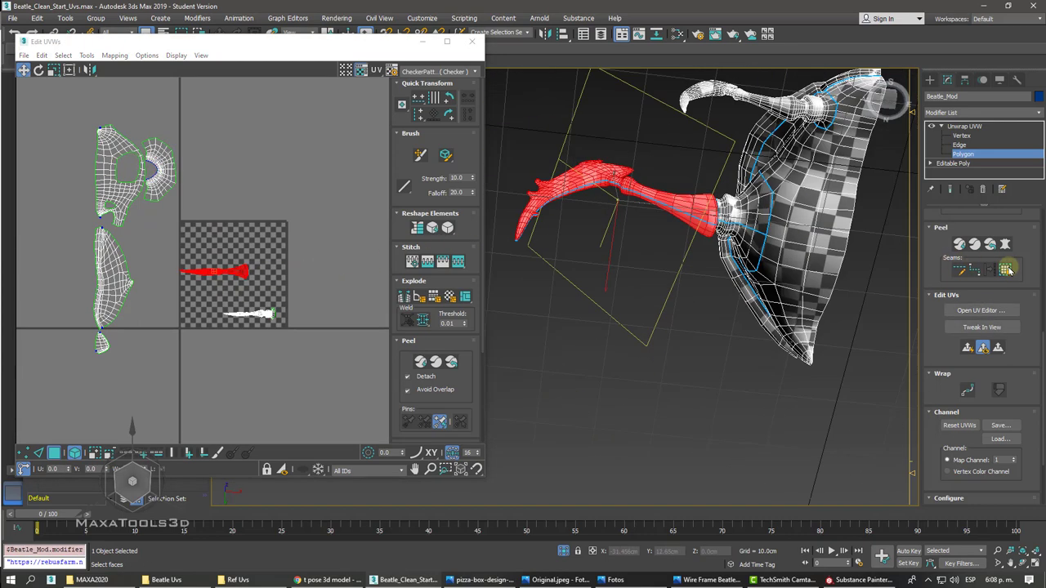
pyautogui.click(959, 244)
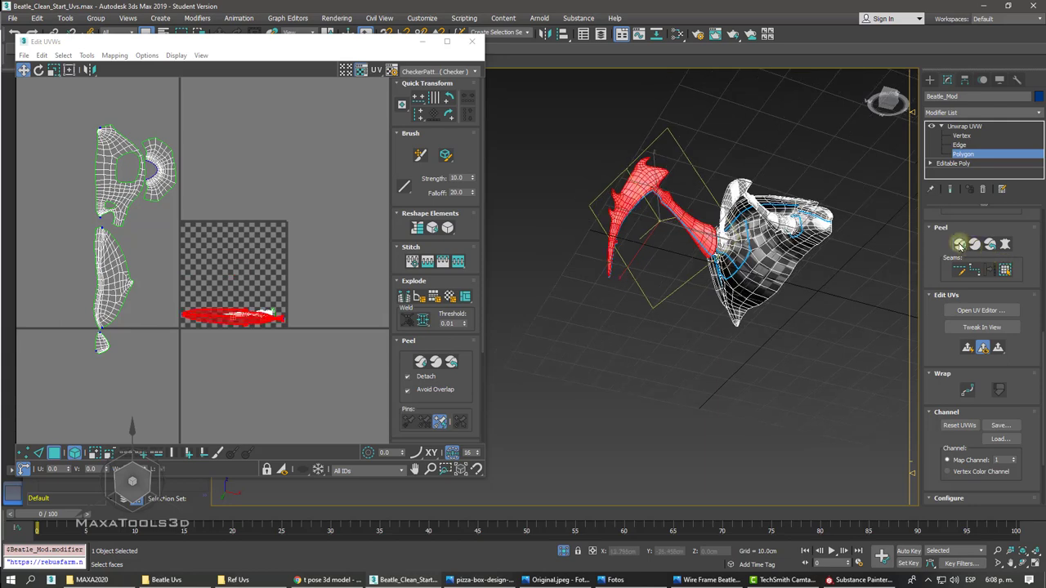
pyautogui.scroll(5, 215, 274)
pyautogui.scroll(-1, 215, 274)
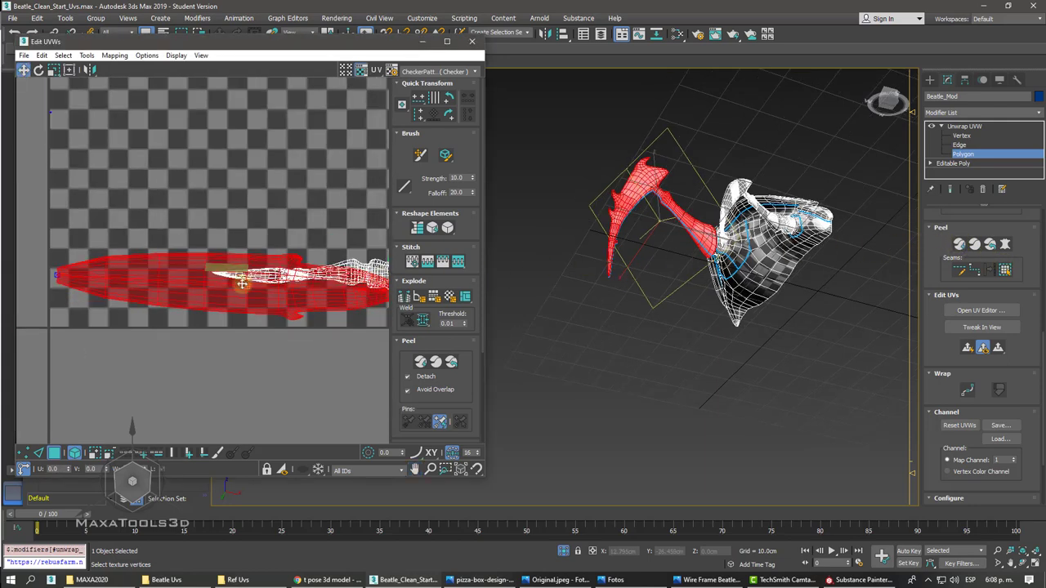
pyautogui.scroll(-2, 215, 270)
pyautogui.moveTo(215, 270); pyautogui.dragTo(222, 171, button='middle')
pyautogui.scroll(2, 221, 170)
pyautogui.scroll(3, 221, 168)
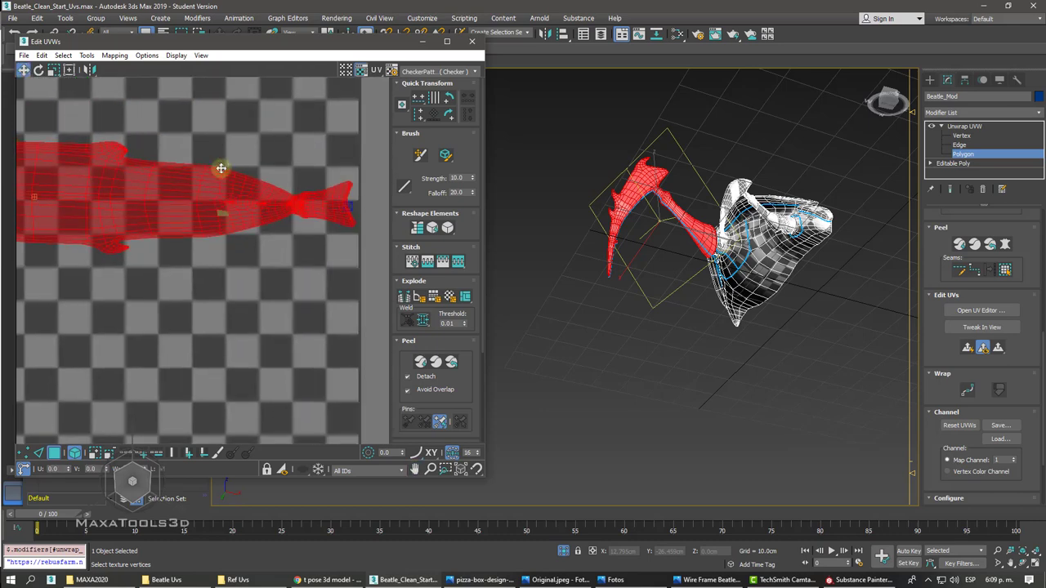
pyautogui.scroll(2, 221, 168)
pyautogui.scroll(-2, 221, 167)
pyautogui.scroll(-1, 221, 167)
pyautogui.scroll(-1, 220, 168)
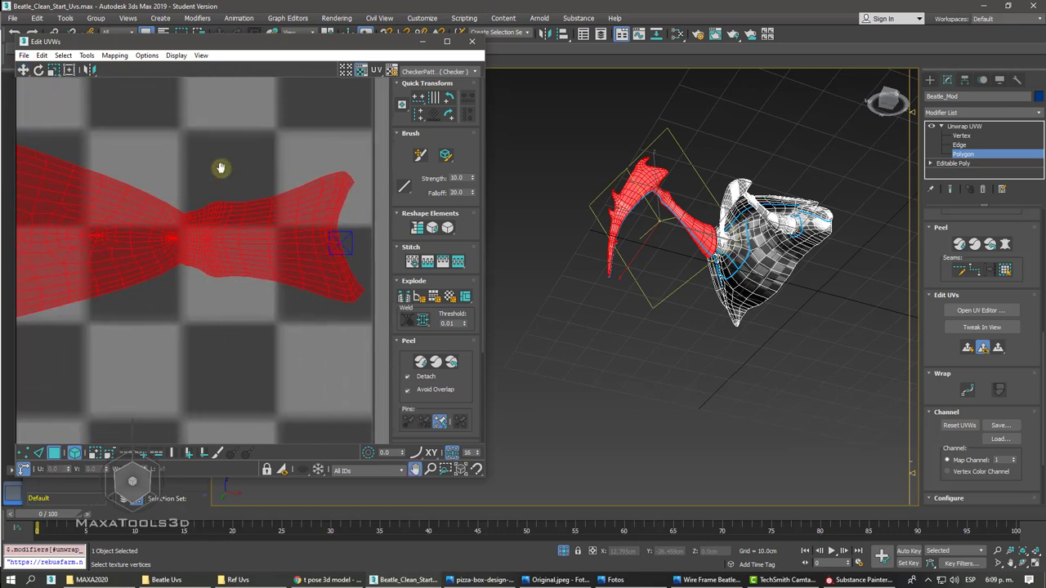
pyautogui.scroll(-2, 220, 168)
pyautogui.scroll(2, 220, 167)
# - Undo the peel, frame the selected leg piece, and turn off Shade Selected Faces (F2)
pyautogui.hotkey('ctrl', 'z')
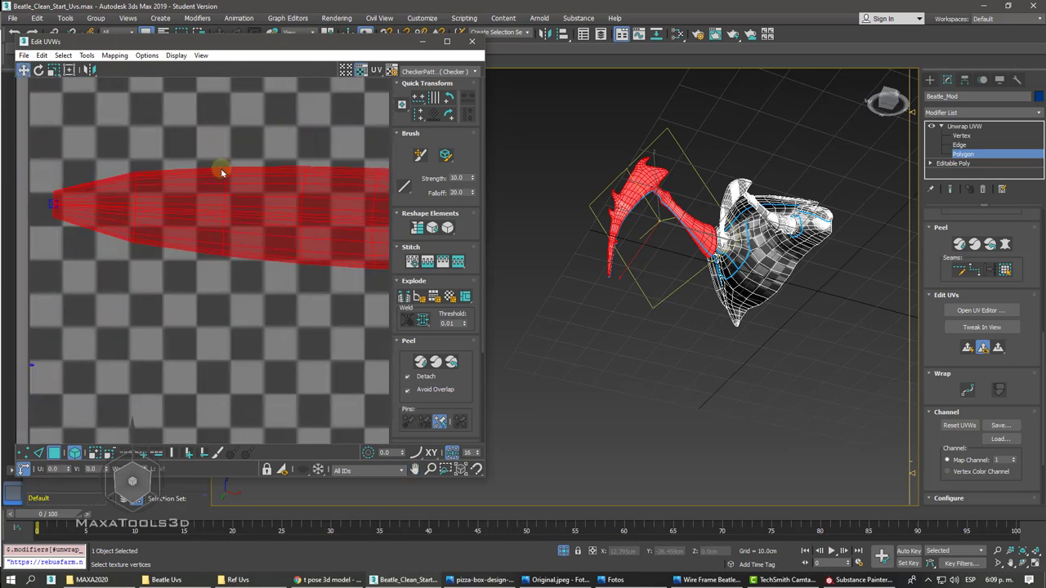
pyautogui.keyDown('alt'); pyautogui.moveTo(736, 245); pyautogui.dragTo(826, 253, button='middle'); pyautogui.keyUp('alt')
pyautogui.press('z')
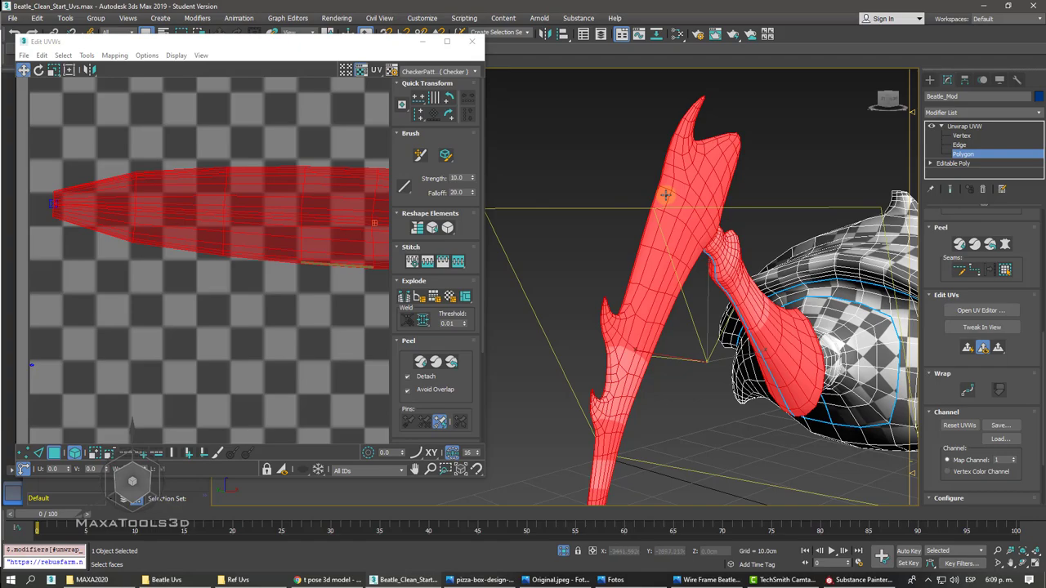
pyautogui.press('F2')
# - Redo the peel and zoom in on the leg joint to check the checker for stretching
pyautogui.keyDown('alt'); pyautogui.moveTo(666, 195); pyautogui.dragTo(666, 195, button='middle'); pyautogui.keyUp('alt')
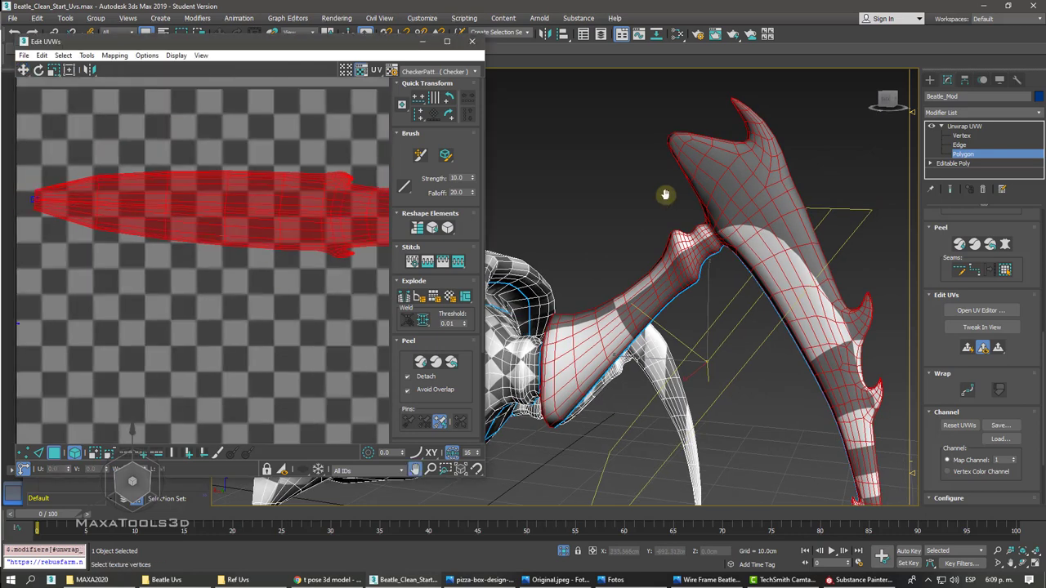
pyautogui.hotkey('ctrl', 'shift', 'p')
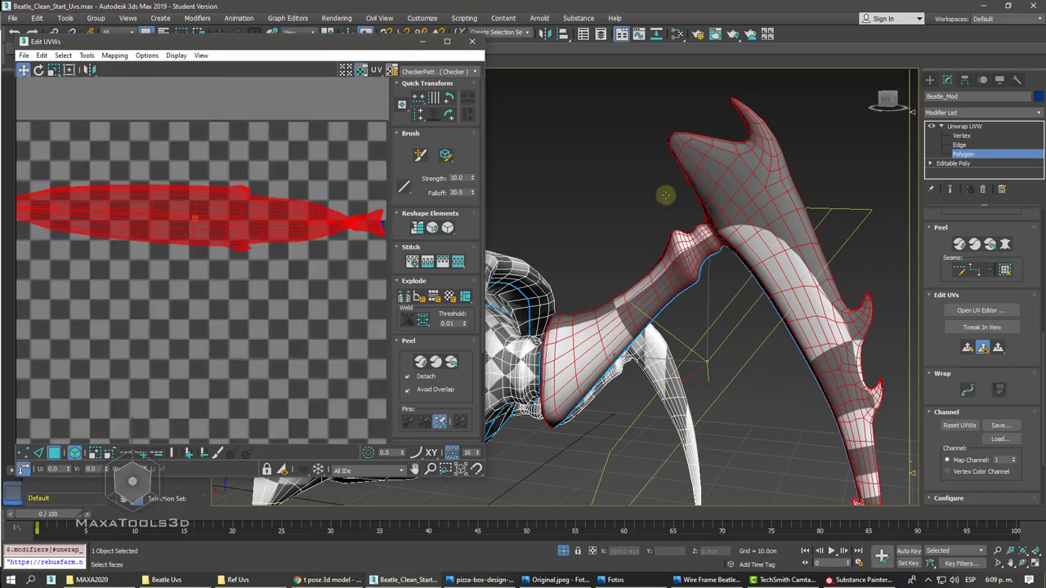
pyautogui.keyDown('alt'); pyautogui.moveTo(666, 195); pyautogui.dragTo(666, 195, button='middle'); pyautogui.keyUp('alt')
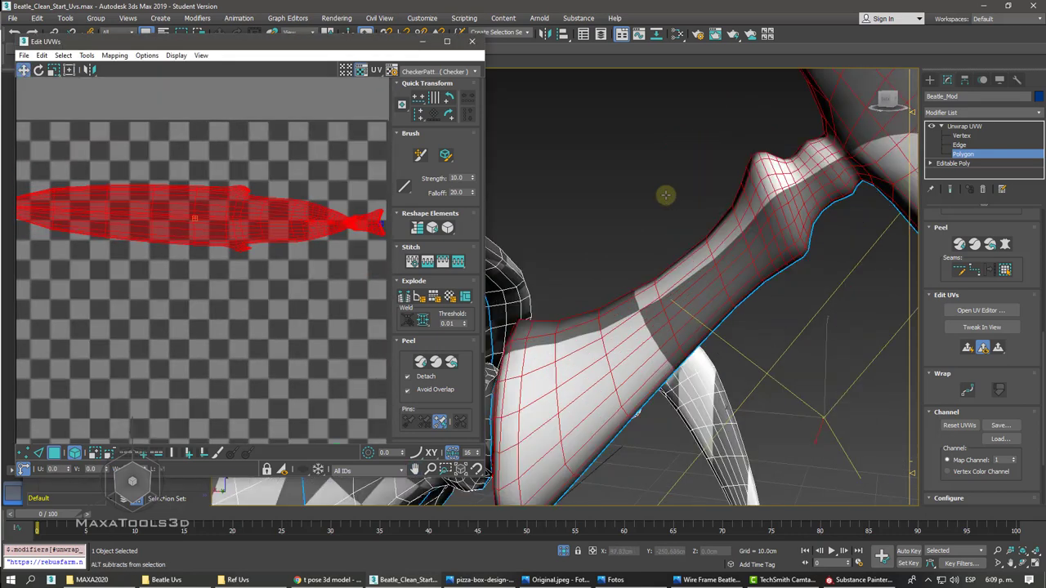
pyautogui.scroll(1, 197, 224)
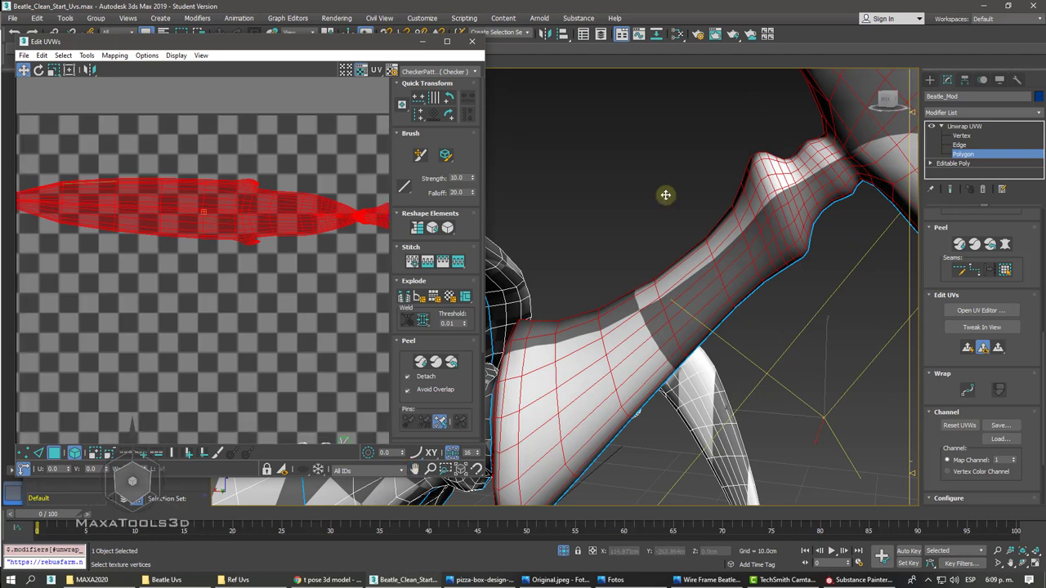
pyautogui.scroll(3, 196, 225)
pyautogui.scroll(2, 196, 224)
pyautogui.scroll(2, 196, 225)
pyautogui.scroll(-2, 196, 224)
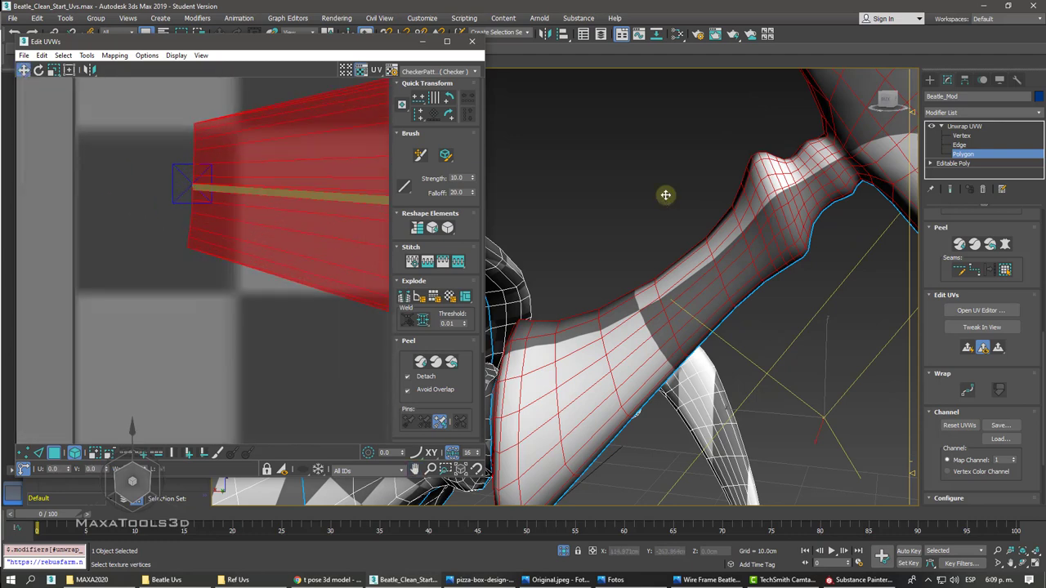
pyautogui.scroll(-2, 197, 225)
pyautogui.scroll(-4, 196, 225)
pyautogui.scroll(1, 196, 225)
pyautogui.scroll(-1, 301, 229)
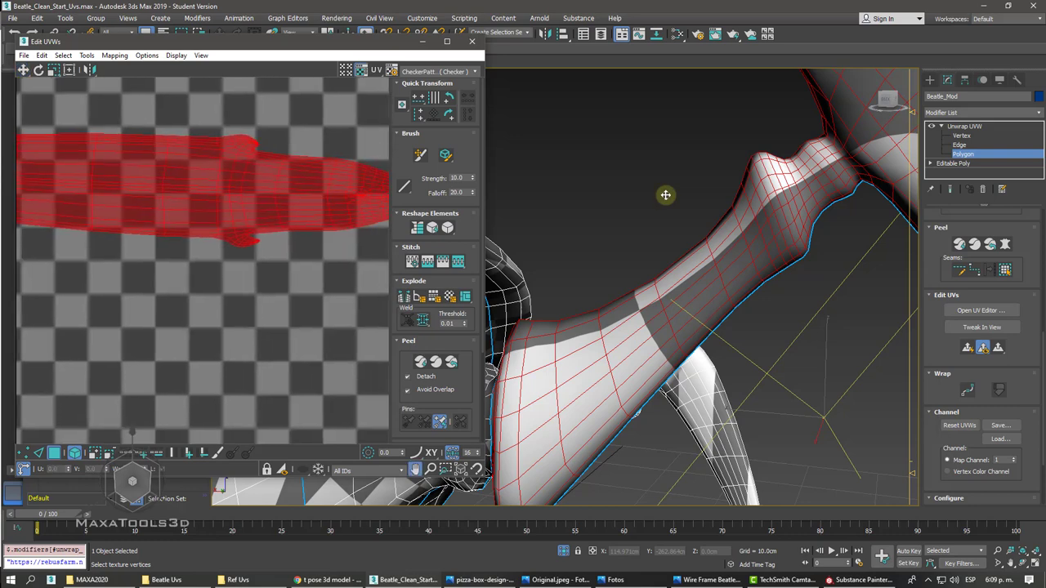
pyautogui.scroll(-1, 300, 229)
pyautogui.scroll(4, 301, 229)
pyautogui.scroll(2, 300, 228)
pyautogui.scroll(-1, 310, 225)
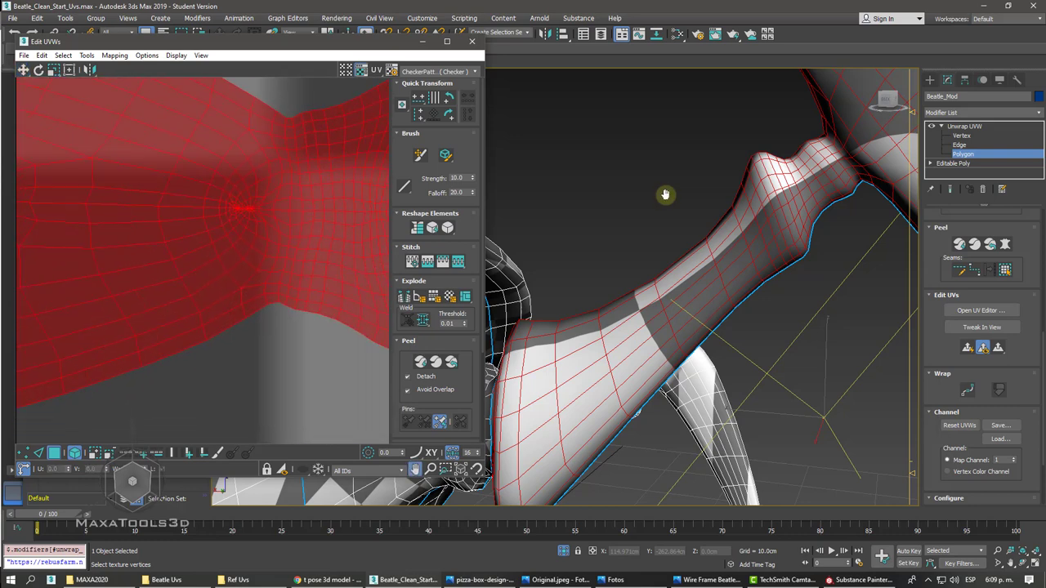
pyautogui.scroll(4, 311, 225)
pyautogui.scroll(1, 310, 224)
pyautogui.scroll(-1, 311, 225)
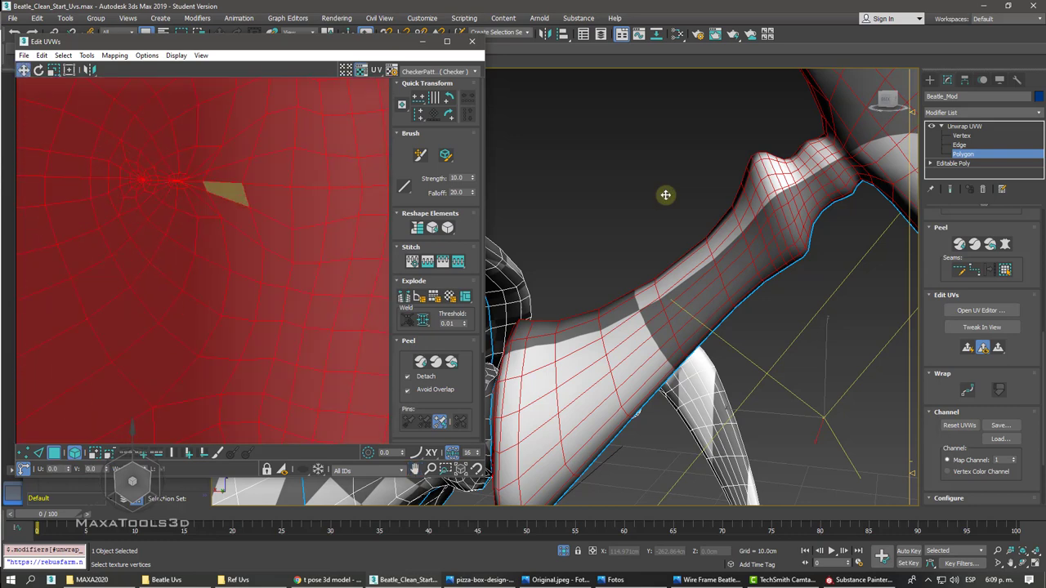
pyautogui.scroll(-2, 202, 261)
pyautogui.scroll(-1, 202, 260)
pyautogui.scroll(-1, 202, 261)
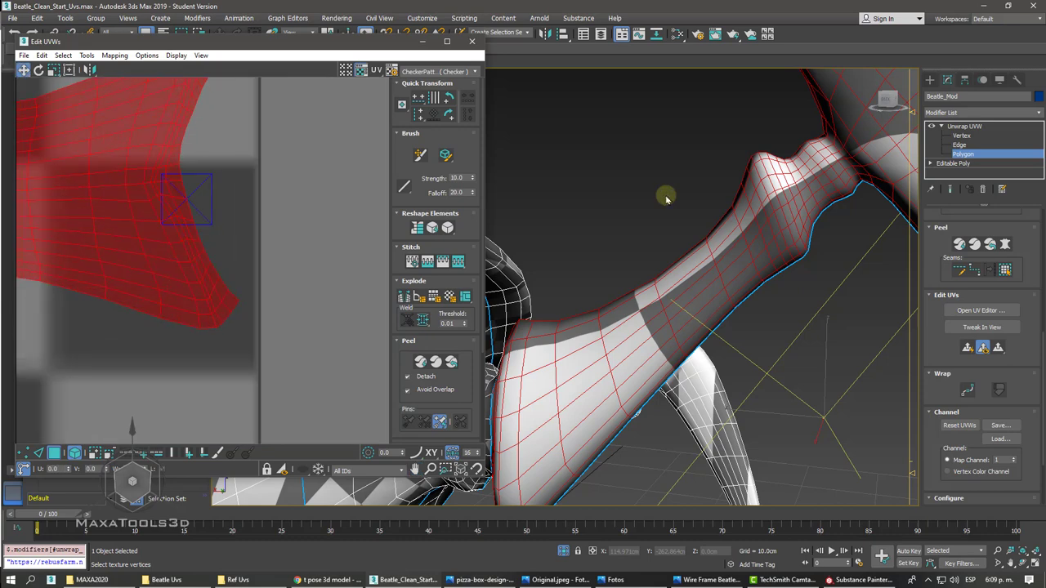
# - Pelt map the leg segment with Start Pelt, then Start Relax, and commit the result
pyautogui.click(1007, 245)
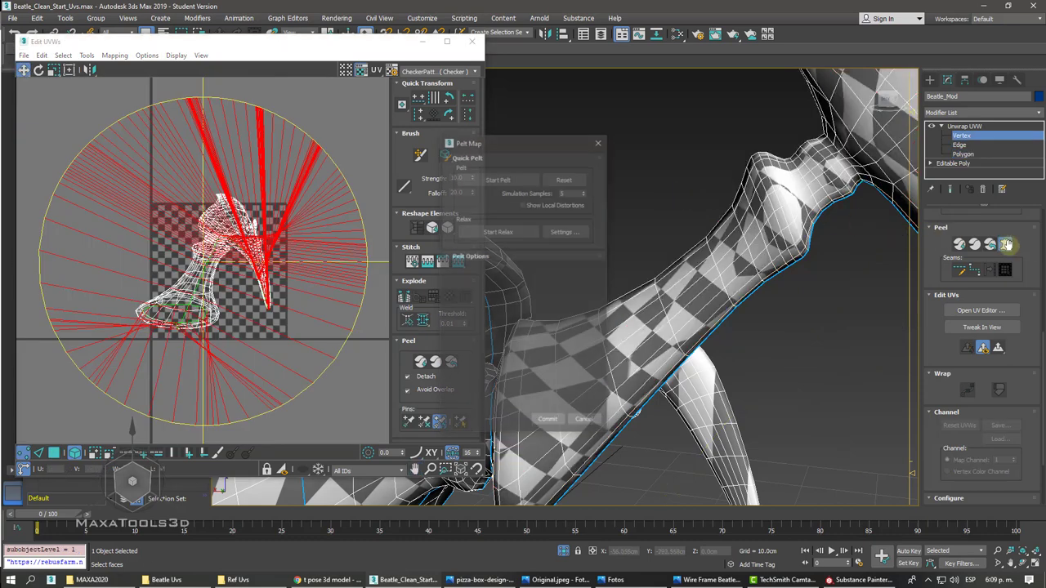
pyautogui.click(493, 179)
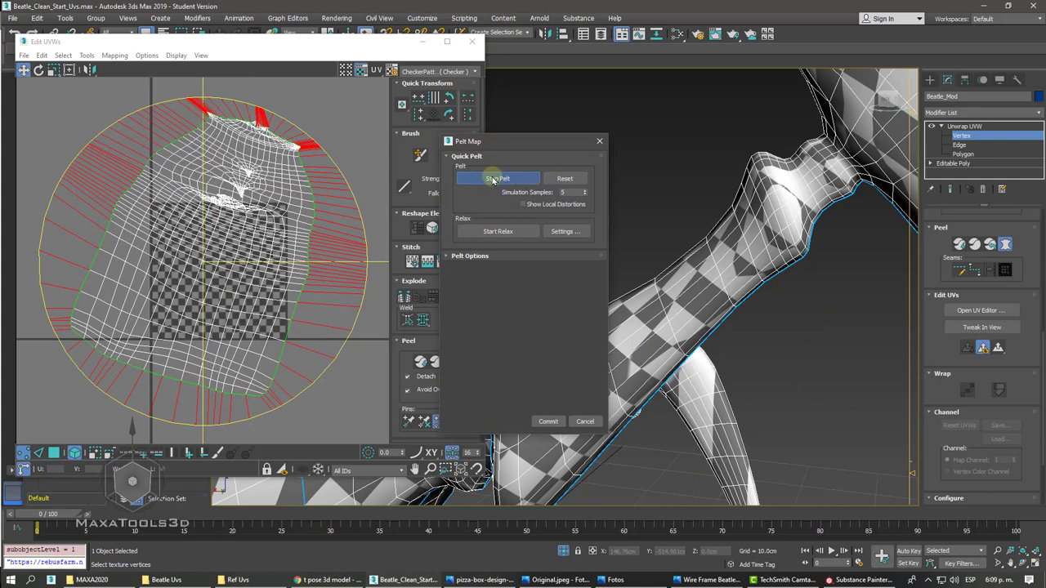
pyautogui.click(494, 231)
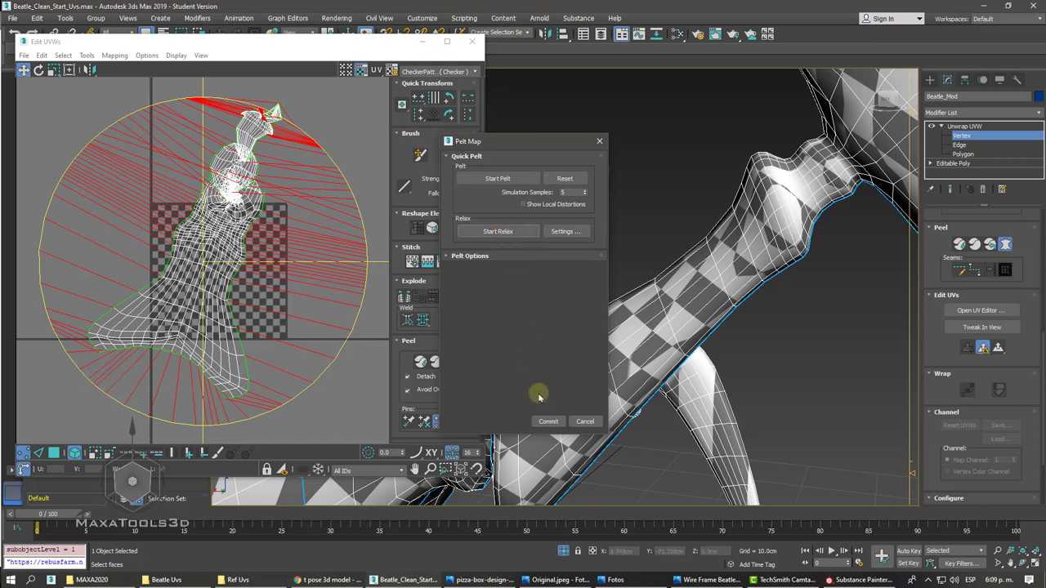
pyautogui.click(546, 423)
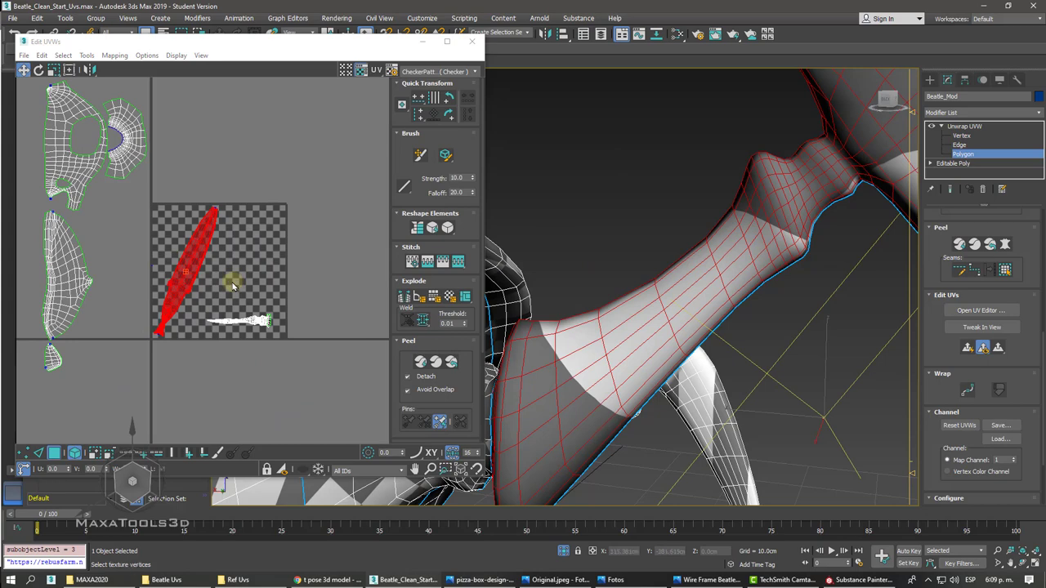
# - Clear the polygon selection and zoom in on the leg joint
pyautogui.click(233, 286)
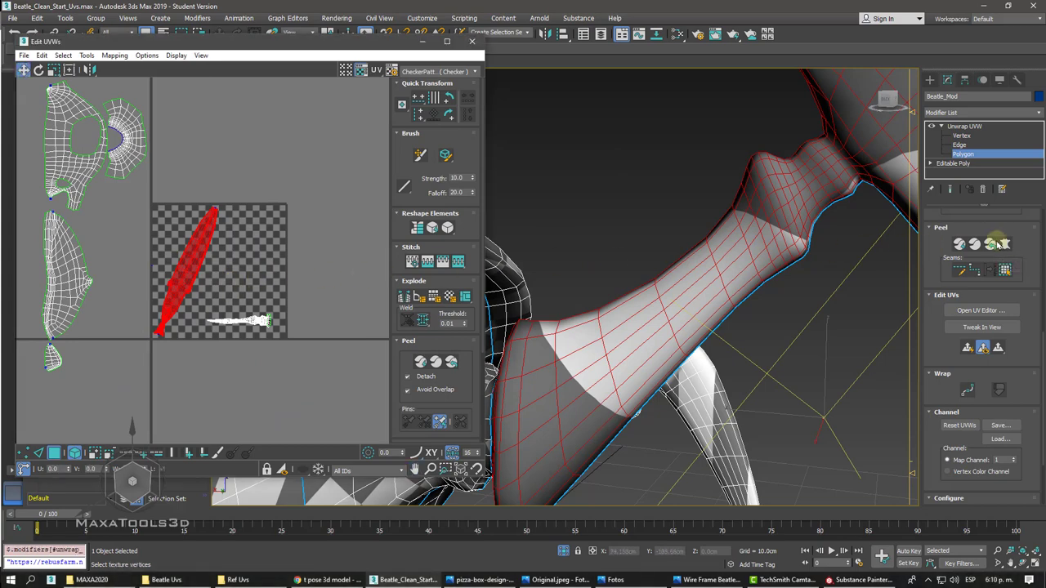
pyautogui.click(998, 242)
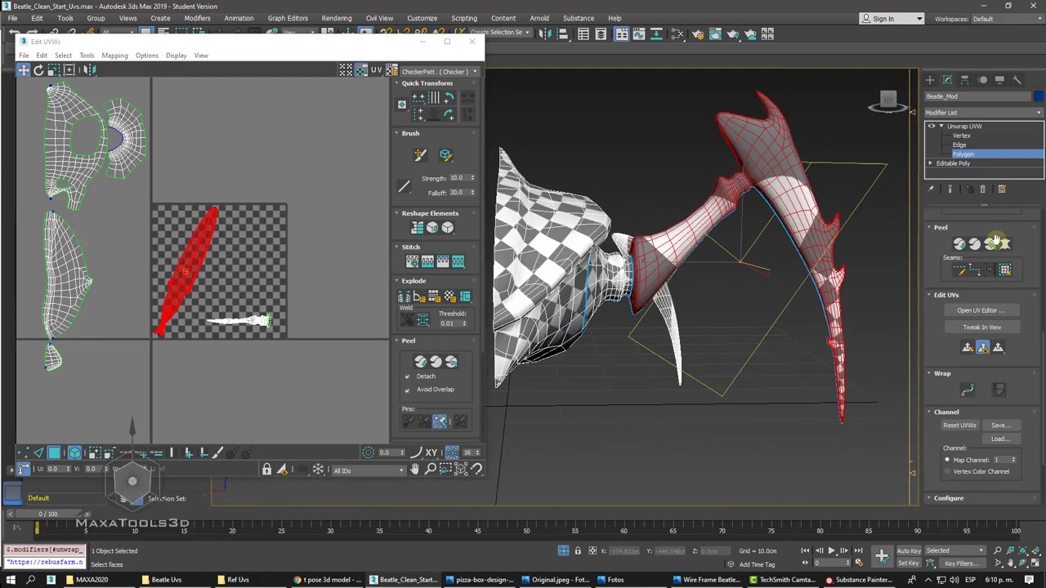
pyautogui.click(703, 308)
pyautogui.keyDown('alt'); pyautogui.moveTo(724, 241); pyautogui.dragTo(728, 237, button='middle'); pyautogui.keyUp('alt')
pyautogui.scroll(3, 727, 237)
pyautogui.scroll(2, 724, 238)
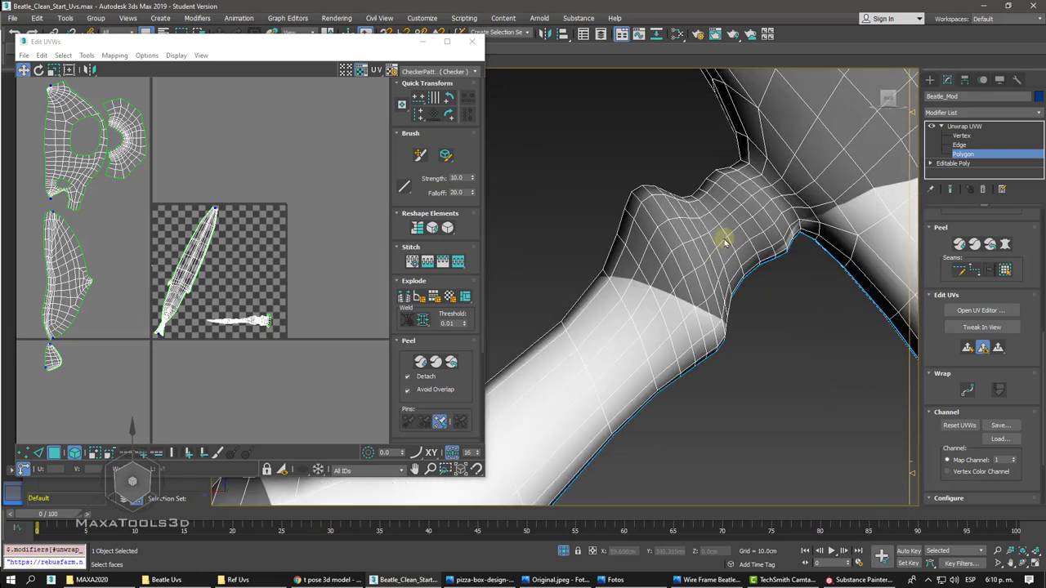
# - Select the edge loop around the leg joint in edge mode
pyautogui.click(959, 145)
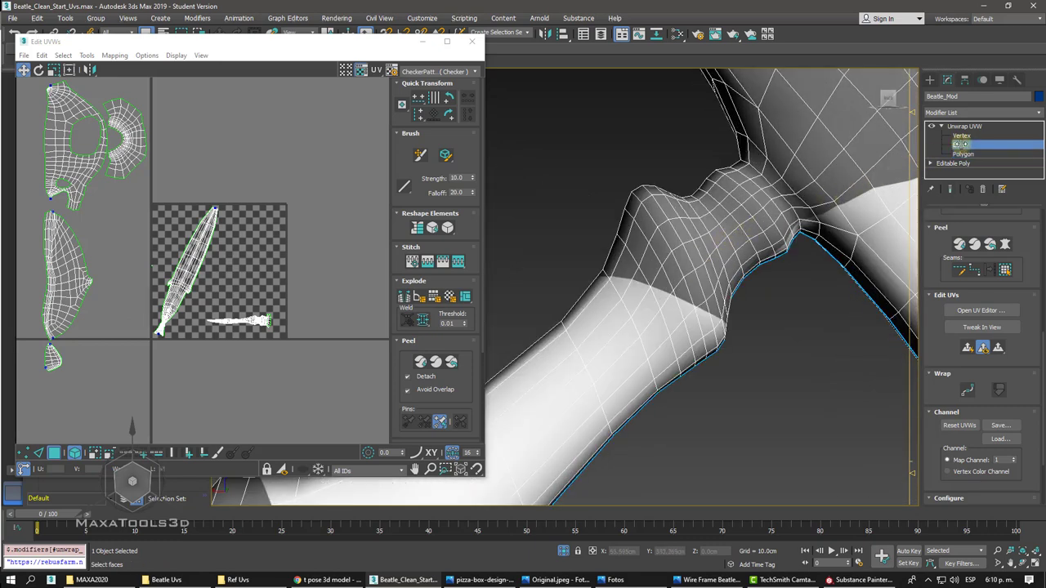
pyautogui.doubleClick(778, 190)
pyautogui.scroll(-3, 777, 190)
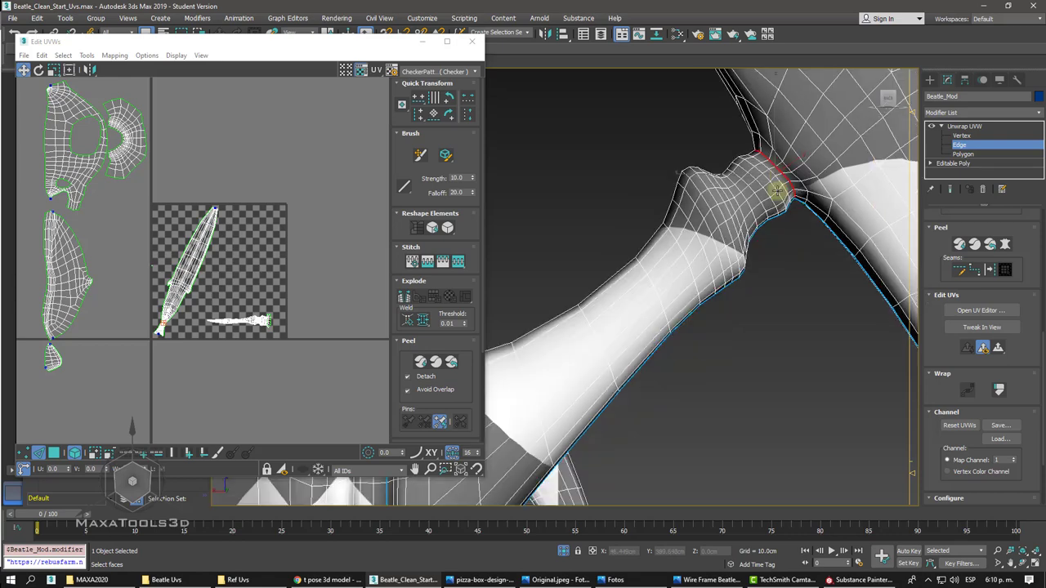
pyautogui.scroll(-4, 777, 191)
pyautogui.scroll(2, 777, 191)
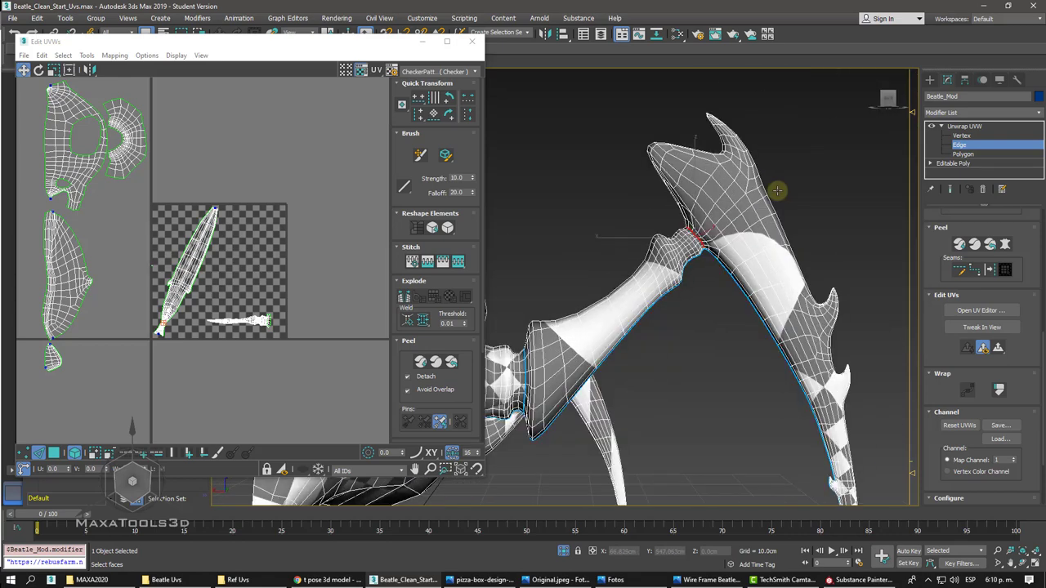
pyautogui.moveTo(780, 191); pyautogui.dragTo(780, 184, button='middle')
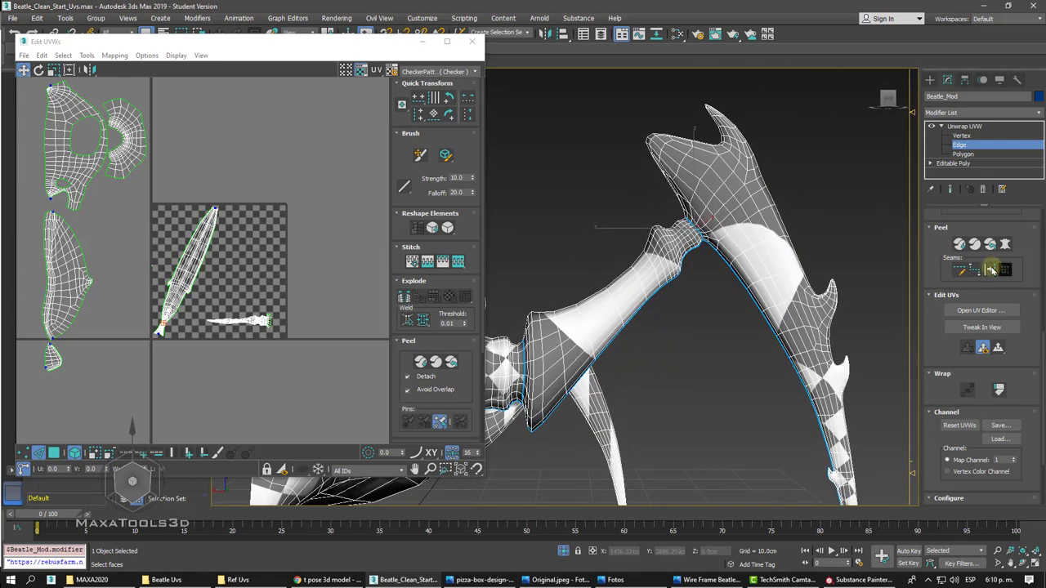
# - Expand to the seam-bounded forearm region, quick-peel it, and move its island upward
pyautogui.click(962, 154)
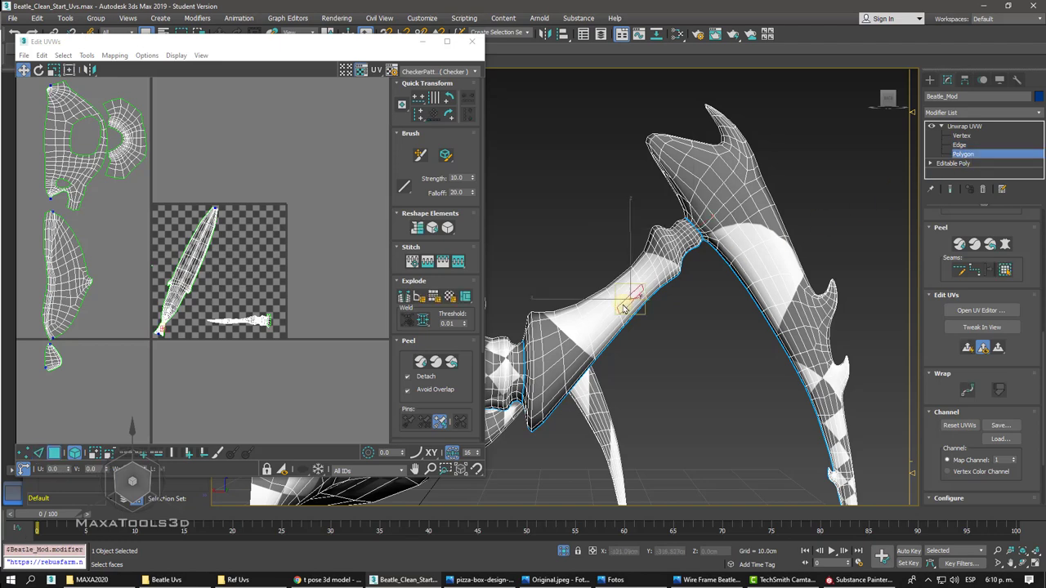
pyautogui.click(1004, 271)
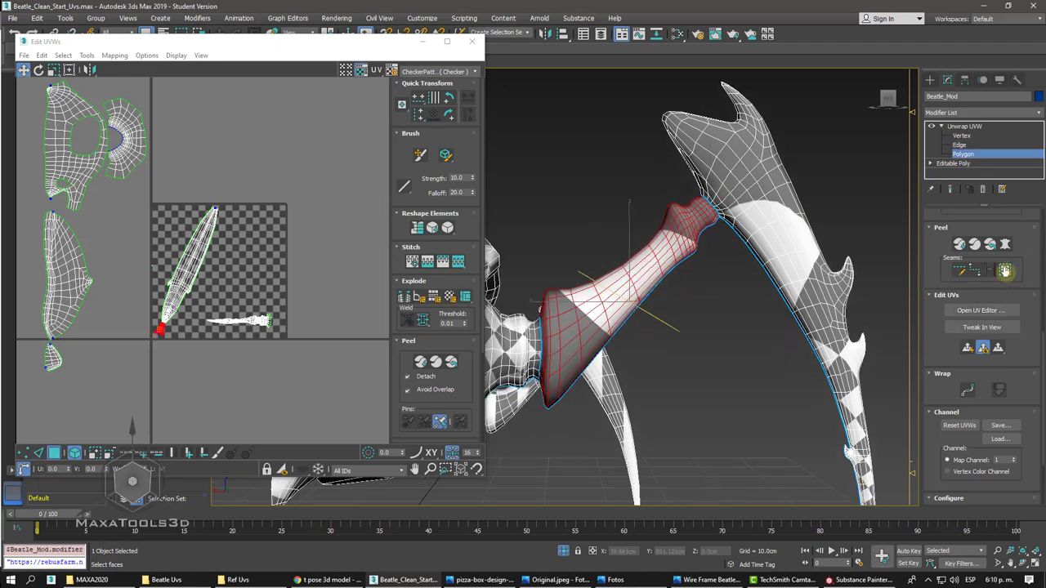
pyautogui.click(959, 244)
pyautogui.moveTo(230, 241); pyautogui.dragTo(251, 96)
pyautogui.press('z')
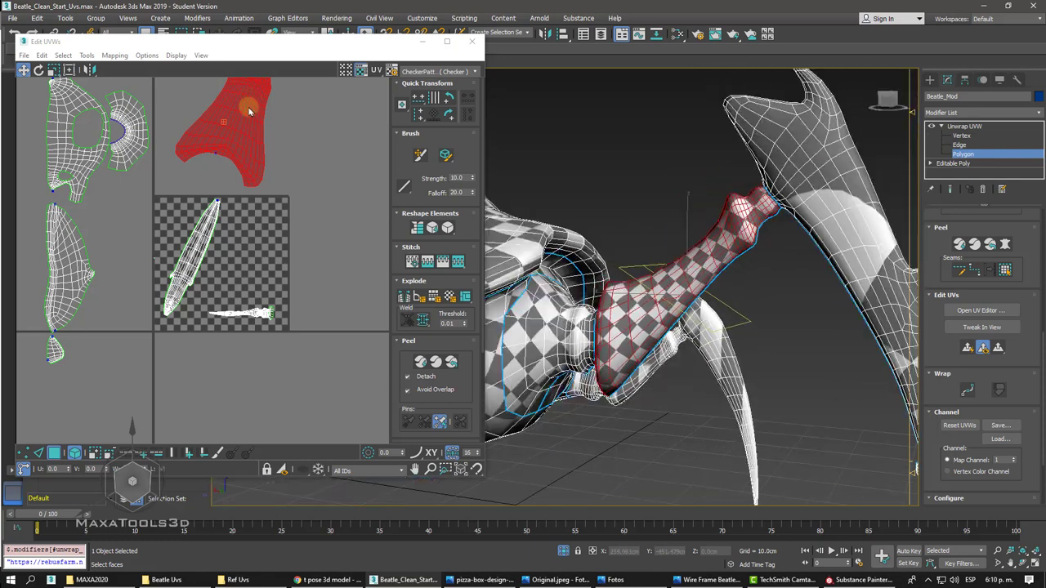
pyautogui.moveTo(249, 111); pyautogui.dragTo(263, 150, button='middle')
# - Rotate the forearm island about 70°, deselect it, and pan the UV view to frame the shells
pyautogui.rightClick(236, 171)
pyautogui.click(256, 170)
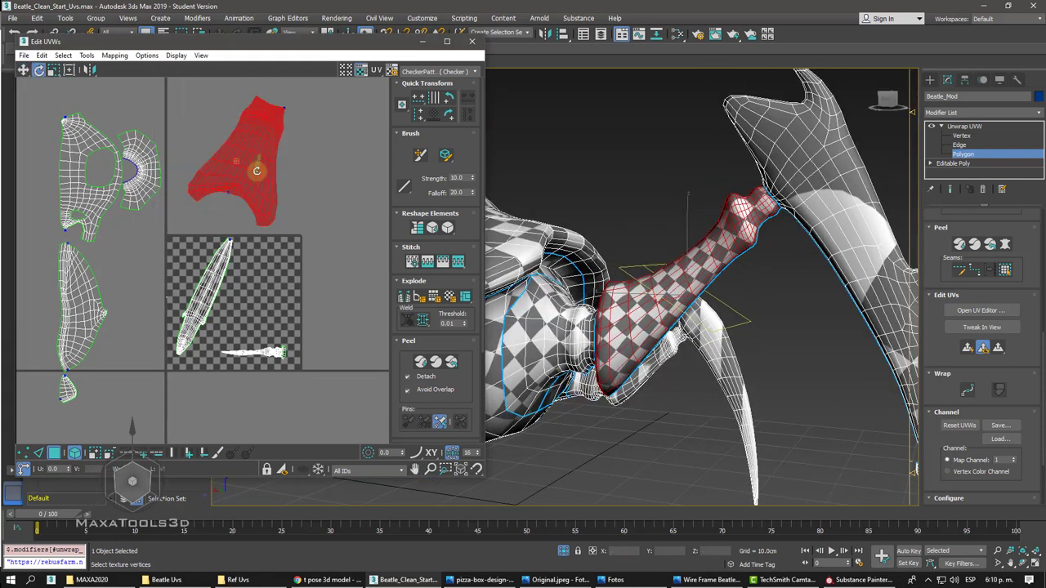
pyautogui.moveTo(257, 170)
pyautogui.mouseDown()
pyautogui.moveTo(273, 171)
pyautogui.moveTo(225, 171)
pyautogui.mouseUp()
pyautogui.press('w')
pyautogui.click(275, 133)
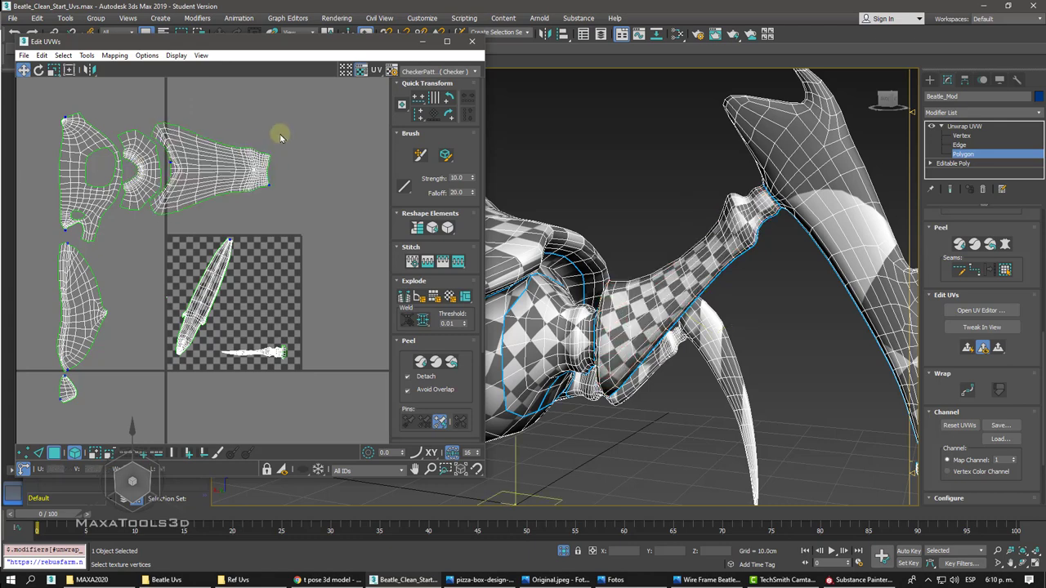
pyautogui.moveTo(275, 133); pyautogui.dragTo(323, 116, button='middle')
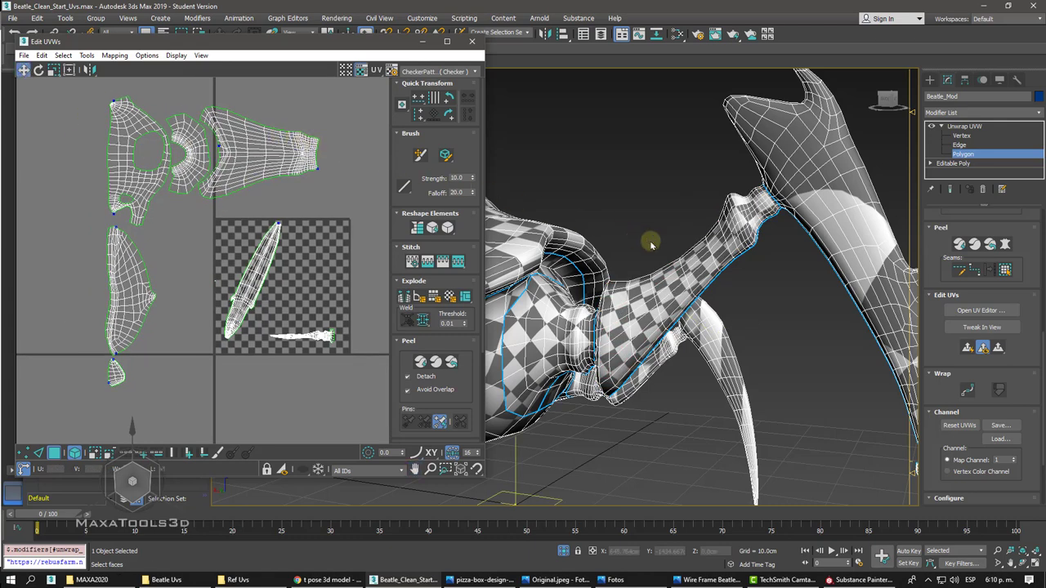
pyautogui.scroll(-2, 695, 255)
pyautogui.scroll(-3, 695, 255)
pyautogui.scroll(3, 694, 255)
# - Select the blade-shaped claw segment with Expand to Element and Quick Peel it
pyautogui.scroll(3, 695, 255)
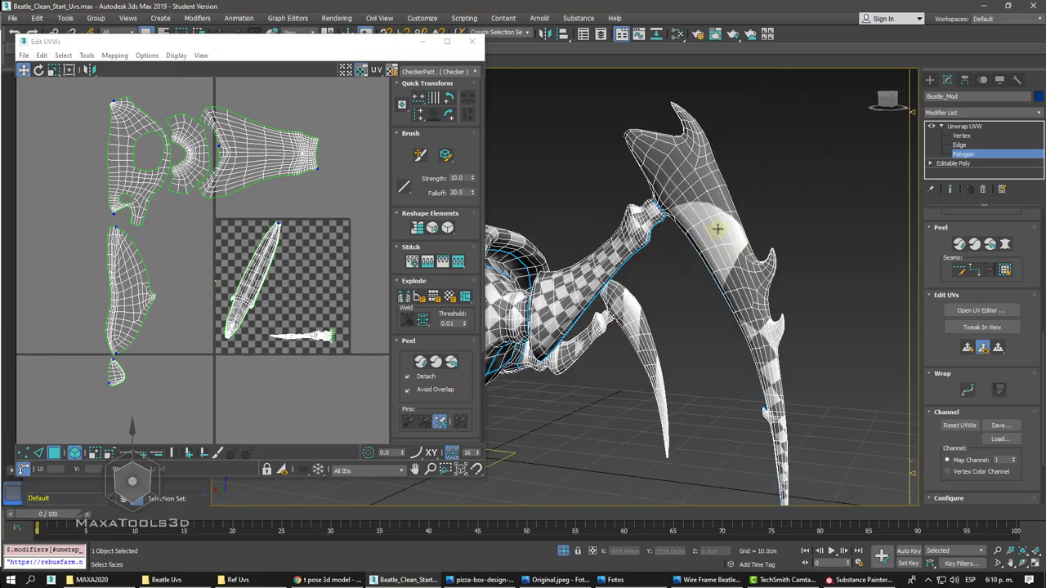
pyautogui.click(722, 228)
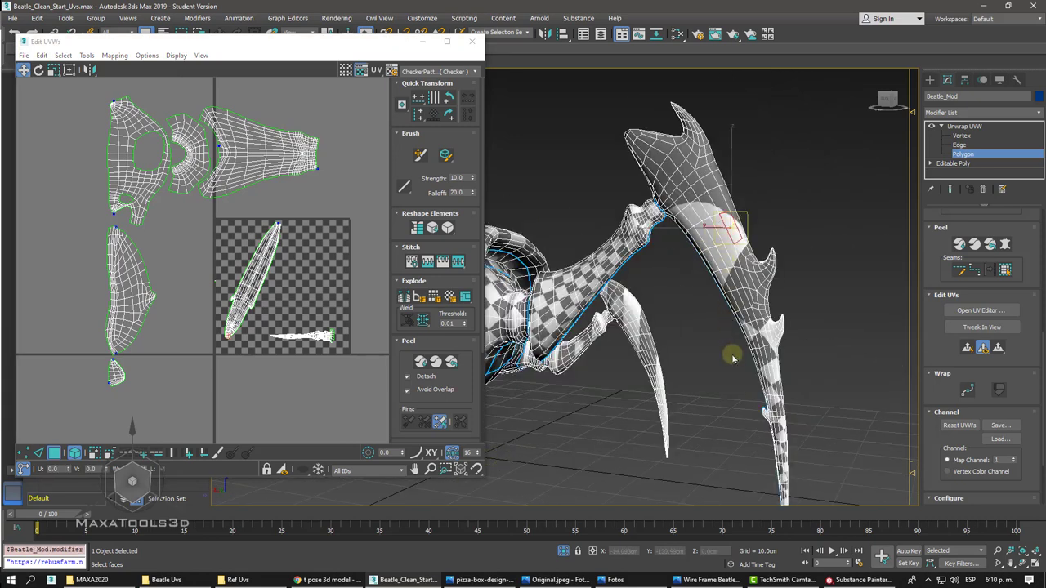
pyautogui.click(1004, 271)
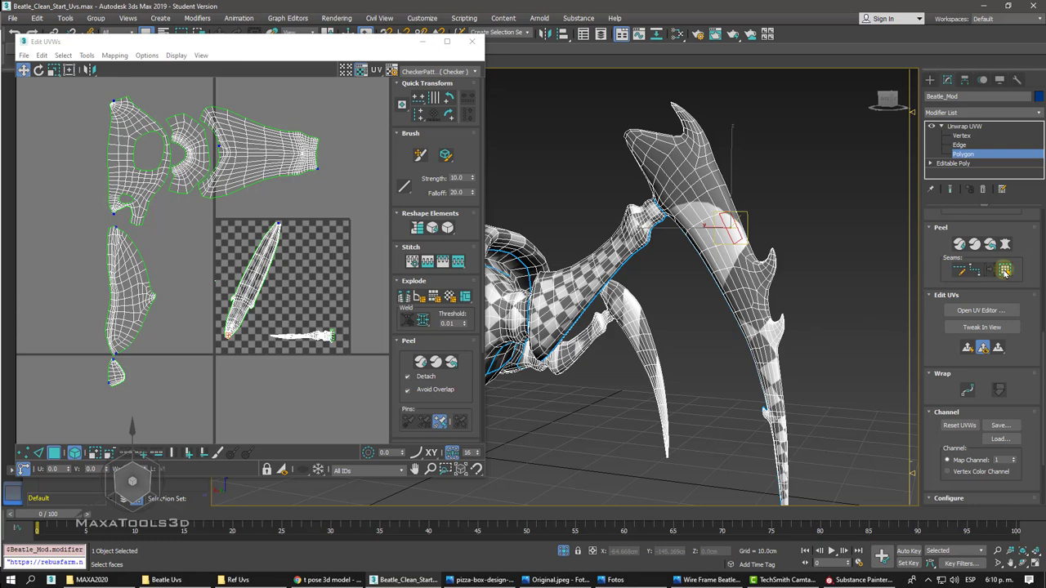
pyautogui.click(1005, 271)
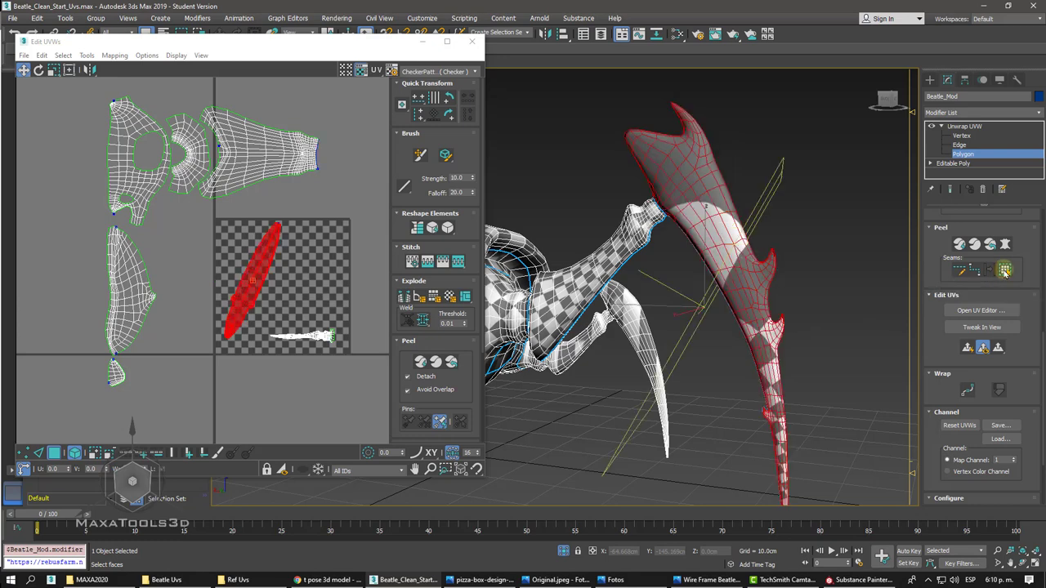
pyautogui.click(959, 245)
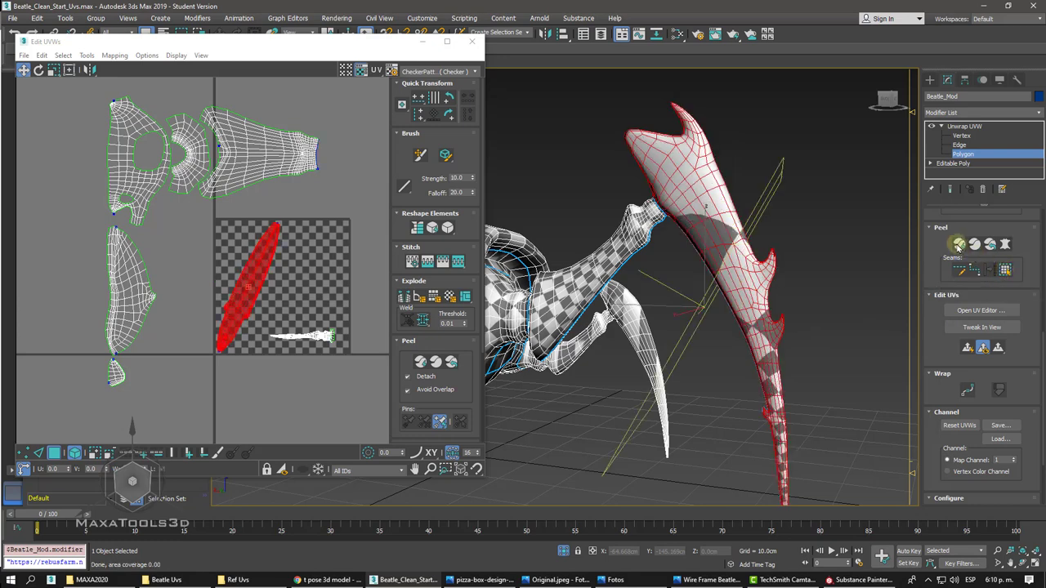
# - Inspect the peeled claw's checker, clear the face selection, and enable Point-to-Point Seams
pyautogui.moveTo(703, 327)
pyautogui.keyDown('alt'); pyautogui.mouseDown(button='middle')
pyautogui.moveTo(736, 327)
pyautogui.moveTo(711, 327)
pyautogui.mouseUp(button='middle'); pyautogui.keyUp('alt')
pyautogui.scroll(3, 695, 286)
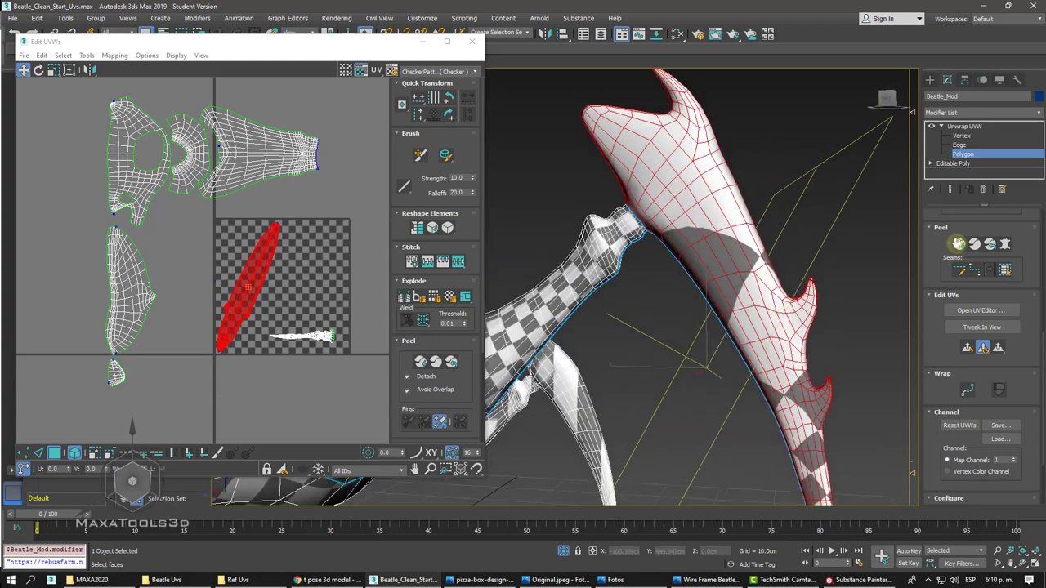
pyautogui.scroll(3, 695, 286)
pyautogui.keyDown('alt'); pyautogui.moveTo(507, 494); pyautogui.dragTo(495, 499, button='middle'); pyautogui.keyUp('alt')
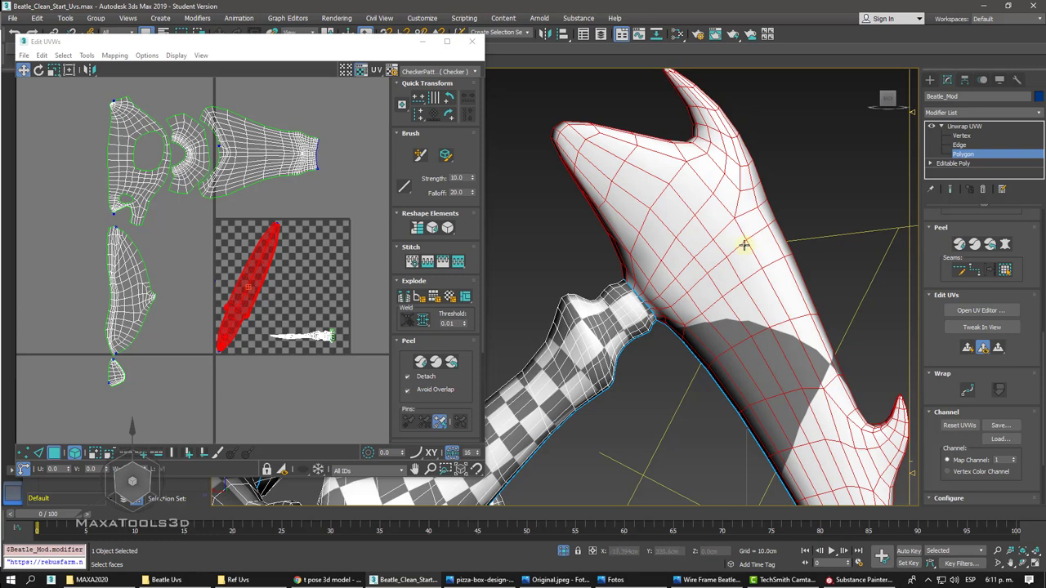
pyautogui.keyDown('alt'); pyautogui.moveTo(744, 246); pyautogui.dragTo(746, 249, button='middle'); pyautogui.keyUp('alt')
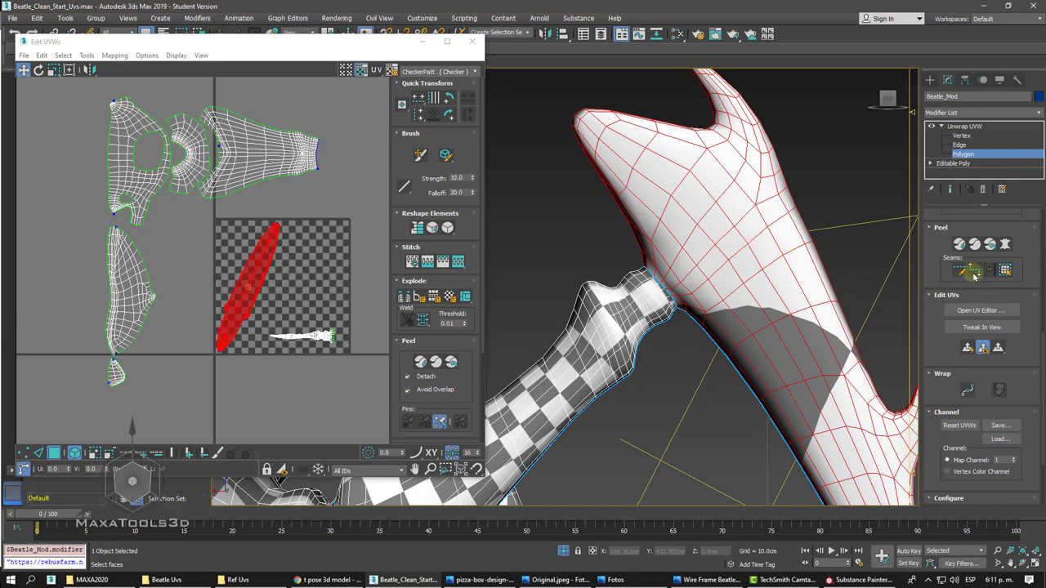
pyautogui.keyDown('alt'); pyautogui.moveTo(834, 231); pyautogui.dragTo(829, 231, button='middle'); pyautogui.keyUp('alt')
pyautogui.click(832, 236)
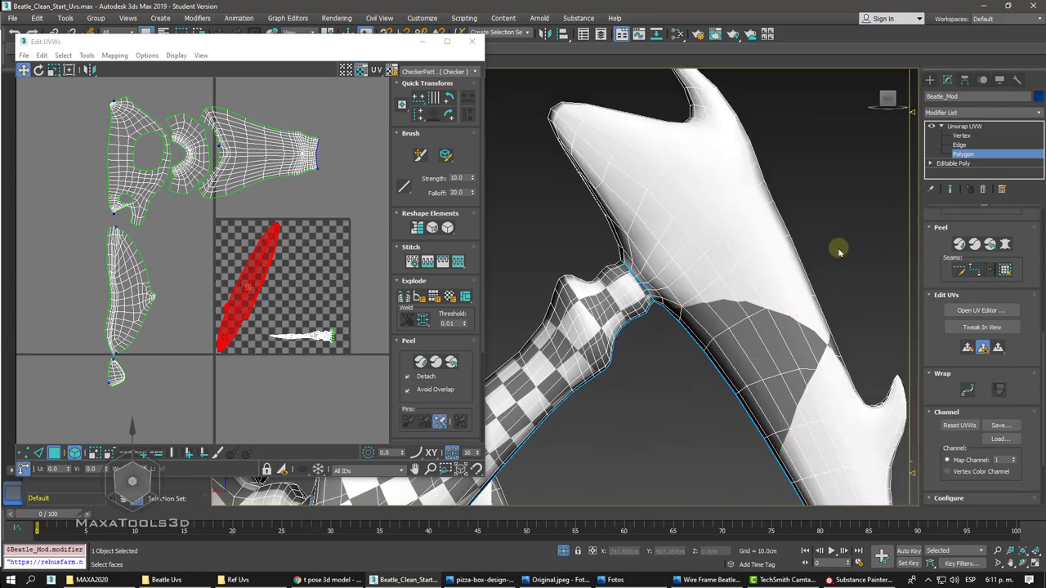
pyautogui.click(974, 271)
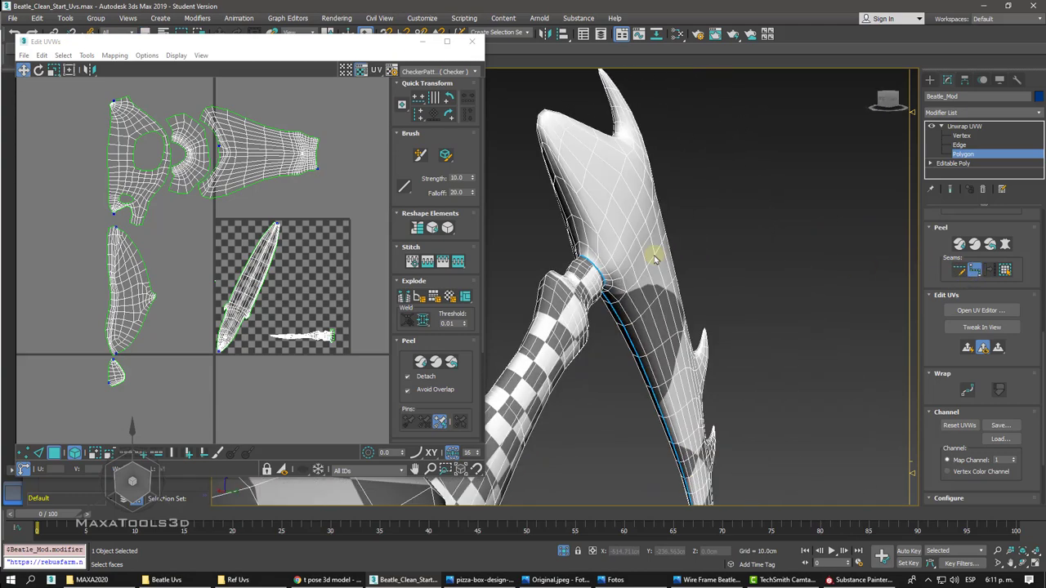
# - Zoom close to the claw's pointed tip and draw a seam from its base to the point
pyautogui.keyDown('alt'); pyautogui.moveTo(654, 253); pyautogui.dragTo(543, 254, button='middle'); pyautogui.keyUp('alt')
pyautogui.scroll(2, 562, 254)
pyautogui.scroll(-2, 543, 254)
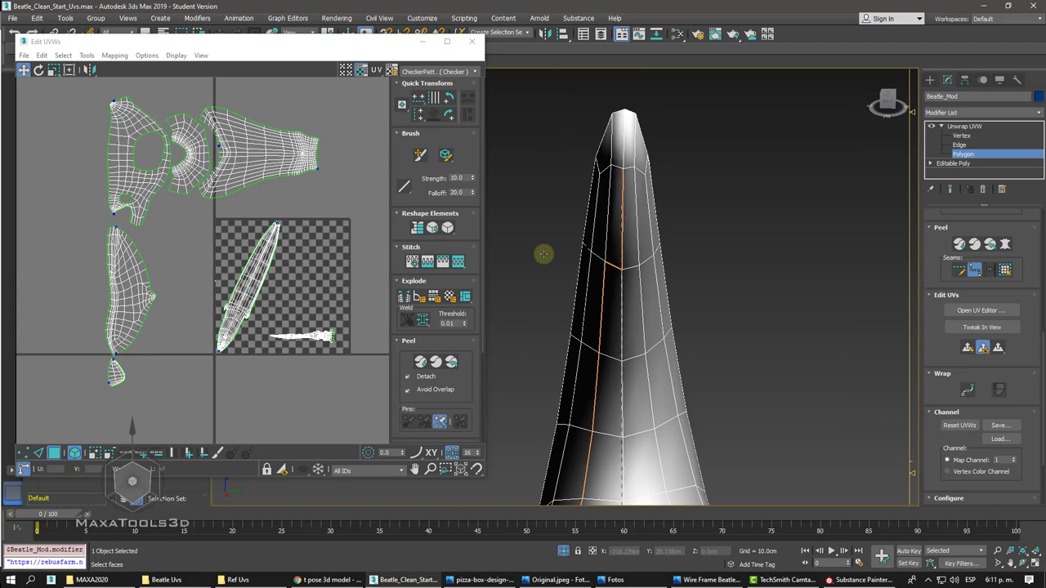
pyautogui.moveTo(629, 299)
pyautogui.keyDown('alt'); pyautogui.mouseDown(button='middle')
pyautogui.moveTo(651, 313)
pyautogui.moveTo(645, 304)
pyautogui.mouseUp(button='middle'); pyautogui.keyUp('alt')
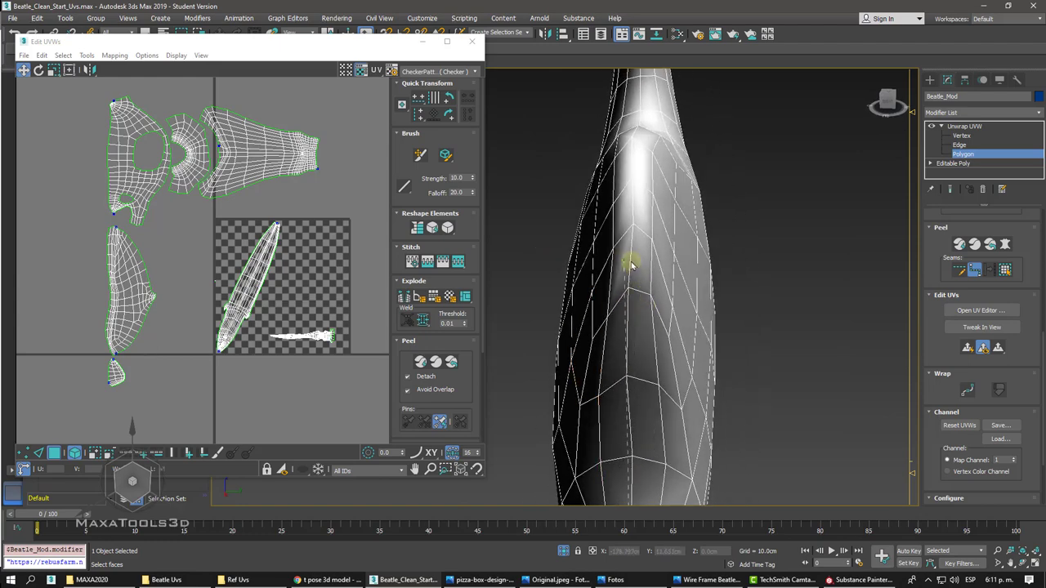
pyautogui.keyDown('alt'); pyautogui.moveTo(629, 258); pyautogui.dragTo(631, 261, button='middle'); pyautogui.keyUp('alt')
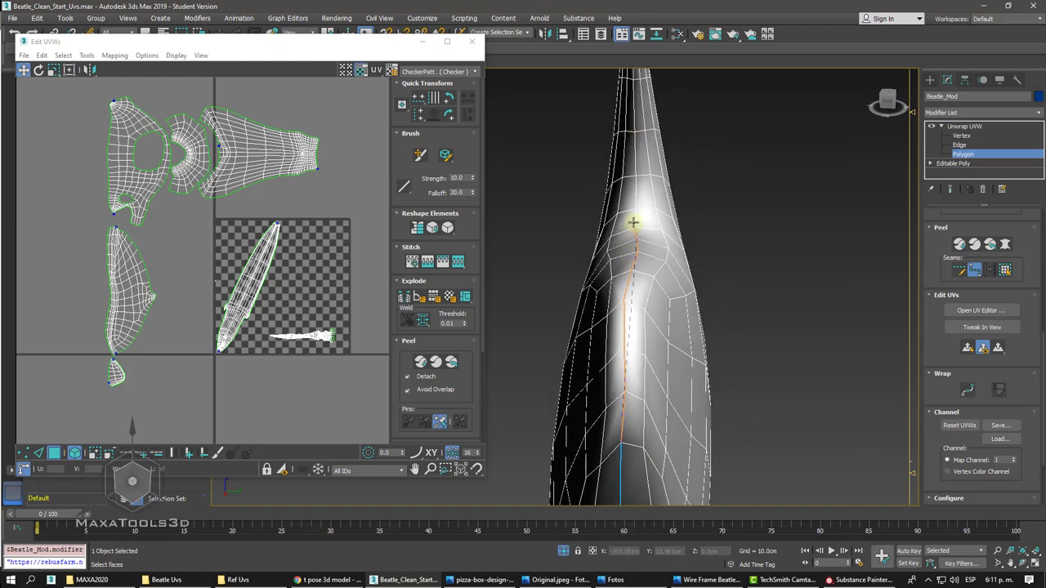
pyautogui.keyDown('alt'); pyautogui.moveTo(637, 204); pyautogui.dragTo(673, 232, button='middle'); pyautogui.keyUp('alt')
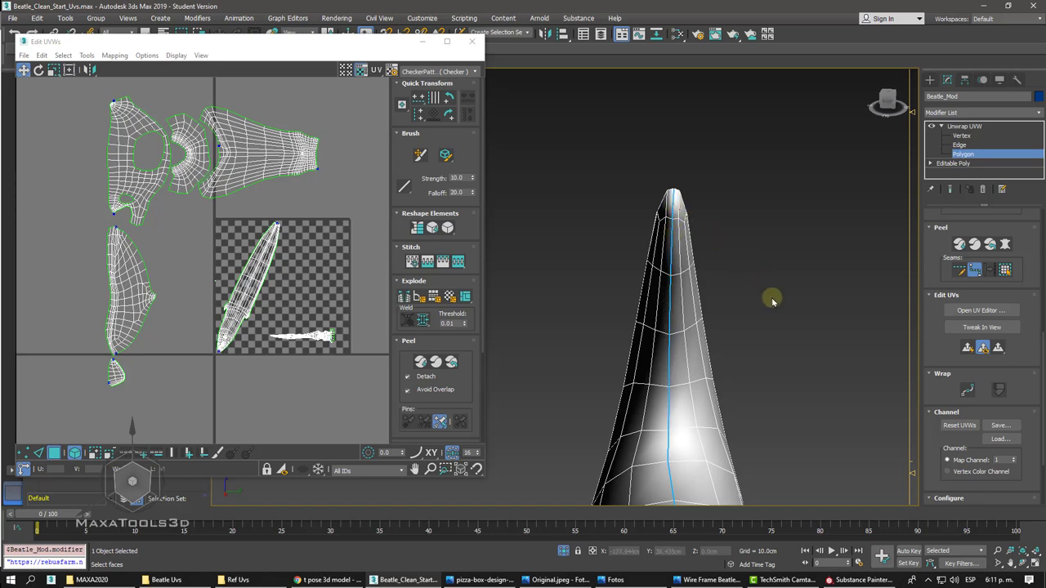
# - Orbit the claw edge-on and back to check the new seam's profile
pyautogui.scroll(-5, 768, 299)
pyautogui.scroll(-3, 773, 301)
pyautogui.scroll(2, 773, 303)
pyautogui.scroll(2, 773, 303)
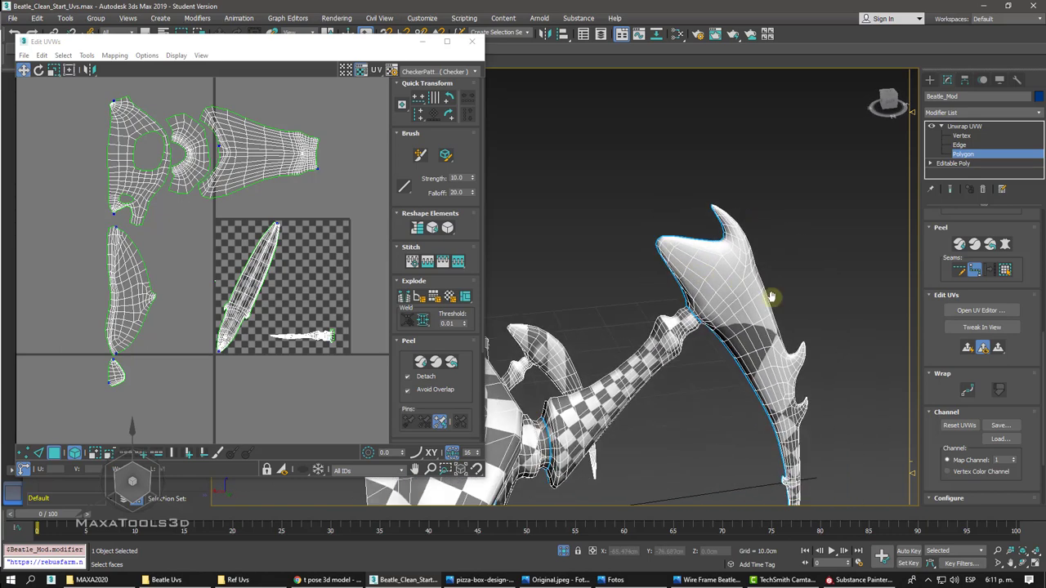
pyautogui.scroll(2, 772, 302)
pyautogui.scroll(2, 773, 303)
pyautogui.keyDown('alt'); pyautogui.moveTo(772, 302); pyautogui.dragTo(772, 300, button='middle'); pyautogui.keyUp('alt')
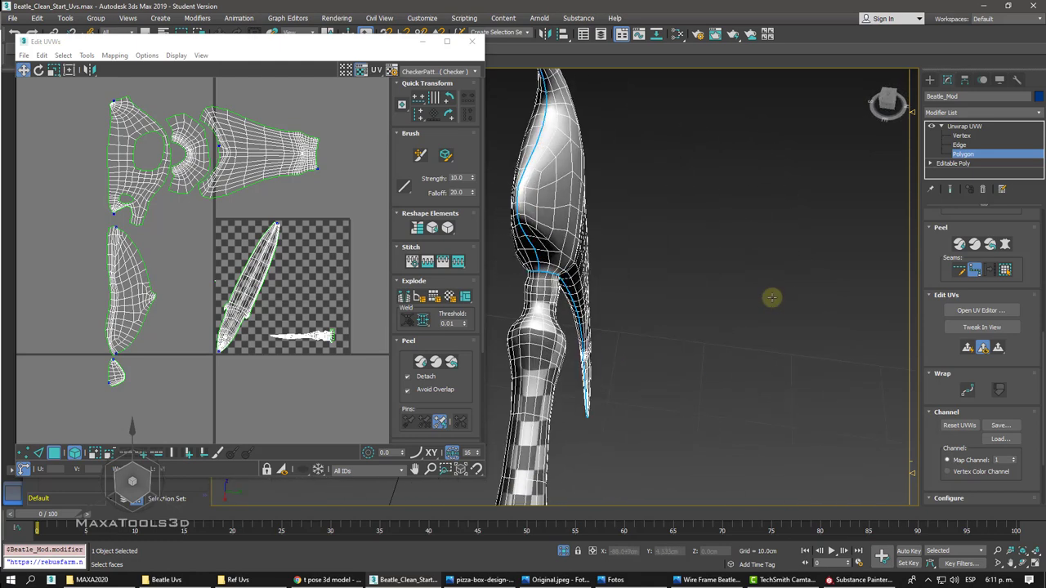
pyautogui.keyDown('alt'); pyautogui.moveTo(772, 300); pyautogui.dragTo(712, 226, button='middle'); pyautogui.keyUp('alt')
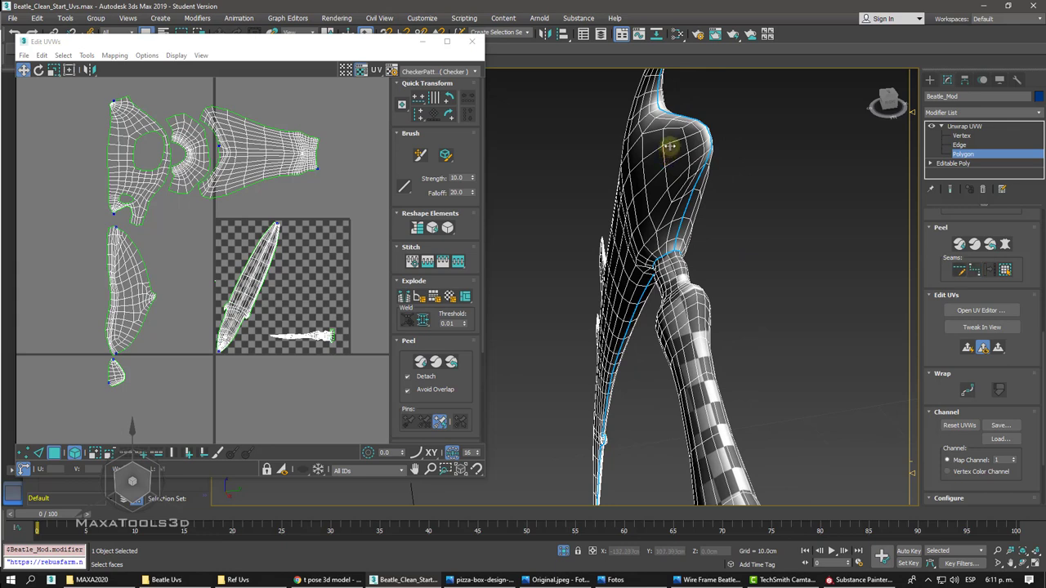
# - Quick-peel the whole claw shell along its new seam and orbit underneath to check the checkers
pyautogui.click(672, 138)
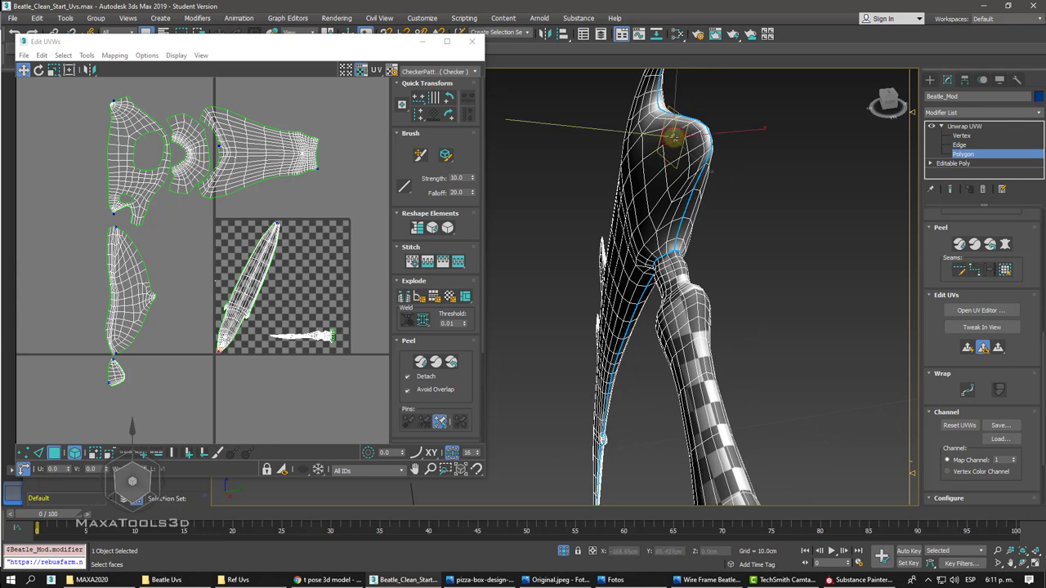
pyautogui.click(1005, 272)
pyautogui.click(960, 245)
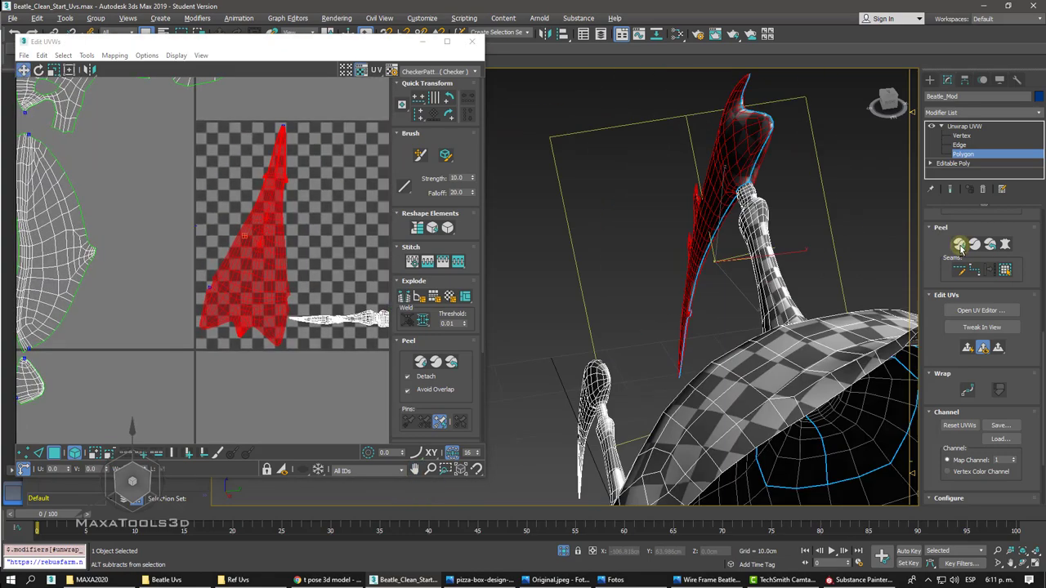
pyautogui.keyDown('alt'); pyautogui.moveTo(695, 286); pyautogui.dragTo(572, 278, button='middle'); pyautogui.keyUp('alt')
pyautogui.scroll(5, 694, 258)
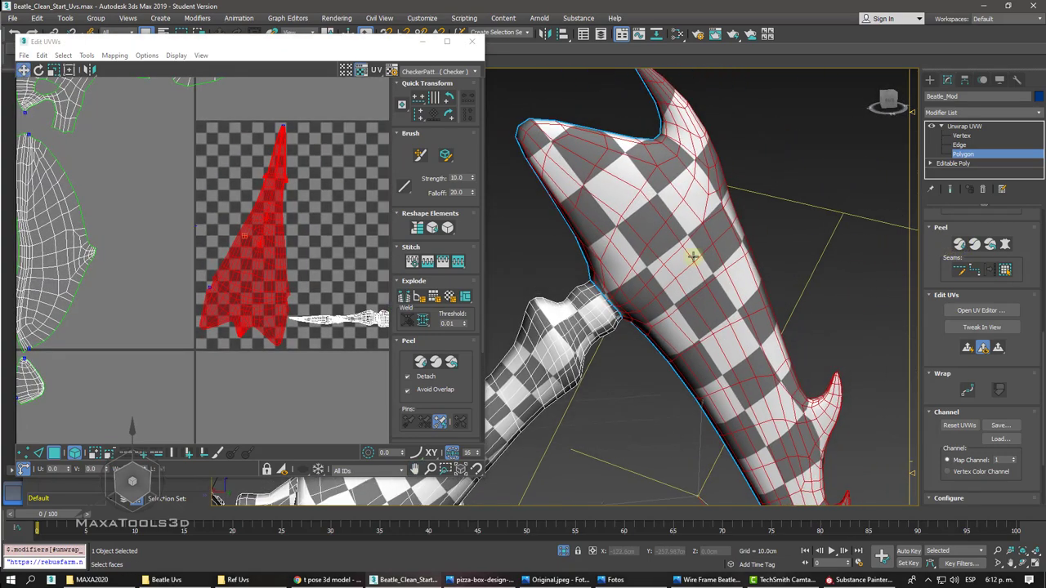
pyautogui.scroll(-1, 573, 262)
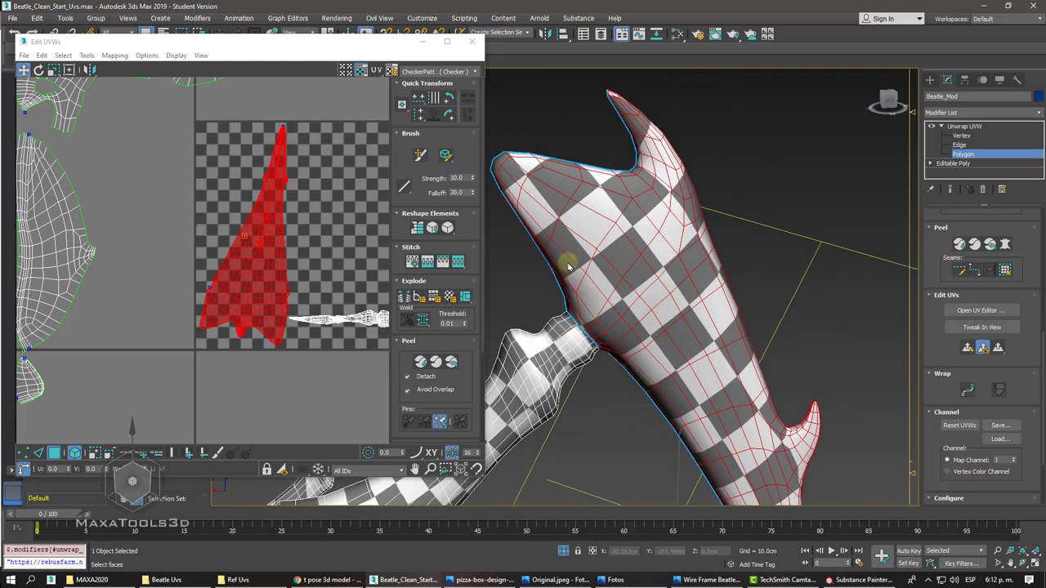
pyautogui.moveTo(567, 261)
pyautogui.keyDown('alt'); pyautogui.mouseDown(button='middle')
pyautogui.moveTo(728, 321)
pyautogui.moveTo(668, 296)
pyautogui.mouseUp(button='middle'); pyautogui.keyUp('alt')
pyautogui.scroll(5, 727, 316)
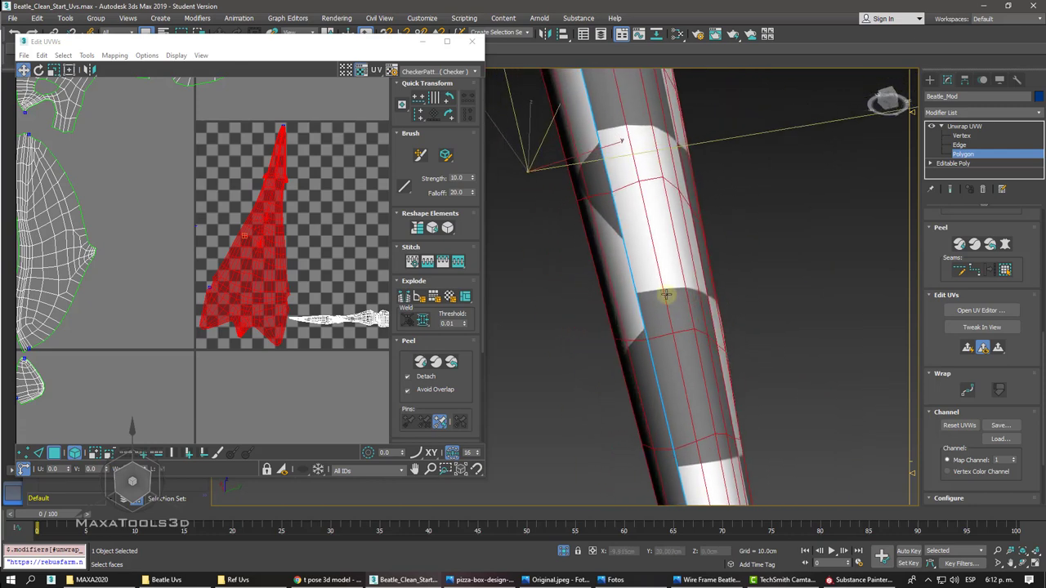
pyautogui.moveTo(666, 294)
pyautogui.keyDown('alt'); pyautogui.mouseDown(button='middle')
pyautogui.moveTo(761, 313)
pyautogui.moveTo(683, 296)
pyautogui.mouseUp(button='middle'); pyautogui.keyUp('alt')
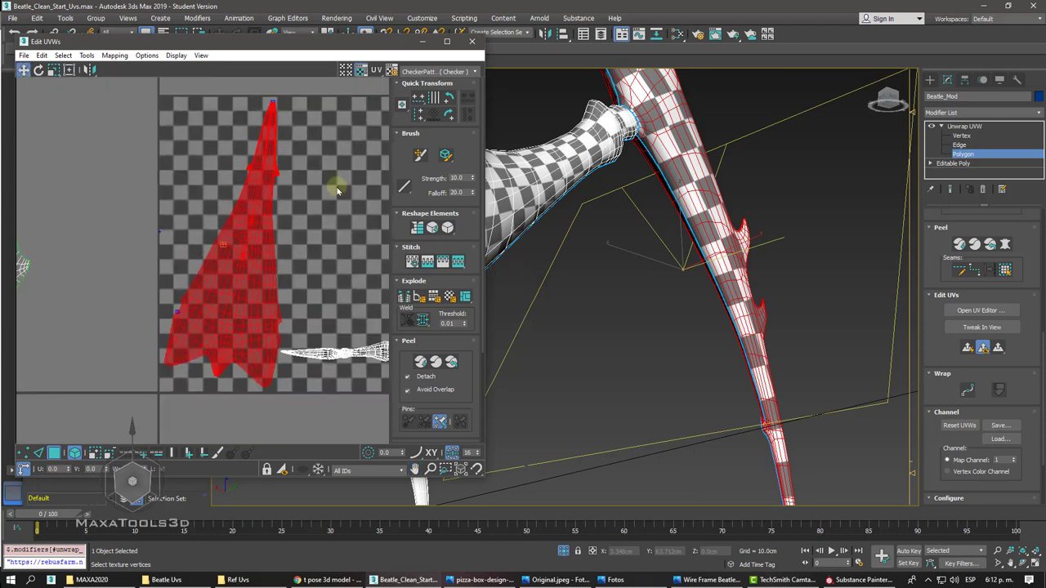
# - Relax the claw's UV island using the Relax tool from the Tools menu
pyautogui.click(86, 56)
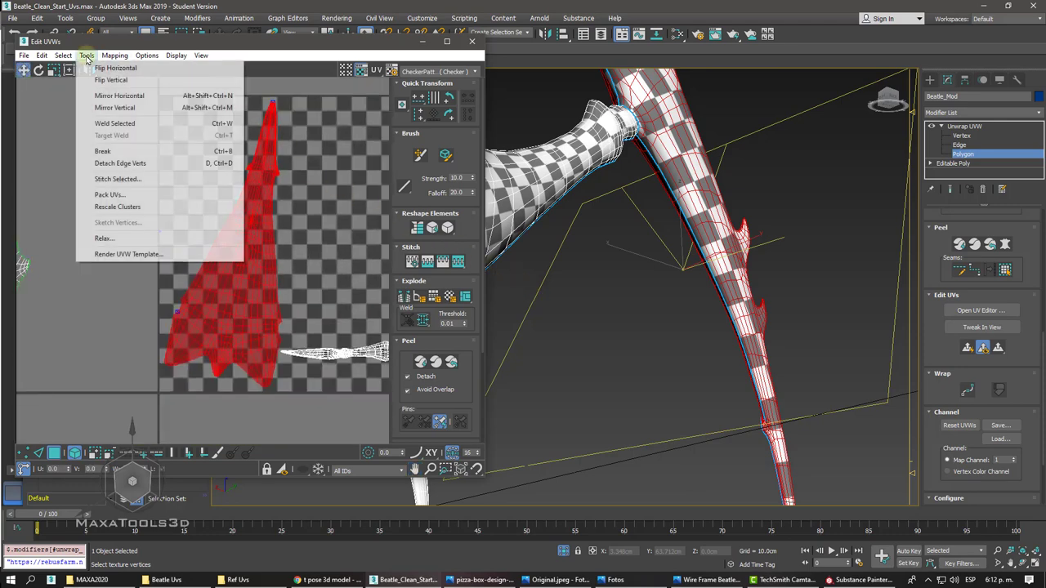
pyautogui.click(123, 237)
pyautogui.click(597, 176)
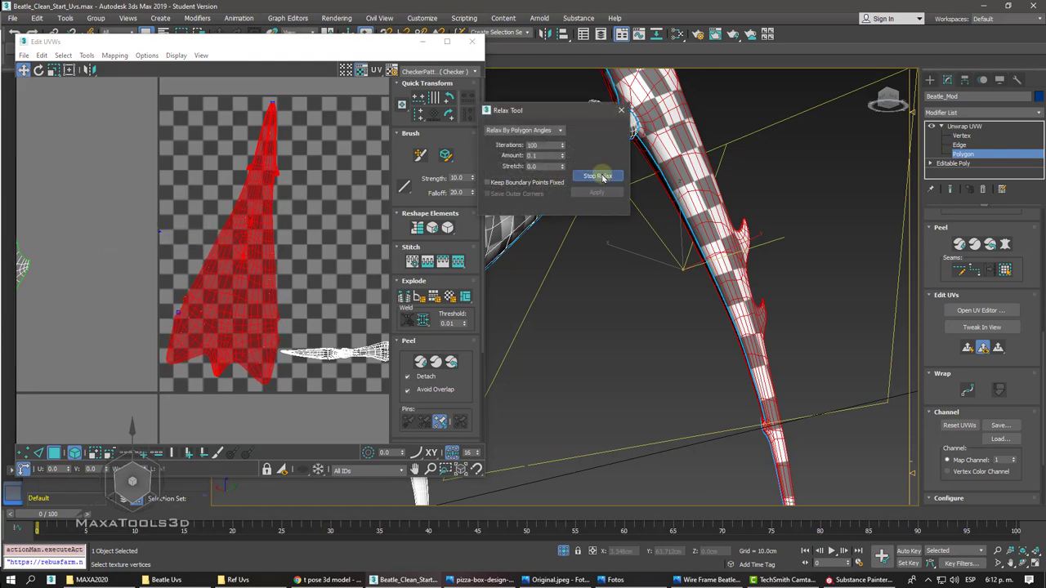
pyautogui.click(602, 177)
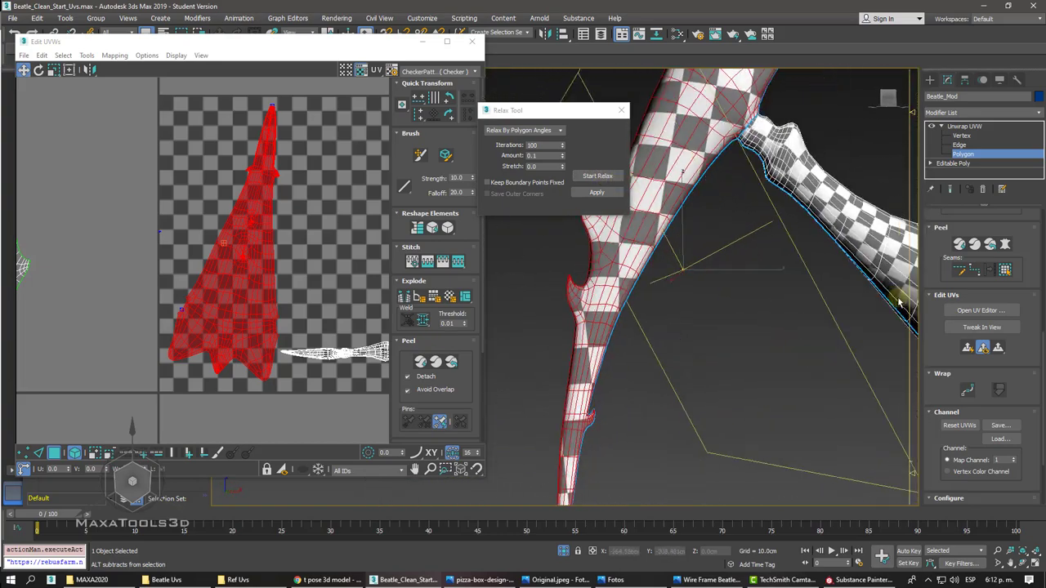
pyautogui.keyDown('alt'); pyautogui.moveTo(899, 303); pyautogui.dragTo(770, 217, button='middle'); pyautogui.keyUp('alt')
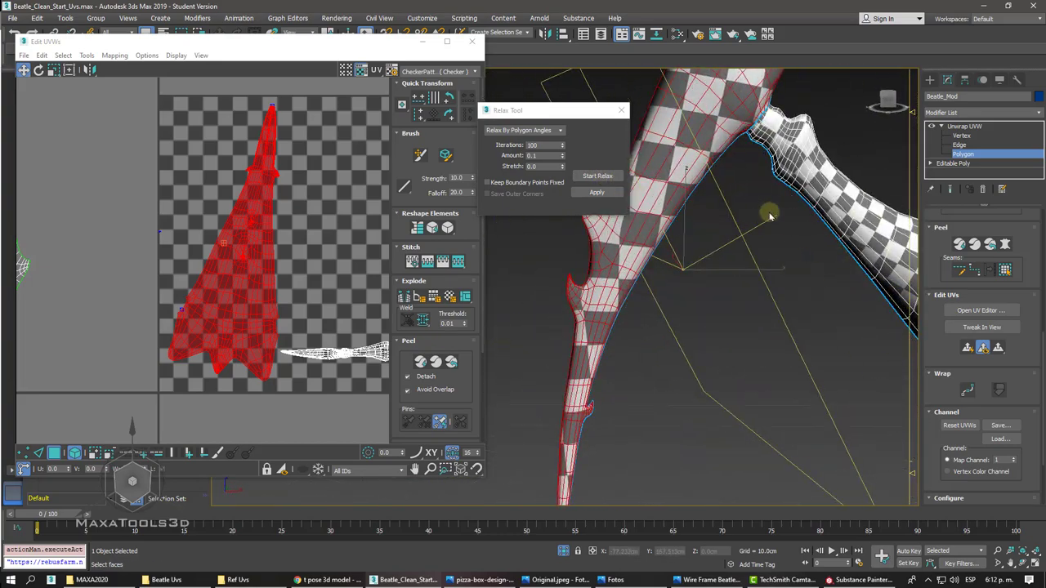
pyautogui.click(621, 110)
# - Move the red shell out of the checker tile, rotate it, and place it beside the leg islands
pyautogui.scroll(-3, 362, 215)
pyautogui.scroll(-1, 218, 273)
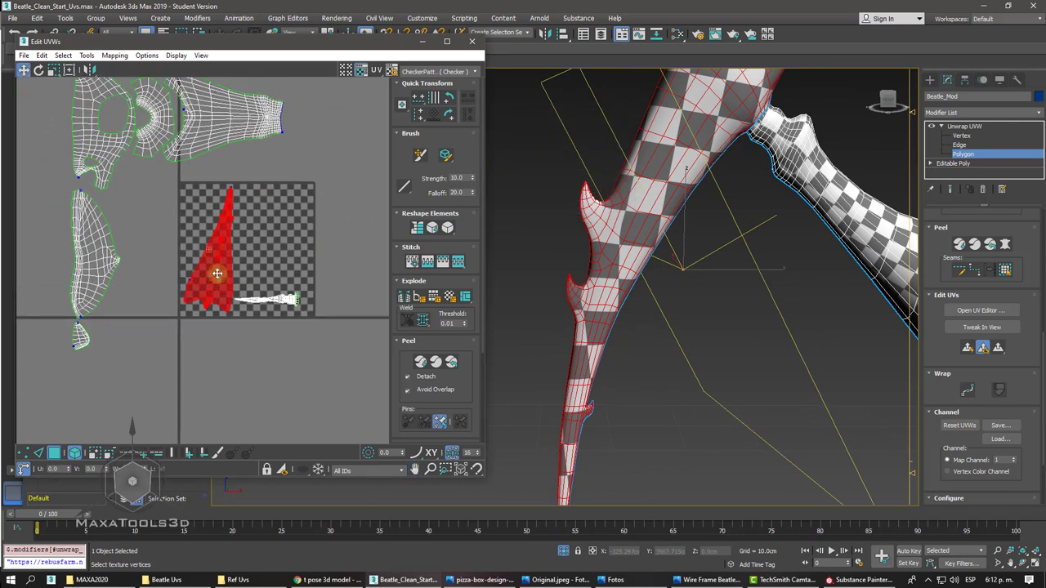
pyautogui.moveTo(217, 274)
pyautogui.mouseDown()
pyautogui.moveTo(312, 163)
pyautogui.moveTo(276, 158)
pyautogui.mouseUp()
pyautogui.rightClick(314, 157)
pyautogui.click(322, 160)
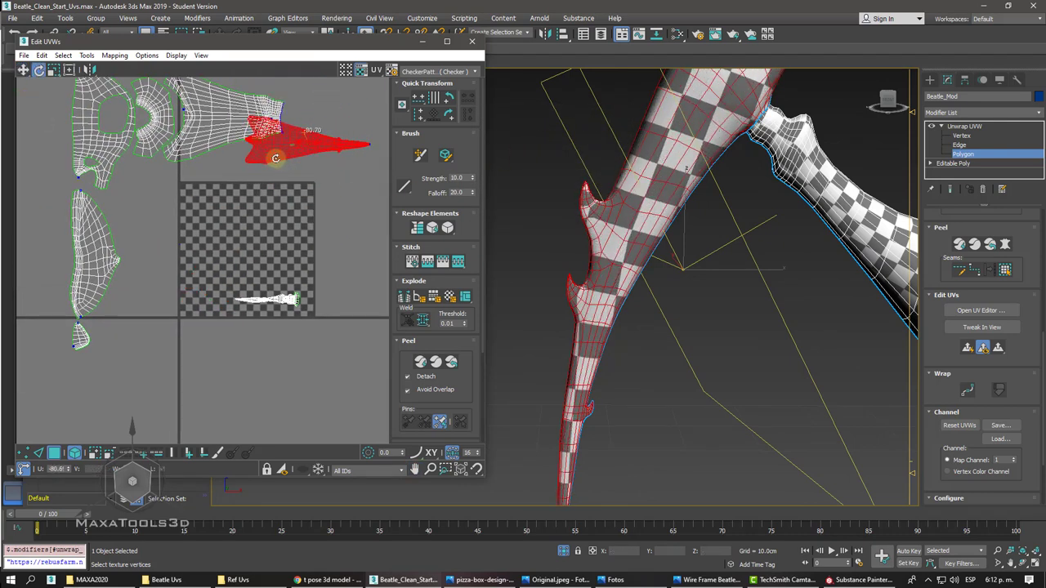
pyautogui.rightClick(278, 152)
pyautogui.click(286, 157)
pyautogui.moveTo(282, 147); pyautogui.dragTo(318, 130)
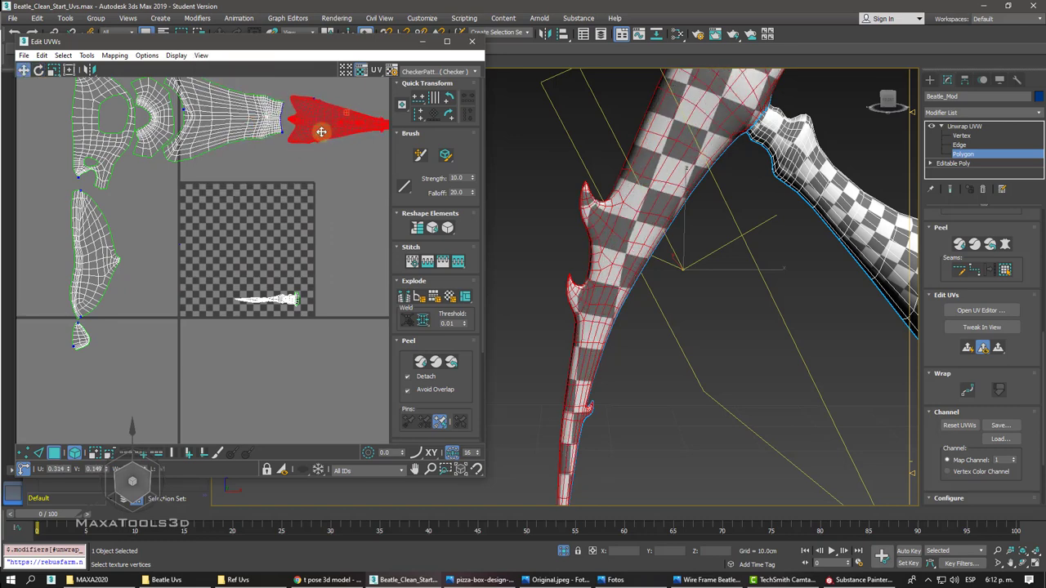
pyautogui.click(318, 175)
# - Reframe the UV editor view and frame the selection in the 3D viewport
pyautogui.scroll(-2, 318, 177)
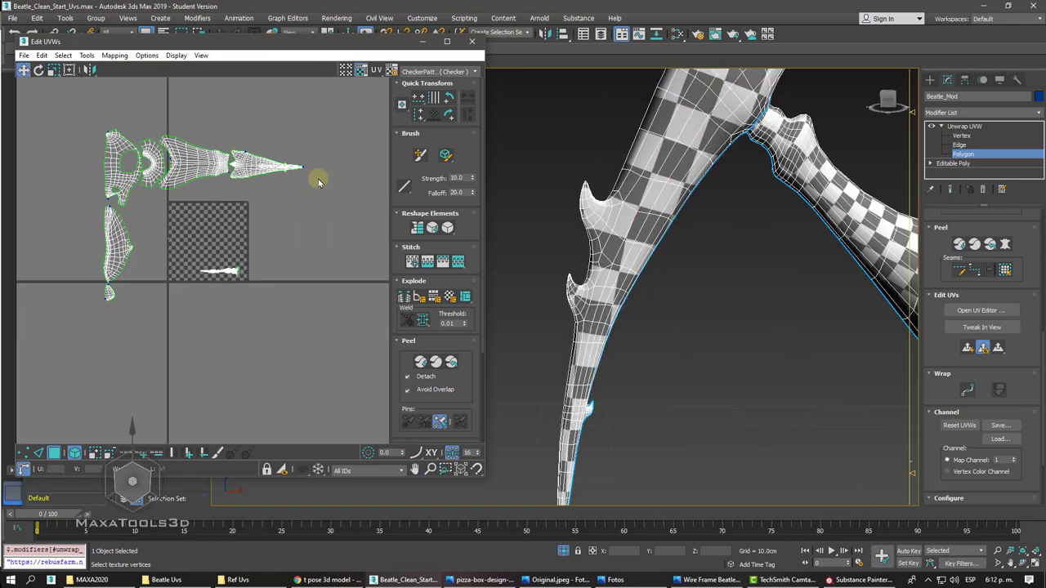
pyautogui.moveTo(318, 183); pyautogui.dragTo(319, 182, button='middle')
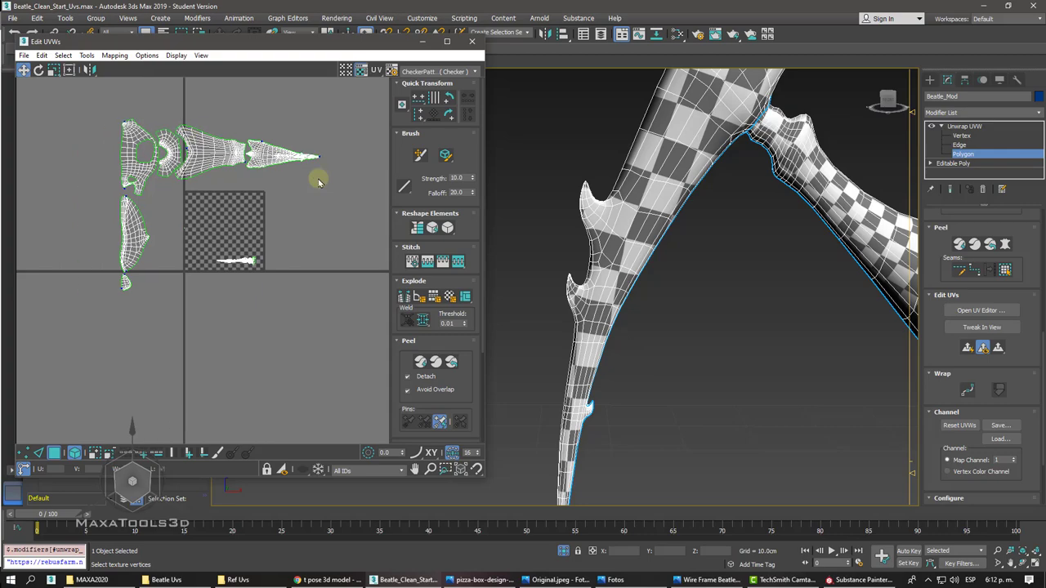
pyautogui.scroll(3, 318, 177)
pyautogui.scroll(3, 318, 177)
pyautogui.scroll(2, 318, 177)
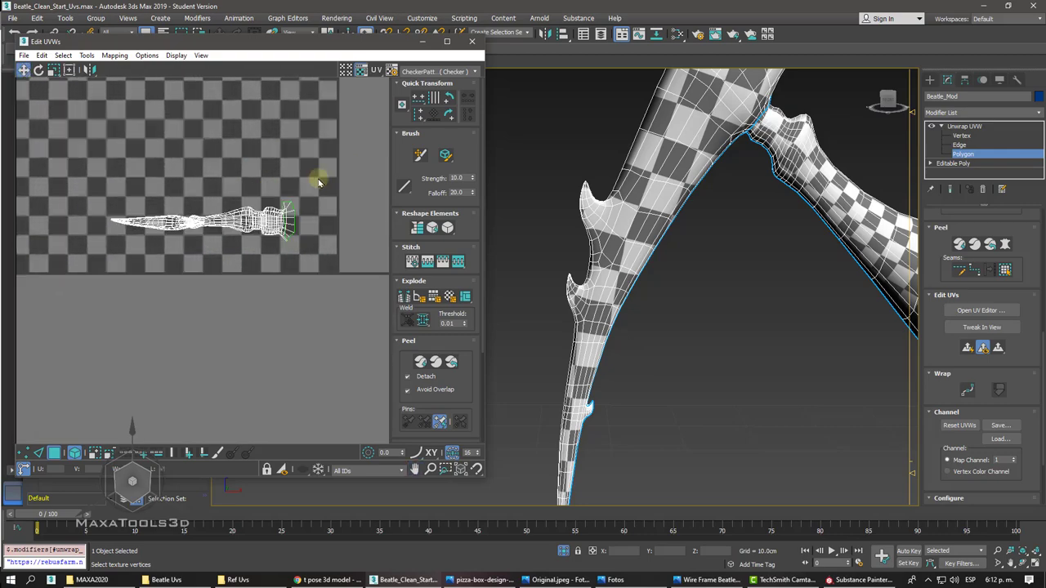
pyautogui.press('z')
pyautogui.press('z')
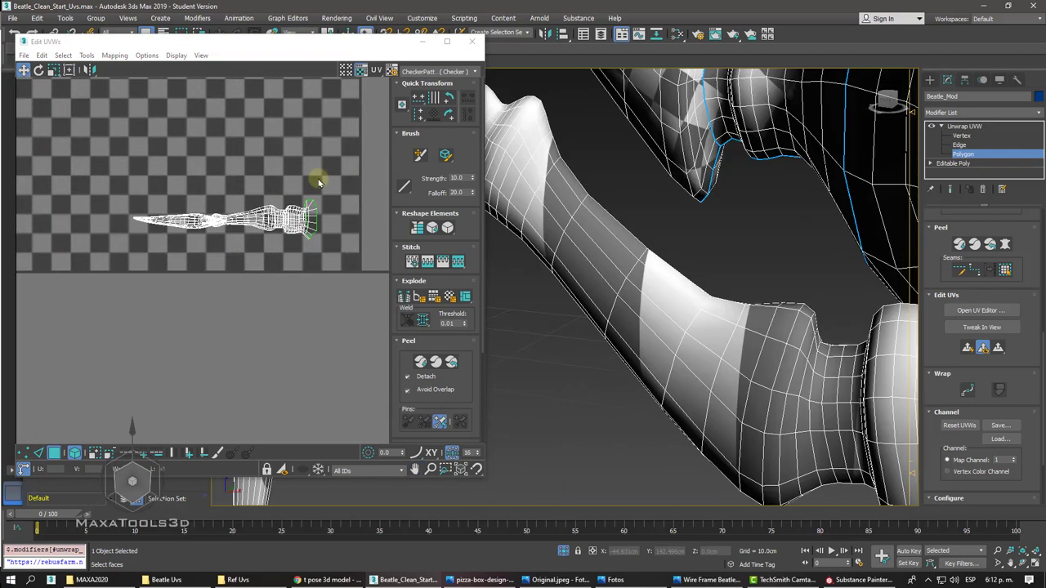
# - In Edge mode, select the edge loop ringing the leg joint
pyautogui.click(961, 145)
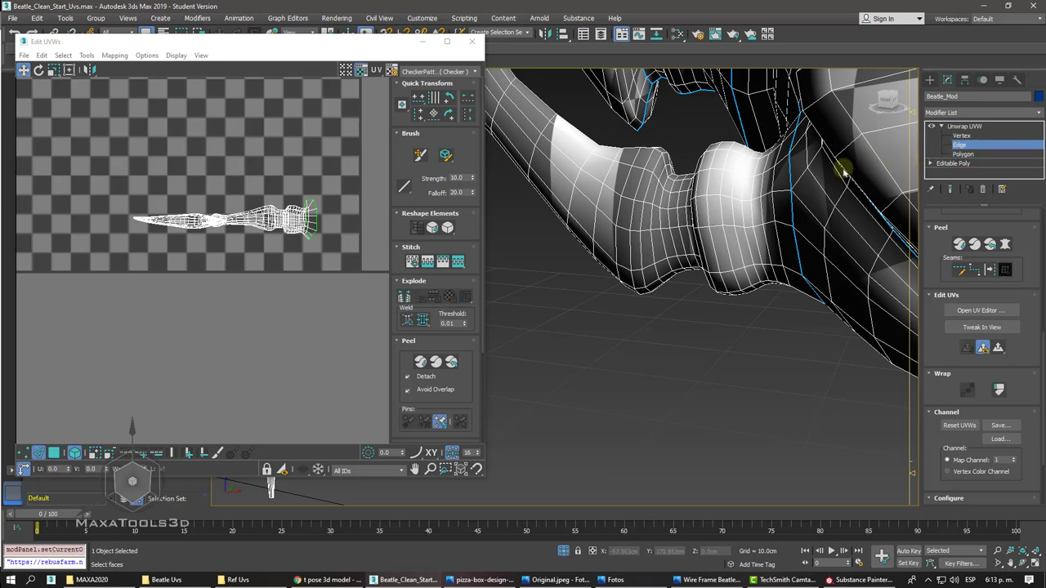
pyautogui.doubleClick(661, 201)
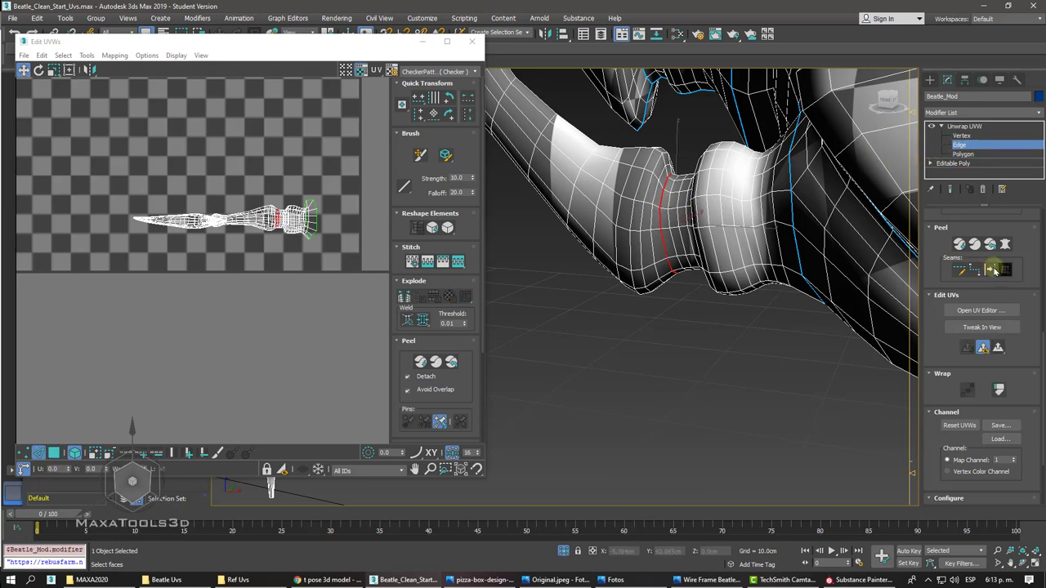
pyautogui.keyDown('alt'); pyautogui.moveTo(890, 249); pyautogui.dragTo(613, 186, button='middle'); pyautogui.keyUp('alt')
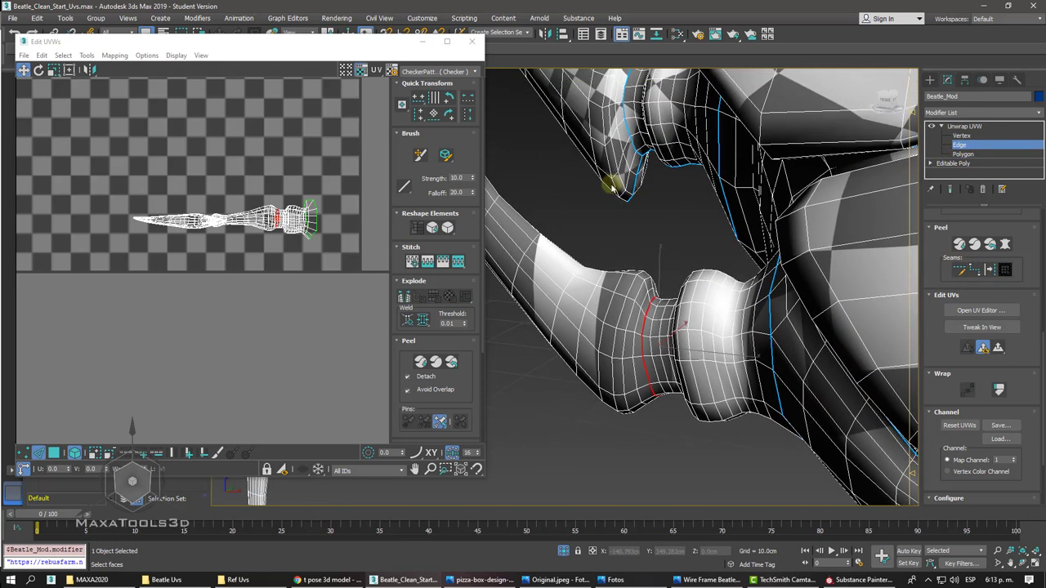
pyautogui.moveTo(634, 268)
pyautogui.keyDown('alt'); pyautogui.mouseDown(button='middle')
pyautogui.moveTo(648, 315)
pyautogui.moveTo(662, 308)
pyautogui.mouseUp(button='middle'); pyautogui.keyUp('alt')
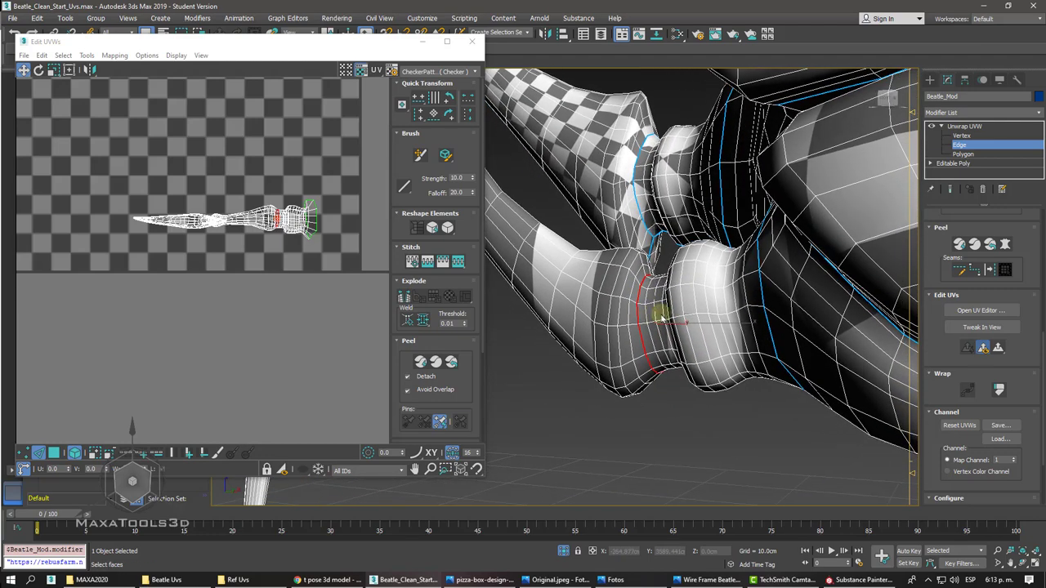
pyautogui.keyDown('alt'); pyautogui.moveTo(989, 272); pyautogui.dragTo(990, 273, button='middle'); pyautogui.keyUp('alt')
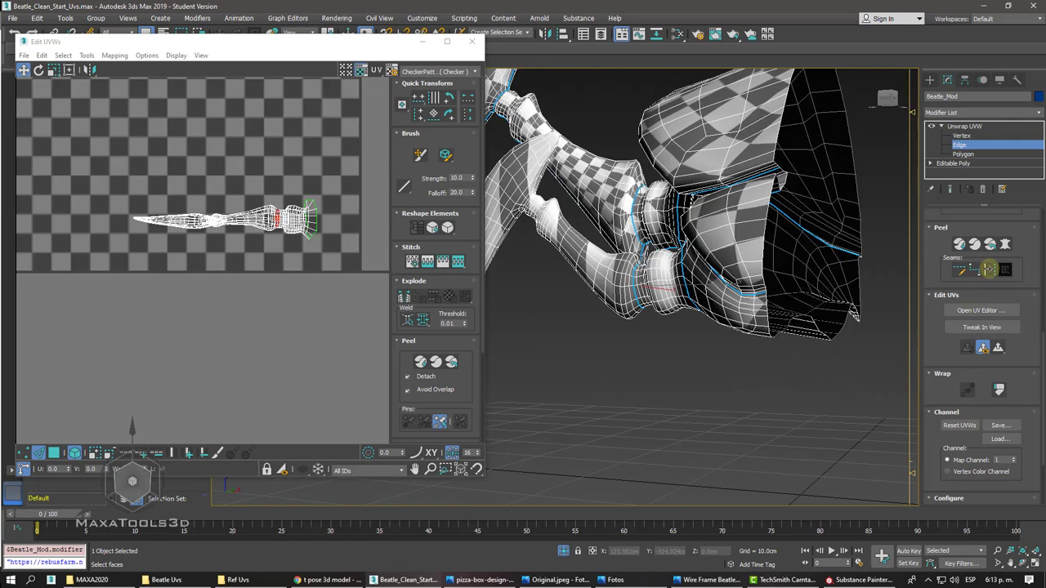
# - Add the edge loop running along the limb to the selection
pyautogui.scroll(-3, 677, 256)
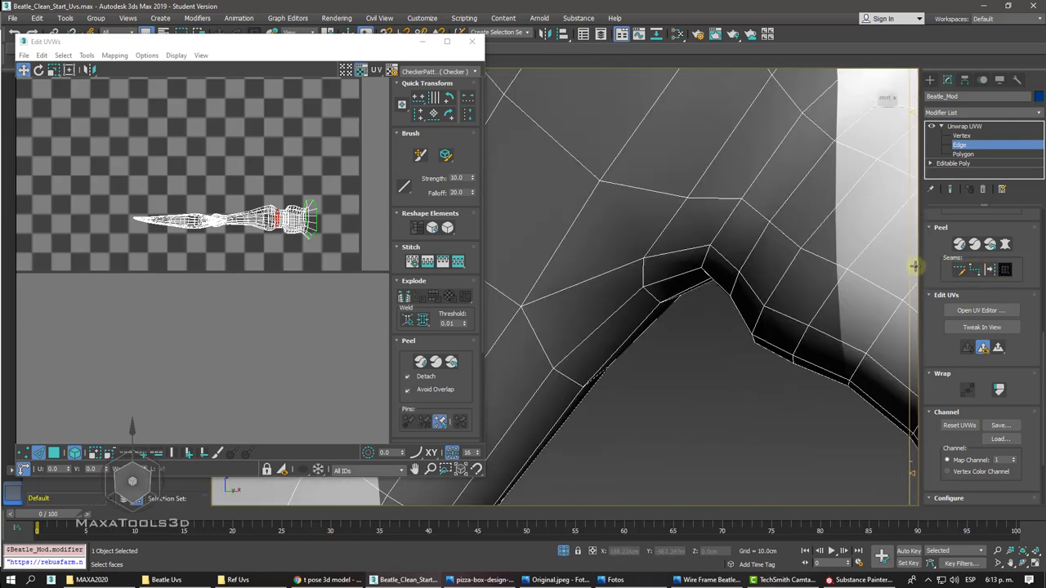
pyautogui.scroll(-4, 677, 256)
pyautogui.scroll(-3, 659, 256)
pyautogui.scroll(-3, 656, 258)
pyautogui.keyDown('alt'); pyautogui.moveTo(657, 258); pyautogui.dragTo(656, 258, button='middle'); pyautogui.keyUp('alt')
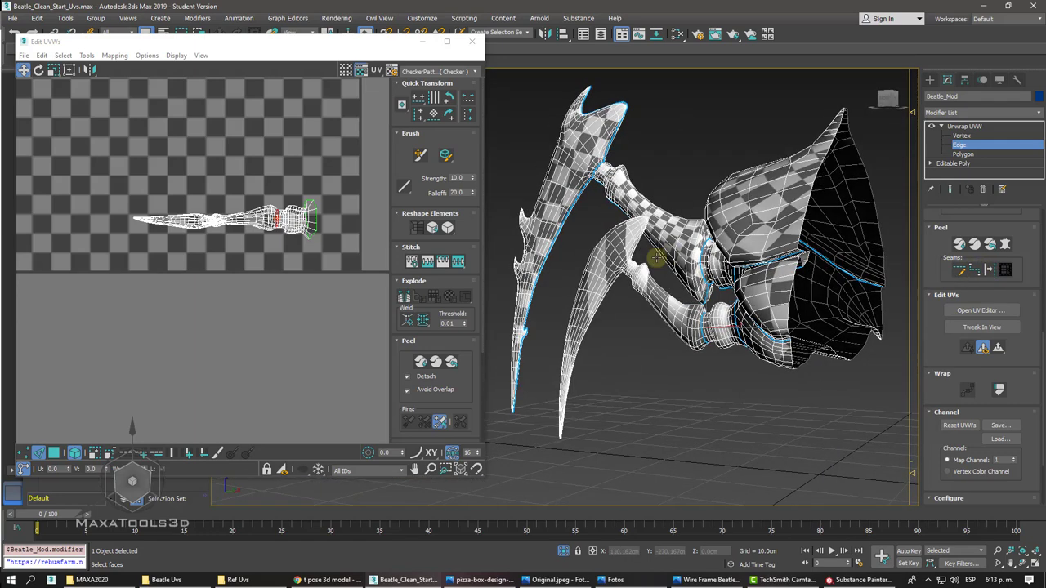
pyautogui.scroll(5, 656, 258)
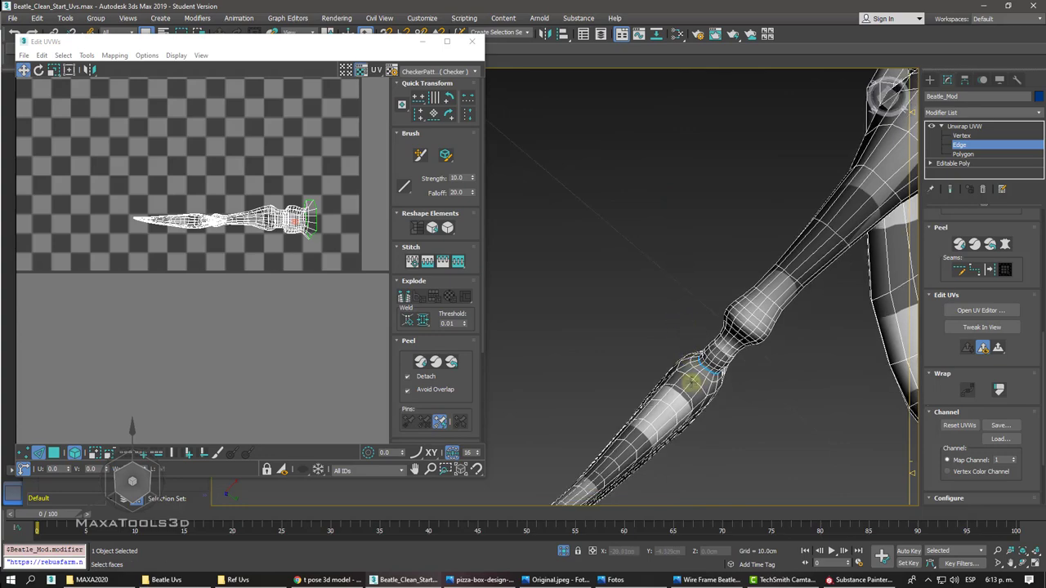
pyautogui.doubleClick(660, 415)
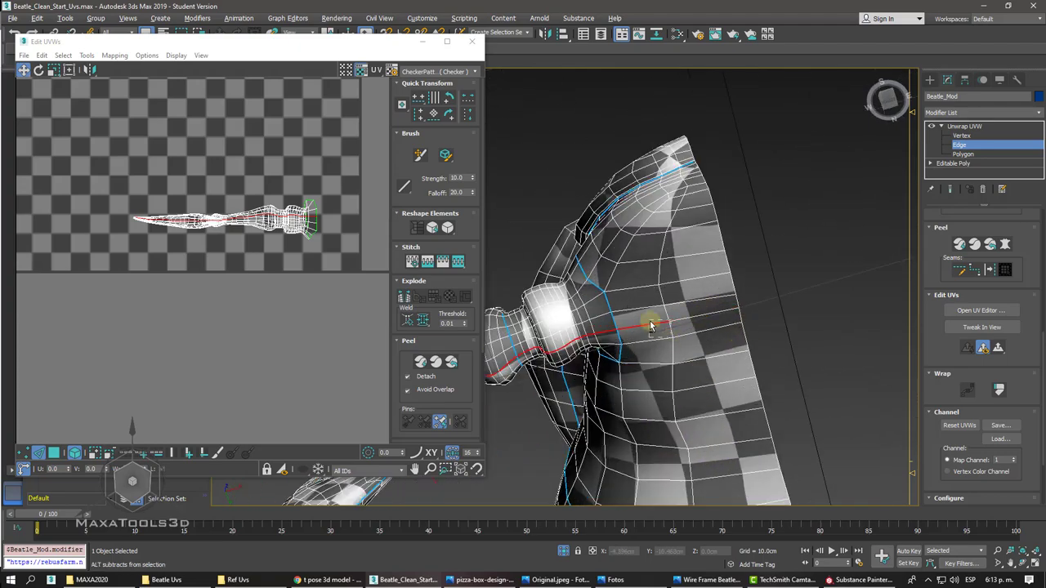
pyautogui.keyDown('alt'); pyautogui.moveTo(652, 325); pyautogui.dragTo(651, 321, button='middle'); pyautogui.keyUp('alt')
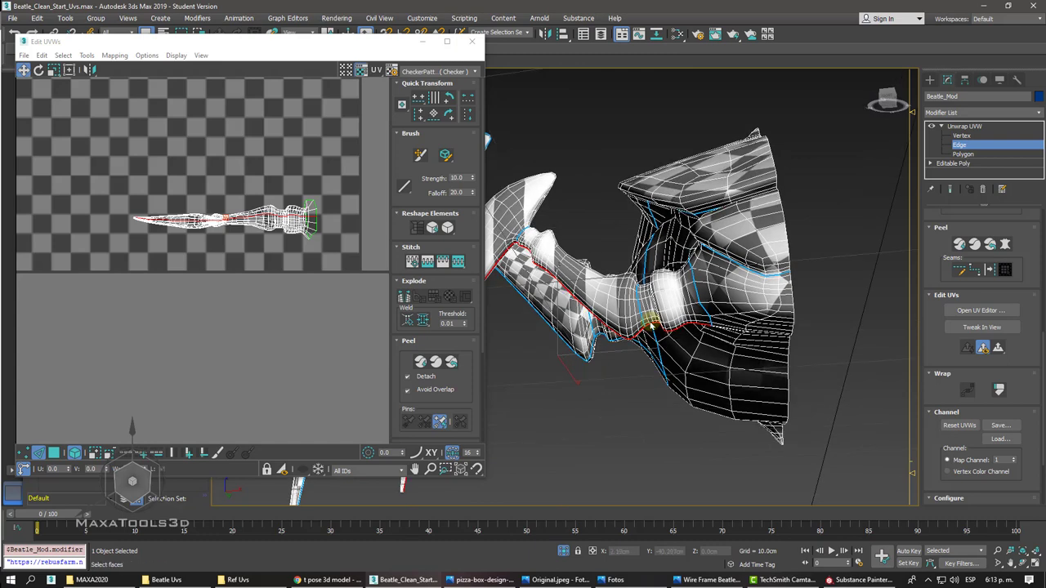
# - Convert the selected edges to seams and Quick Peel the leg joint ring into a flat island
pyautogui.click(989, 270)
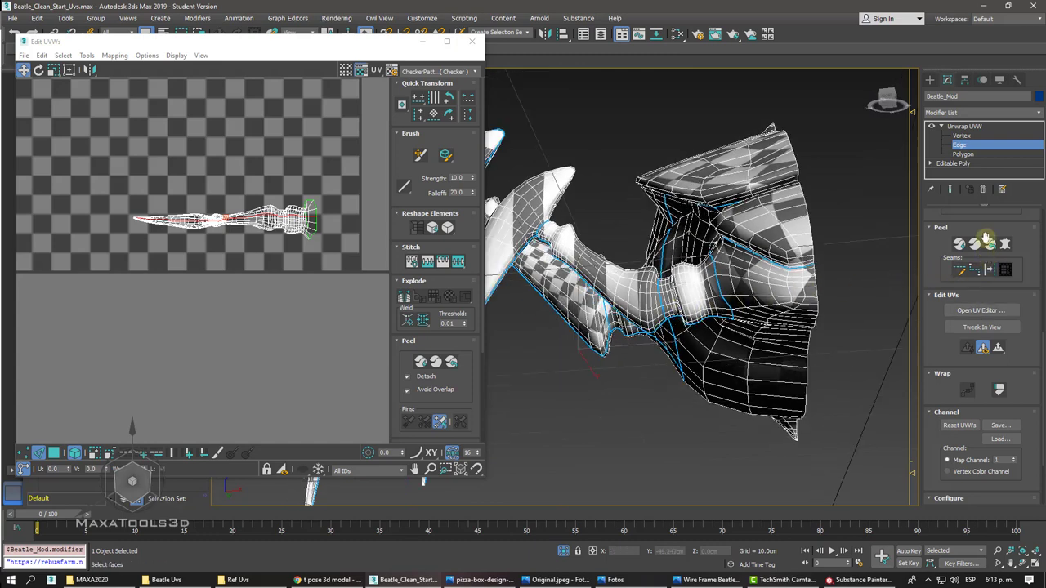
pyautogui.click(962, 153)
pyautogui.click(704, 295)
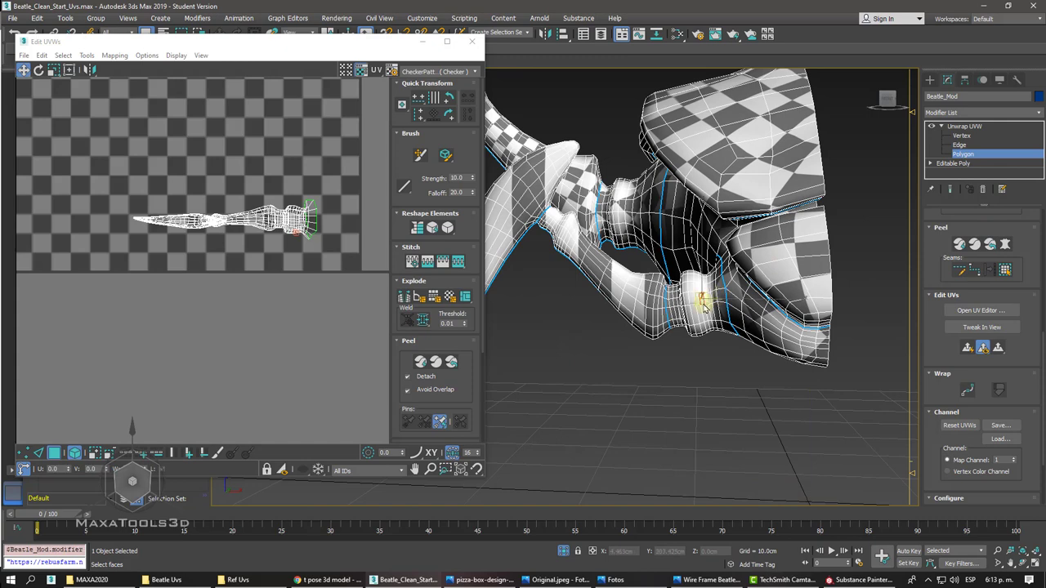
pyautogui.click(1006, 269)
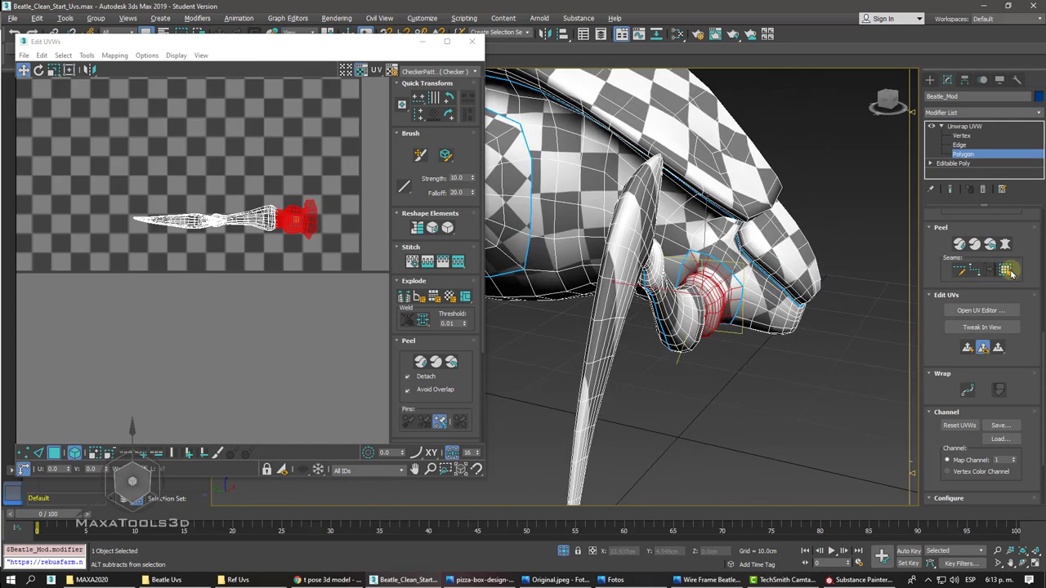
pyautogui.click(959, 245)
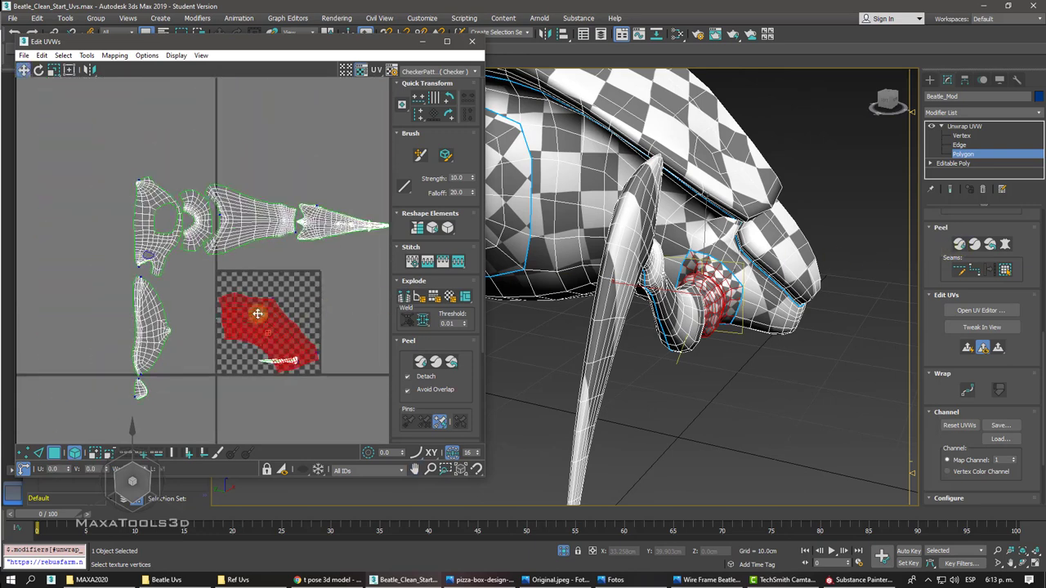
# - Rotate the joint island about -109 degrees, shrink it, and move it beside the leg islands
pyautogui.rightClick(258, 314)
pyautogui.click(285, 332)
pyautogui.moveTo(285, 332)
pyautogui.mouseDown()
pyautogui.moveTo(300, 334)
pyautogui.moveTo(291, 322)
pyautogui.moveTo(247, 413)
pyautogui.mouseUp()
pyautogui.rightClick(291, 322)
pyautogui.click(278, 332)
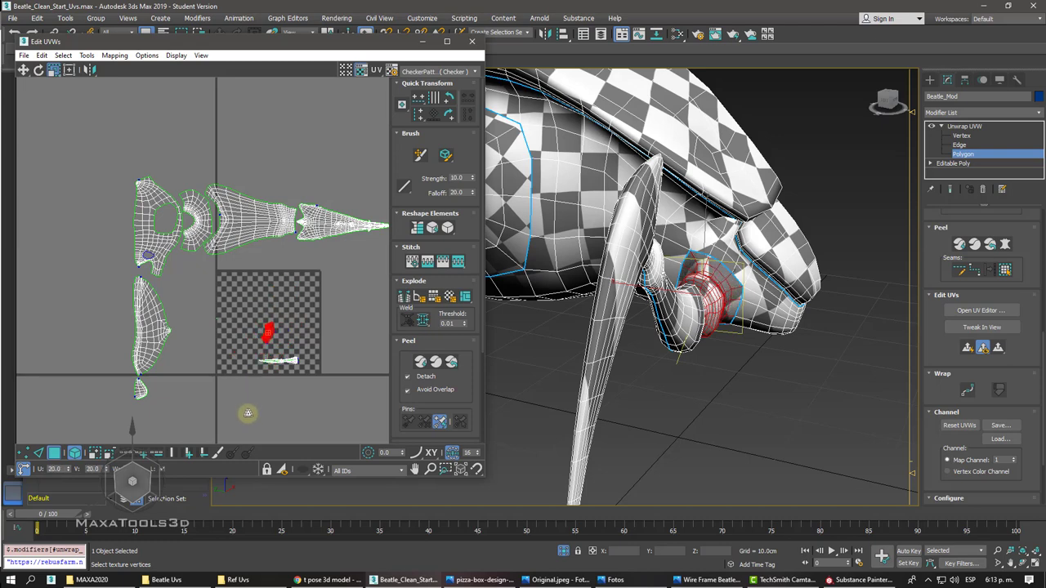
pyautogui.rightClick(272, 335)
pyautogui.click(280, 332)
pyautogui.moveTo(277, 333); pyautogui.dragTo(179, 276)
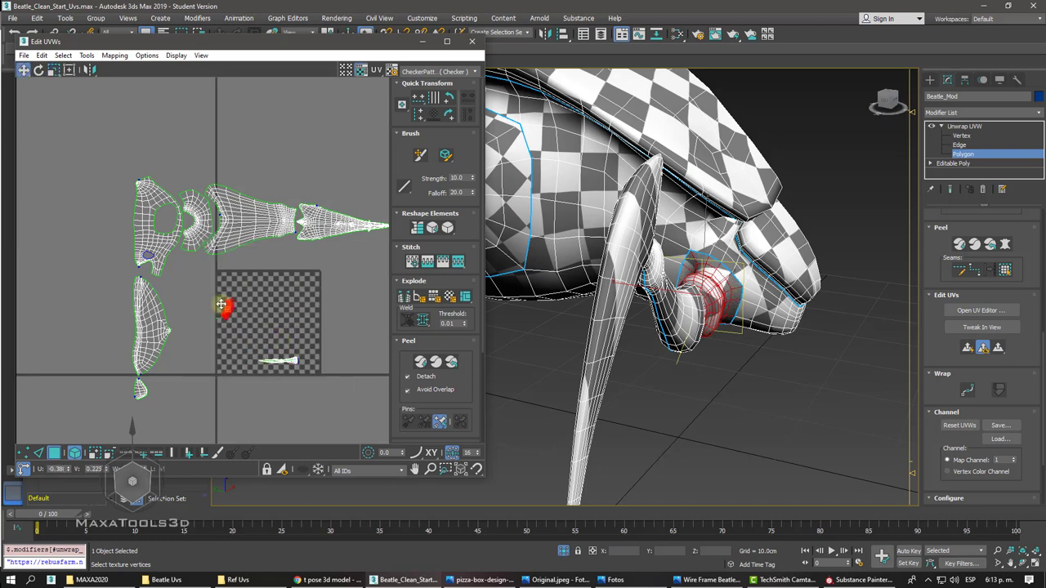
pyautogui.rightClick(179, 267)
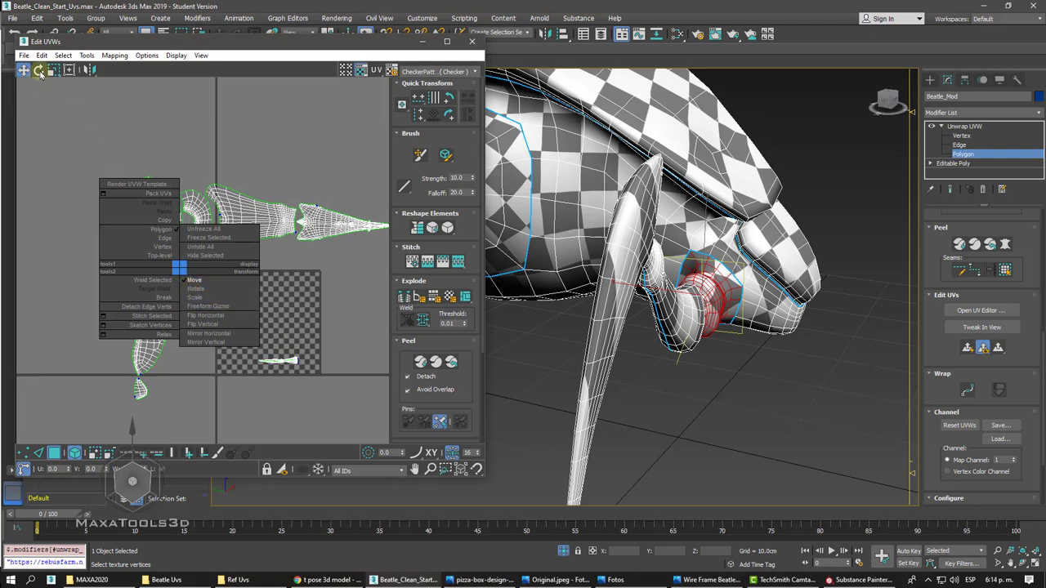
pyautogui.click(71, 111)
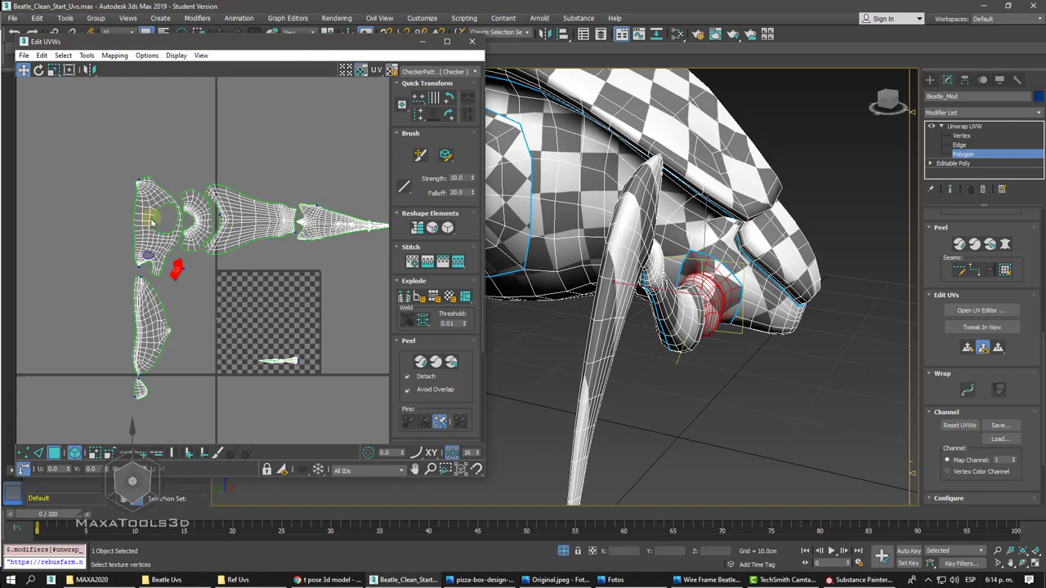
pyautogui.click(200, 288)
# - Expand a face to the seam-bounded upper leg segment and Quick Peel it
pyautogui.scroll(2, 202, 290)
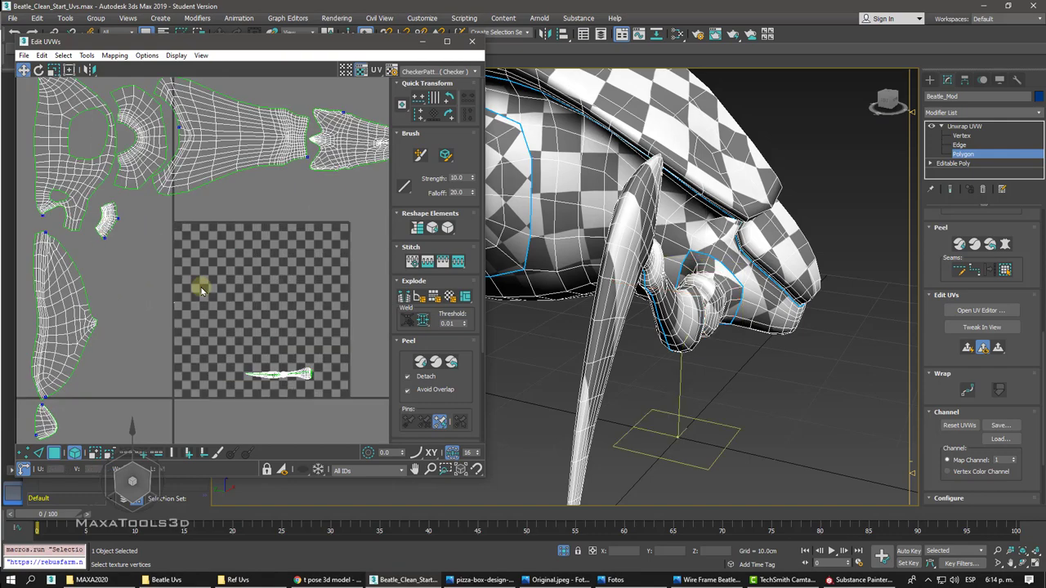
pyautogui.keyDown('alt'); pyautogui.moveTo(491, 327); pyautogui.dragTo(502, 324, button='middle'); pyautogui.keyUp('alt')
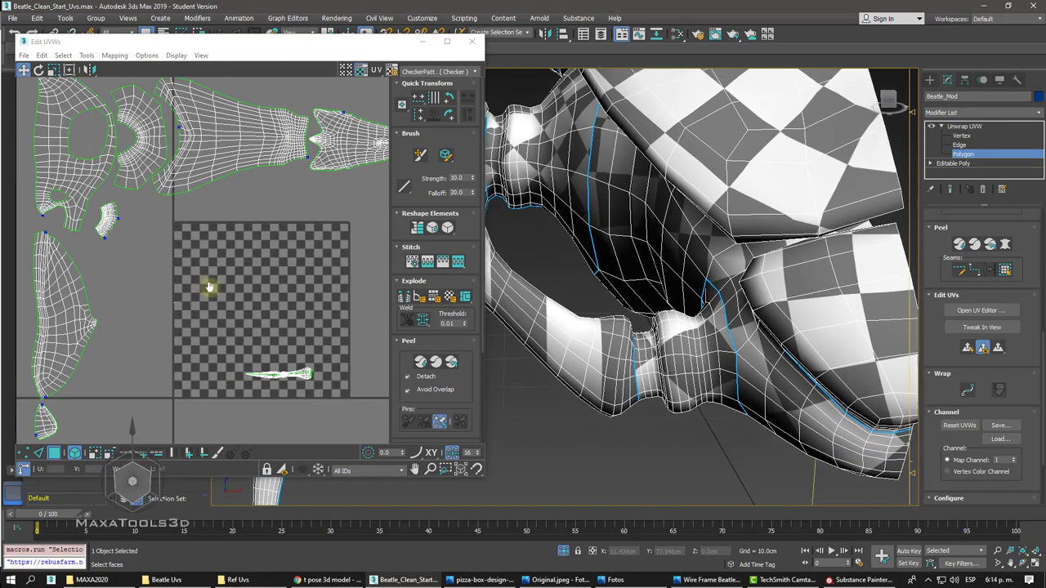
pyautogui.click(644, 338)
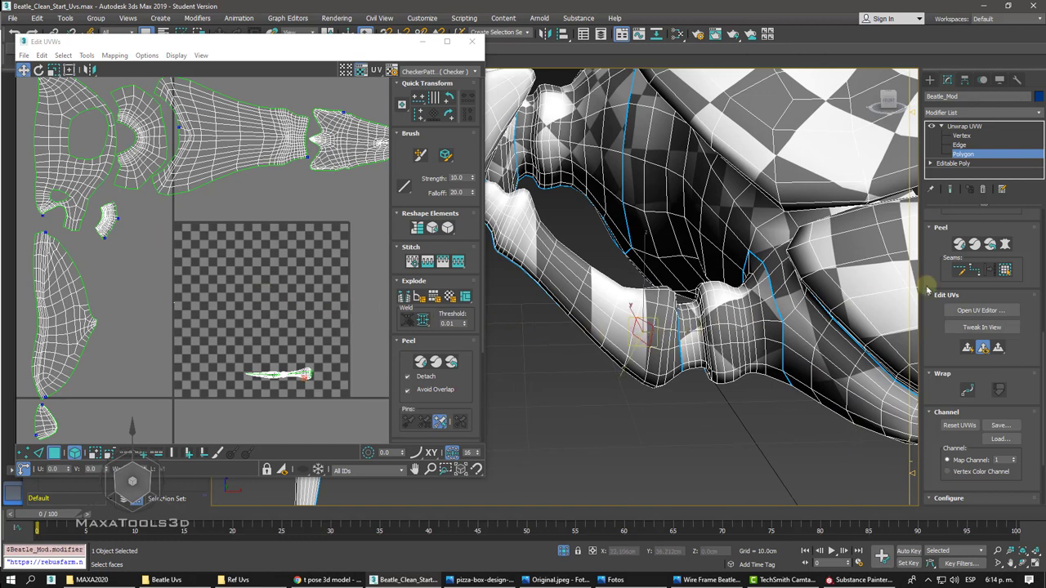
pyautogui.click(1005, 271)
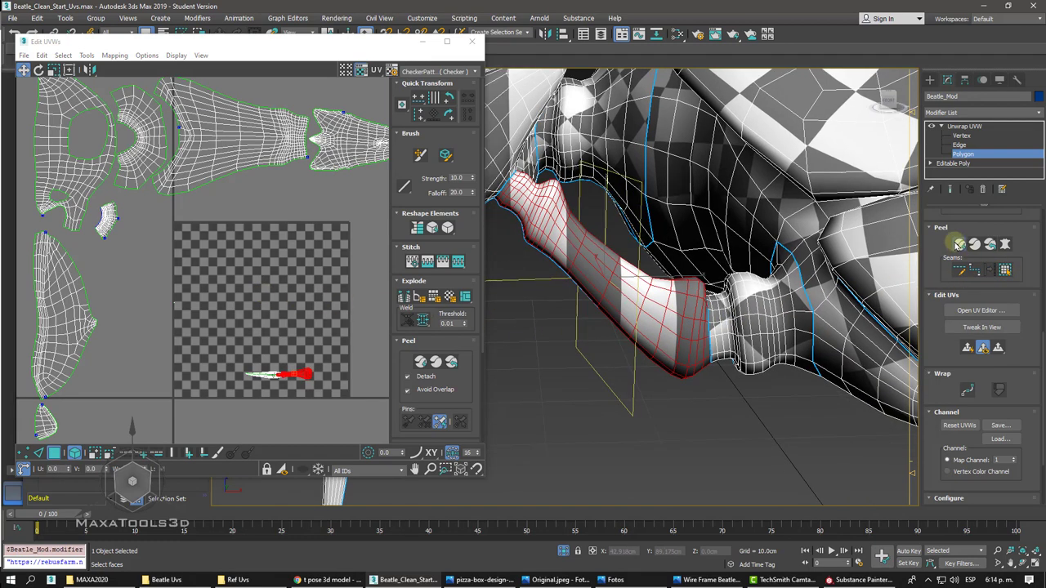
pyautogui.click(959, 243)
# - Rotate the leg island about 142 degrees, shrink it, and tuck it left beside the others
pyautogui.click(265, 330)
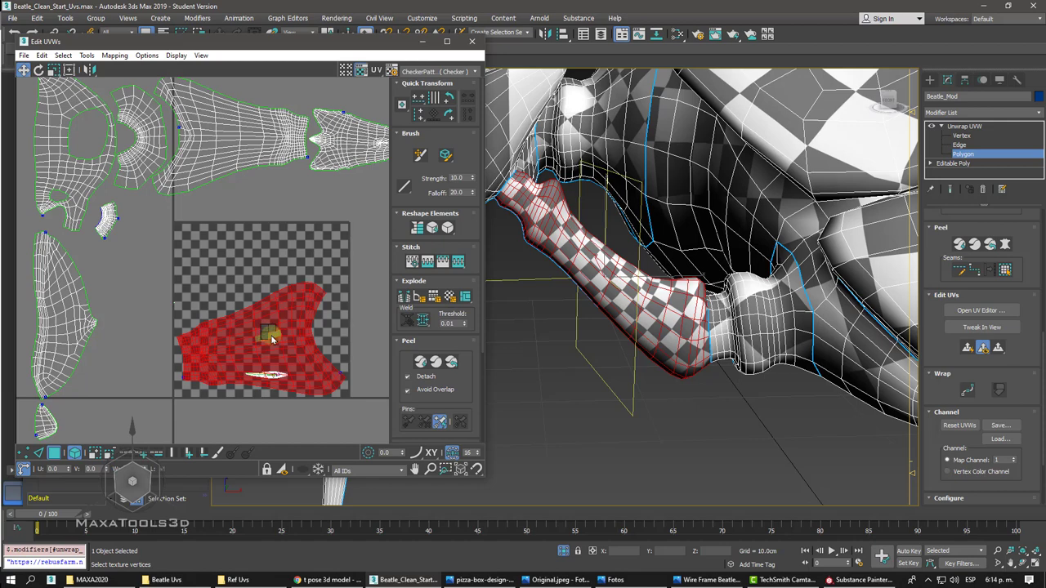
pyautogui.rightClick(273, 338)
pyautogui.click(286, 292)
pyautogui.moveTo(278, 331)
pyautogui.mouseDown()
pyautogui.moveTo(208, 335)
pyautogui.moveTo(243, 401)
pyautogui.moveTo(250, 390)
pyautogui.mouseUp()
pyautogui.rightClick(237, 347)
pyautogui.click(280, 341)
pyautogui.rightClick(270, 347)
pyautogui.click(303, 349)
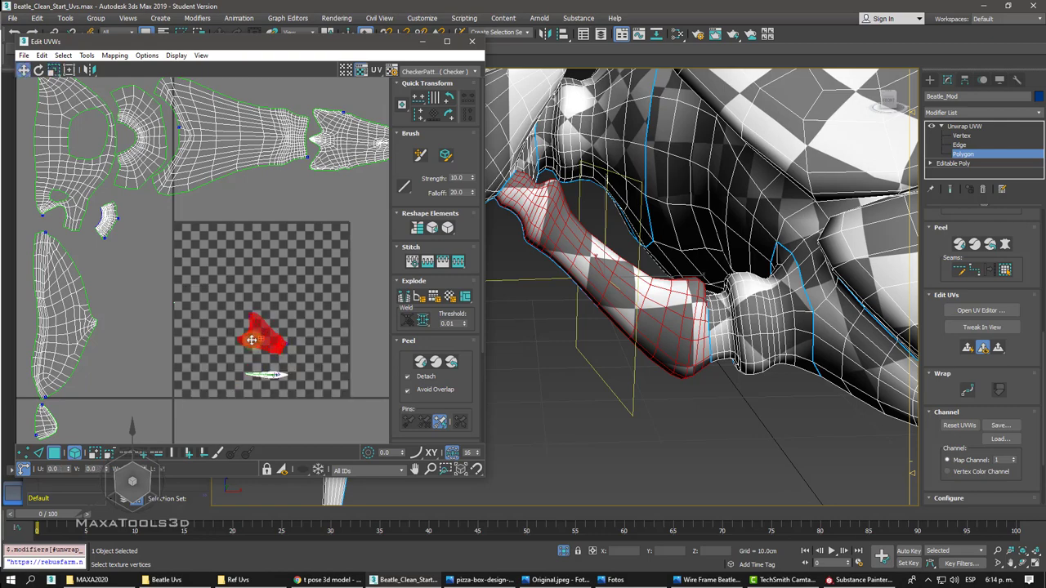
pyautogui.moveTo(262, 343); pyautogui.dragTo(129, 237)
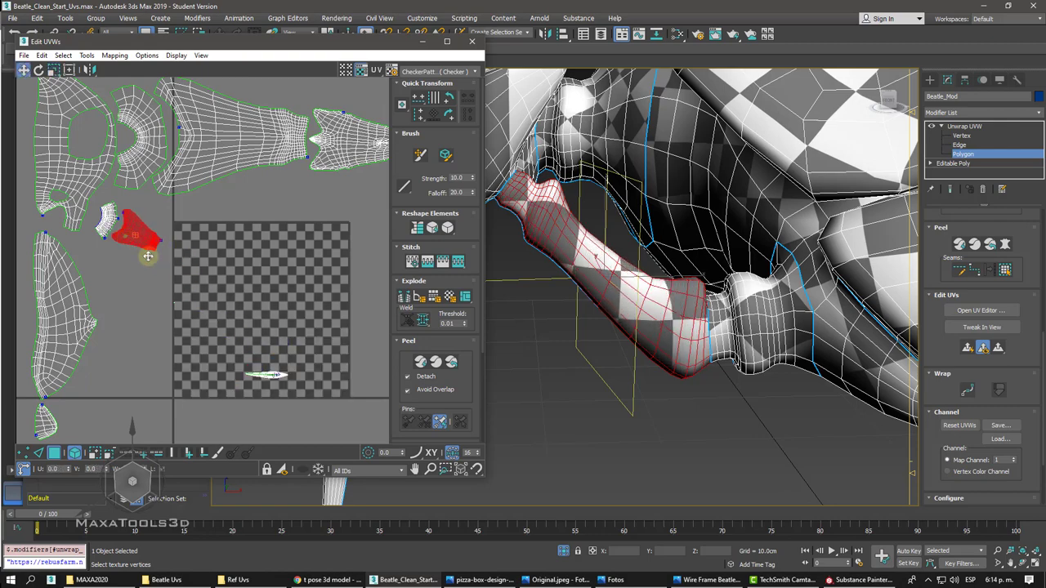
pyautogui.click(198, 299)
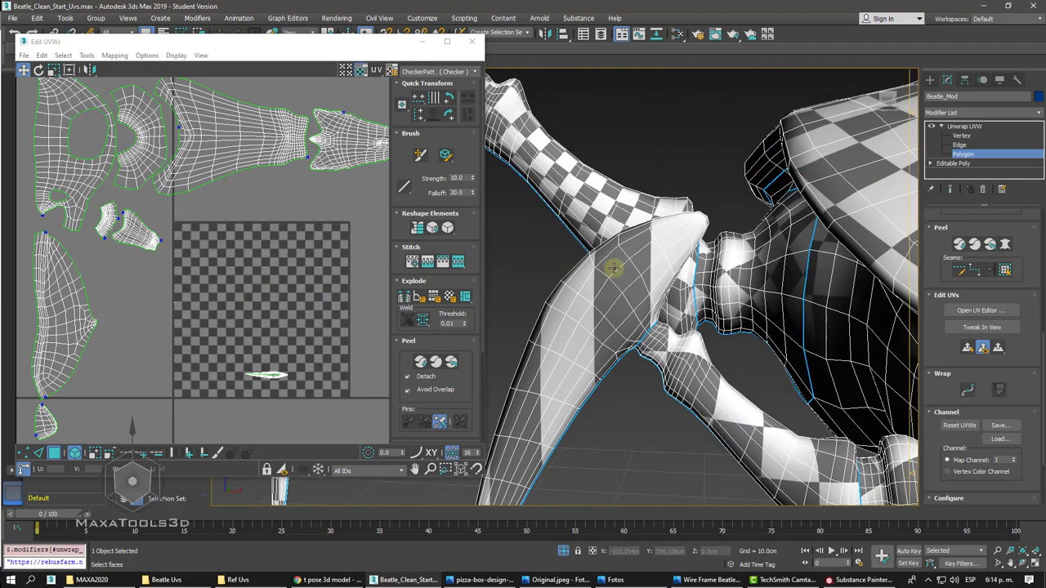
# - Expand a claw face to the whole claw element, Quick Peel it, and frame it
pyautogui.click(612, 268)
pyautogui.click(1004, 270)
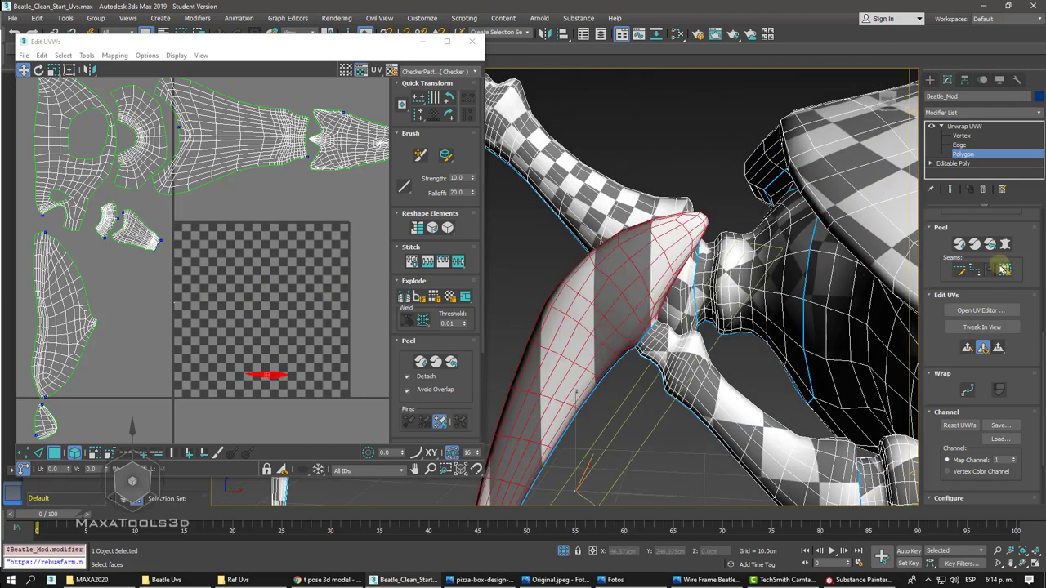
pyautogui.click(961, 245)
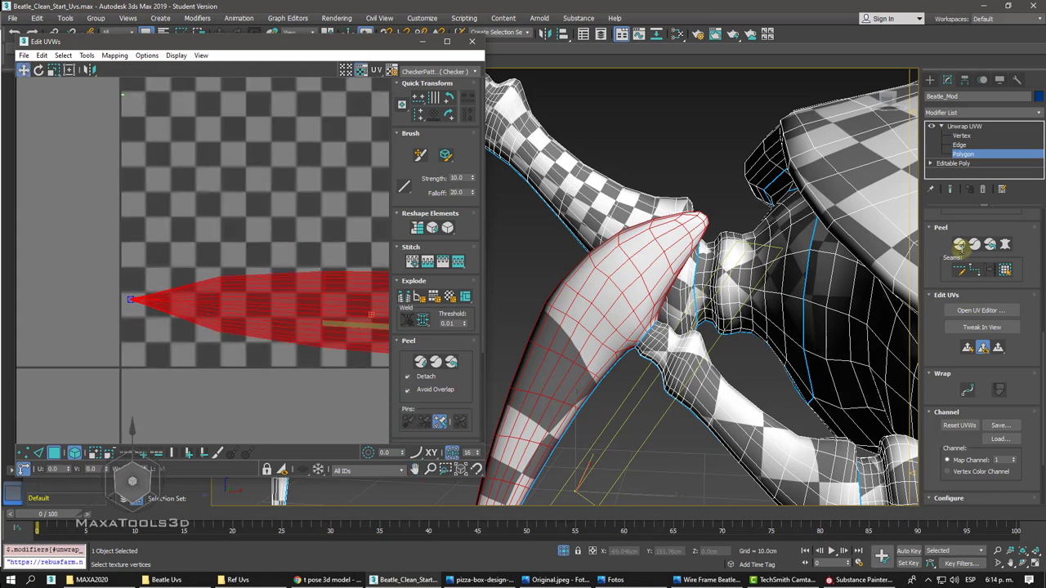
pyautogui.press('z')
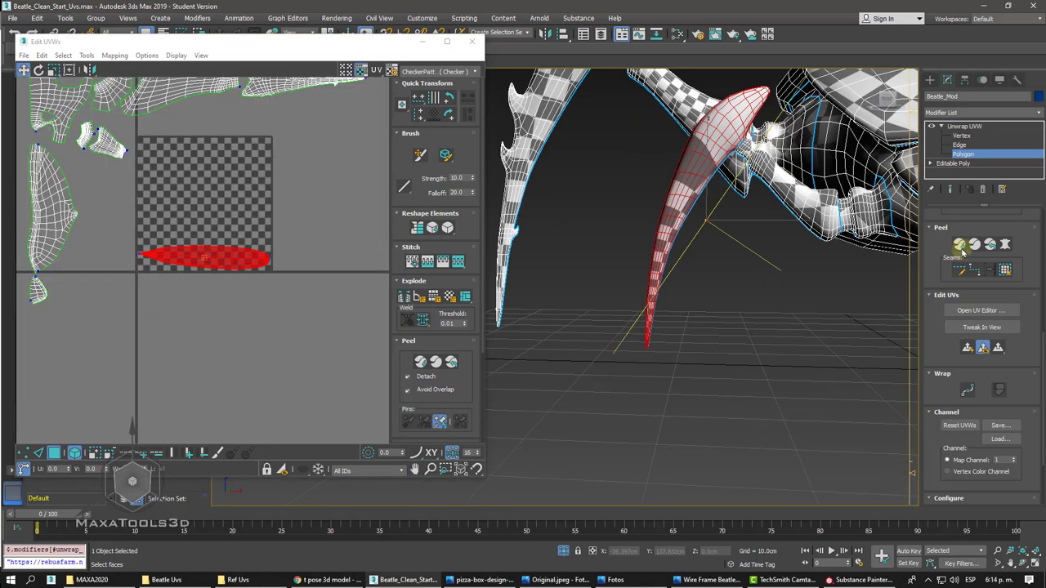
pyautogui.click(960, 136)
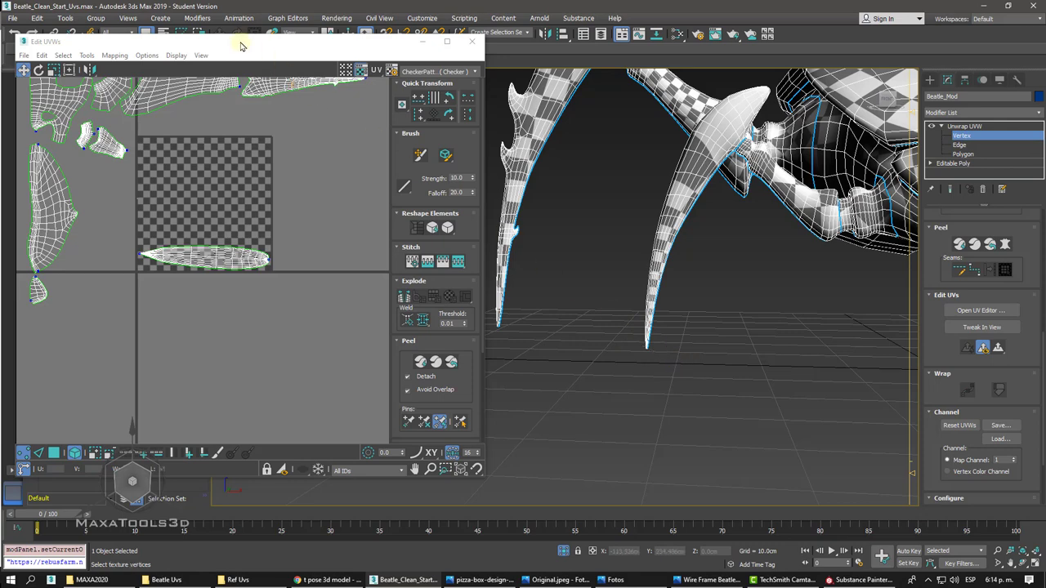
# - Lower the UV editor window and select the vertices along the claw's bottom edge
pyautogui.moveTo(241, 45); pyautogui.dragTo(239, 98)
pyautogui.moveTo(198, 33); pyautogui.dragTo(192, 50)
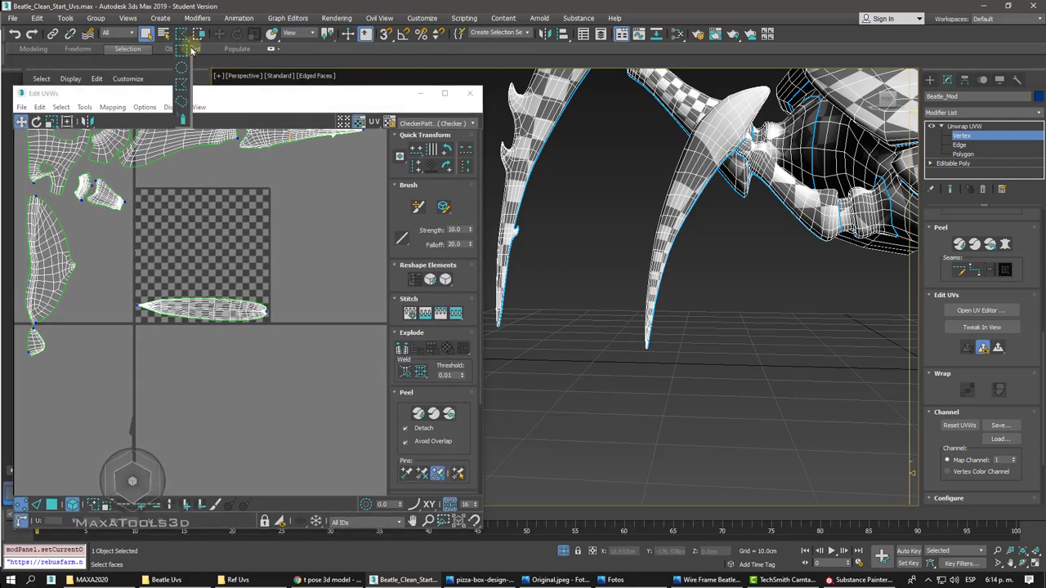
pyautogui.click(646, 346)
pyautogui.scroll(5, 680, 371)
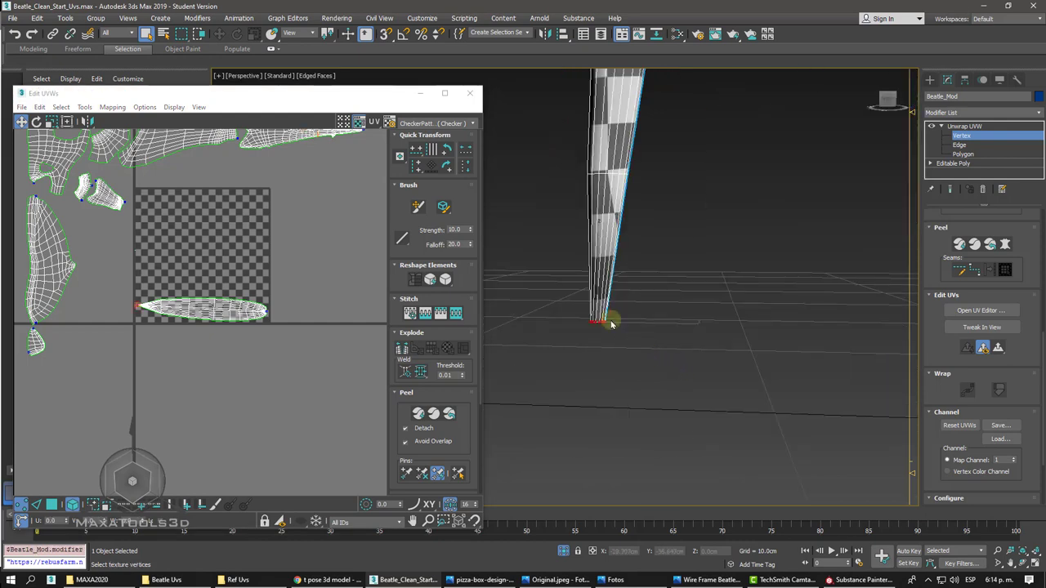
pyautogui.click(196, 38)
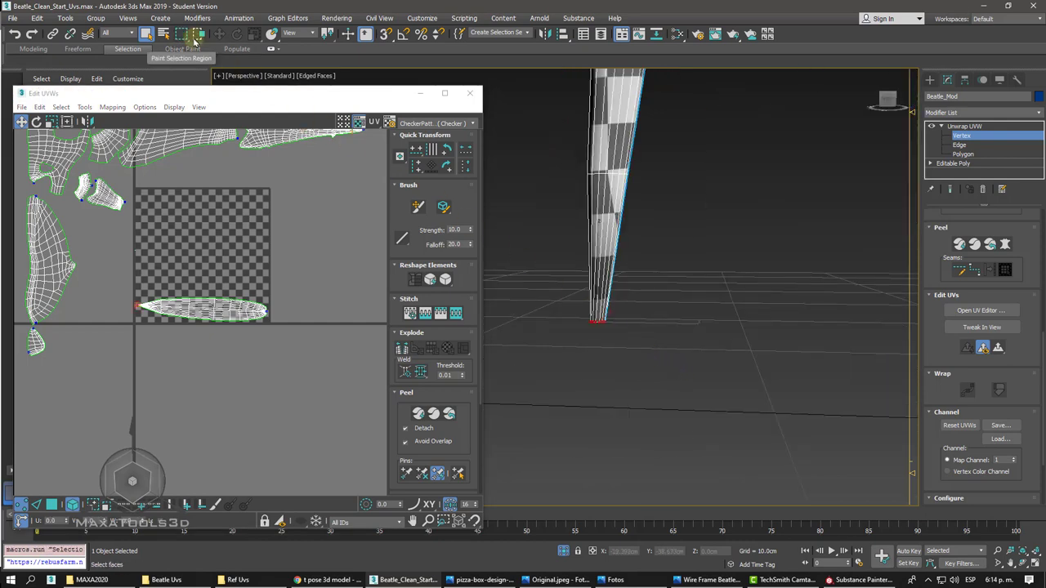
pyautogui.scroll(3, 599, 323)
pyautogui.scroll(3, 599, 324)
pyautogui.scroll(2, 599, 324)
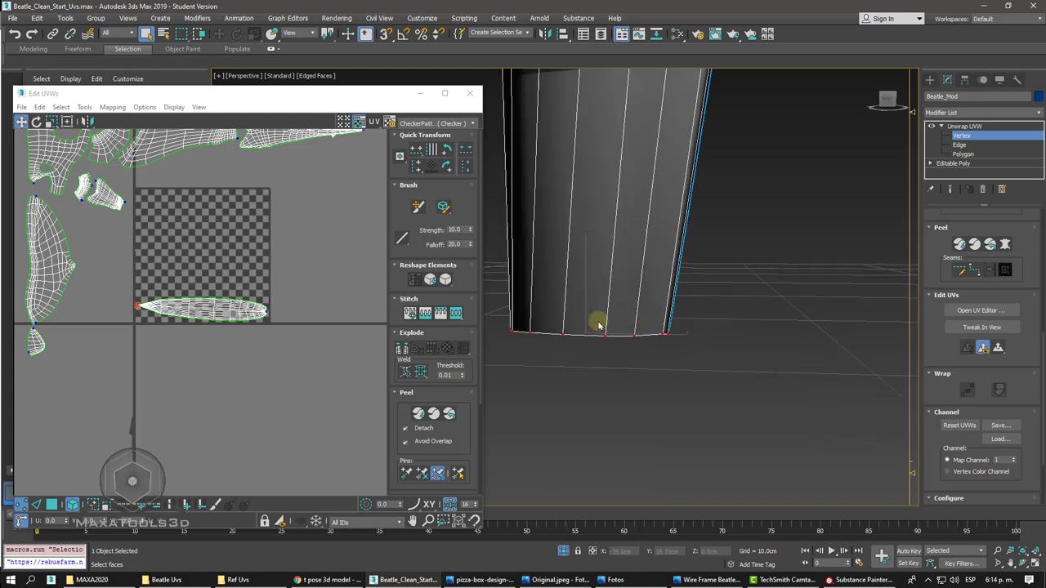
pyautogui.scroll(1, 599, 324)
pyautogui.click(759, 318)
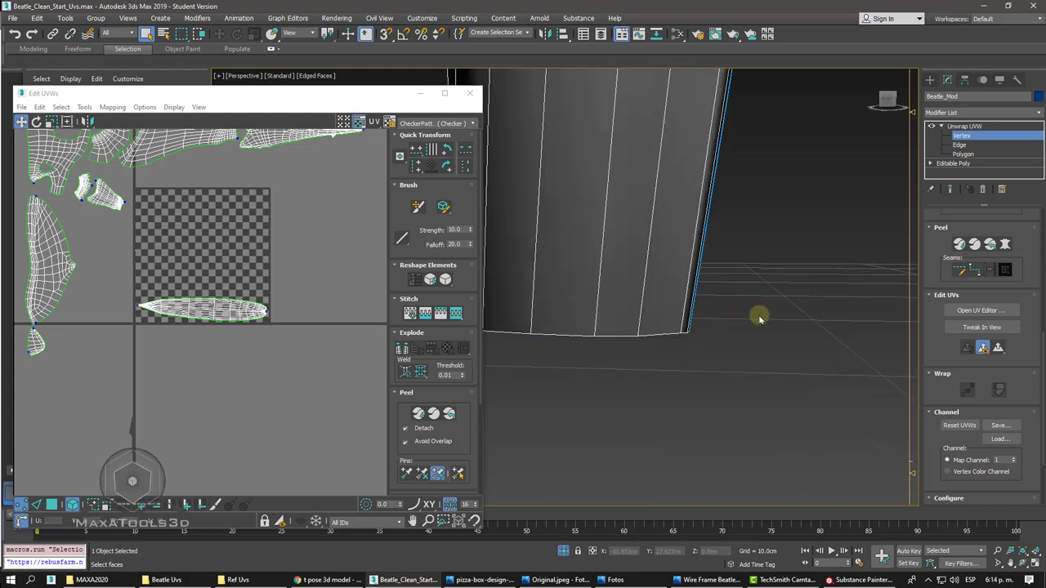
pyautogui.moveTo(631, 333); pyautogui.dragTo(653, 355)
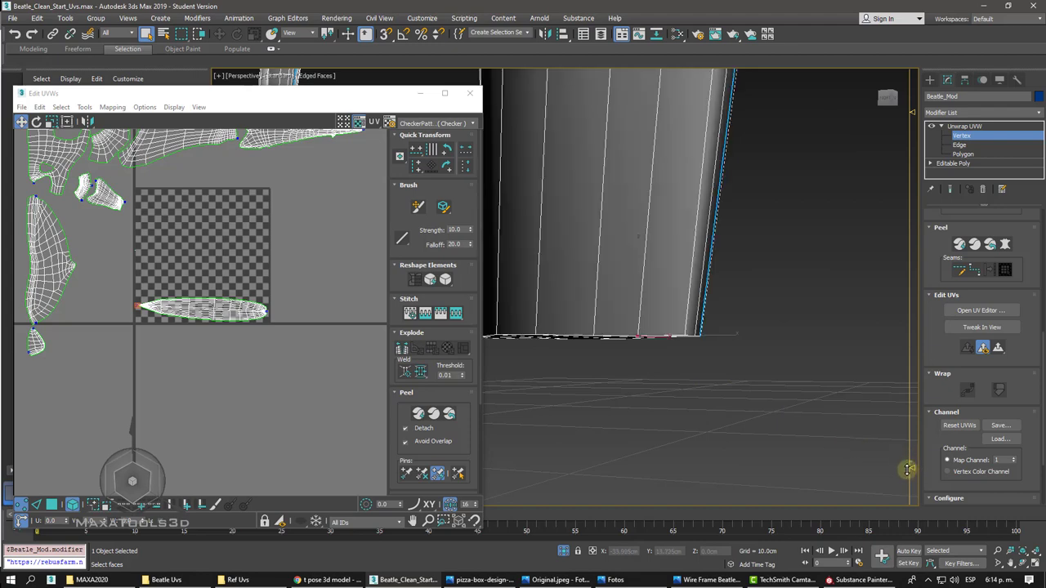
pyautogui.moveTo(906, 473)
pyautogui.keyDown('alt'); pyautogui.mouseDown(button='middle')
pyautogui.moveTo(661, 327)
pyautogui.moveTo(668, 334)
pyautogui.moveTo(752, 283)
pyautogui.mouseUp(button='middle'); pyautogui.keyUp('alt')
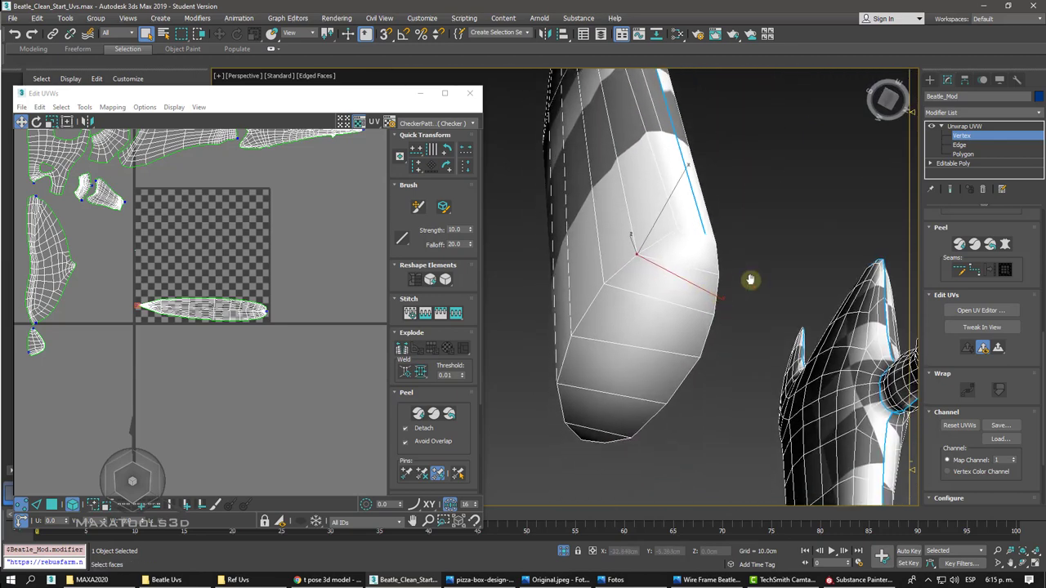
# - In Edge mode, select the edge loop around the claw tip's end
pyautogui.click(961, 145)
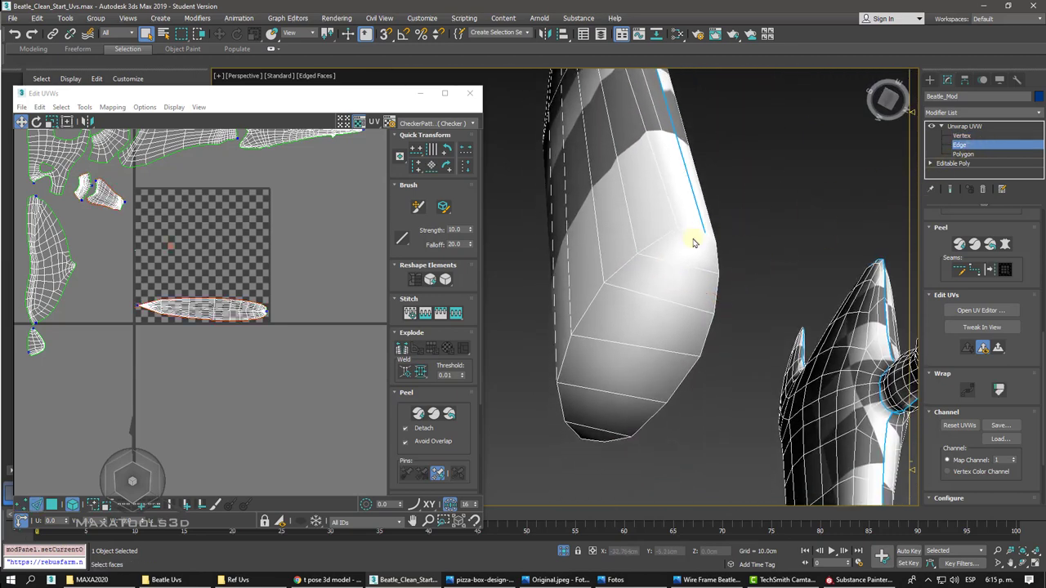
pyautogui.doubleClick(629, 260)
pyautogui.moveTo(628, 260)
pyautogui.keyDown('alt'); pyautogui.mouseDown(button='middle')
pyautogui.moveTo(602, 234)
pyautogui.moveTo(561, 219)
pyautogui.mouseUp(button='middle'); pyautogui.keyUp('alt')
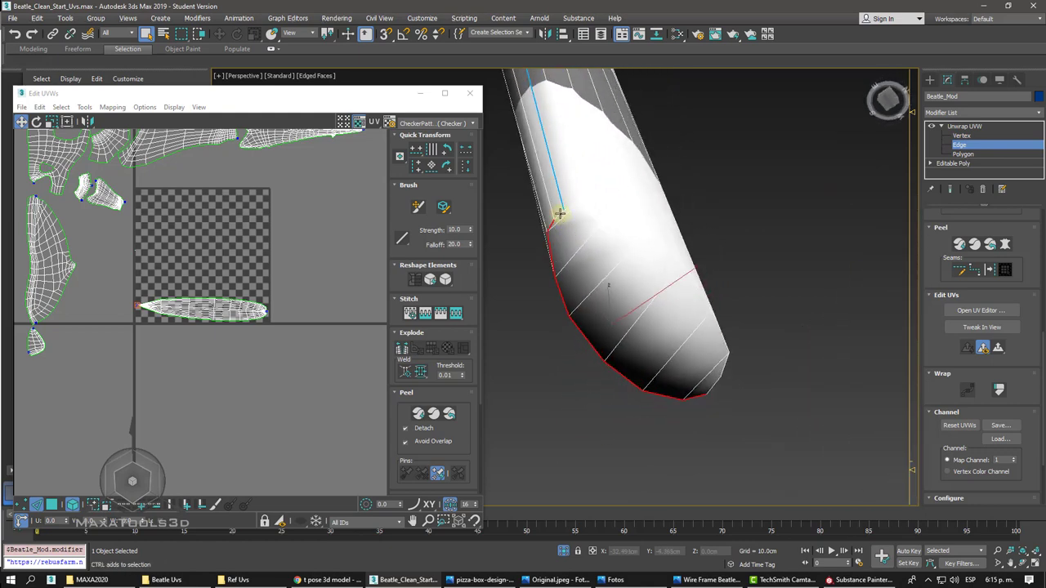
pyautogui.moveTo(572, 212)
pyautogui.keyDown('alt'); pyautogui.mouseDown(button='middle')
pyautogui.moveTo(532, 253)
pyautogui.moveTo(650, 236)
pyautogui.moveTo(735, 246)
pyautogui.mouseUp(button='middle'); pyautogui.keyUp('alt')
pyautogui.scroll(3, 661, 235)
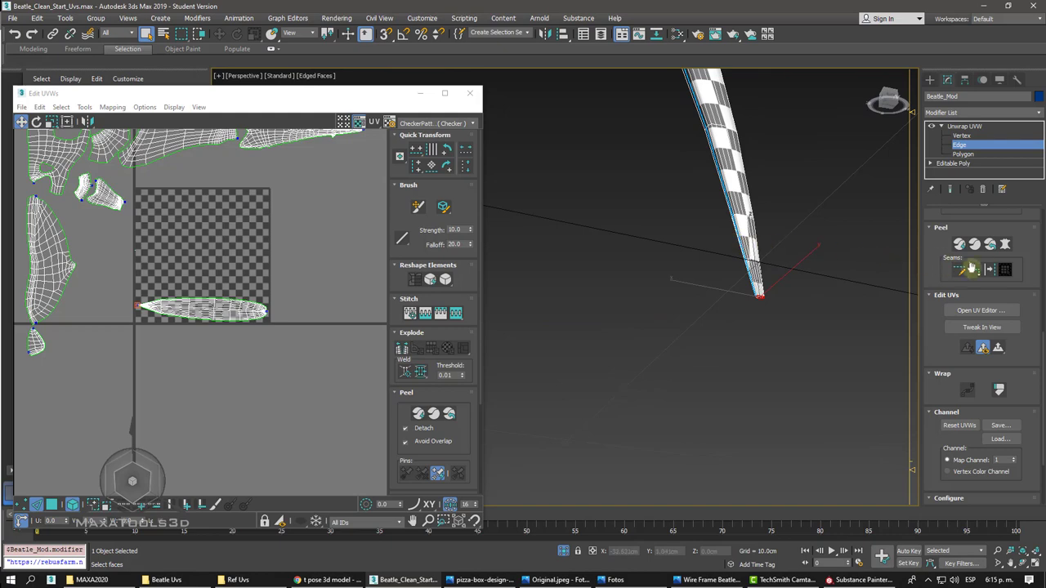
# - Convert the claw-tip edge loop into UV seams
pyautogui.scroll(10, 139, 307)
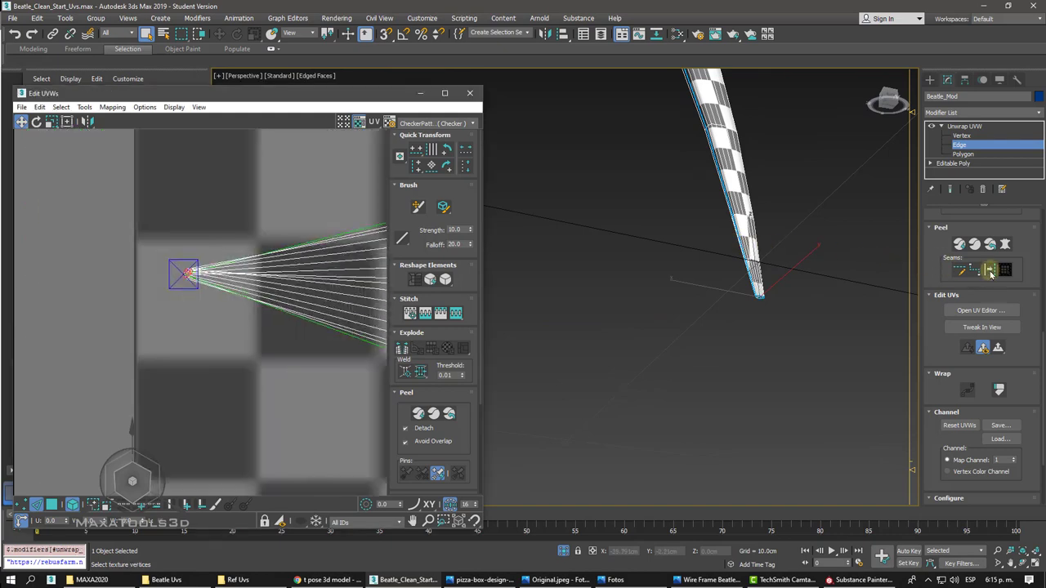
pyautogui.scroll(-3, 193, 294)
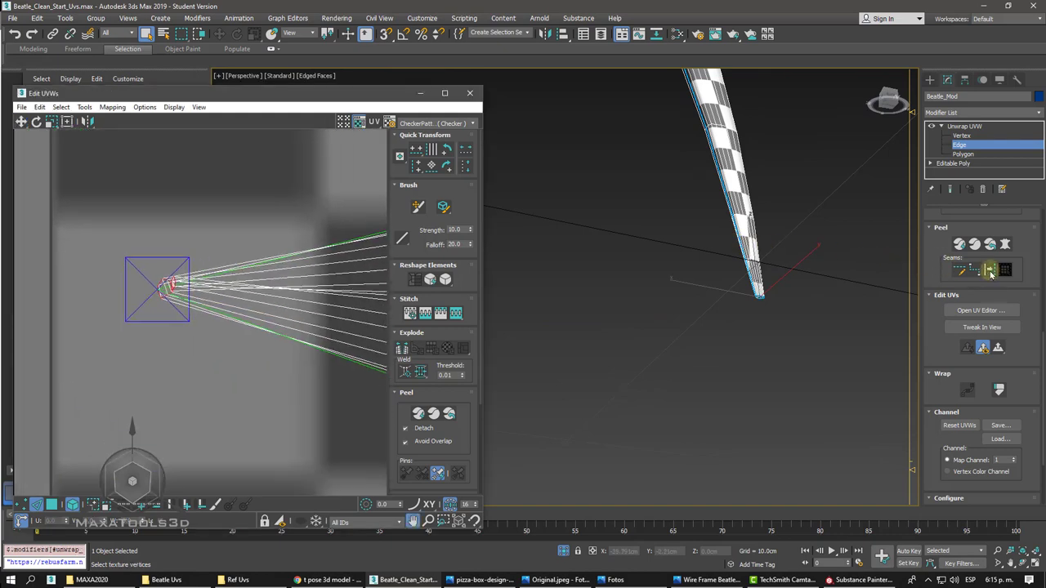
pyautogui.scroll(-3, 192, 294)
pyautogui.scroll(-2, 193, 294)
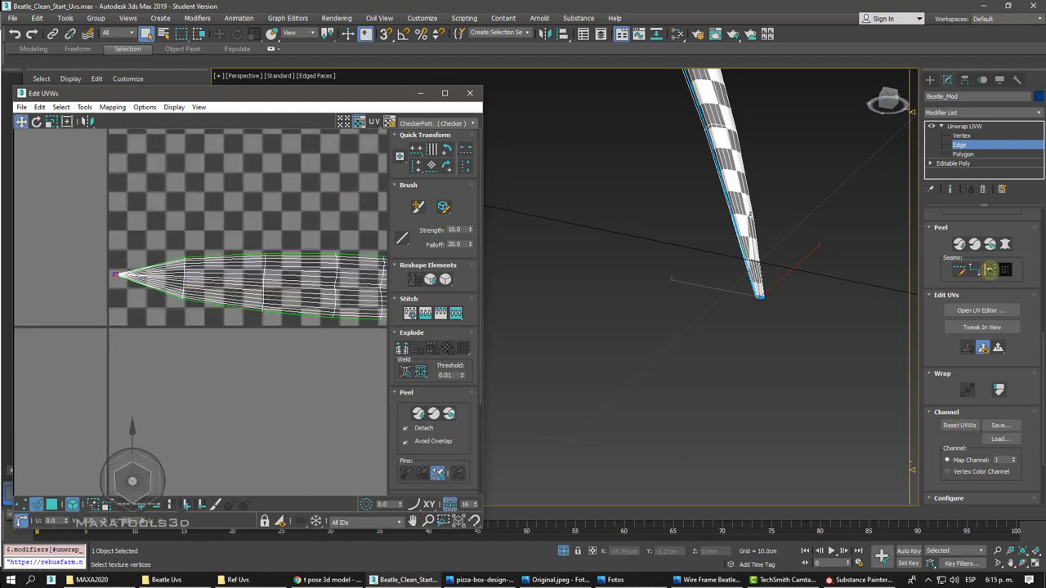
pyautogui.click(990, 274)
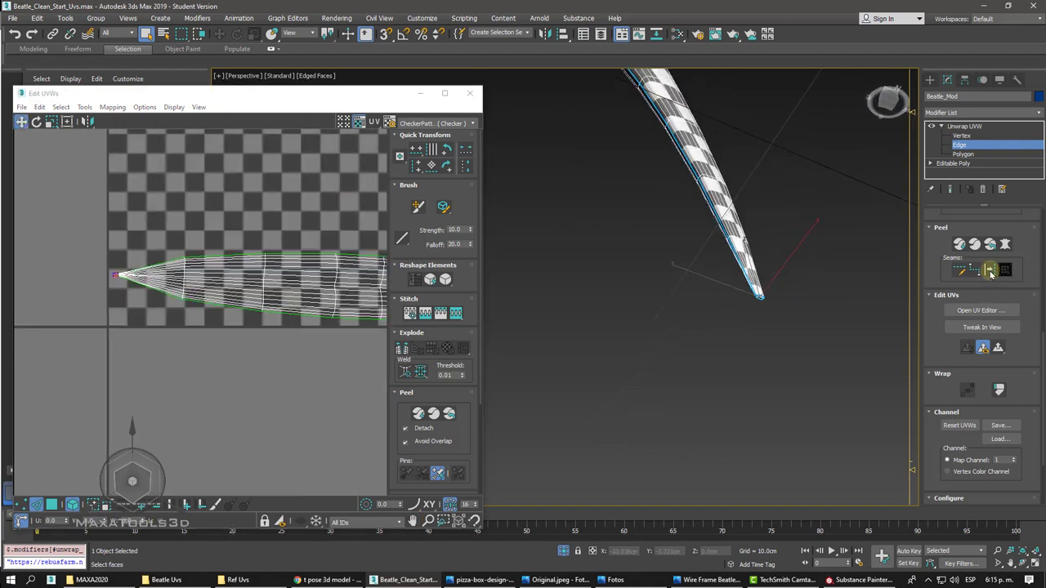
# - Expand a claw polygon to its seams, Quick Peel it into a wedge island, and zoom in
pyautogui.click(964, 154)
pyautogui.click(611, 151)
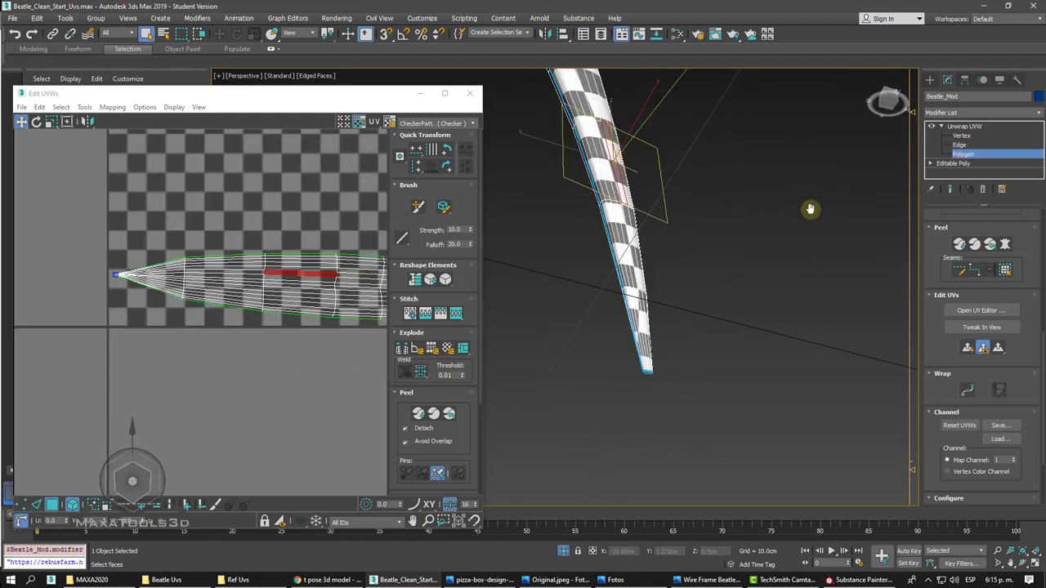
pyautogui.click(1007, 269)
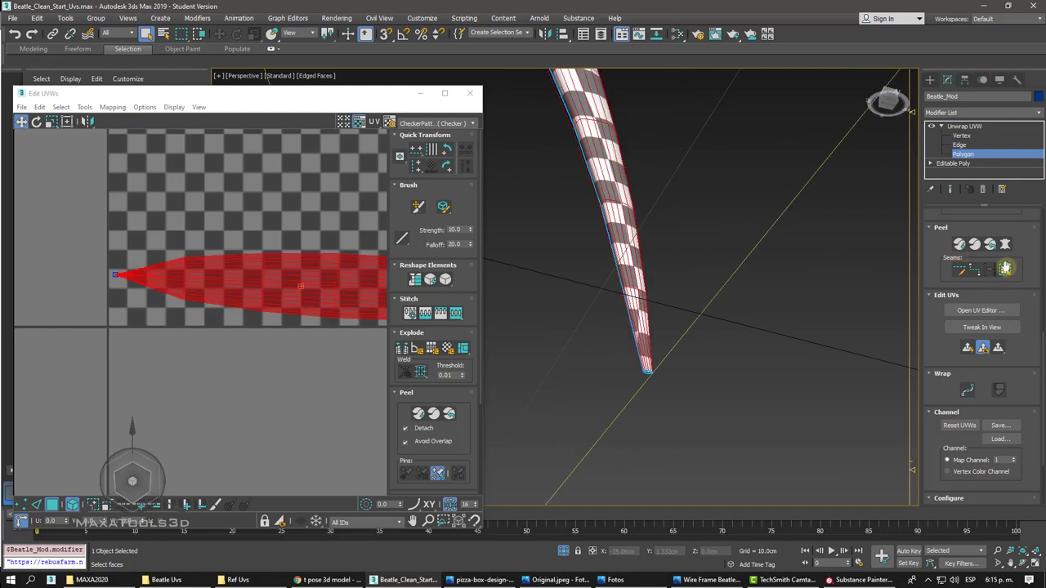
pyautogui.click(959, 245)
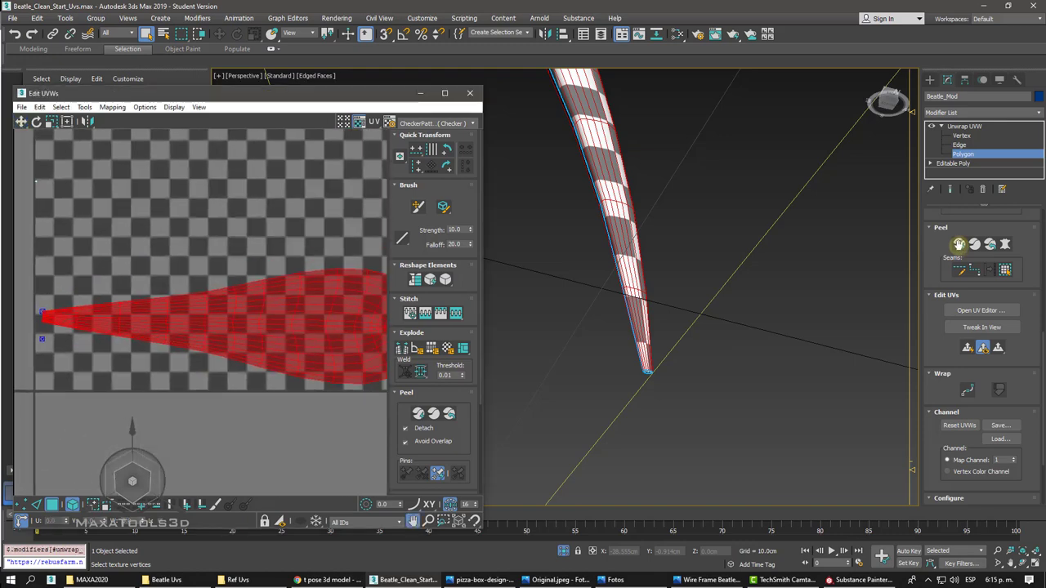
pyautogui.scroll(2, 241, 343)
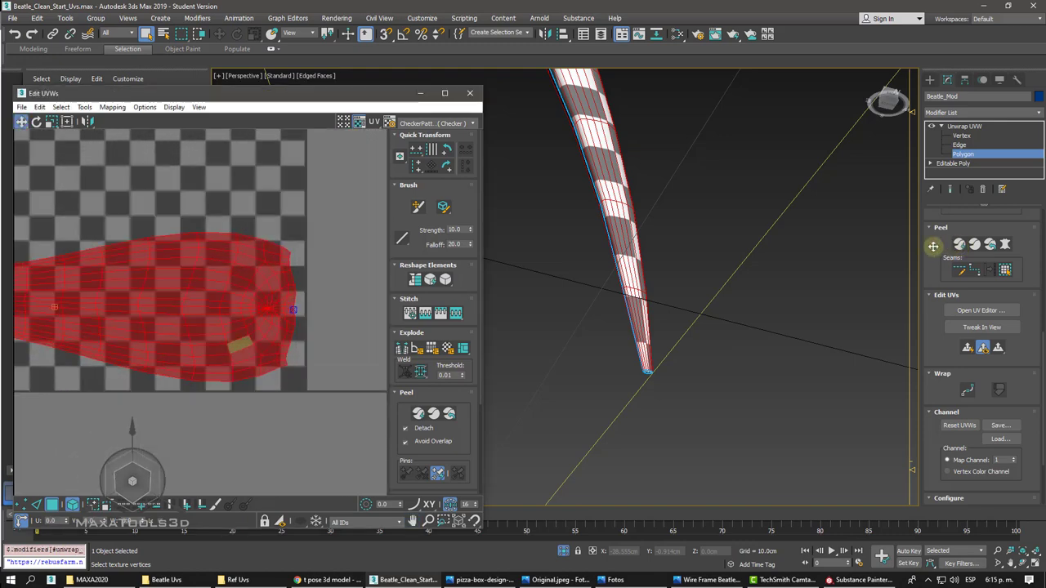
pyautogui.scroll(2, 240, 343)
pyautogui.scroll(2, 241, 273)
pyautogui.scroll(2, 241, 272)
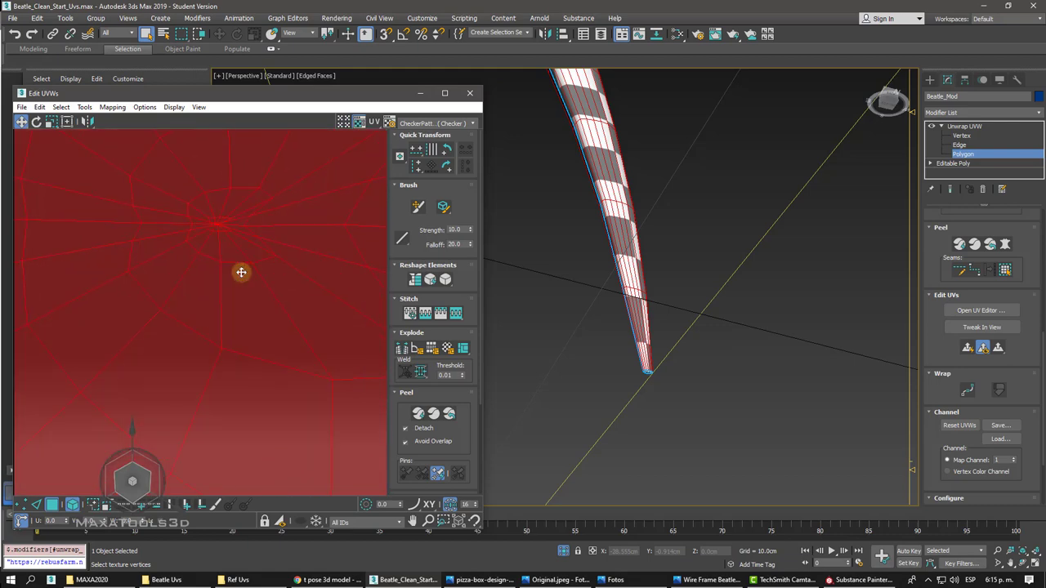
pyautogui.click(241, 274)
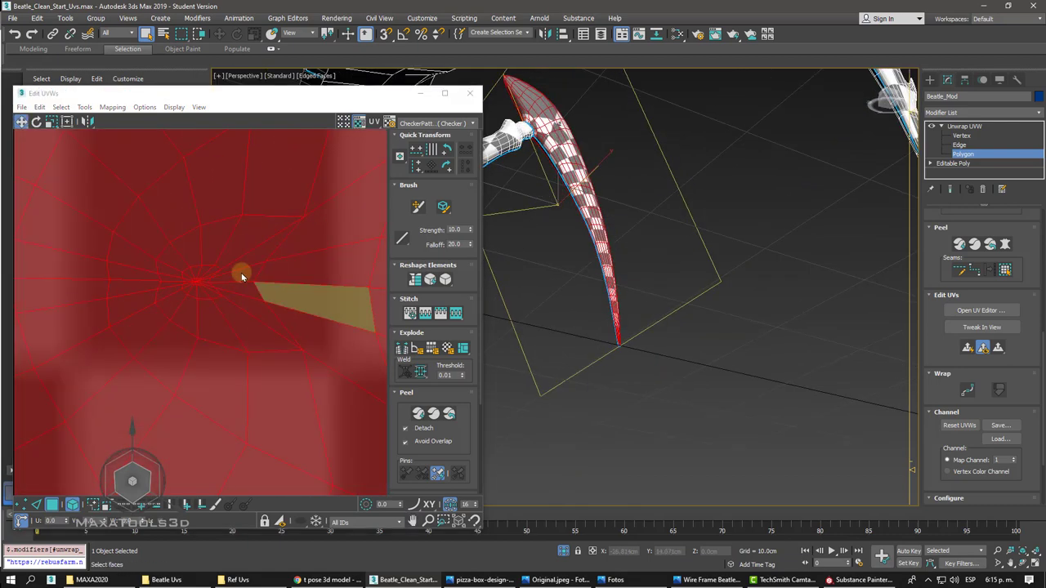
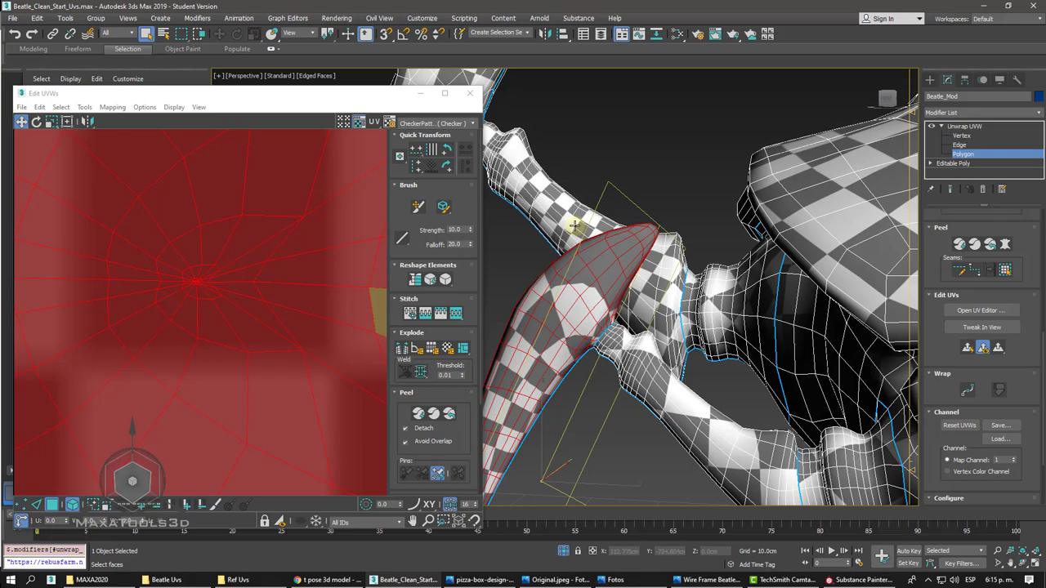
# - Switch Unwrap UVW to edge editing and zoom in on the claw joint
pyautogui.click(952, 145)
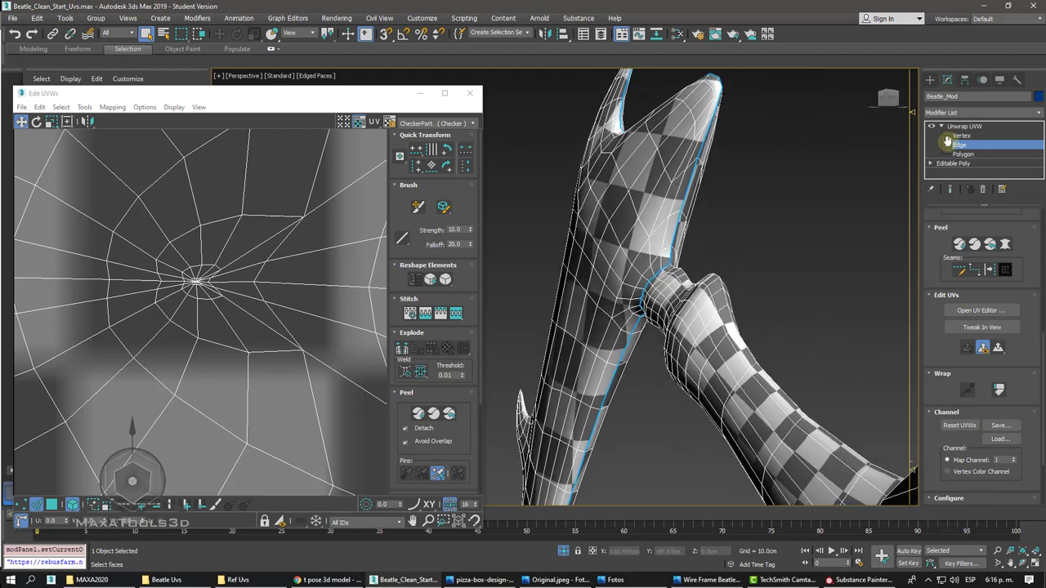
pyautogui.keyDown('alt'); pyautogui.moveTo(881, 164); pyautogui.dragTo(609, 259, button='middle'); pyautogui.keyUp('alt')
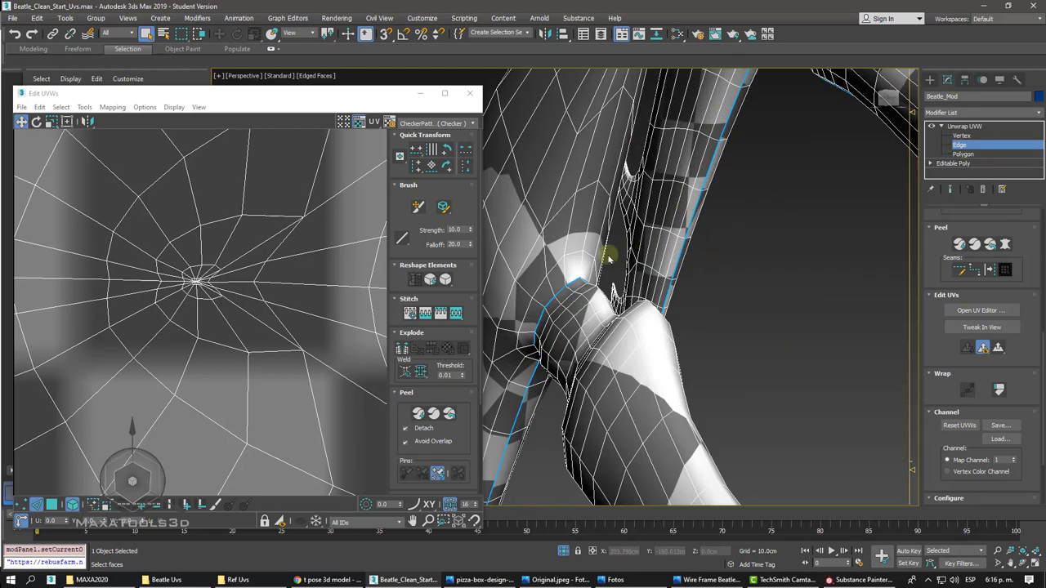
pyautogui.doubleClick(578, 264)
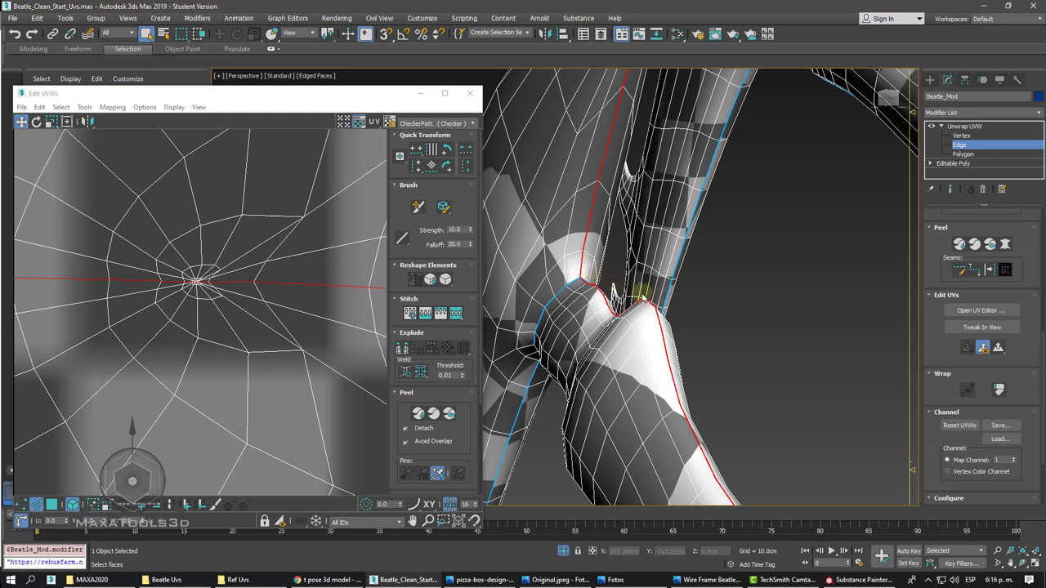
pyautogui.click(716, 327)
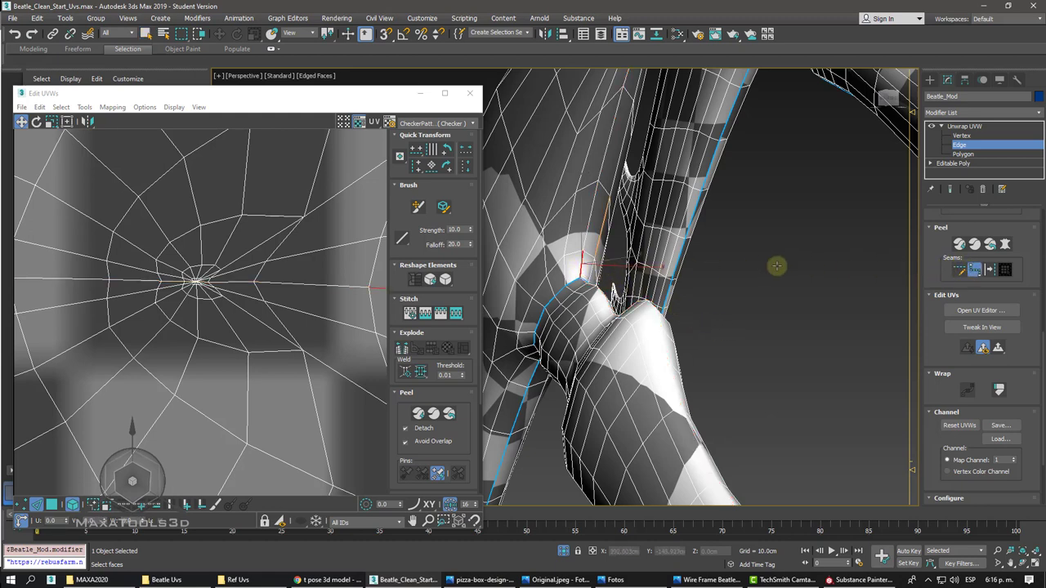
pyautogui.scroll(5, 626, 233)
pyautogui.scroll(3, 629, 229)
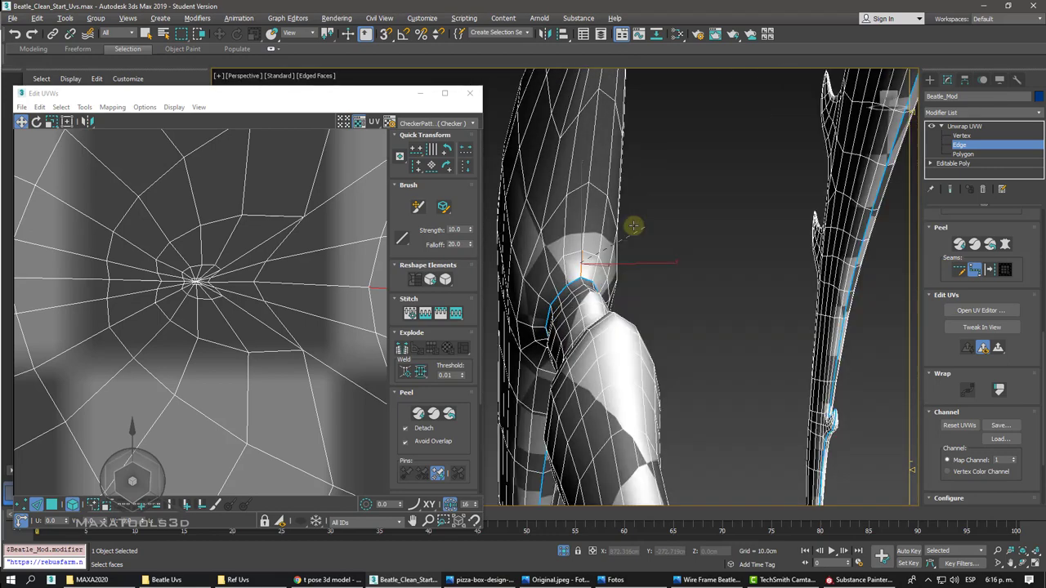
pyautogui.scroll(3, 630, 228)
pyautogui.scroll(2, 631, 228)
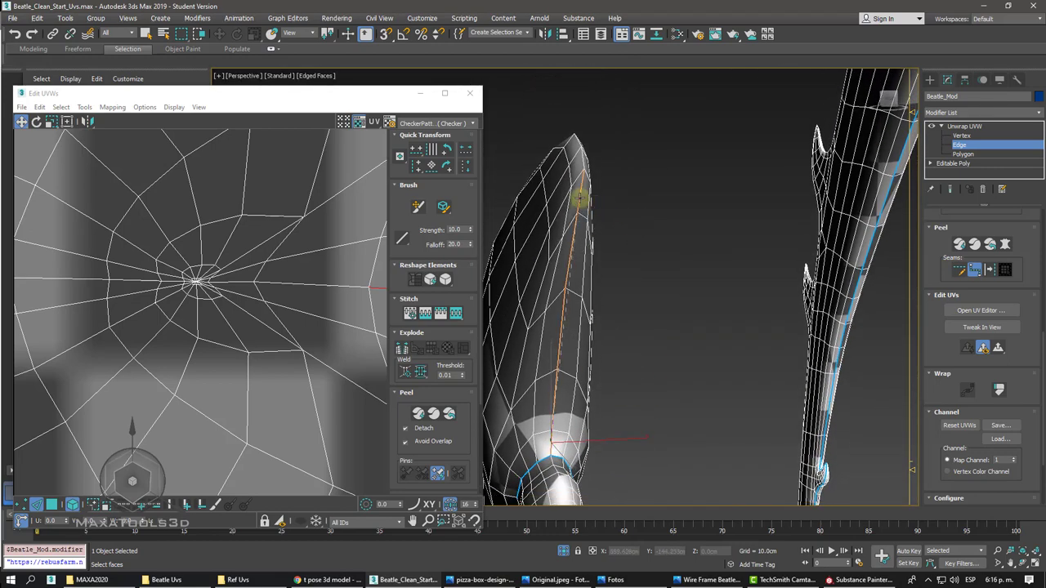
# - Draw a point-to-point seam from the claw base up to the spike's top
pyautogui.click(582, 199)
pyautogui.keyDown('alt'); pyautogui.moveTo(574, 201); pyautogui.dragTo(562, 257, button='middle'); pyautogui.keyUp('alt')
pyautogui.click(544, 240)
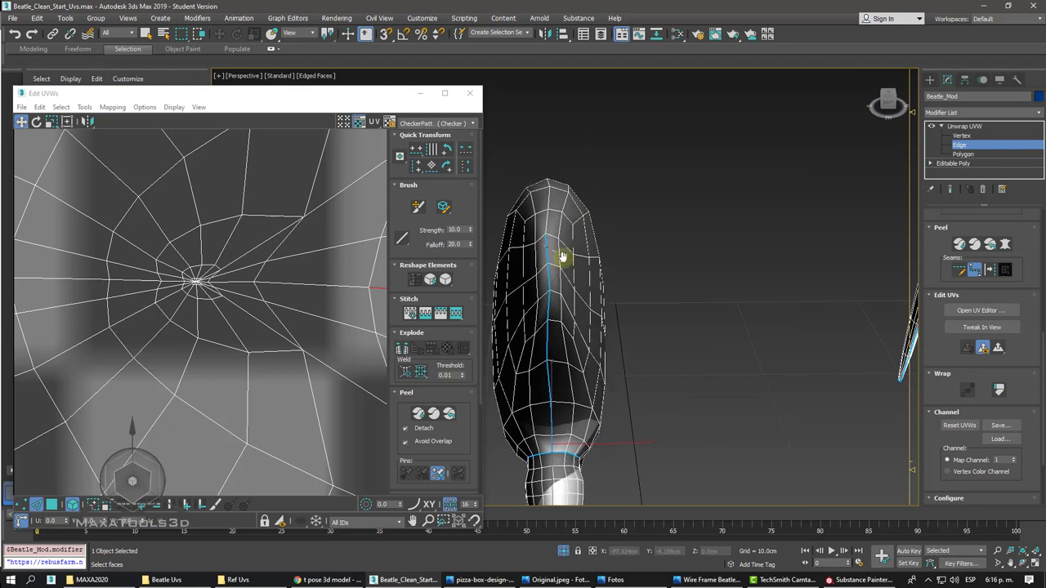
pyautogui.click(546, 217)
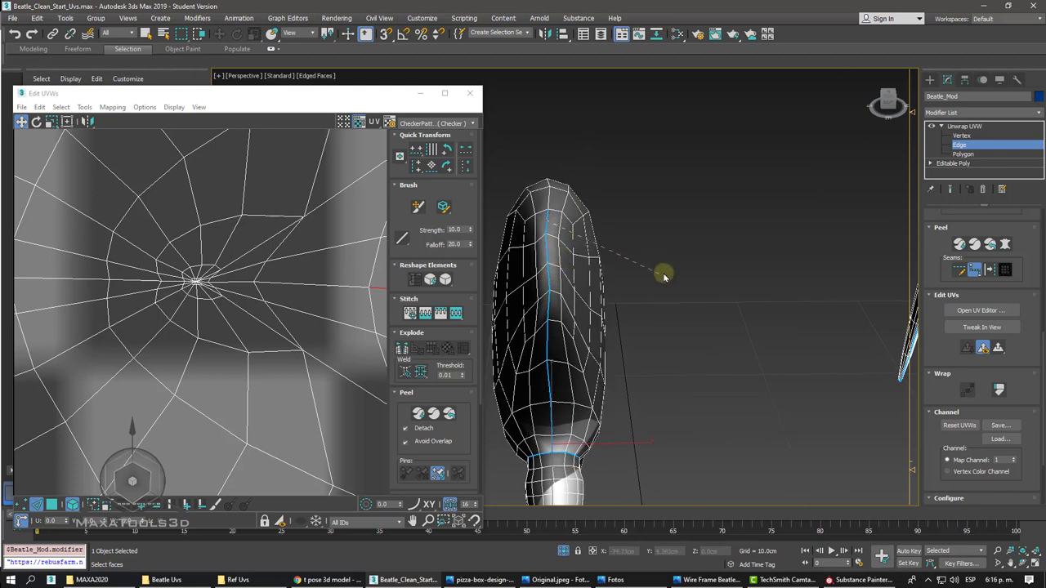
pyautogui.click(962, 154)
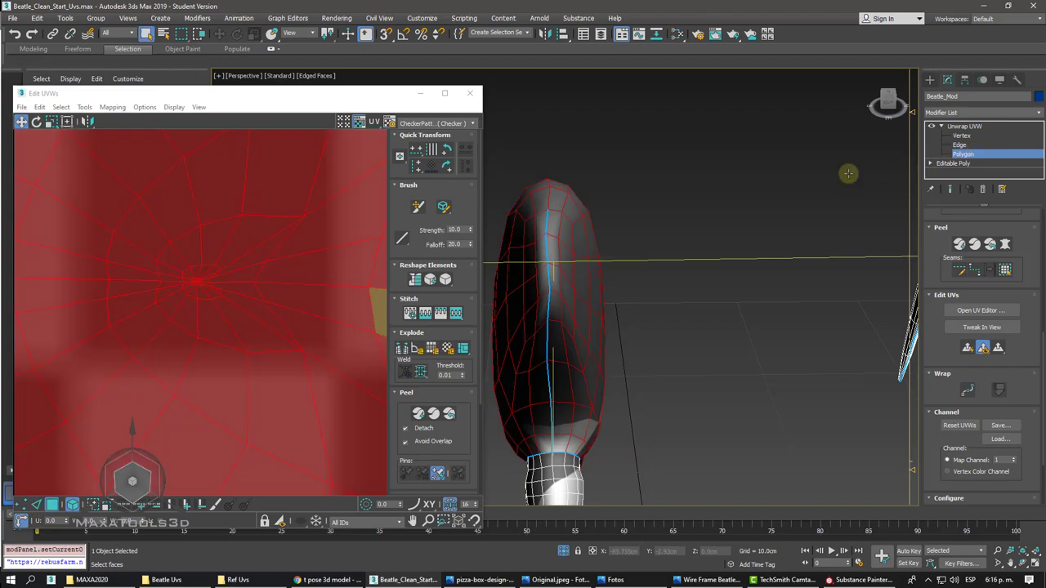
# - Select a polygon near the top of the claw and zoom in on it
pyautogui.click(556, 222)
pyautogui.keyDown('alt'); pyautogui.moveTo(556, 222); pyautogui.dragTo(712, 269, button='middle'); pyautogui.keyUp('alt')
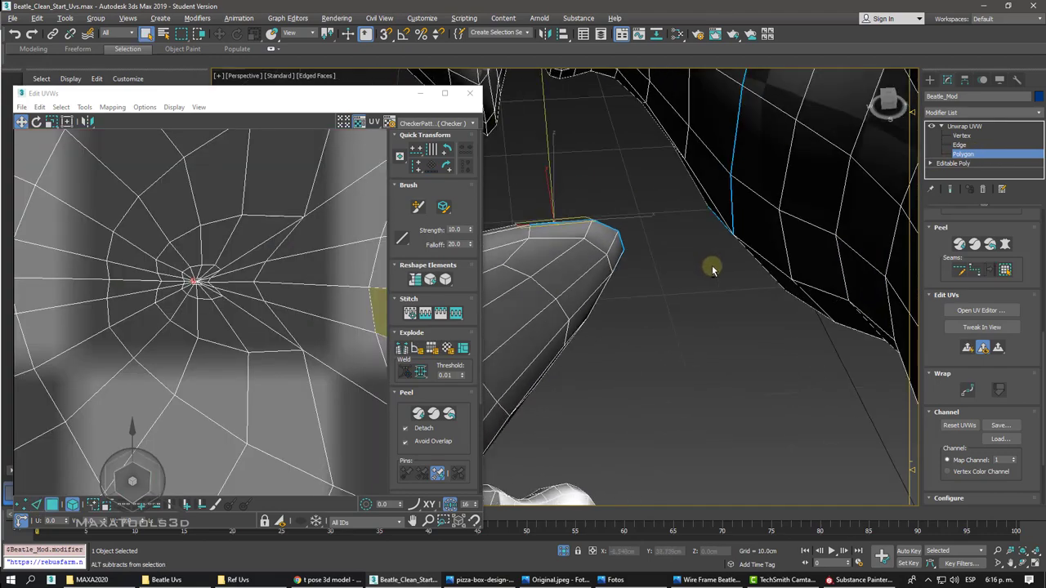
pyautogui.scroll(3, 709, 269)
pyautogui.scroll(-3, 712, 269)
pyautogui.scroll(-3, 712, 269)
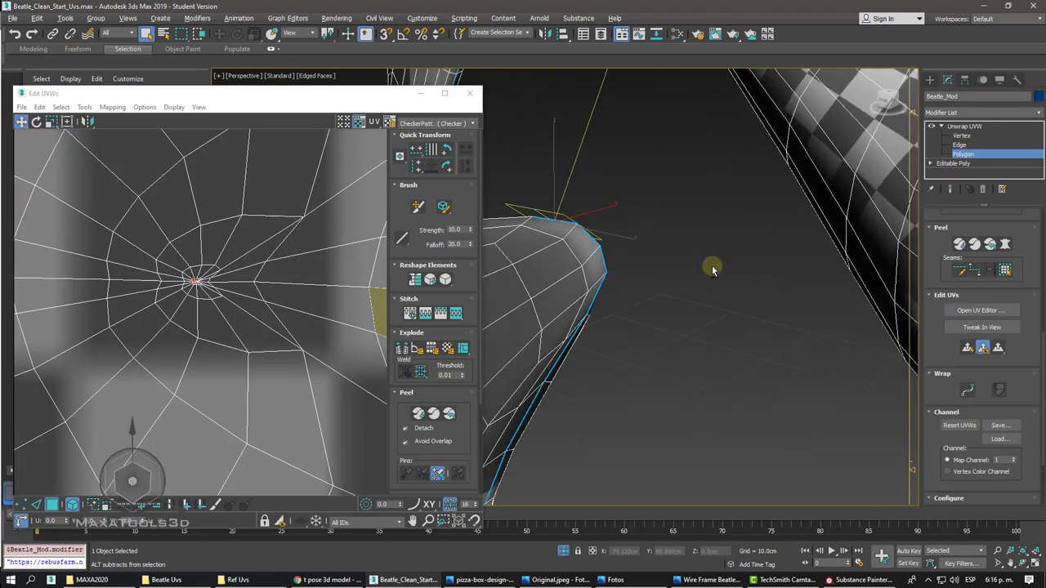
pyautogui.scroll(-3, 712, 269)
pyautogui.scroll(-2, 711, 267)
pyautogui.scroll(5, 711, 266)
pyautogui.scroll(-1, 703, 230)
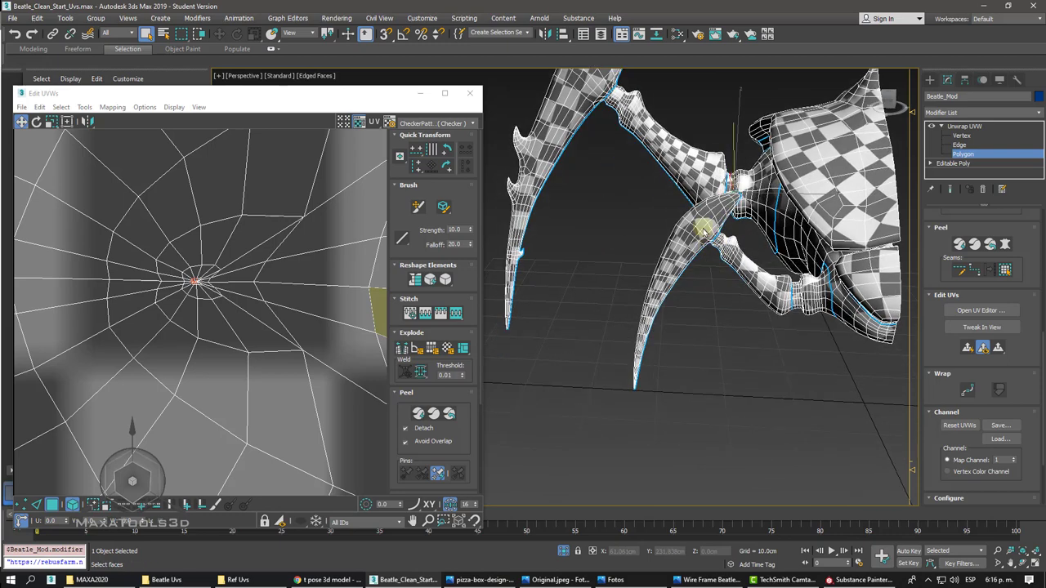
# - Expand the selection to the whole claw spike and Quick Peel its UVs flat
pyautogui.click(701, 222)
pyautogui.click(1004, 270)
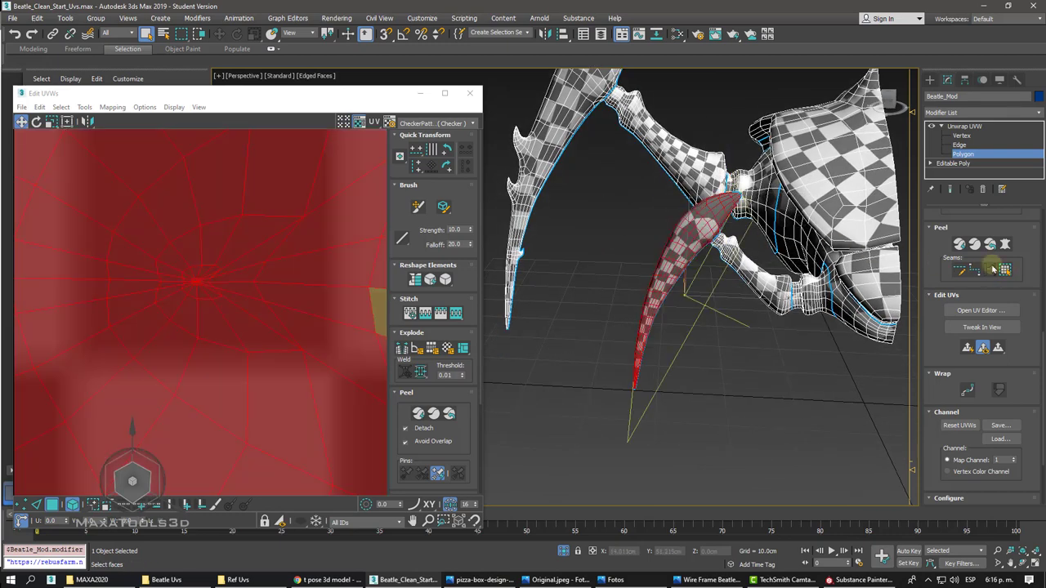
pyautogui.click(959, 244)
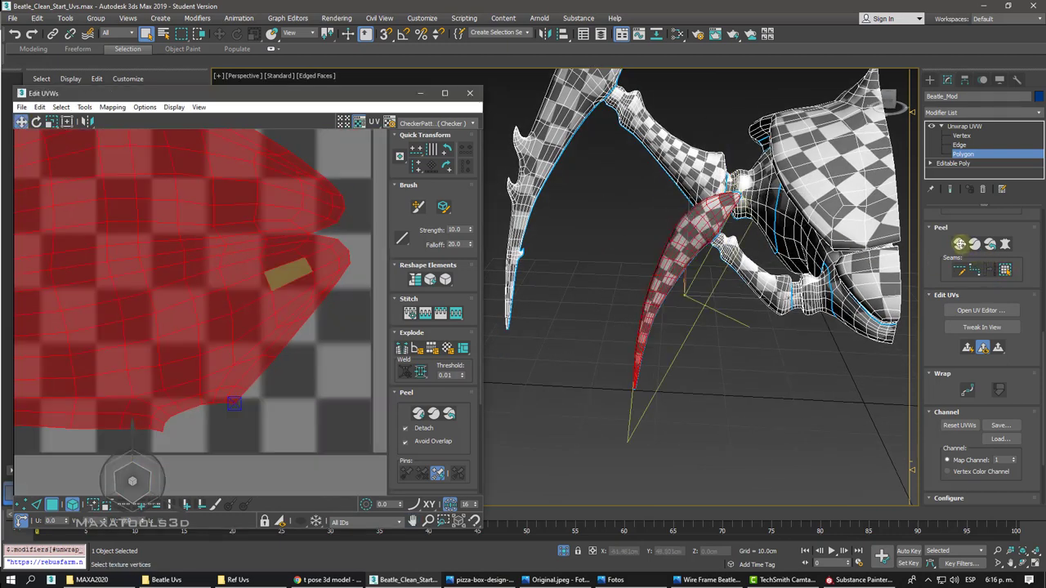
pyautogui.keyDown('alt'); pyautogui.moveTo(702, 286); pyautogui.dragTo(752, 245, button='middle'); pyautogui.keyUp('alt')
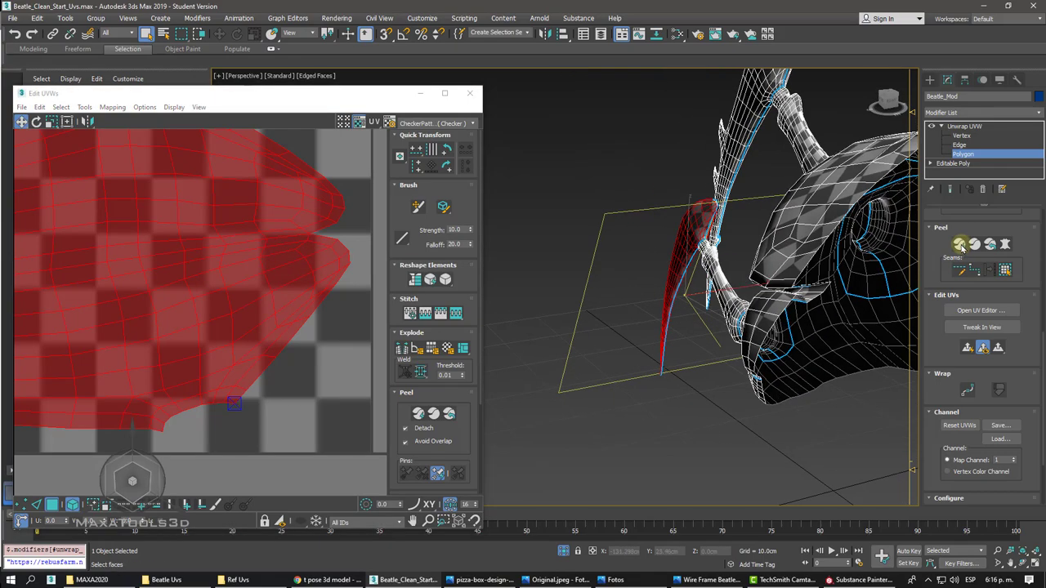
pyautogui.press('z')
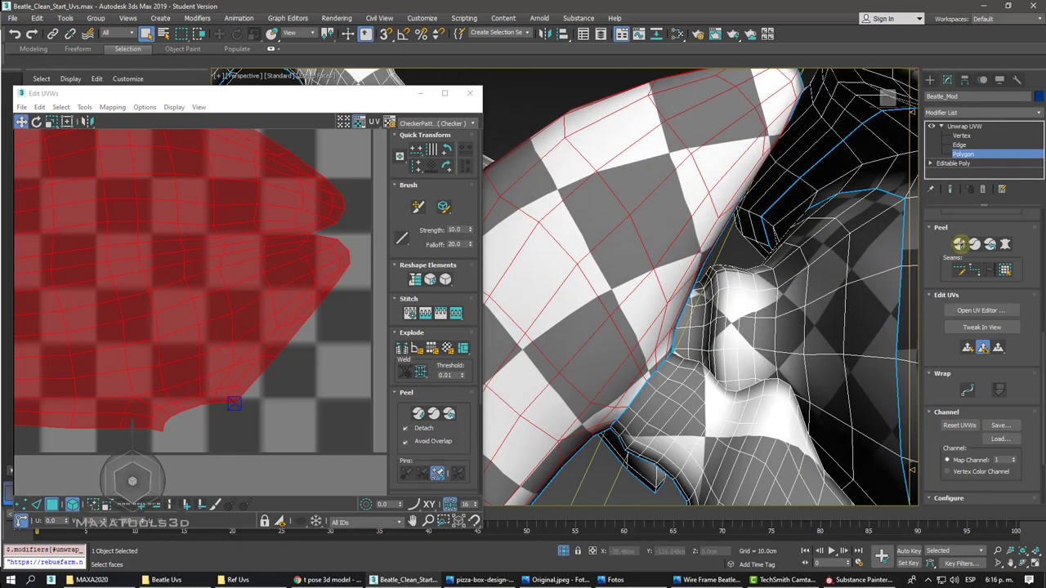
pyautogui.click(959, 244)
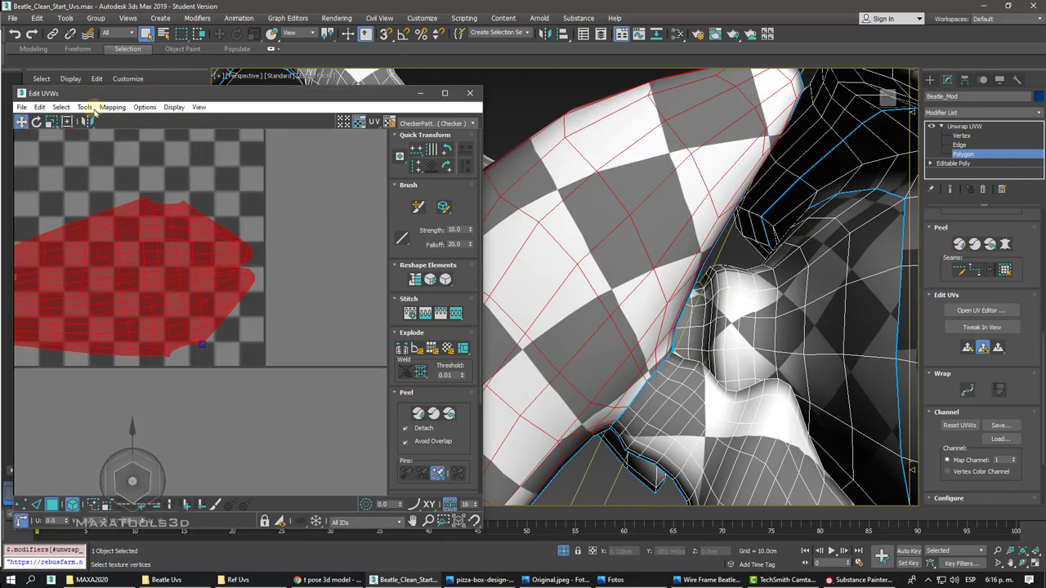
pyautogui.click(85, 107)
# - Run the Relax Tool on the claw UVs using Relax By Edge Angles until the shell settles, then close it
pyautogui.click(101, 290)
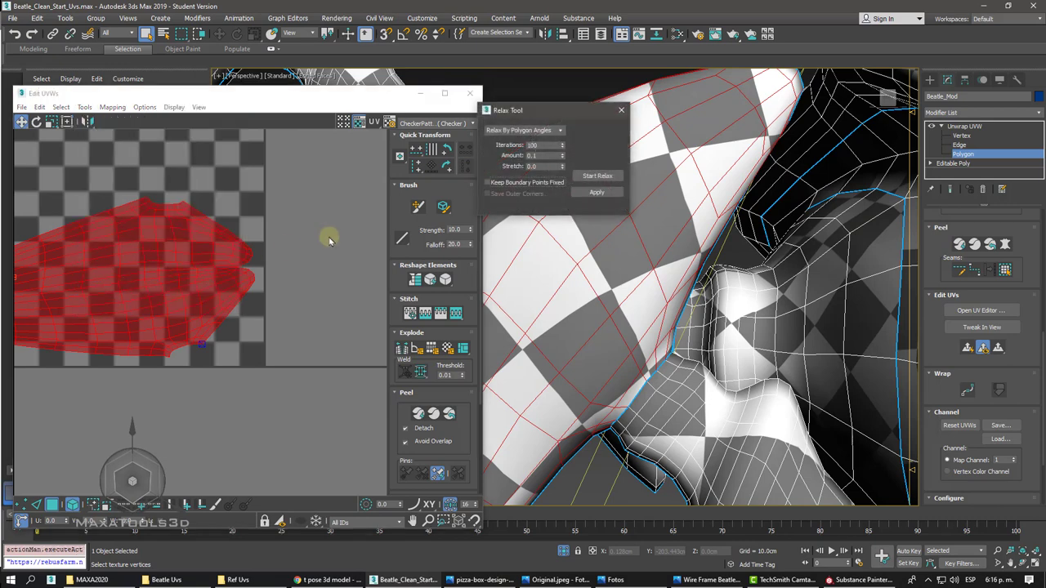
pyautogui.click(597, 176)
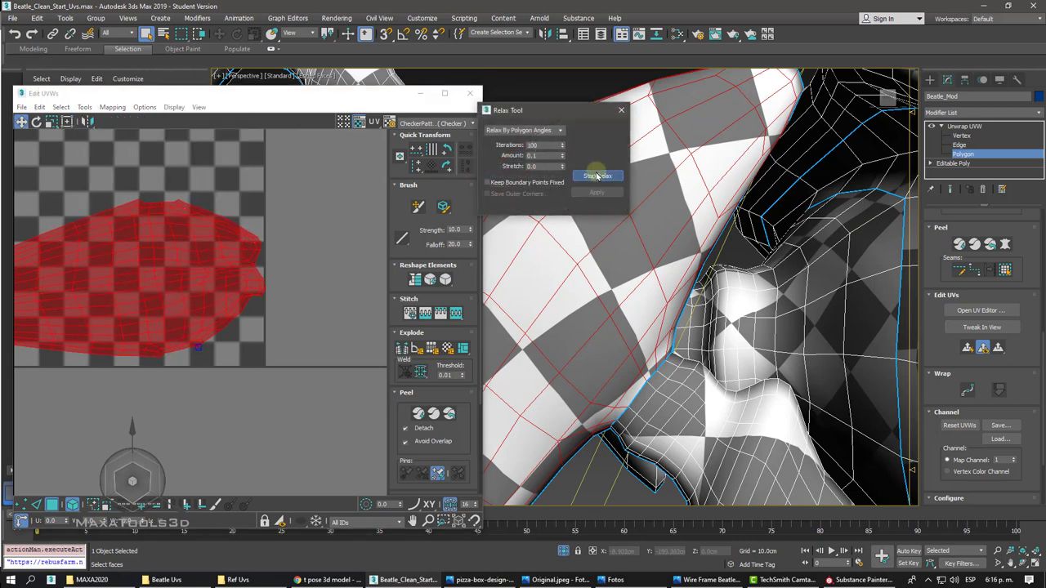
pyautogui.click(598, 176)
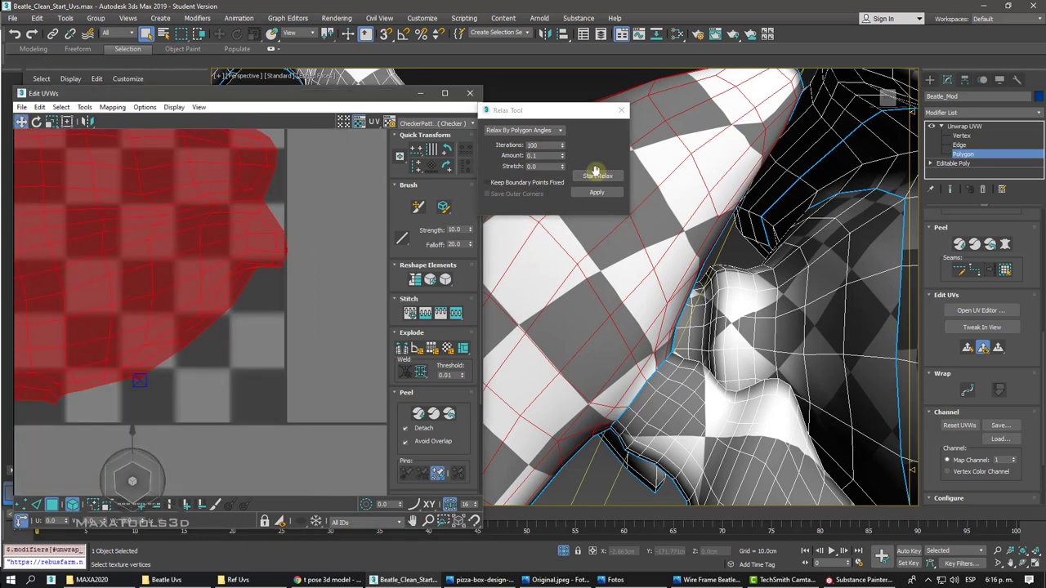
pyautogui.click(596, 174)
pyautogui.click(559, 132)
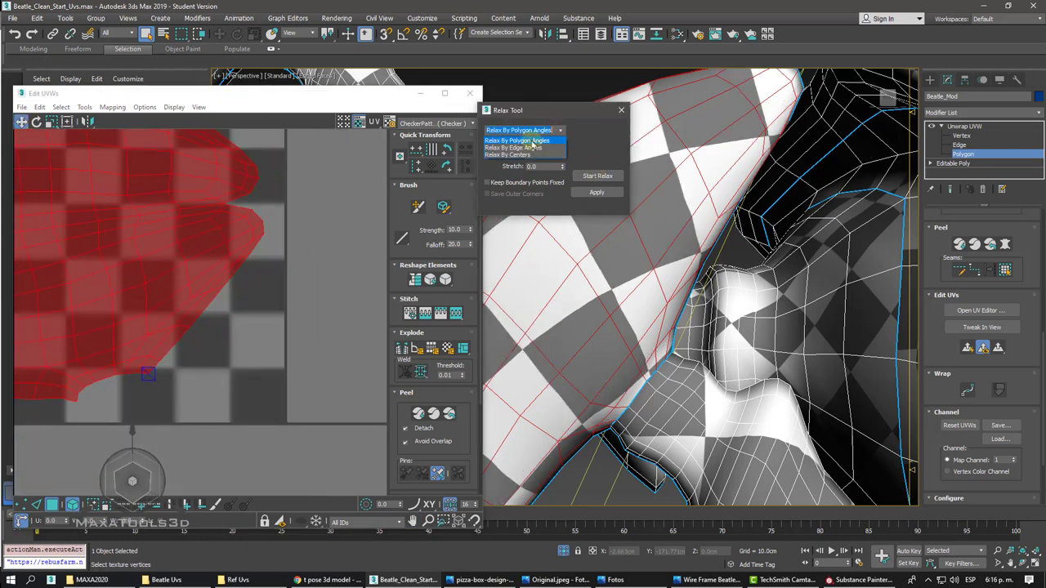
pyautogui.click(513, 148)
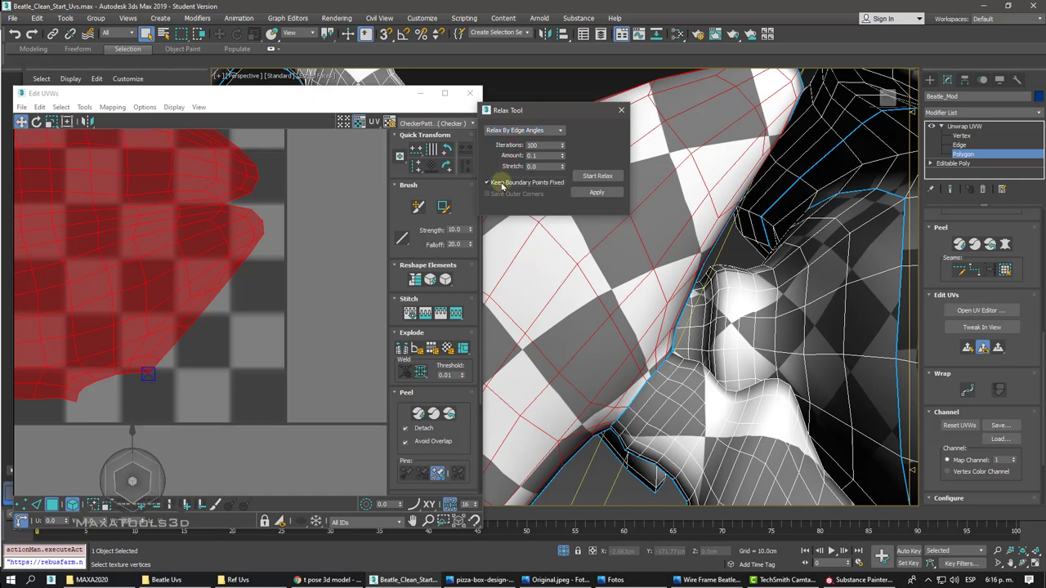
pyautogui.click(585, 175)
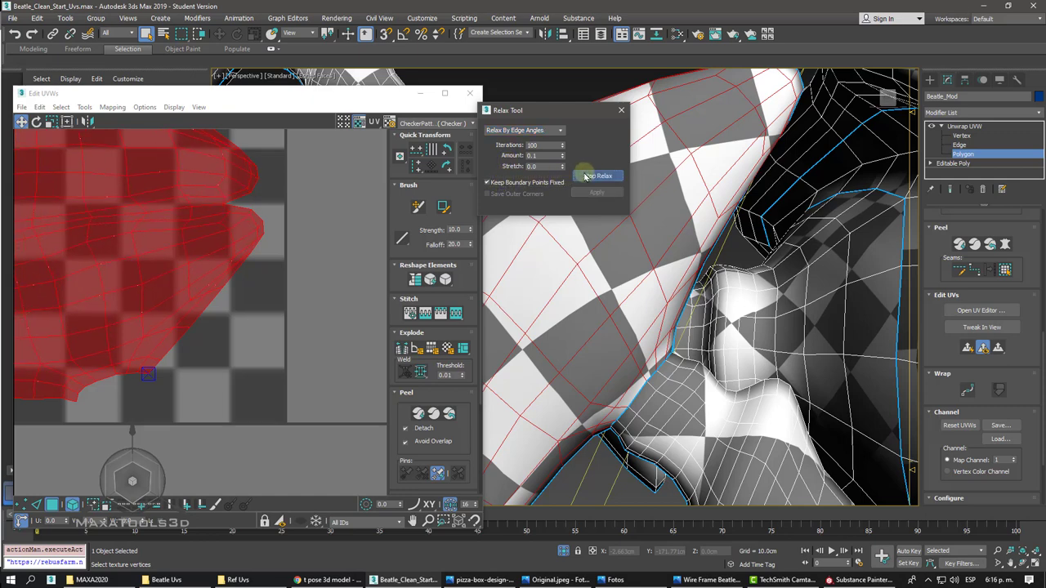
pyautogui.click(586, 176)
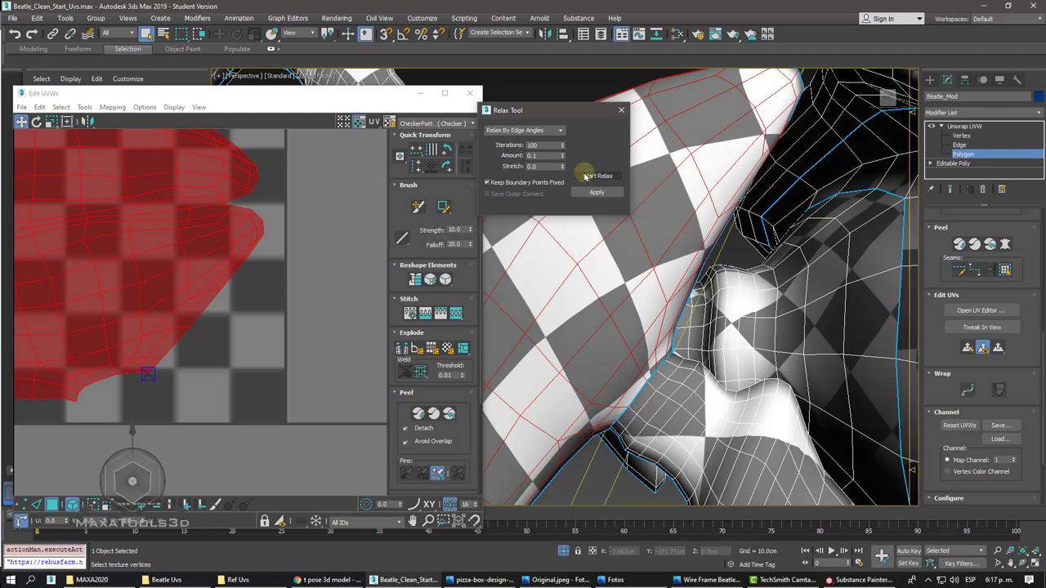
pyautogui.click(585, 176)
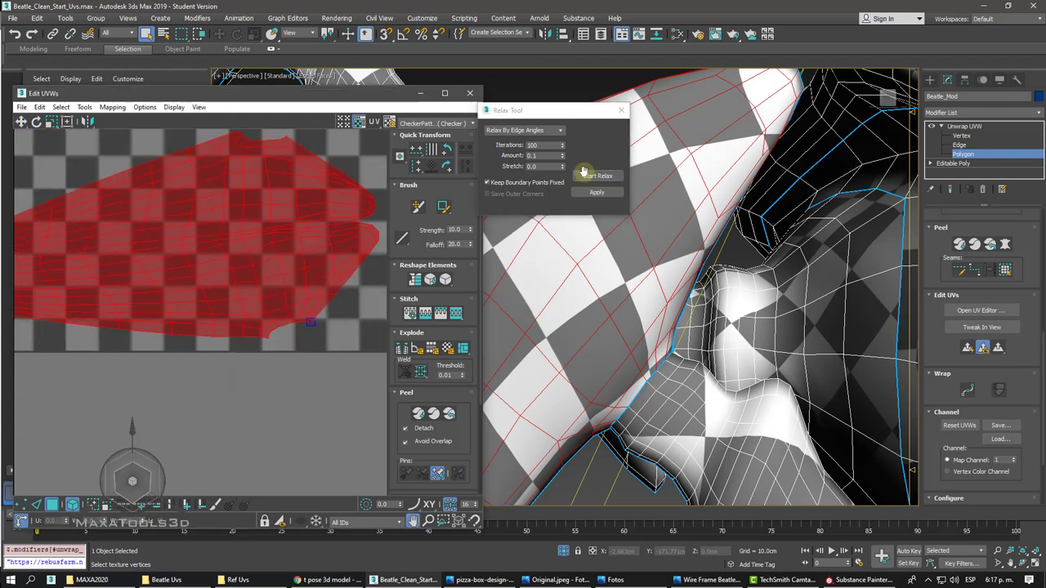
pyautogui.click(585, 176)
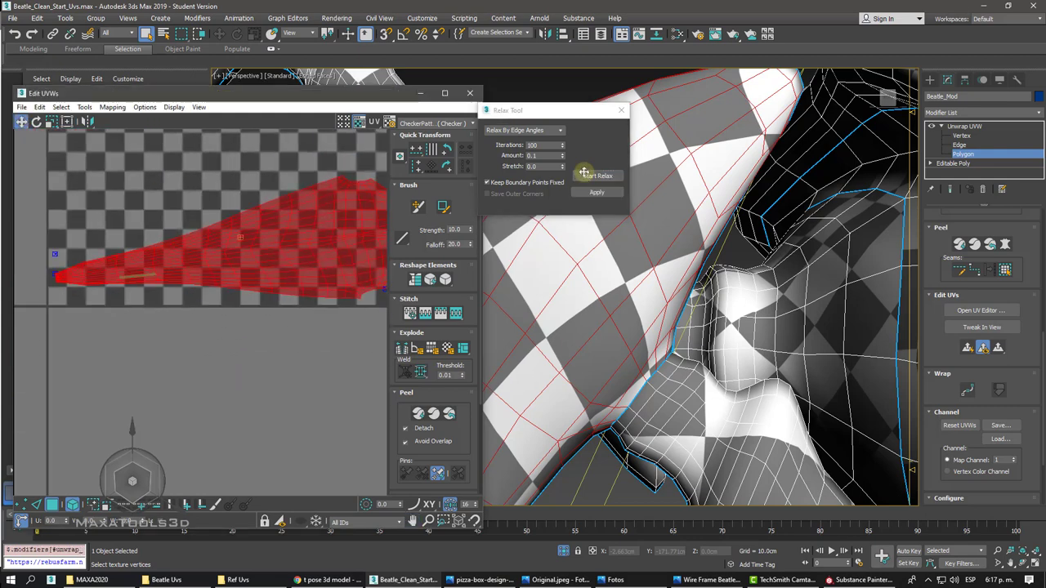
pyautogui.click(621, 110)
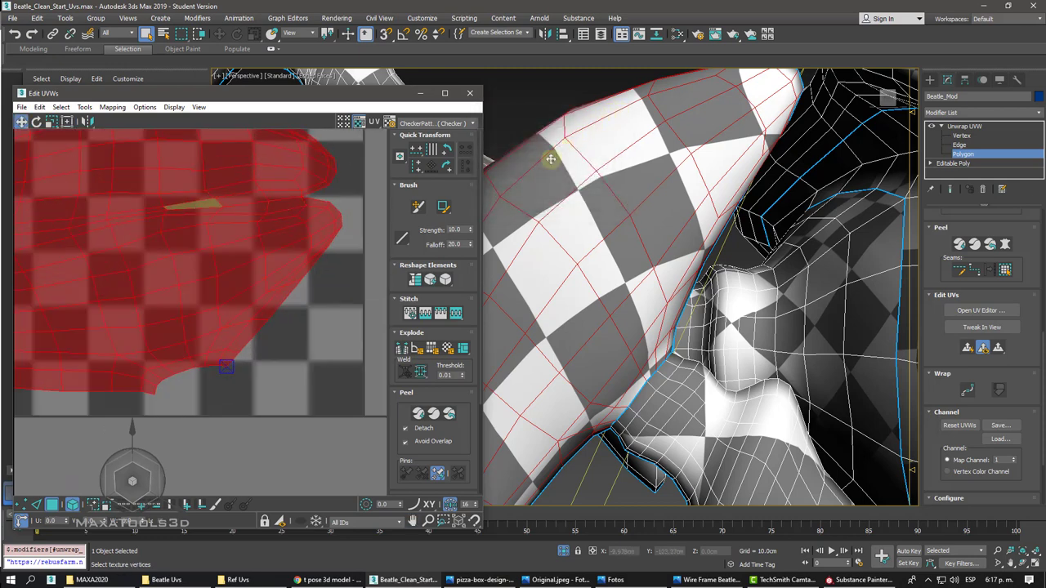
# - Switch the UV editor to vertex editing and clear the vertex selection
pyautogui.click(320, 340)
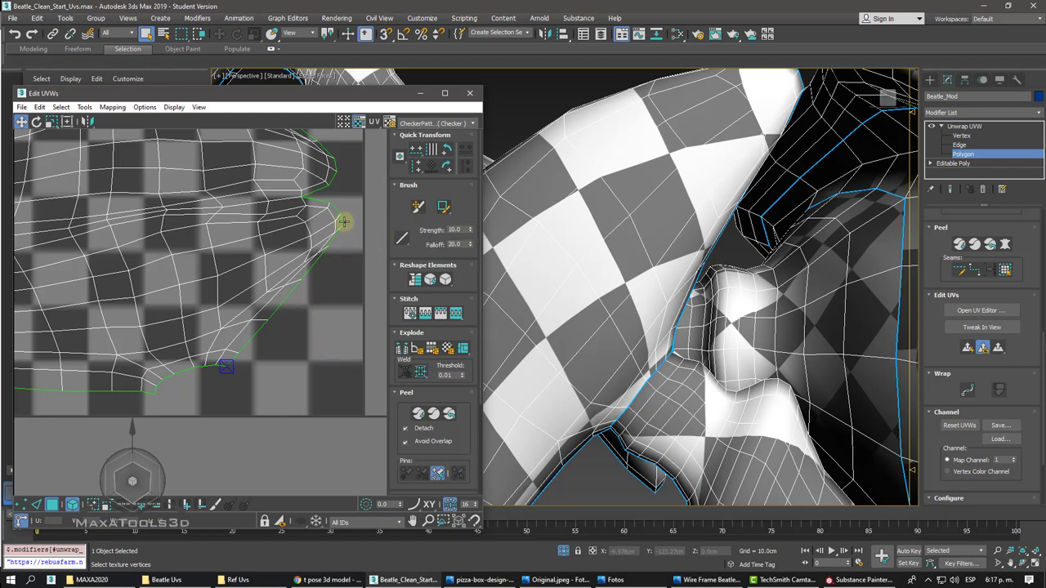
pyautogui.click(21, 503)
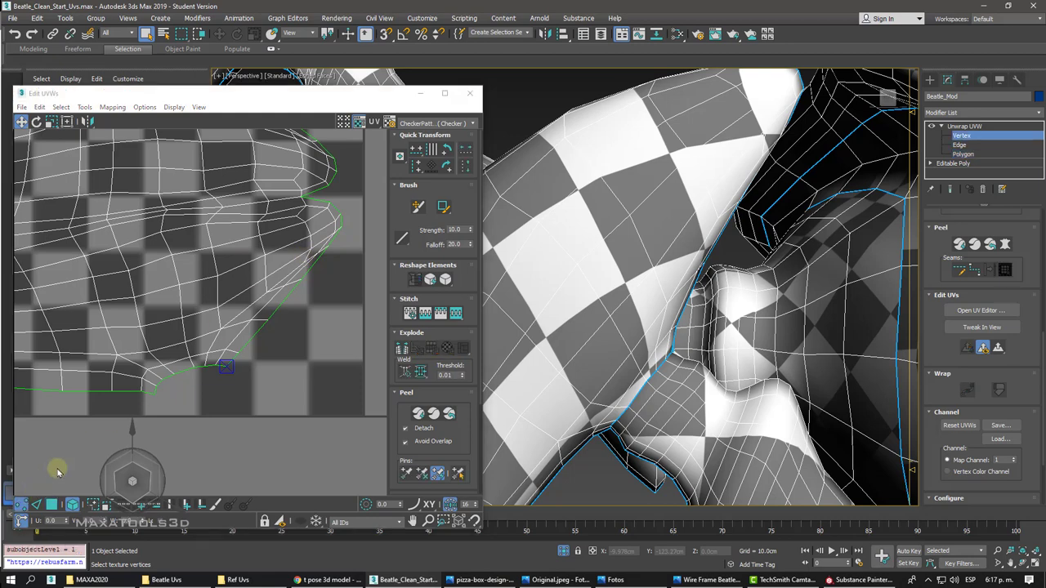
pyautogui.scroll(2, 340, 227)
pyautogui.hotkey('ctrl', 'a')
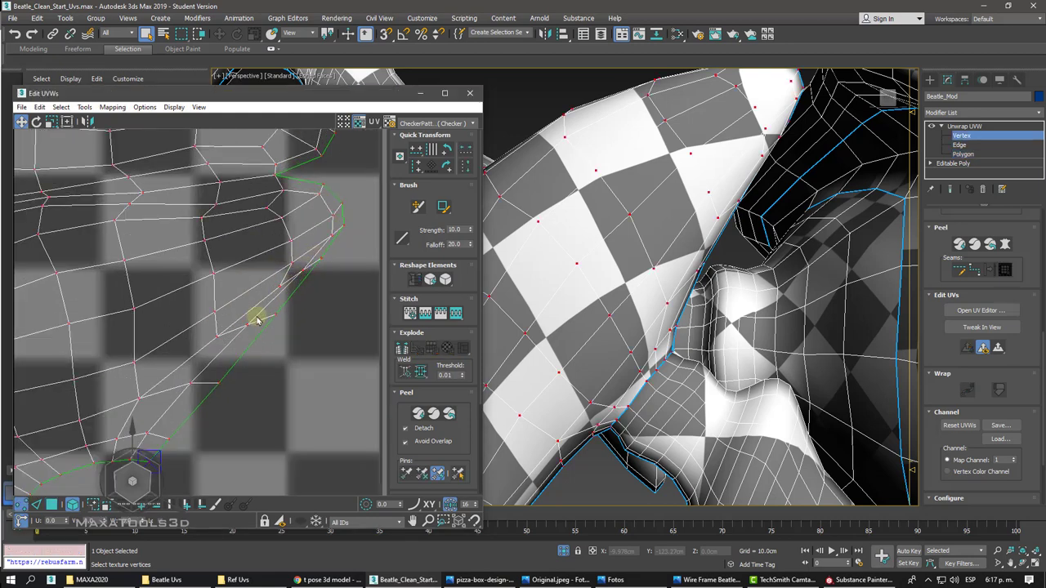
pyautogui.click(82, 503)
pyautogui.click(365, 303)
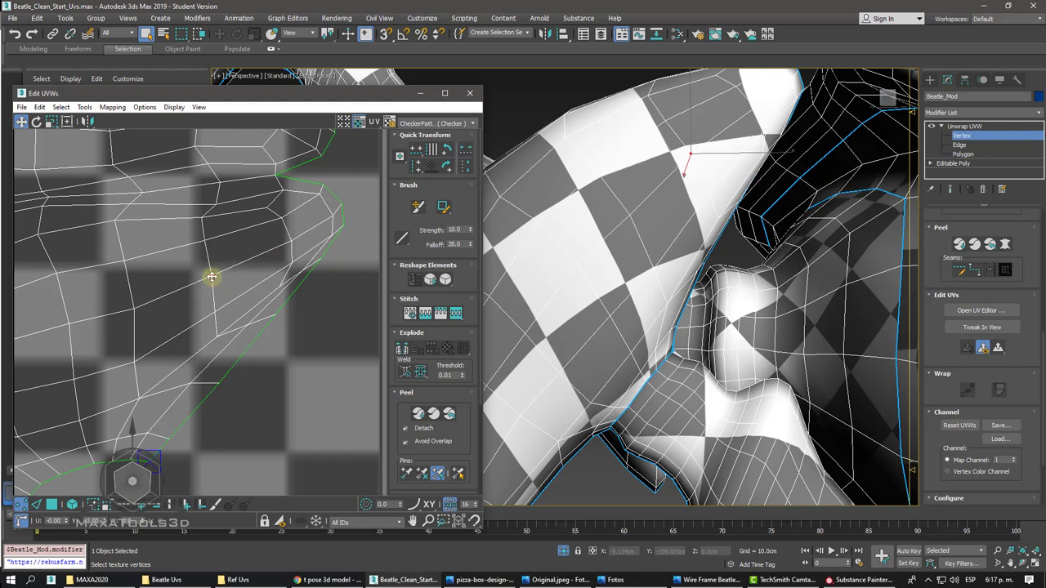
# - Select one claw UV vertex and enable Soft Selection with falloff 1.1, testing a move
pyautogui.click(217, 280)
pyautogui.click(366, 504)
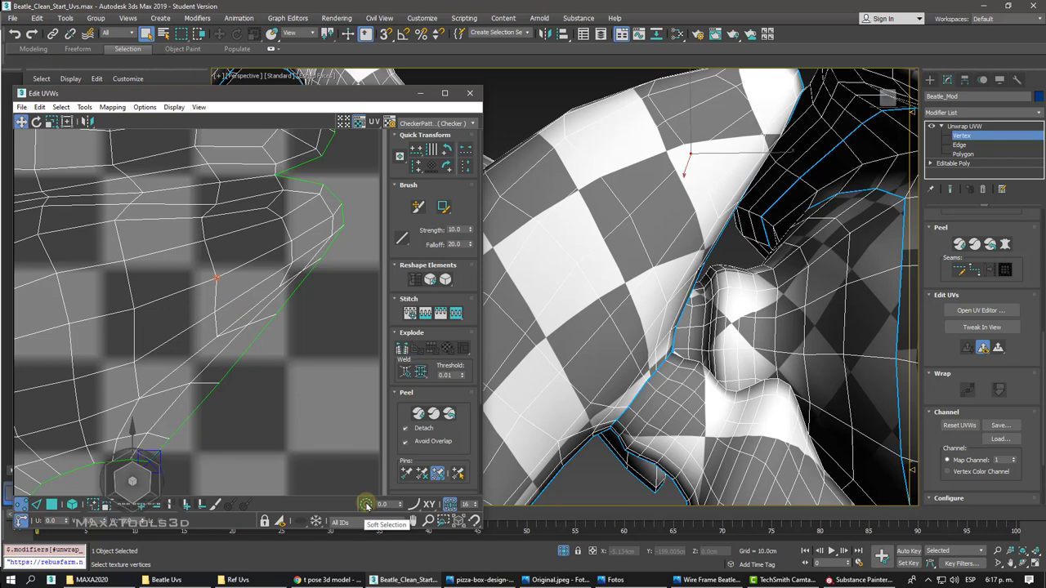
pyautogui.click(366, 504)
pyautogui.moveTo(399, 505)
pyautogui.mouseDown()
pyautogui.moveTo(401, 421)
pyautogui.moveTo(350, 424)
pyautogui.mouseUp()
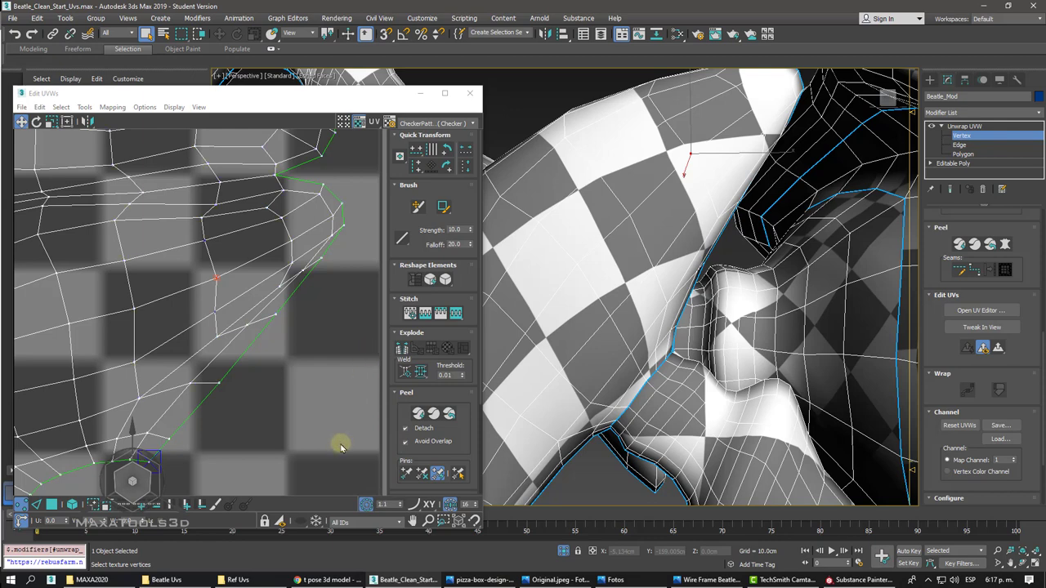
pyautogui.moveTo(215, 280); pyautogui.dragTo(251, 316)
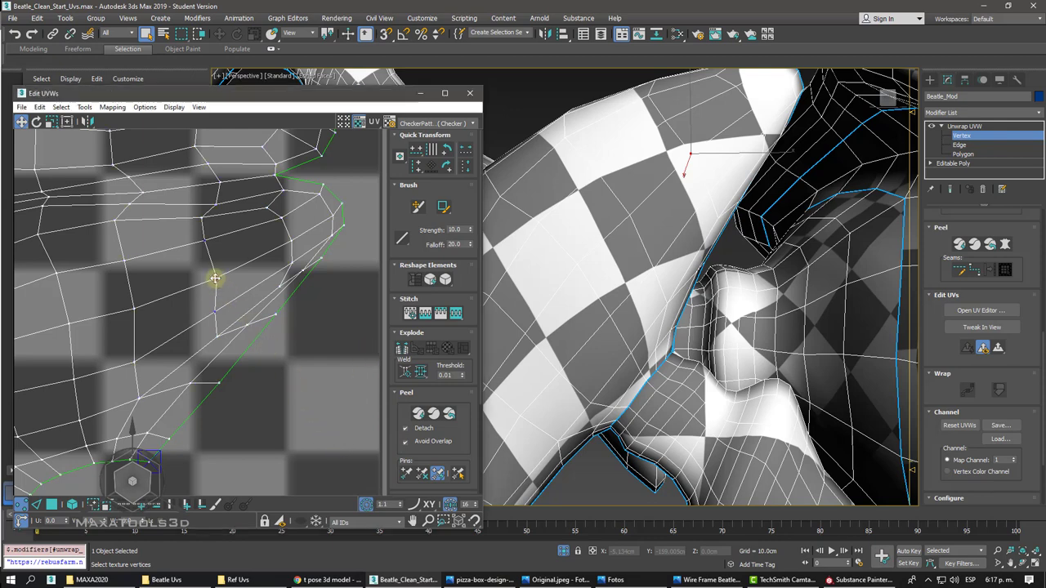
pyautogui.hotkey('ctrl', 'z')
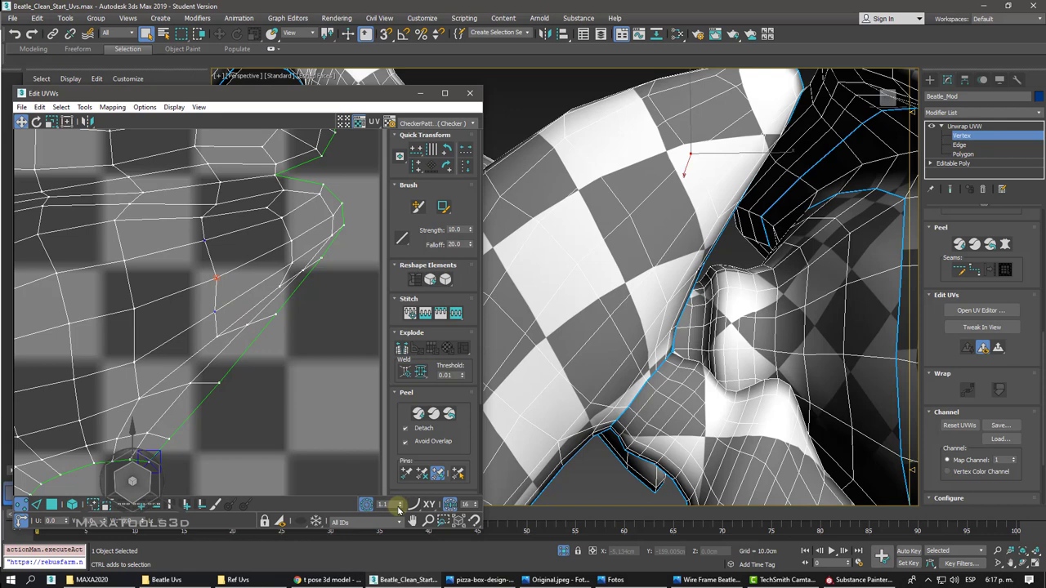
# - Adjust the soft-selection falloff and pull vertices to reshape both claw spike lobes
pyautogui.moveTo(399, 508)
pyautogui.mouseDown()
pyautogui.moveTo(350, 296)
pyautogui.moveTo(313, 295)
pyautogui.mouseUp()
pyautogui.moveTo(216, 278)
pyautogui.mouseDown()
pyautogui.moveTo(207, 288)
pyautogui.moveTo(209, 274)
pyautogui.mouseUp()
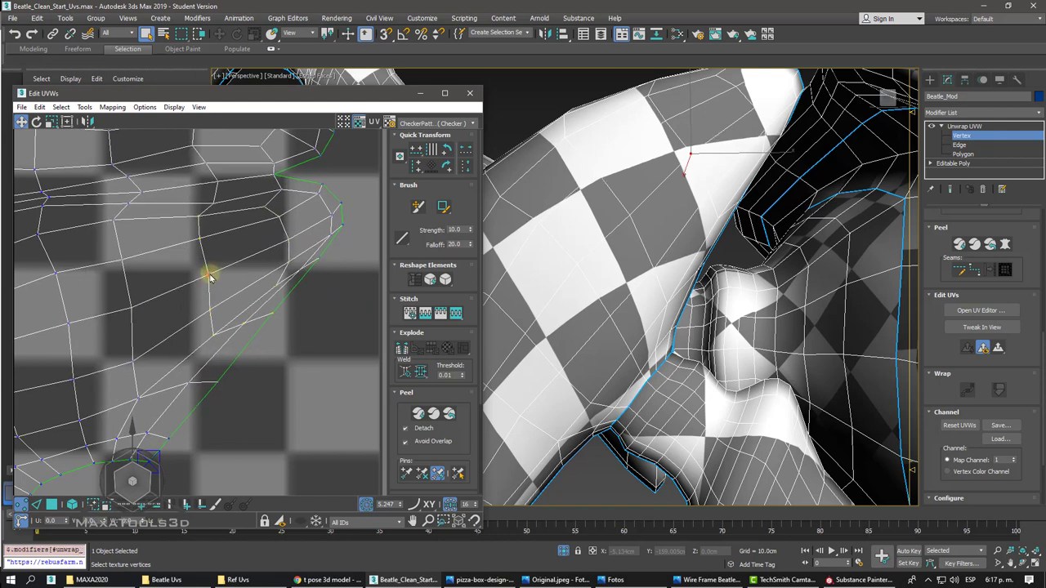
pyautogui.moveTo(210, 278); pyautogui.dragTo(234, 285, button='middle')
pyautogui.moveTo(303, 304); pyautogui.dragTo(310, 311)
pyautogui.moveTo(398, 507); pyautogui.dragTo(395, 530)
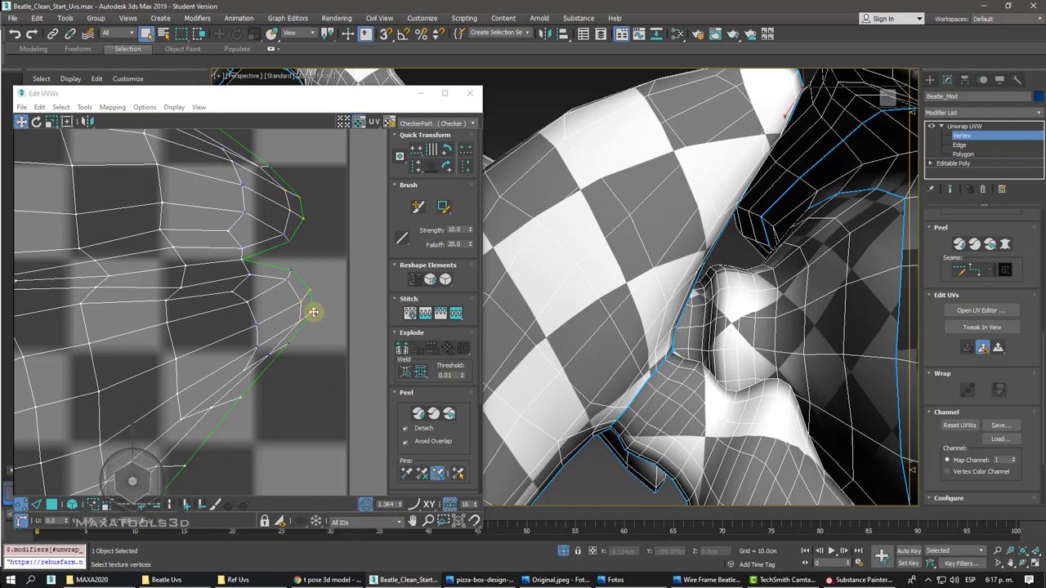
pyautogui.moveTo(314, 310); pyautogui.dragTo(314, 322)
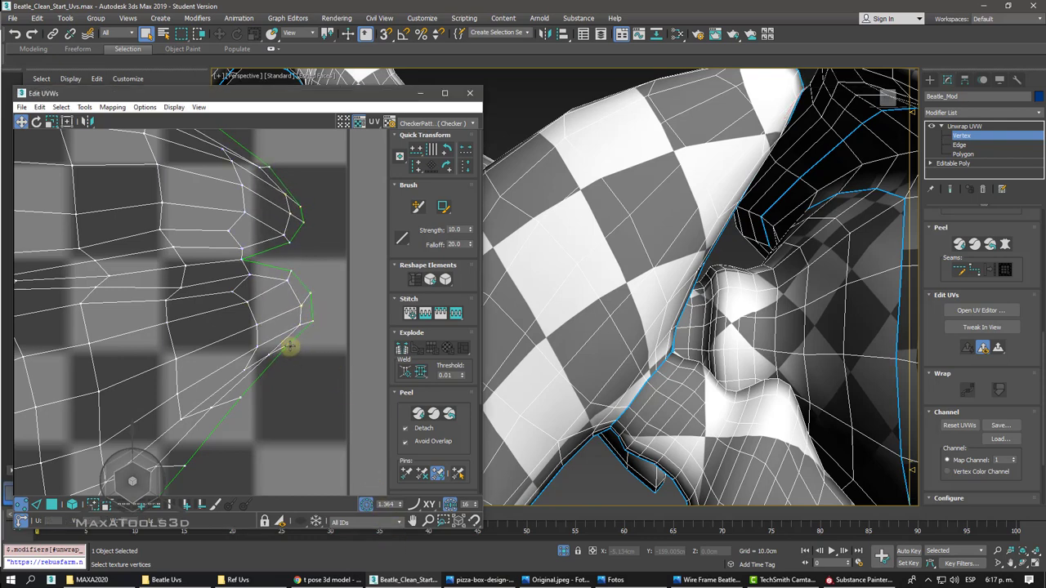
pyautogui.click(297, 360)
pyautogui.moveTo(238, 397); pyautogui.dragTo(245, 403)
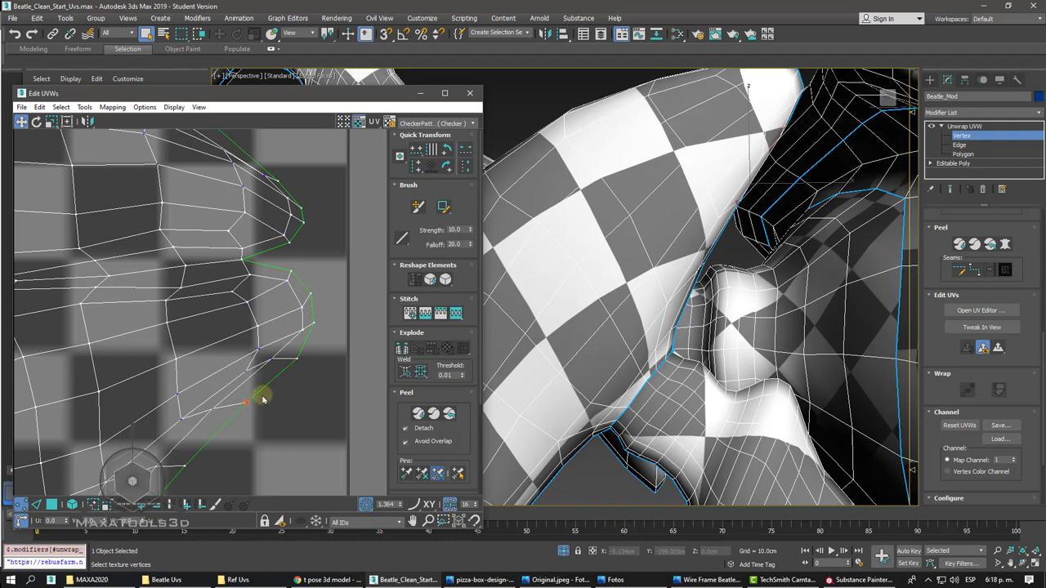
# - Pin the vertex just below the lower lobe in place
pyautogui.click(298, 380)
pyautogui.click(297, 359)
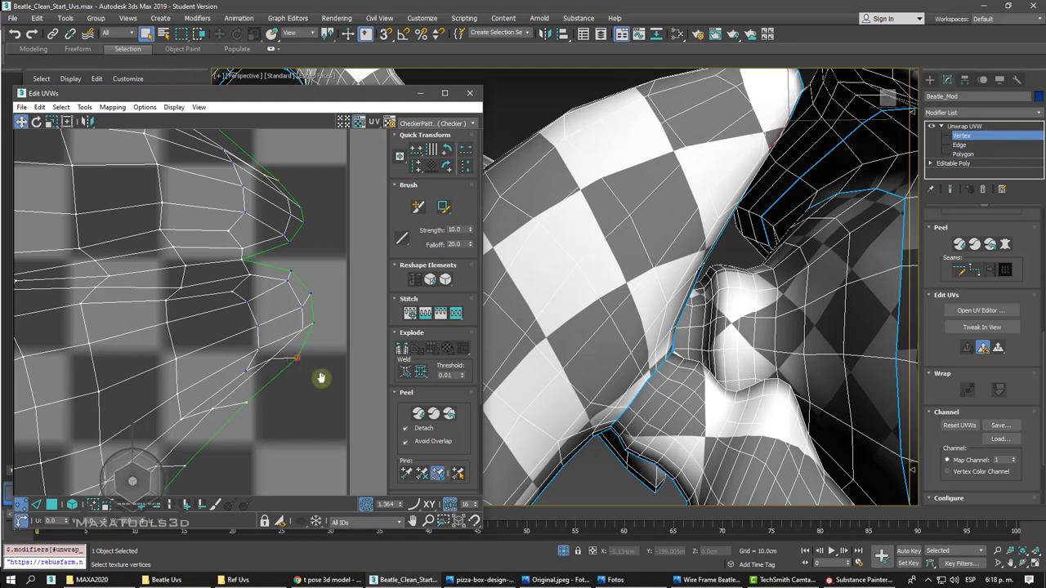
pyautogui.click(435, 473)
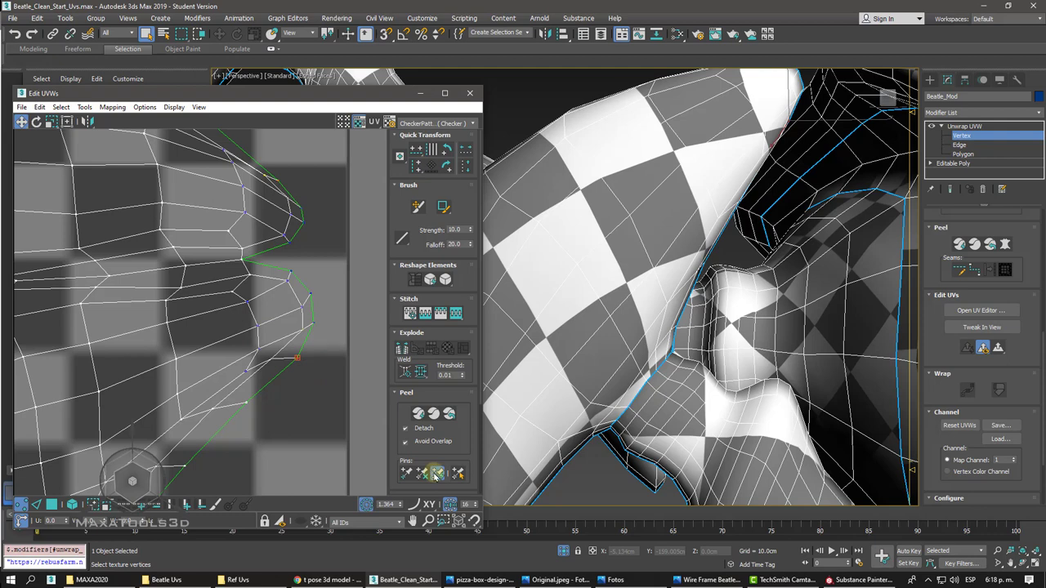
pyautogui.moveTo(400, 413); pyautogui.dragTo(400, 316)
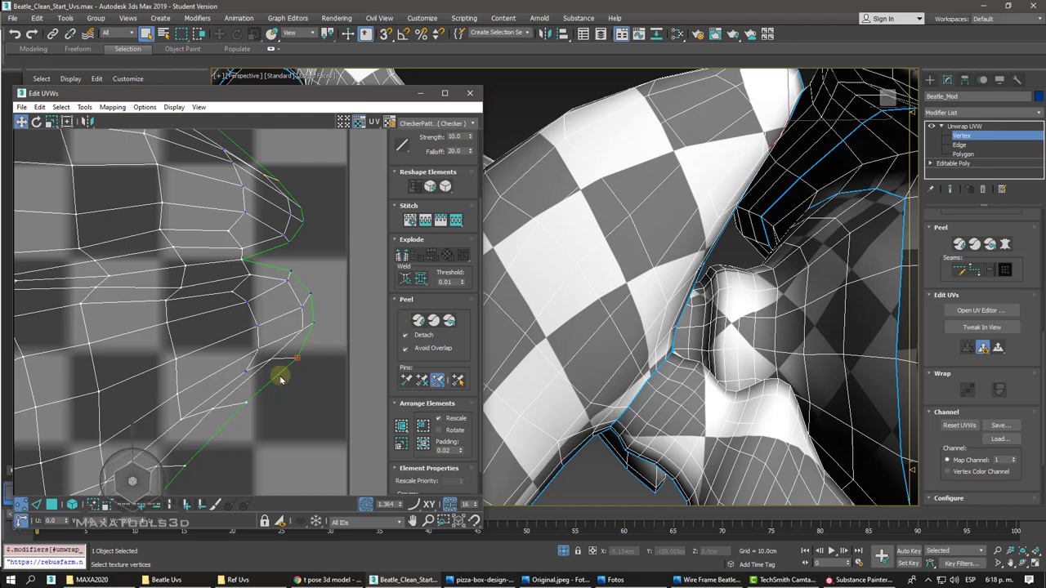
# - Deselect the pinned vertex and select a vertex on the claw tip
pyautogui.click(293, 398)
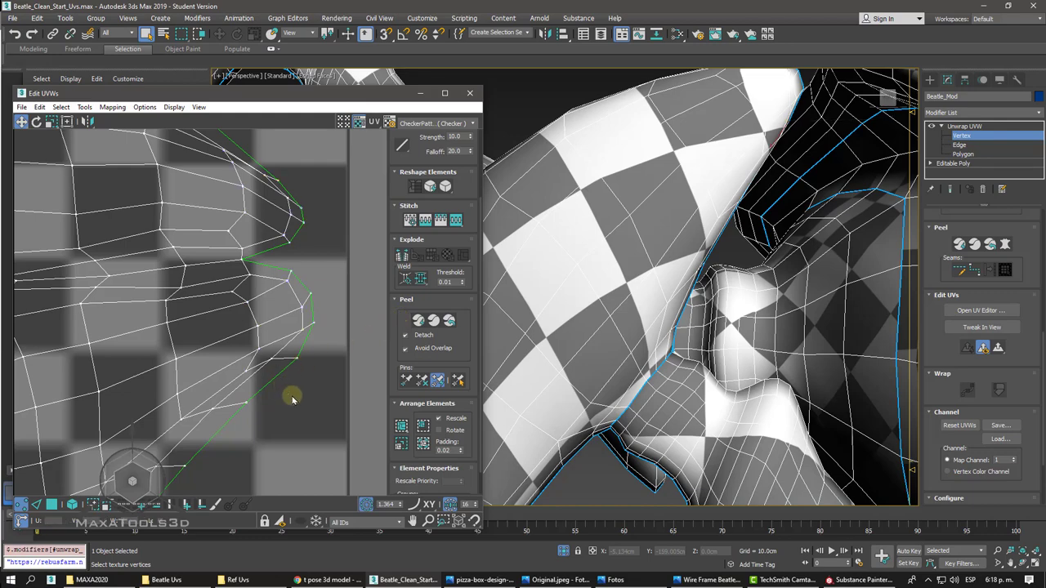
pyautogui.scroll(-3, 291, 395)
pyautogui.scroll(-2, 291, 396)
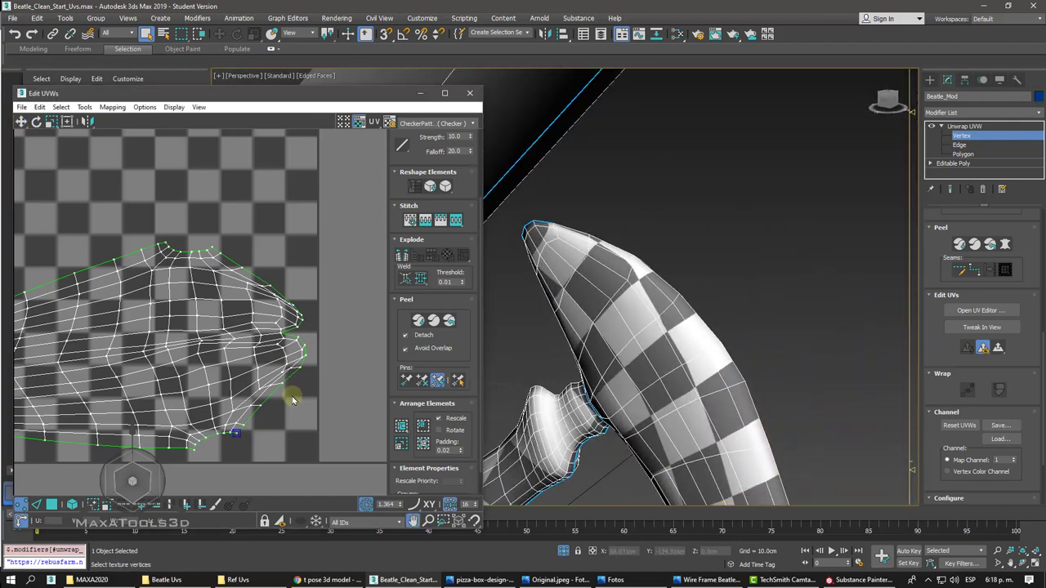
pyautogui.scroll(3, 278, 351)
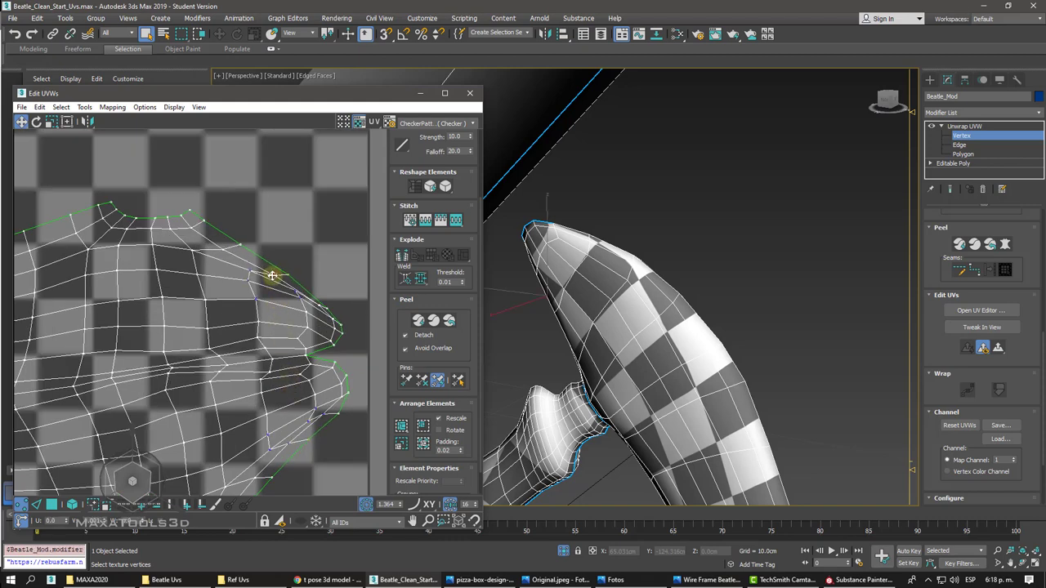
pyautogui.click(620, 278)
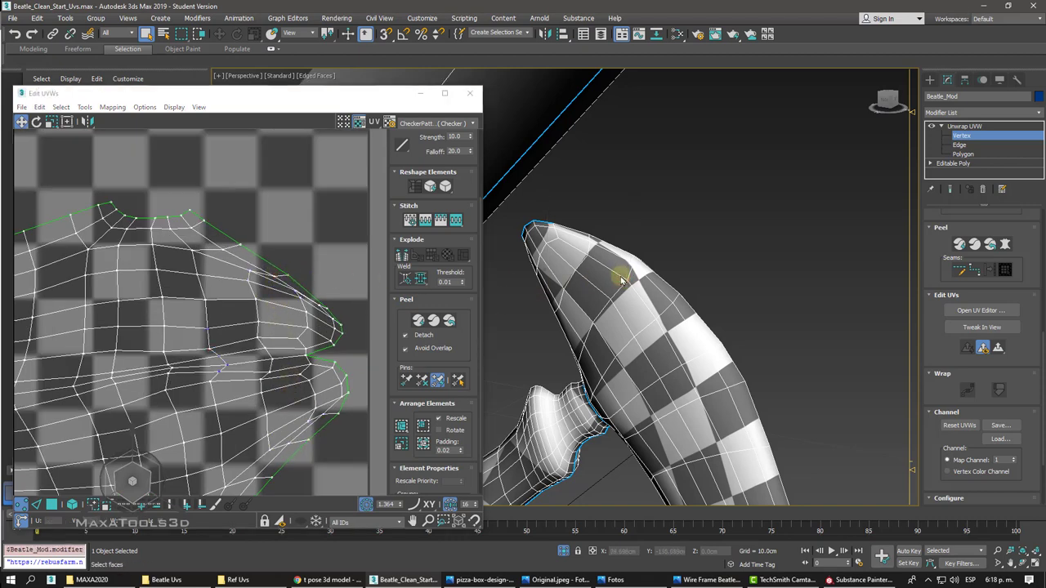
pyautogui.click(969, 329)
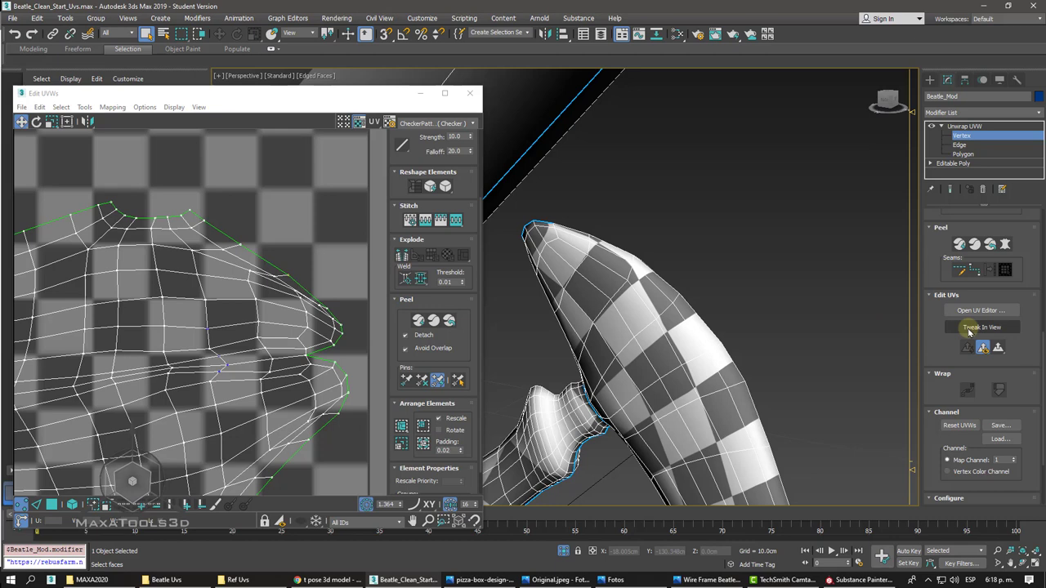
# - Enable Tweak In View and slide claw-tip UV vertices to straighten the checker squares
pyautogui.click(970, 330)
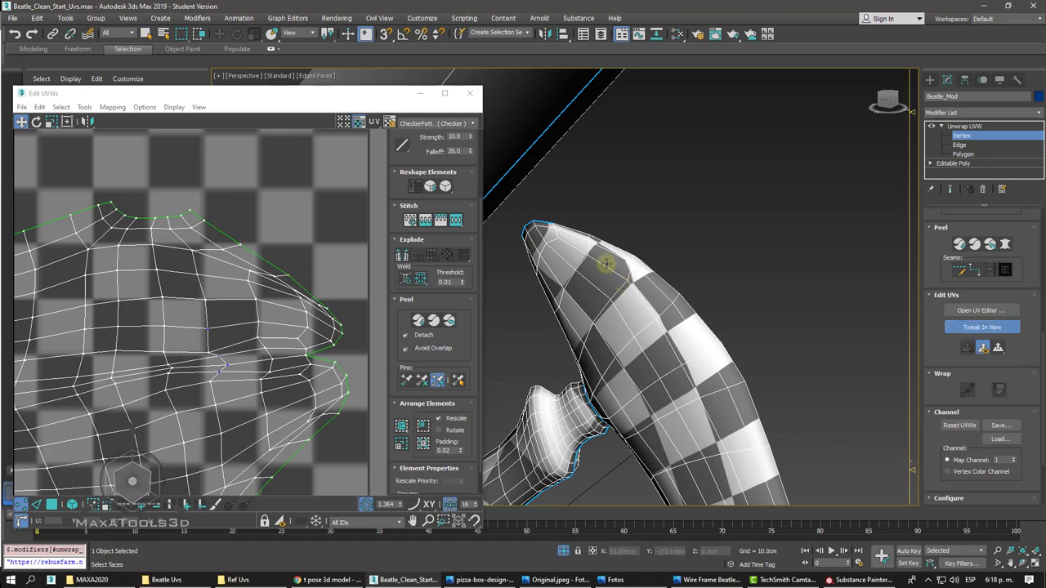
pyautogui.moveTo(589, 243); pyautogui.dragTo(581, 246)
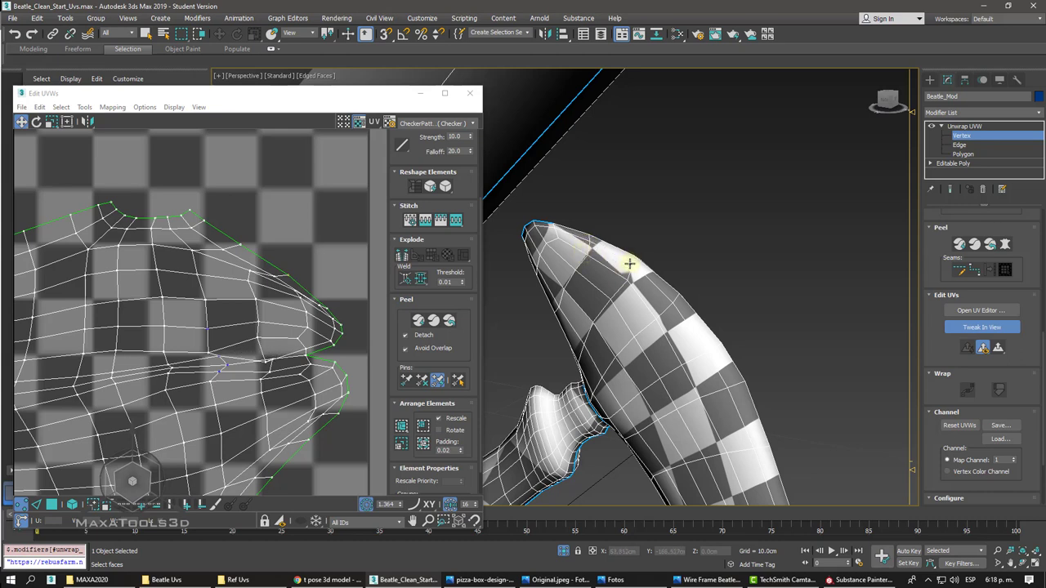
pyautogui.moveTo(623, 265); pyautogui.dragTo(619, 269)
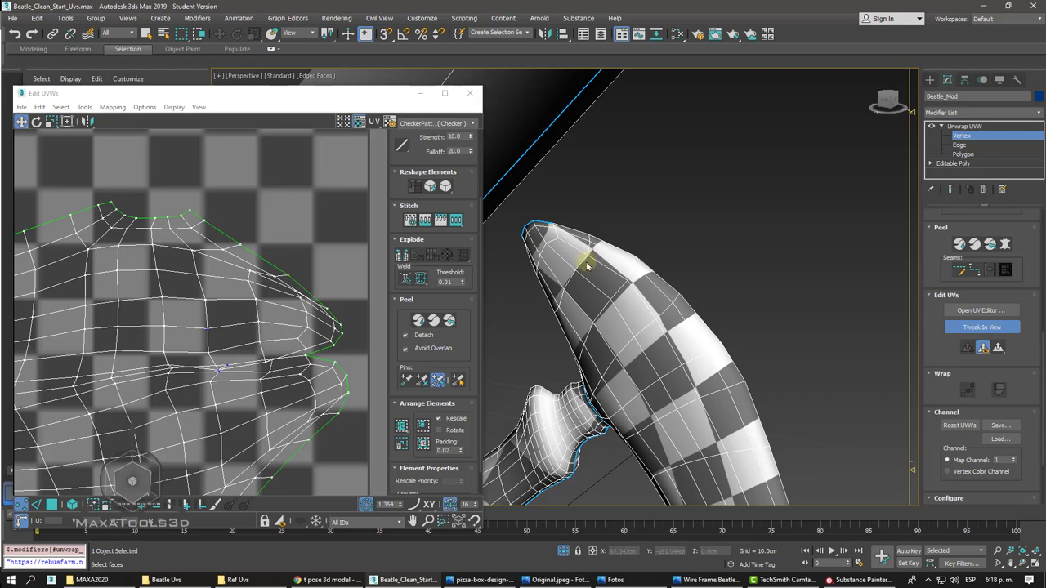
pyautogui.moveTo(564, 289); pyautogui.dragTo(563, 290)
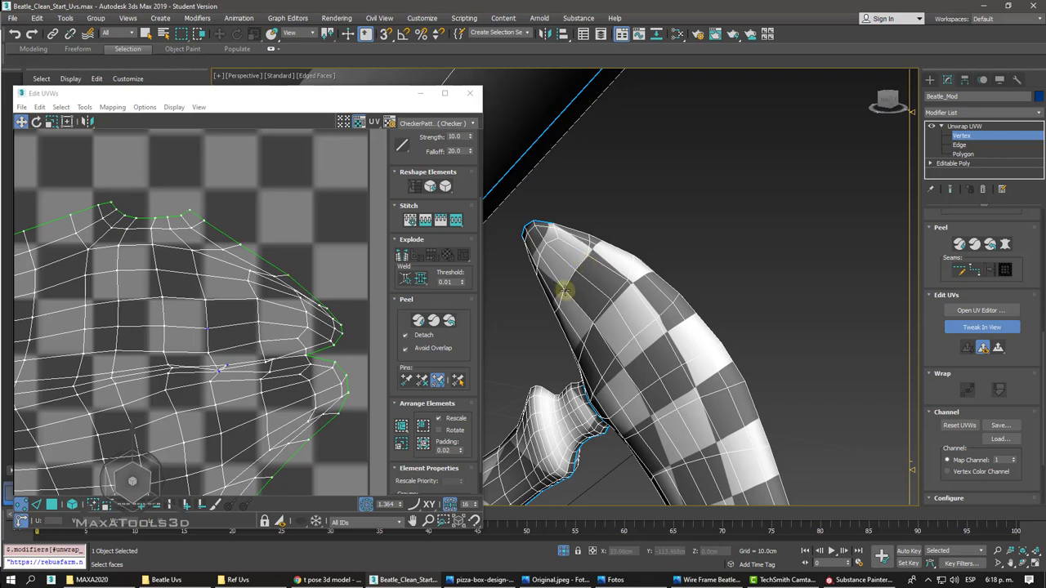
pyautogui.moveTo(564, 289)
pyautogui.keyDown('alt'); pyautogui.mouseDown(button='middle')
pyautogui.moveTo(589, 275)
pyautogui.moveTo(617, 278)
pyautogui.mouseUp(button='middle'); pyautogui.keyUp('alt')
pyautogui.scroll(3, 564, 289)
pyautogui.scroll(5, 564, 289)
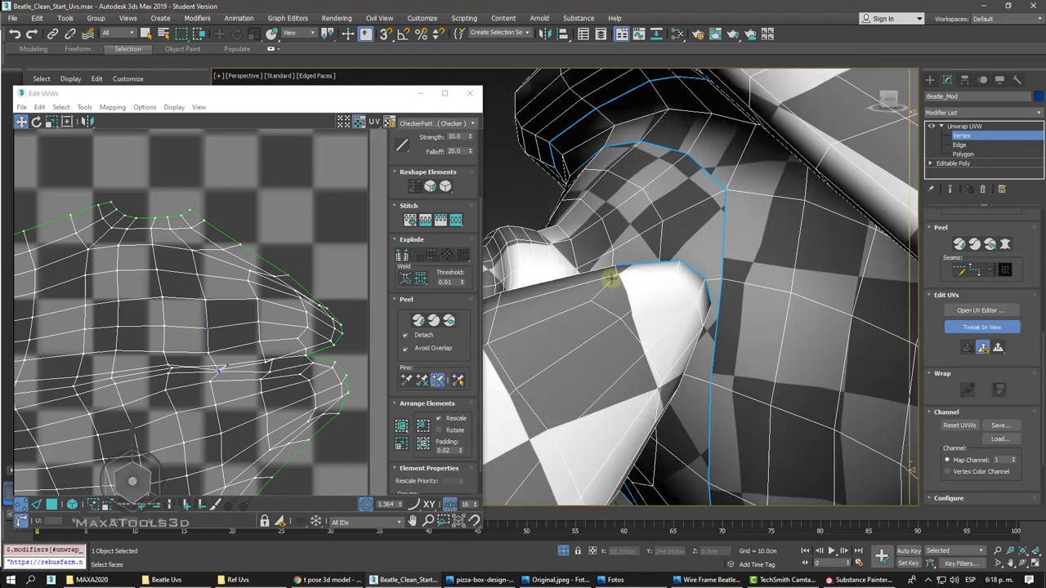
pyautogui.scroll(-2, 607, 278)
pyautogui.scroll(-5, 609, 279)
pyautogui.scroll(-4, 612, 280)
# - Tweak leg-tip UVs on the model from side views to even out the checker
pyautogui.keyDown('alt'); pyautogui.moveTo(611, 279); pyautogui.dragTo(610, 296, button='middle'); pyautogui.keyUp('alt')
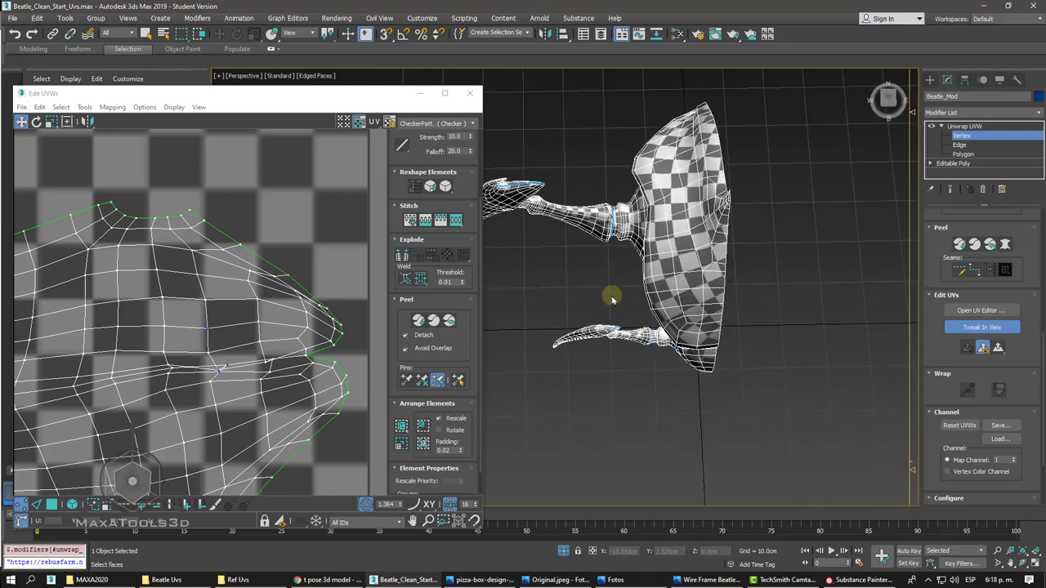
pyautogui.scroll(5, 611, 306)
pyautogui.scroll(3, 613, 317)
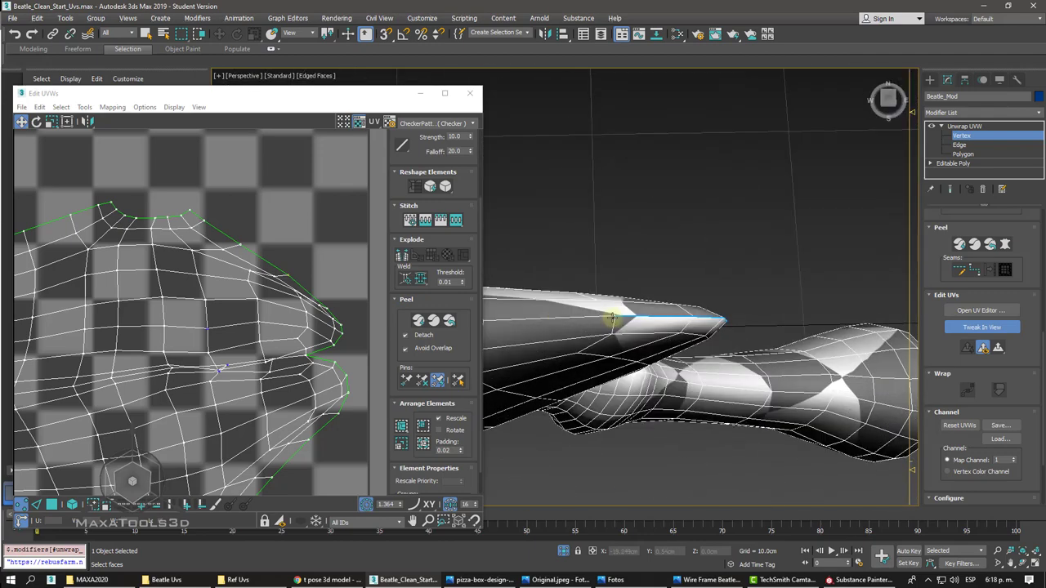
pyautogui.moveTo(611, 317); pyautogui.dragTo(576, 318)
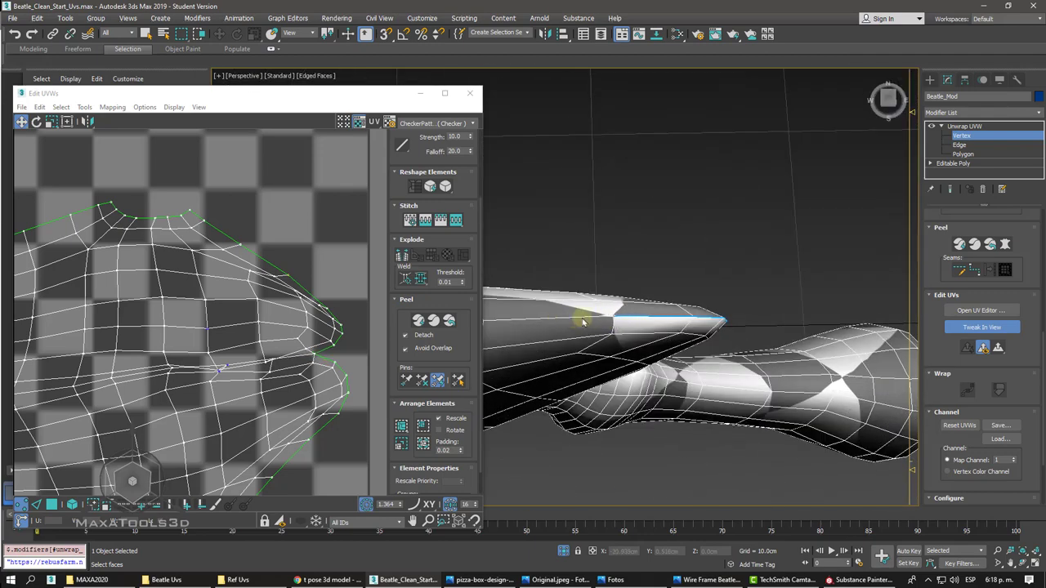
pyautogui.keyDown('alt'); pyautogui.moveTo(583, 321); pyautogui.dragTo(626, 303, button='middle'); pyautogui.keyUp('alt')
pyautogui.scroll(-3, 626, 304)
pyautogui.scroll(-2, 626, 303)
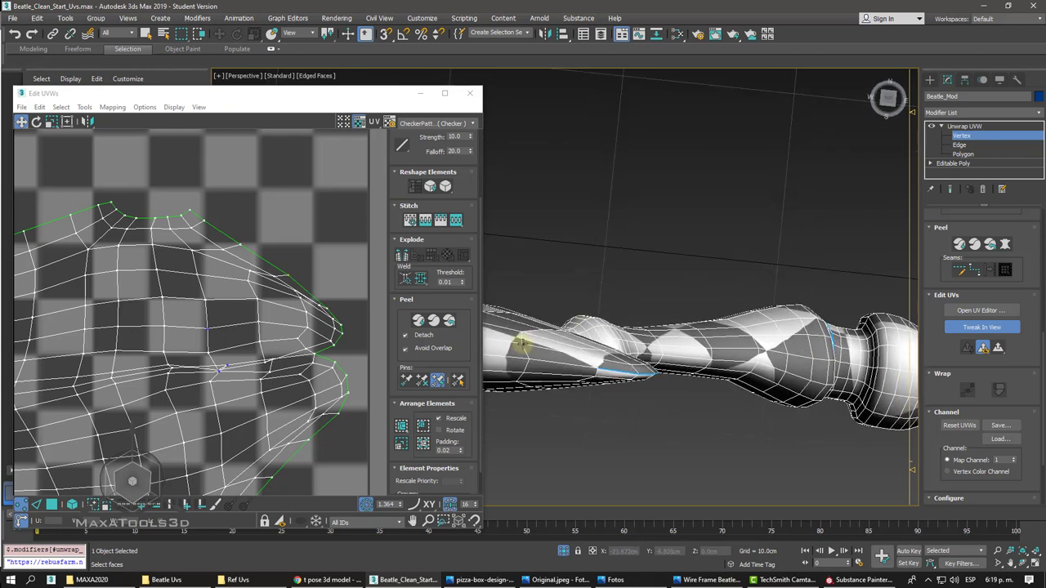
pyautogui.moveTo(579, 354); pyautogui.dragTo(520, 347)
pyautogui.keyDown('alt'); pyautogui.moveTo(579, 350); pyautogui.dragTo(577, 348, button='middle'); pyautogui.keyUp('alt')
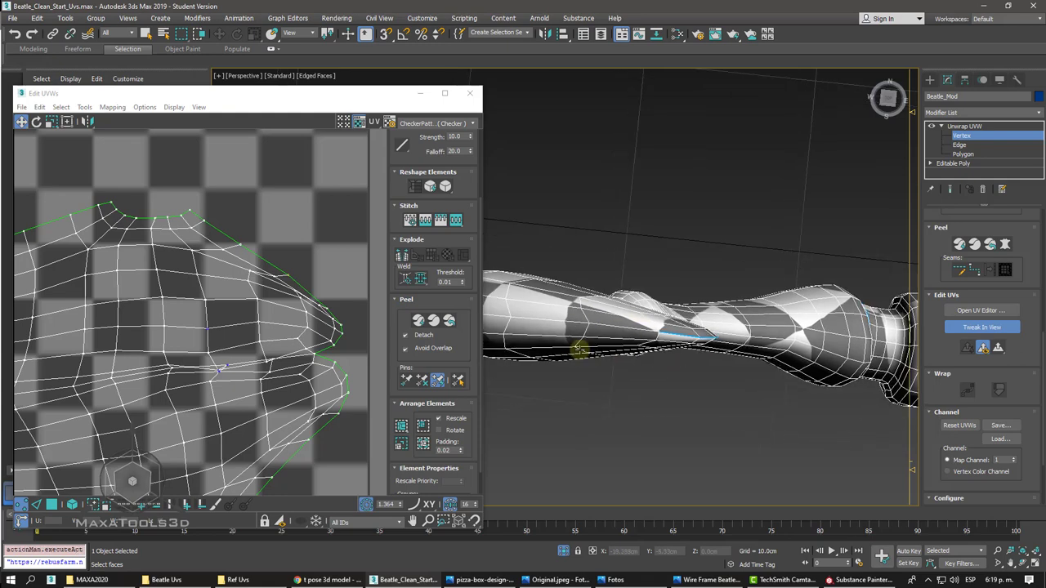
pyautogui.click(960, 145)
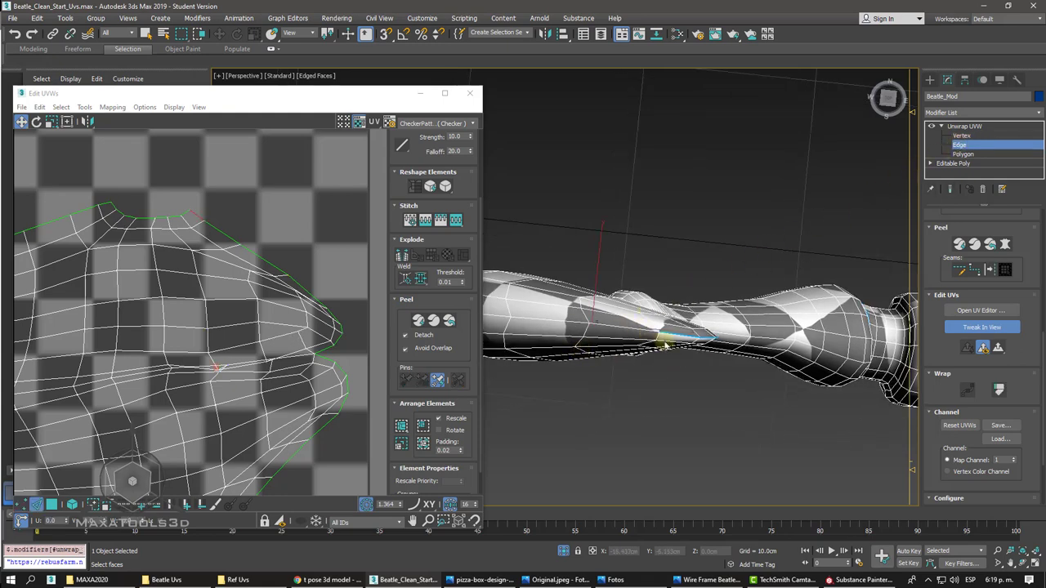
# - Toggle Tweak In View and adjust UVs at two spots along the leg
pyautogui.rightClick(684, 362)
pyautogui.click(715, 367)
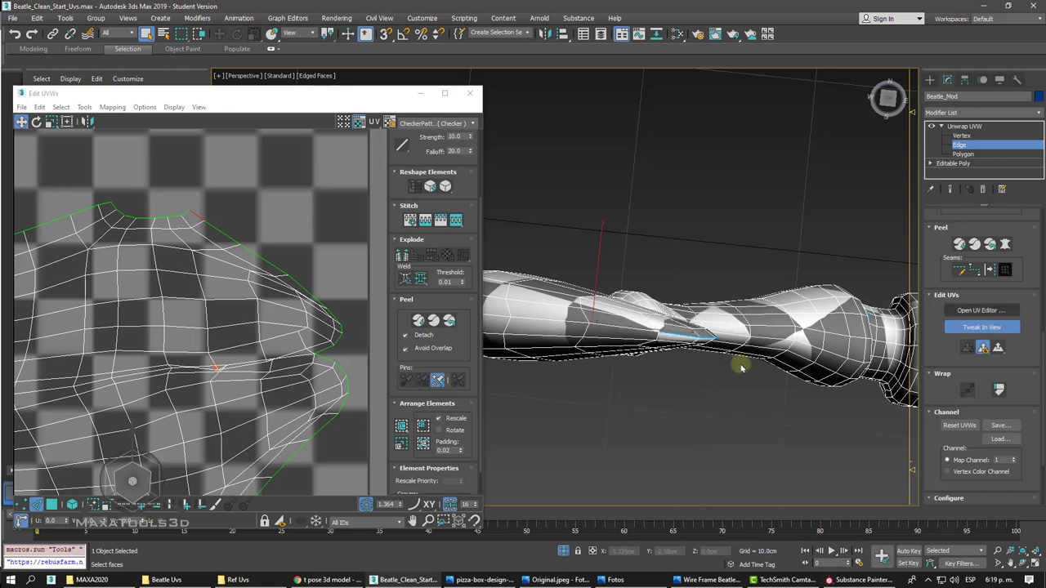
pyautogui.click(985, 310)
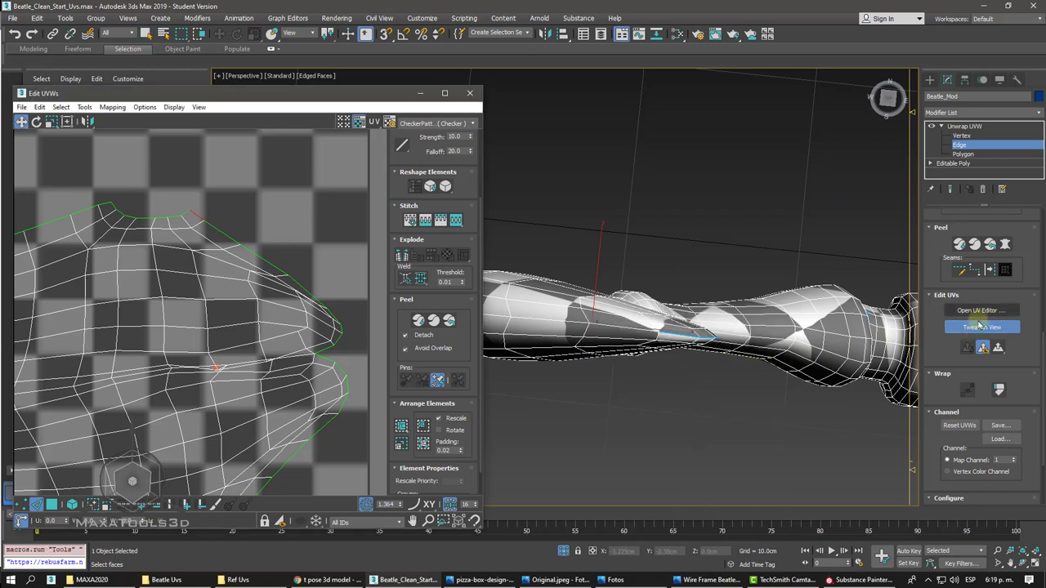
pyautogui.click(970, 325)
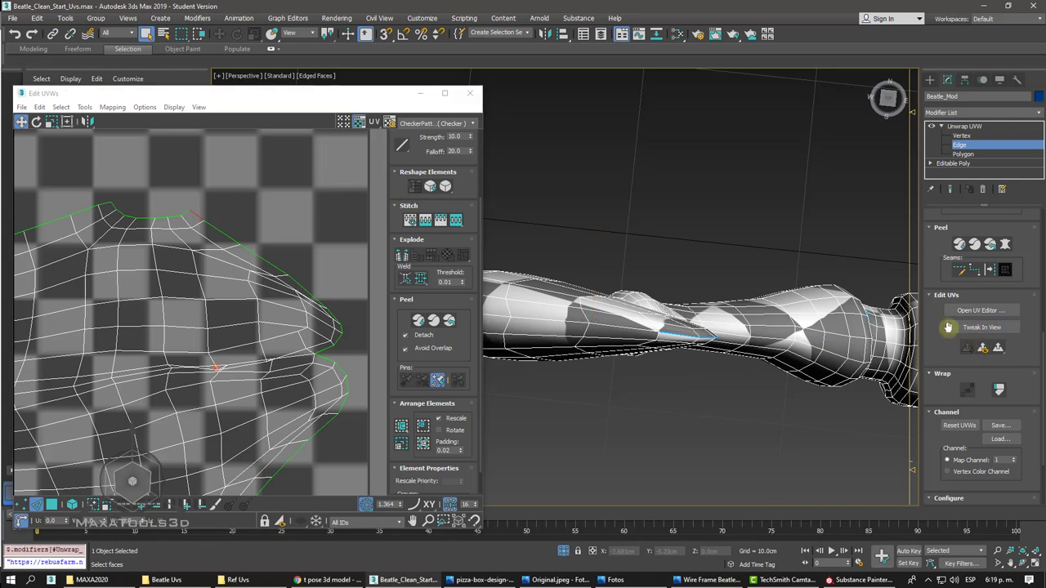
pyautogui.click(949, 328)
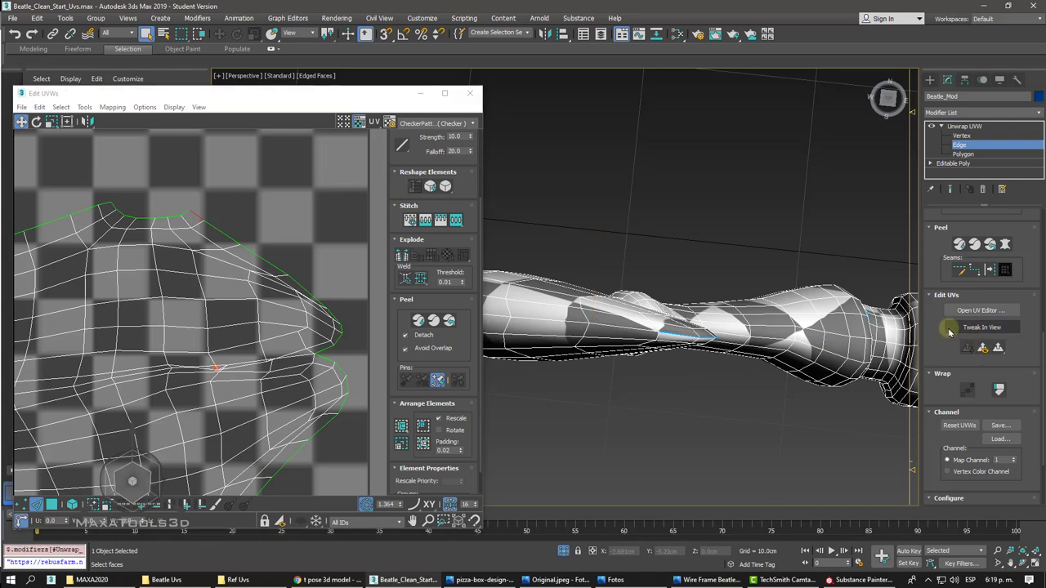
pyautogui.click(638, 330)
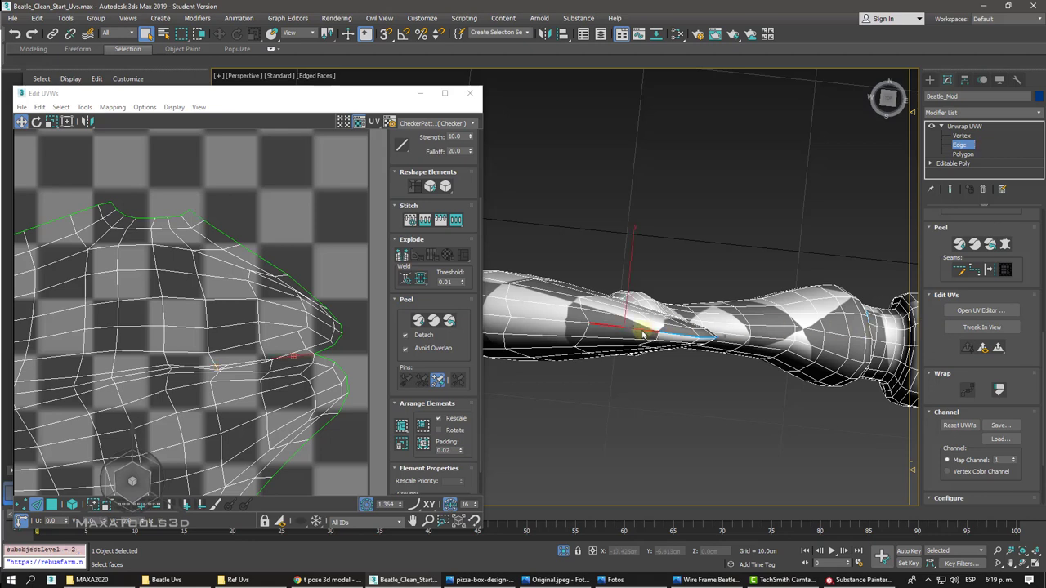
pyautogui.click(571, 327)
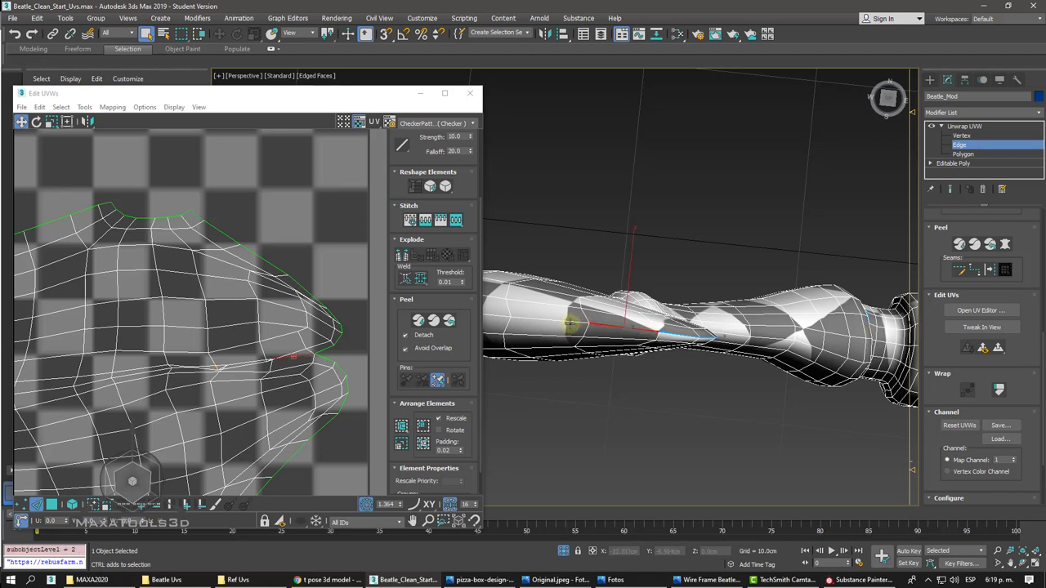
# - Convert the selected claw edges to seams and select the seam-bounded claw-spike faces
pyautogui.click(991, 271)
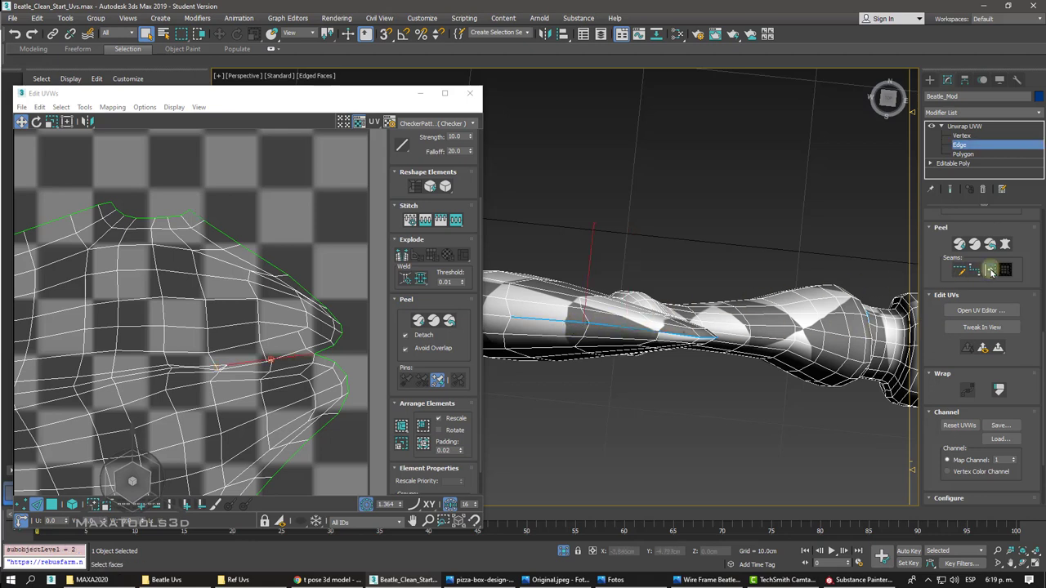
pyautogui.click(962, 153)
pyautogui.click(599, 317)
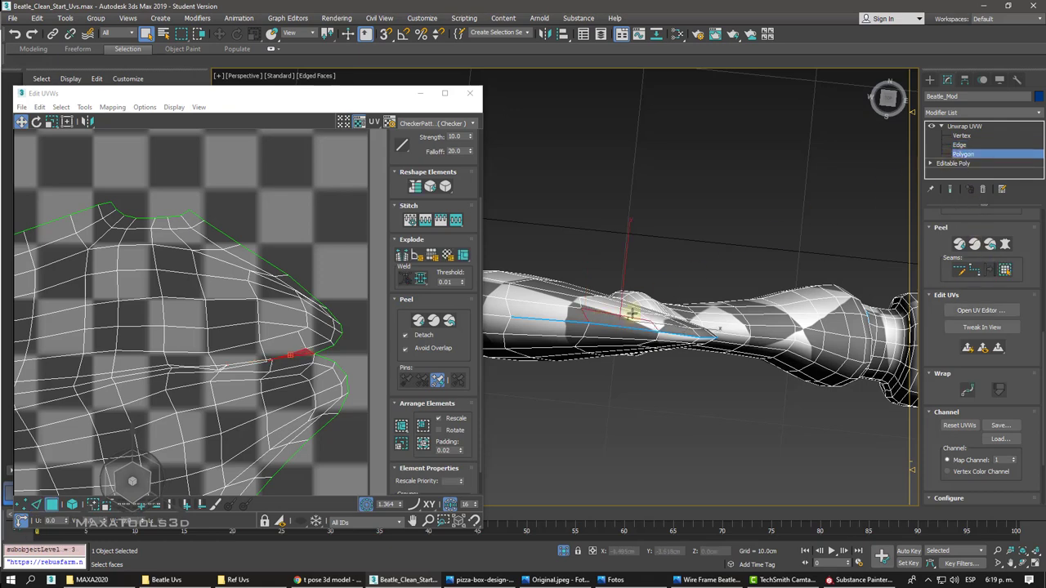
pyautogui.click(1004, 269)
# - Quick Peel the claw-spike faces repeatedly until they flatten into one two-lobed island
pyautogui.click(959, 245)
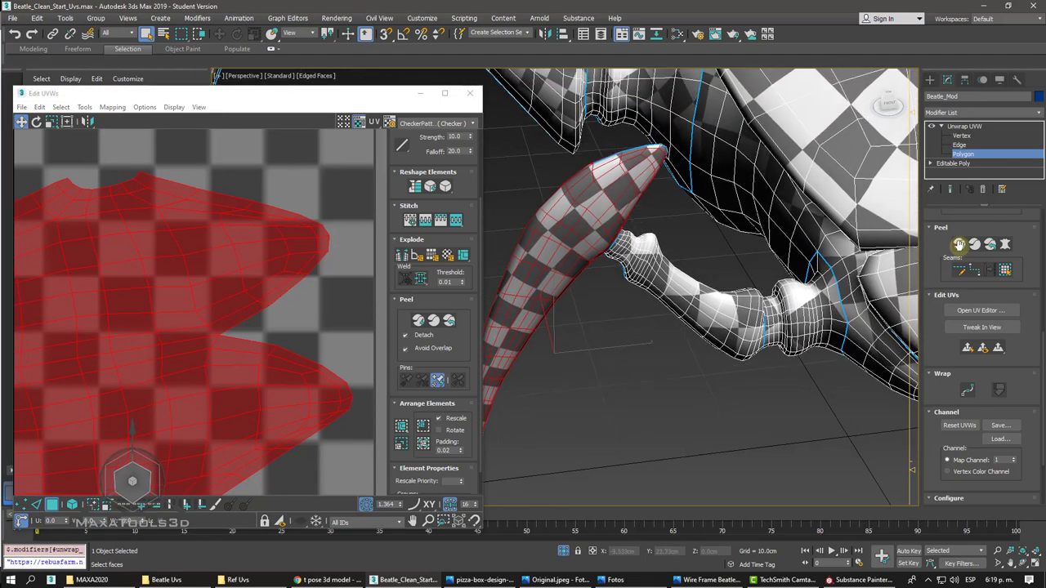
pyautogui.click(960, 246)
pyautogui.click(960, 246)
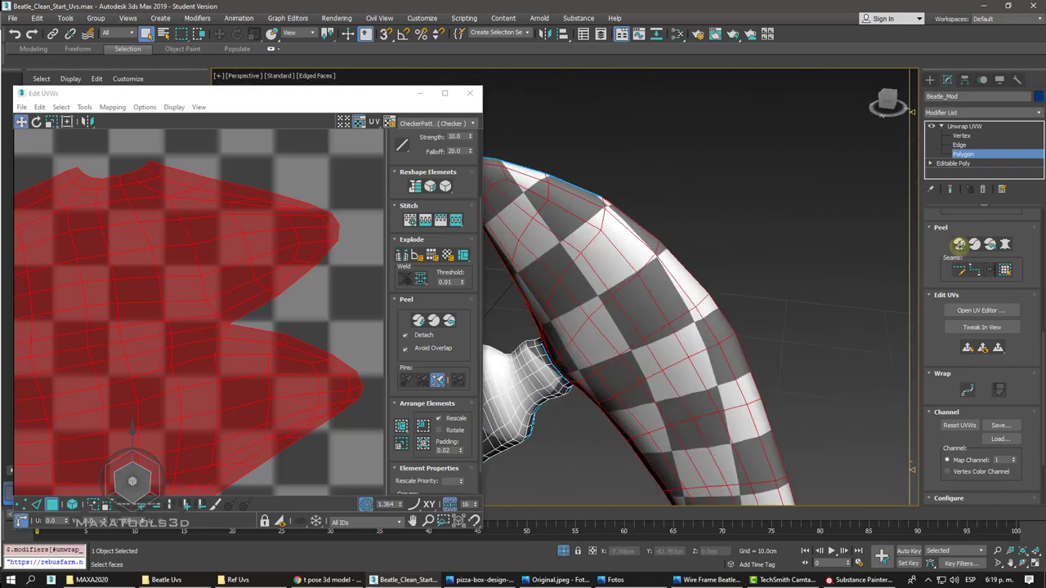
pyautogui.click(959, 244)
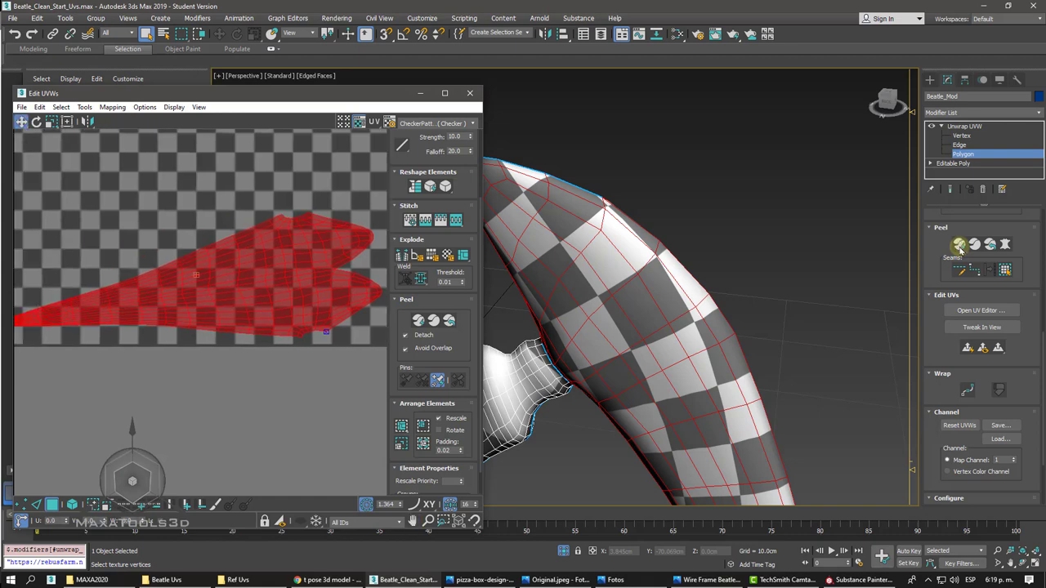
# - Relax the claw-spike shell with Keep Boundary Points Fixed turned on
pyautogui.click(84, 107)
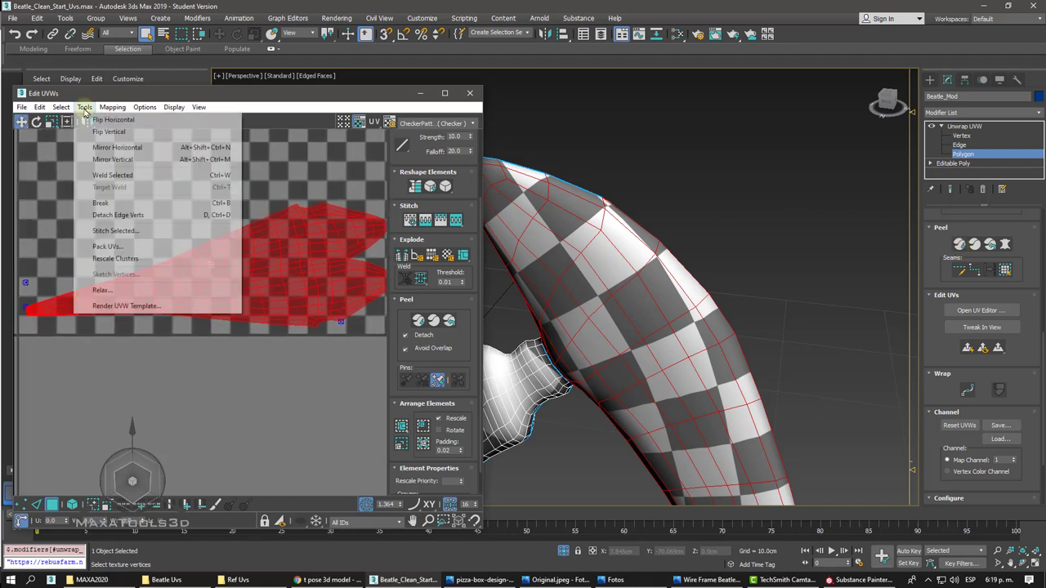
pyautogui.click(101, 290)
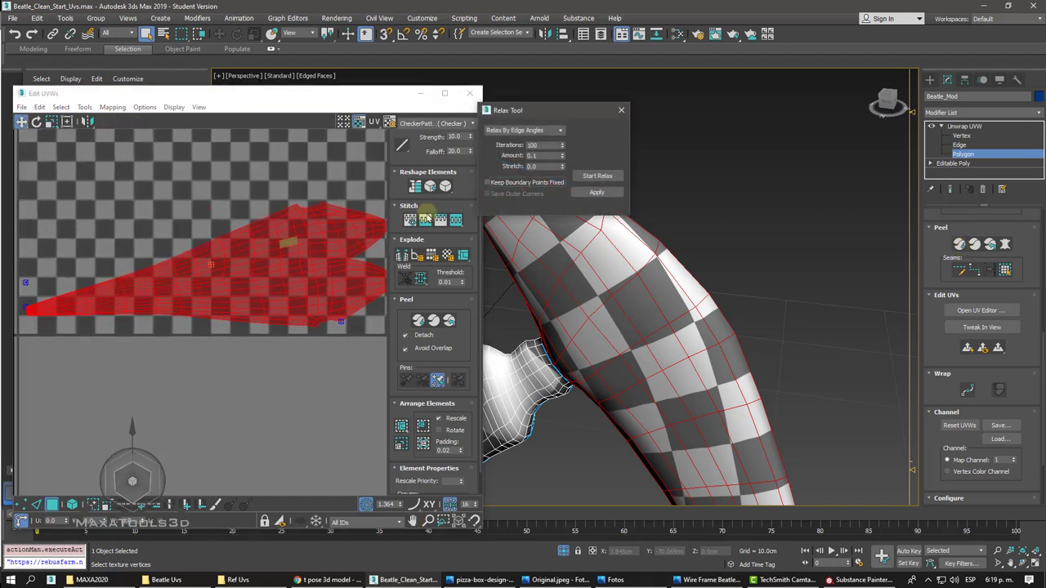
pyautogui.click(594, 177)
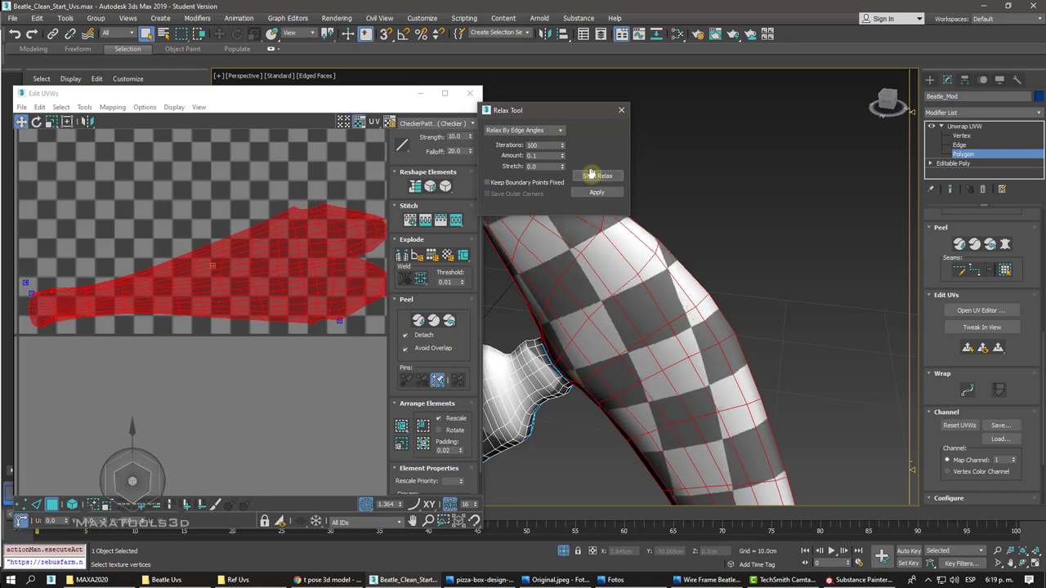
pyautogui.scroll(5, 303, 273)
pyautogui.scroll(2, 233, 285)
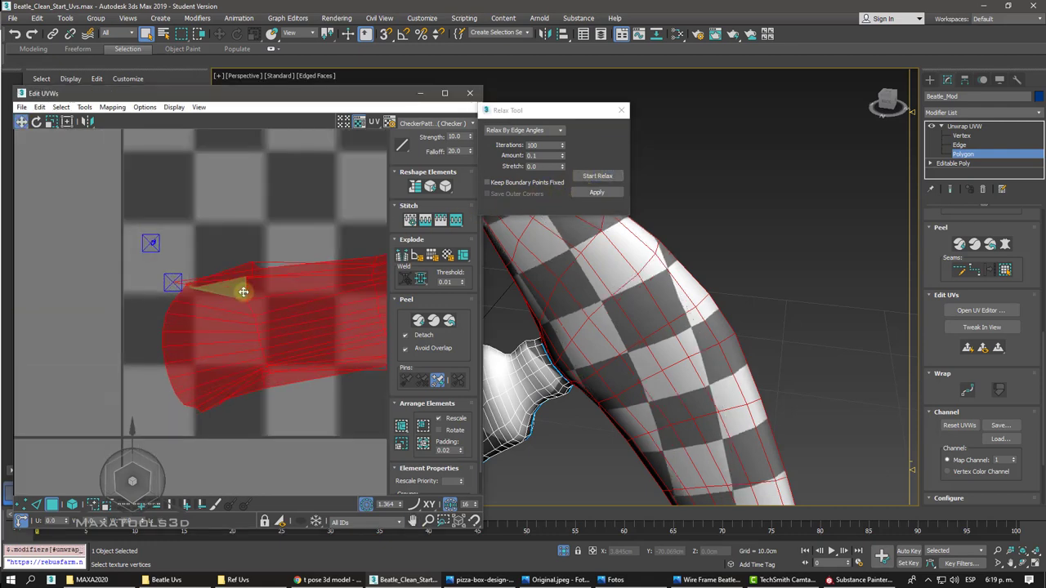
pyautogui.click(525, 182)
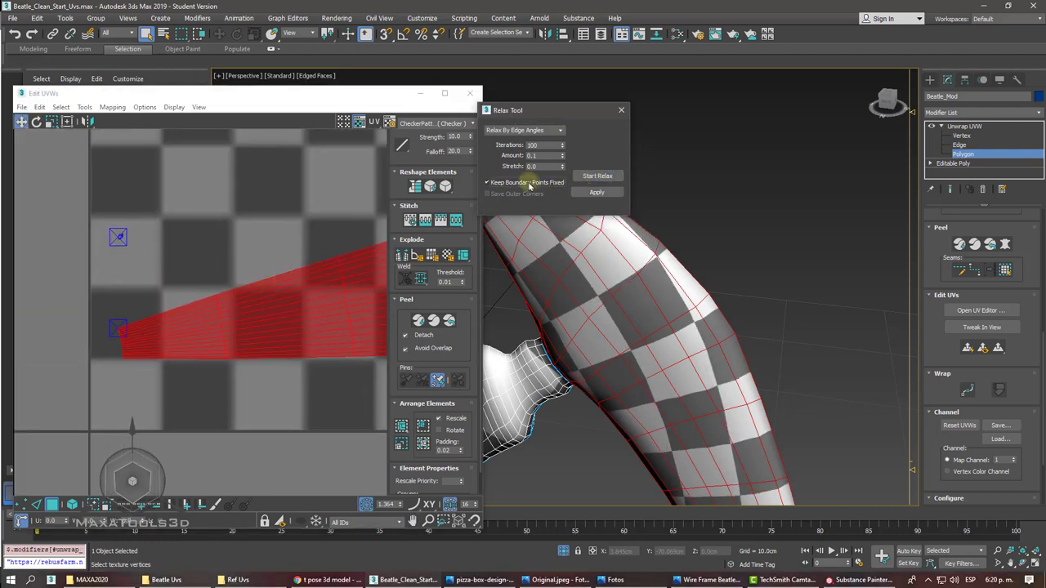
pyautogui.click(594, 177)
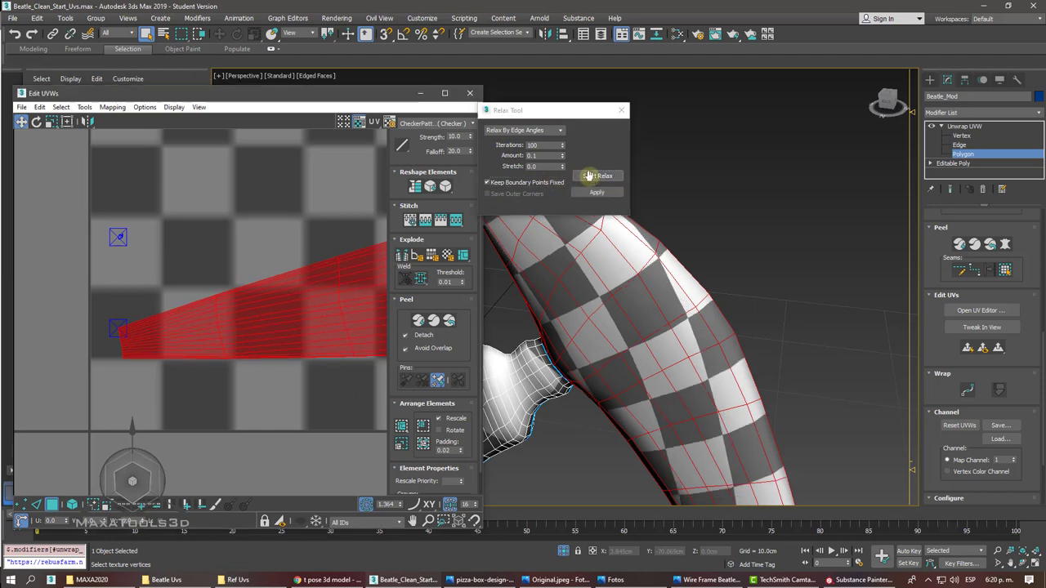
# - Relax the shell again By Polygon Angles, close the dialog, and clear the face selection
pyautogui.click(560, 131)
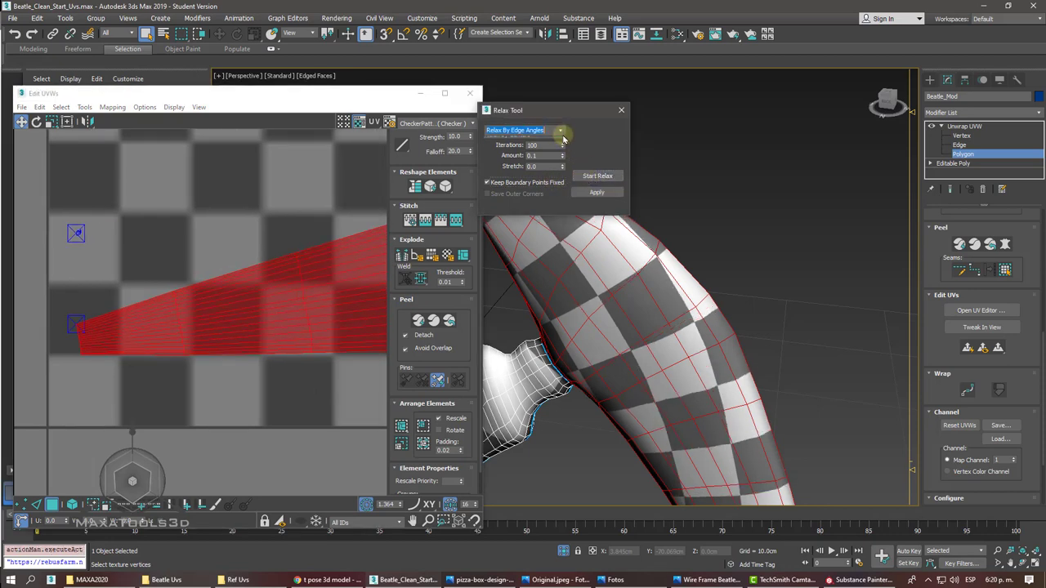
pyautogui.click(555, 141)
pyautogui.click(586, 177)
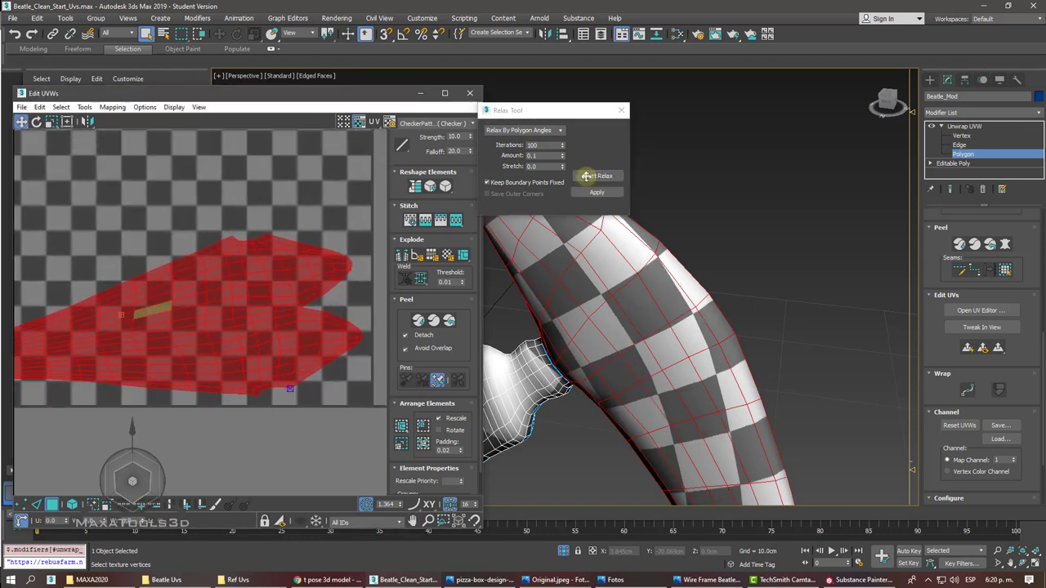
pyautogui.click(587, 176)
pyautogui.click(621, 109)
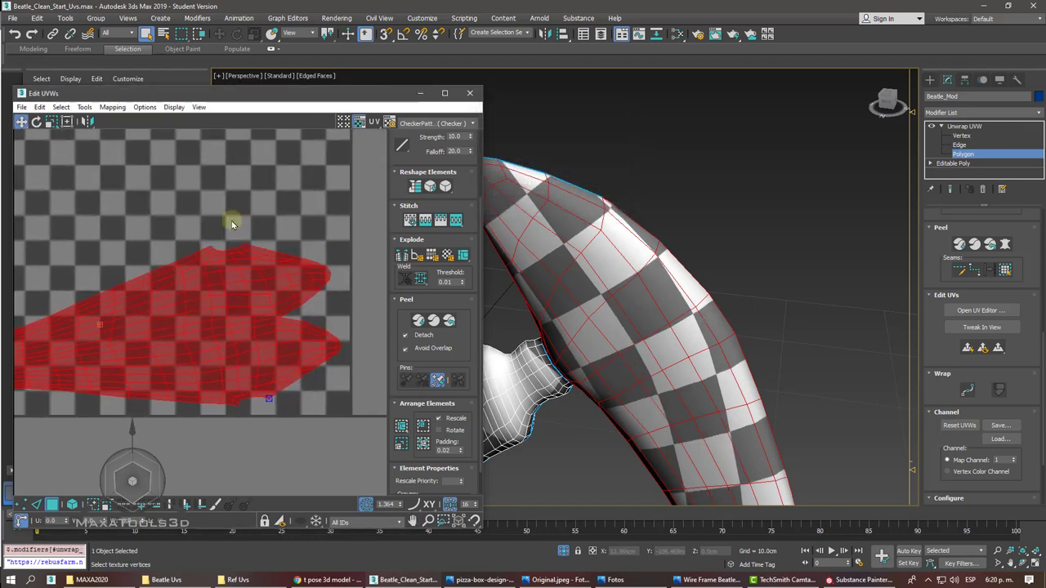
pyautogui.click(232, 224)
# - Scroll the modifier panel and collapse the Material IDs rollout
pyautogui.scroll(-2, 232, 224)
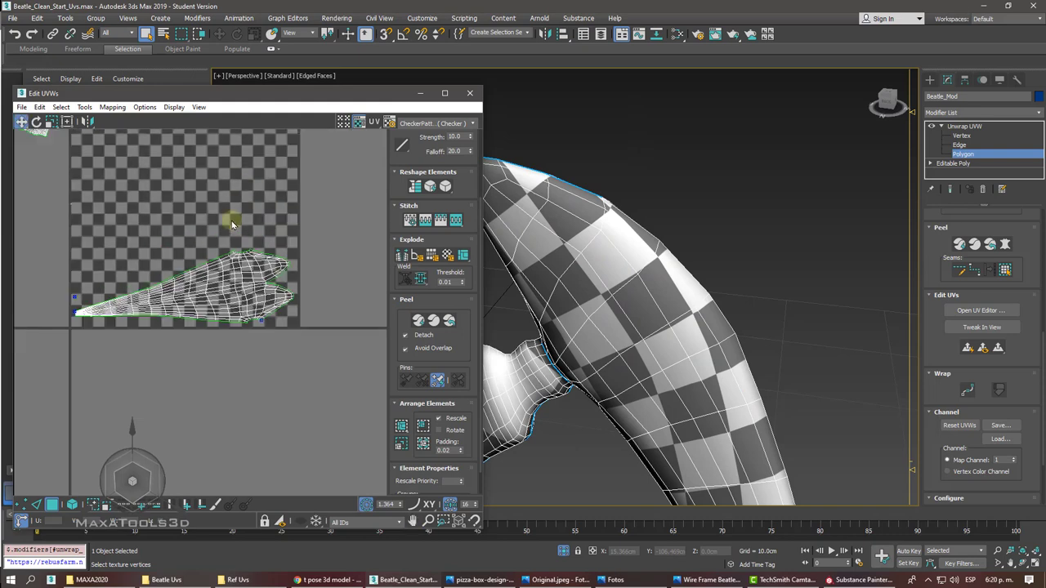
pyautogui.scroll(-2, 233, 220)
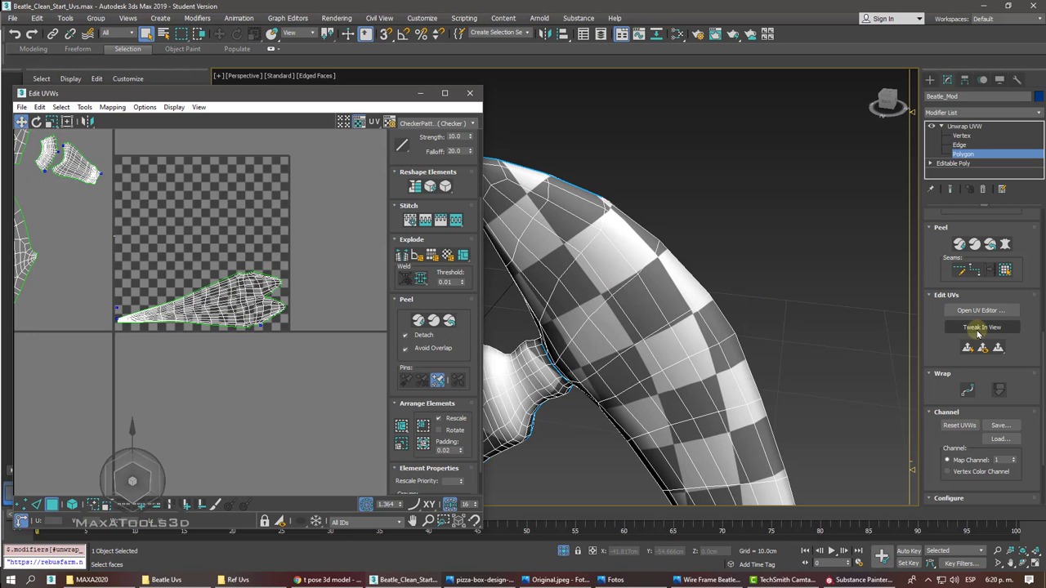
pyautogui.moveTo(930, 249); pyautogui.dragTo(929, 499)
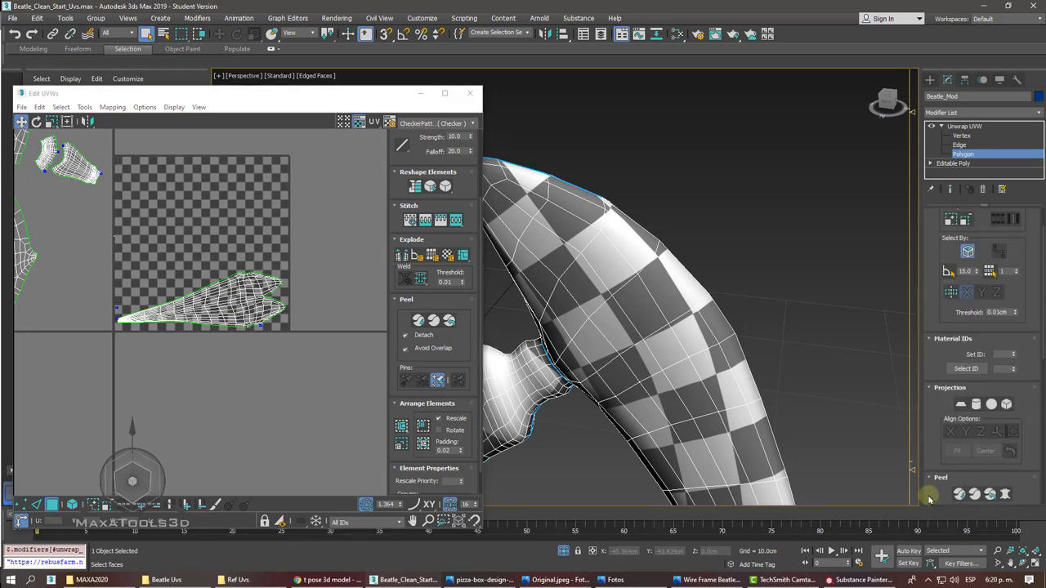
pyautogui.moveTo(940, 260); pyautogui.dragTo(934, 164)
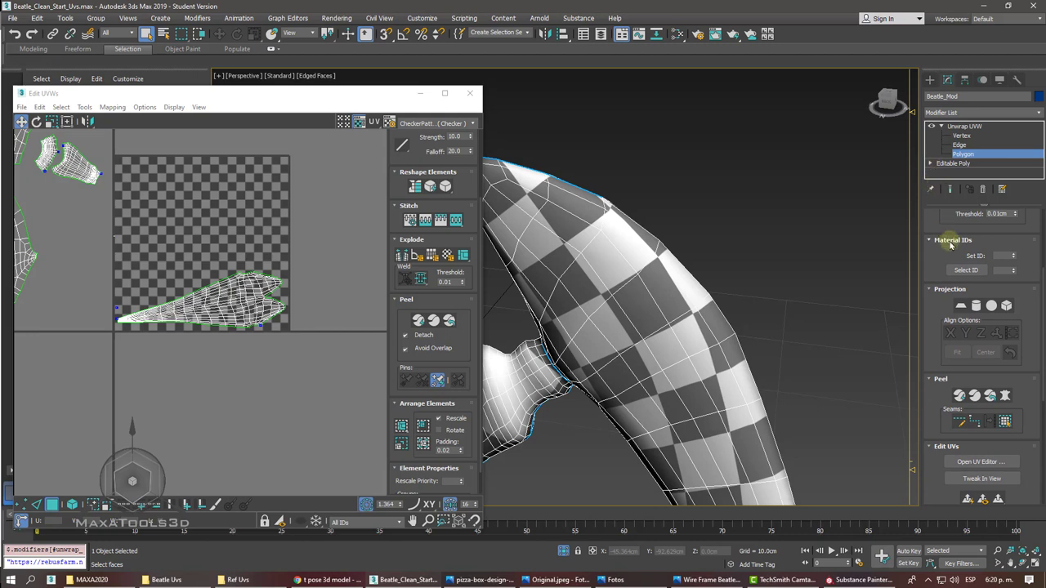
pyautogui.click(951, 242)
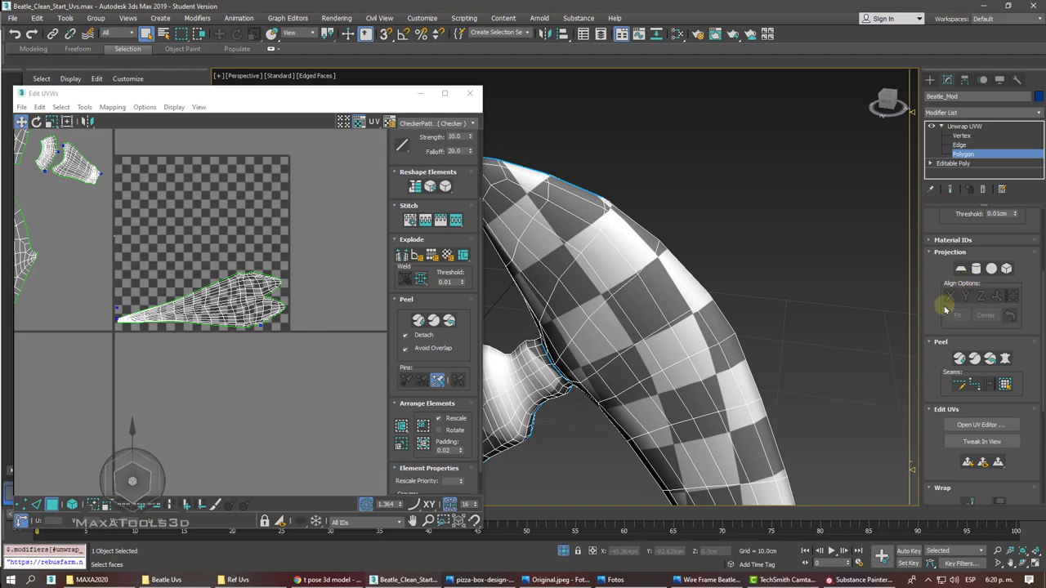
pyautogui.moveTo(932, 318); pyautogui.dragTo(928, 201)
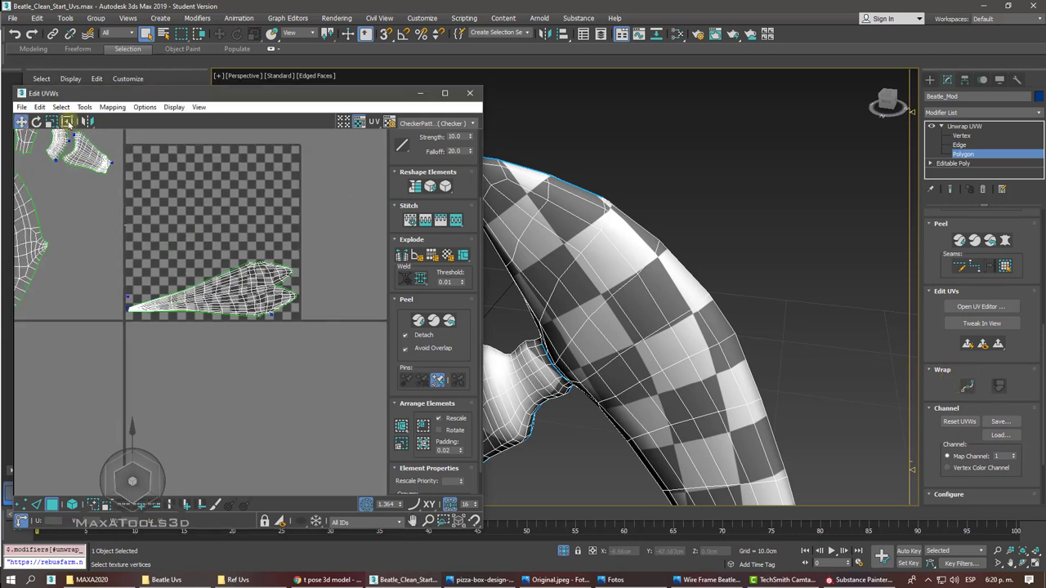
# - Pick a vertex on the claw-spike shell and zoom the UV editor to it
pyautogui.click(51, 121)
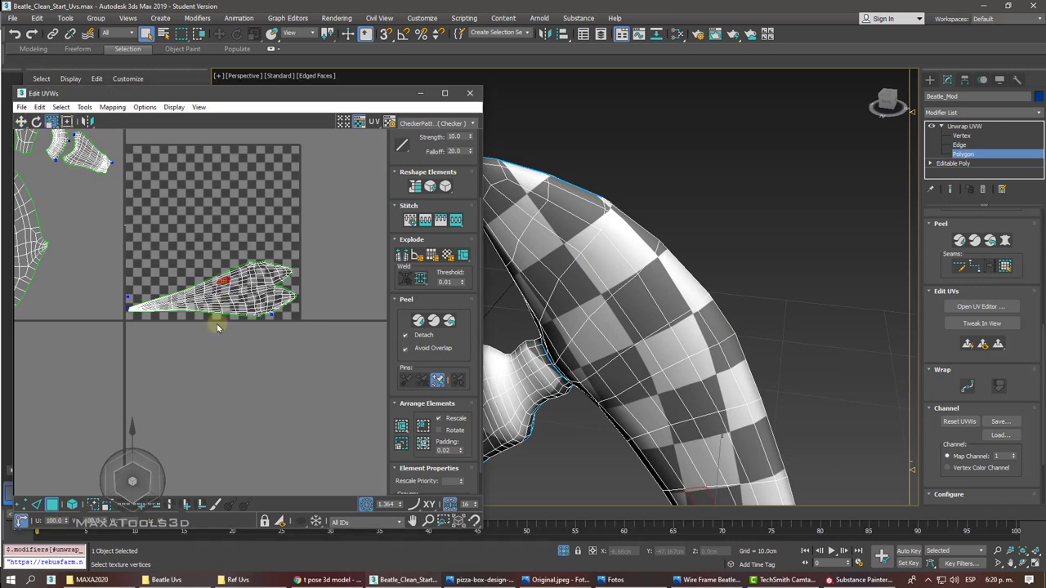
pyautogui.click(210, 296)
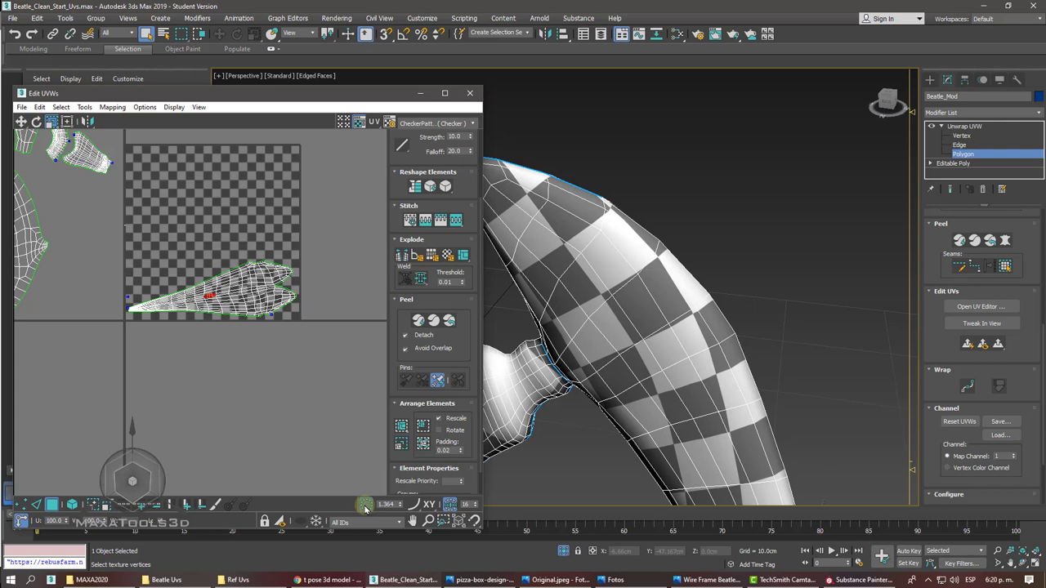
pyautogui.click(94, 504)
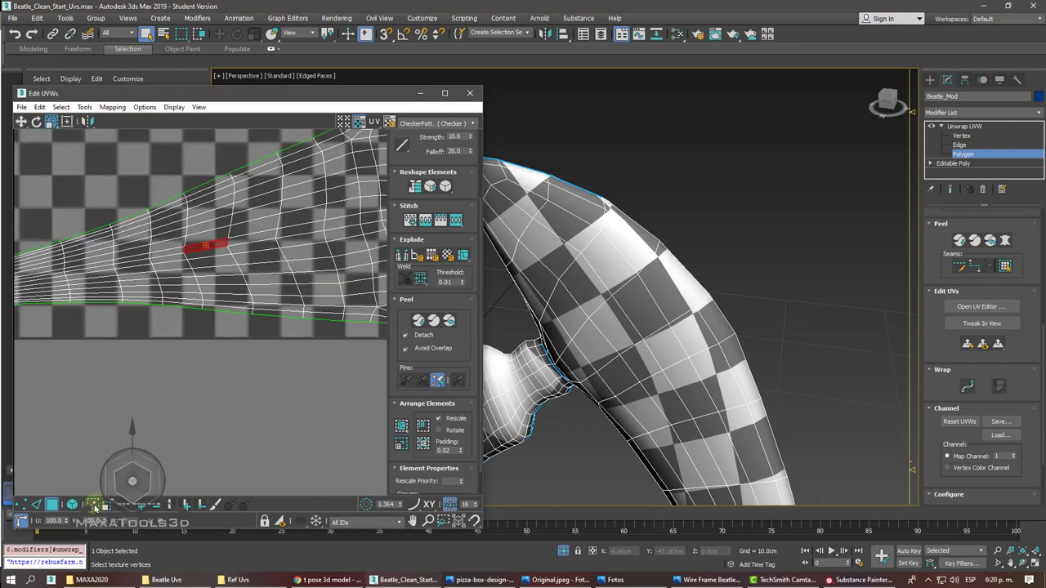
# - Grow and shrink the UV selection, then select the whole claw-spike shell
pyautogui.click(94, 505)
pyautogui.click(94, 504)
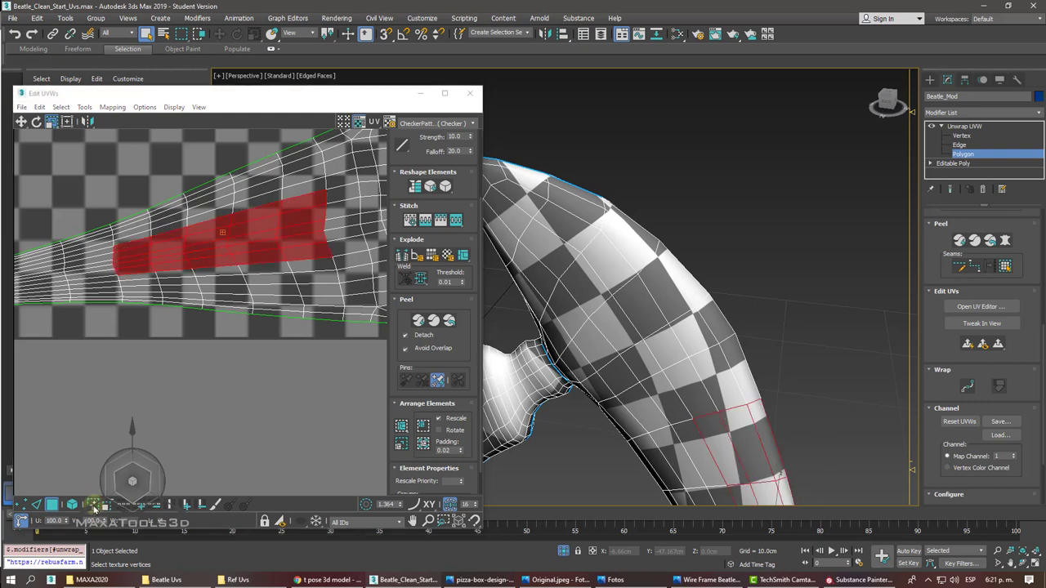
pyautogui.click(107, 504)
pyautogui.scroll(3, 935, 243)
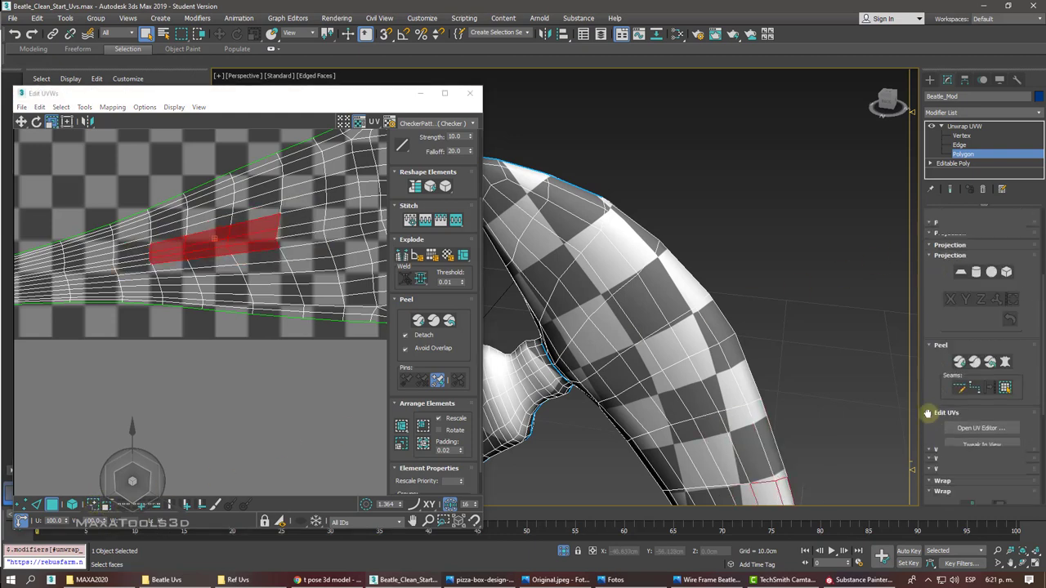
pyautogui.scroll(3, 934, 242)
pyautogui.click(951, 258)
pyautogui.click(950, 258)
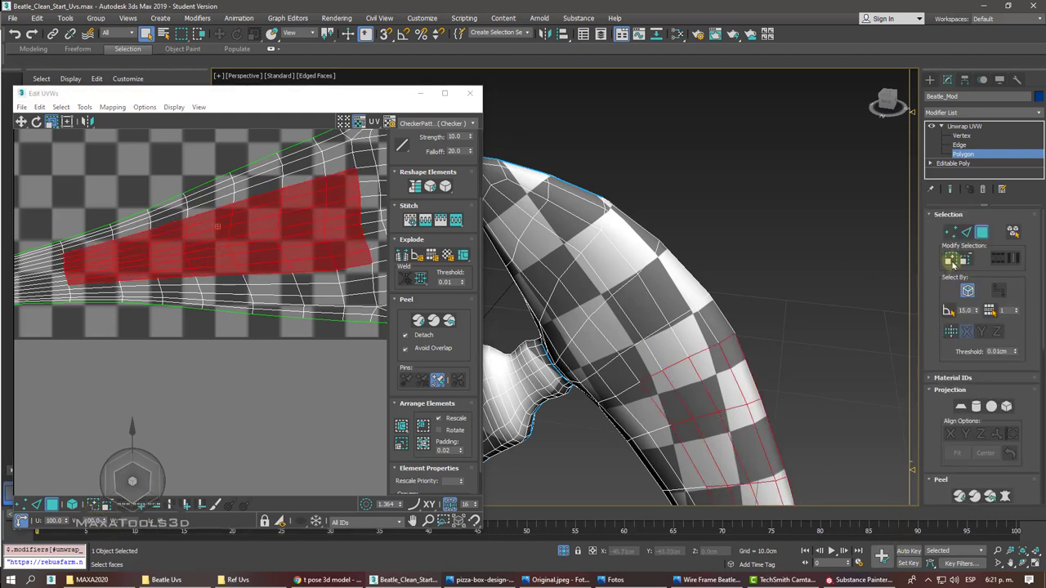
pyautogui.click(966, 259)
pyautogui.click(966, 259)
pyautogui.click(968, 260)
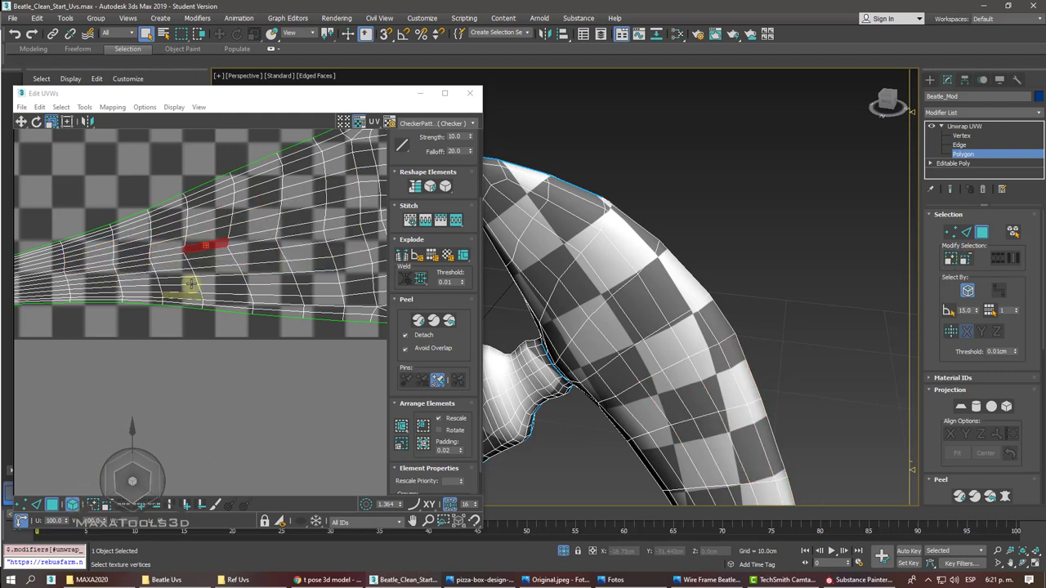
pyautogui.click(191, 286)
# - Rotate the claw-spike shell about 133 degrees, then about −19 degrees
pyautogui.scroll(-2, 192, 286)
pyautogui.scroll(-3, 191, 286)
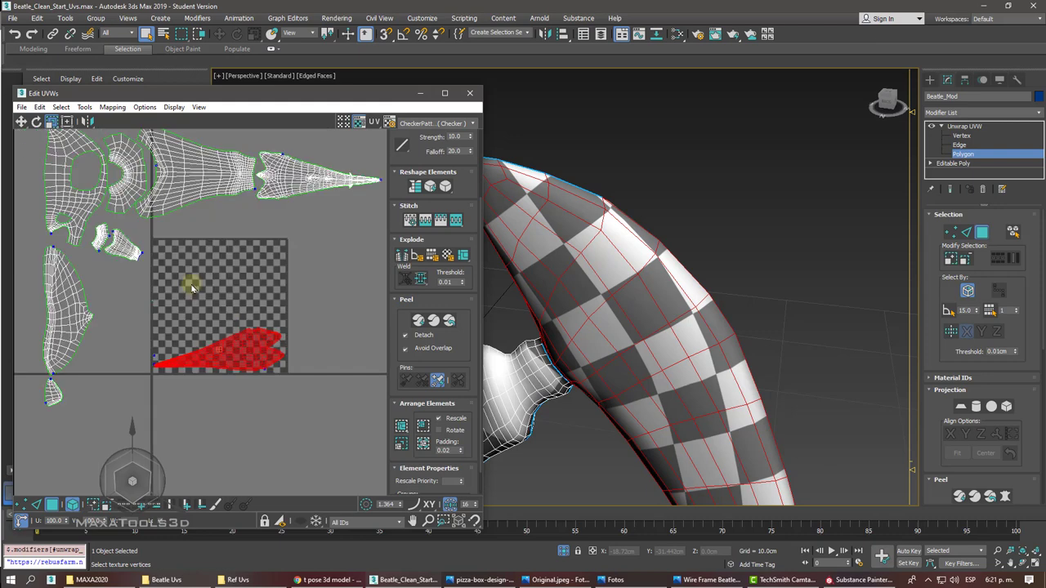
pyautogui.click(35, 121)
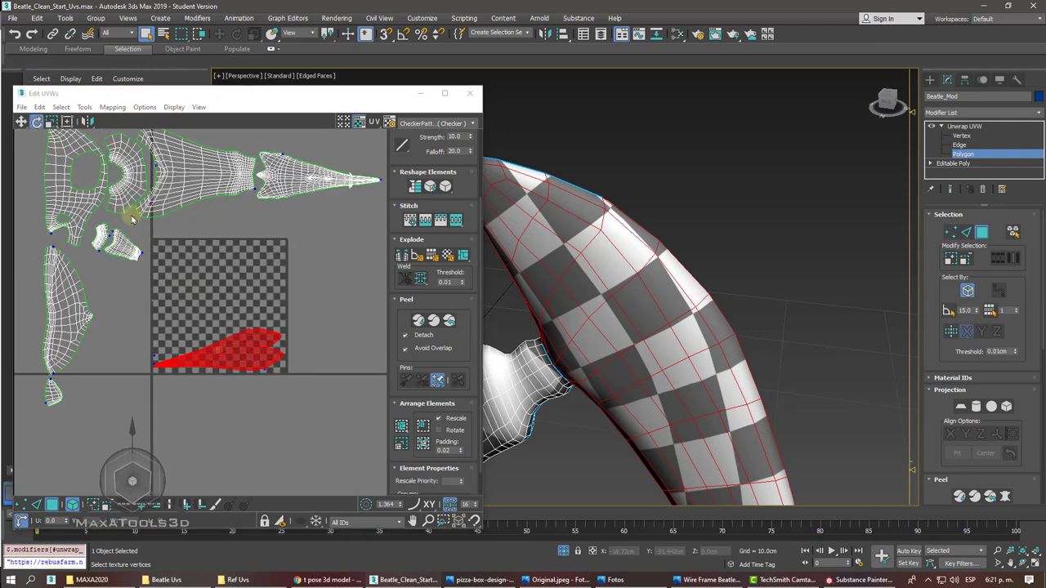
pyautogui.moveTo(253, 333)
pyautogui.mouseDown()
pyautogui.moveTo(162, 328)
pyautogui.moveTo(182, 280)
pyautogui.mouseUp()
pyautogui.click(22, 121)
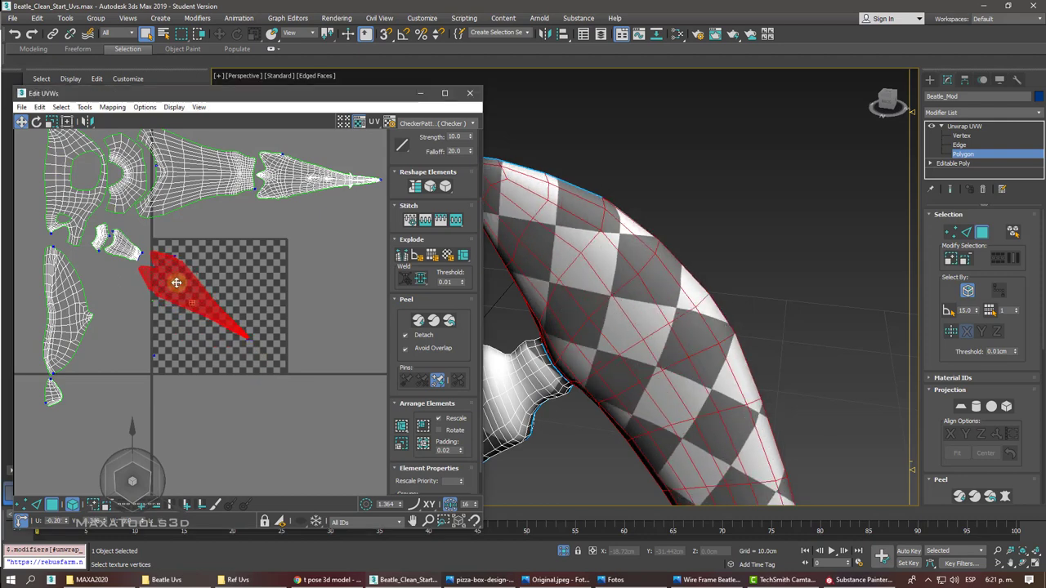
pyautogui.rightClick(195, 290)
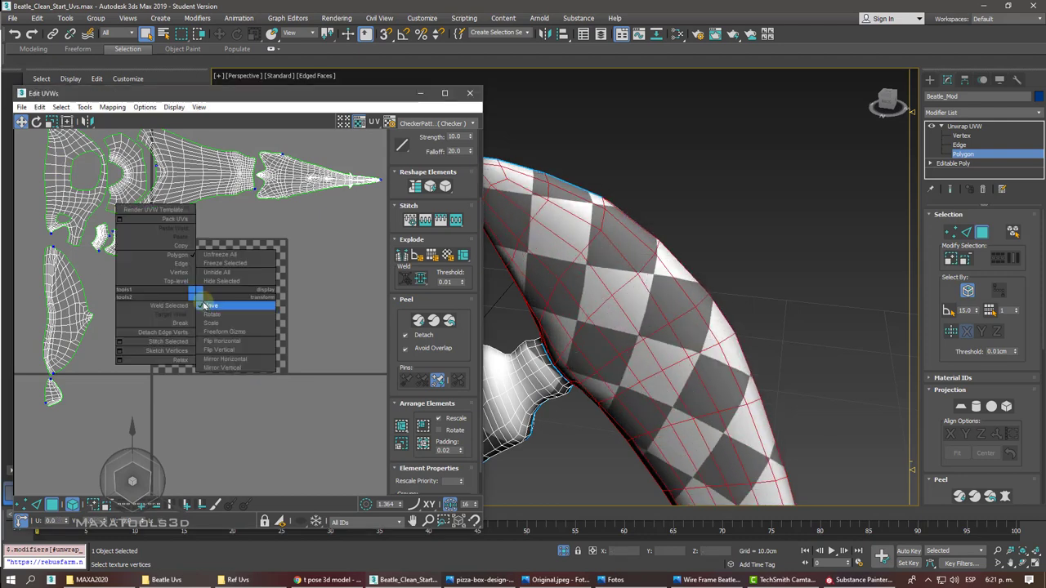
pyautogui.click(201, 296)
pyautogui.moveTo(197, 287); pyautogui.dragTo(188, 293)
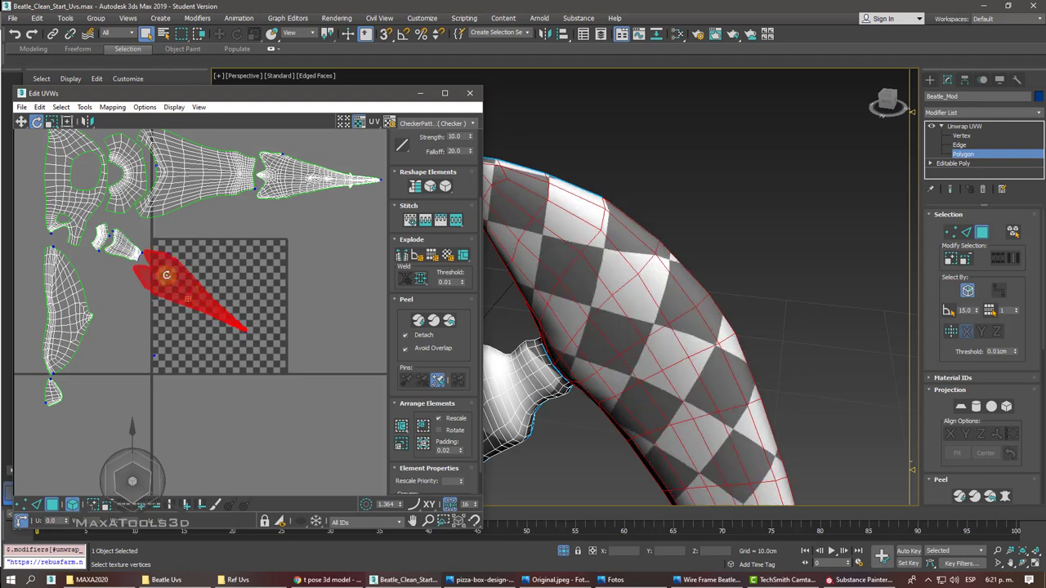
# - Scale the red claw shell down so it sits over the checker tile
pyautogui.rightClick(169, 281)
pyautogui.click(174, 292)
pyautogui.moveTo(168, 281)
pyautogui.mouseDown()
pyautogui.moveTo(164, 299)
pyautogui.moveTo(225, 325)
pyautogui.mouseUp()
pyautogui.rightClick(176, 282)
pyautogui.click(183, 288)
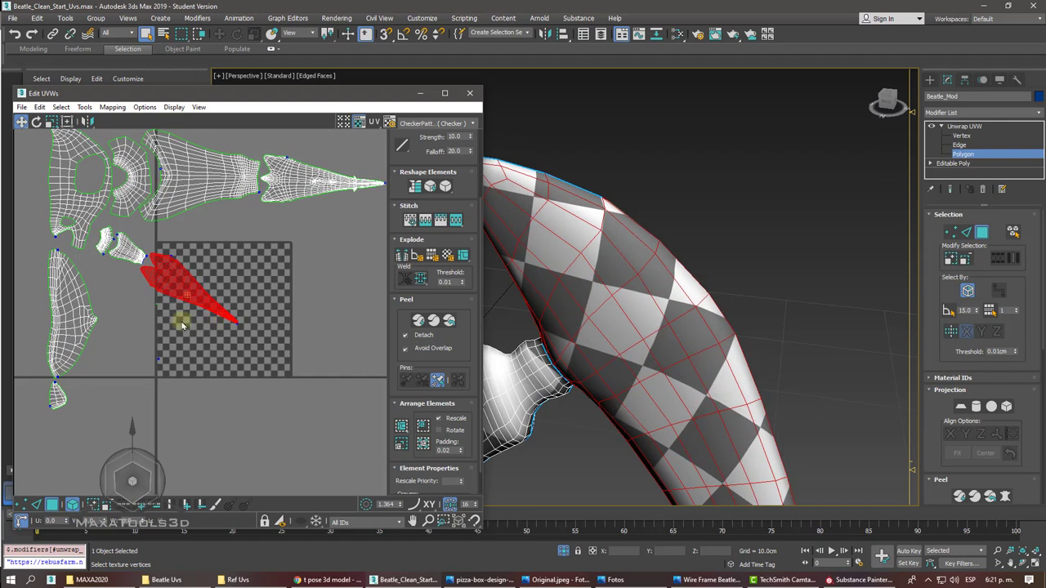
pyautogui.scroll(2, 182, 325)
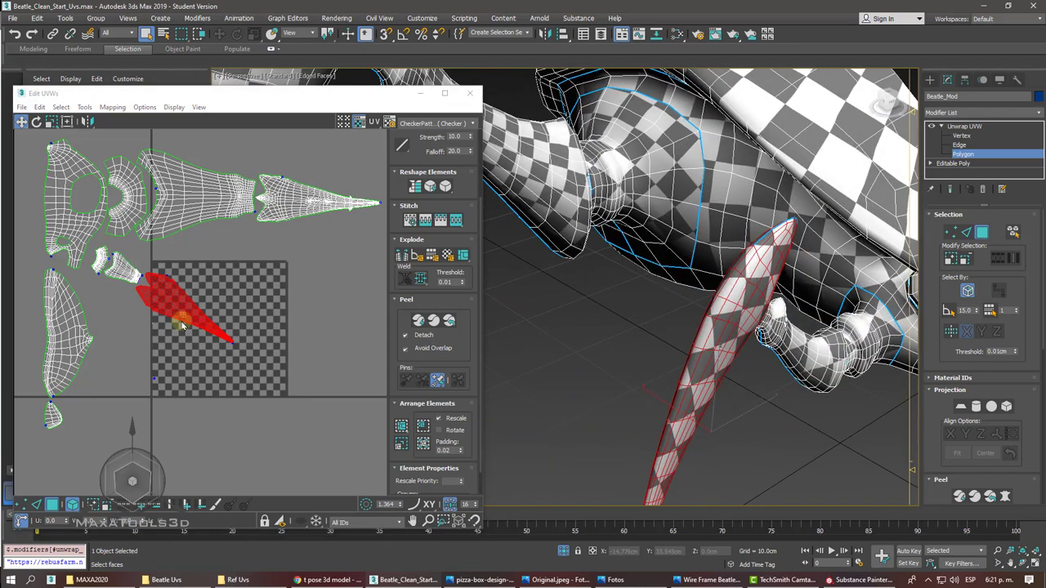
# - Reposition the UV editor window and briefly check the material editor and ID filter list
pyautogui.moveTo(182, 321); pyautogui.dragTo(165, 306, button='middle')
pyautogui.moveTo(368, 96); pyautogui.dragTo(426, 62)
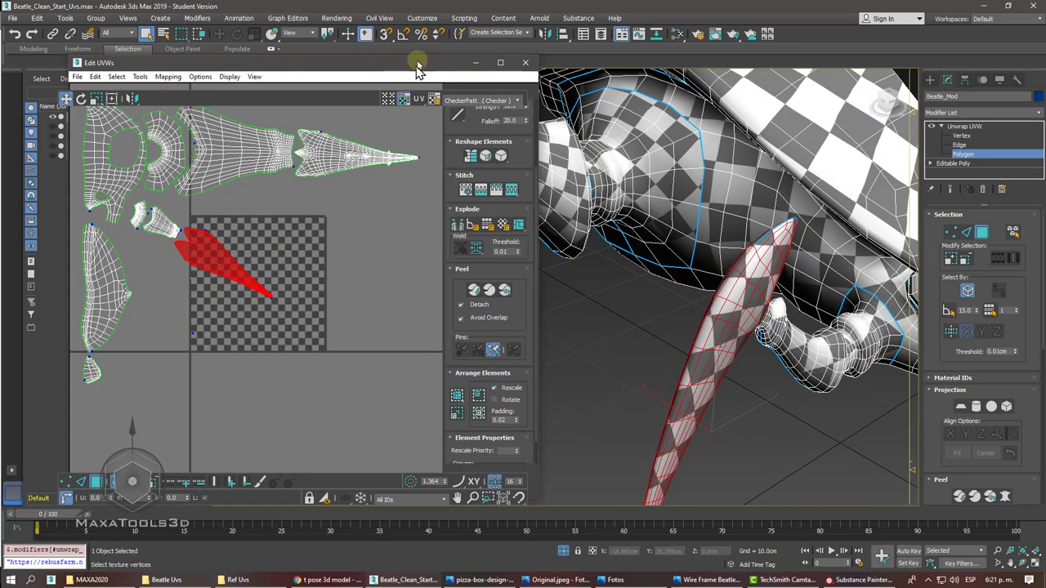
pyautogui.click(675, 34)
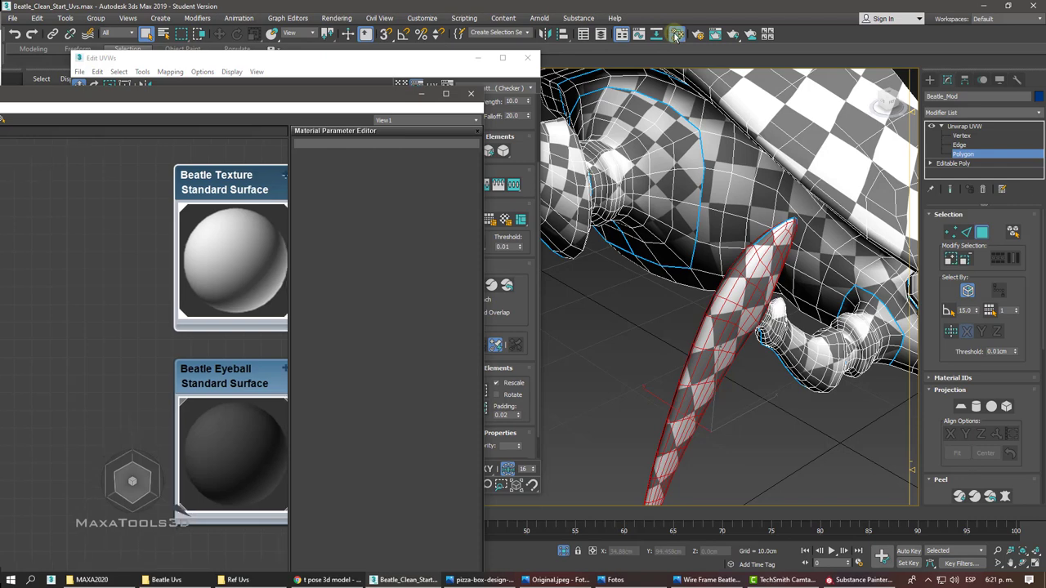
pyautogui.click(421, 94)
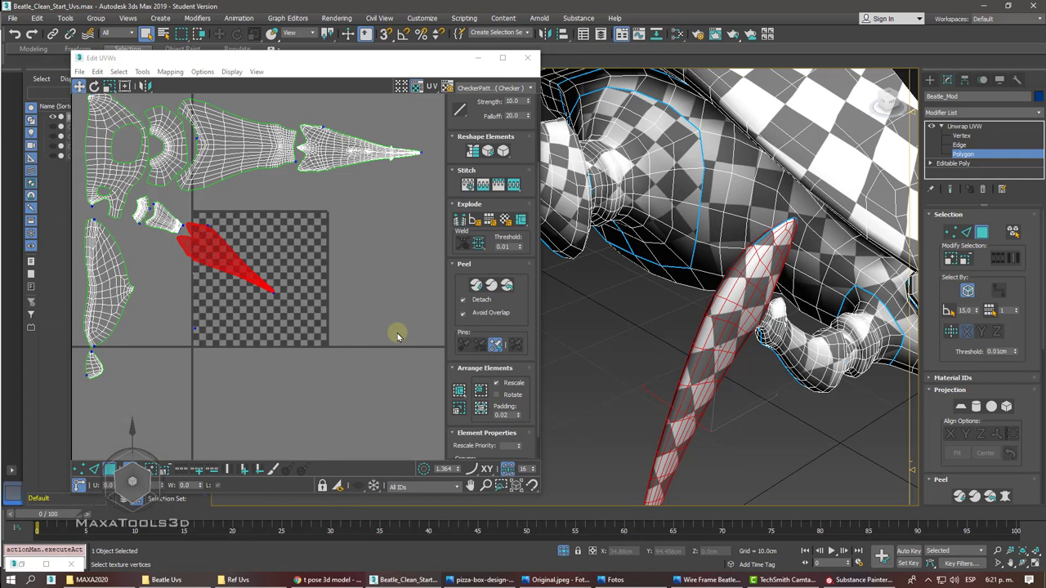
pyautogui.click(451, 487)
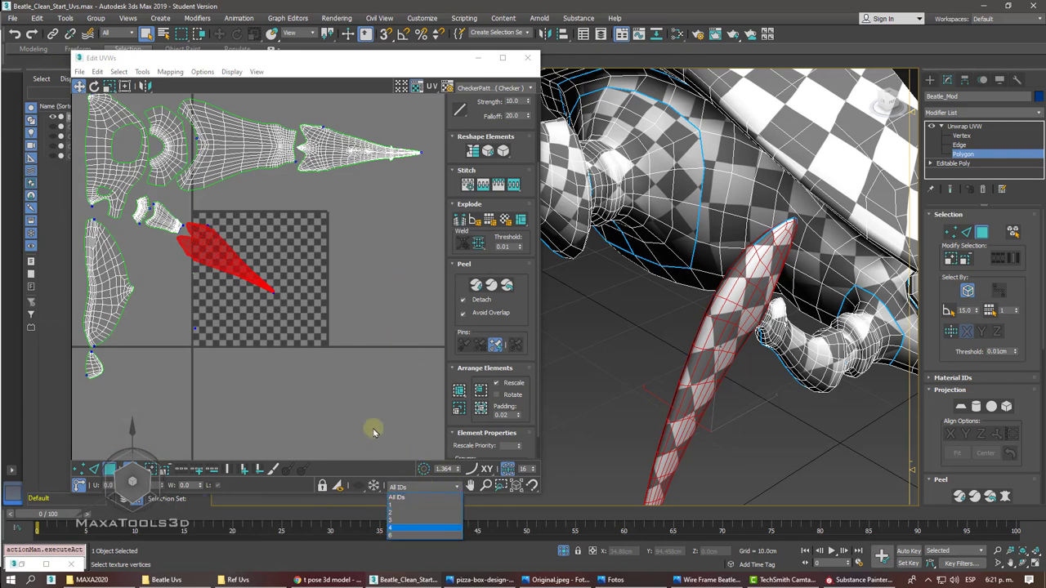
pyautogui.click(348, 407)
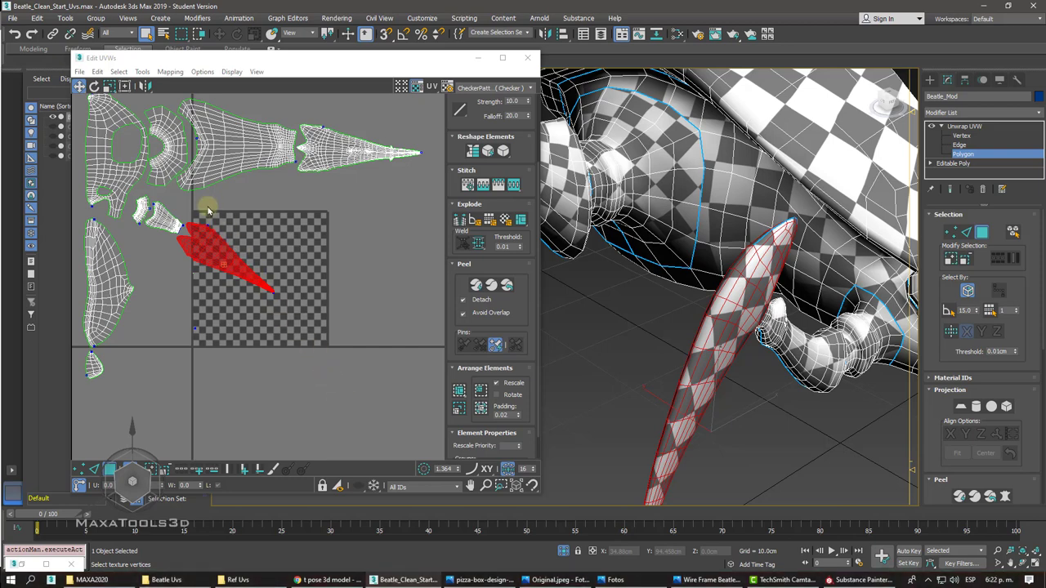
# - Move the claw shell onto the checker tile
pyautogui.moveTo(206, 242)
pyautogui.mouseDown()
pyautogui.moveTo(245, 257)
pyautogui.moveTo(257, 250)
pyautogui.moveTo(243, 264)
pyautogui.moveTo(258, 278)
pyautogui.mouseUp()
pyautogui.rightClick(245, 258)
pyautogui.click(257, 275)
# - Filter the UV view to material ID 1, then back to All IDs
pyautogui.click(419, 487)
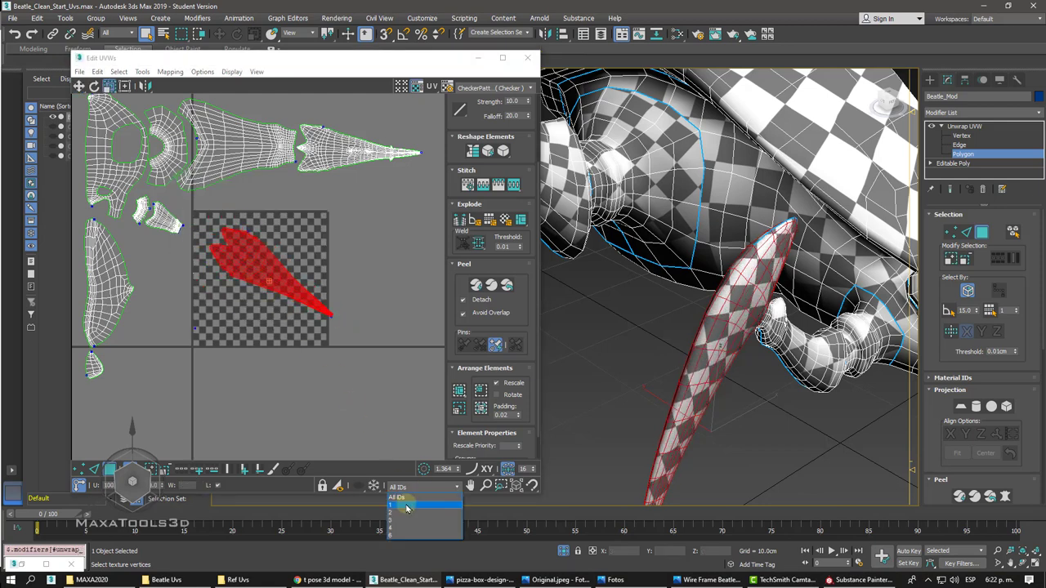
pyautogui.click(409, 500)
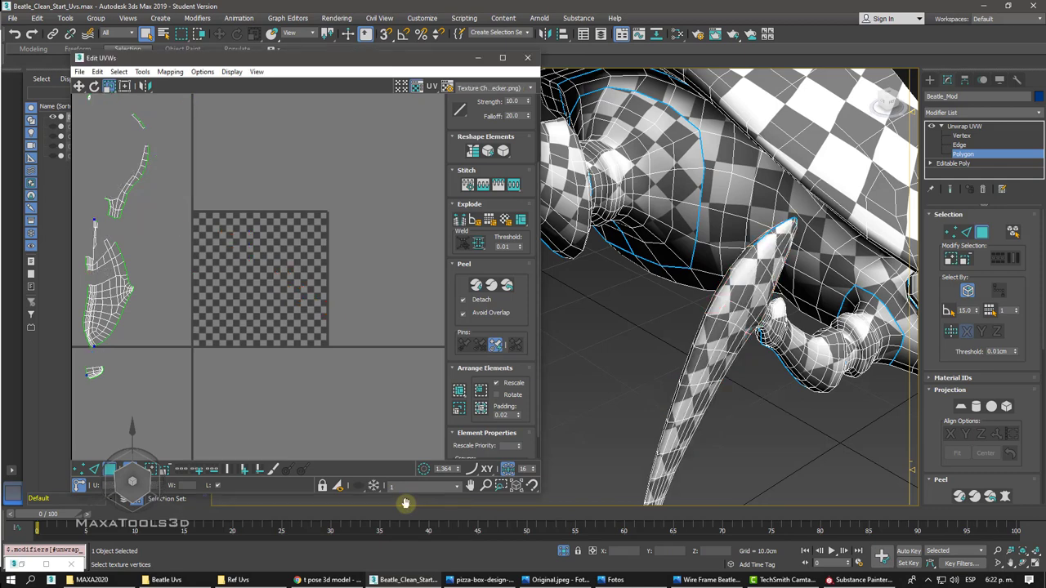
pyautogui.scroll(-2, 406, 503)
pyautogui.scroll(-2, 407, 507)
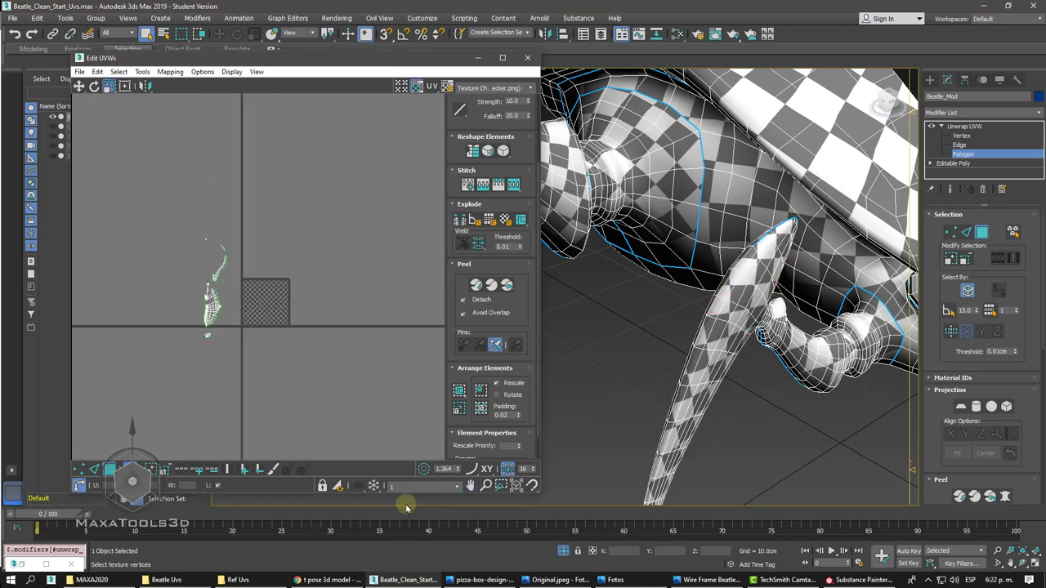
pyautogui.click(417, 488)
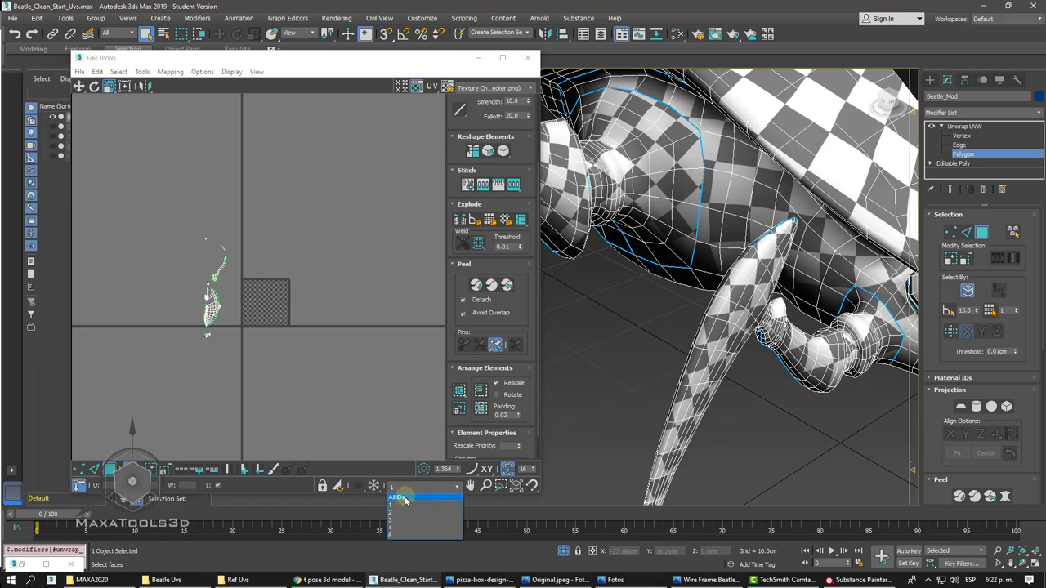
pyautogui.click(404, 496)
# - Deselect the claw shell and switch over to Substance Painter
pyautogui.scroll(2, 396, 478)
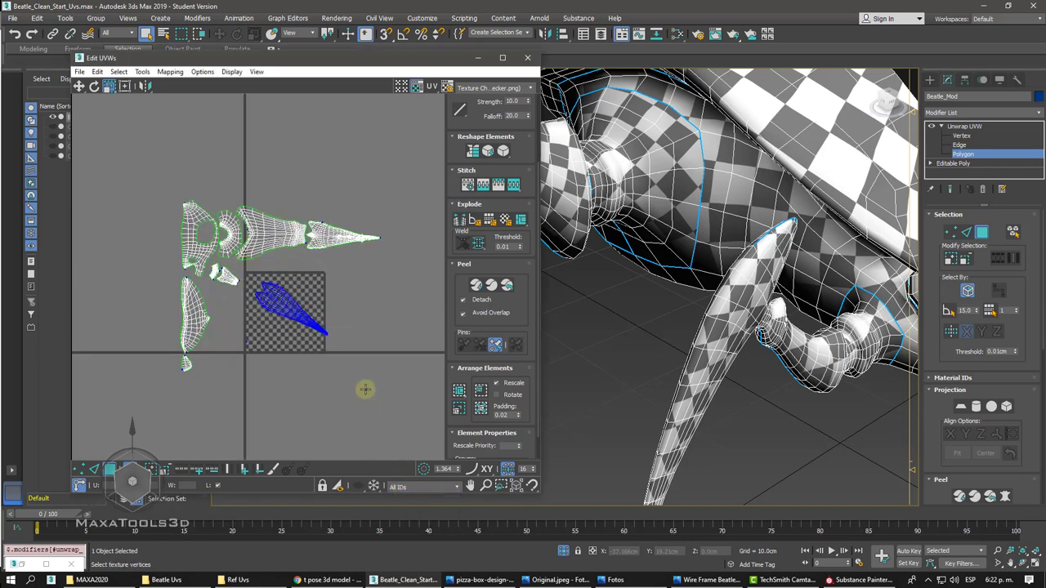
pyautogui.click(335, 309)
pyautogui.moveTo(336, 310); pyautogui.dragTo(331, 304, button='middle')
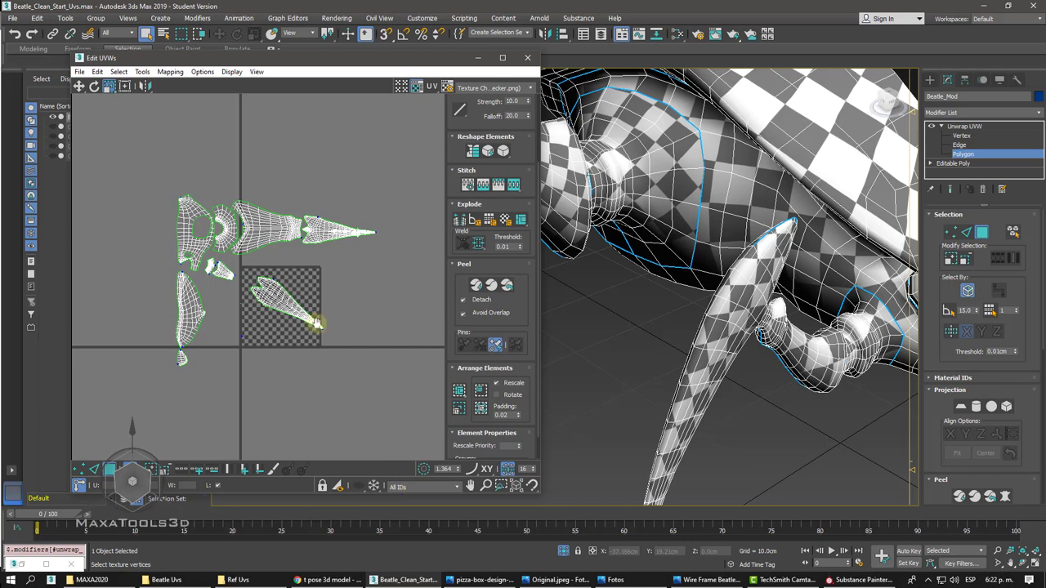
pyautogui.click(858, 580)
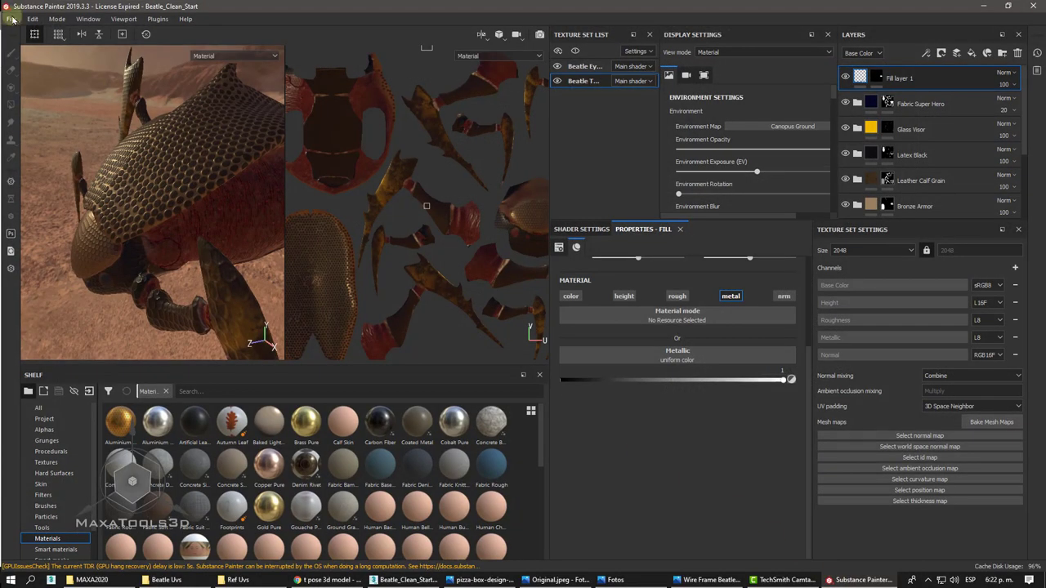
# - Start a new Substance Painter project to check its UDIM tile option
pyautogui.click(12, 18)
pyautogui.click(11, 18)
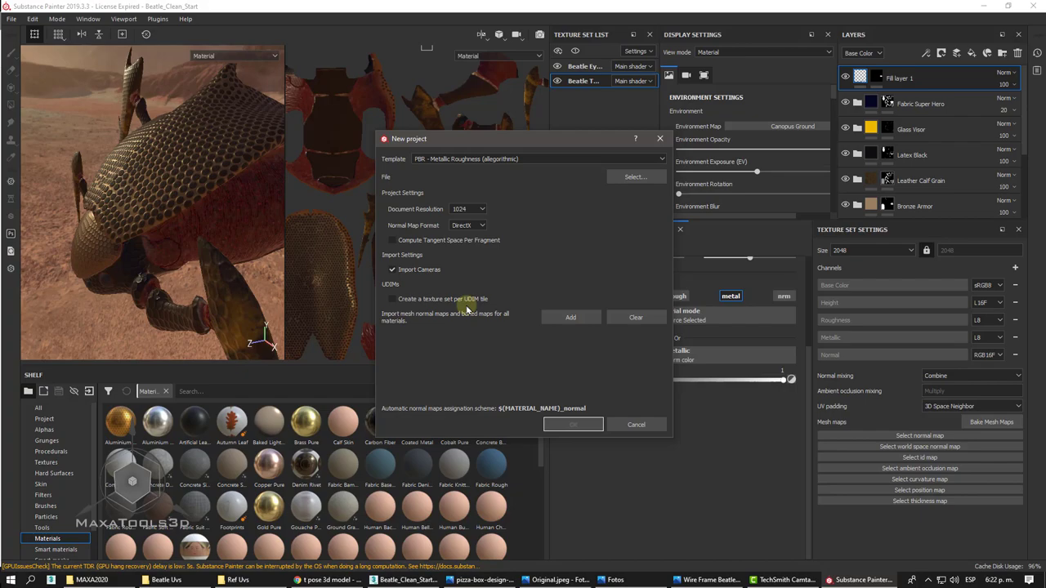
# - Back in 3ds Max, show multi-tile and move the leg shell's pointed tip toward the neighbouring tile
pyautogui.click(397, 581)
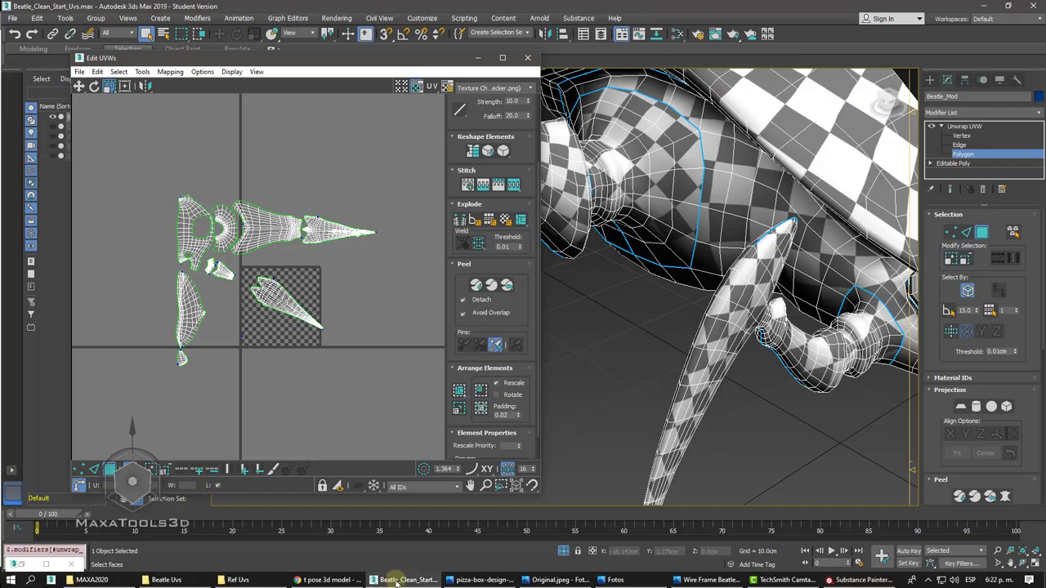
pyautogui.scroll(3, 395, 194)
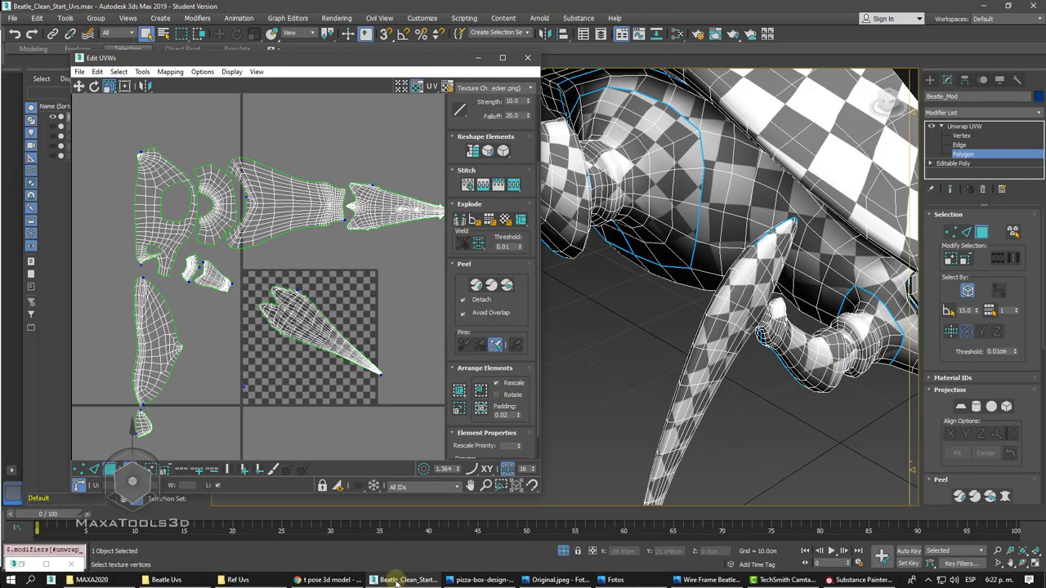
pyautogui.scroll(1, 396, 195)
pyautogui.scroll(-2, 396, 195)
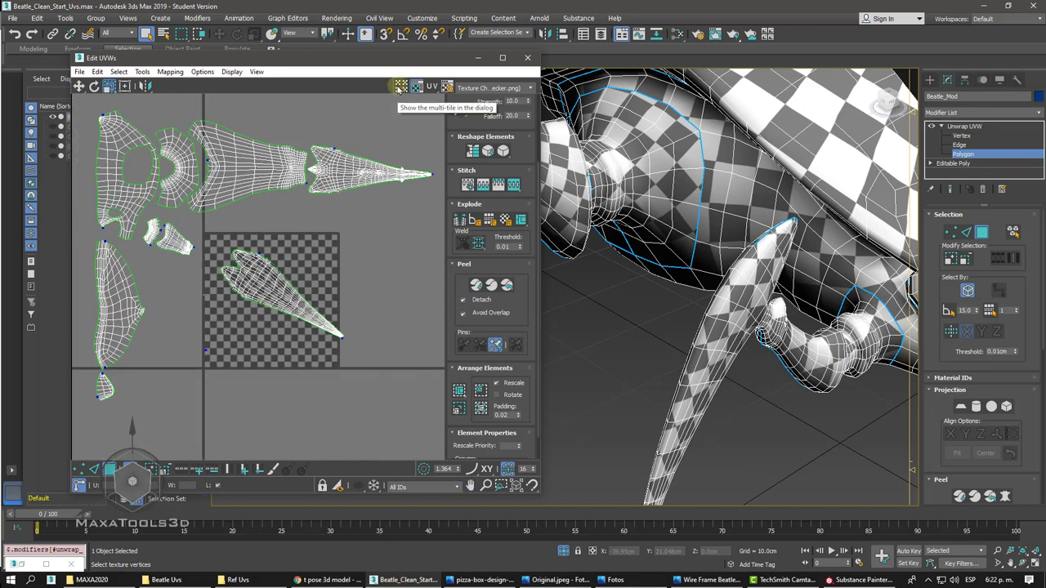
pyautogui.click(399, 87)
pyautogui.scroll(-2, 330, 198)
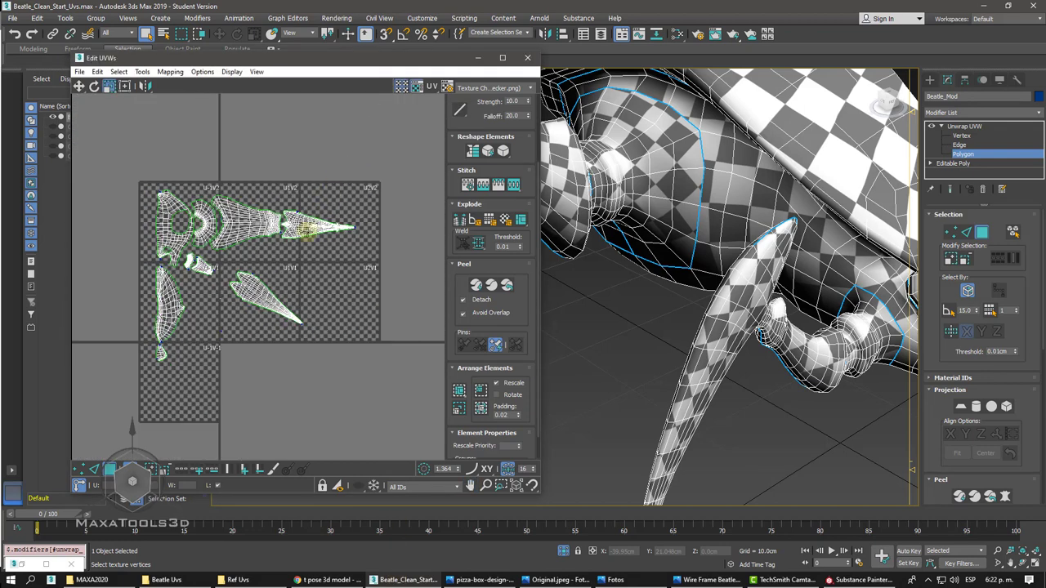
pyautogui.click(309, 231)
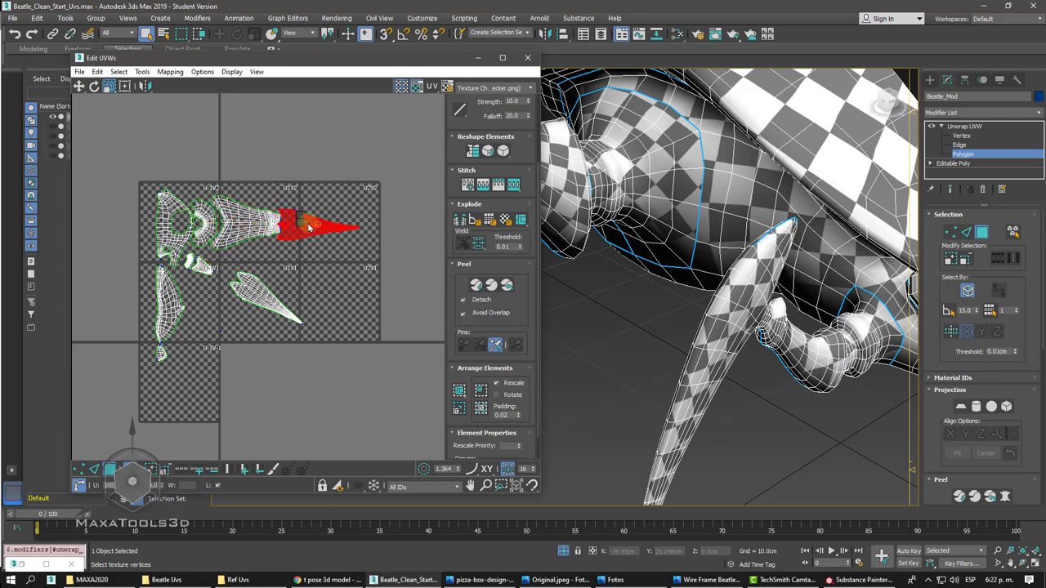
pyautogui.moveTo(309, 229)
pyautogui.mouseDown()
pyautogui.moveTo(340, 248)
pyautogui.moveTo(332, 236)
pyautogui.mouseUp()
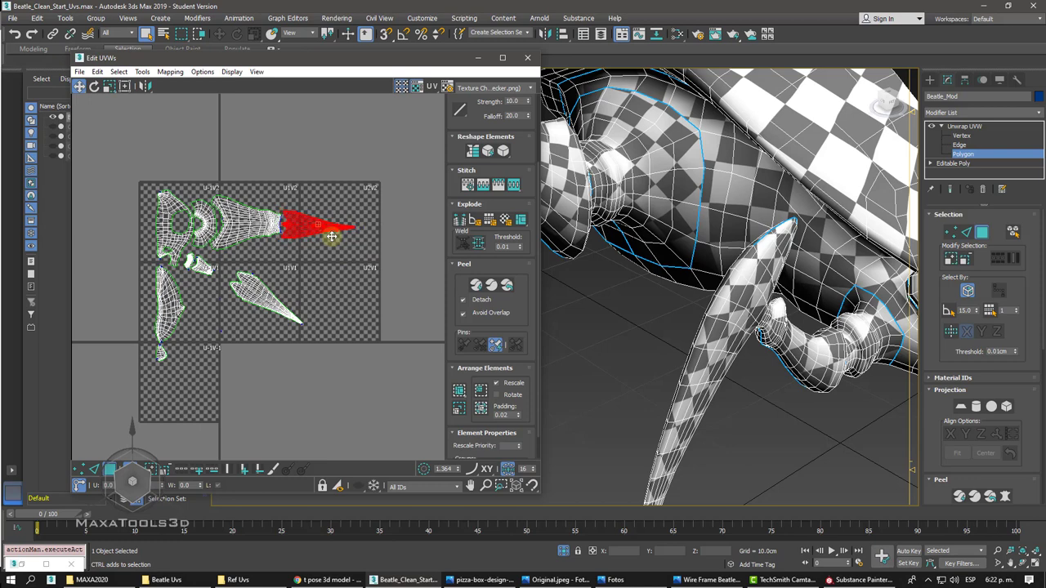
# - Turn off multi-tile display and nudge the claw shell slightly up and left
pyautogui.moveTo(378, 239)
pyautogui.mouseDown(button='middle')
pyautogui.moveTo(332, 239)
pyautogui.moveTo(294, 258)
pyautogui.mouseUp(button='middle')
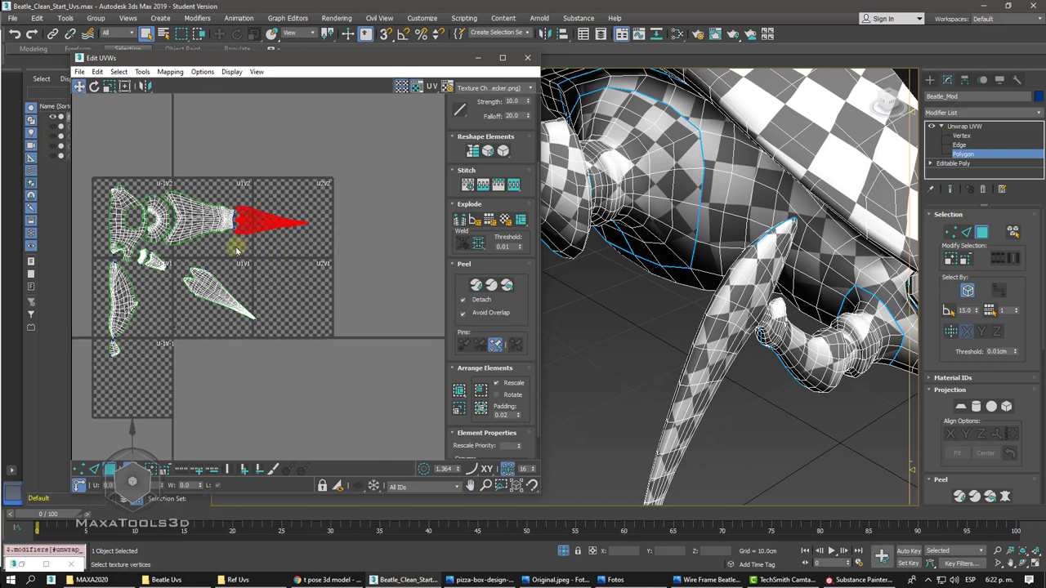
pyautogui.scroll(1, 236, 240)
pyautogui.scroll(1, 246, 239)
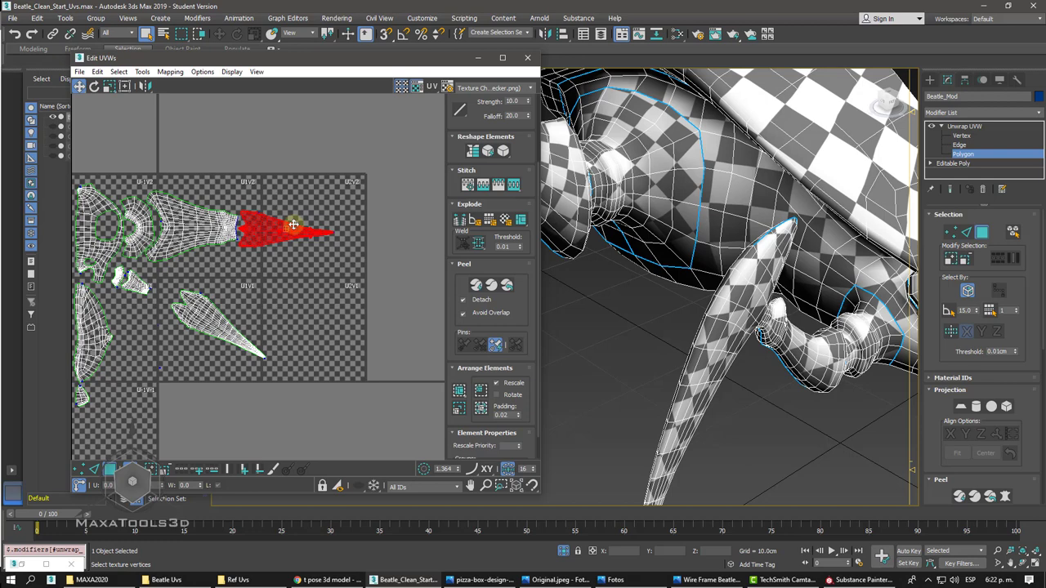
pyautogui.click(400, 85)
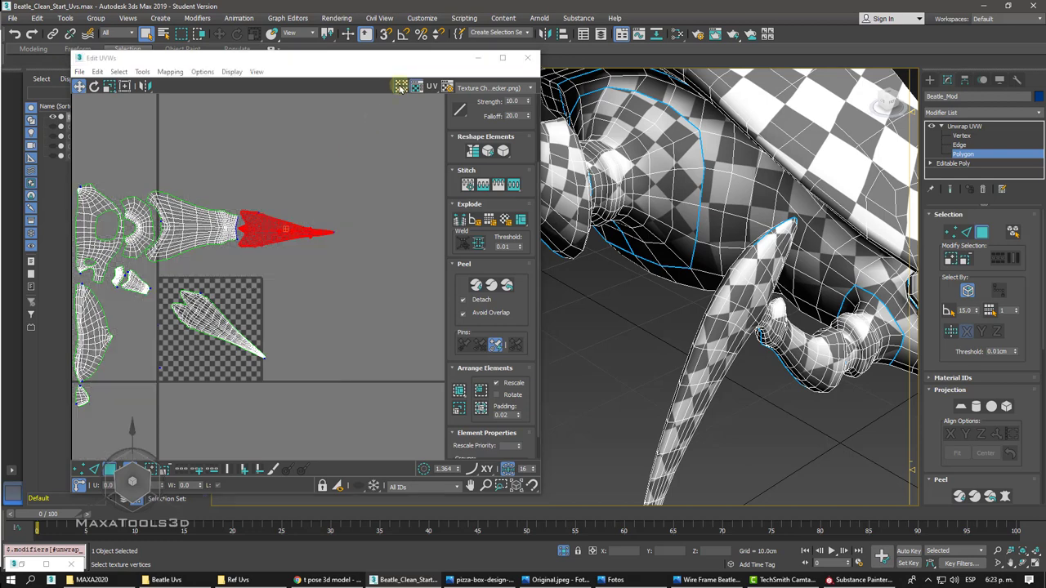
pyautogui.scroll(3, 245, 327)
pyautogui.moveTo(327, 269); pyautogui.dragTo(287, 242, button='middle')
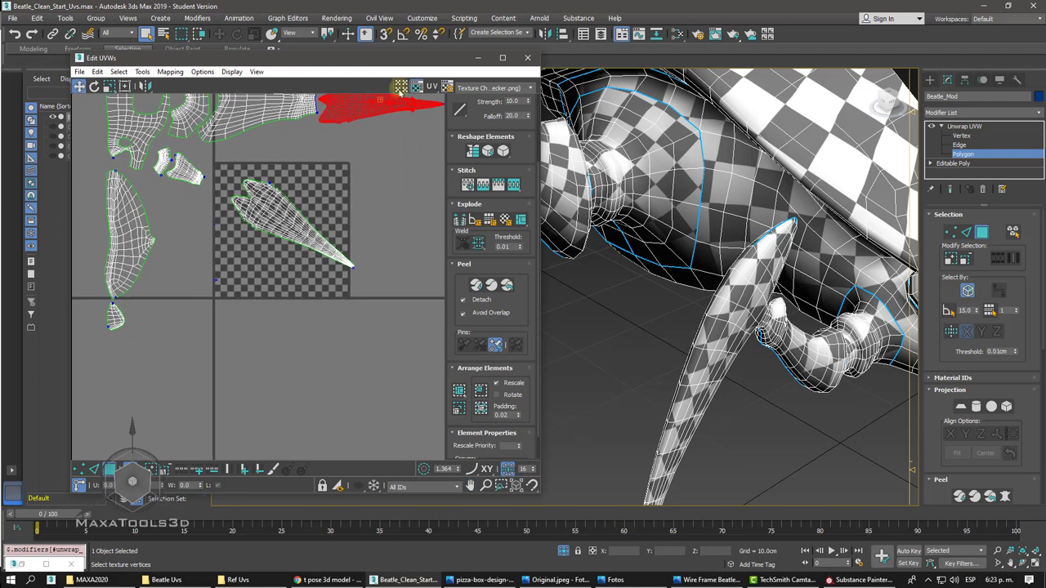
pyautogui.scroll(2, 376, 222)
pyautogui.moveTo(368, 286); pyautogui.dragTo(270, 234)
# - Deselect the claw shell and reframe the UV view around the leg islands
pyautogui.rightClick(271, 234)
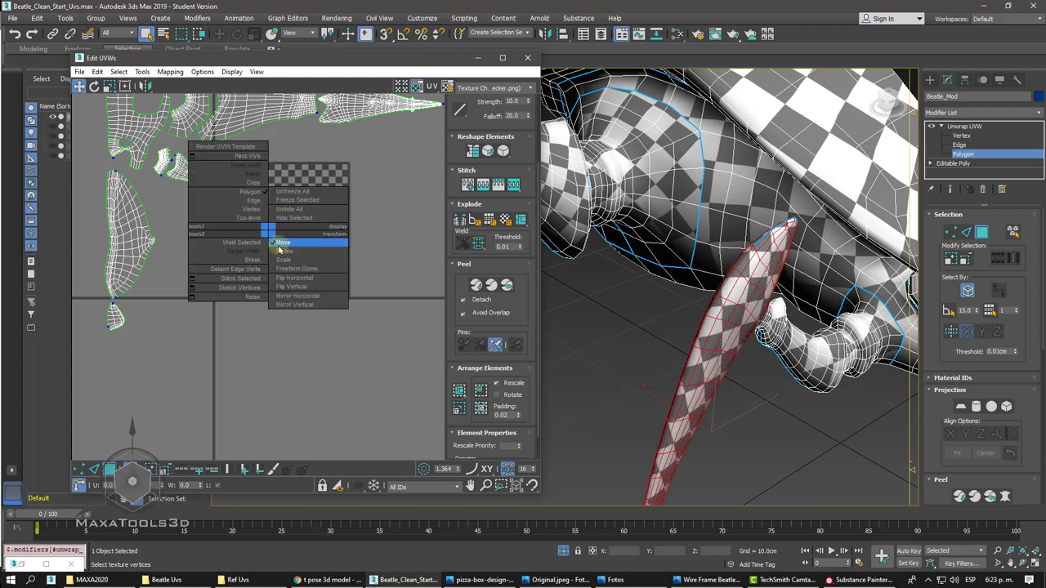
pyautogui.click(291, 241)
pyautogui.click(234, 275)
pyautogui.scroll(3, 234, 250)
pyautogui.scroll(5, 235, 250)
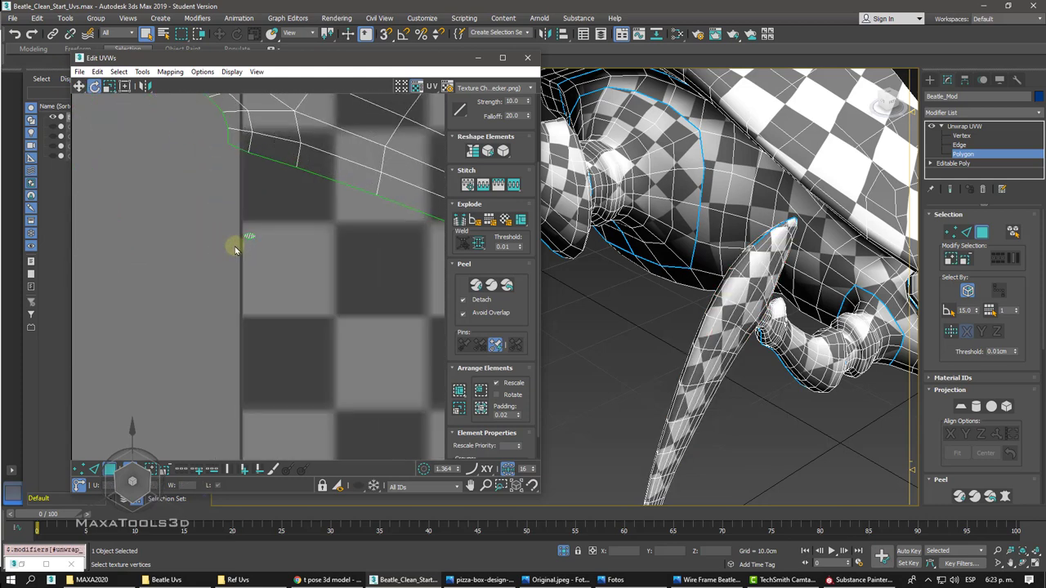
pyautogui.moveTo(374, 280); pyautogui.dragTo(283, 261, button='middle')
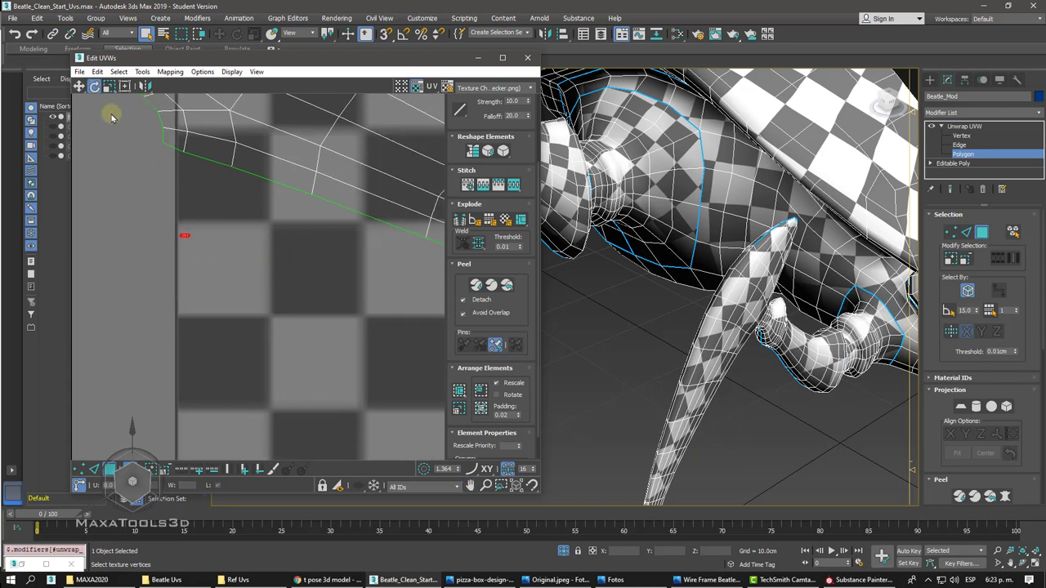
pyautogui.click(78, 87)
pyautogui.scroll(-2, 90, 106)
pyautogui.scroll(-2, 90, 106)
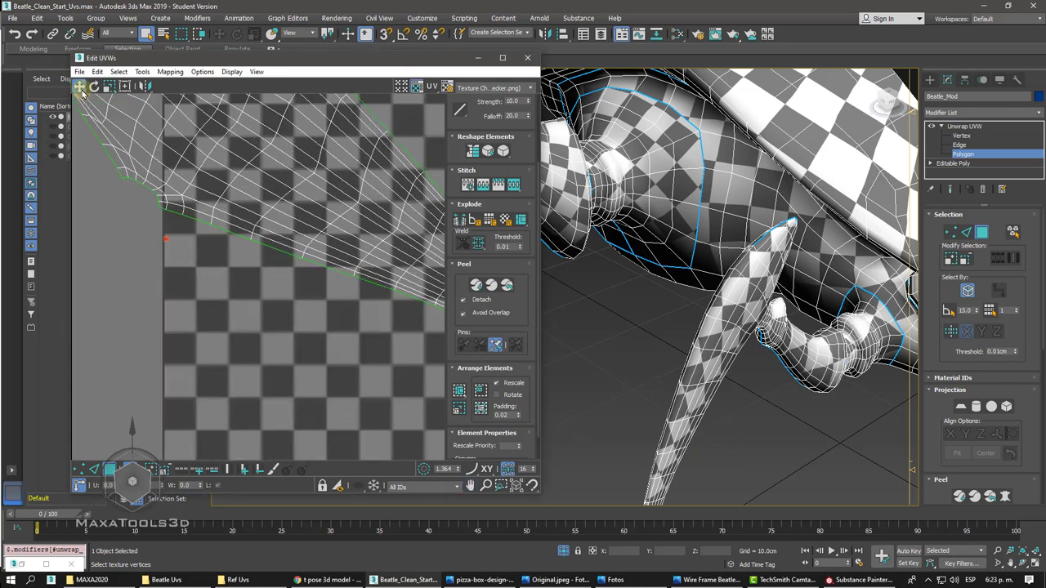
pyautogui.scroll(6, 99, 118)
pyautogui.moveTo(153, 204); pyautogui.dragTo(204, 257, button='middle')
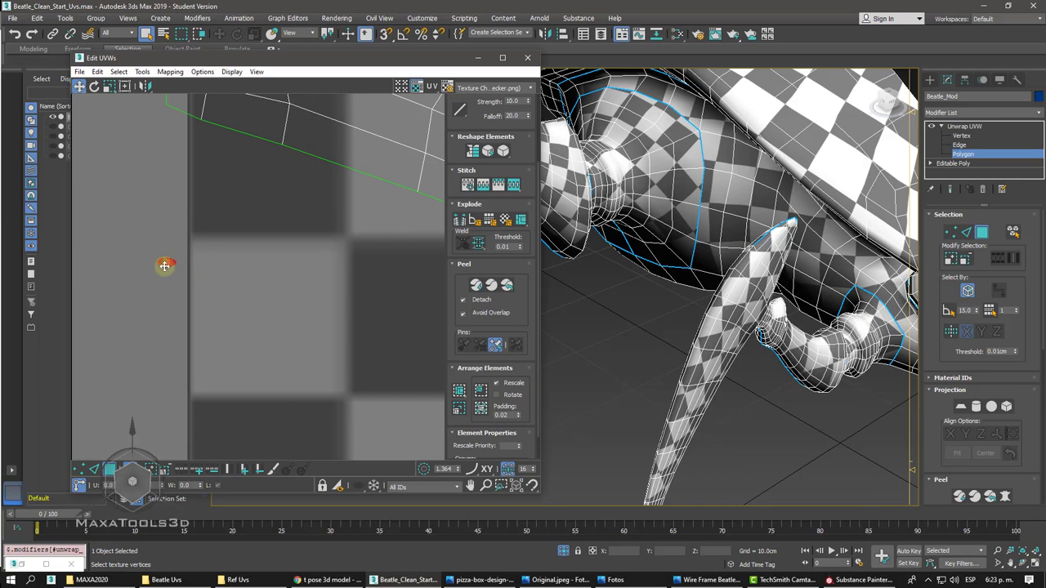
pyautogui.click(165, 270)
# - Frame the leg tip in the 3D view and Quick Peel the selected claw-spike faces
pyautogui.press('z')
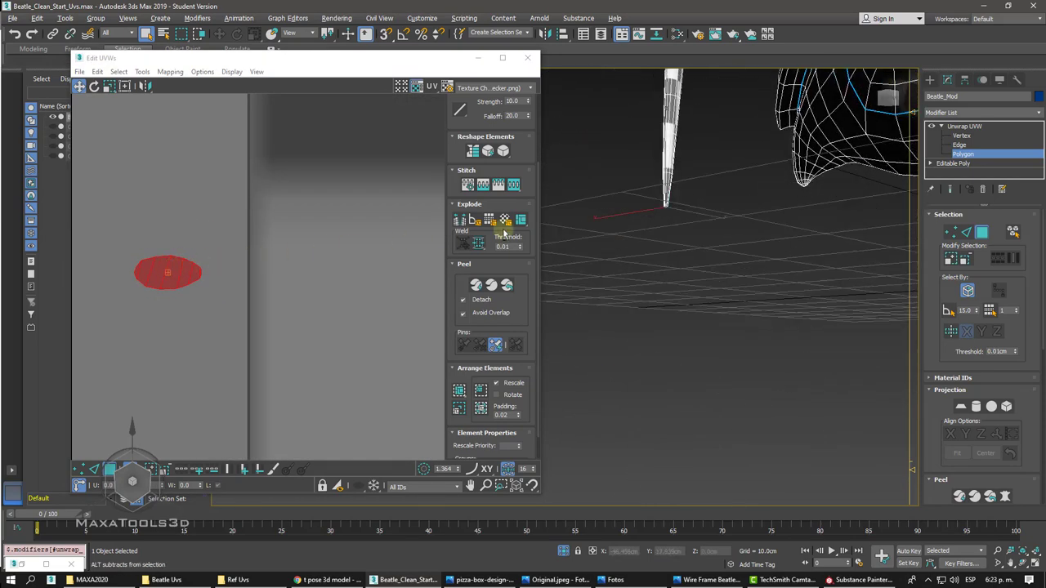
pyautogui.keyDown('alt'); pyautogui.moveTo(621, 229); pyautogui.dragTo(664, 215, button='middle'); pyautogui.keyUp('alt')
pyautogui.press('z')
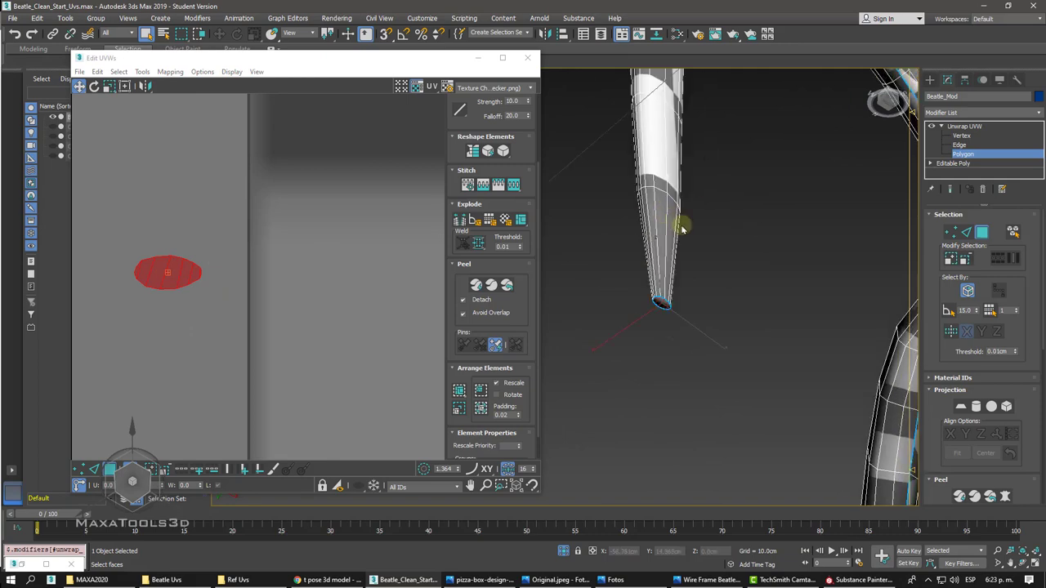
pyautogui.scroll(-3, 936, 391)
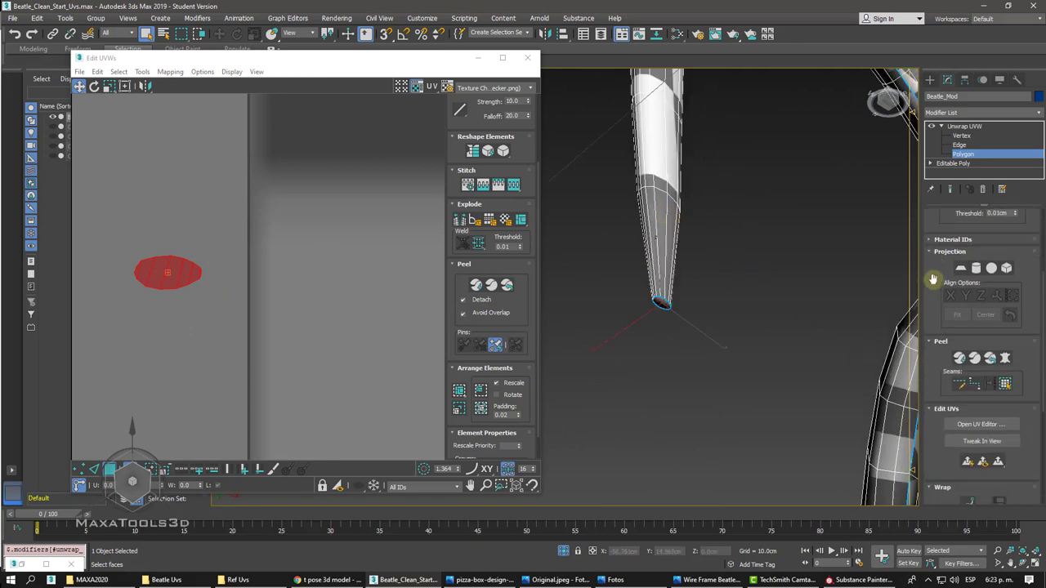
pyautogui.click(959, 359)
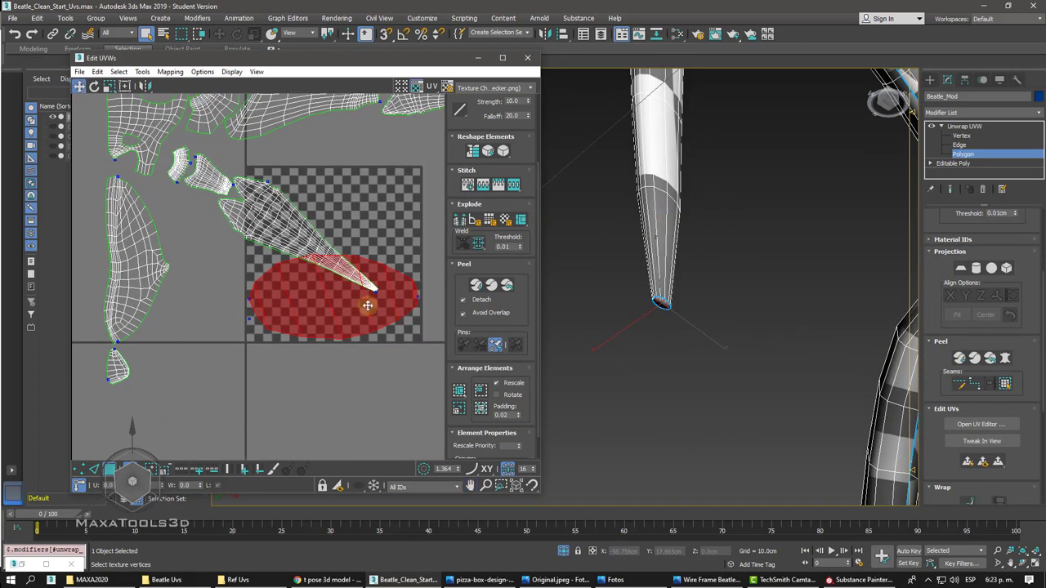
# - In vertex mode, move the stray UV vertex onto the spike's tip
pyautogui.rightClick(356, 308)
pyautogui.click(376, 333)
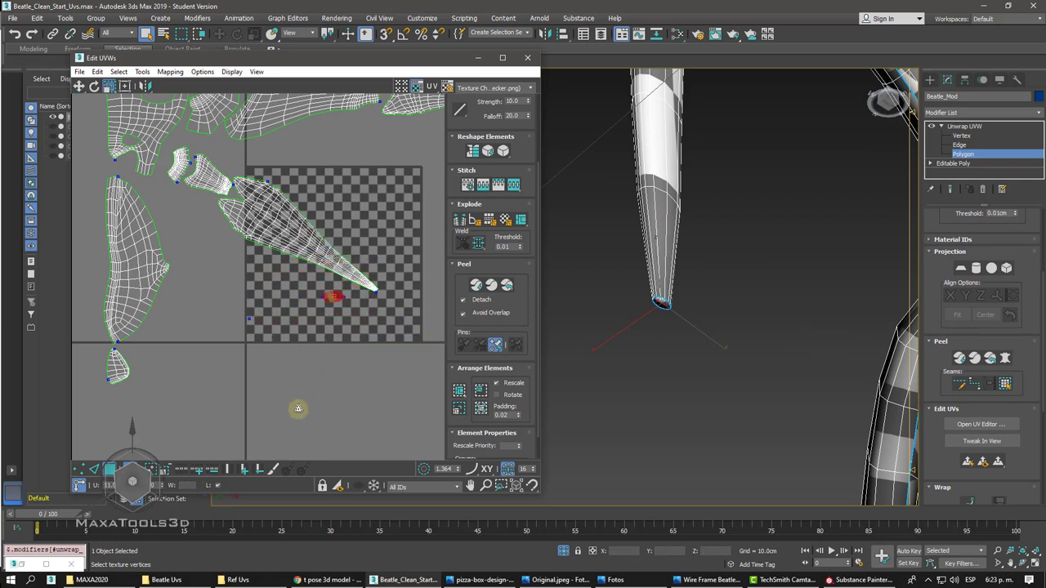
pyautogui.rightClick(338, 298)
pyautogui.click(348, 303)
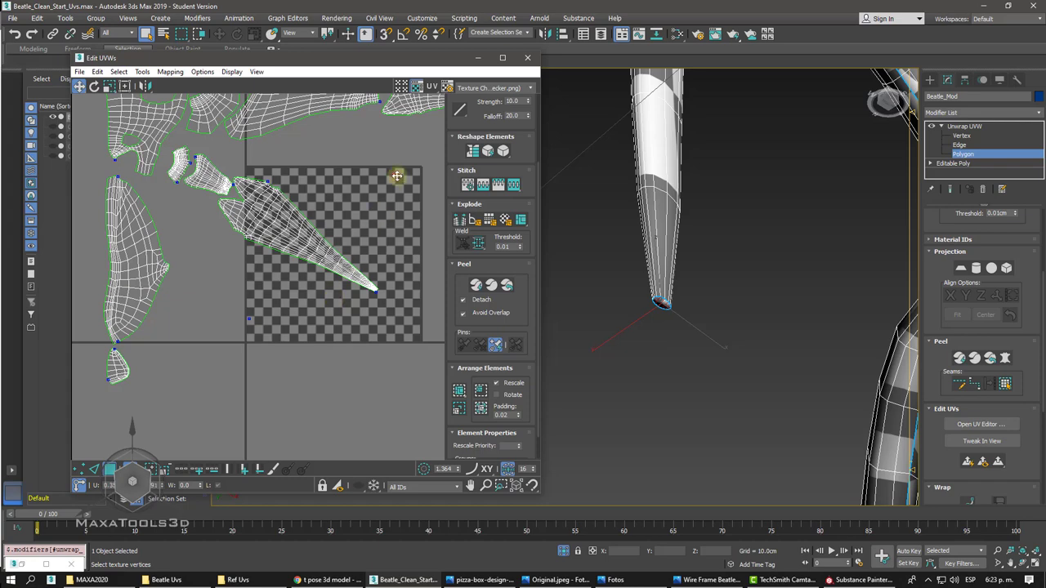
pyautogui.moveTo(397, 176); pyautogui.dragTo(287, 269, button='middle')
pyautogui.moveTo(400, 219); pyautogui.dragTo(439, 183)
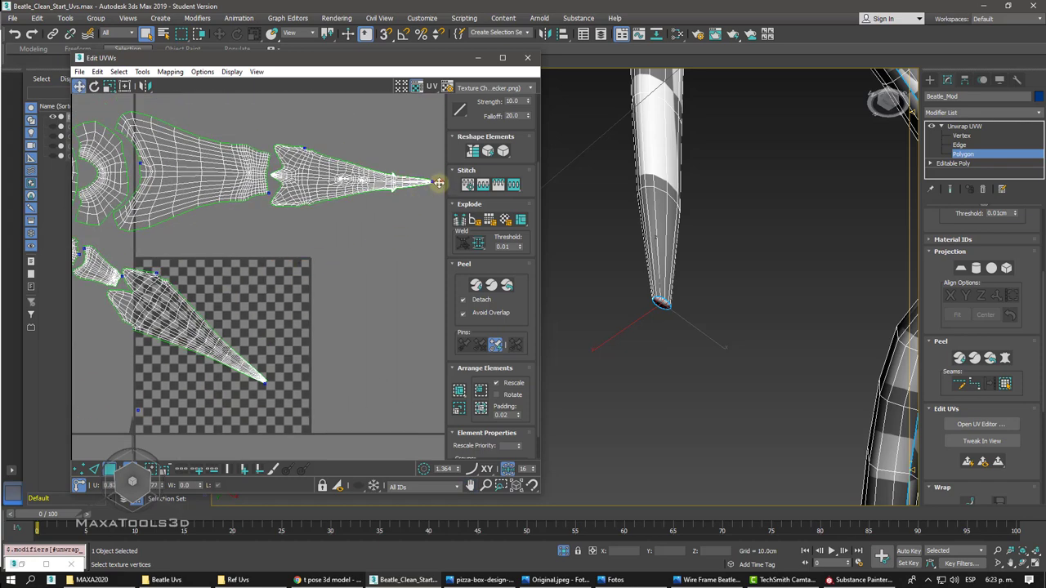
# - Reshape the spike island with the Freeform transform
pyautogui.scroll(2, 438, 186)
pyautogui.scroll(3, 348, 224)
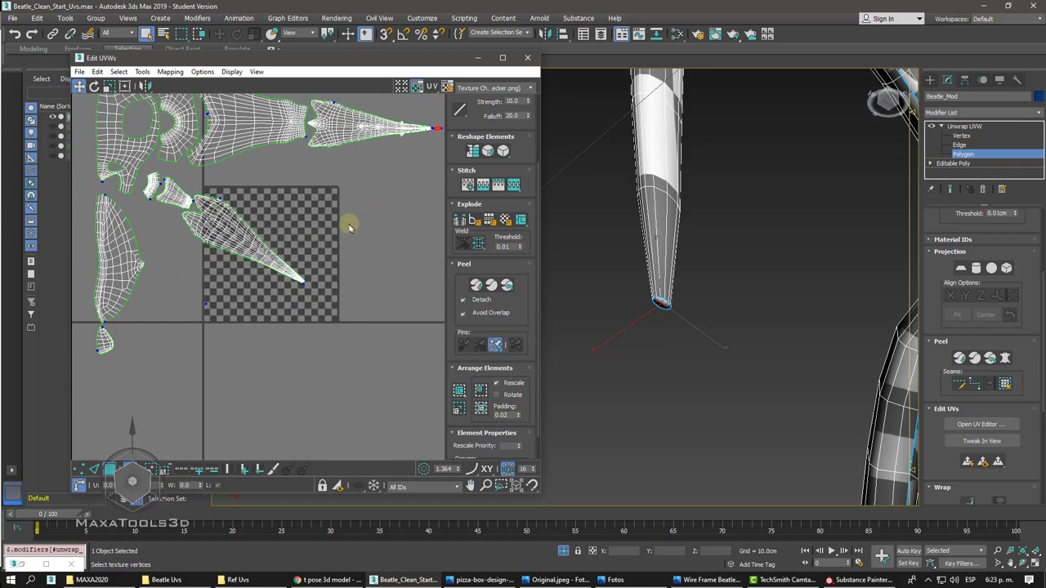
pyautogui.scroll(3, 201, 294)
pyautogui.scroll(3, 256, 349)
pyautogui.scroll(2, 256, 349)
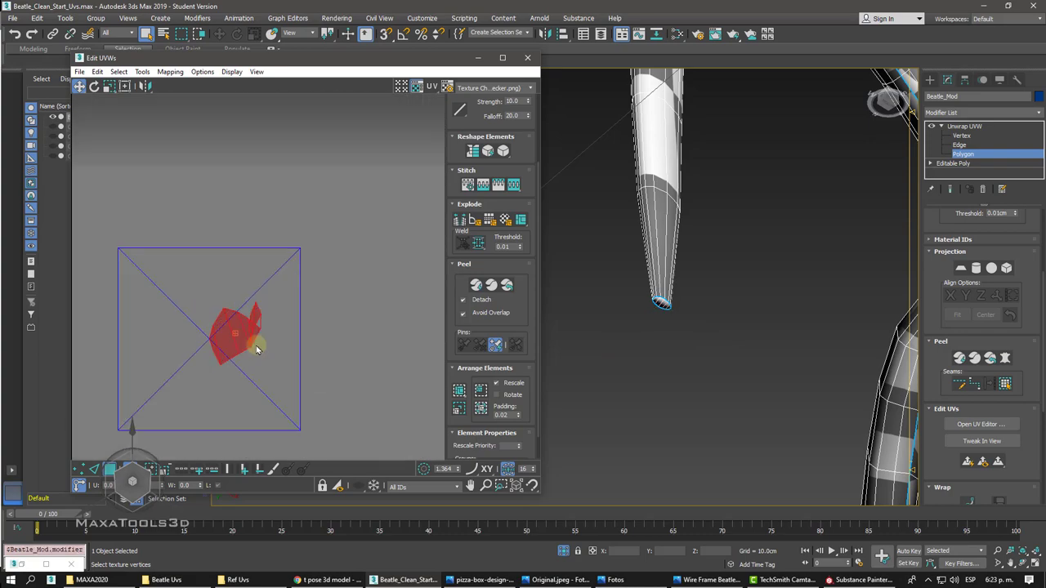
pyautogui.scroll(-2, 255, 349)
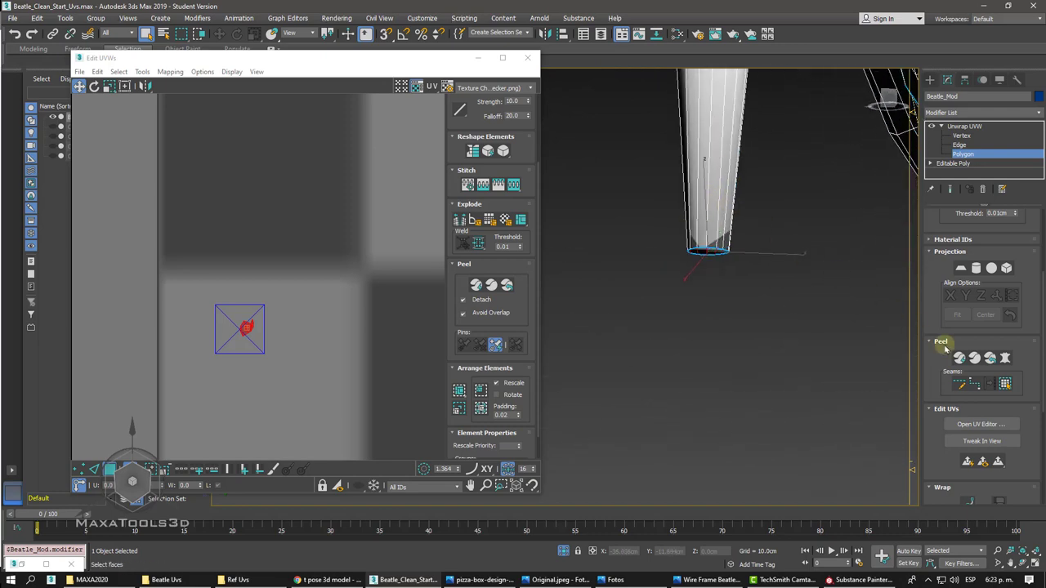
pyautogui.scroll(-5, 428, 273)
pyautogui.scroll(-3, 273, 247)
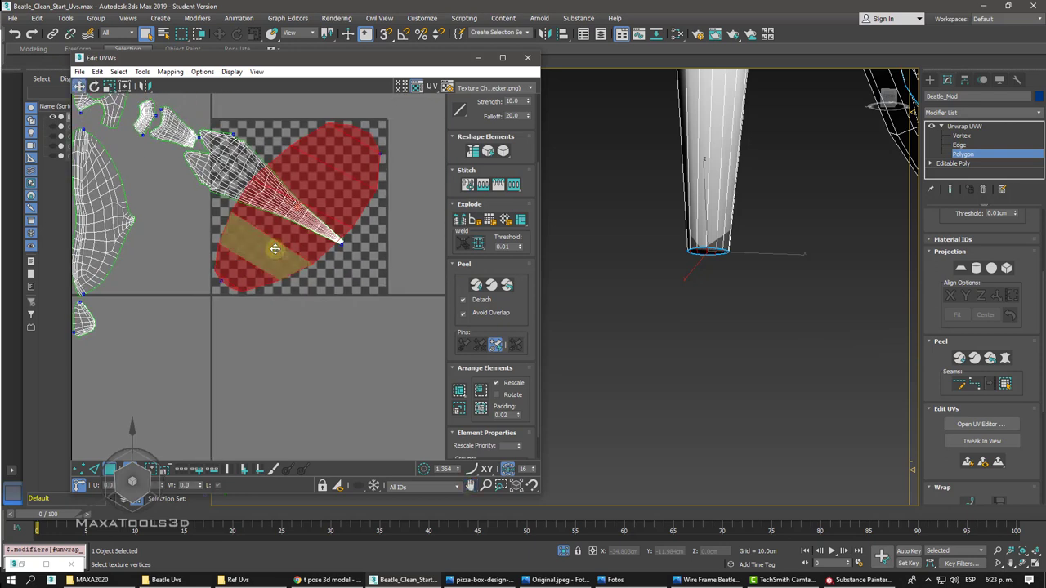
pyautogui.rightClick(272, 245)
pyautogui.click(301, 284)
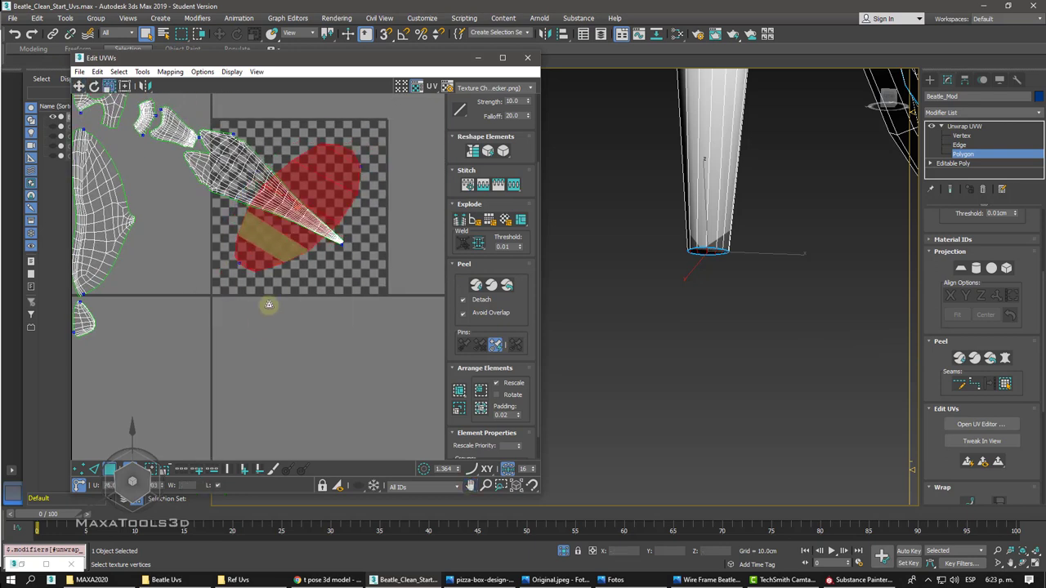
pyautogui.rightClick(303, 239)
pyautogui.click(298, 208)
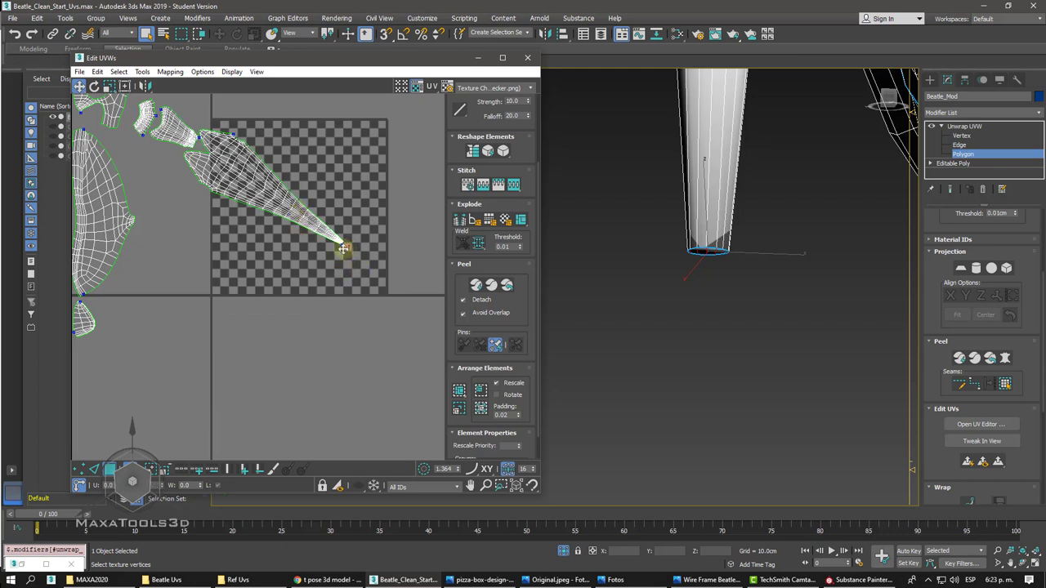
# - Relax the UV shells slightly and tick Rescale under Arrange Elements
pyautogui.scroll(-3, 294, 303)
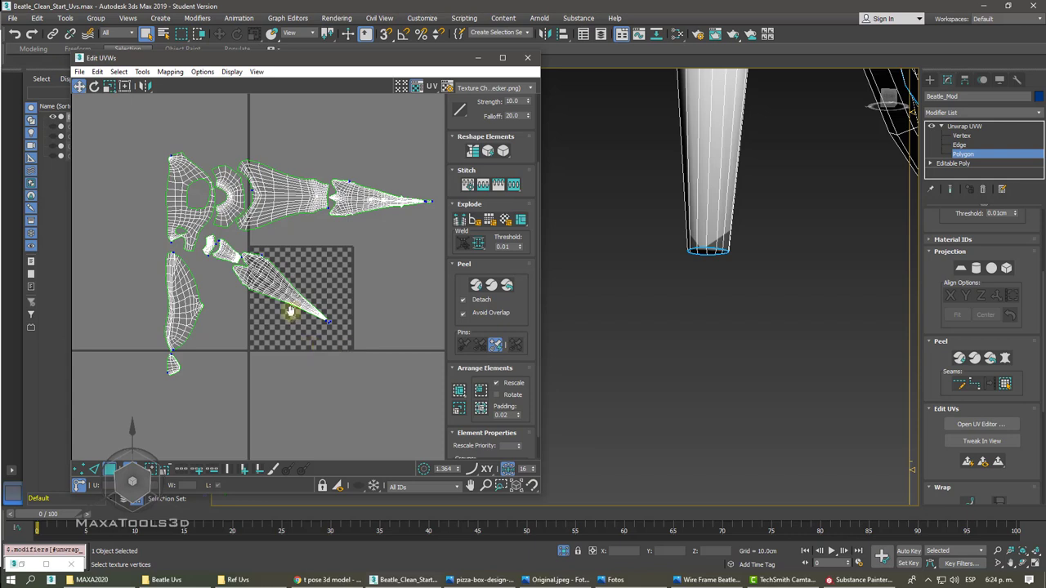
pyautogui.hotkey('ctrl', 'z')
pyautogui.moveTo(447, 62); pyautogui.dragTo(452, 61)
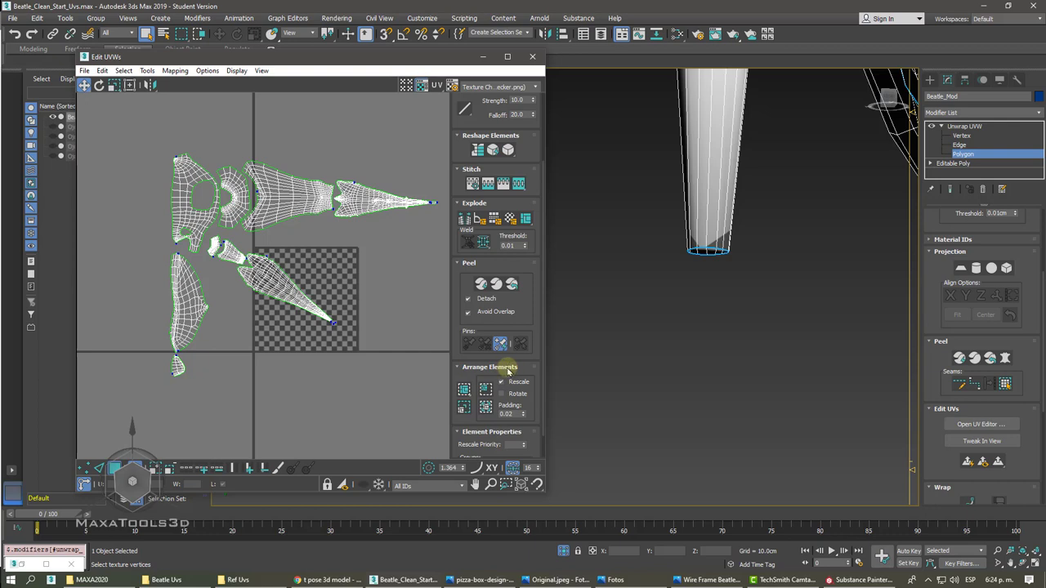
pyautogui.click(501, 381)
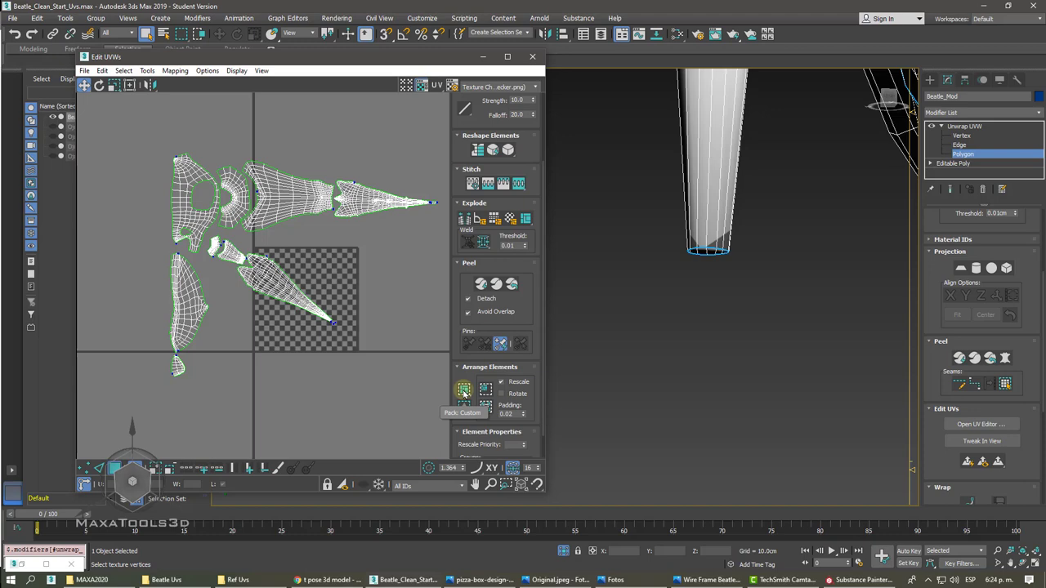
# - Run Pack: Custom on the leg and claw islands and inspect the packed 0-1 tile
pyautogui.click(463, 390)
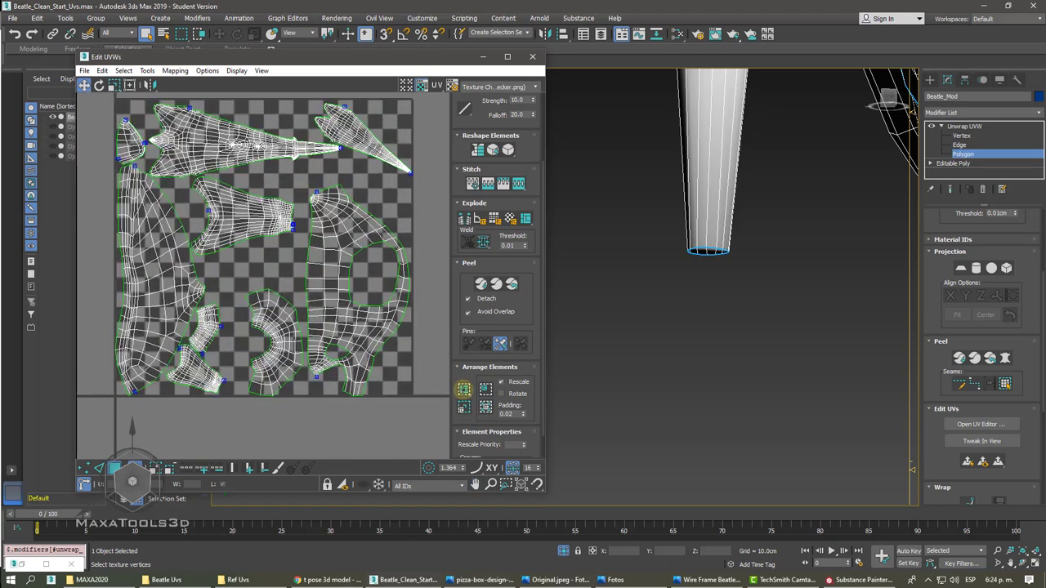
pyautogui.scroll(-4, 254, 259)
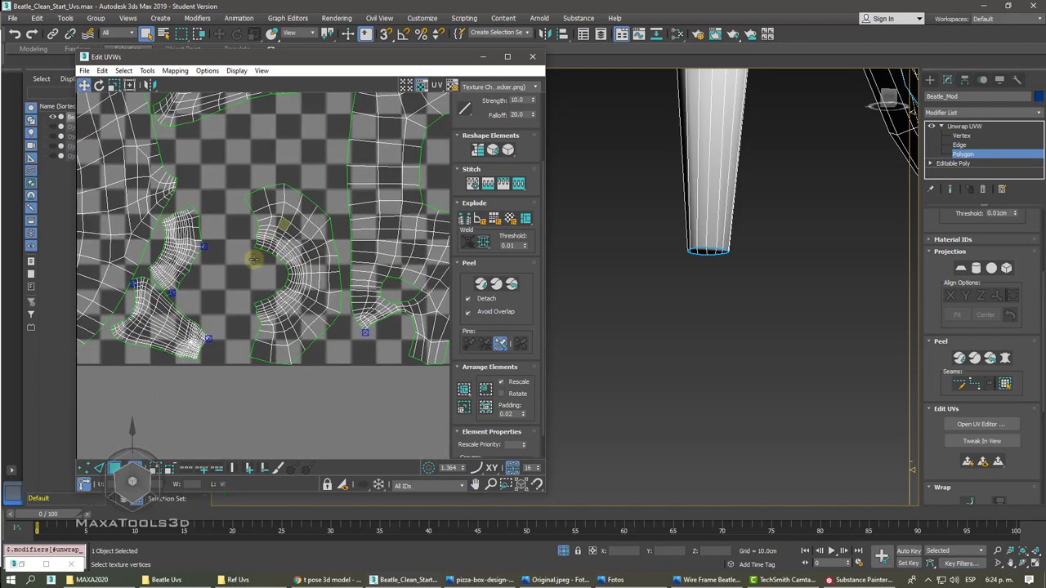
pyautogui.moveTo(254, 258); pyautogui.dragTo(235, 313, button='middle')
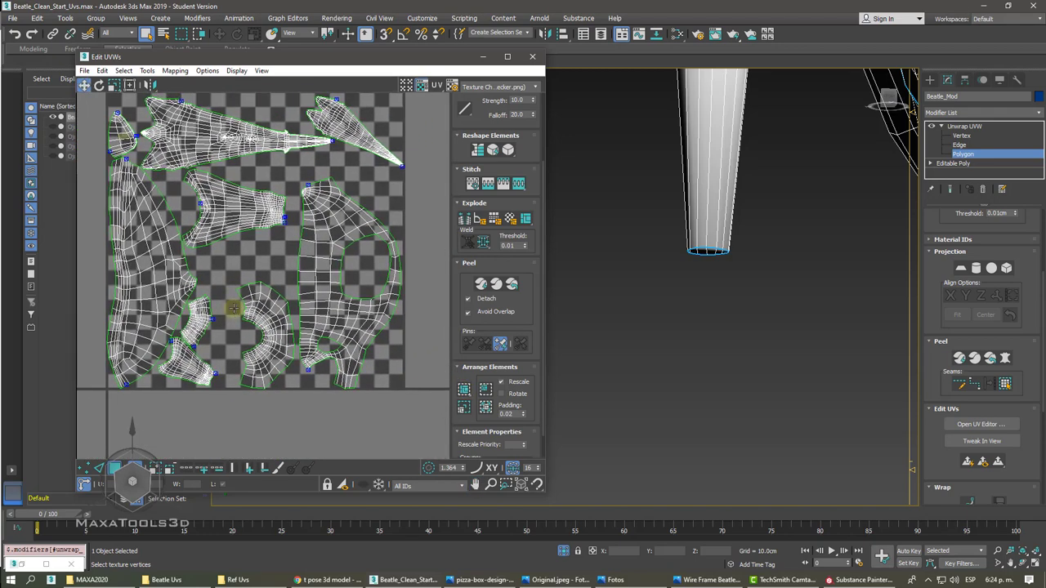
pyautogui.scroll(-2, 234, 313)
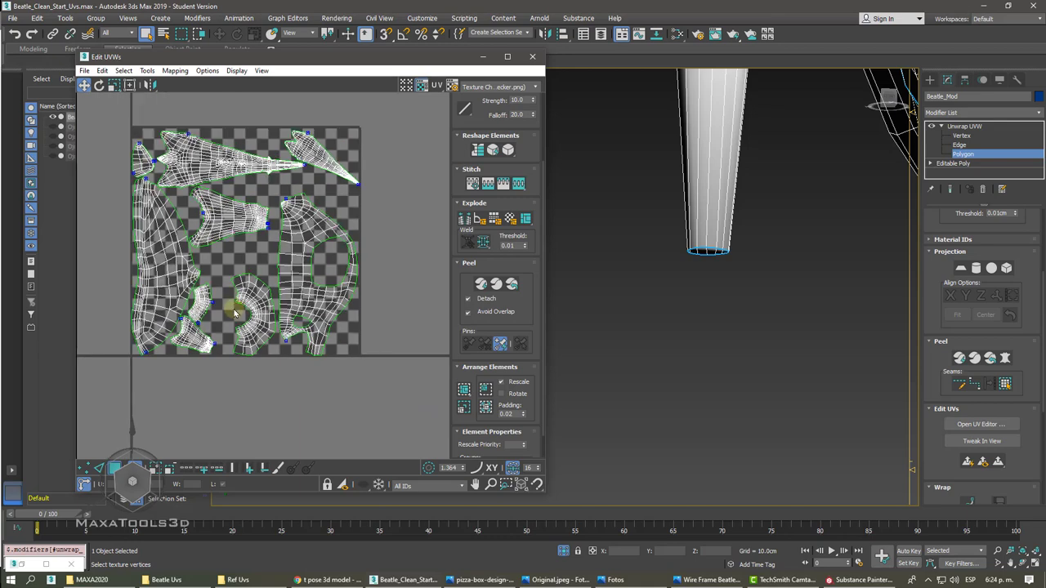
pyautogui.moveTo(235, 308); pyautogui.dragTo(234, 305, button='middle')
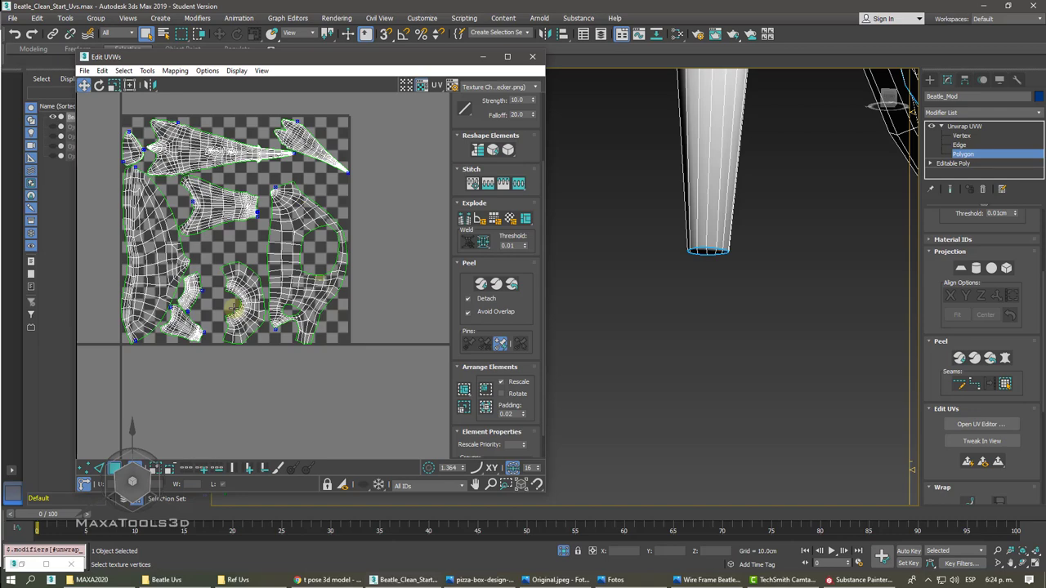
pyautogui.scroll(2, 235, 308)
pyautogui.scroll(2, 234, 304)
pyautogui.scroll(2, 234, 301)
pyautogui.scroll(2, 231, 298)
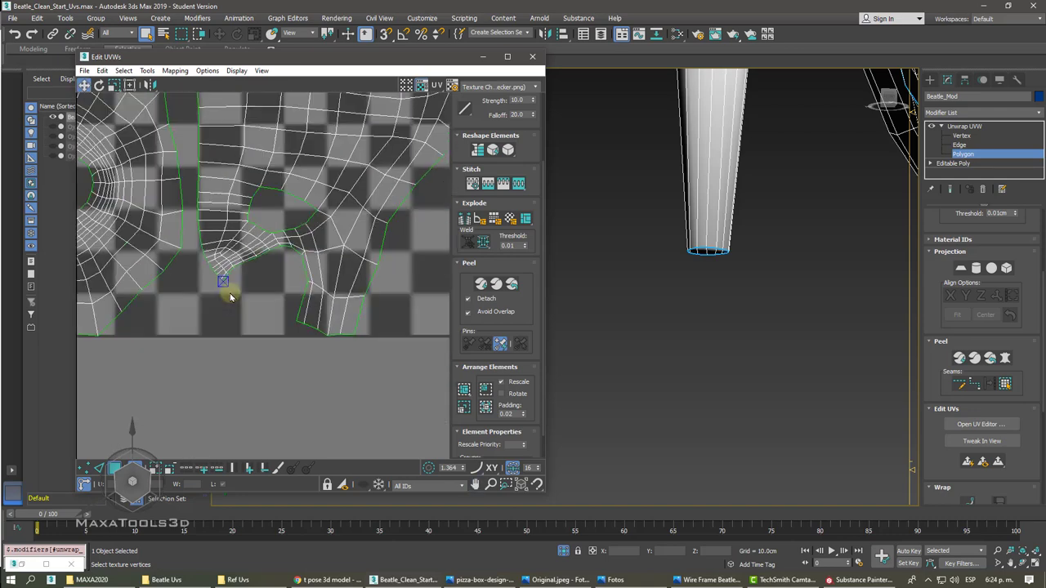
pyautogui.scroll(-4, 230, 298)
pyautogui.scroll(-1, 245, 262)
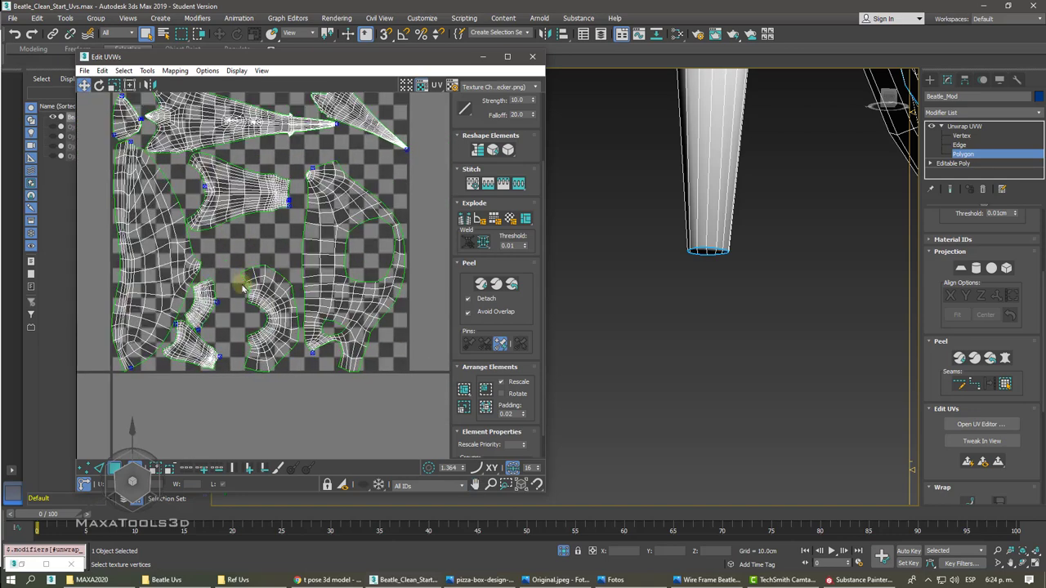
pyautogui.scroll(-1, 241, 287)
pyautogui.scroll(1, 241, 293)
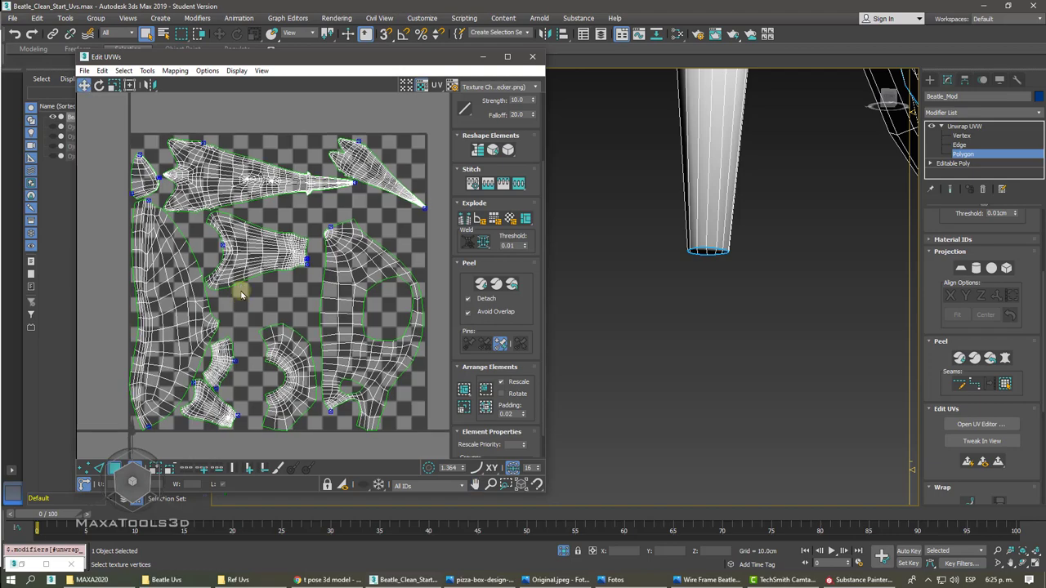
pyautogui.scroll(2, 241, 295)
pyautogui.scroll(2, 241, 294)
pyautogui.scroll(-1, 241, 294)
pyautogui.scroll(-1, 241, 294)
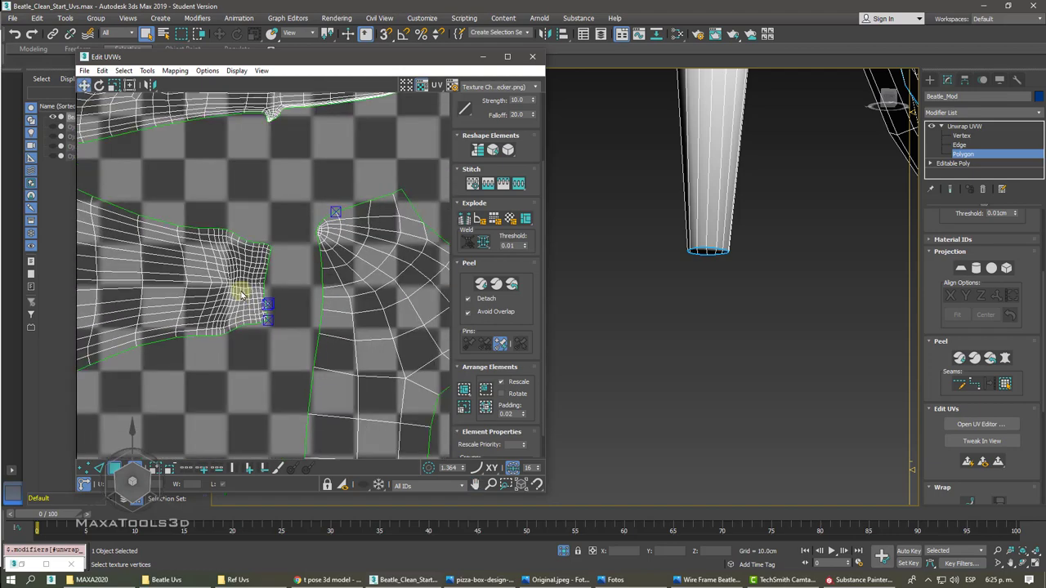
pyautogui.scroll(-1, 241, 295)
pyautogui.scroll(1, 242, 294)
pyautogui.scroll(2, 241, 294)
pyautogui.scroll(3, 241, 295)
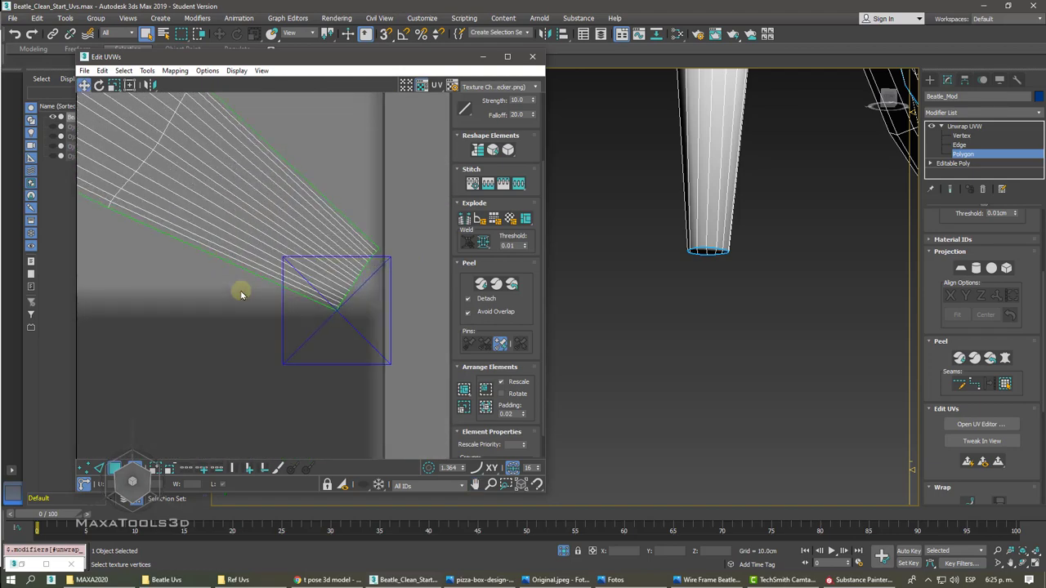
pyautogui.scroll(-3, 241, 295)
pyautogui.scroll(-2, 241, 294)
pyautogui.scroll(4, 241, 294)
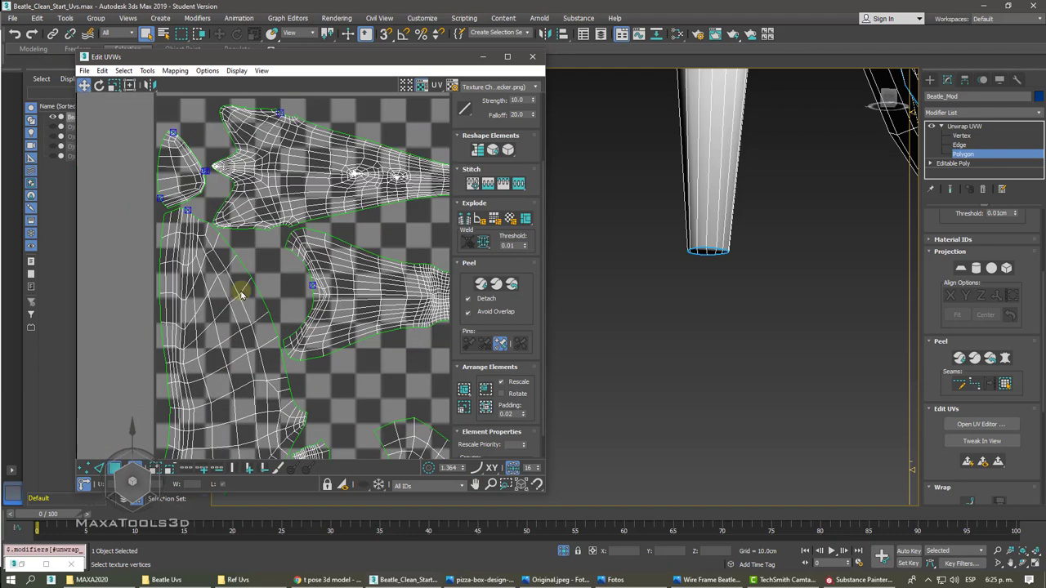
pyautogui.scroll(1, 237, 286)
pyautogui.scroll(-3, 140, 187)
pyautogui.scroll(-3, 117, 168)
# - Select all the UV shells and bring the tile's left edge into view
pyautogui.moveTo(117, 167); pyautogui.dragTo(340, 372)
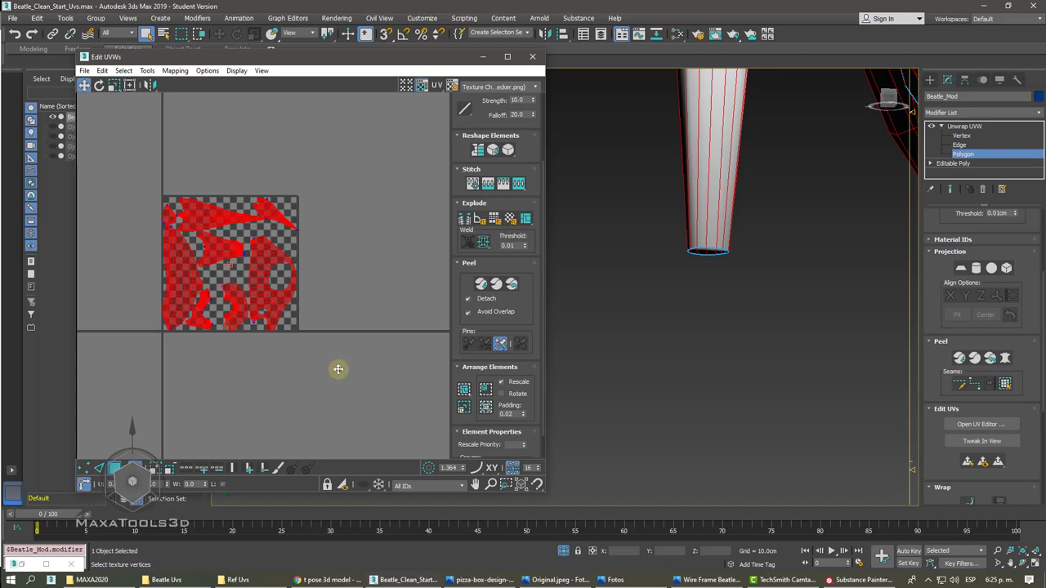
pyautogui.scroll(-2, 338, 371)
pyautogui.scroll(2, 327, 348)
pyautogui.scroll(3, 303, 319)
pyautogui.moveTo(294, 303); pyautogui.dragTo(343, 297, button='middle')
pyautogui.scroll(-2, 343, 296)
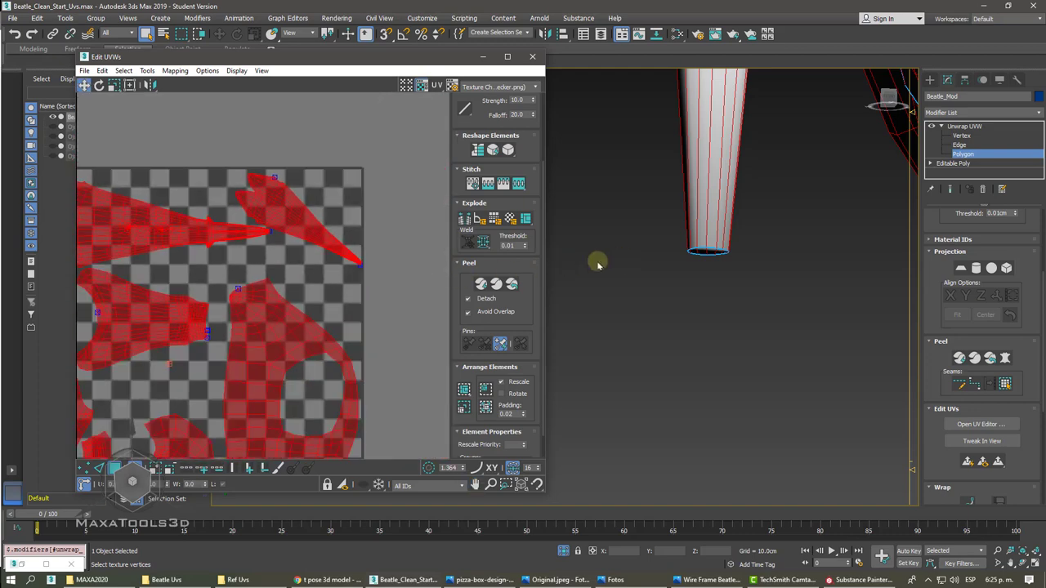
pyautogui.click(650, 252)
pyautogui.moveTo(662, 233); pyautogui.dragTo(798, 292)
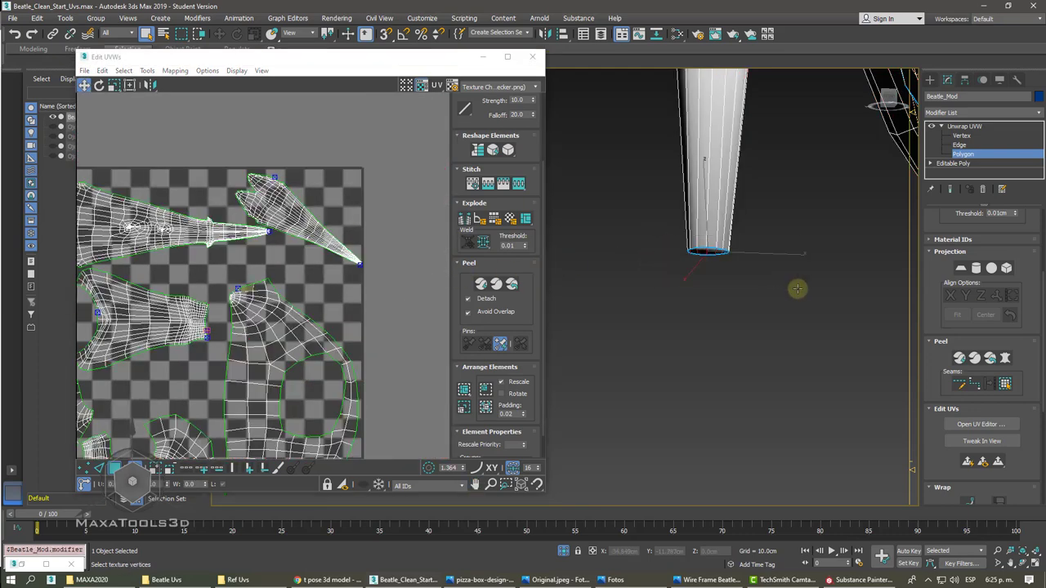
pyautogui.scroll(2, 796, 288)
pyautogui.scroll(5, 796, 289)
pyautogui.scroll(5, 798, 290)
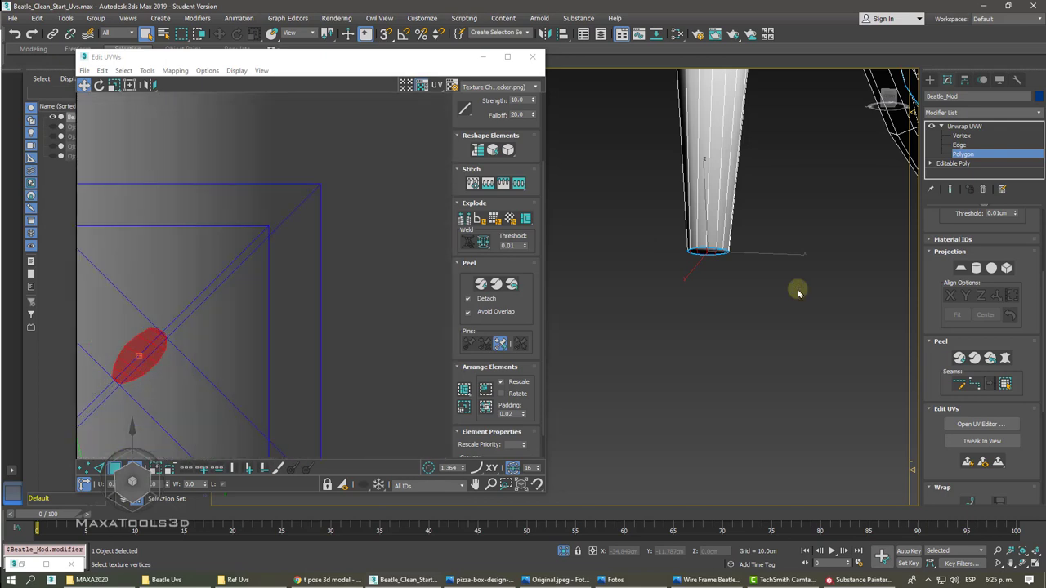
pyautogui.scroll(-3, 796, 287)
pyautogui.scroll(-3, 797, 288)
pyautogui.scroll(-3, 796, 288)
pyautogui.scroll(-3, 777, 294)
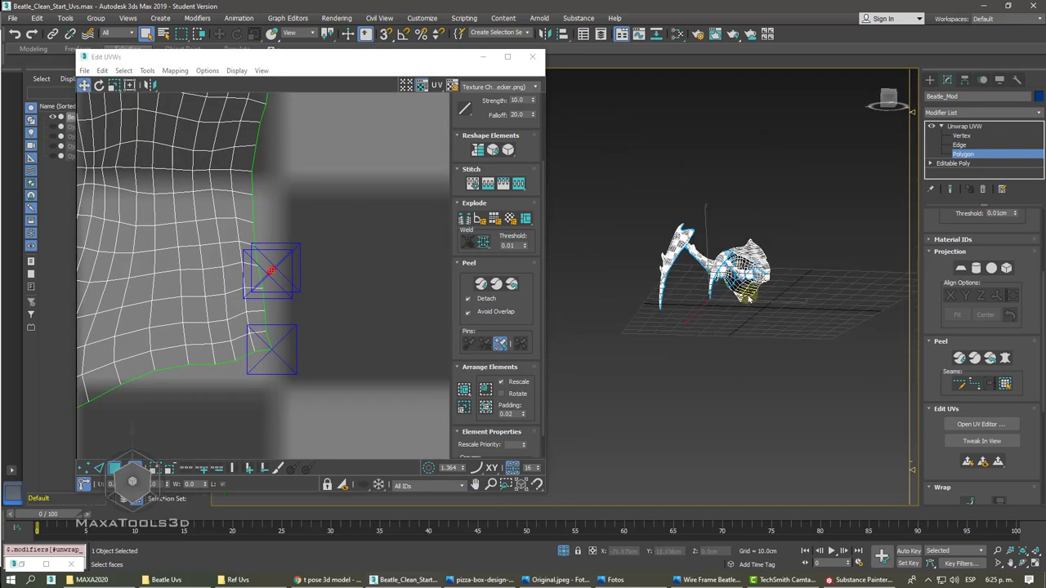
pyautogui.scroll(3, 748, 299)
pyautogui.moveTo(695, 298); pyautogui.dragTo(742, 325)
pyautogui.scroll(1, 744, 330)
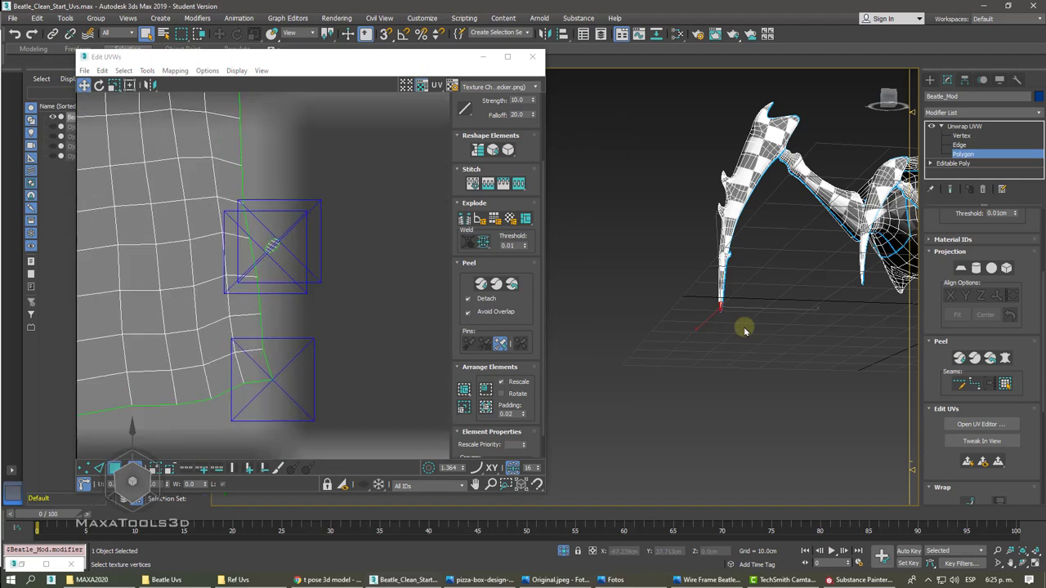
pyautogui.scroll(-2, 743, 328)
pyautogui.scroll(-2, 742, 323)
pyautogui.scroll(-1, 735, 311)
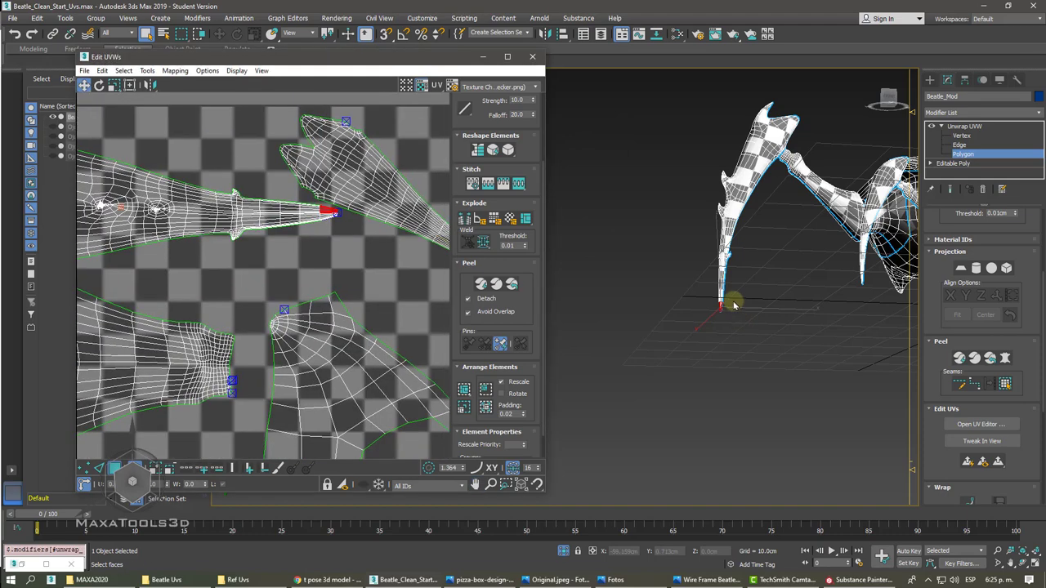
pyautogui.scroll(2, 730, 301)
pyautogui.scroll(3, 725, 299)
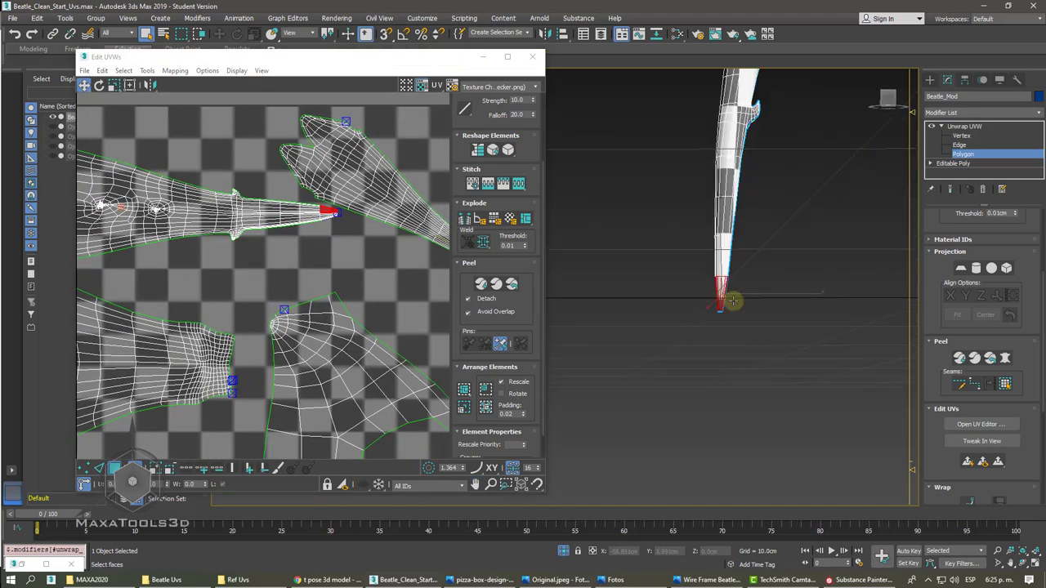
pyautogui.scroll(2, 719, 300)
pyautogui.scroll(-3, 759, 344)
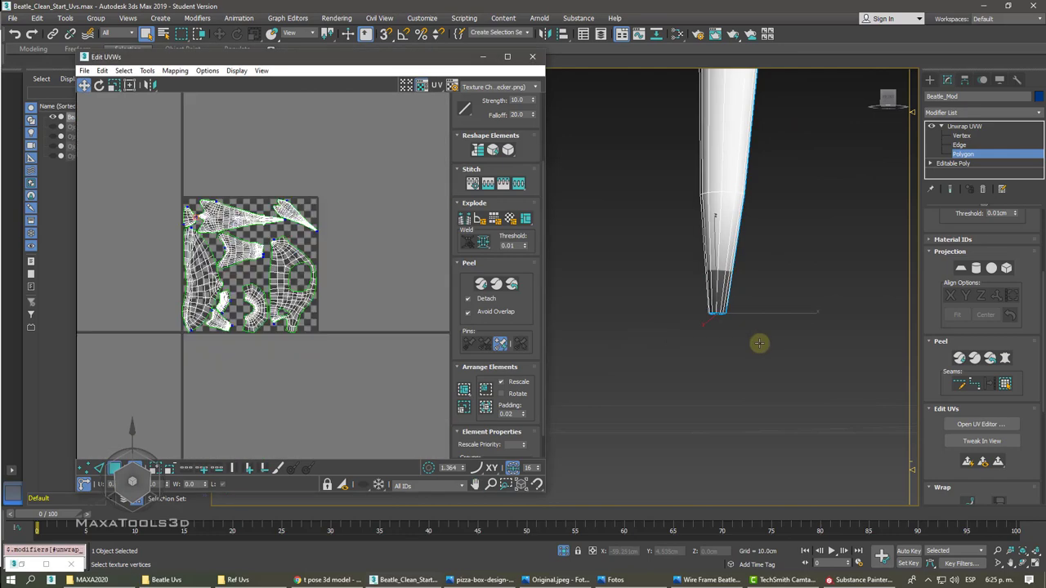
pyautogui.scroll(3, 759, 344)
pyautogui.scroll(4, 759, 344)
pyautogui.scroll(2, 563, 317)
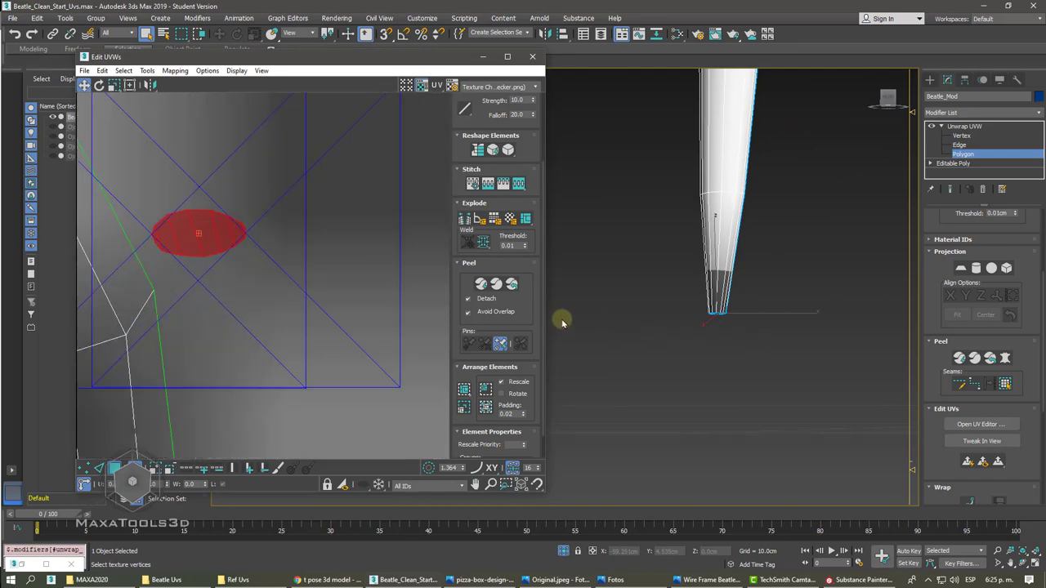
pyautogui.scroll(-2, 563, 318)
pyautogui.scroll(-4, 232, 278)
pyautogui.scroll(1, 231, 278)
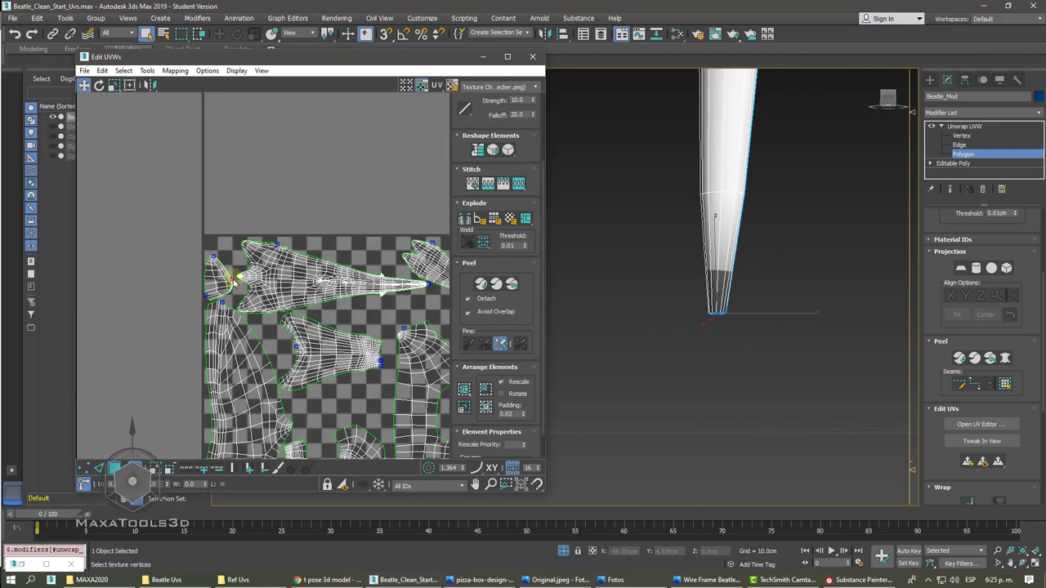
pyautogui.scroll(1, 232, 278)
pyautogui.scroll(1, 231, 278)
pyautogui.scroll(2, 232, 278)
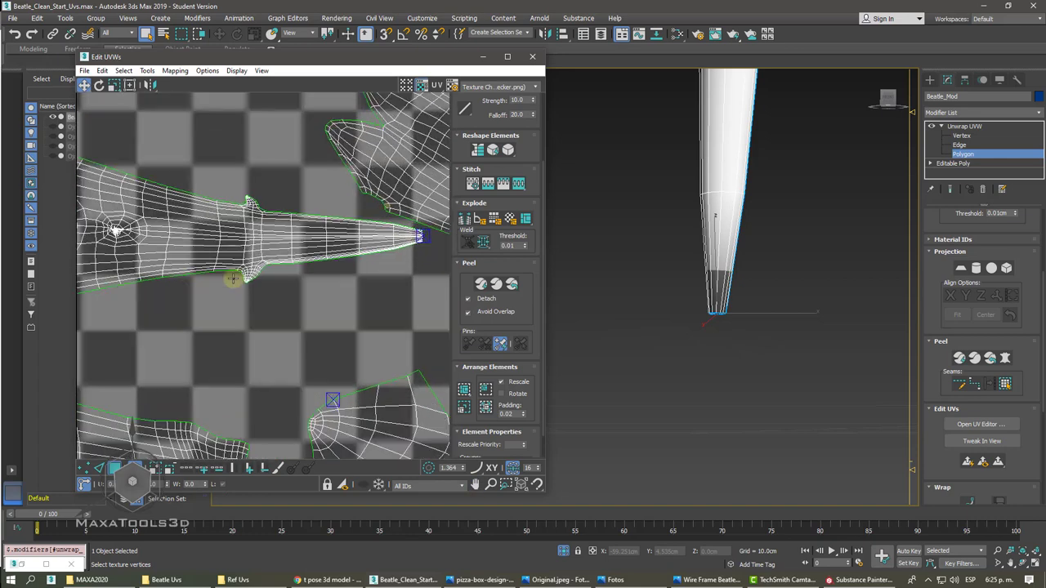
pyautogui.scroll(2, 232, 278)
pyautogui.scroll(2, 232, 278)
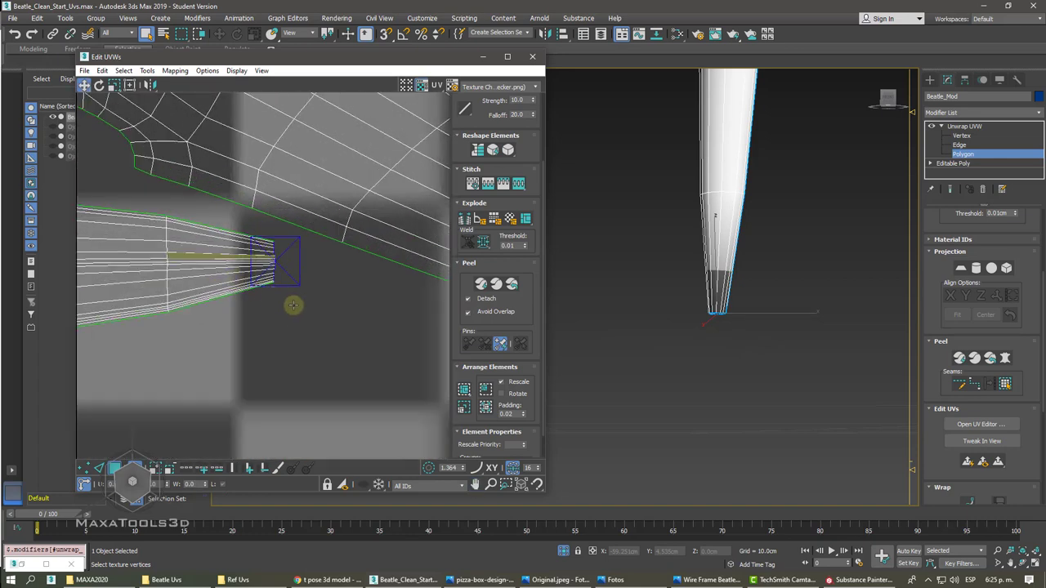
pyautogui.scroll(-5, 303, 310)
pyautogui.scroll(1, 305, 312)
pyautogui.scroll(1, 304, 311)
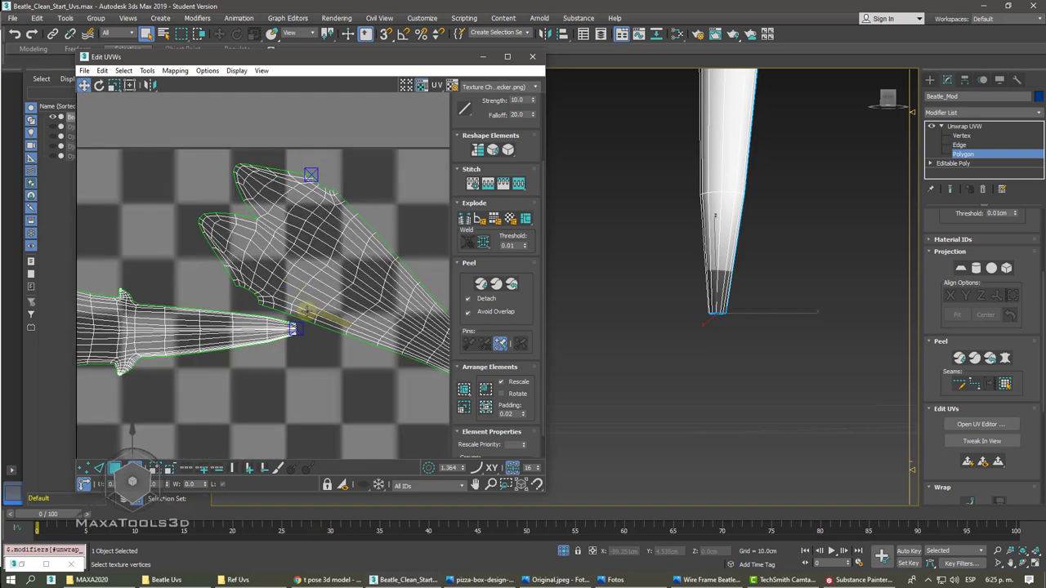
pyautogui.scroll(2, 304, 311)
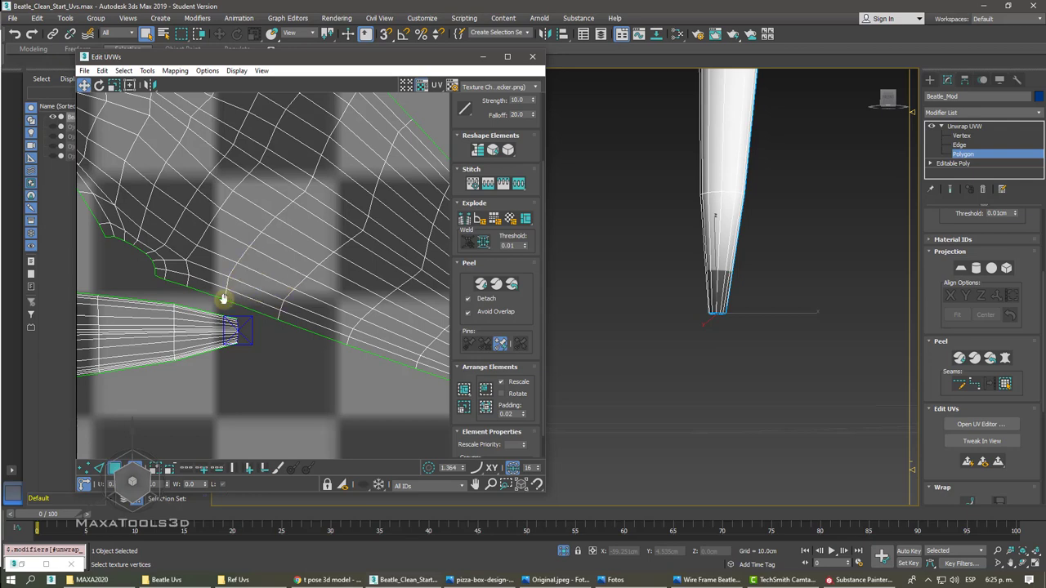
pyautogui.scroll(-5, 223, 299)
pyautogui.scroll(-3, 223, 297)
pyautogui.scroll(-2, 225, 295)
pyautogui.scroll(-2, 278, 282)
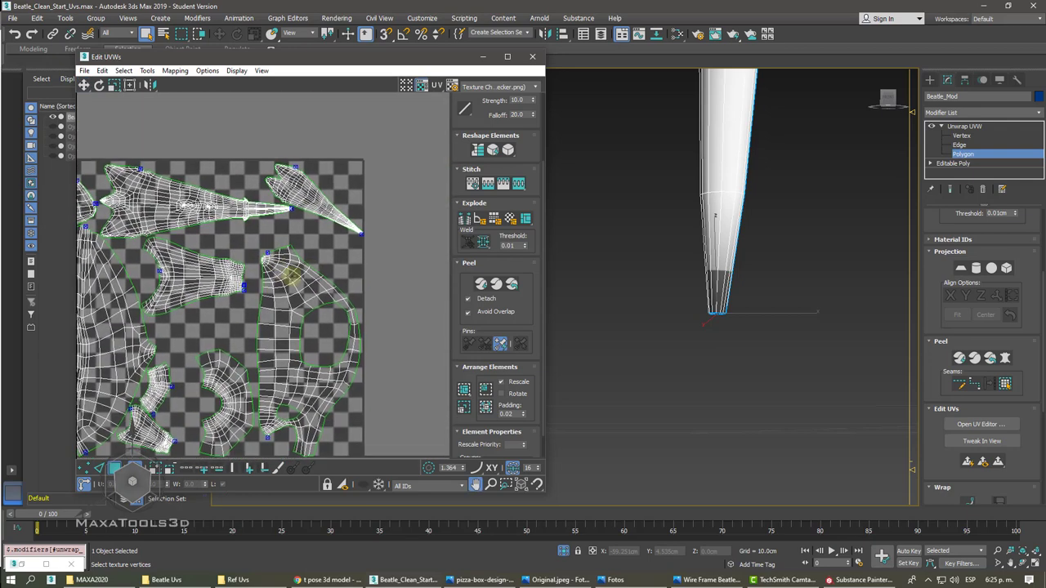
pyautogui.moveTo(290, 278); pyautogui.dragTo(344, 262, button='middle')
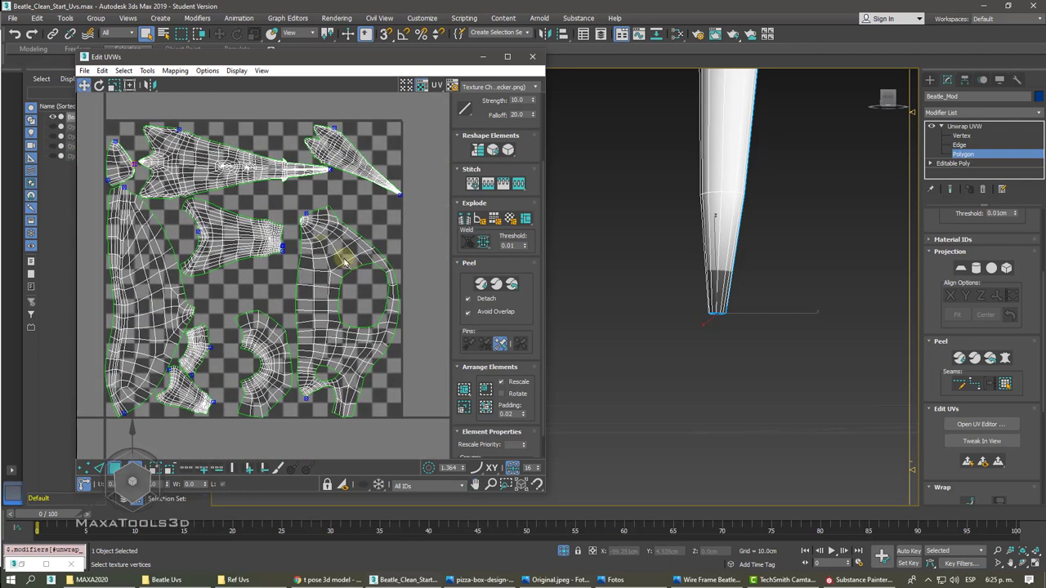
pyautogui.click(147, 71)
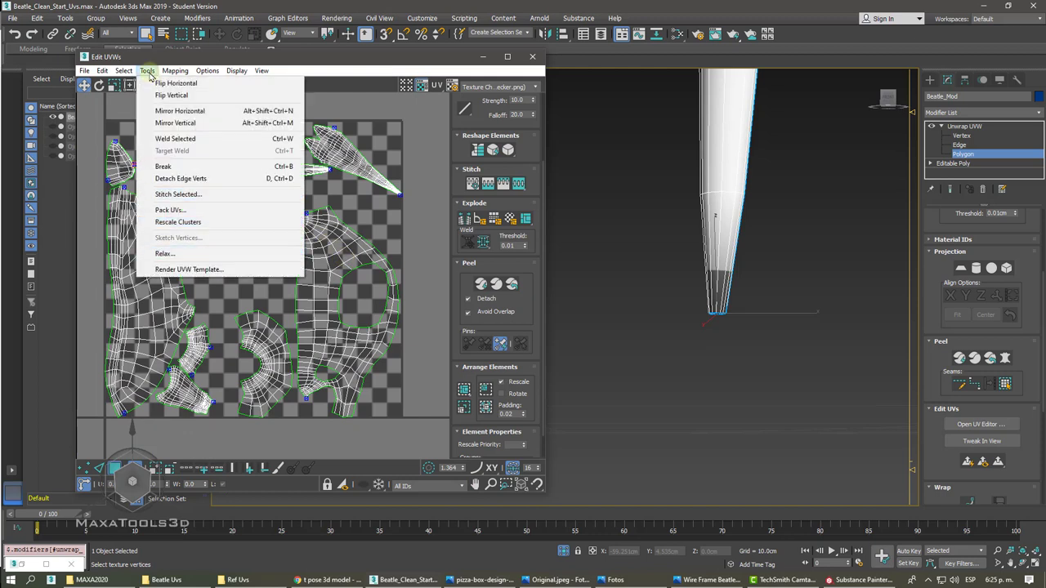
# - Open the Render UVW Template settings, move them off the UV layout, and launch Photoshop
pyautogui.click(208, 275)
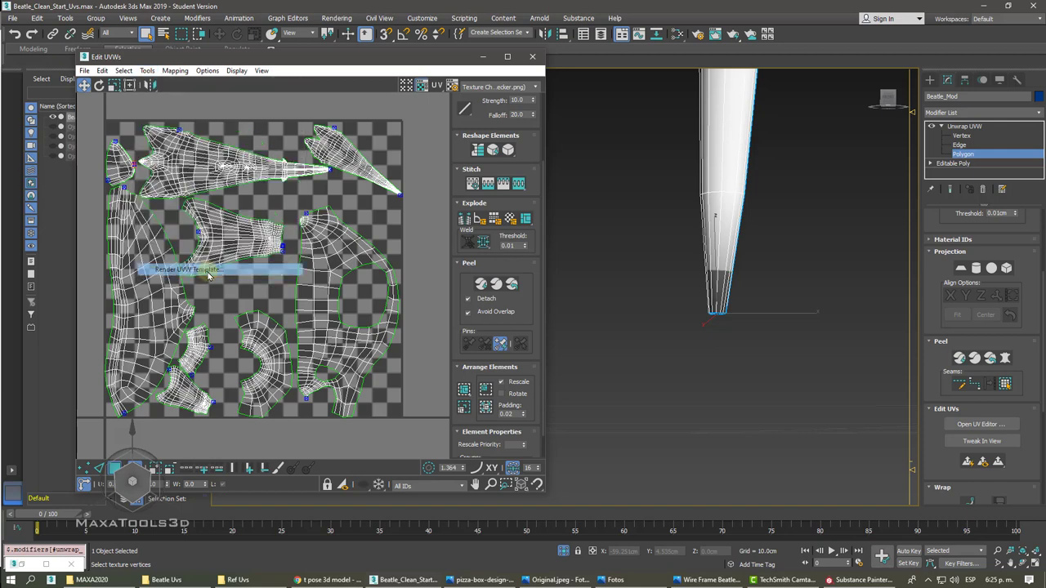
pyautogui.moveTo(99, 85); pyautogui.dragTo(472, 90)
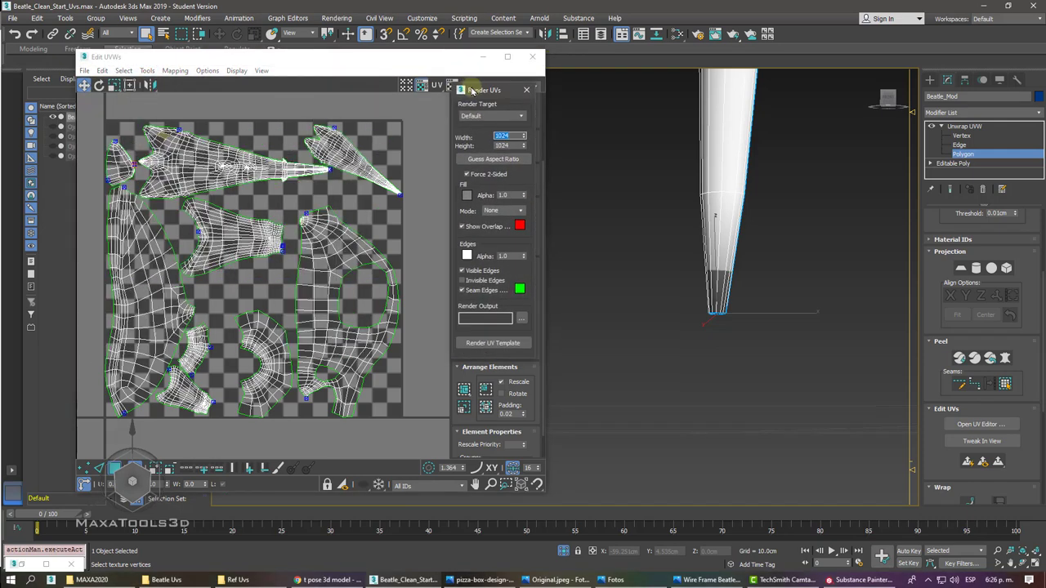
pyautogui.click(13, 579)
pyautogui.click(332, 349)
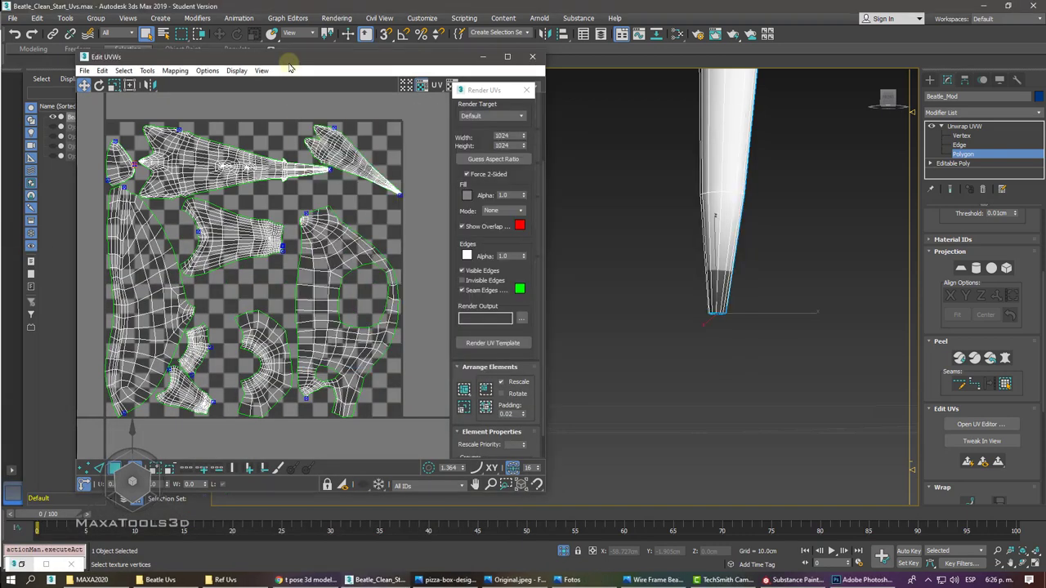
# - Set the UV template width to 1500
pyautogui.moveTo(491, 96); pyautogui.dragTo(585, 100)
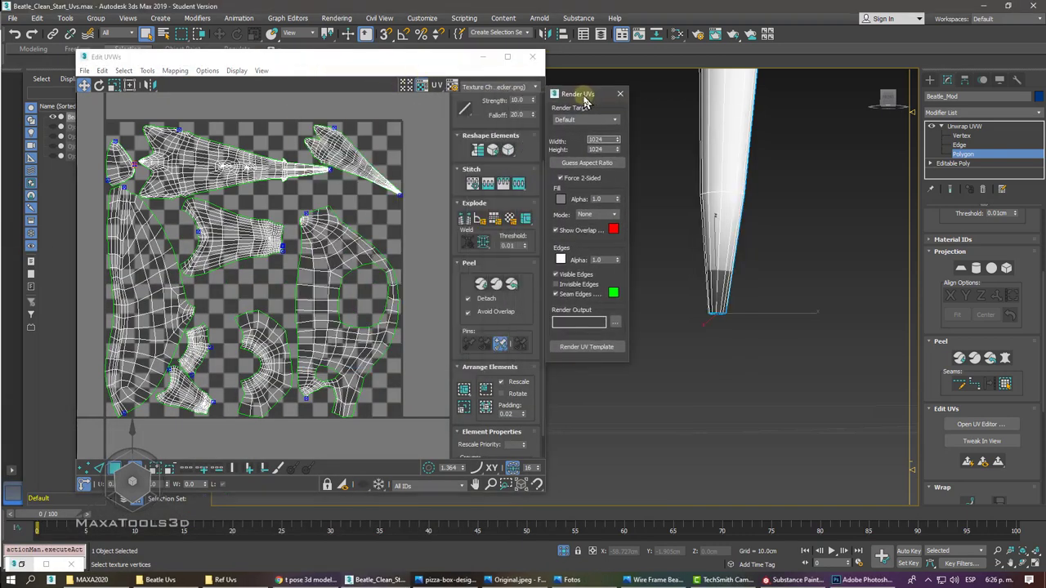
pyautogui.doubleClick(601, 140)
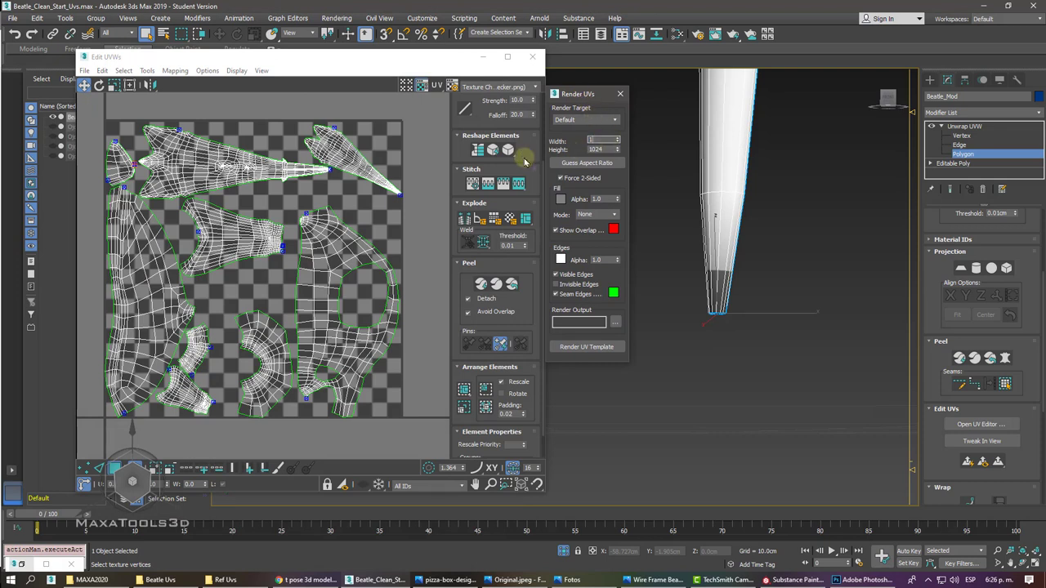
pyautogui.write('500')
pyautogui.press('Tab')
pyautogui.write('1')
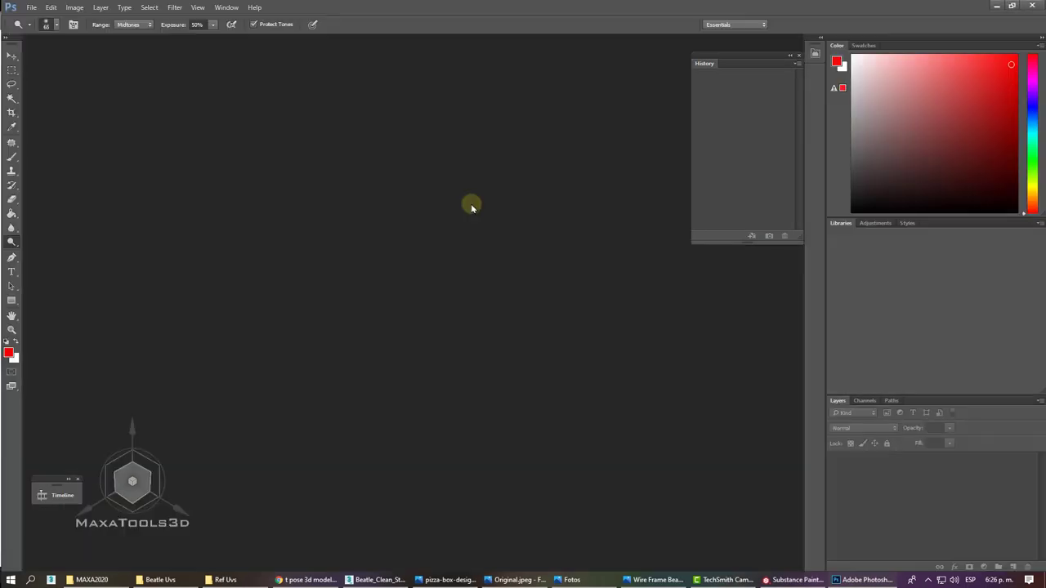
# - Render the UV template from 3ds Max, then dismiss Photoshop's welcome screen and minimize Photoshop
pyautogui.click(375, 580)
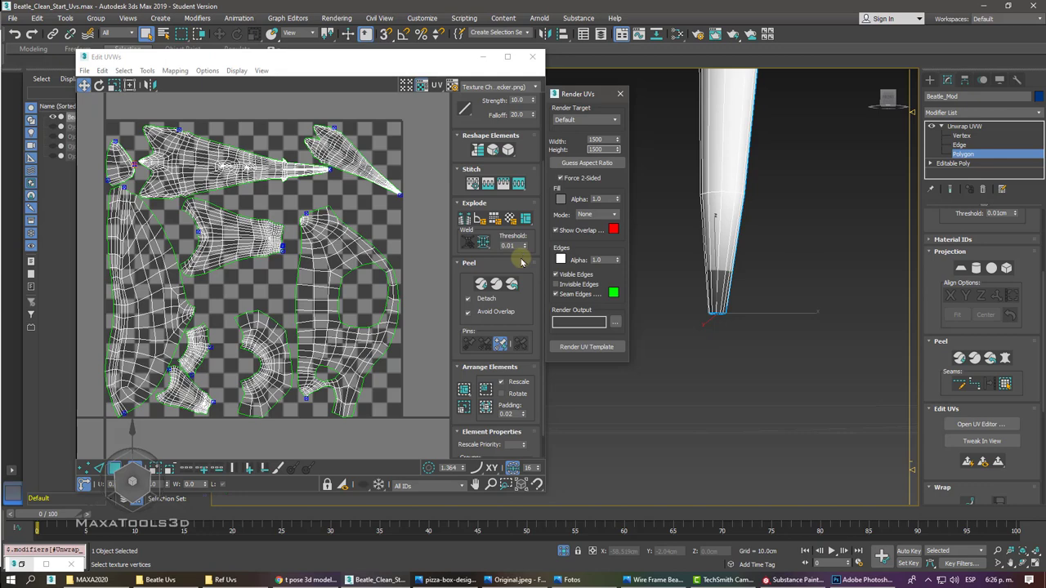
pyautogui.click(586, 346)
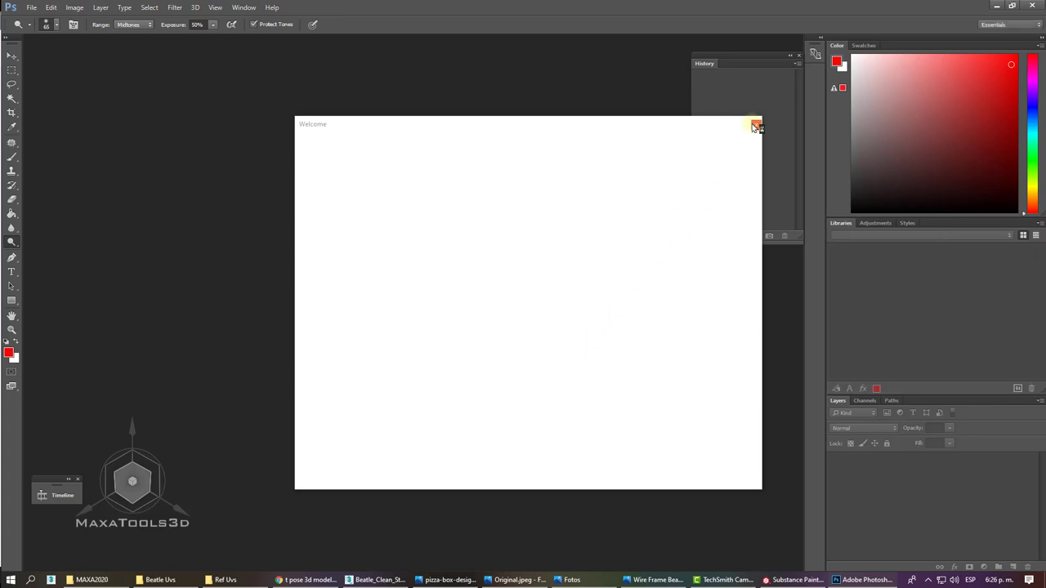
pyautogui.click(755, 125)
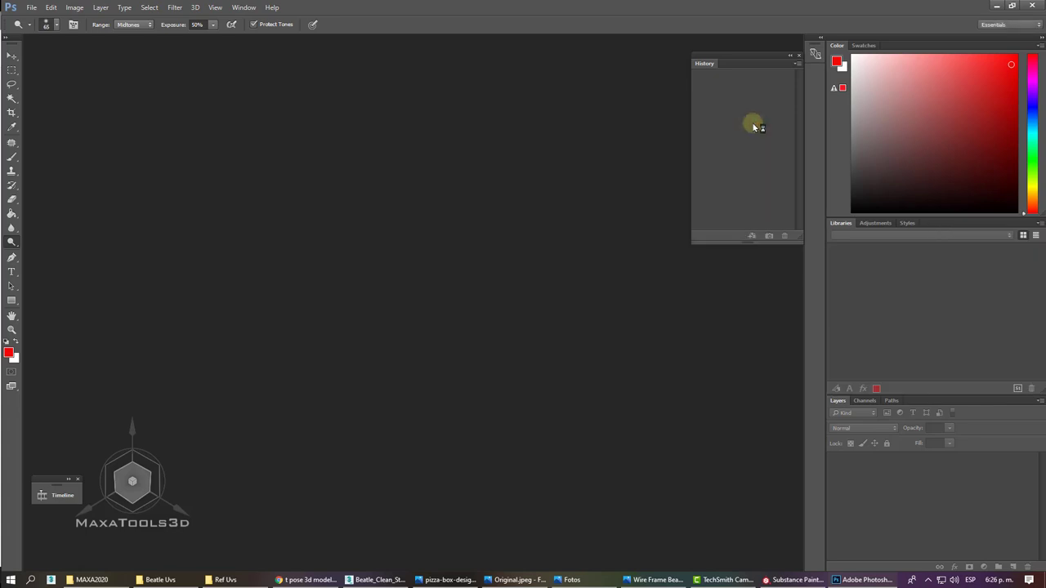
pyautogui.click(998, 6)
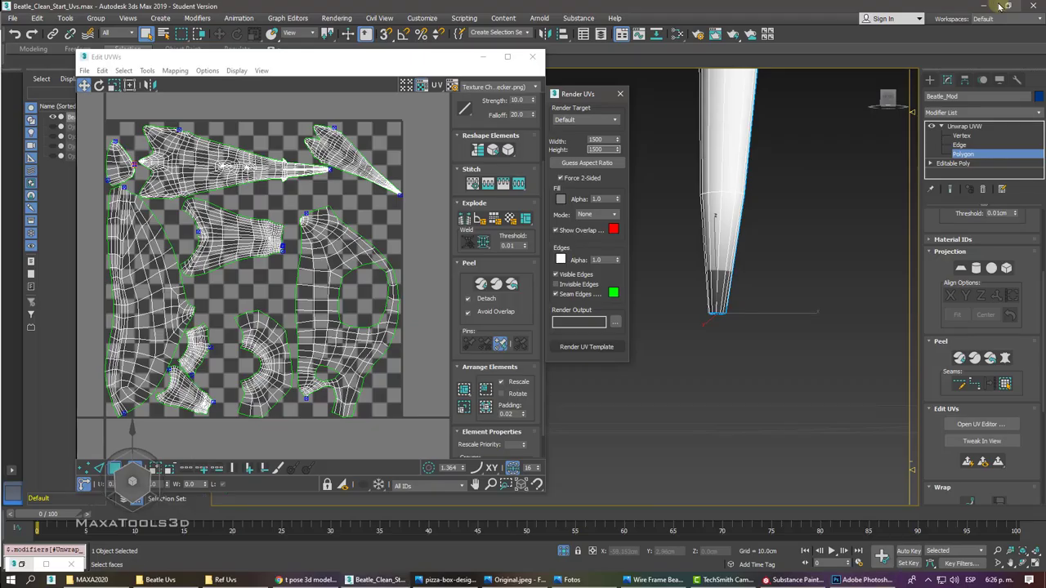
# - Render a first UV template preview, view it, and close it
pyautogui.click(585, 347)
pyautogui.moveTo(807, 89); pyautogui.dragTo(309, 66)
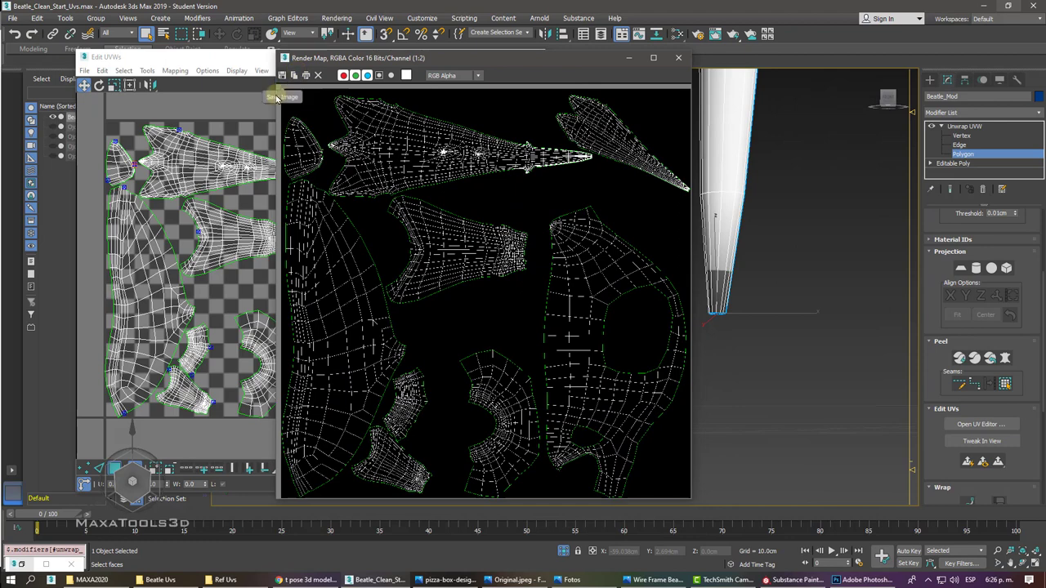
pyautogui.click(678, 59)
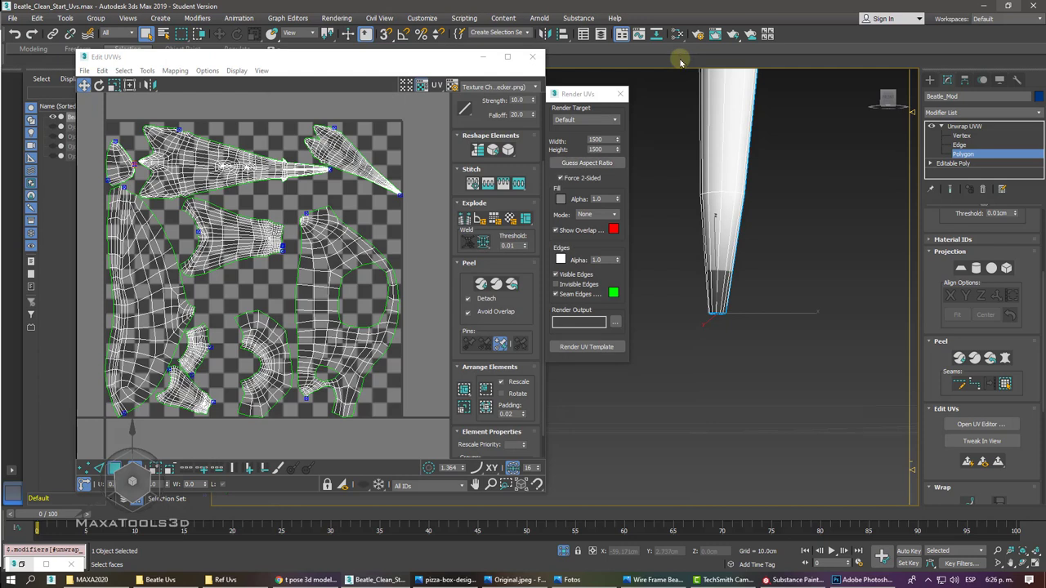
# - Switch the template fill mode to Solid, re-render, and inspect the red overlap spots
pyautogui.click(611, 214)
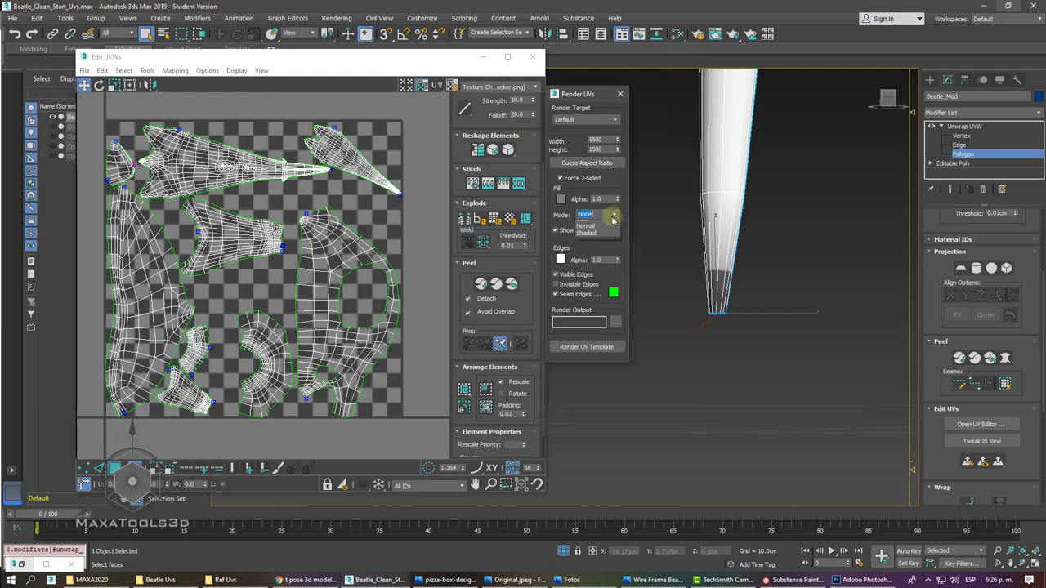
pyautogui.click(600, 232)
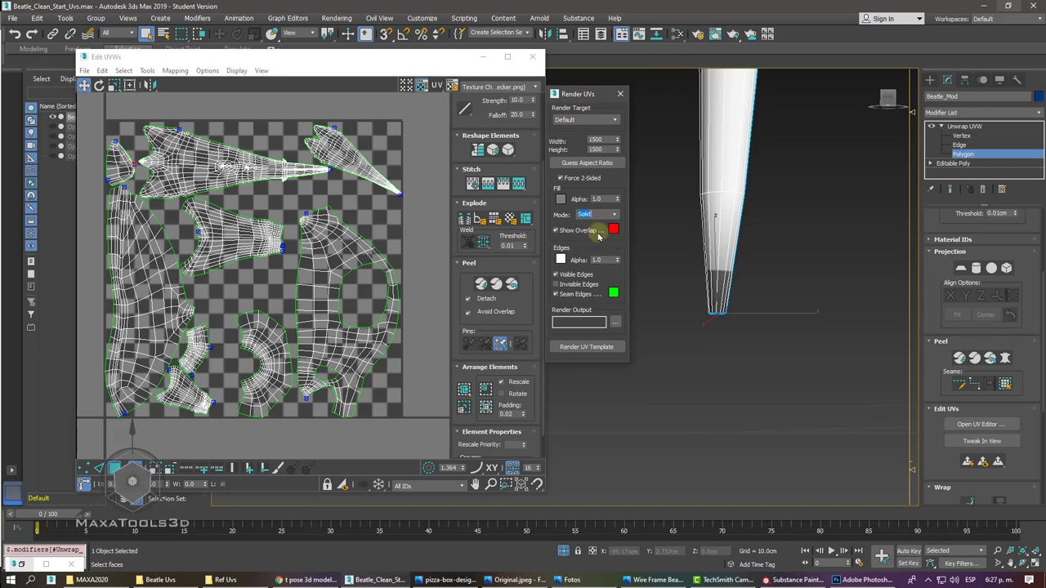
pyautogui.click(587, 346)
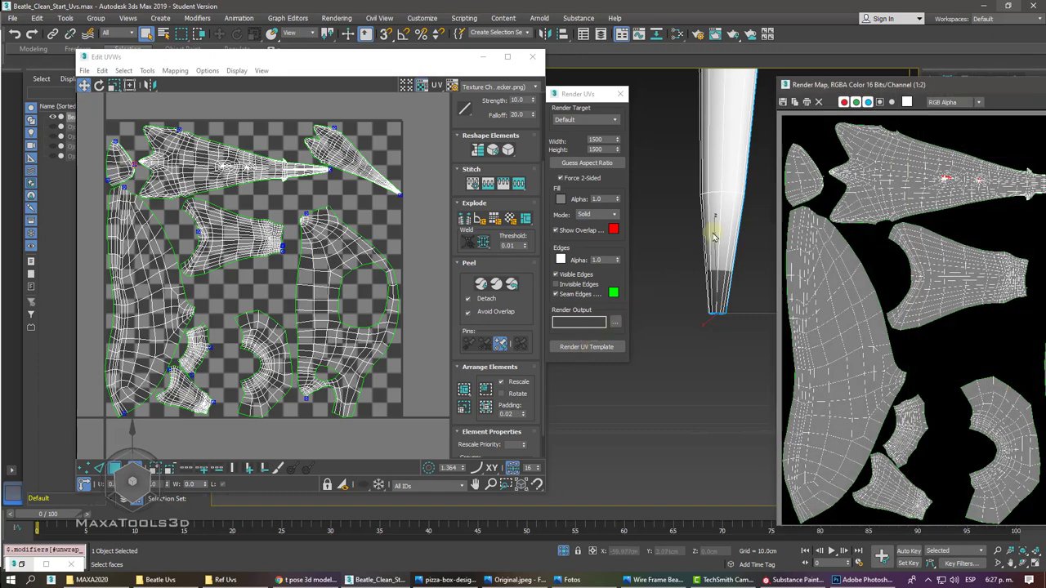
pyautogui.moveTo(888, 86); pyautogui.dragTo(517, 79)
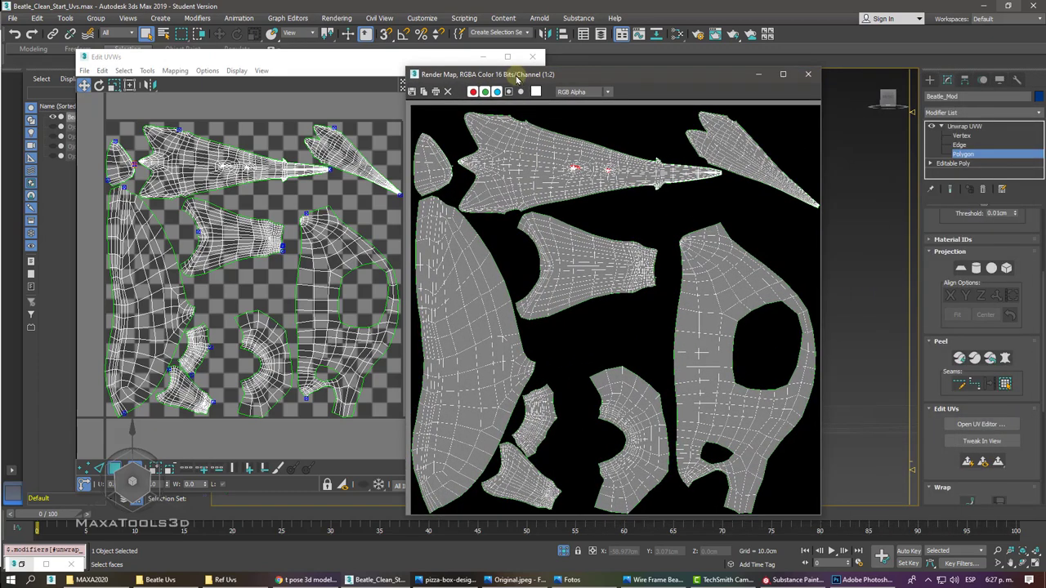
pyautogui.scroll(5, 576, 167)
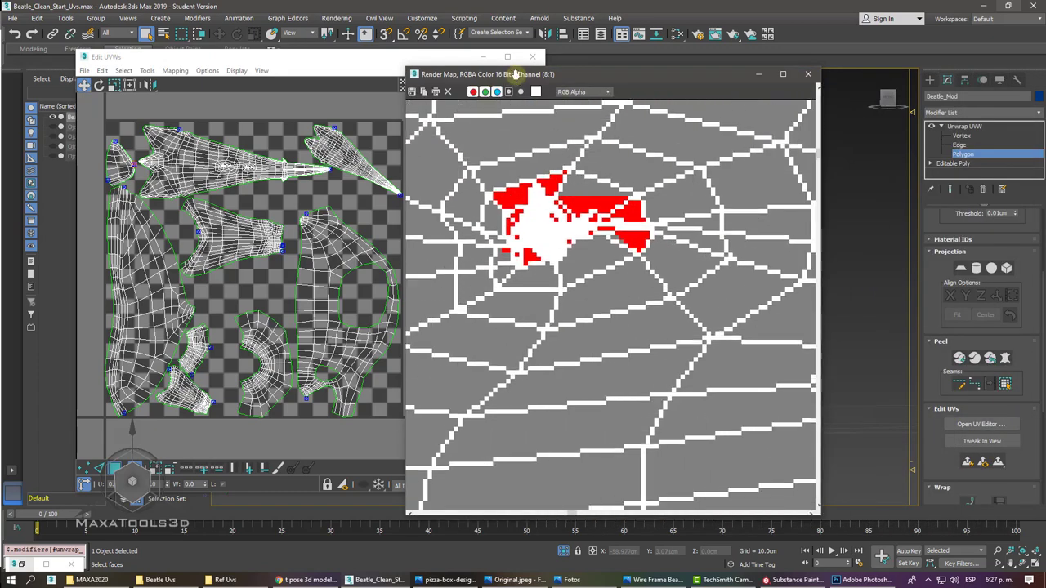
pyautogui.scroll(-3, 576, 167)
pyautogui.scroll(-2, 515, 75)
pyautogui.scroll(3, 515, 76)
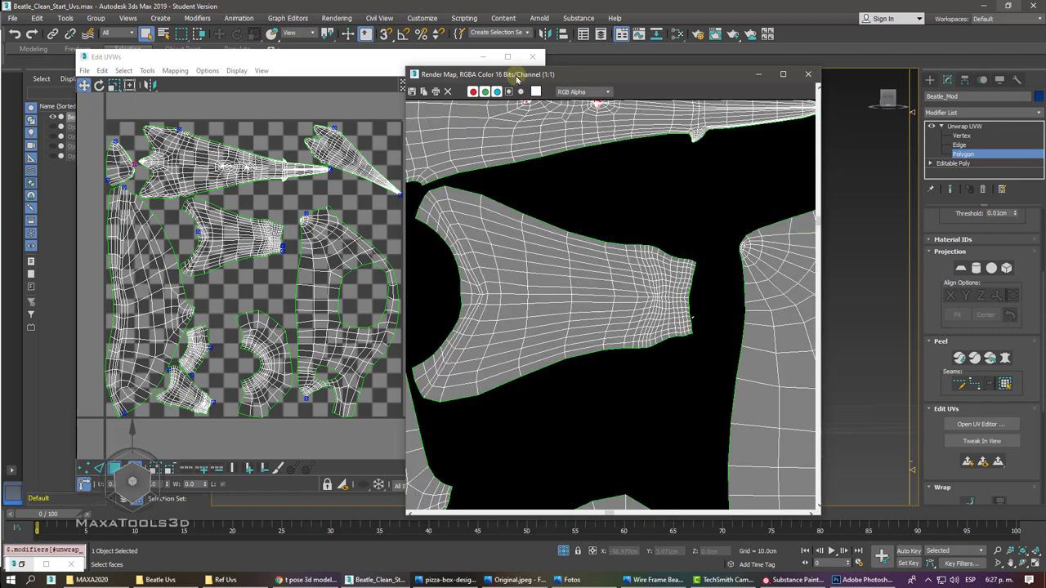
pyautogui.scroll(1, 515, 75)
pyautogui.scroll(1, 517, 78)
pyautogui.scroll(2, 517, 78)
pyautogui.scroll(-4, 517, 79)
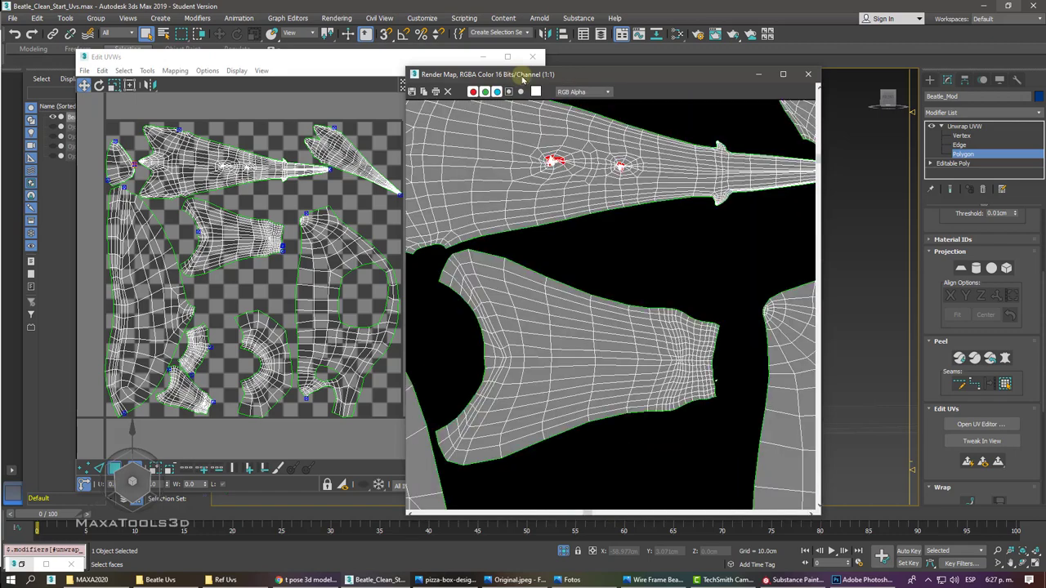
pyautogui.click(806, 76)
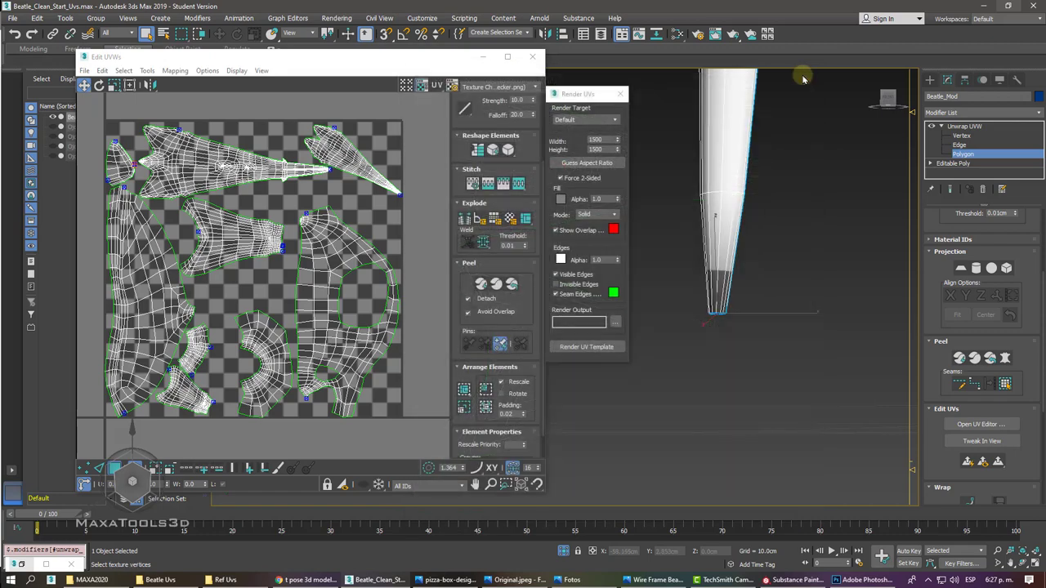
# - Select the faces around the claw spike's pole in the leg shell
pyautogui.click(219, 166)
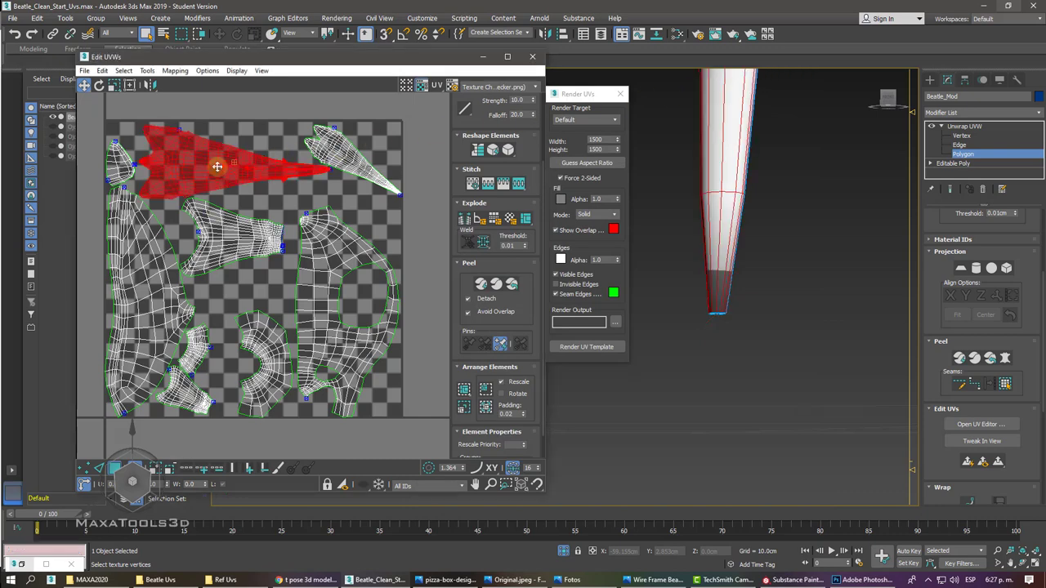
pyautogui.scroll(2, 217, 168)
pyautogui.scroll(5, 237, 173)
pyautogui.scroll(5, 246, 176)
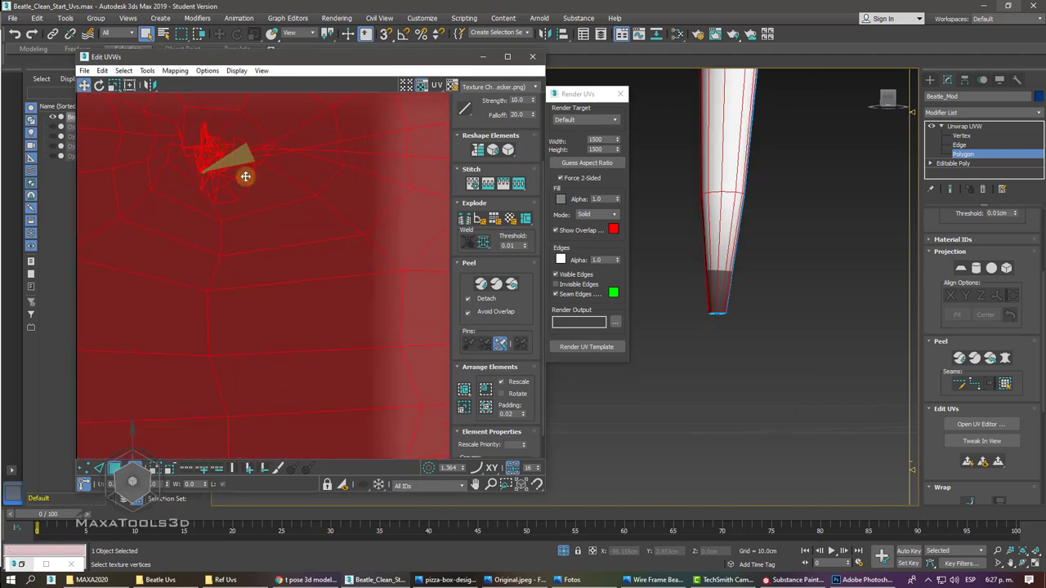
pyautogui.scroll(-3, 245, 176)
pyautogui.scroll(-2, 245, 177)
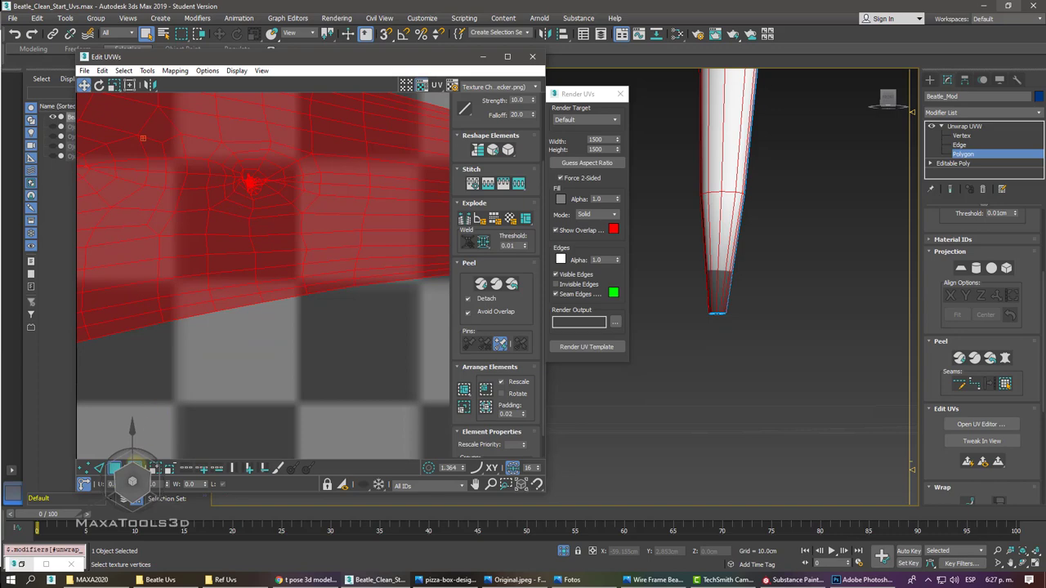
pyautogui.click(273, 406)
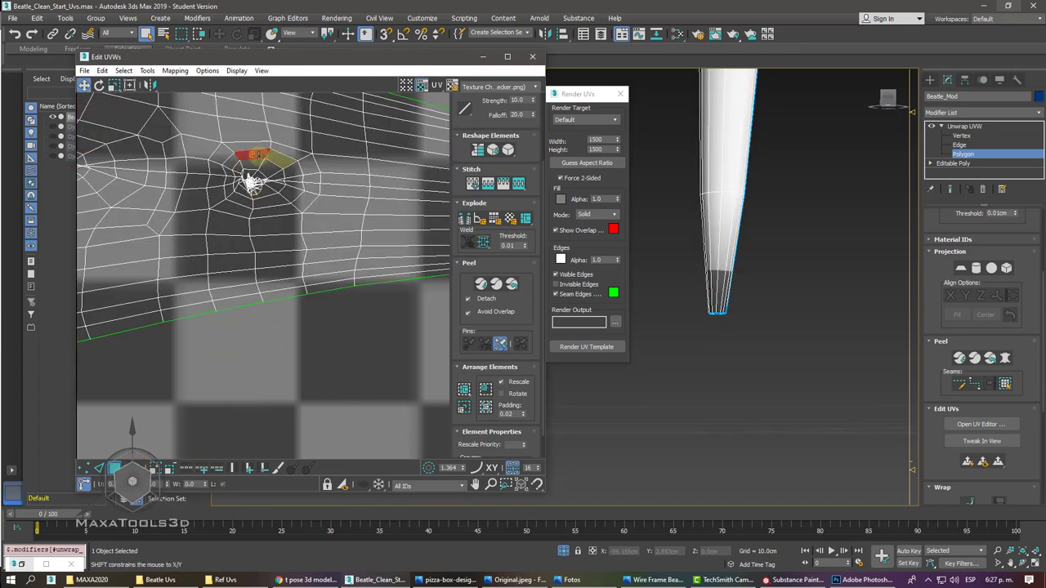
pyautogui.click(255, 156)
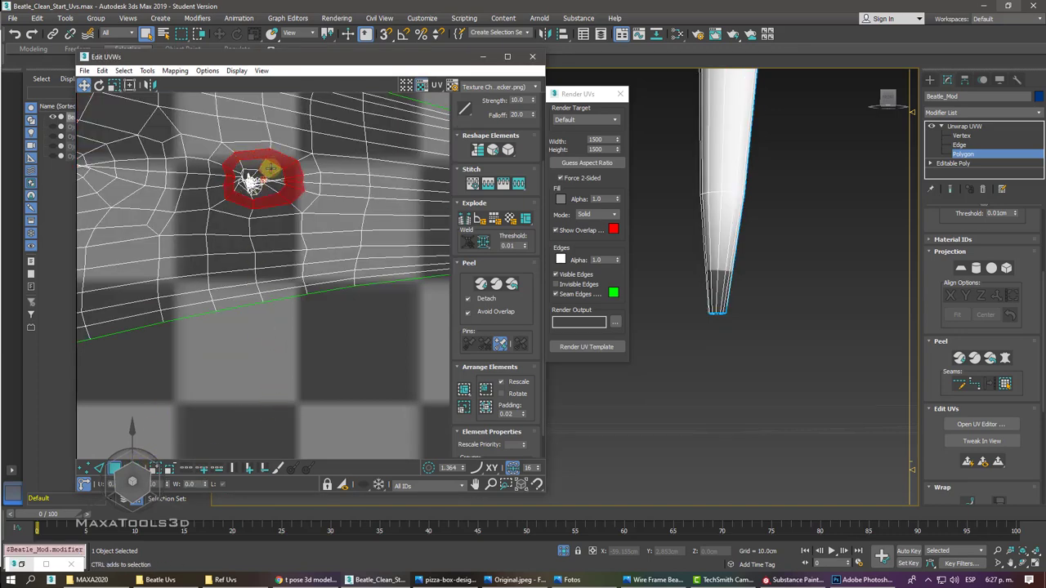
pyautogui.scroll(3, 311, 346)
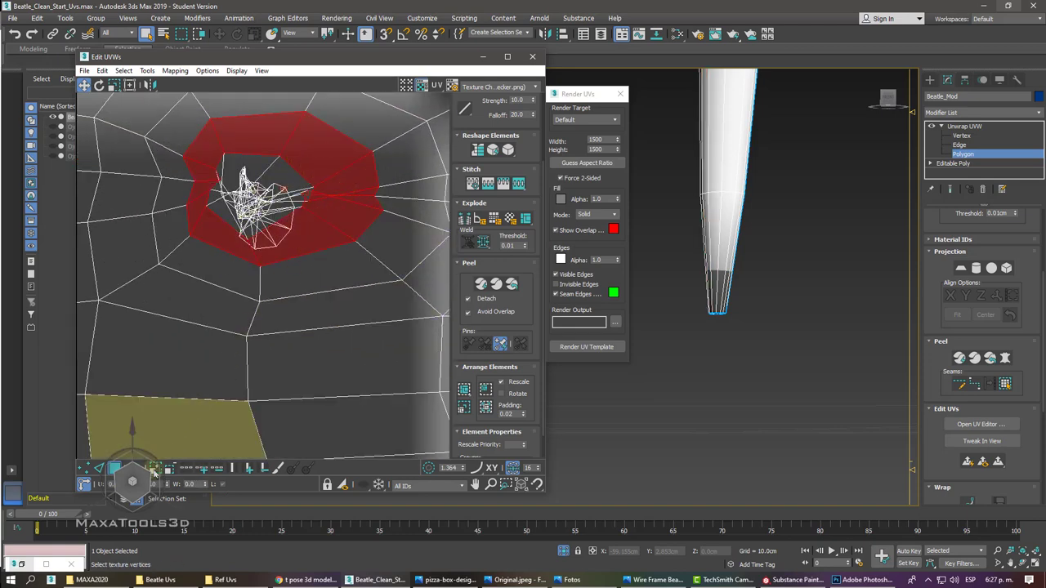
# - Grow the pole face selection by several rings, then undo back to a smaller patch
pyautogui.click(153, 468)
pyautogui.click(154, 467)
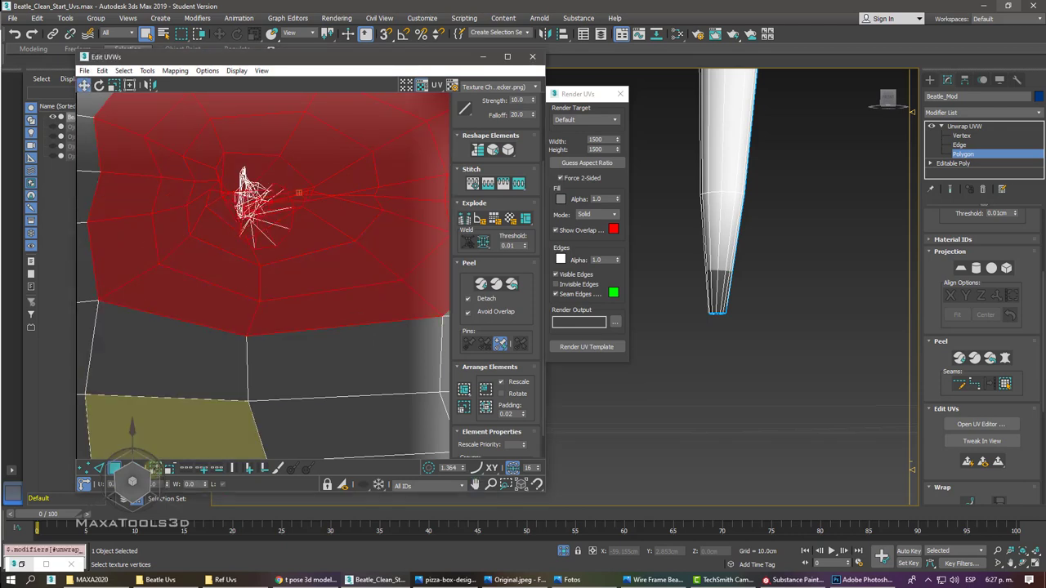
pyautogui.click(154, 467)
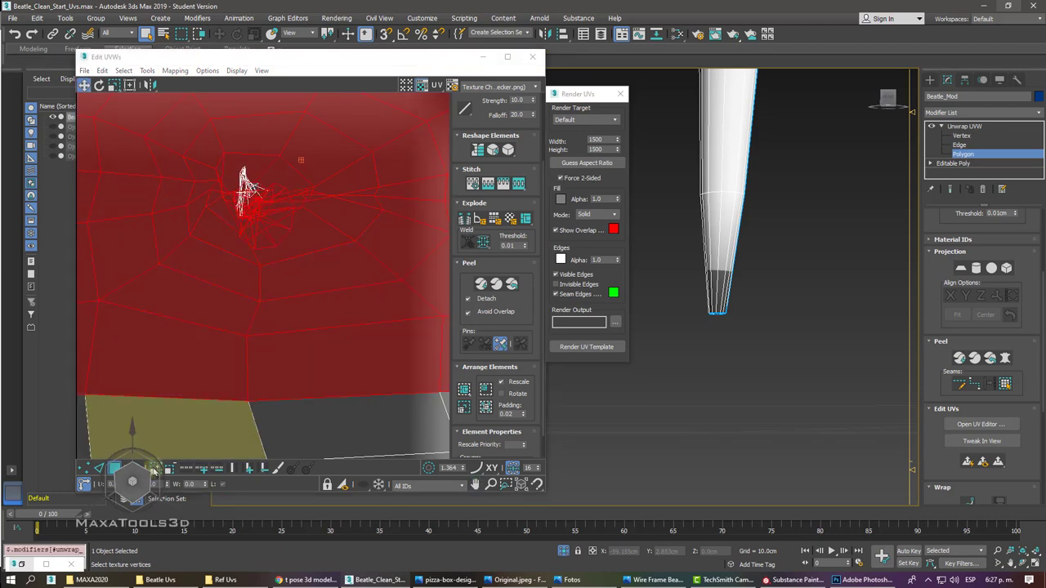
pyautogui.click(154, 468)
pyautogui.click(153, 468)
pyautogui.scroll(-3, 233, 444)
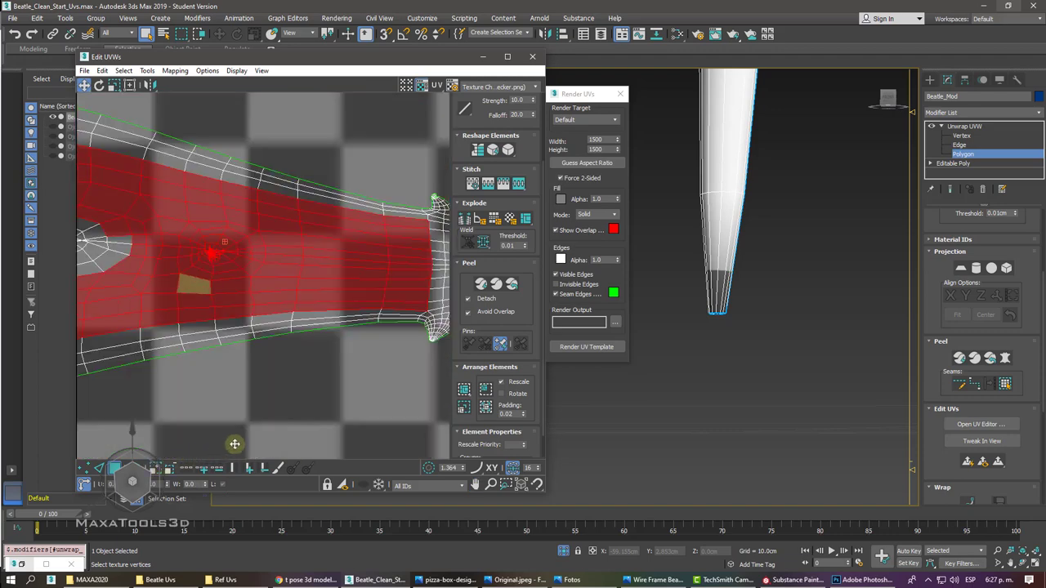
pyautogui.hotkey('ctrl', 'z')
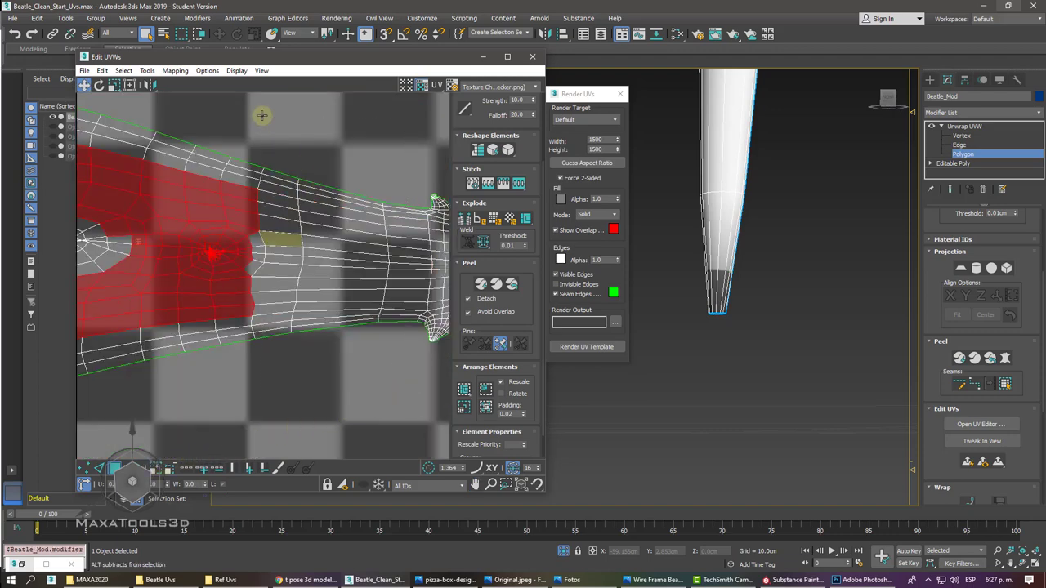
pyautogui.hotkey('ctrl', 'y')
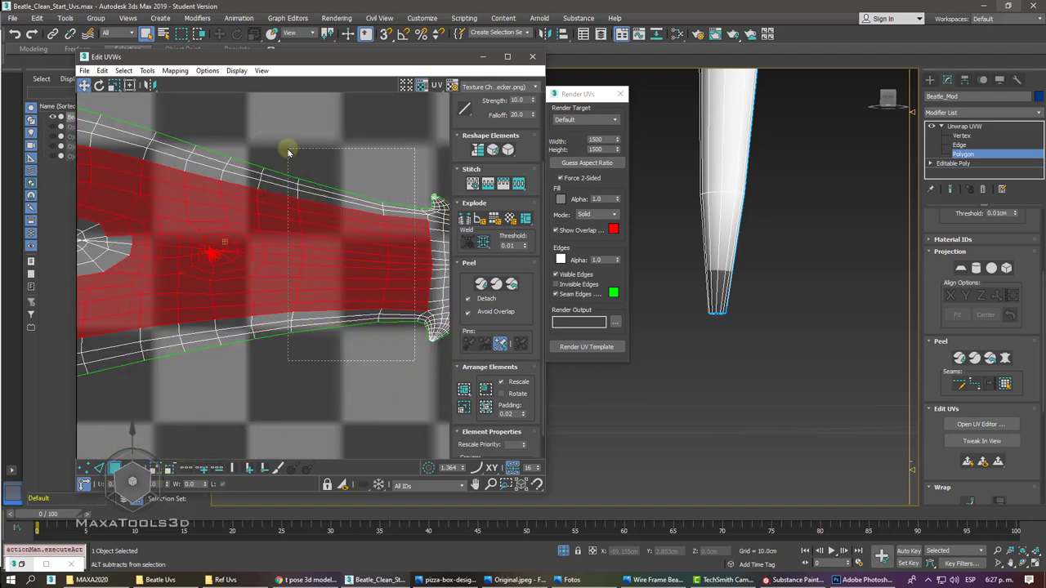
pyautogui.hotkey('ctrl', 'z')
pyautogui.hotkey('ctrl', 'z')
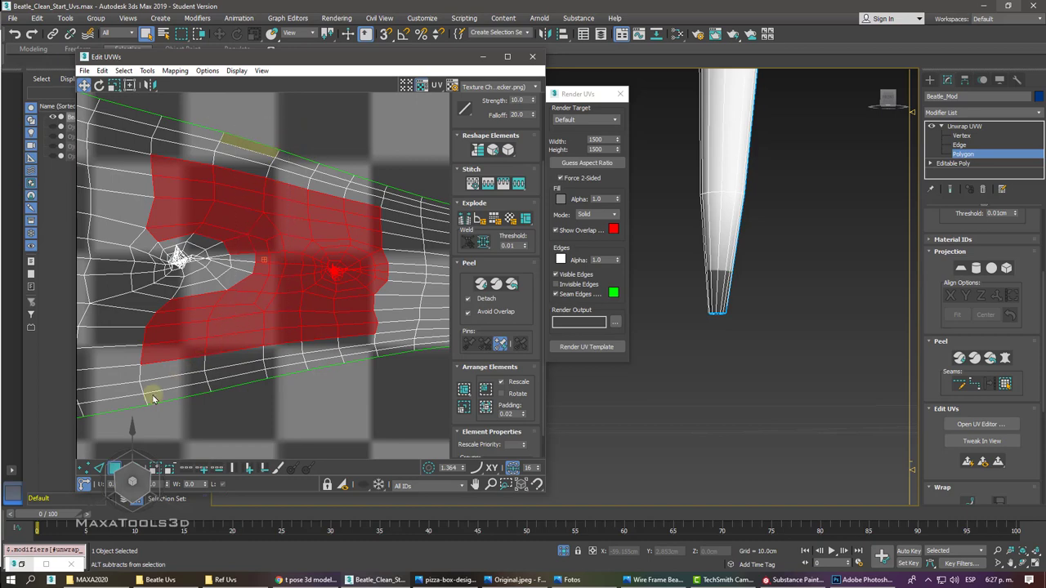
pyautogui.hotkey('ctrl', 'z')
pyautogui.hotkey('ctrl', 'z')
# - Subtract the excess upper and lower faces from the selection
pyautogui.keyDown('alt'); pyautogui.moveTo(401, 163); pyautogui.dragTo(285, 233); pyautogui.keyUp('alt')
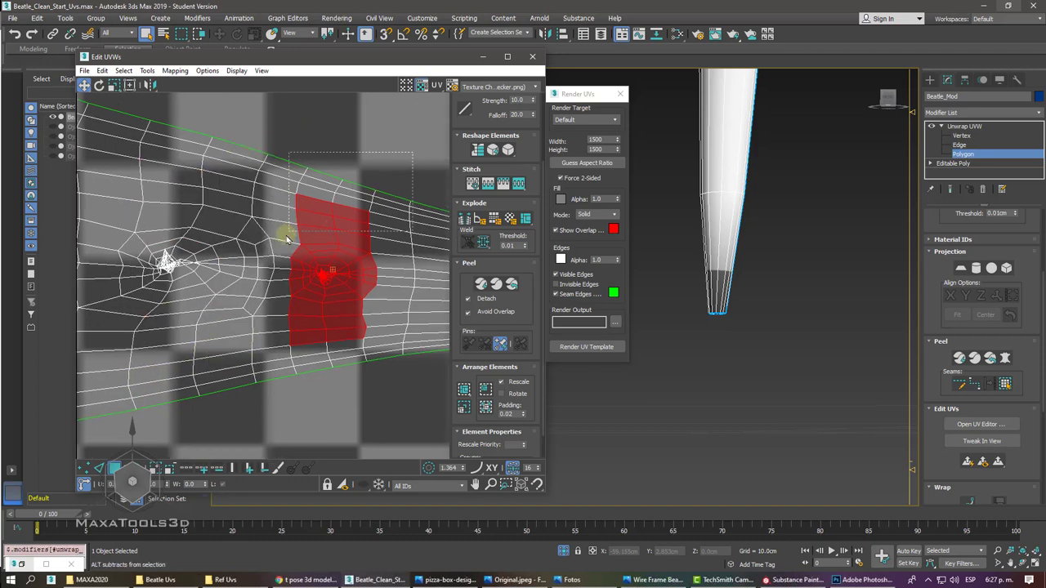
pyautogui.keyDown('alt'); pyautogui.moveTo(265, 303); pyautogui.dragTo(359, 347); pyautogui.keyUp('alt')
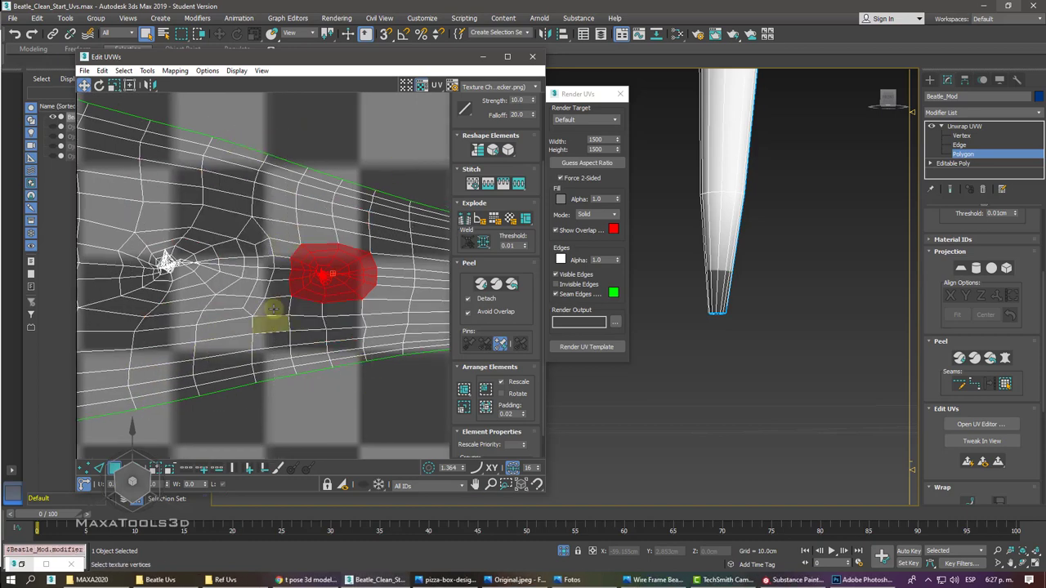
pyautogui.scroll(3, 278, 303)
pyautogui.scroll(2, 273, 308)
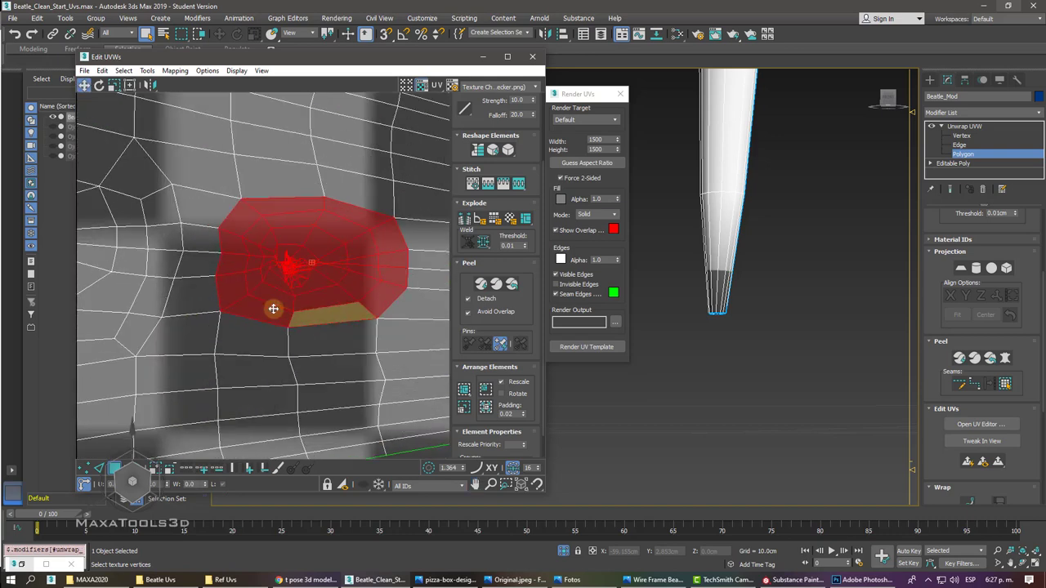
pyautogui.click(147, 70)
# - Relax the selected pole faces by Polygon Angles, then by Centers
pyautogui.click(164, 253)
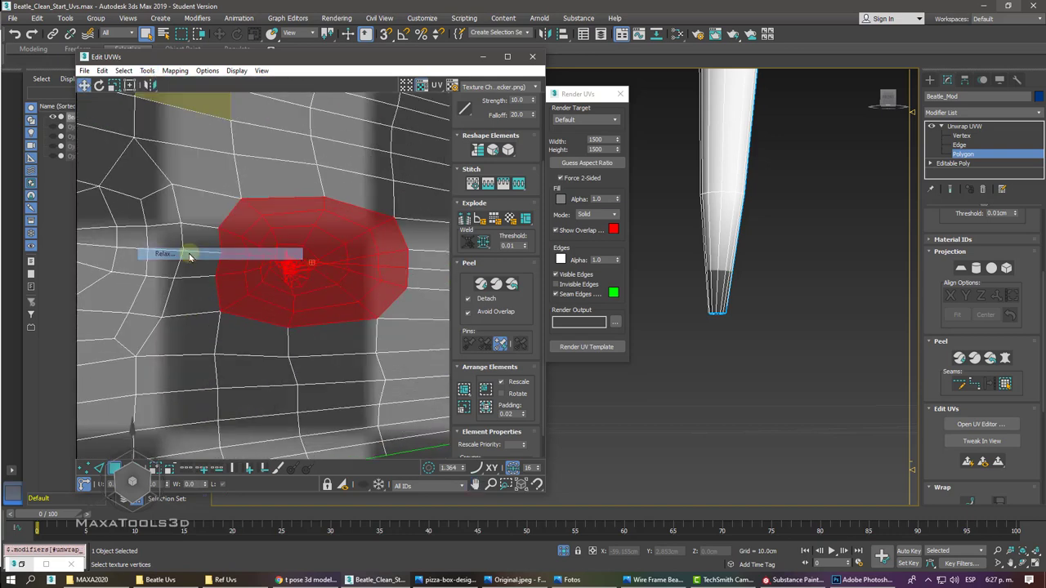
pyautogui.click(590, 176)
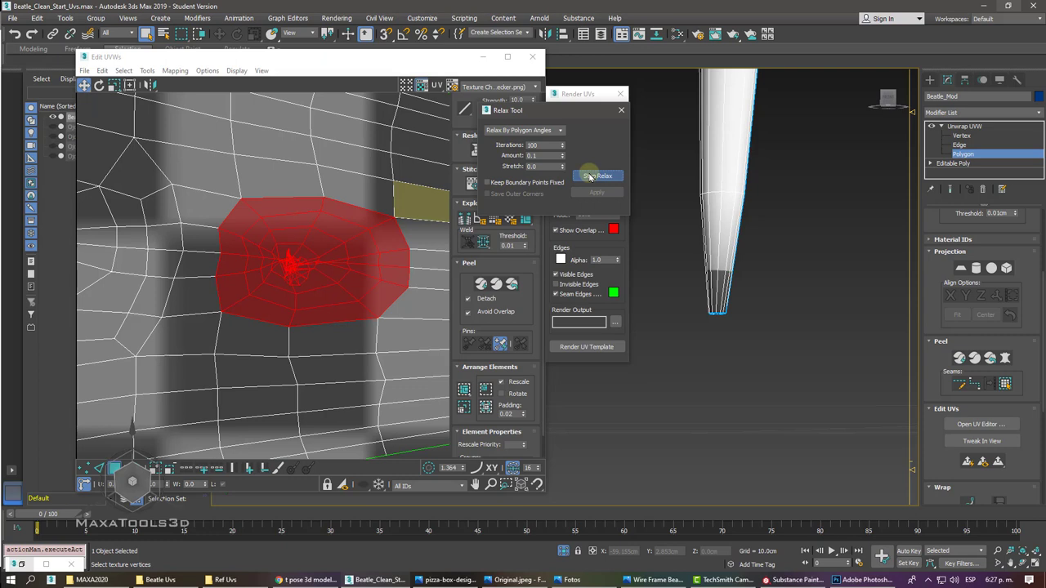
pyautogui.click(590, 177)
pyautogui.click(560, 130)
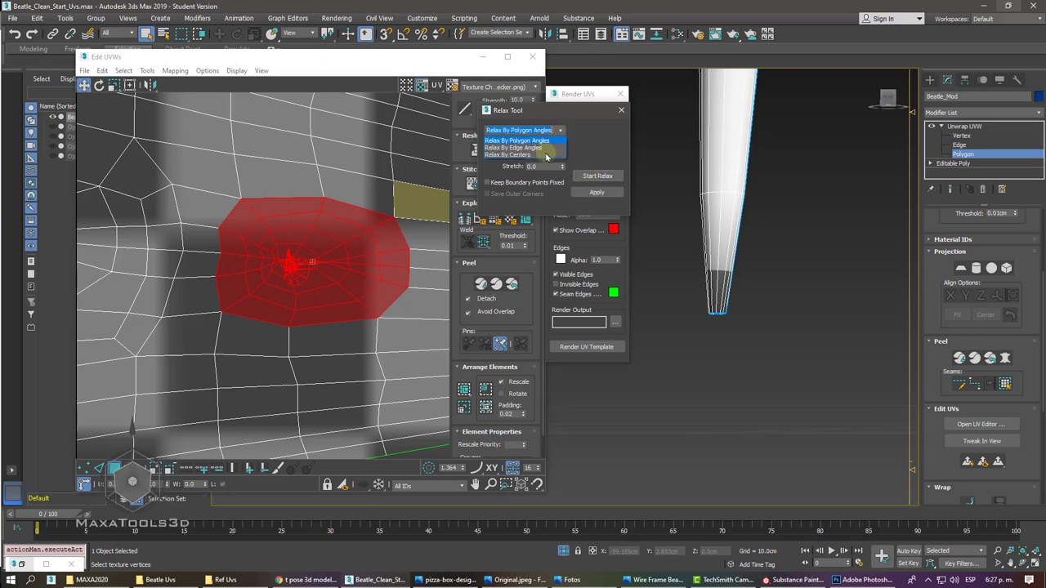
pyautogui.click(546, 155)
pyautogui.click(582, 176)
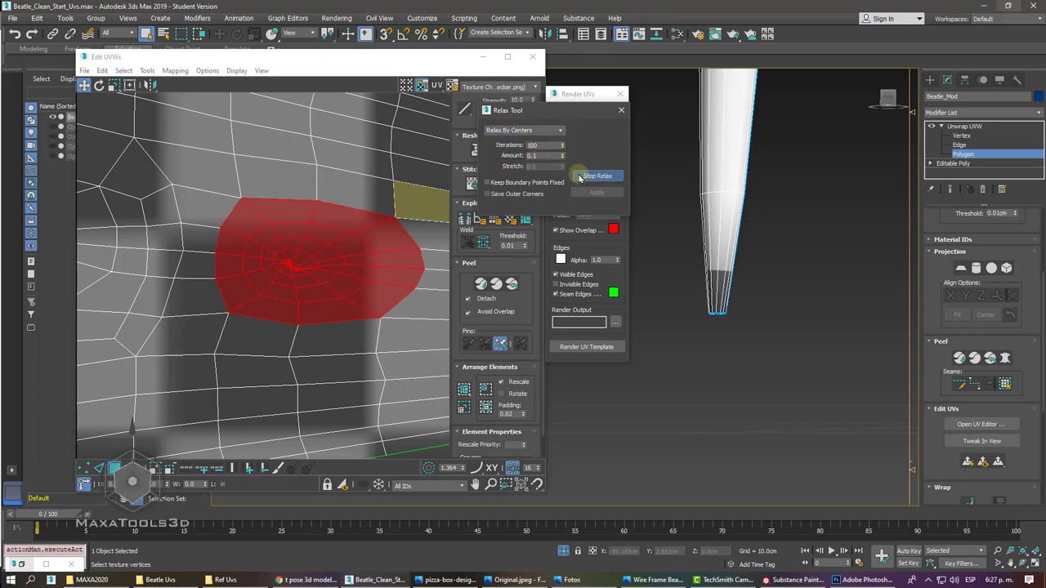
pyautogui.click(581, 177)
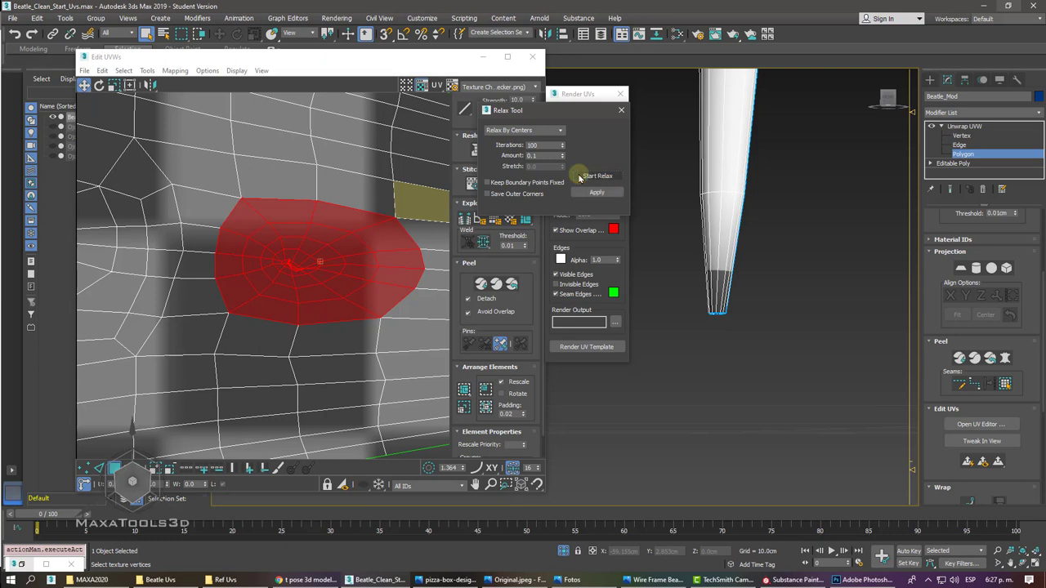
# - Relax the faces by Edge Angles and close the Render UVs window
pyautogui.click(562, 131)
pyautogui.click(531, 143)
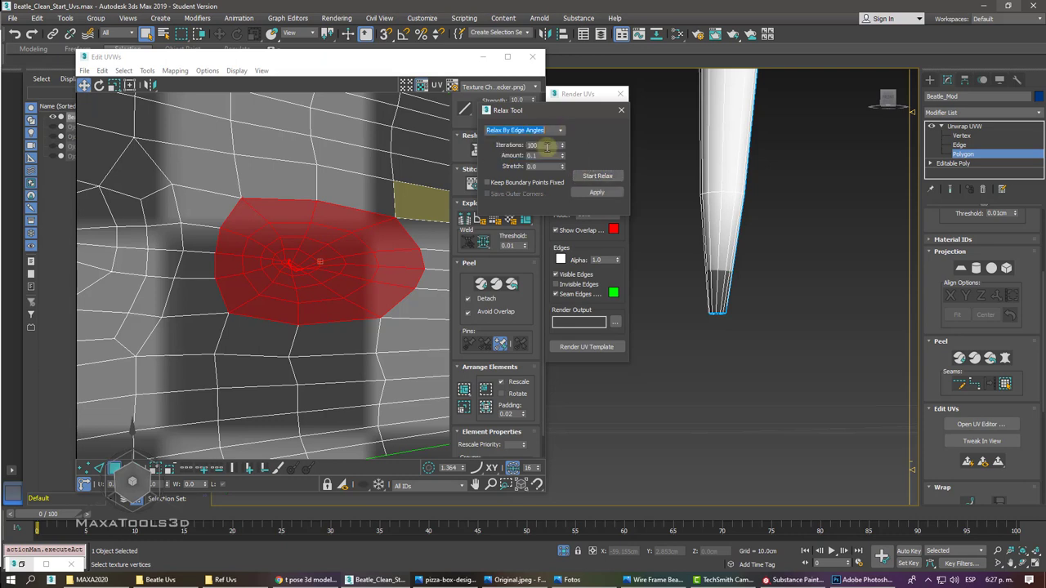
pyautogui.click(587, 177)
pyautogui.click(587, 177)
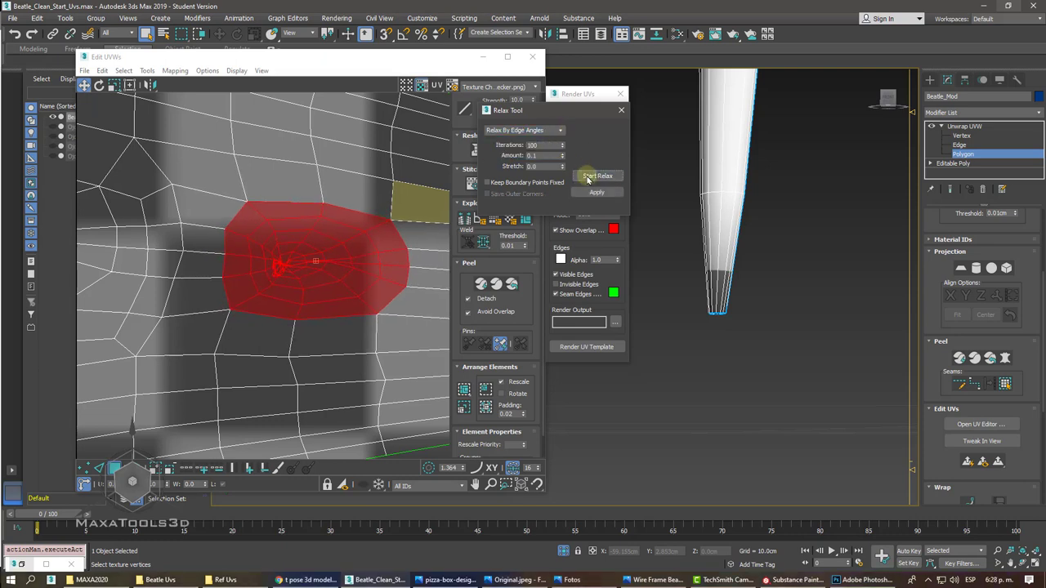
pyautogui.click(621, 94)
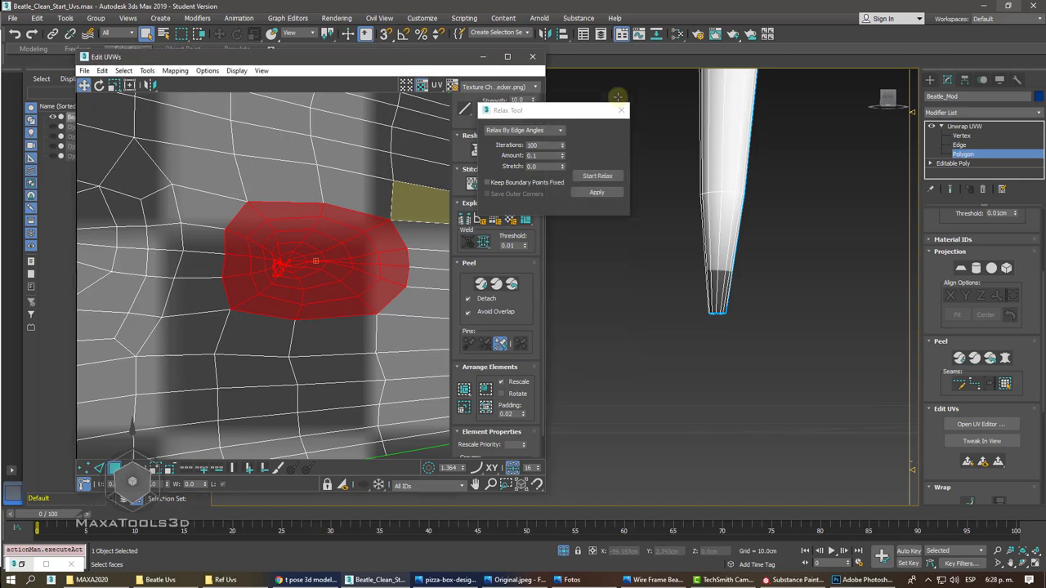
pyautogui.moveTo(711, 196); pyautogui.dragTo(686, 178, button='middle')
# - Switch to Edge level and select edges along the leg near the claw spike
pyautogui.scroll(3, 686, 178)
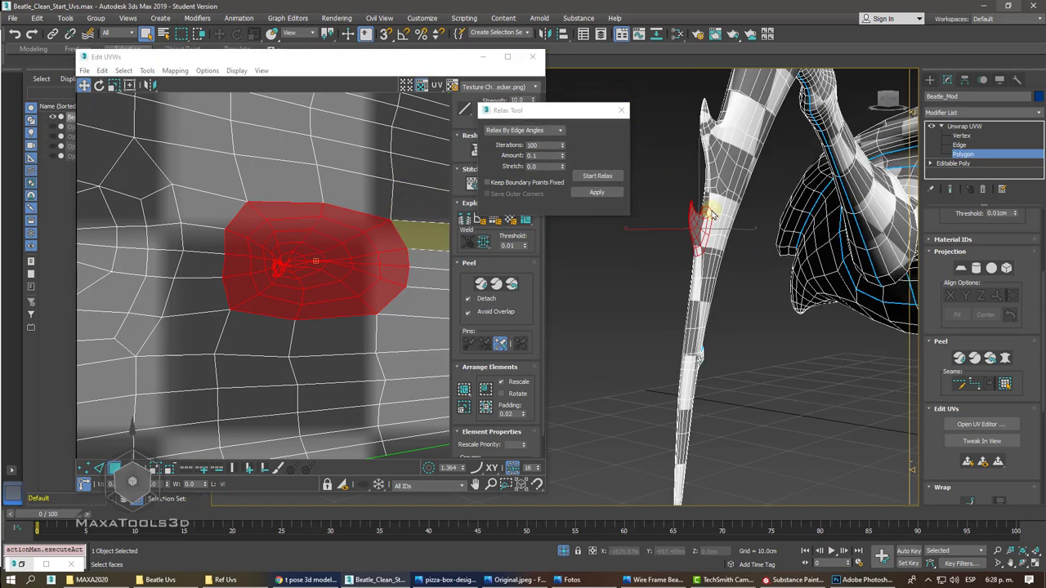
pyautogui.scroll(2, 694, 188)
pyautogui.scroll(3, 703, 200)
pyautogui.scroll(3, 712, 209)
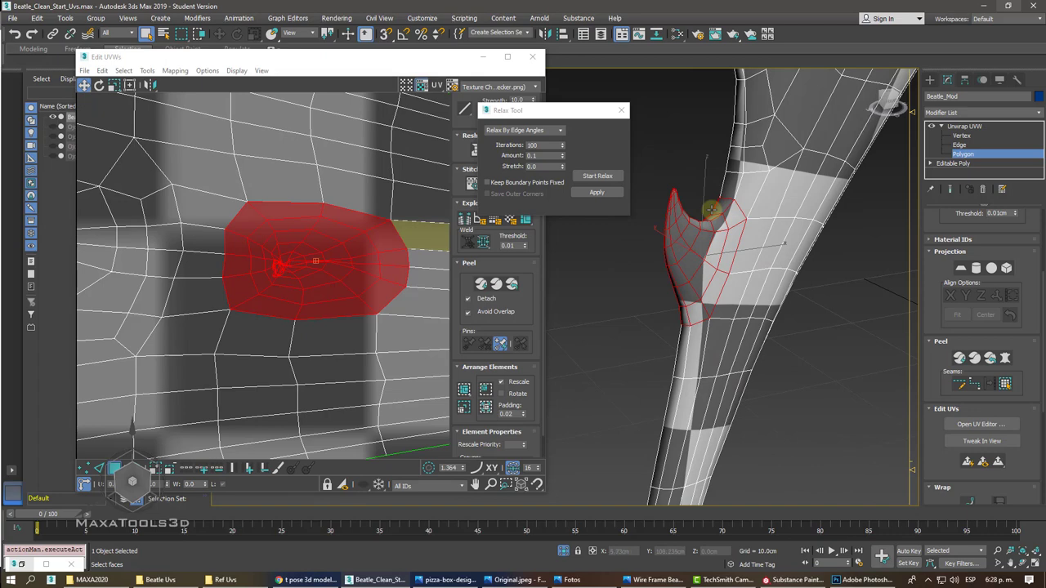
pyautogui.scroll(-3, 360, 282)
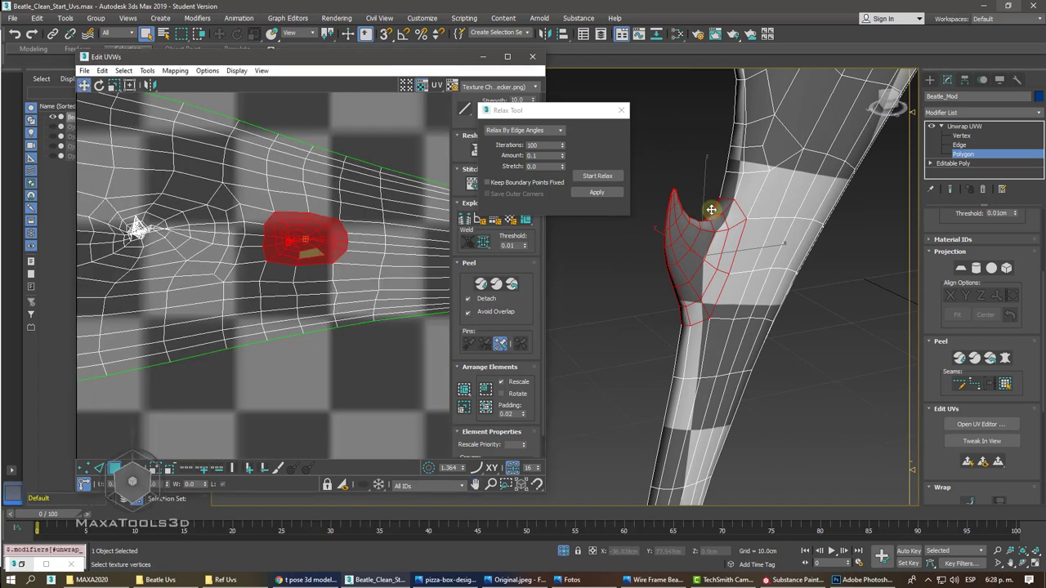
pyautogui.moveTo(262, 263); pyautogui.dragTo(249, 261, button='middle')
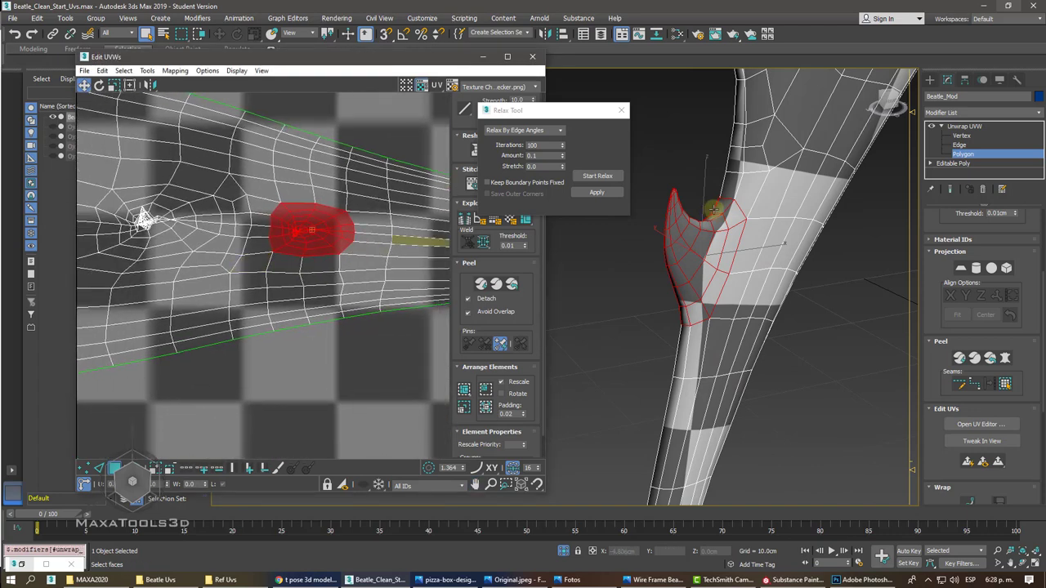
pyautogui.click(967, 146)
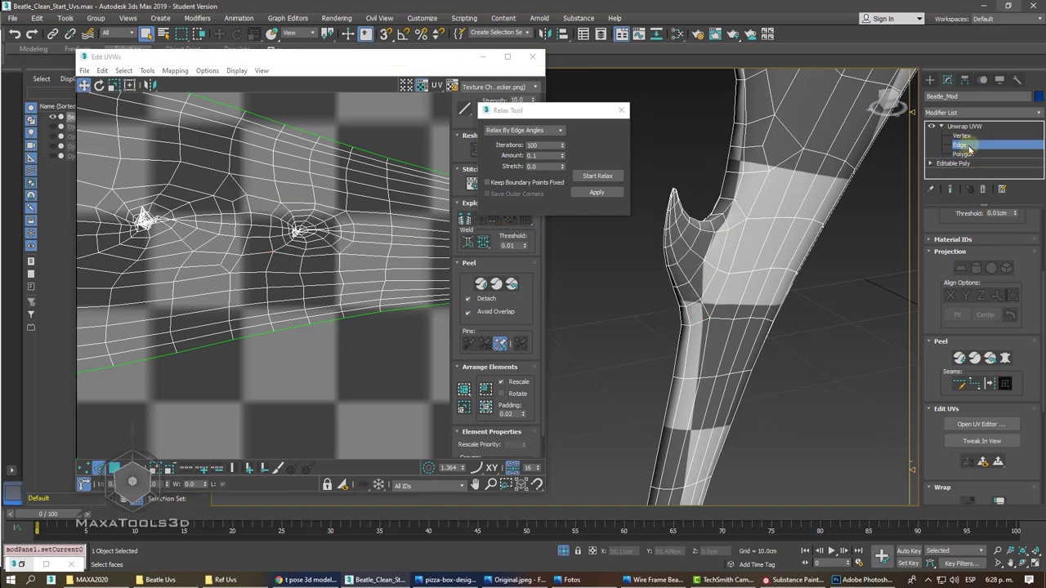
pyautogui.click(740, 237)
pyautogui.keyDown('ctrl'); pyautogui.click(704, 317); pyautogui.keyUp('ctrl')
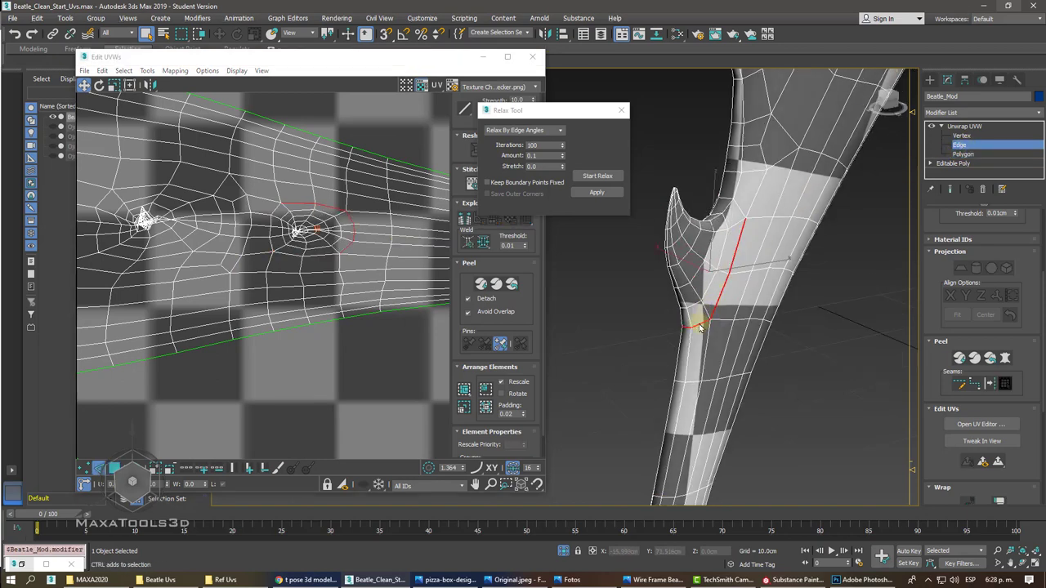
# - Pick the edge loop around the spike's base as the seam, orbiting to check it
pyautogui.keyDown('alt'); pyautogui.moveTo(699, 327); pyautogui.dragTo(701, 322, button='middle'); pyautogui.keyUp('alt')
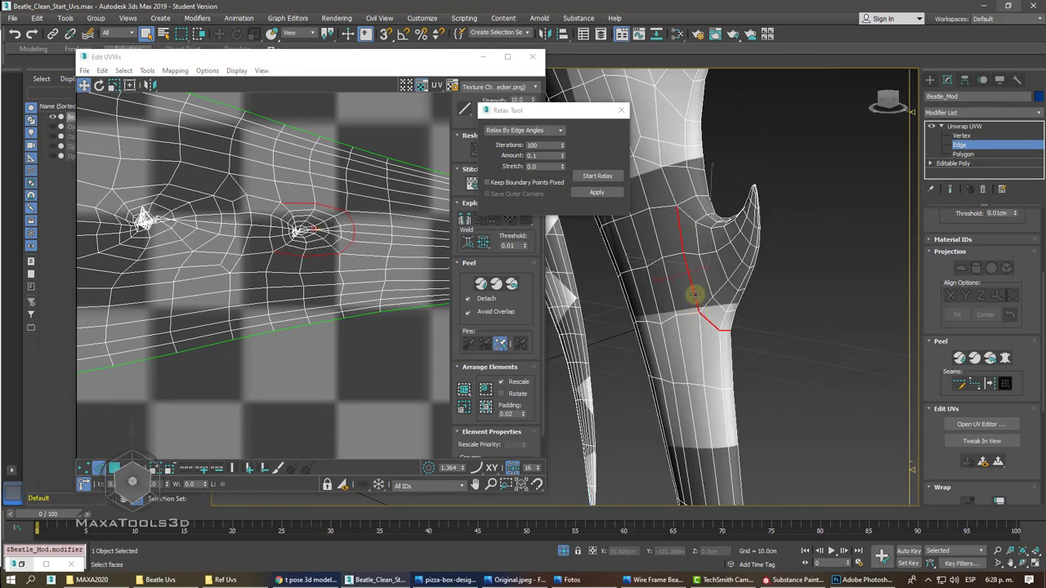
pyautogui.keyDown('alt'); pyautogui.moveTo(688, 201); pyautogui.dragTo(731, 226, button='middle'); pyautogui.keyUp('alt')
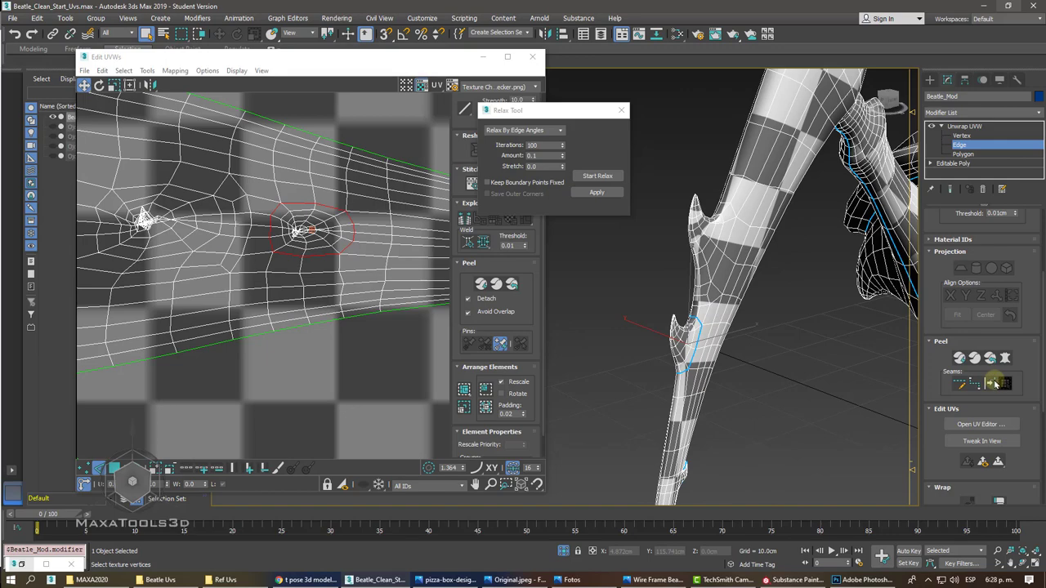
pyautogui.scroll(5, 753, 257)
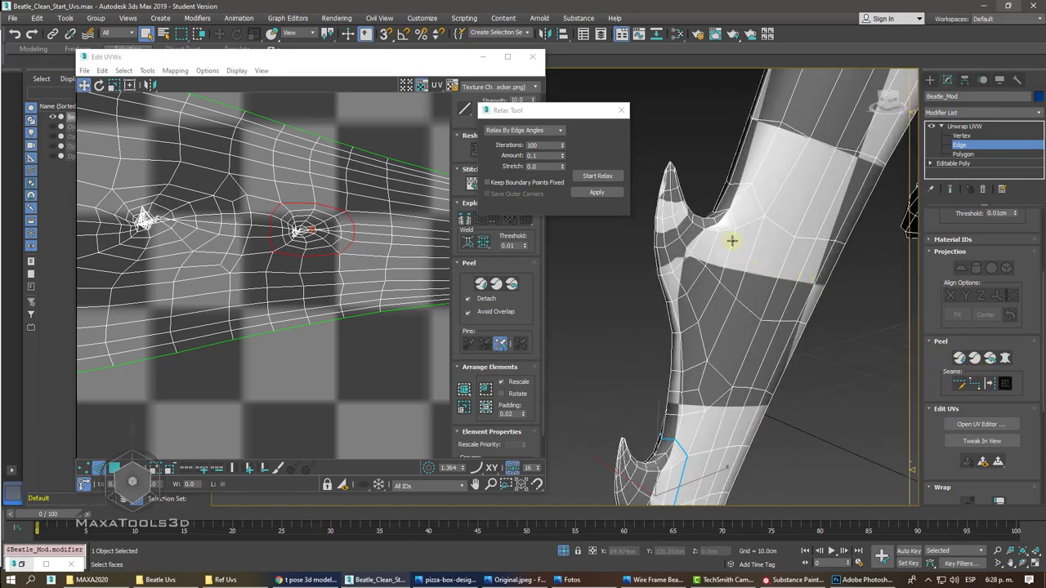
pyautogui.click(732, 240)
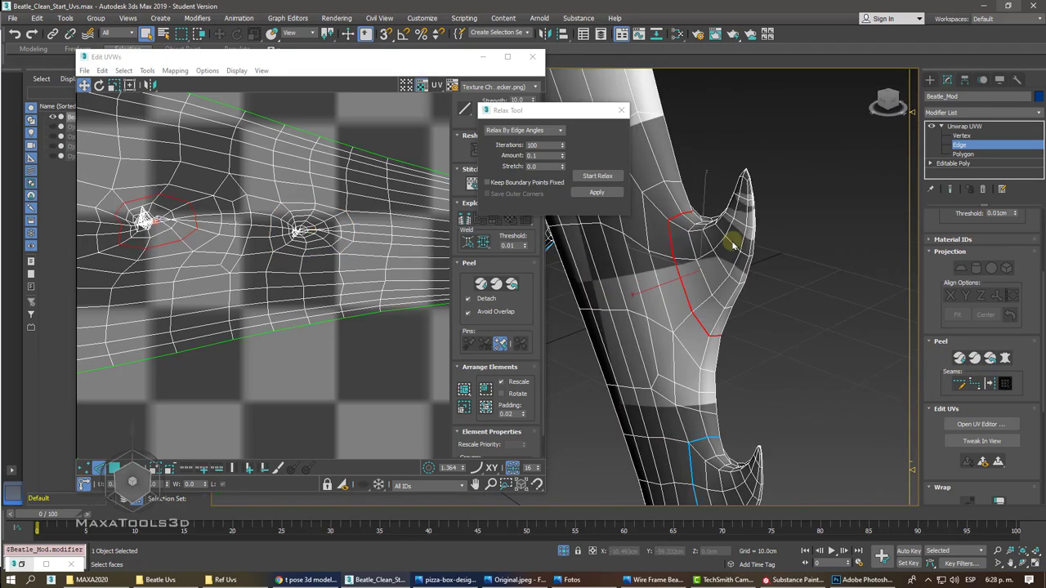
pyautogui.keyDown('alt'); pyautogui.moveTo(732, 240); pyautogui.dragTo(689, 251, button='middle'); pyautogui.keyUp('alt')
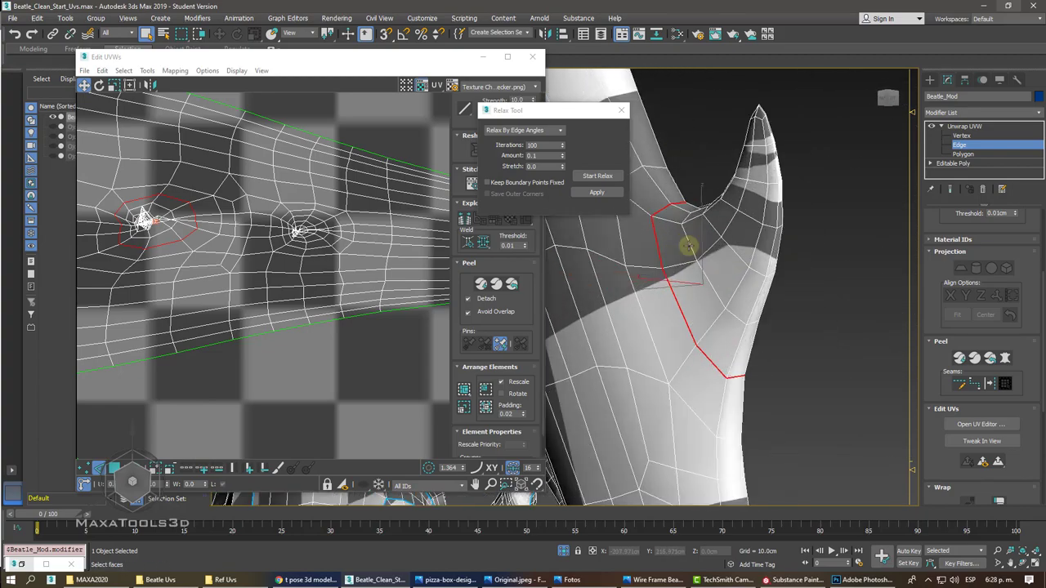
pyautogui.keyDown('alt'); pyautogui.moveTo(689, 244); pyautogui.dragTo(721, 265, button='middle'); pyautogui.keyUp('alt')
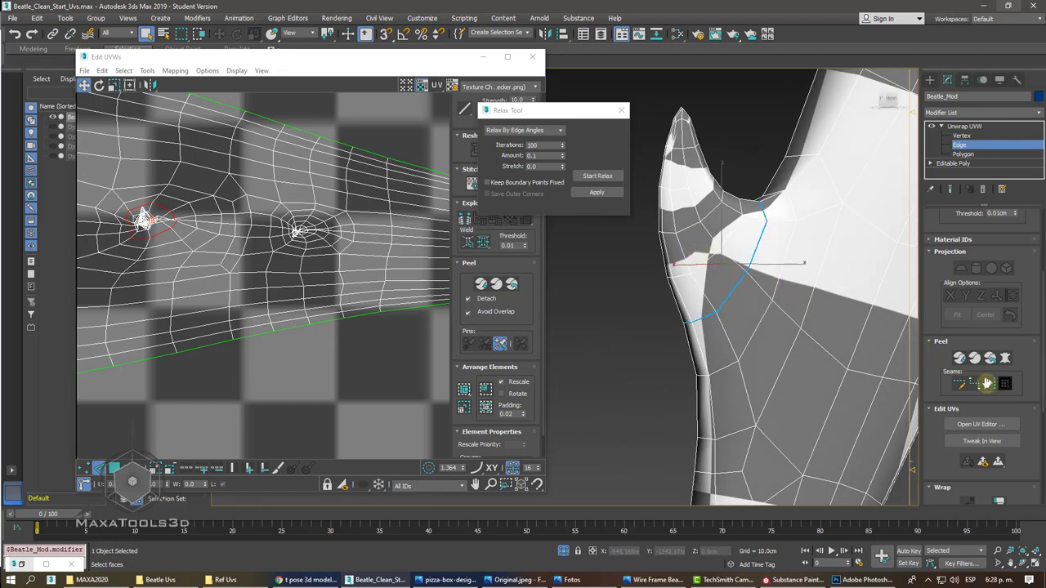
pyautogui.click(962, 154)
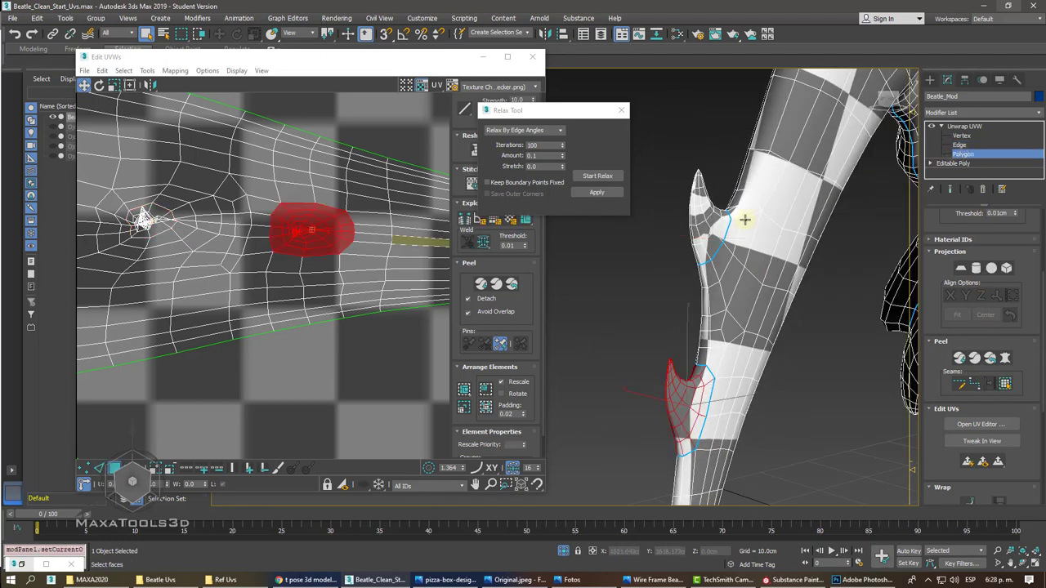
# - Peel the upper claw spike into its own UV shell, moved above the tile and shrunk
pyautogui.click(717, 228)
pyautogui.click(1004, 384)
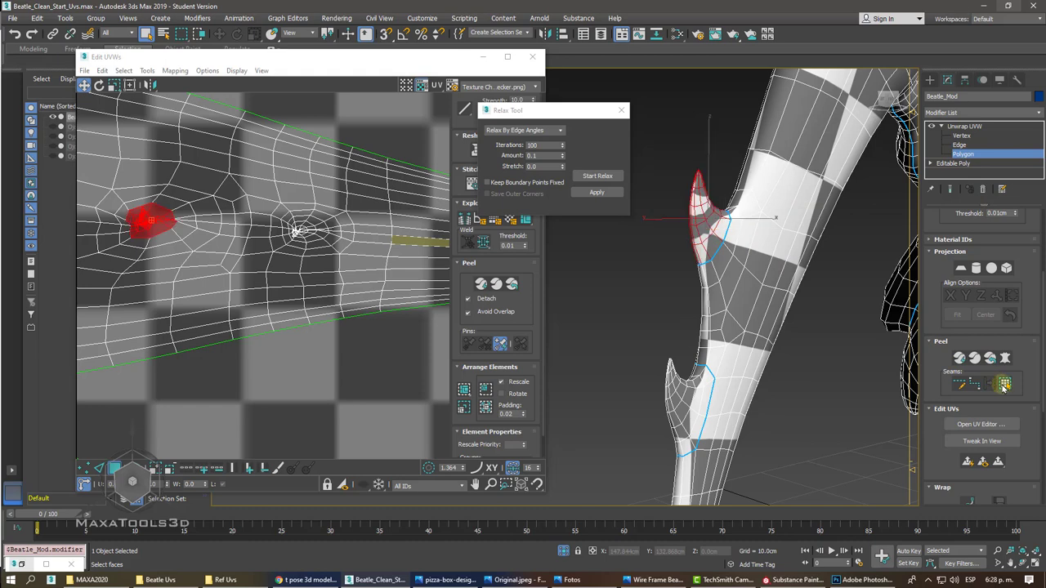
pyautogui.click(959, 358)
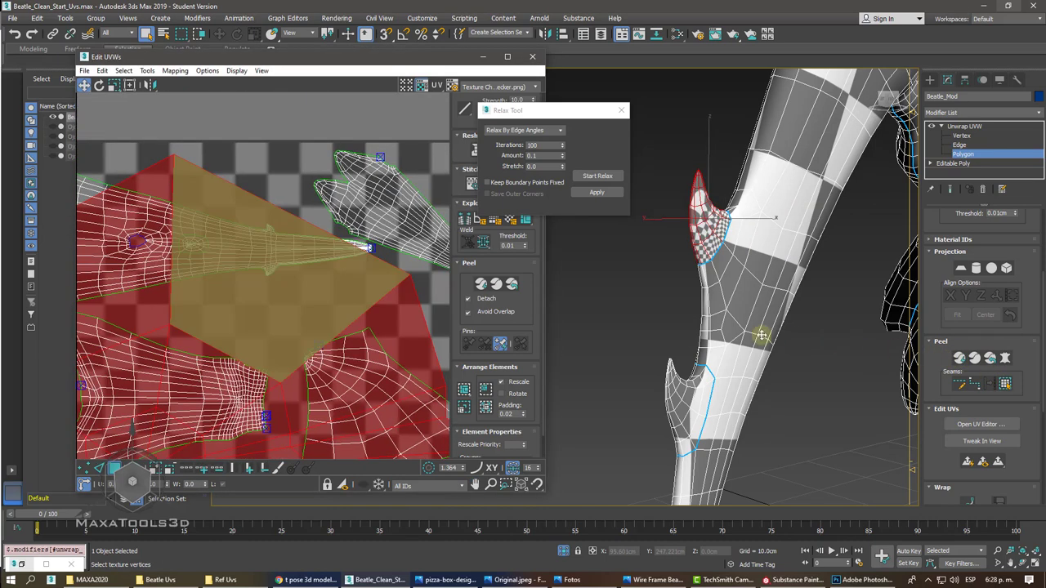
pyautogui.moveTo(232, 241); pyautogui.dragTo(262, 139)
pyautogui.rightClick(289, 161)
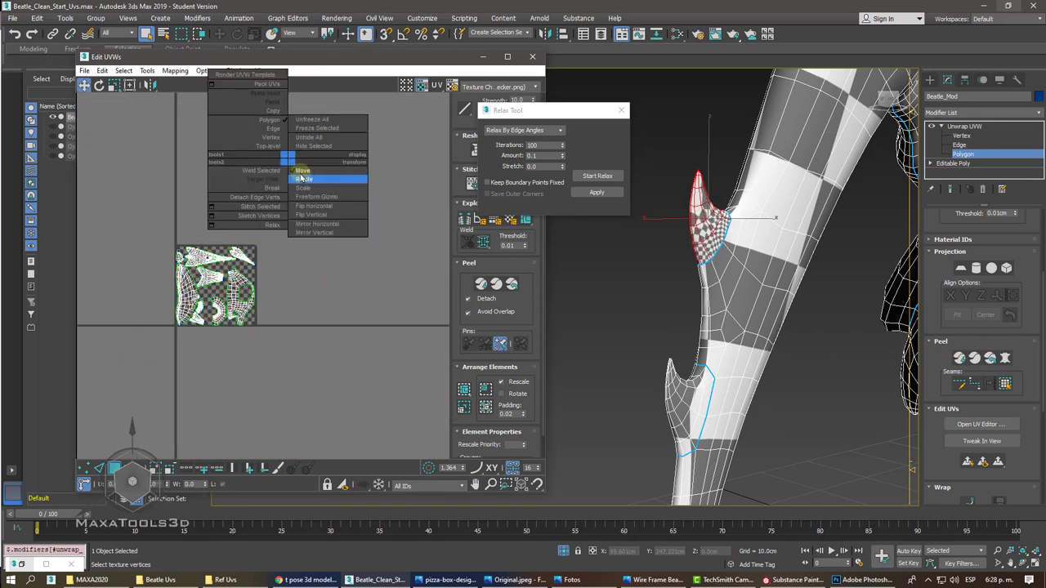
pyautogui.click(264, 209)
pyautogui.moveTo(264, 209); pyautogui.dragTo(267, 254)
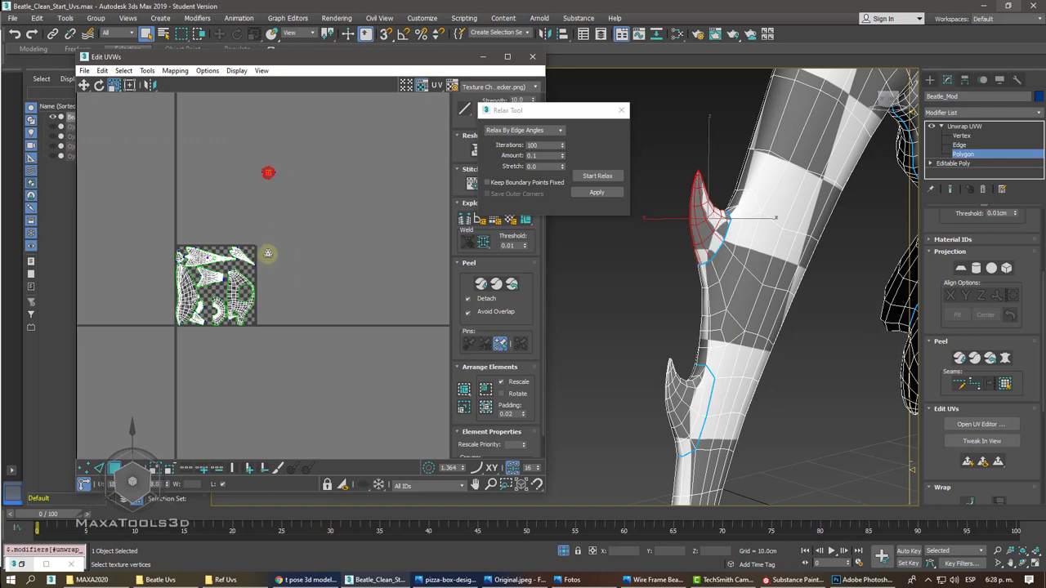
pyautogui.scroll(3, 678, 359)
pyautogui.scroll(3, 679, 355)
# - Peel the lower claw spike into its own UV shell and move it out of the tile
pyautogui.click(679, 351)
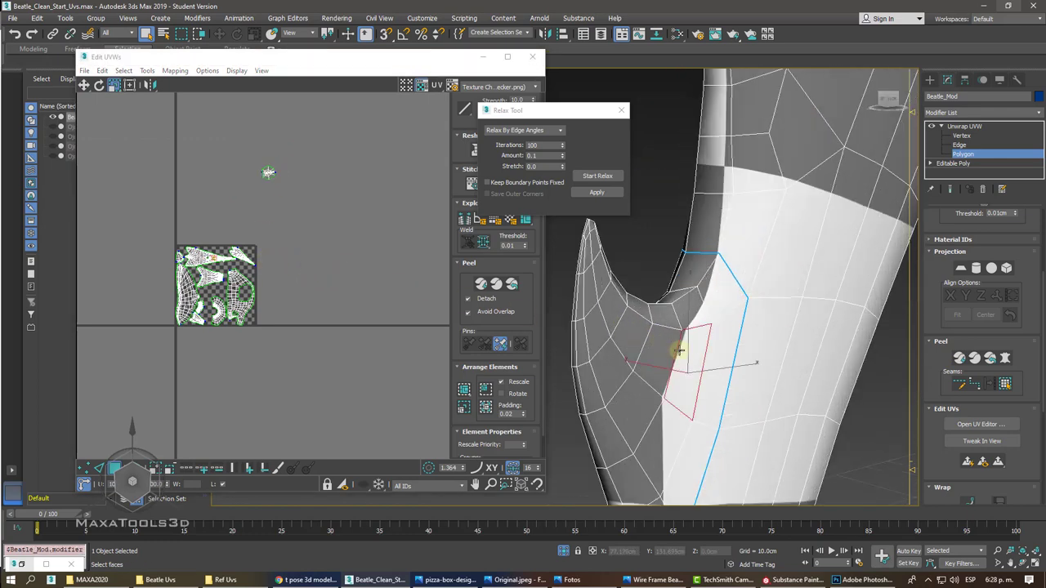
pyautogui.click(1003, 384)
pyautogui.press('z')
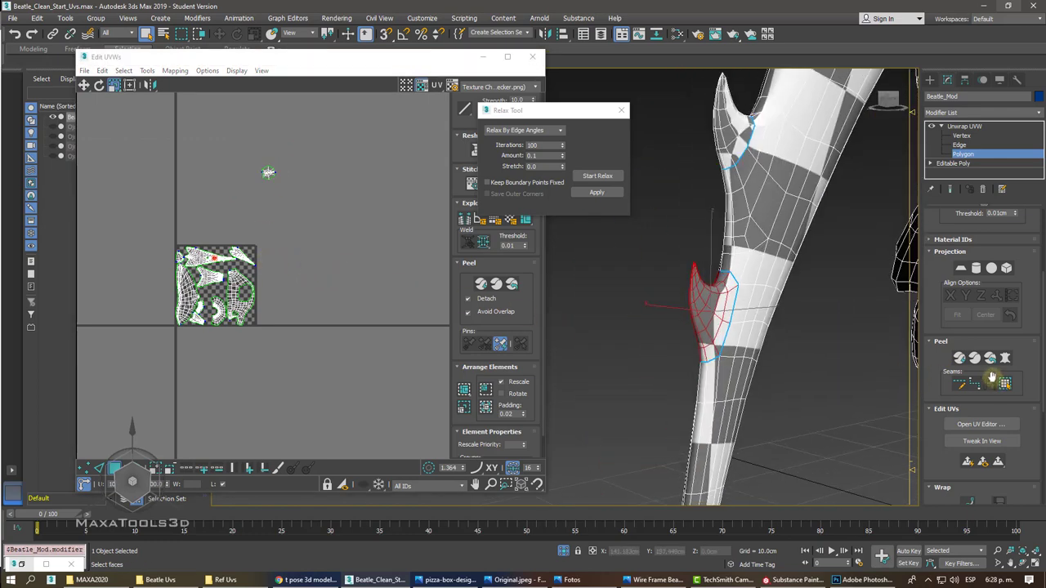
pyautogui.click(959, 357)
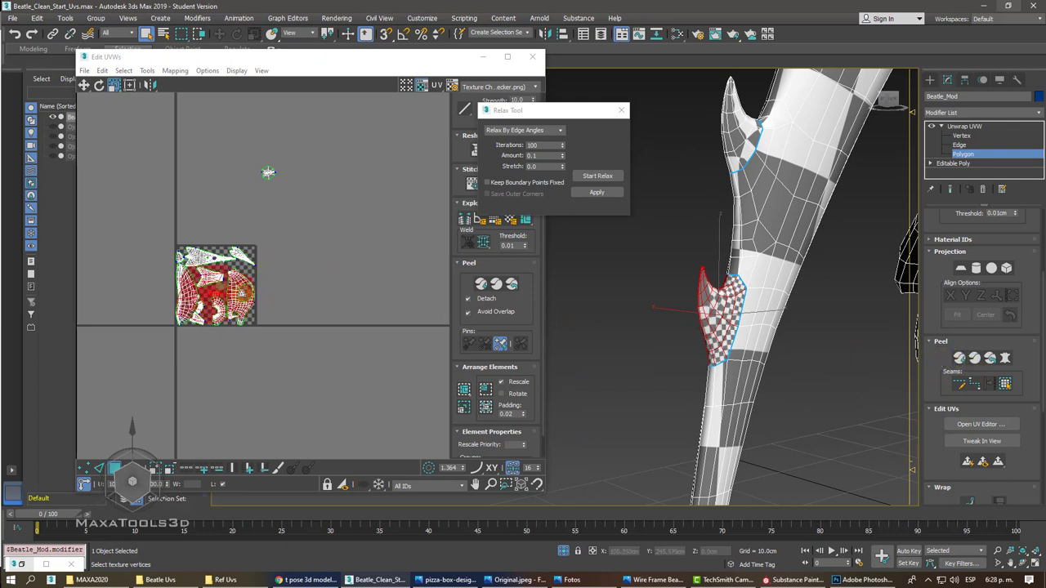
pyautogui.rightClick(226, 298)
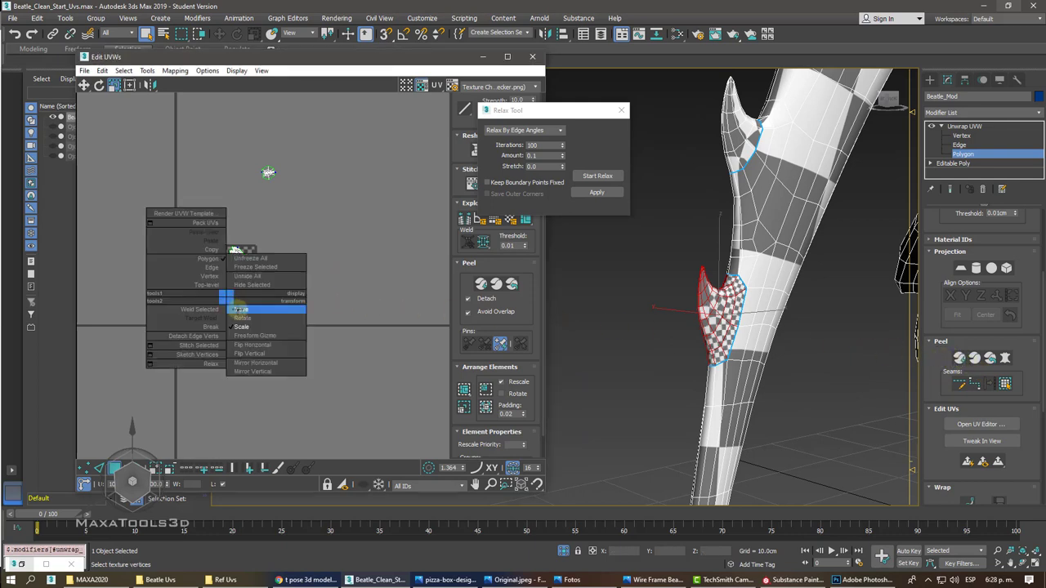
pyautogui.click(270, 307)
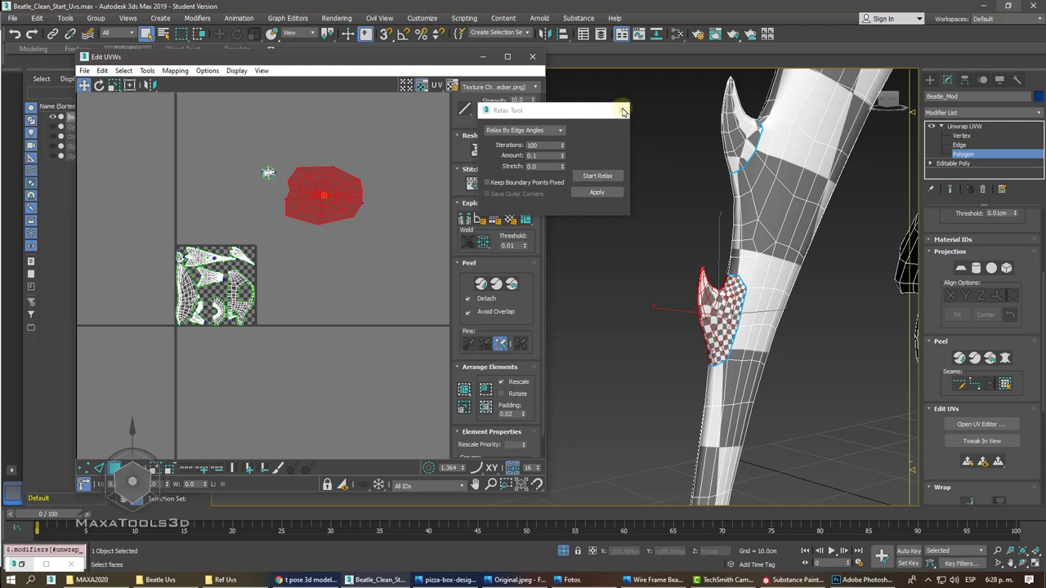
# - Close the Relax tool, shrink the lower spike shell, and park it beside the other spike shell
pyautogui.click(621, 110)
pyautogui.rightClick(284, 181)
pyautogui.click(319, 210)
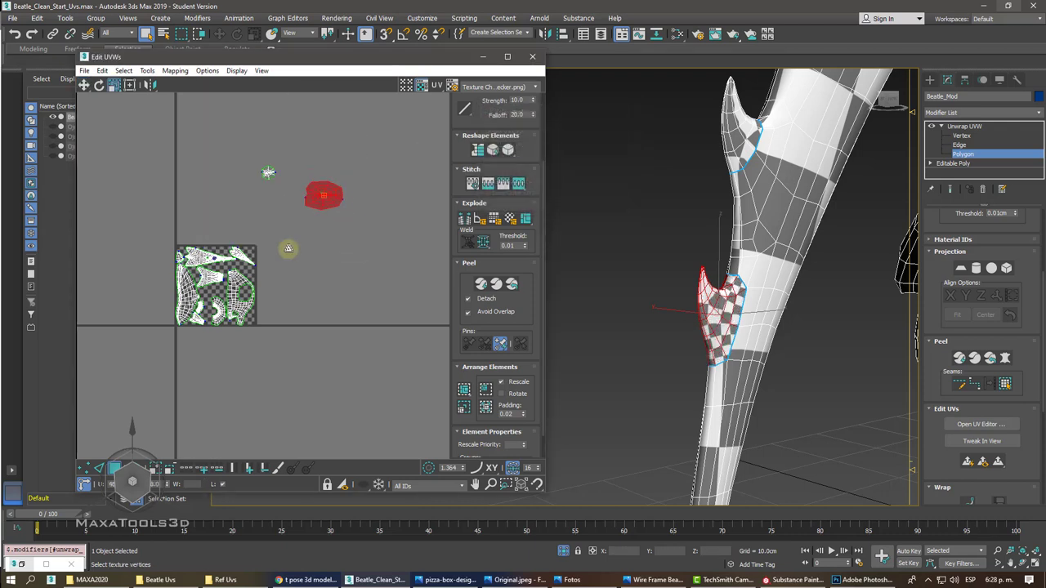
pyautogui.moveTo(287, 248); pyautogui.dragTo(281, 264)
pyautogui.rightClick(332, 187)
pyautogui.rightClick(336, 206)
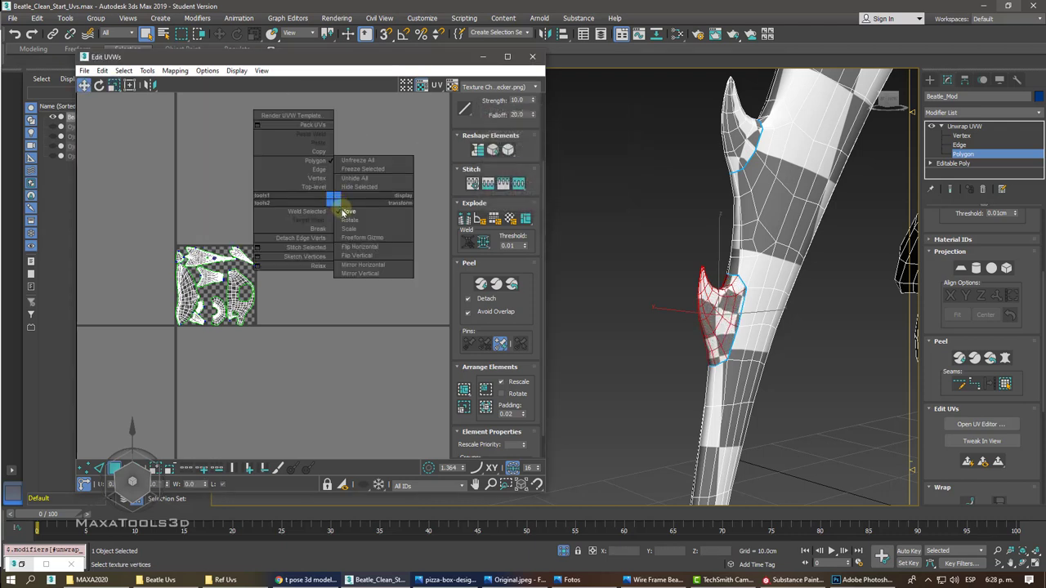
pyautogui.click(323, 218)
pyautogui.moveTo(321, 198); pyautogui.dragTo(283, 188)
pyautogui.press('z')
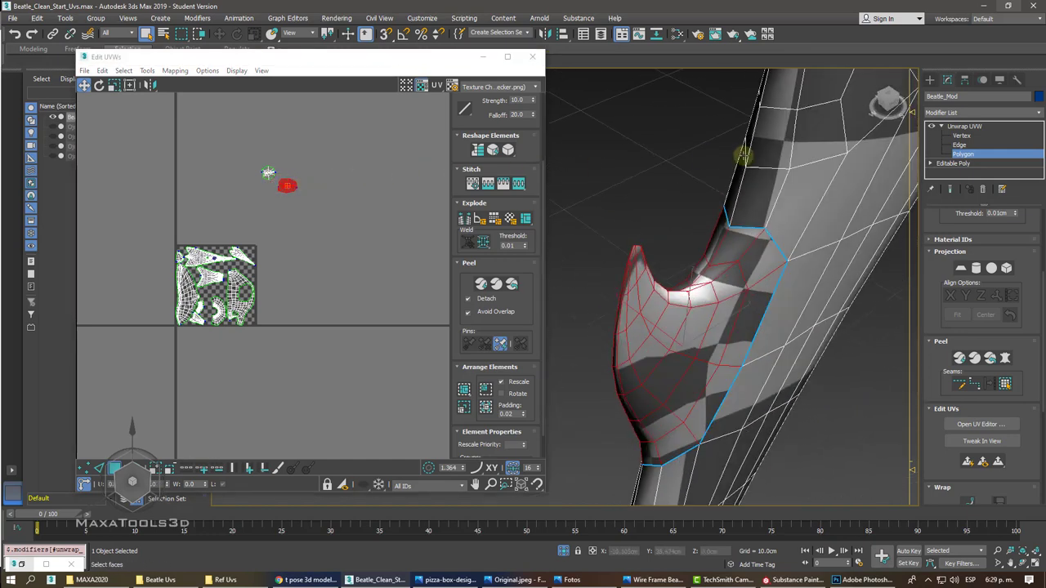
pyautogui.click(960, 145)
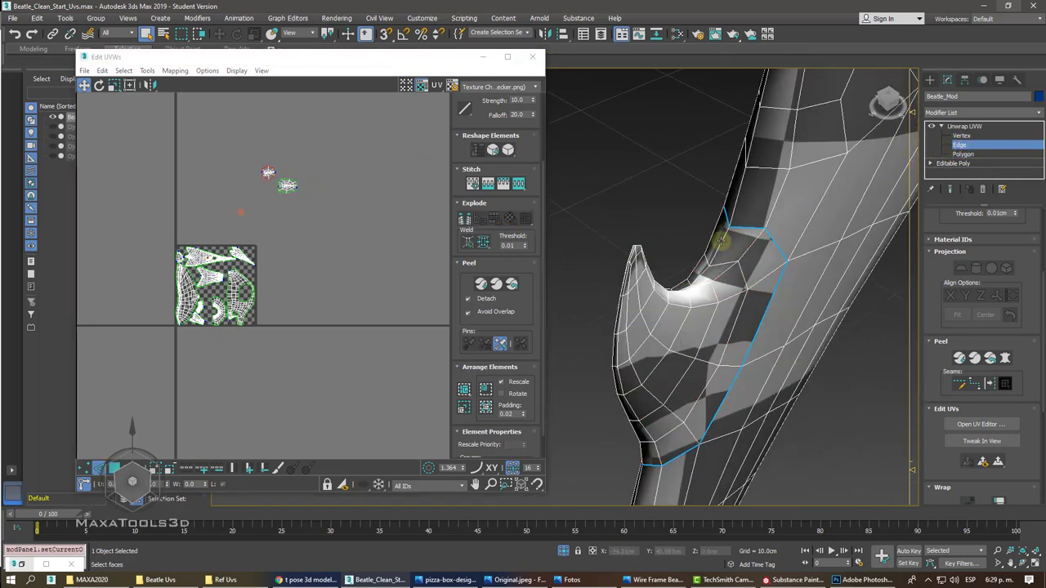
pyautogui.click(721, 238)
pyautogui.moveTo(721, 239)
pyautogui.keyDown('alt'); pyautogui.mouseDown(button='middle')
pyautogui.moveTo(727, 282)
pyautogui.moveTo(773, 309)
pyautogui.mouseUp(button='middle'); pyautogui.keyUp('alt')
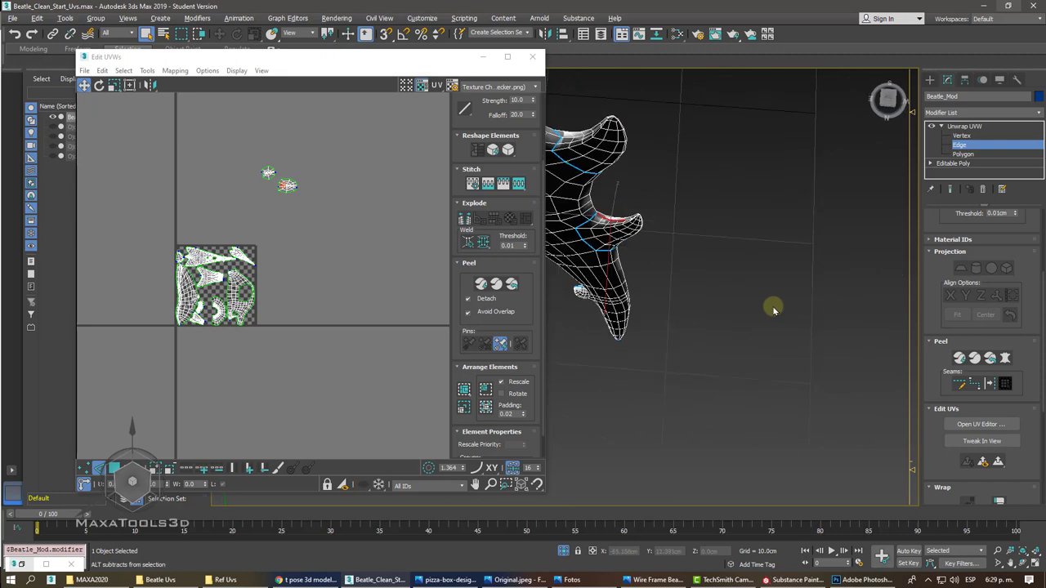
pyautogui.press('z')
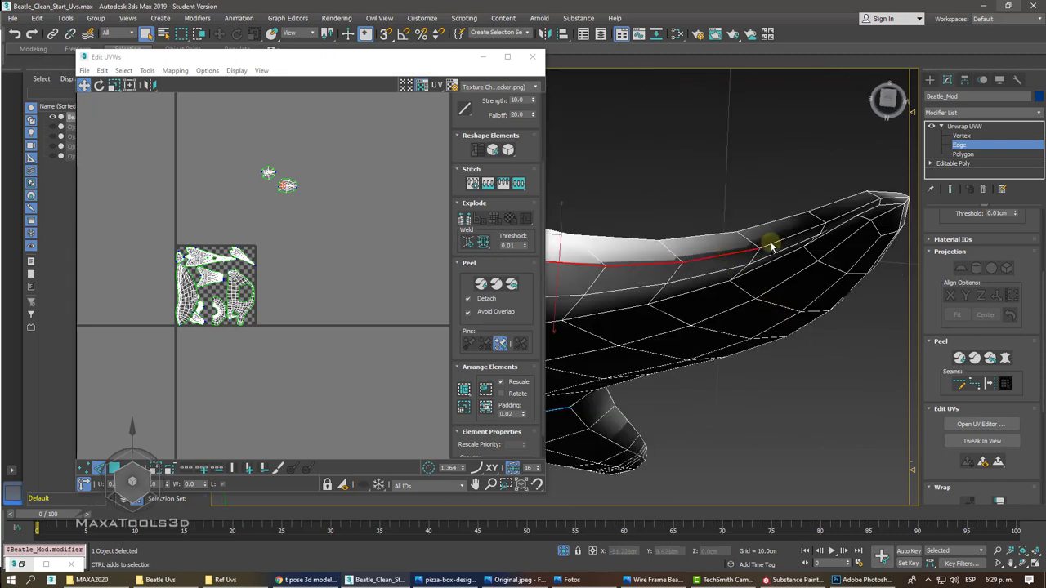
pyautogui.keyDown('ctrl'); pyautogui.click(797, 231); pyautogui.keyUp('ctrl')
pyautogui.keyDown('ctrl'); pyautogui.click(848, 210); pyautogui.keyUp('ctrl')
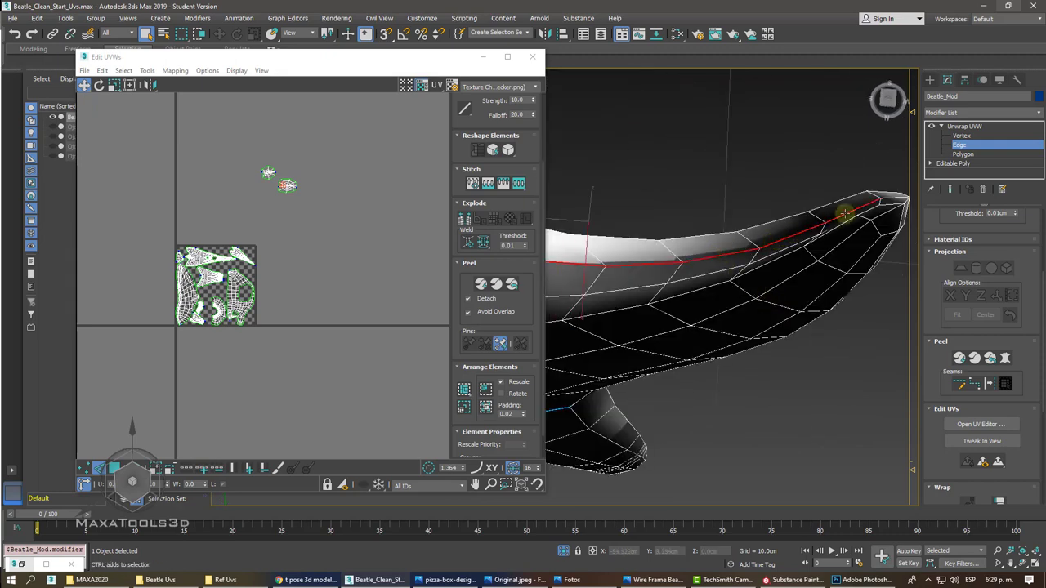
pyautogui.keyDown('alt'); pyautogui.moveTo(893, 200); pyautogui.dragTo(717, 262, button='middle'); pyautogui.keyUp('alt')
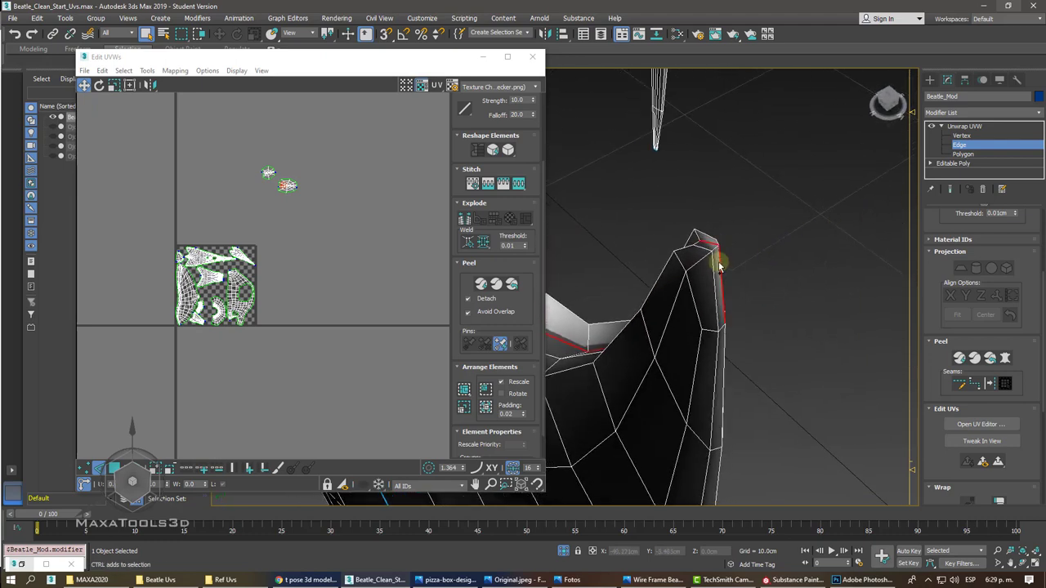
pyautogui.keyDown('alt'); pyautogui.moveTo(724, 350); pyautogui.dragTo(728, 345, button='middle'); pyautogui.keyUp('alt')
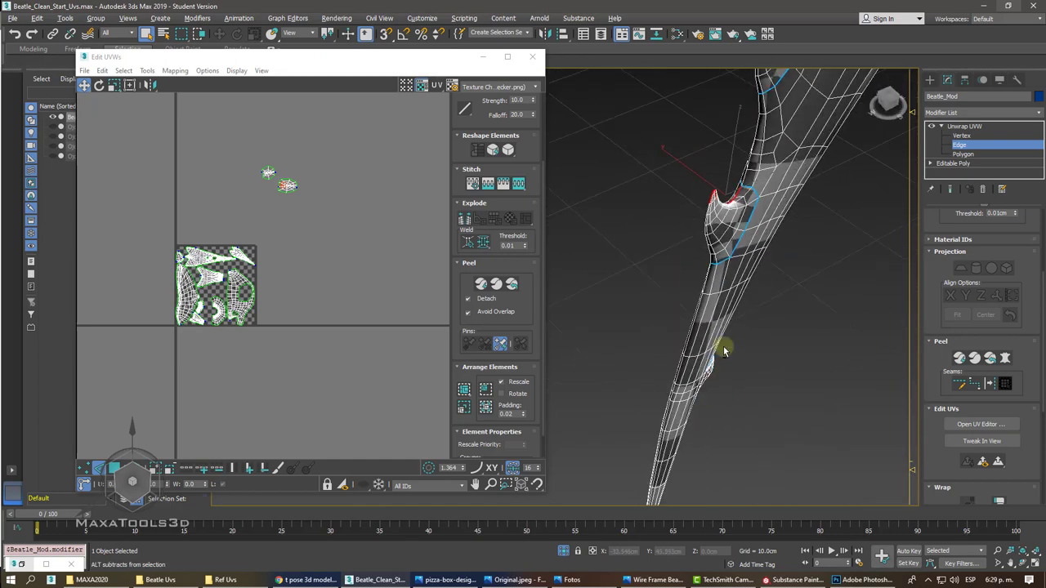
pyautogui.click(988, 384)
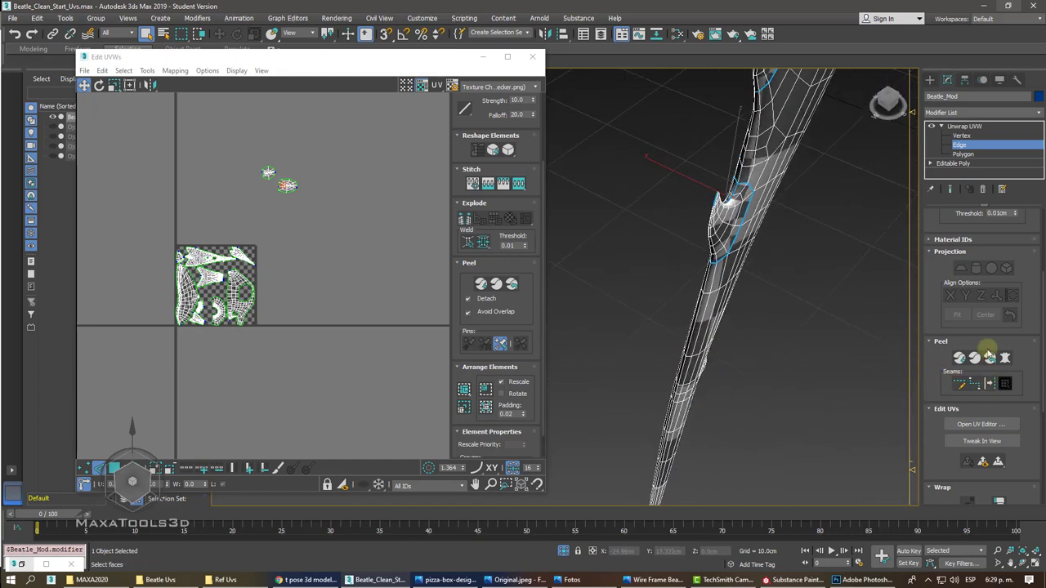
pyautogui.click(981, 154)
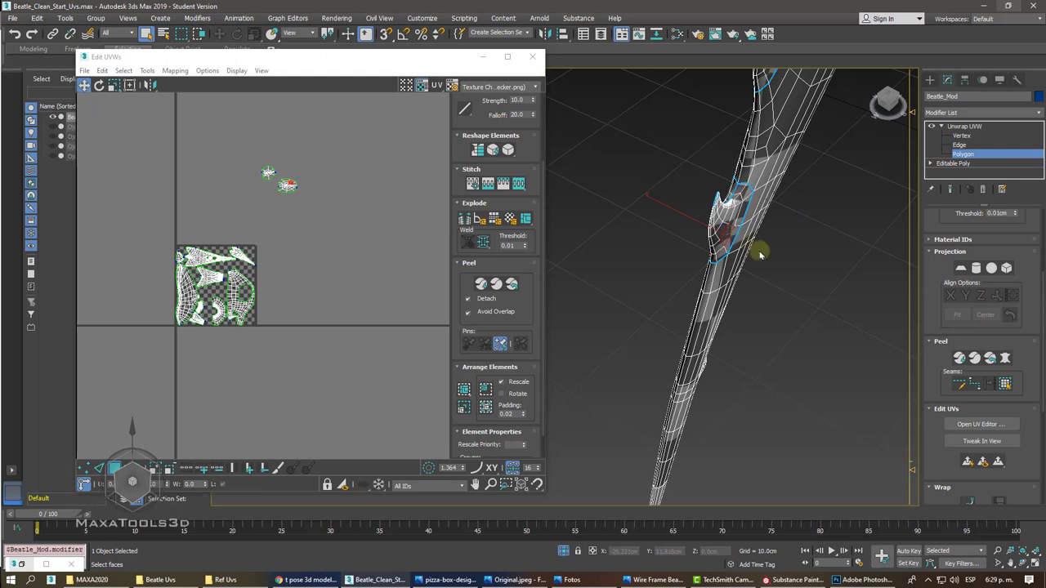
pyautogui.click(1004, 384)
pyautogui.click(959, 358)
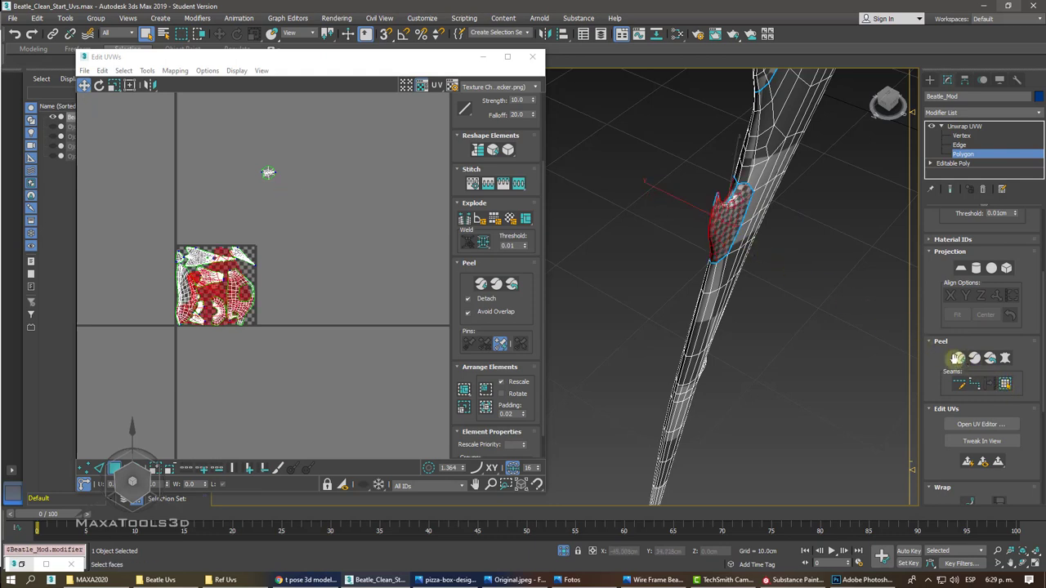
pyautogui.moveTo(229, 274)
pyautogui.mouseDown()
pyautogui.moveTo(308, 222)
pyautogui.moveTo(298, 323)
pyautogui.mouseUp()
pyautogui.rightClick(330, 211)
pyautogui.click(347, 234)
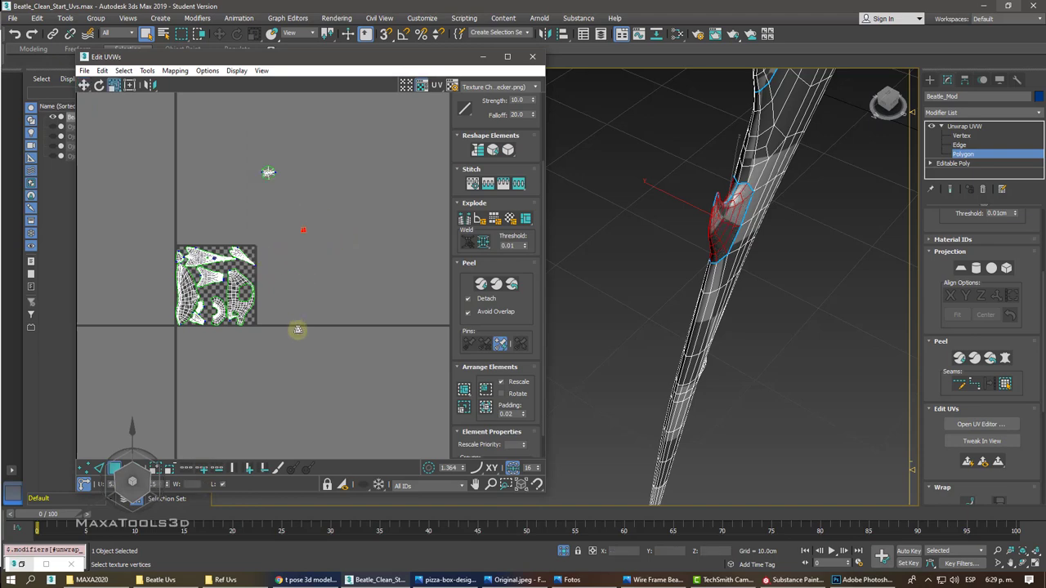
pyautogui.click(295, 236)
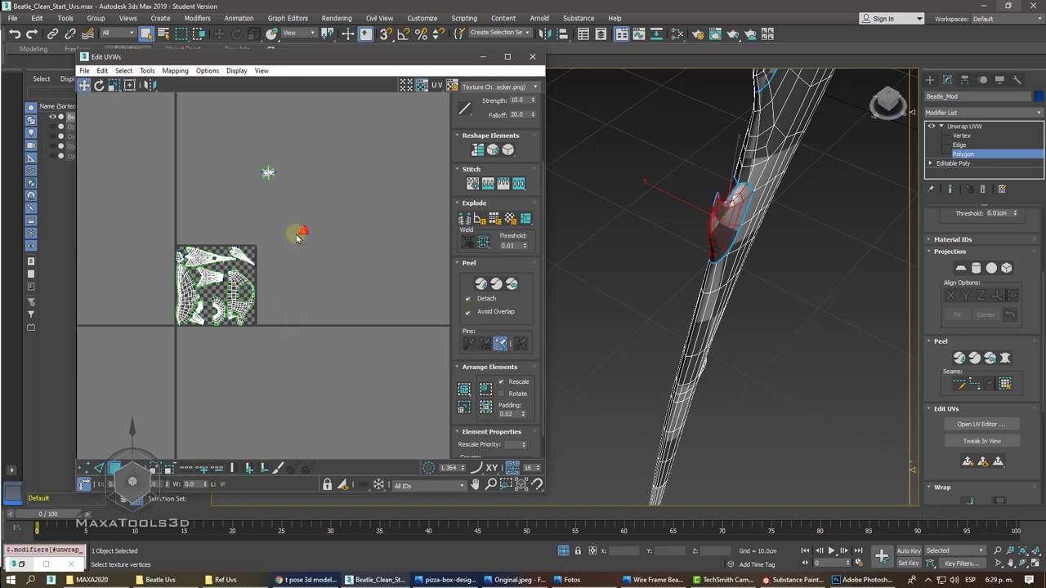
pyautogui.scroll(4, 295, 233)
pyautogui.scroll(2, 376, 226)
pyautogui.moveTo(394, 221); pyautogui.dragTo(170, 294)
pyautogui.scroll(-4, 171, 294)
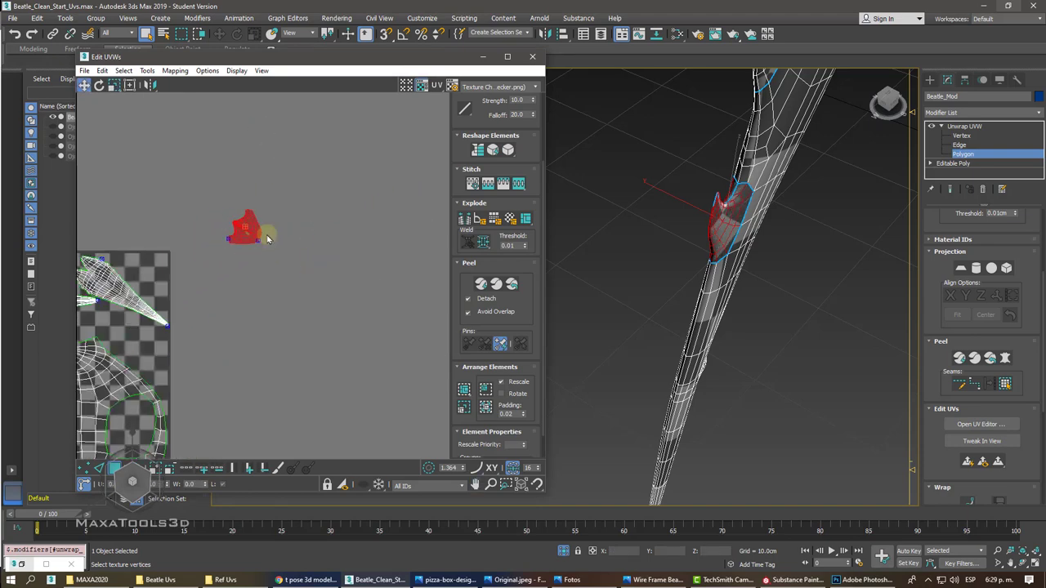
pyautogui.moveTo(171, 293); pyautogui.dragTo(276, 225, button='middle')
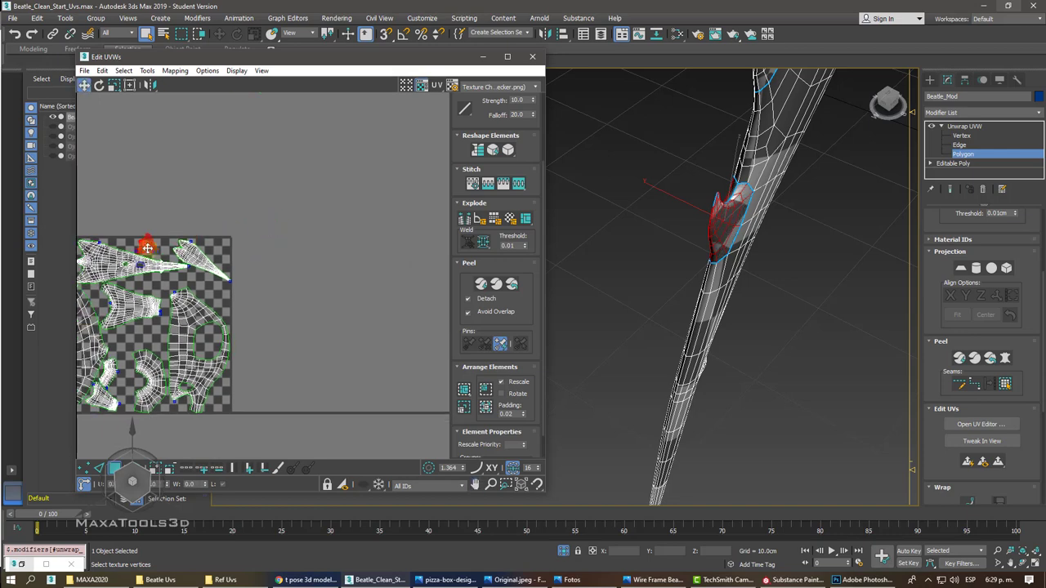
pyautogui.scroll(5, 147, 240)
pyautogui.moveTo(205, 234); pyautogui.dragTo(283, 225, button='middle')
pyautogui.rightClick(283, 225)
pyautogui.click(304, 238)
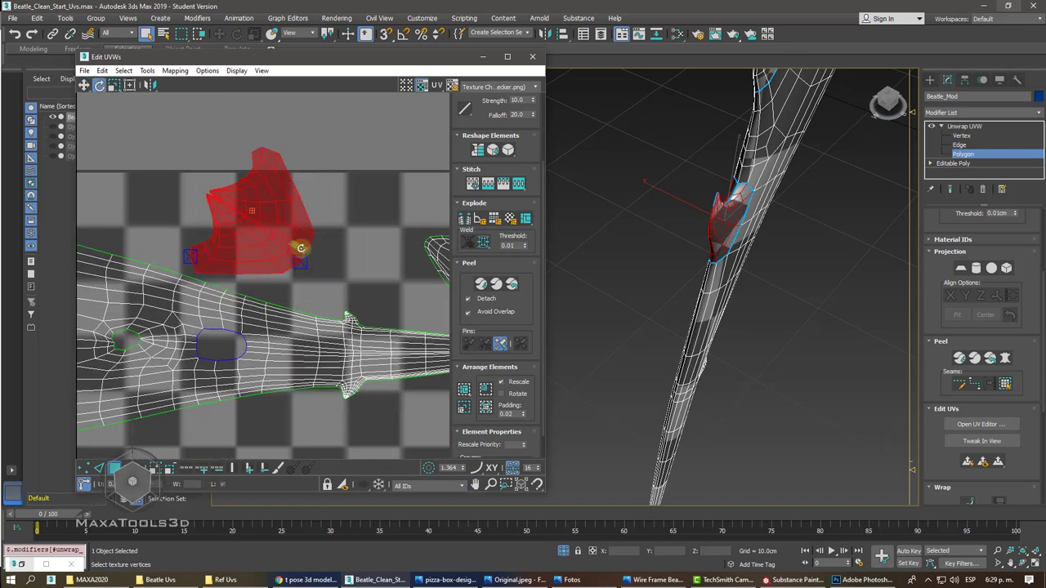
pyautogui.rightClick(298, 246)
pyautogui.click(310, 275)
pyautogui.moveTo(310, 275); pyautogui.dragTo(262, 273)
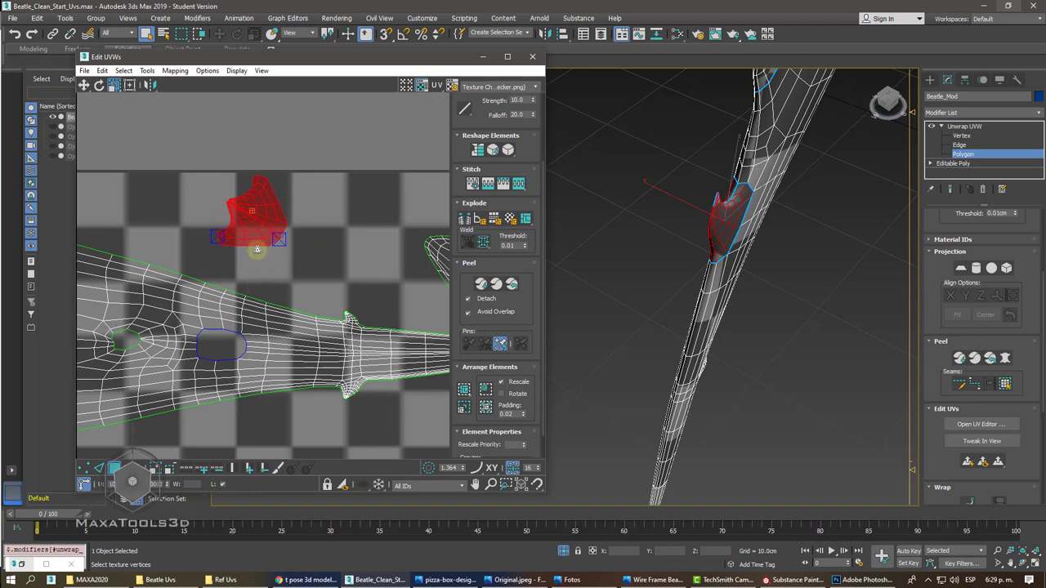
pyautogui.rightClick(248, 219)
pyautogui.click(253, 234)
pyautogui.click(299, 228)
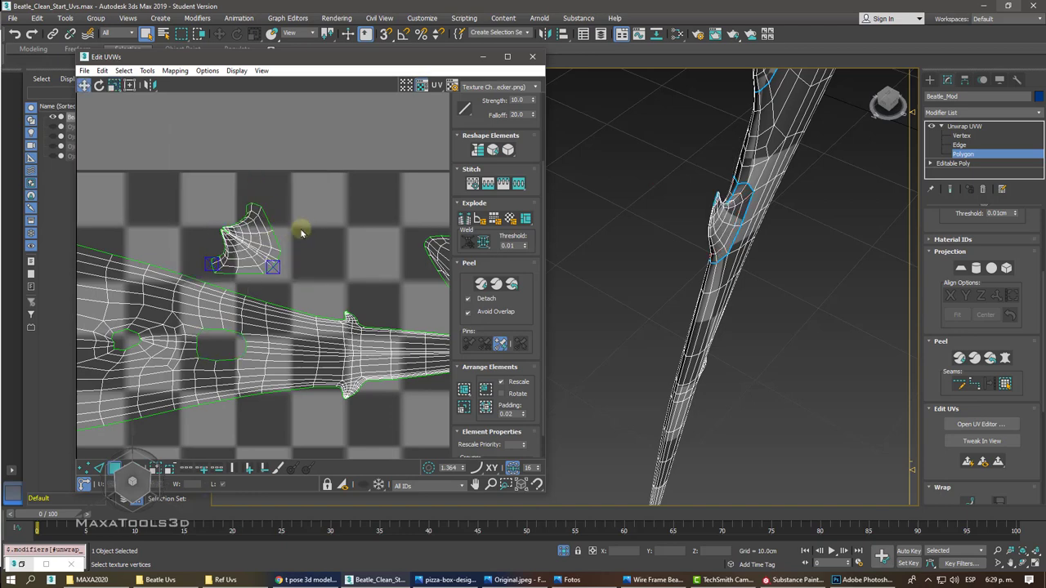
pyautogui.scroll(3, 237, 233)
pyautogui.scroll(4, 238, 237)
pyautogui.scroll(4, 237, 238)
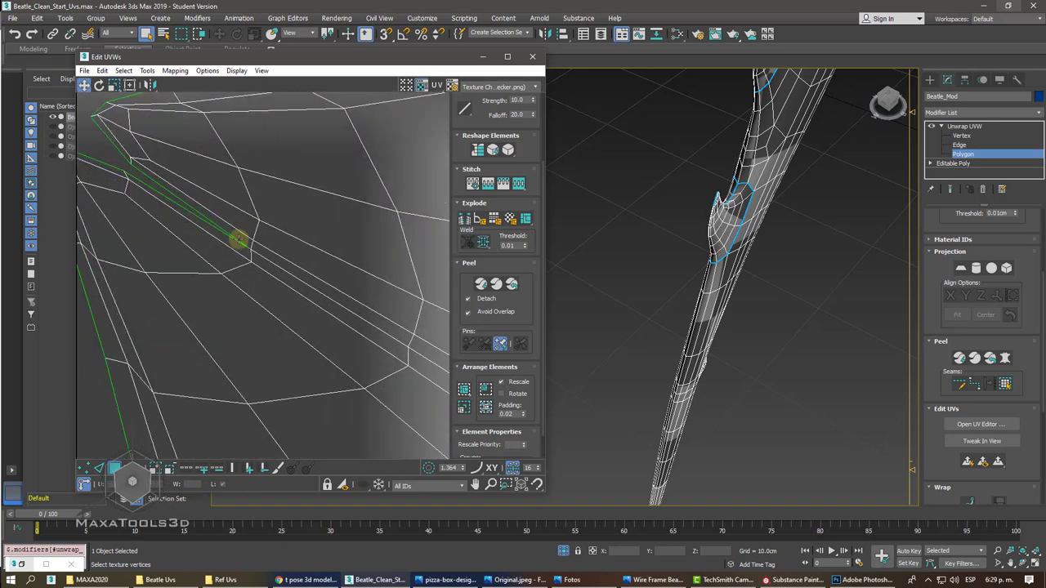
pyautogui.scroll(-3, 237, 239)
pyautogui.scroll(-3, 237, 239)
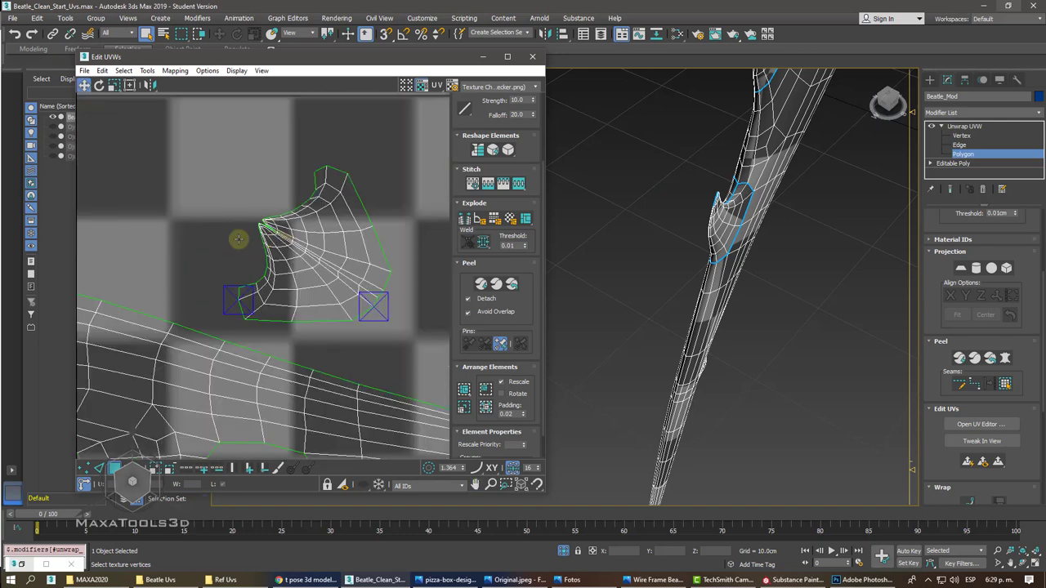
pyautogui.scroll(-3, 237, 238)
pyautogui.scroll(-2, 237, 239)
pyautogui.scroll(-5, 237, 238)
pyautogui.scroll(2, 311, 174)
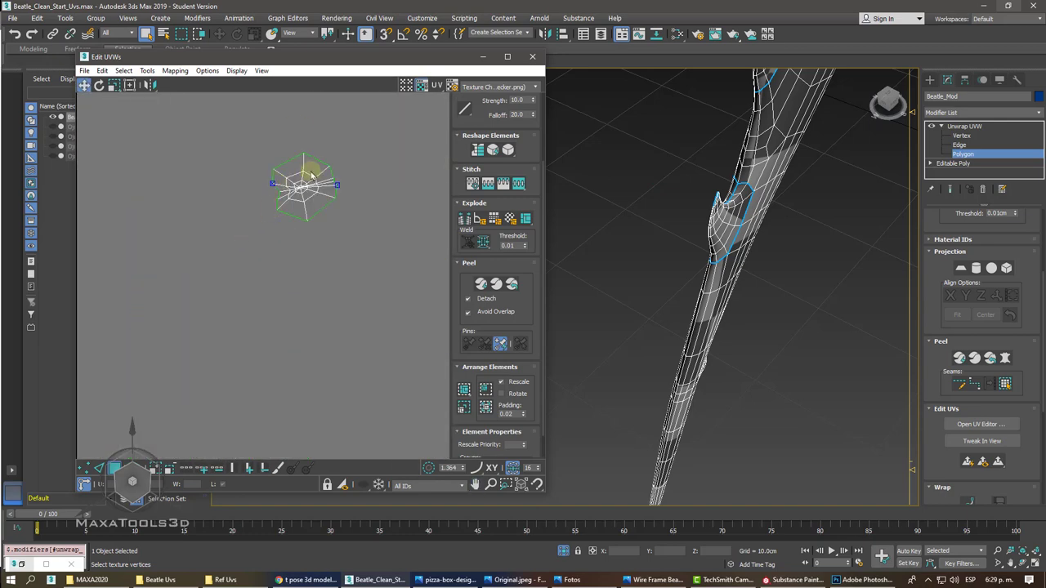
# - Extend the Point-to-Point seam down the claw spike's edges
pyautogui.click(315, 167)
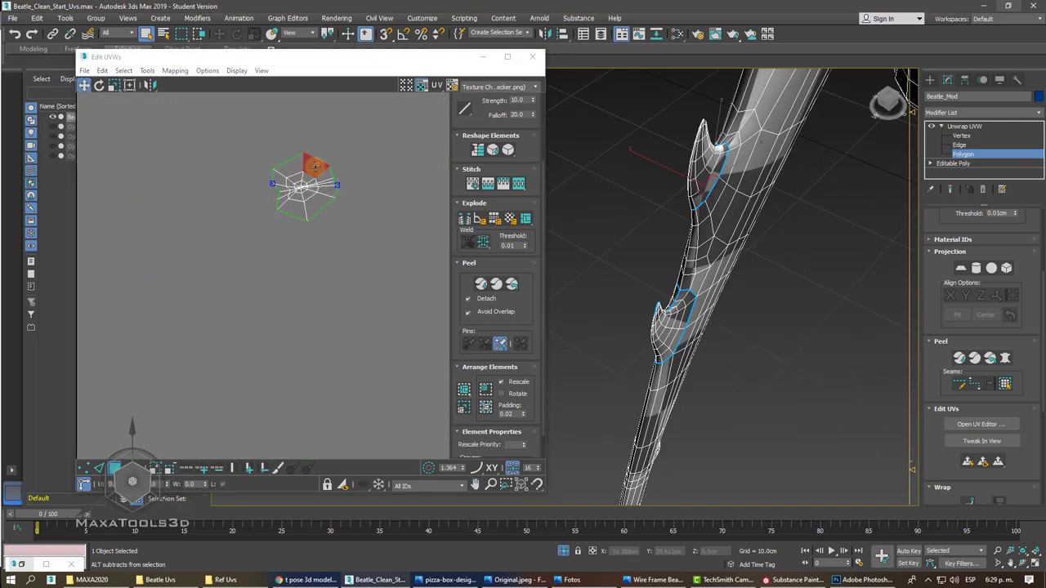
pyautogui.click(959, 145)
pyautogui.keyDown('alt'); pyautogui.moveTo(736, 167); pyautogui.dragTo(744, 153, button='middle'); pyautogui.keyUp('alt')
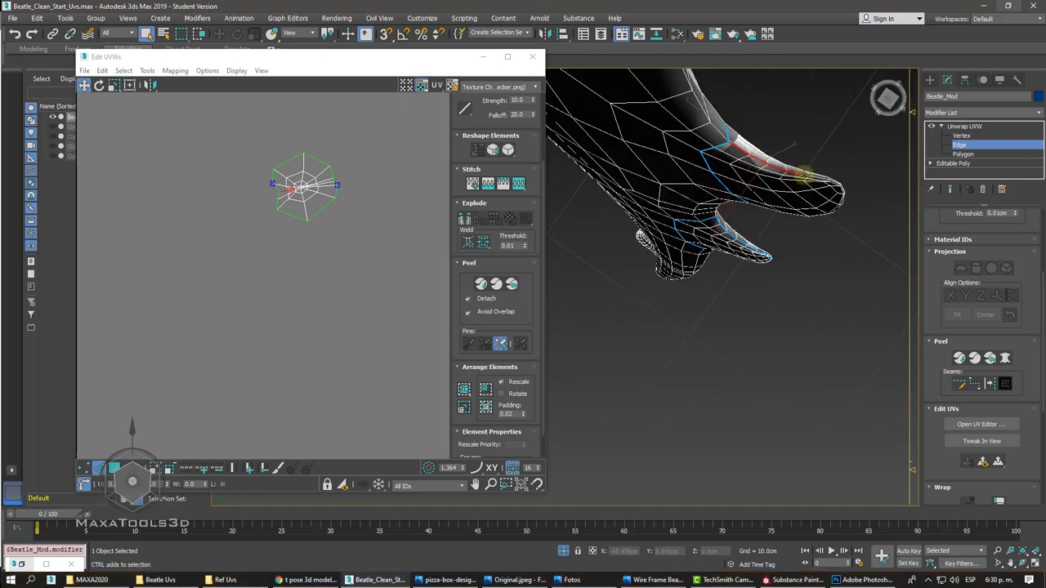
pyautogui.moveTo(817, 183)
pyautogui.keyDown('alt'); pyautogui.mouseDown(button='middle')
pyautogui.moveTo(822, 194)
pyautogui.moveTo(779, 222)
pyautogui.moveTo(669, 181)
pyautogui.mouseUp(button='middle'); pyautogui.keyUp('alt')
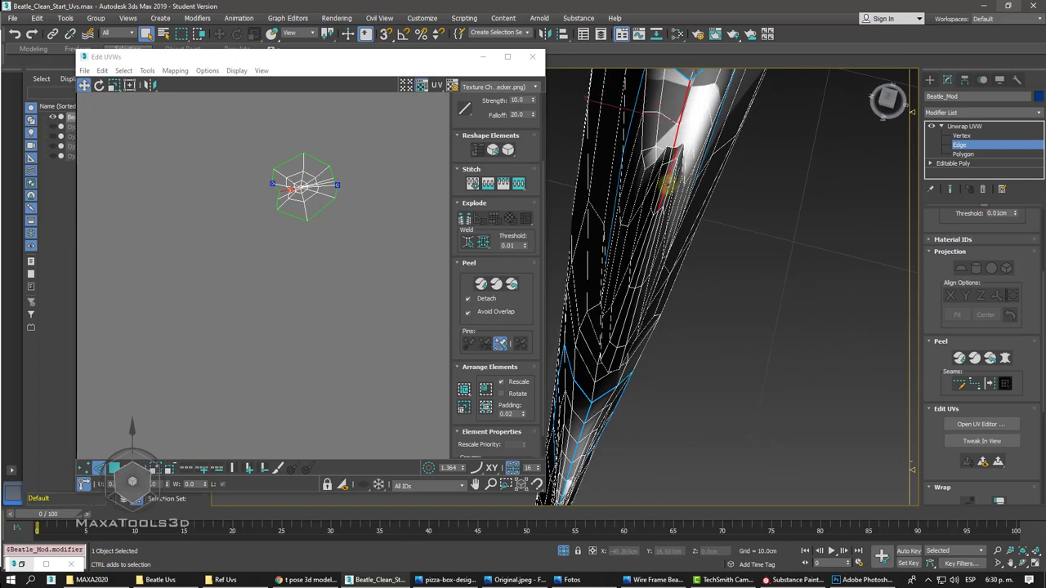
pyautogui.keyDown('ctrl'); pyautogui.click(650, 235); pyautogui.keyUp('ctrl')
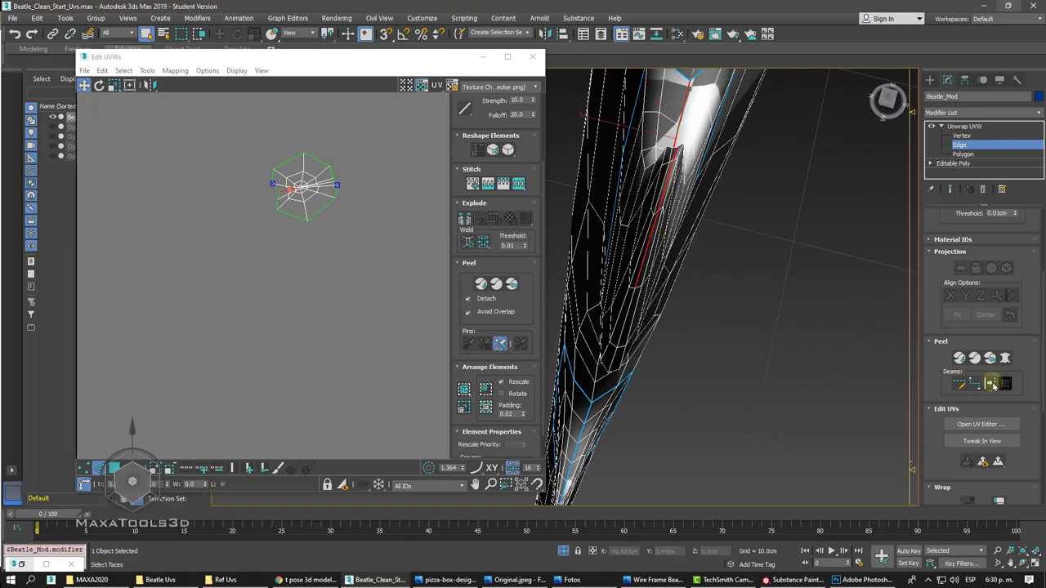
# - Expand a spike polygon to the seams and Quick Peel it into a flat UV island
pyautogui.click(962, 154)
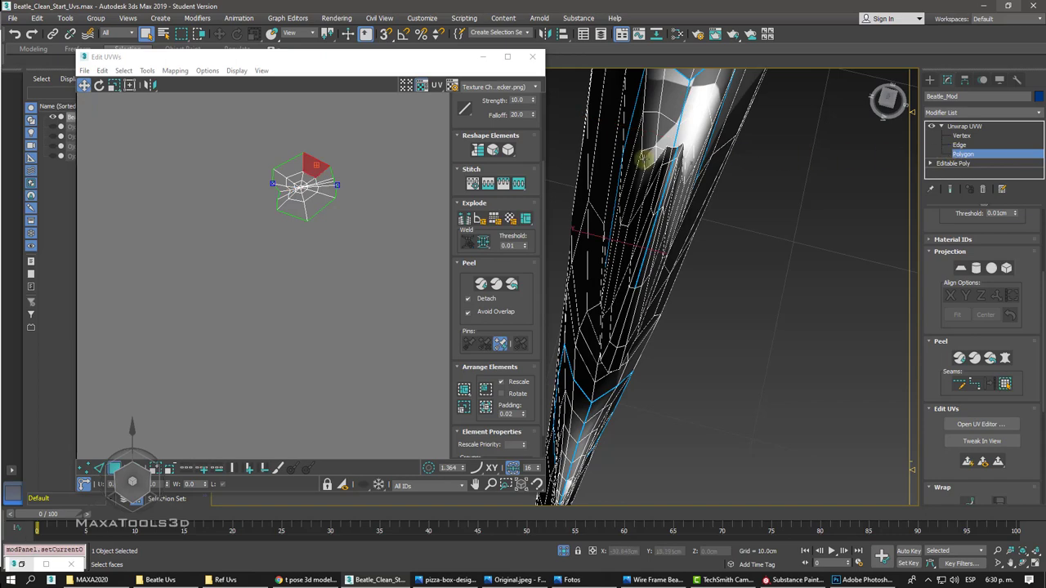
pyautogui.click(644, 157)
pyautogui.click(1005, 383)
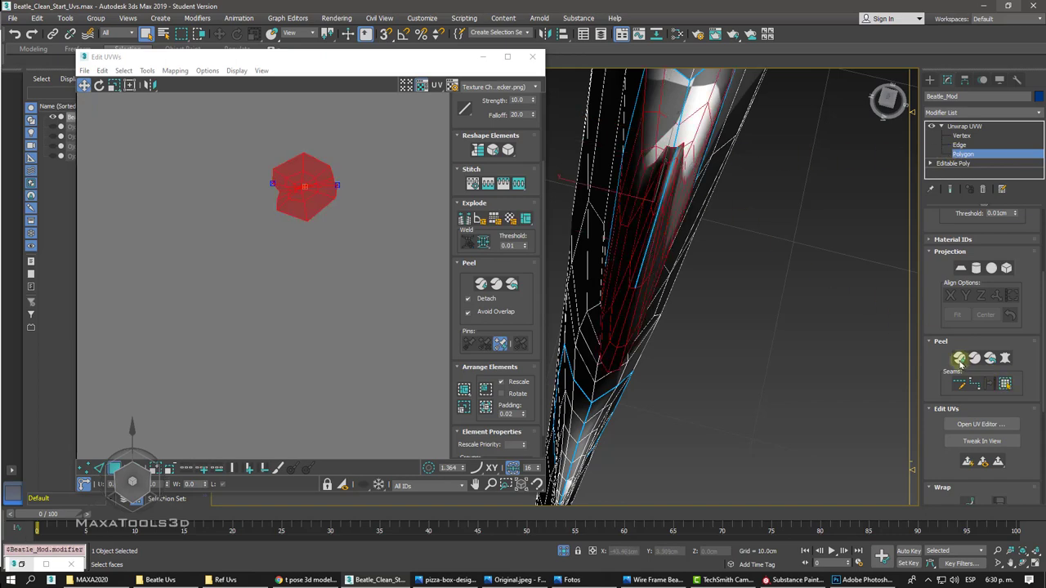
pyautogui.click(958, 359)
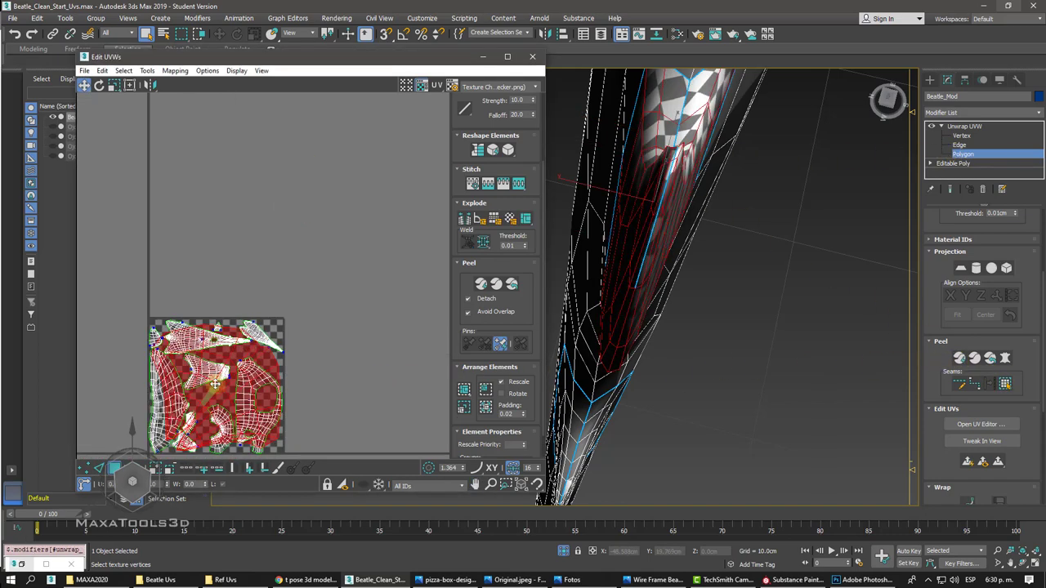
# - Move the peeled spike island out of the tile and scale it down
pyautogui.moveTo(215, 384)
pyautogui.mouseDown()
pyautogui.moveTo(229, 257)
pyautogui.moveTo(230, 347)
pyautogui.moveTo(221, 357)
pyautogui.mouseUp()
pyautogui.rightClick(239, 231)
pyautogui.click(249, 240)
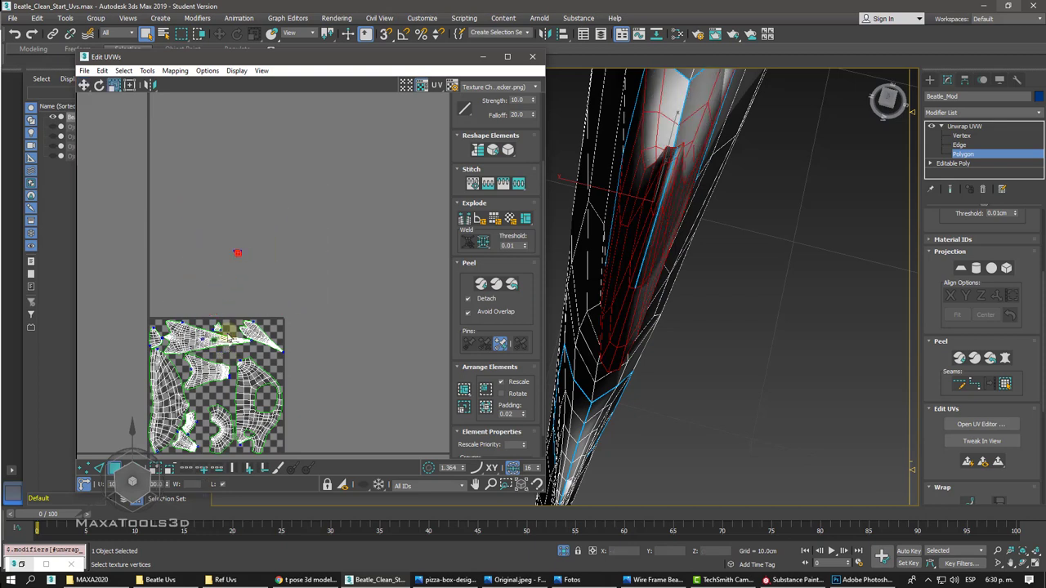
pyautogui.rightClick(234, 259)
pyautogui.click(255, 271)
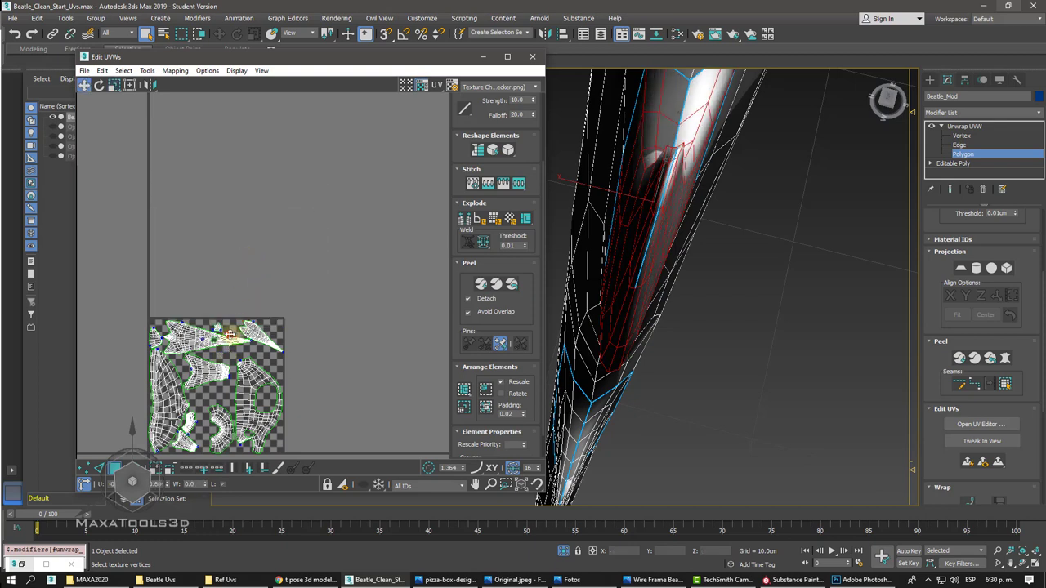
# - Reshape the spike island and tuck it against the leg shell's upper corner
pyautogui.scroll(3, 225, 334)
pyautogui.scroll(3, 227, 331)
pyautogui.scroll(2, 245, 311)
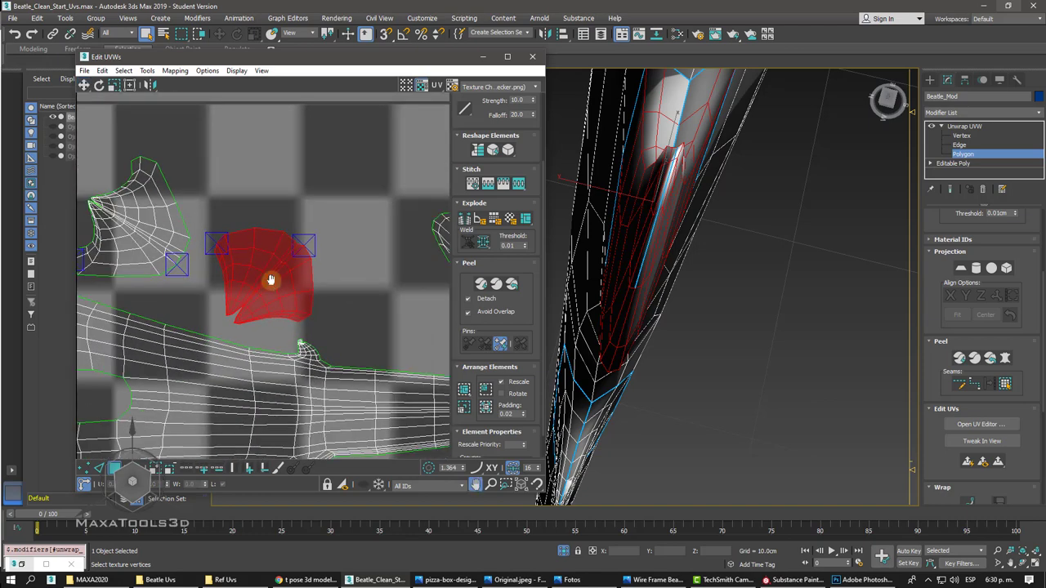
pyautogui.scroll(3, 269, 280)
pyautogui.scroll(3, 266, 281)
pyautogui.scroll(2, 262, 281)
pyautogui.scroll(-2, 261, 281)
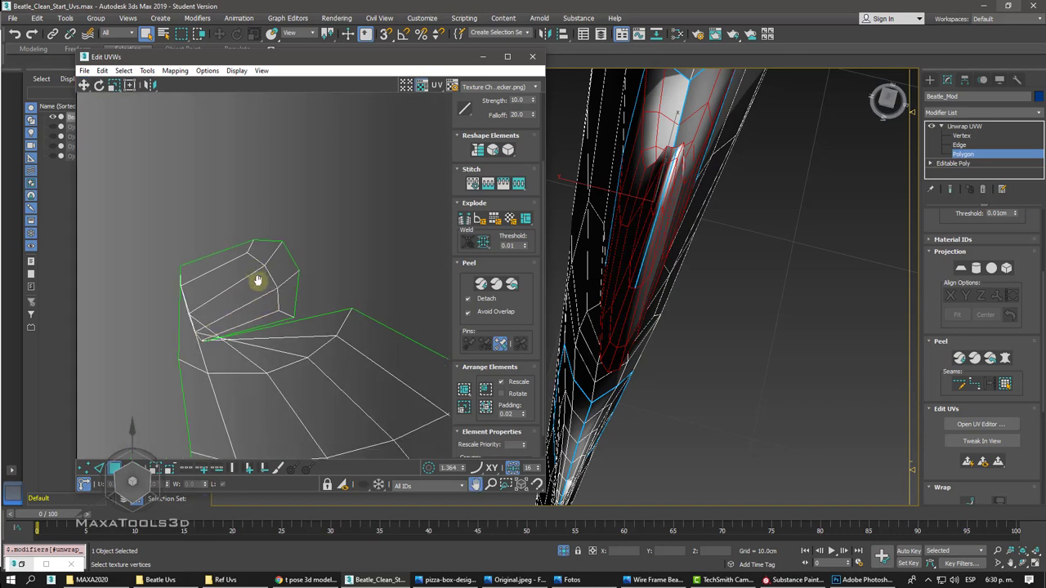
pyautogui.scroll(-2, 260, 282)
pyautogui.scroll(-3, 257, 282)
pyautogui.scroll(-3, 257, 282)
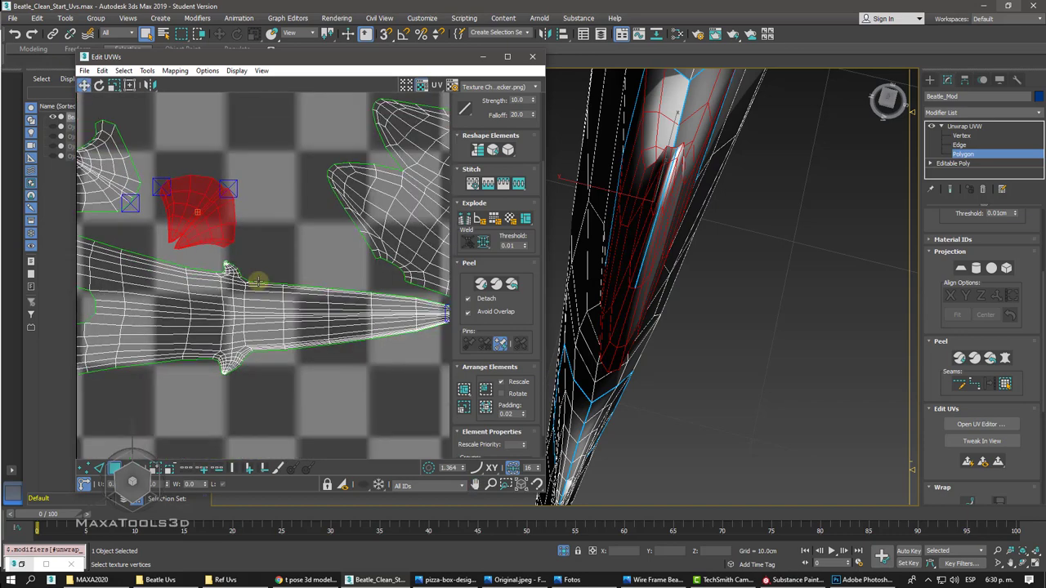
pyautogui.scroll(5, 257, 282)
pyautogui.scroll(2, 259, 281)
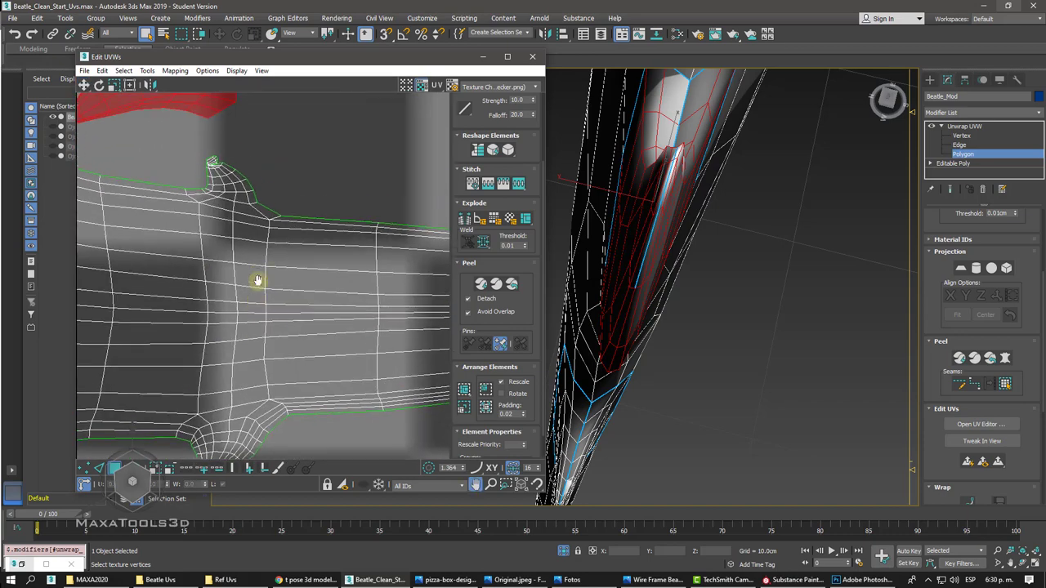
pyautogui.scroll(2, 259, 280)
pyautogui.scroll(2, 245, 257)
pyautogui.click(212, 198)
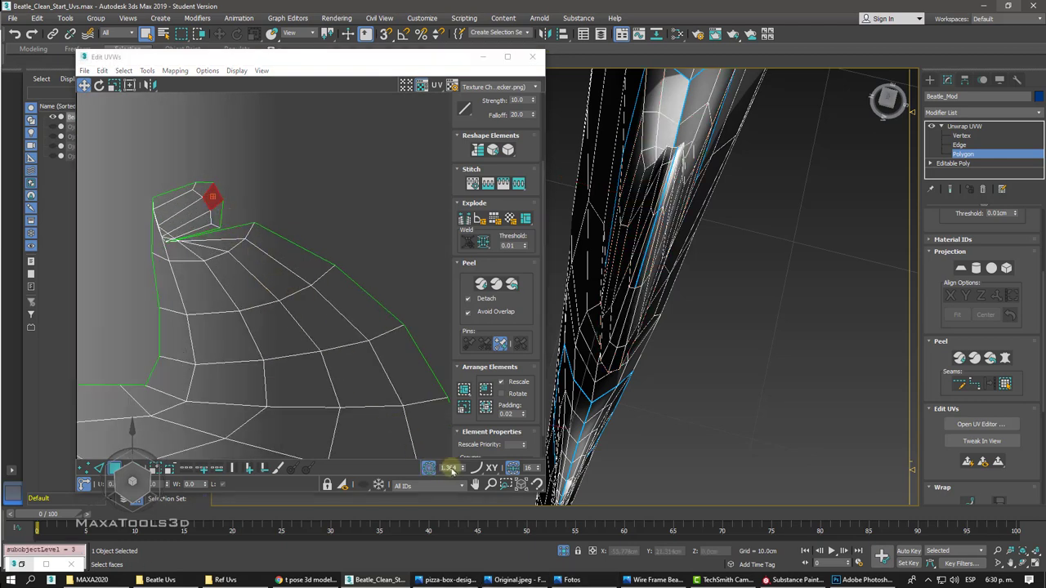
pyautogui.moveTo(464, 470); pyautogui.dragTo(462, 469)
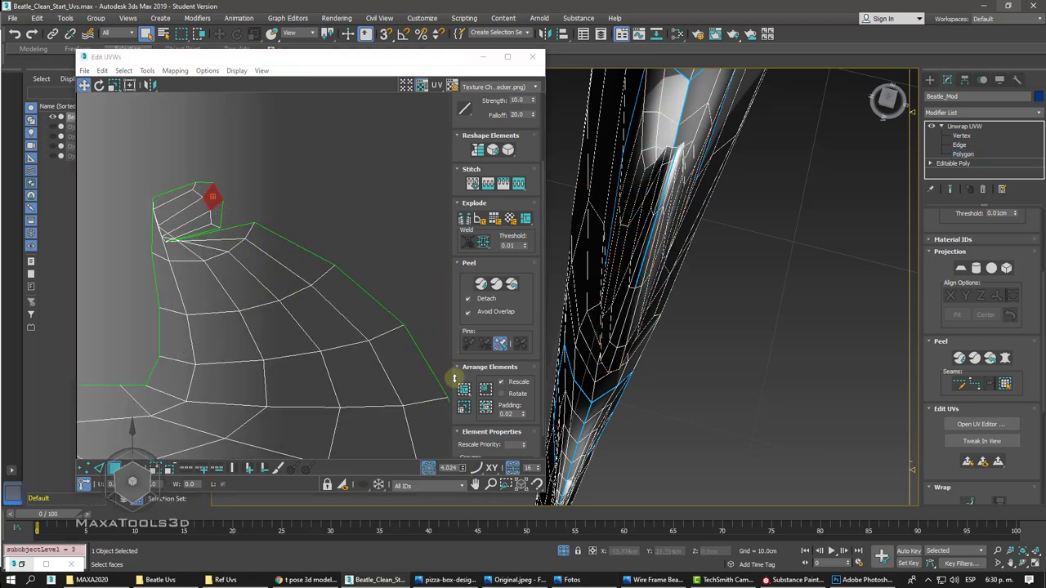
pyautogui.click(204, 196)
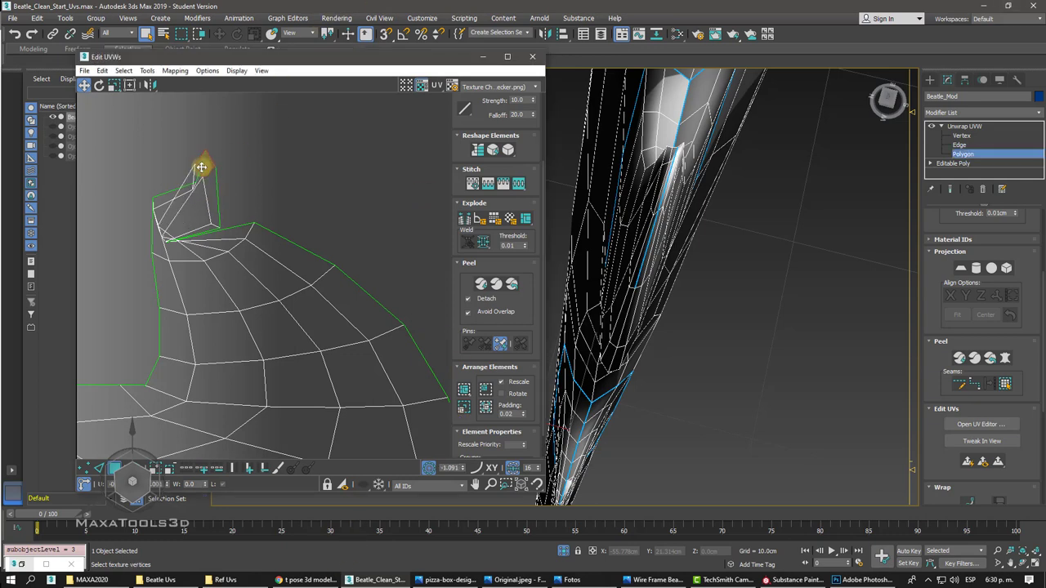
pyautogui.moveTo(462, 470); pyautogui.dragTo(445, 221)
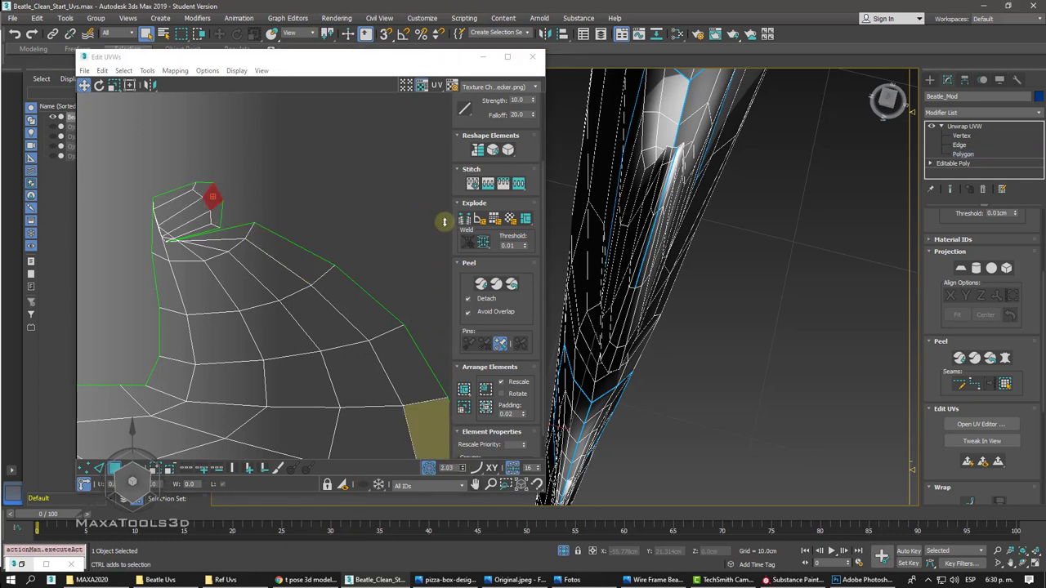
pyautogui.moveTo(506, 538)
pyautogui.mouseDown()
pyautogui.moveTo(464, 472)
pyautogui.moveTo(415, 169)
pyautogui.mouseUp()
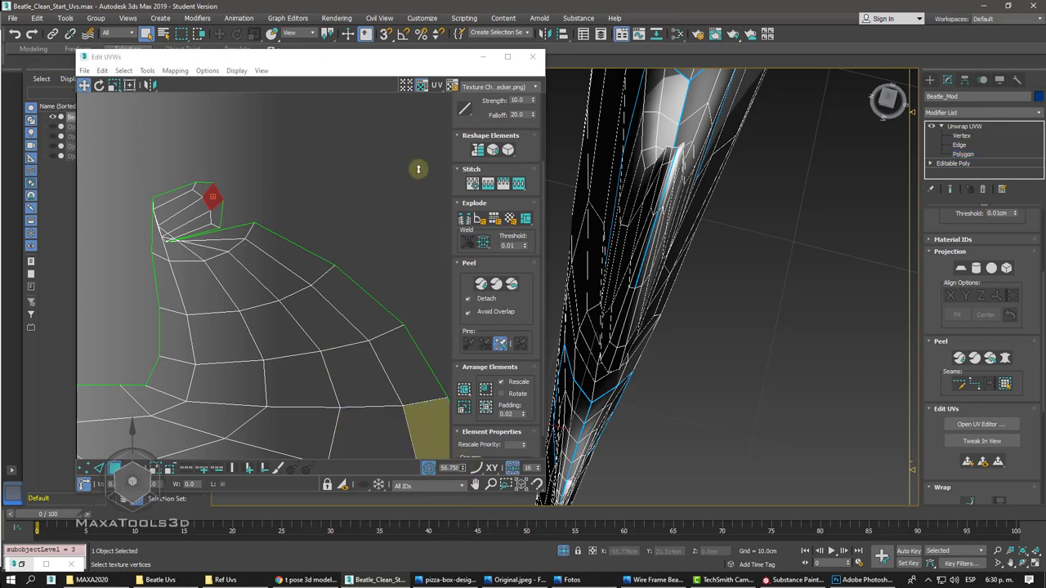
pyautogui.click(271, 199)
# - Select the top polygons of the spike island in face selection mode
pyautogui.click(209, 218)
pyautogui.click(211, 201)
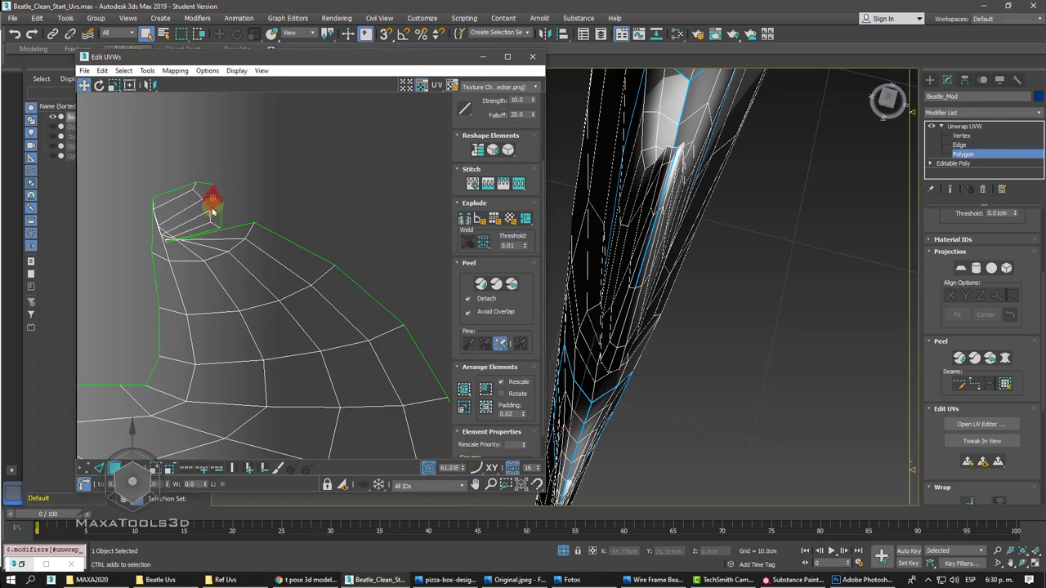
pyautogui.scroll(-2, 246, 180)
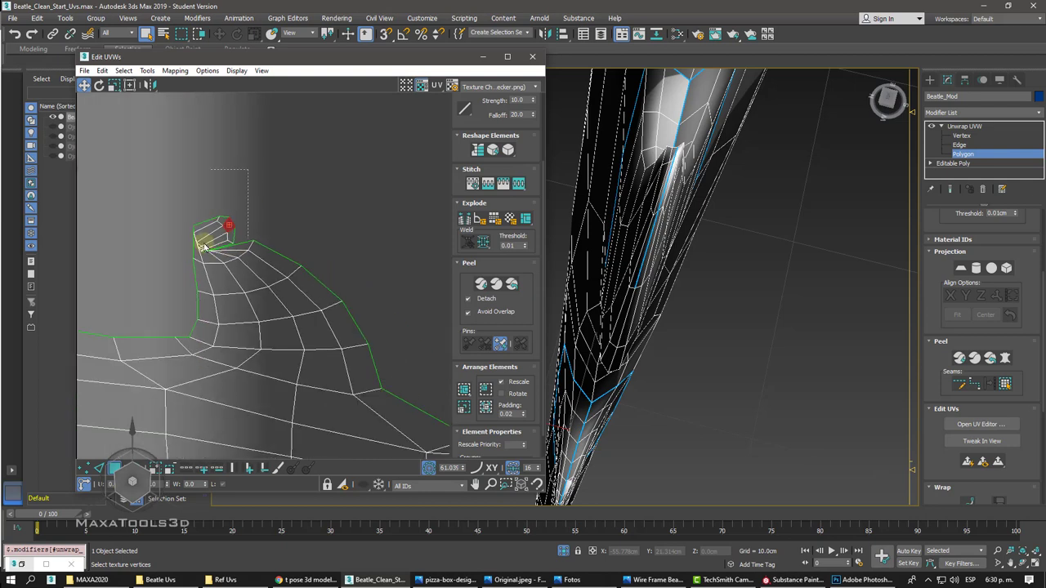
pyautogui.press('3')
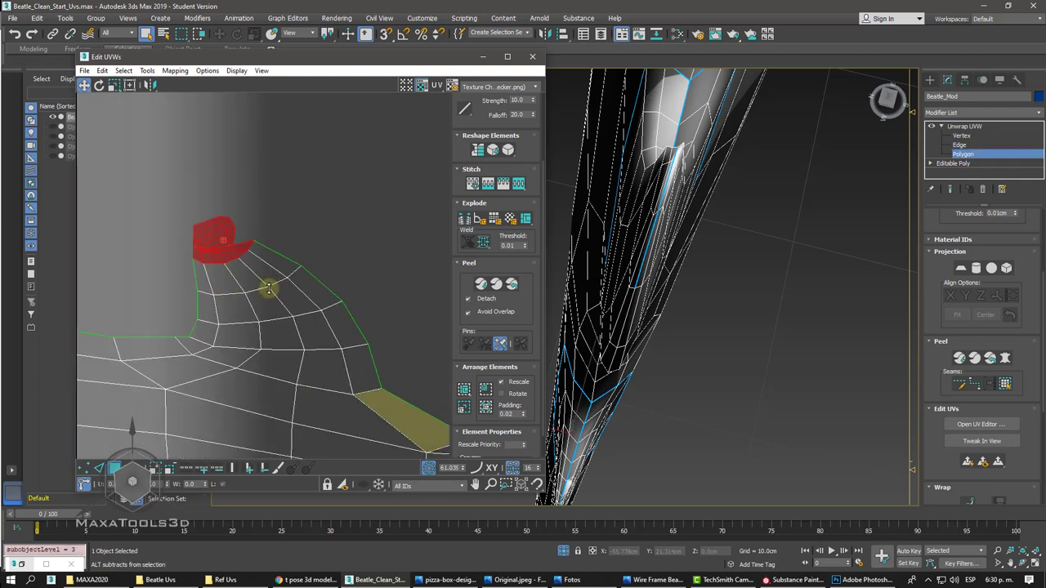
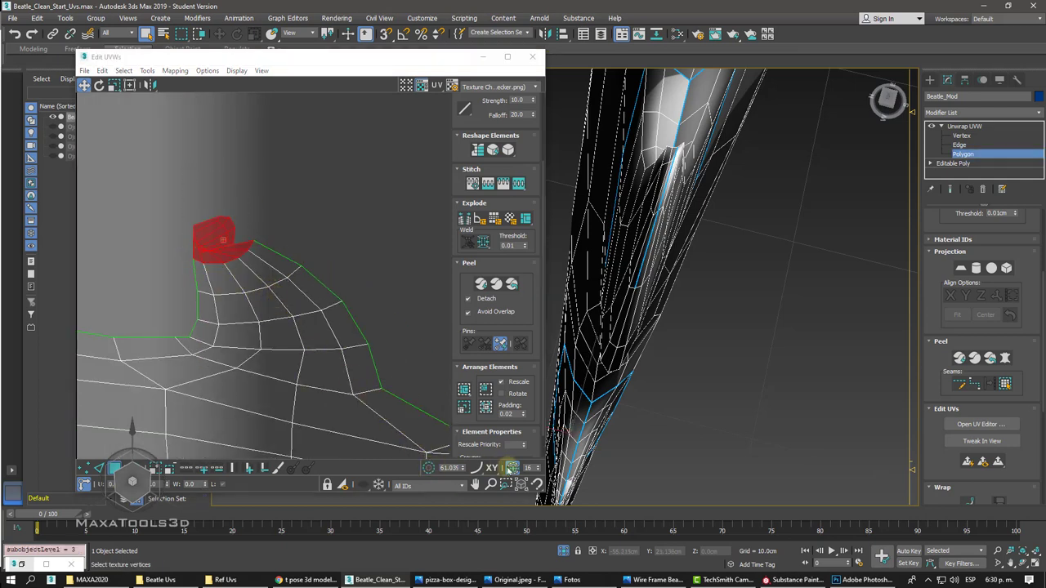
# - Relax the pinched fan polygons, then the fan-bottom polygons, with Relax Until Flat
pyautogui.click(222, 237)
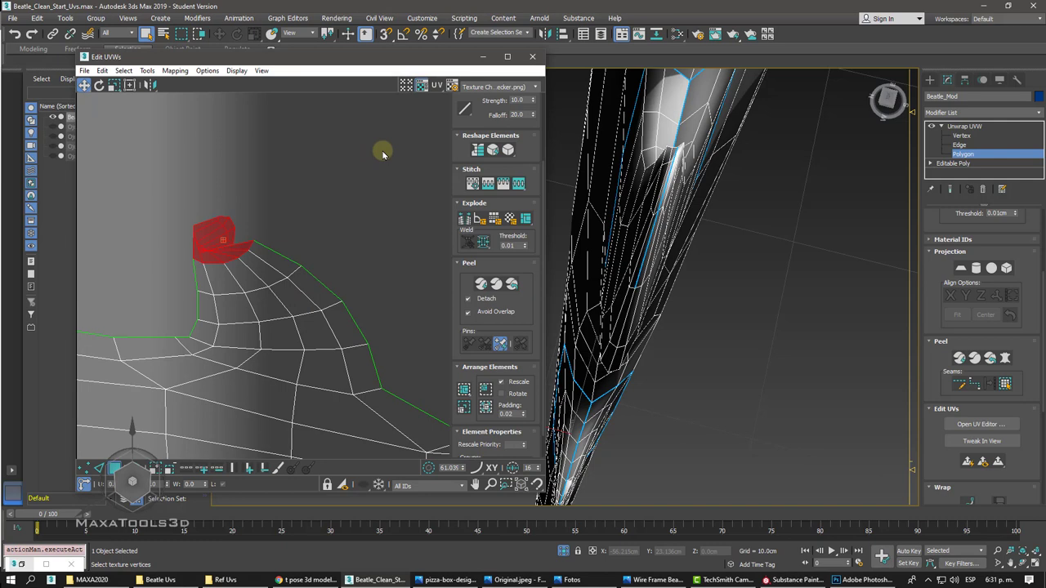
pyautogui.click(494, 151)
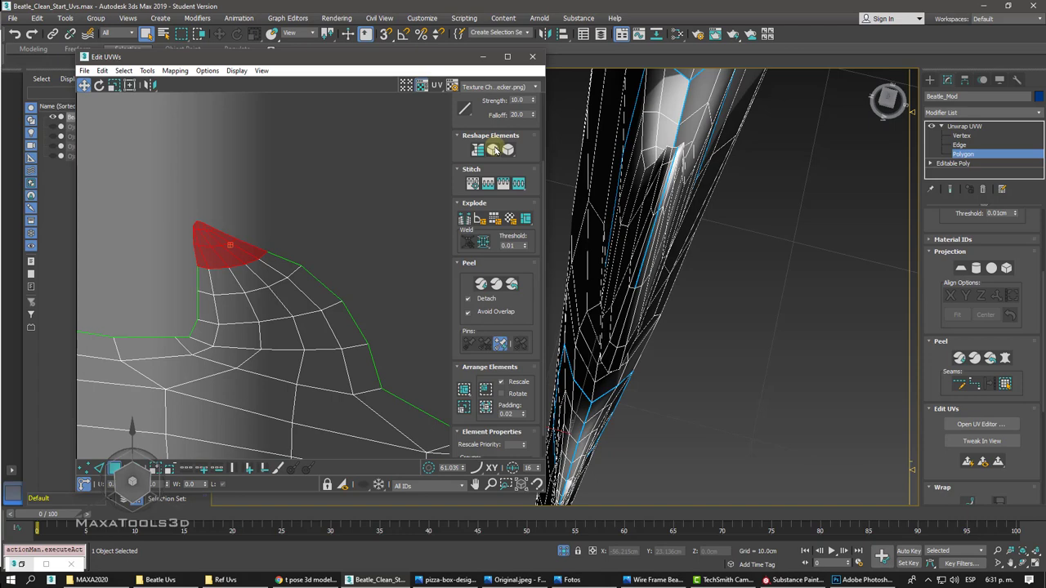
pyautogui.click(384, 205)
pyautogui.scroll(-3, 384, 205)
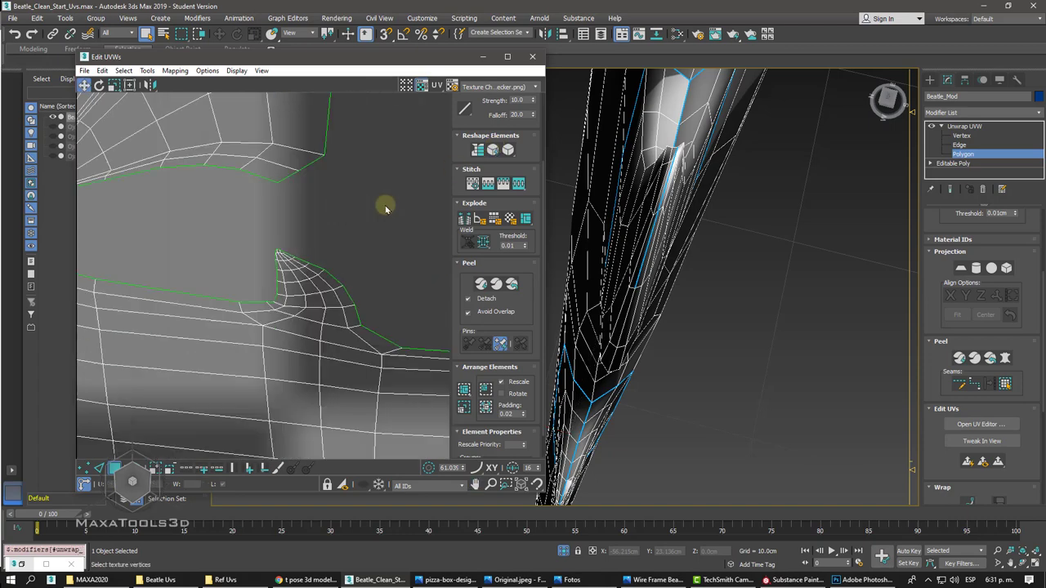
pyautogui.scroll(3, 384, 205)
pyautogui.scroll(2, 384, 205)
pyautogui.scroll(-1, 303, 275)
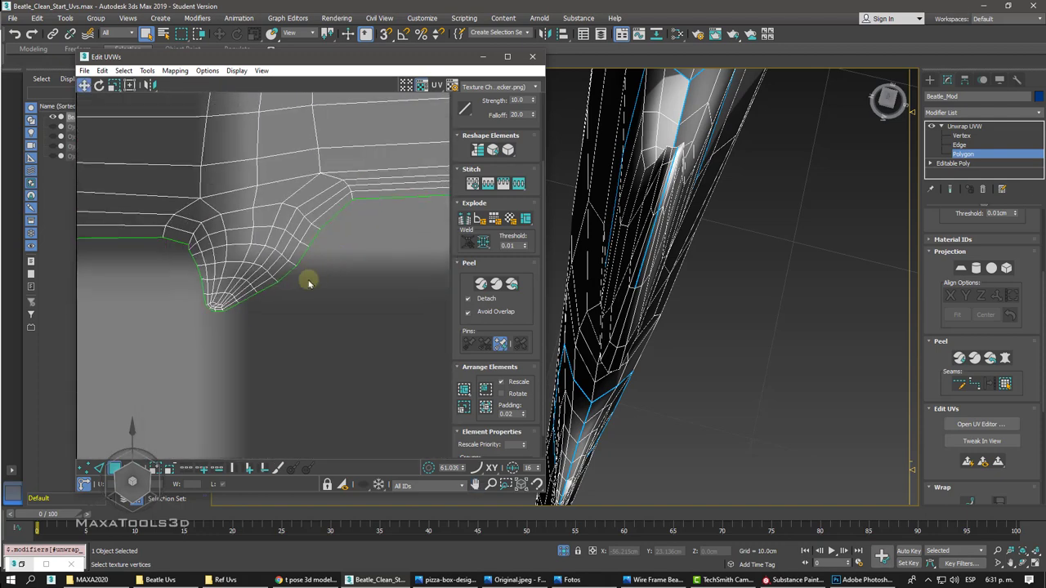
pyautogui.scroll(1, 262, 328)
pyautogui.moveTo(262, 327); pyautogui.dragTo(156, 273)
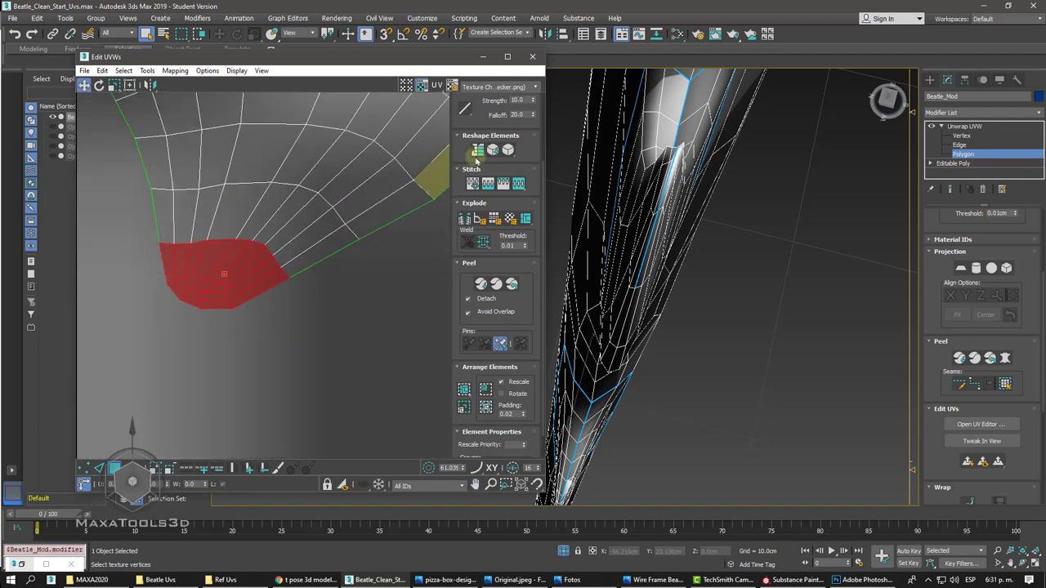
pyautogui.click(492, 150)
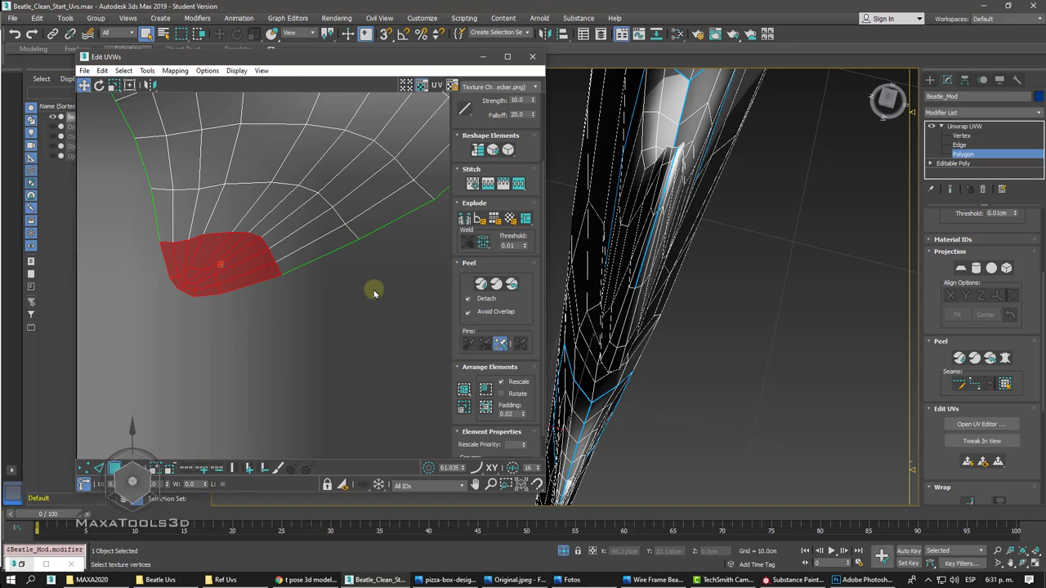
pyautogui.click(242, 335)
# - Select the whole small left UV island and relax it until flat
pyautogui.scroll(-2, 242, 336)
pyautogui.scroll(-3, 242, 337)
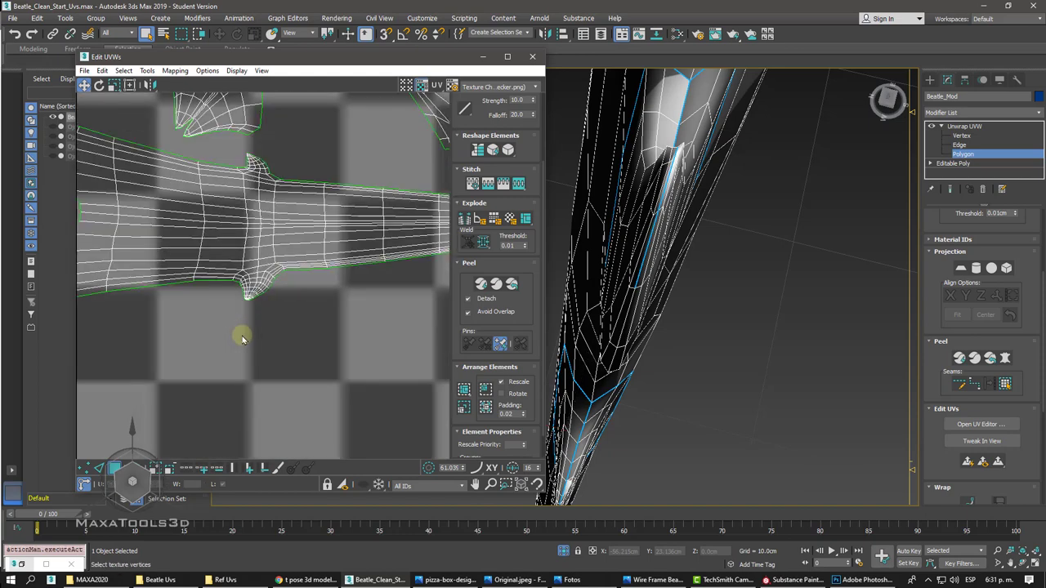
pyautogui.scroll(-3, 242, 336)
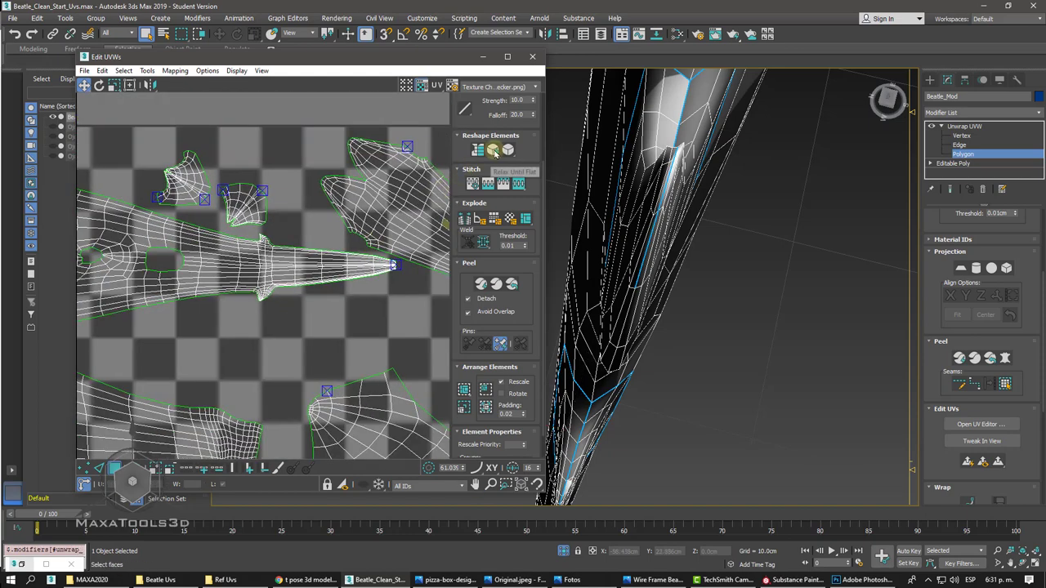
pyautogui.scroll(-3, 269, 271)
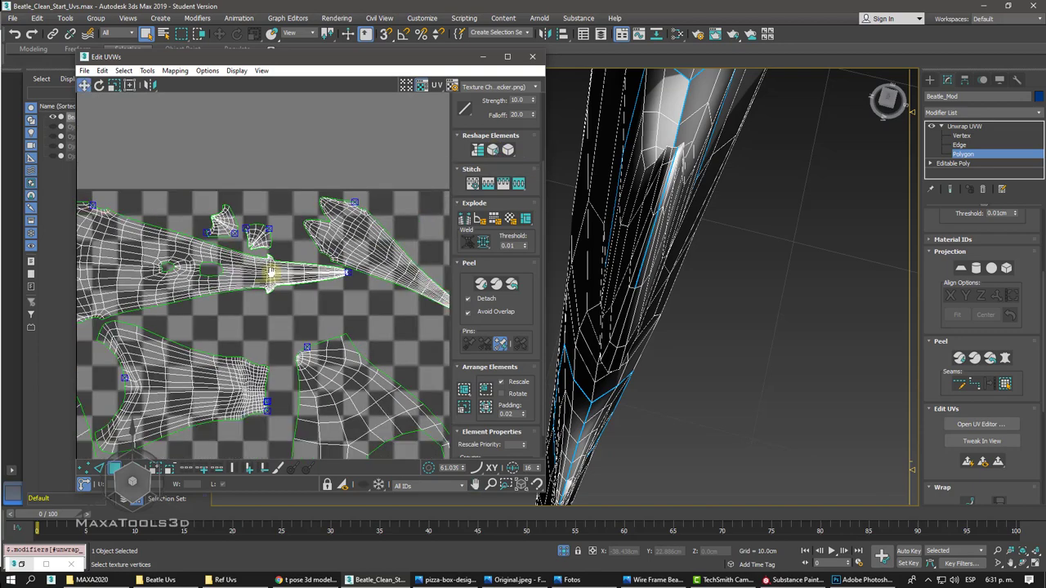
pyautogui.scroll(1, 271, 272)
pyautogui.scroll(2, 271, 272)
pyautogui.scroll(1, 262, 272)
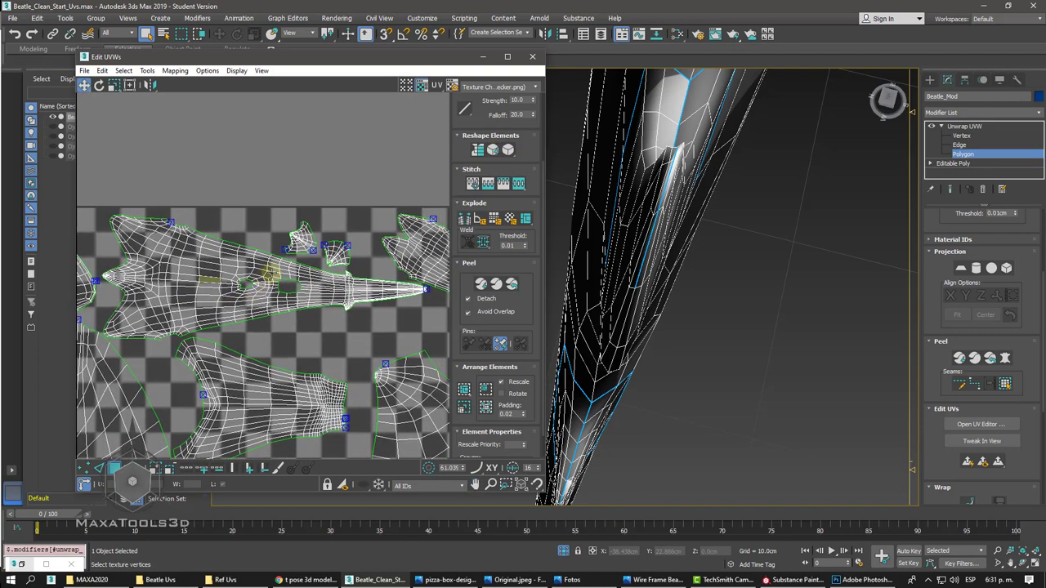
pyautogui.scroll(1, 249, 272)
pyautogui.scroll(1, 241, 272)
pyautogui.scroll(1, 241, 272)
pyautogui.scroll(2, 237, 270)
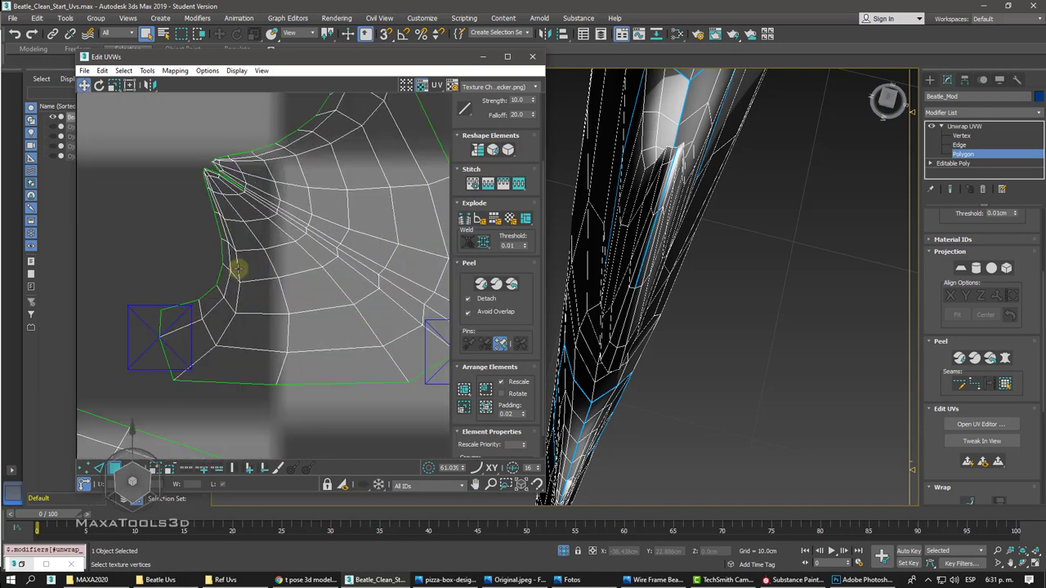
pyautogui.scroll(1, 239, 268)
pyautogui.scroll(1, 244, 267)
pyautogui.scroll(-3, 244, 267)
pyautogui.click(273, 260)
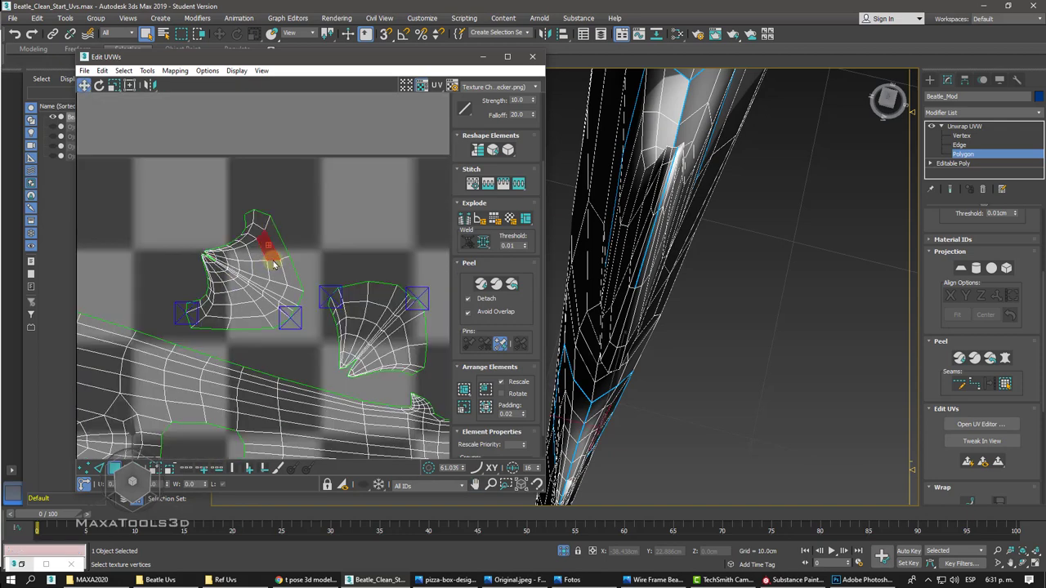
pyautogui.doubleClick(251, 310)
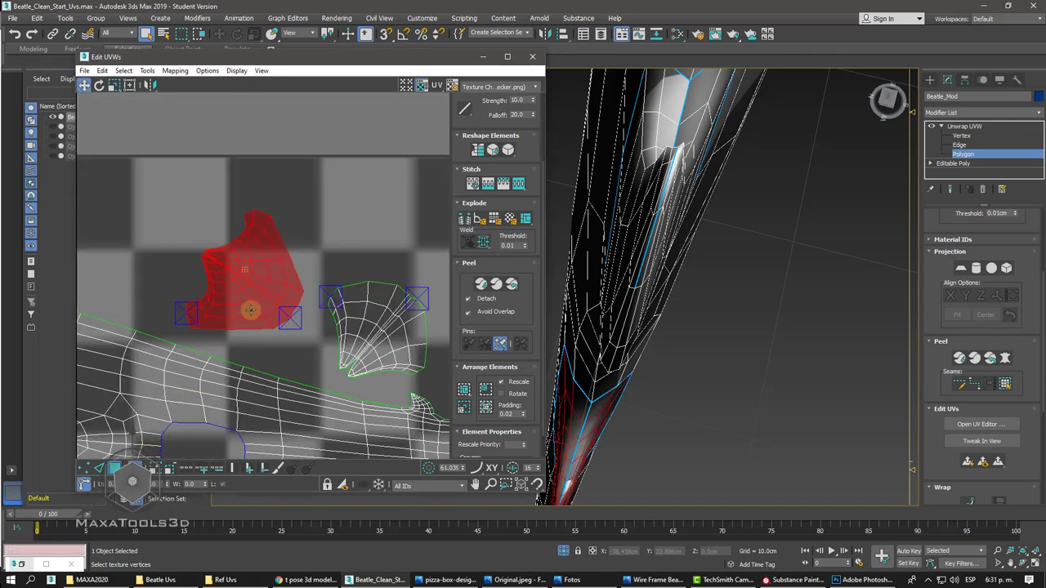
pyautogui.click(494, 151)
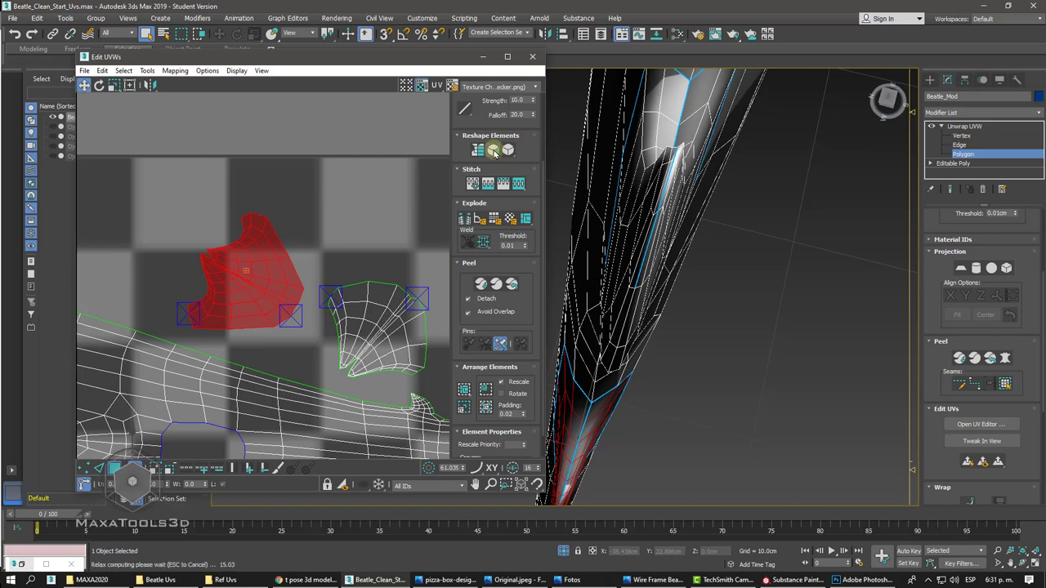
# - Clear the island selection and zoom out to frame the full UV tile
pyautogui.scroll(5, 104, 268)
pyautogui.scroll(2, 105, 274)
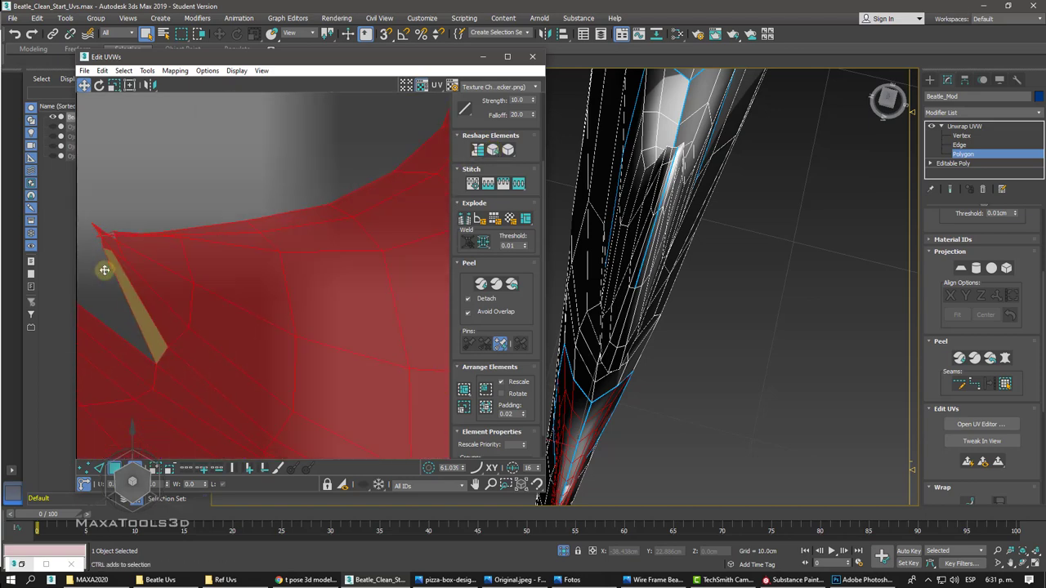
pyautogui.scroll(2, 104, 272)
pyautogui.click(104, 270)
pyautogui.scroll(-5, 105, 270)
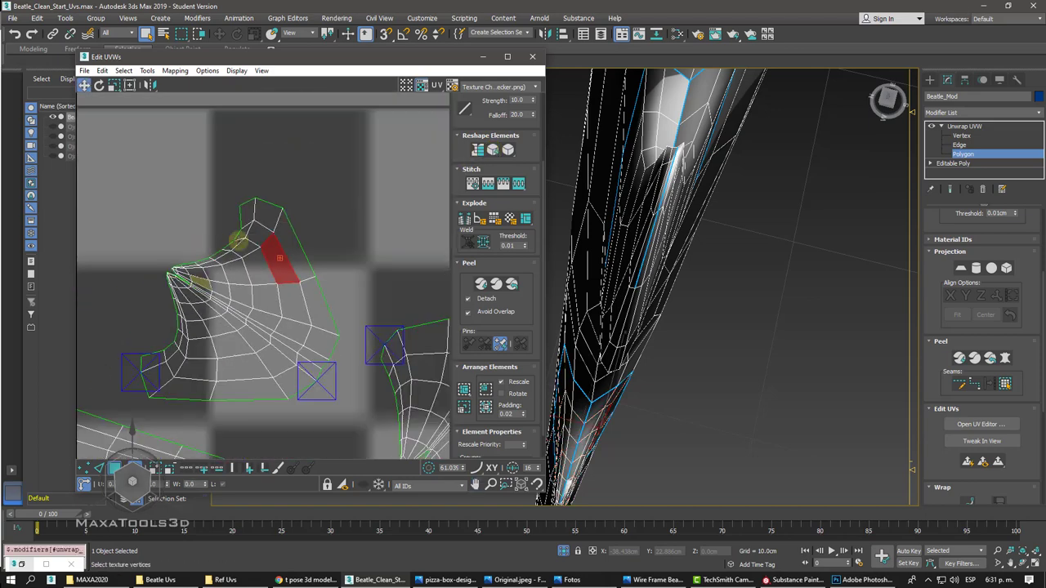
pyautogui.scroll(-3, 297, 226)
pyautogui.click(294, 228)
pyautogui.scroll(-2, 294, 229)
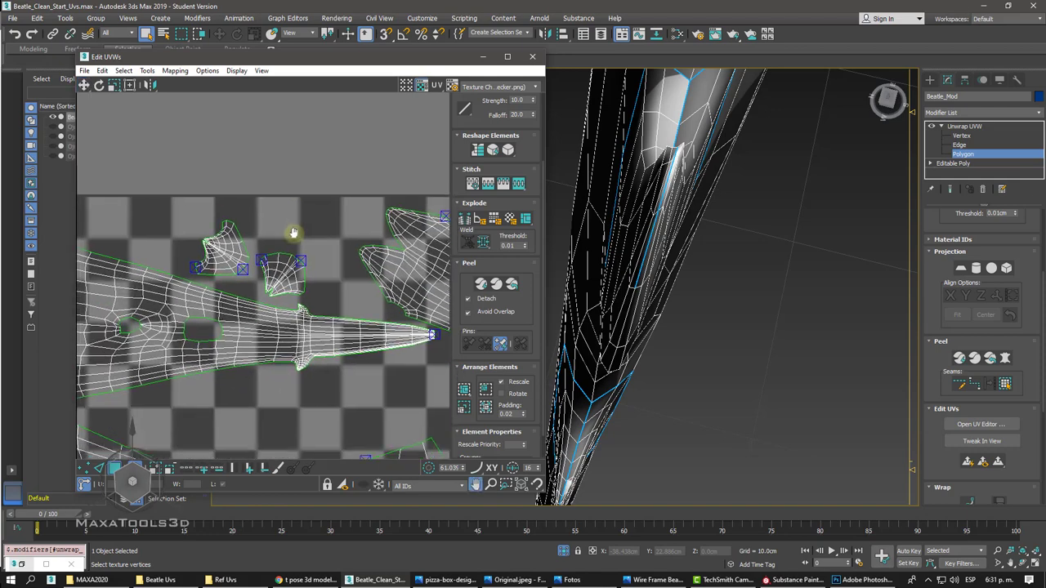
pyautogui.scroll(-2, 293, 232)
pyautogui.scroll(-2, 292, 242)
pyautogui.scroll(-2, 293, 249)
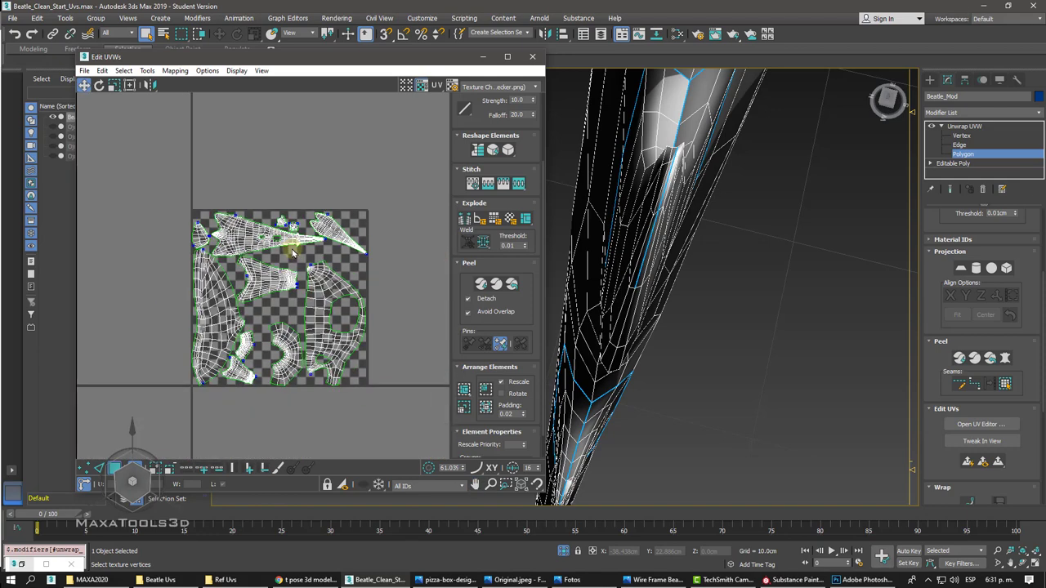
pyautogui.moveTo(293, 252); pyautogui.dragTo(291, 246, button='middle')
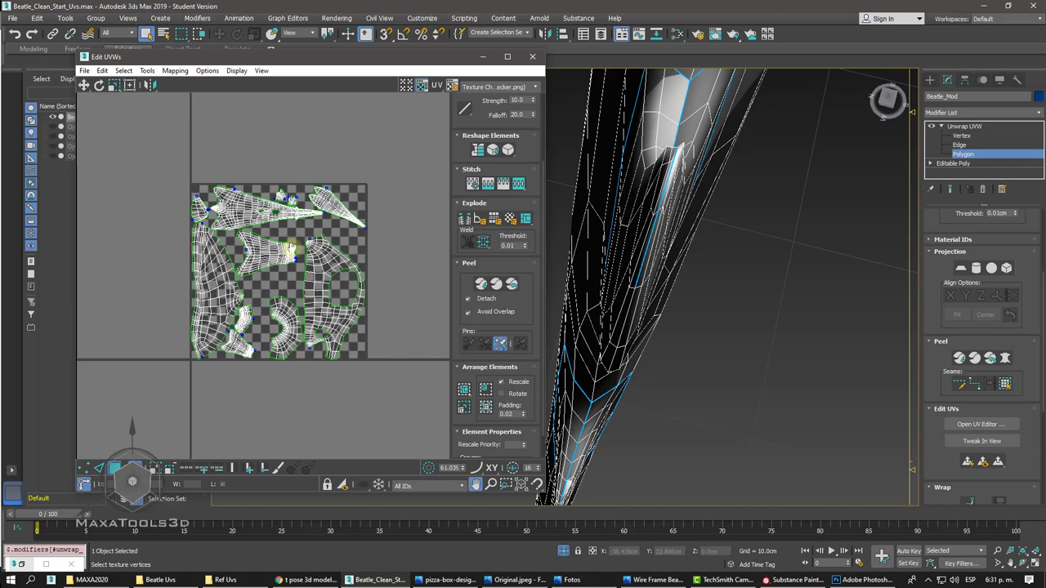
pyautogui.press('z')
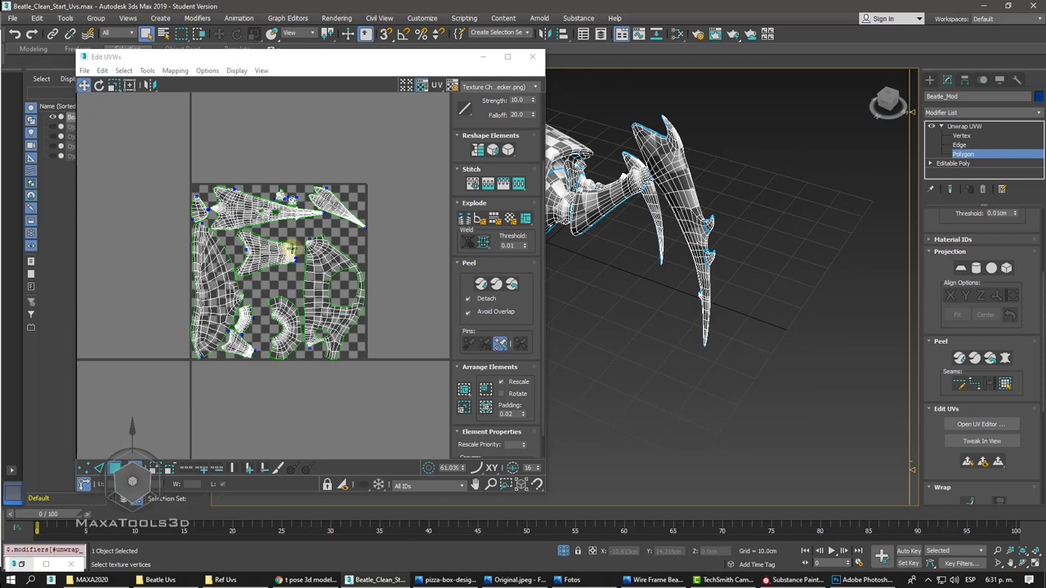
# - Exit the polygon sub-level and orbit the beetle to view its front and side
pyautogui.moveTo(291, 250); pyautogui.dragTo(287, 246, button='middle')
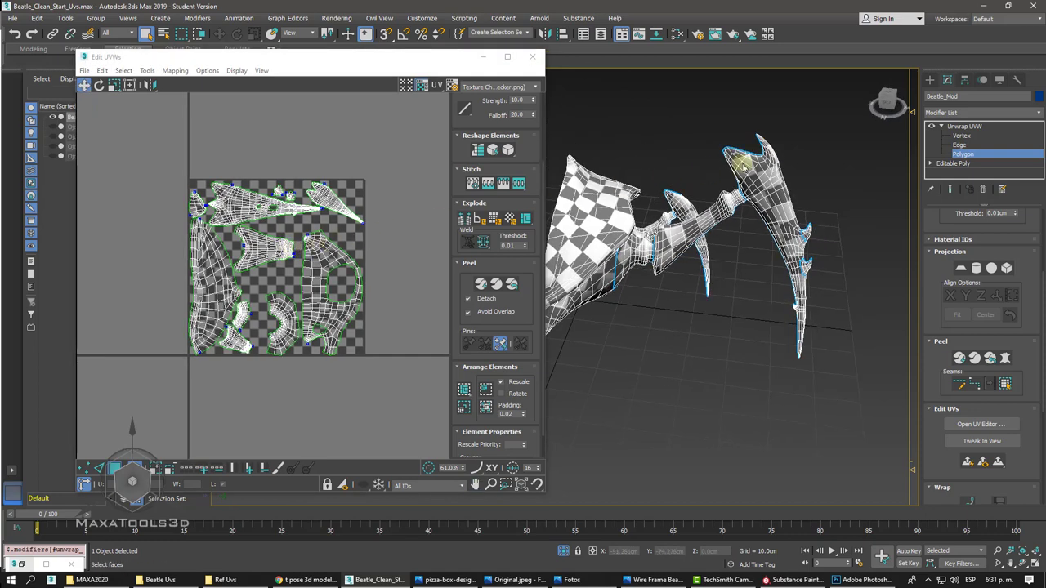
pyautogui.click(956, 126)
pyautogui.keyDown('alt'); pyautogui.moveTo(785, 213); pyautogui.dragTo(841, 217, button='middle'); pyautogui.keyUp('alt')
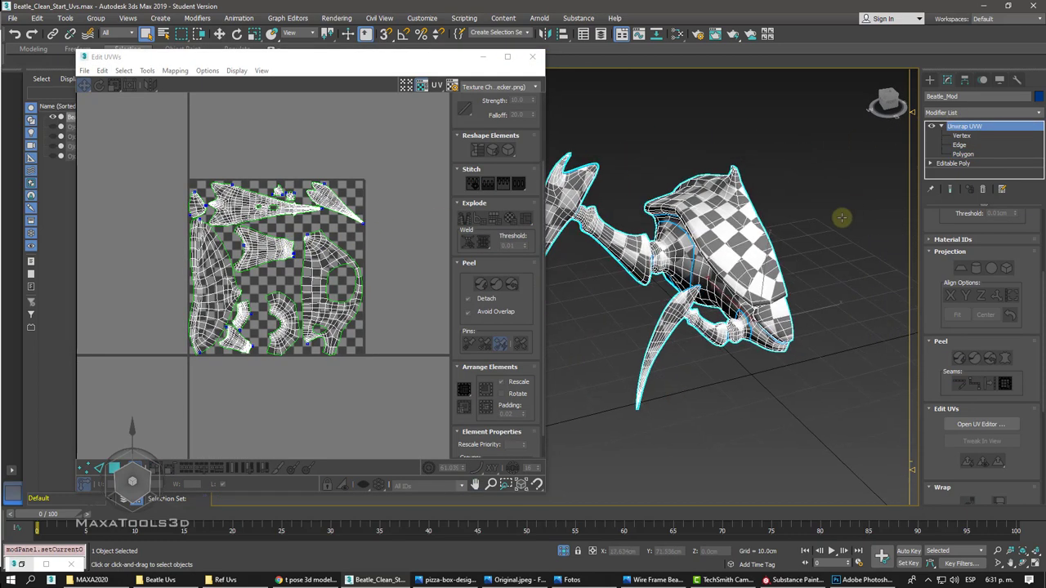
pyautogui.moveTo(754, 287)
pyautogui.keyDown('alt'); pyautogui.mouseDown(button='middle')
pyautogui.moveTo(747, 266)
pyautogui.moveTo(714, 314)
pyautogui.moveTo(697, 310)
pyautogui.moveTo(712, 310)
pyautogui.mouseUp(button='middle'); pyautogui.keyUp('alt')
# - Fit all the beetle's UV islands inside the Edit UVWs window
pyautogui.scroll(3, 711, 310)
pyautogui.scroll(4, 712, 311)
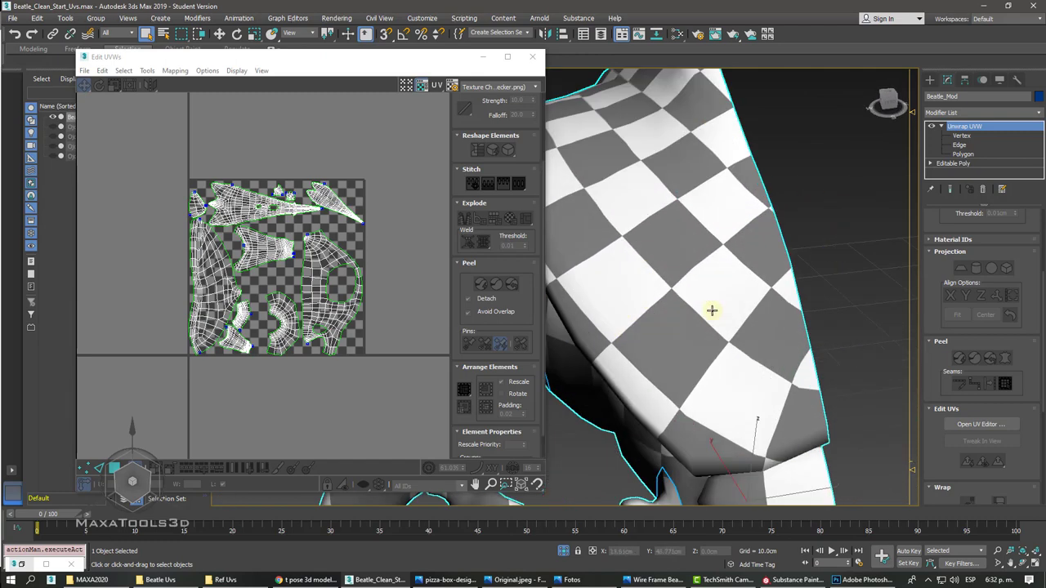
pyautogui.scroll(-7, 712, 310)
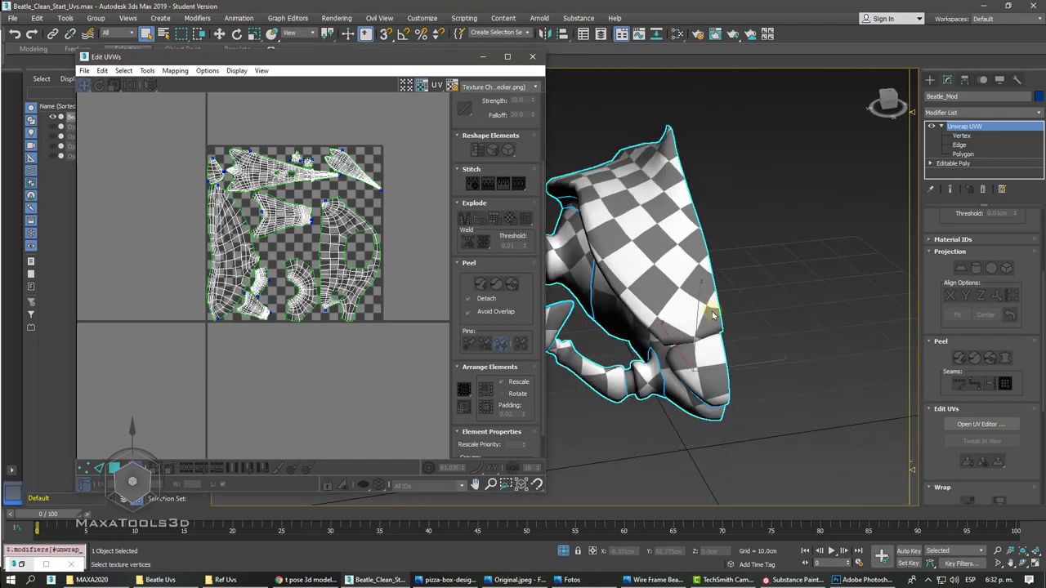
pyautogui.press('z')
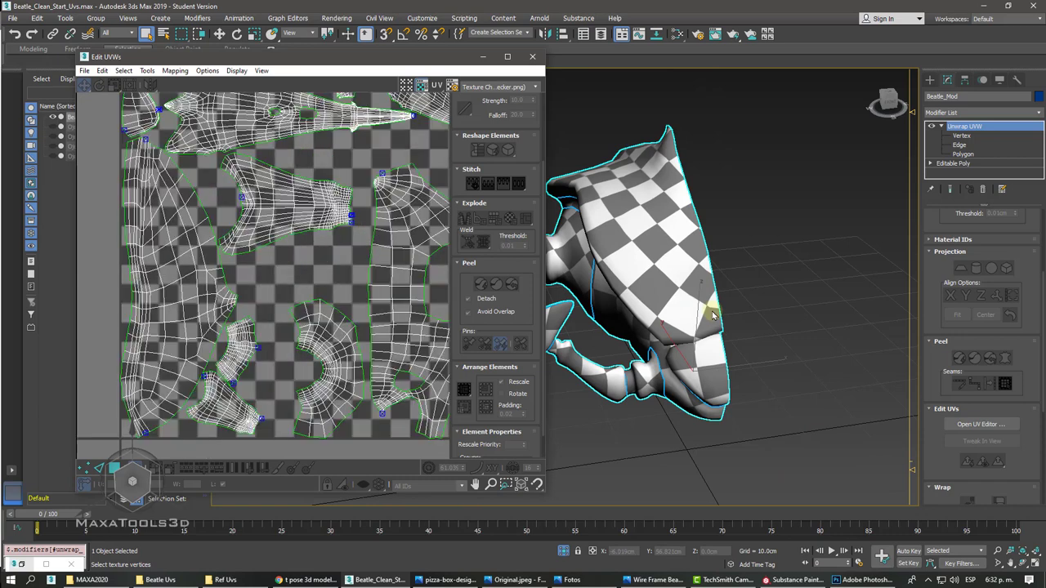
pyautogui.press('z')
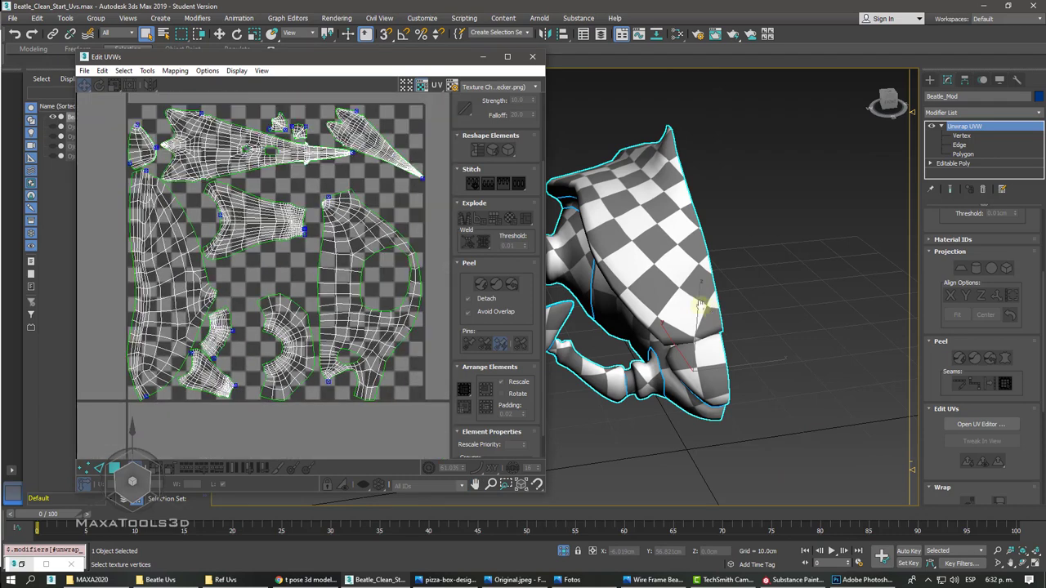
# - Set Unwrap UVW to the Polygon sub-level and choose Tools > Render UVW Template
pyautogui.click(145, 72)
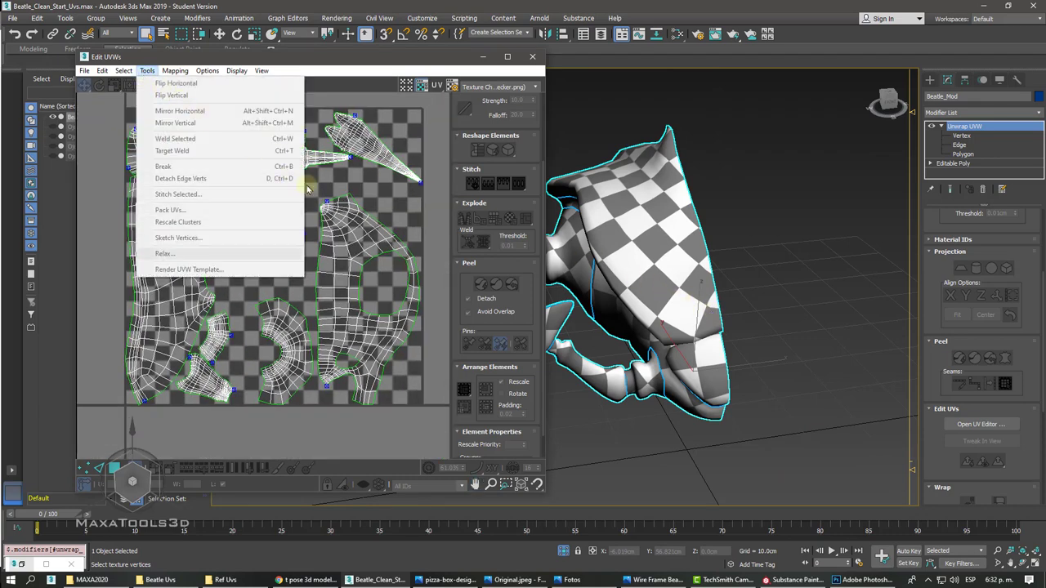
pyautogui.click(382, 234)
pyautogui.click(940, 127)
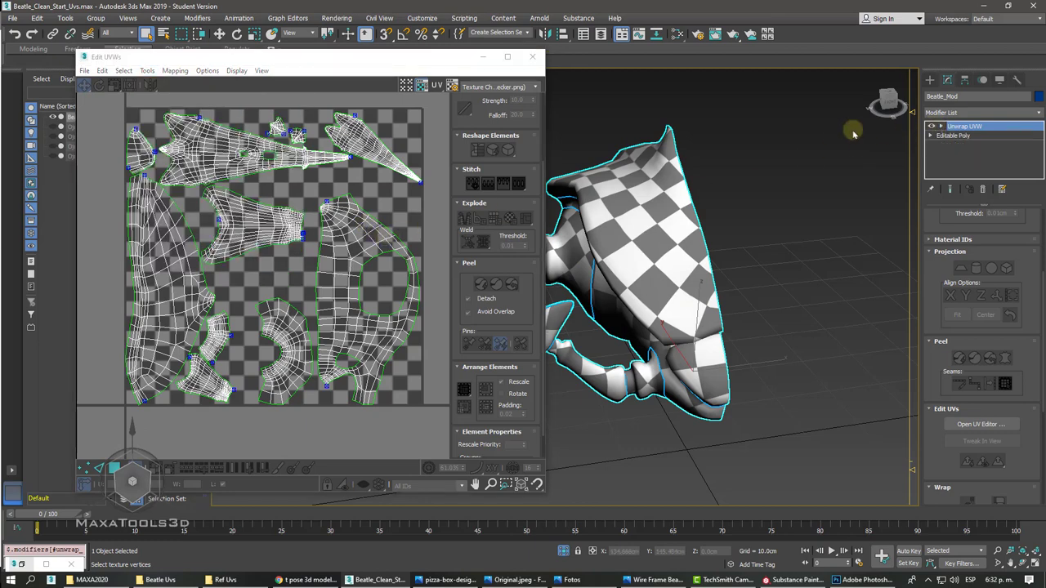
pyautogui.click(323, 167)
pyautogui.click(147, 71)
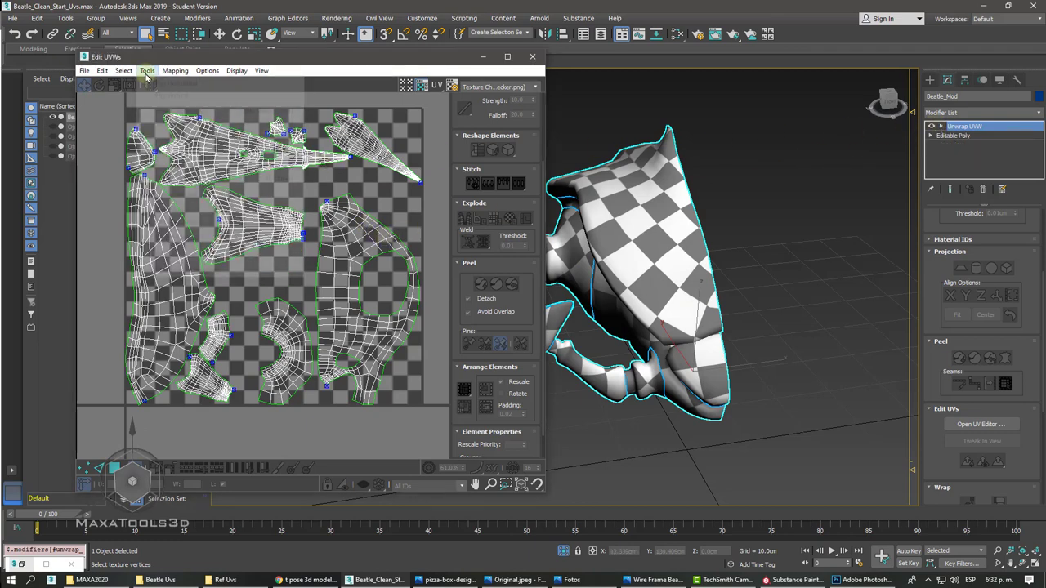
pyautogui.click(357, 358)
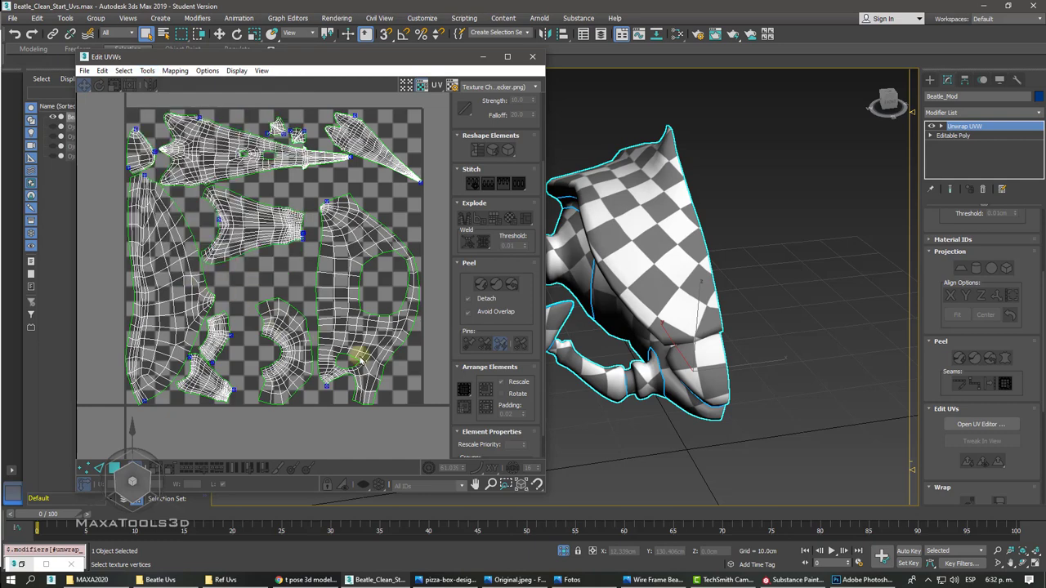
pyautogui.click(939, 128)
pyautogui.click(962, 155)
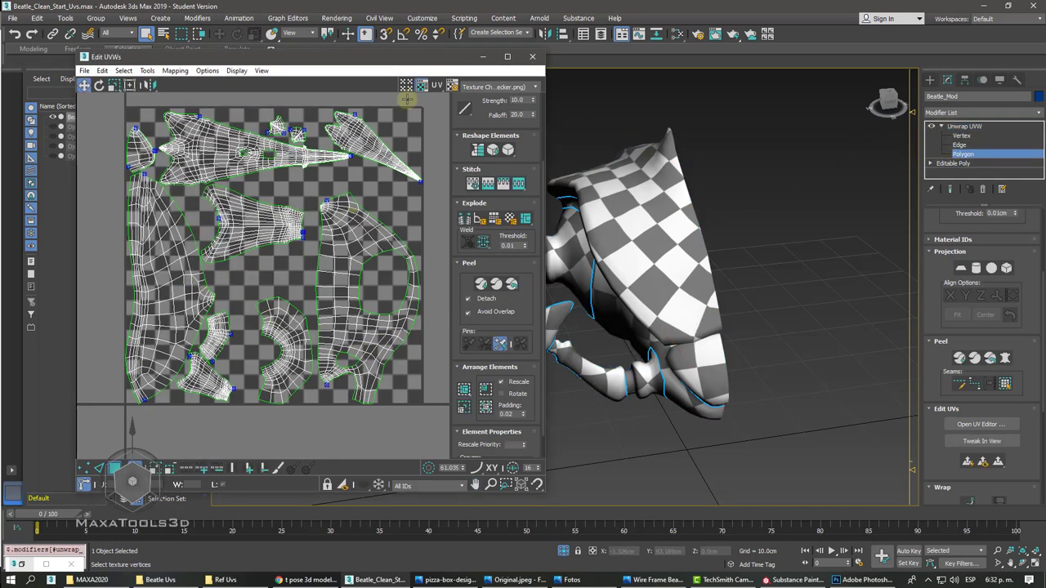
pyautogui.click(147, 70)
# - Render the UV template at 1500×1500, inspect it centred, then close Render Map and Render UVs
pyautogui.click(191, 273)
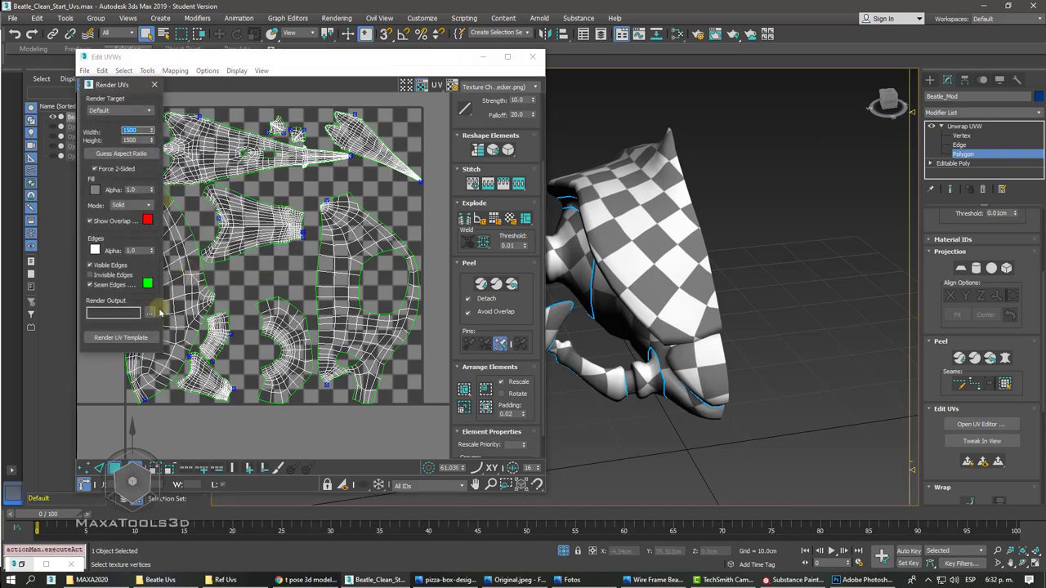
pyautogui.click(131, 336)
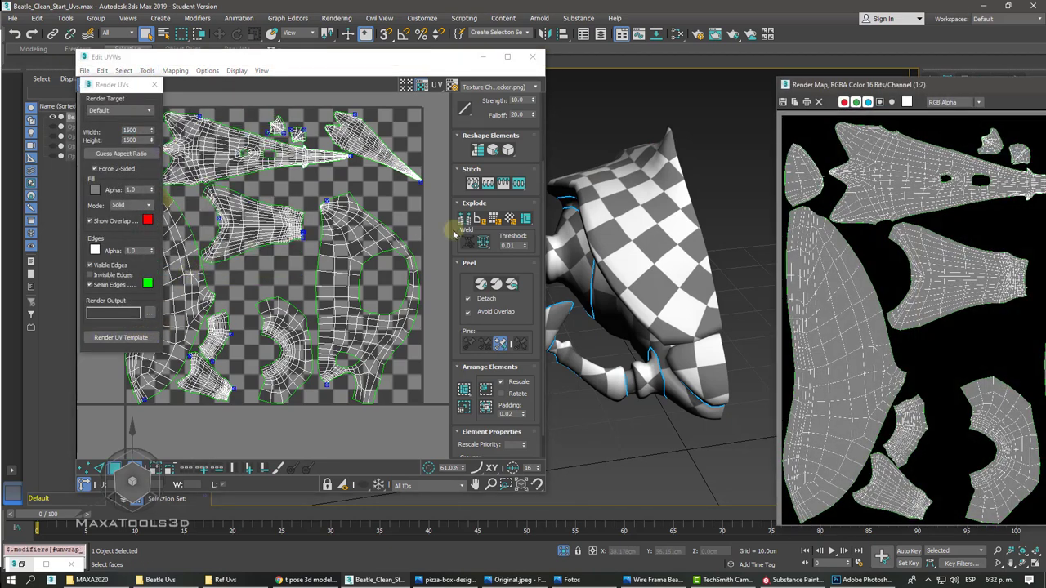
pyautogui.moveTo(864, 90); pyautogui.dragTo(367, 71)
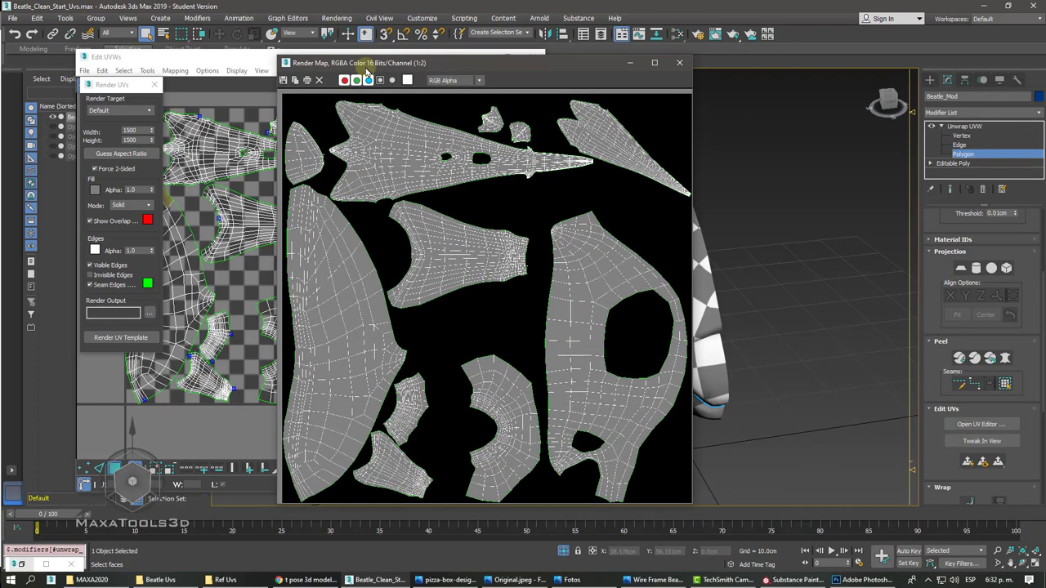
pyautogui.scroll(5, 393, 101)
pyautogui.scroll(-1, 460, 184)
pyautogui.scroll(-2, 533, 276)
pyautogui.scroll(-2, 554, 302)
pyautogui.click(677, 64)
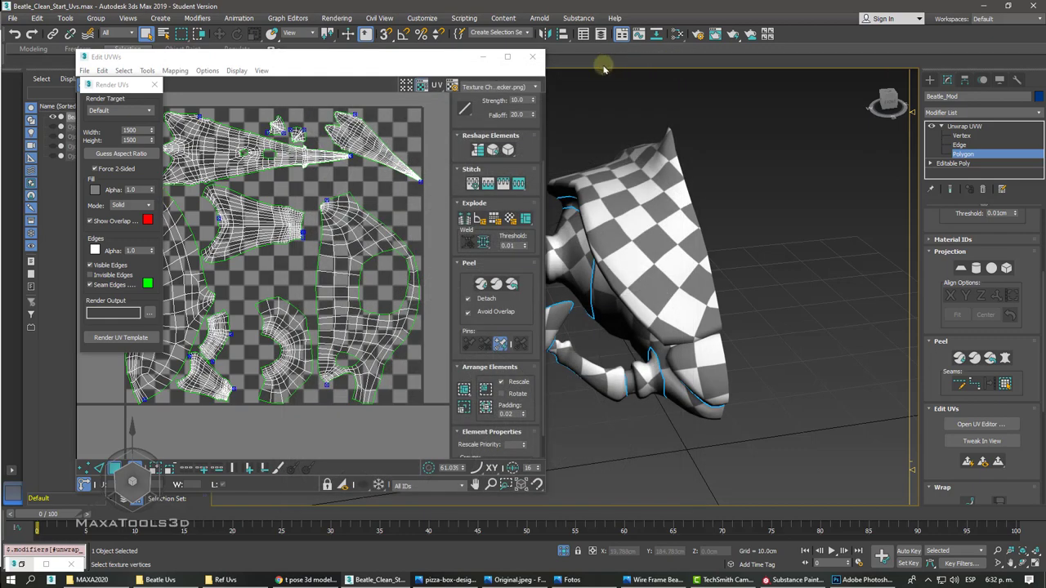
pyautogui.click(155, 85)
# - Close Edit UVWs and save the scene as Beatle_Clean_Start_Uvs Symmetry.max
pyautogui.click(532, 56)
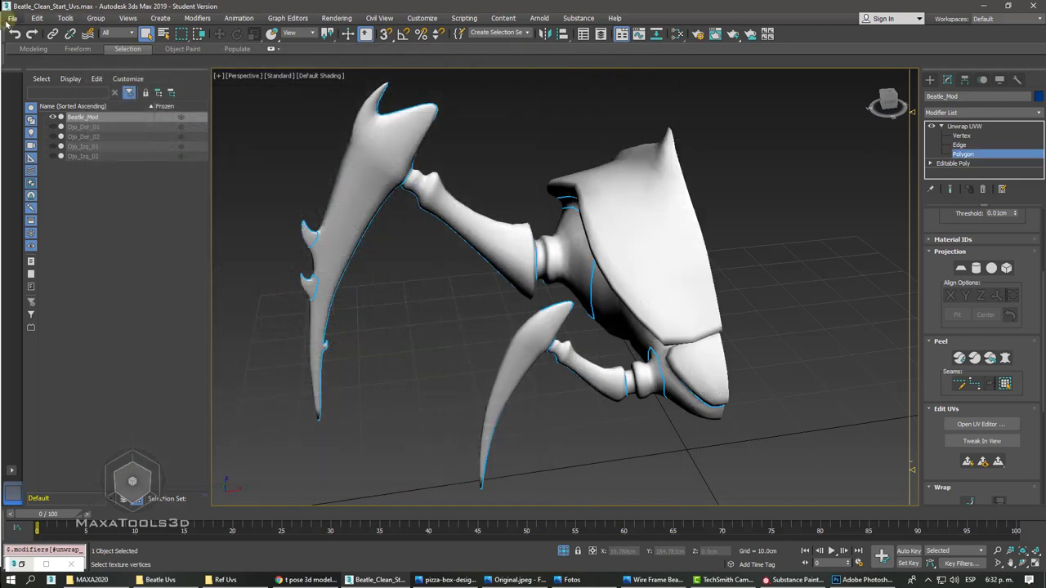
pyautogui.click(9, 20)
pyautogui.click(37, 110)
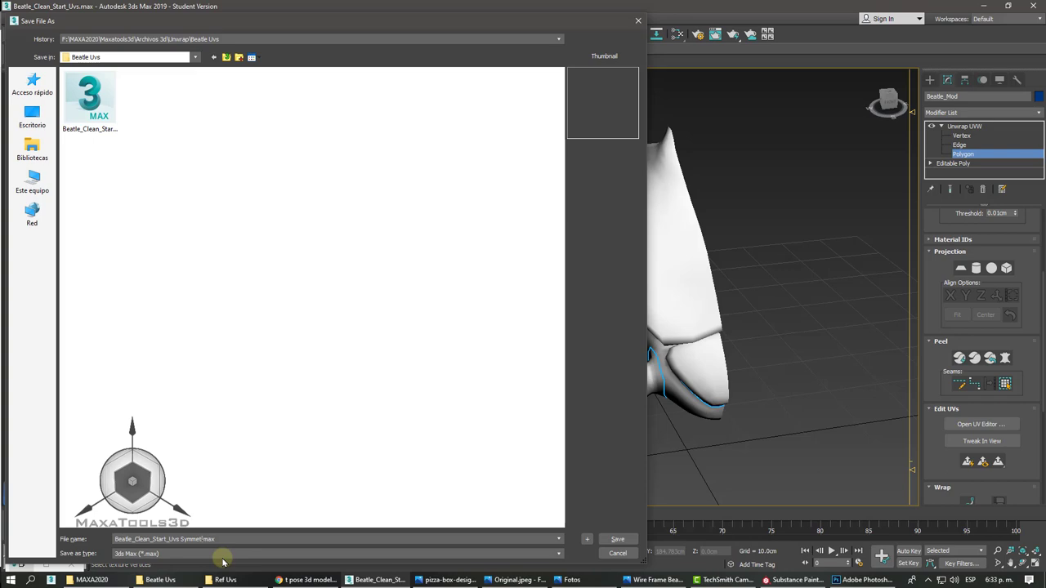
pyautogui.press('Return')
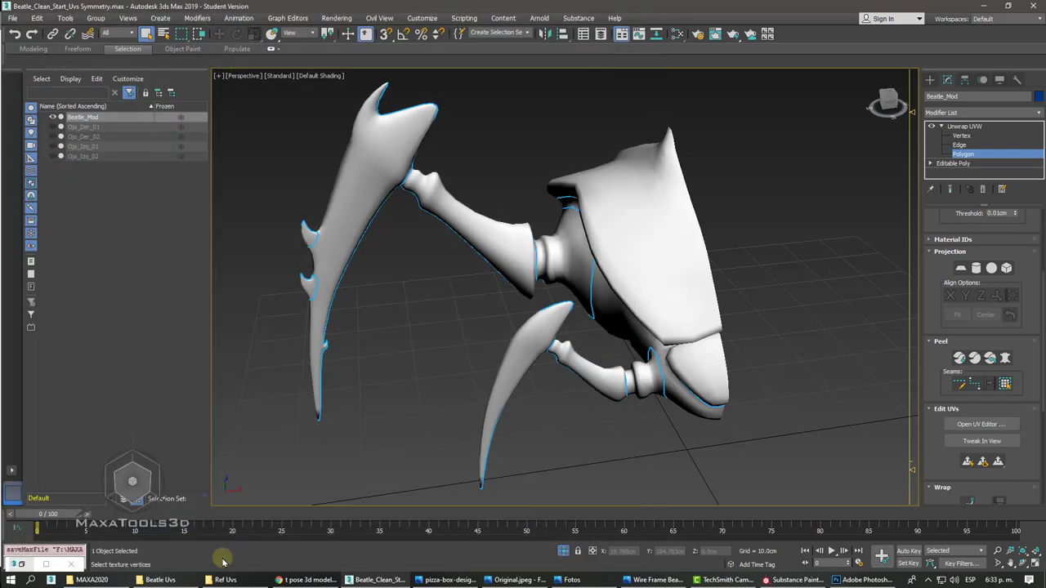
# - Return Unwrap UVW to object level and orbit to the beetle's front
pyautogui.click(961, 127)
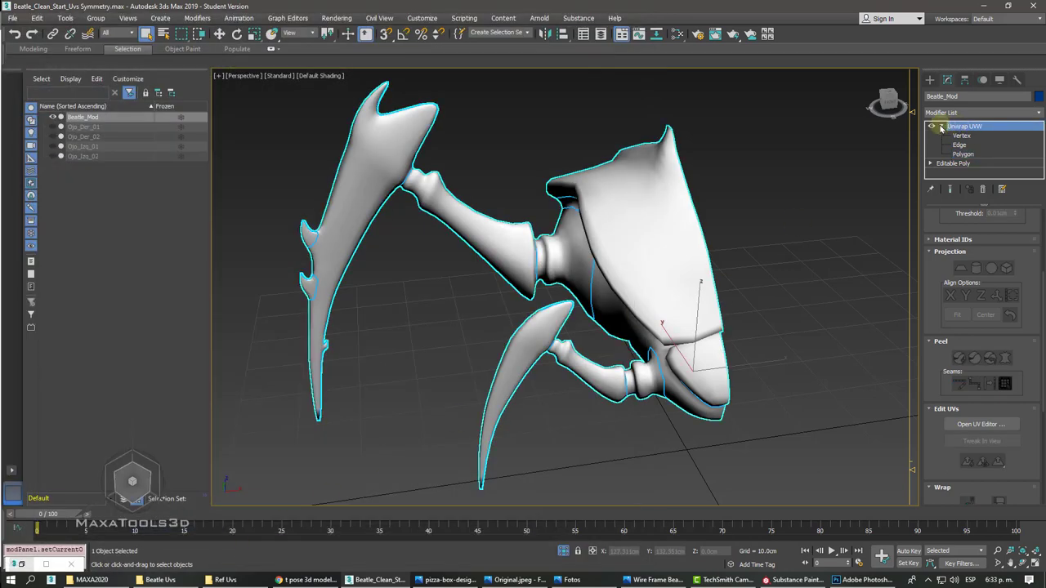
pyautogui.click(941, 126)
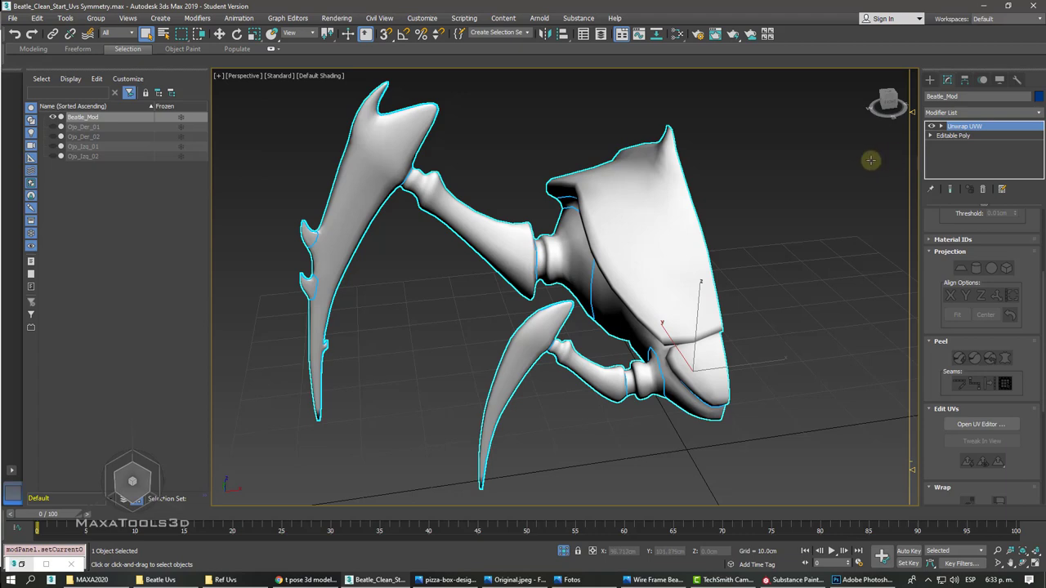
pyautogui.keyDown('alt'); pyautogui.moveTo(869, 158); pyautogui.dragTo(555, 183, button='middle'); pyautogui.keyUp('alt')
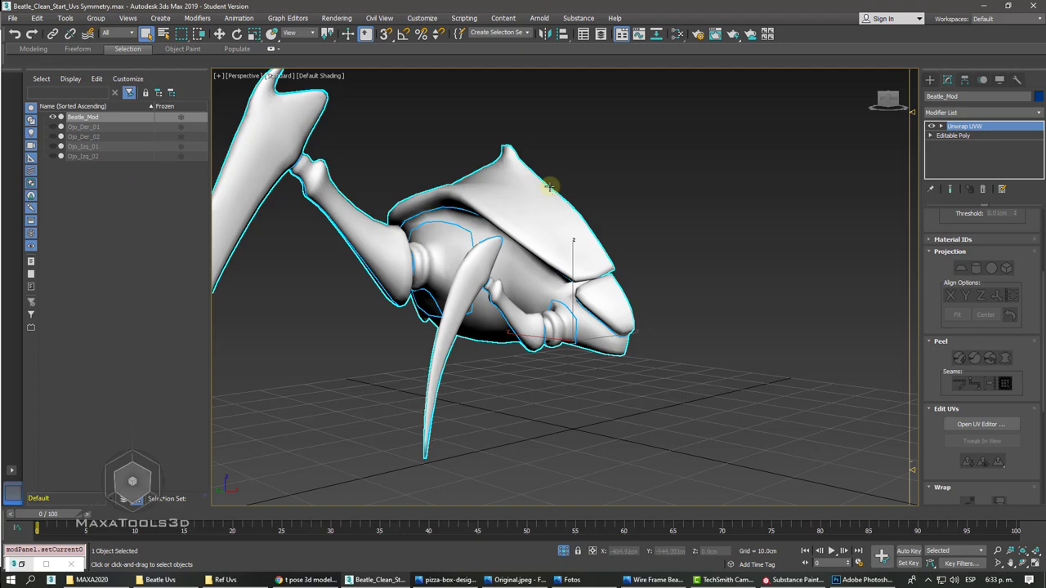
# - Collapse the stack to Unwrap UVW, confirm Yes, and orbit to inspect the Editable Poly
pyautogui.rightClick(500, 191)
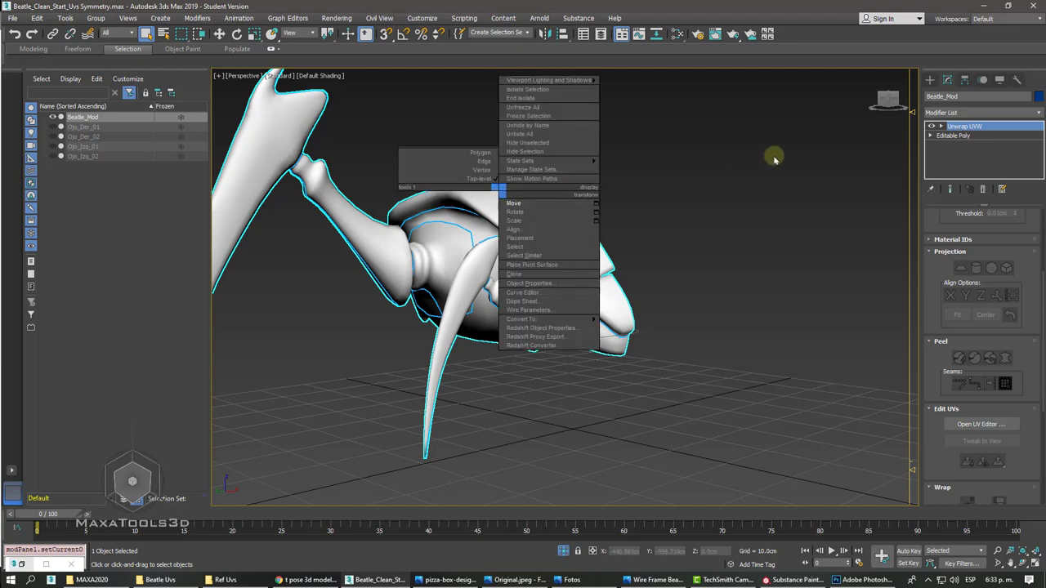
pyautogui.click(985, 128)
pyautogui.rightClick(985, 129)
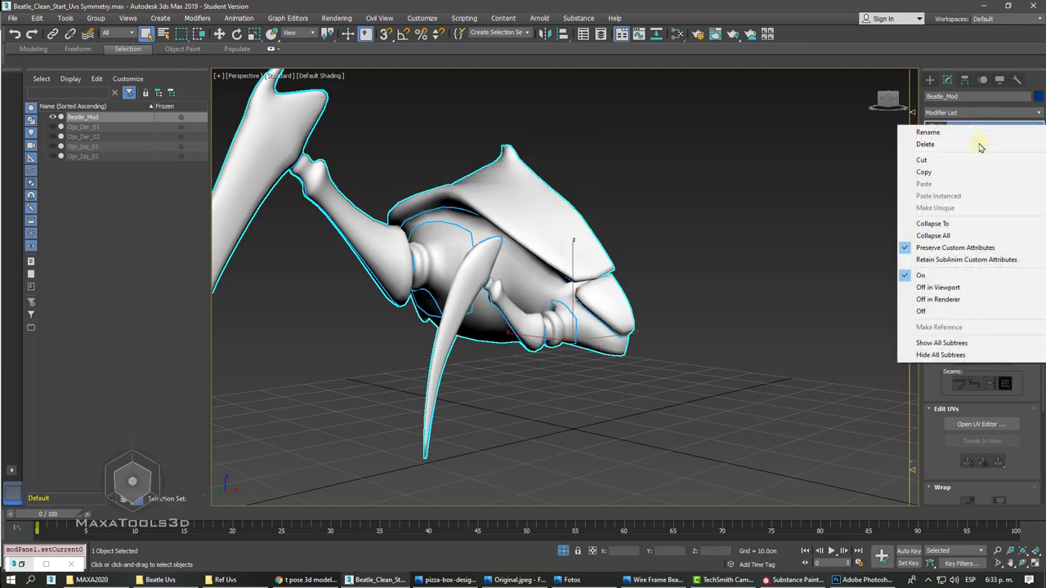
pyautogui.click(932, 224)
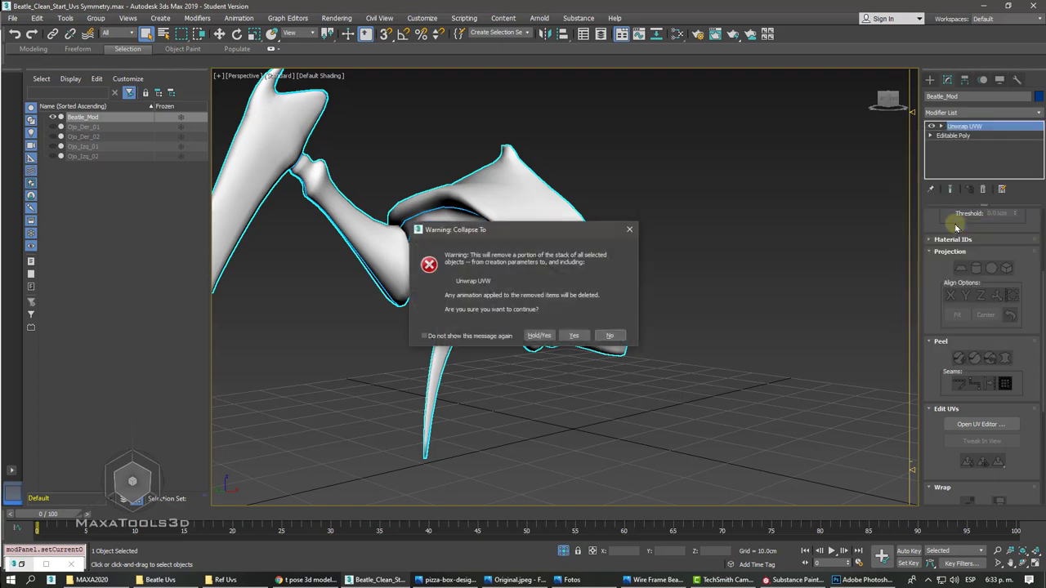
pyautogui.click(574, 335)
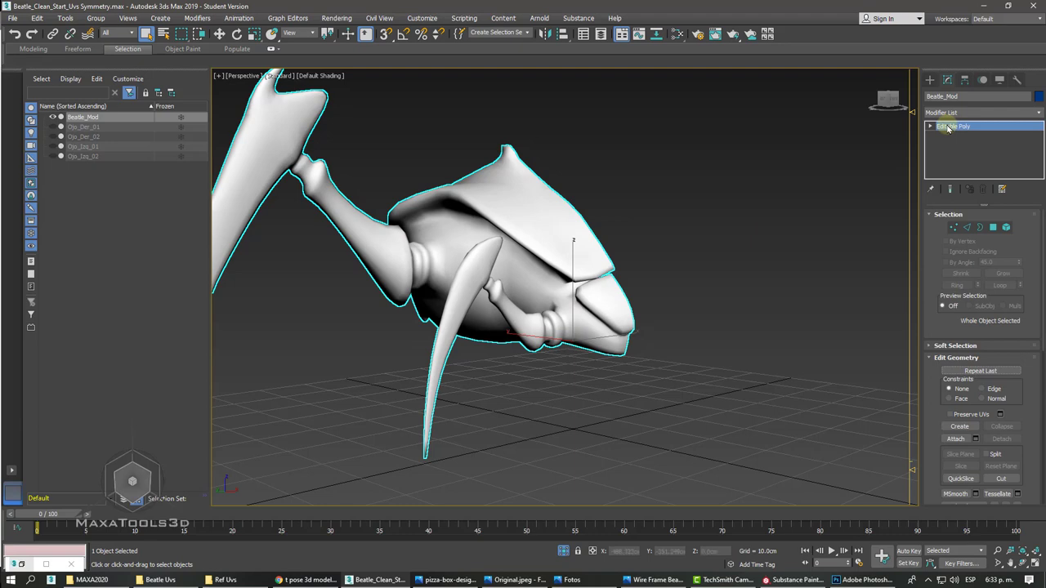
pyautogui.moveTo(903, 143)
pyautogui.keyDown('alt'); pyautogui.mouseDown(button='middle')
pyautogui.moveTo(694, 174)
pyautogui.moveTo(404, 249)
pyautogui.mouseUp(button='middle'); pyautogui.keyUp('alt')
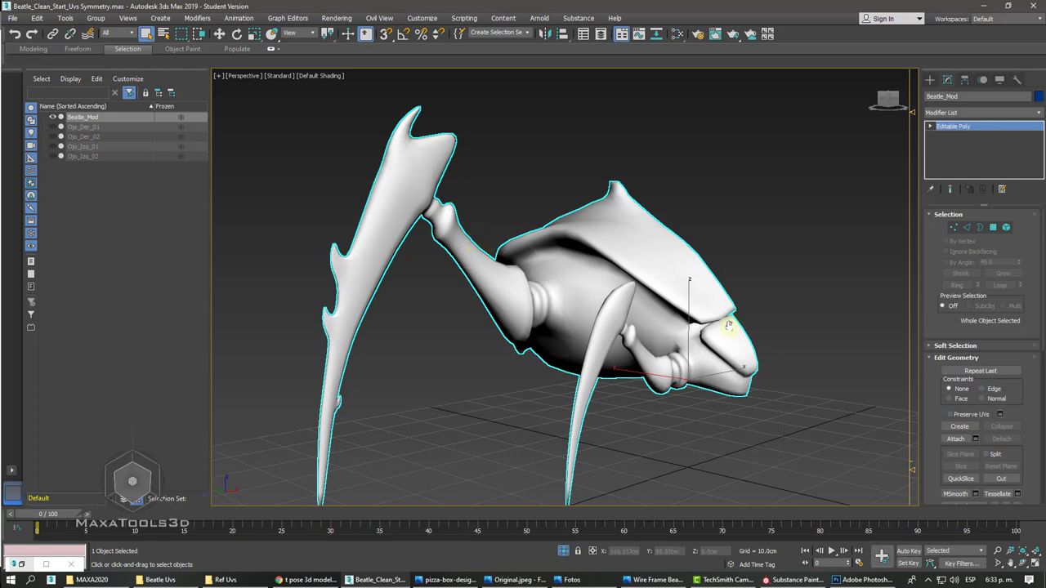
# - Toggle Preserve UVs on and back off in the Editable Poly settings
pyautogui.moveTo(932, 394); pyautogui.dragTo(925, 290)
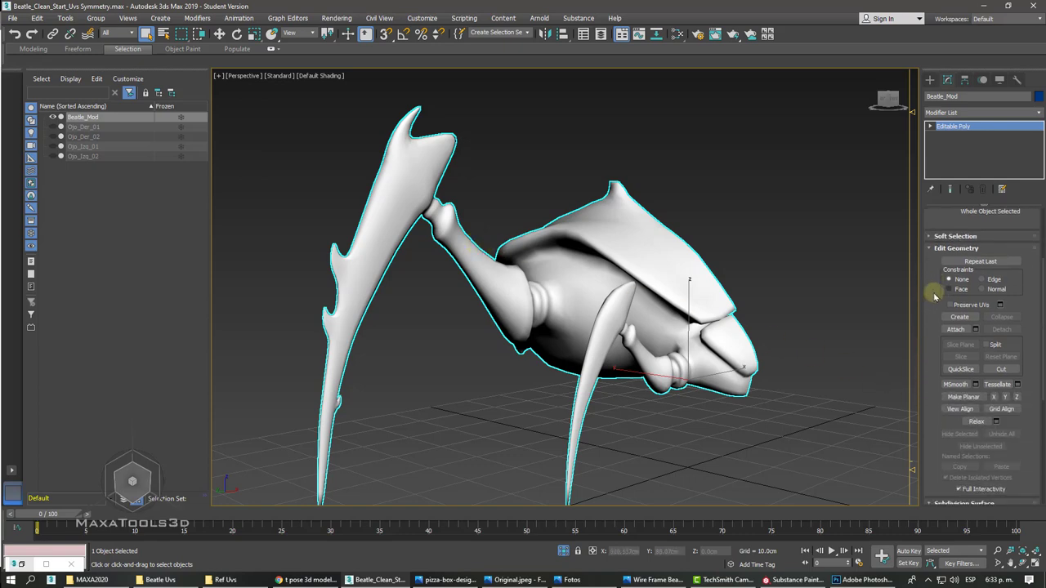
pyautogui.click(954, 305)
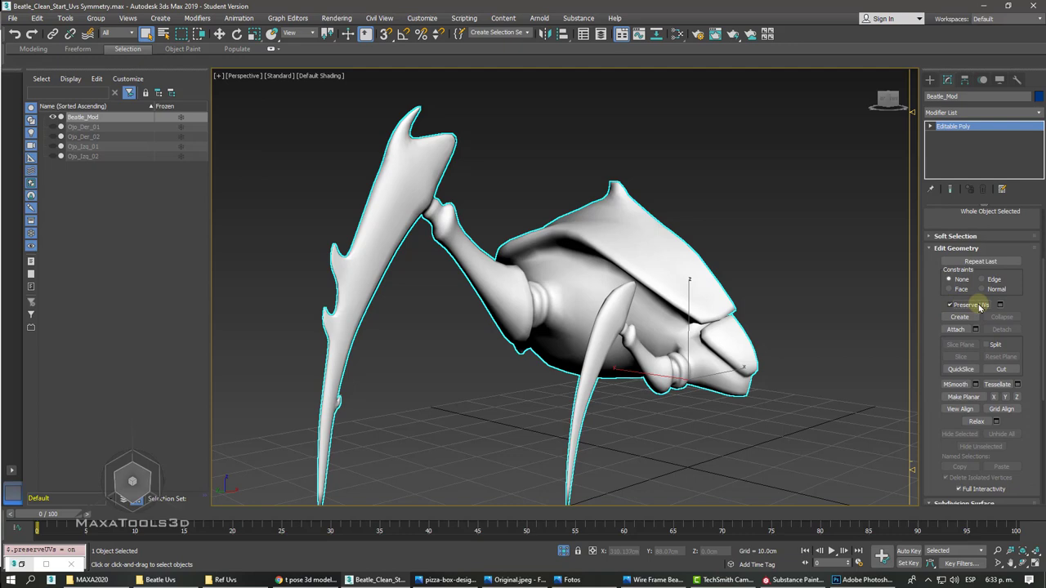
pyautogui.click(980, 307)
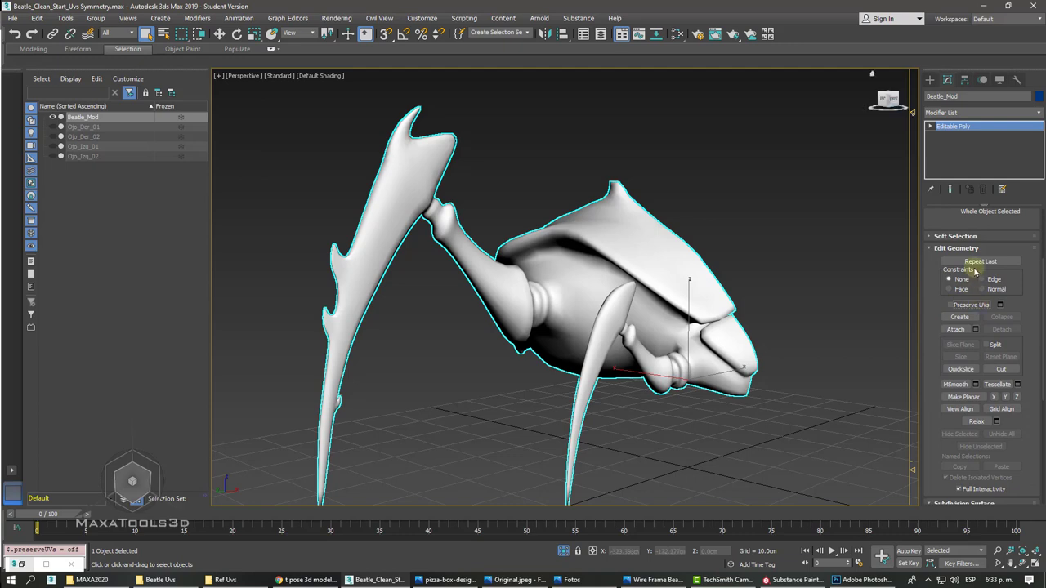
# - Add a Symmetry modifier mirroring the beetle across Y, testing the Flip option
pyautogui.click(956, 113)
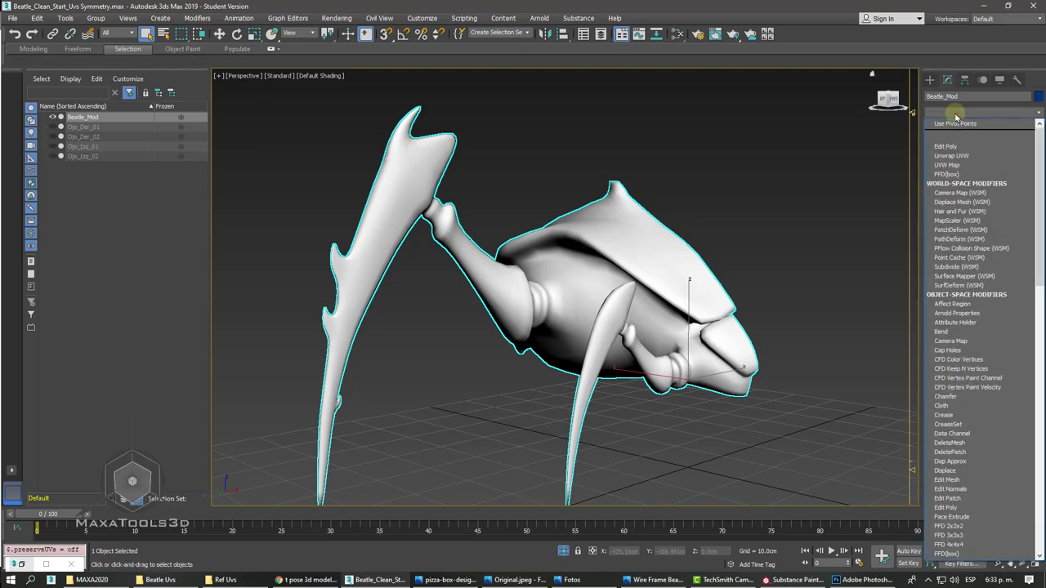
pyautogui.press('w')
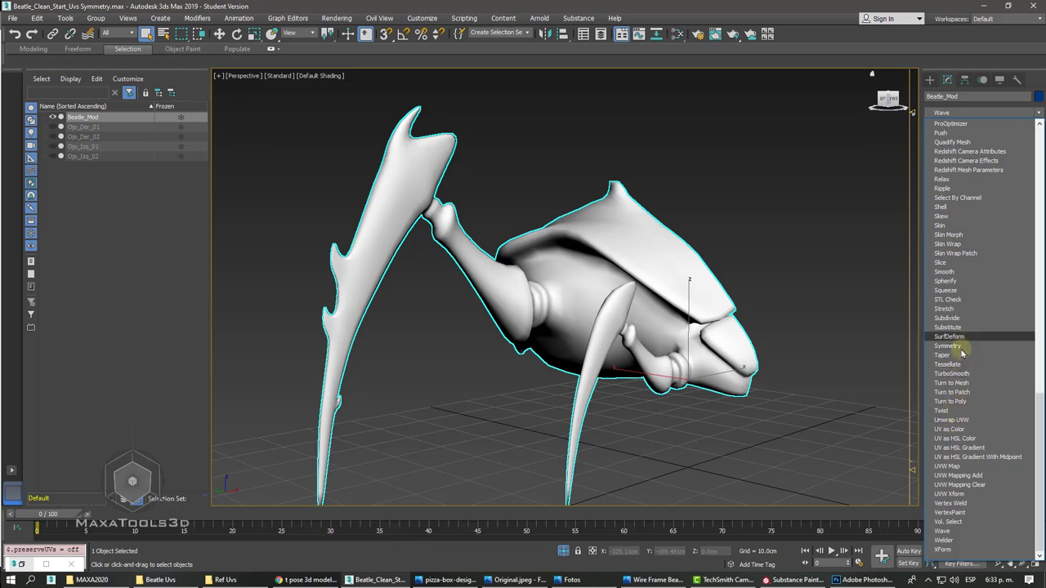
pyautogui.click(956, 346)
pyautogui.keyDown('alt'); pyautogui.moveTo(961, 348); pyautogui.dragTo(975, 239, button='middle'); pyautogui.keyUp('alt')
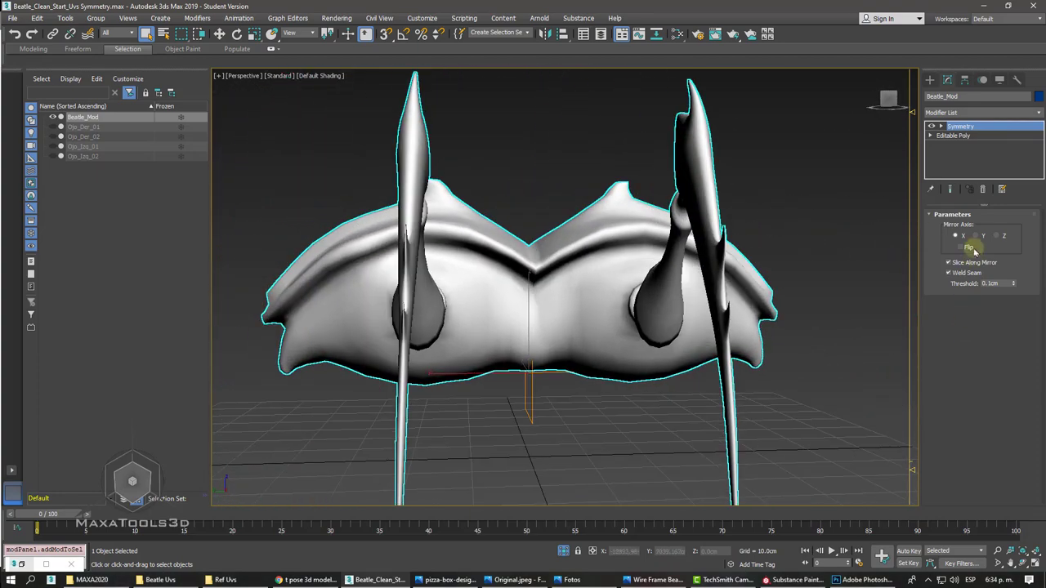
pyautogui.click(975, 237)
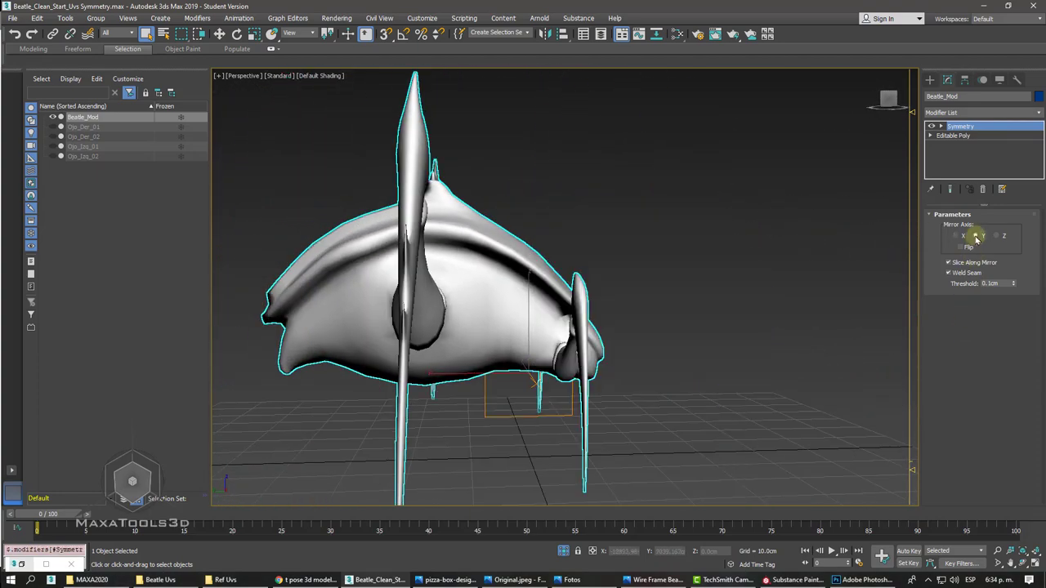
pyautogui.click(967, 246)
pyautogui.click(967, 247)
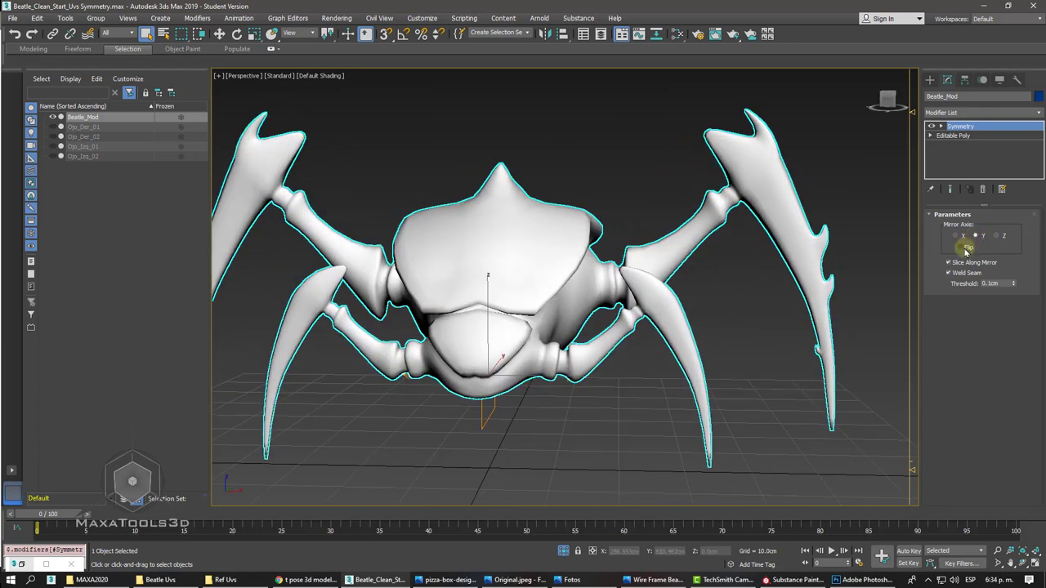
pyautogui.click(965, 248)
# - Turn on Edged Faces with F4 to check the mirrored beetle's wireframe
pyautogui.keyDown('alt'); pyautogui.moveTo(637, 273); pyautogui.dragTo(621, 270, button='middle'); pyautogui.keyUp('alt')
pyautogui.press('F4')
pyautogui.rightClick(570, 260)
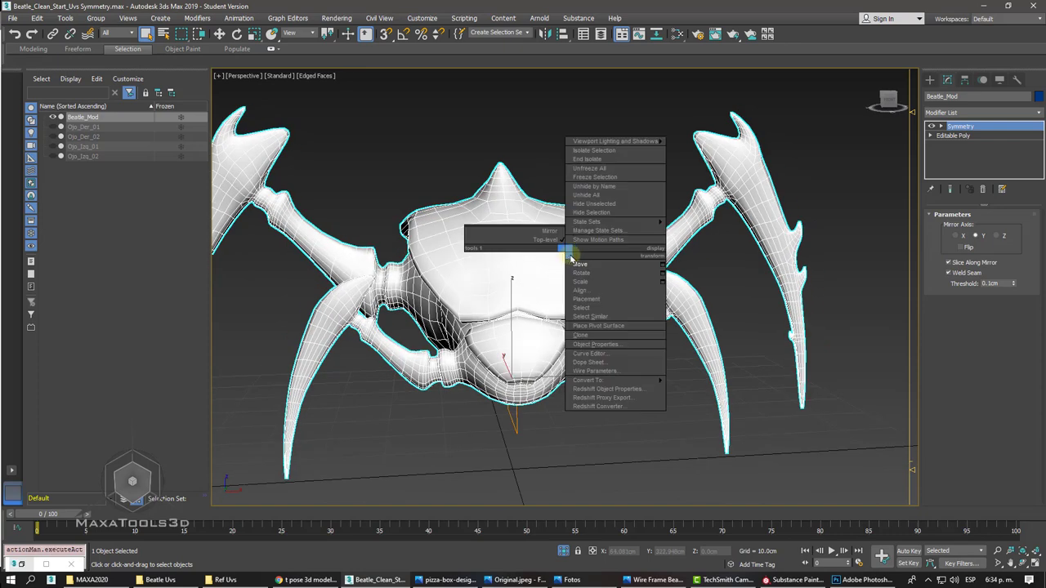
pyautogui.click(965, 127)
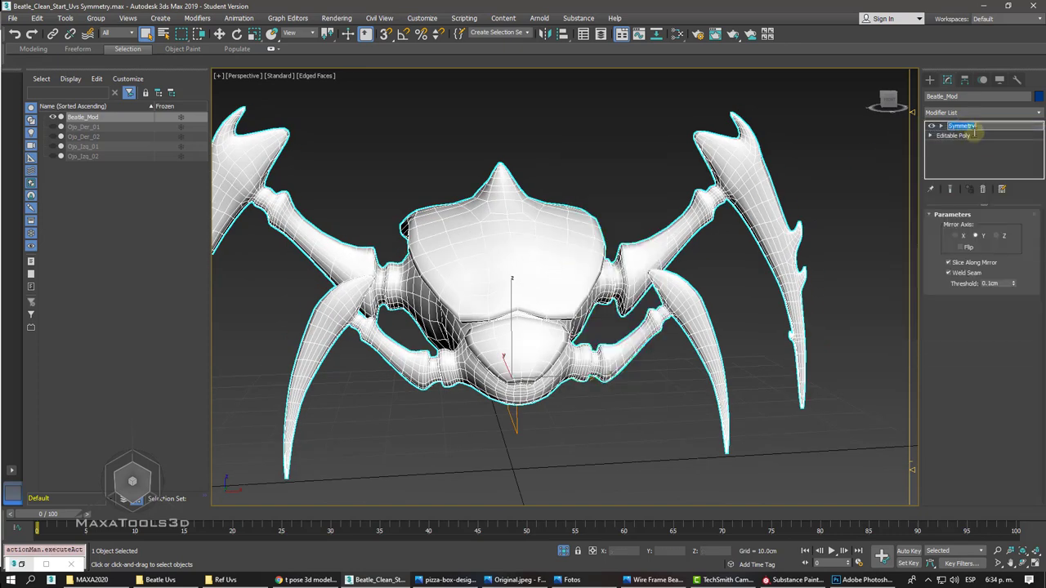
# - Collapse the stack to the Symmetry modifier and confirm Yes
pyautogui.click(981, 129)
pyautogui.rightClick(983, 129)
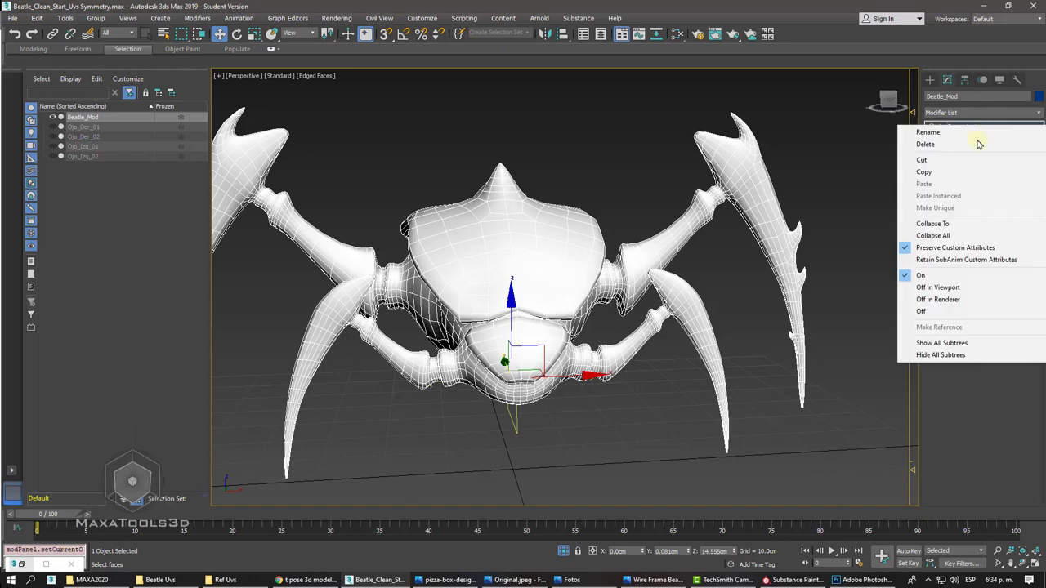
pyautogui.click(904, 226)
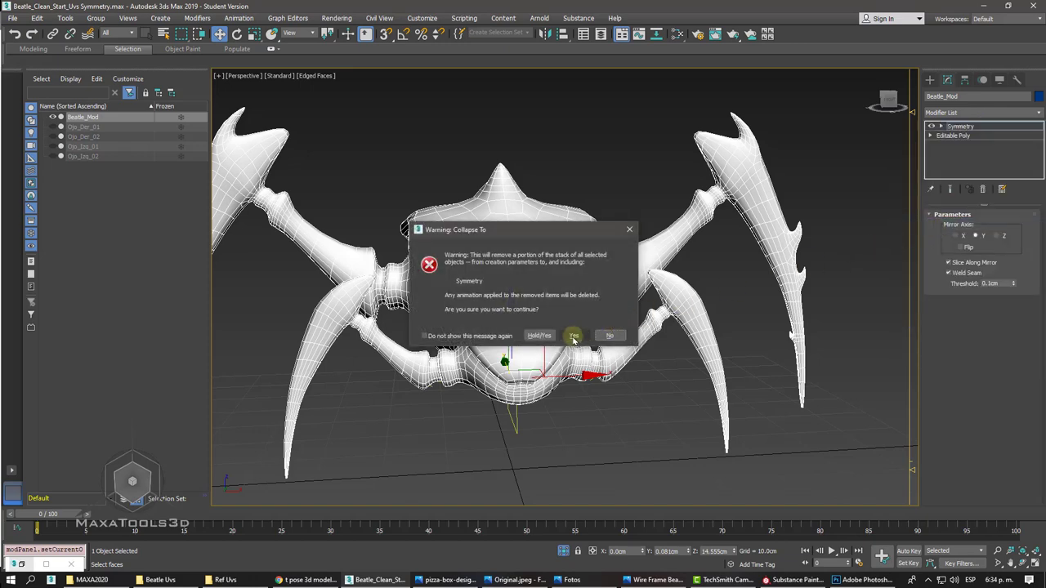
pyautogui.click(573, 335)
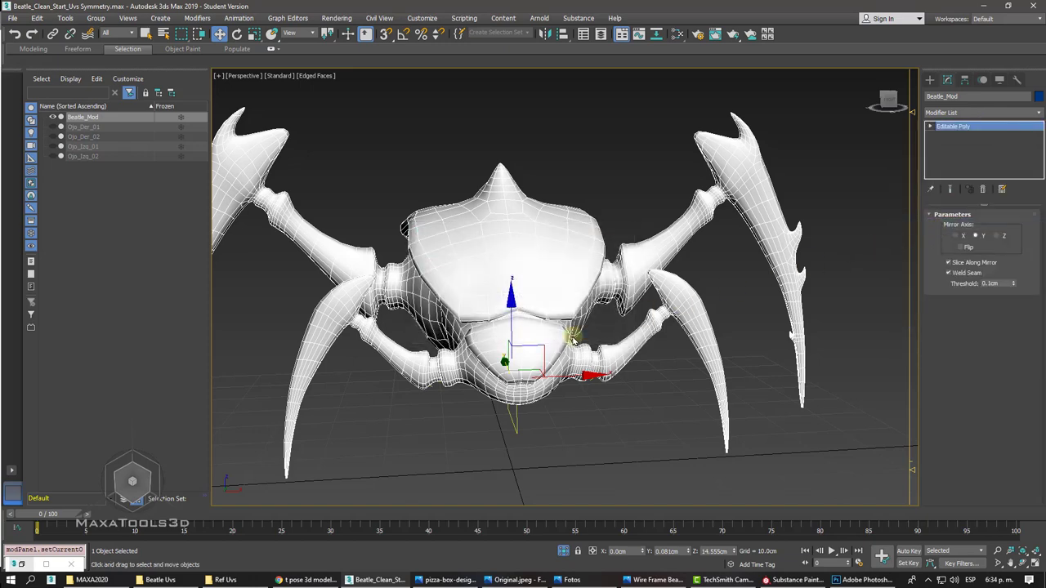
# - Add Unwrap UVW from the Modifier List, orbit to check seams, and open the UV Editor
pyautogui.click(946, 113)
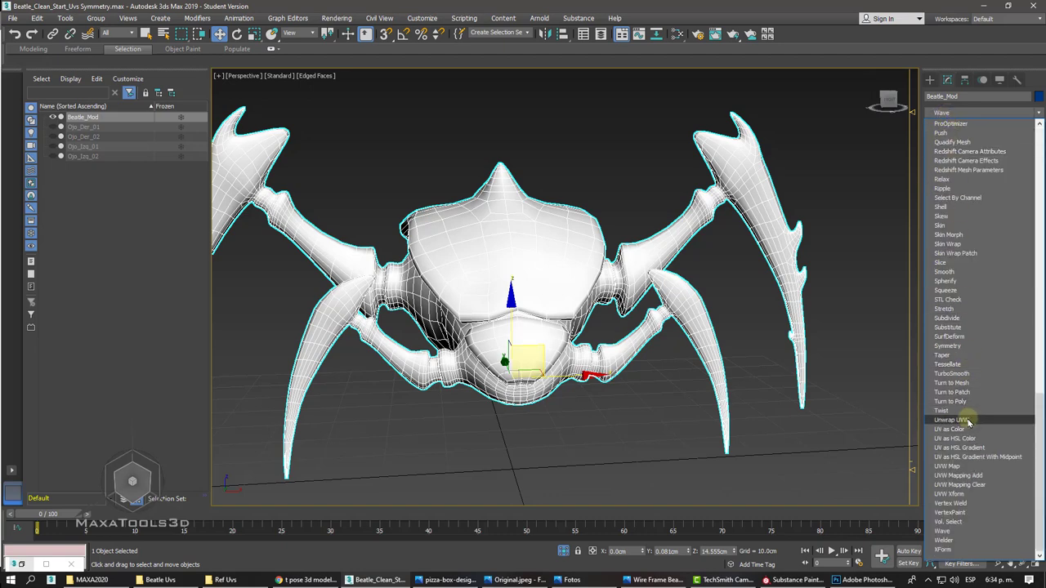
pyautogui.click(969, 422)
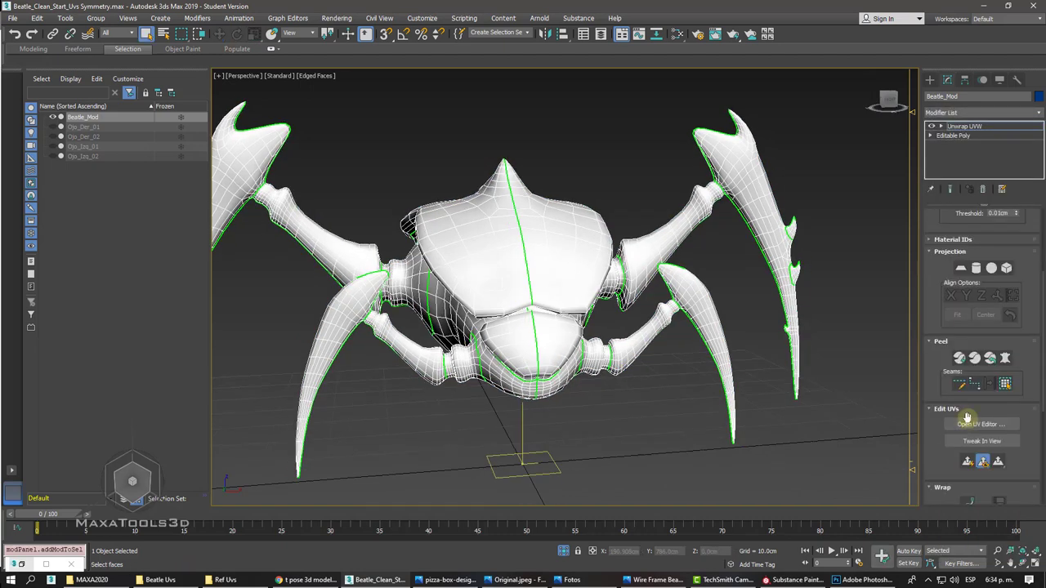
pyautogui.keyDown('alt'); pyautogui.moveTo(966, 417); pyautogui.dragTo(639, 201, button='middle'); pyautogui.keyUp('alt')
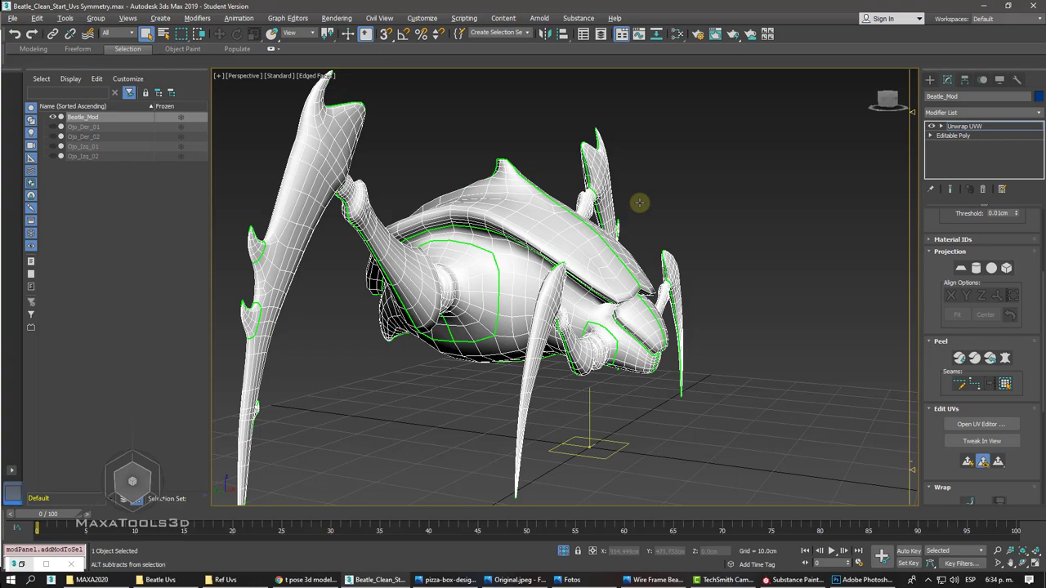
pyautogui.keyDown('alt'); pyautogui.moveTo(639, 202); pyautogui.dragTo(500, 265, button='middle'); pyautogui.keyUp('alt')
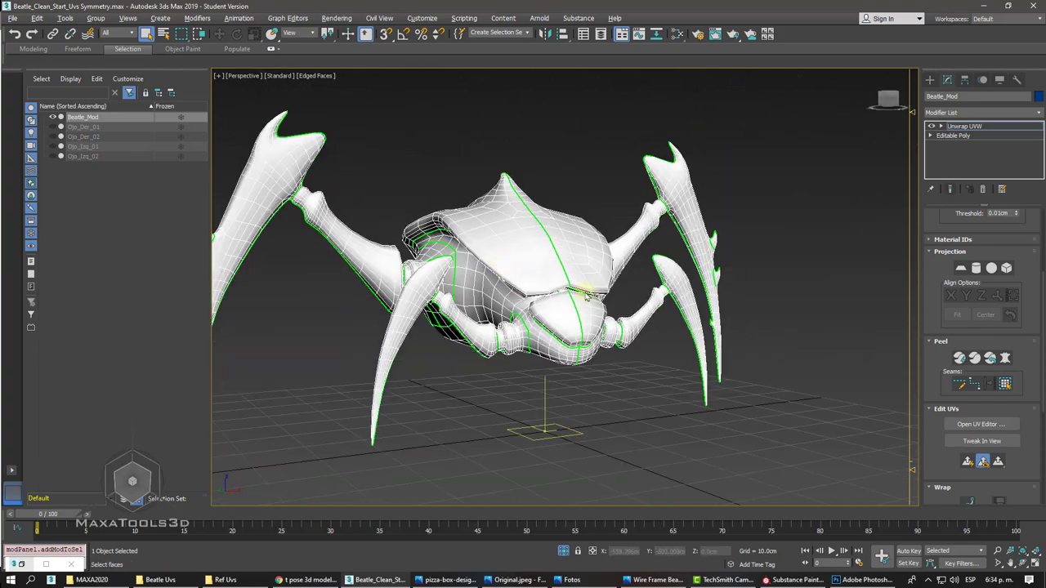
pyautogui.click(979, 425)
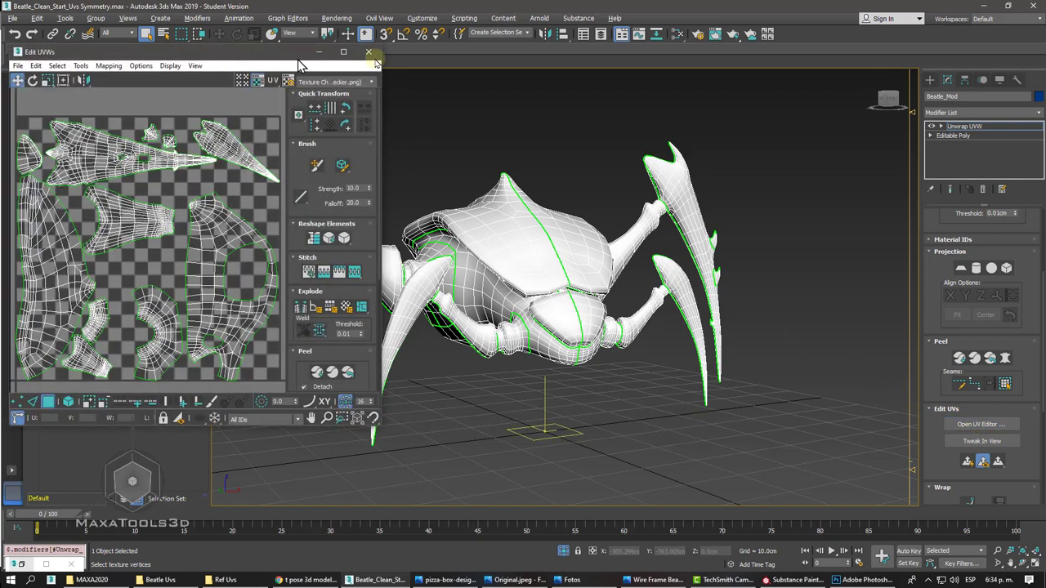
# - Reposition and enlarge the Edit UVWs window and enable Select By Element
pyautogui.moveTo(299, 59); pyautogui.dragTo(524, 58)
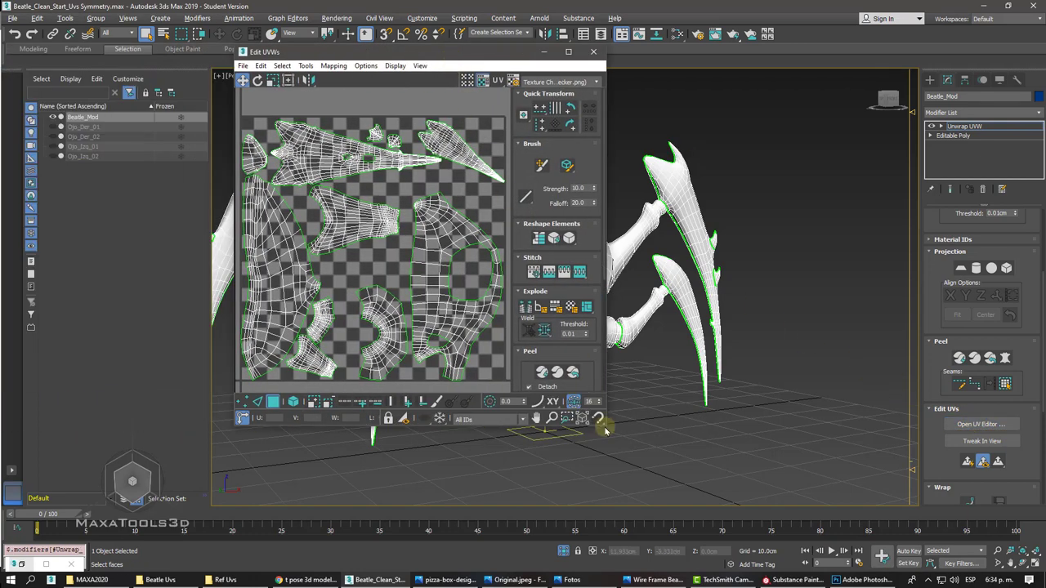
pyautogui.moveTo(606, 430); pyautogui.dragTo(719, 514)
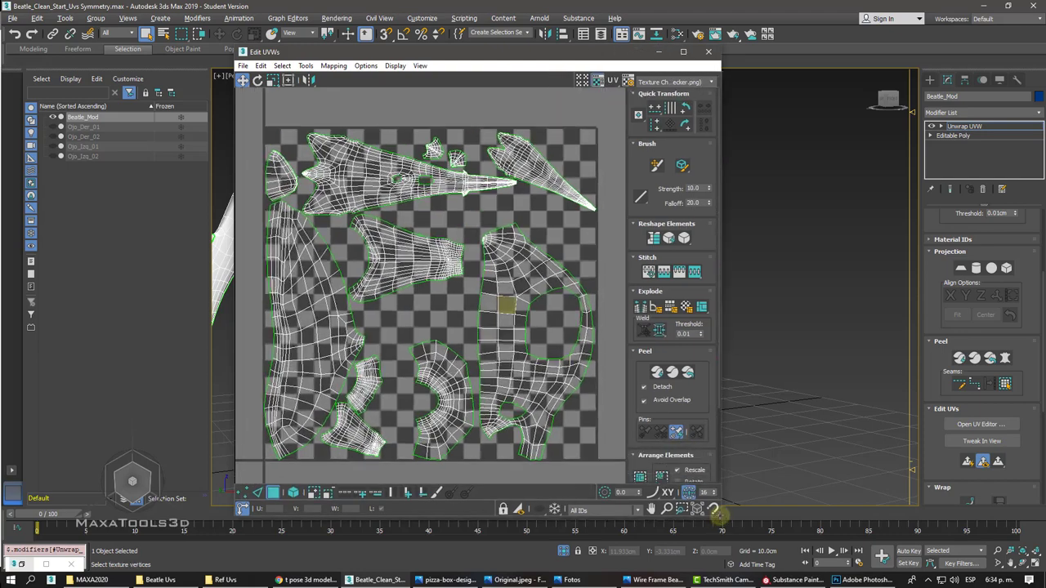
pyautogui.scroll(-2, 523, 253)
pyautogui.moveTo(360, 56); pyautogui.dragTo(163, 55)
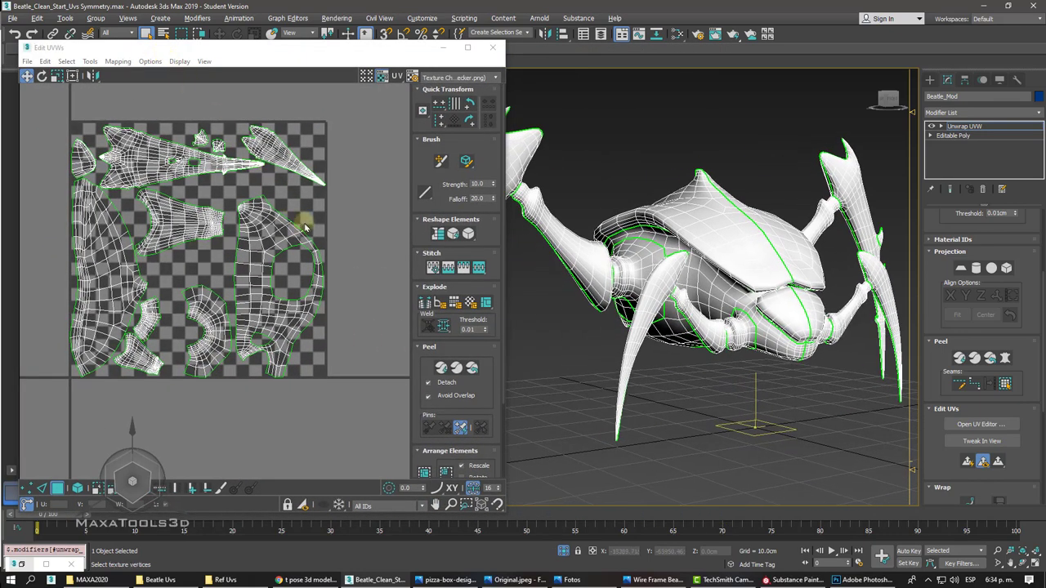
pyautogui.moveTo(304, 229); pyautogui.dragTo(304, 214, button='middle')
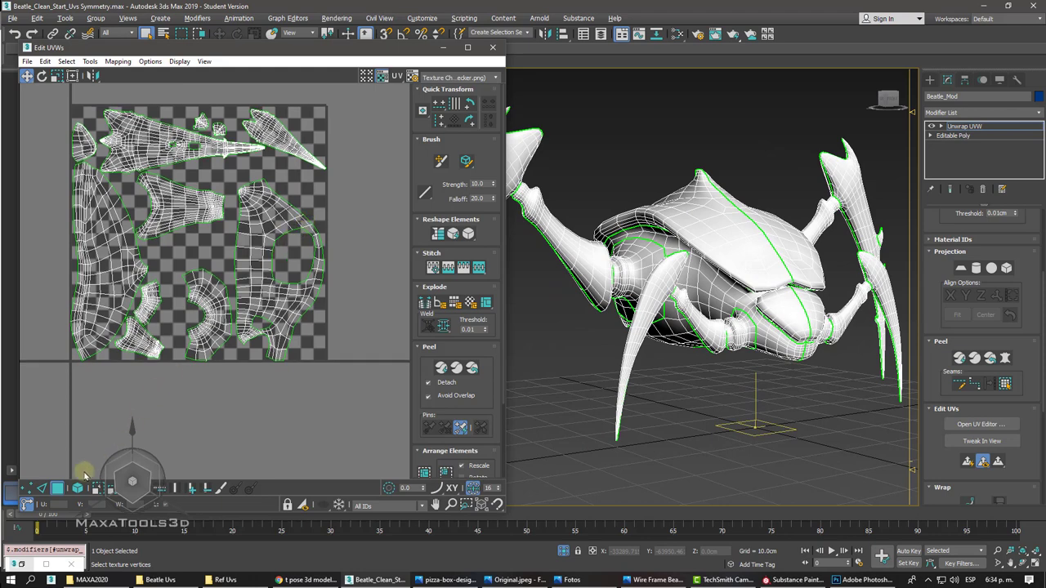
pyautogui.click(76, 488)
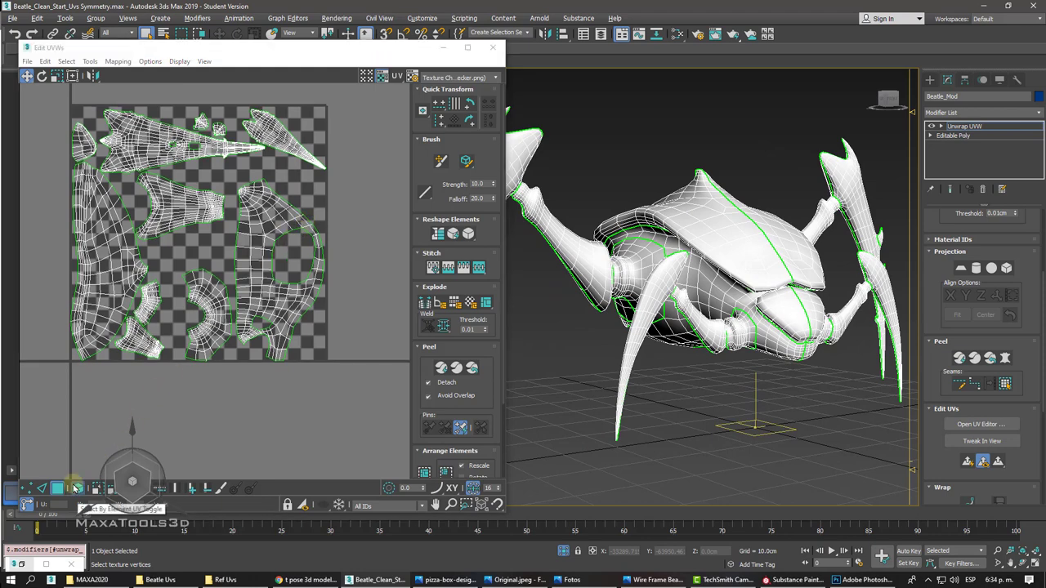
pyautogui.click(76, 488)
pyautogui.moveTo(135, 401); pyautogui.dragTo(118, 382, button='middle')
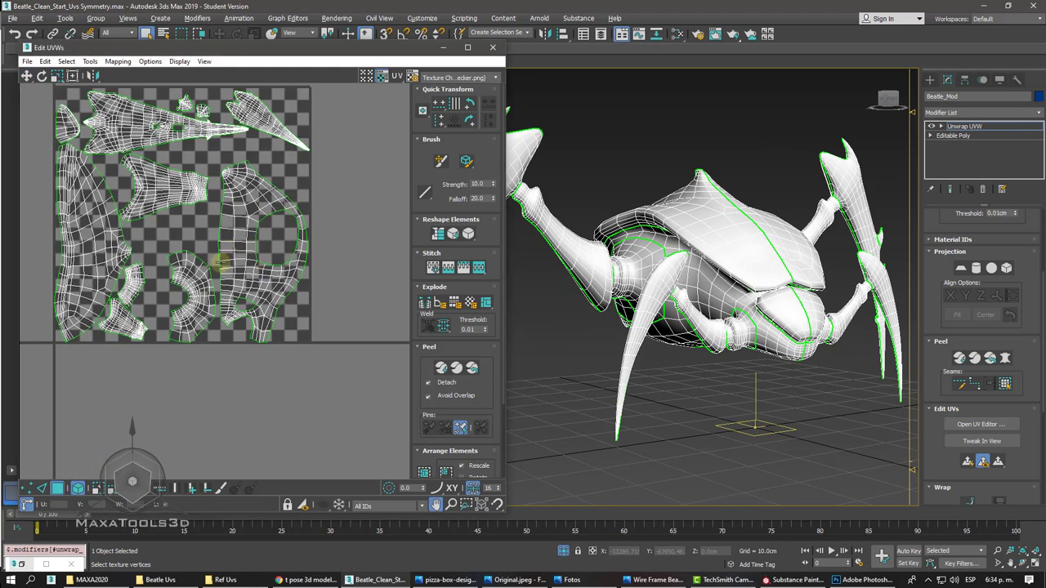
# - Move the large body island and its twin out to the right of the grid
pyautogui.click(248, 217)
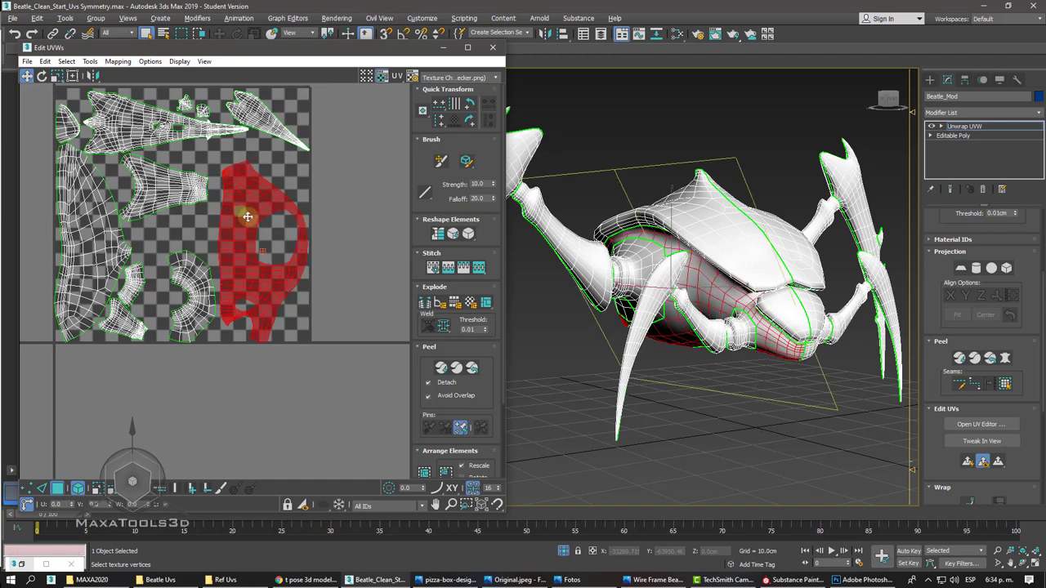
pyautogui.moveTo(247, 216); pyautogui.dragTo(363, 214)
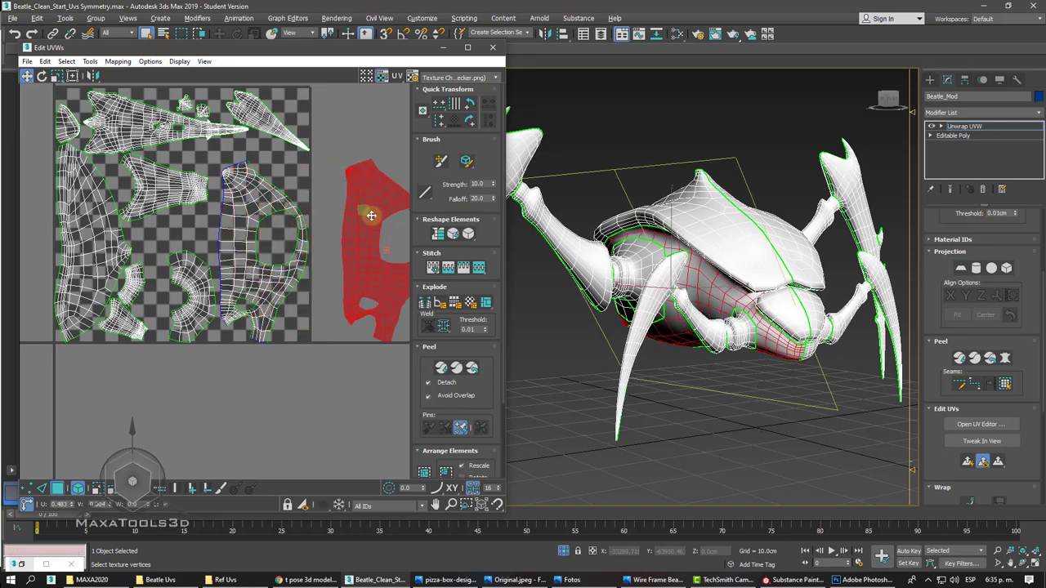
pyautogui.moveTo(556, 245)
pyautogui.keyDown('alt'); pyautogui.mouseDown(button='middle')
pyautogui.moveTo(520, 243)
pyautogui.moveTo(675, 270)
pyautogui.mouseUp(button='middle'); pyautogui.keyUp('alt')
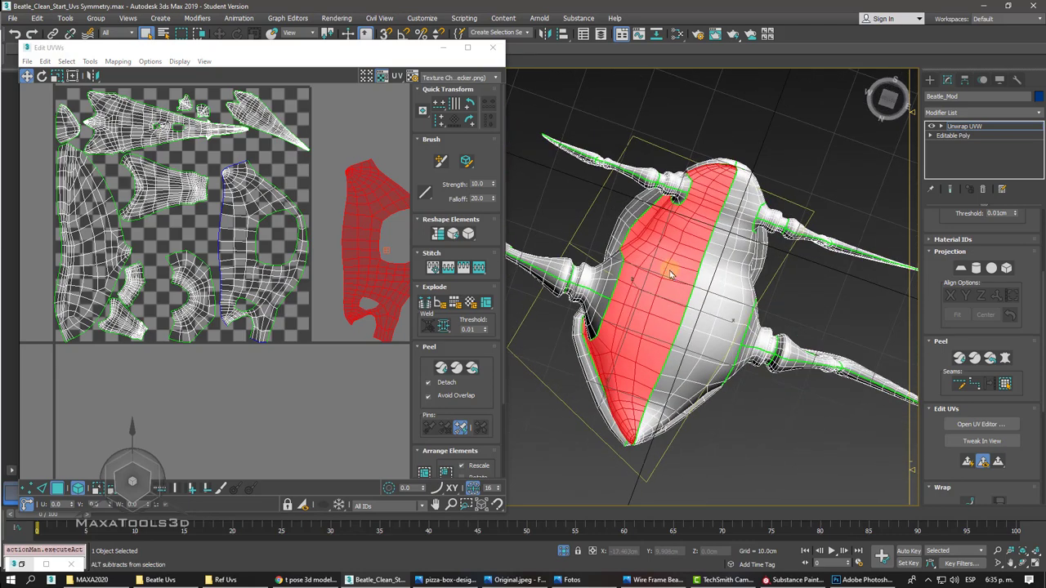
pyautogui.scroll(2, 194, 280)
pyautogui.scroll(2, 195, 280)
pyautogui.moveTo(195, 280)
pyautogui.mouseDown()
pyautogui.moveTo(203, 264)
pyautogui.moveTo(361, 275)
pyautogui.mouseUp()
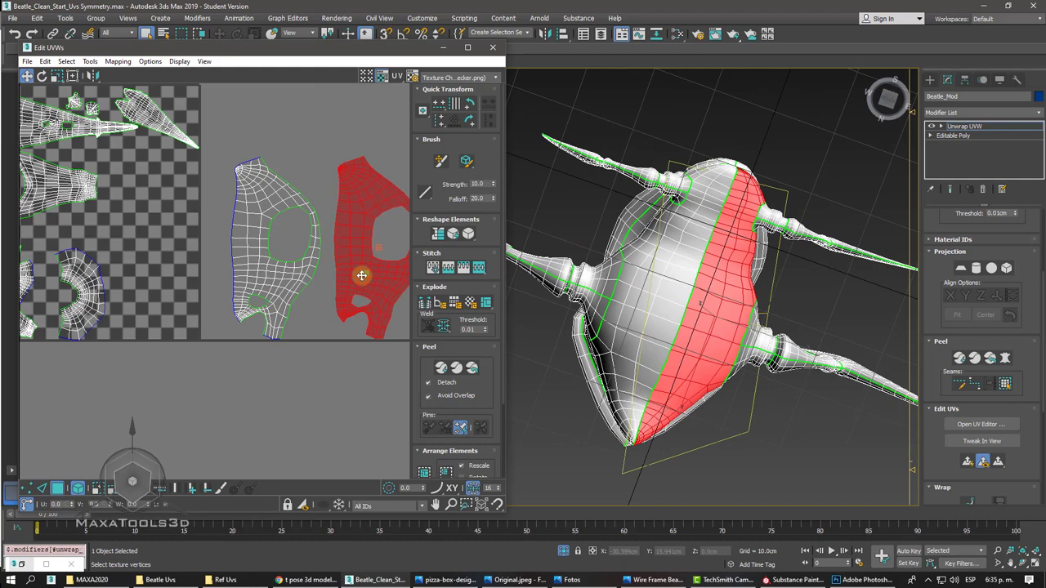
pyautogui.moveTo(361, 276); pyautogui.dragTo(279, 275, button='middle')
# - Mirror the left body island horizontally and nudge it against its twin
pyautogui.click(167, 195)
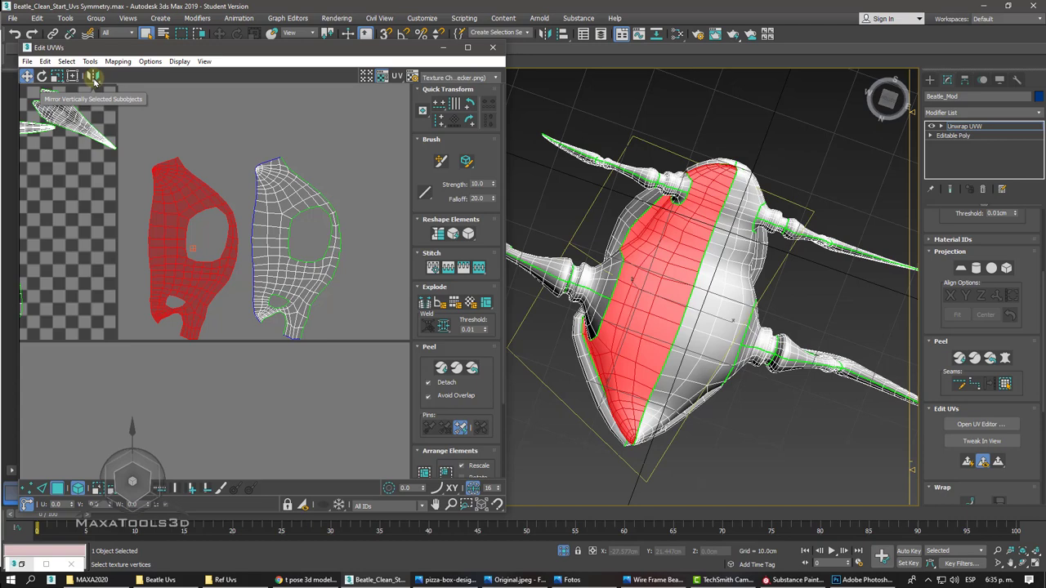
pyautogui.click(93, 77)
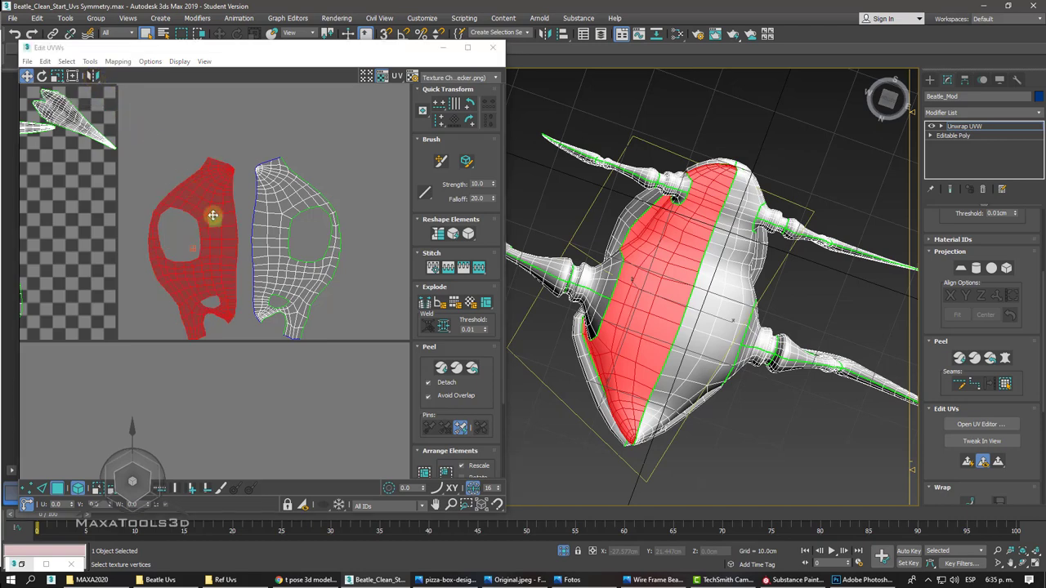
pyautogui.moveTo(214, 215); pyautogui.dragTo(222, 214)
# - Move a UV shell from the left of the grid above the body pair
pyautogui.click(234, 351)
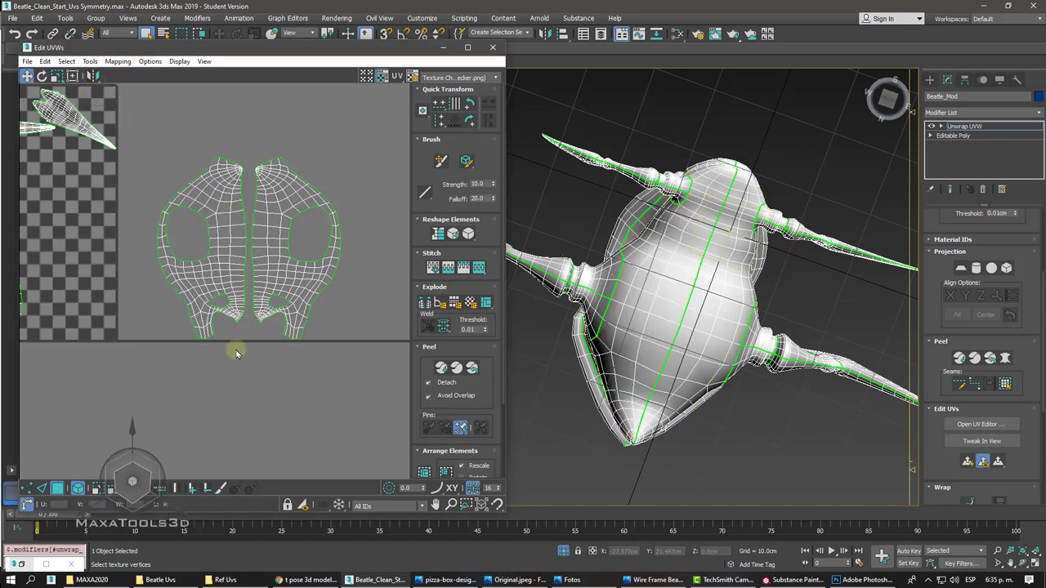
pyautogui.scroll(-2, 233, 350)
pyautogui.scroll(-1, 233, 349)
pyautogui.scroll(-2, 234, 349)
pyautogui.moveTo(234, 349); pyautogui.dragTo(193, 322, button='middle')
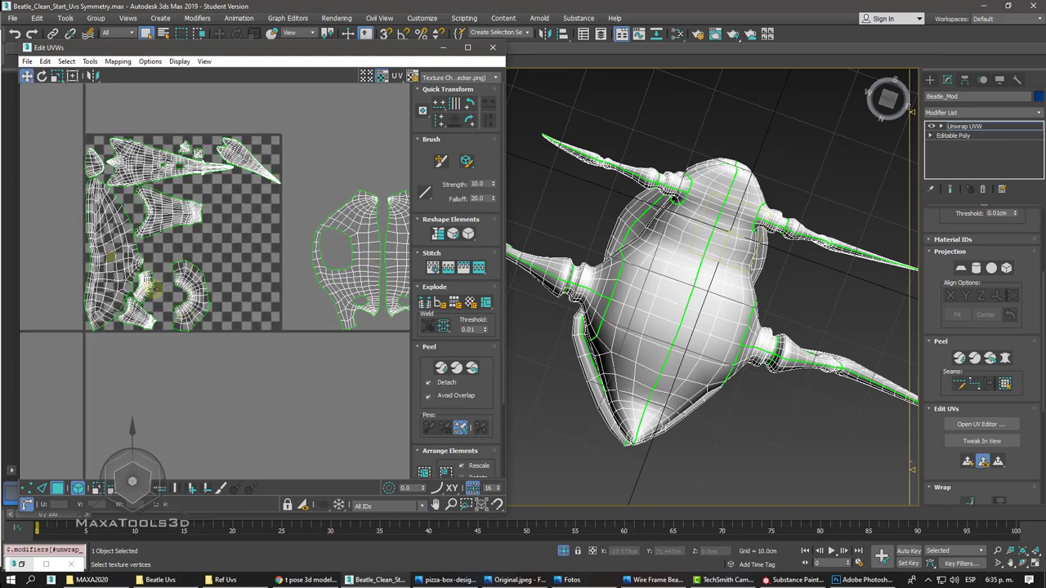
pyautogui.click(102, 250)
pyautogui.scroll(-1, 69, 249)
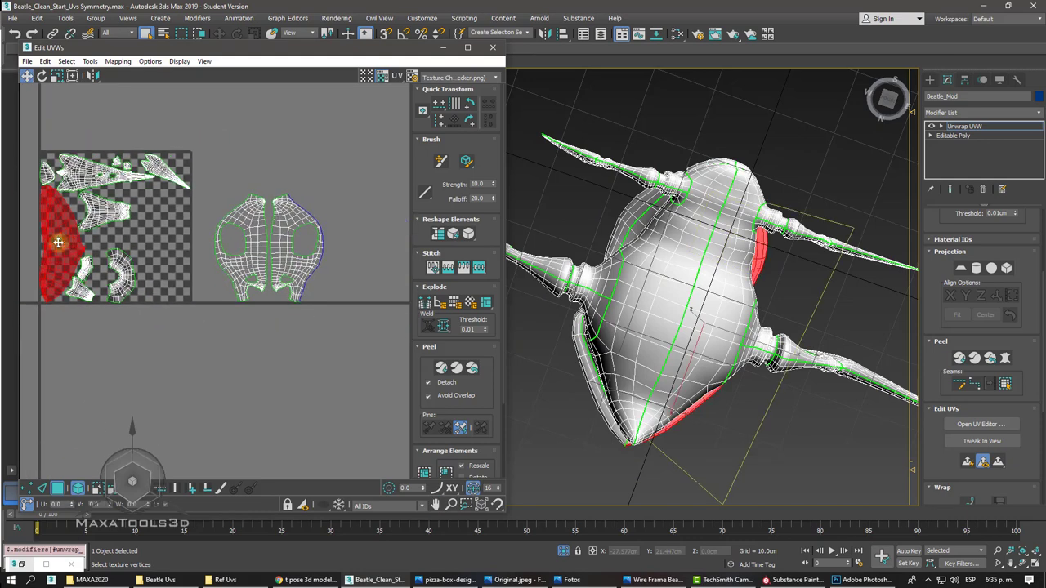
pyautogui.moveTo(69, 249)
pyautogui.mouseDown()
pyautogui.moveTo(360, 137)
pyautogui.moveTo(289, 131)
pyautogui.mouseUp()
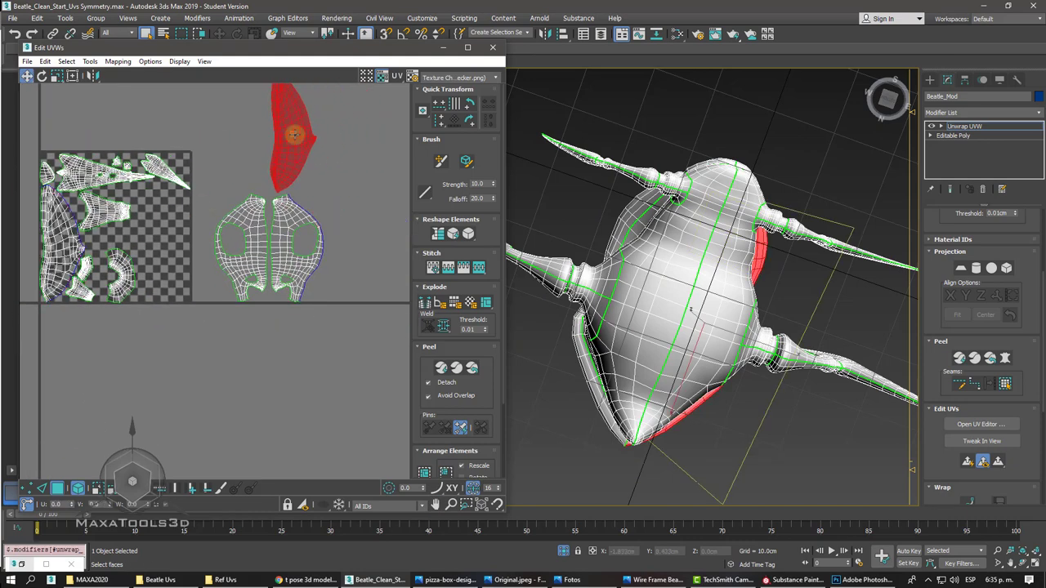
pyautogui.scroll(2, 294, 134)
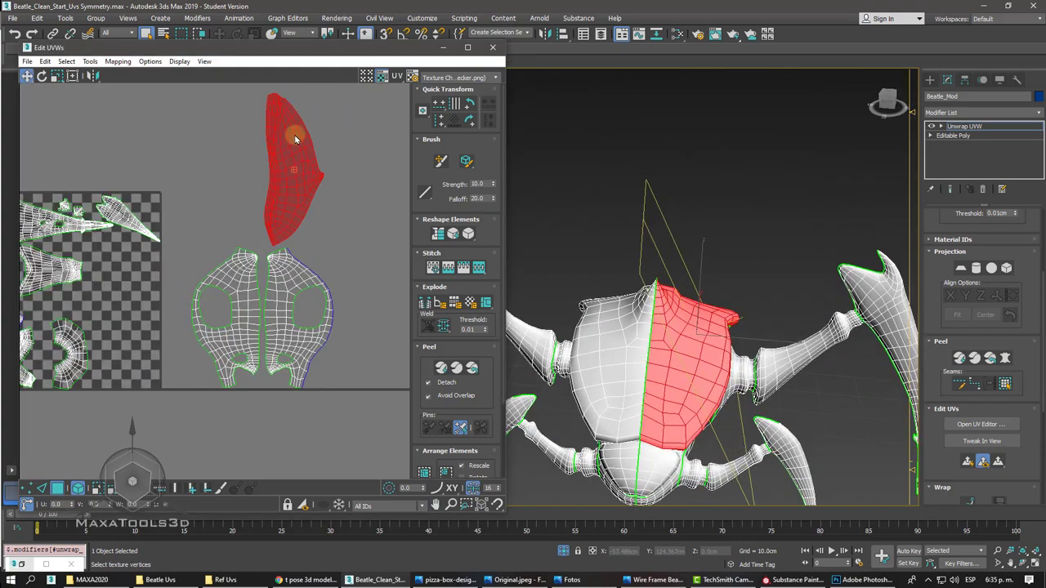
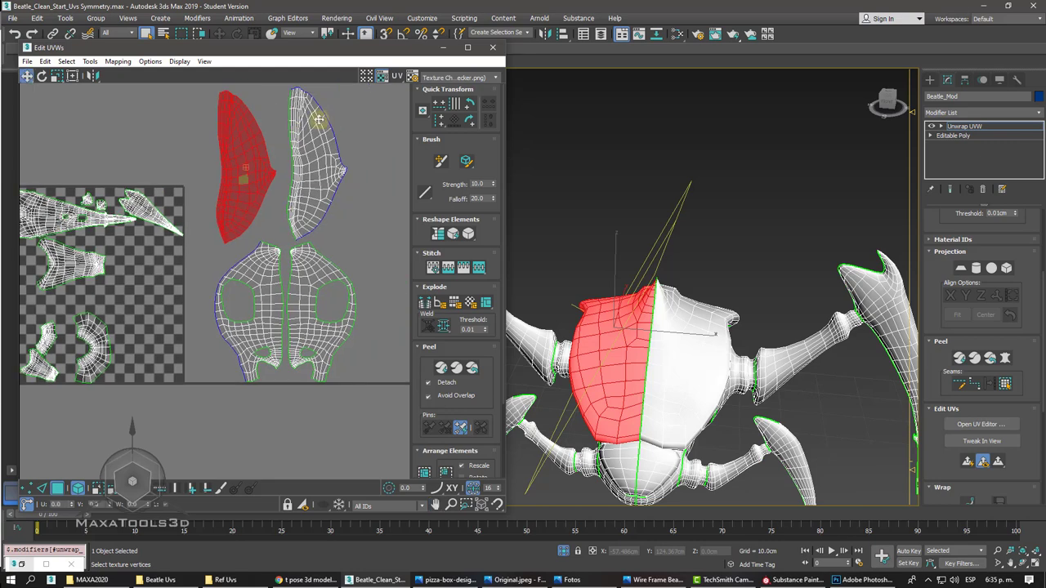
# - Mirror the red shell-half UVs horizontally and restore the shells packed inside the checker square
pyautogui.click(92, 75)
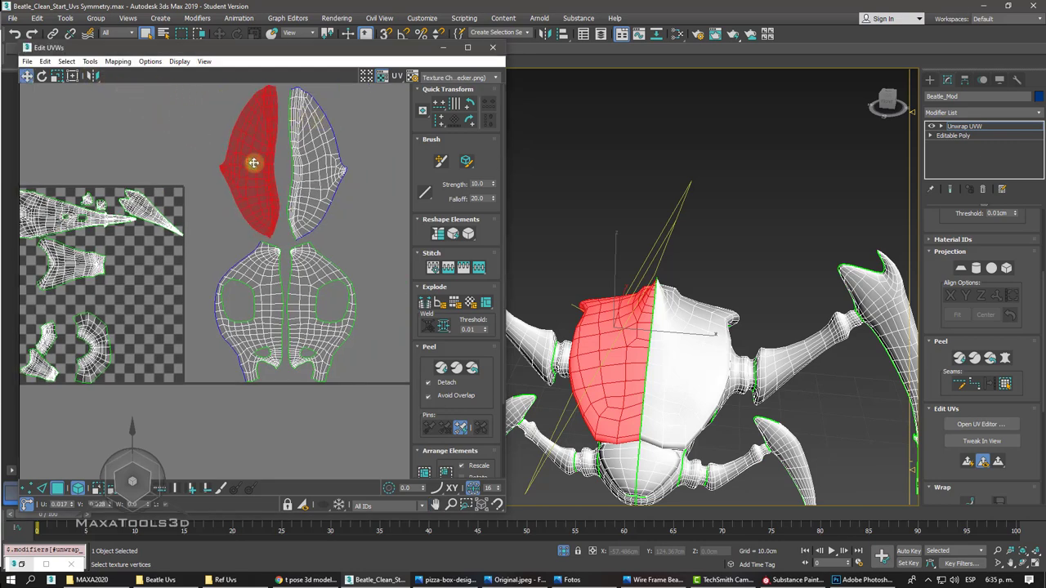
pyautogui.moveTo(250, 167); pyautogui.dragTo(214, 214, button='middle')
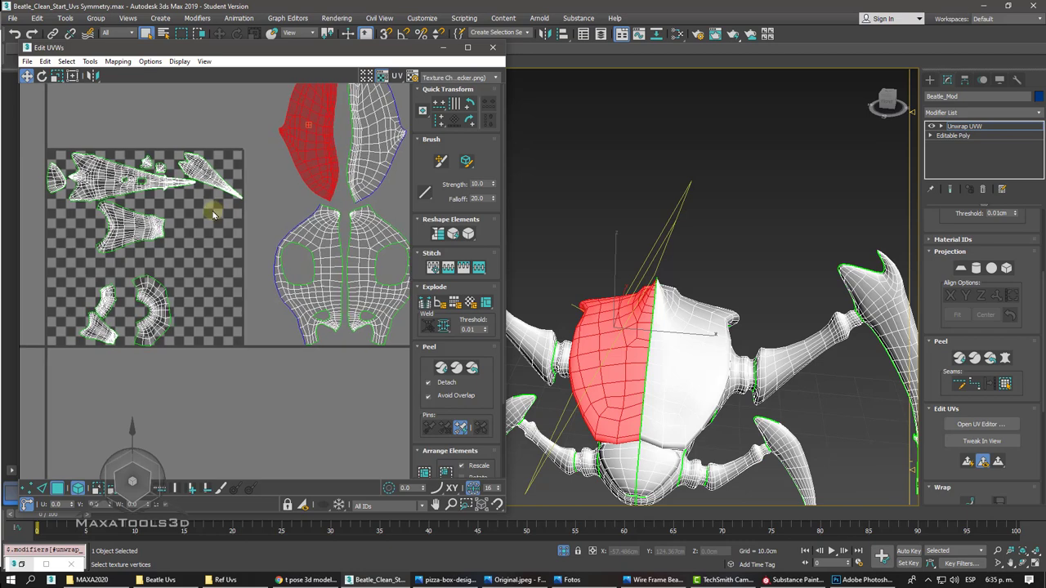
pyautogui.hotkey('ctrl', 'z')
pyautogui.hotkey('ctrl', 'z')
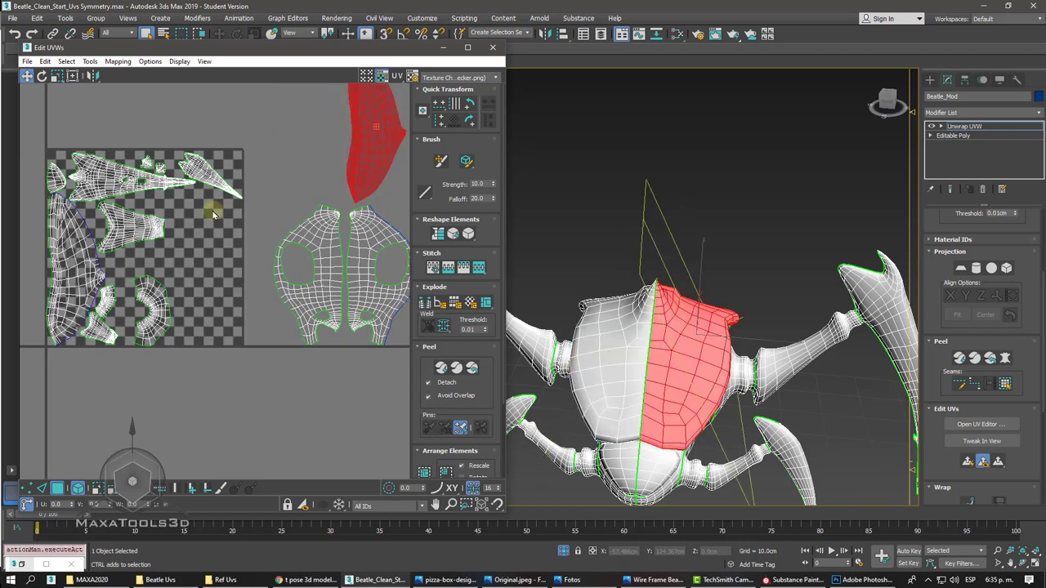
pyautogui.hotkey('ctrl', 'z')
pyautogui.hotkey('ctrl', 'z')
pyautogui.hotkey('ctrl', 'z')
pyautogui.hotkey('ctrl', 'z')
pyautogui.hotkey('ctrl', 'z')
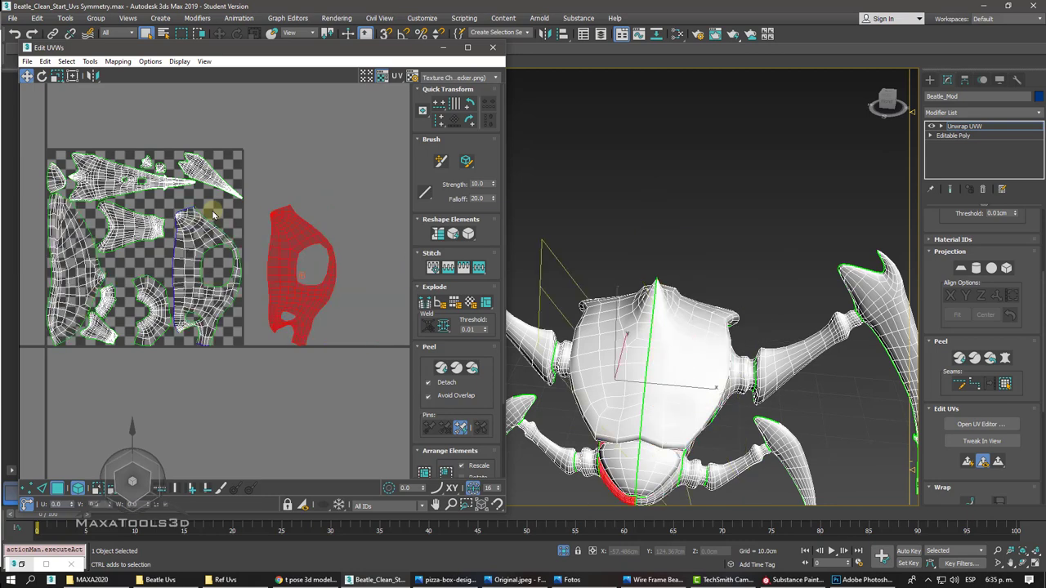
pyautogui.hotkey('ctrl', 'z')
pyautogui.hotkey('ctrl', 'z')
pyautogui.hotkey('ctrl', 'z')
# - Zoom in on the packed UVs and orbit the beetle to view it at an angle
pyautogui.scroll(2, 303, 215)
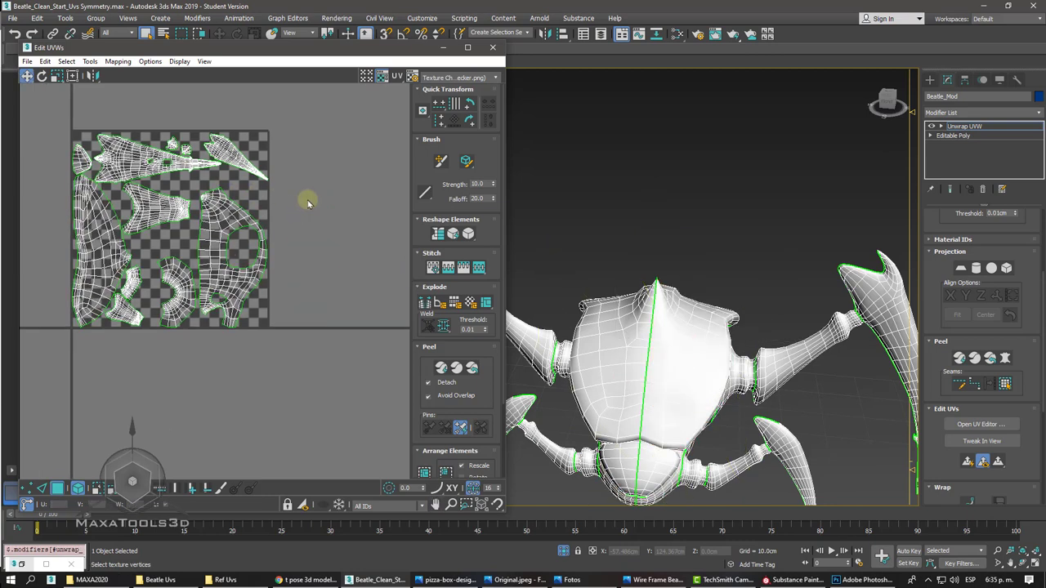
pyautogui.scroll(1, 319, 178)
pyautogui.rightClick(319, 180)
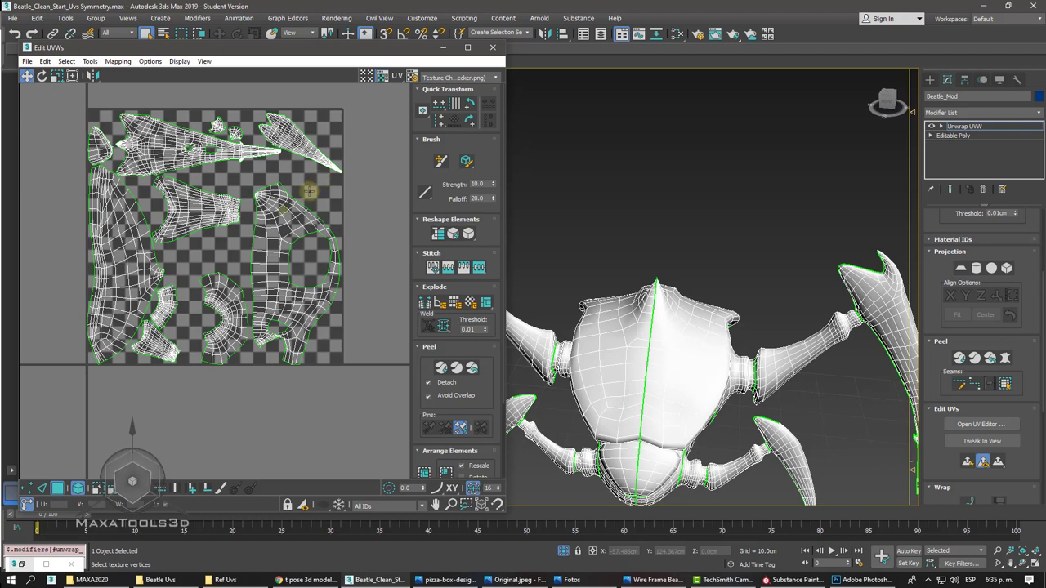
pyautogui.scroll(2, 280, 219)
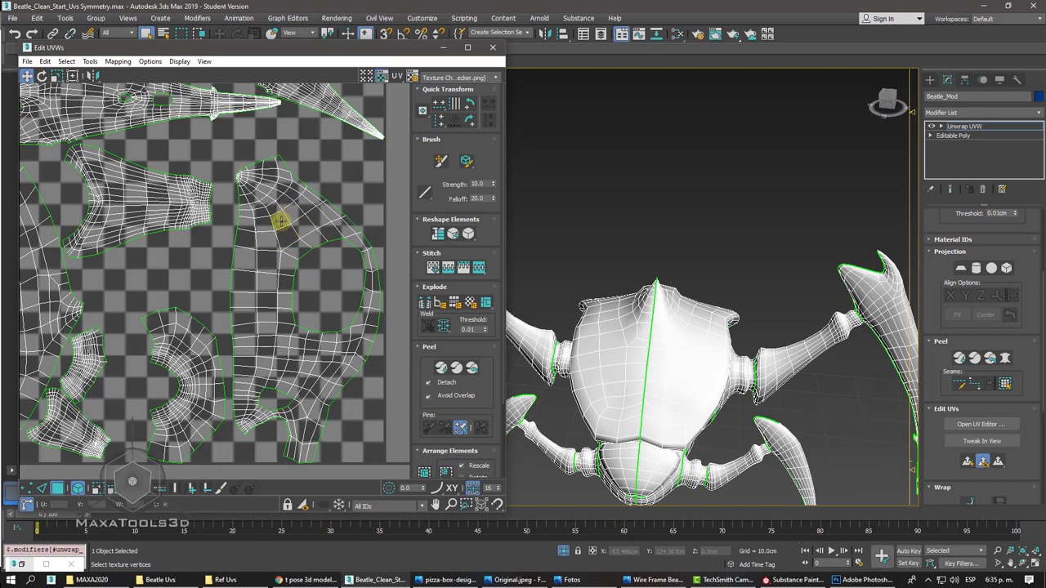
pyautogui.moveTo(612, 305)
pyautogui.keyDown('alt'); pyautogui.mouseDown(button='middle')
pyautogui.moveTo(640, 313)
pyautogui.moveTo(614, 270)
pyautogui.mouseUp(button='middle'); pyautogui.keyUp('alt')
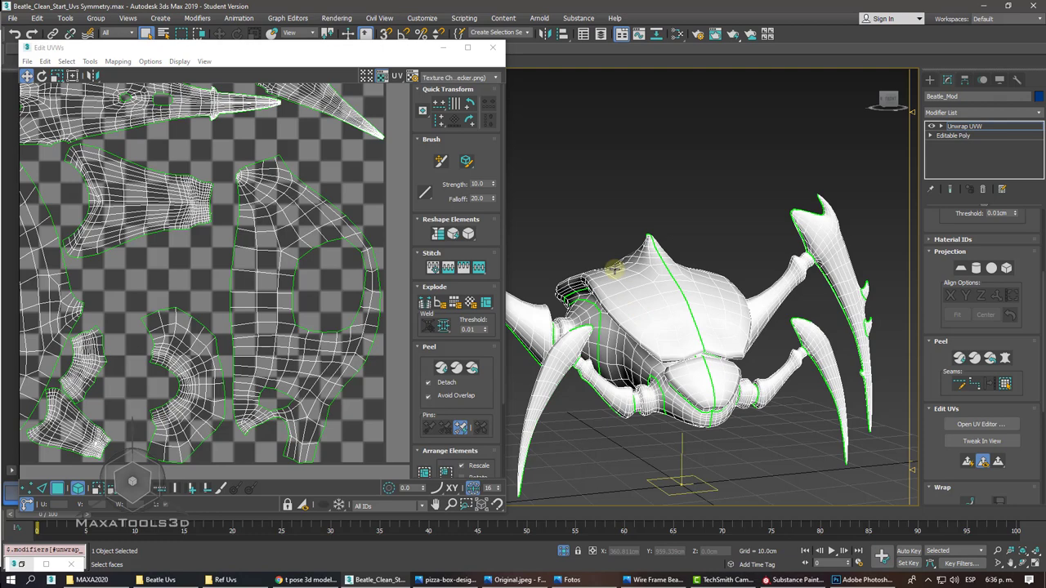
# - Move both belly-half UV islands out of the checker square to sit beside it
pyautogui.scroll(4, 629, 318)
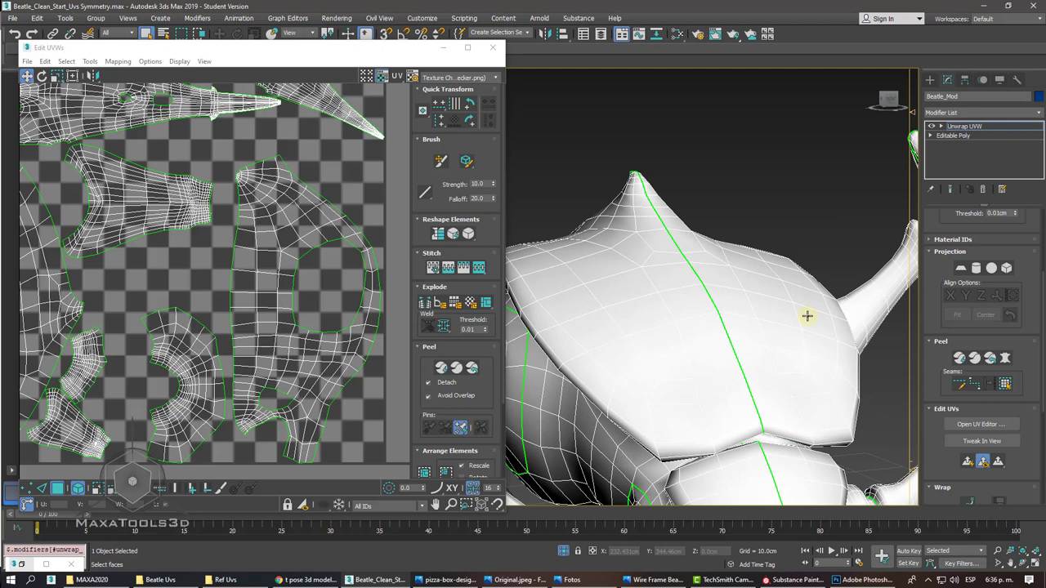
pyautogui.scroll(-4, 252, 201)
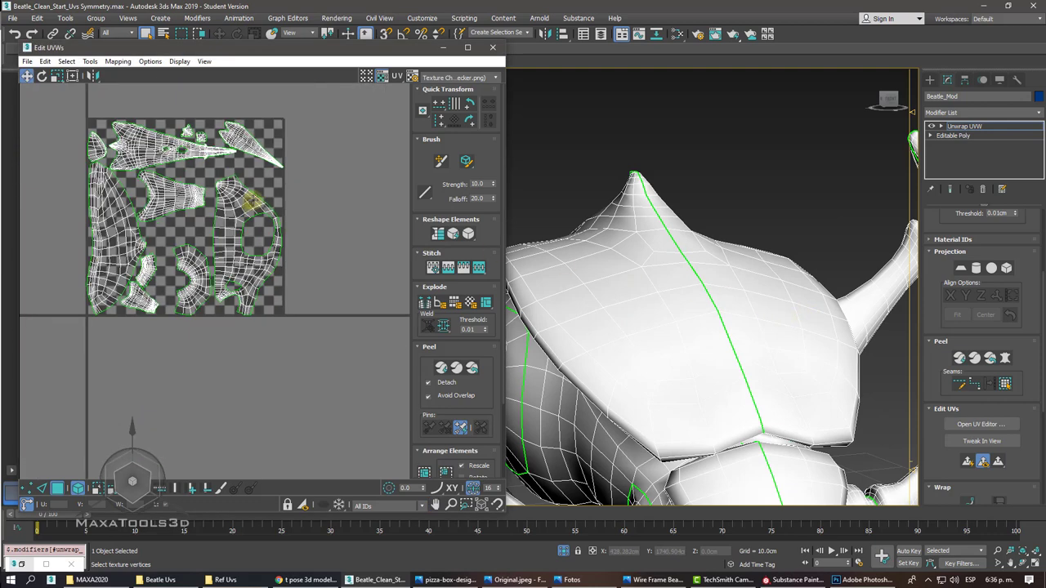
pyautogui.moveTo(251, 200); pyautogui.dragTo(209, 201, button='middle')
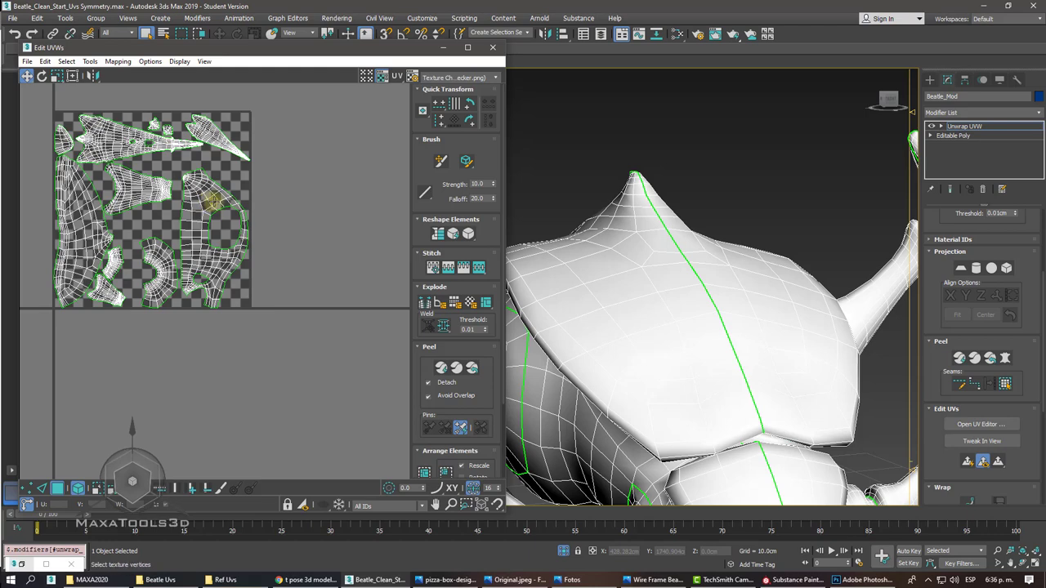
pyautogui.click(212, 200)
pyautogui.moveTo(212, 200); pyautogui.dragTo(348, 197)
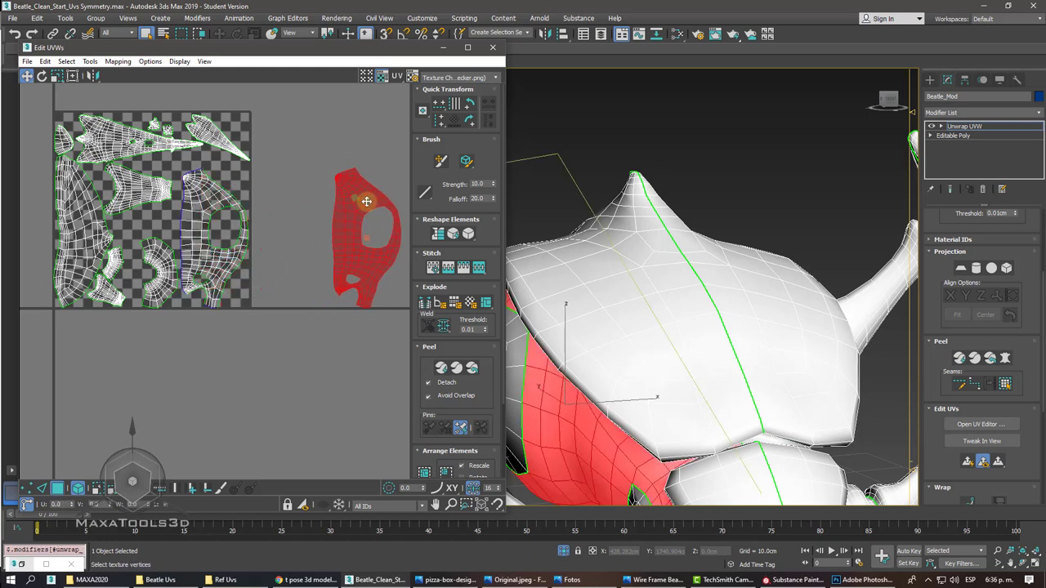
pyautogui.moveTo(277, 204); pyautogui.dragTo(208, 206, button='middle')
pyautogui.click(135, 208)
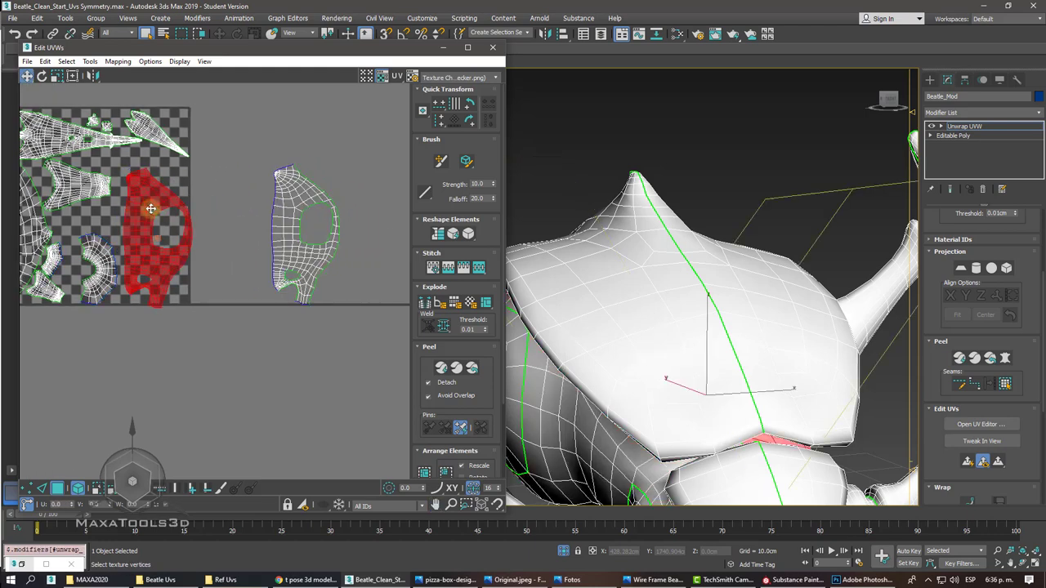
pyautogui.moveTo(150, 209); pyautogui.dragTo(385, 201)
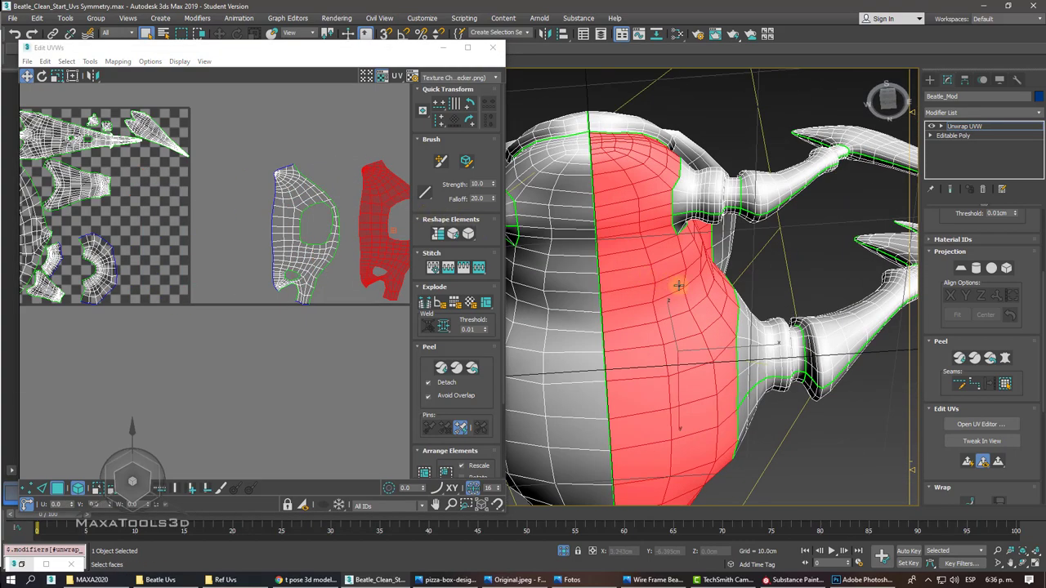
# - Mirror the left belly half horizontally, set it against its partner, and raise the red island
pyautogui.moveTo(390, 261); pyautogui.dragTo(320, 261, button='middle')
pyautogui.click(237, 245)
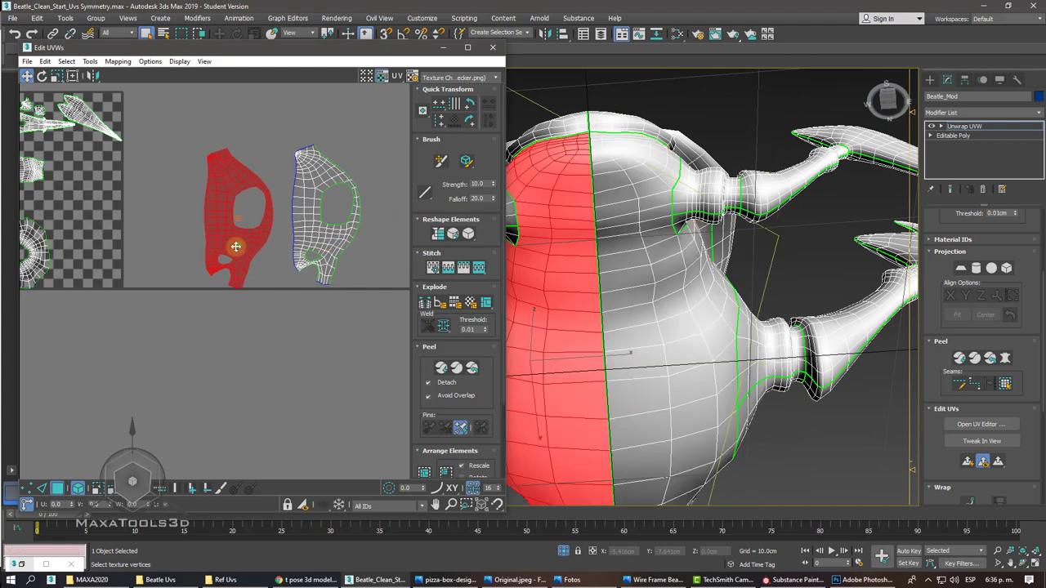
pyautogui.click(92, 75)
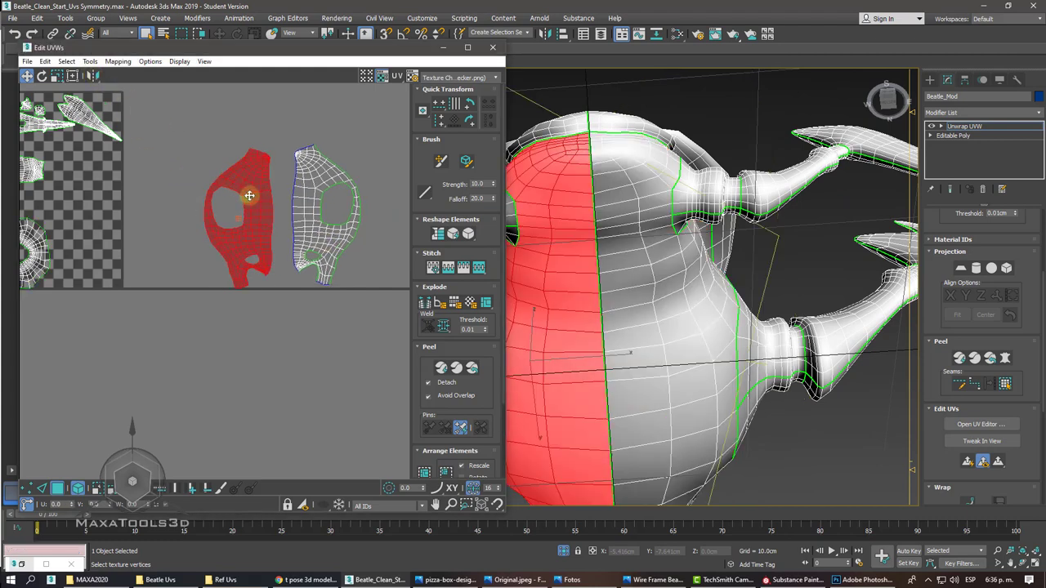
pyautogui.moveTo(245, 197); pyautogui.dragTo(263, 193)
pyautogui.scroll(-2, 264, 197)
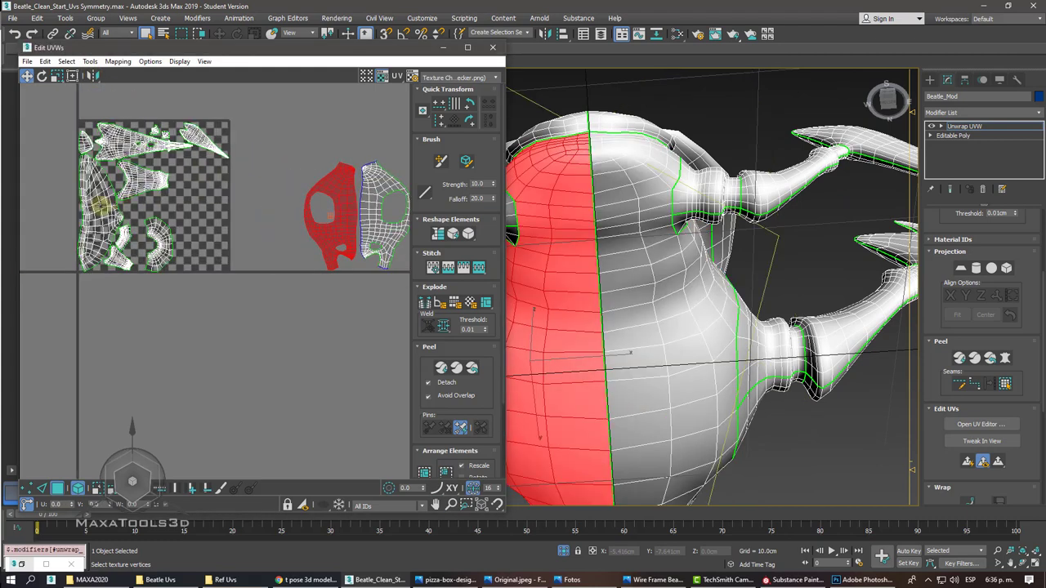
pyautogui.moveTo(327, 200); pyautogui.dragTo(320, 107)
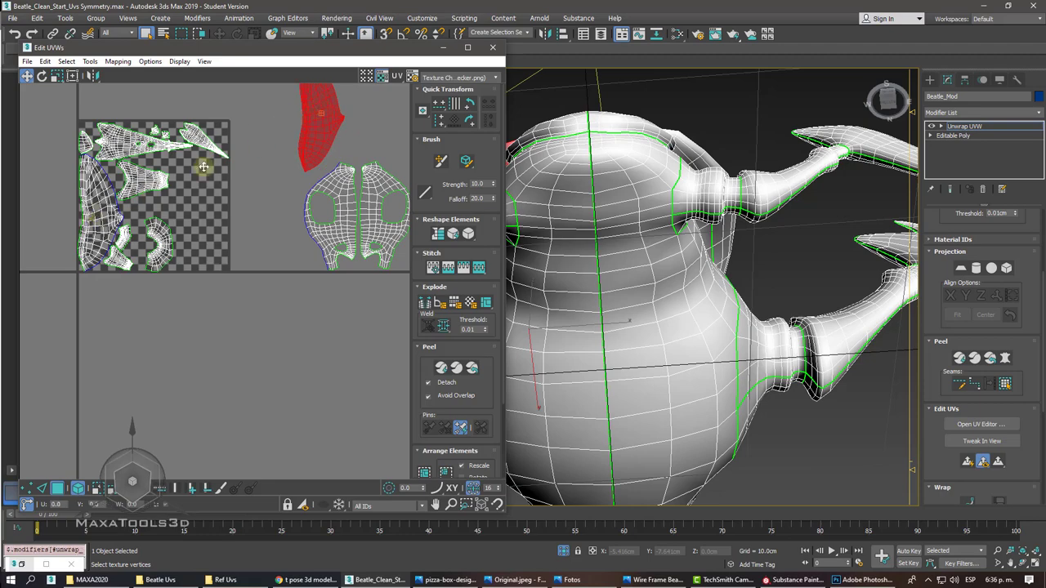
# - Return to the unpacked layout and move the red upper-shell half to its partner's right
pyautogui.hotkey('ctrl', 'shift', 's')
pyautogui.moveTo(280, 100); pyautogui.dragTo(258, 196, button='middle')
pyautogui.moveTo(258, 199); pyautogui.dragTo(242, 194)
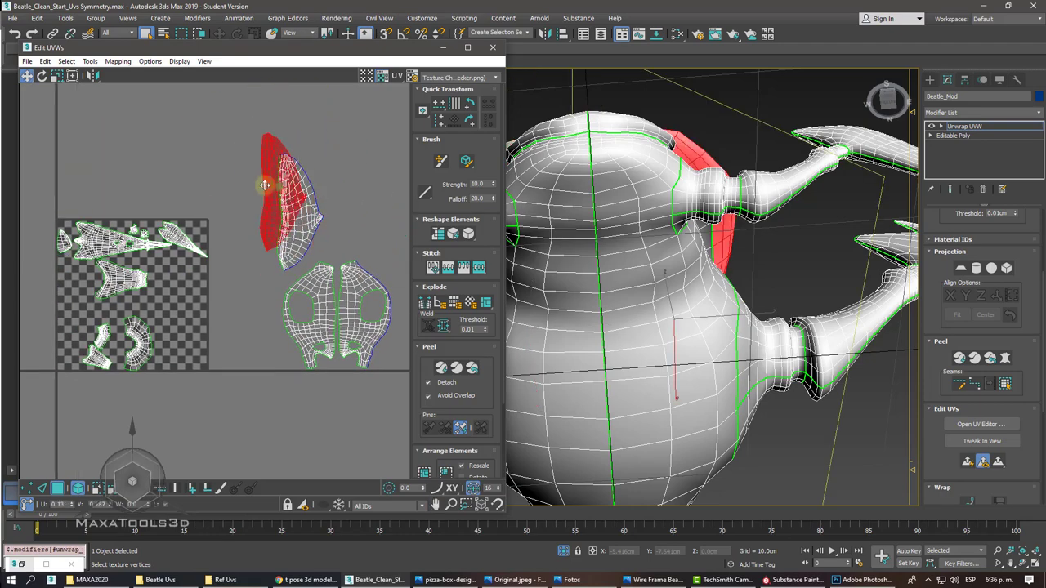
pyautogui.press('z')
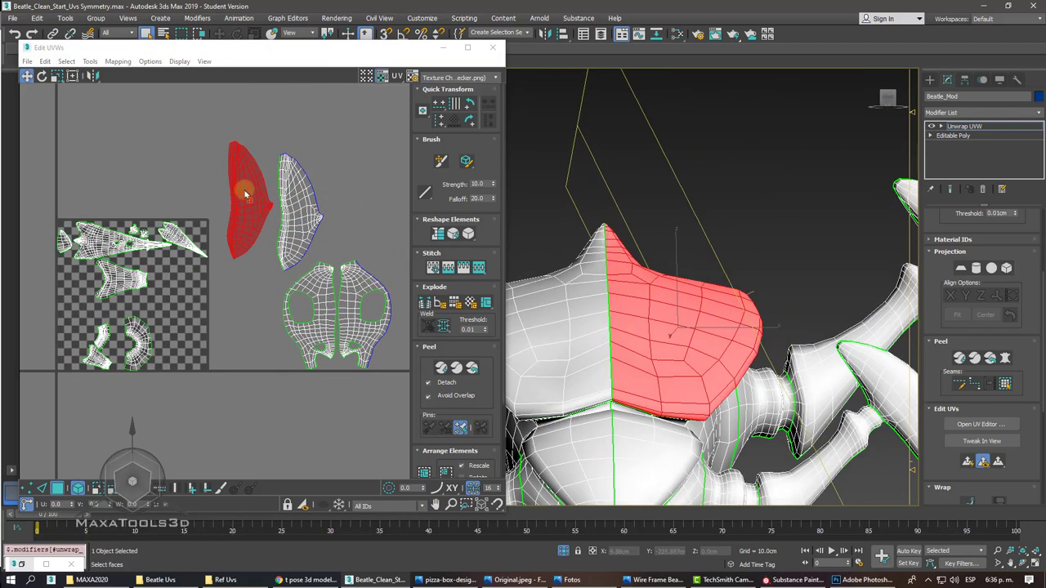
pyautogui.moveTo(245, 200); pyautogui.dragTo(246, 185, button='middle')
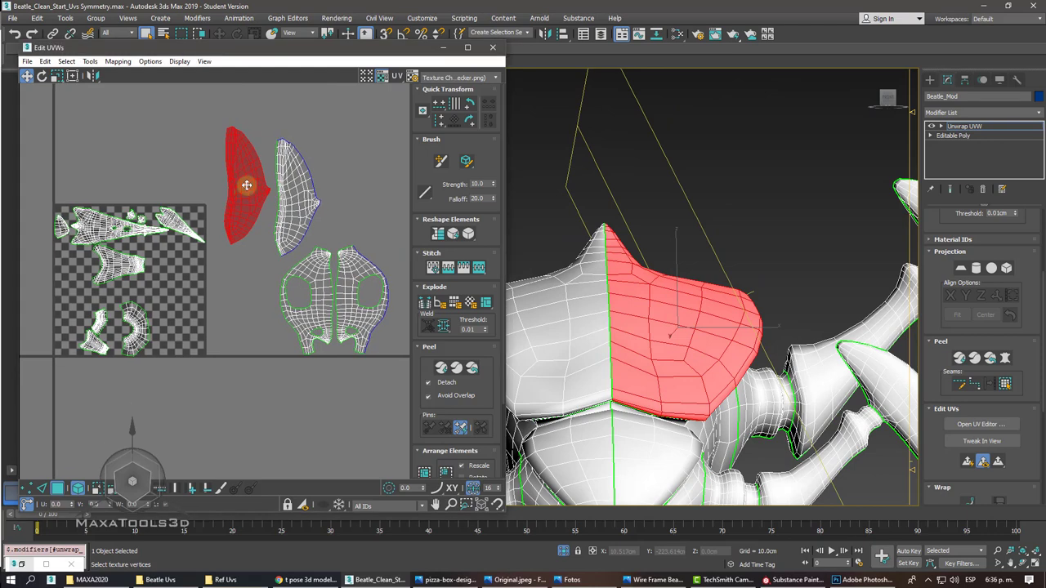
pyautogui.moveTo(243, 163); pyautogui.dragTo(346, 163)
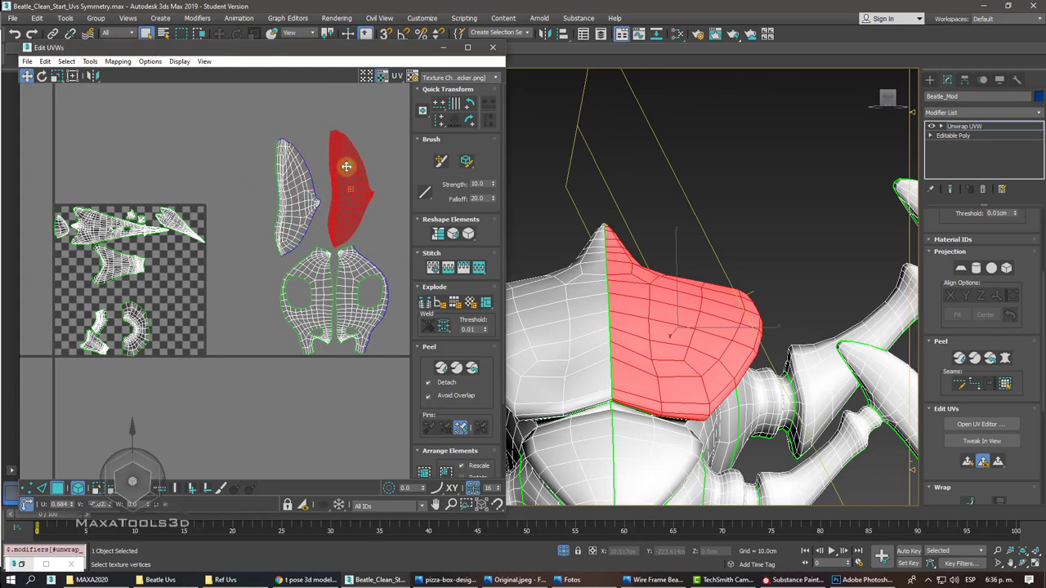
# - Mirror the left upper-shell half horizontally and nudge both halves together as a pair
pyautogui.click(291, 168)
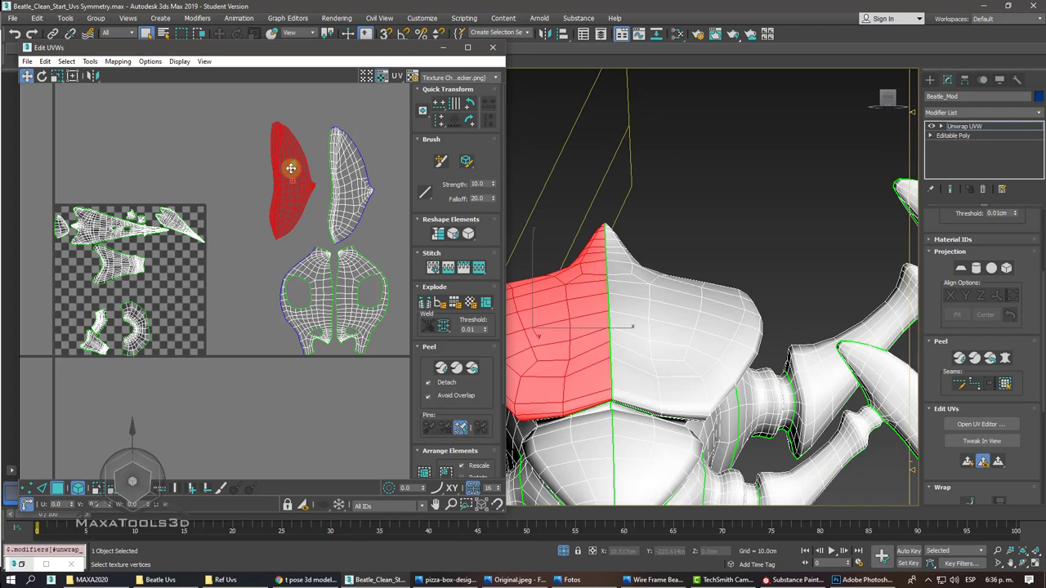
pyautogui.click(92, 75)
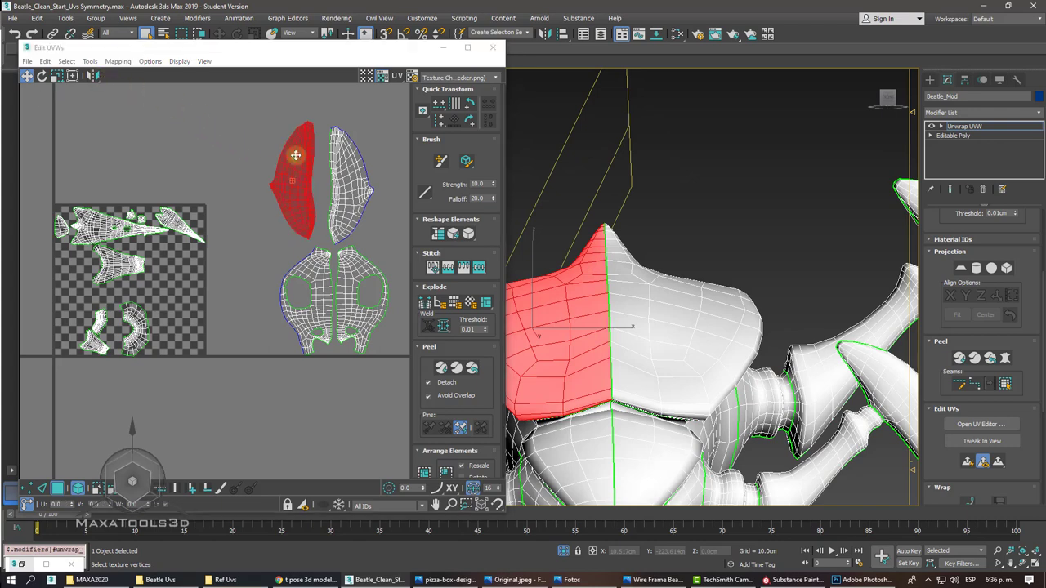
pyautogui.click(332, 152)
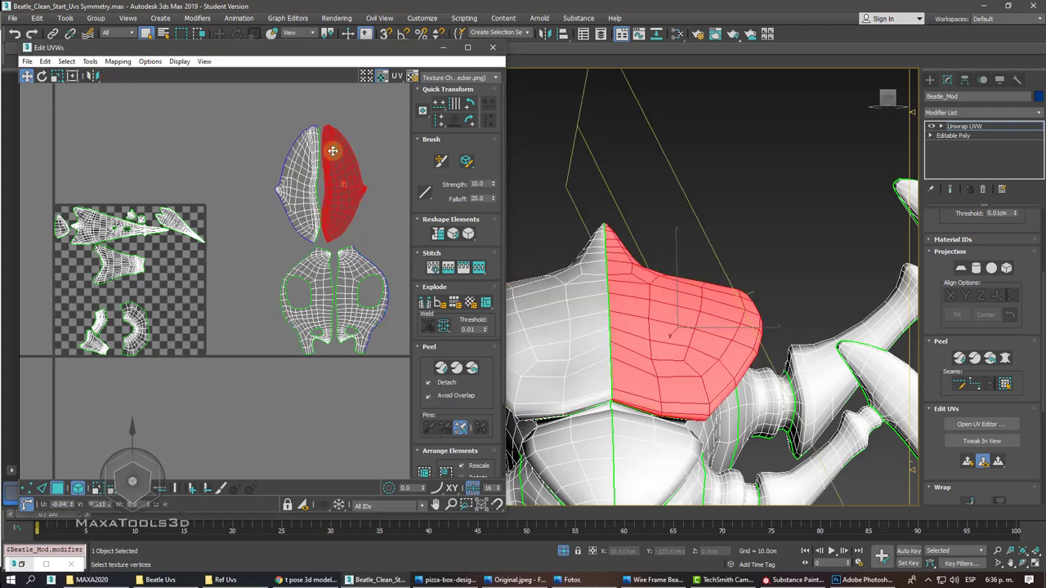
pyautogui.keyDown('ctrl'); pyautogui.click(303, 149); pyautogui.keyUp('ctrl')
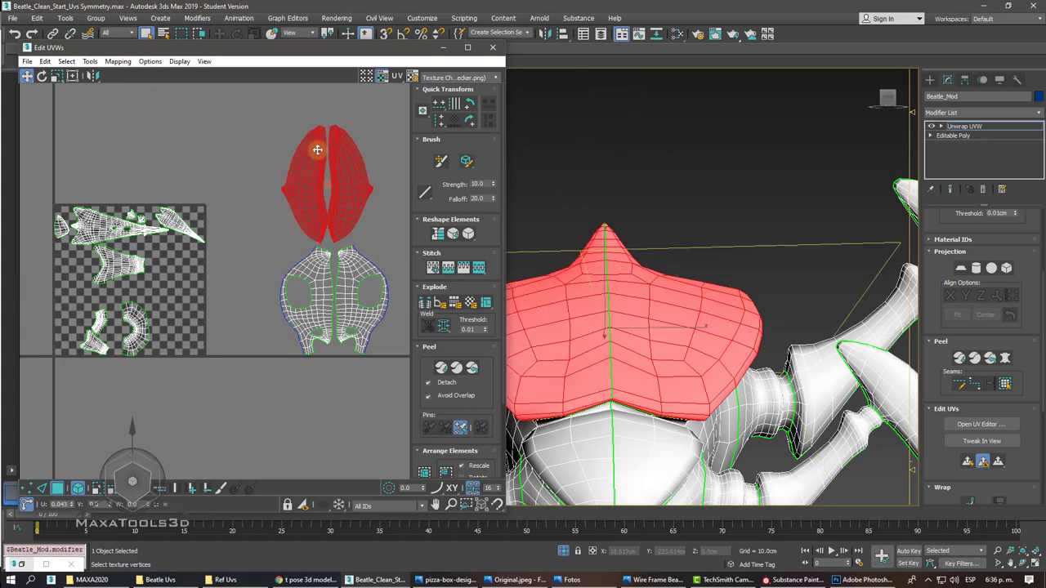
pyautogui.moveTo(317, 149); pyautogui.dragTo(323, 150)
pyautogui.click(269, 163)
# - Zoom out over the paired body shells and deselect the head UV shell
pyautogui.scroll(3, 273, 163)
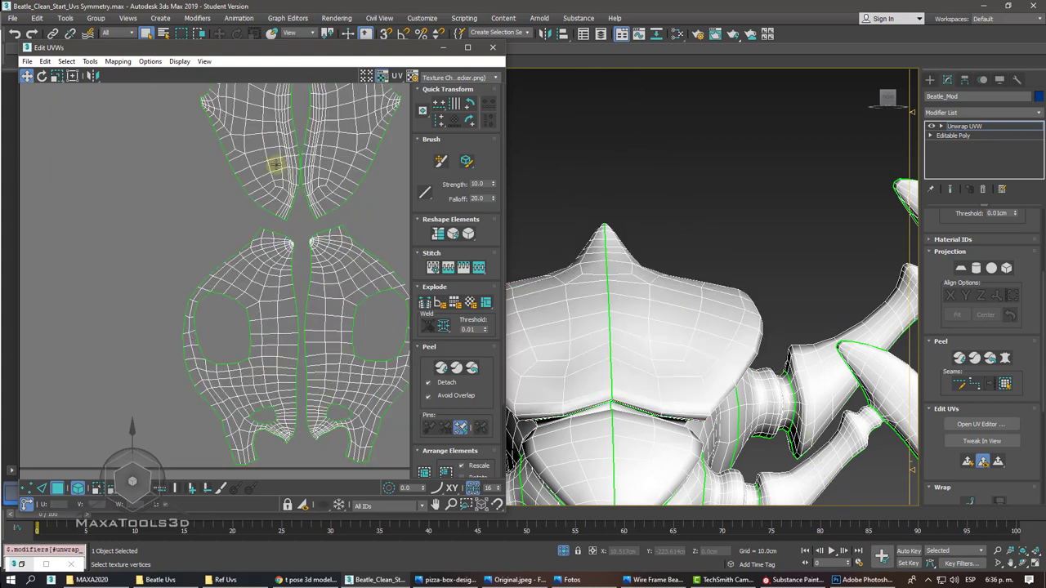
pyautogui.scroll(2, 294, 161)
pyautogui.click(321, 159)
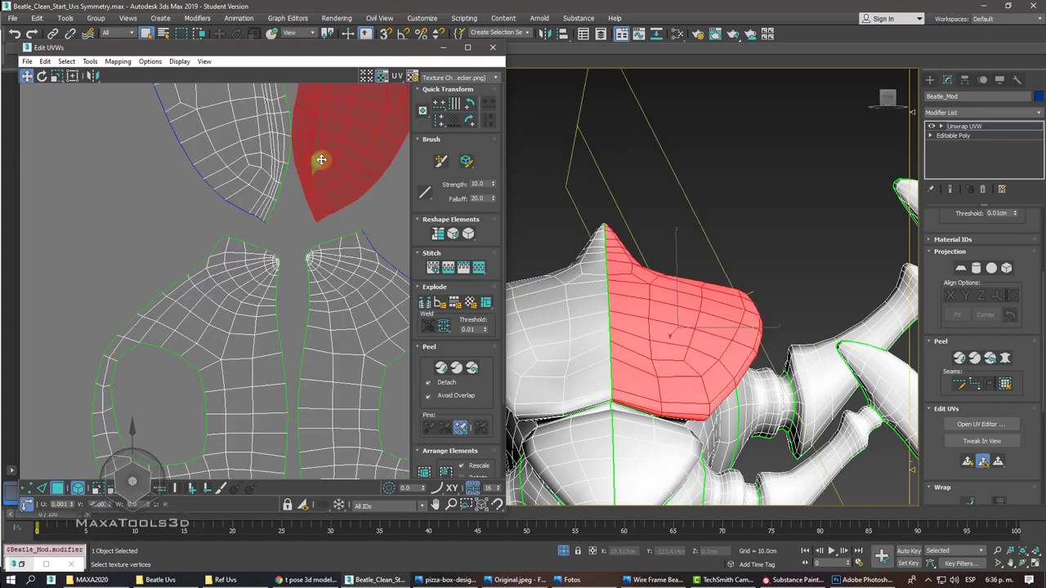
pyautogui.click(275, 169)
pyautogui.scroll(2, 275, 170)
pyautogui.scroll(1, 275, 168)
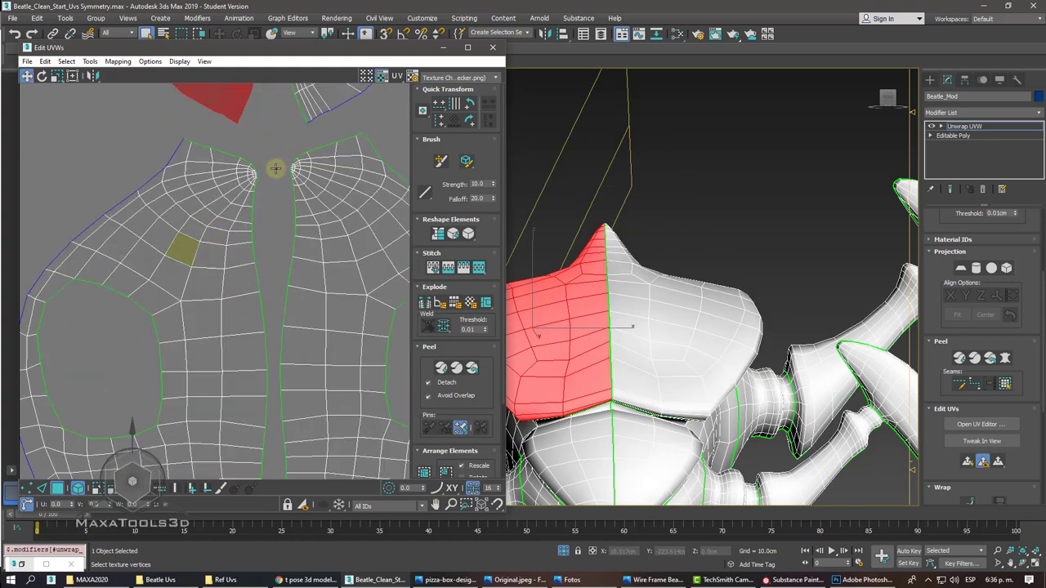
pyautogui.scroll(-2, 276, 171)
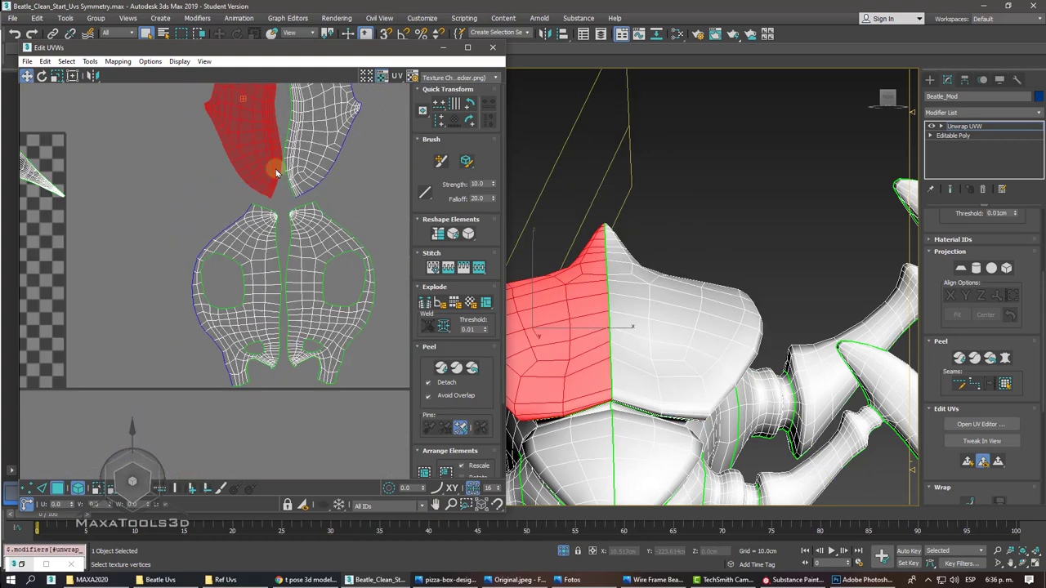
pyautogui.scroll(-2, 269, 178)
pyautogui.scroll(1, 229, 221)
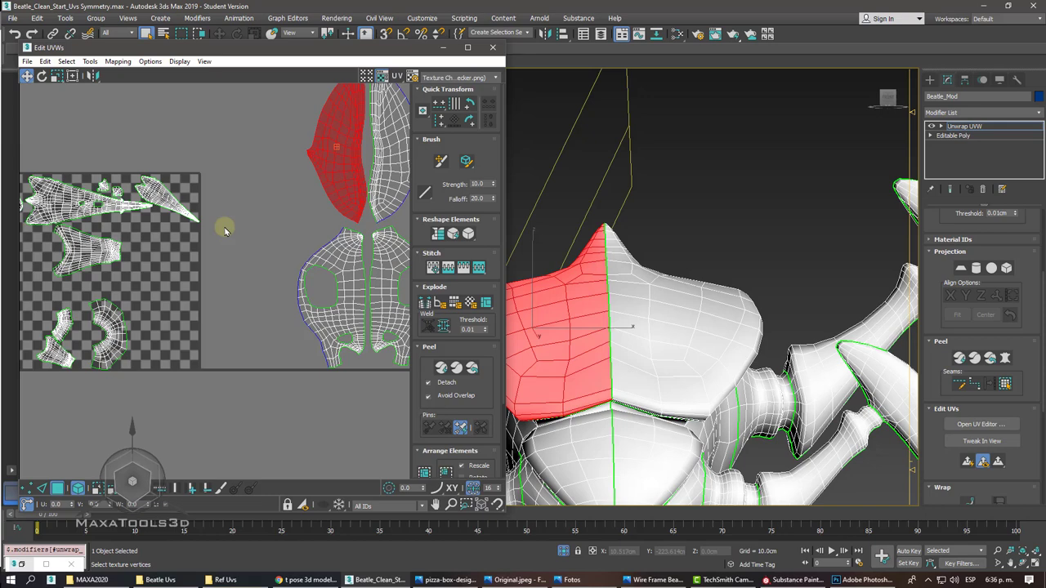
pyautogui.scroll(1, 225, 231)
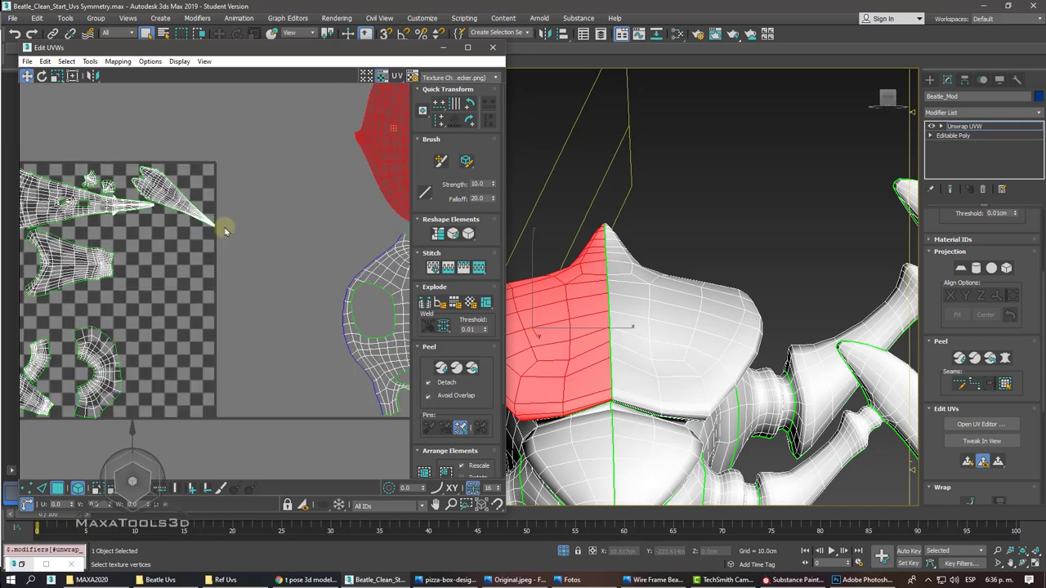
pyautogui.scroll(1, 189, 238)
pyautogui.click(155, 250)
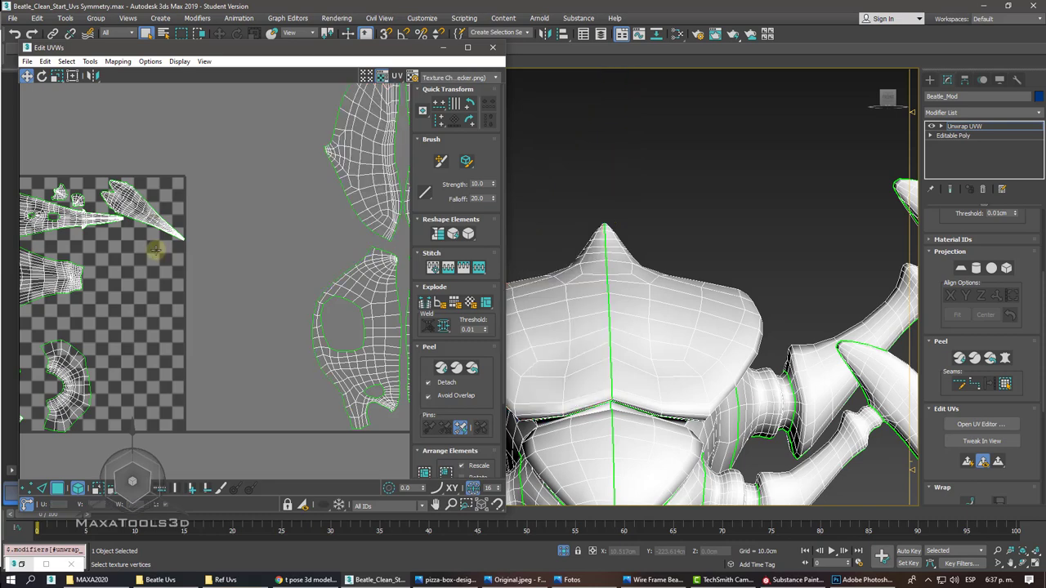
# - Place the small piece from under the lower body shell beside the body shells
pyautogui.scroll(-2, 157, 254)
pyautogui.moveTo(119, 219); pyautogui.dragTo(290, 199)
pyautogui.hotkey('ctrl', 'z')
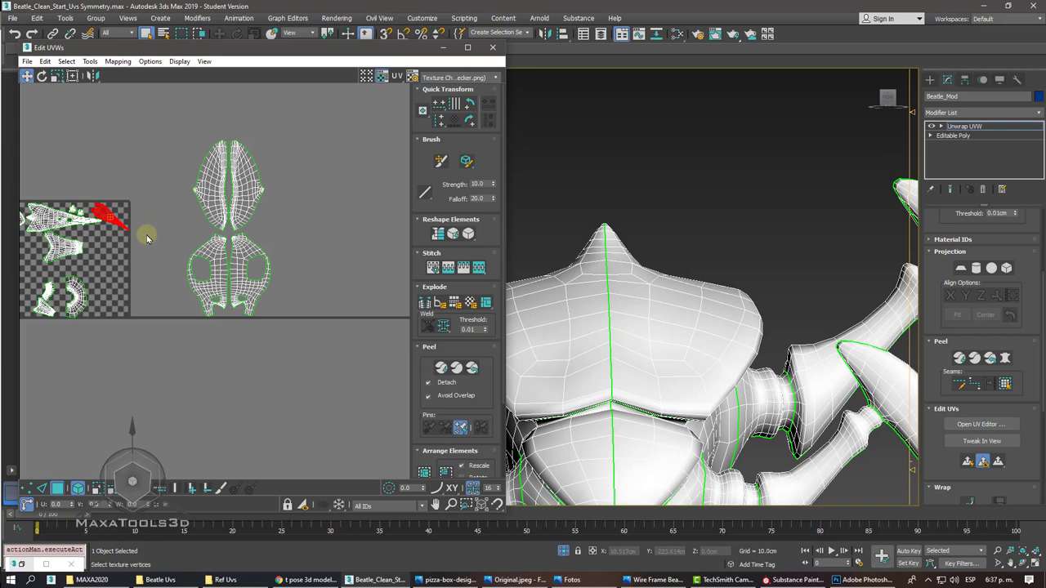
pyautogui.moveTo(147, 238); pyautogui.dragTo(146, 196, button='middle')
pyautogui.scroll(2, 145, 226)
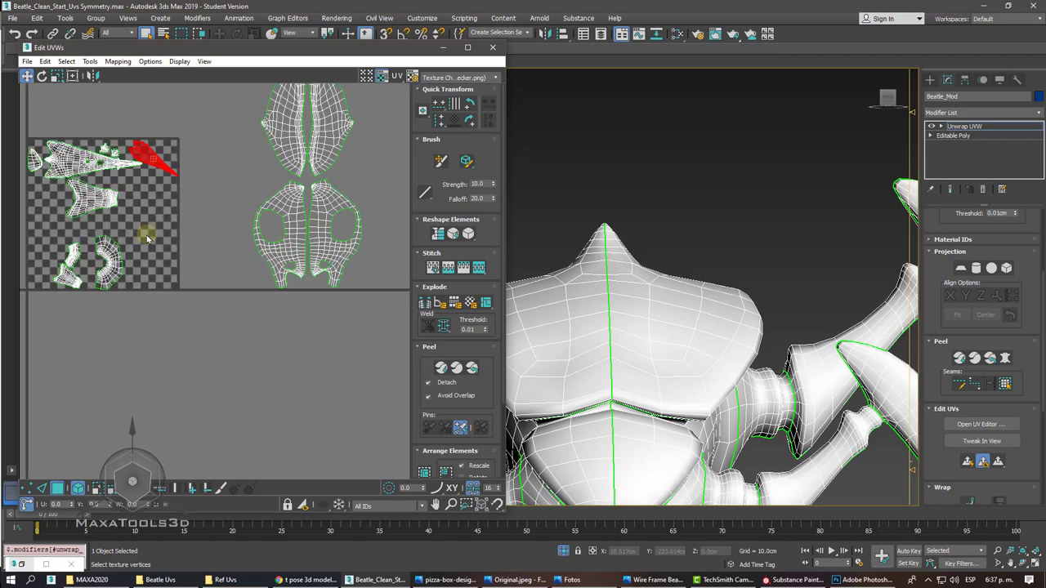
pyautogui.click(286, 275)
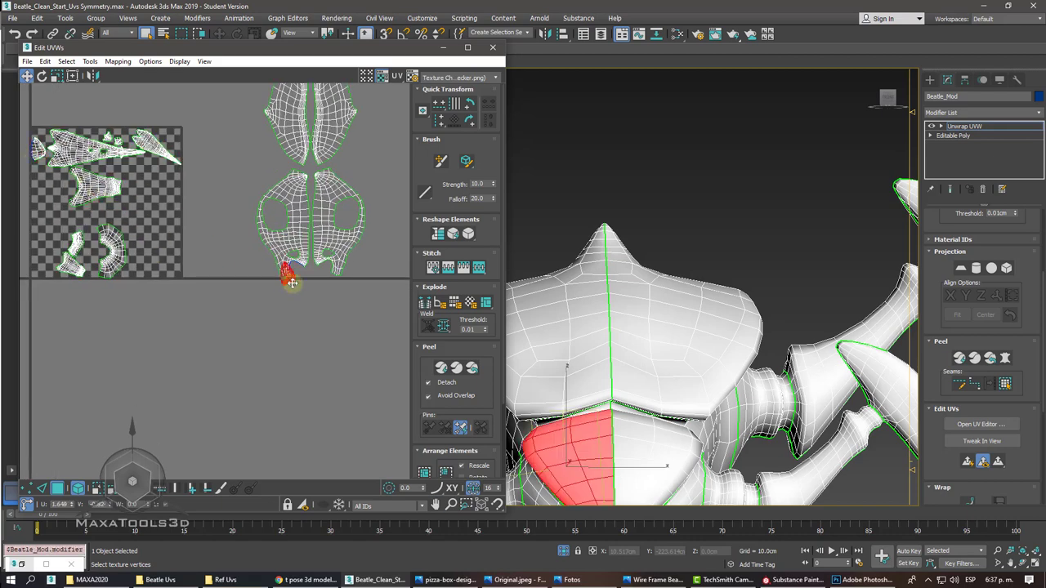
pyautogui.scroll(3, 270, 320)
pyautogui.scroll(-2, 273, 319)
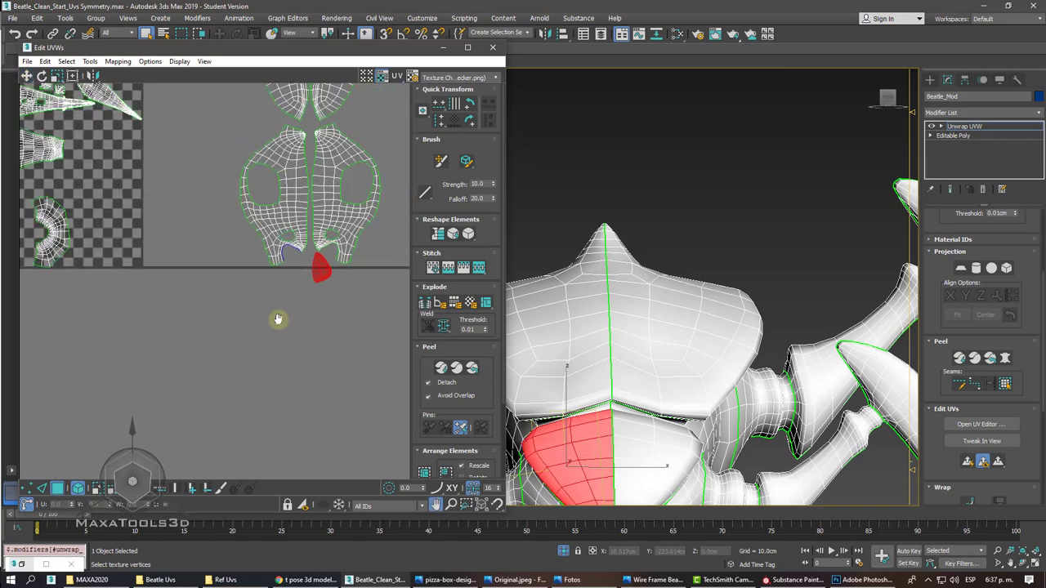
pyautogui.scroll(-1, 286, 322)
pyautogui.scroll(-1, 261, 322)
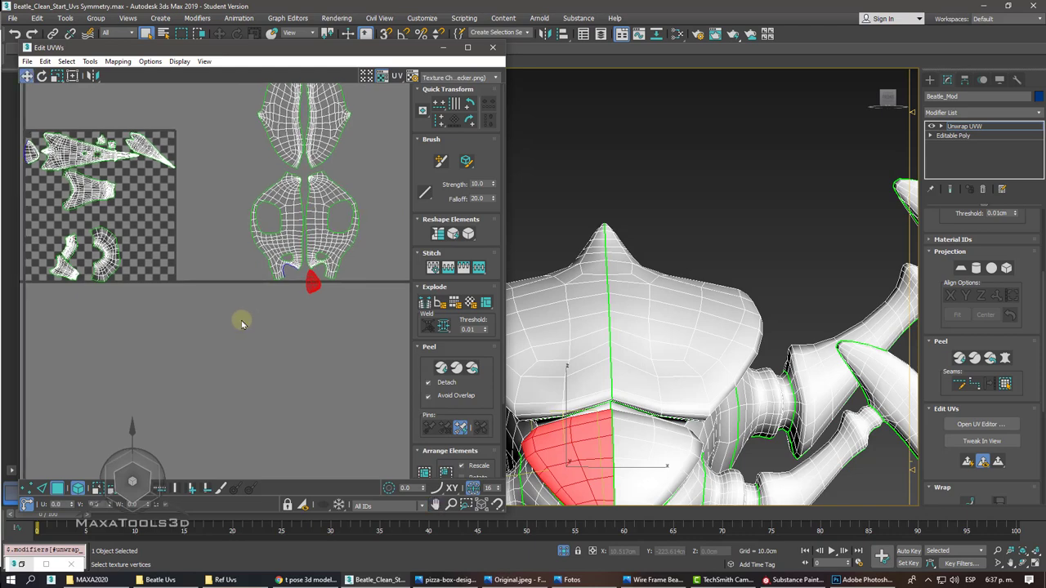
pyautogui.scroll(1, 296, 296)
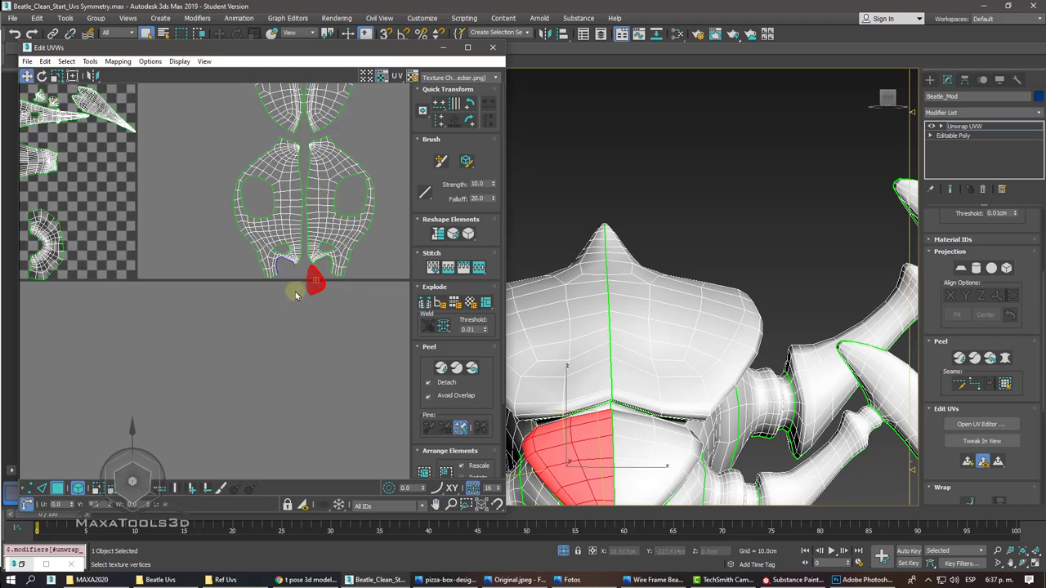
pyautogui.scroll(-2, 296, 296)
pyautogui.scroll(-1, 296, 296)
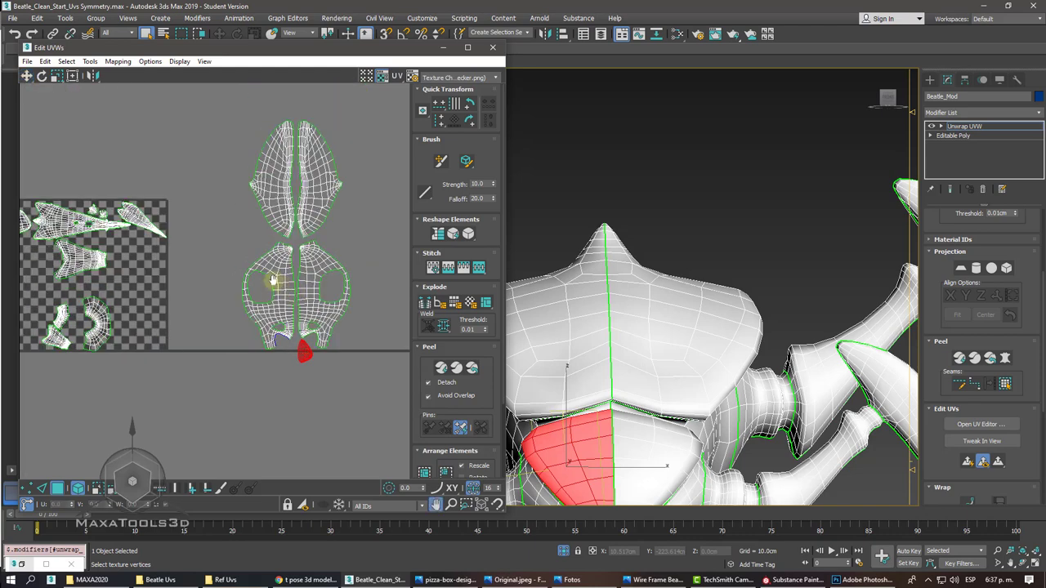
pyautogui.moveTo(304, 351); pyautogui.dragTo(195, 209)
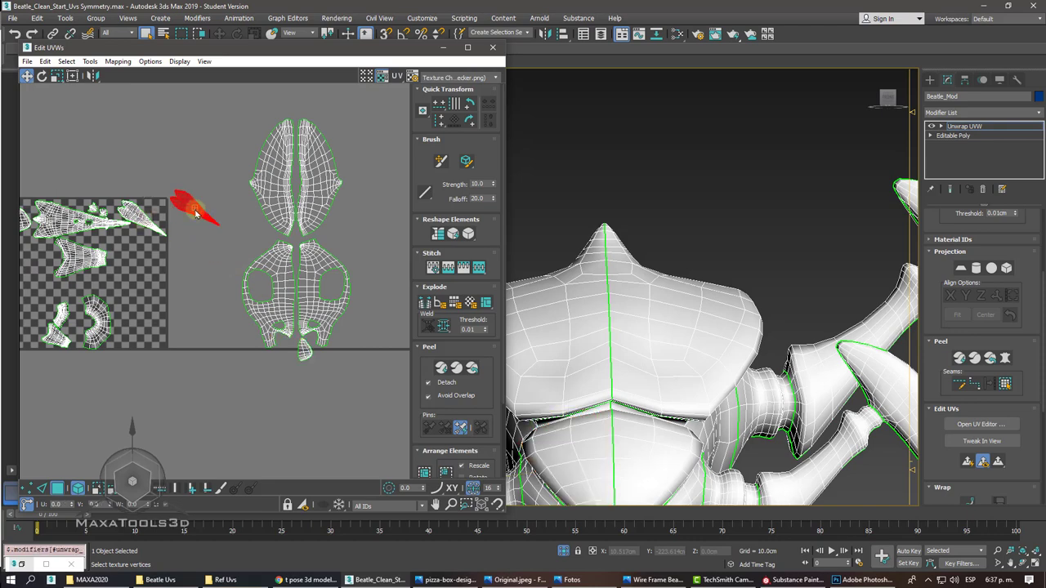
pyautogui.scroll(-1, 194, 211)
pyautogui.press('z')
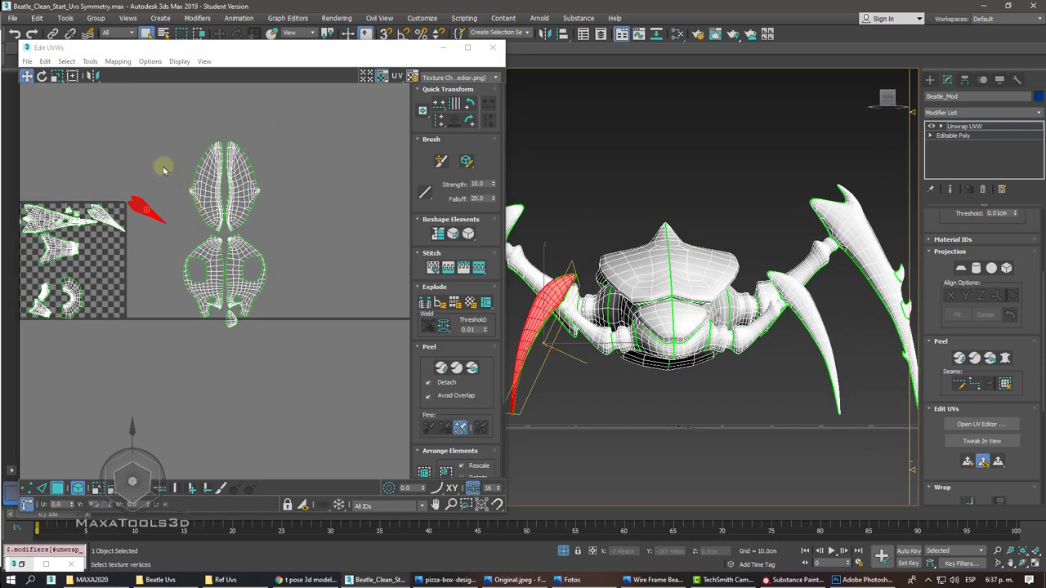
pyautogui.moveTo(155, 207)
pyautogui.mouseDown()
pyautogui.moveTo(177, 223)
pyautogui.moveTo(184, 309)
pyautogui.moveTo(272, 317)
pyautogui.mouseUp()
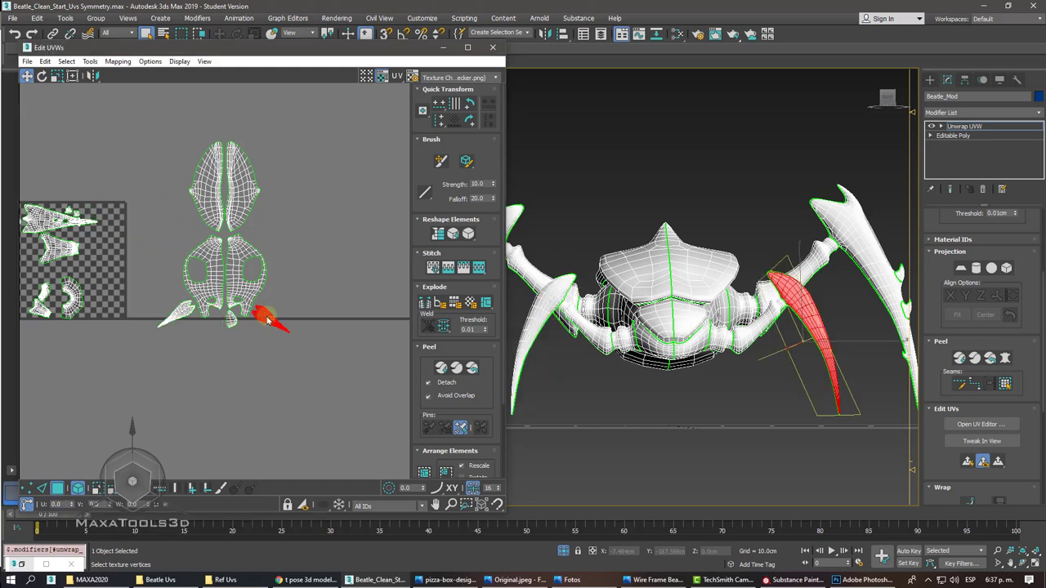
# - Move two leg shells and two spiky shells out of the checker area to either side of the body
pyautogui.moveTo(93, 268); pyautogui.dragTo(96, 253, button='middle')
pyautogui.click(72, 236)
pyautogui.moveTo(72, 236)
pyautogui.mouseDown()
pyautogui.moveTo(303, 258)
pyautogui.moveTo(157, 251)
pyautogui.mouseUp()
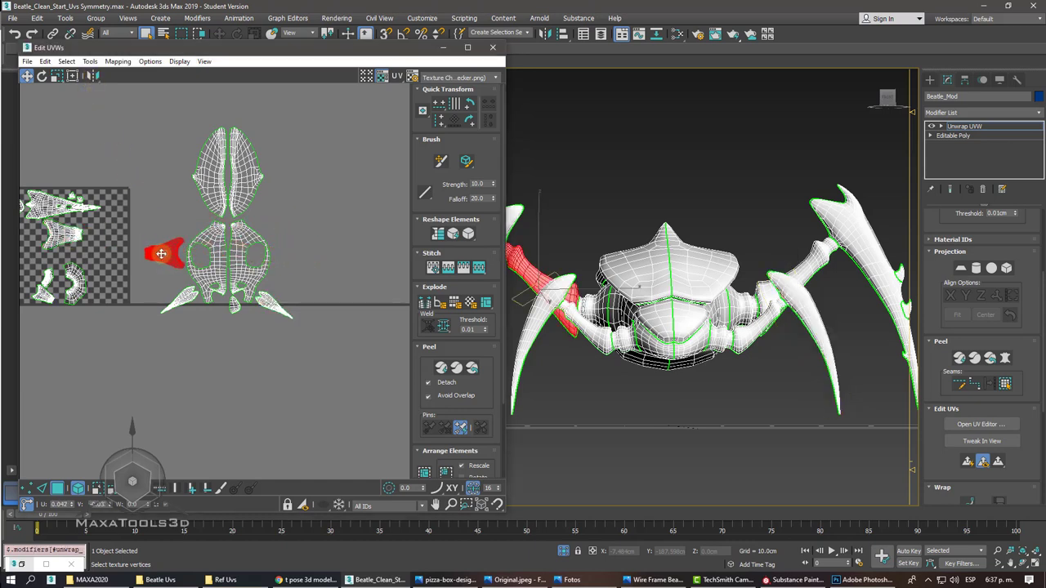
pyautogui.moveTo(68, 237); pyautogui.dragTo(292, 254)
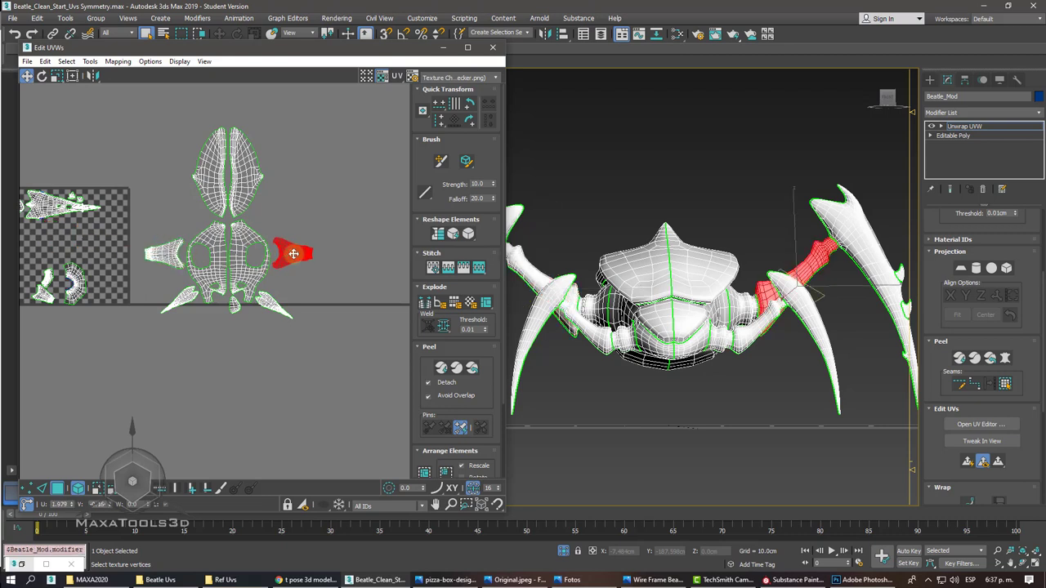
pyautogui.click(52, 206)
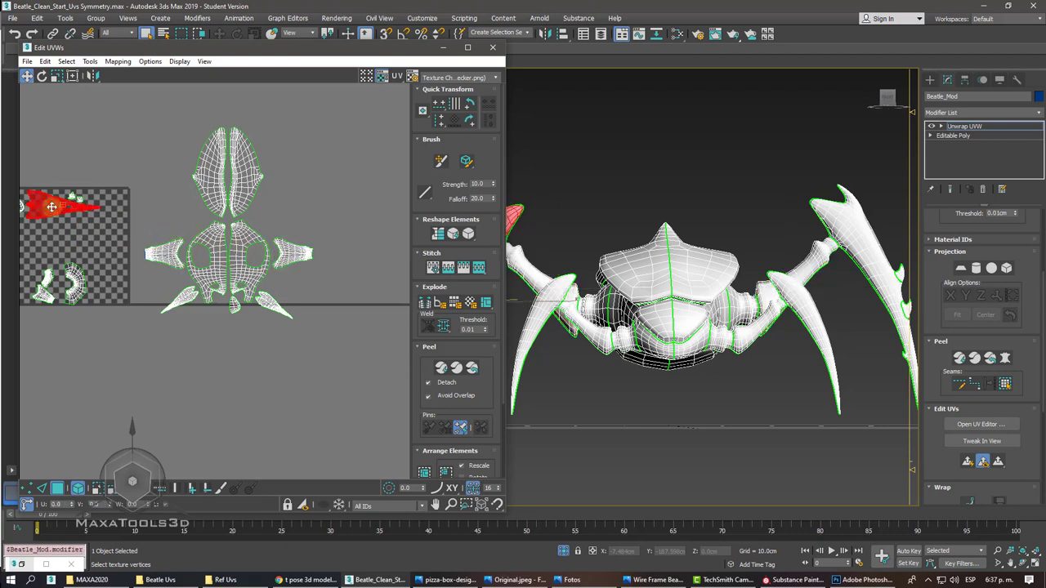
pyautogui.moveTo(62, 207)
pyautogui.mouseDown()
pyautogui.moveTo(376, 250)
pyautogui.moveTo(197, 240)
pyautogui.moveTo(106, 255)
pyautogui.mouseUp()
pyautogui.moveTo(42, 205)
pyautogui.mouseDown()
pyautogui.moveTo(129, 244)
pyautogui.moveTo(340, 250)
pyautogui.moveTo(325, 254)
pyautogui.mouseUp()
# - Set the curled shell next to the body, push a spiky shell further right, then deselect
pyautogui.moveTo(325, 259); pyautogui.dragTo(332, 239, button='middle')
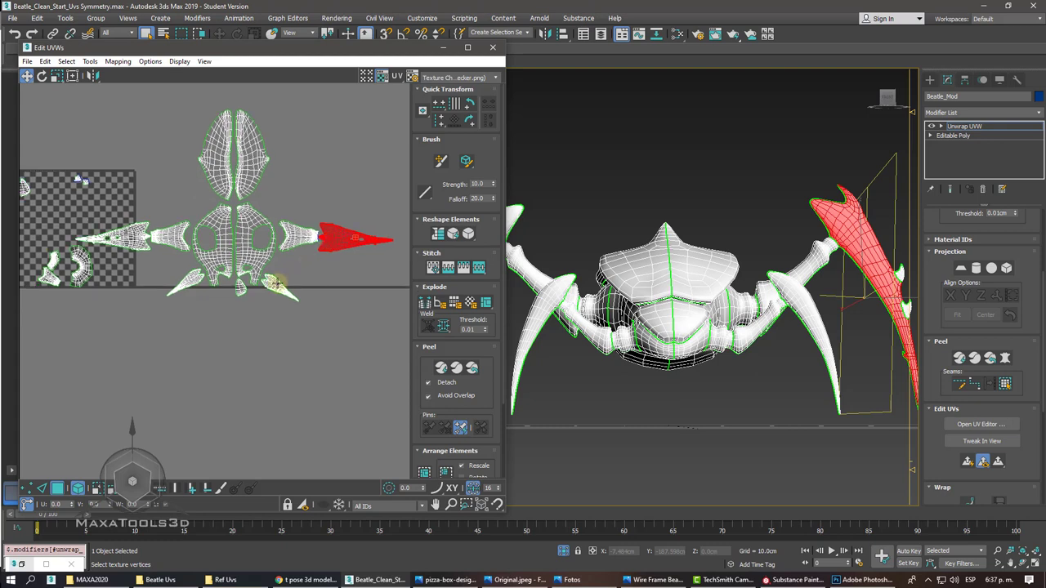
pyautogui.click(278, 283)
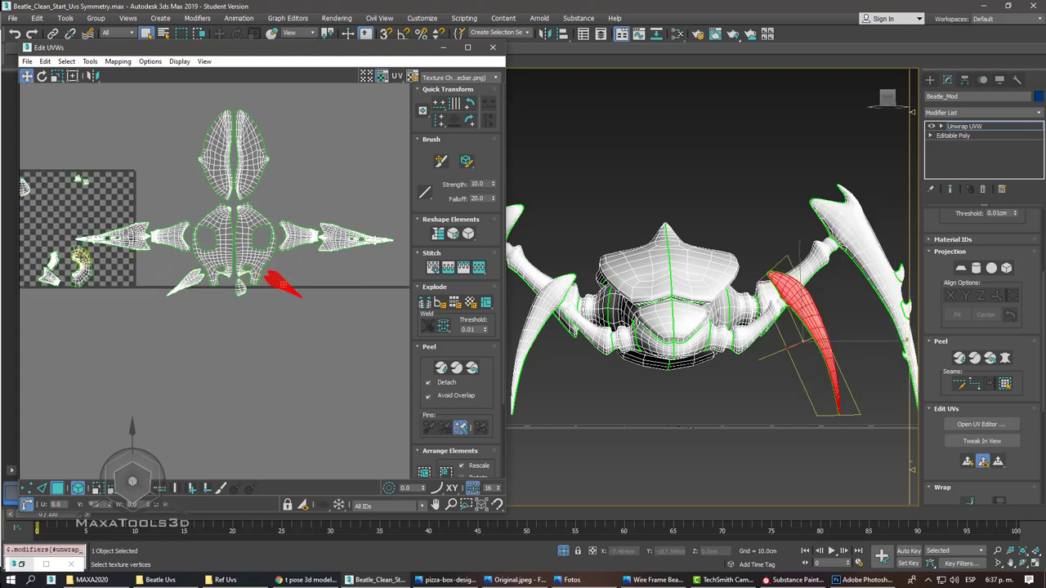
pyautogui.click(80, 265)
pyautogui.moveTo(80, 265); pyautogui.dragTo(280, 232)
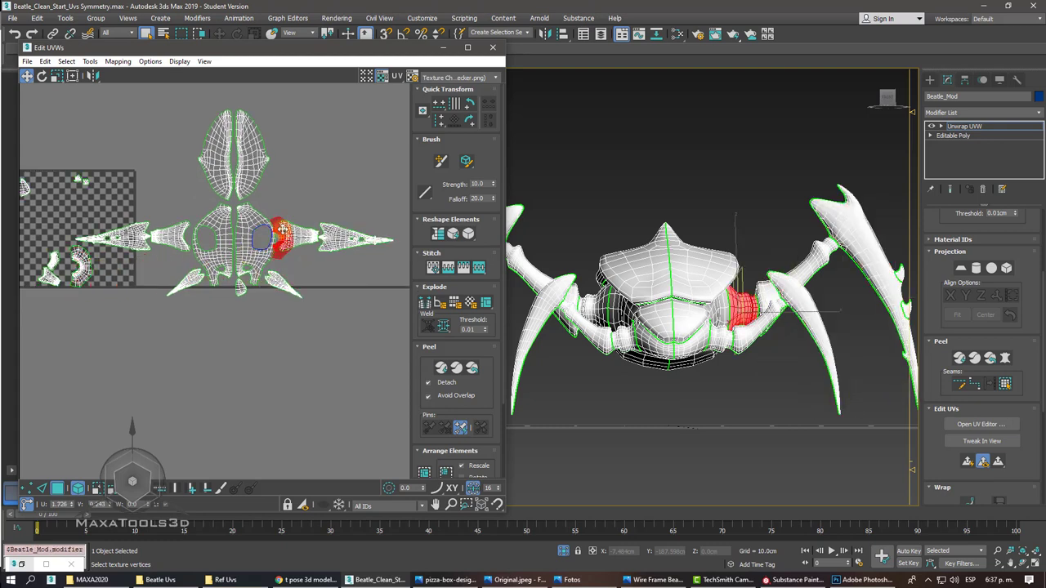
pyautogui.moveTo(352, 238); pyautogui.dragTo(325, 233)
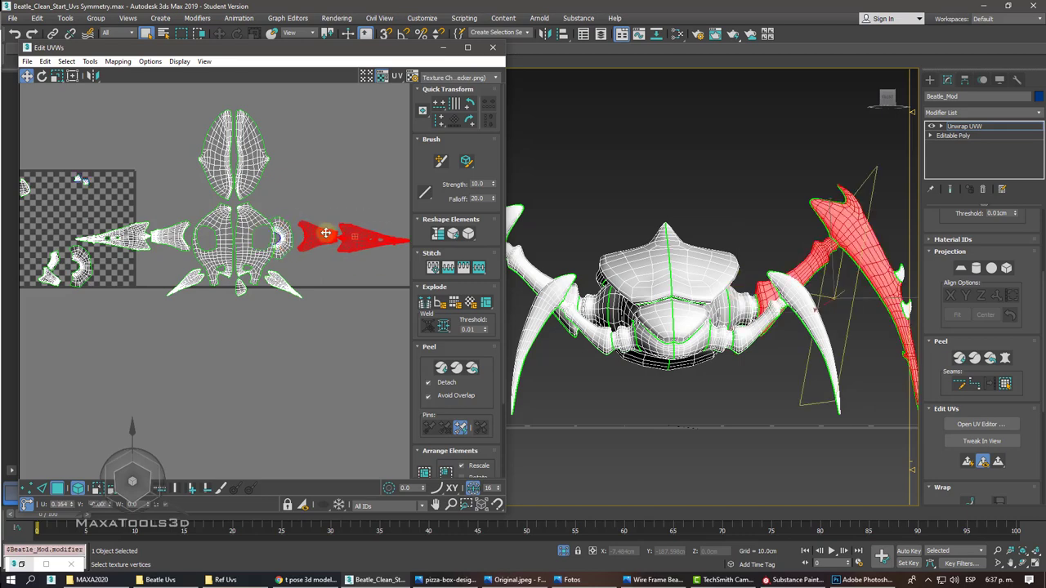
pyautogui.click(285, 233)
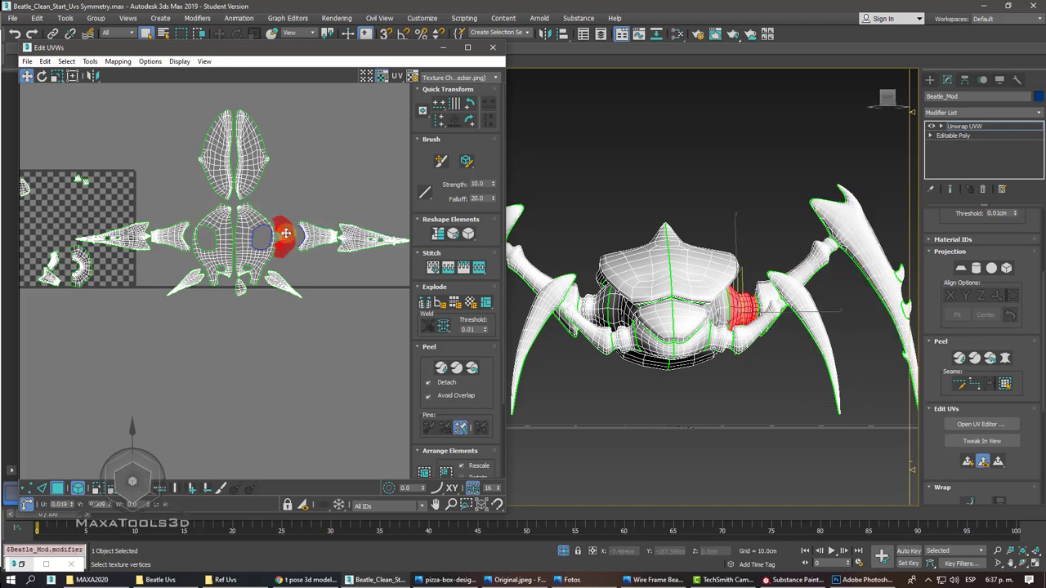
pyautogui.click(318, 266)
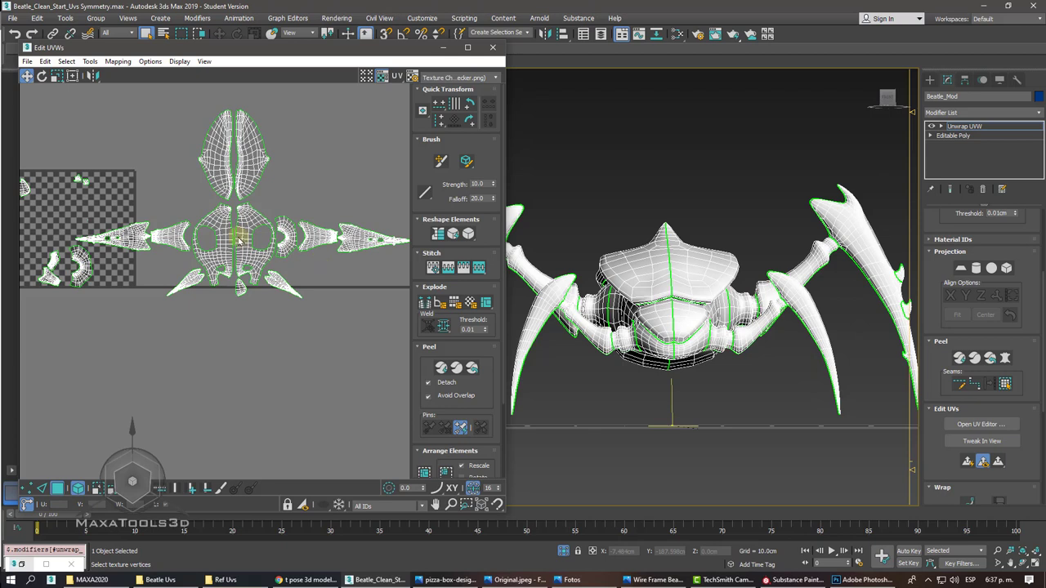
# - Shift the left spiky shell further left and flip the curled piece horizontally
pyautogui.moveTo(133, 246)
pyautogui.mouseDown()
pyautogui.moveTo(115, 242)
pyautogui.moveTo(179, 237)
pyautogui.mouseUp()
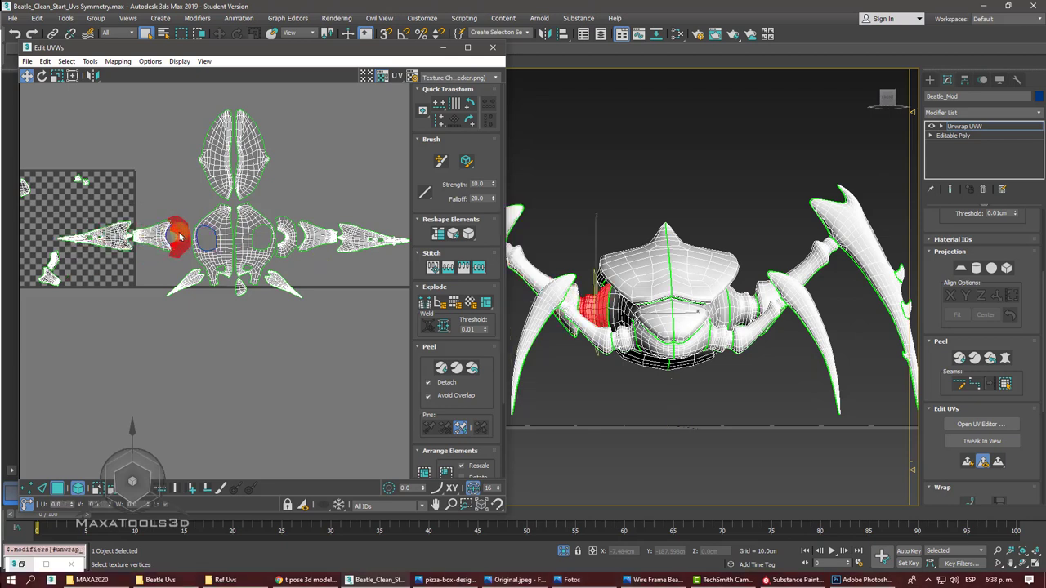
pyautogui.click(93, 76)
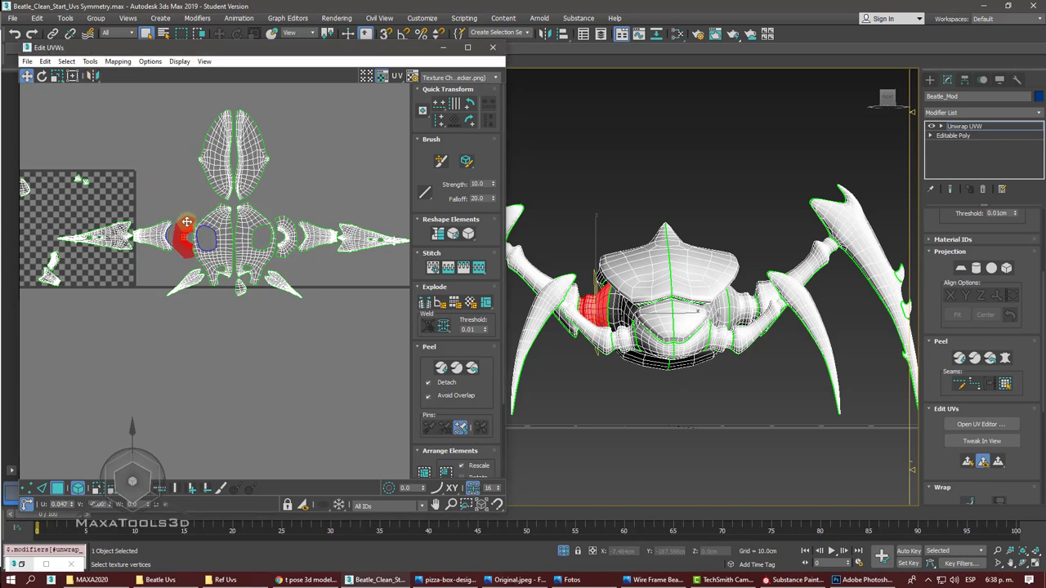
pyautogui.keyDown('ctrl'); pyautogui.click(122, 234); pyautogui.keyUp('ctrl')
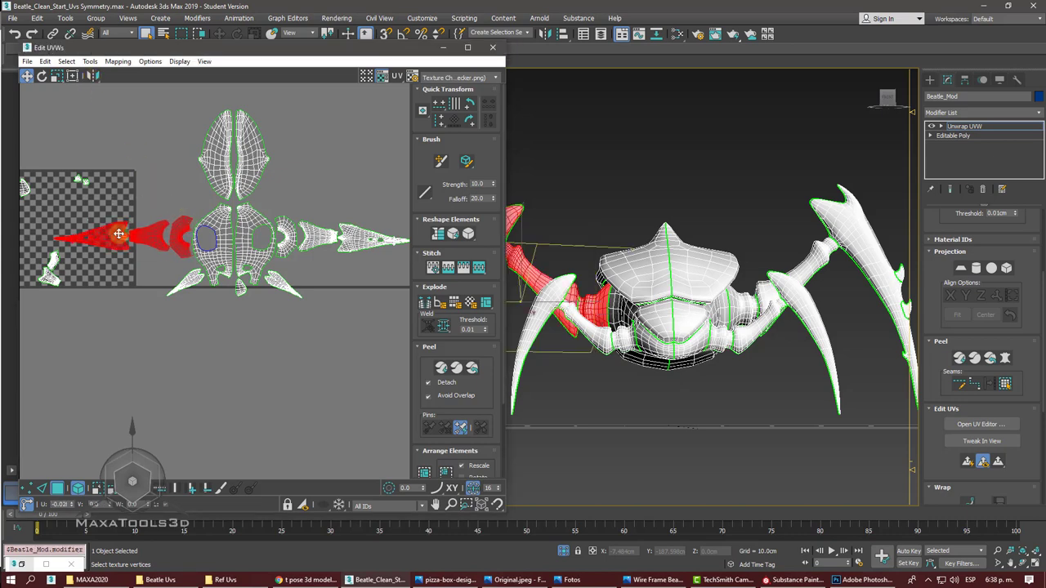
pyautogui.click(169, 177)
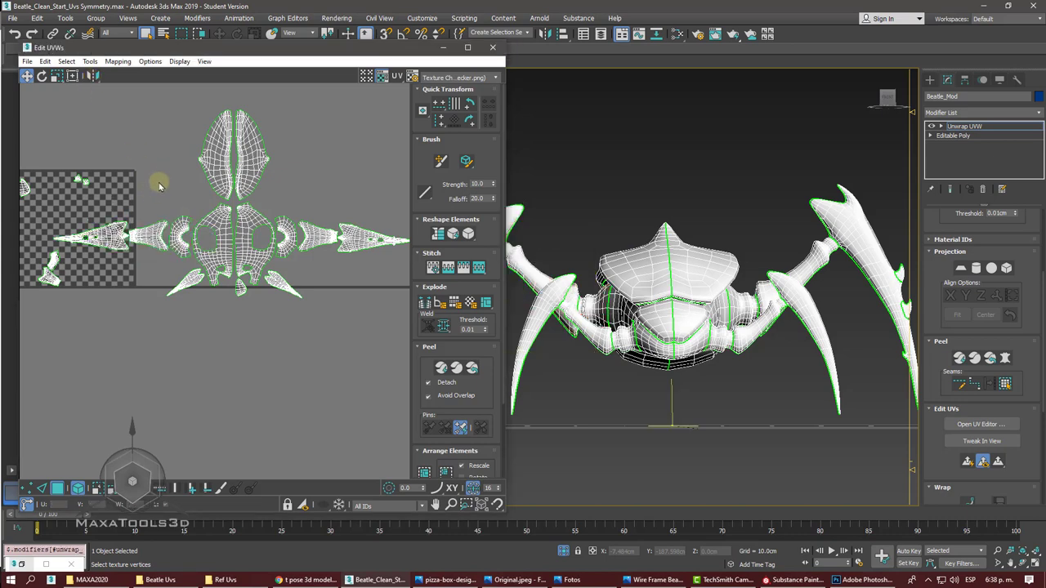
# - Move the small leg, claw and joint pieces out of the square below the body shells
pyautogui.moveTo(49, 278)
pyautogui.mouseDown()
pyautogui.moveTo(274, 288)
pyautogui.moveTo(299, 304)
pyautogui.mouseUp()
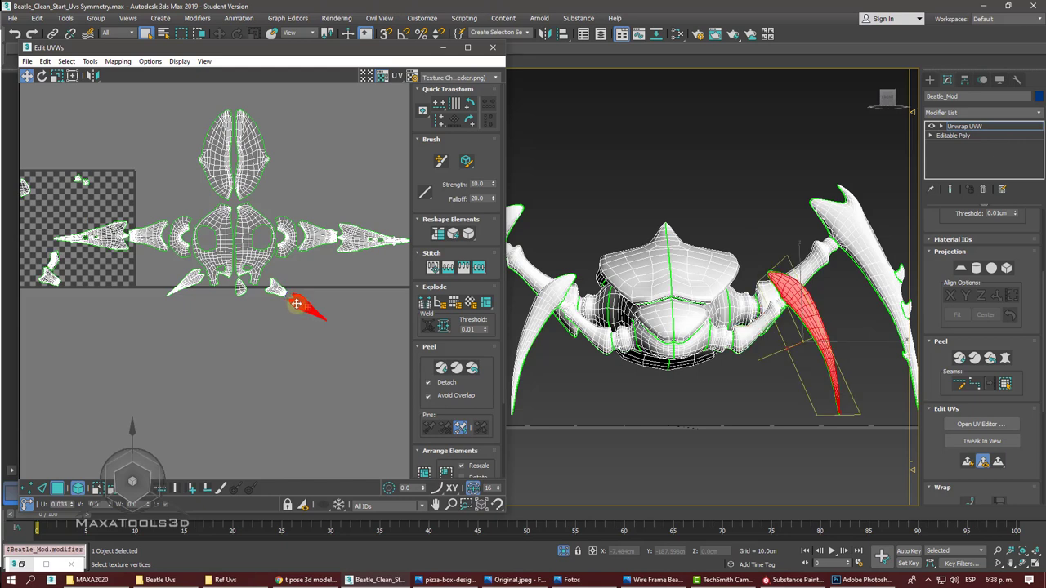
pyautogui.click(278, 290)
pyautogui.moveTo(53, 277)
pyautogui.mouseDown()
pyautogui.moveTo(121, 297)
pyautogui.moveTo(162, 278)
pyautogui.moveTo(154, 306)
pyautogui.moveTo(198, 285)
pyautogui.mouseUp()
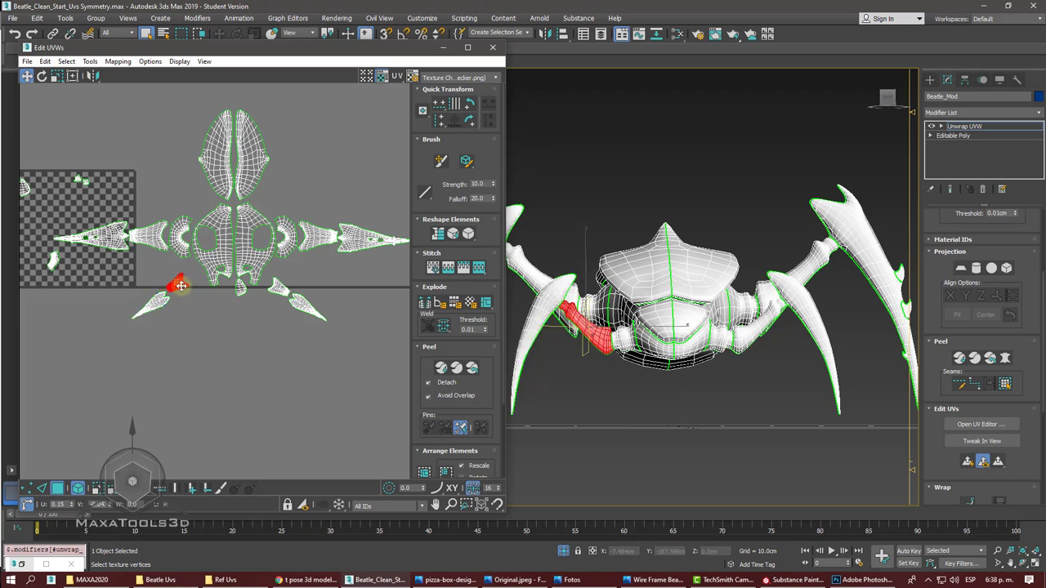
pyautogui.click(173, 302)
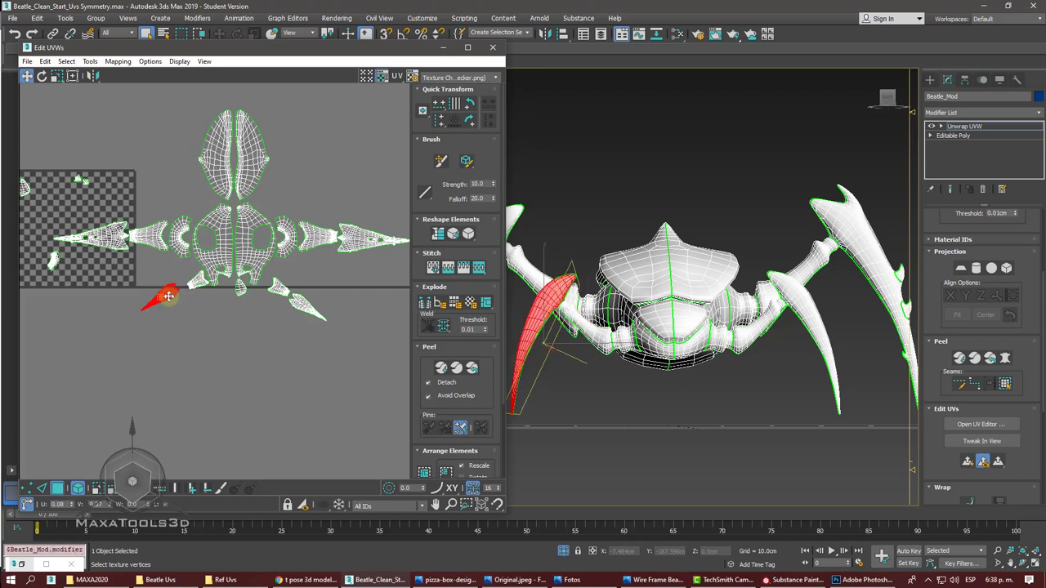
pyautogui.moveTo(55, 261); pyautogui.dragTo(205, 297)
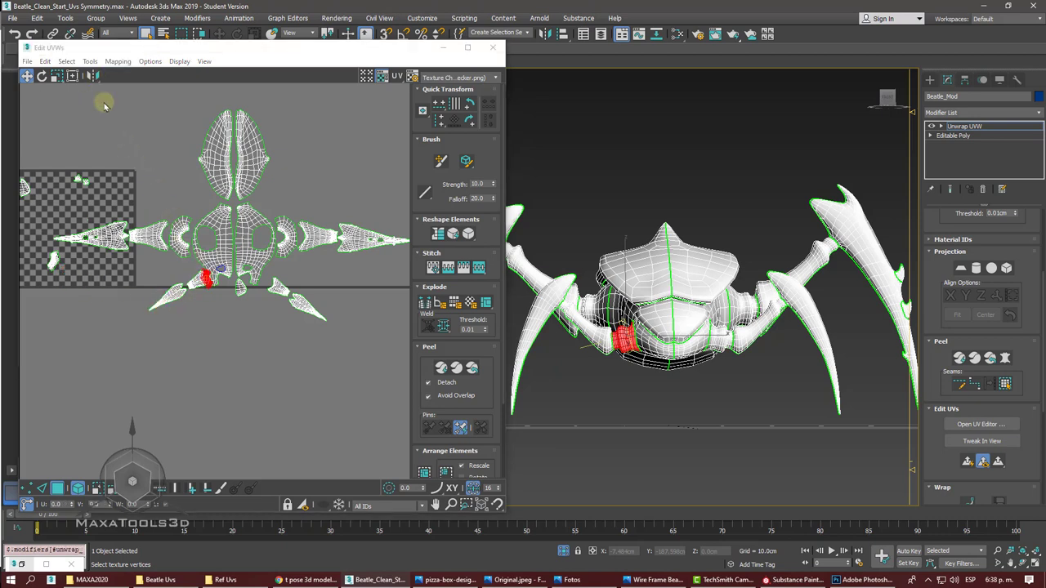
pyautogui.click(180, 301)
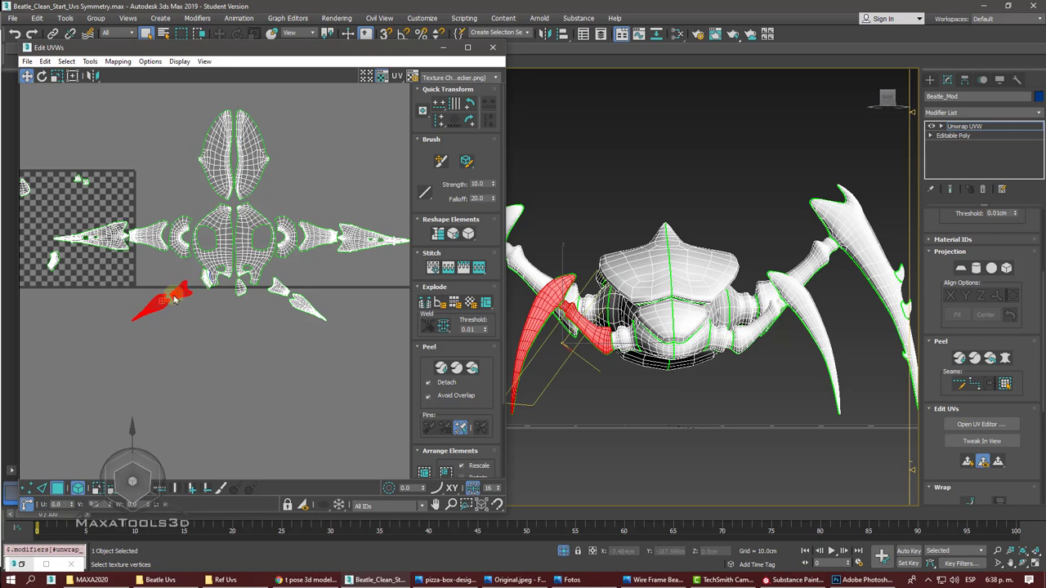
# - Move the small body patch shell out of the checker square next to the body shells
pyautogui.scroll(4, 210, 275)
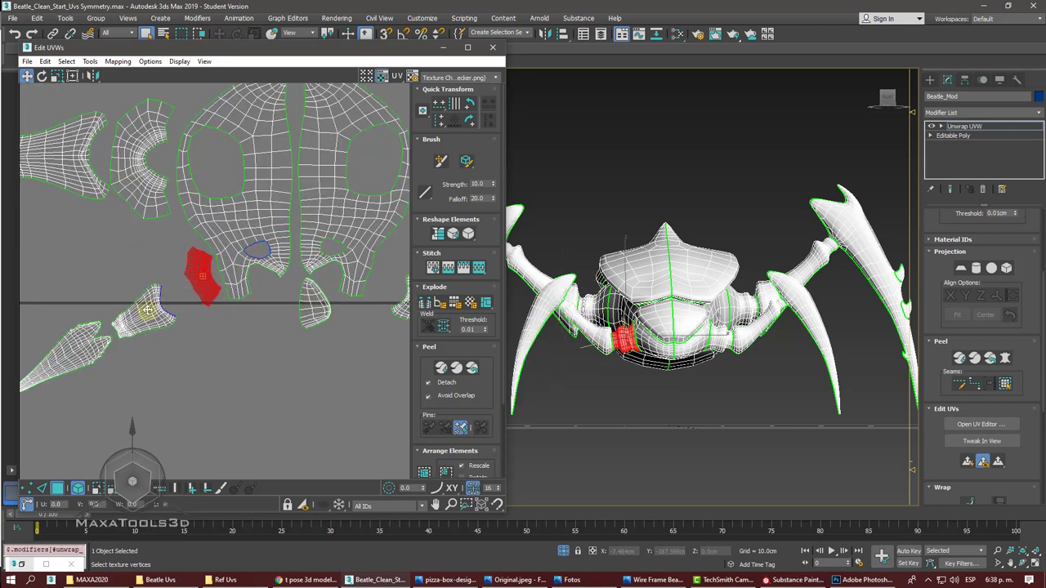
pyautogui.moveTo(146, 312)
pyautogui.mouseDown()
pyautogui.moveTo(157, 293)
pyautogui.moveTo(196, 294)
pyautogui.mouseUp()
pyautogui.click(88, 340)
pyautogui.scroll(-4, 101, 327)
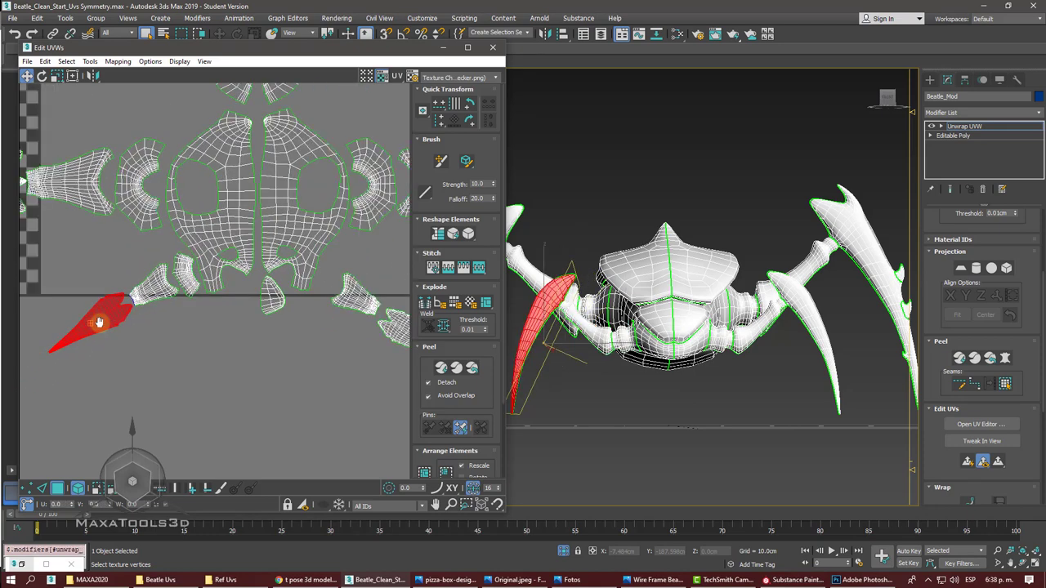
pyautogui.scroll(-2, 100, 326)
pyautogui.scroll(-1, 101, 318)
pyautogui.scroll(-1, 90, 286)
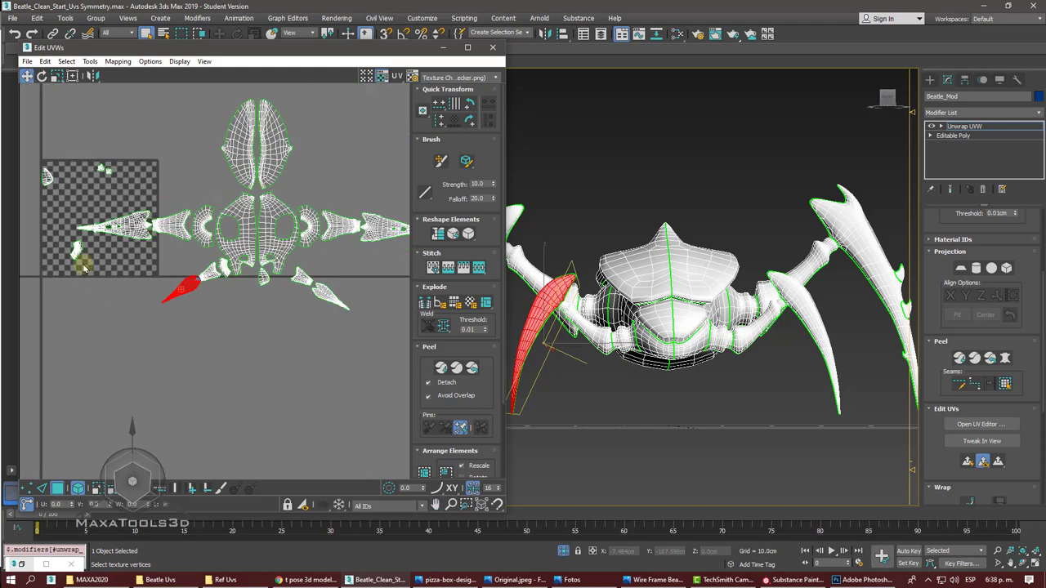
pyautogui.moveTo(77, 251)
pyautogui.mouseDown()
pyautogui.moveTo(131, 278)
pyautogui.moveTo(288, 272)
pyautogui.moveTo(276, 278)
pyautogui.mouseUp()
pyautogui.scroll(3, 293, 268)
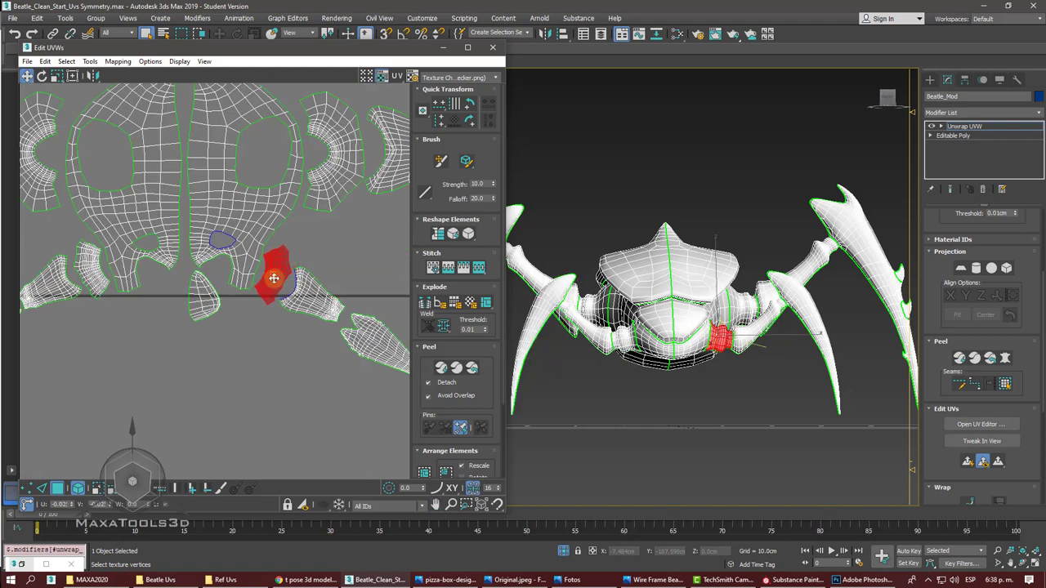
# - Clear the selection, fit all UV shells in view, and orbit the 3D view around the beetle
pyautogui.click(230, 363)
pyautogui.click(204, 296)
pyautogui.scroll(-3, 200, 303)
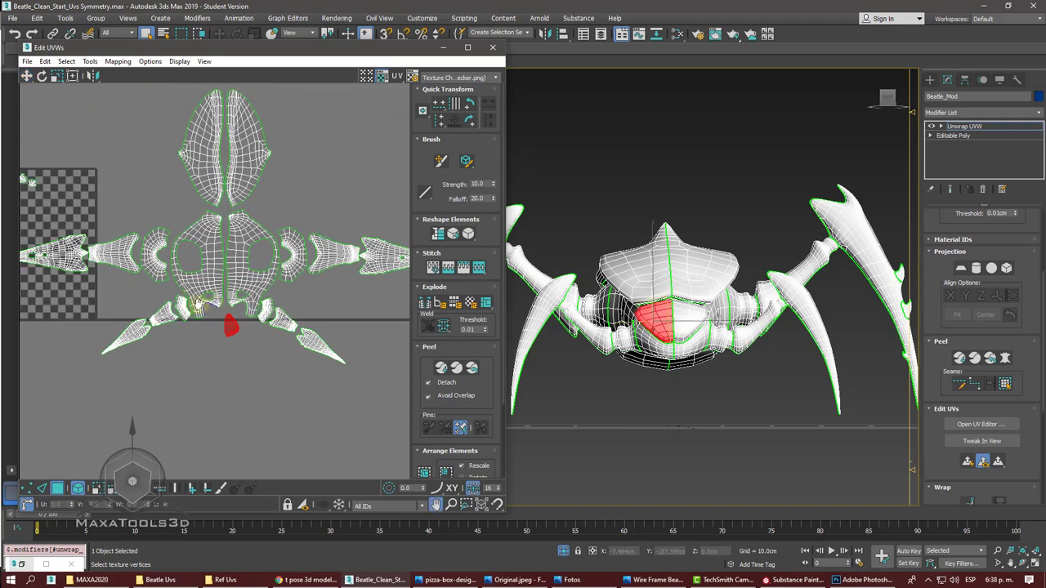
pyautogui.scroll(5, 200, 304)
pyautogui.moveTo(180, 281); pyautogui.dragTo(143, 227, button='middle')
pyautogui.click(143, 227)
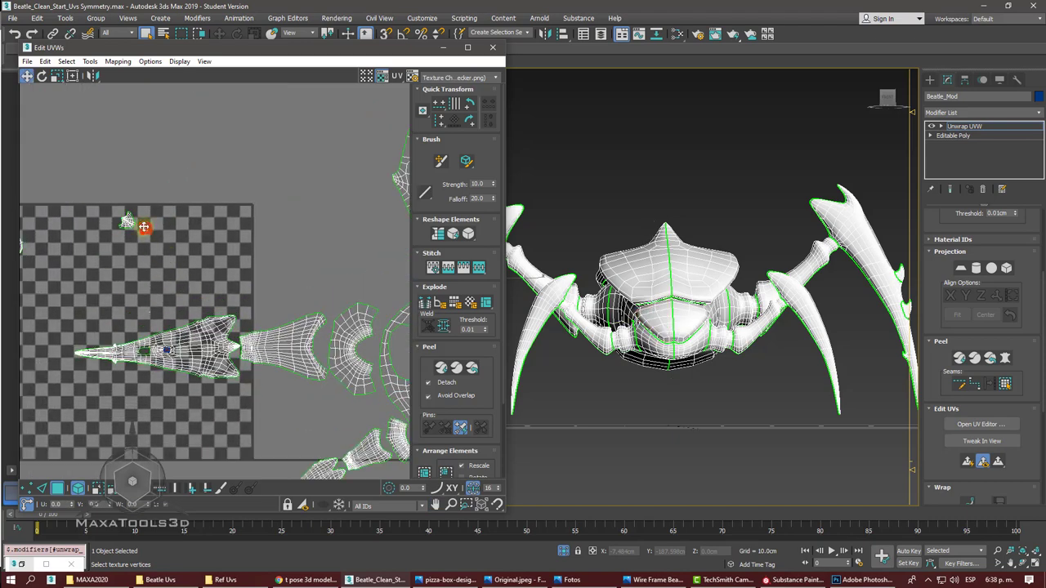
pyautogui.press('z')
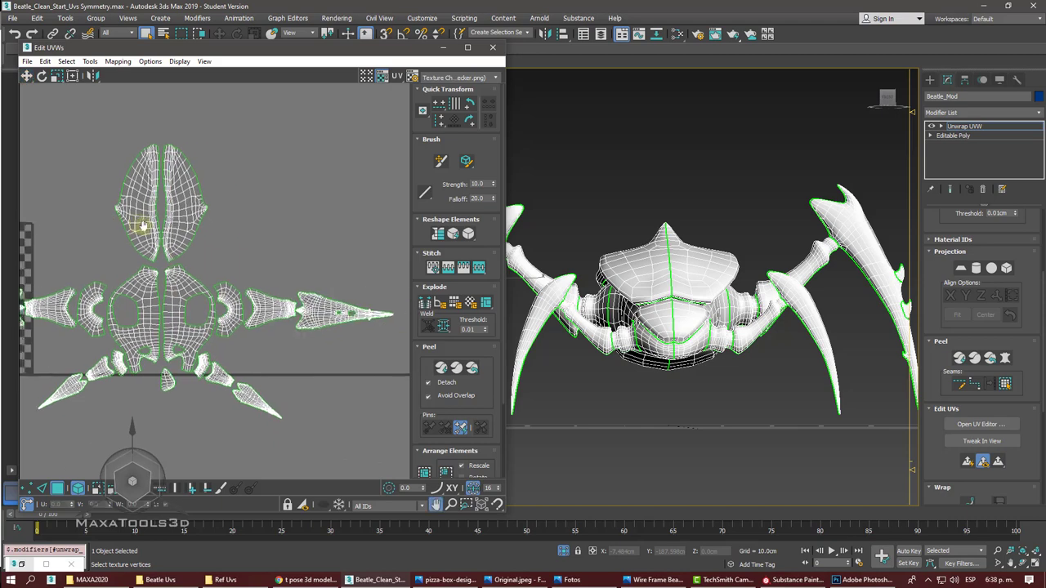
pyautogui.keyDown('alt'); pyautogui.moveTo(515, 274); pyautogui.dragTo(590, 284, button='middle'); pyautogui.keyUp('alt')
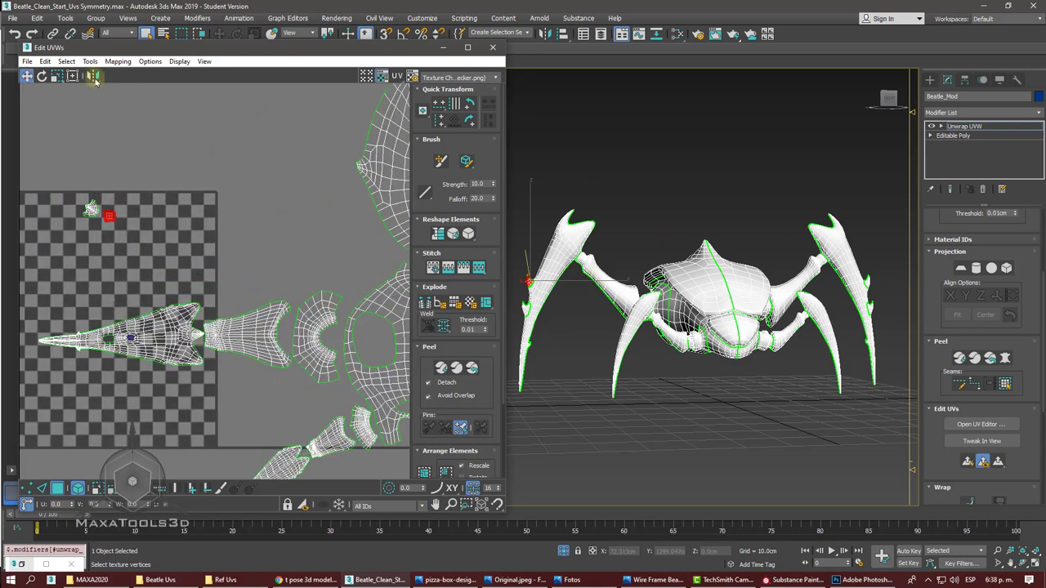
# - Move the small leg-tip UV pieces down and out of the checker square
pyautogui.click(99, 280)
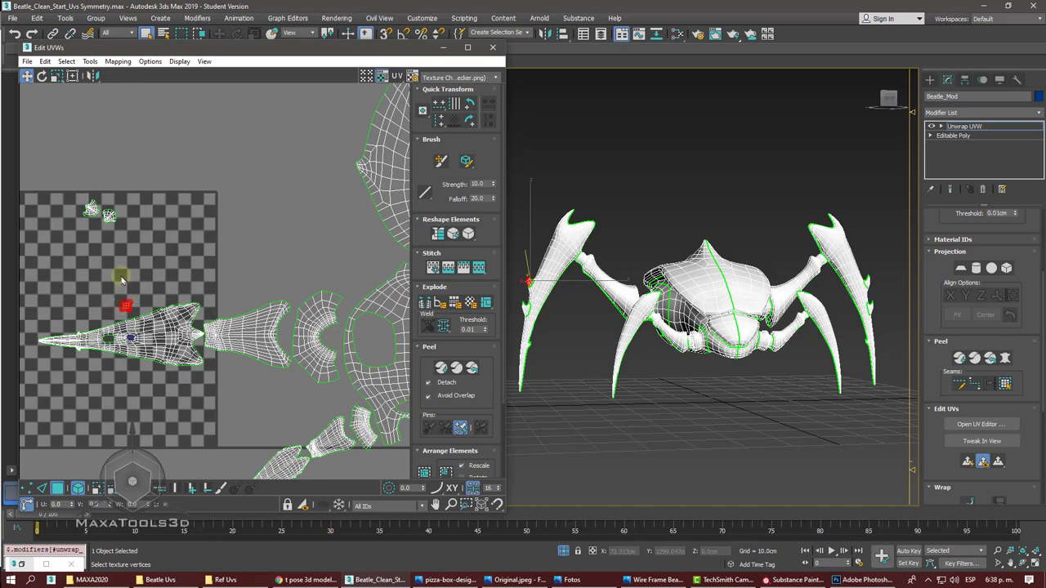
pyautogui.click(112, 217)
pyautogui.moveTo(235, 248); pyautogui.dragTo(258, 243)
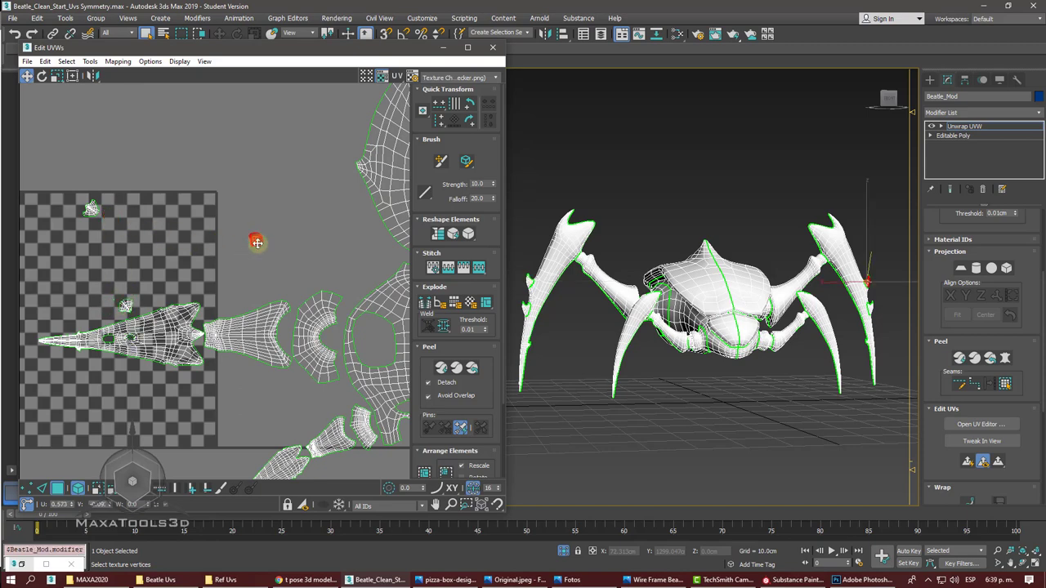
pyautogui.moveTo(91, 208); pyautogui.dragTo(85, 276)
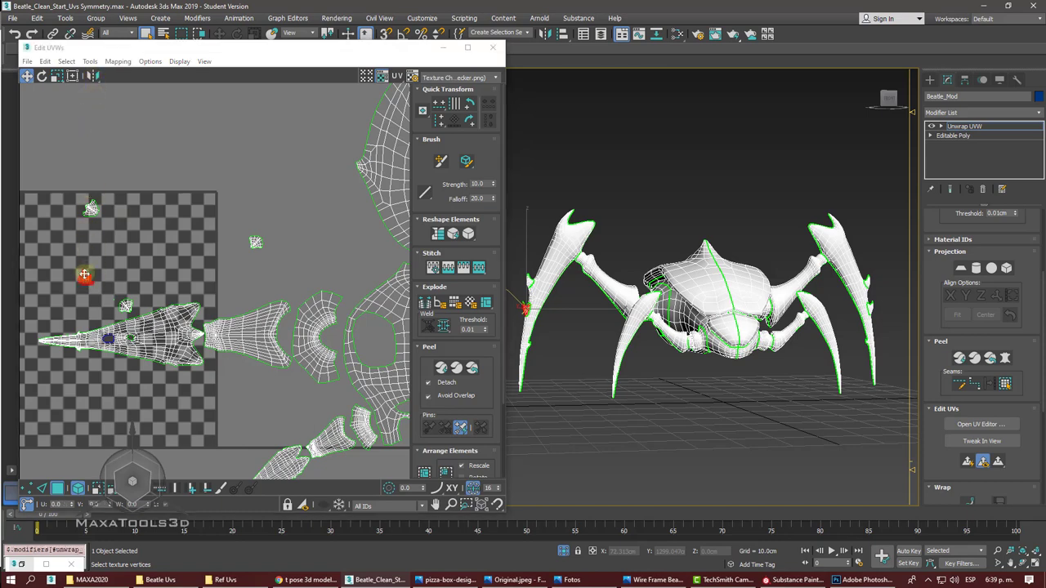
pyautogui.moveTo(85, 276); pyautogui.dragTo(99, 308)
pyautogui.moveTo(91, 214); pyautogui.dragTo(300, 238)
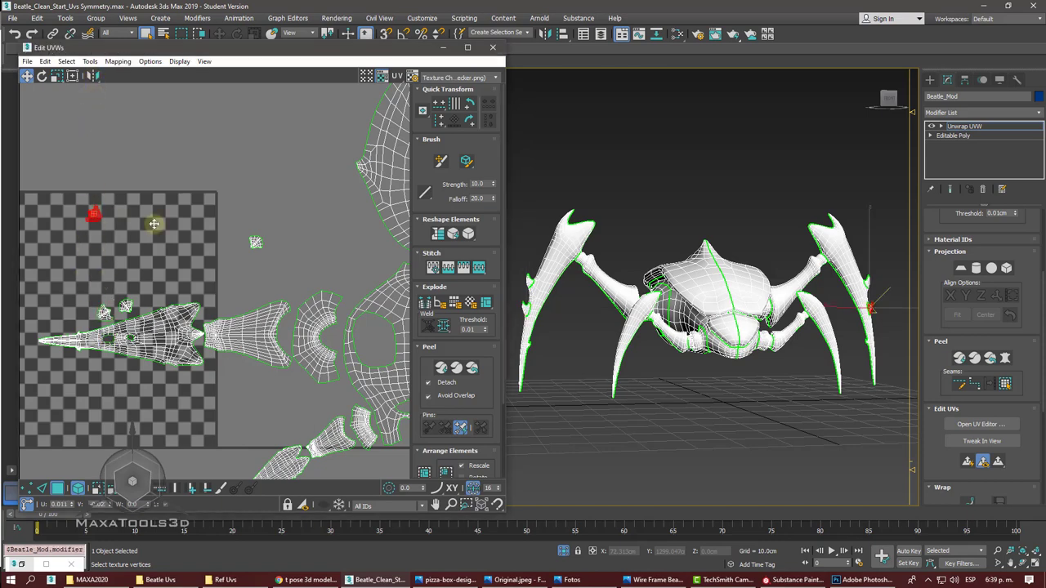
# - Place the small red UV piece beside the right arm shell and deselect it
pyautogui.scroll(-2, 278, 240)
pyautogui.scroll(-2, 245, 237)
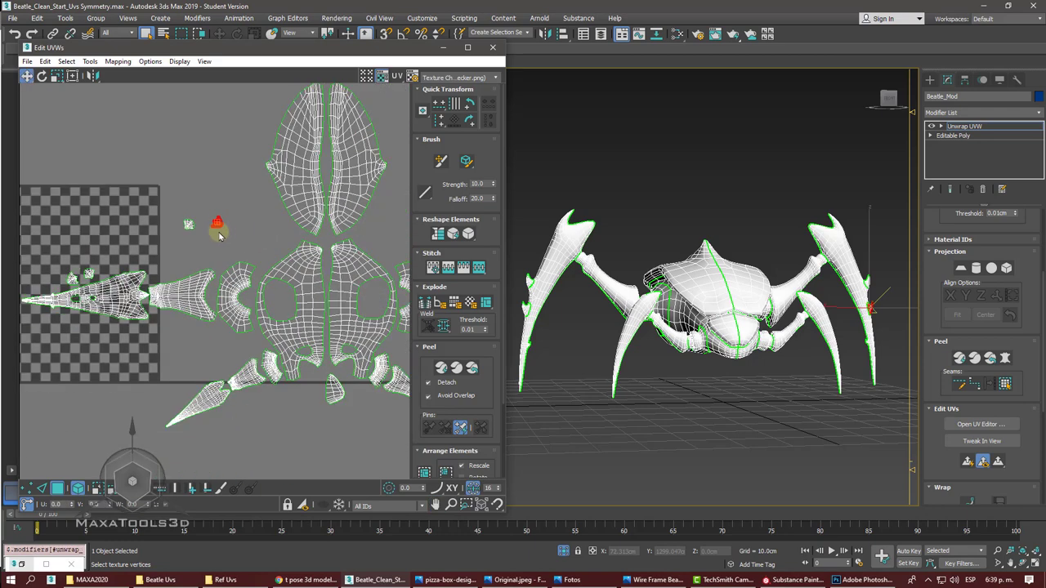
pyautogui.scroll(-2, 216, 235)
pyautogui.scroll(-1, 219, 235)
pyautogui.click(154, 223)
pyautogui.scroll(-1, 155, 225)
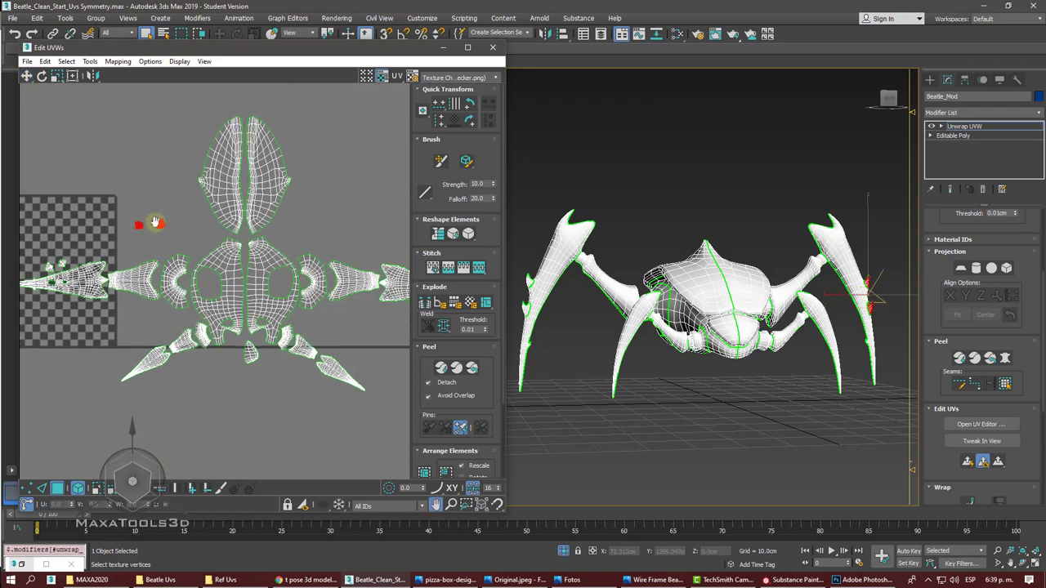
pyautogui.scroll(-1, 156, 225)
pyautogui.moveTo(155, 221); pyautogui.dragTo(366, 250)
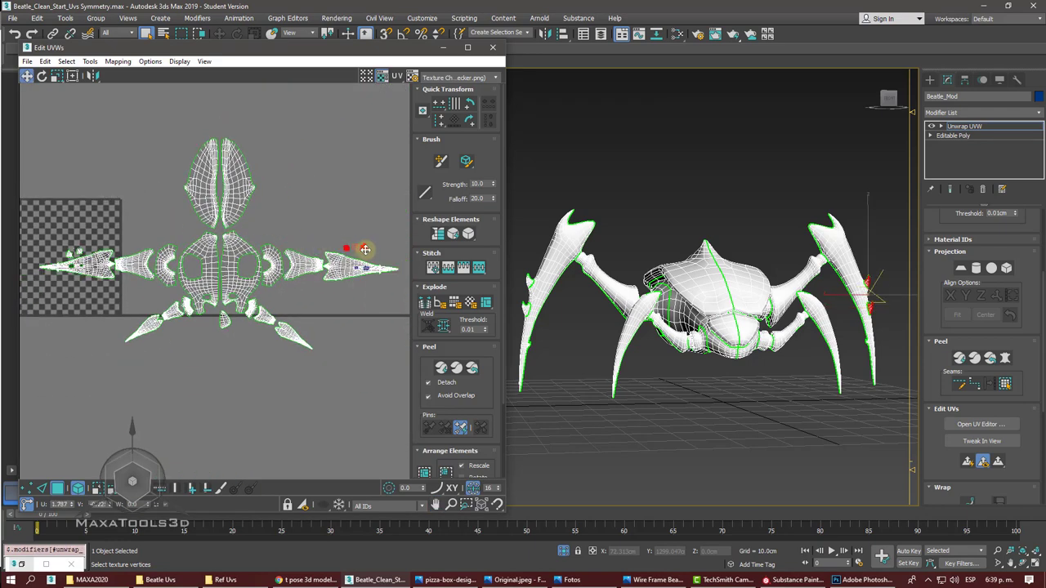
pyautogui.click(372, 232)
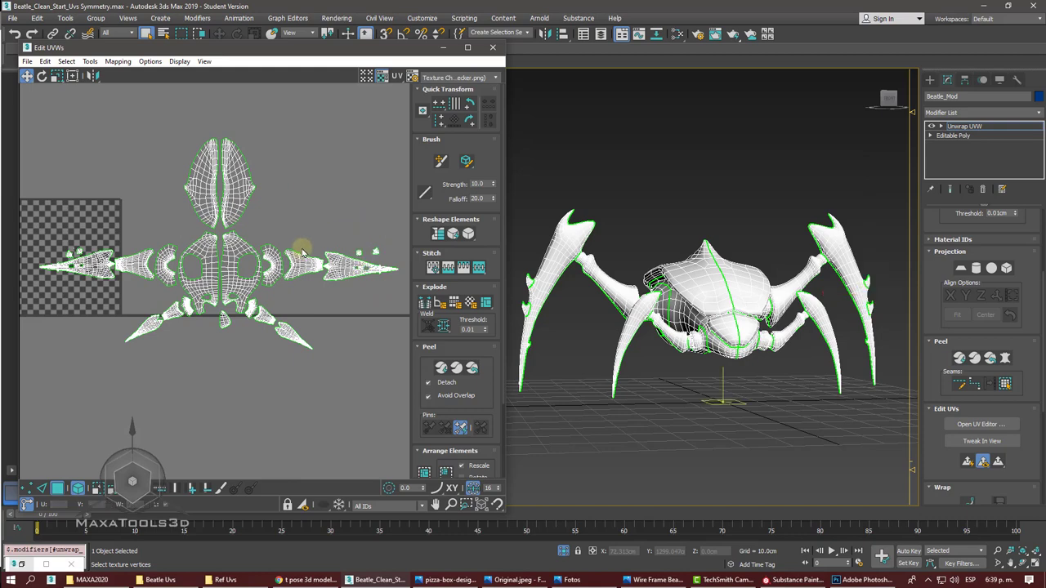
pyautogui.scroll(3, 300, 246)
pyautogui.scroll(-2, 90, 156)
# - Move the small body patch piece beside its mirrored shell so the two sit side by side
pyautogui.click(302, 278)
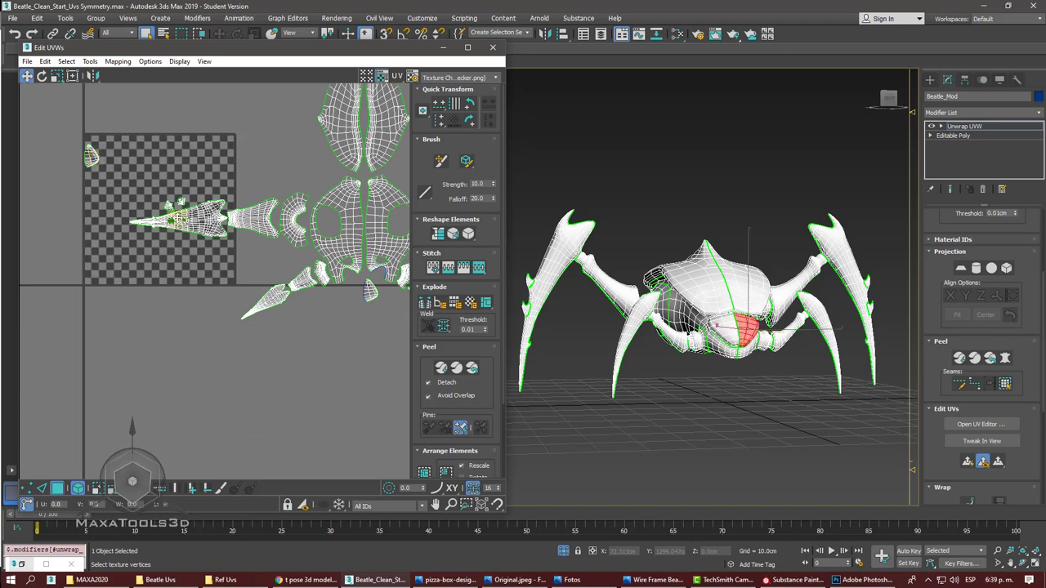
pyautogui.moveTo(303, 278); pyautogui.dragTo(350, 294)
pyautogui.scroll(3, 350, 294)
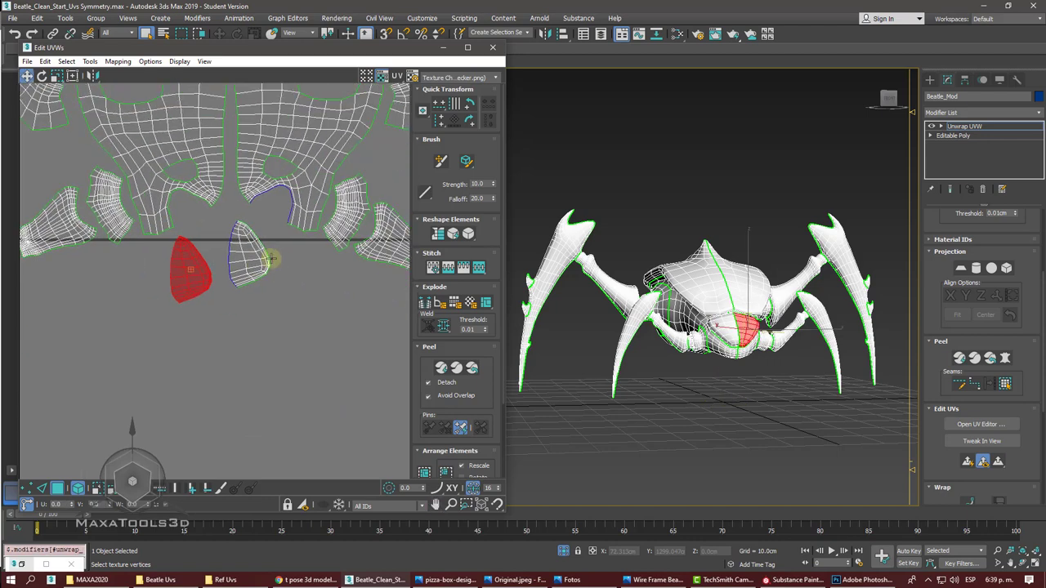
pyautogui.moveTo(350, 294); pyautogui.dragTo(269, 256, button='middle')
pyautogui.click(249, 282)
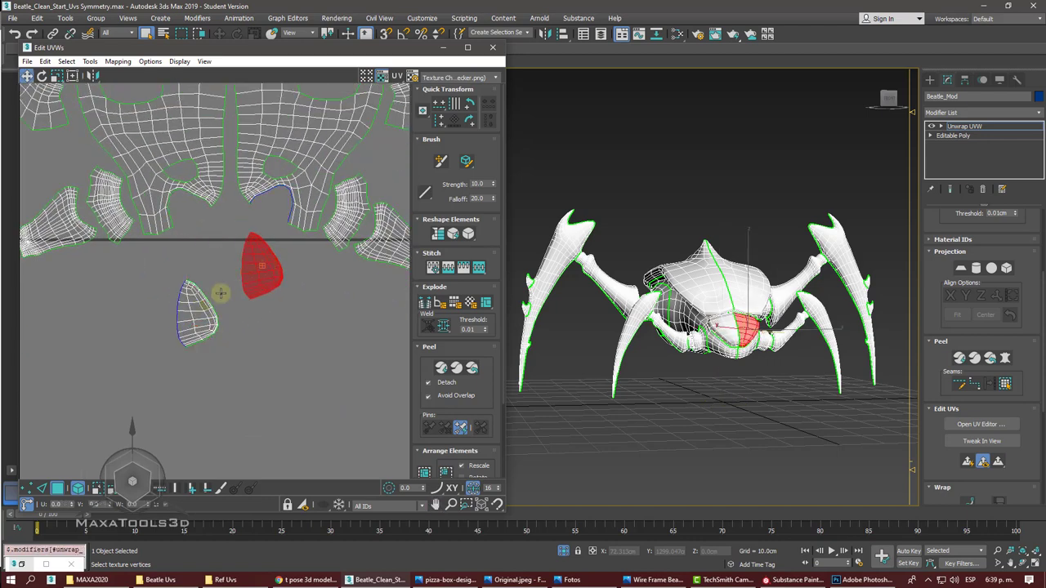
pyautogui.moveTo(218, 295)
pyautogui.mouseDown()
pyautogui.moveTo(193, 276)
pyautogui.moveTo(195, 252)
pyautogui.mouseUp()
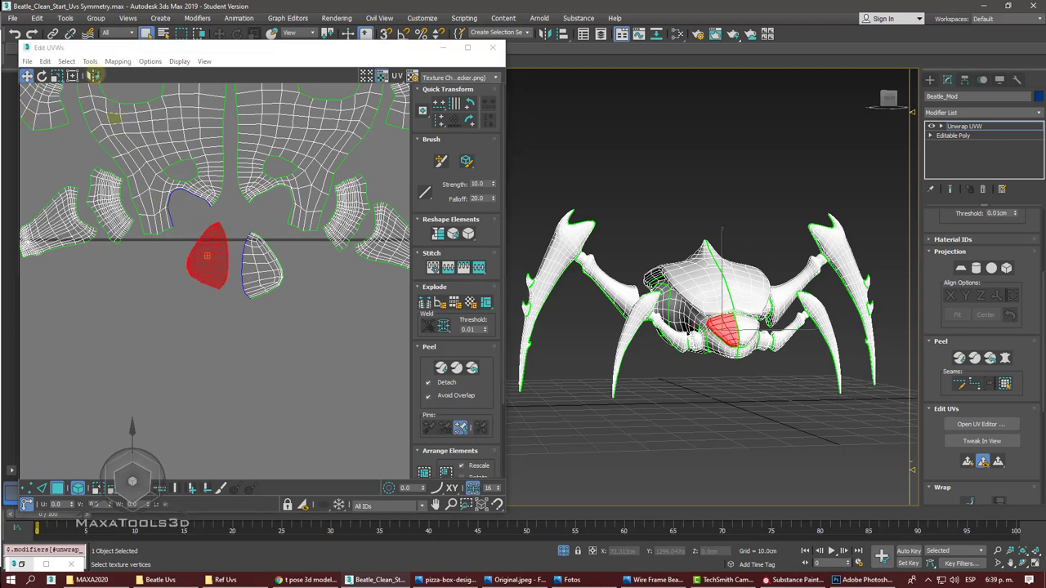
# - Frame the mirrored patch shell below the body shells, then deselect it
pyautogui.click(250, 270)
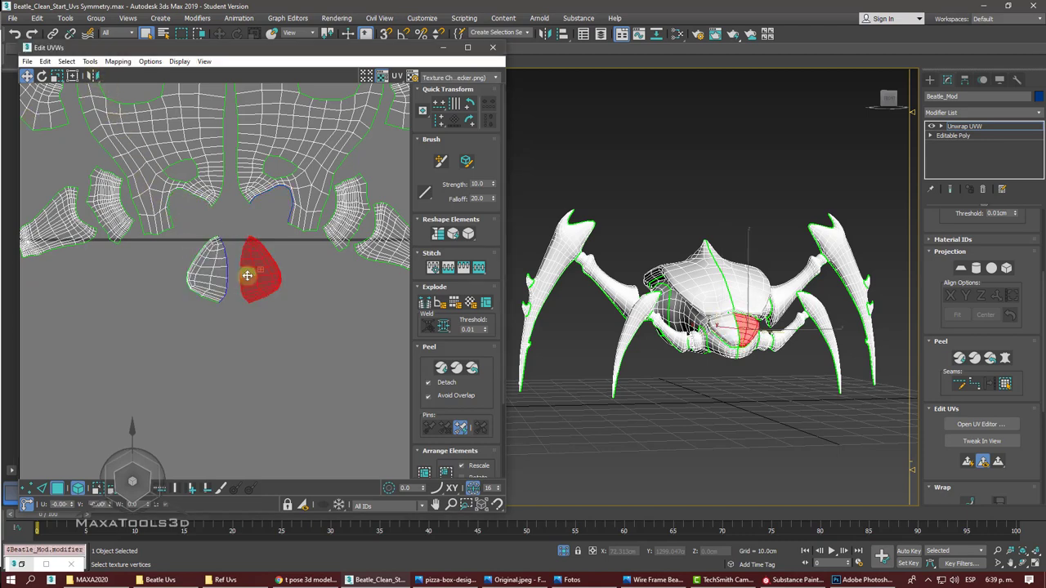
pyautogui.scroll(-2, 228, 287)
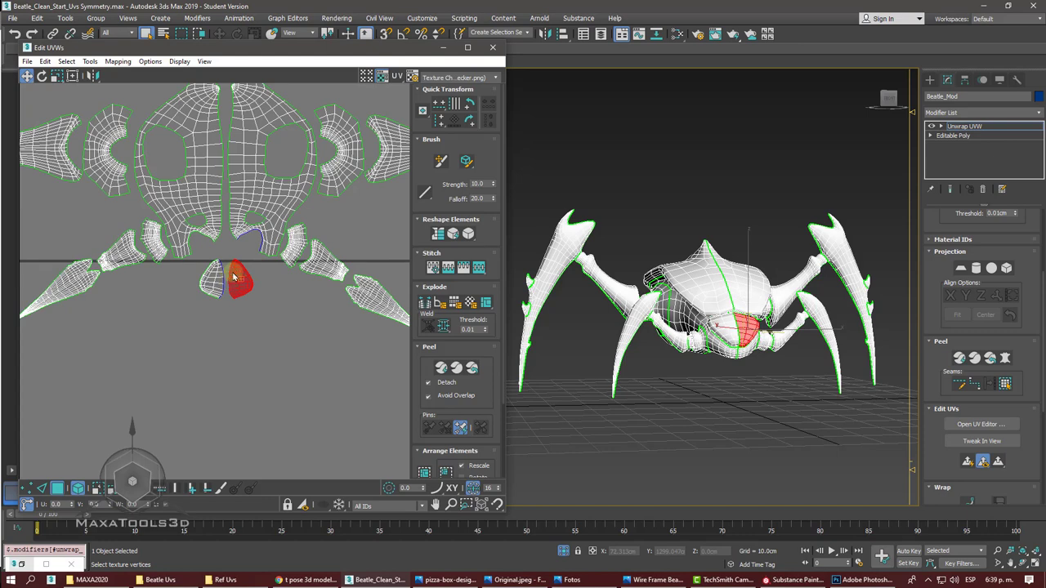
pyautogui.moveTo(232, 278); pyautogui.dragTo(231, 302, button='middle')
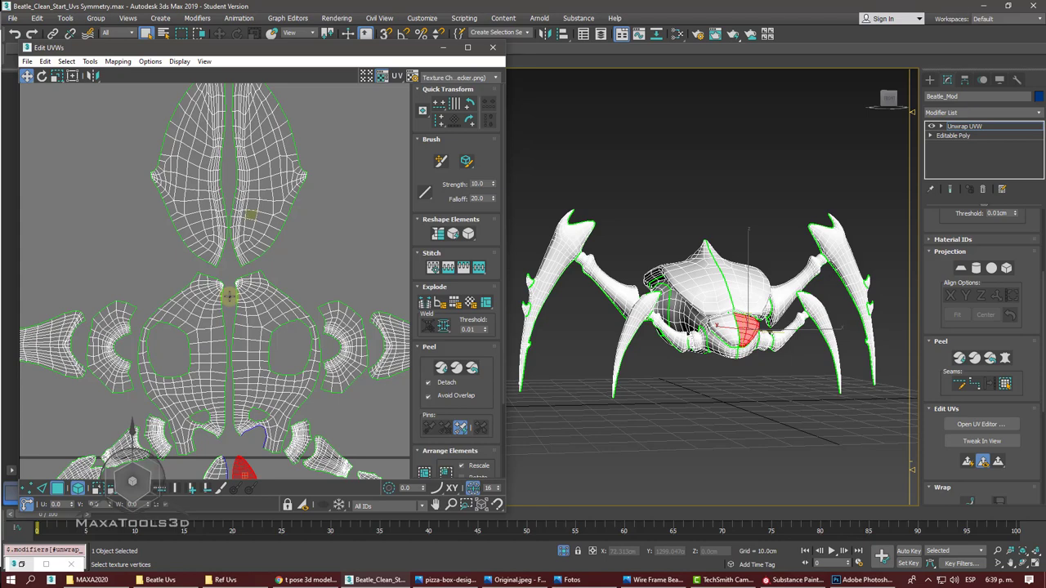
pyautogui.press('z')
pyautogui.scroll(2, 229, 303)
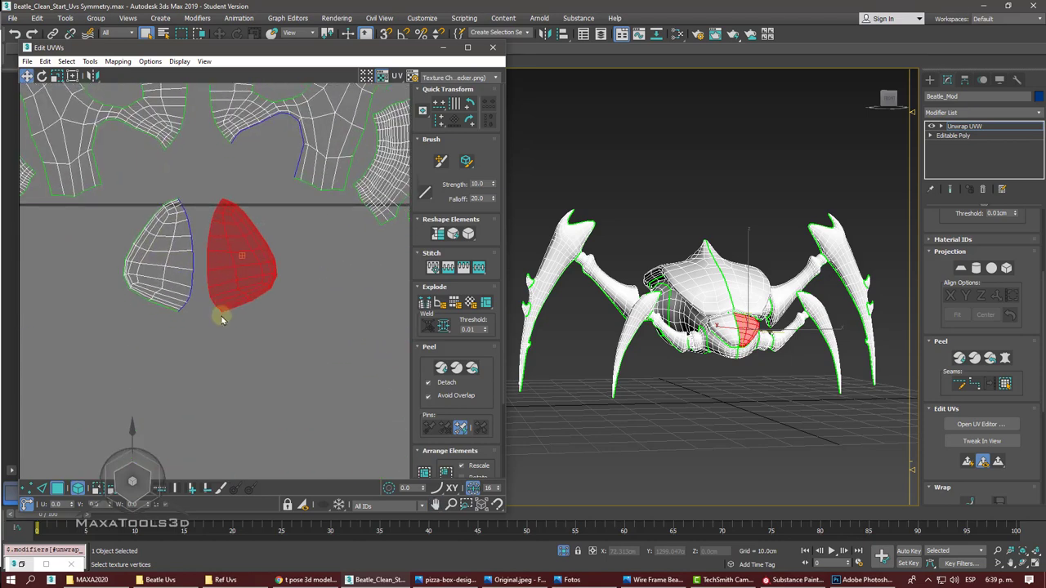
pyautogui.scroll(2, 219, 325)
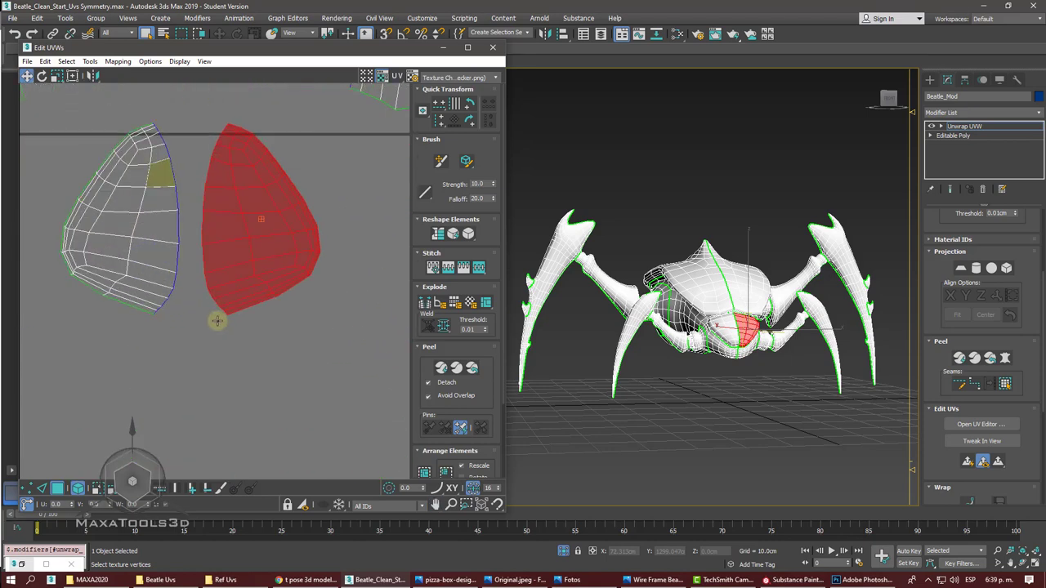
pyautogui.click(209, 324)
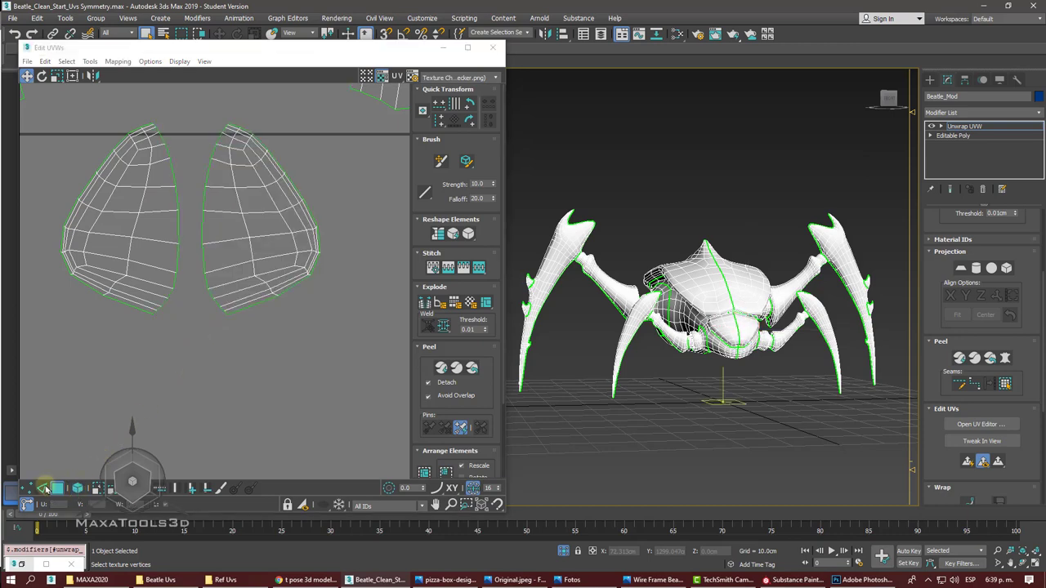
# - Select the inner seam edge of the left patch UV shell and frame it in the viewport
pyautogui.click(44, 488)
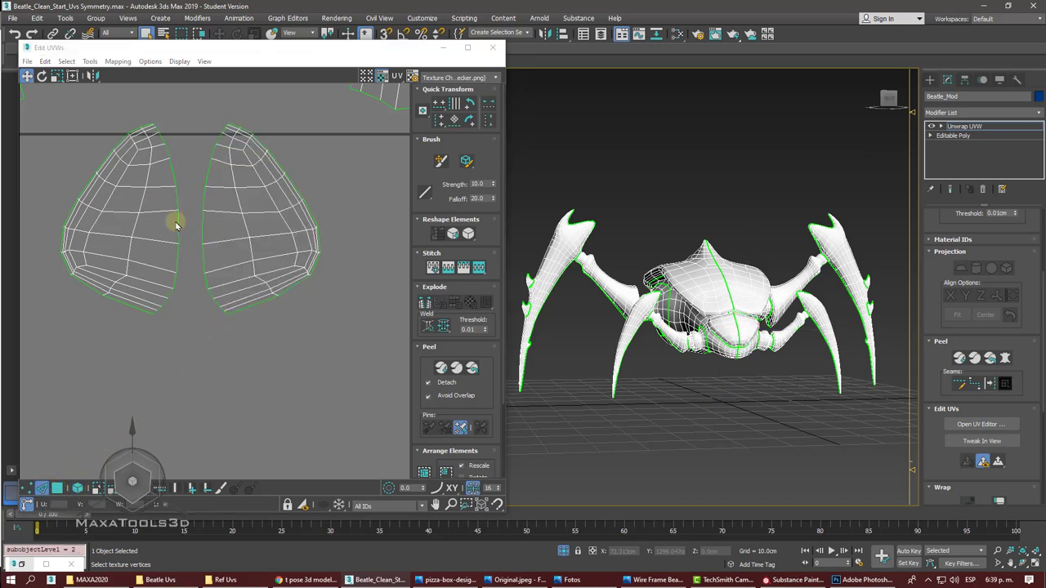
pyautogui.scroll(4, 175, 225)
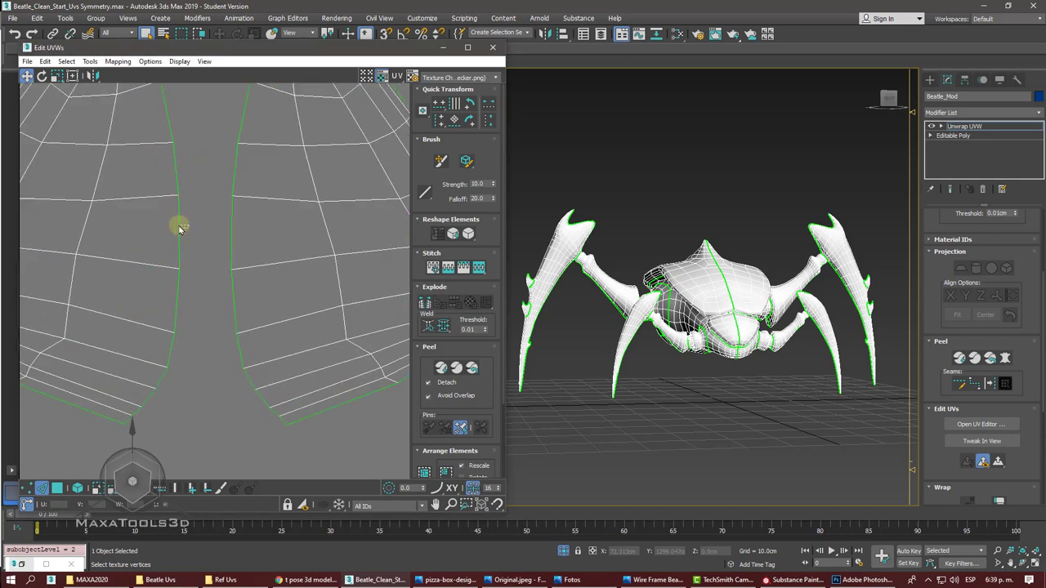
pyautogui.click(172, 224)
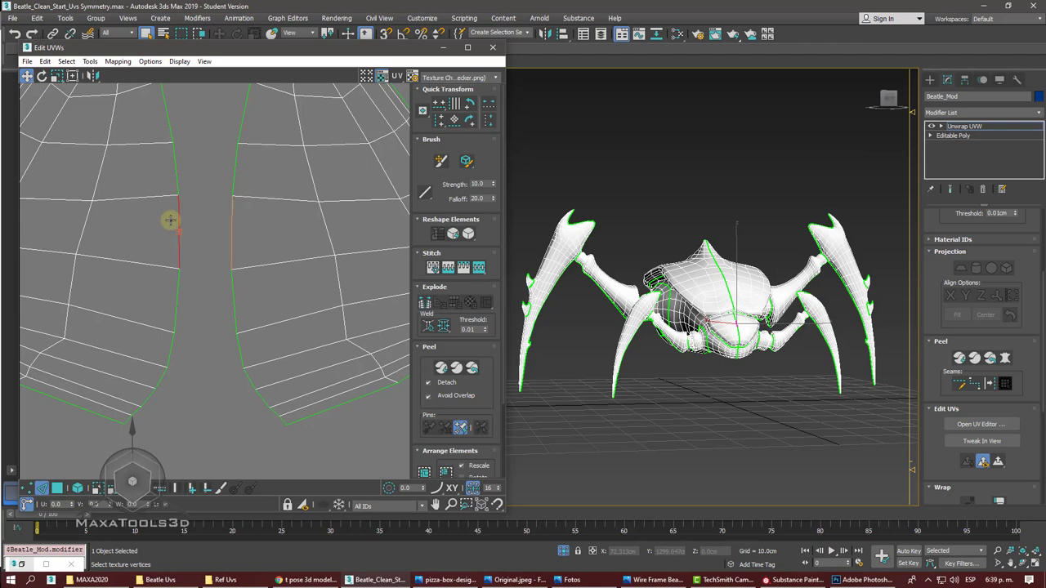
pyautogui.press('z')
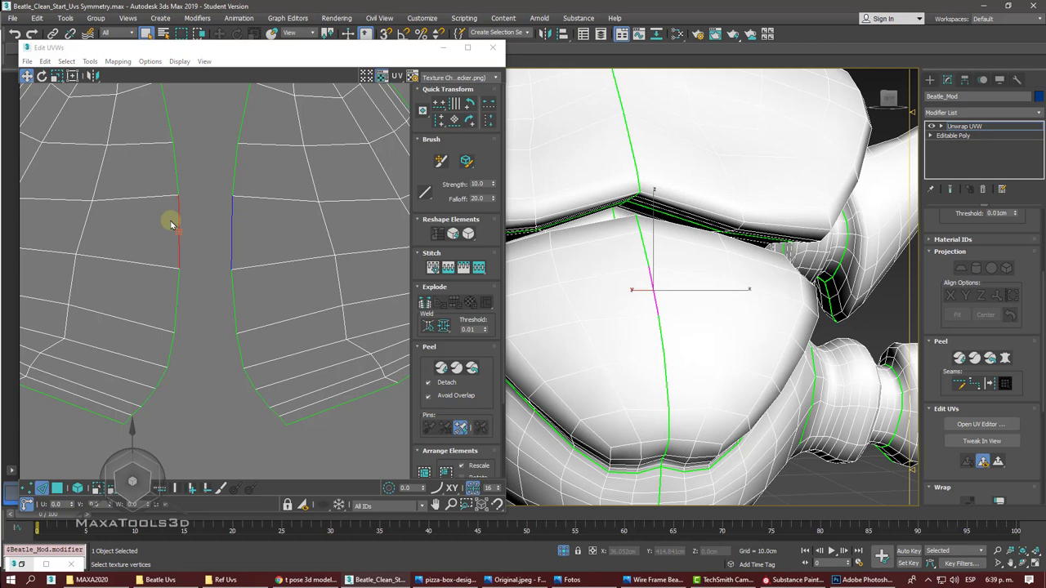
pyautogui.scroll(-5, 171, 223)
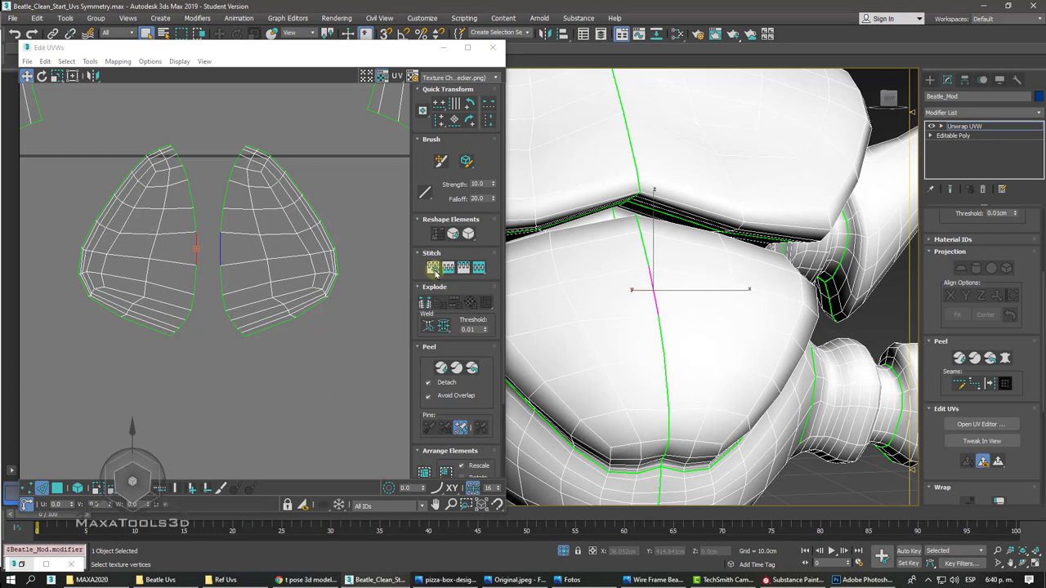
# - Test Stitch To Average and the other stitch options on the patch halves, undoing each
pyautogui.click(433, 268)
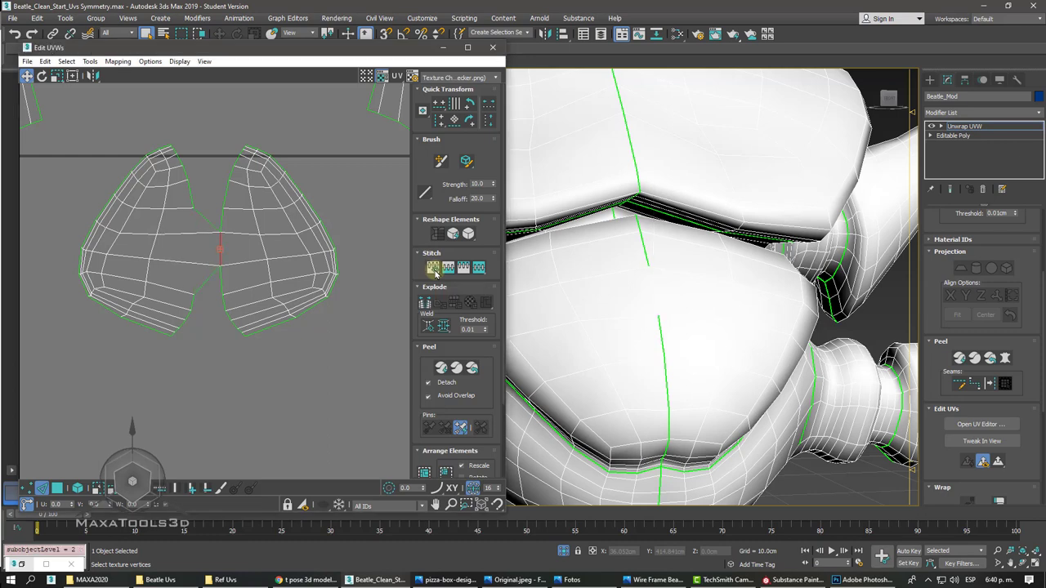
pyautogui.hotkey('ctrl', 'z')
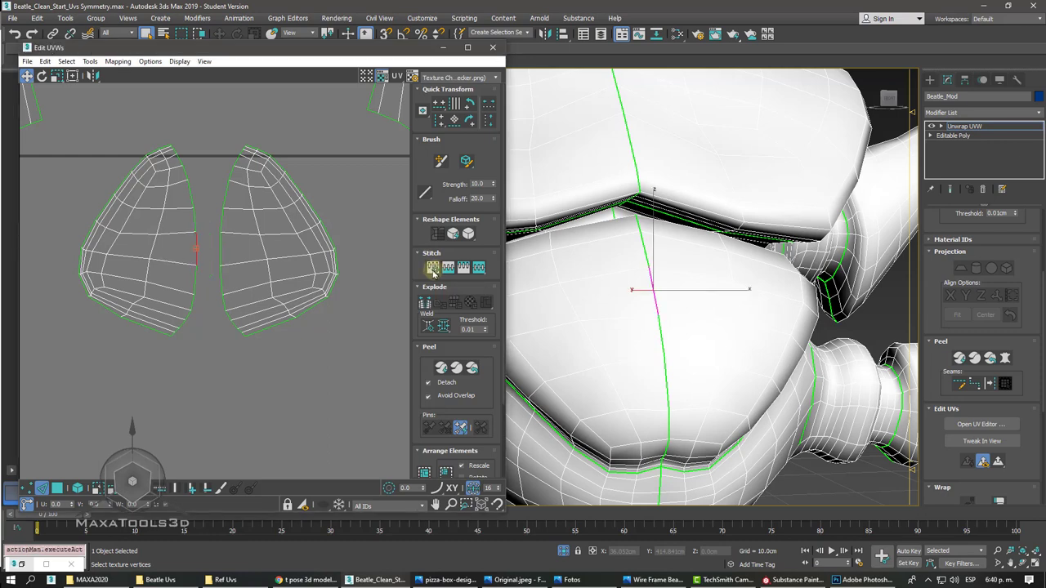
pyautogui.click(434, 273)
pyautogui.hotkey('ctrl', 'z')
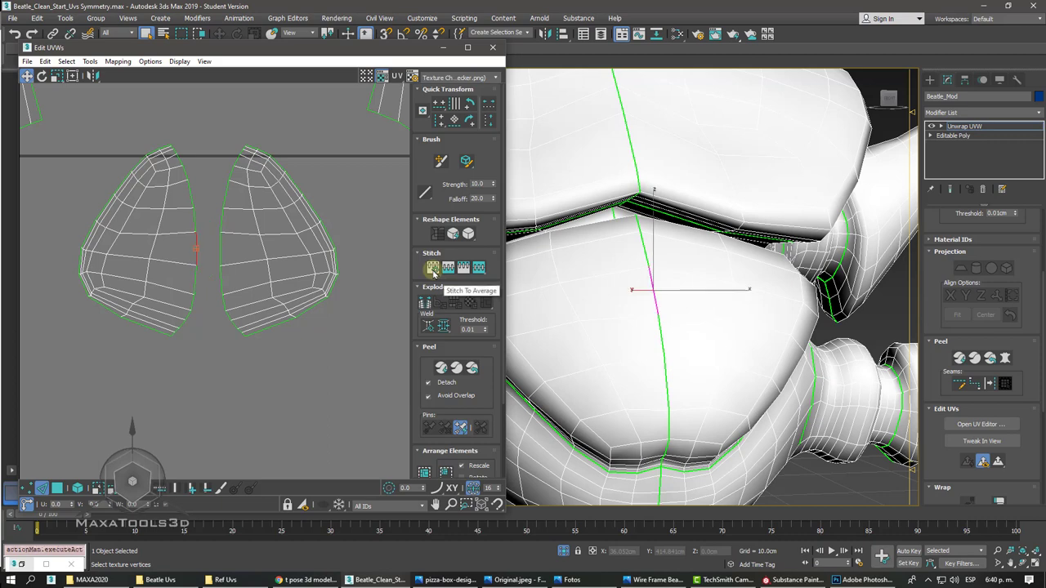
pyautogui.click(447, 270)
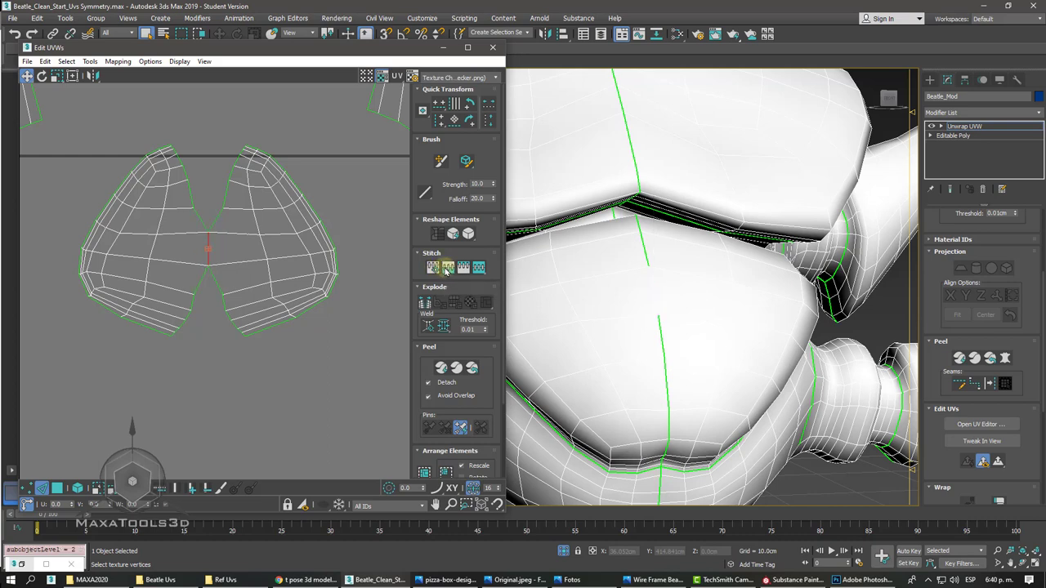
pyautogui.hotkey('ctrl', 'z')
pyautogui.click(459, 270)
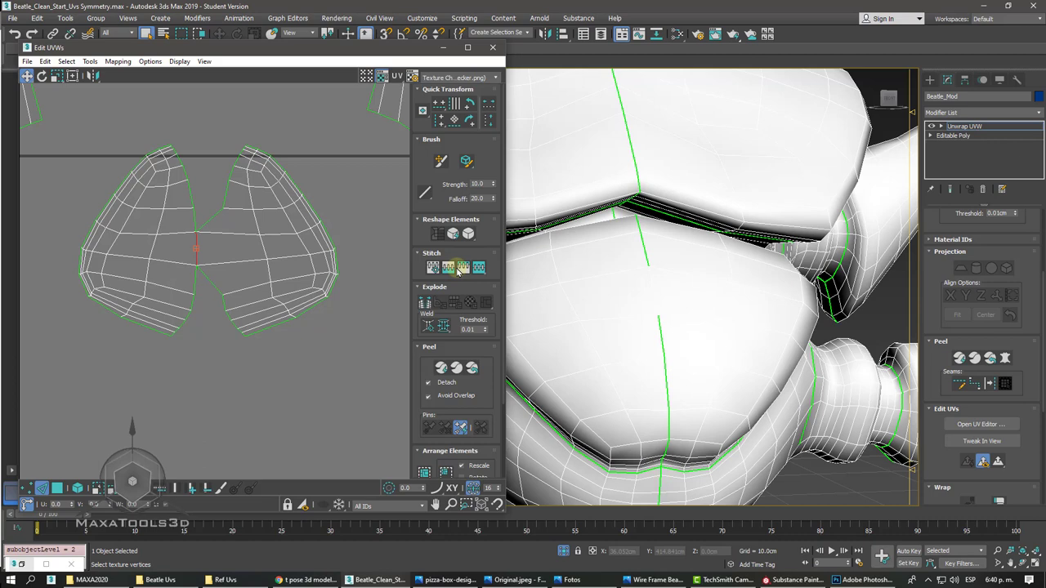
pyautogui.hotkey('ctrl', 'z')
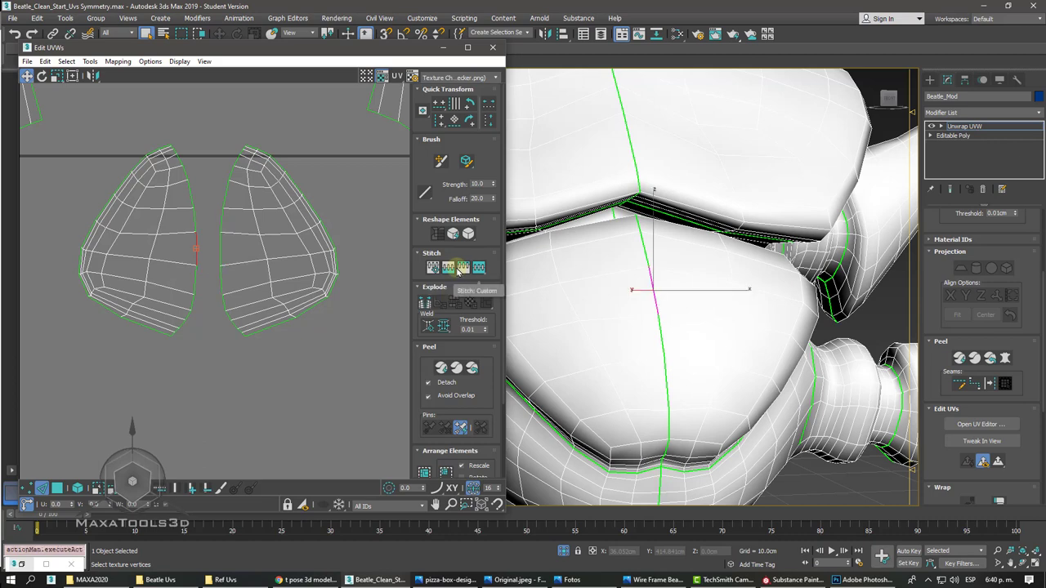
# - Select an edge on the UV shells and bring up the Texture Checker dropdown
pyautogui.click(222, 236)
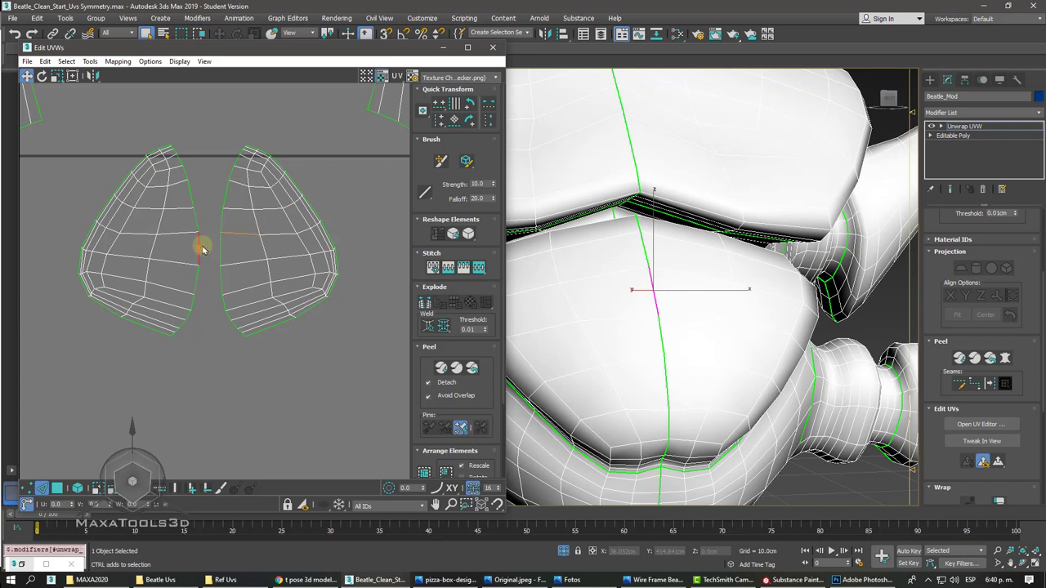
pyautogui.click(471, 77)
pyautogui.click(468, 78)
# - Apply the CheckerPattern (Checker) texture, test two stitches with undo, then select the left seam edge
pyautogui.click(464, 79)
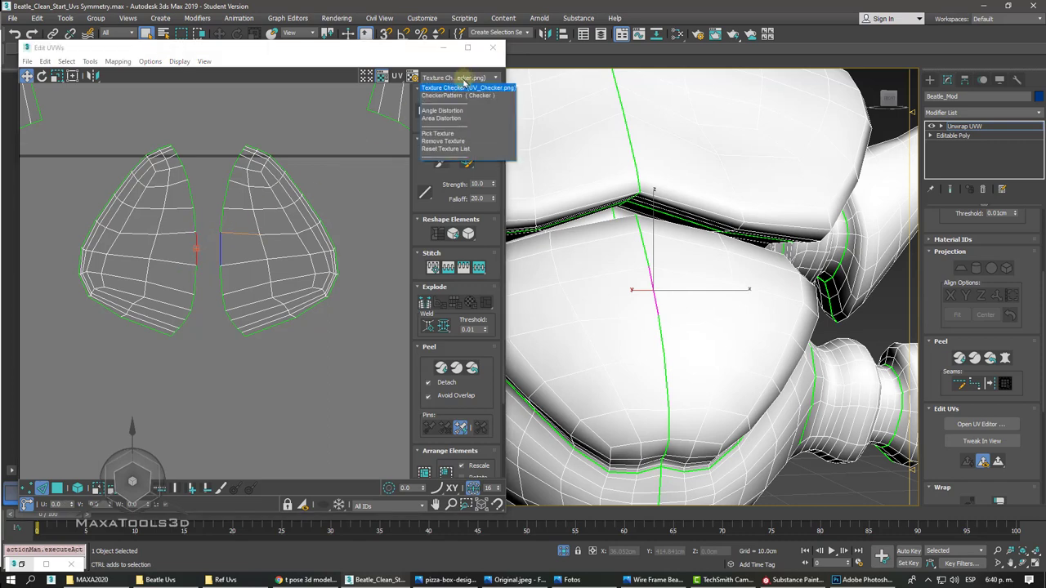
pyautogui.click(456, 95)
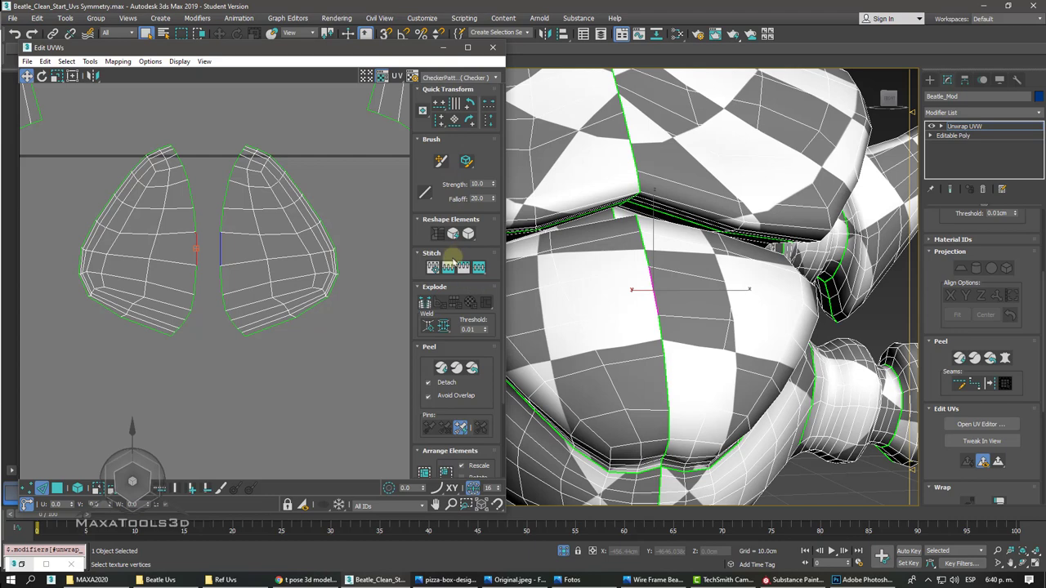
pyautogui.click(448, 267)
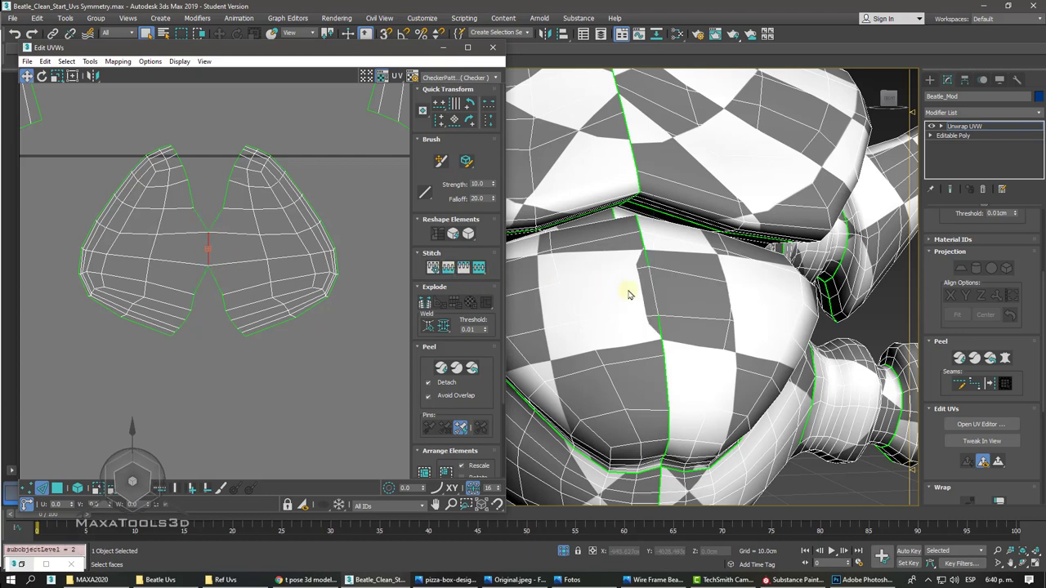
pyautogui.hotkey('ctrl', 'z')
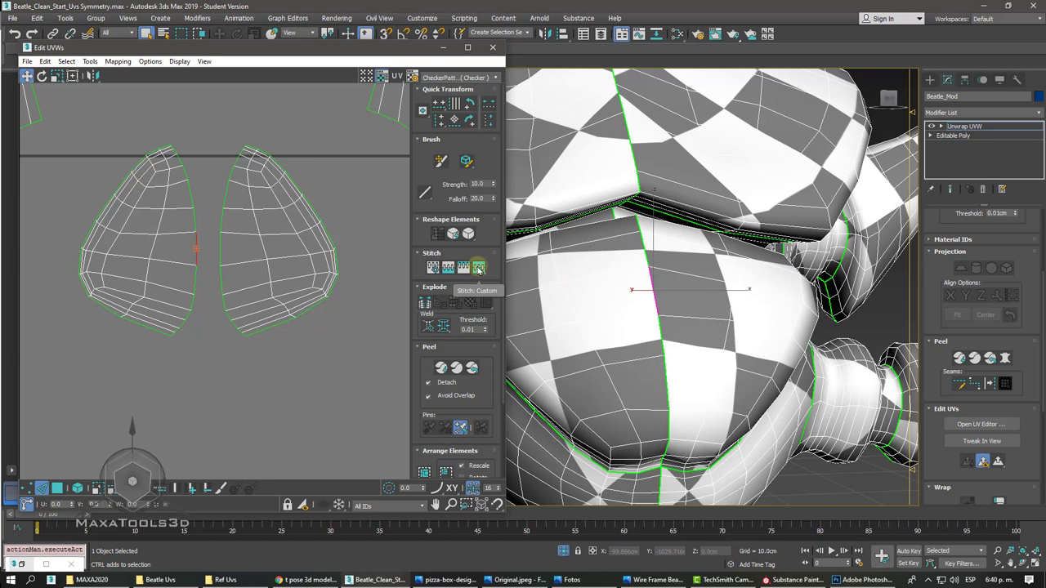
pyautogui.click(478, 268)
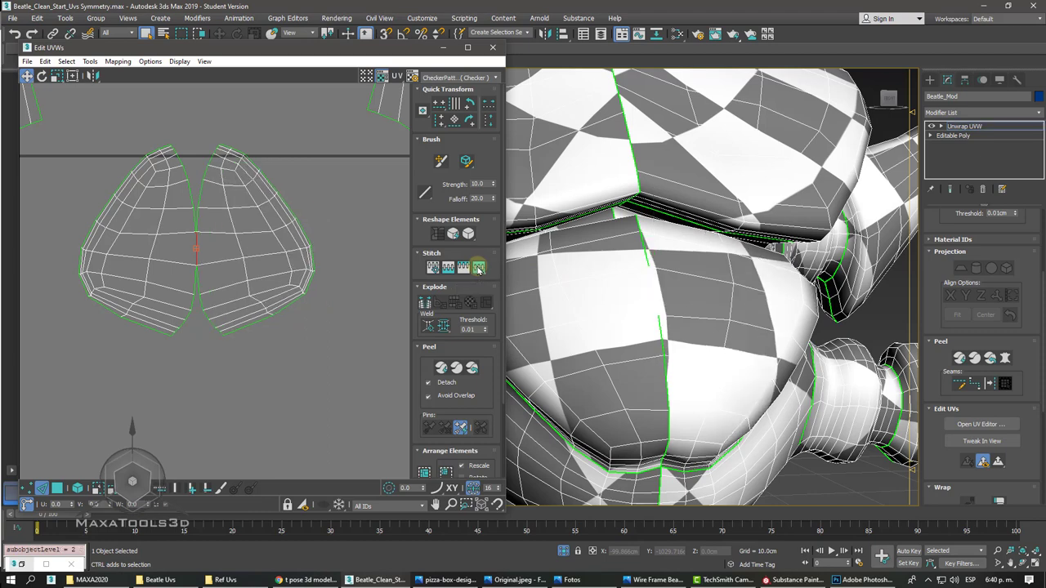
pyautogui.hotkey('ctrl', 'z')
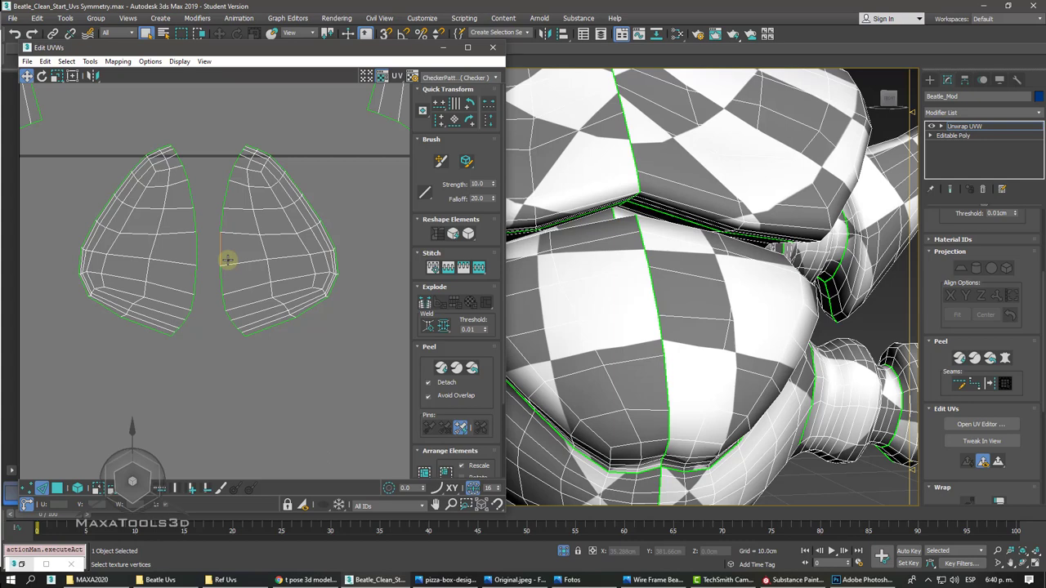
pyautogui.click(195, 250)
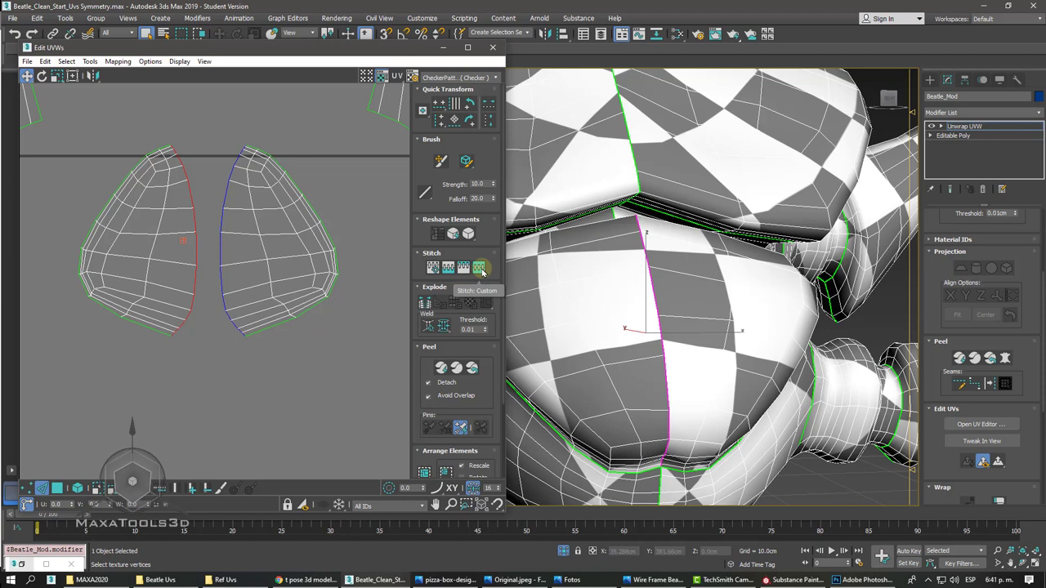
# - Stitch Custom the two patch halves into one symmetric teardrop shell
pyautogui.click(479, 268)
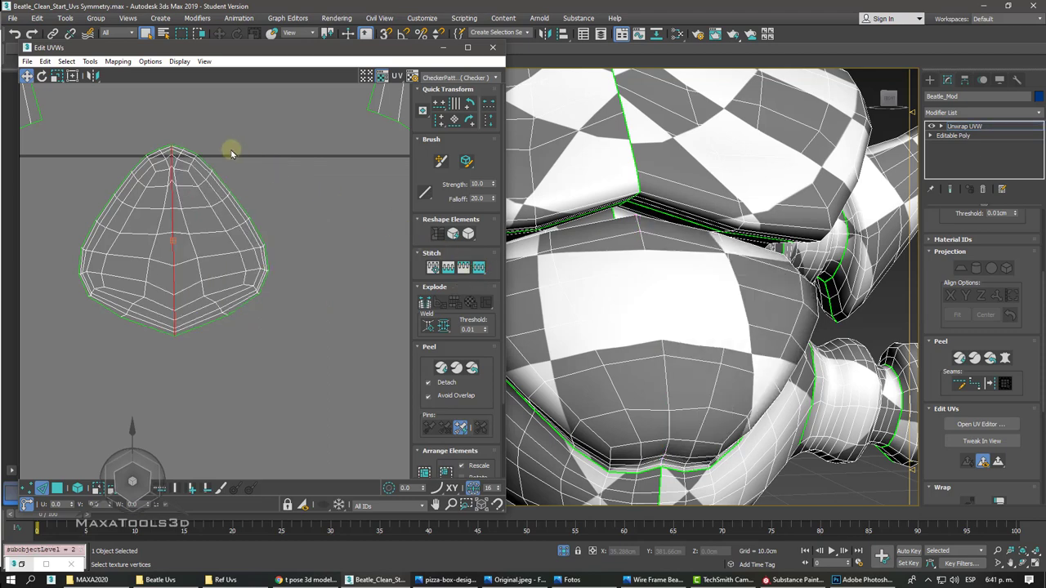
pyautogui.scroll(3, 231, 153)
pyautogui.scroll(-2, 232, 152)
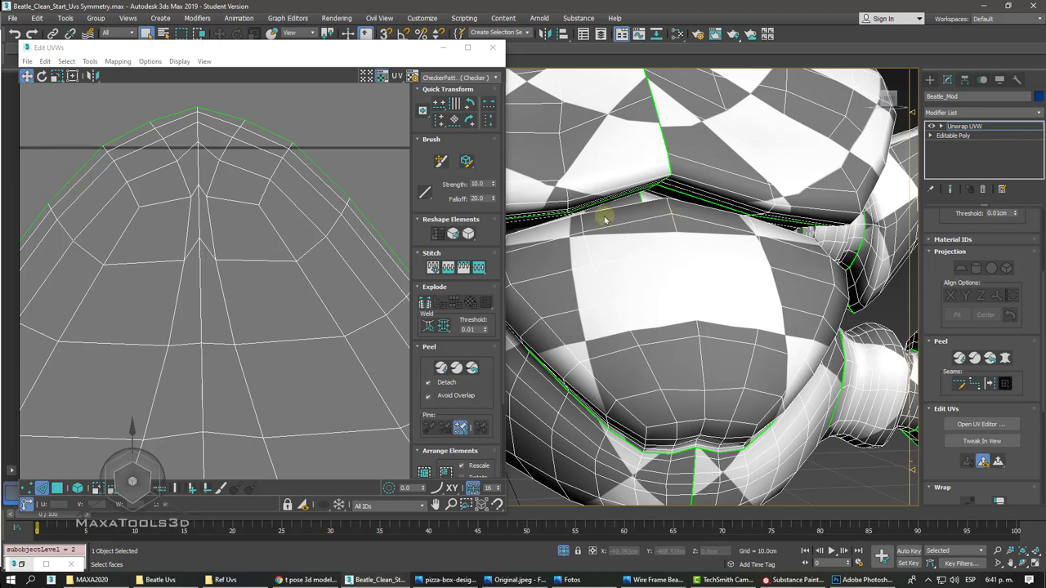
pyautogui.scroll(-2, 274, 206)
pyautogui.scroll(-2, 274, 206)
pyautogui.scroll(1, 274, 207)
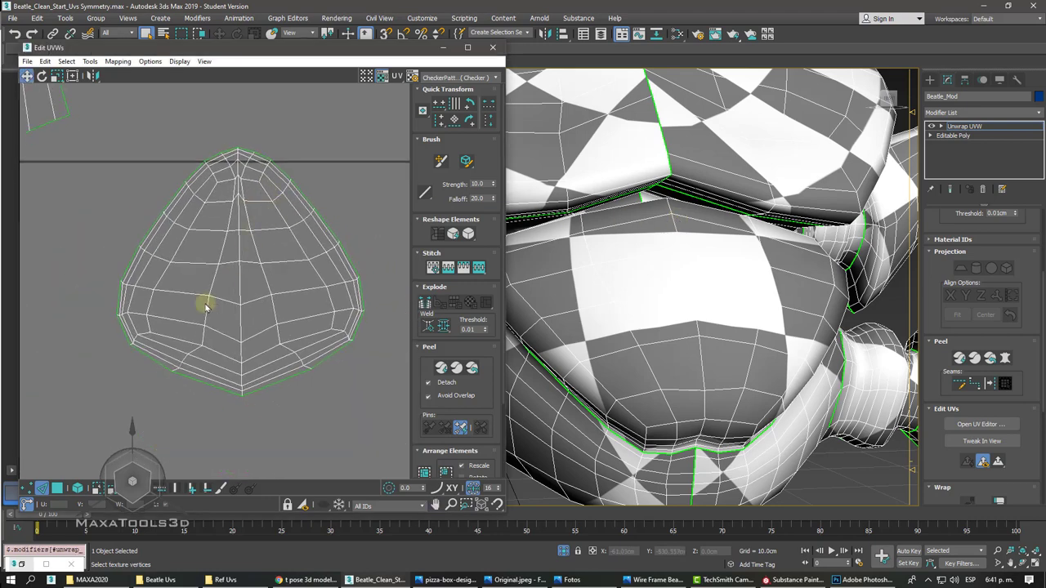
# - Select the merged shell as an element, try a Reshape Elements tool, then revert it
pyautogui.click(78, 487)
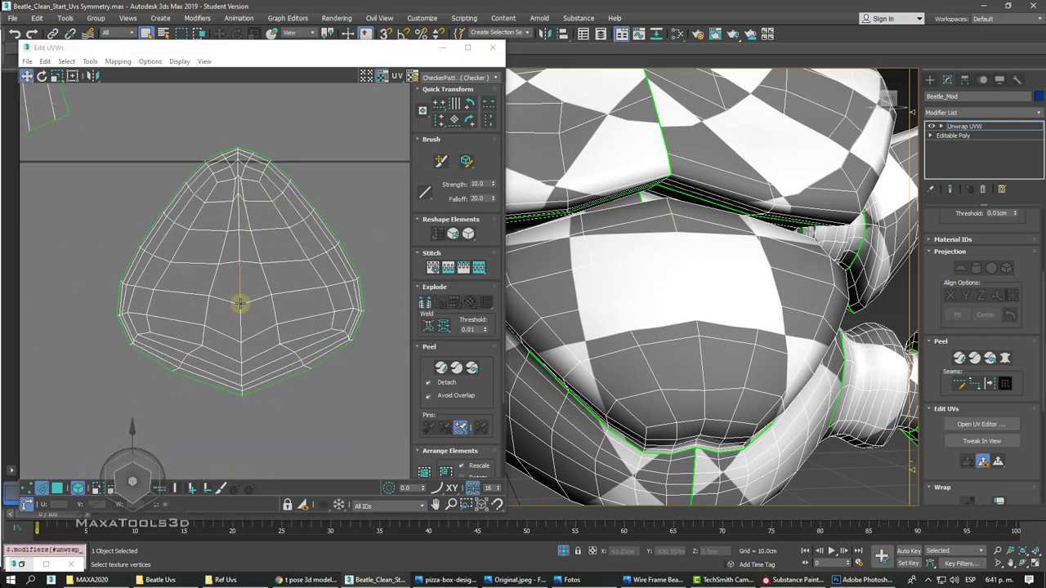
pyautogui.click(241, 304)
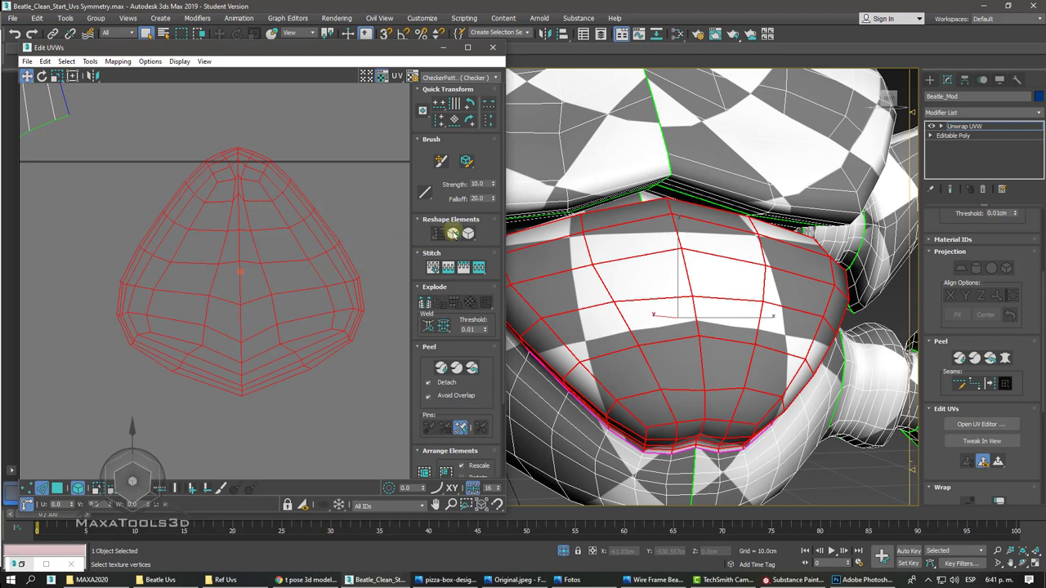
pyautogui.click(453, 234)
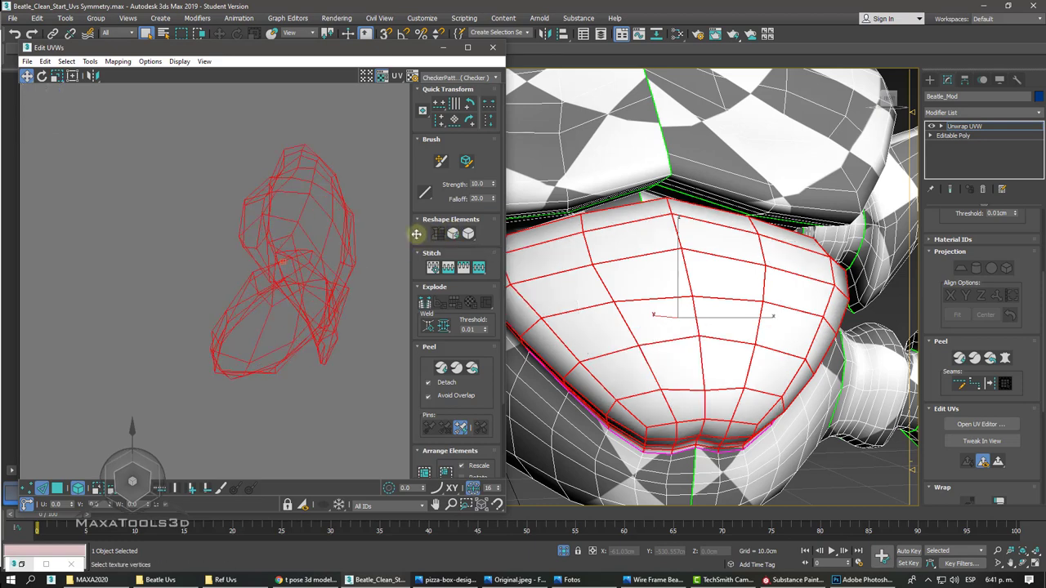
pyautogui.hotkey('ctrl', 'shift', 's')
pyautogui.scroll(-6, 250, 250)
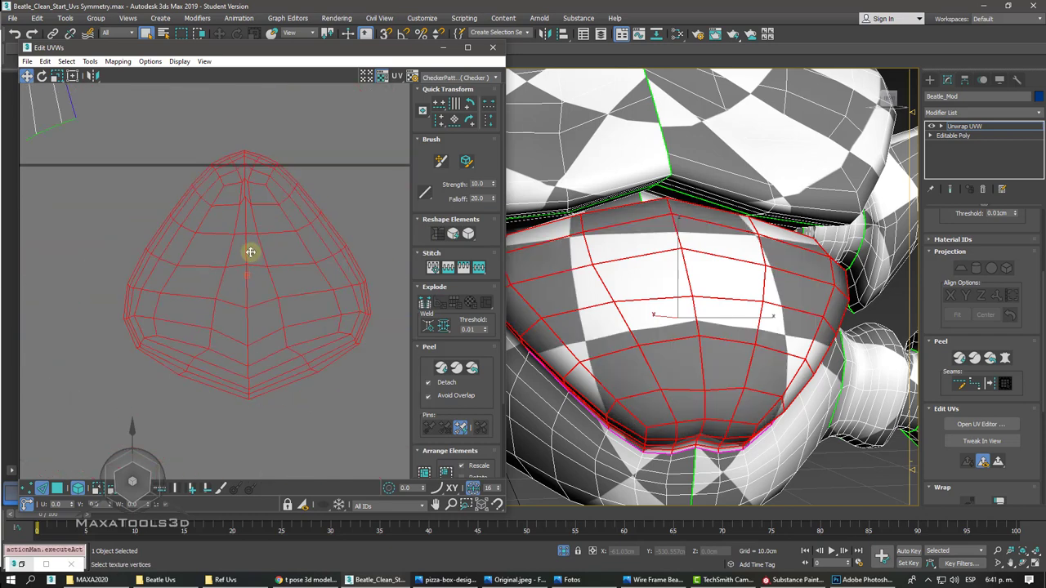
# - Relax the merged patch shell by polygon angles at 100 iterations, then clear the selection
pyautogui.click(90, 62)
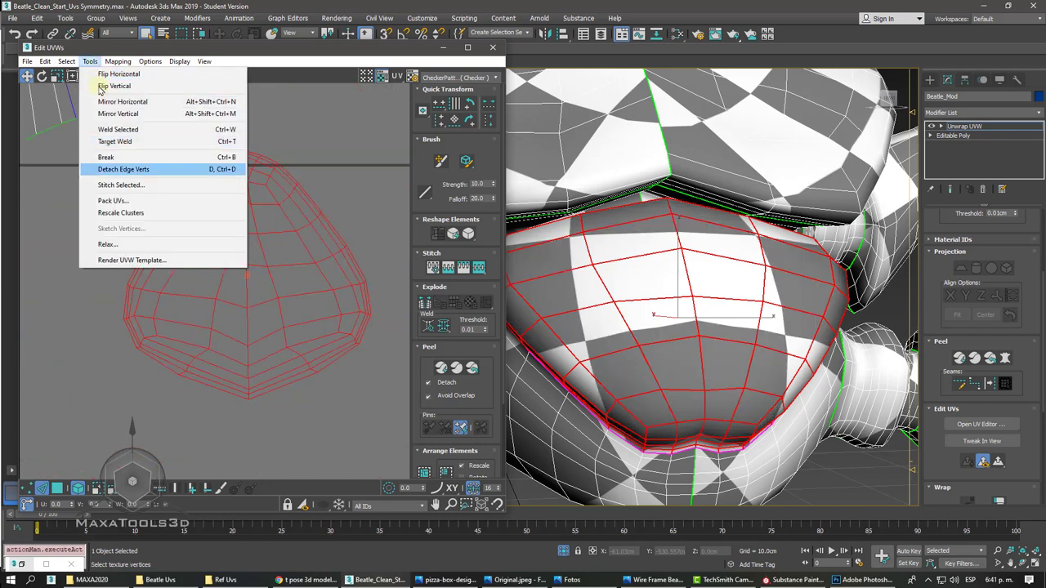
pyautogui.click(107, 244)
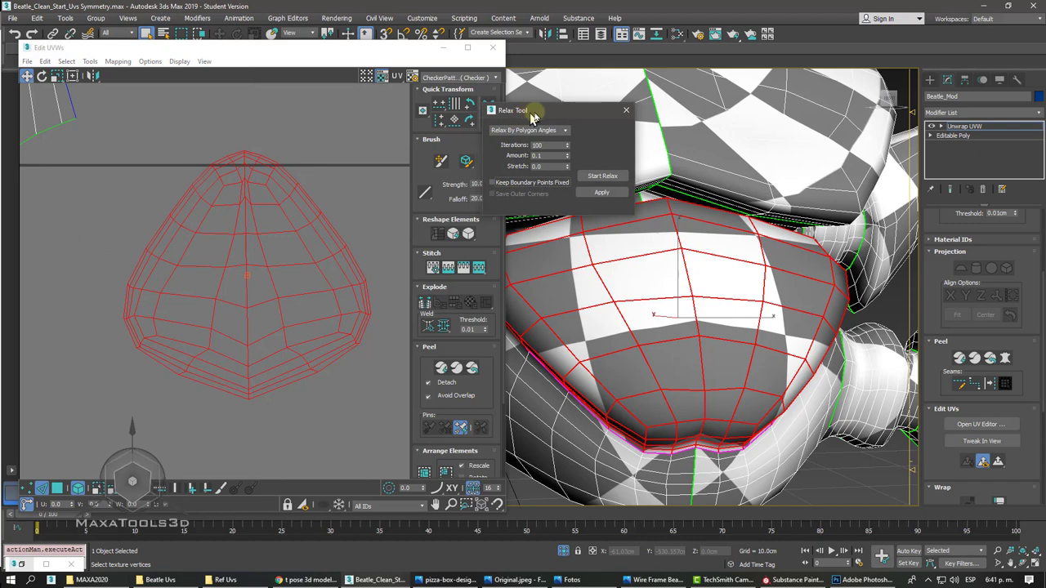
pyautogui.moveTo(532, 109); pyautogui.dragTo(570, 114)
pyautogui.click(635, 170)
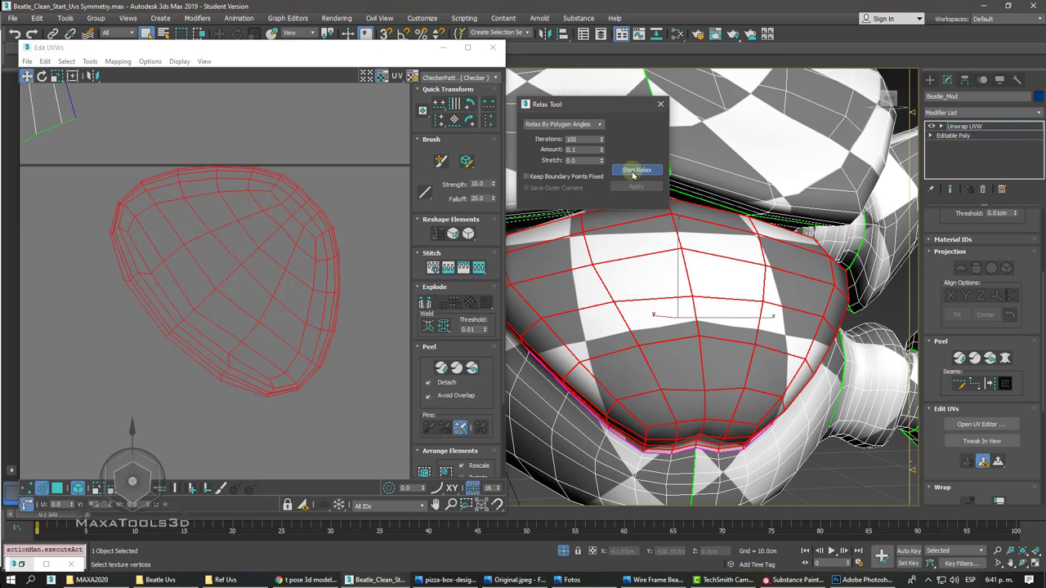
pyautogui.click(633, 172)
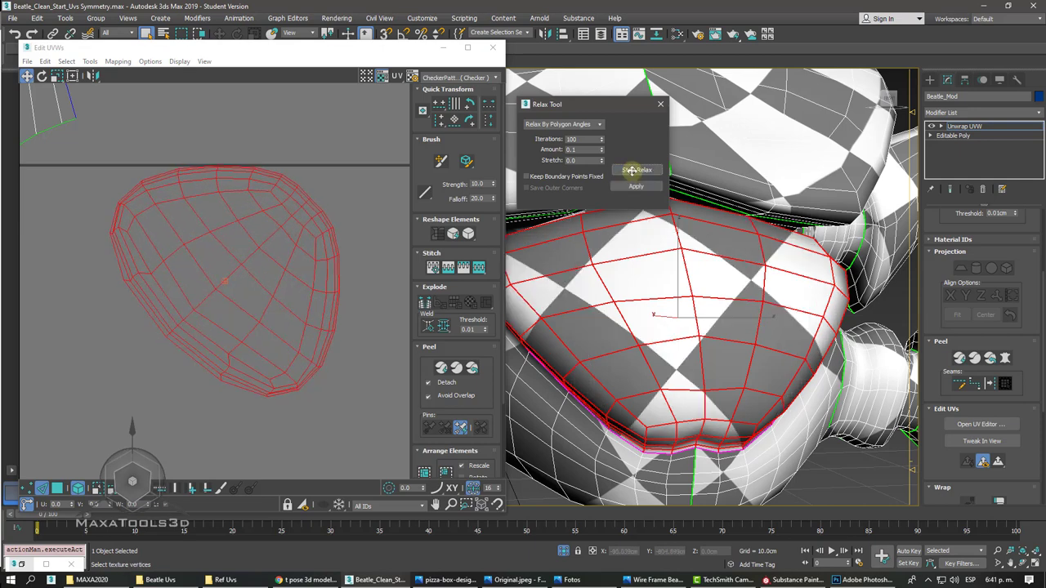
pyautogui.click(660, 104)
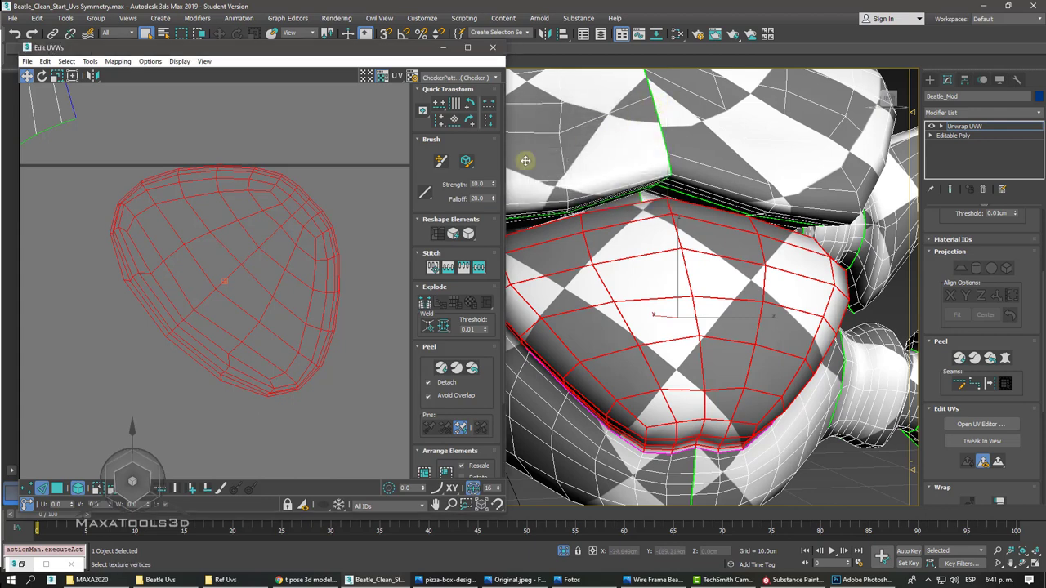
pyautogui.scroll(-3, 305, 260)
pyautogui.click(304, 260)
pyautogui.scroll(2, 302, 260)
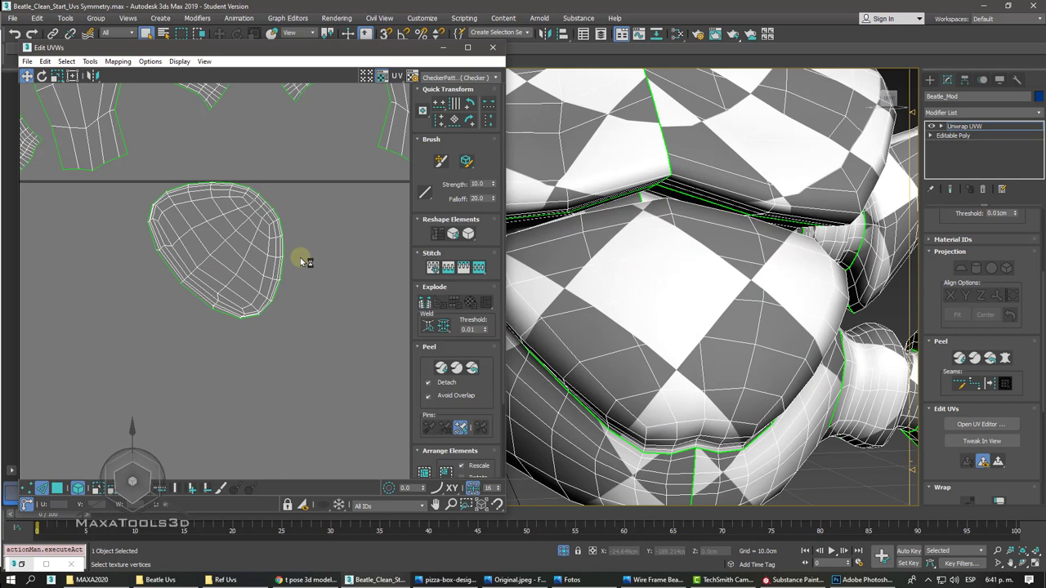
# - Straighten, rotate and align the small shell symmetrically with the Quick Transform tools
pyautogui.click(219, 246)
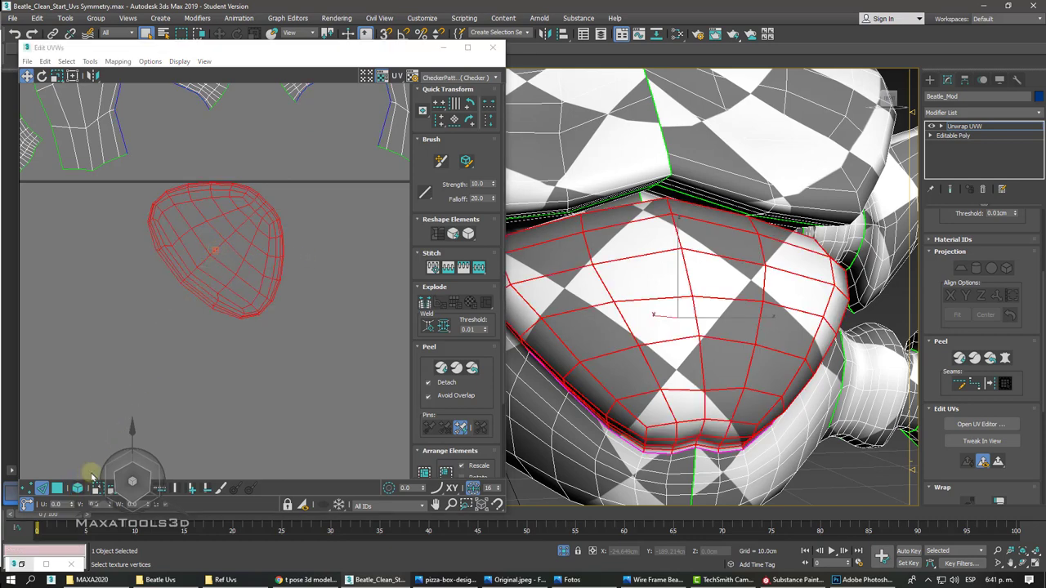
pyautogui.click(171, 398)
pyautogui.scroll(3, 171, 399)
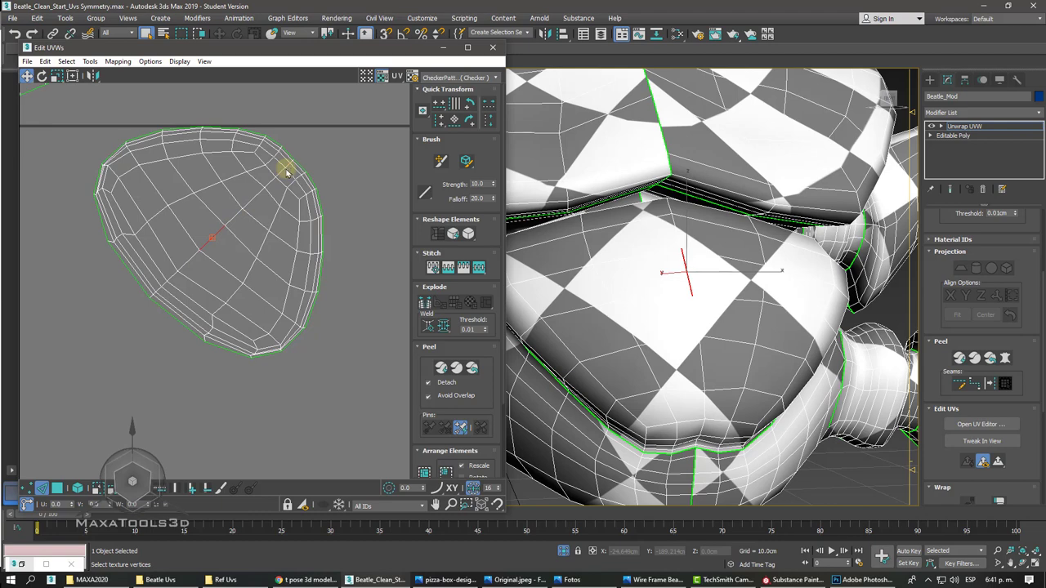
pyautogui.click(468, 102)
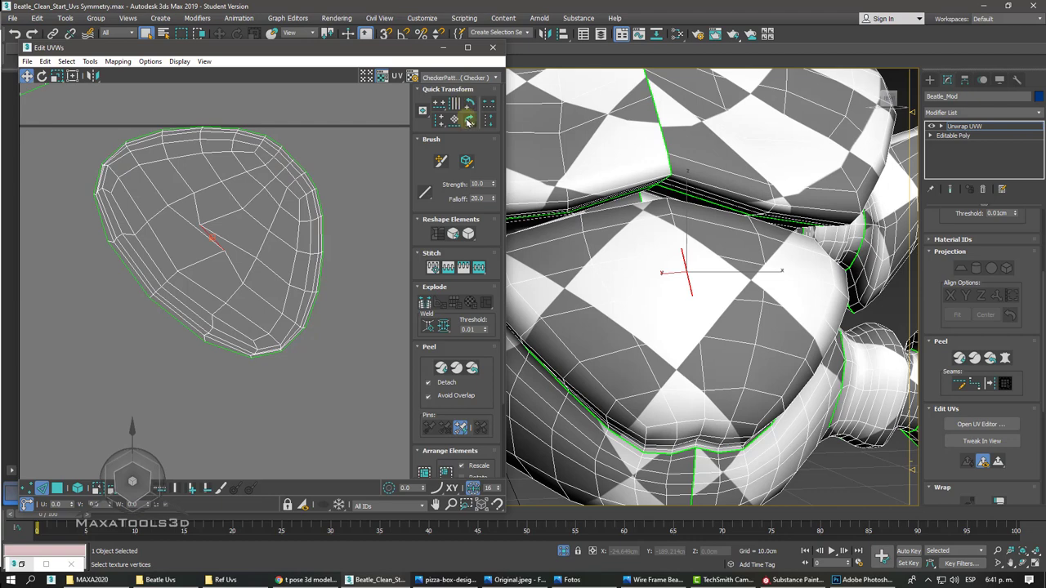
pyautogui.click(468, 120)
pyautogui.click(468, 120)
pyautogui.click(468, 121)
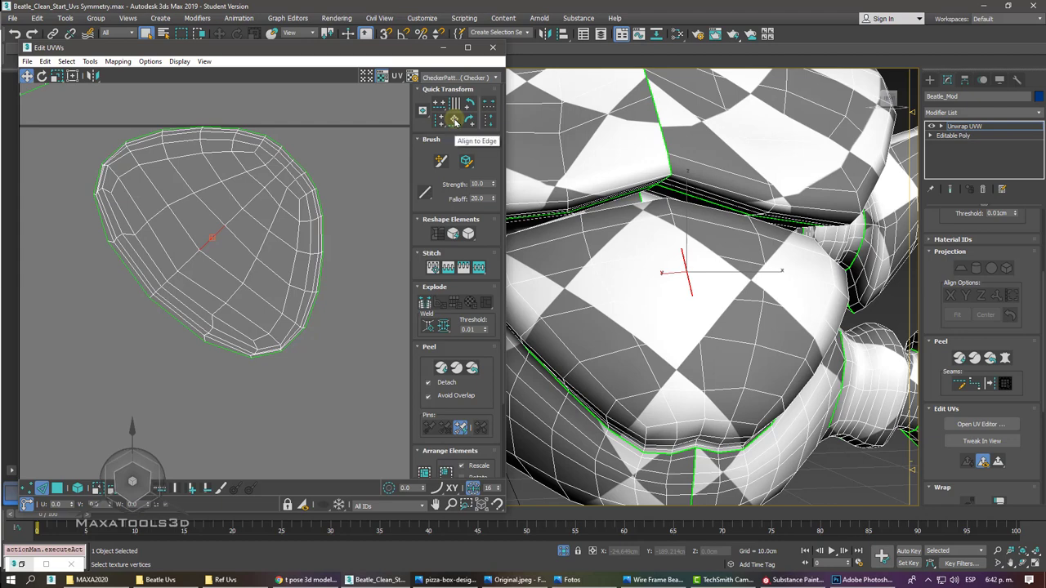
pyautogui.click(455, 120)
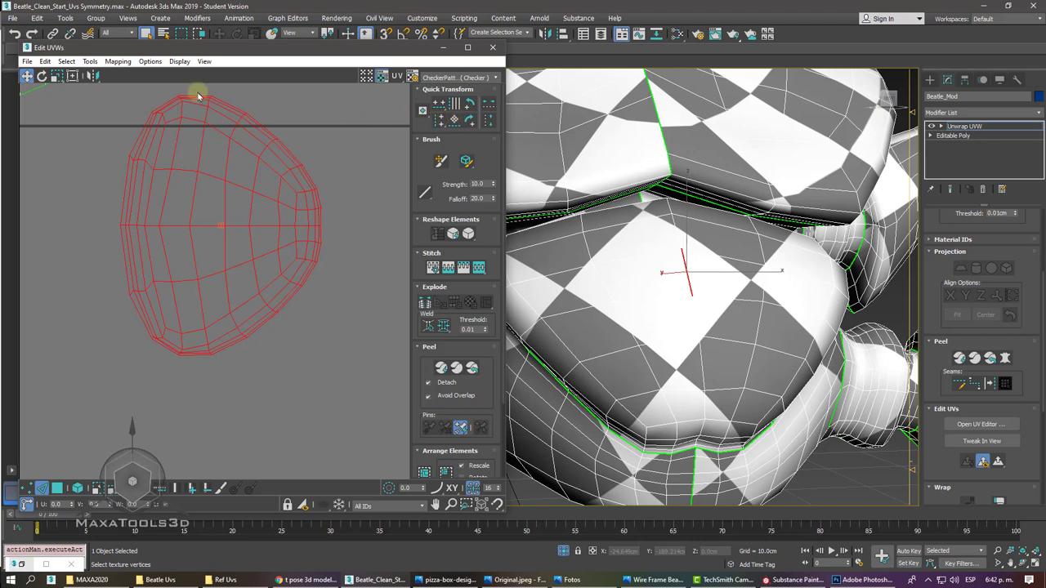
# - With Angle Snap on, rotate the small shell 70° to stand upright
pyautogui.click(42, 76)
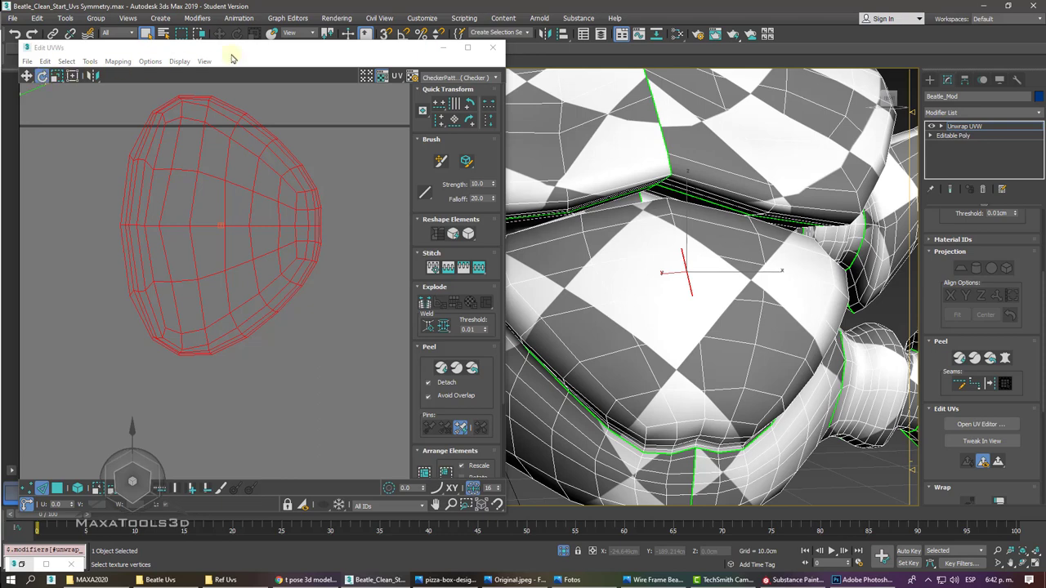
pyautogui.moveTo(287, 49); pyautogui.dragTo(290, 62)
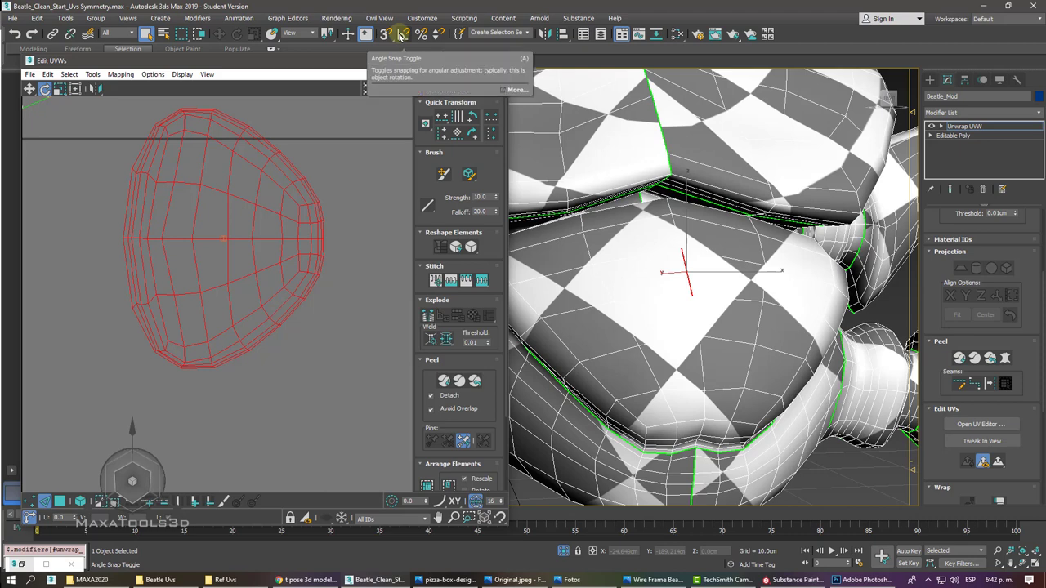
pyautogui.click(402, 34)
pyautogui.moveTo(247, 155)
pyautogui.mouseDown()
pyautogui.moveTo(115, 183)
pyautogui.moveTo(287, 256)
pyautogui.mouseUp()
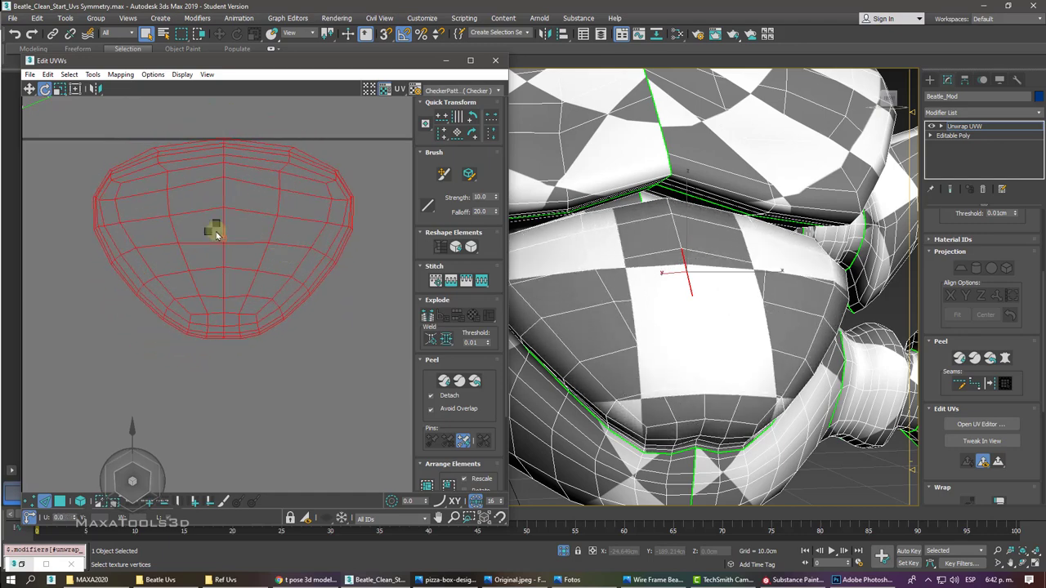
# - Move the small shell so it sits centred below the body halves
pyautogui.press('q')
pyautogui.scroll(-5, 239, 267)
pyautogui.scroll(2, 239, 267)
pyautogui.click(237, 260)
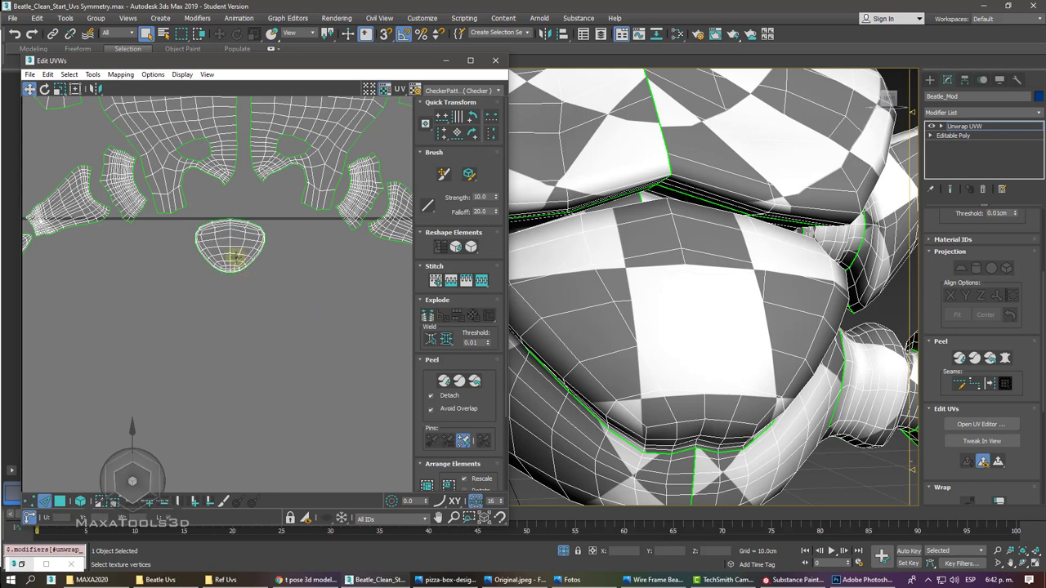
pyautogui.hotkey('ctrl', 'd')
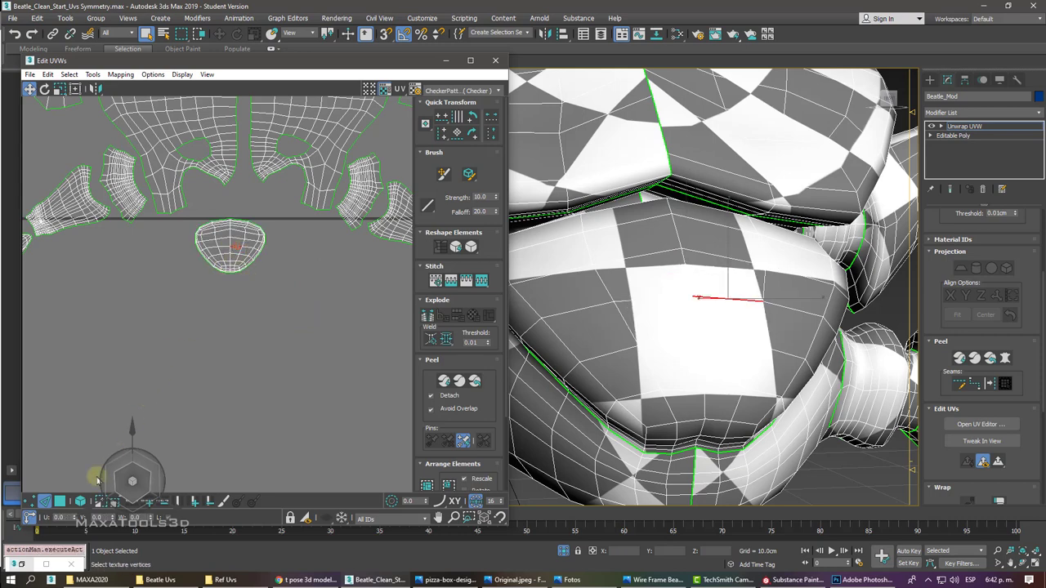
pyautogui.click(233, 240)
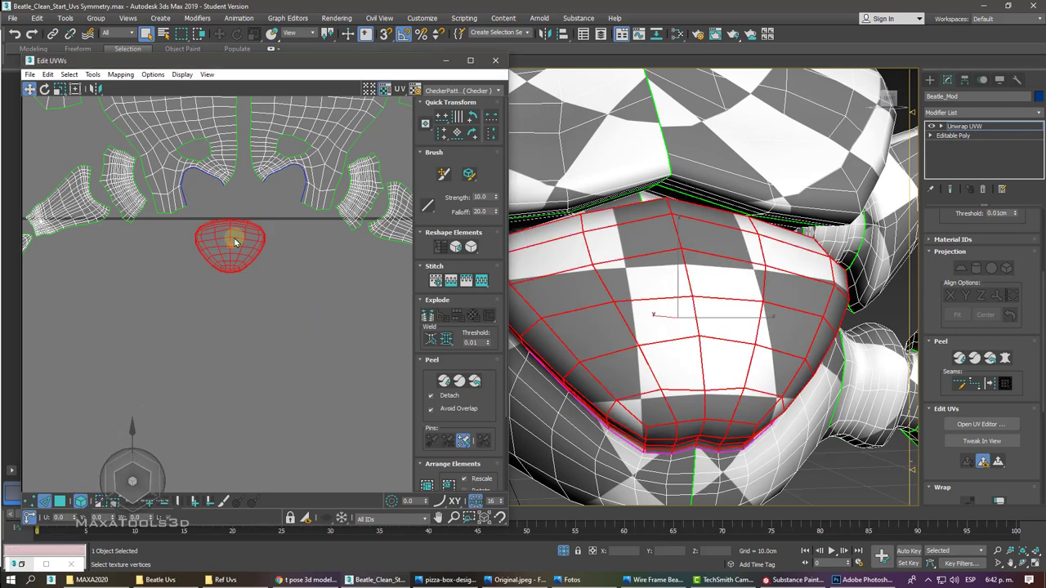
pyautogui.moveTo(233, 237); pyautogui.dragTo(240, 240)
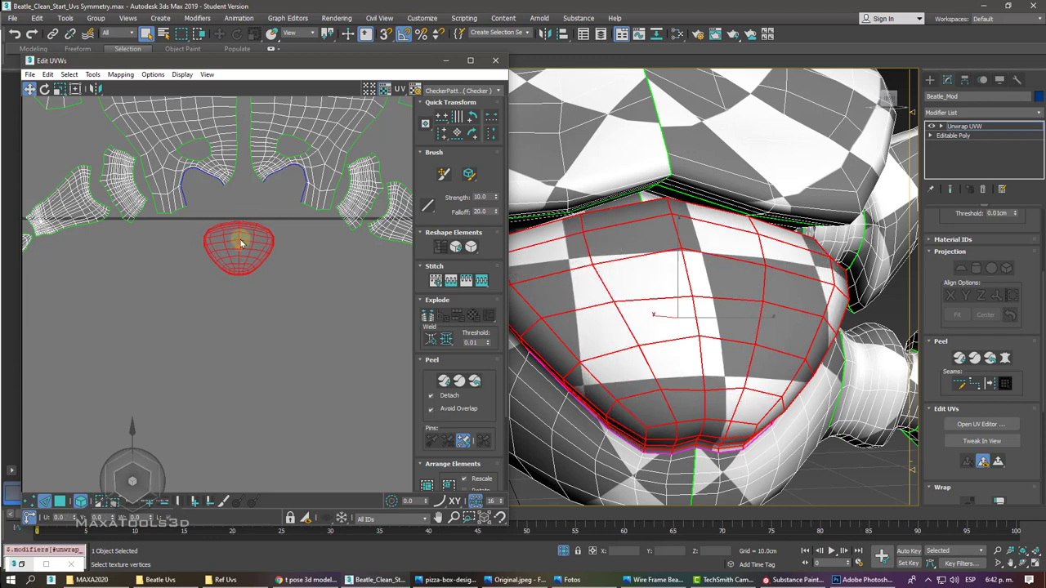
pyautogui.scroll(4, 240, 239)
pyautogui.scroll(1, 241, 240)
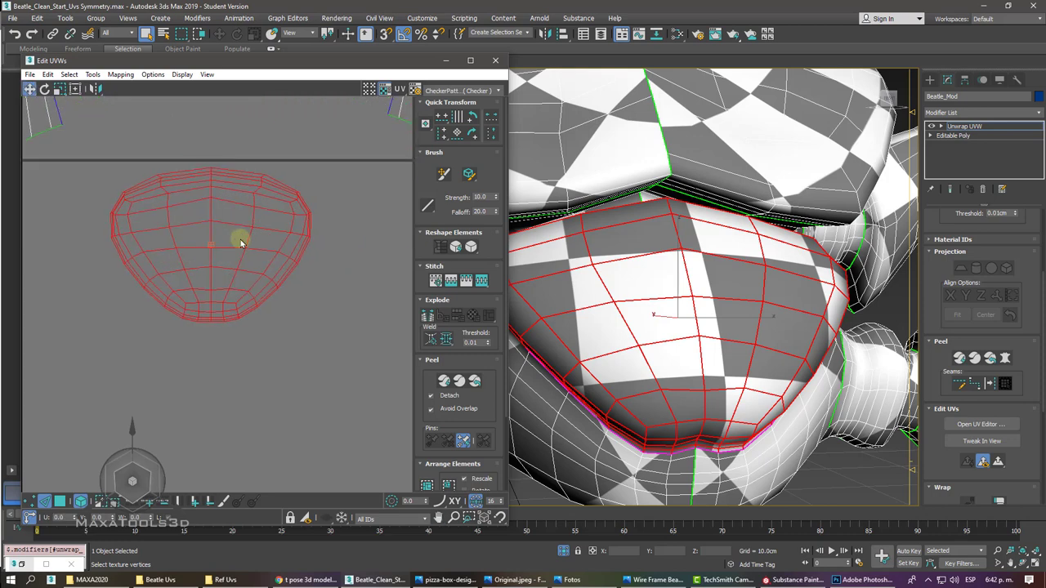
pyautogui.scroll(-2, 239, 242)
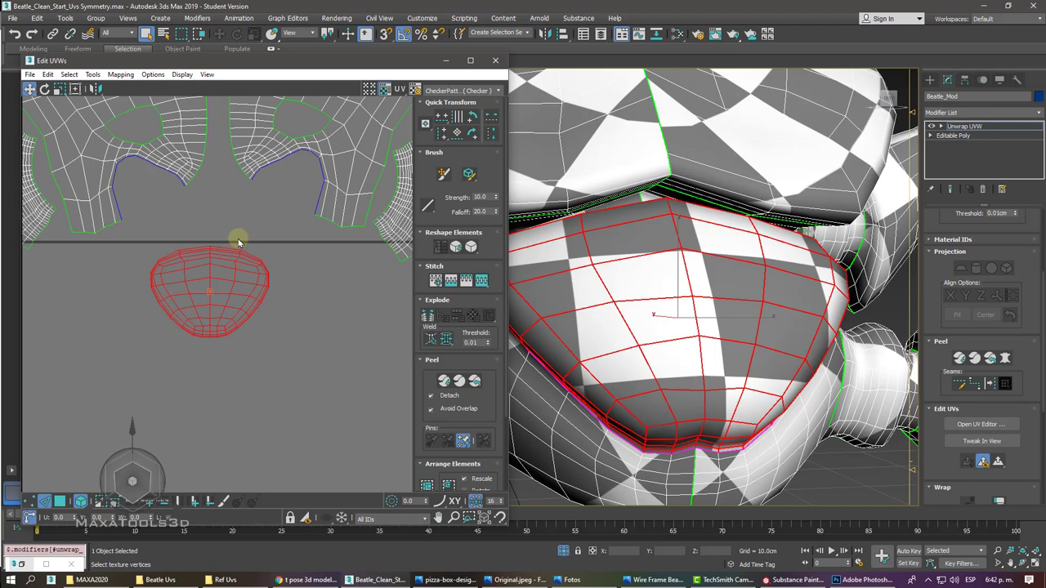
pyautogui.scroll(-1, 238, 242)
pyautogui.scroll(-2, 236, 240)
pyautogui.scroll(-1, 233, 241)
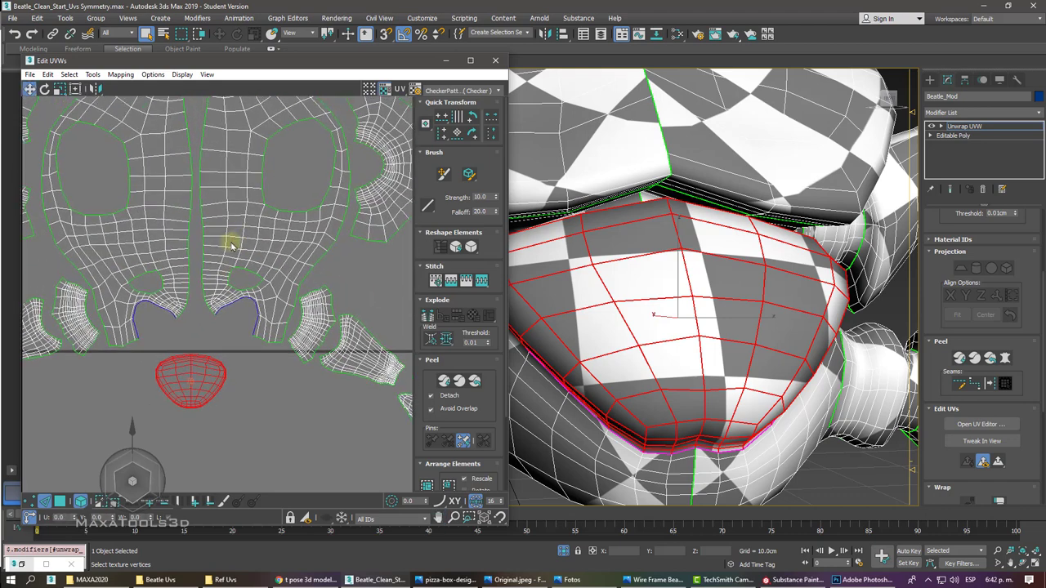
# - Select the left body half's inner seam edges, dropping the extra upper edge
pyautogui.click(188, 265)
pyautogui.scroll(-1, 187, 263)
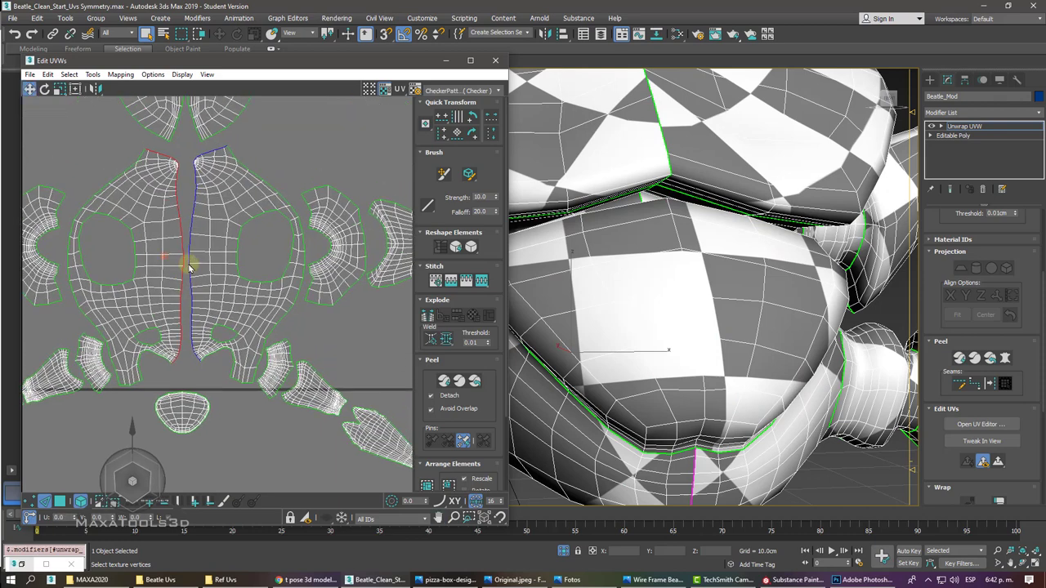
pyautogui.scroll(2, 189, 203)
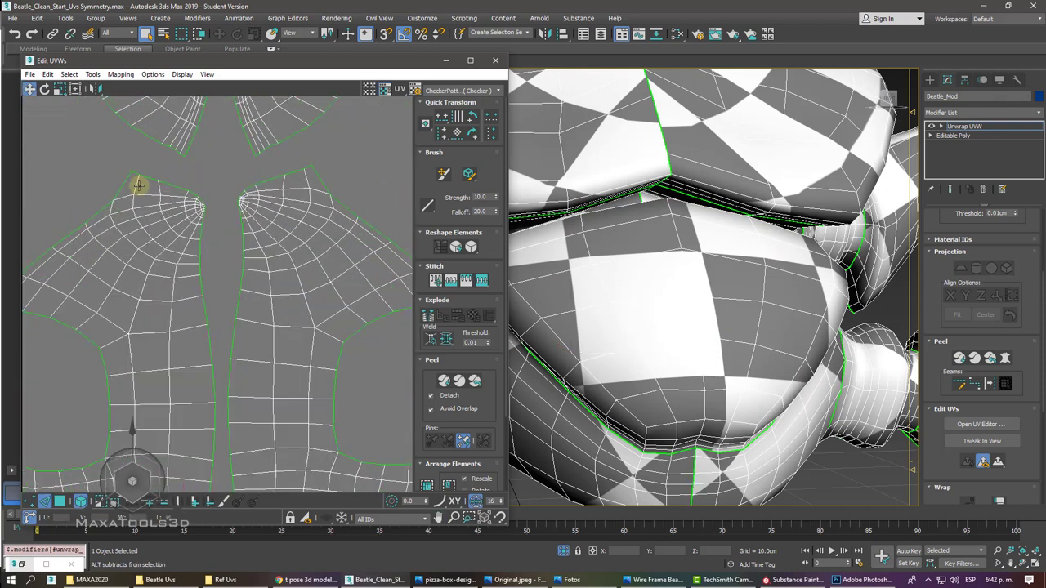
pyautogui.click(140, 187)
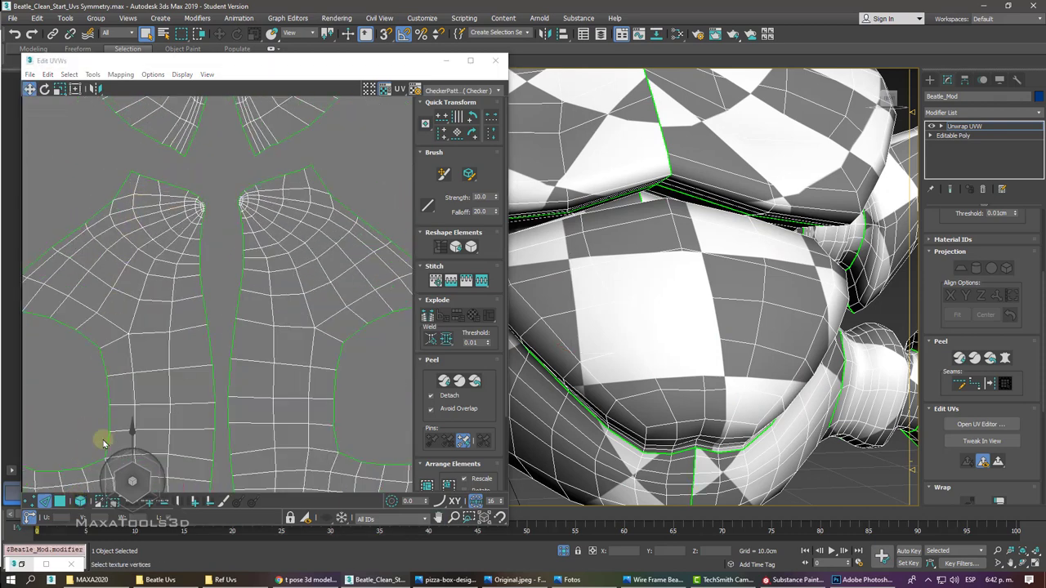
pyautogui.doubleClick(202, 234)
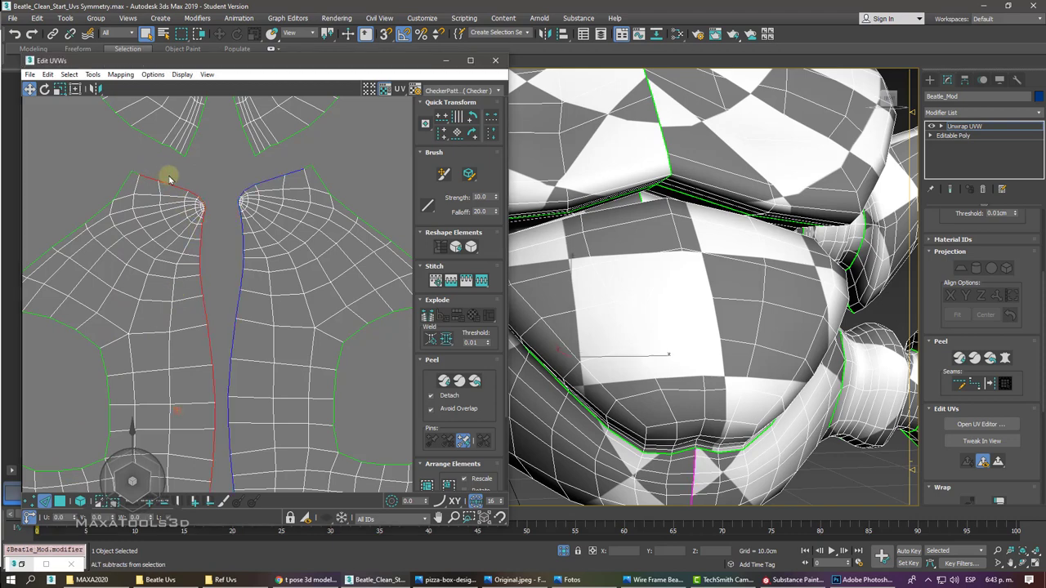
pyautogui.scroll(2, 164, 182)
pyautogui.scroll(2, 217, 202)
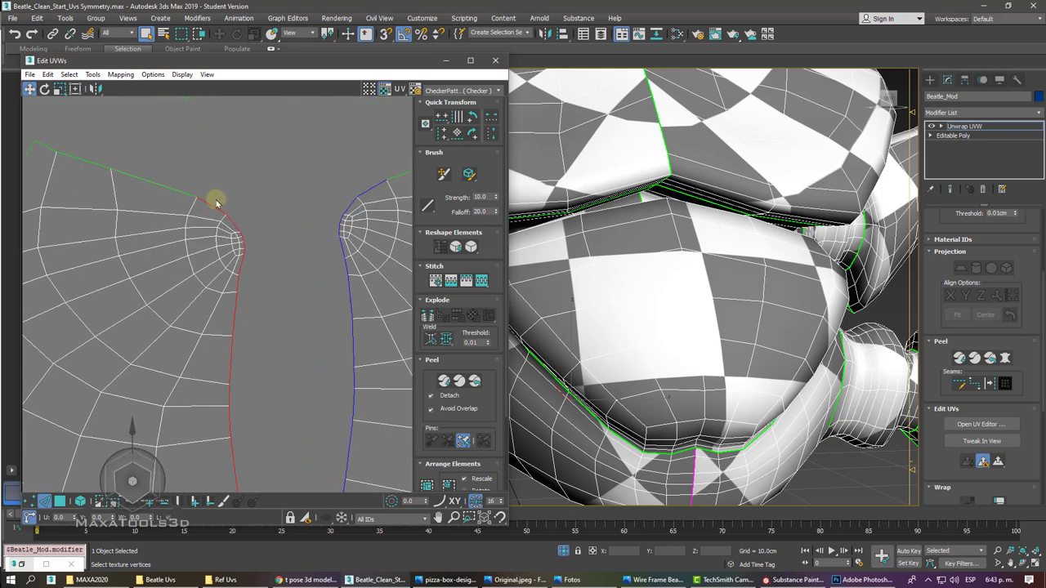
pyautogui.keyDown('alt'); pyautogui.click(207, 202); pyautogui.keyUp('alt')
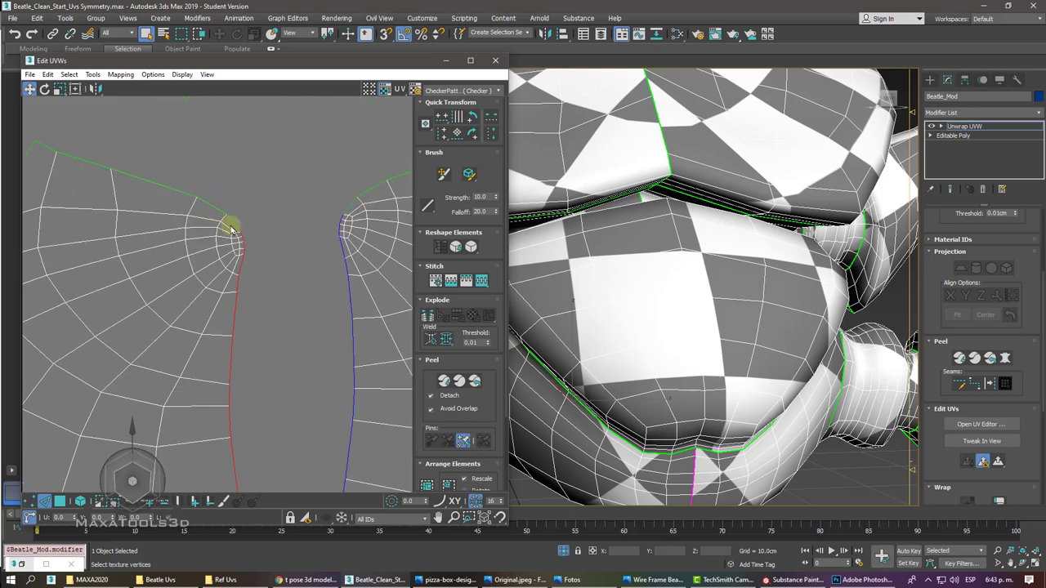
pyautogui.scroll(-1, 231, 227)
pyautogui.scroll(-2, 231, 226)
pyautogui.scroll(-1, 230, 225)
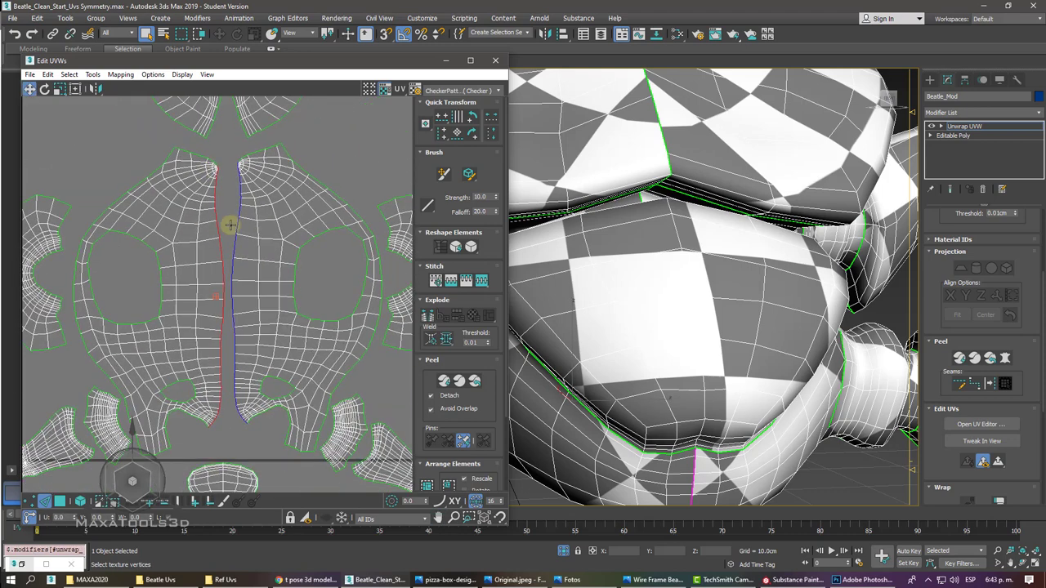
pyautogui.press('t')
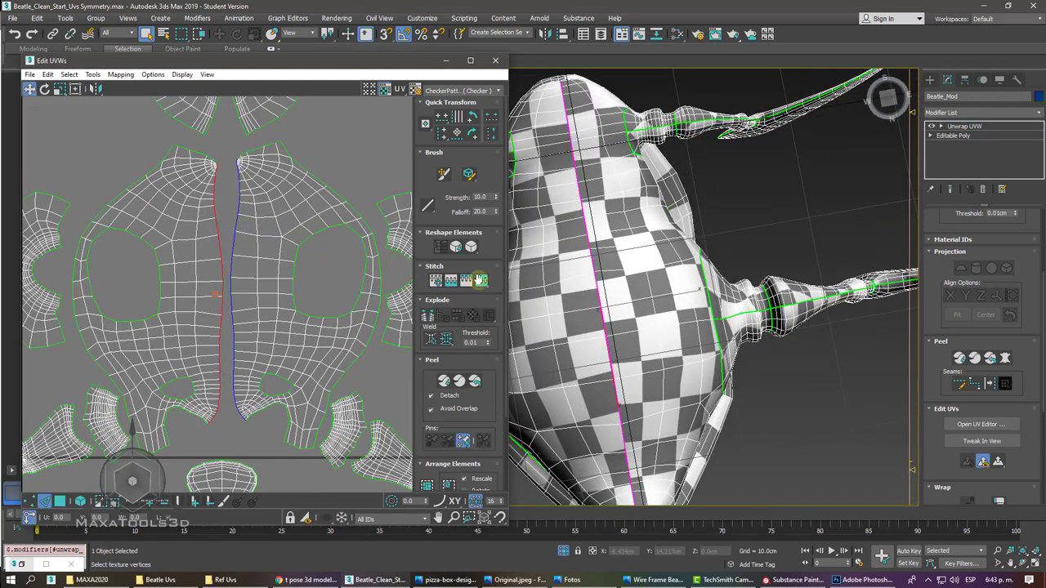
# - Stitch the body halves along the seam, then select the merged body island
pyautogui.click(480, 280)
pyautogui.scroll(-3, 480, 280)
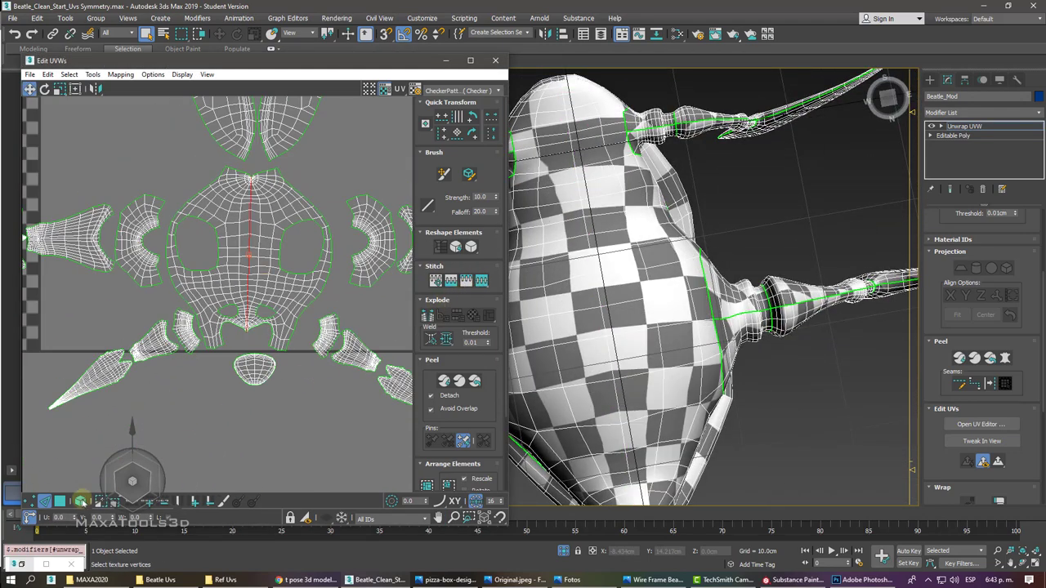
pyautogui.click(80, 502)
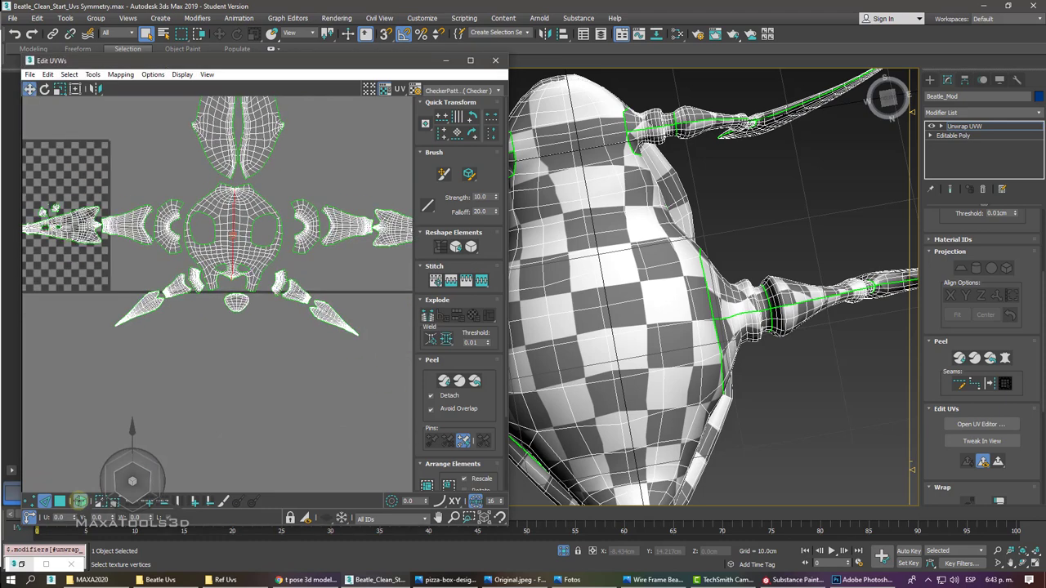
pyautogui.click(234, 215)
pyautogui.scroll(3, 234, 217)
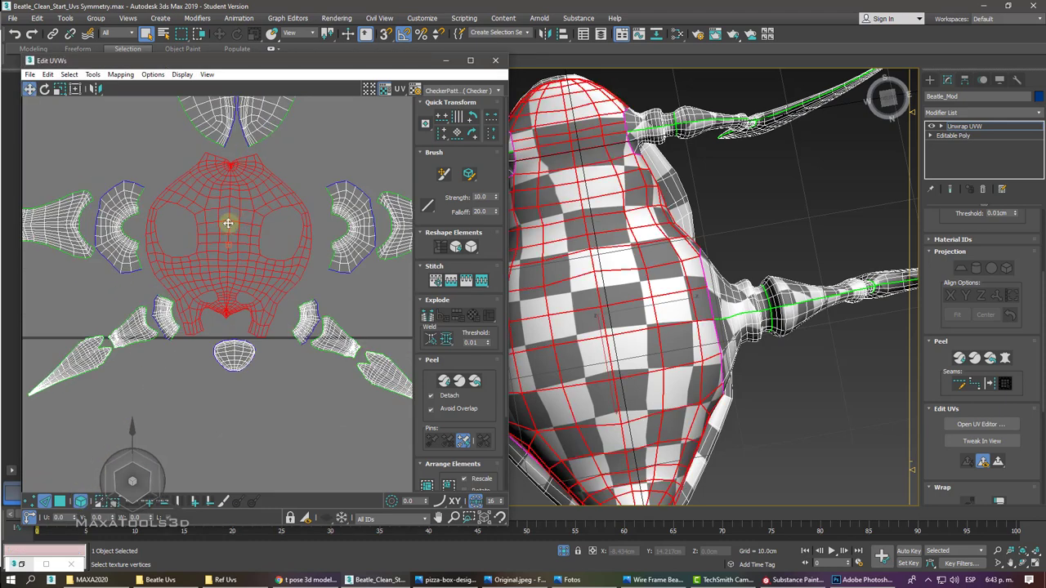
pyautogui.hotkey('ctrl', 'r')
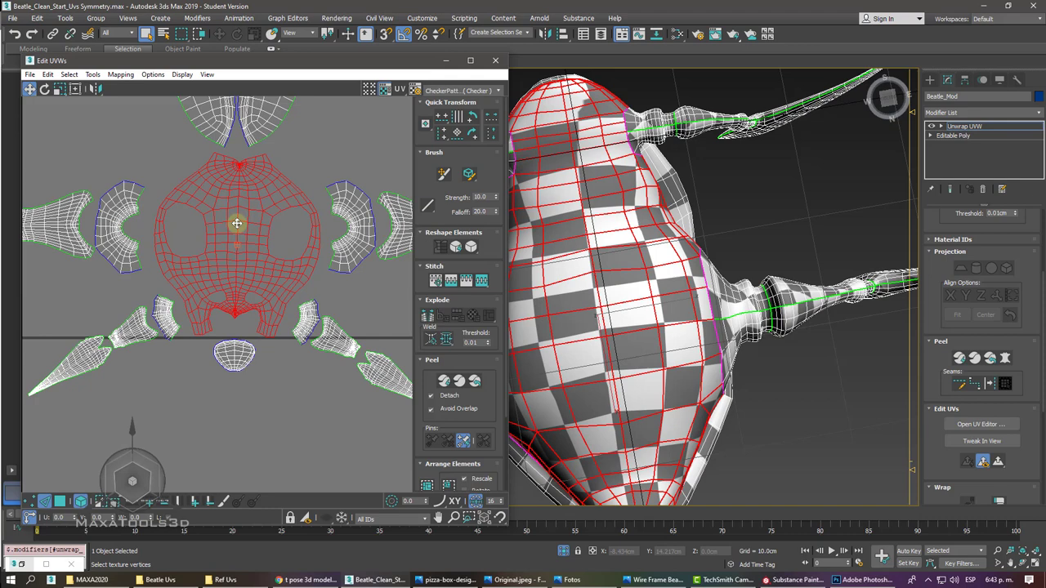
# - Relax the stitched shell by polygon angles (100 iterations, amount 0.1), then close the Relax Tool
pyautogui.click(92, 74)
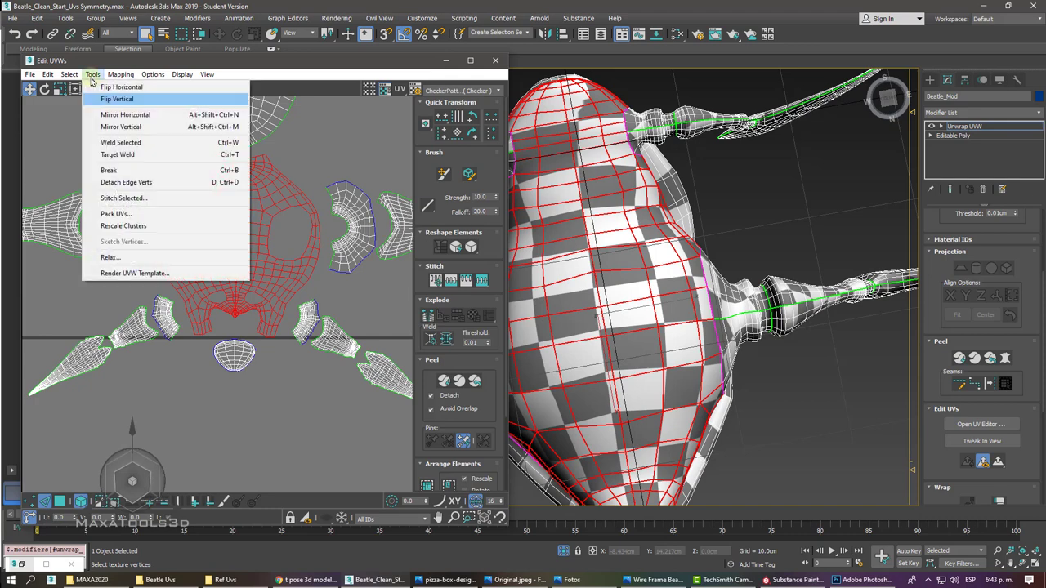
pyautogui.click(111, 258)
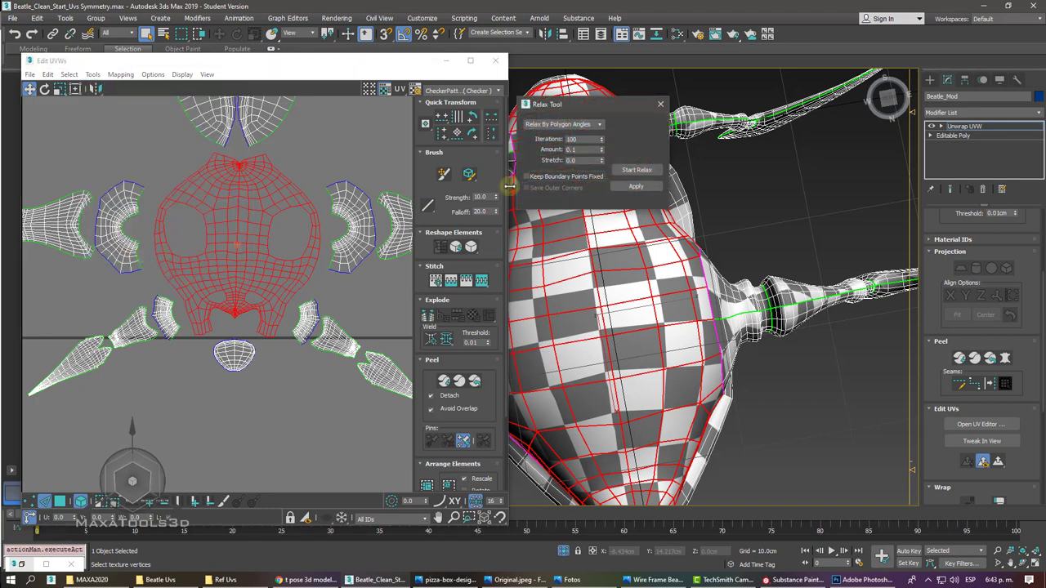
pyautogui.click(621, 170)
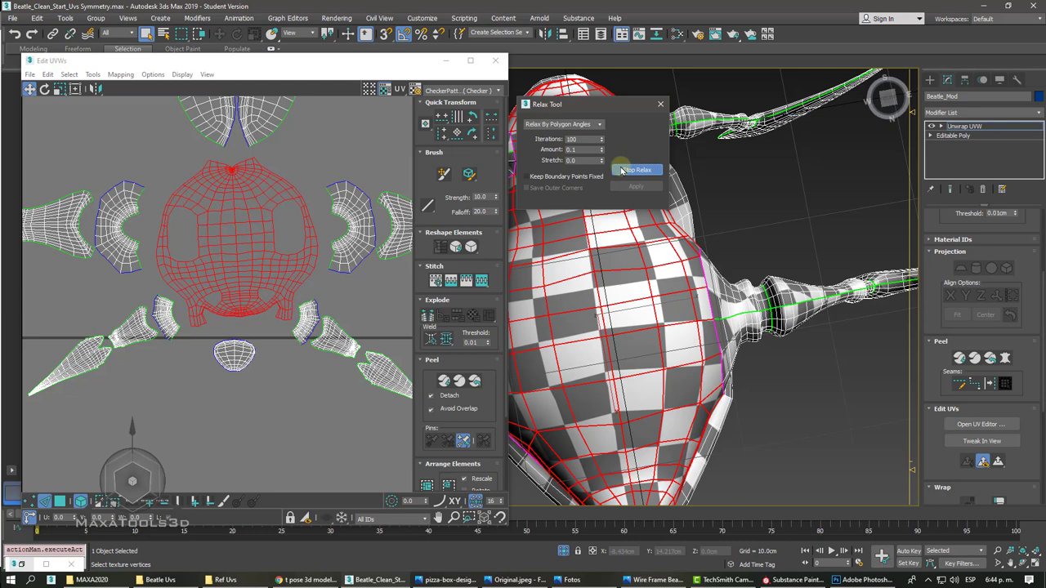
pyautogui.click(632, 170)
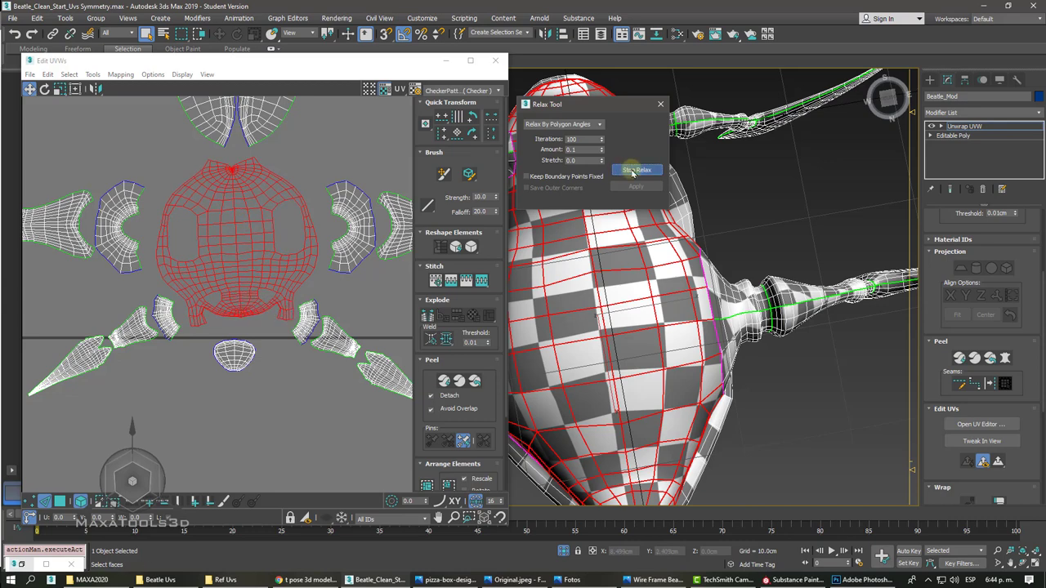
pyautogui.click(660, 105)
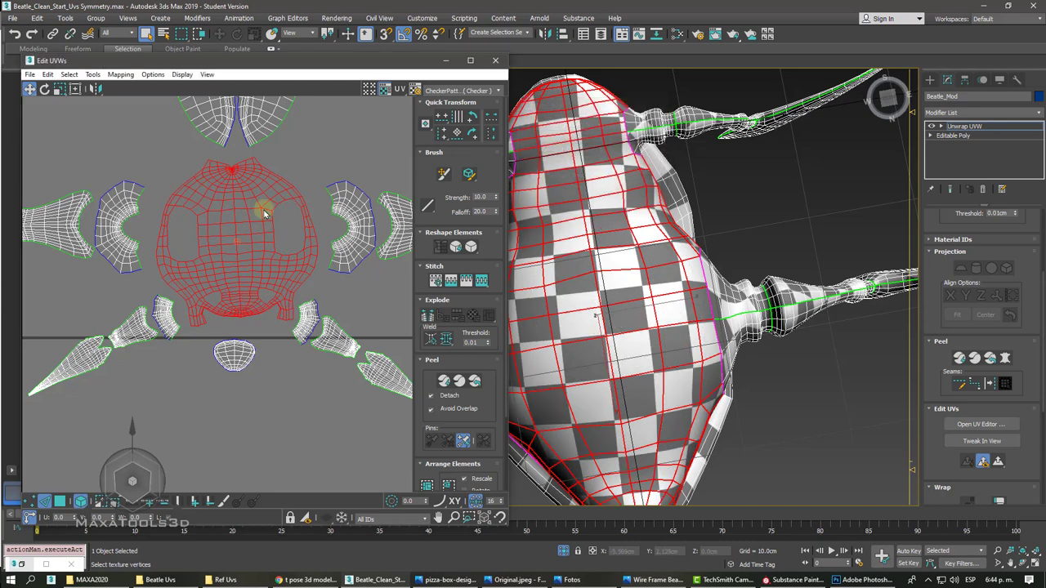
# - Pull part of the upper head UV shell slightly upward
pyautogui.moveTo(262, 209); pyautogui.dragTo(259, 203)
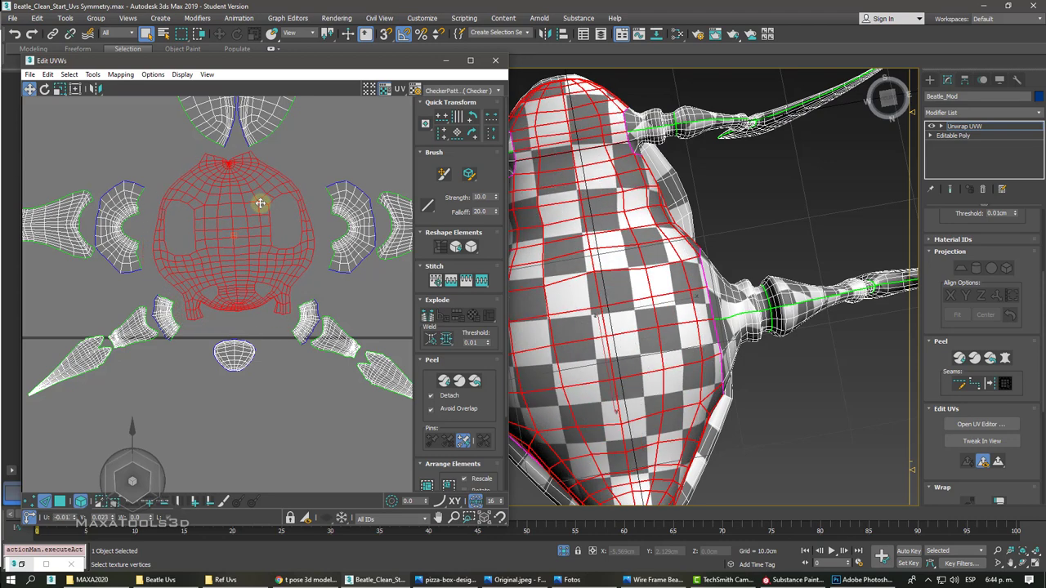
pyautogui.rightClick(262, 205)
pyautogui.click(344, 139)
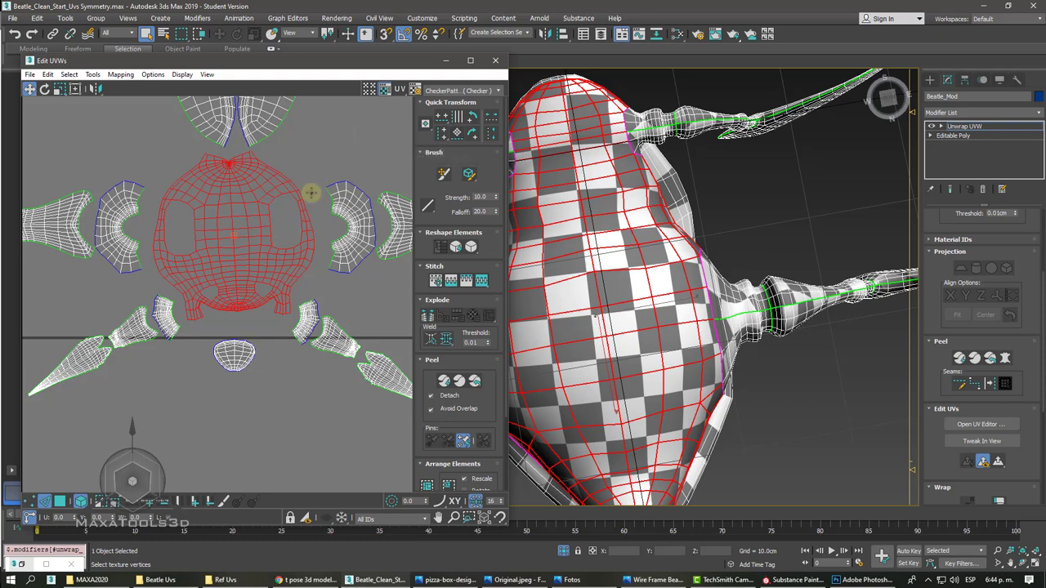
# - Toggle the head shell's selection to check it on the model, leaving all shells deselected in face mode
pyautogui.click(203, 394)
pyautogui.scroll(3, 226, 240)
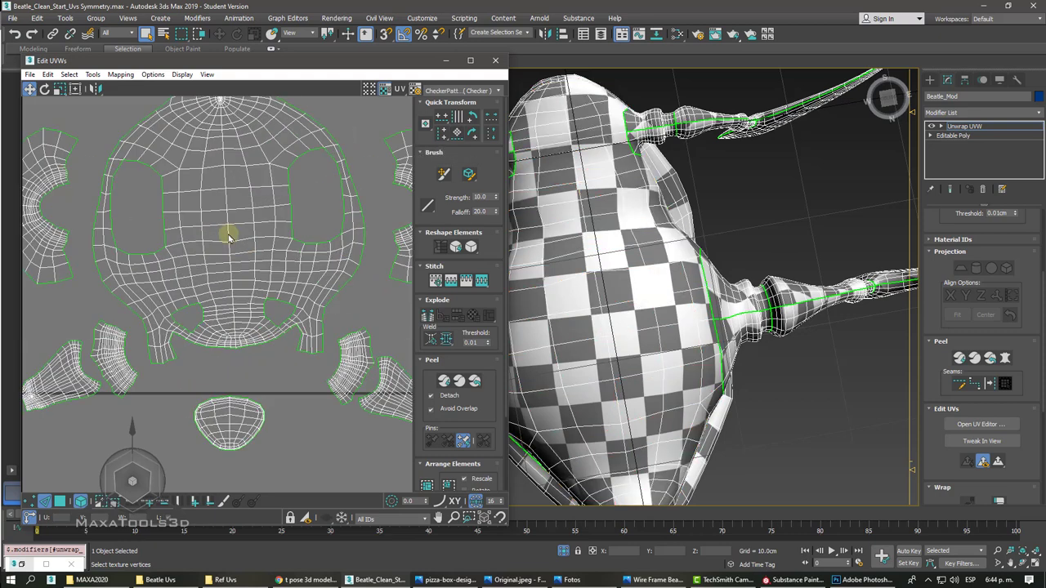
pyautogui.click(229, 237)
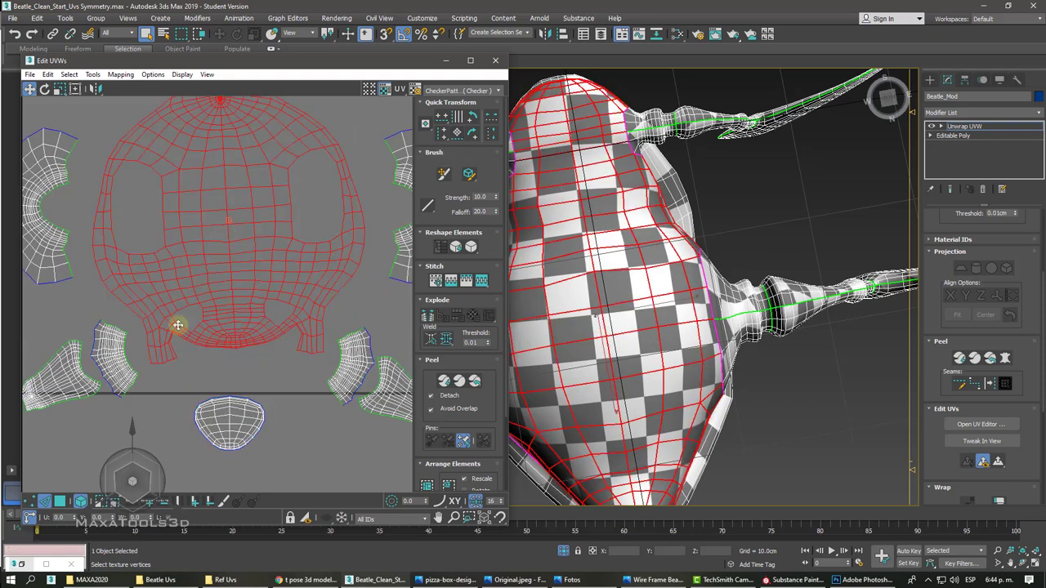
pyautogui.click(231, 234)
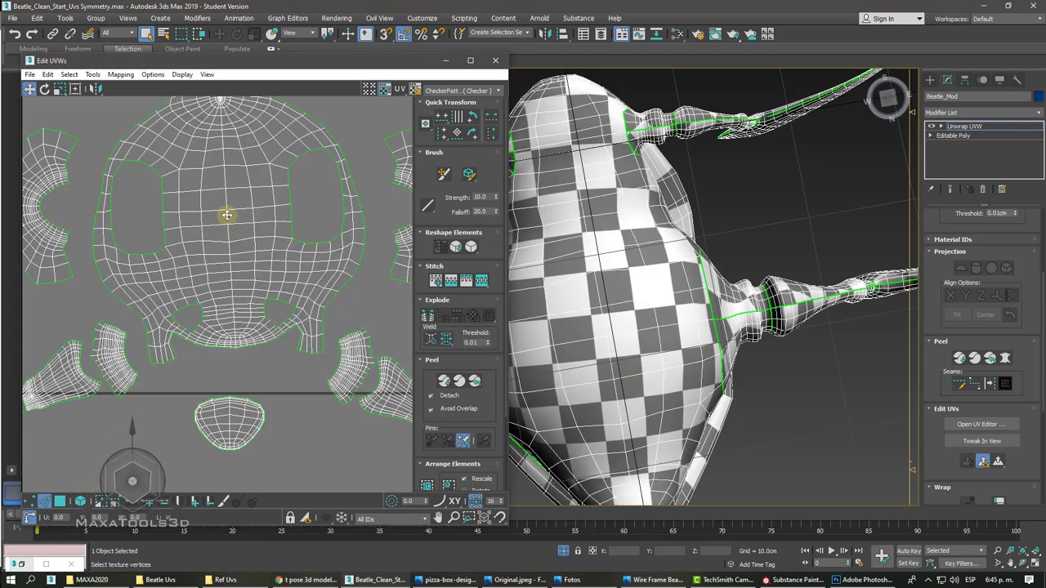
pyautogui.click(224, 218)
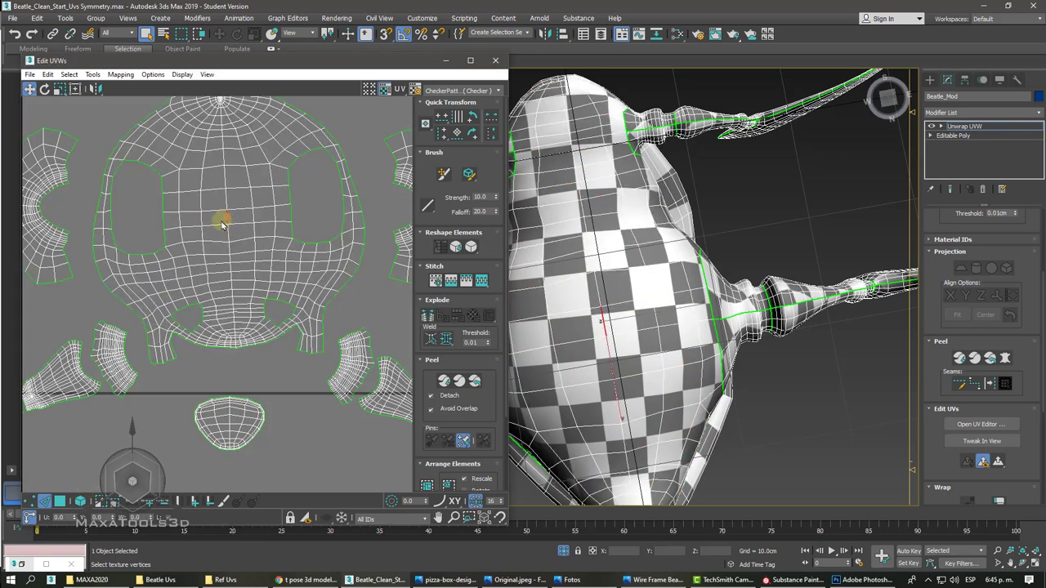
pyautogui.click(455, 130)
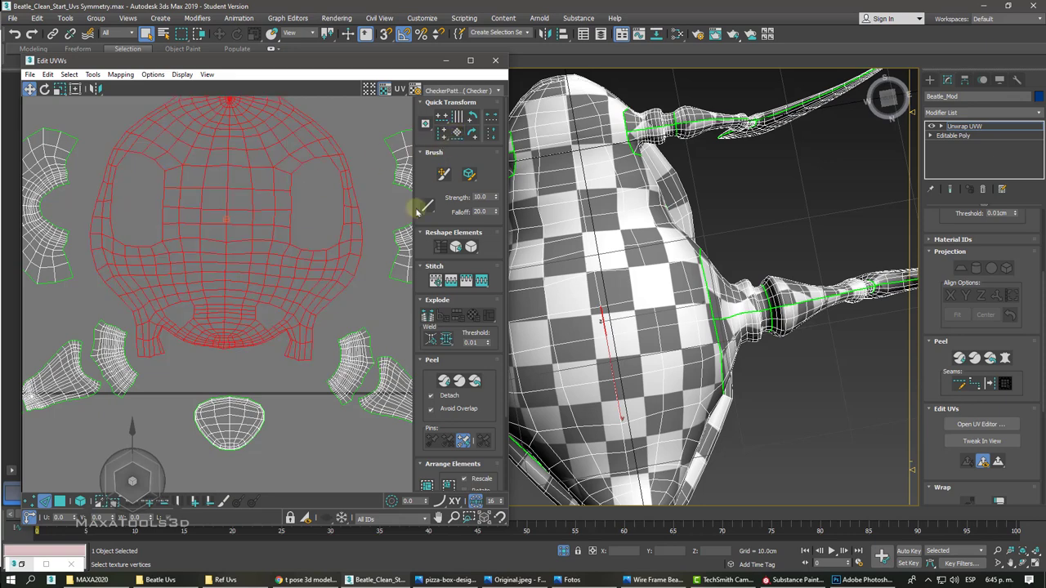
pyautogui.click(368, 308)
pyautogui.scroll(-3, 368, 308)
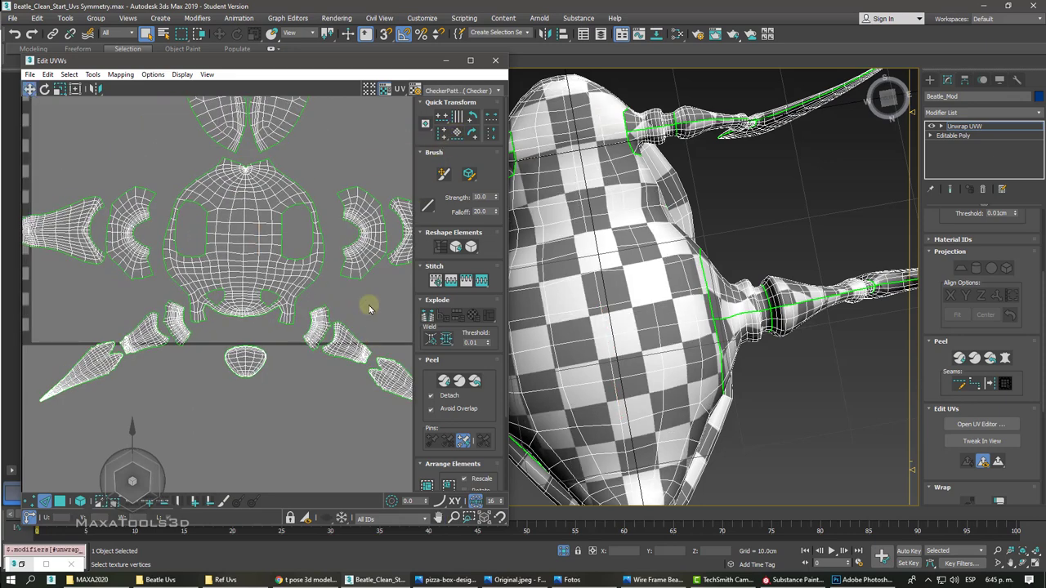
pyautogui.press('3')
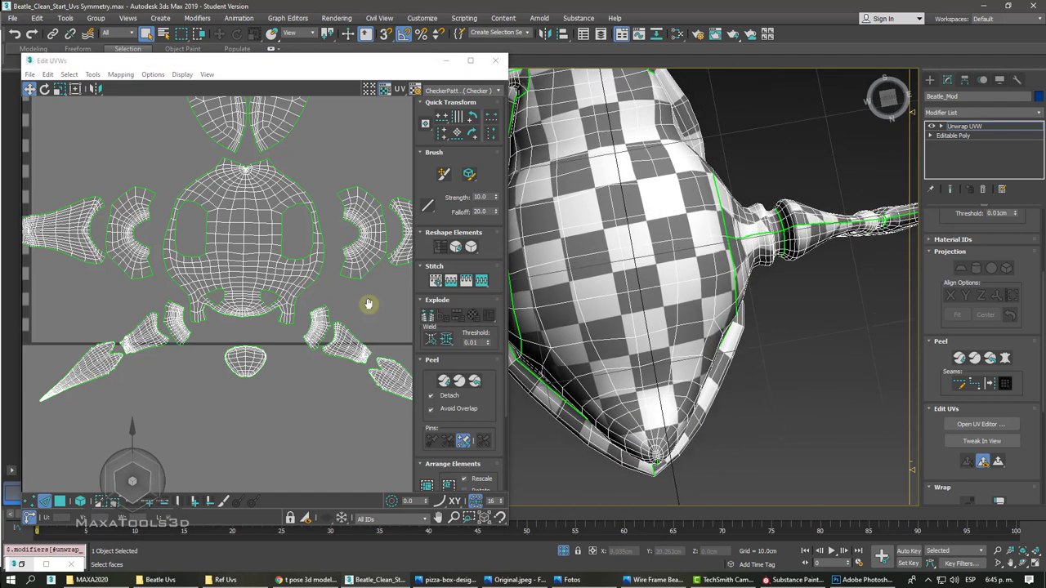
# - Frame the two top UV islands and pick faces on either side of the ridge seam
pyautogui.press('1')
pyautogui.scroll(2, 369, 307)
pyautogui.scroll(2, 369, 307)
pyautogui.scroll(2, 392, 263)
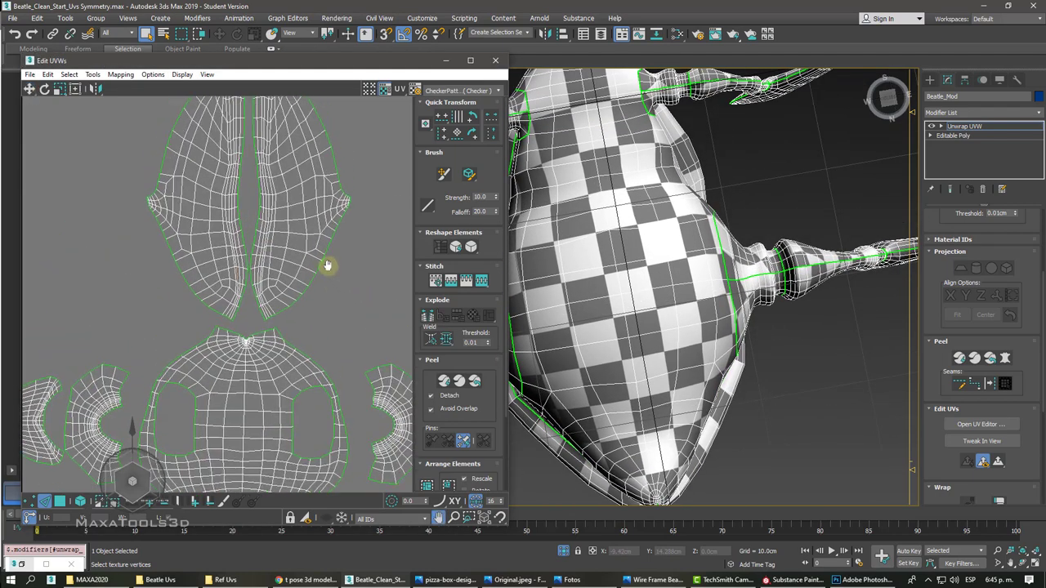
pyautogui.scroll(1, 240, 187)
pyautogui.scroll(2, 242, 188)
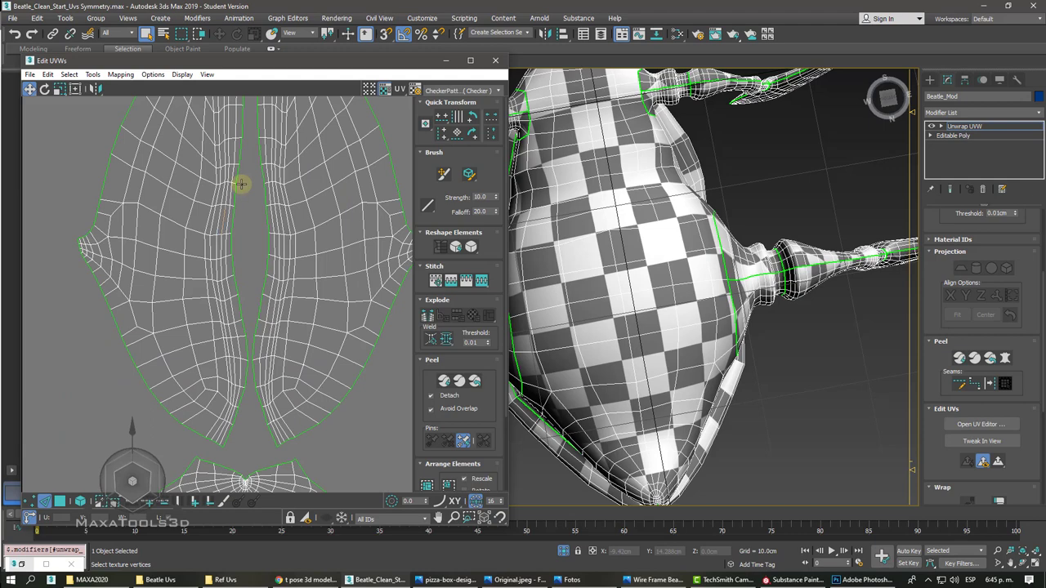
pyautogui.scroll(-2, 229, 204)
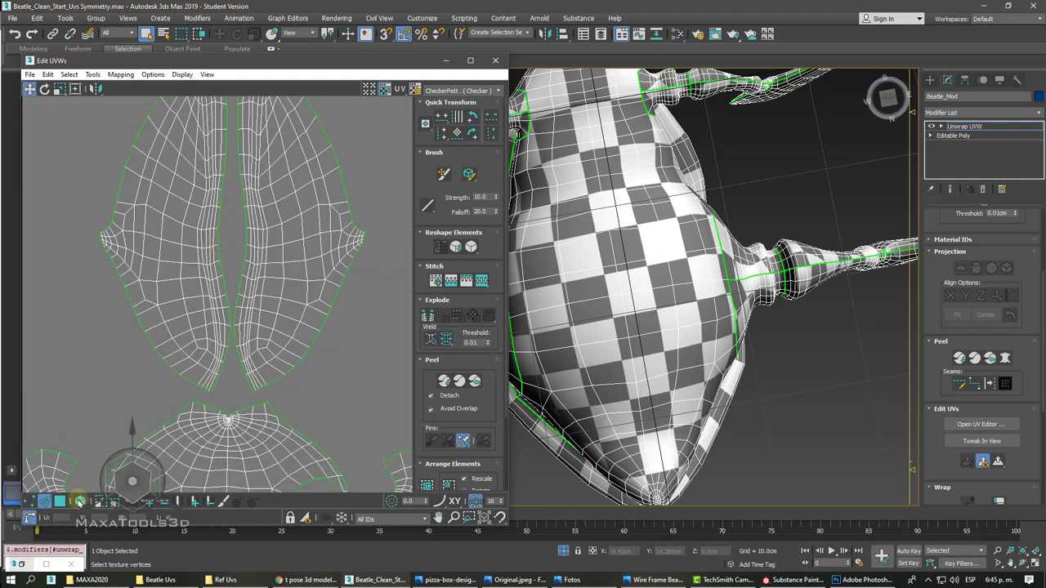
pyautogui.click(80, 501)
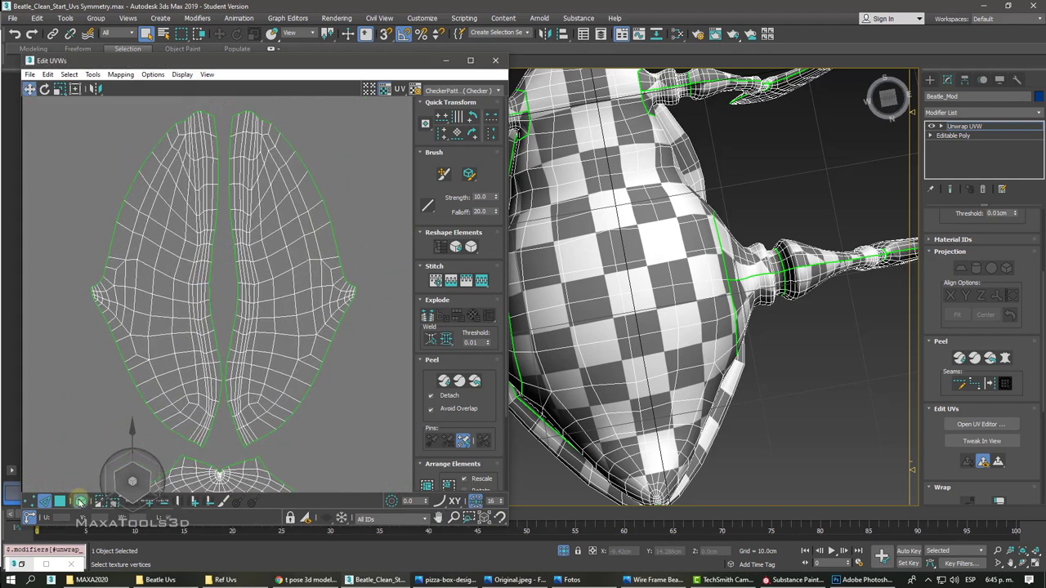
pyautogui.click(58, 501)
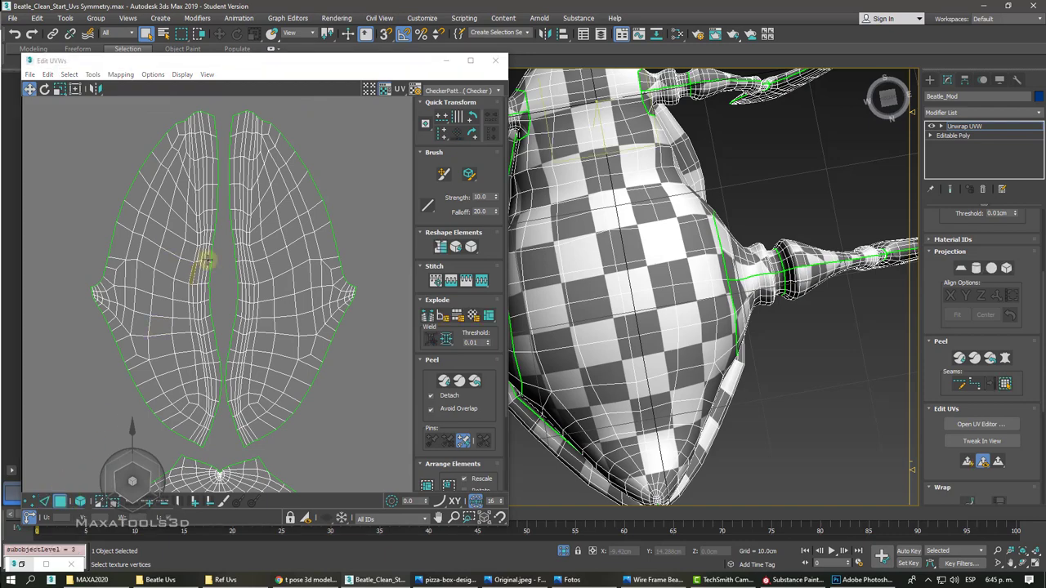
pyautogui.scroll(1, 208, 257)
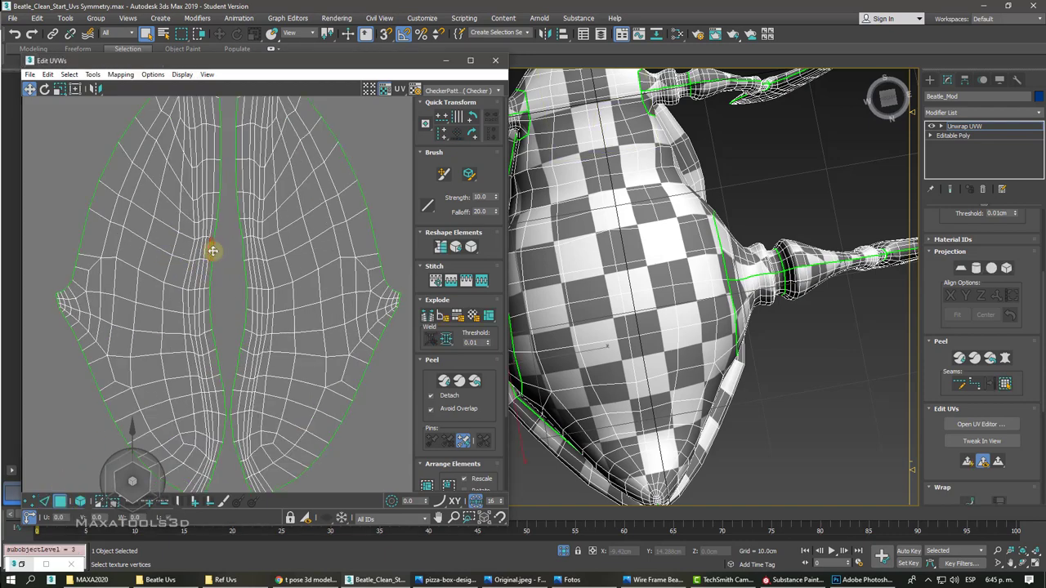
pyautogui.click(212, 250)
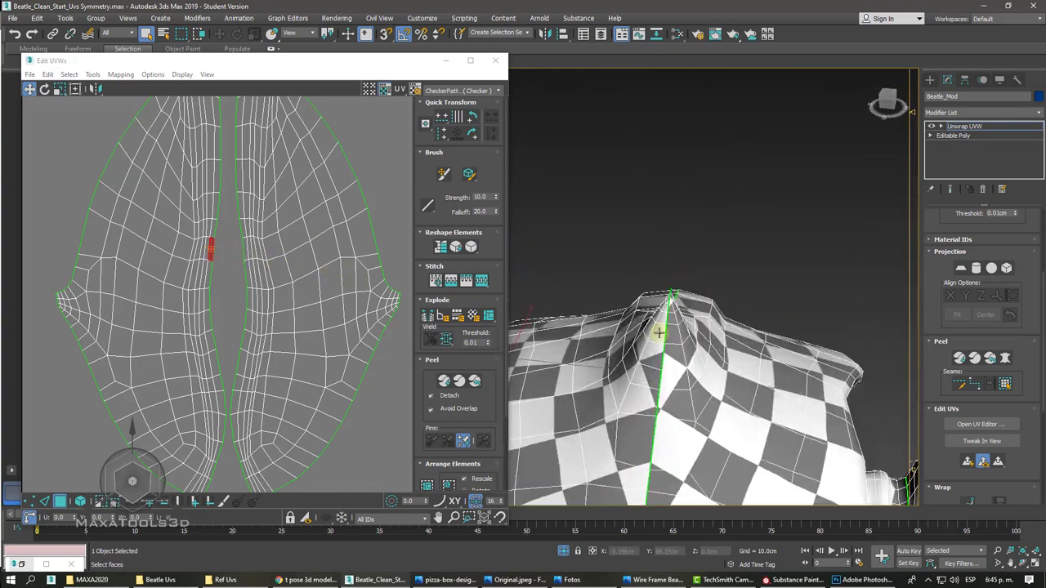
pyautogui.click(659, 337)
pyautogui.click(671, 333)
pyautogui.click(659, 337)
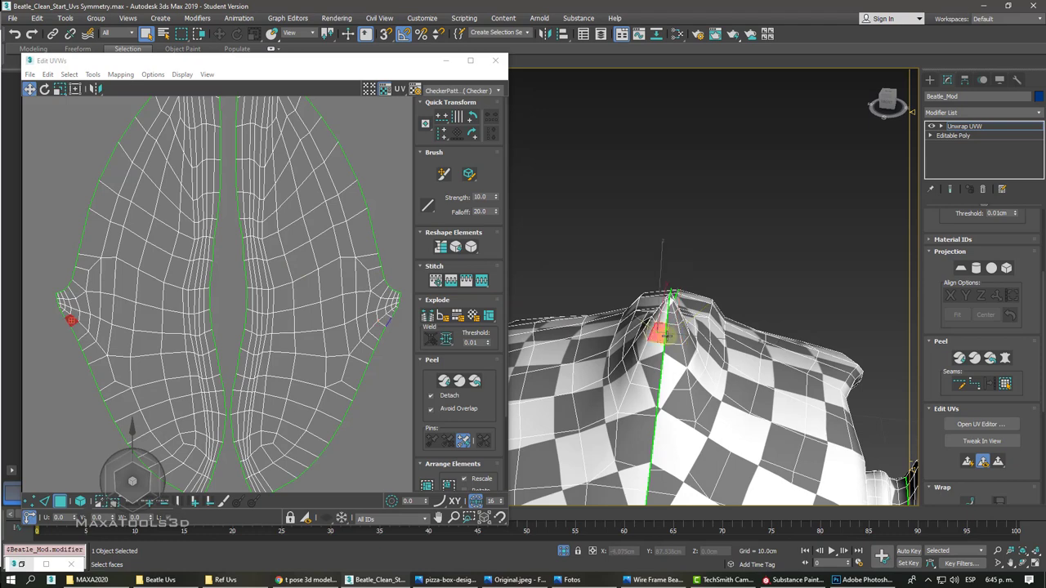
pyautogui.click(672, 333)
pyautogui.scroll(-2, 290, 209)
pyautogui.scroll(-2, 290, 209)
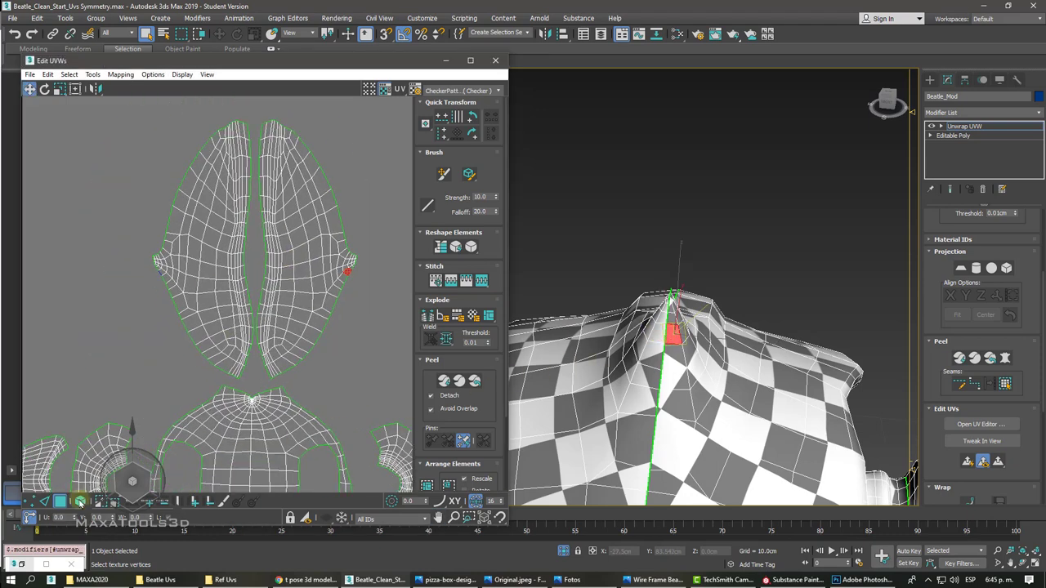
# - Move the two top islands next to each other with their inner seams facing
pyautogui.click(299, 291)
pyautogui.moveTo(301, 286); pyautogui.dragTo(105, 268)
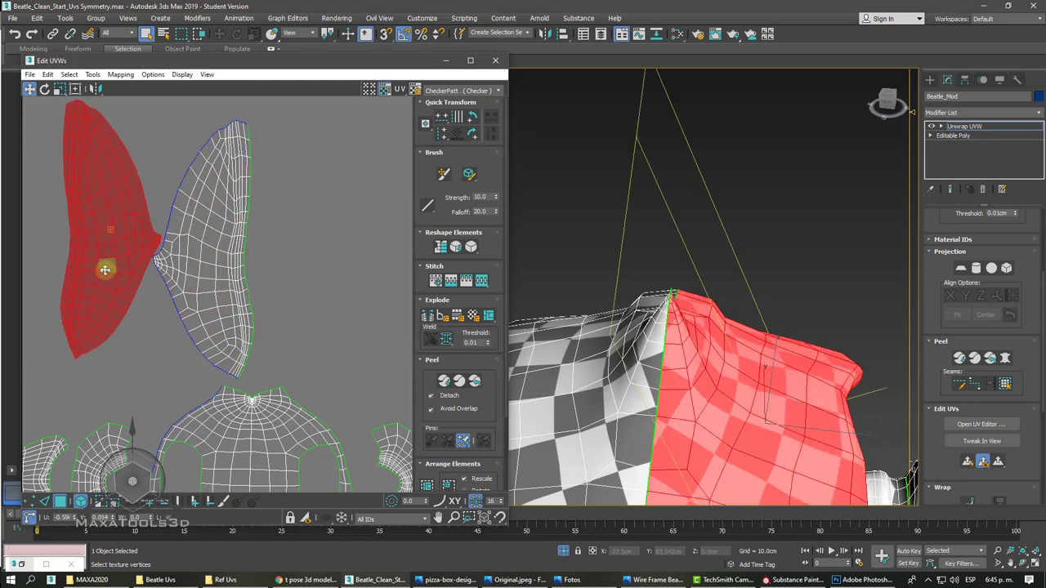
pyautogui.moveTo(188, 261); pyautogui.dragTo(280, 264)
pyautogui.moveTo(109, 267); pyautogui.dragTo(192, 266)
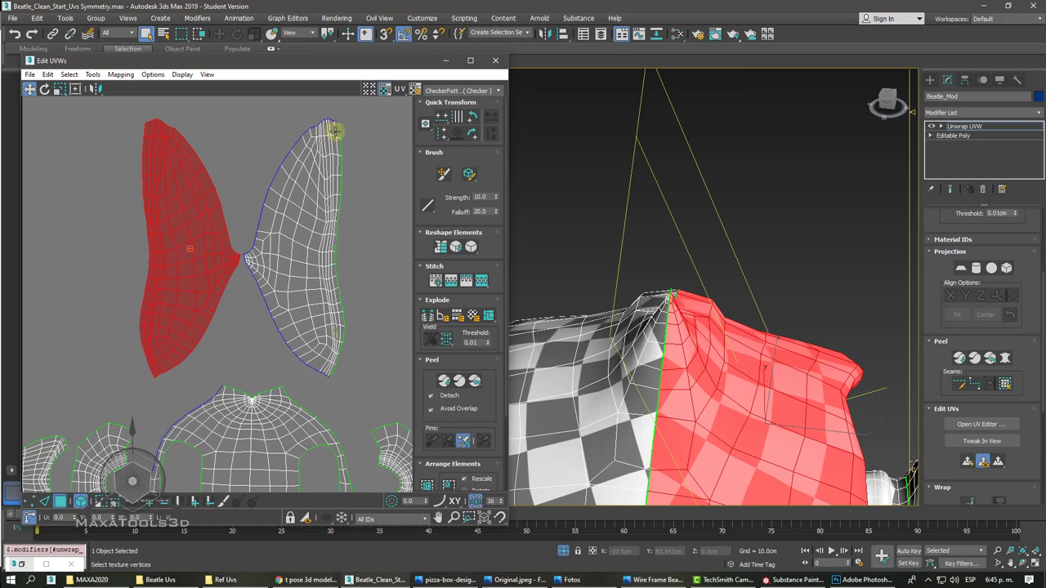
pyautogui.scroll(2, 333, 131)
pyautogui.scroll(2, 333, 131)
pyautogui.scroll(2, 327, 147)
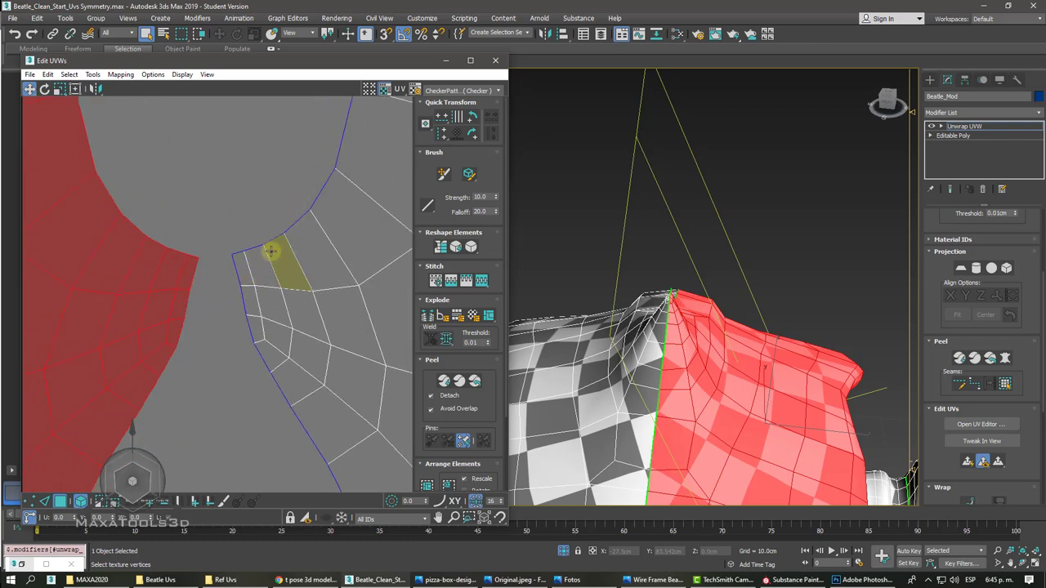
pyautogui.scroll(-1, 266, 262)
pyautogui.scroll(-2, 264, 266)
pyautogui.scroll(-2, 263, 270)
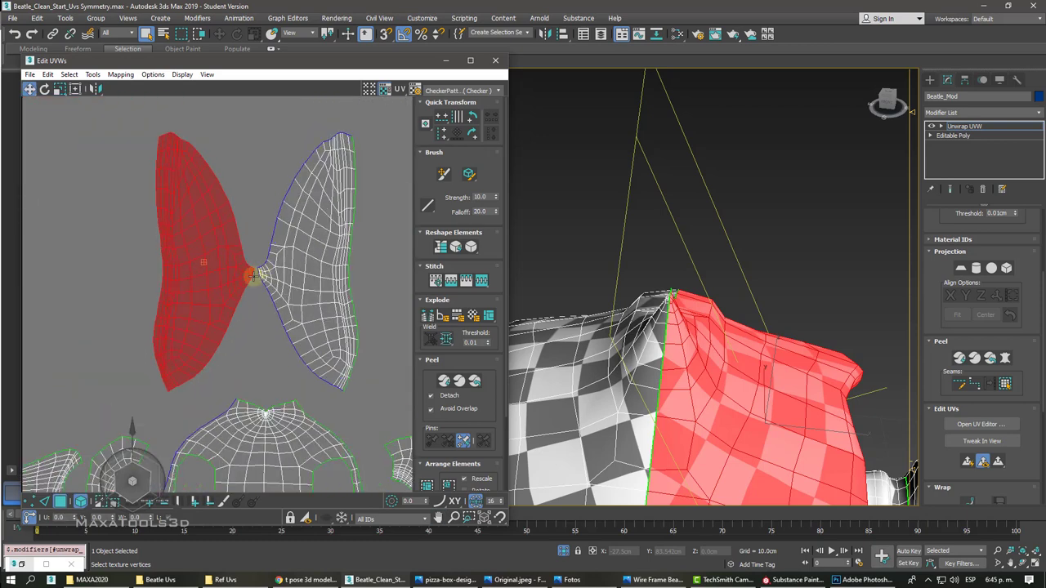
# - Select the shared inner border edges and Stitch Custom the islands into one pointed shell
pyautogui.click(45, 501)
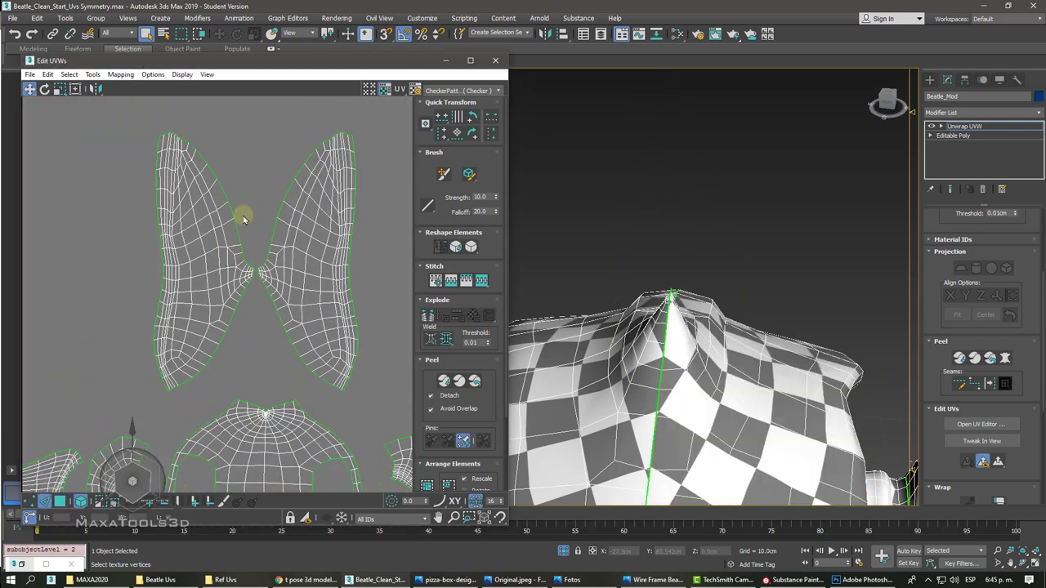
pyautogui.doubleClick(237, 233)
pyautogui.scroll(2, 243, 271)
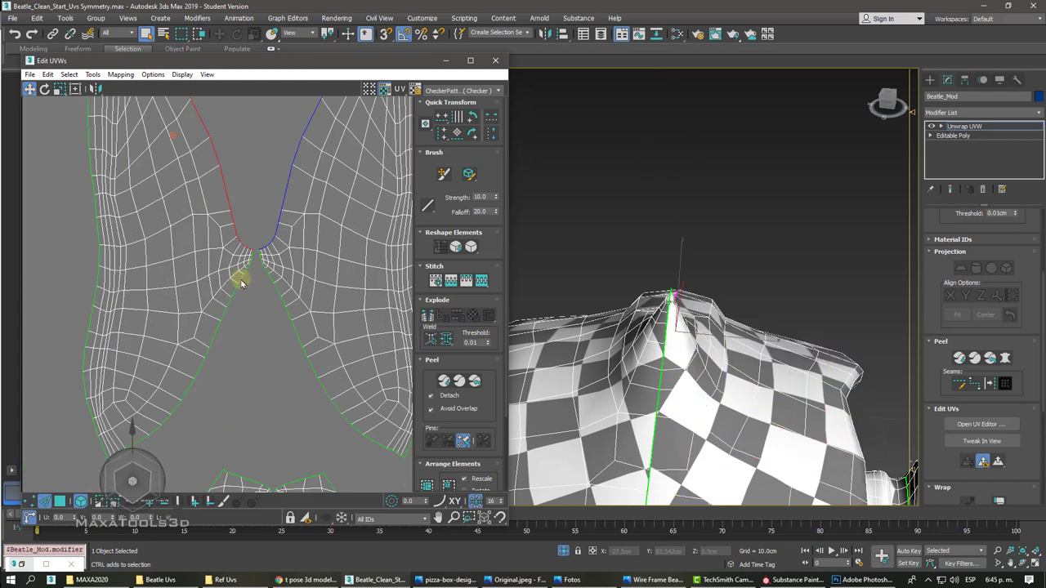
pyautogui.press('3')
pyautogui.press('1')
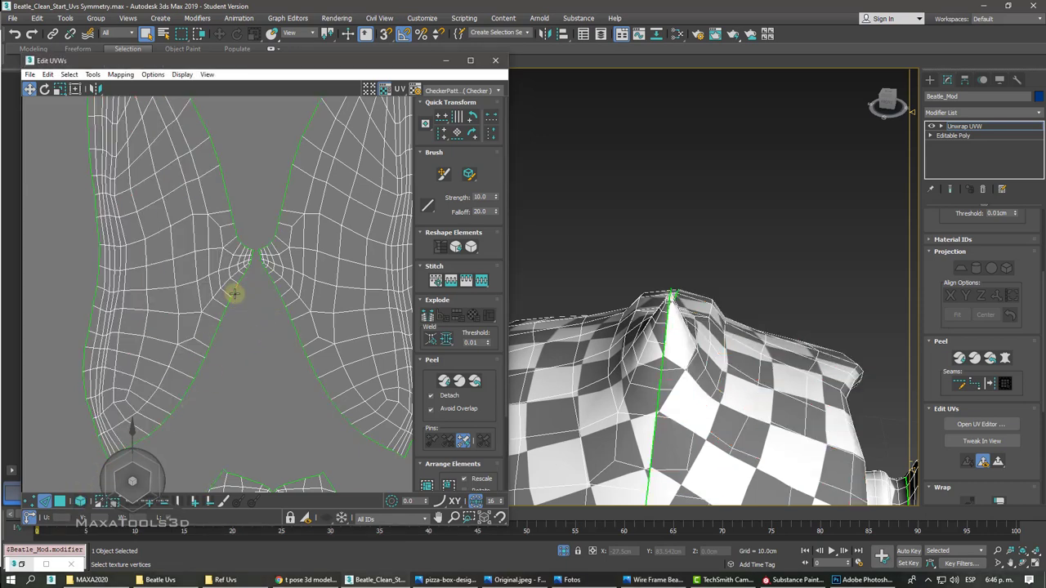
pyautogui.click(234, 295)
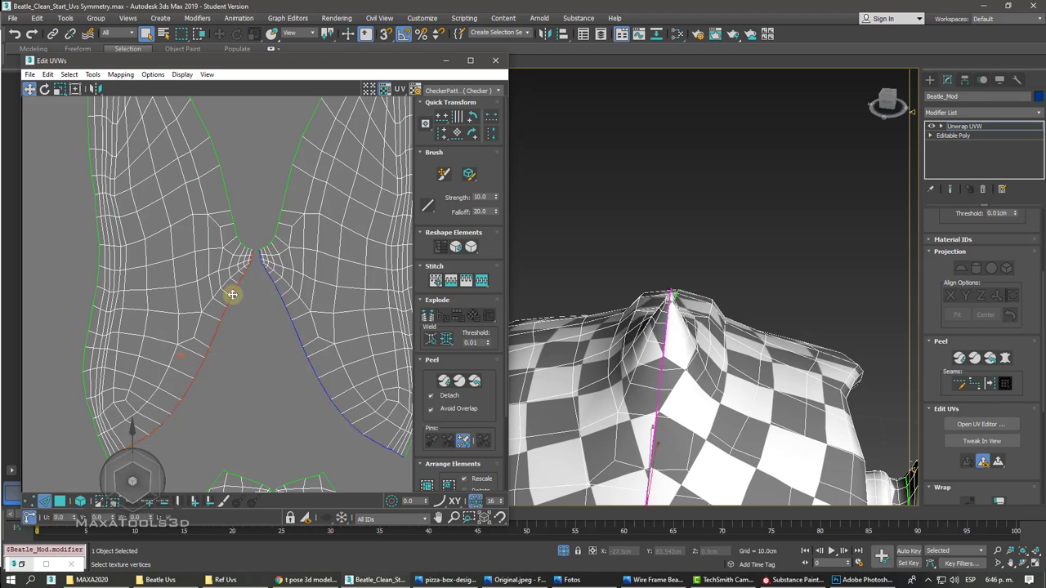
pyautogui.click(234, 232)
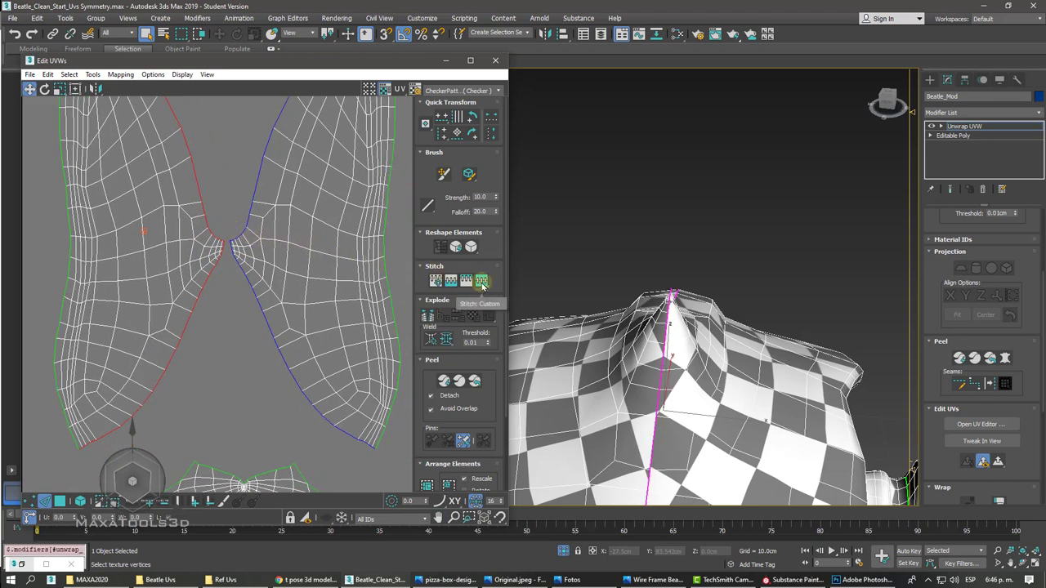
pyautogui.click(482, 281)
pyautogui.scroll(-3, 238, 205)
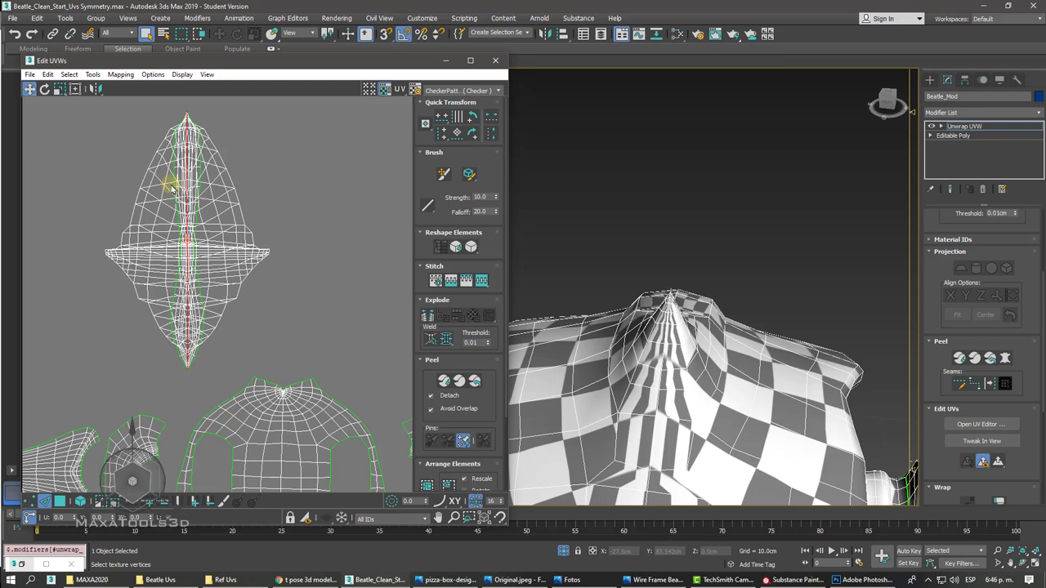
# - Select the upper UV shell and open the Relax tool from the Tools menu
pyautogui.click(196, 301)
pyautogui.click(194, 322)
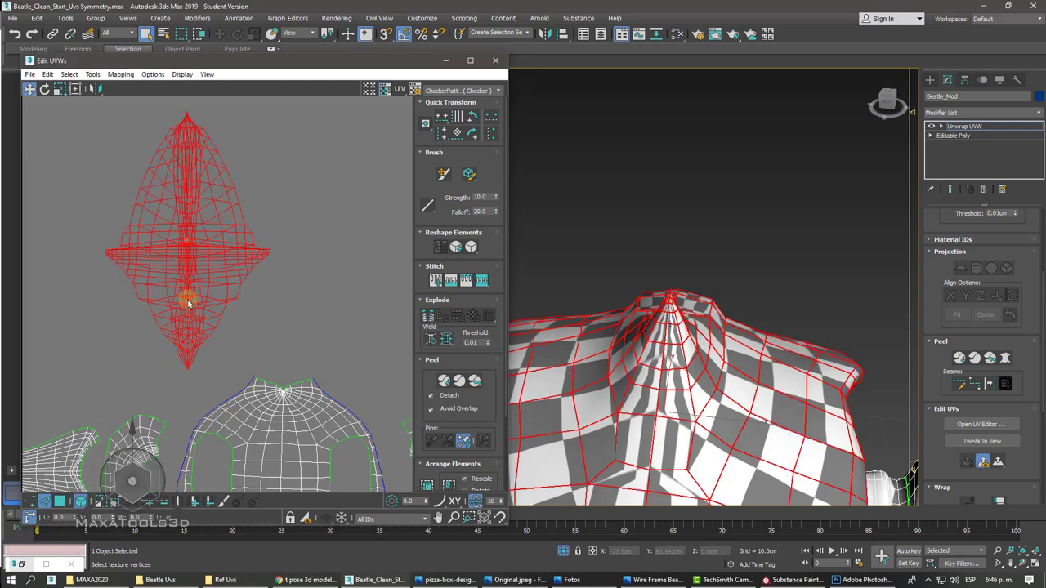
pyautogui.click(118, 75)
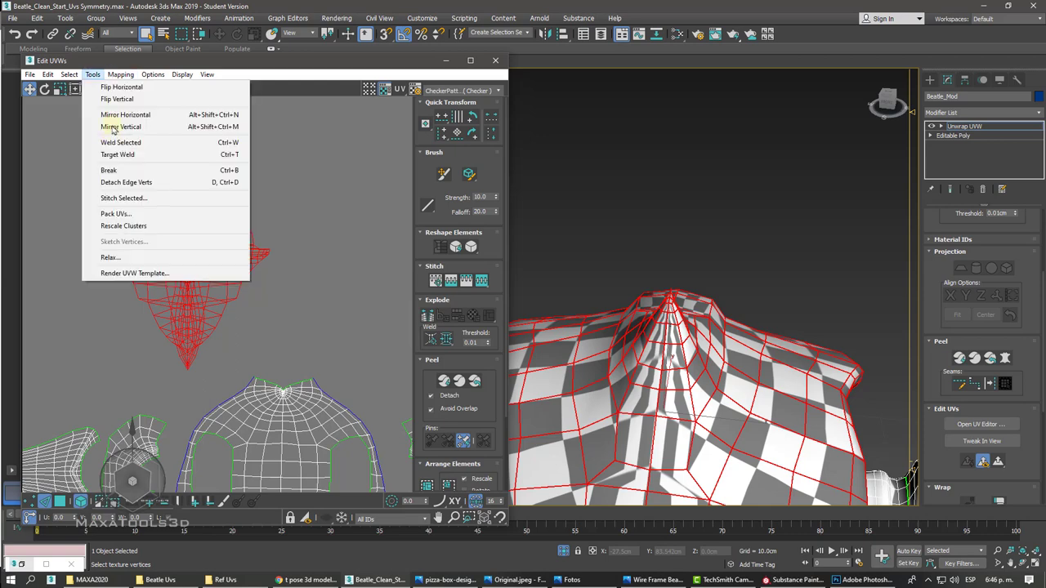
pyautogui.click(131, 259)
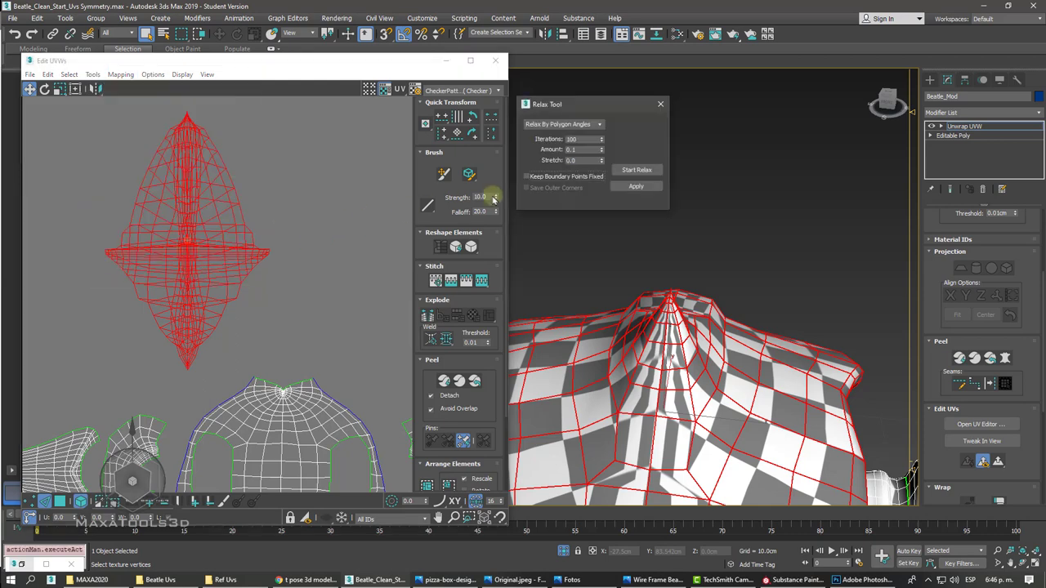
# - Relax the upper shell by Polygon Angles over several start/stop passes
pyautogui.click(634, 170)
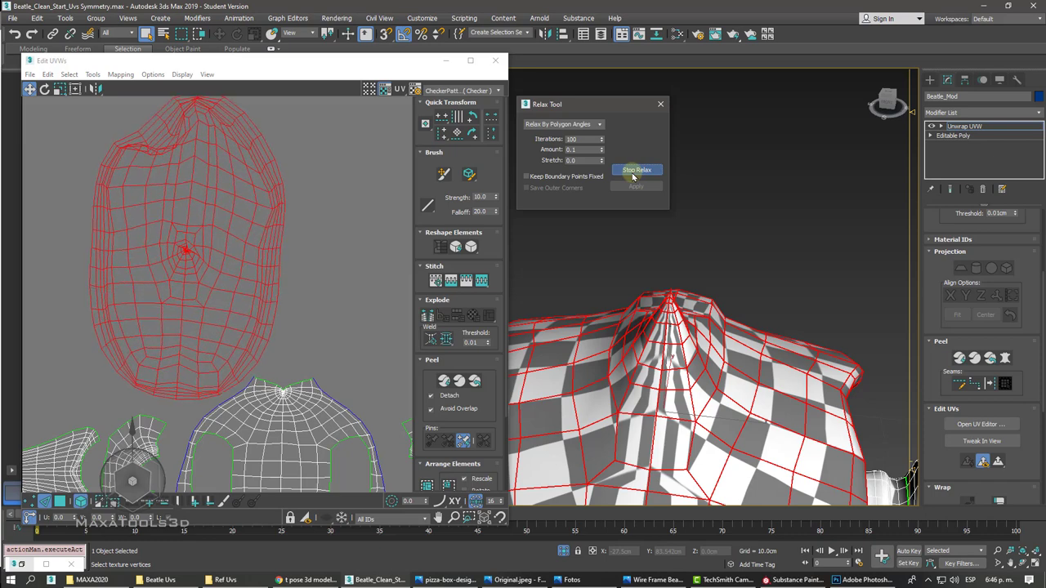
pyautogui.click(634, 170)
pyautogui.moveTo(237, 153); pyautogui.dragTo(238, 183, button='middle')
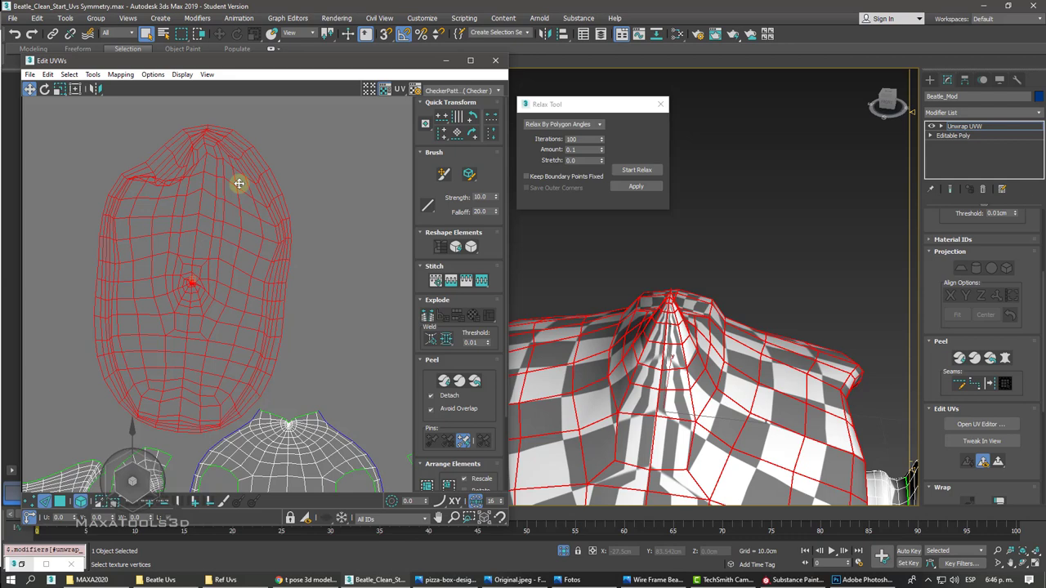
pyautogui.click(627, 171)
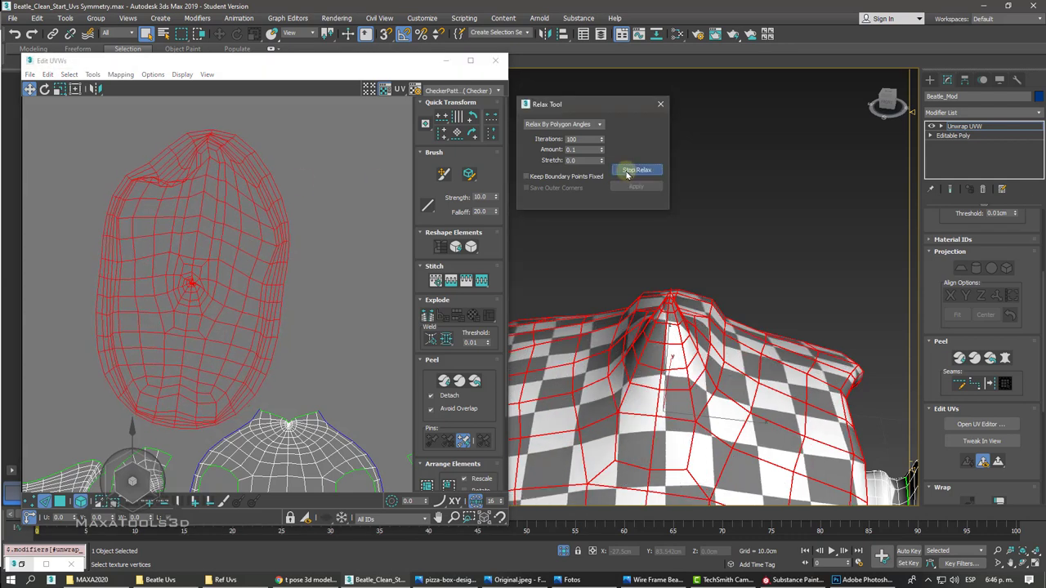
pyautogui.click(635, 170)
pyautogui.click(627, 172)
pyautogui.click(627, 172)
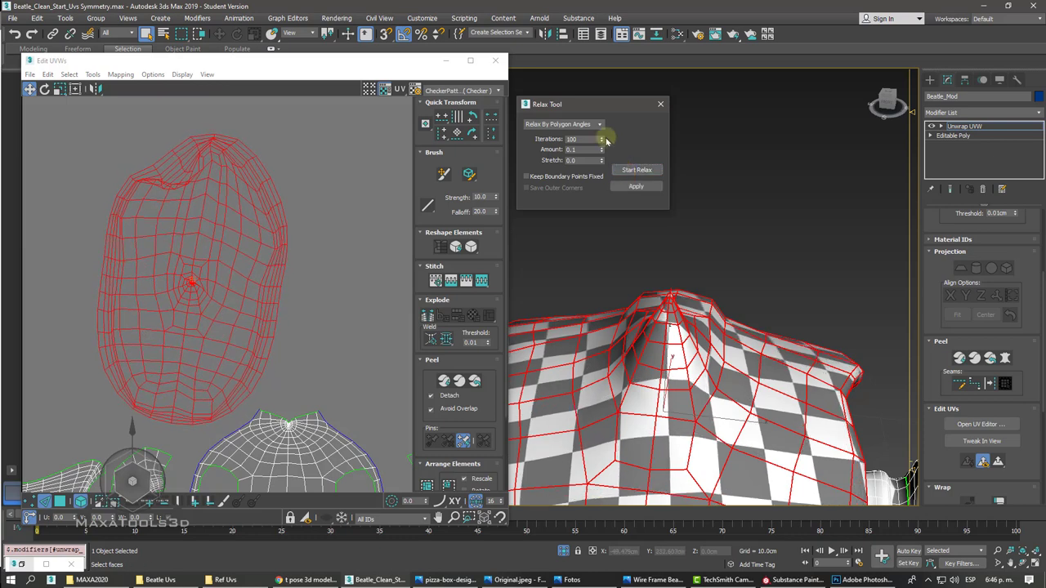
# - Try a relax by Edge Angles, then relax again by Polygon Angles
pyautogui.click(598, 125)
pyautogui.click(577, 142)
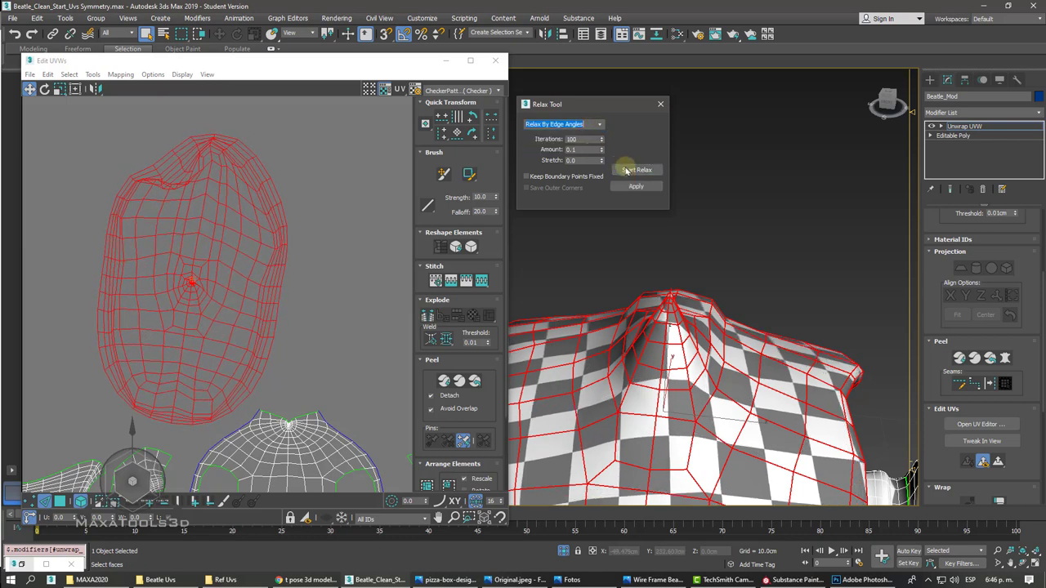
pyautogui.click(635, 187)
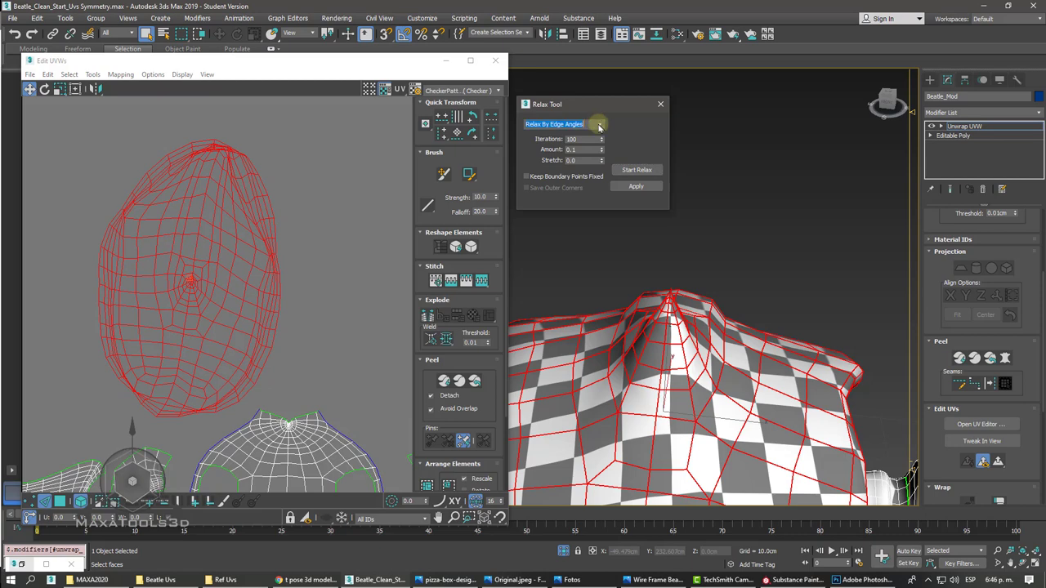
pyautogui.click(564, 132)
pyautogui.click(632, 172)
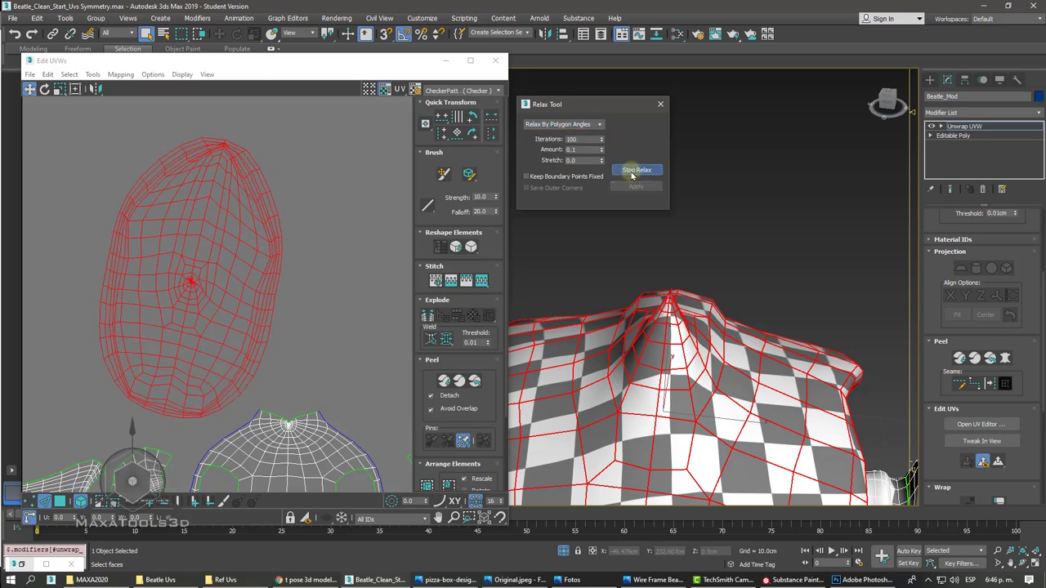
pyautogui.click(634, 170)
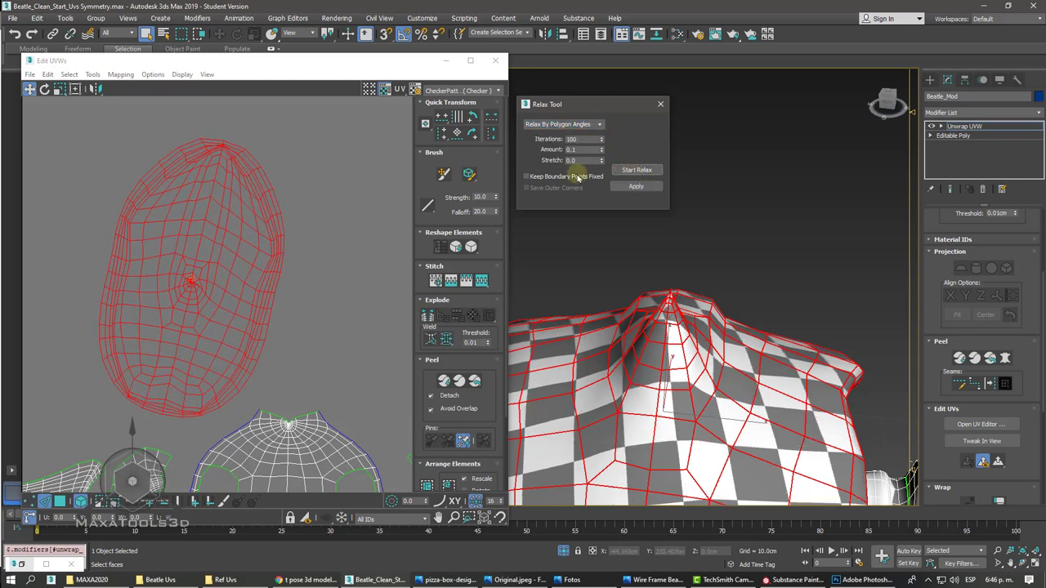
# - Relax once more with Keep Boundary Points Fixed ticked, then close the Relax dialog
pyautogui.click(527, 177)
pyautogui.click(631, 172)
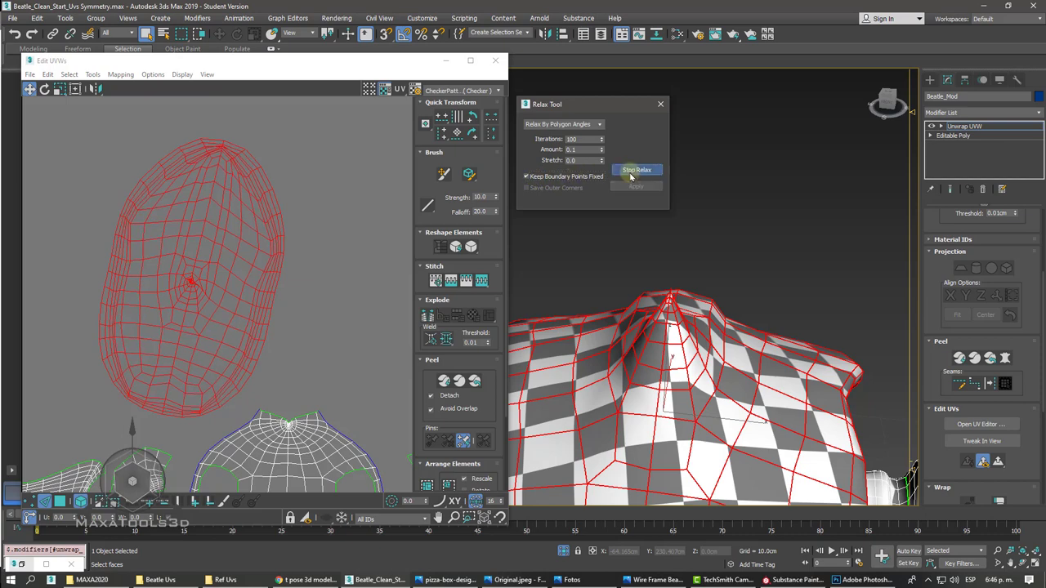
pyautogui.click(630, 174)
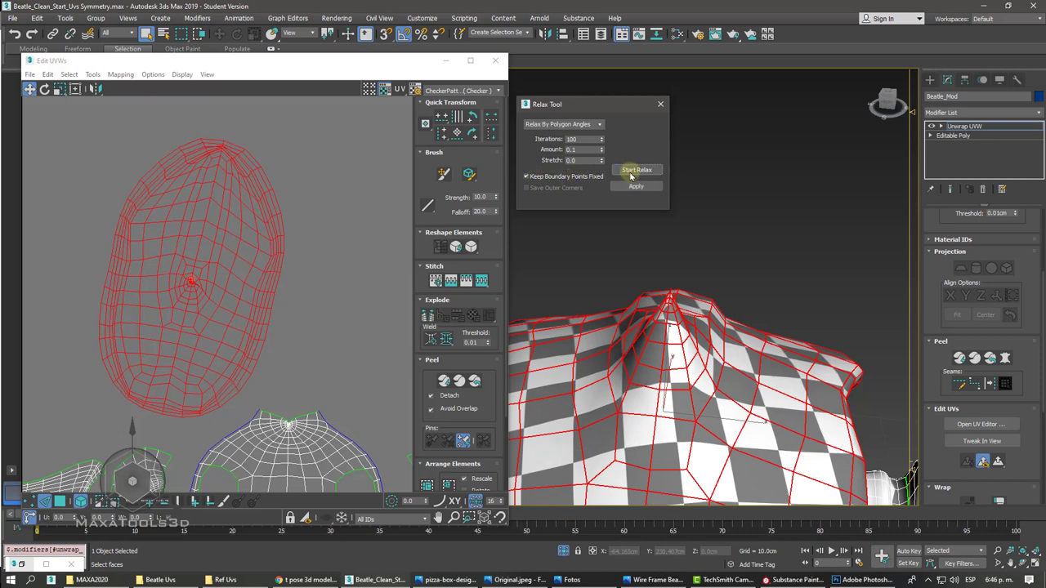
pyautogui.click(661, 103)
# - Select the upper shell, clear the selection, and drag its top UV vertex downward
pyautogui.click(348, 155)
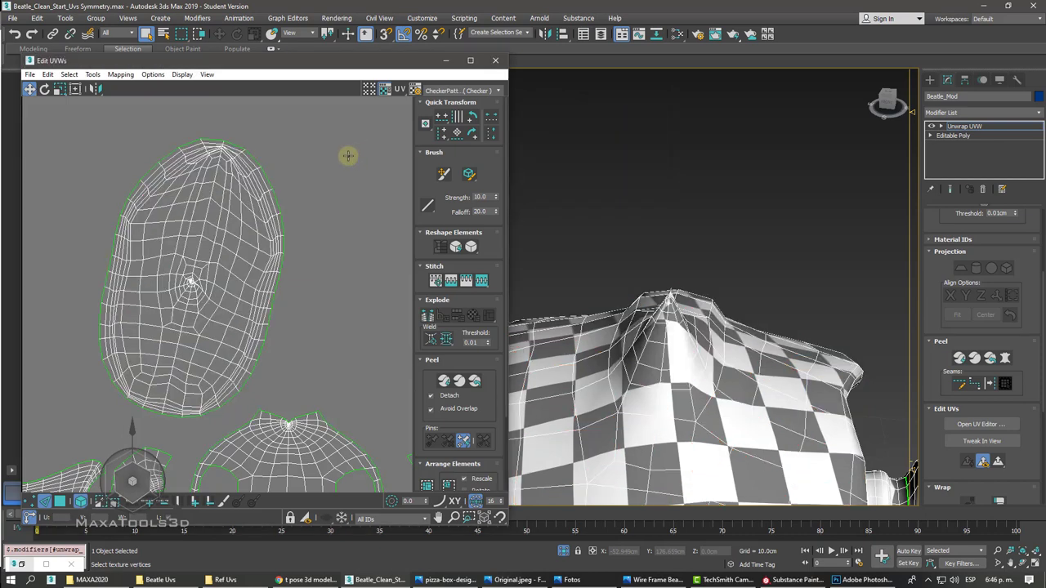
pyautogui.scroll(3, 347, 155)
pyautogui.scroll(3, 345, 157)
pyautogui.scroll(2, 346, 156)
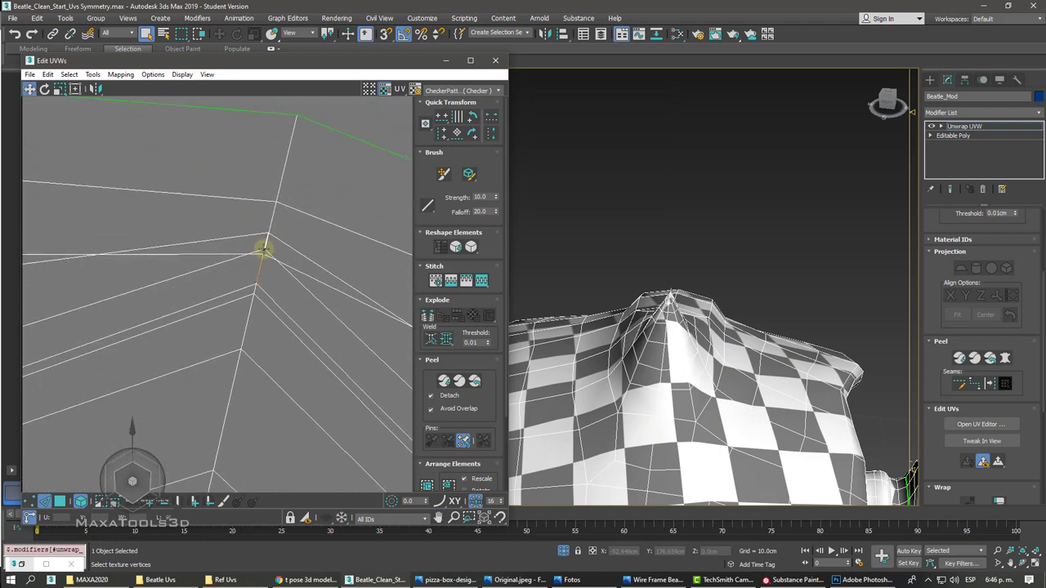
pyautogui.click(264, 249)
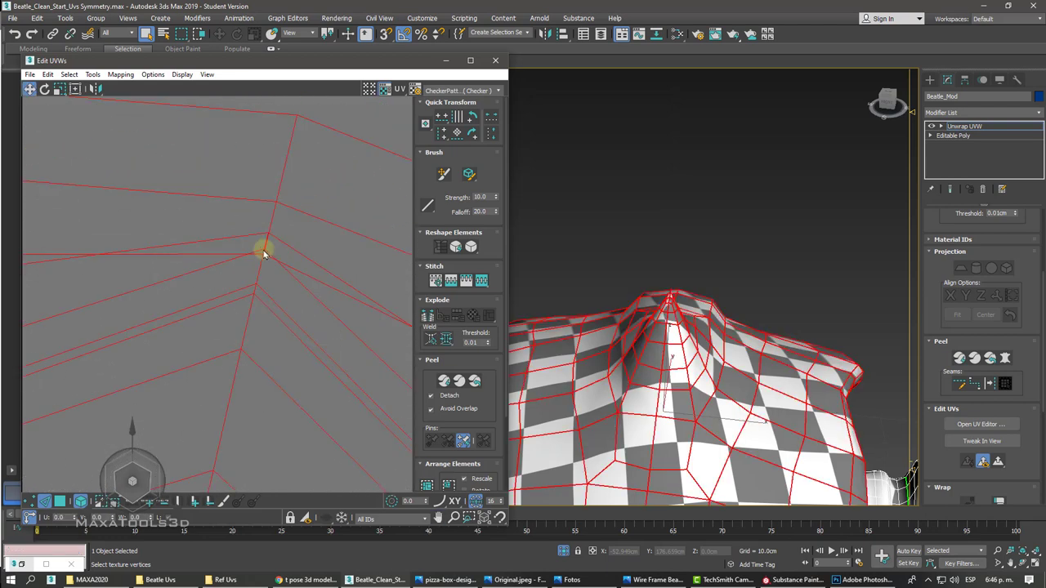
pyautogui.click(80, 501)
pyautogui.click(206, 356)
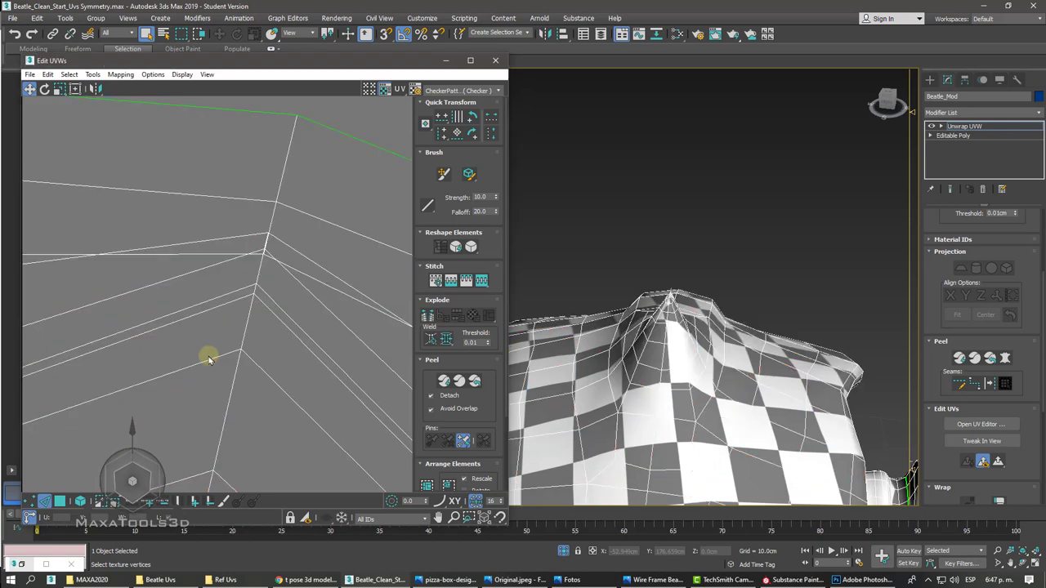
pyautogui.click(32, 500)
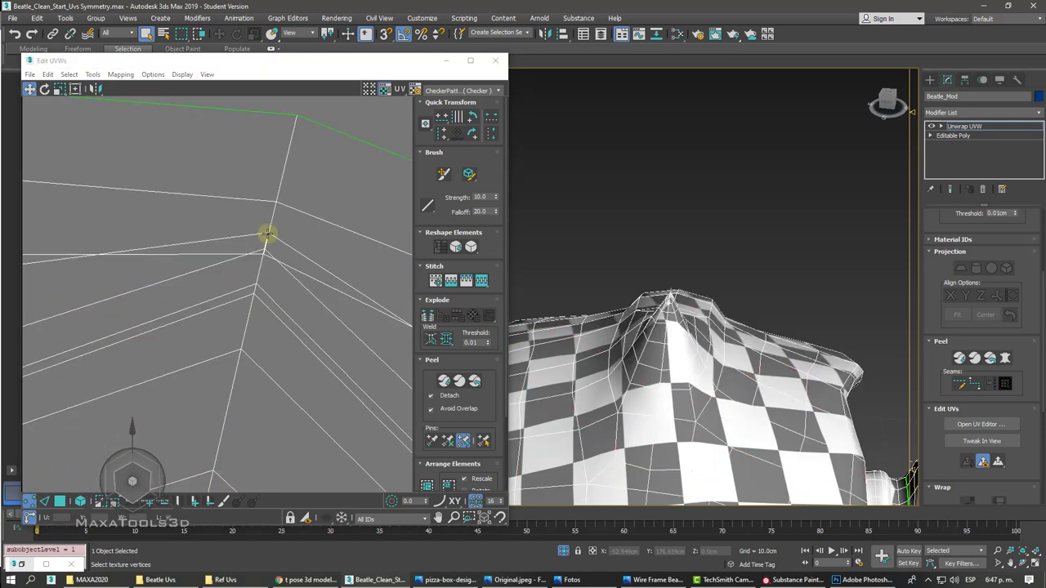
pyautogui.moveTo(268, 234)
pyautogui.mouseDown()
pyautogui.moveTo(241, 262)
pyautogui.moveTo(257, 271)
pyautogui.moveTo(254, 283)
pyautogui.mouseUp()
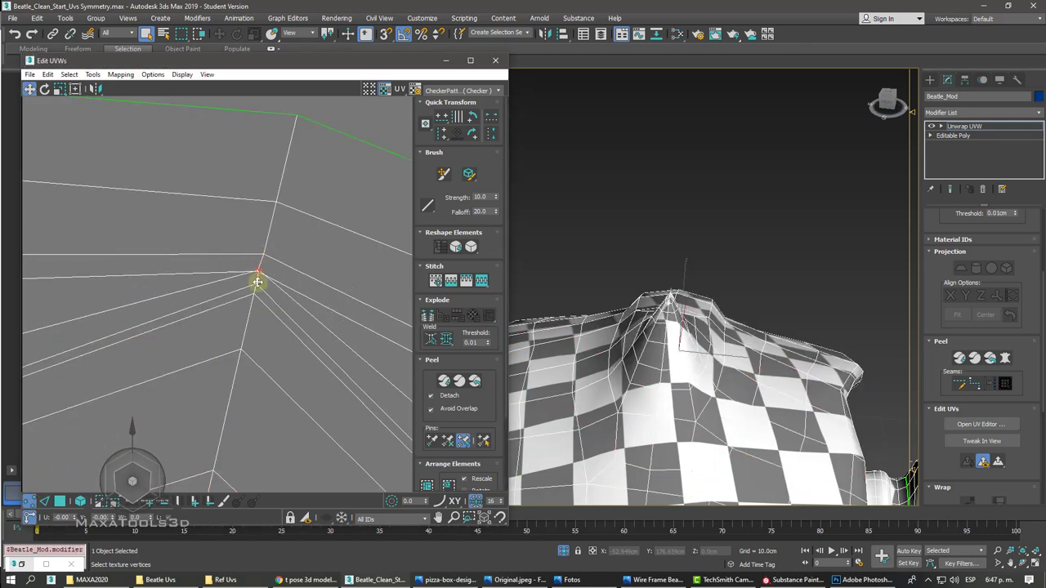
# - Switch Unwrap UVW to Edge level and select the short edge at the shell's top
pyautogui.scroll(-3, 255, 285)
pyautogui.scroll(-2, 256, 284)
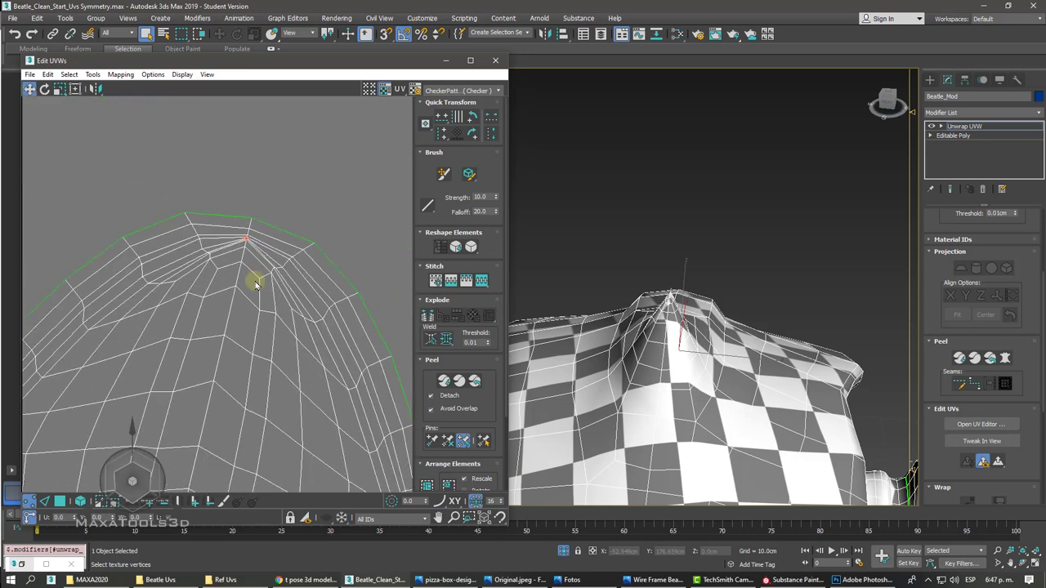
pyautogui.scroll(3, 255, 282)
pyautogui.scroll(3, 255, 282)
pyautogui.scroll(3, 255, 282)
pyautogui.scroll(2, 255, 281)
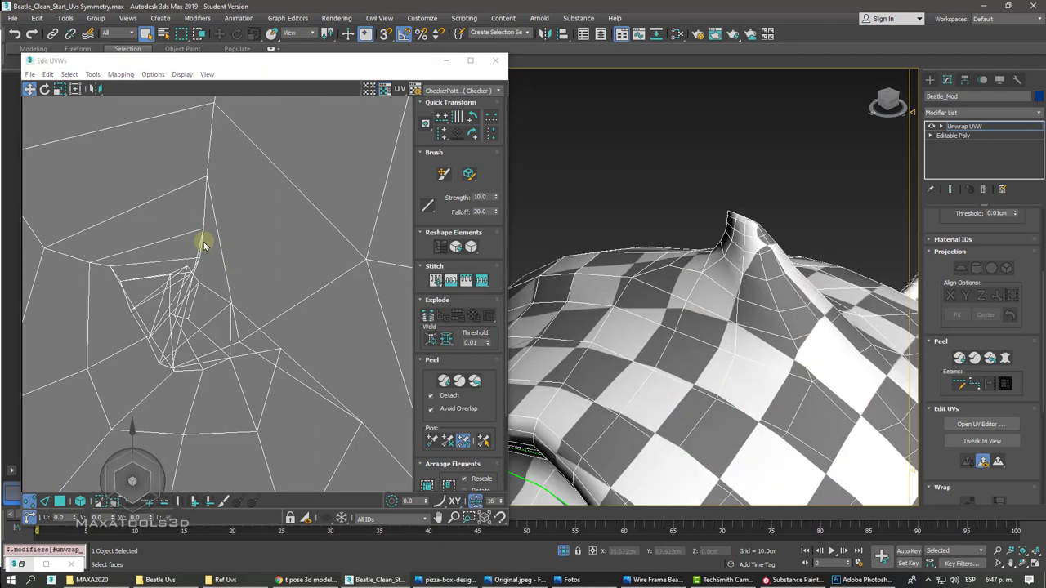
pyautogui.scroll(-2, 258, 297)
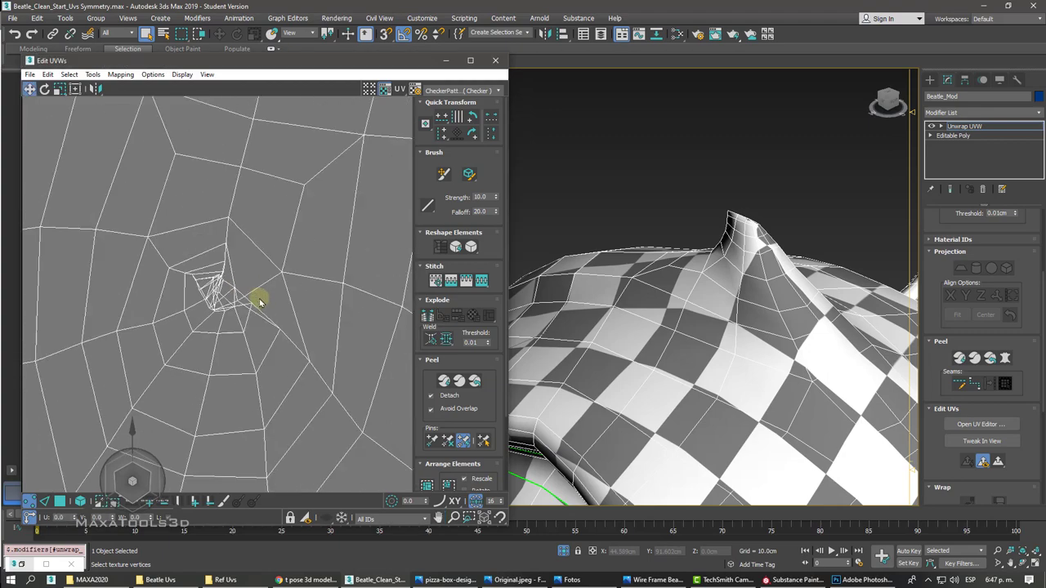
pyautogui.scroll(-2, 253, 299)
pyautogui.scroll(-3, 257, 296)
pyautogui.scroll(-2, 261, 302)
pyautogui.scroll(2, 262, 300)
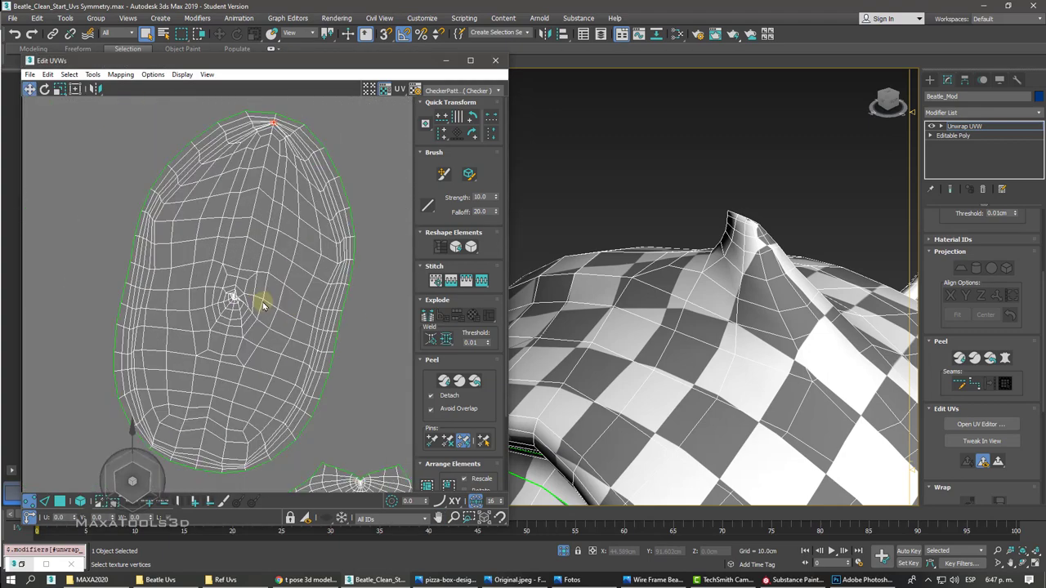
pyautogui.scroll(2, 262, 299)
pyautogui.scroll(2, 286, 297)
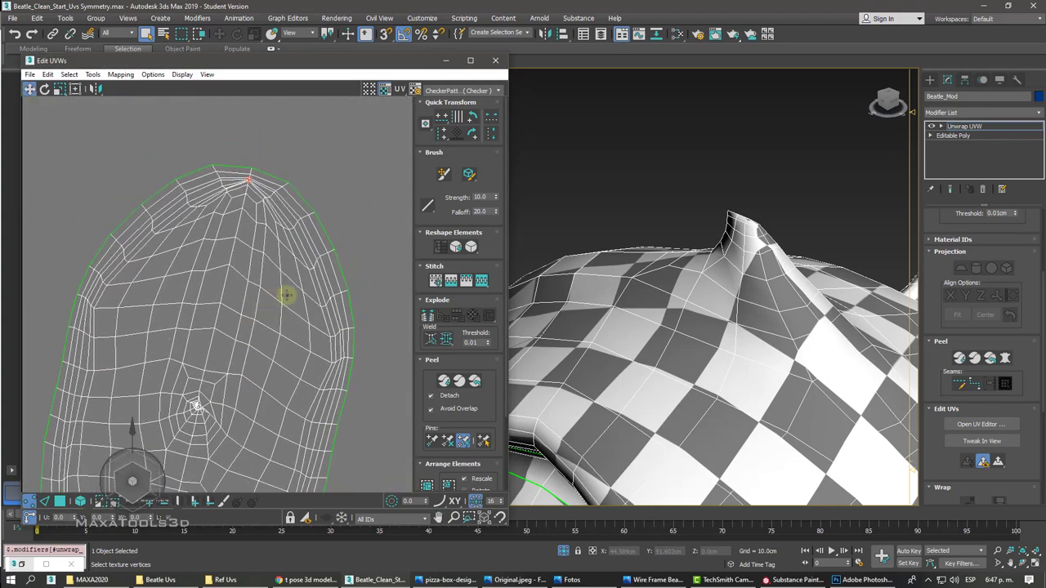
pyautogui.click(941, 126)
pyautogui.click(959, 144)
pyautogui.scroll(2, 240, 160)
pyautogui.scroll(2, 239, 160)
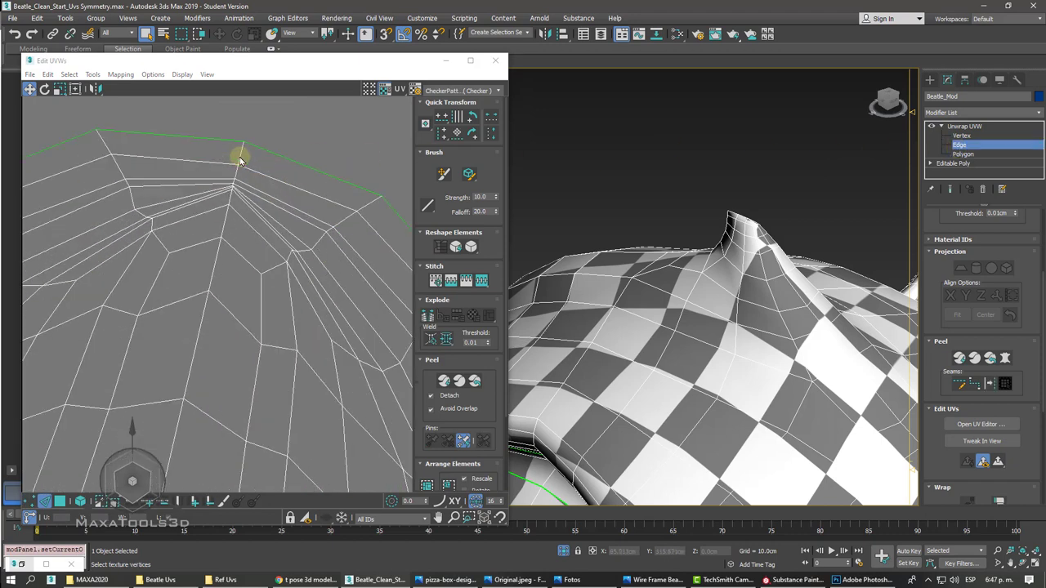
pyautogui.click(239, 155)
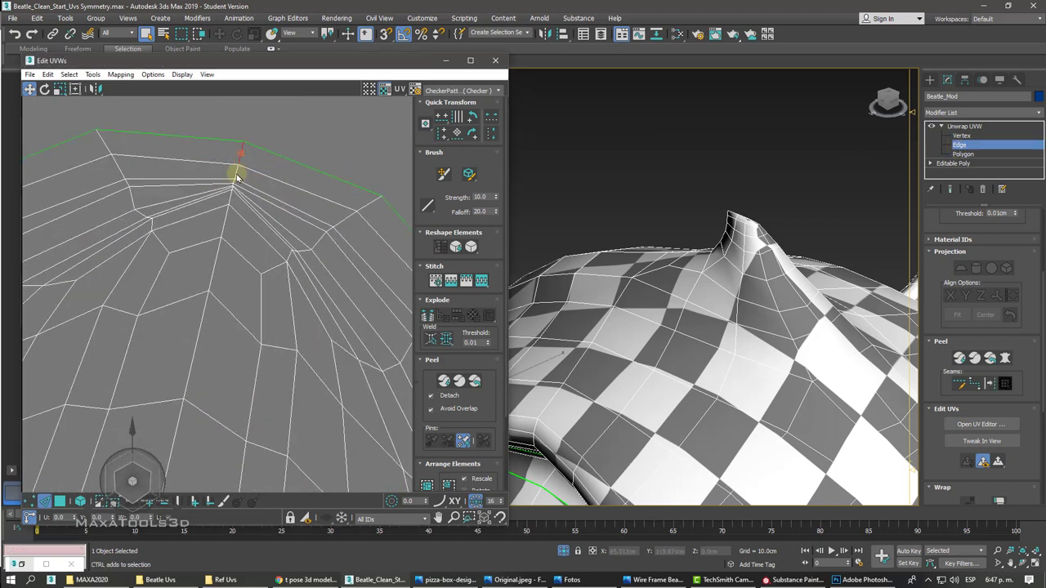
pyautogui.scroll(-4, 269, 212)
pyautogui.scroll(2, 269, 210)
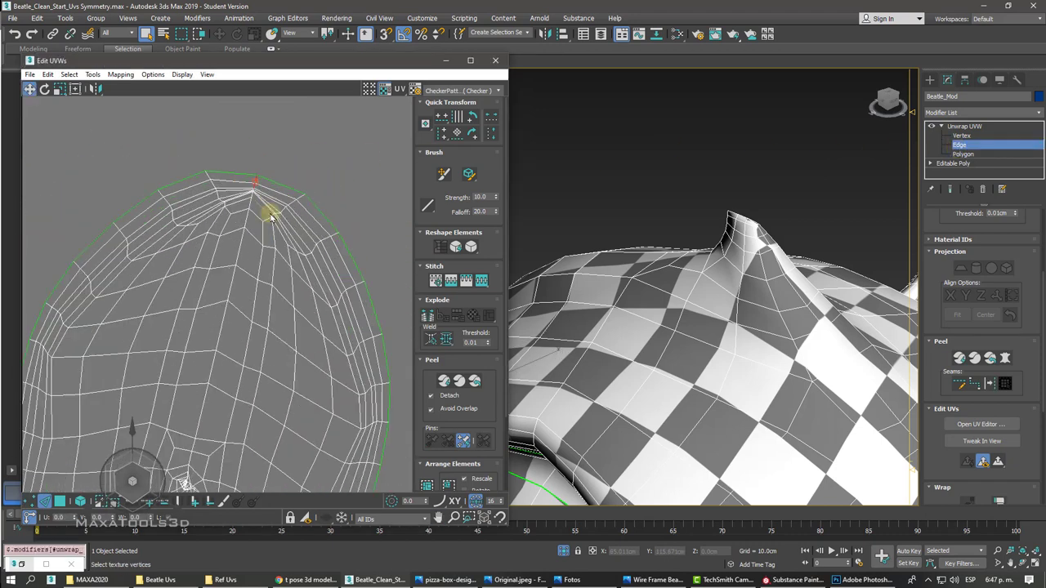
pyautogui.scroll(2, 271, 216)
pyautogui.scroll(-3, 271, 216)
pyautogui.scroll(-2, 270, 211)
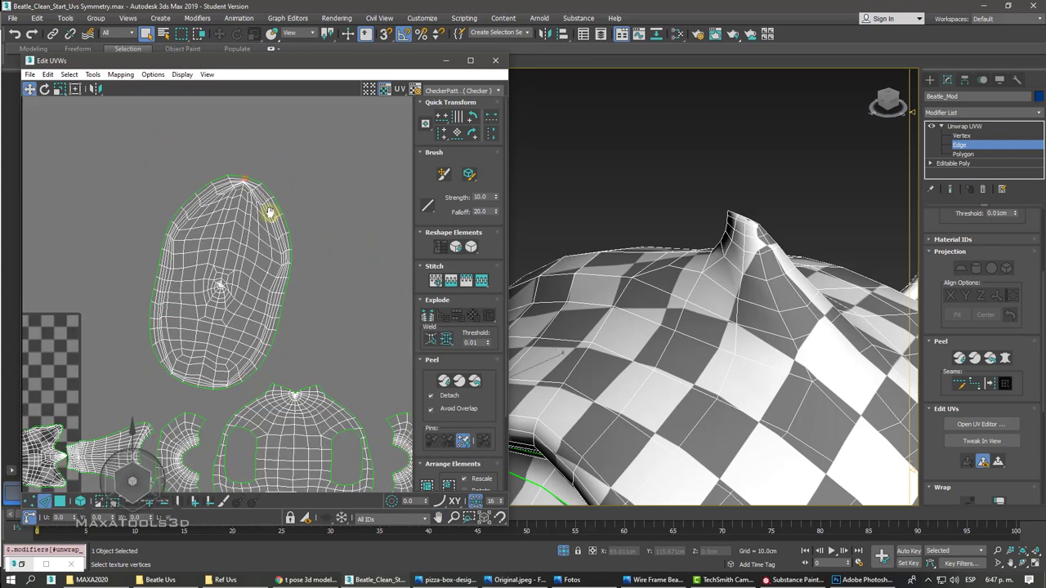
# - Clear the edge selection and undo the recent edits to the shell
pyautogui.hotkey('ctrl', 'd')
pyautogui.hotkey('ctrl', 'z')
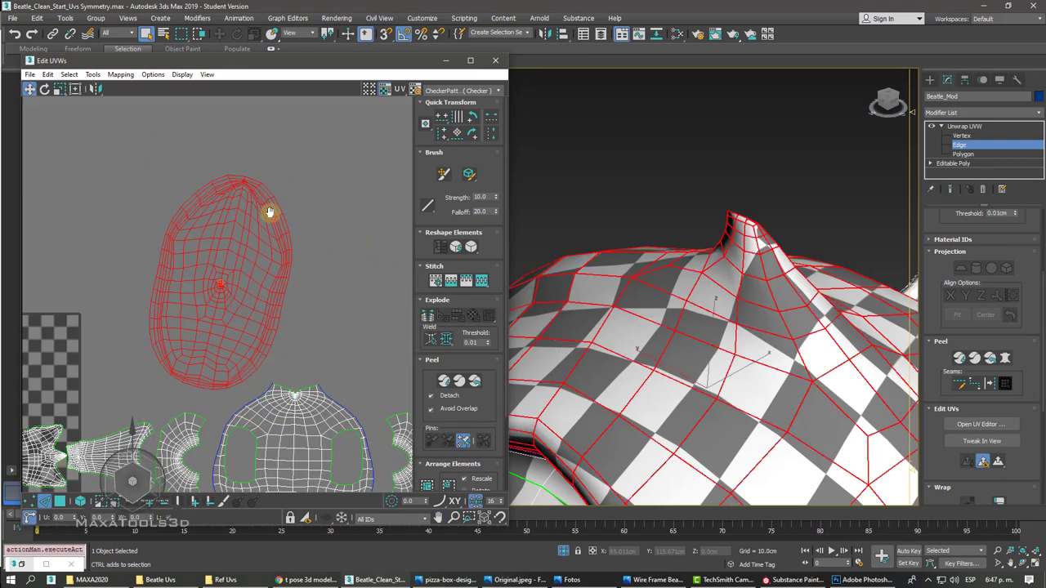
pyautogui.hotkey('ctrl', 'y')
pyautogui.hotkey('ctrl', 'z')
pyautogui.hotkey('ctrl', 'z')
pyautogui.hotkey('ctrl', 'z')
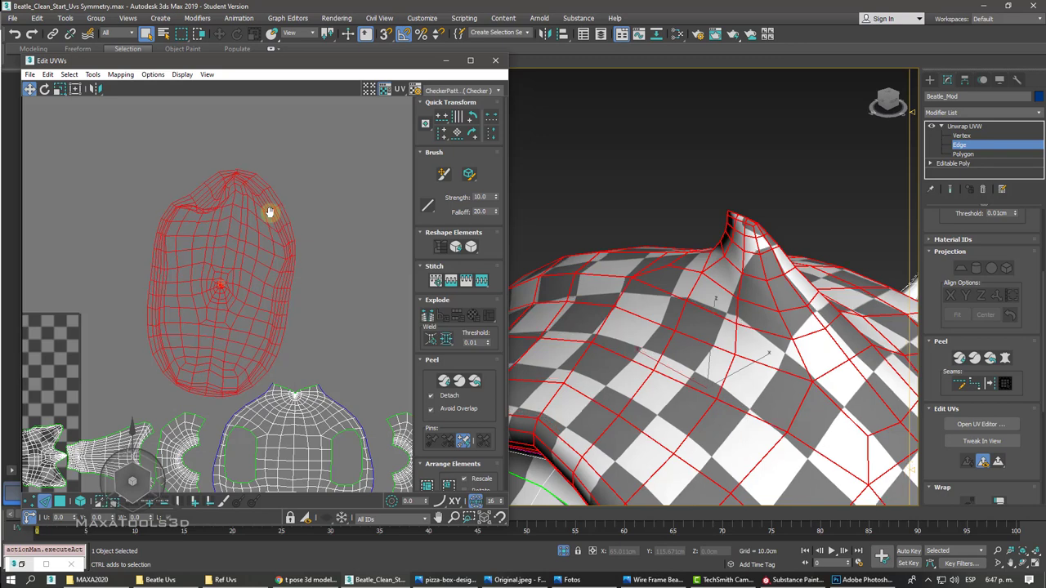
pyautogui.hotkey('ctrl', 'z')
pyautogui.hotkey('ctrl', 'z')
pyautogui.hotkey('ctrl', 'z')
pyautogui.hotkey('ctrl', 'z')
pyautogui.hotkey('ctrl', 'z')
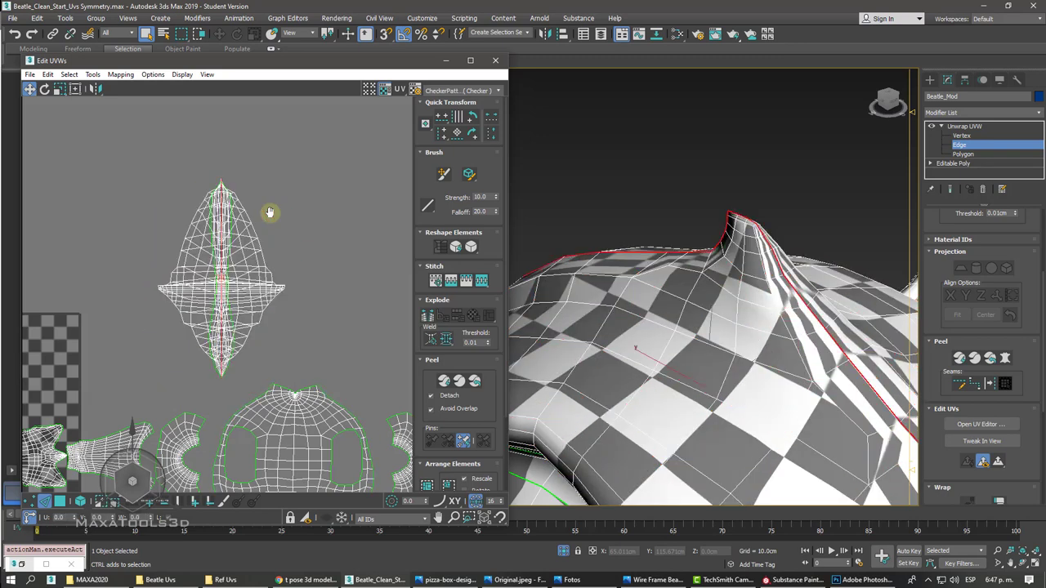
pyautogui.hotkey('ctrl', 'z')
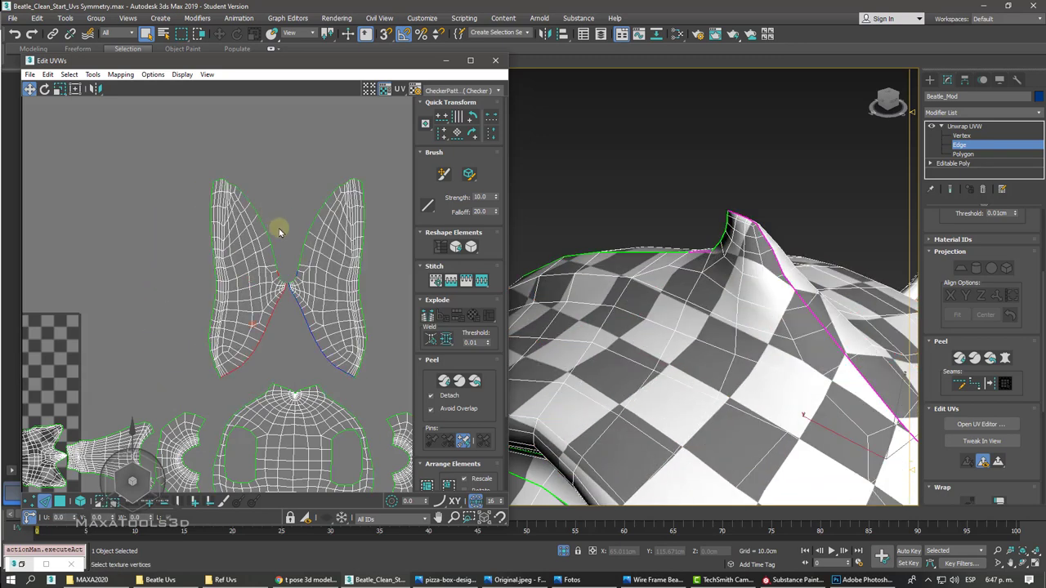
pyautogui.hotkey('ctrl', 'z')
pyautogui.hotkey('ctrl', 'z')
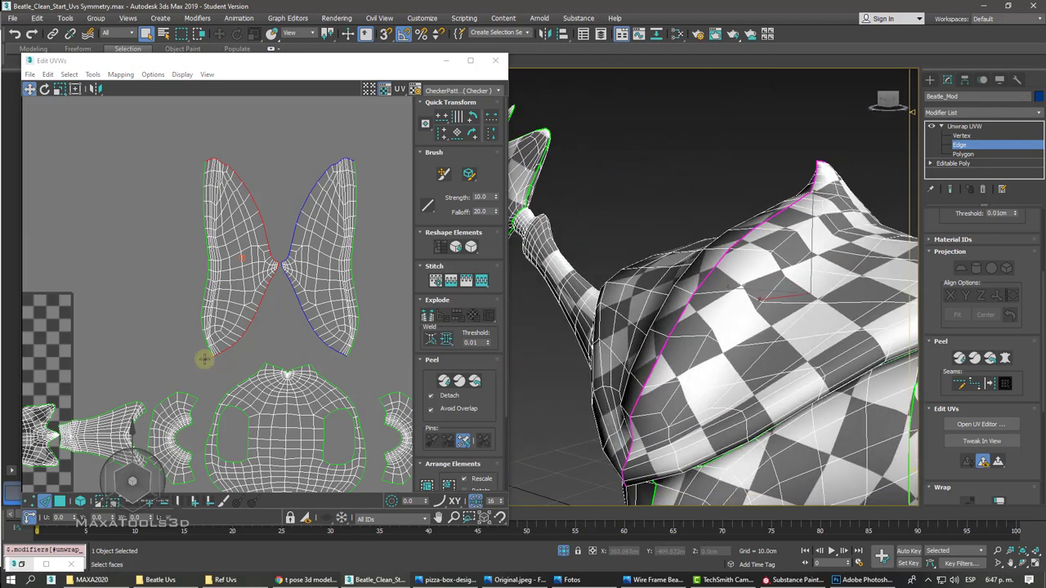
# - Apply Stitch to Target twice on the shared seam to align both mirrored halves
pyautogui.scroll(3, 211, 365)
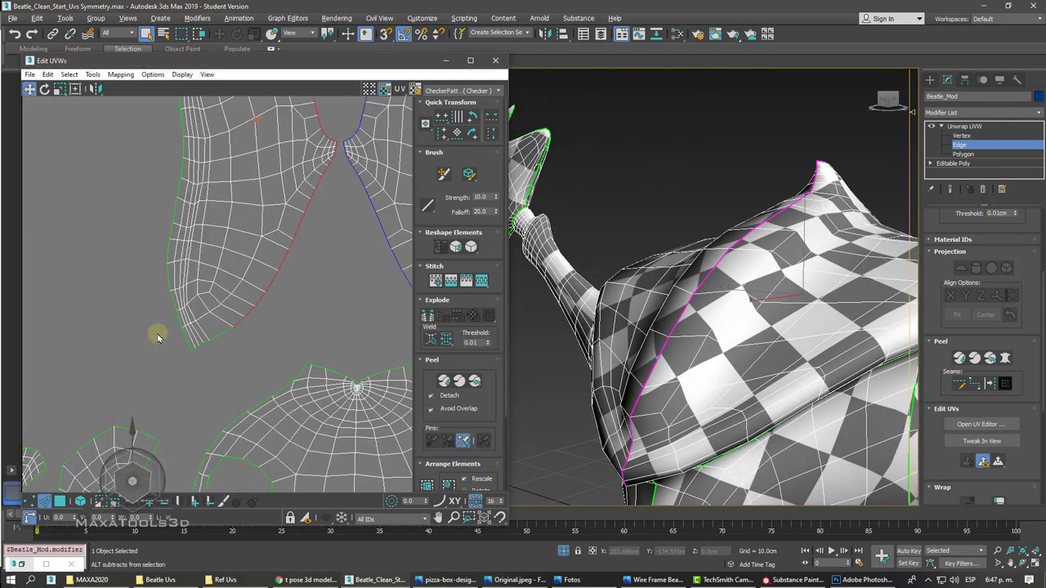
pyautogui.scroll(-4, 156, 331)
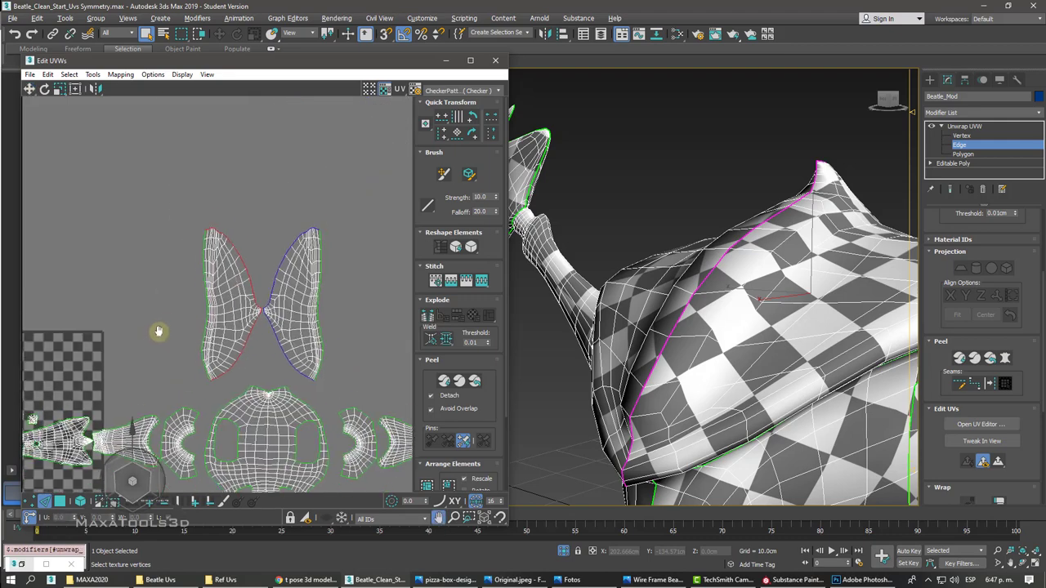
pyautogui.scroll(5, 210, 275)
pyautogui.scroll(2, 235, 251)
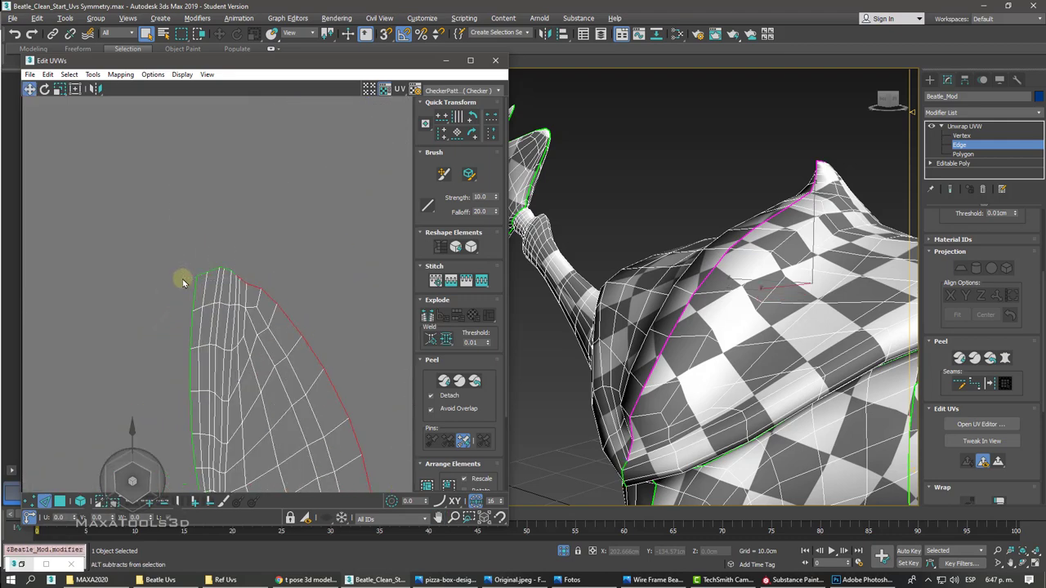
pyautogui.scroll(-3, 183, 282)
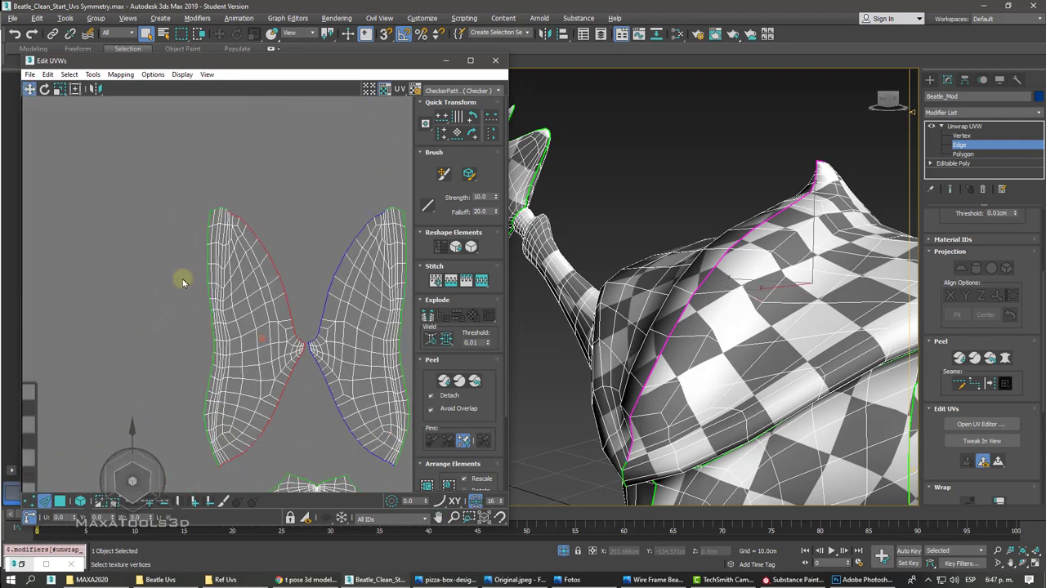
pyautogui.scroll(2, 185, 273)
pyautogui.scroll(2, 195, 237)
pyautogui.scroll(2, 204, 199)
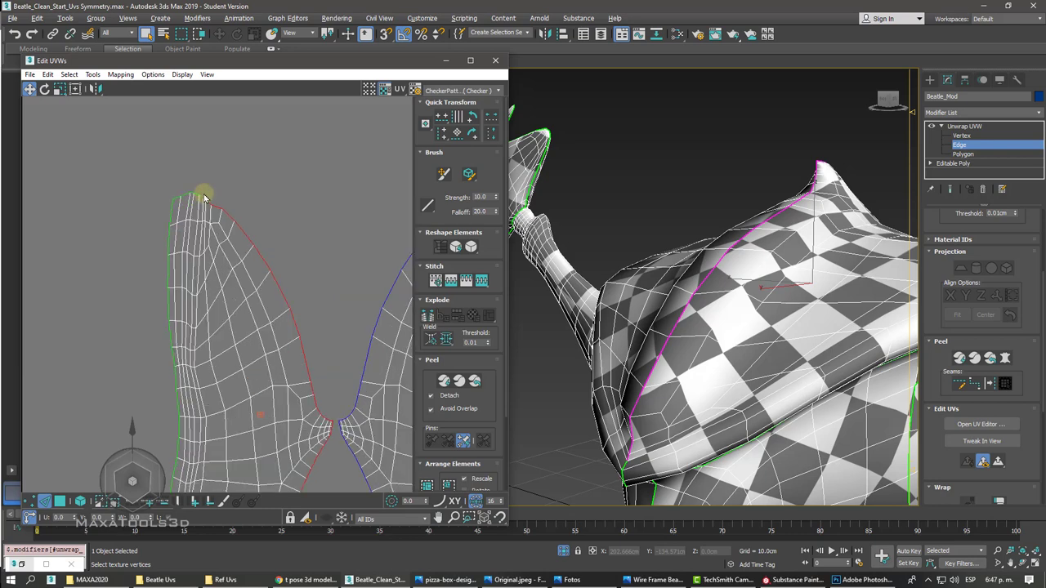
pyautogui.scroll(1, 204, 198)
pyautogui.scroll(-3, 255, 221)
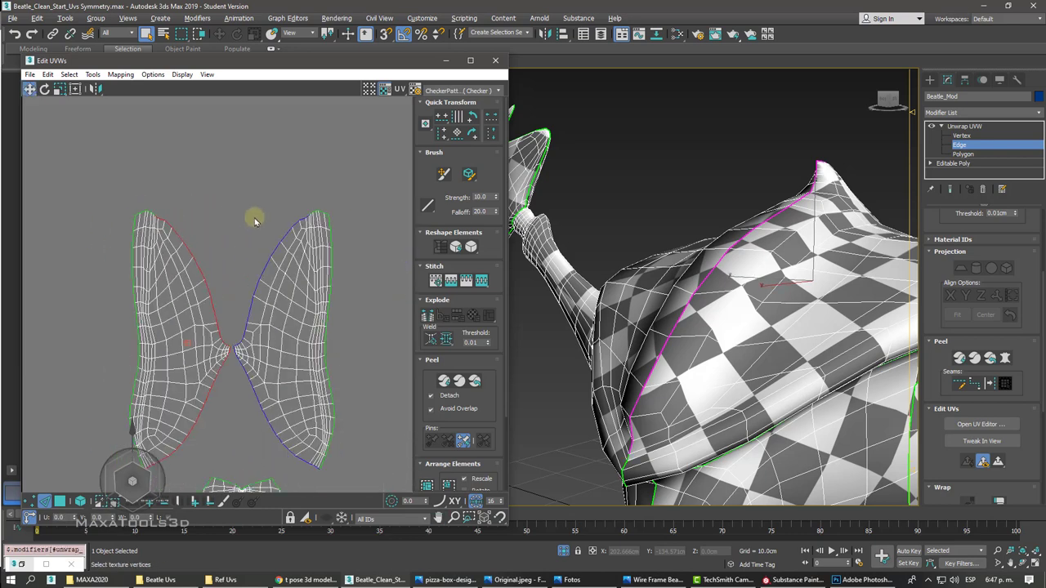
pyautogui.scroll(1, 261, 221)
pyautogui.scroll(1, 271, 223)
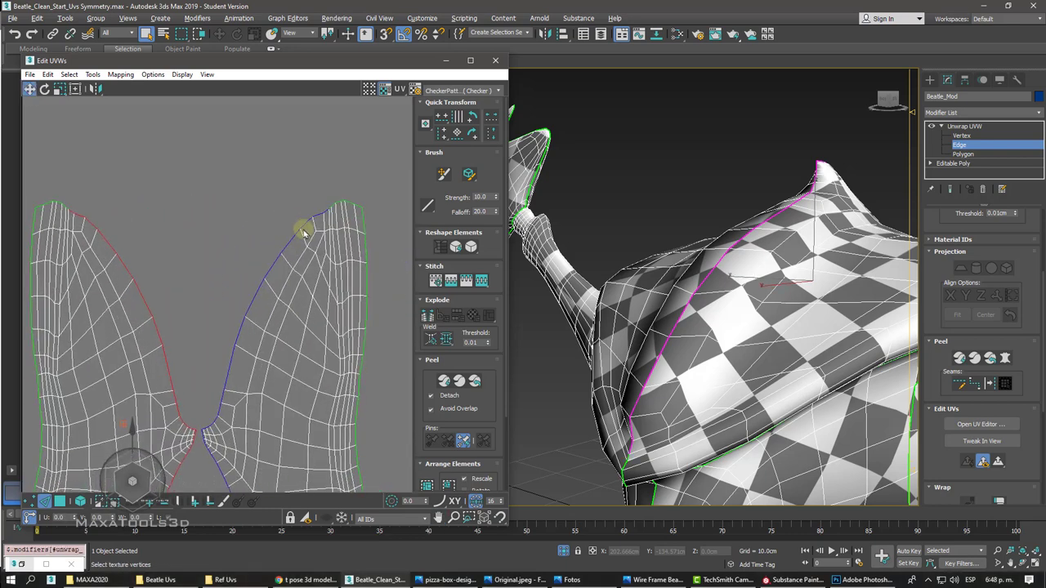
pyautogui.click(481, 282)
pyautogui.click(481, 282)
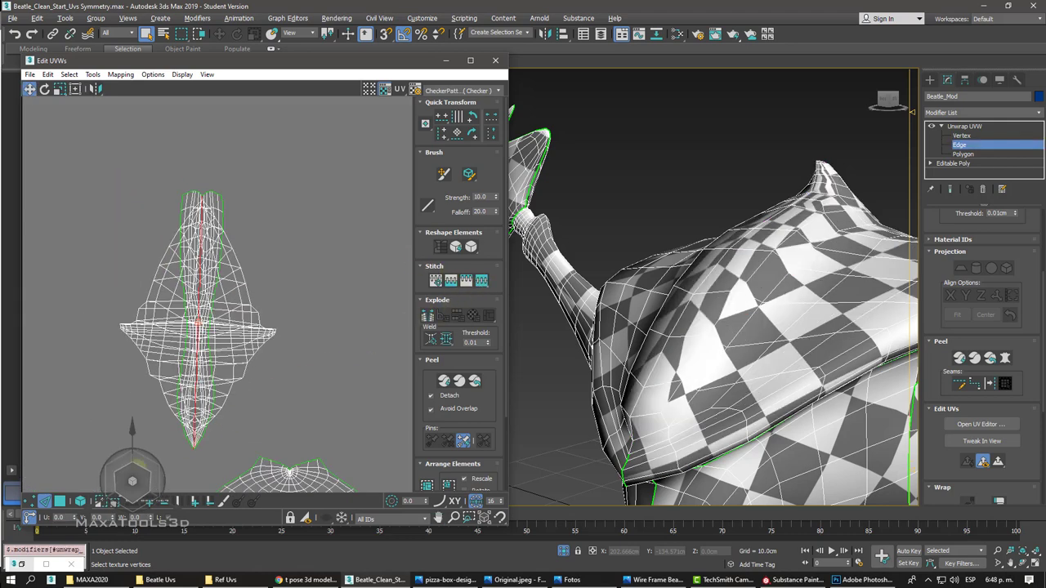
# - Select the stitched shell by element, run Relax until even, and close the Relax dialog
pyautogui.click(79, 501)
pyautogui.click(192, 360)
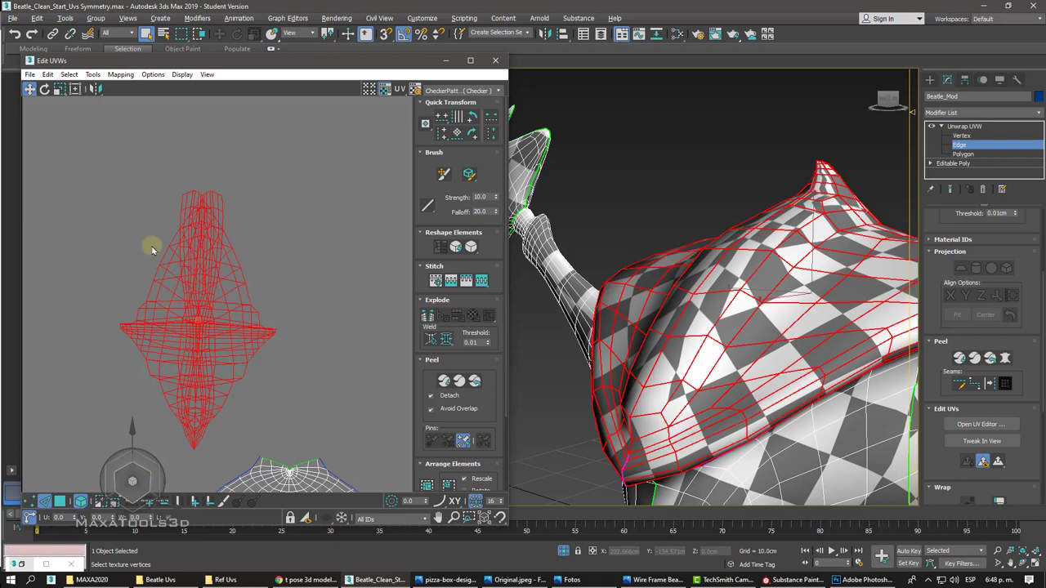
pyautogui.click(93, 73)
pyautogui.click(106, 259)
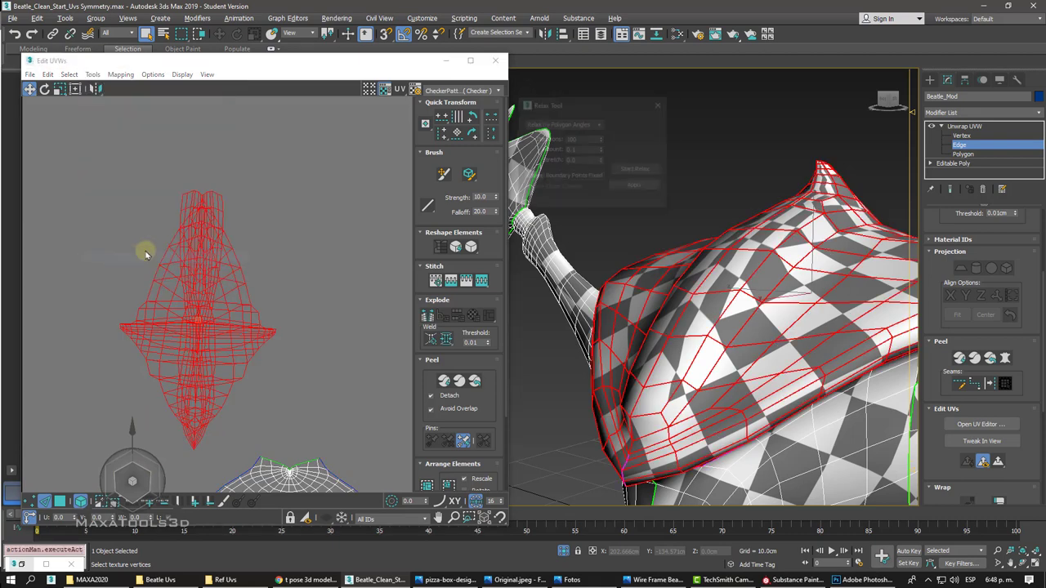
pyautogui.click(636, 170)
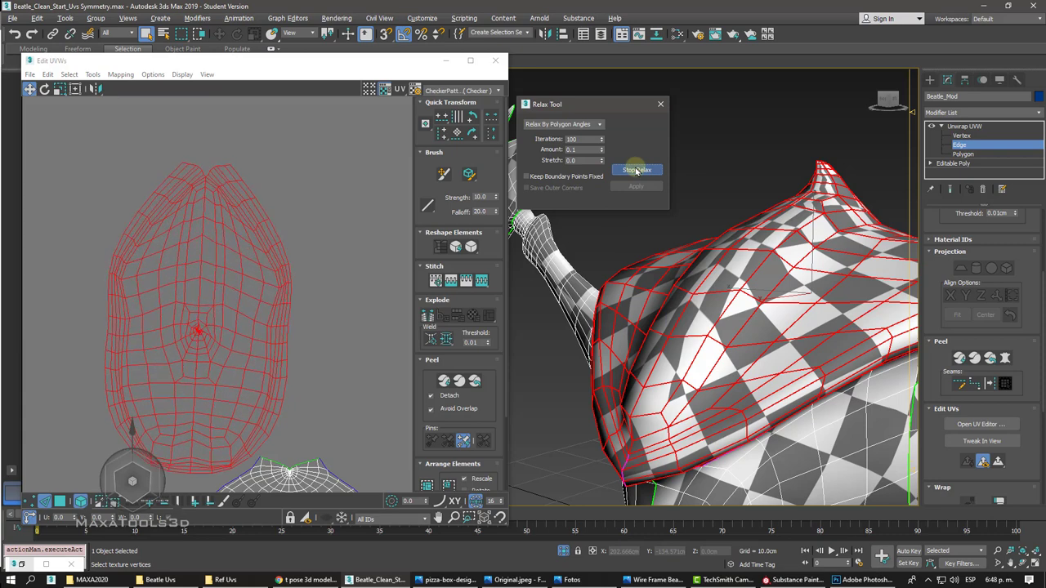
pyautogui.click(636, 170)
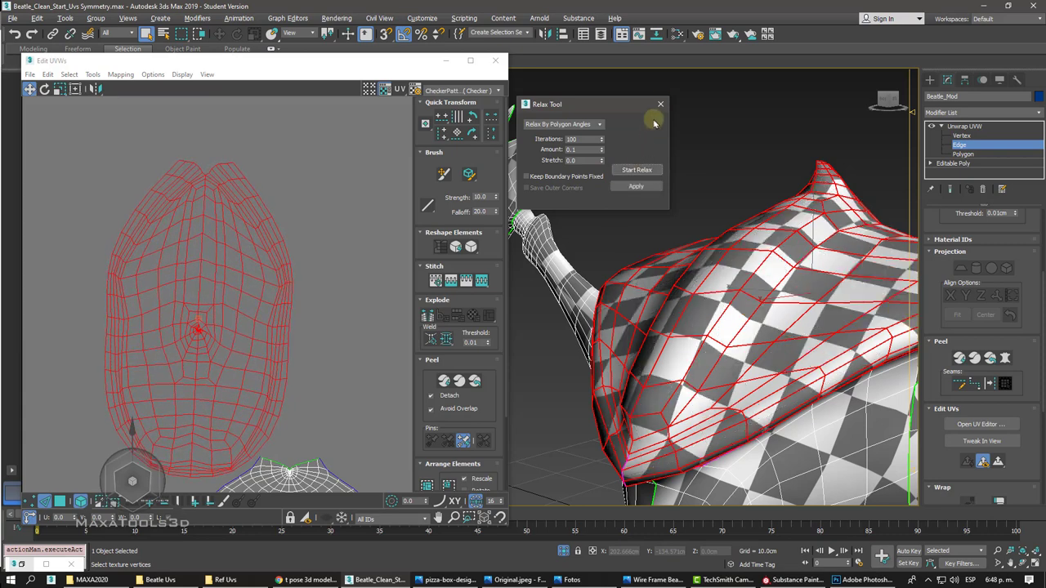
pyautogui.click(661, 103)
pyautogui.click(233, 135)
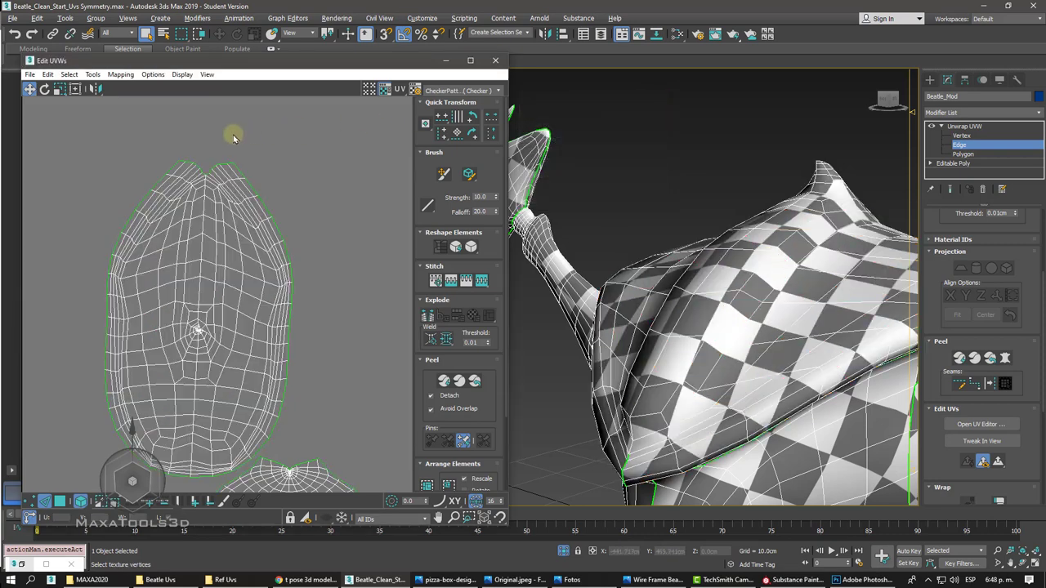
# - Orbit and zoom the views to inspect the checker wrapping the beetle's back
pyautogui.scroll(5, 233, 137)
pyautogui.keyDown('alt'); pyautogui.moveTo(711, 326); pyautogui.dragTo(768, 319, button='middle'); pyautogui.keyUp('alt')
pyautogui.scroll(-4, 233, 137)
pyautogui.scroll(3, 233, 135)
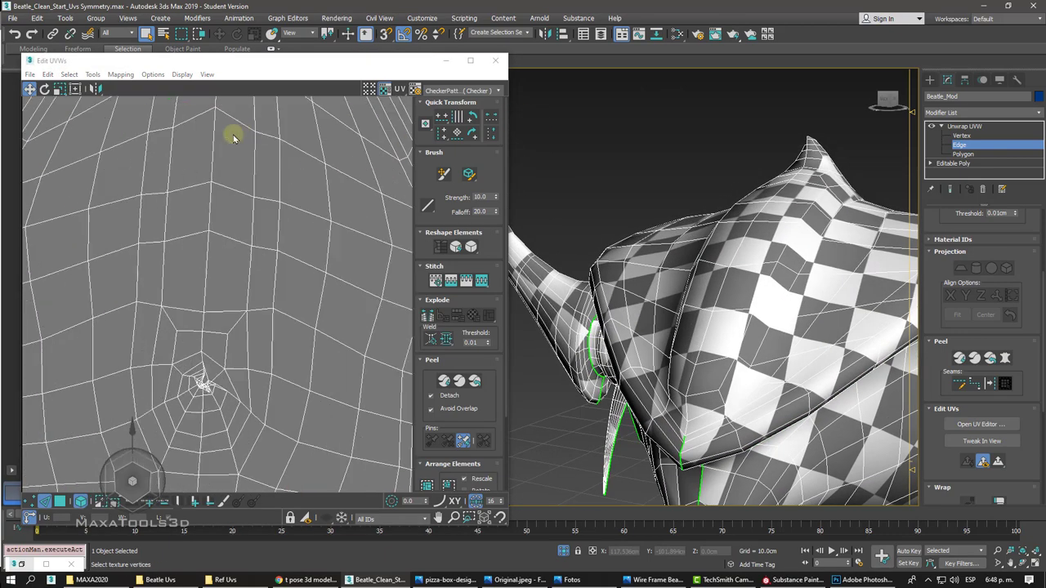
pyautogui.scroll(2, 233, 134)
pyautogui.scroll(2, 237, 203)
pyautogui.scroll(-2, 243, 306)
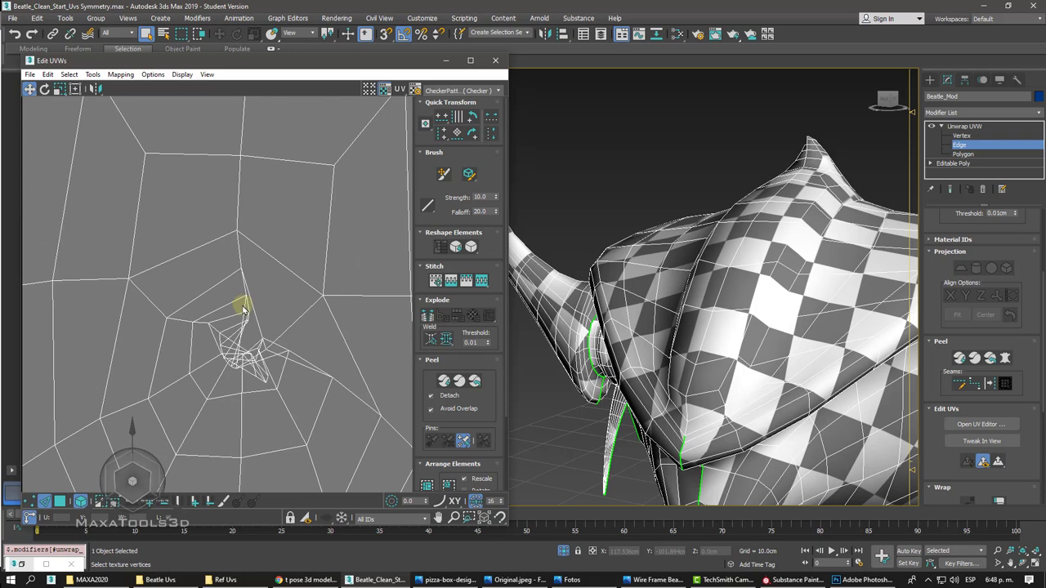
pyautogui.scroll(-1, 242, 308)
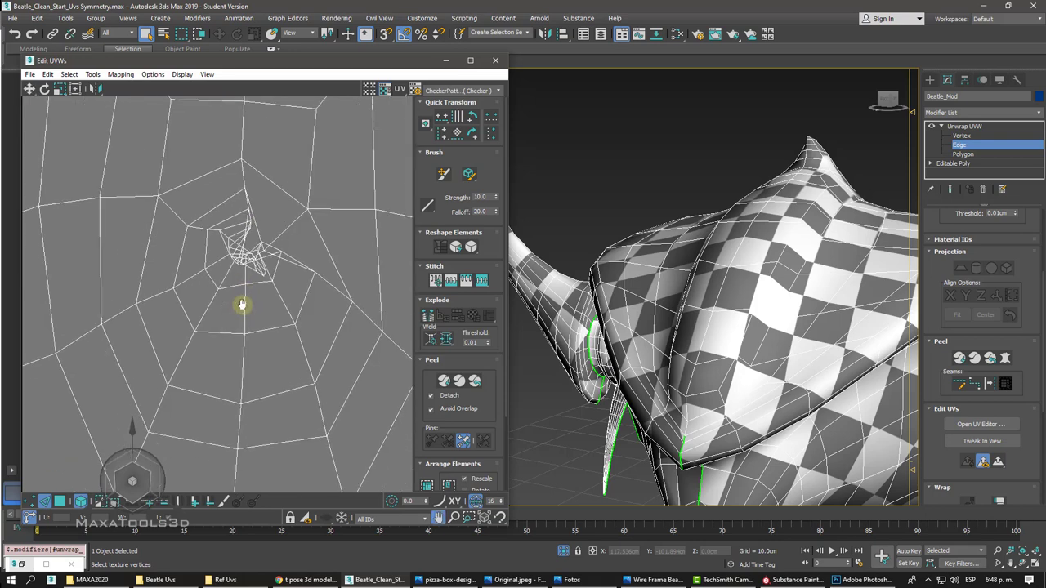
pyautogui.scroll(-1, 243, 308)
pyautogui.scroll(-1, 242, 306)
pyautogui.scroll(-1, 242, 305)
pyautogui.scroll(1, 242, 307)
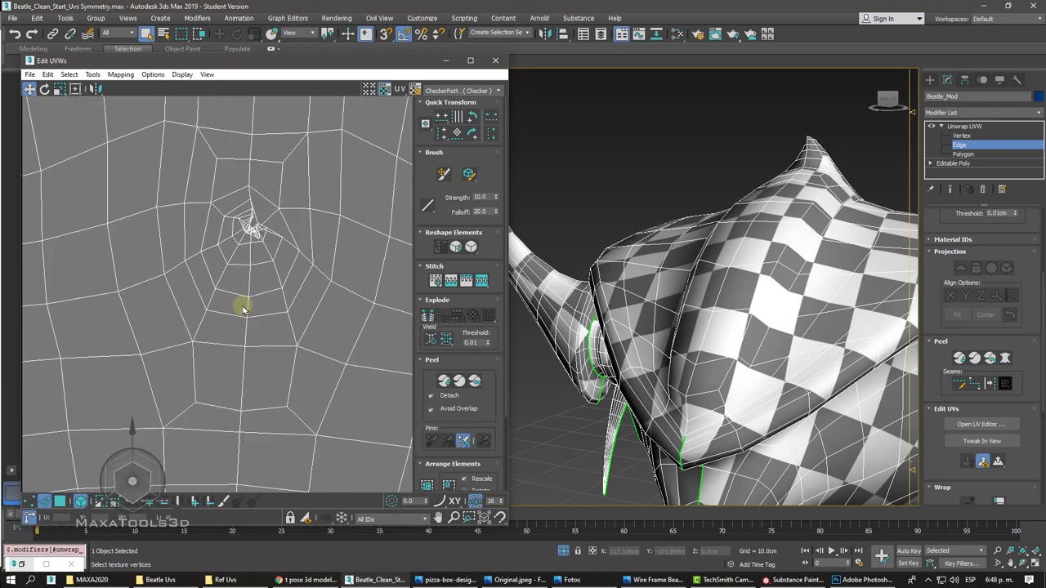
pyautogui.click(243, 307)
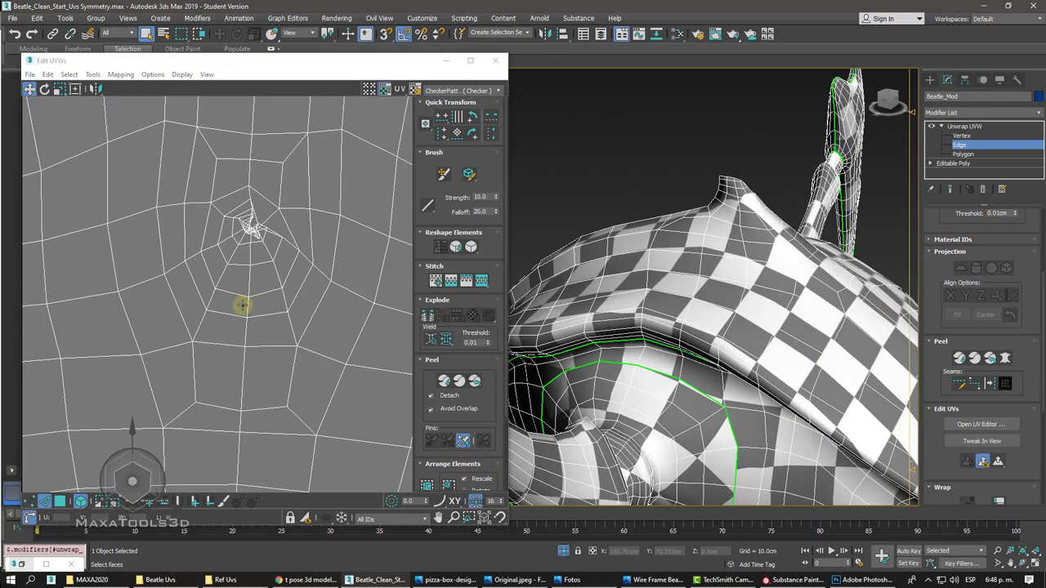
# - Select the edge loop around the tip's pole and convert it to seams
pyautogui.doubleClick(701, 221)
pyautogui.keyDown('alt'); pyautogui.moveTo(701, 220); pyautogui.dragTo(701, 221, button='middle'); pyautogui.keyUp('alt')
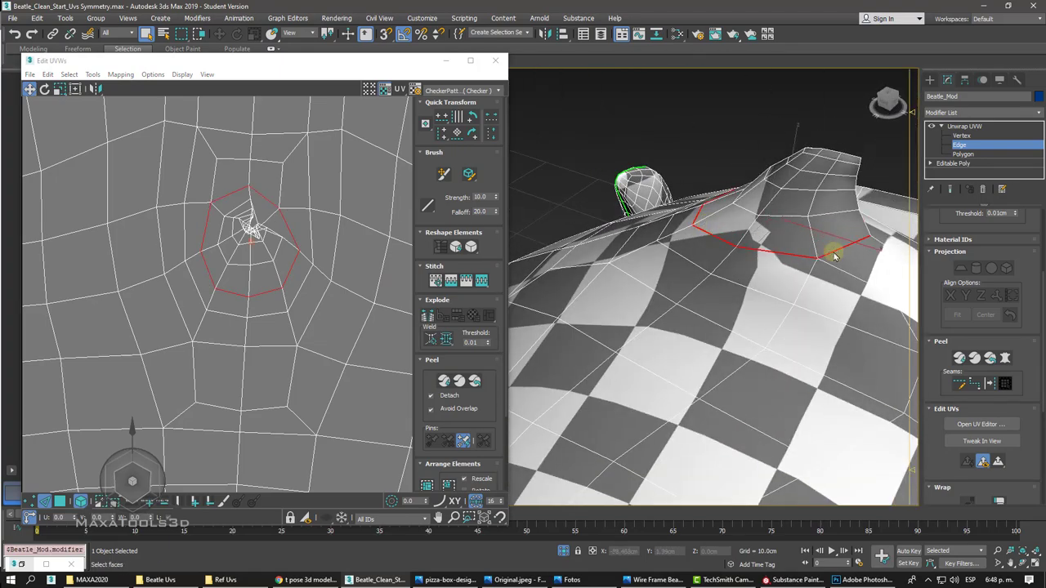
pyautogui.keyDown('alt'); pyautogui.moveTo(834, 256); pyautogui.dragTo(831, 255, button='middle'); pyautogui.keyUp('alt')
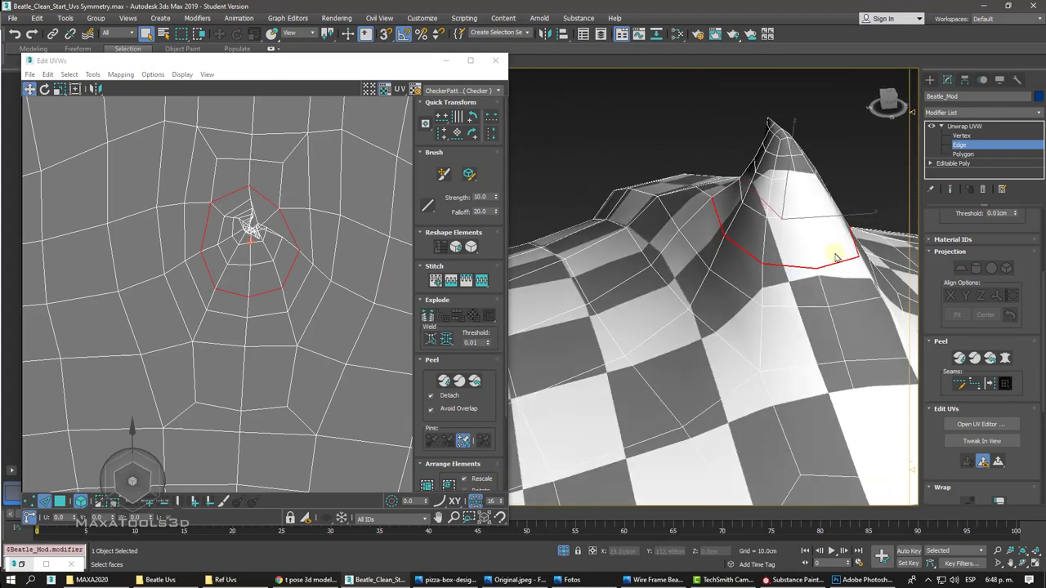
pyautogui.click(989, 385)
pyautogui.click(963, 154)
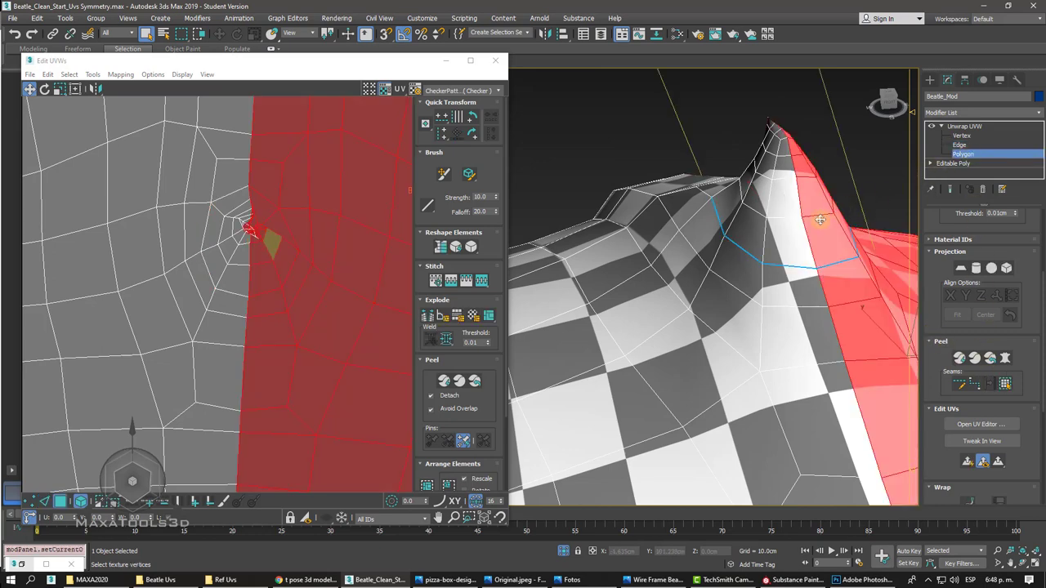
# - Select and grow the tip faces, then Quick Peel them into a separate shell
pyautogui.click(784, 235)
pyautogui.click(1006, 386)
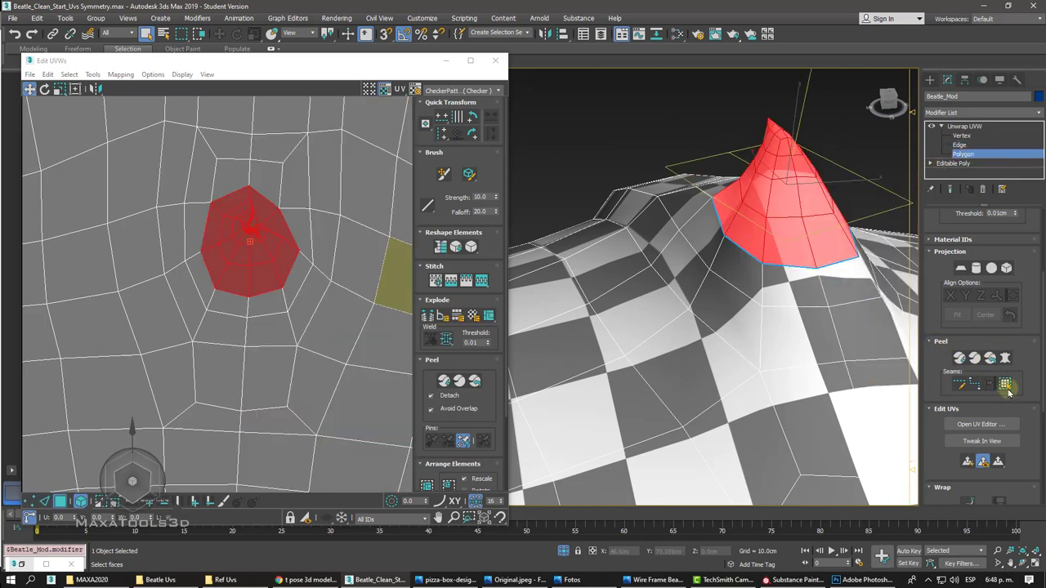
pyautogui.click(962, 358)
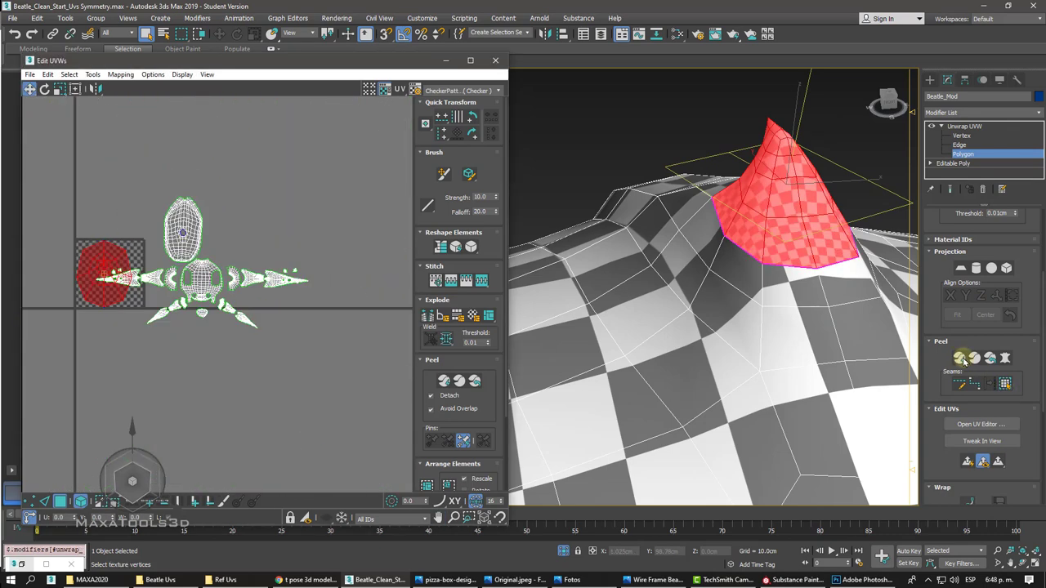
# - Move the tip shell above the body shell, scale it smaller, and return to Edge level
pyautogui.moveTo(133, 246)
pyautogui.mouseDown()
pyautogui.moveTo(316, 116)
pyautogui.moveTo(312, 147)
pyautogui.mouseUp()
pyautogui.rightClick(316, 117)
pyautogui.click(335, 147)
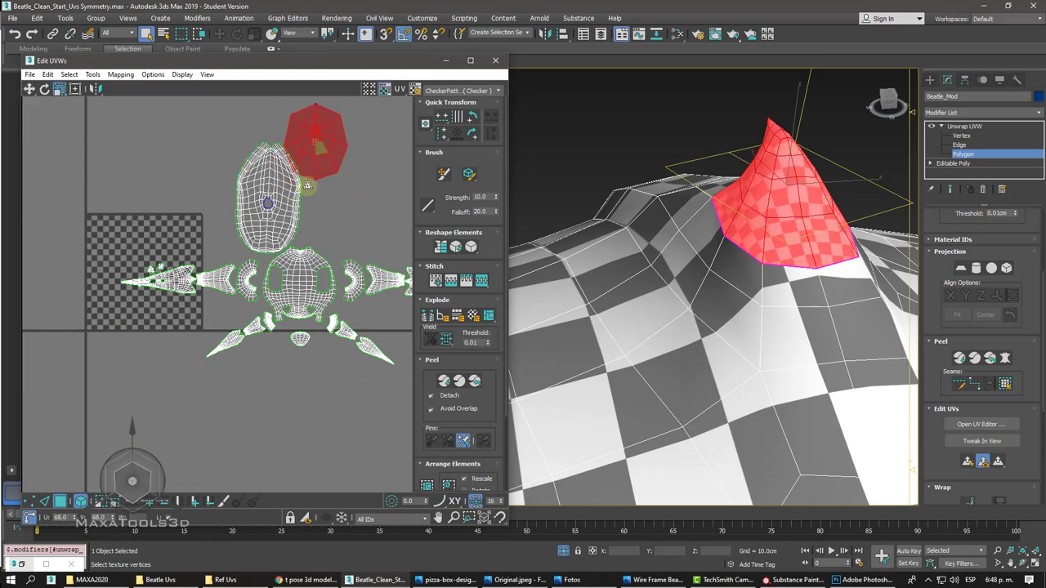
pyautogui.rightClick(312, 147)
pyautogui.click(331, 155)
pyautogui.scroll(5, 317, 144)
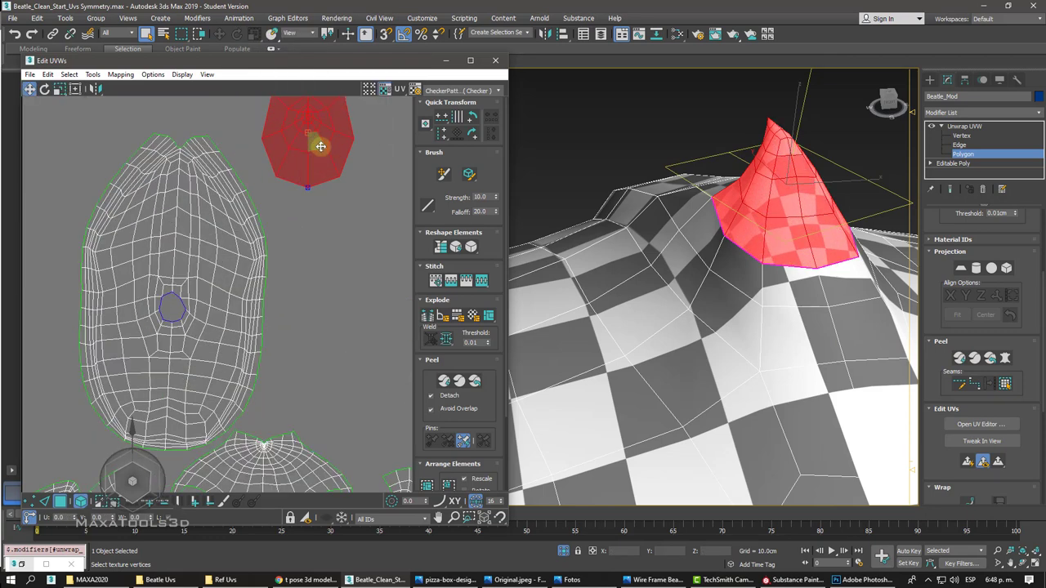
pyautogui.rightClick(317, 143)
pyautogui.click(332, 174)
pyautogui.moveTo(299, 217); pyautogui.dragTo(290, 232)
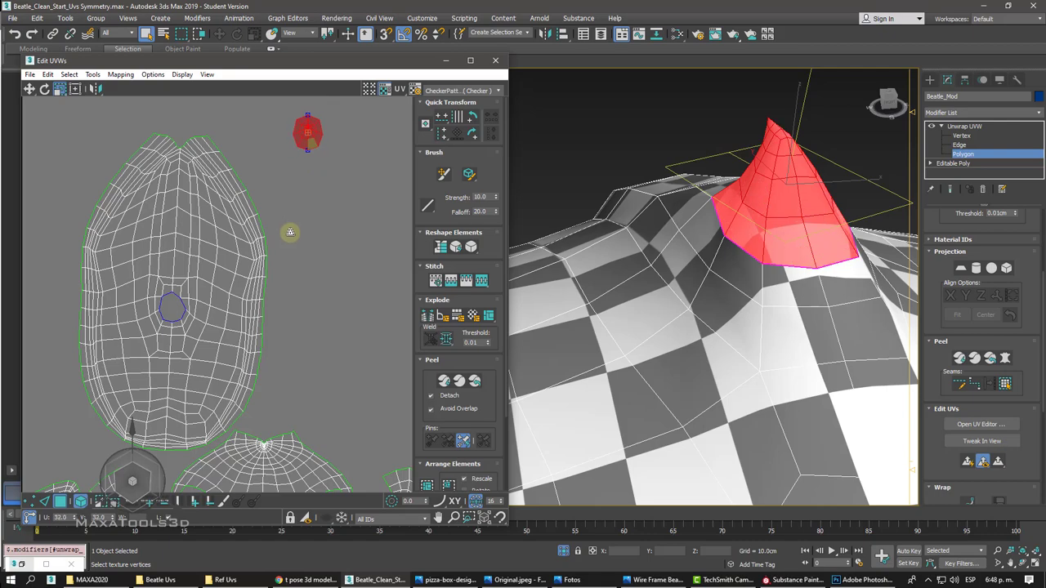
pyautogui.click(960, 145)
pyautogui.click(777, 251)
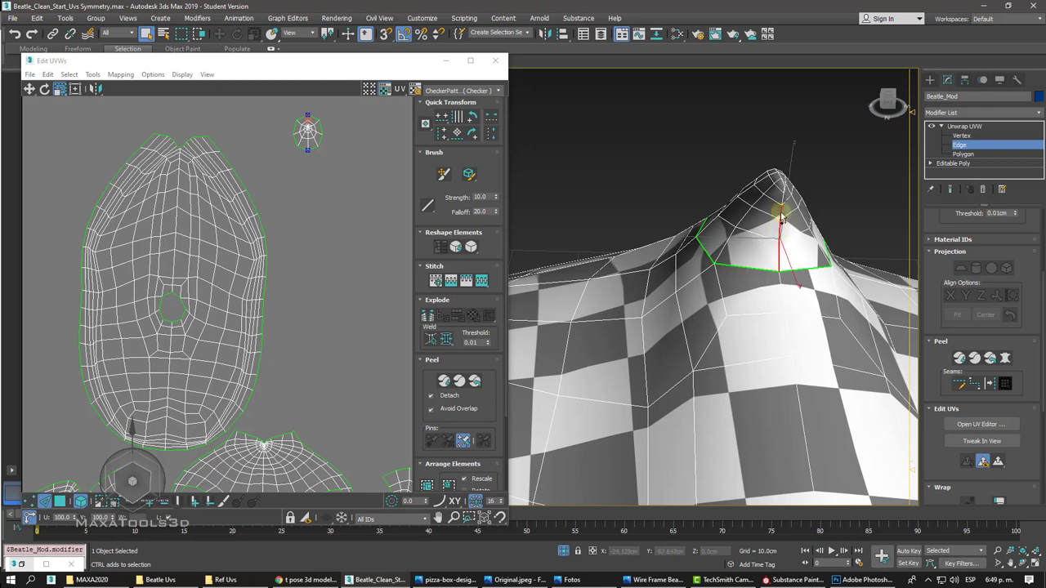
# - Extend the edge selection up to the cone's apex and convert it to a seam
pyautogui.scroll(2, 780, 216)
pyautogui.scroll(3, 780, 205)
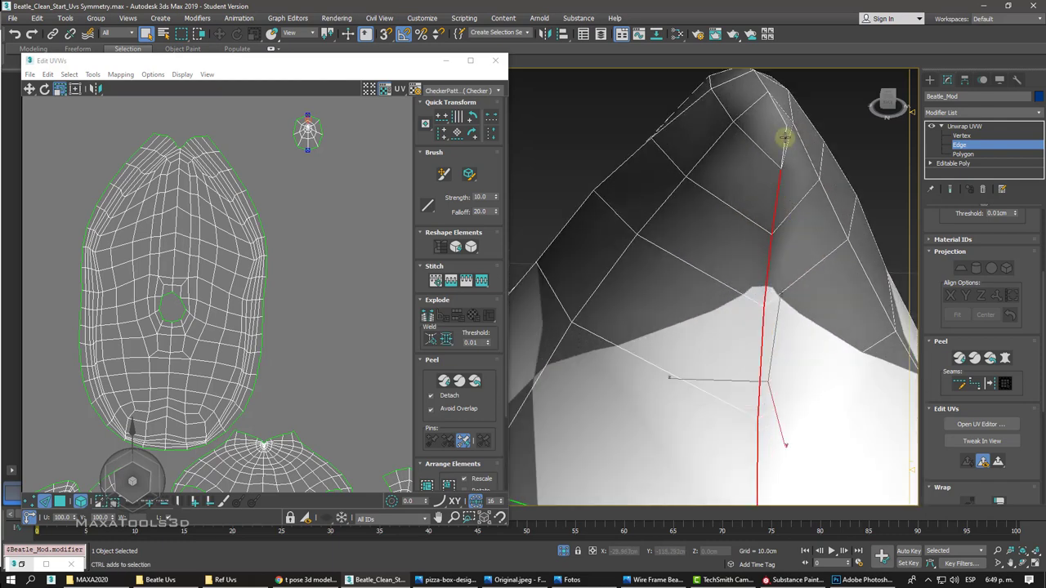
pyautogui.keyDown('alt'); pyautogui.moveTo(784, 137); pyautogui.dragTo(737, 242, button='middle'); pyautogui.keyUp('alt')
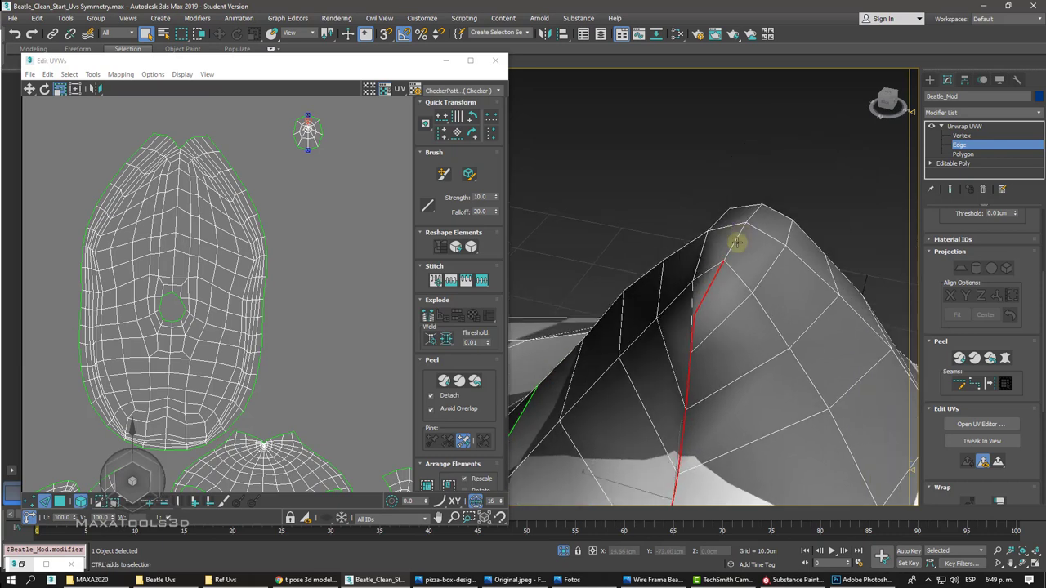
pyautogui.keyDown('ctrl'); pyautogui.click(751, 217); pyautogui.keyUp('ctrl')
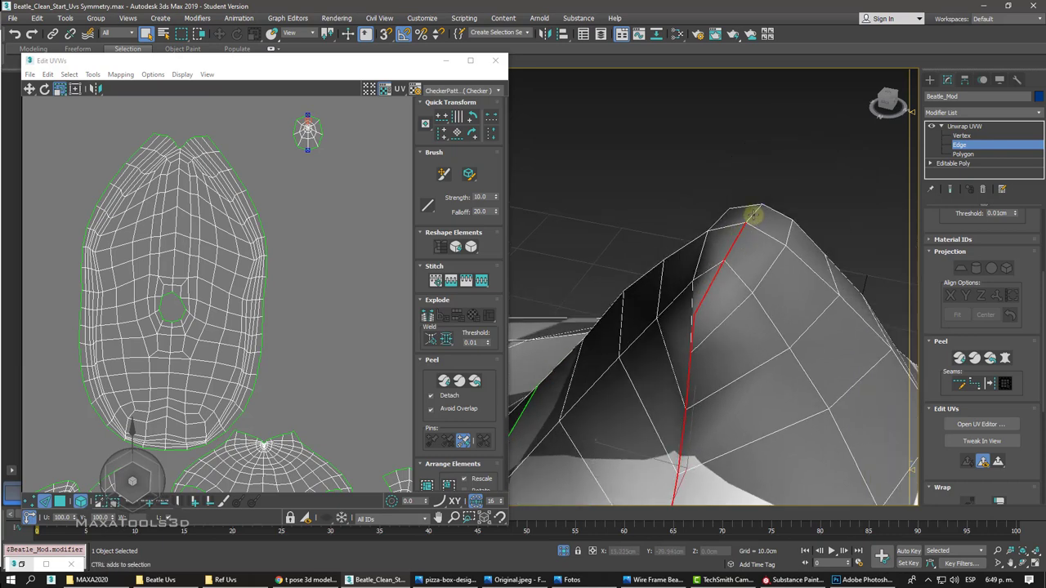
pyautogui.click(989, 383)
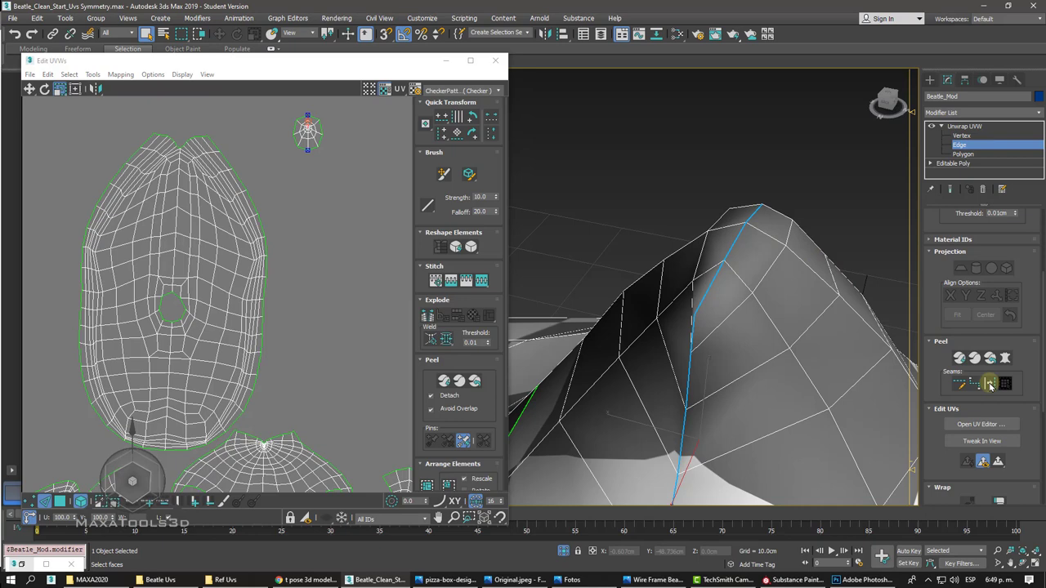
# - Select a cone-tip polygon, expand it to the seams, and peel it into a flat shell
pyautogui.click(972, 154)
pyautogui.click(805, 298)
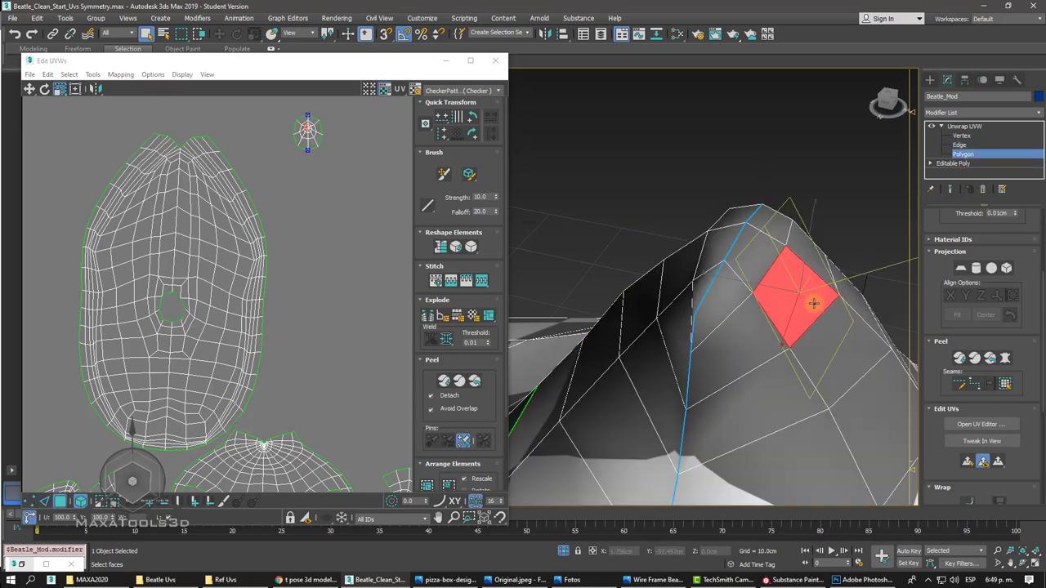
pyautogui.click(1005, 384)
pyautogui.click(959, 358)
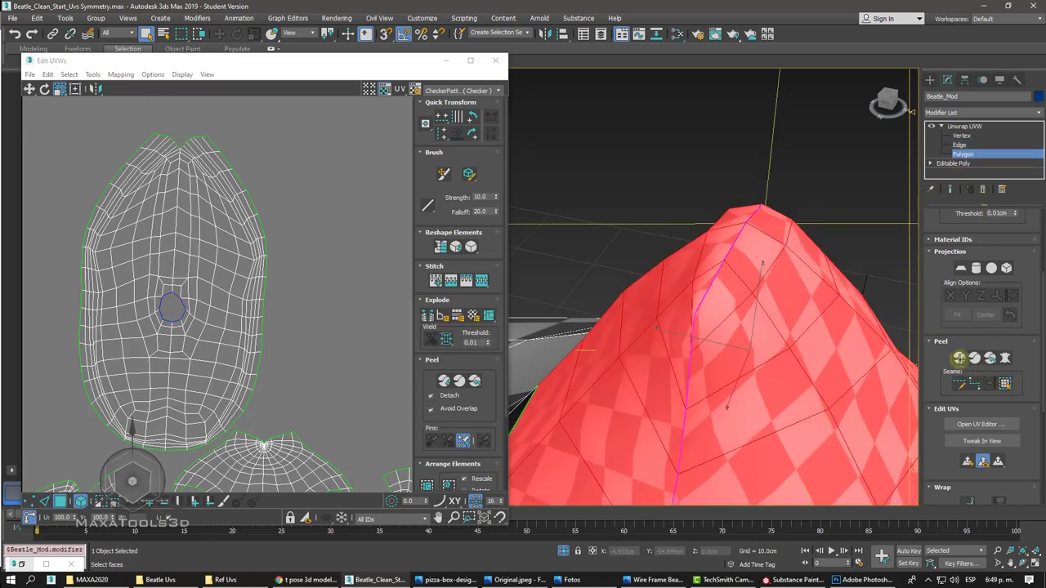
# - Move, shrink and rotate the peeled tip shell over the head shell
pyautogui.scroll(3, 242, 311)
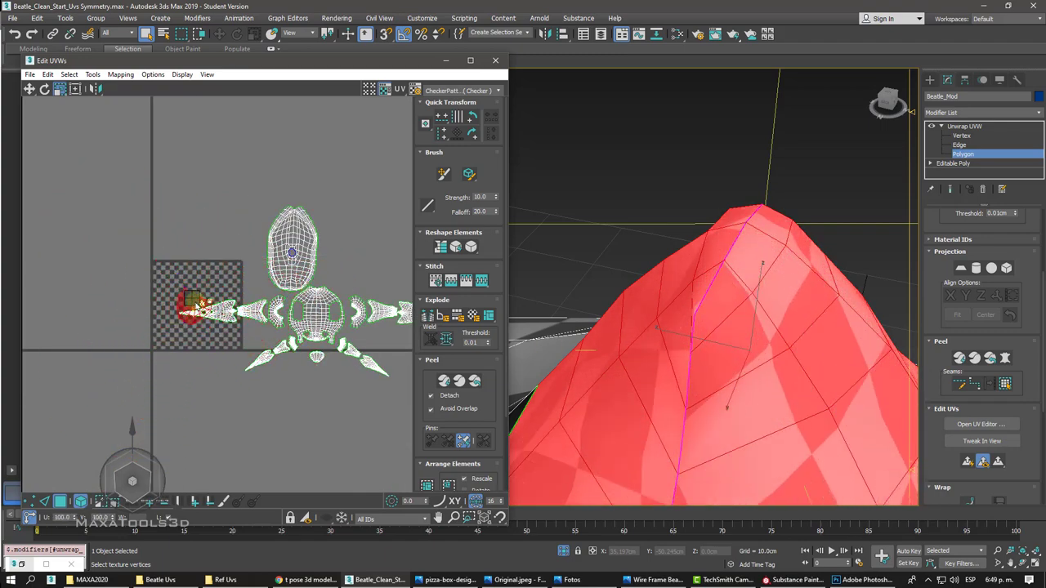
pyautogui.rightClick(200, 299)
pyautogui.click(176, 310)
pyautogui.moveTo(209, 290)
pyautogui.mouseDown()
pyautogui.moveTo(292, 239)
pyautogui.moveTo(210, 343)
pyautogui.mouseUp()
pyautogui.scroll(5, 269, 237)
pyautogui.rightClick(263, 237)
pyautogui.click(293, 270)
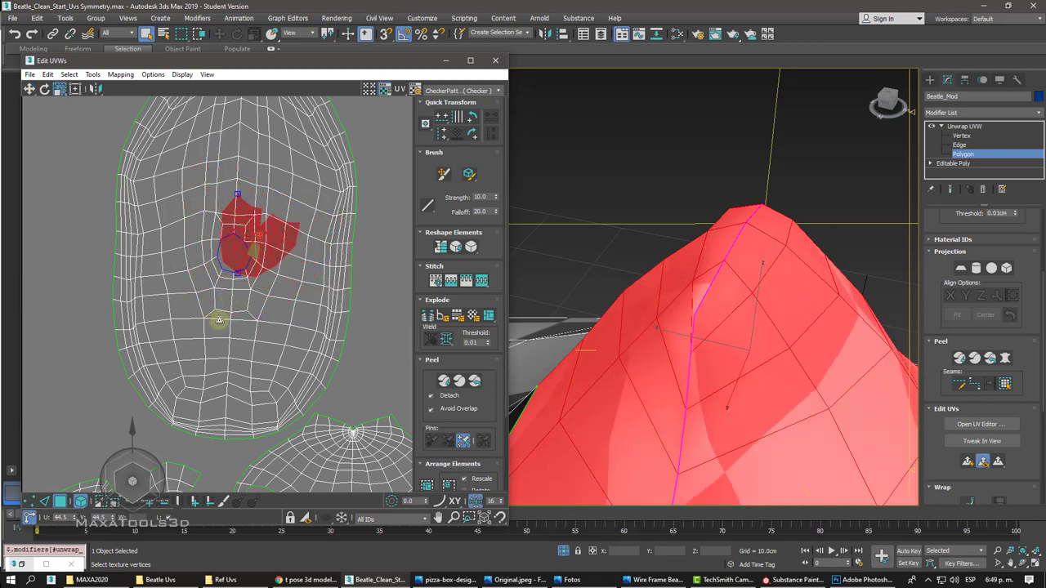
pyautogui.rightClick(272, 237)
pyautogui.click(288, 243)
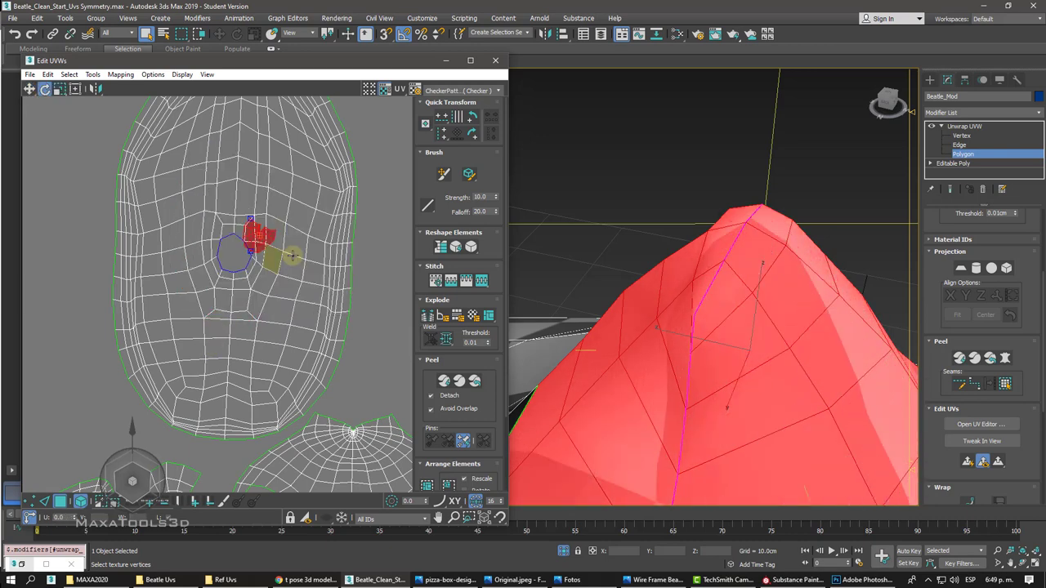
# - Reposition the small tip shell just right of the head shell, clear of the hole
pyautogui.scroll(5, 292, 256)
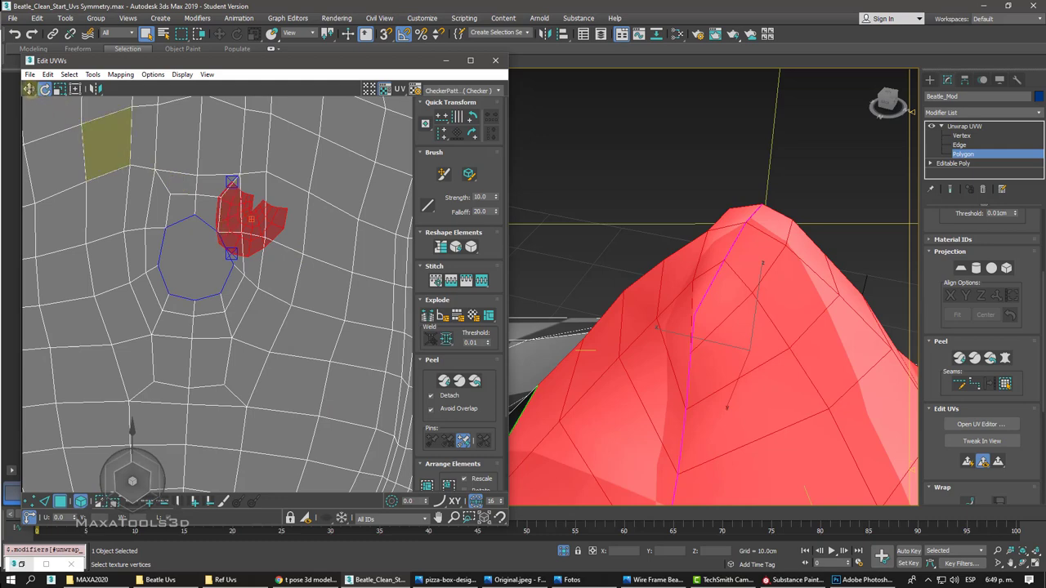
pyautogui.click(29, 89)
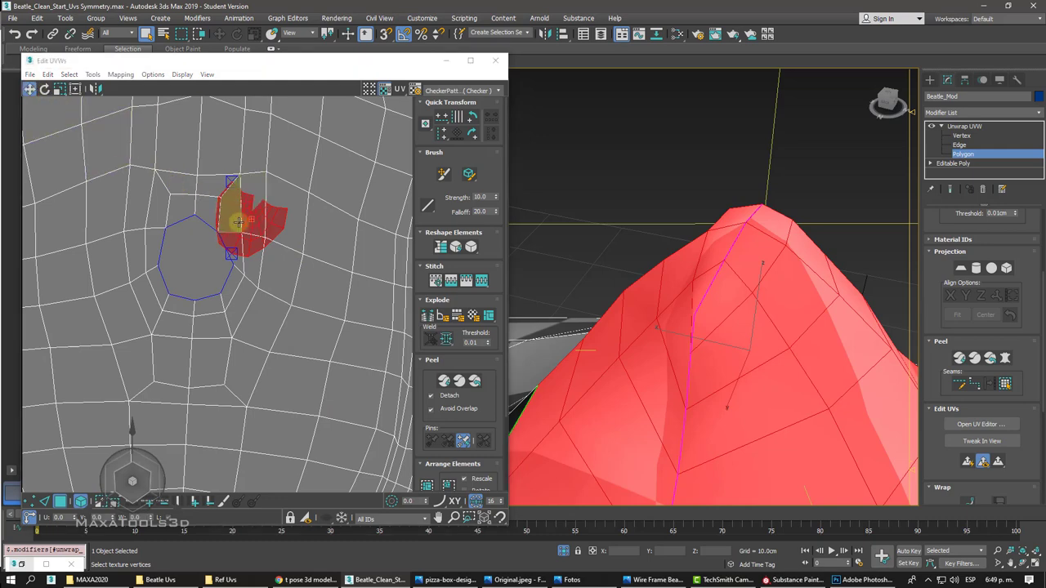
pyautogui.moveTo(245, 219); pyautogui.dragTo(298, 259)
pyautogui.scroll(-5, 196, 220)
pyautogui.moveTo(200, 225); pyautogui.dragTo(304, 254)
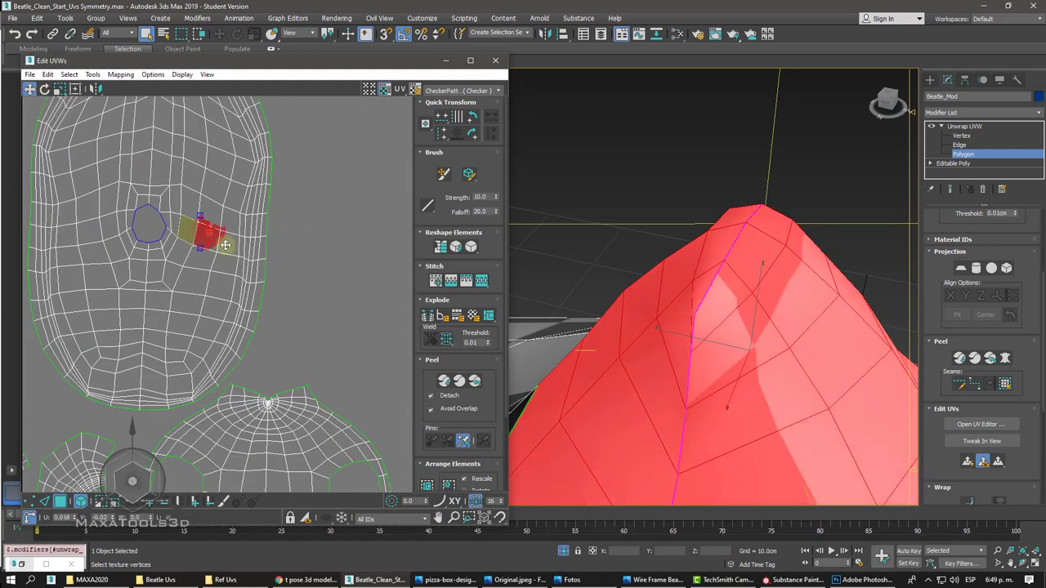
pyautogui.rightClick(308, 256)
pyautogui.click(324, 275)
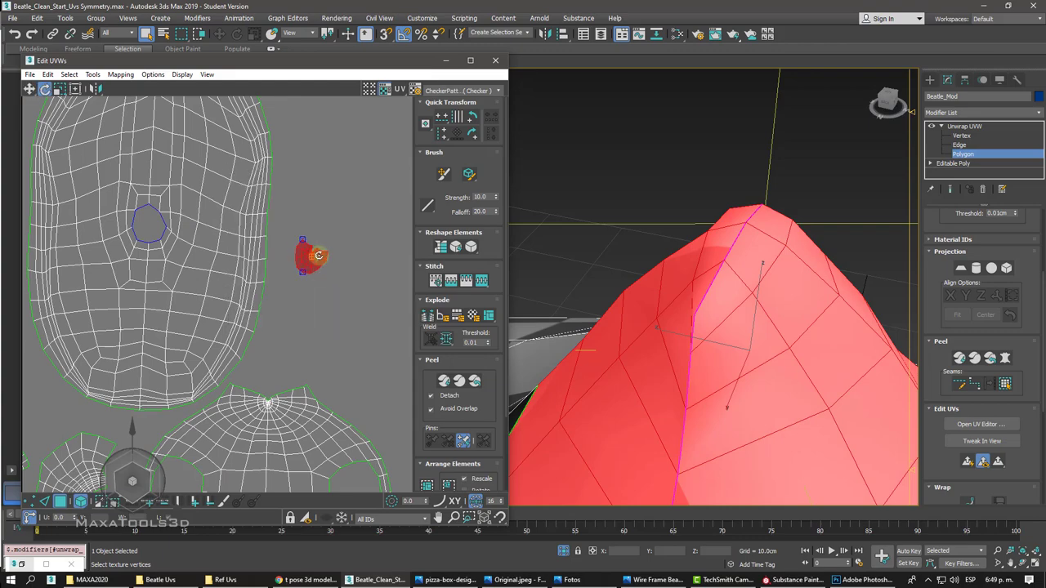
# - Clear the polygon selection and reframe the cone from a more top-down angle
pyautogui.click(321, 282)
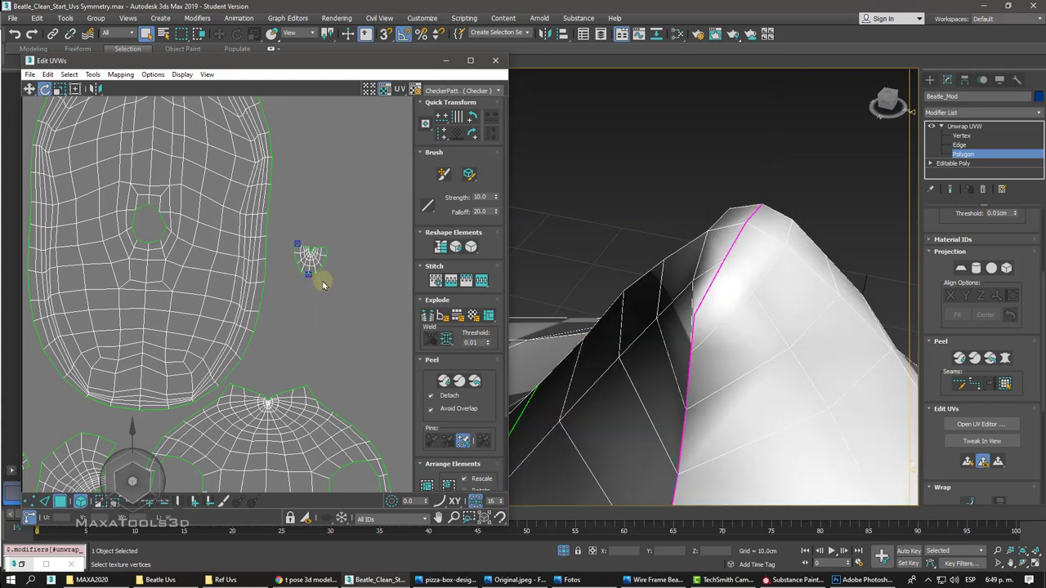
pyautogui.scroll(-3, 321, 282)
pyautogui.press('z')
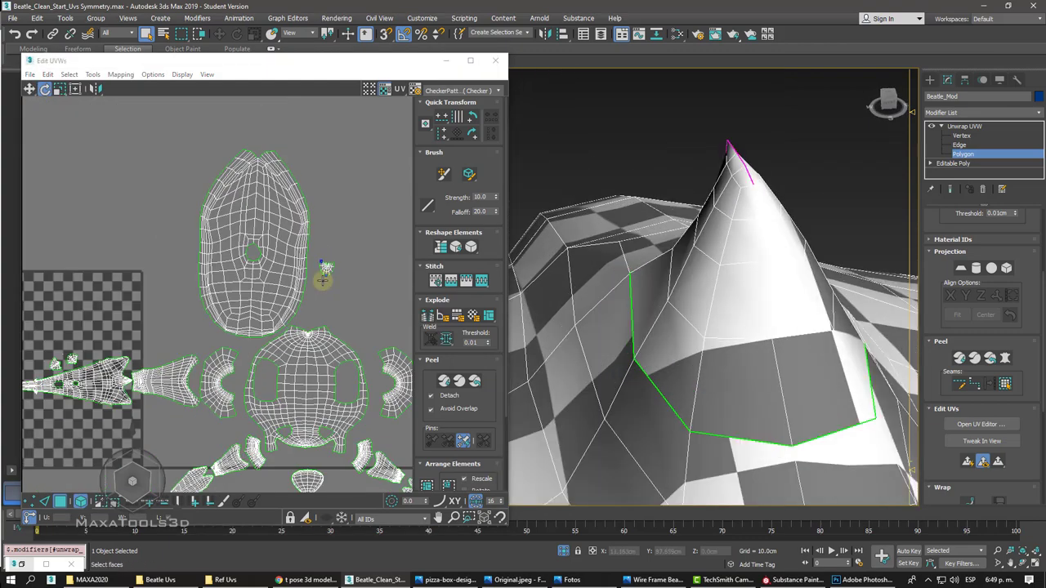
pyautogui.moveTo(711, 311)
pyautogui.keyDown('alt'); pyautogui.mouseDown(button='middle')
pyautogui.moveTo(711, 376)
pyautogui.moveTo(693, 354)
pyautogui.moveTo(701, 428)
pyautogui.moveTo(706, 357)
pyautogui.moveTo(696, 360)
pyautogui.mouseUp(button='middle'); pyautogui.keyUp('alt')
pyautogui.moveTo(262, 238); pyautogui.dragTo(245, 214, button='middle')
pyautogui.scroll(4, 237, 211)
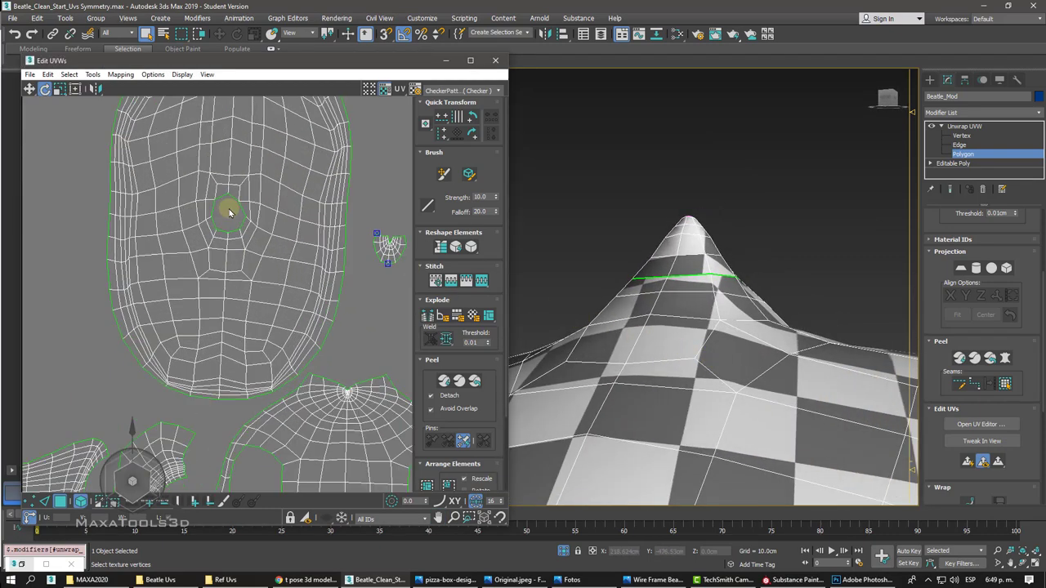
pyautogui.scroll(3, 229, 205)
pyautogui.scroll(-6, 229, 205)
pyautogui.scroll(-1, 229, 210)
pyautogui.scroll(1, 229, 208)
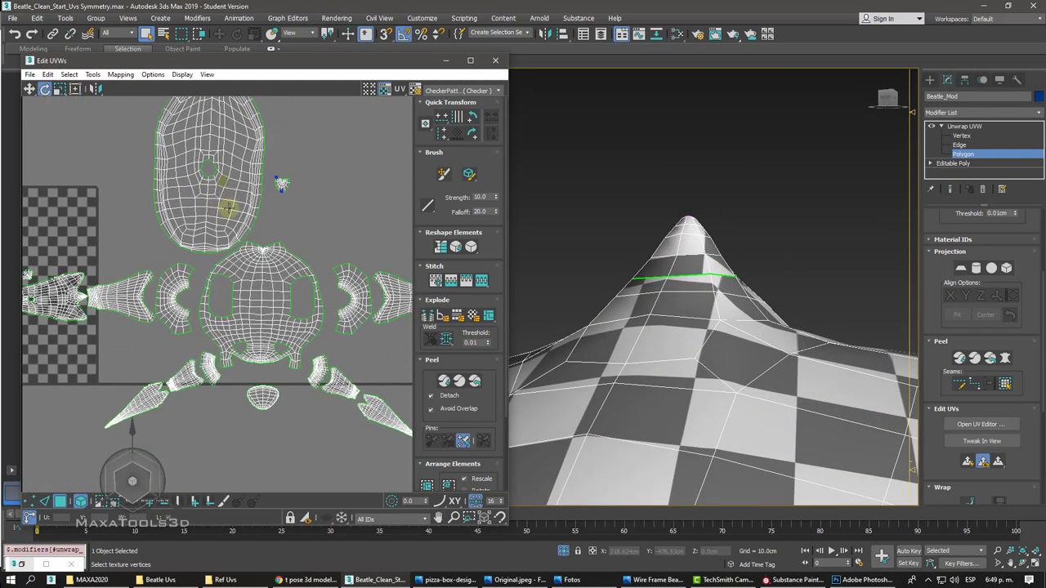
pyautogui.scroll(2, 229, 207)
pyautogui.scroll(2, 229, 208)
pyautogui.scroll(-3, 228, 207)
pyautogui.scroll(-2, 229, 208)
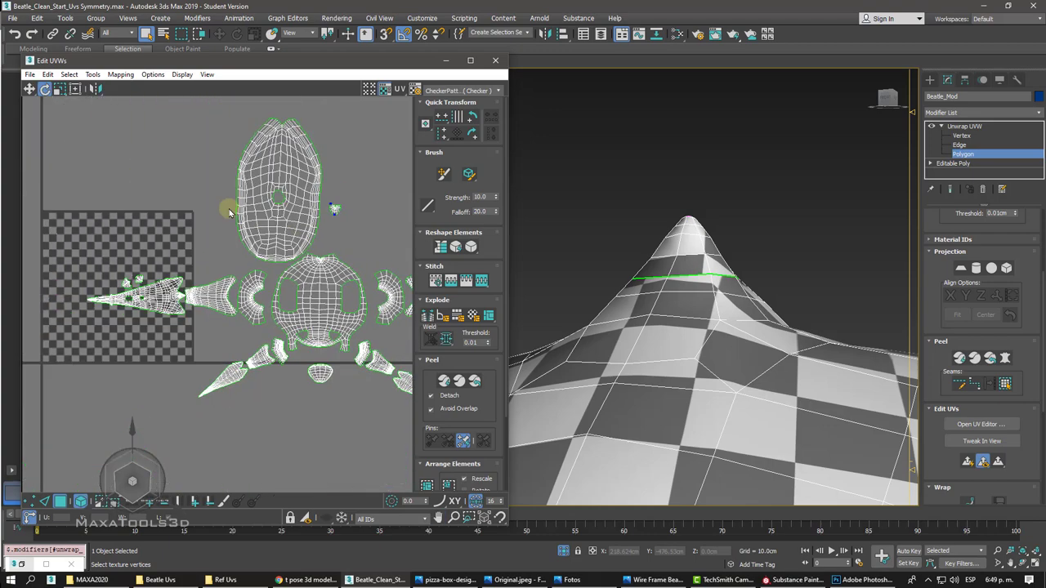
pyautogui.scroll(6, 229, 208)
pyautogui.scroll(4, 229, 211)
pyautogui.scroll(-5, 228, 210)
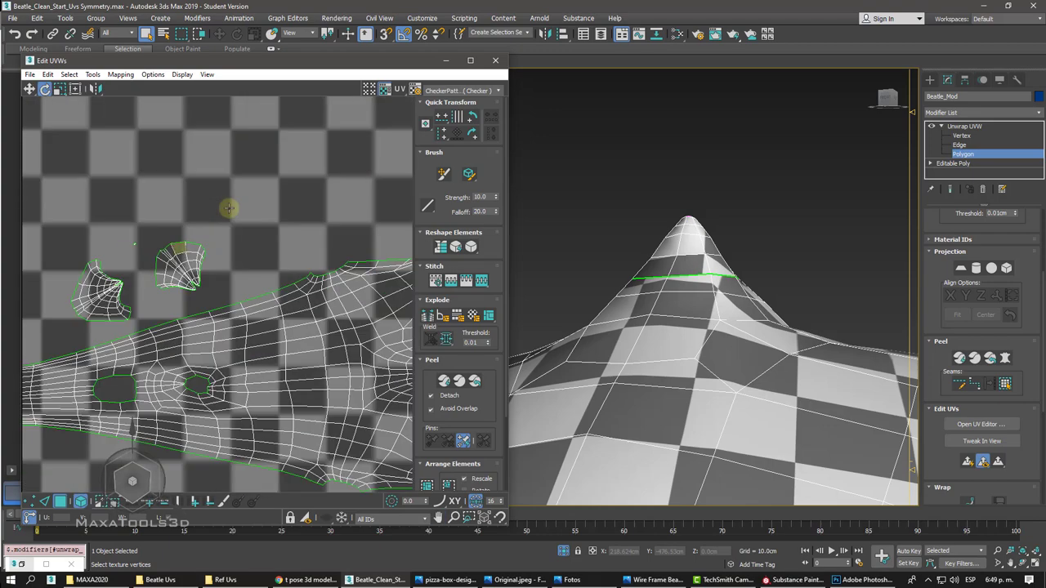
pyautogui.scroll(-3, 229, 209)
pyautogui.scroll(1, 229, 208)
pyautogui.scroll(2, 229, 208)
pyautogui.scroll(2, 229, 209)
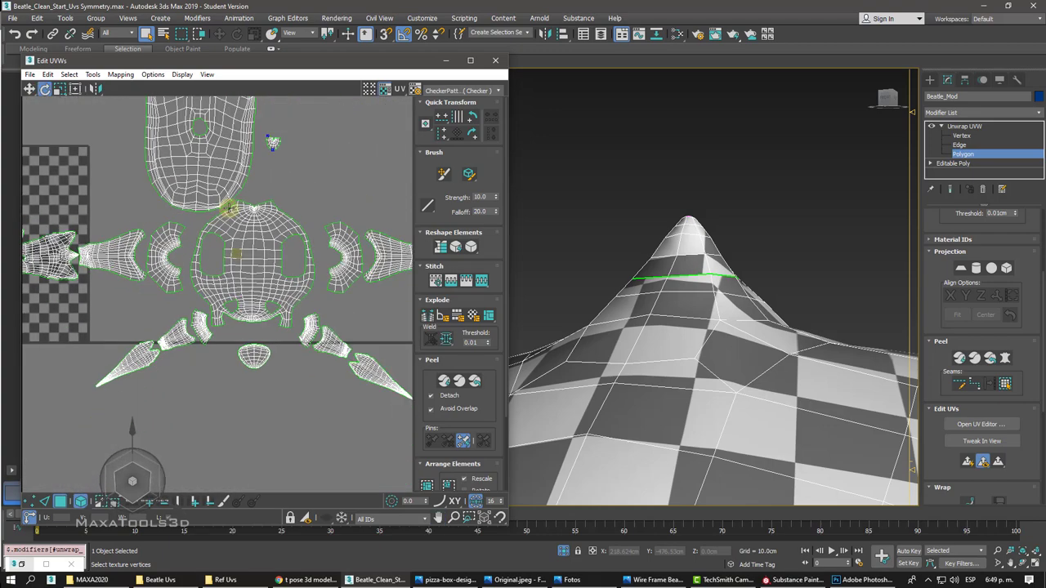
pyautogui.scroll(2, 229, 211)
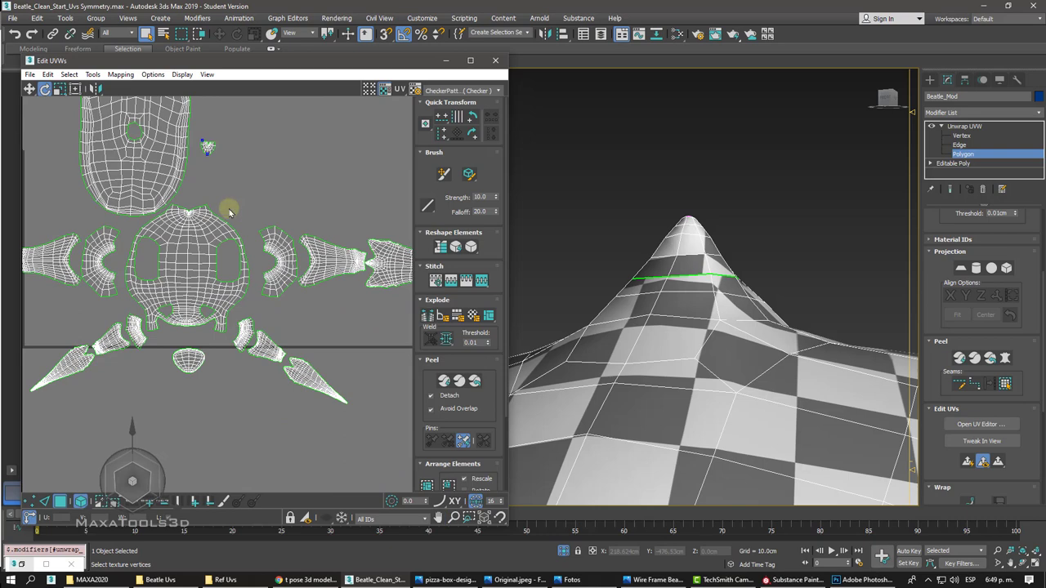
pyautogui.moveTo(413, 381); pyautogui.dragTo(429, 329)
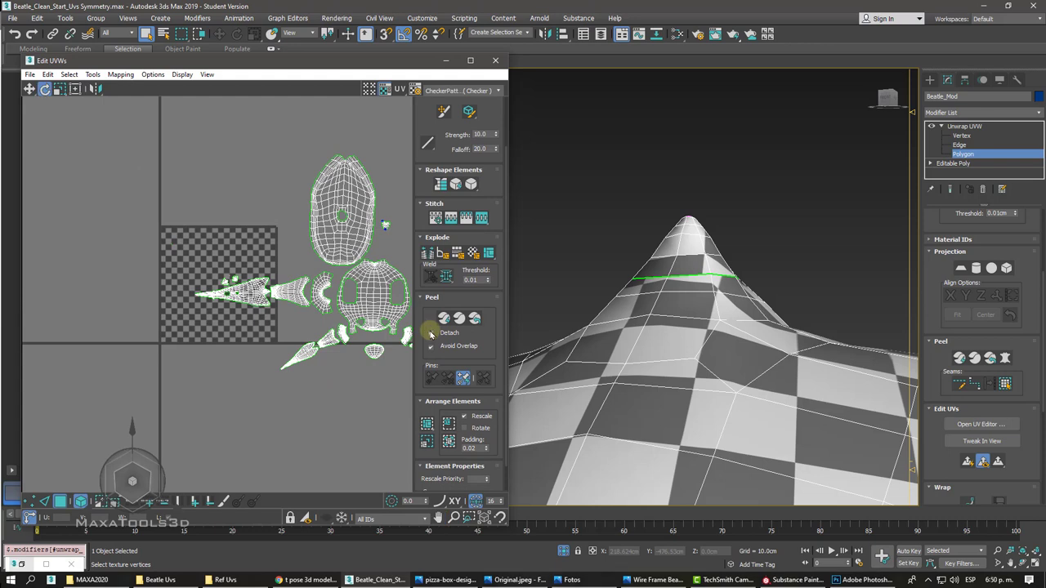
pyautogui.moveTo(385, 225)
pyautogui.mouseDown(button='middle')
pyautogui.moveTo(307, 201)
pyautogui.moveTo(302, 188)
pyautogui.mouseUp(button='middle')
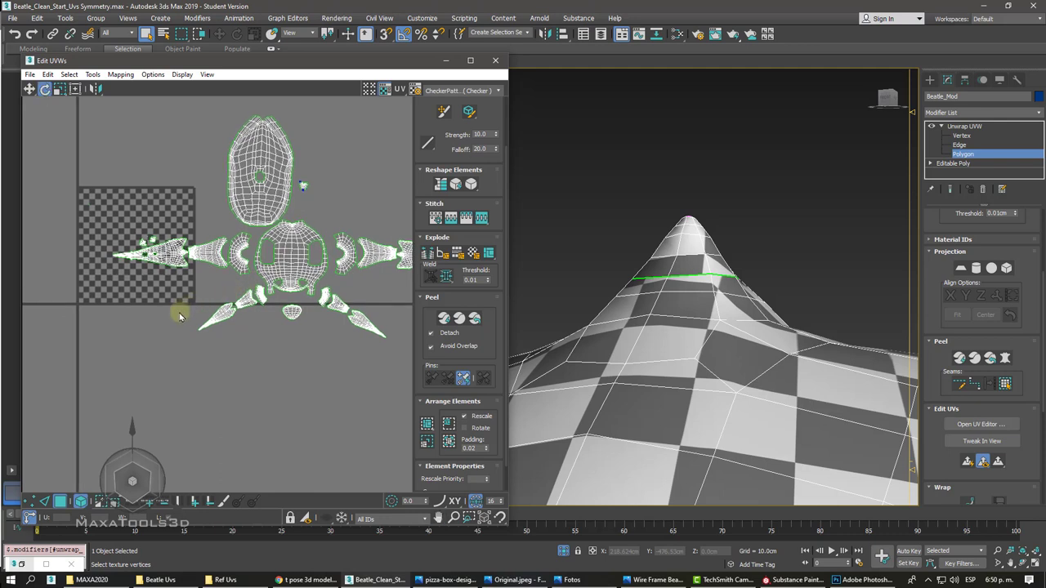
pyautogui.moveTo(180, 317); pyautogui.dragTo(187, 311, button='middle')
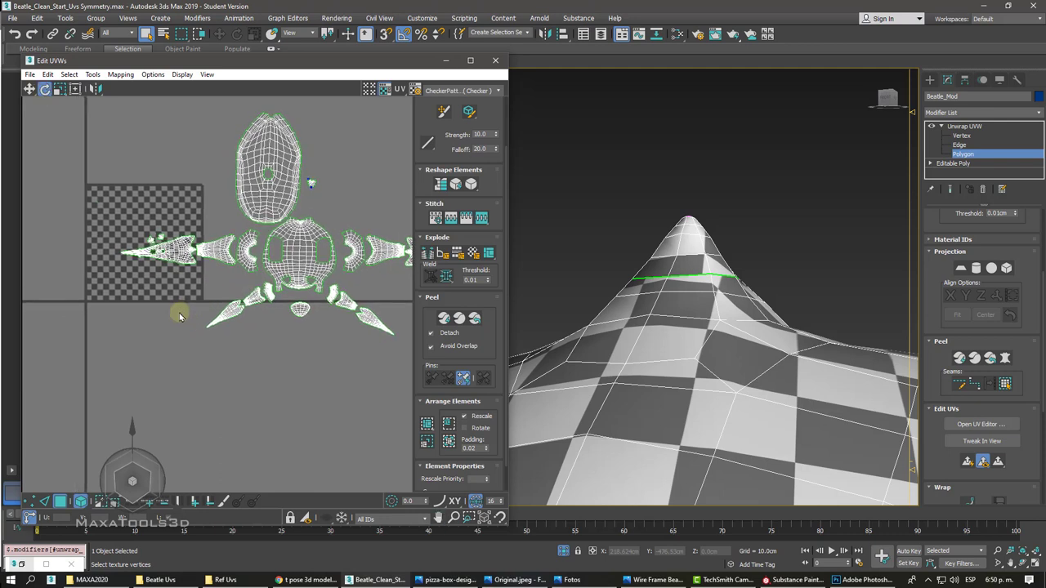
pyautogui.click(406, 520)
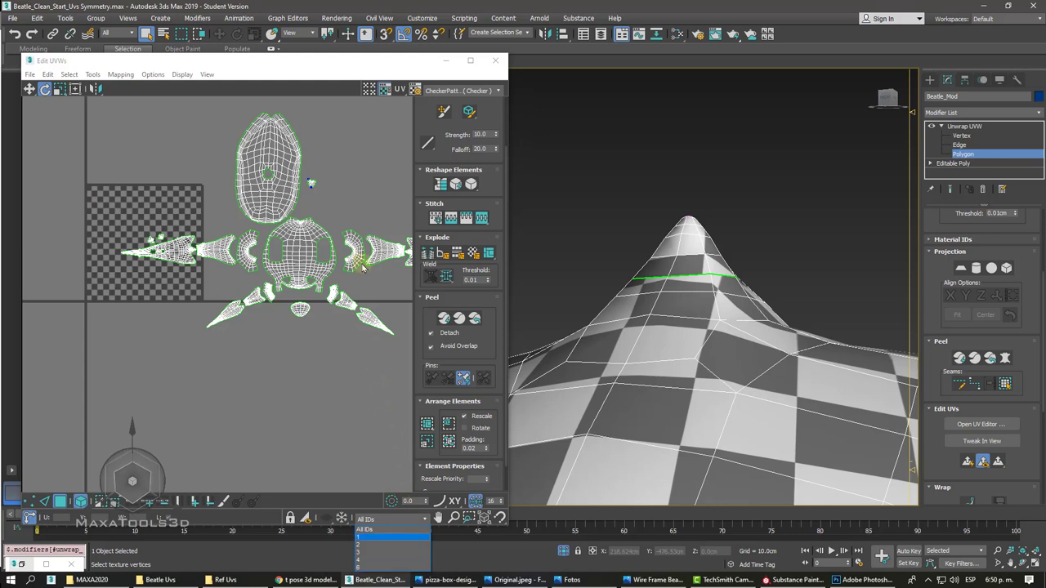
pyautogui.click(340, 77)
pyautogui.click(369, 89)
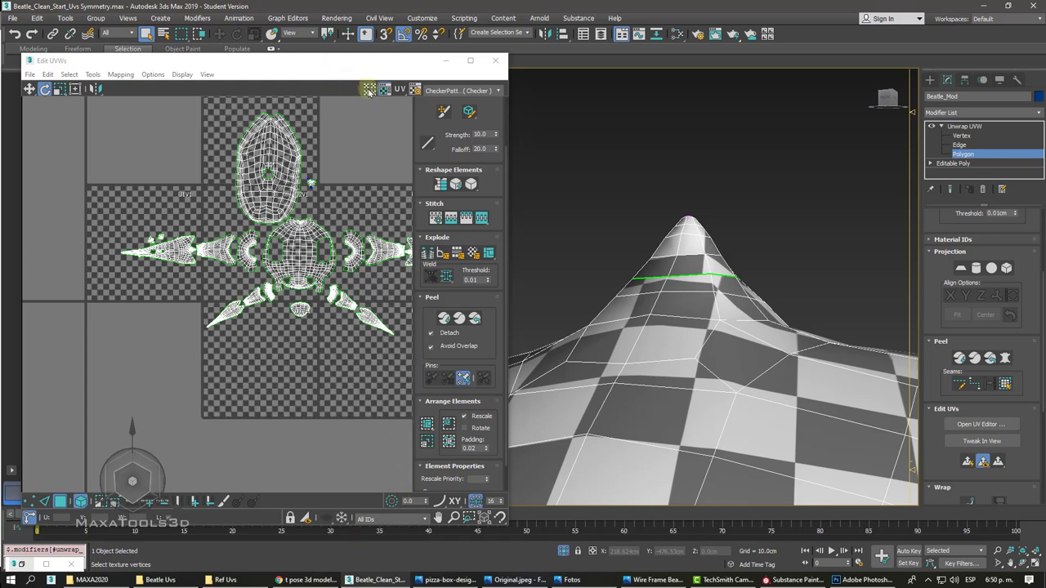
pyautogui.click(368, 89)
pyautogui.click(369, 89)
pyautogui.click(368, 89)
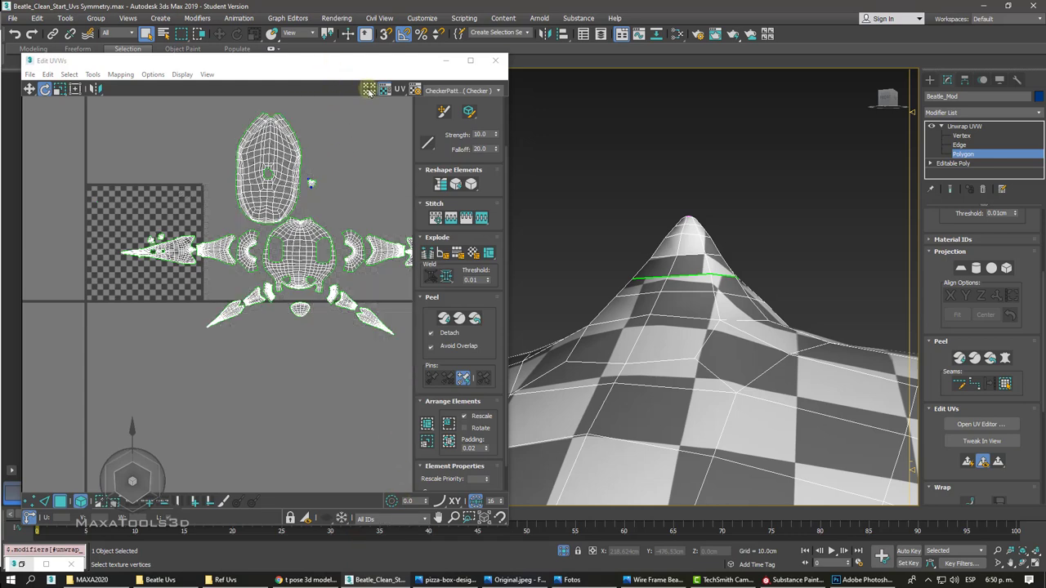
# - Pack all UV shells into the checker square and zoom in to inspect them
pyautogui.click(427, 422)
pyautogui.scroll(5, 237, 327)
pyautogui.scroll(-2, 239, 327)
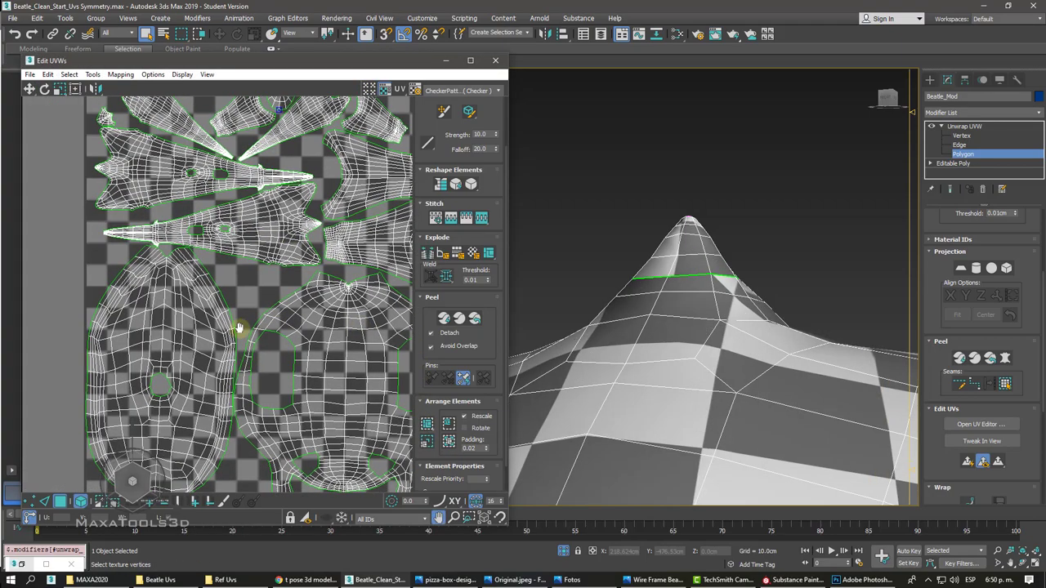
pyautogui.scroll(3, 240, 326)
pyautogui.scroll(-3, 240, 327)
pyautogui.scroll(-2, 240, 327)
pyautogui.scroll(2, 240, 327)
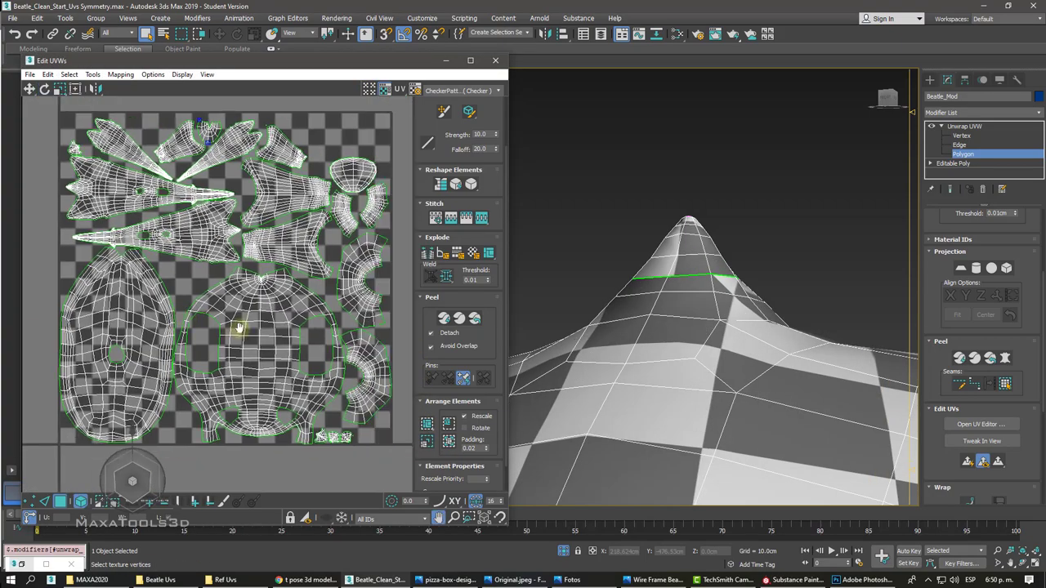
pyautogui.scroll(-3, 239, 327)
pyautogui.scroll(2, 239, 327)
pyautogui.scroll(2, 239, 327)
pyautogui.scroll(-3, 240, 327)
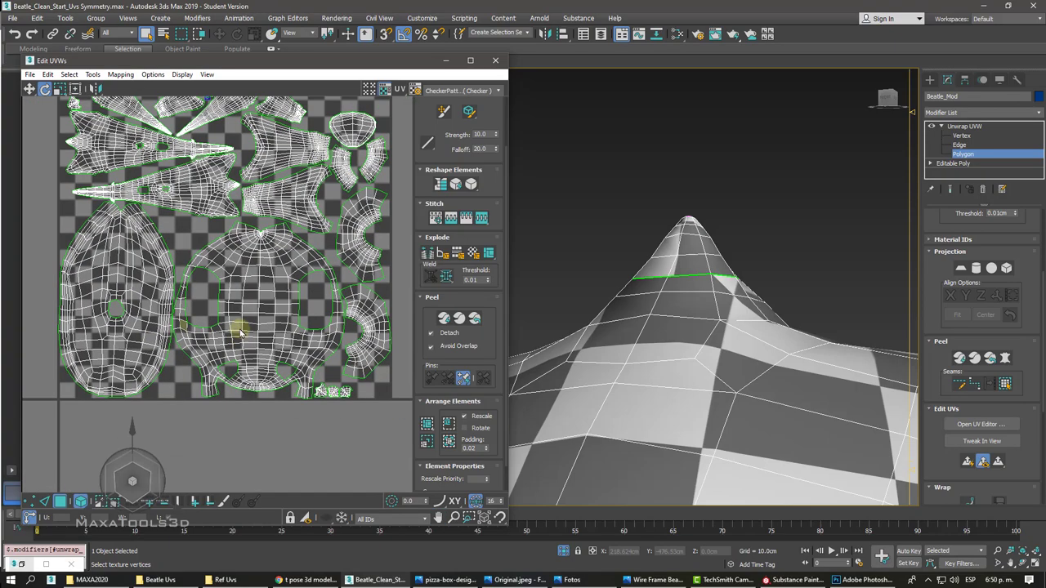
pyautogui.scroll(-1, 240, 326)
# - Finish reviewing the packed layout and exit the Unwrap UVW polygon sub-level
pyautogui.scroll(3, 239, 327)
pyautogui.scroll(-4, 240, 311)
pyautogui.scroll(3, 239, 299)
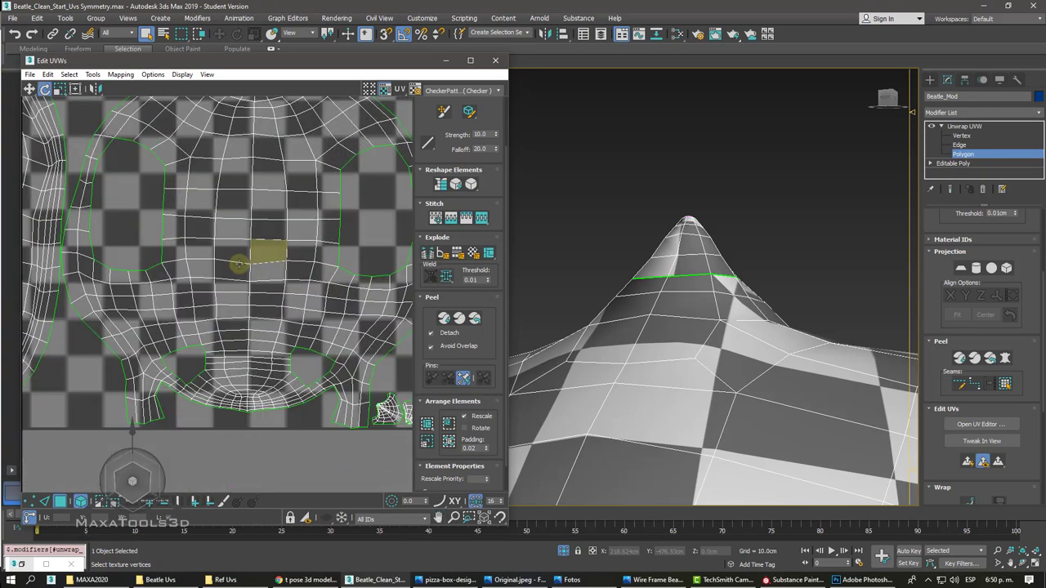
pyautogui.scroll(-4, 246, 278)
pyautogui.scroll(1, 239, 270)
pyautogui.scroll(2, 240, 262)
pyautogui.scroll(4, 240, 262)
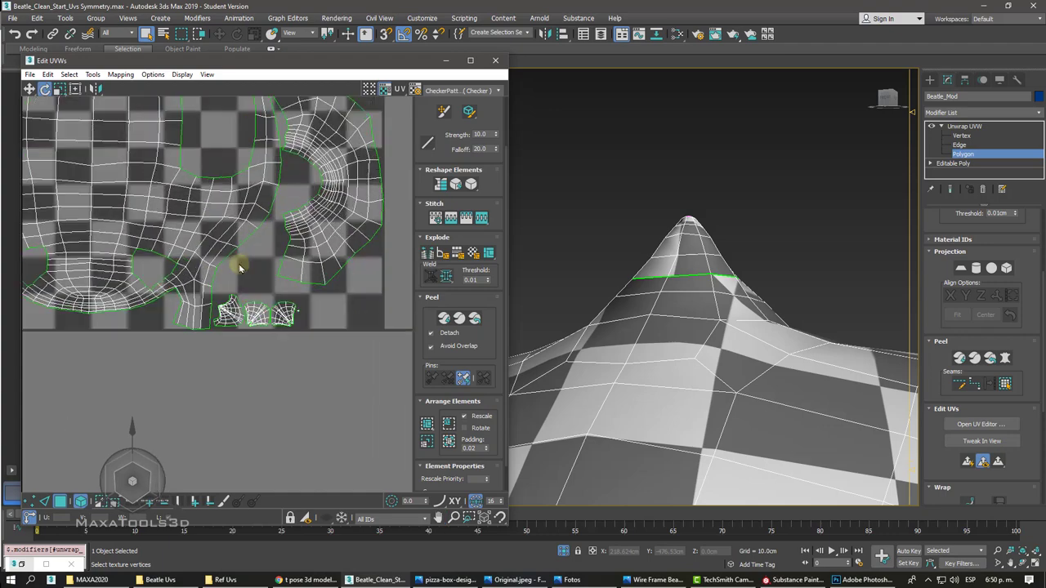
pyautogui.scroll(-2, 239, 262)
pyautogui.scroll(-2, 240, 262)
pyautogui.scroll(3, 237, 264)
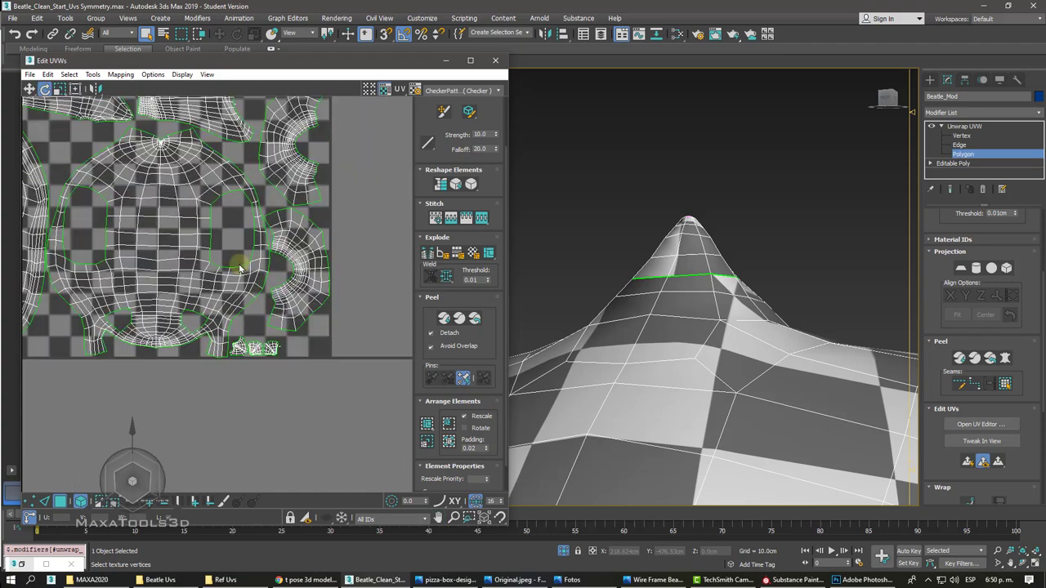
pyautogui.scroll(-2, 238, 264)
pyautogui.scroll(1, 239, 264)
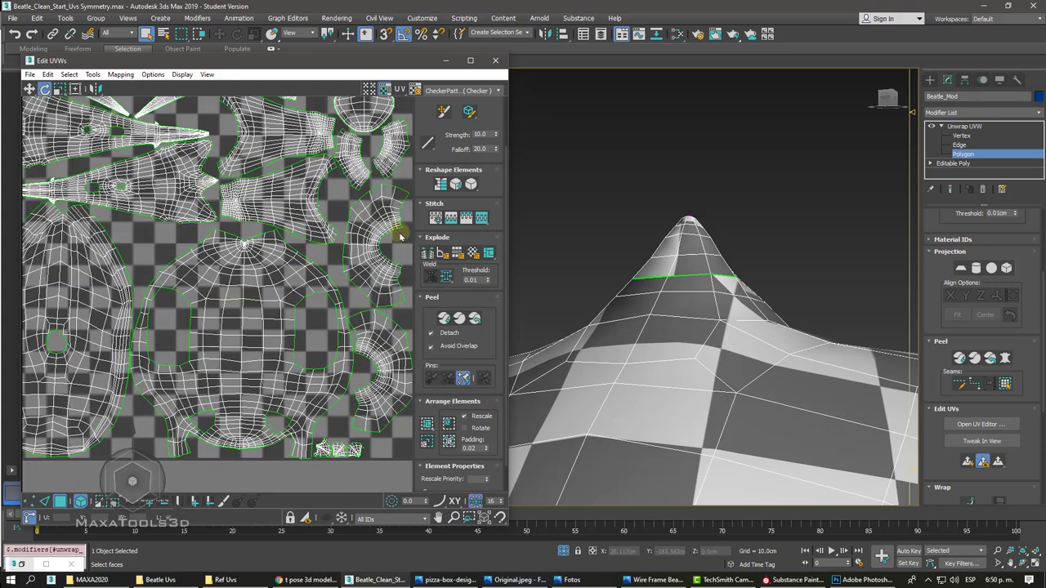
pyautogui.click(948, 127)
# - Collapse Unwrap UVW and re-enter it at vertex level
pyautogui.click(944, 127)
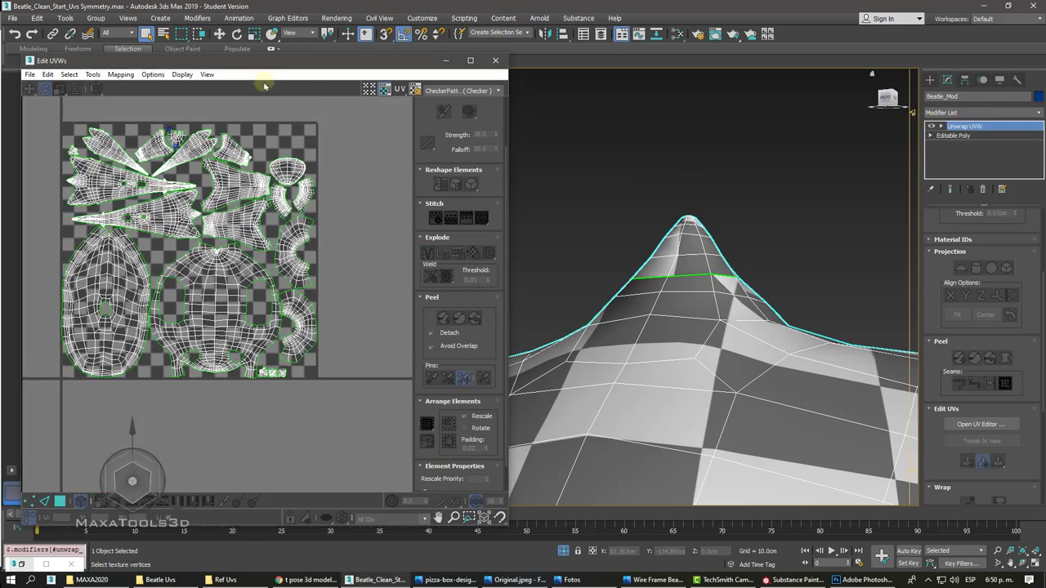
pyautogui.click(117, 76)
pyautogui.moveTo(92, 74)
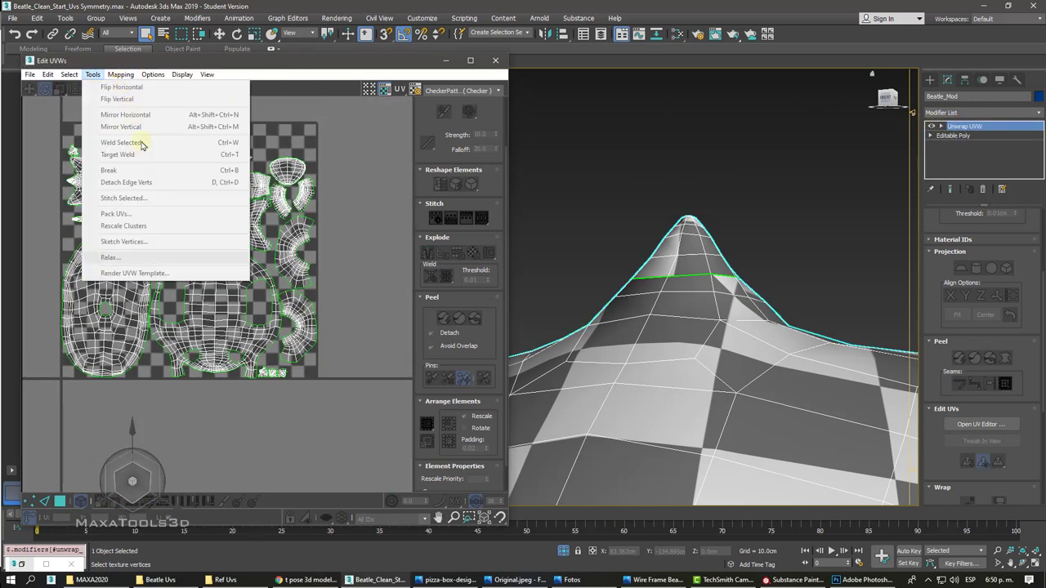
pyautogui.click(239, 380)
pyautogui.click(942, 125)
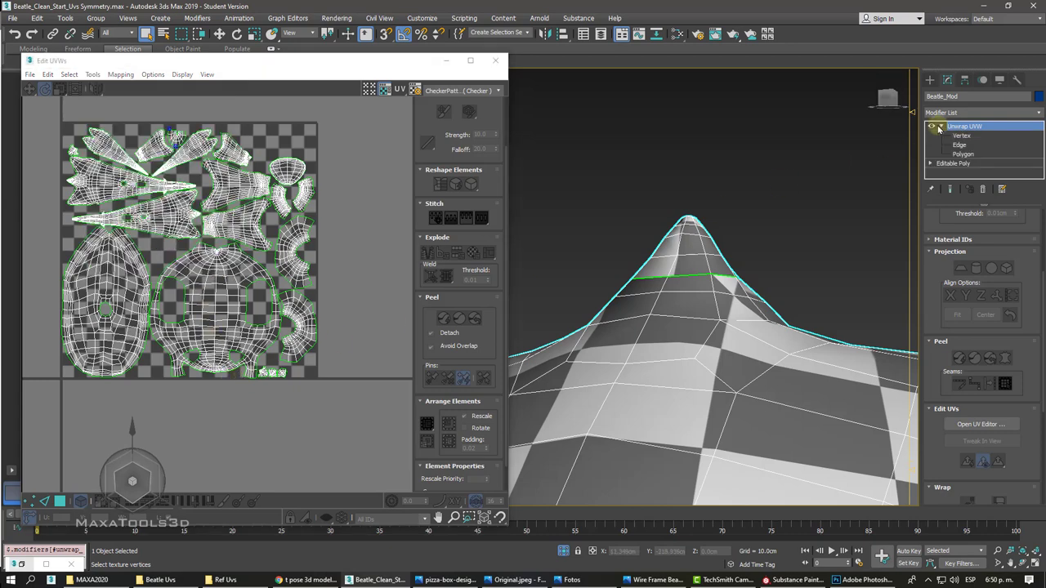
pyautogui.click(961, 135)
pyautogui.click(120, 76)
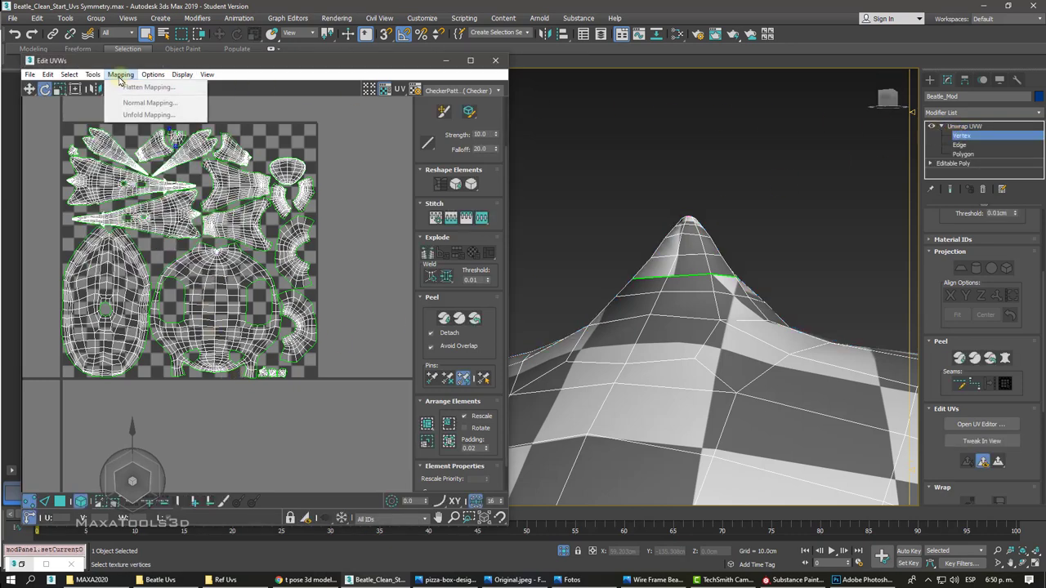
pyautogui.click(295, 142)
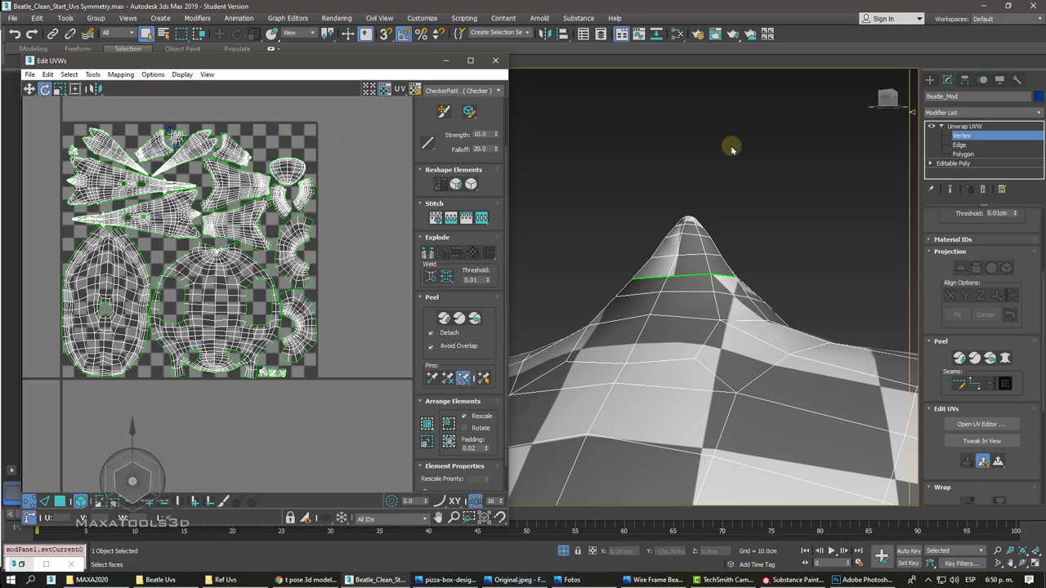
# - Switch to polygon level and cancel Flatten Mapping to keep the packed layout
pyautogui.click(962, 154)
pyautogui.click(121, 75)
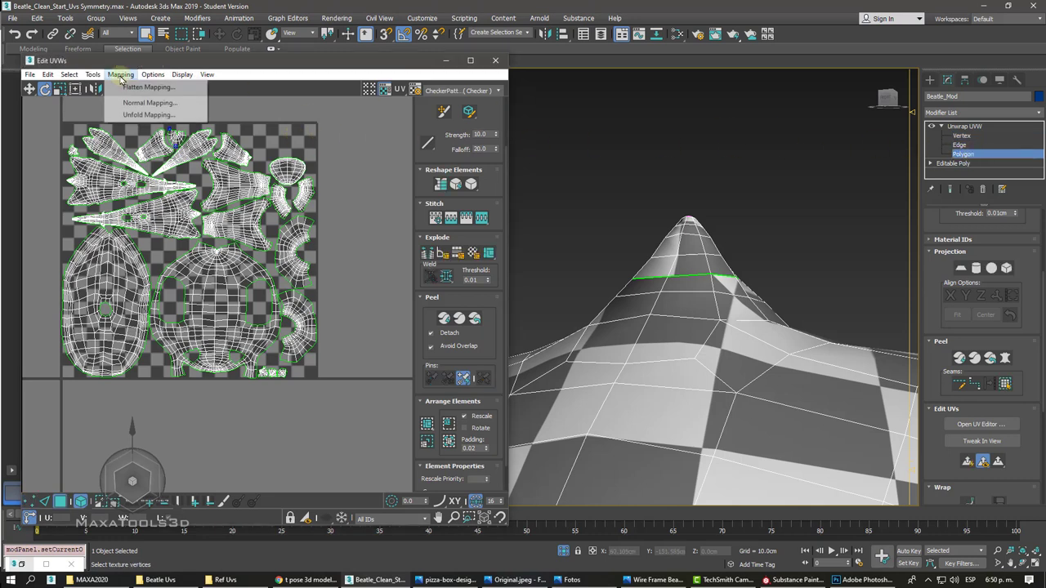
pyautogui.click(137, 87)
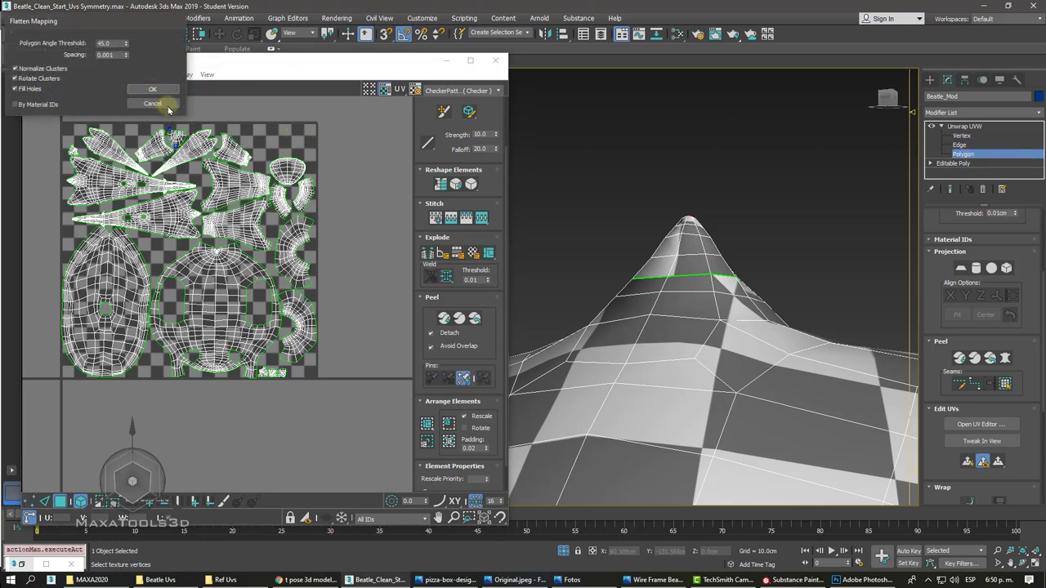
pyautogui.click(155, 104)
pyautogui.click(93, 74)
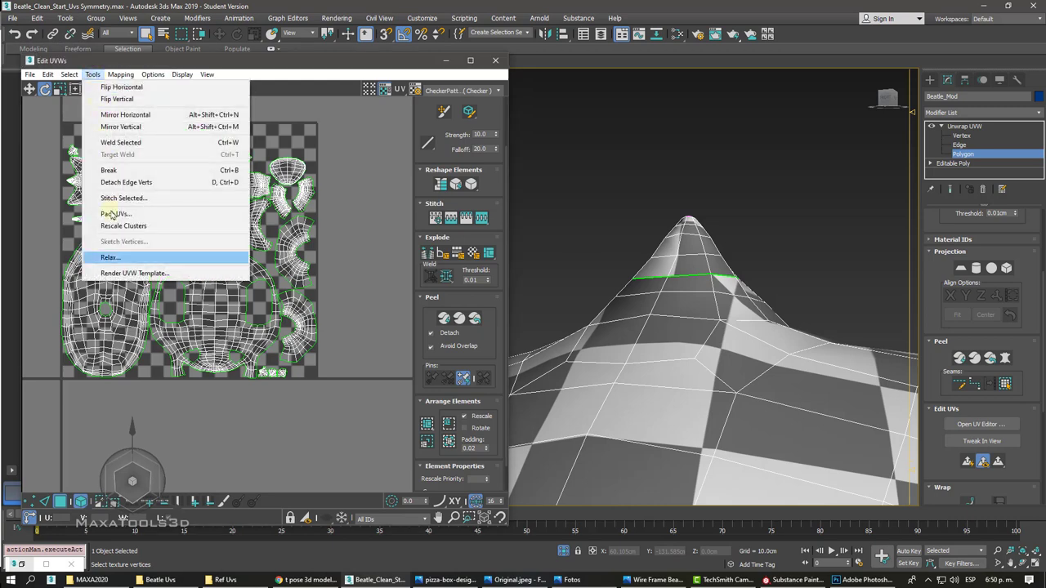
# - Render a 2048 × 2048 wireframe UV template of the beetle layout
pyautogui.click(114, 270)
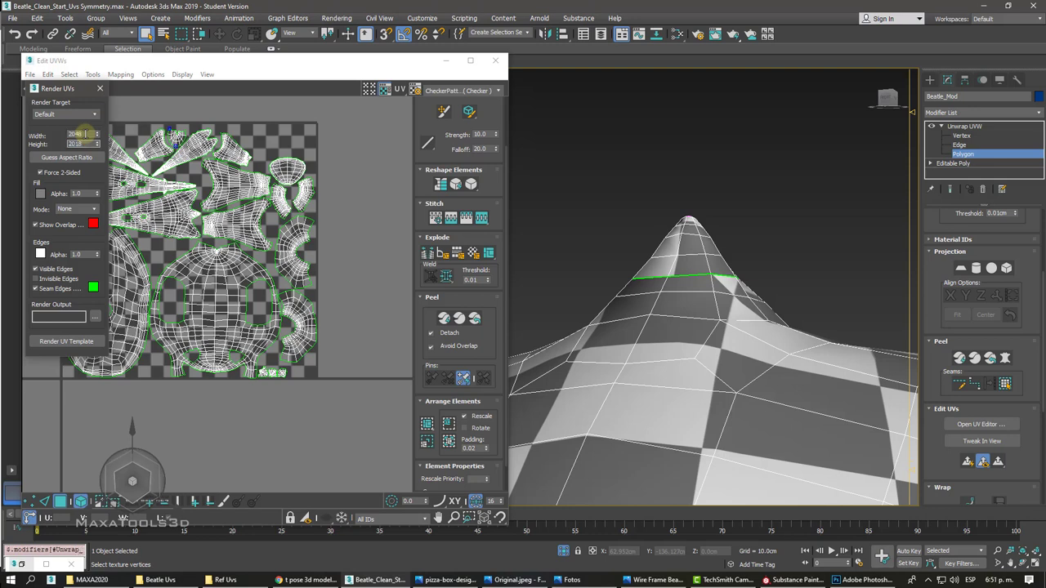
pyautogui.click(67, 341)
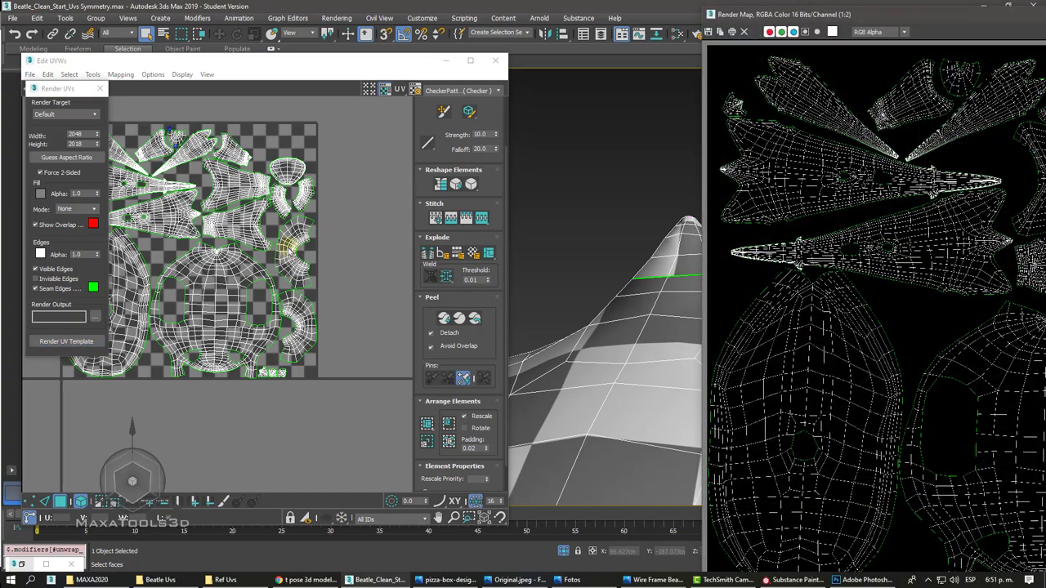
pyautogui.moveTo(791, 24); pyautogui.dragTo(508, 32)
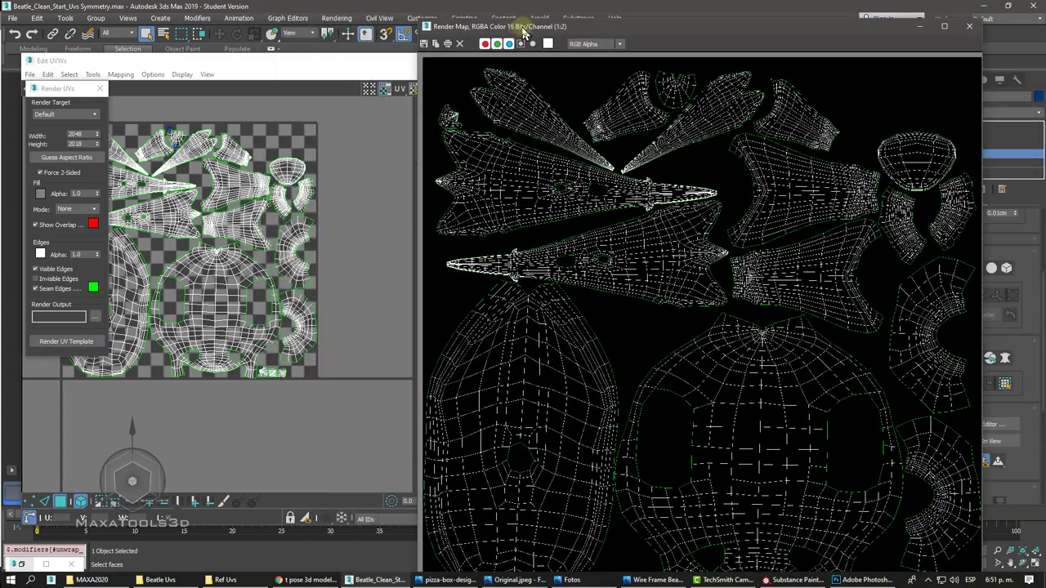
# - Set the template fill mode to Solid, render it again, then close that render
pyautogui.click(92, 210)
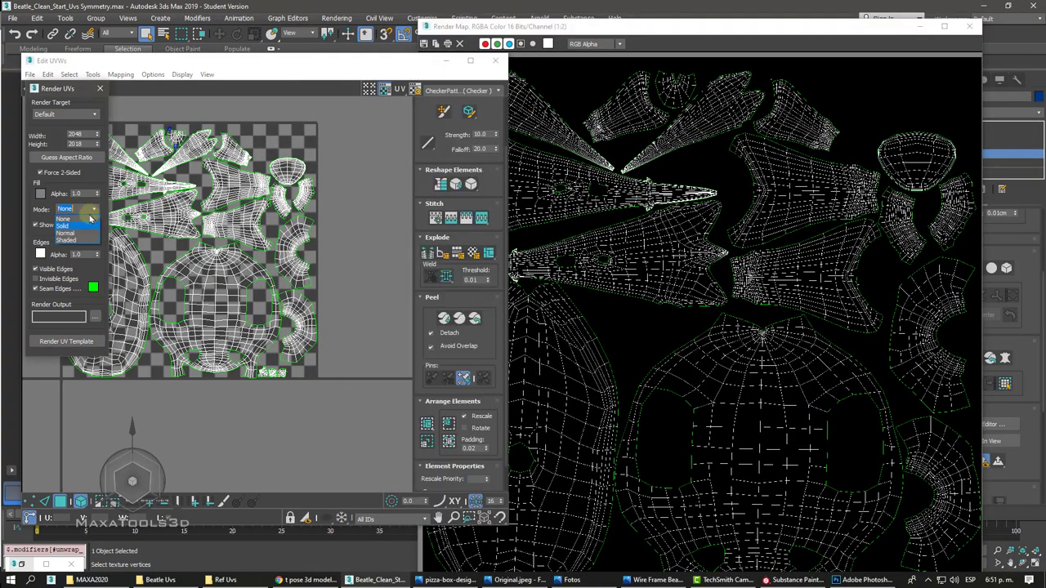
pyautogui.click(80, 227)
pyautogui.click(82, 341)
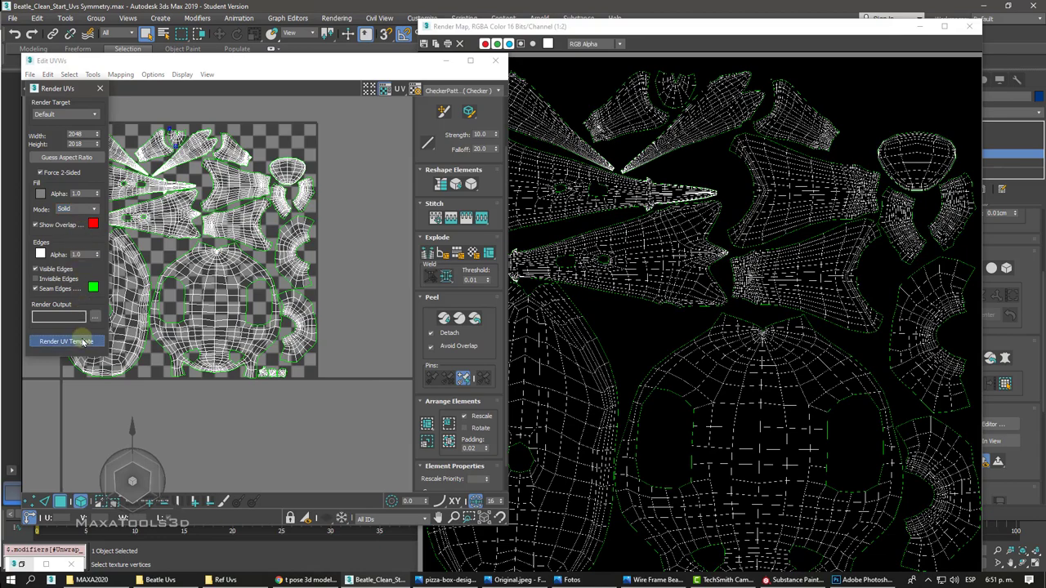
pyautogui.moveTo(882, 18)
pyautogui.mouseDown()
pyautogui.moveTo(423, 37)
pyautogui.moveTo(530, 67)
pyautogui.mouseUp()
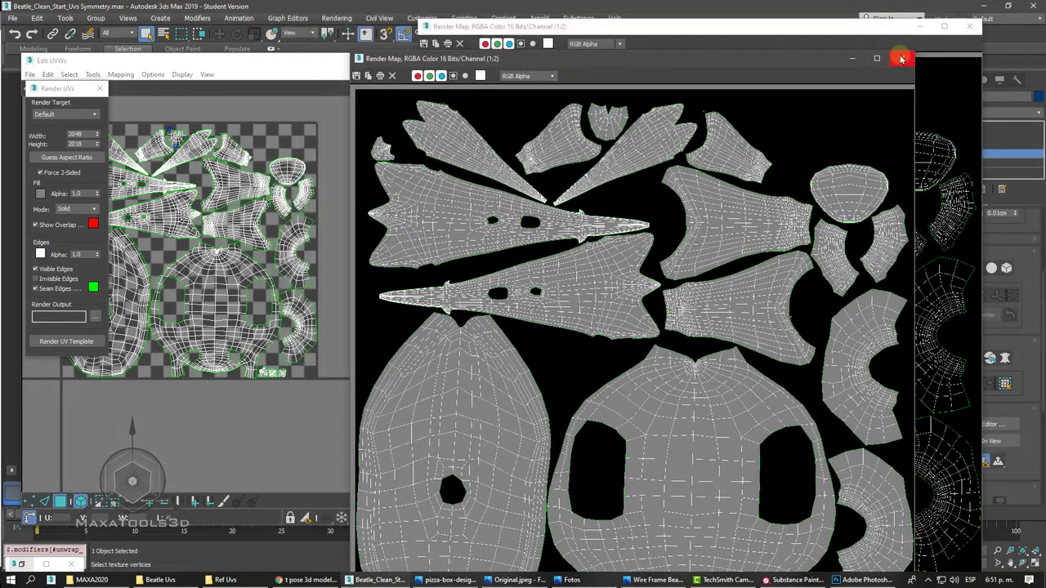
pyautogui.click(902, 58)
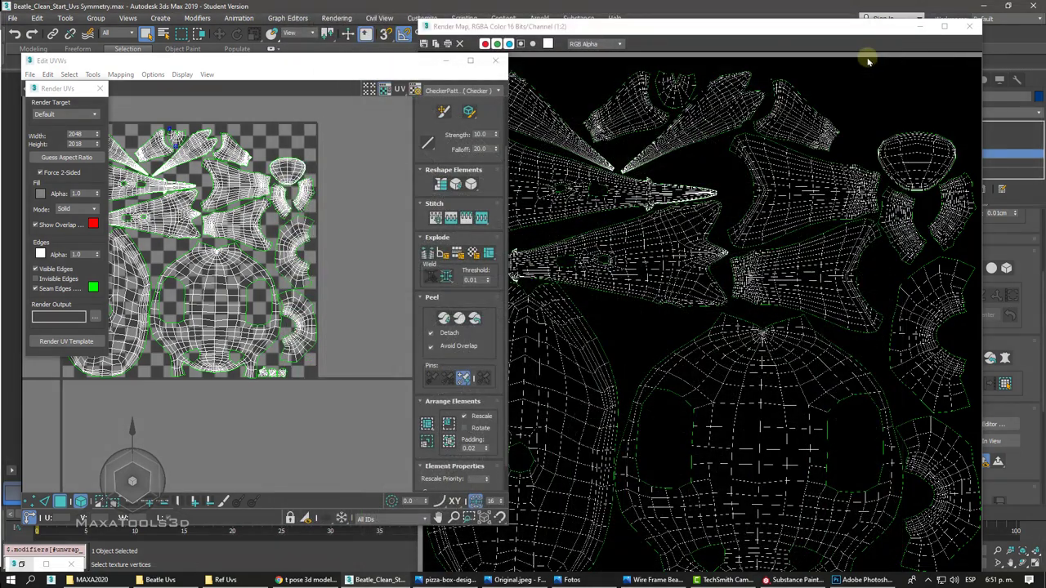
# - Bring the wireframe template render forward and begin typing its file name in Beatle Uvs
pyautogui.click(424, 51)
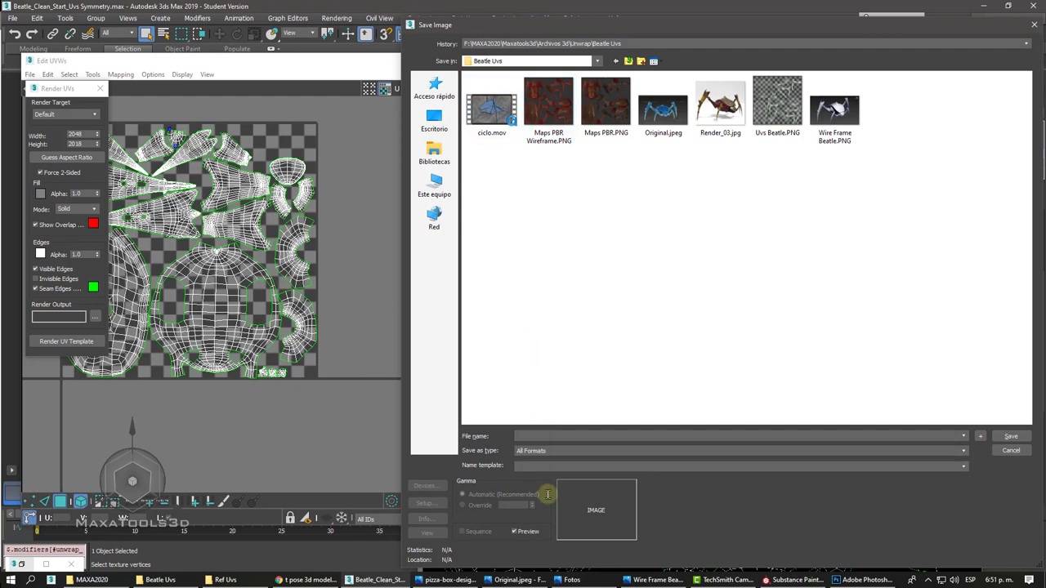
pyautogui.write('uv Ref Bug Final')
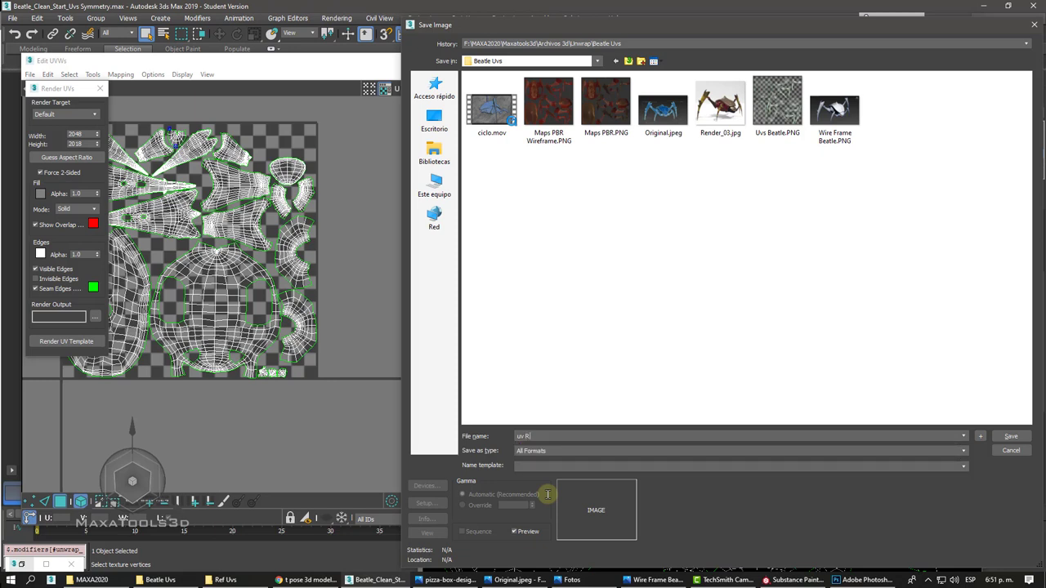
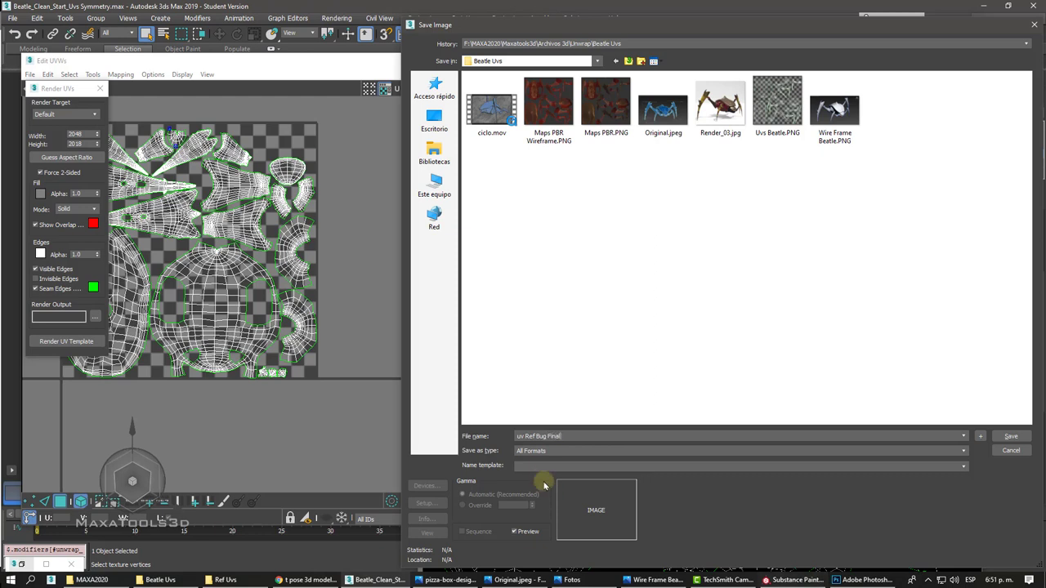
# - Save the rendered UV template as a PNG image named 'uv Ref Bug Final'
pyautogui.click(533, 451)
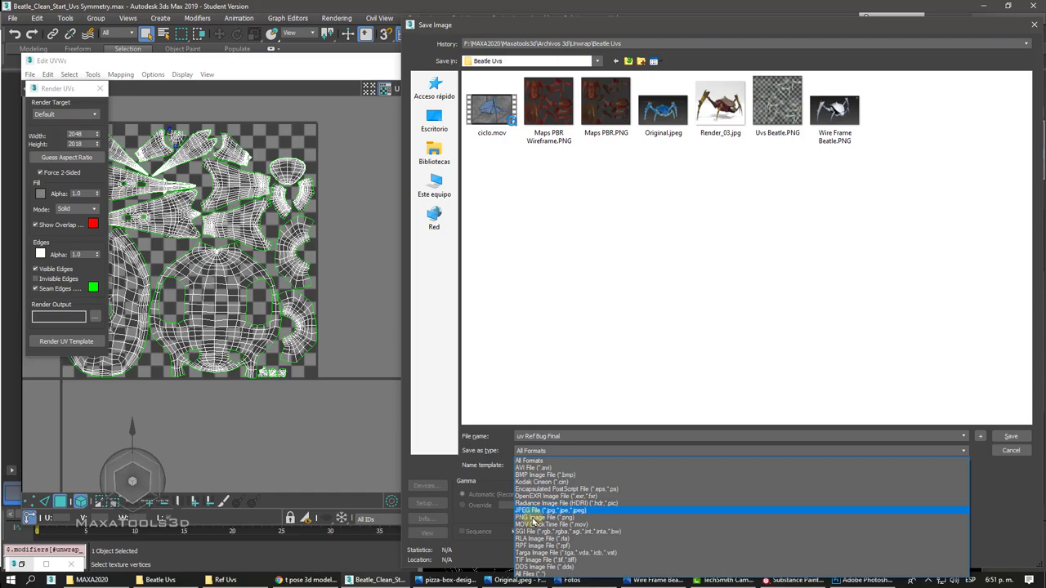
pyautogui.click(533, 518)
pyautogui.click(1011, 437)
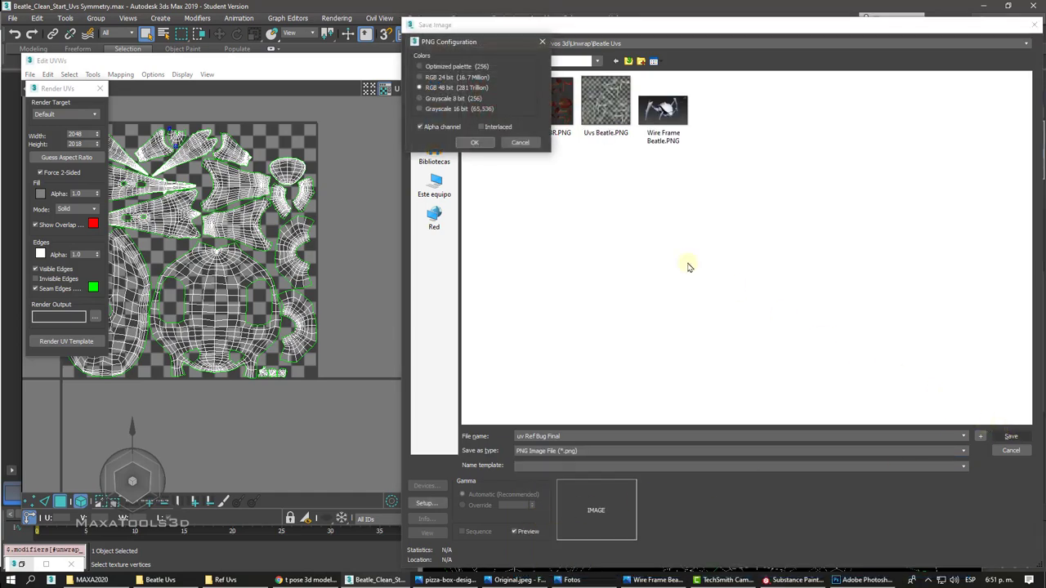
pyautogui.click(474, 142)
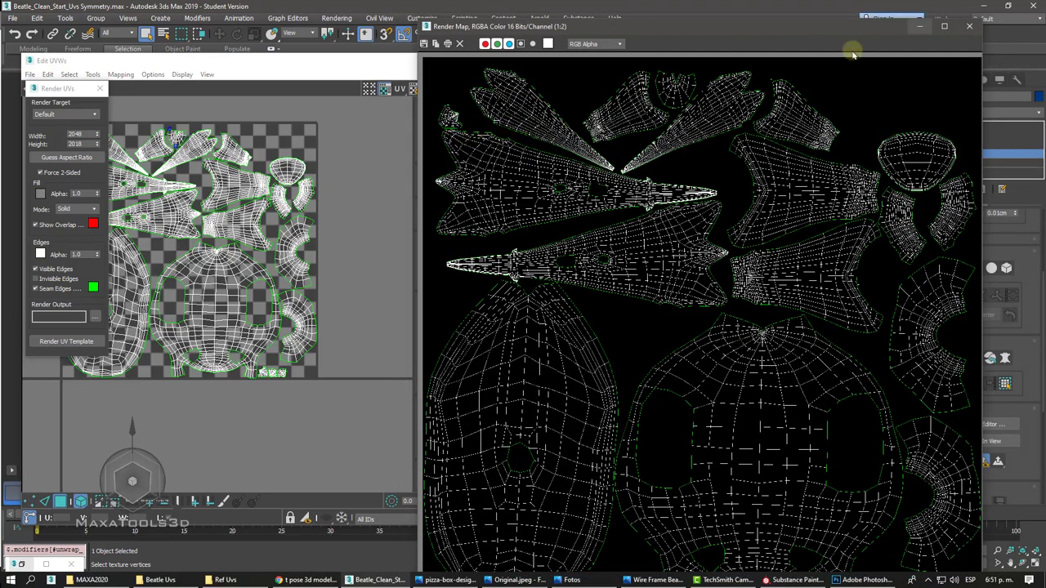
# - Close the UV render and UV editor windows, exit polygon mode, and deselect the spider
pyautogui.click(969, 26)
pyautogui.click(505, 60)
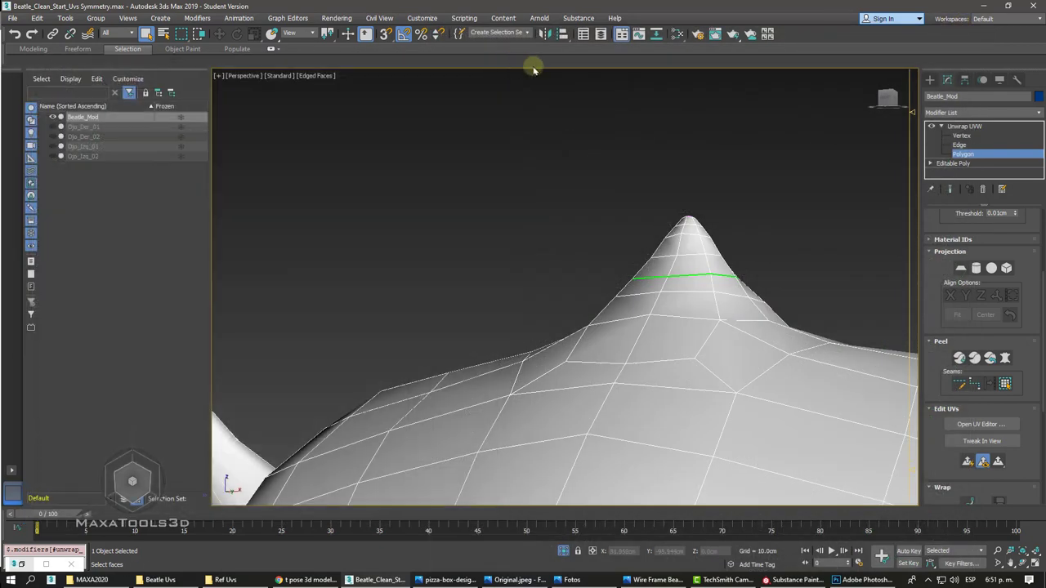
pyautogui.click(964, 126)
pyautogui.press('z')
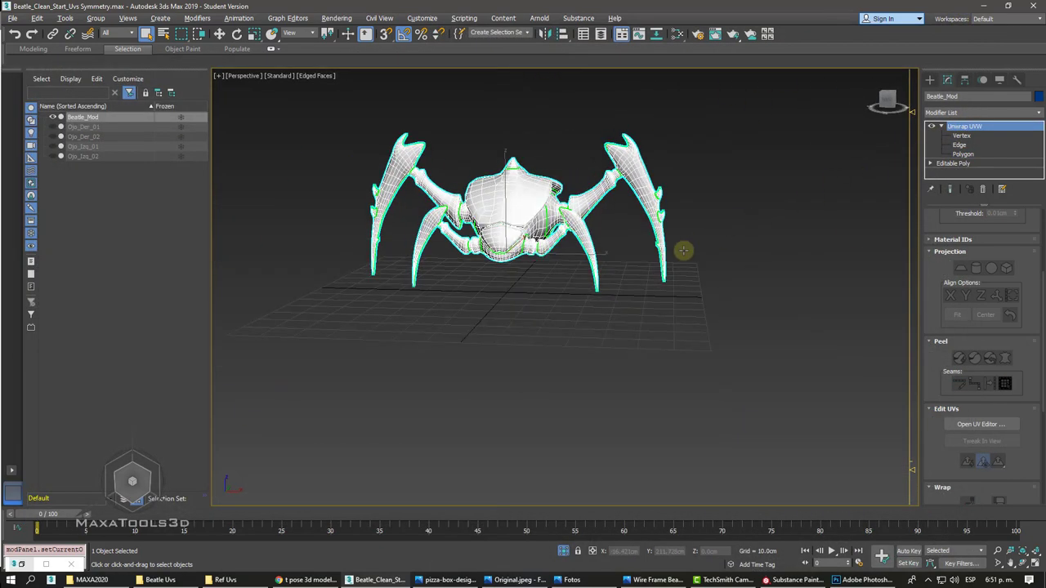
pyautogui.rightClick(612, 281)
pyautogui.click(642, 288)
pyautogui.click(612, 303)
pyautogui.scroll(5, 612, 303)
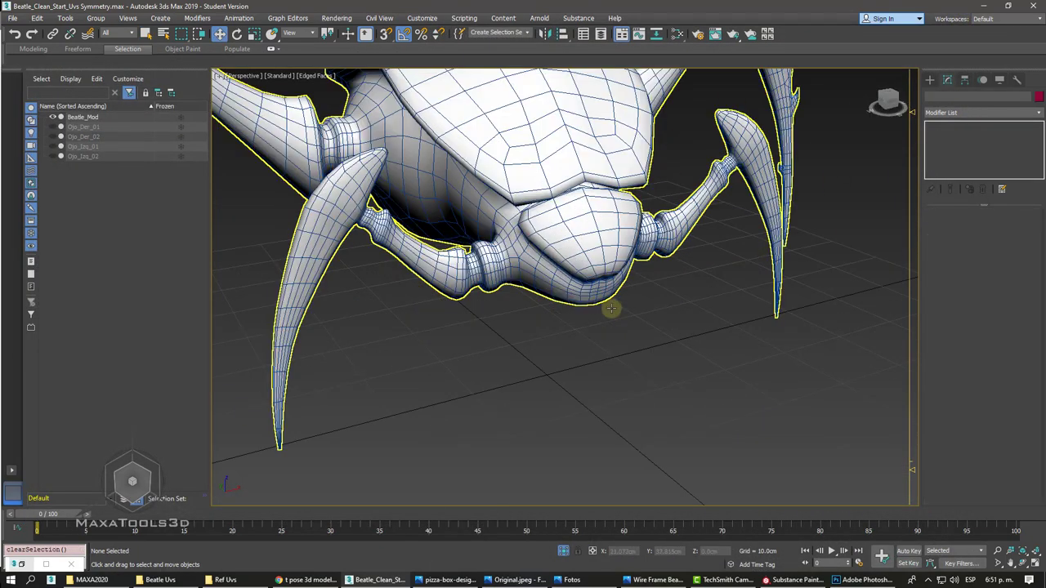
pyautogui.scroll(-3, 589, 409)
pyautogui.press('z')
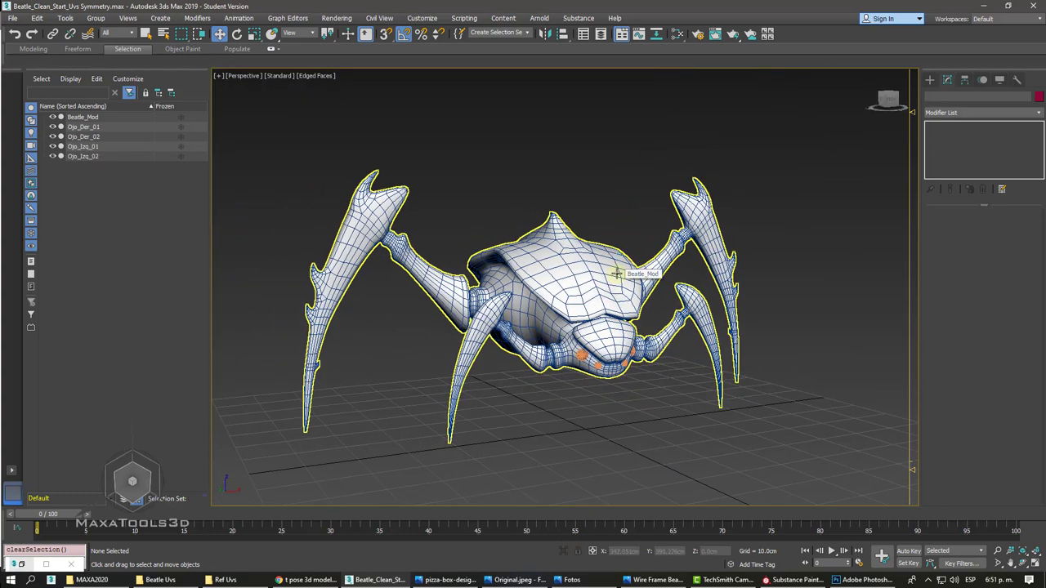
# - Open the Game Exporter from the File menu, then switch to Photoshop
pyautogui.click(13, 18)
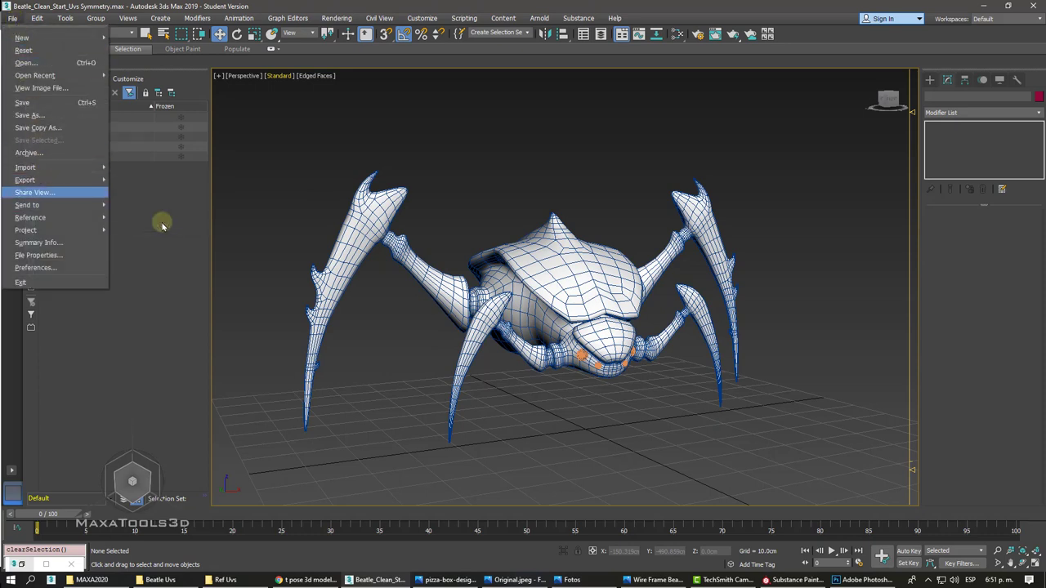
pyautogui.click(149, 225)
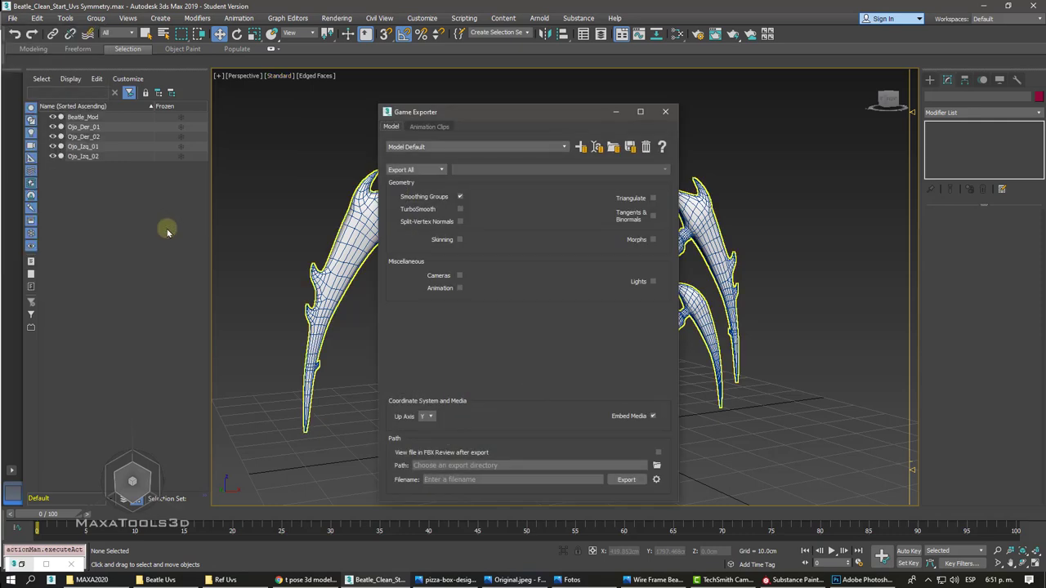
pyautogui.click(865, 579)
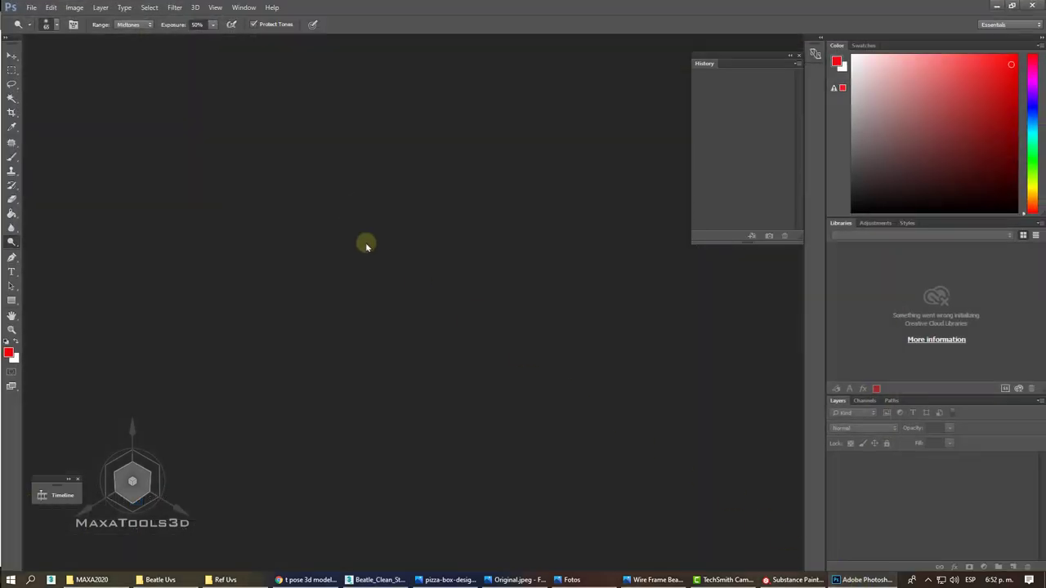
# - Open uv Ref Bug Final.png from F:\MAXA2020\Maxatools3d\Archivos 3d\Unwrap\Beatle Uvs
pyautogui.click(31, 8)
pyautogui.click(42, 30)
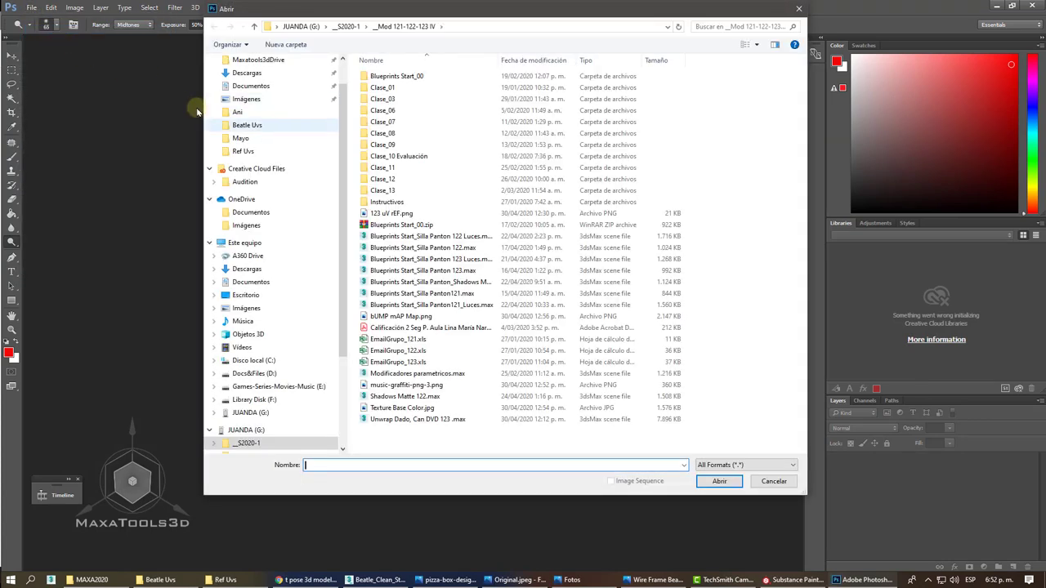
pyautogui.click(261, 401)
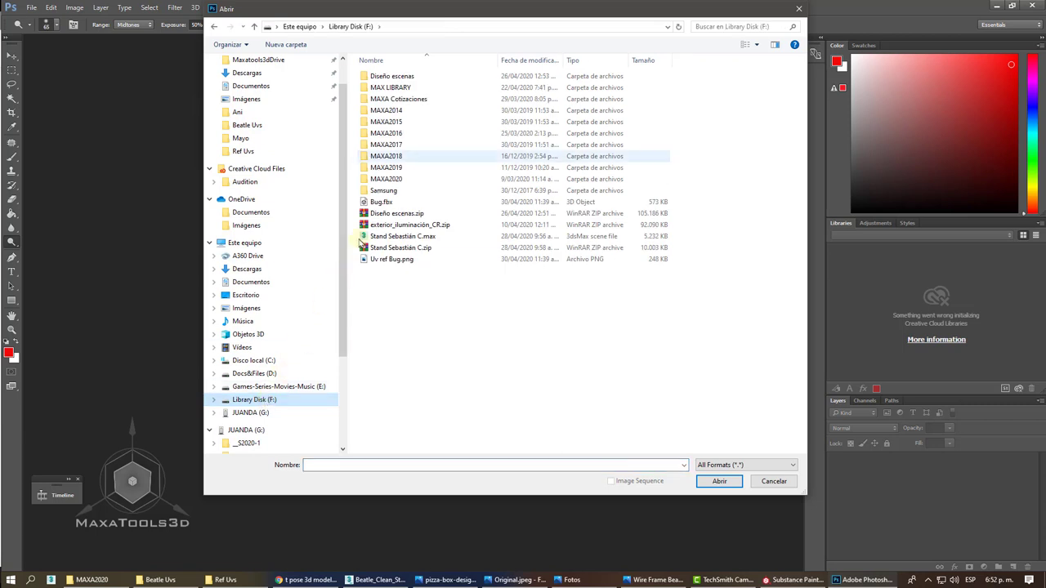
pyautogui.doubleClick(388, 179)
pyautogui.doubleClick(382, 111)
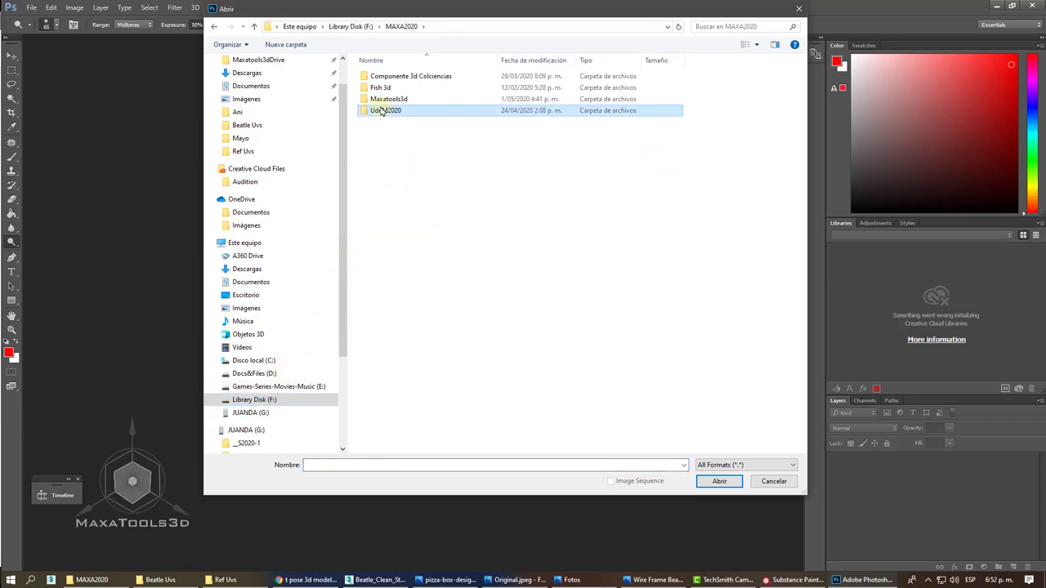
pyautogui.click(405, 27)
pyautogui.doubleClick(393, 99)
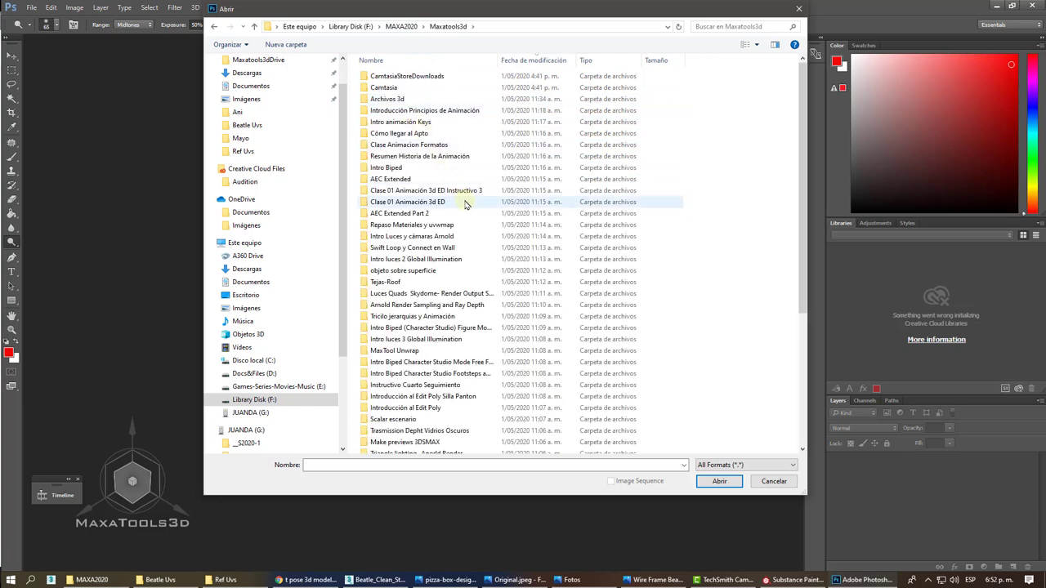
pyautogui.click(401, 100)
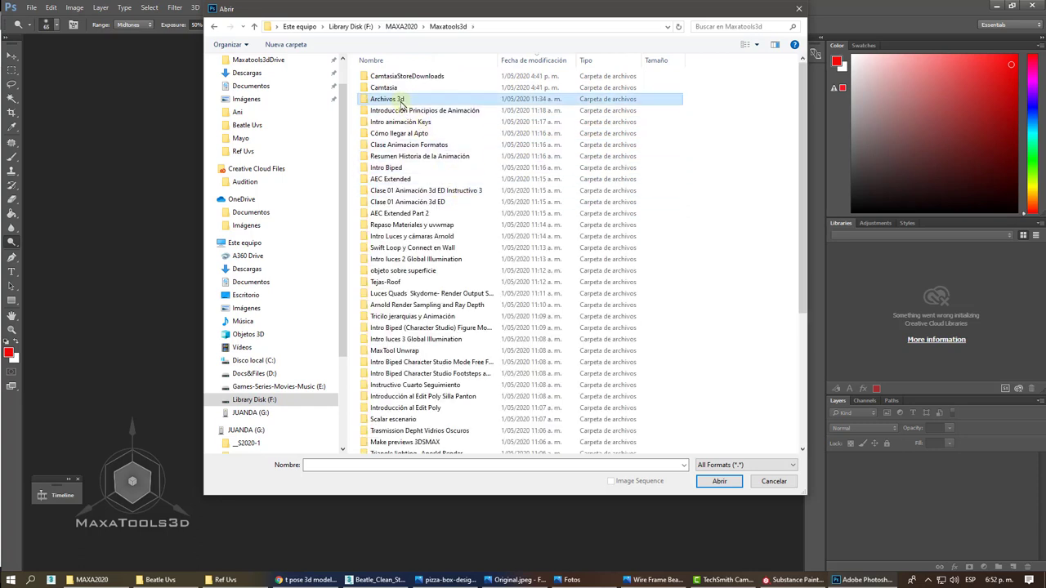
pyautogui.doubleClick(400, 101)
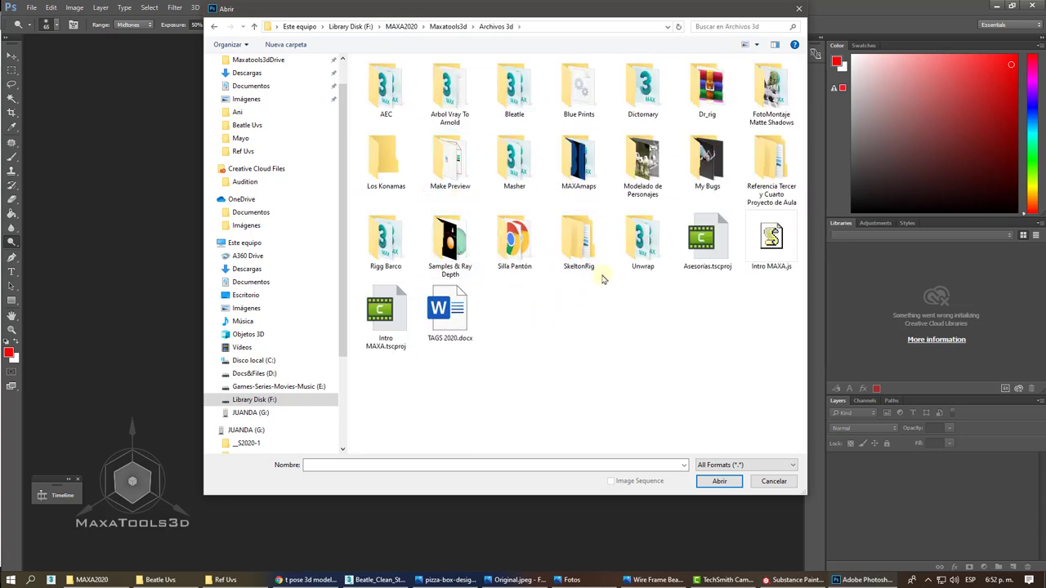
pyautogui.doubleClick(643, 241)
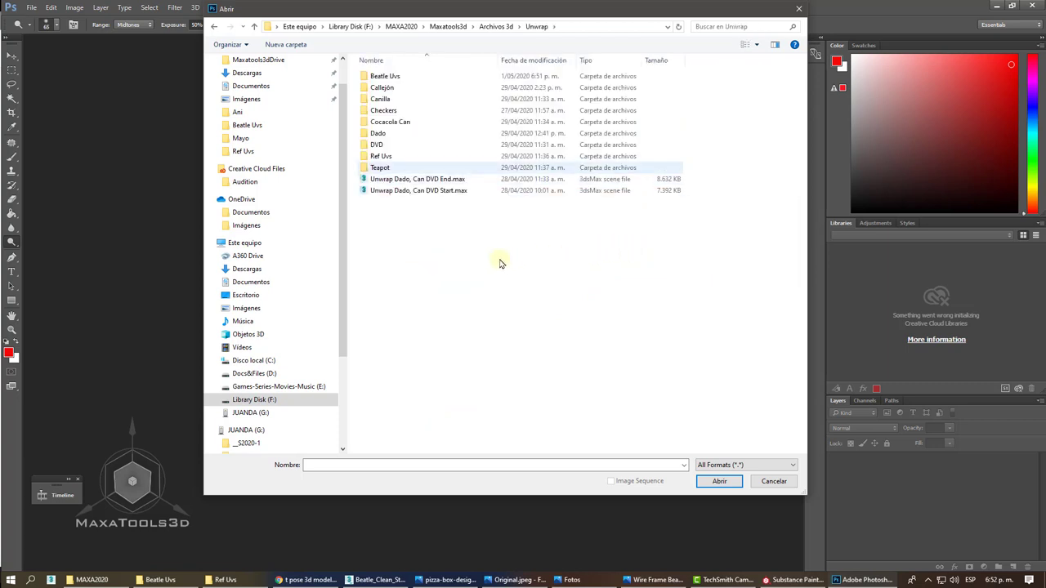
pyautogui.doubleClick(399, 79)
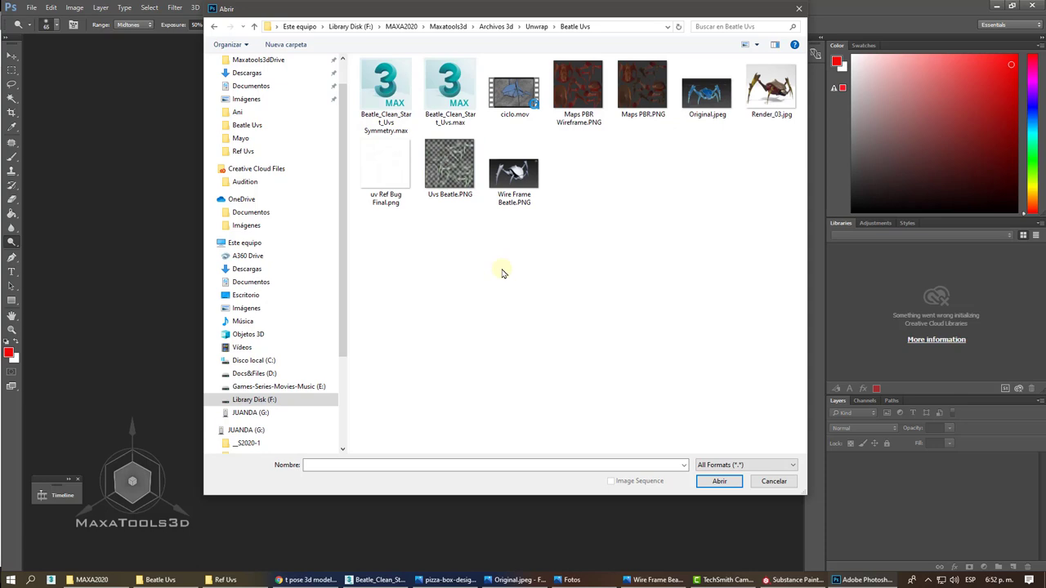
pyautogui.click(400, 188)
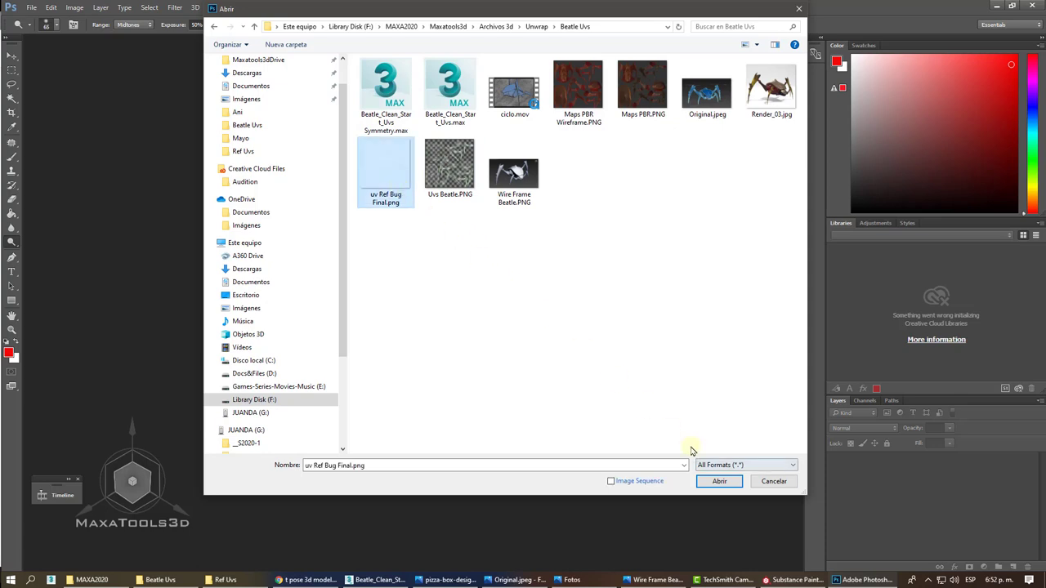
pyautogui.click(722, 482)
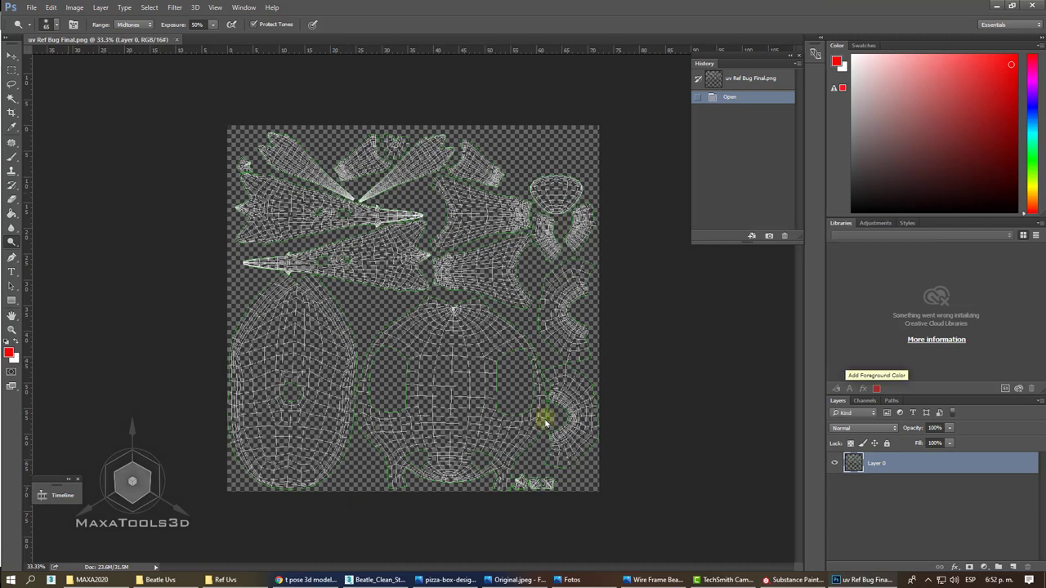
# - Undo the test stroke, lock Layer 0, and add a new empty Layer 1
pyautogui.moveTo(310, 332); pyautogui.dragTo(304, 333)
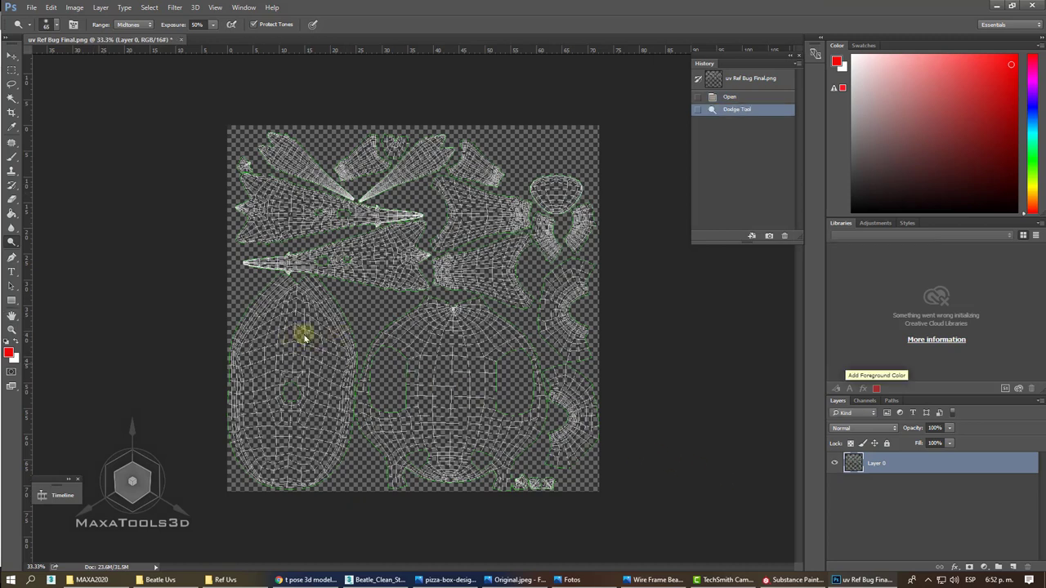
pyautogui.hotkey('ctrl', 'z')
pyautogui.click(888, 444)
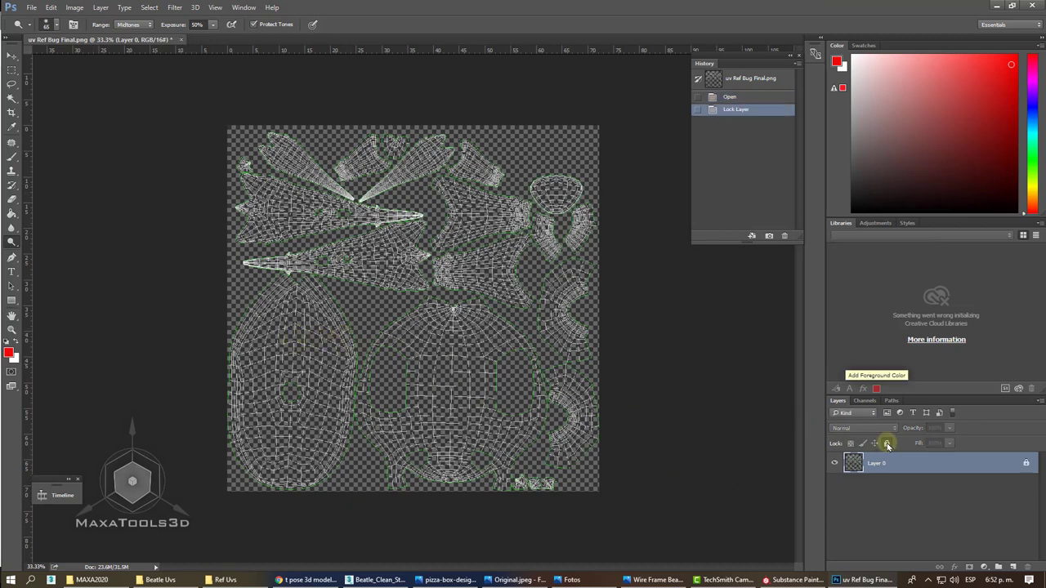
pyautogui.click(1040, 402)
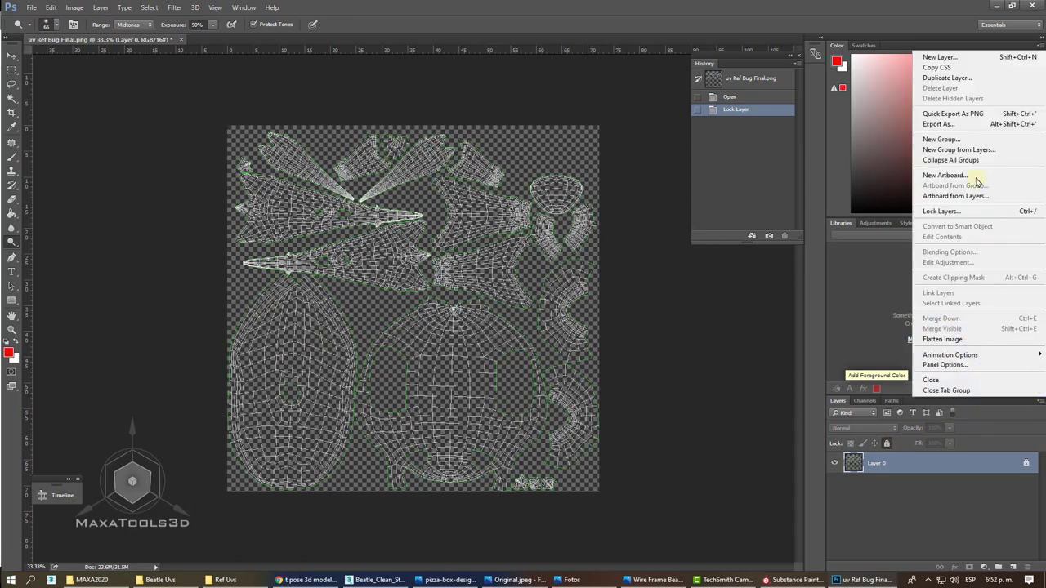
pyautogui.click(940, 55)
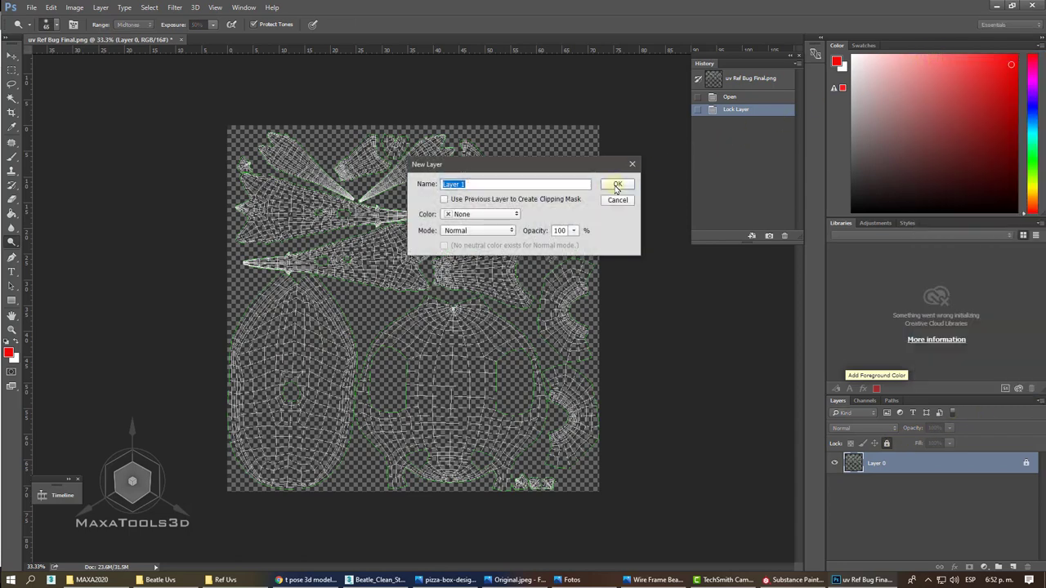
pyautogui.click(617, 184)
pyautogui.click(377, 272)
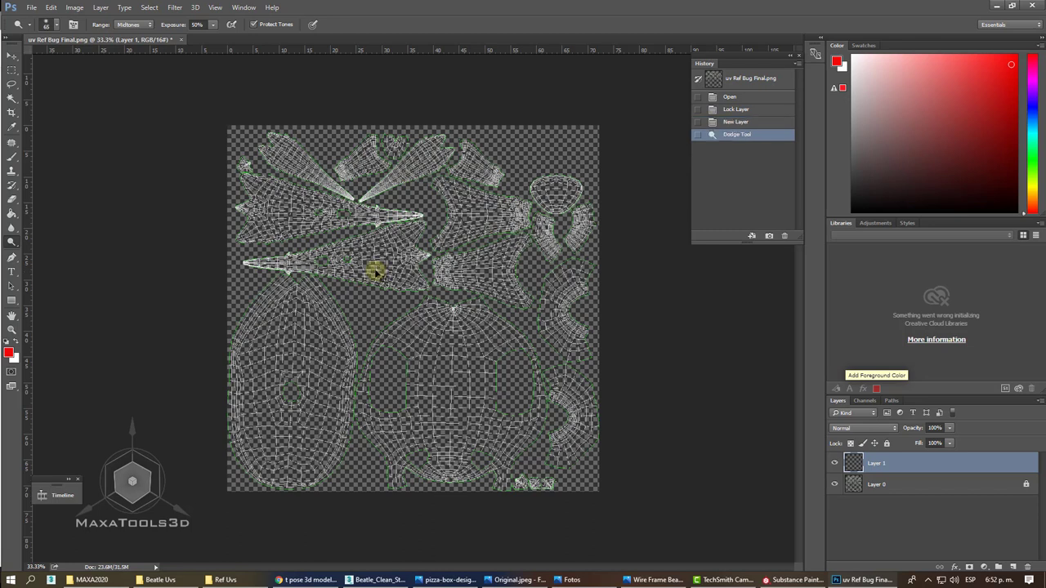
pyautogui.hotkey('ctrl', 'z')
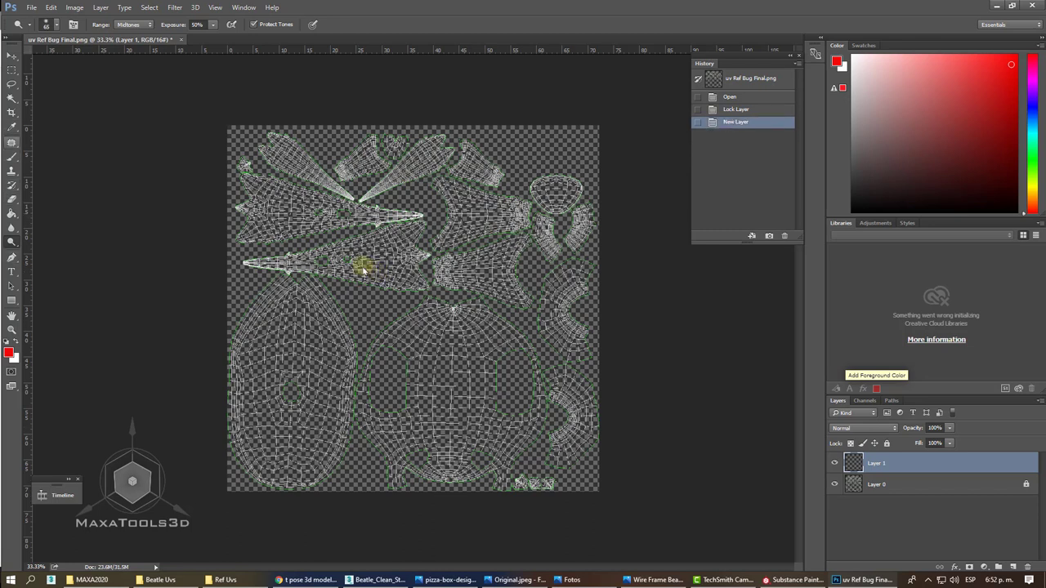
# - Try red brush strokes on Layer 1, move it below Layer 0, then undo the stroke
pyautogui.click(12, 156)
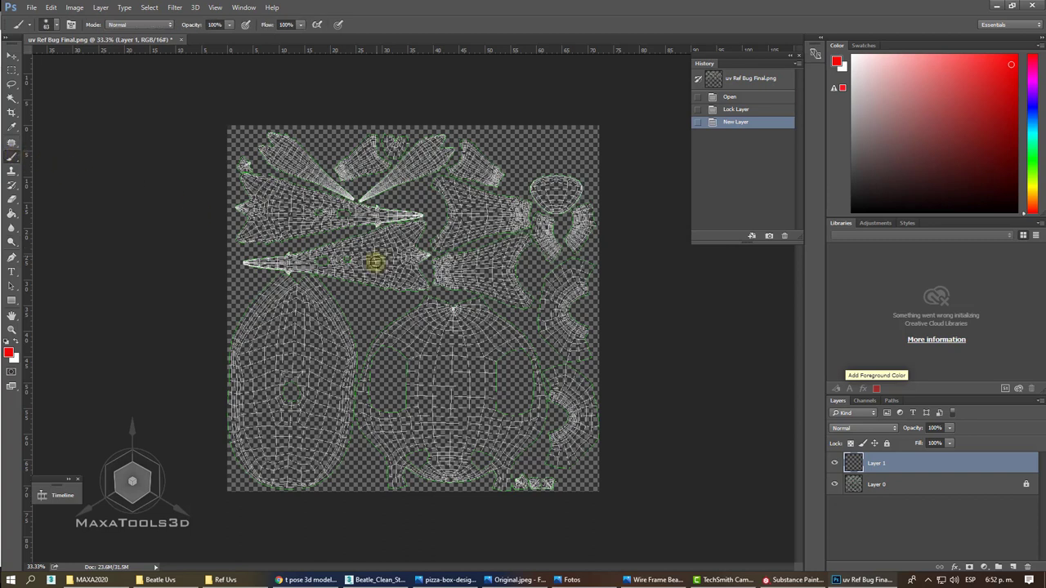
pyautogui.moveTo(375, 262)
pyautogui.mouseDown()
pyautogui.moveTo(351, 251)
pyautogui.moveTo(315, 273)
pyautogui.mouseUp()
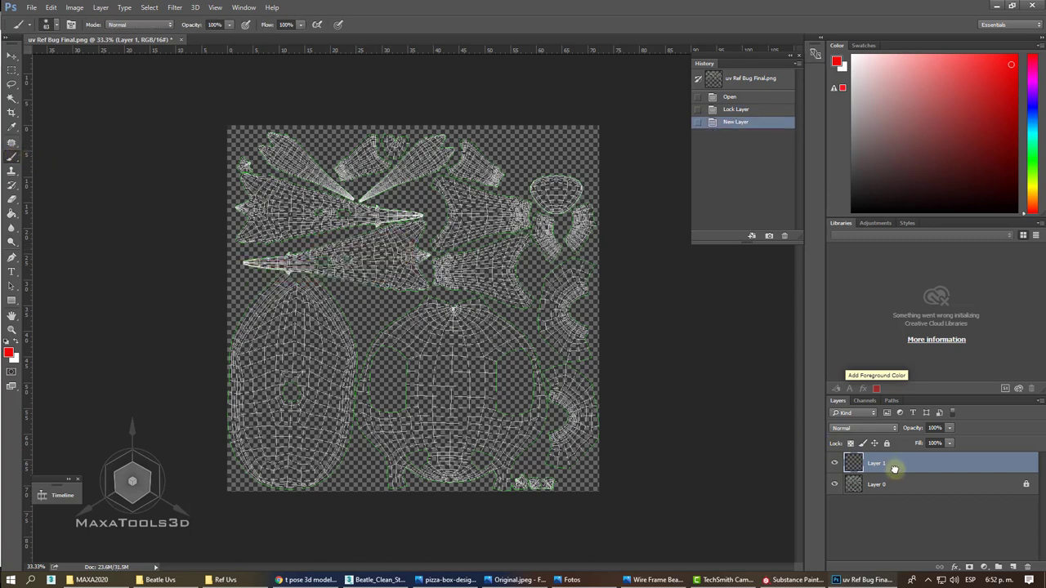
pyautogui.moveTo(859, 455); pyautogui.dragTo(894, 494)
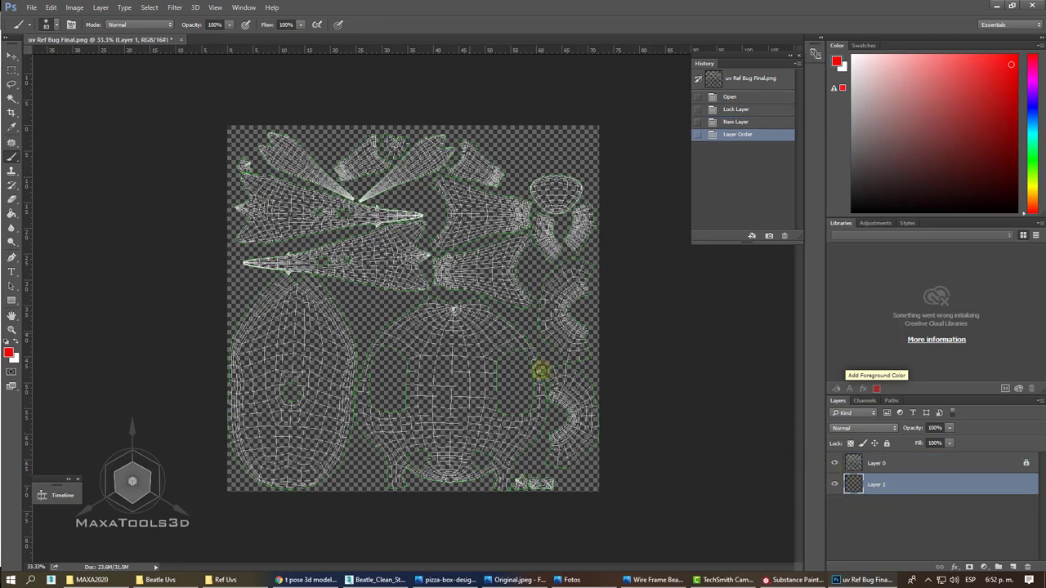
pyautogui.moveTo(439, 335); pyautogui.dragTo(416, 348)
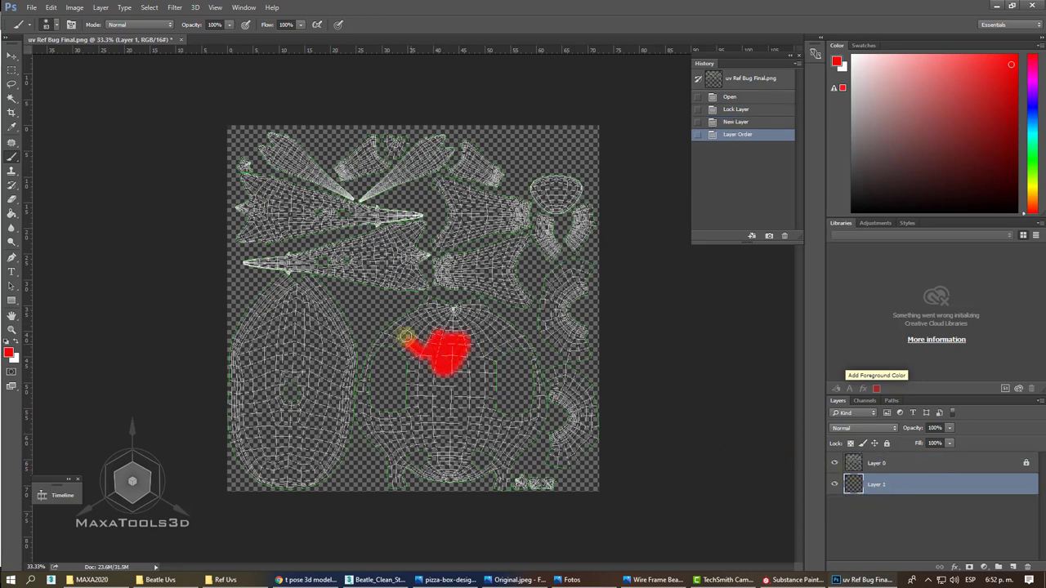
pyautogui.moveTo(369, 364)
pyautogui.mouseDown()
pyautogui.moveTo(362, 420)
pyautogui.moveTo(388, 477)
pyautogui.moveTo(398, 467)
pyautogui.moveTo(372, 418)
pyautogui.moveTo(406, 420)
pyautogui.moveTo(415, 365)
pyautogui.mouseUp()
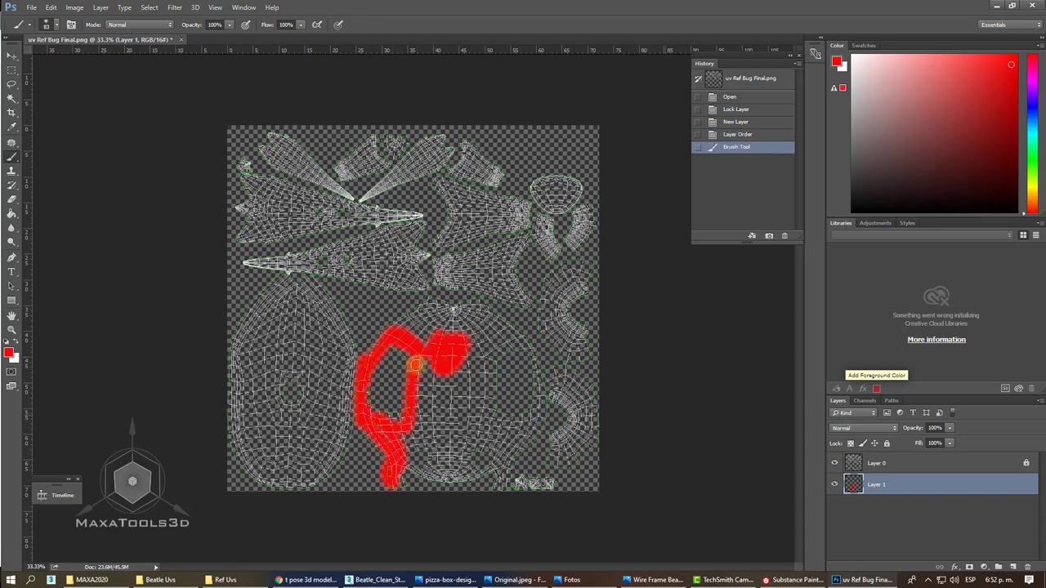
pyautogui.hotkey('ctrl', 'z')
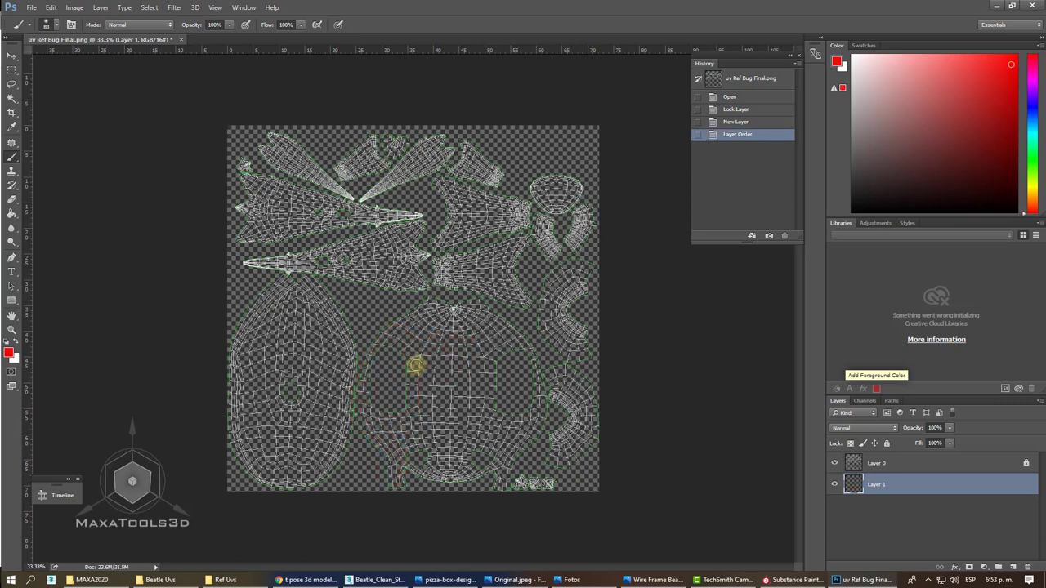
# - Hide the Layer 0 wireframe and return to 3ds Max
pyautogui.click(834, 465)
pyautogui.click(31, 8)
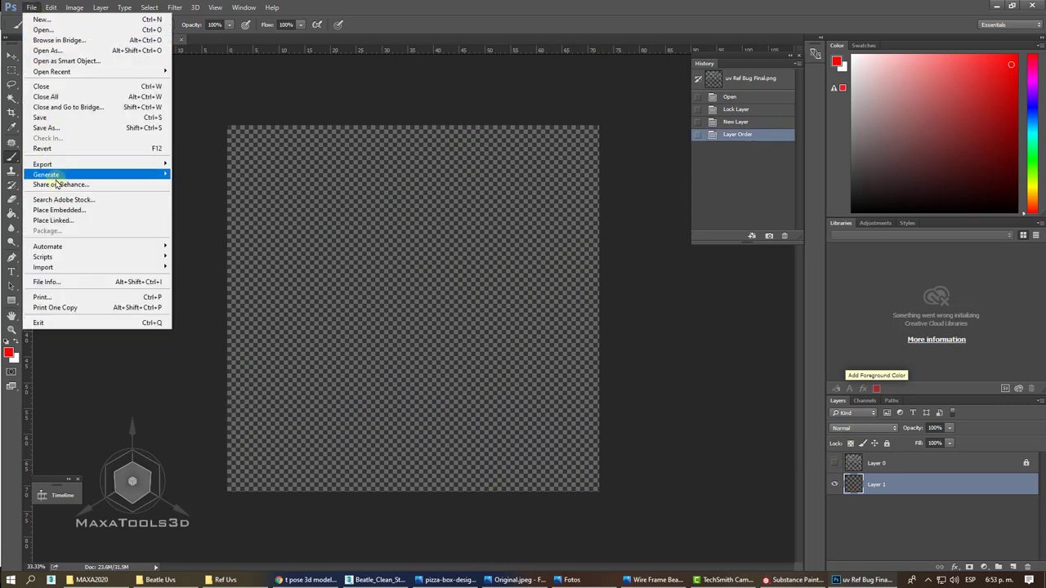
pyautogui.click(387, 4)
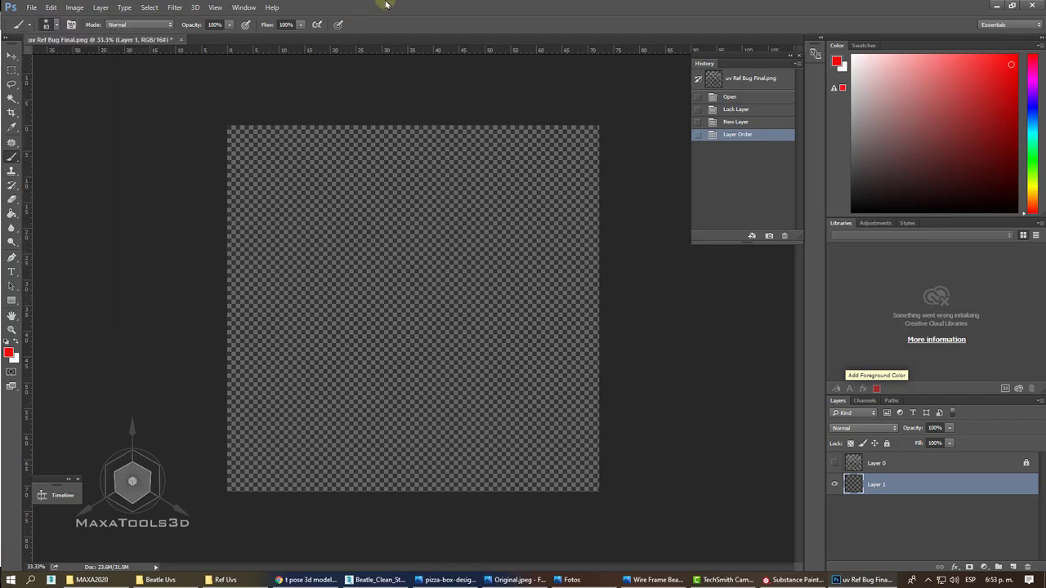
pyautogui.click(374, 579)
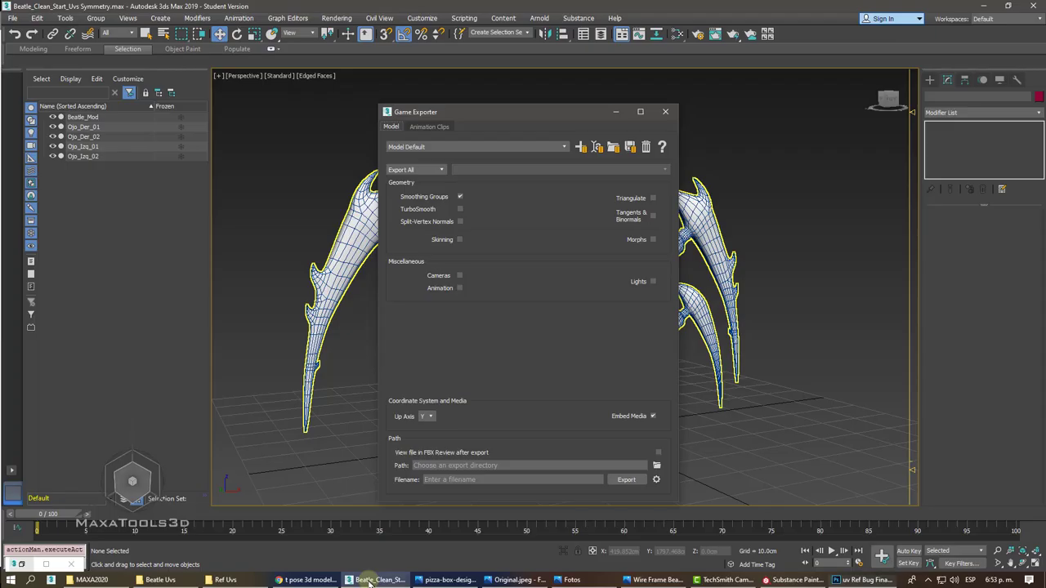
# - Review the Beatle Texture and Beatle Eyeball materials in the Slate Material Editor, then go to Substance Painter
pyautogui.click(675, 35)
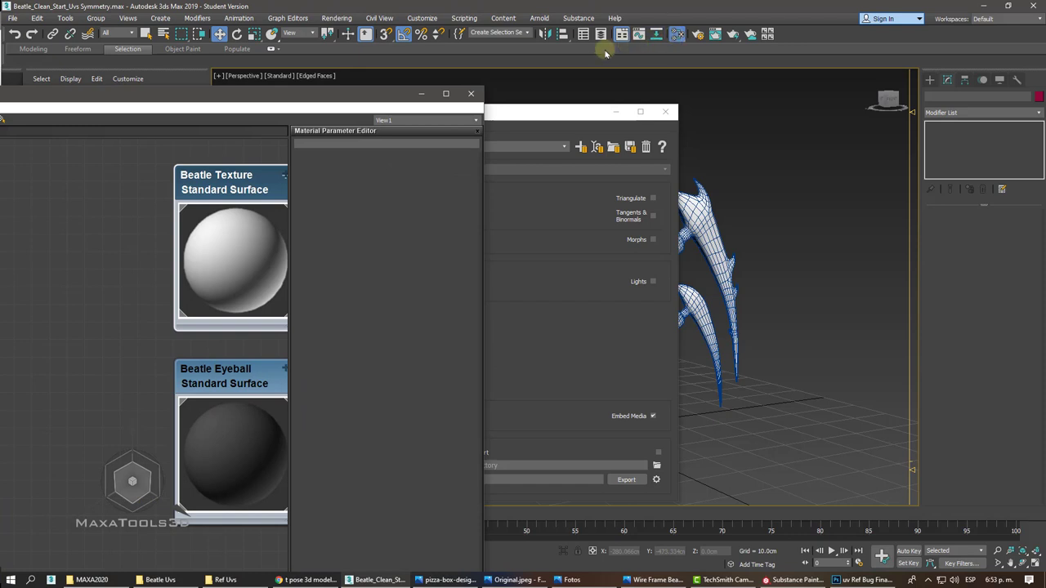
pyautogui.click(420, 94)
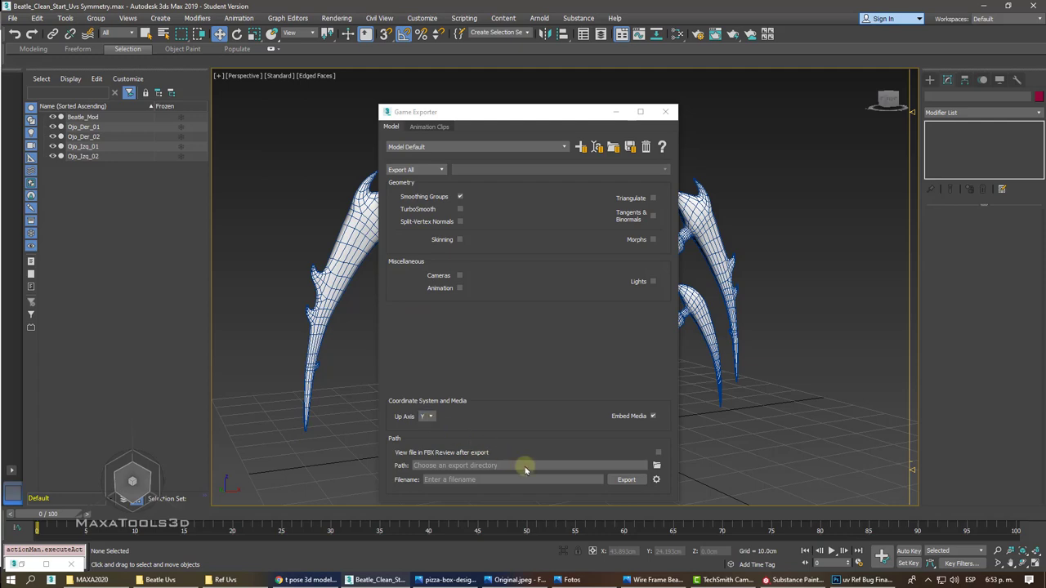
pyautogui.click(772, 580)
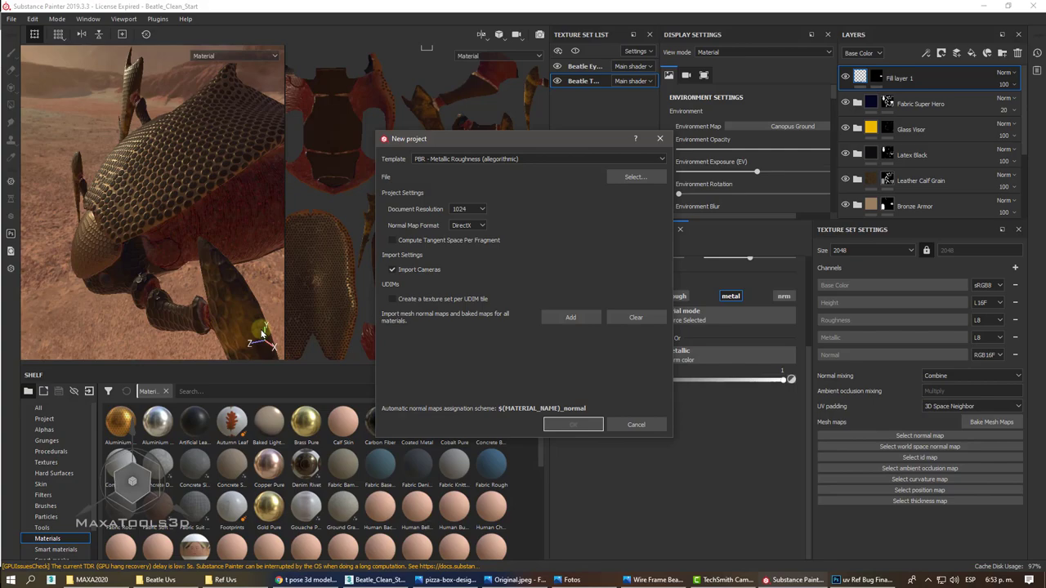
# - Switch back to the 3ds Max Game Exporter, leaving Substance Painter's New project dialog open
pyautogui.click(380, 580)
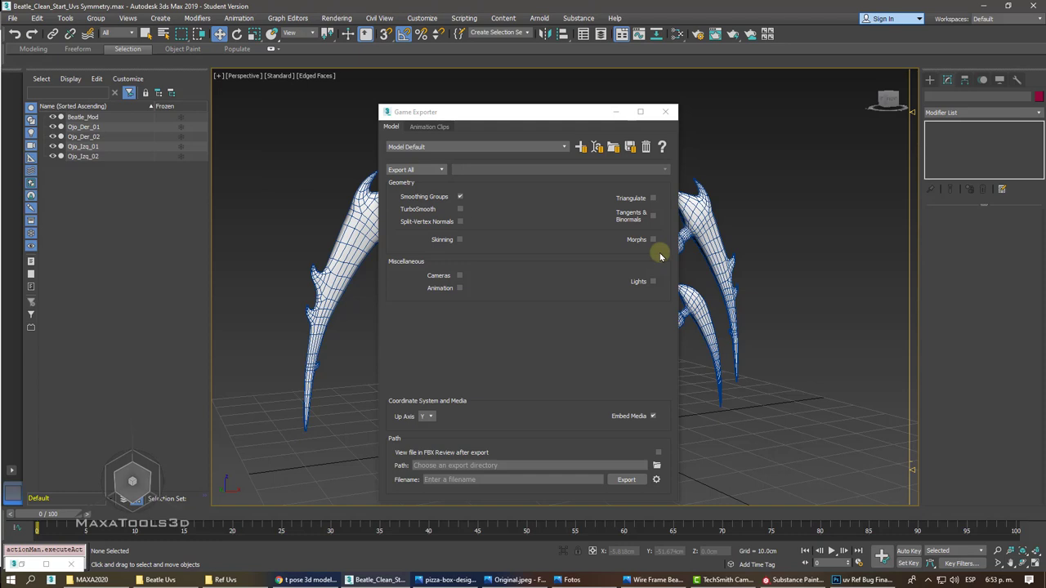
# - Export the beetle with the Model Default preset as 'Beatle Bug UVS Final' into Beatle Uvs
pyautogui.click(432, 147)
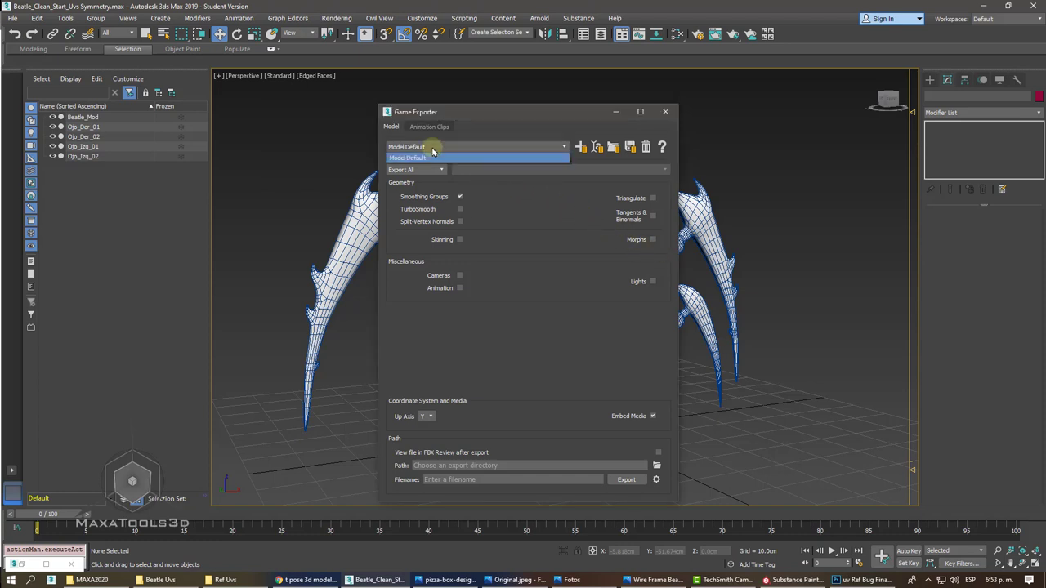
pyautogui.click(432, 149)
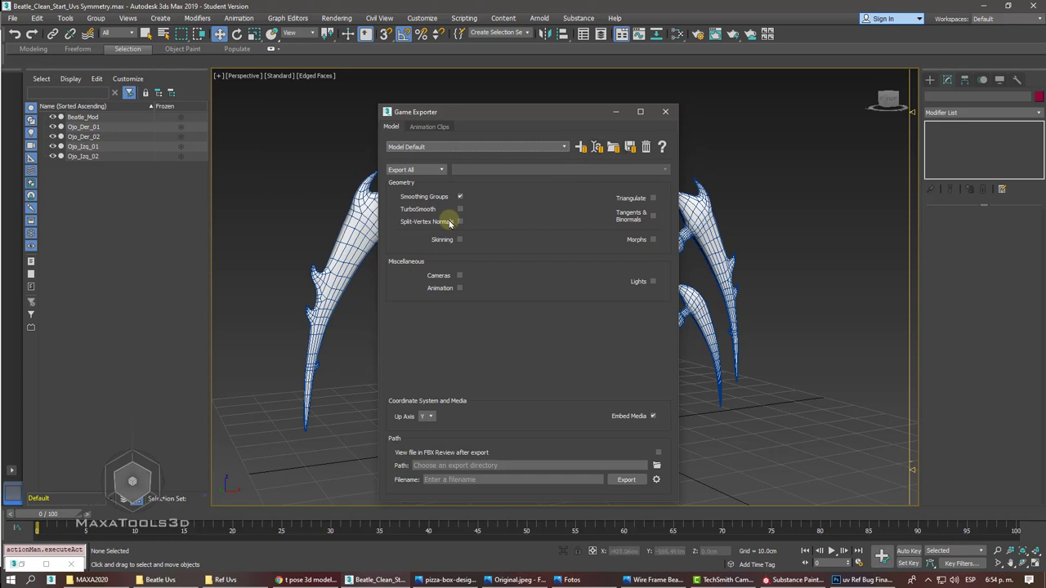
pyautogui.click(656, 465)
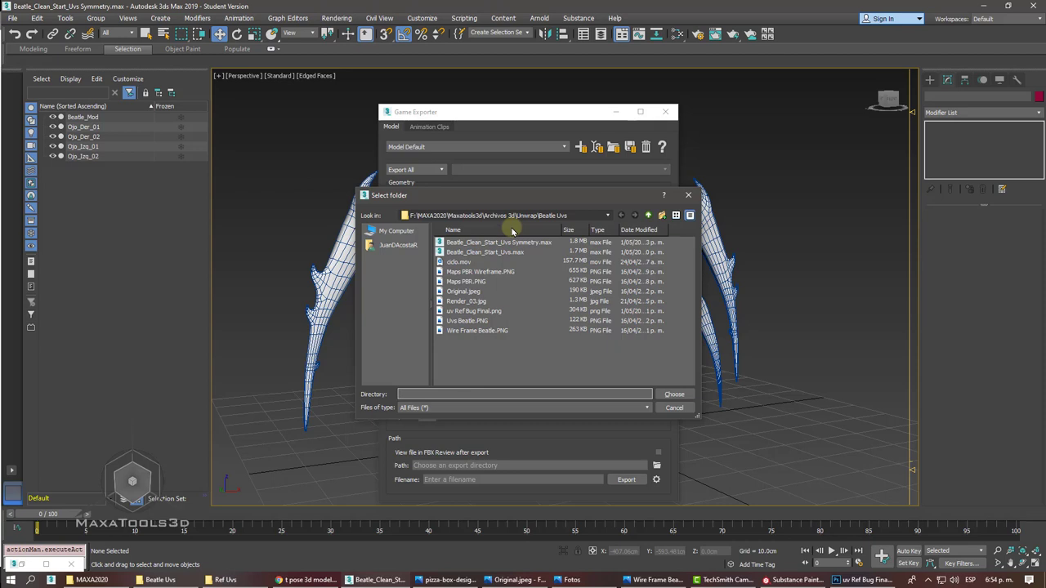
pyautogui.click(674, 395)
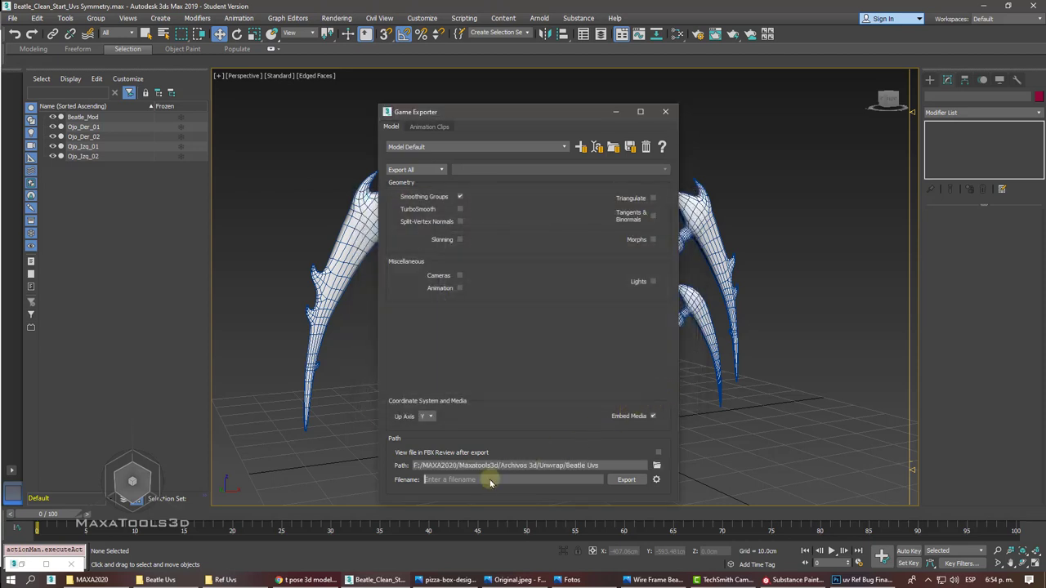
pyautogui.write('Beatle Bug UVS Final')
pyautogui.click(626, 480)
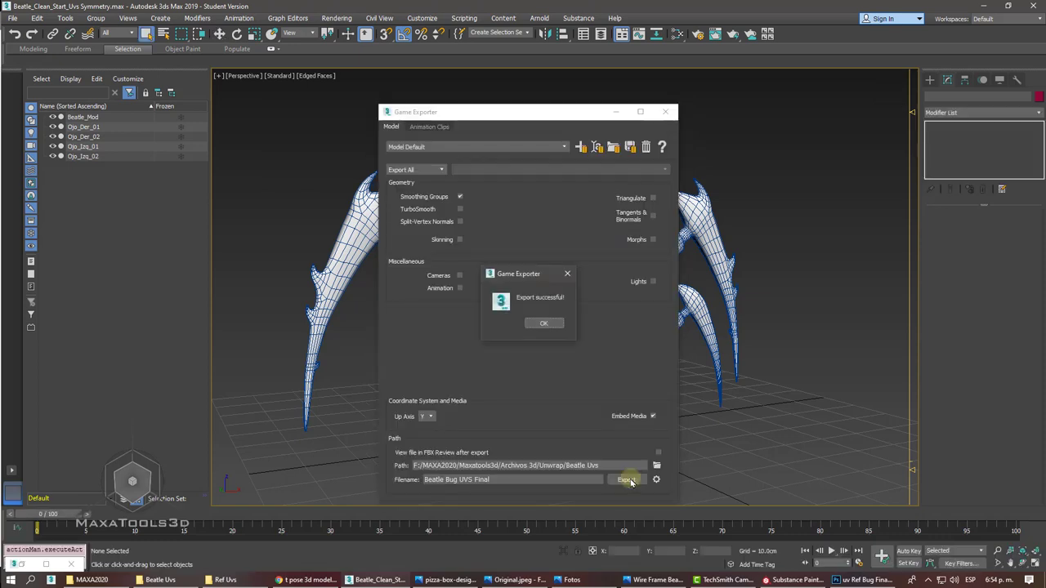
# - Dismiss the export message and confirm Beatle Bug UVS Final.fbx in the Beatle Uvs folder
pyautogui.click(544, 322)
pyautogui.click(168, 579)
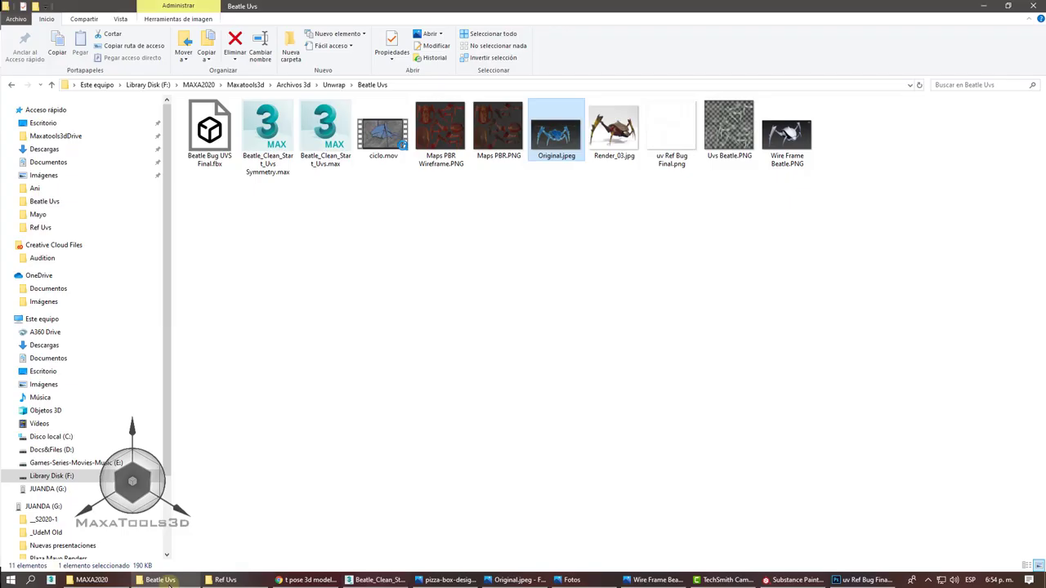
pyautogui.click(331, 236)
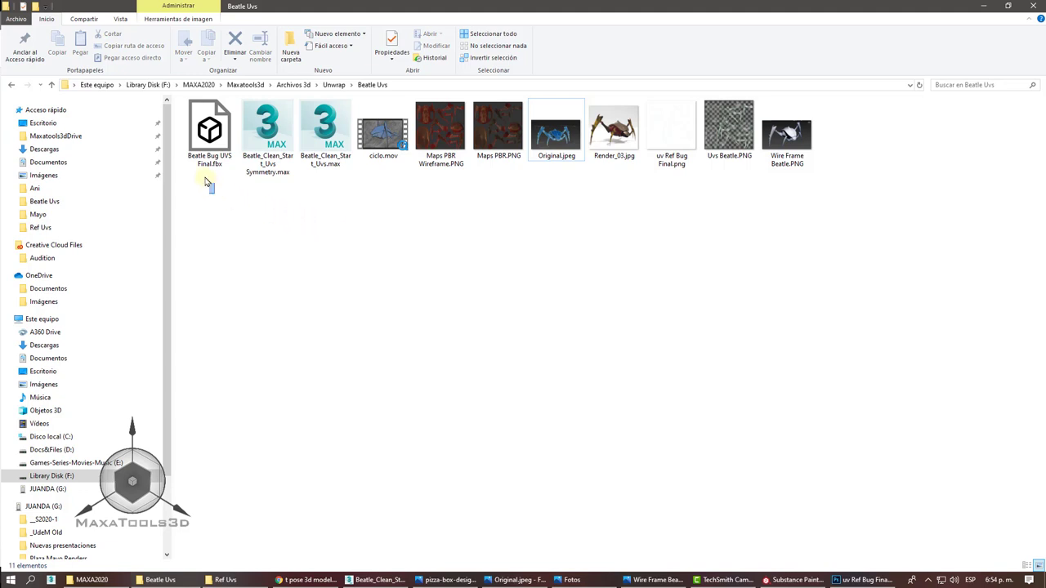
pyautogui.moveTo(211, 191); pyautogui.dragTo(191, 138)
# - Cancel the pending setup and start a new project at 2048 document resolution
pyautogui.click(364, 404)
pyautogui.click(788, 580)
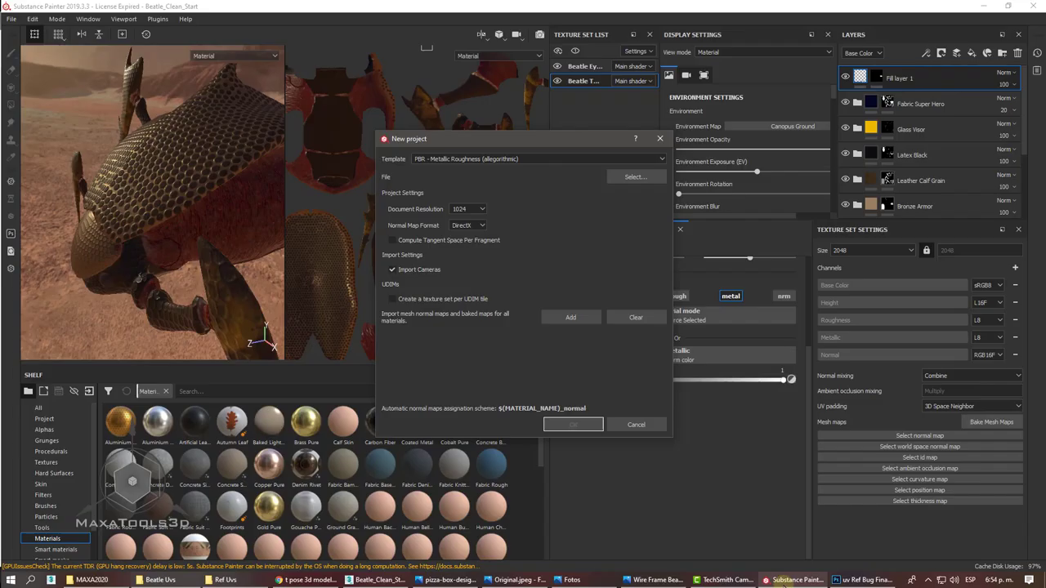
pyautogui.click(638, 425)
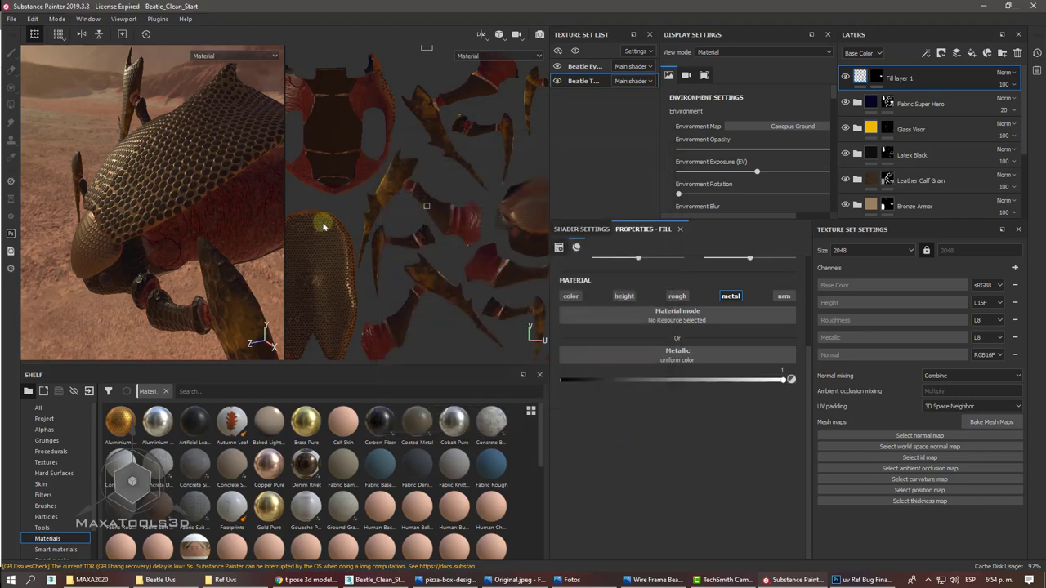
pyautogui.click(12, 20)
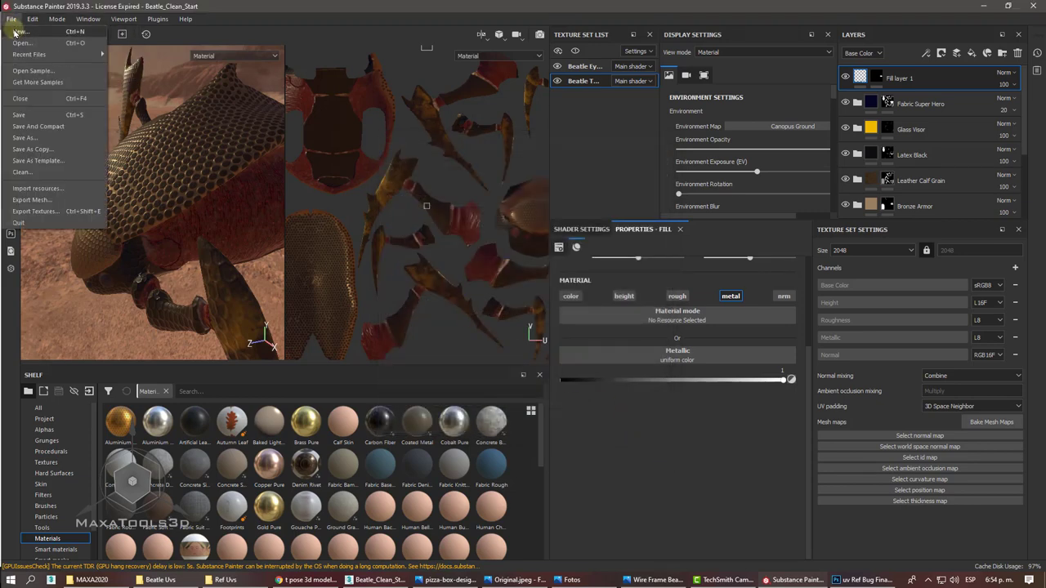
pyautogui.click(14, 32)
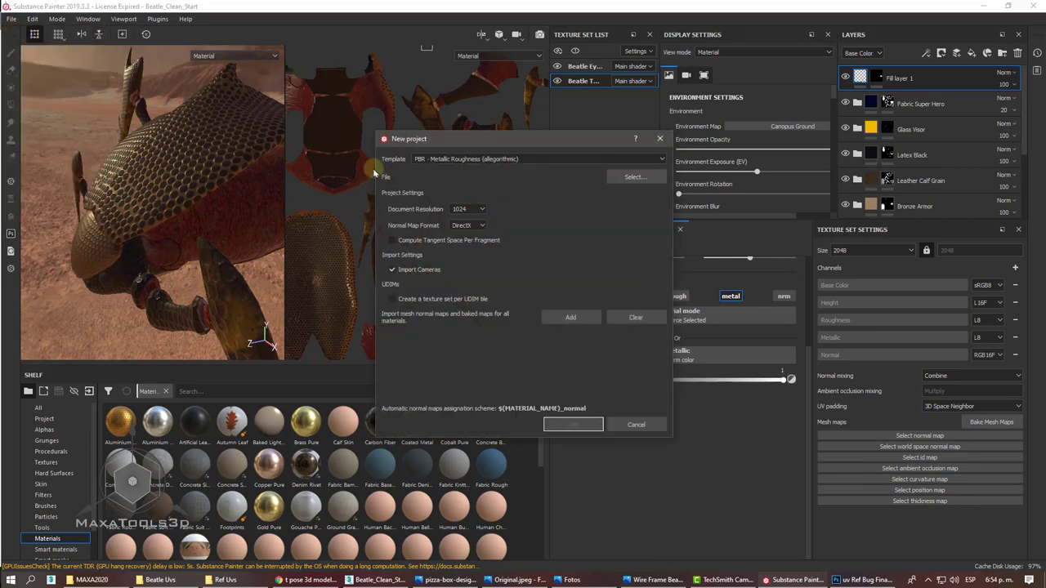
pyautogui.click(478, 210)
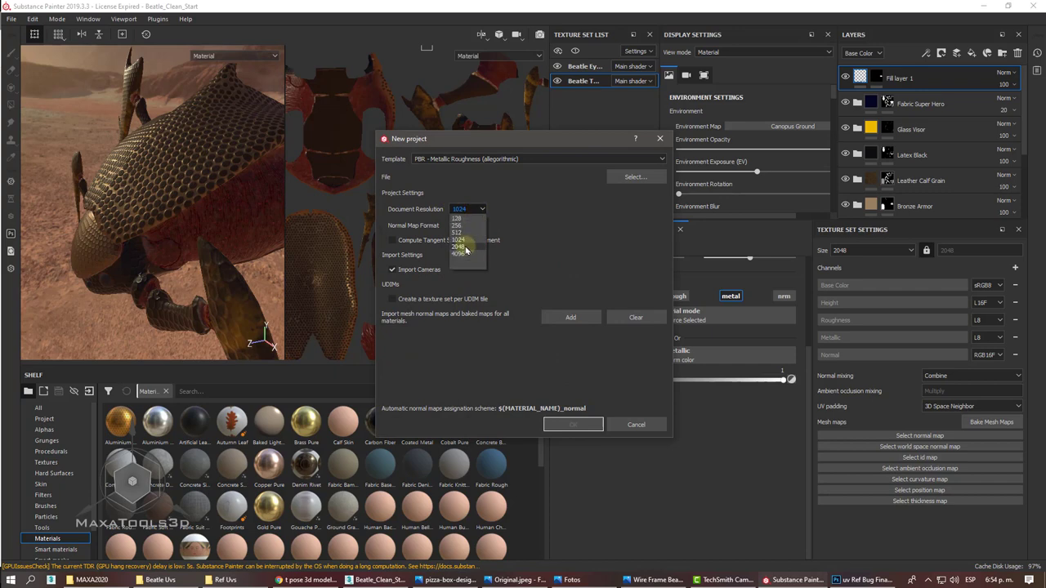
pyautogui.click(460, 246)
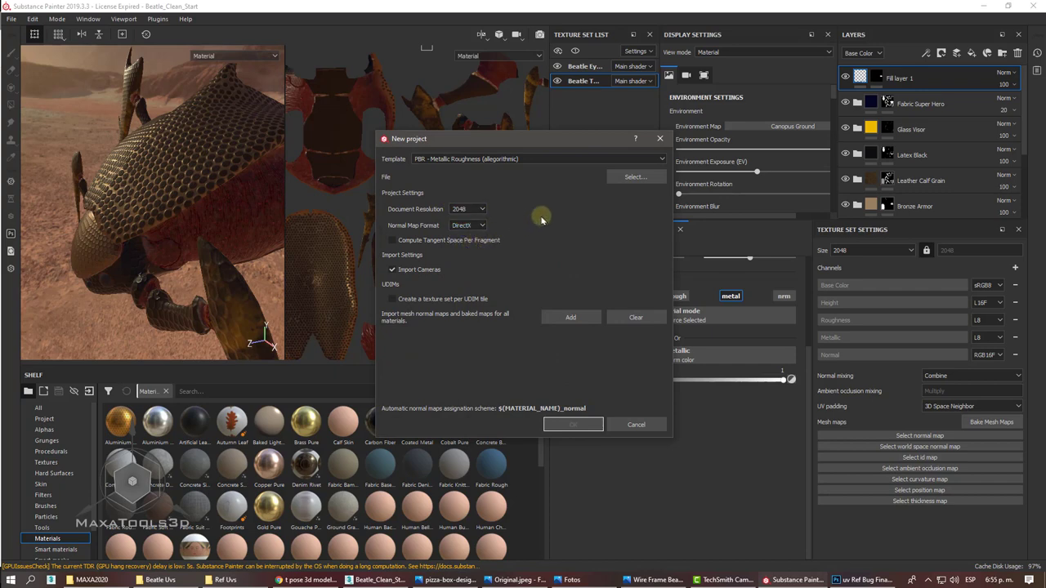
# - Choose Beatle Bug UVS Final.fbx from the Unwrap\Beatle Uvs folder as the project mesh
pyautogui.click(637, 177)
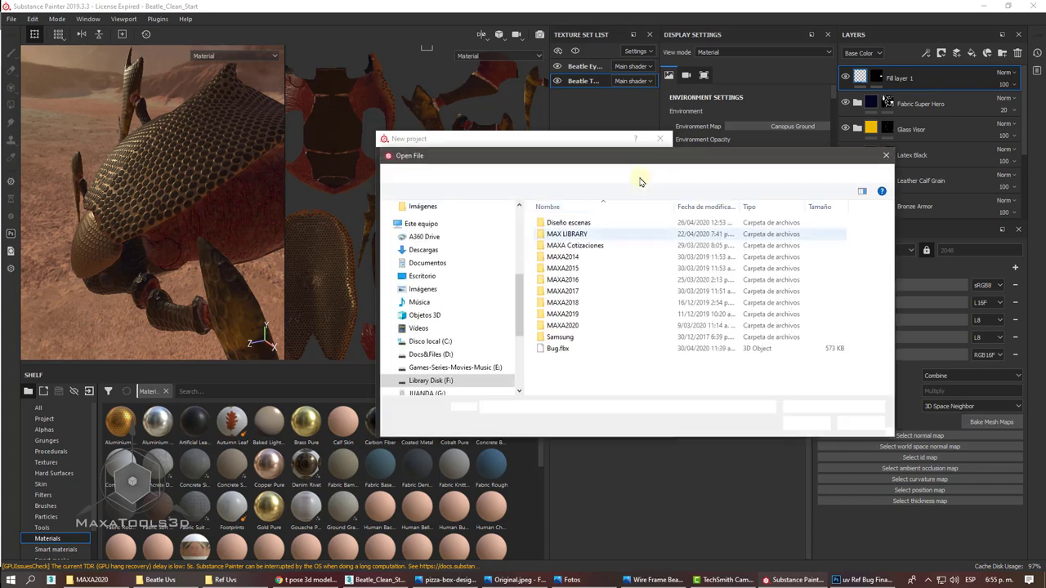
pyautogui.doubleClick(564, 325)
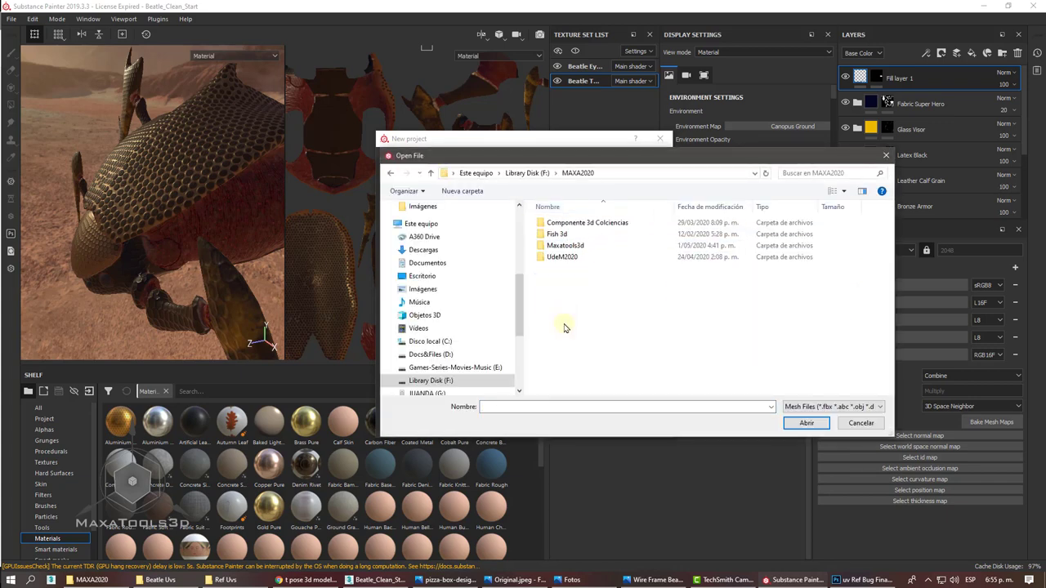
pyautogui.doubleClick(566, 247)
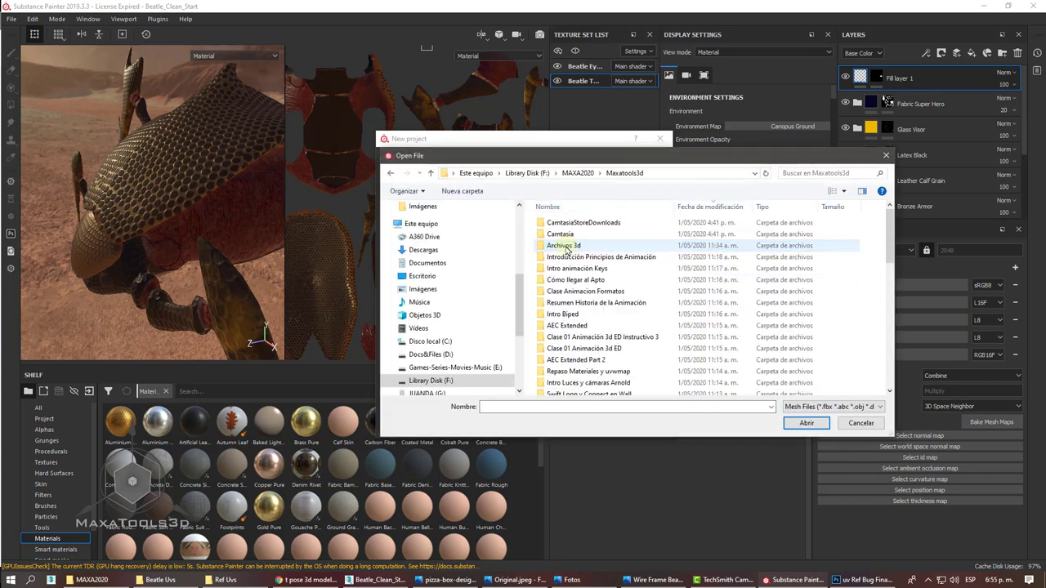
pyautogui.doubleClick(564, 245)
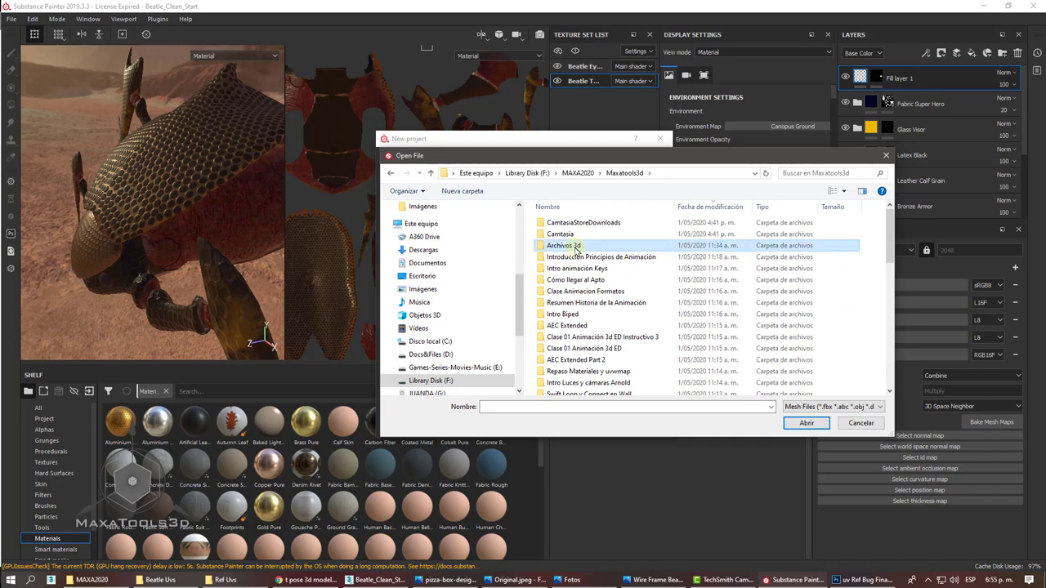
pyautogui.scroll(-3, 575, 253)
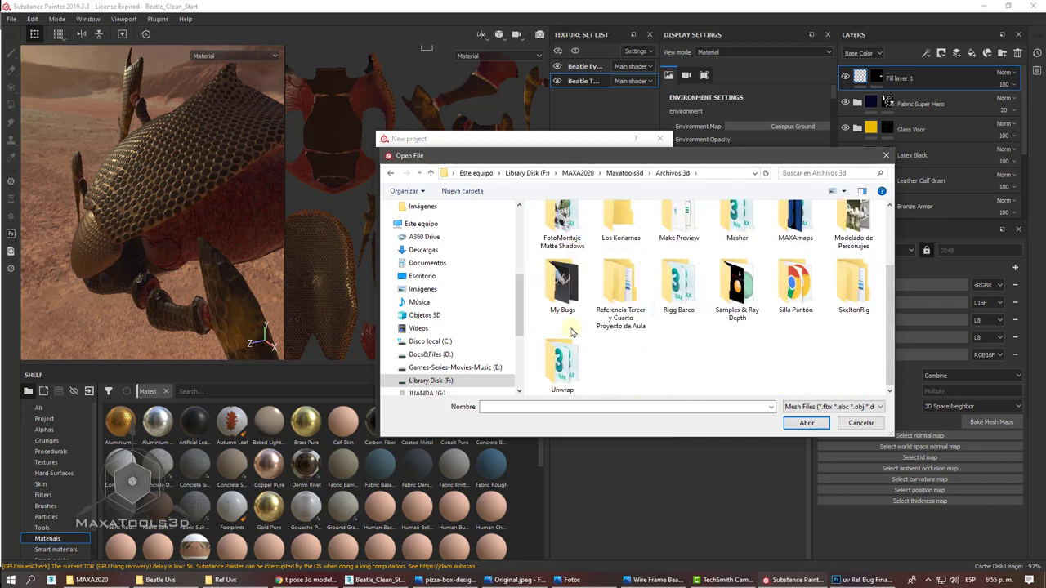
pyautogui.doubleClick(563, 363)
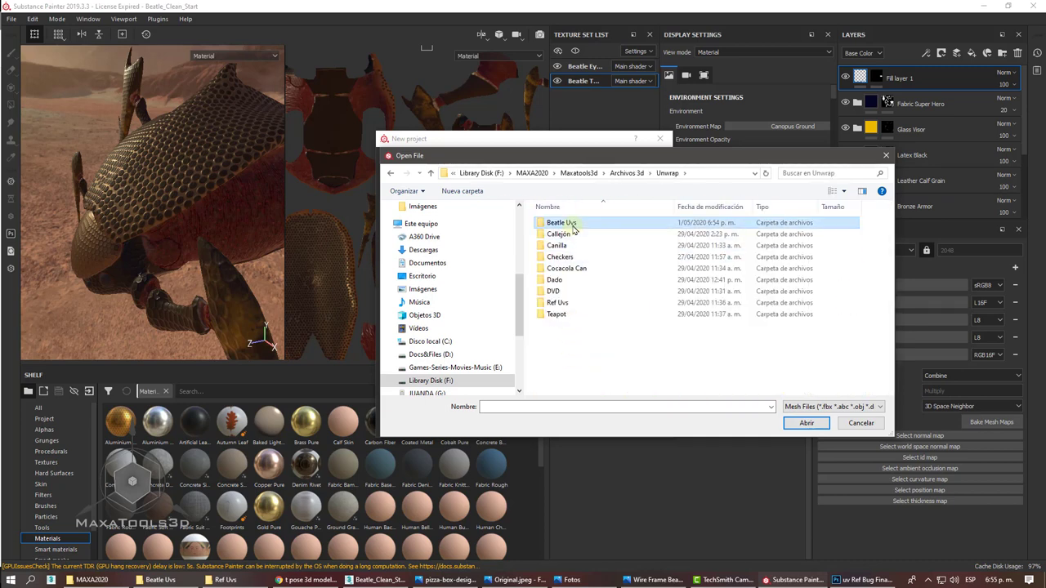
pyautogui.doubleClick(562, 223)
pyautogui.click(562, 249)
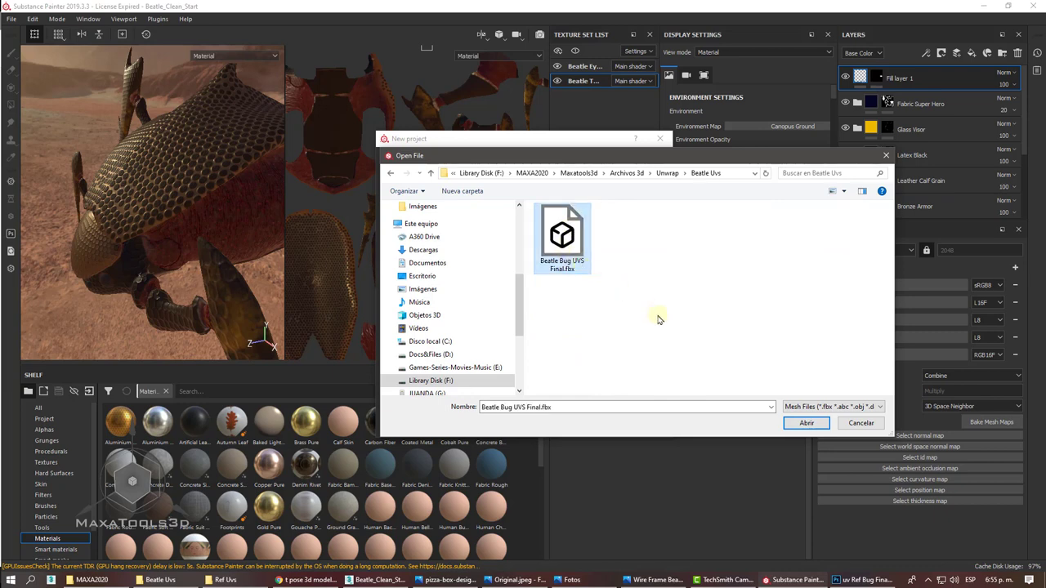
pyautogui.click(806, 423)
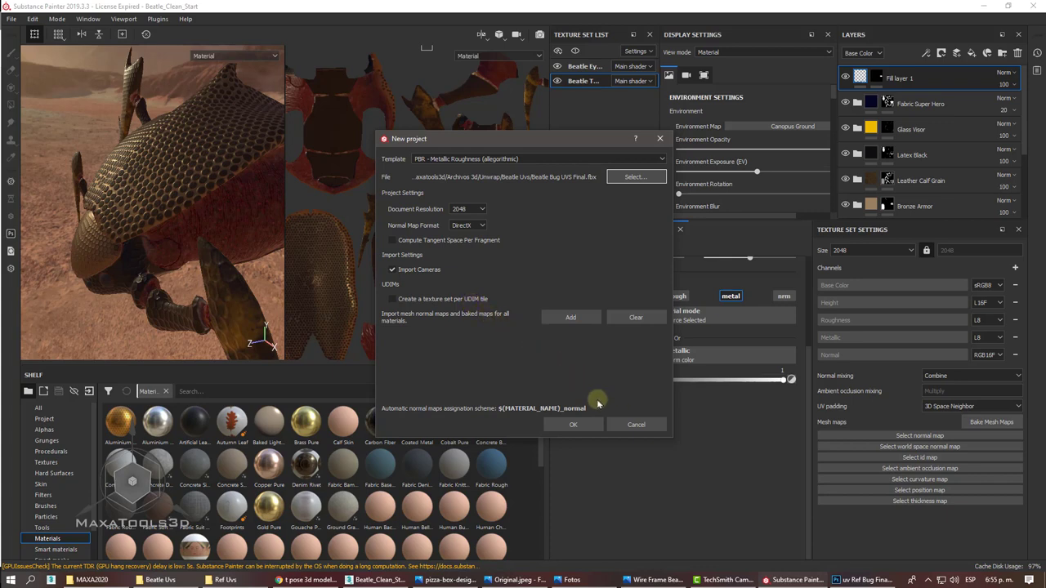
# - Create the project, discarding the previous project's unsaved changes, and orbit the beetle
pyautogui.click(572, 426)
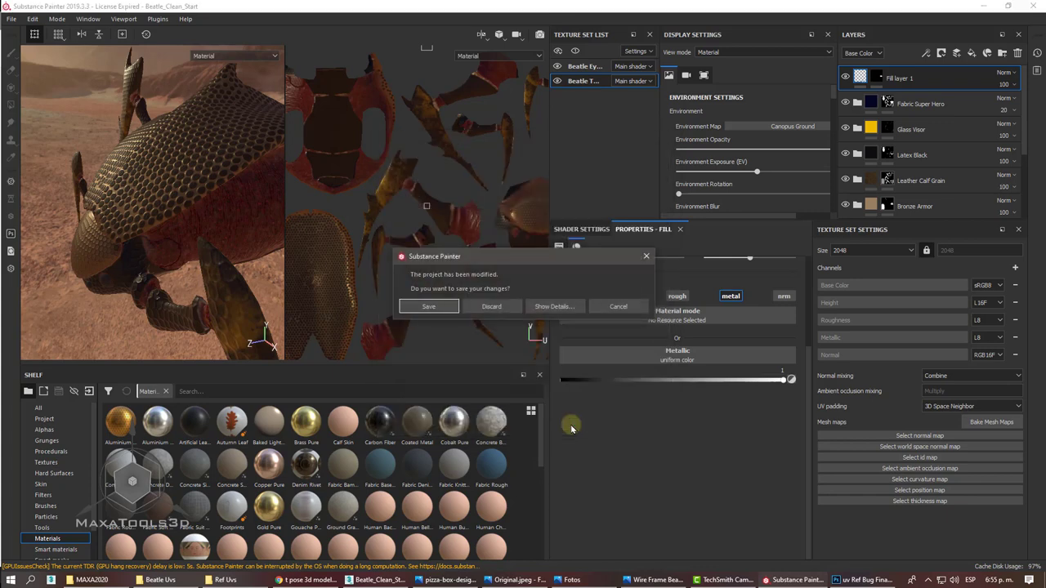
pyautogui.click(507, 308)
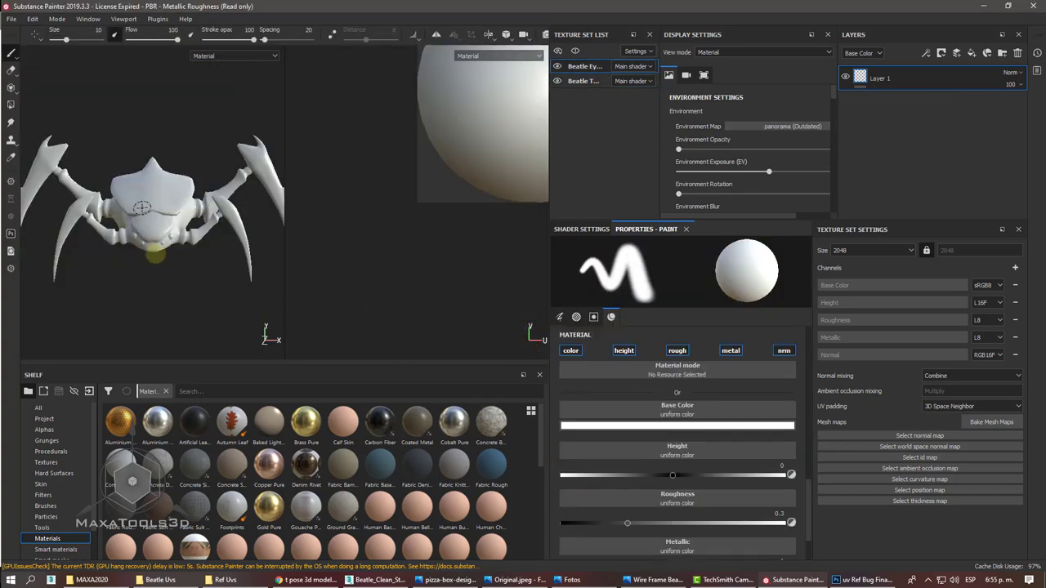
pyautogui.keyDown('alt'); pyautogui.moveTo(155, 250); pyautogui.dragTo(193, 253); pyautogui.keyUp('alt')
pyautogui.scroll(3, 514, 86)
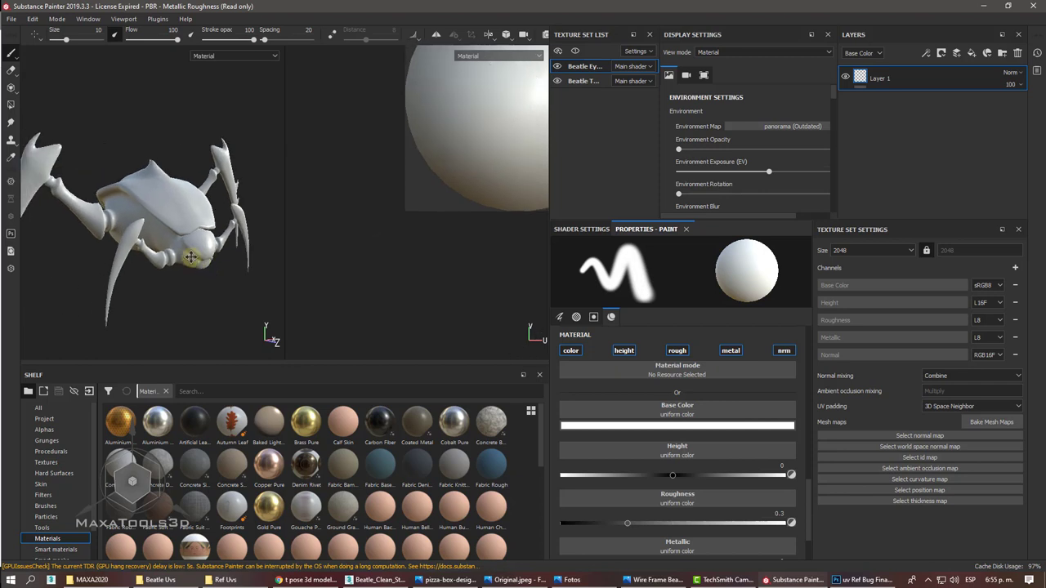
pyautogui.scroll(-2, 419, 163)
pyautogui.scroll(-3, 422, 208)
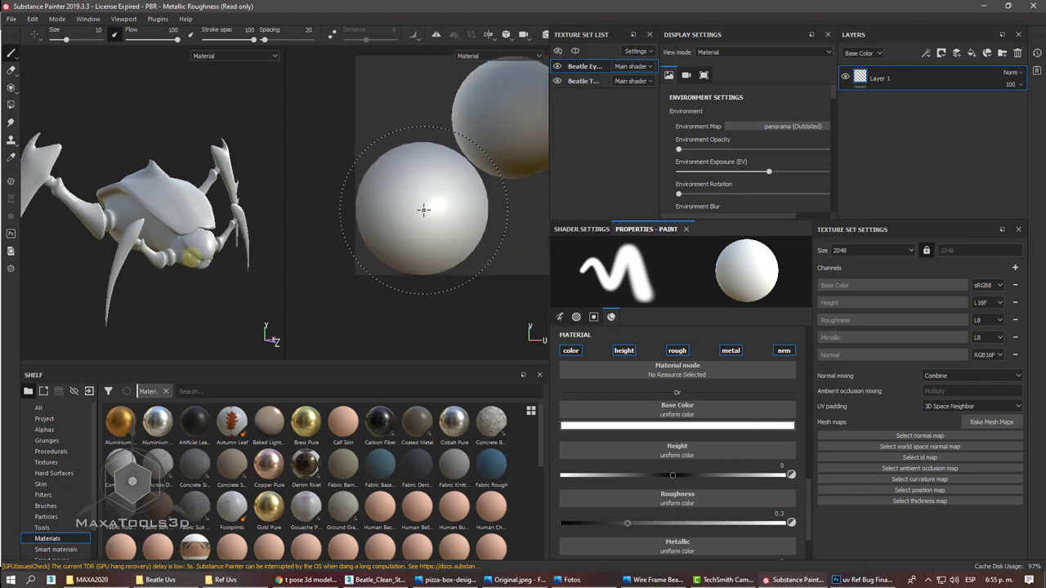
# - Select the Beatle Texture set to view its UV layout, then orbit the beetle to a frontal view
pyautogui.click(572, 81)
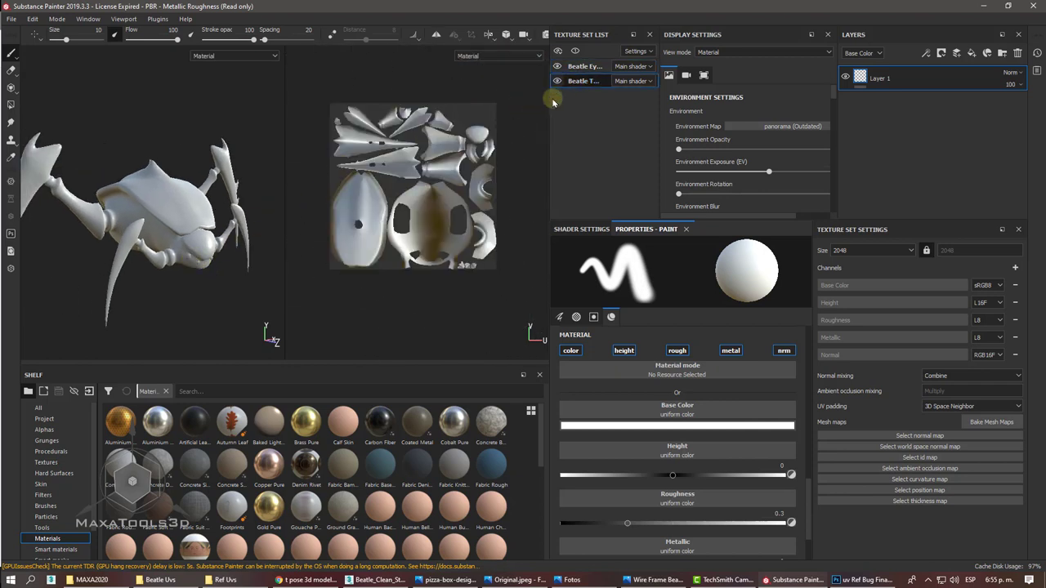
pyautogui.scroll(-1, 424, 205)
pyautogui.scroll(2, 424, 204)
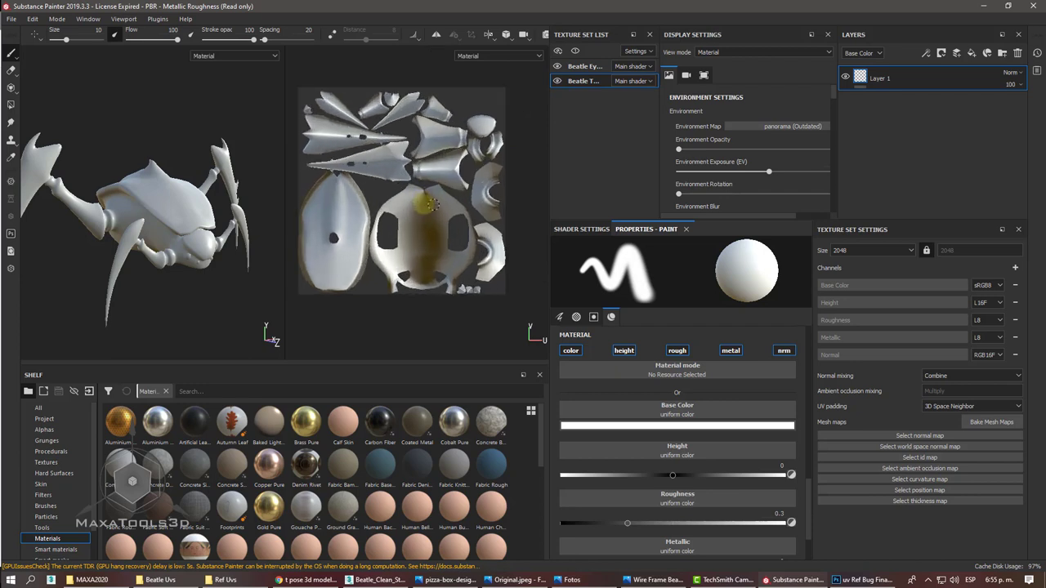
pyautogui.moveTo(431, 204); pyautogui.dragTo(452, 178, button='middle')
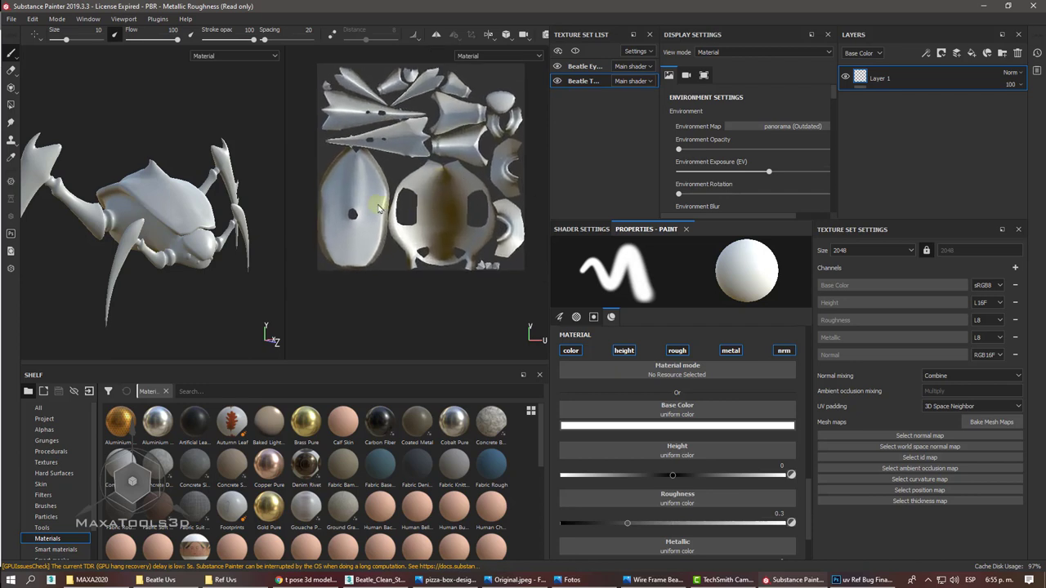
pyautogui.moveTo(245, 204)
pyautogui.keyDown('alt'); pyautogui.mouseDown()
pyautogui.moveTo(179, 212)
pyautogui.moveTo(179, 200)
pyautogui.moveTo(163, 232)
pyautogui.moveTo(102, 228)
pyautogui.moveTo(187, 245)
pyautogui.mouseUp(); pyautogui.keyUp('alt')
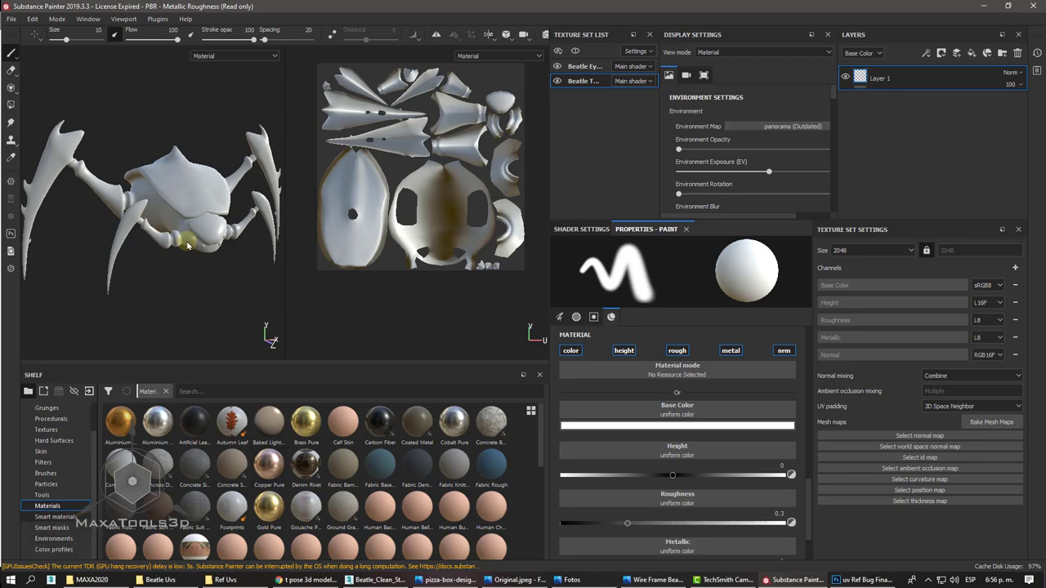
pyautogui.moveTo(152, 218)
pyautogui.keyDown('alt'); pyautogui.mouseDown()
pyautogui.moveTo(147, 204)
pyautogui.moveTo(164, 212)
pyautogui.mouseUp(); pyautogui.keyUp('alt')
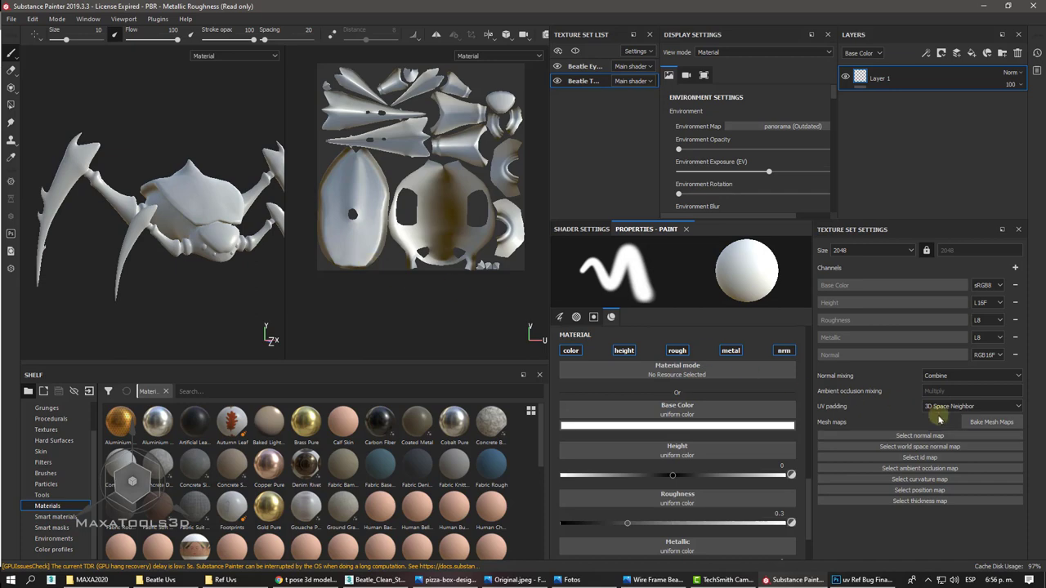
# - Bake mesh maps at 2048 output size without the ID map, then inspect the result
pyautogui.click(1000, 423)
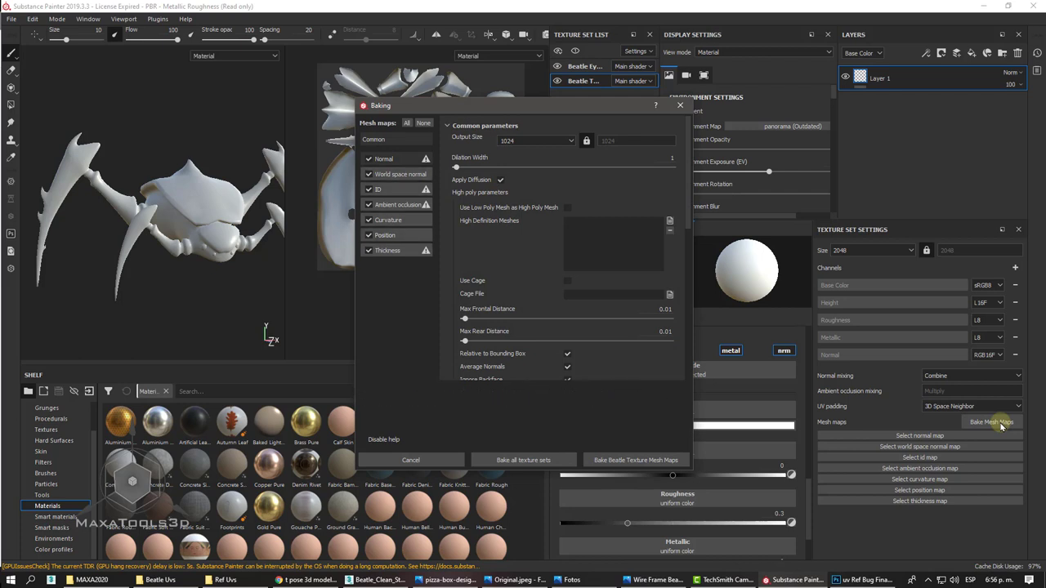
pyautogui.click(369, 189)
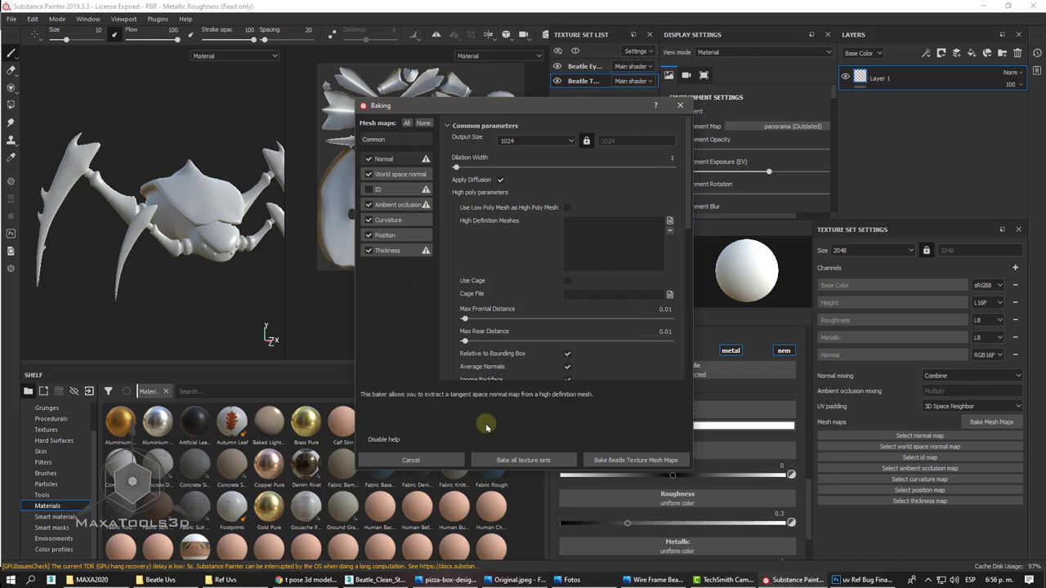
pyautogui.click(566, 141)
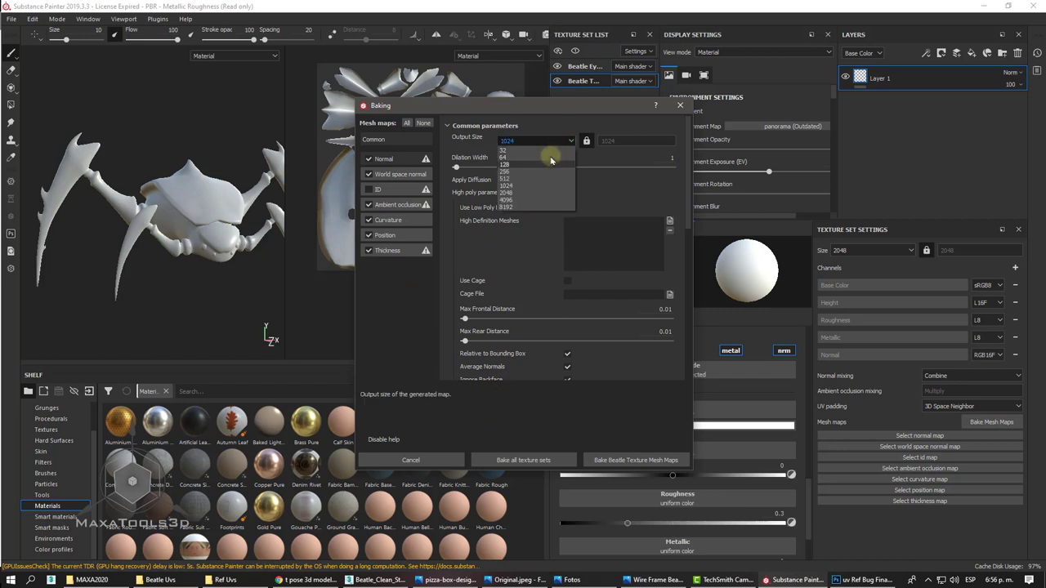
pyautogui.click(515, 193)
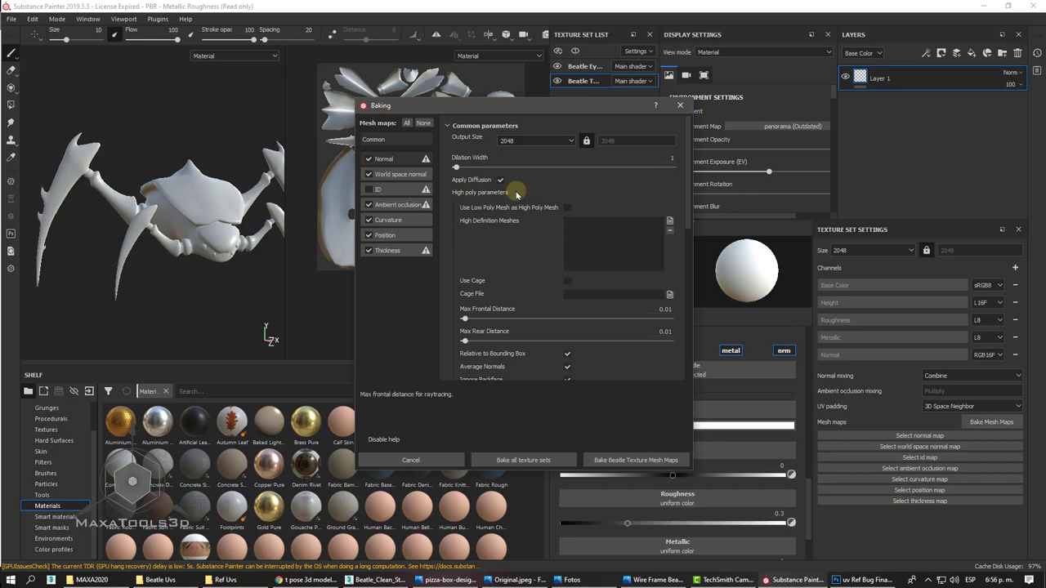
pyautogui.click(539, 460)
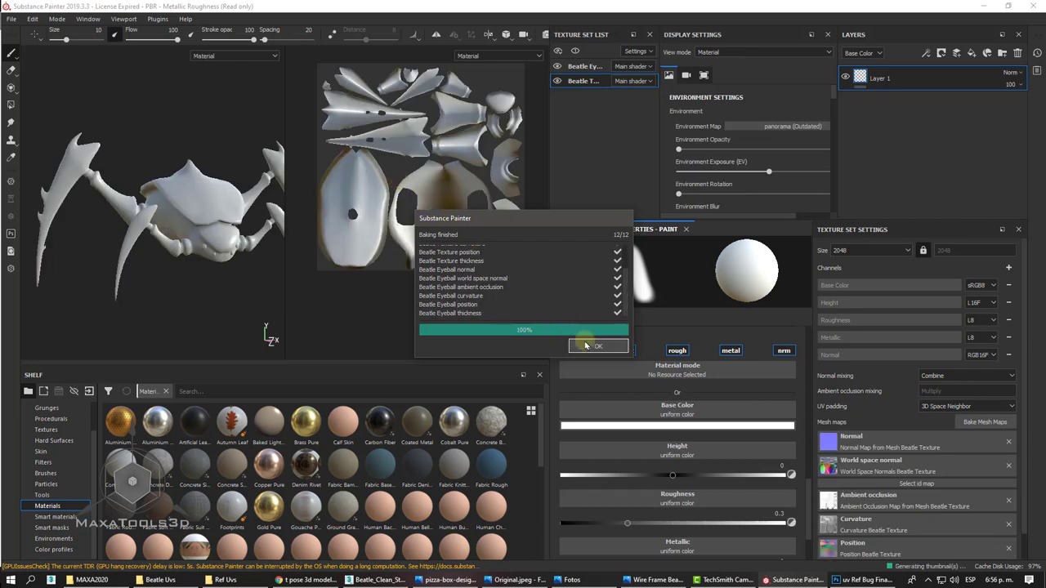
pyautogui.click(598, 347)
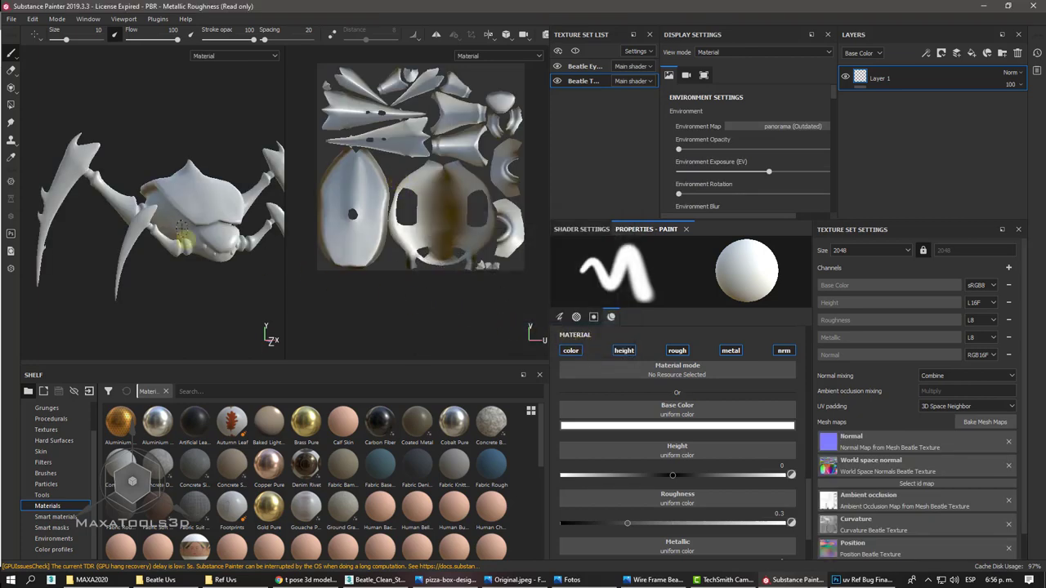
pyautogui.moveTo(186, 240)
pyautogui.keyDown('alt'); pyautogui.mouseDown()
pyautogui.moveTo(165, 247)
pyautogui.moveTo(197, 228)
pyautogui.mouseUp(); pyautogui.keyUp('alt')
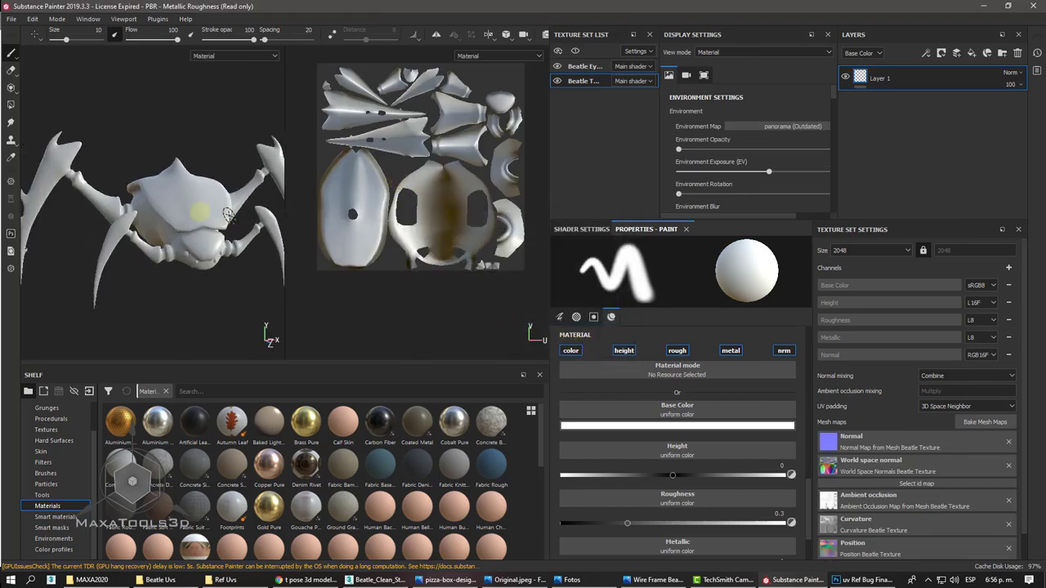
pyautogui.keyDown('alt'); pyautogui.moveTo(197, 228); pyautogui.dragTo(139, 147); pyautogui.keyUp('alt')
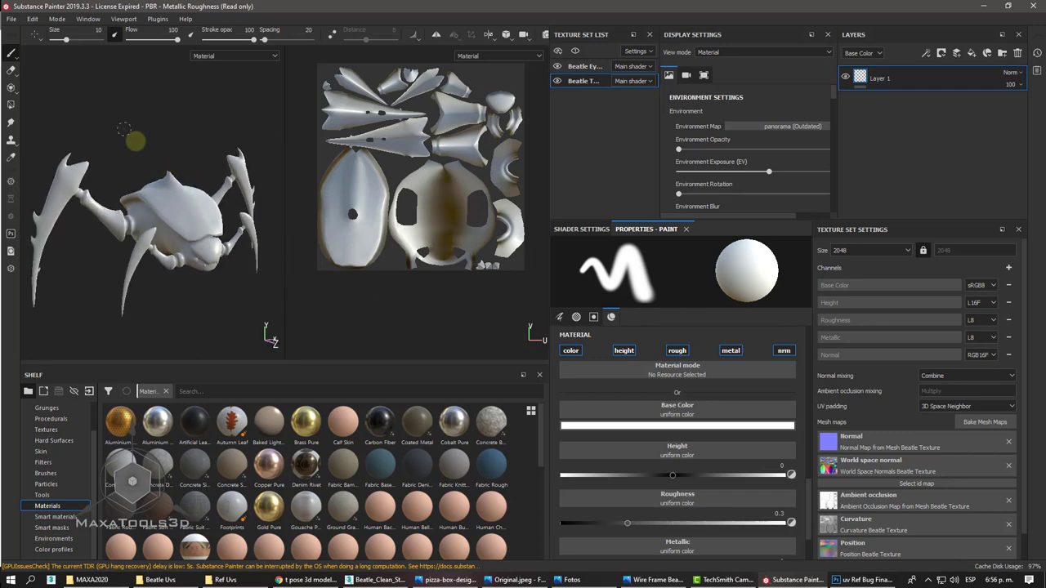
# - Start a Save As and browse into the Unwrap > Beatle Uvs folder
pyautogui.click(11, 20)
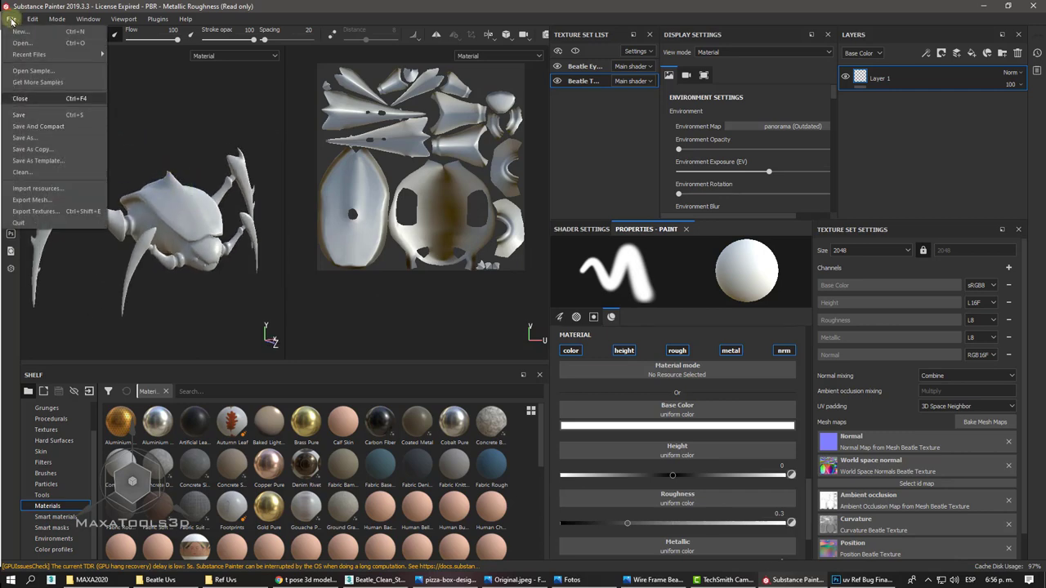
pyautogui.click(36, 138)
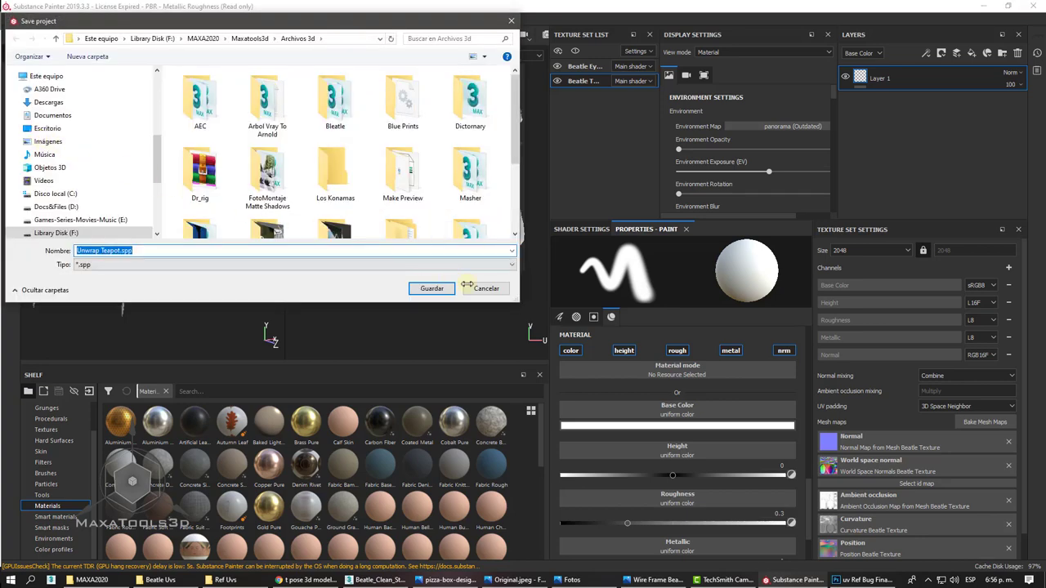
pyautogui.moveTo(518, 305); pyautogui.dragTo(556, 415)
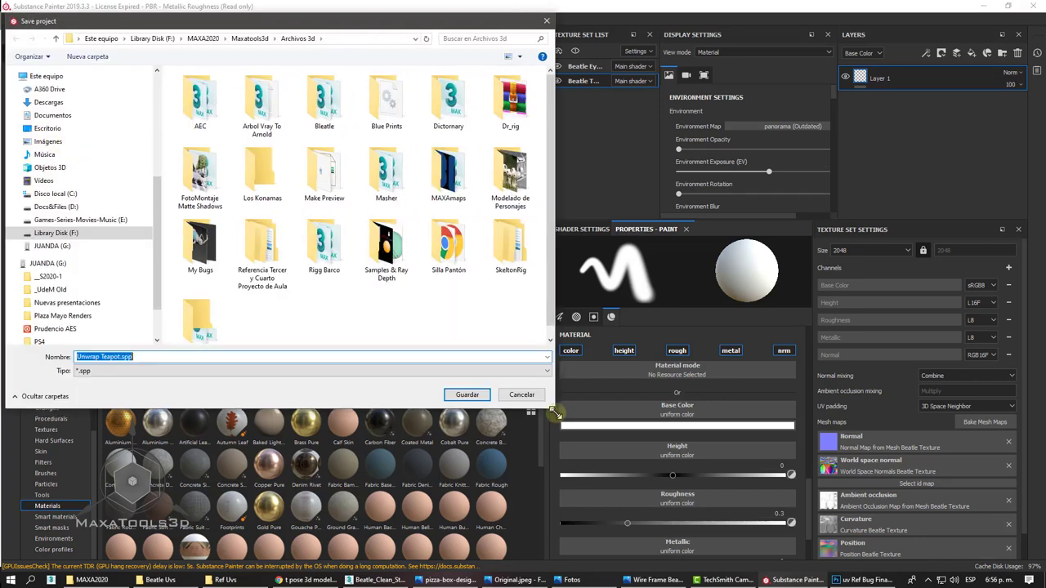
pyautogui.doubleClick(202, 327)
pyautogui.doubleClick(205, 90)
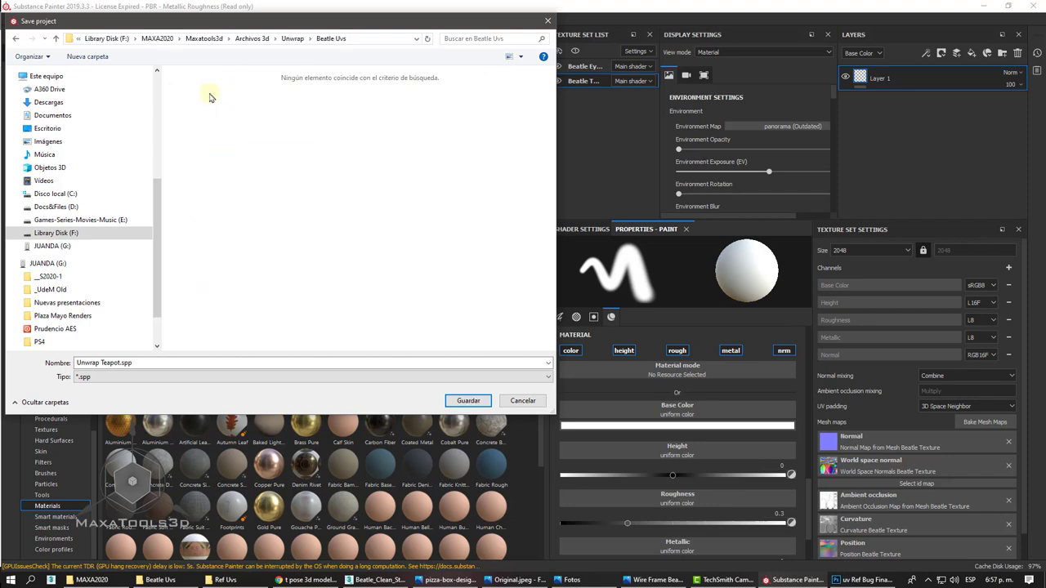
# - Name the project 'Beatle Bug UVS Final', stripping the fbx extension, and save it
pyautogui.click(136, 363)
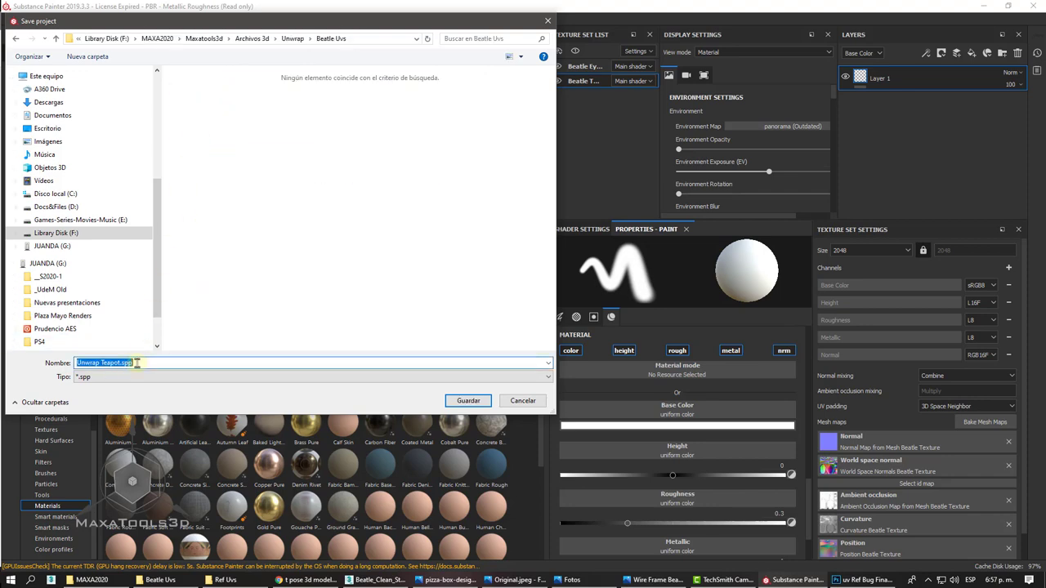
pyautogui.write('be')
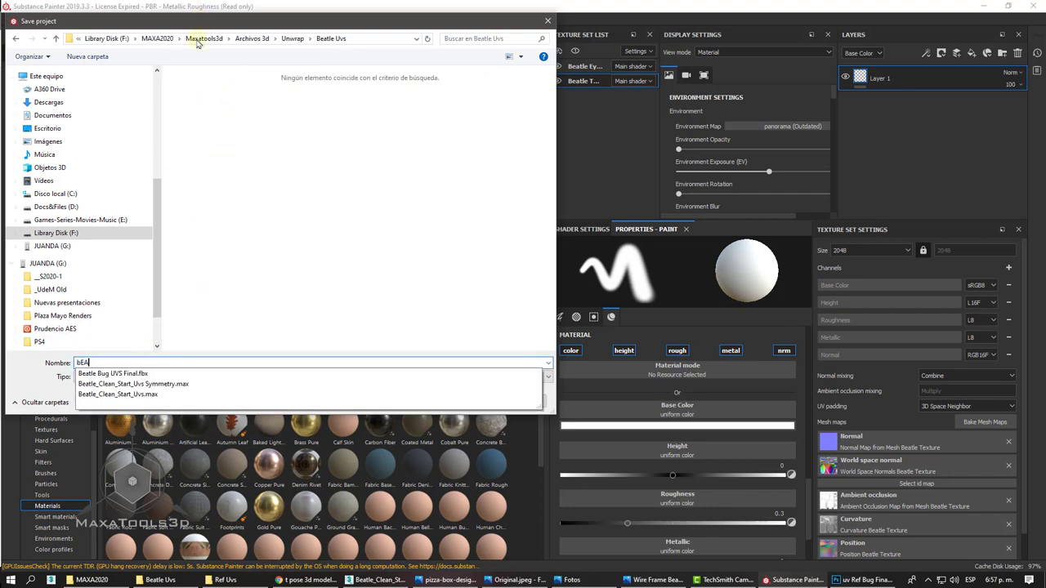
pyautogui.click(129, 373)
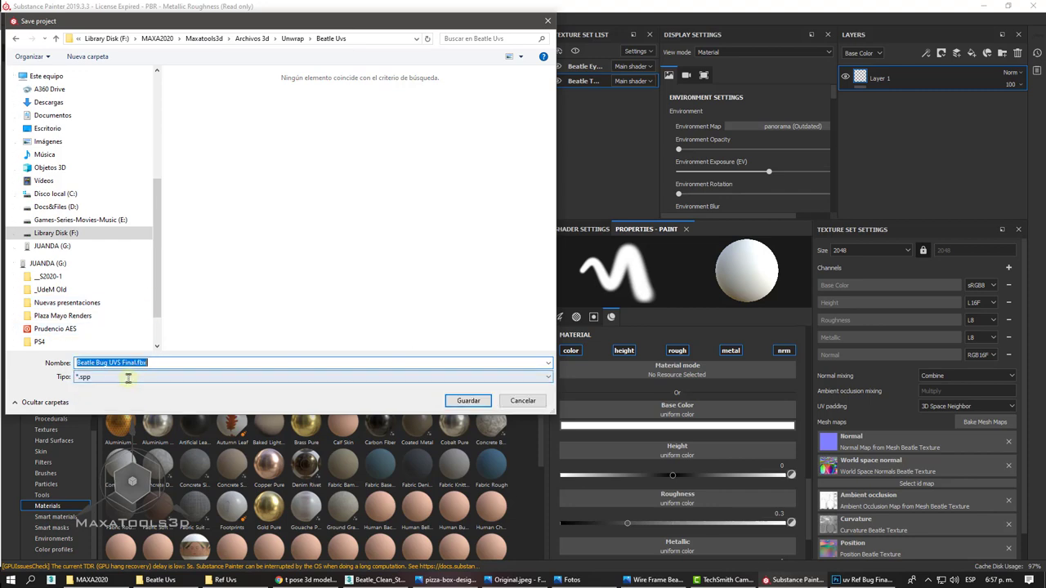
pyautogui.click(151, 363)
pyautogui.press('BackSpace')
pyautogui.press('BackSpace')
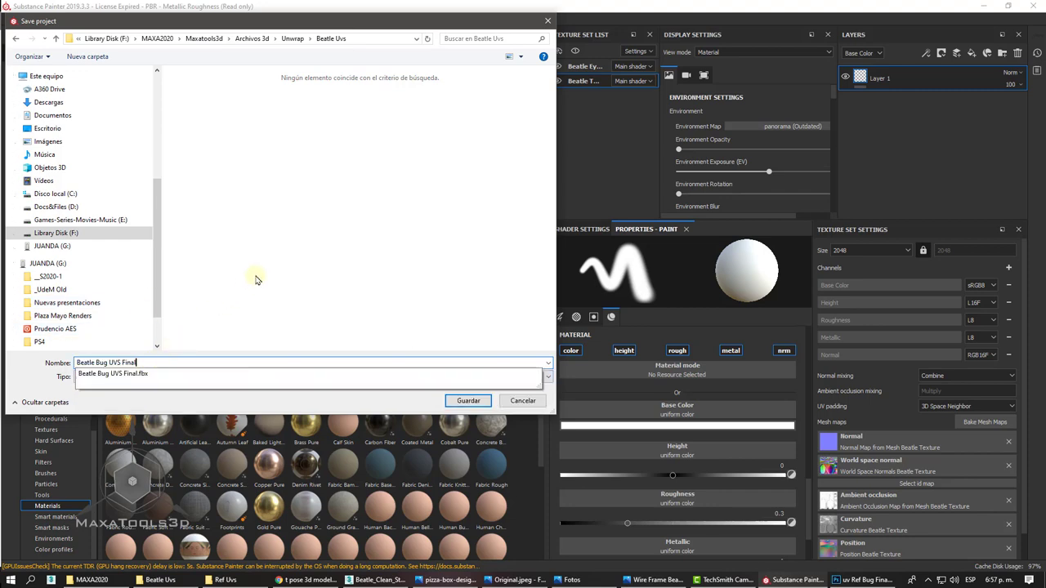
pyautogui.click(257, 279)
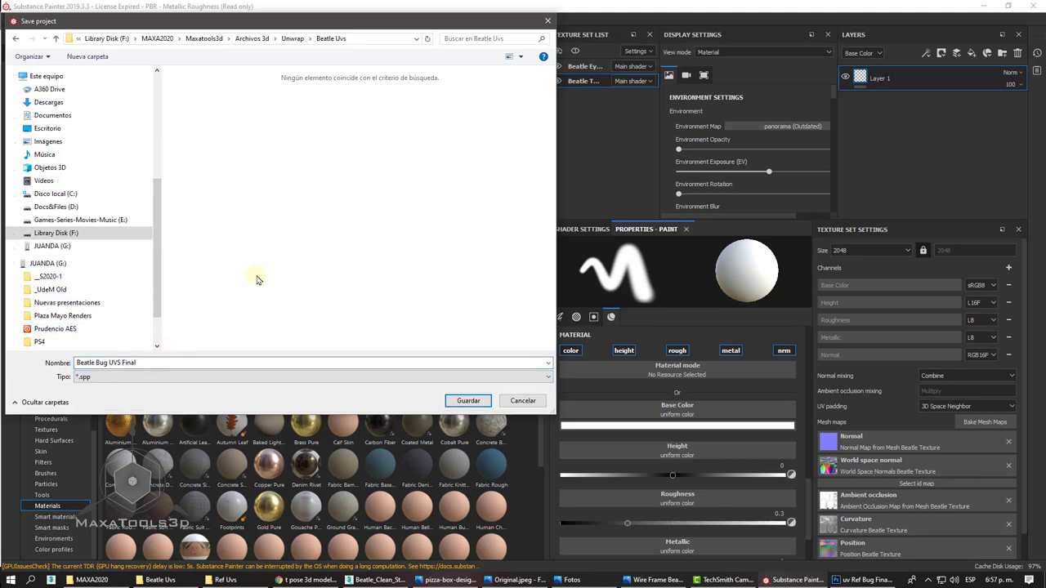
pyautogui.click(466, 400)
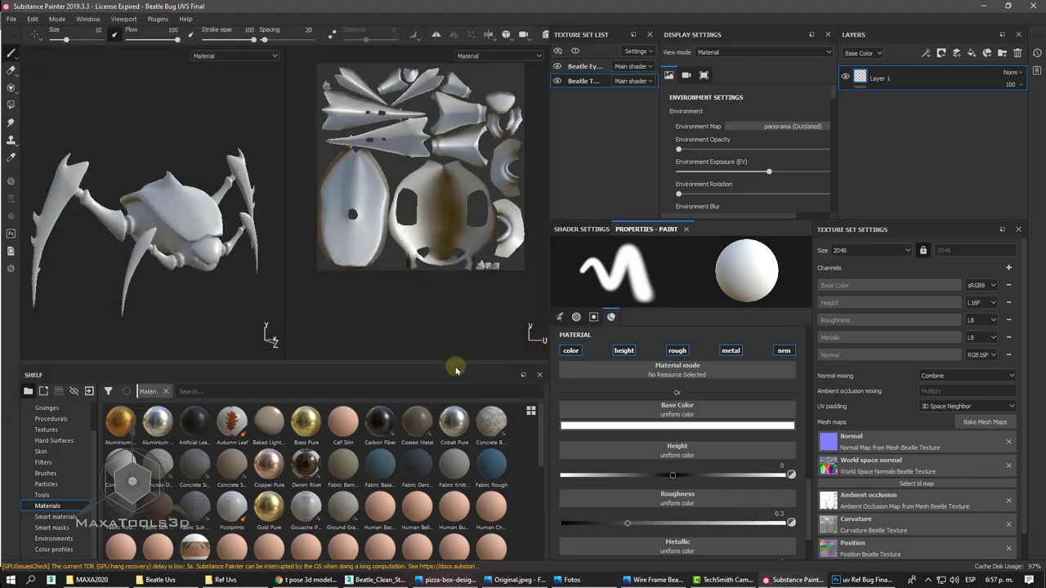